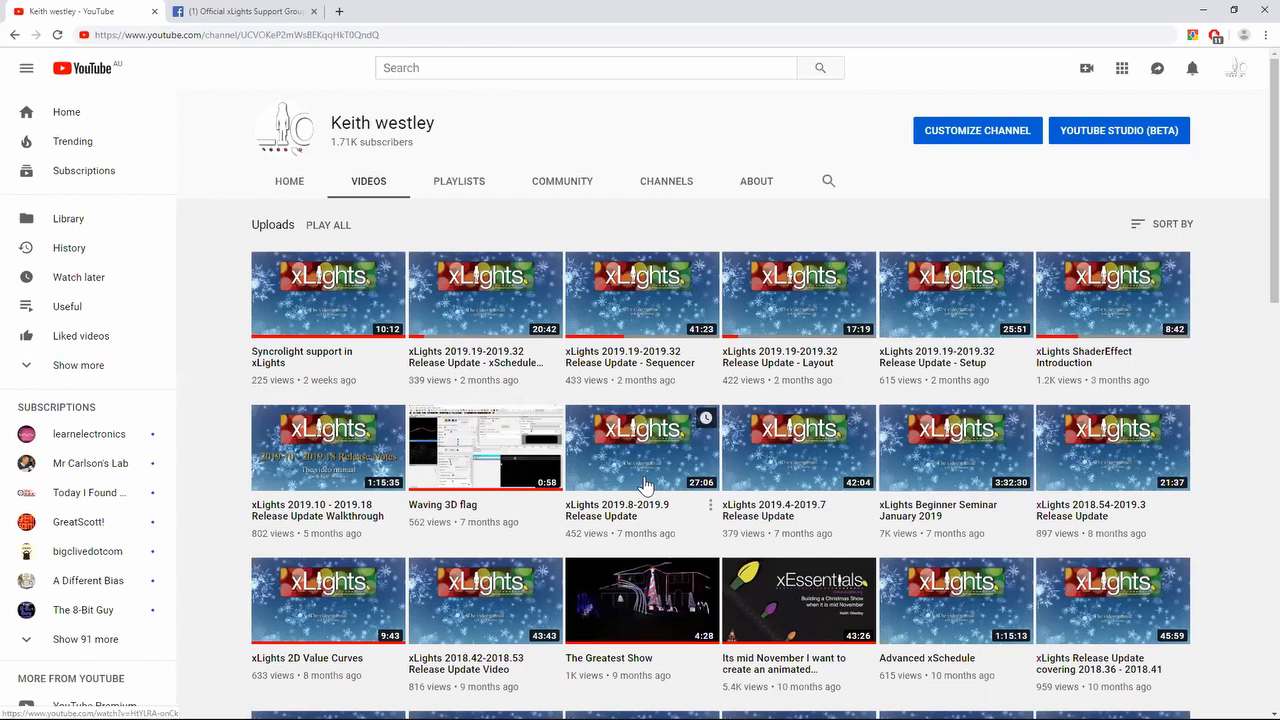
# - Switch from the browser to xLights and move the arch model up and to the right in the layout
pyautogui.click(1217, 8)
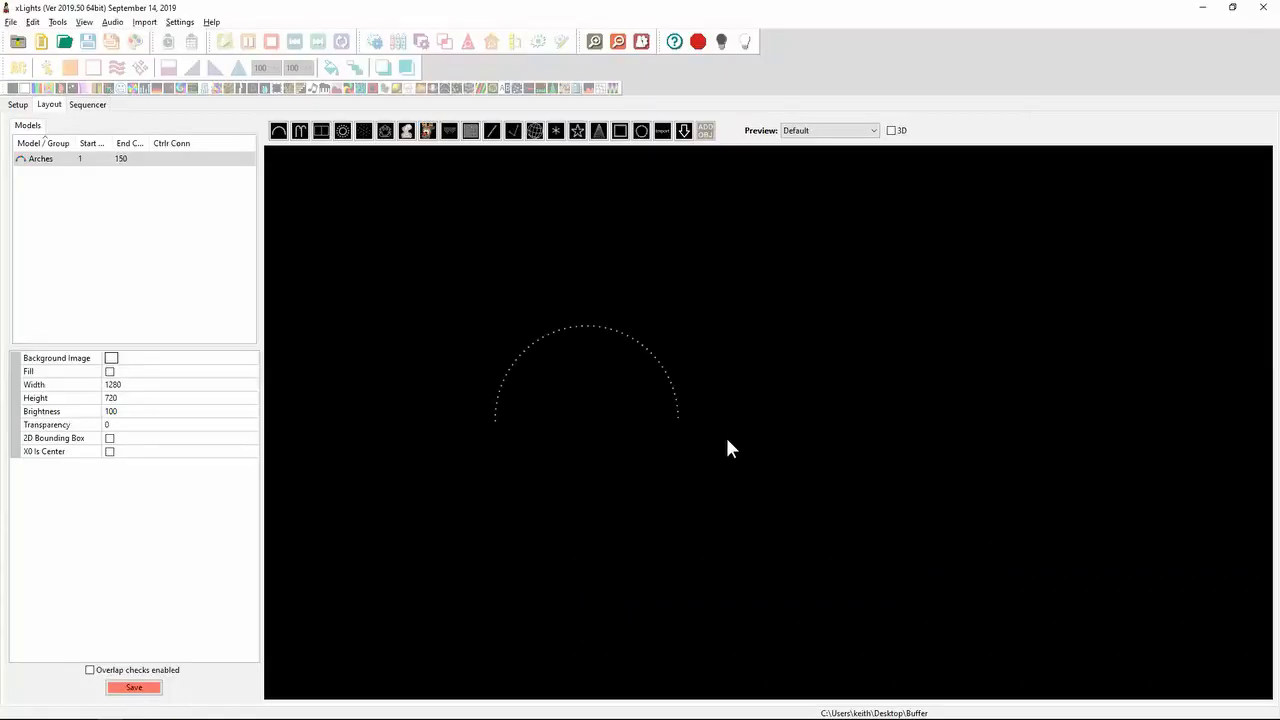
pyautogui.click(577, 347)
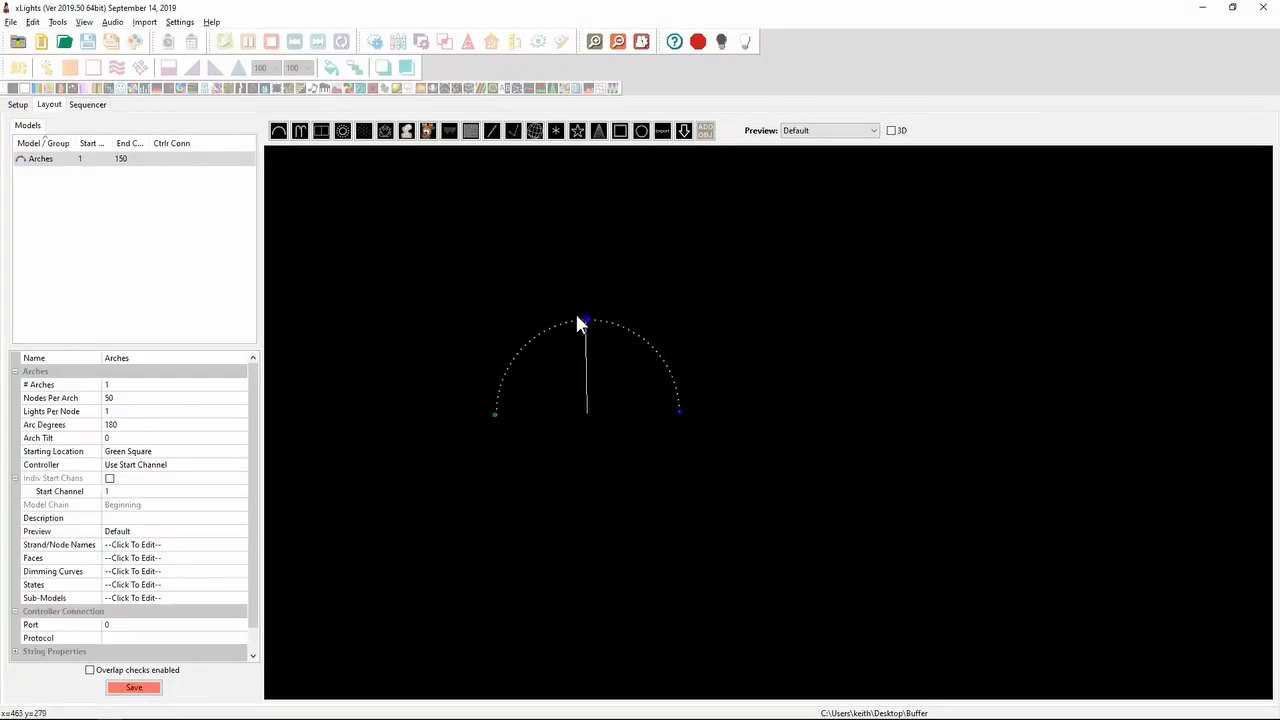
pyautogui.moveTo(577, 323); pyautogui.dragTo(676, 257)
# - Draw a new Matrix model below the arch in the layout and save the layout
pyautogui.click(491, 131)
pyautogui.click(470, 132)
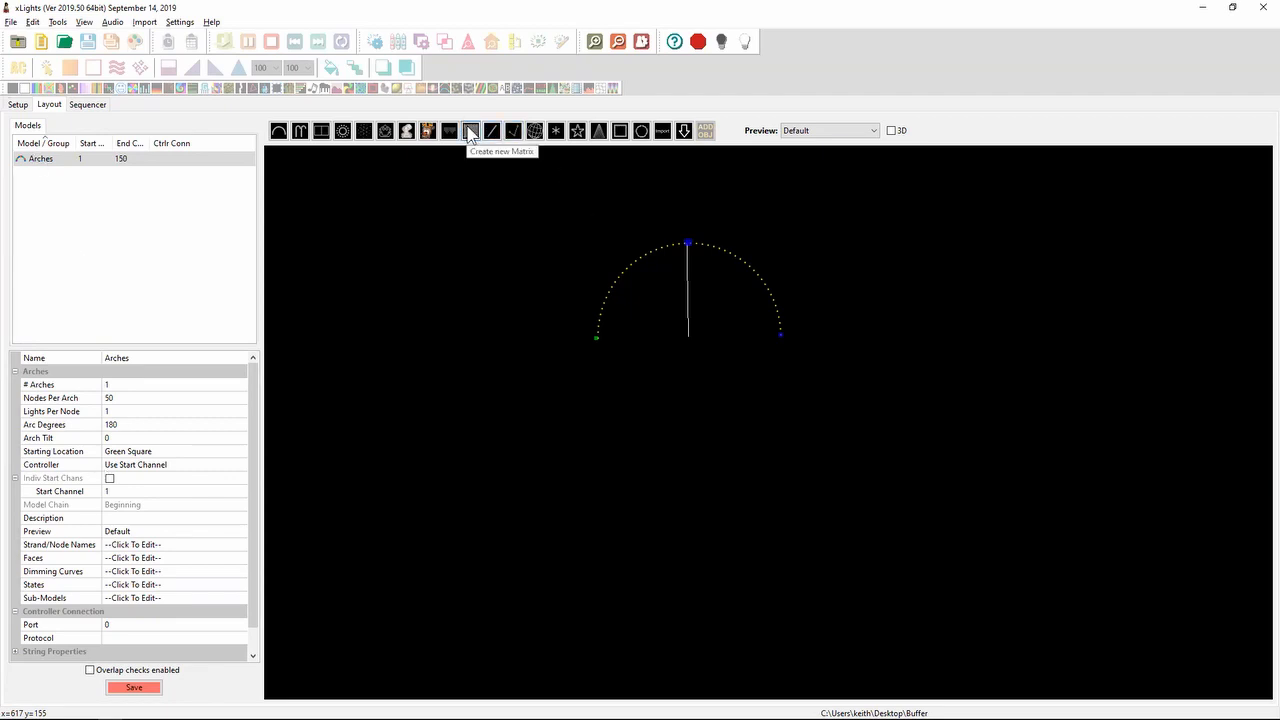
pyautogui.moveTo(549, 445); pyautogui.dragTo(686, 516)
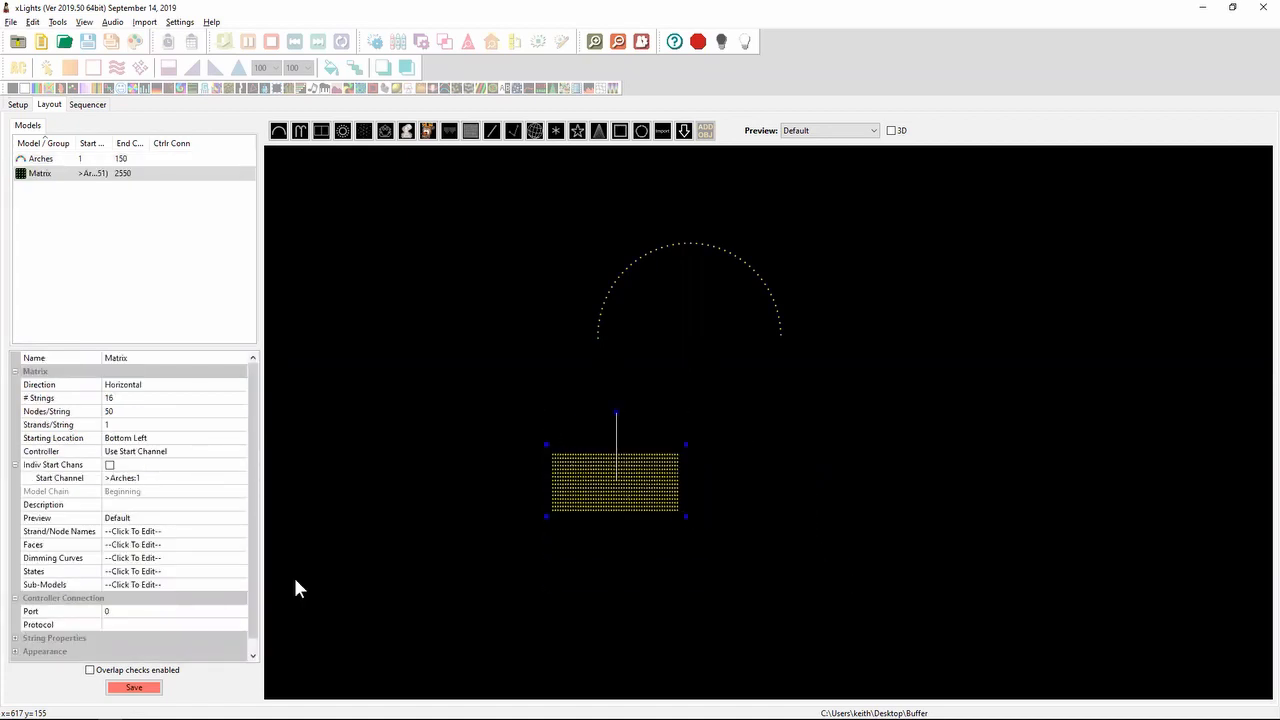
pyautogui.click(133, 687)
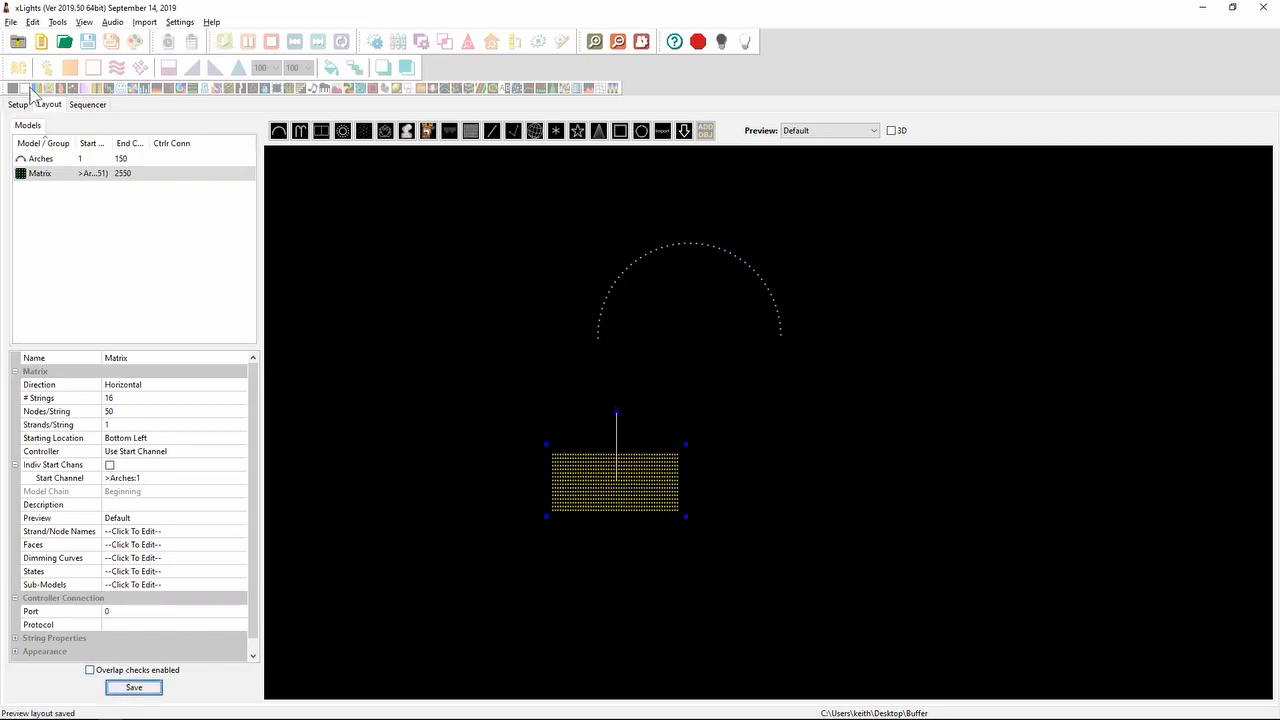
# - Create a new sequence and place a Single Strand effect on the Matrix row from 6.5 s to 12.35 s
pyautogui.click(41, 41)
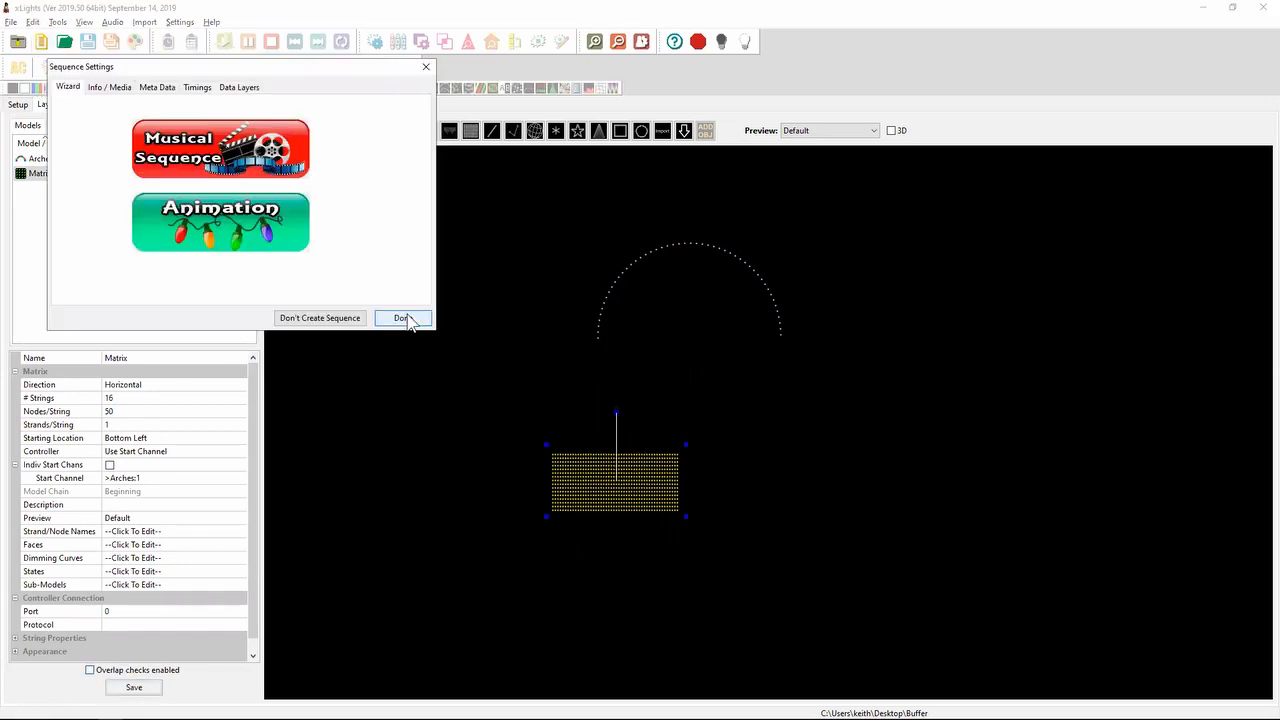
pyautogui.click(407, 319)
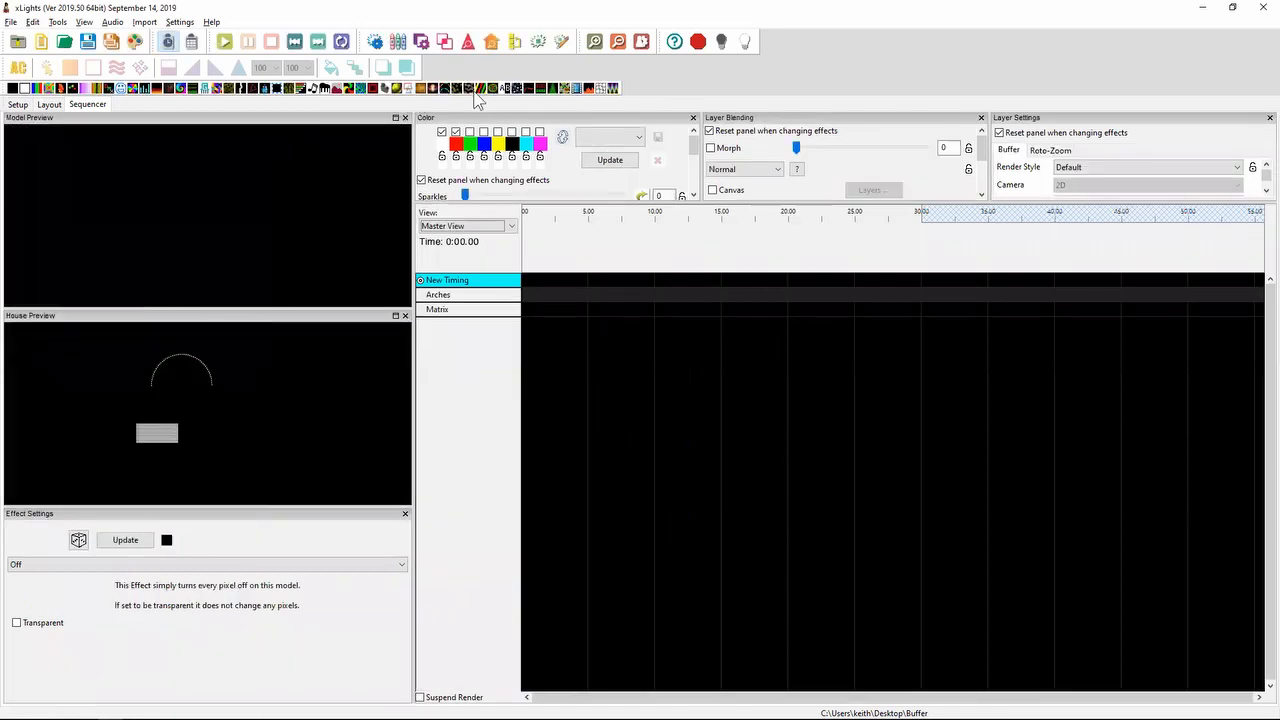
pyautogui.moveTo(447, 88); pyautogui.dragTo(614, 312)
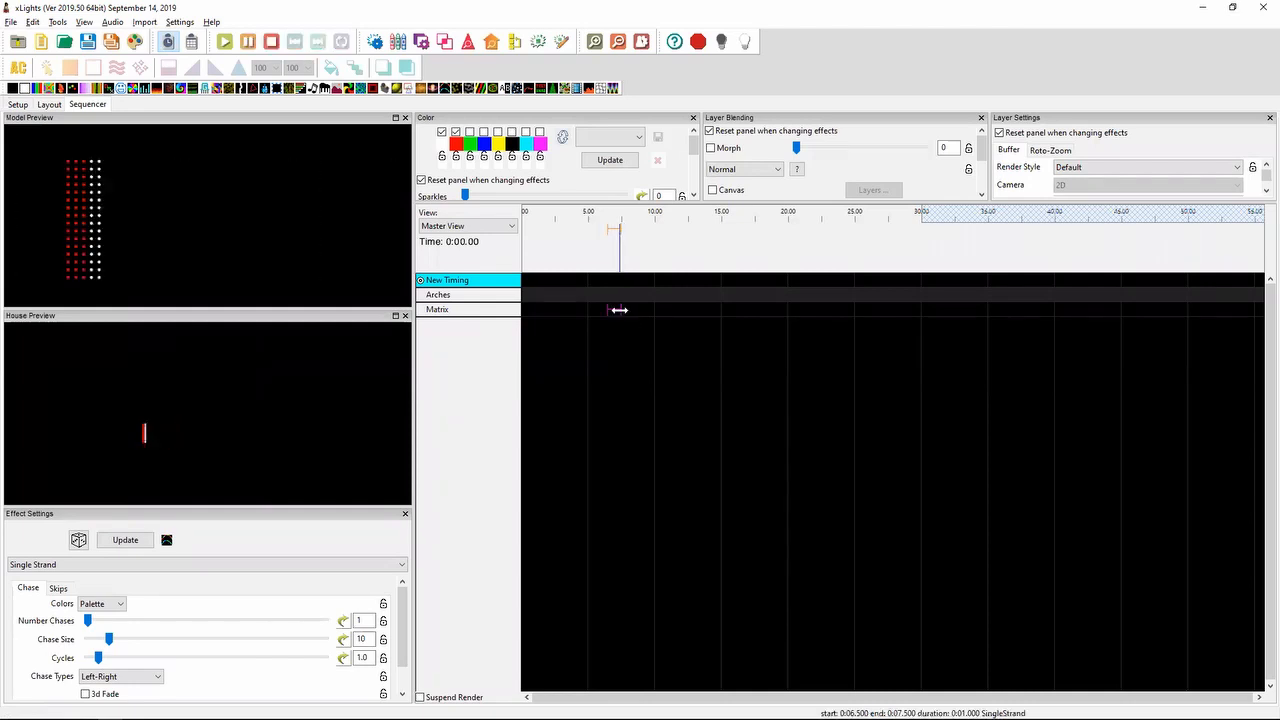
pyautogui.moveTo(621, 309); pyautogui.dragTo(686, 311)
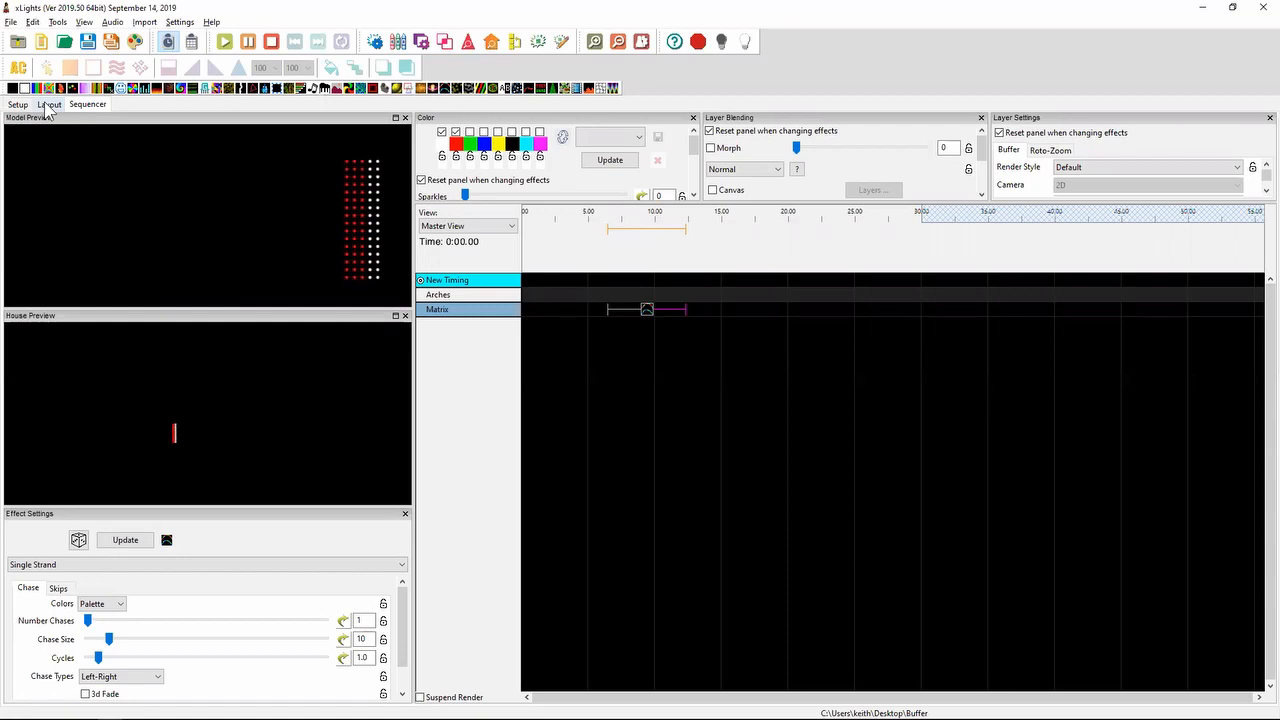
# - Select the arch in the layout, switch to Bamboo Paper and sketch a wide arch of small node marks
pyautogui.click(47, 106)
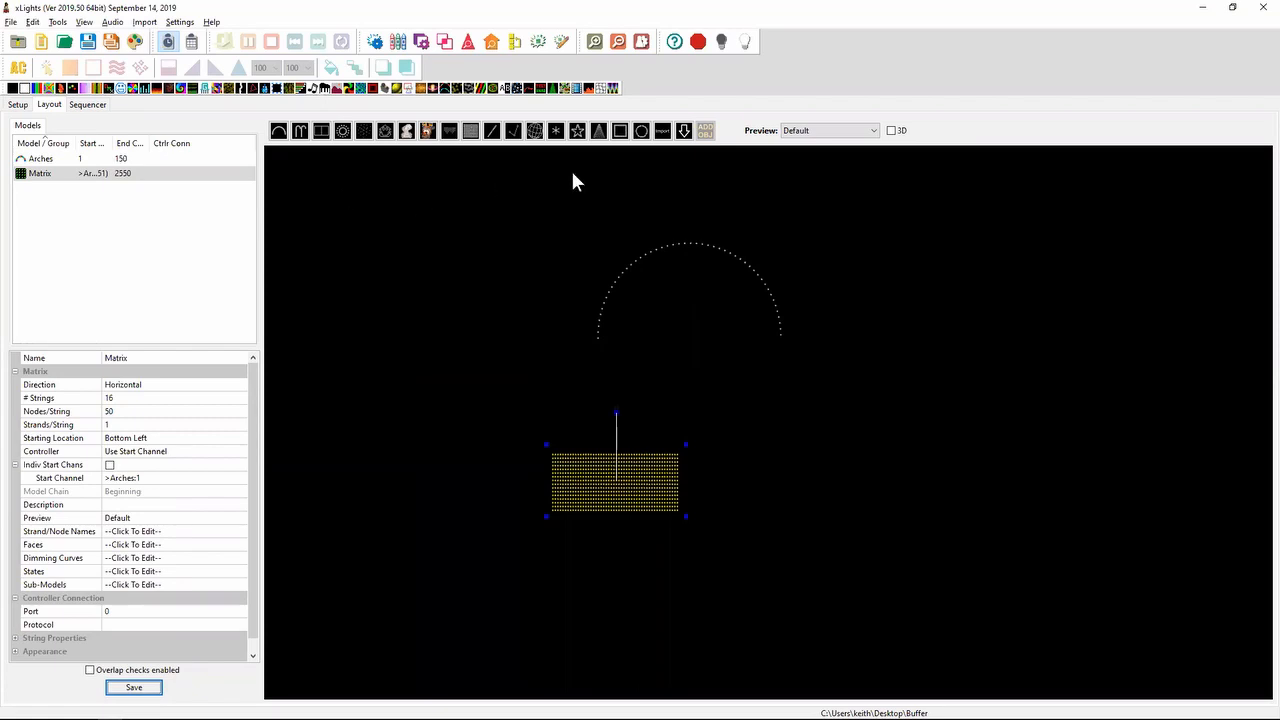
pyautogui.click(698, 250)
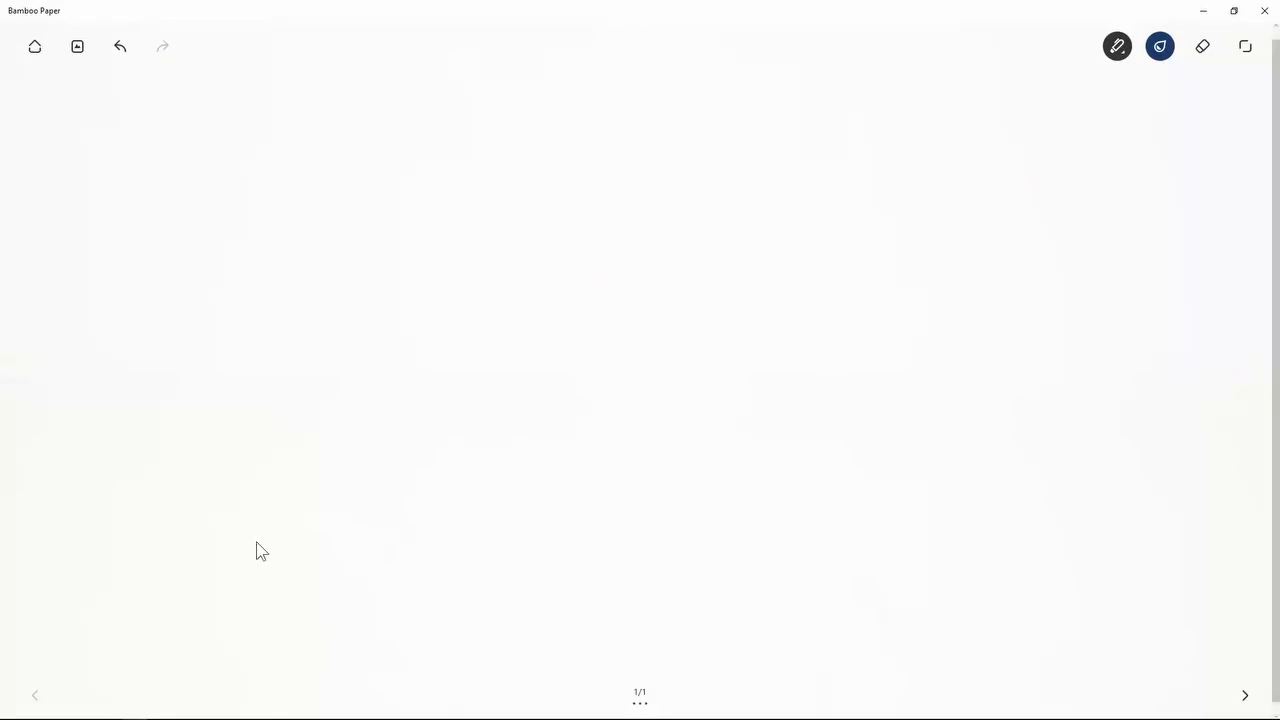
pyautogui.moveTo(313, 451); pyautogui.dragTo(319, 460)
pyautogui.moveTo(354, 364); pyautogui.dragTo(353, 385)
pyautogui.moveTo(409, 281); pyautogui.dragTo(413, 300)
pyautogui.moveTo(556, 200)
pyautogui.mouseDown()
pyautogui.moveTo(606, 191)
pyautogui.moveTo(757, 206)
pyautogui.moveTo(910, 368)
pyautogui.moveTo(907, 358)
pyautogui.mouseUp()
pyautogui.moveTo(931, 432); pyautogui.dragTo(932, 441)
pyautogui.moveTo(948, 494); pyautogui.dragTo(949, 503)
pyautogui.moveTo(954, 574); pyautogui.dragTo(966, 592)
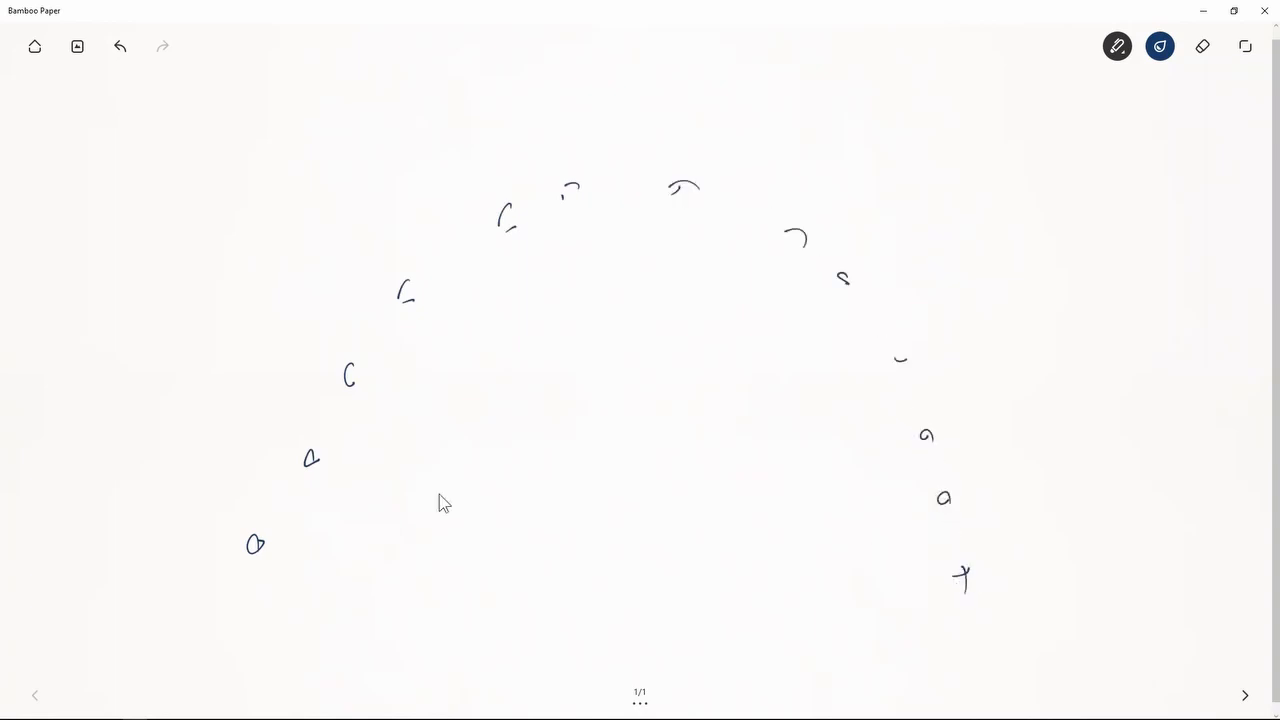
# - Draw a box around the sketched arch and divide it into rows with five horizontal lines
pyautogui.moveTo(225, 125)
pyautogui.mouseDown()
pyautogui.moveTo(229, 600)
pyautogui.moveTo(249, 609)
pyautogui.moveTo(647, 542)
pyautogui.moveTo(946, 586)
pyautogui.moveTo(1009, 578)
pyautogui.moveTo(976, 136)
pyautogui.moveTo(654, 129)
pyautogui.moveTo(355, 153)
pyautogui.moveTo(253, 143)
pyautogui.mouseUp()
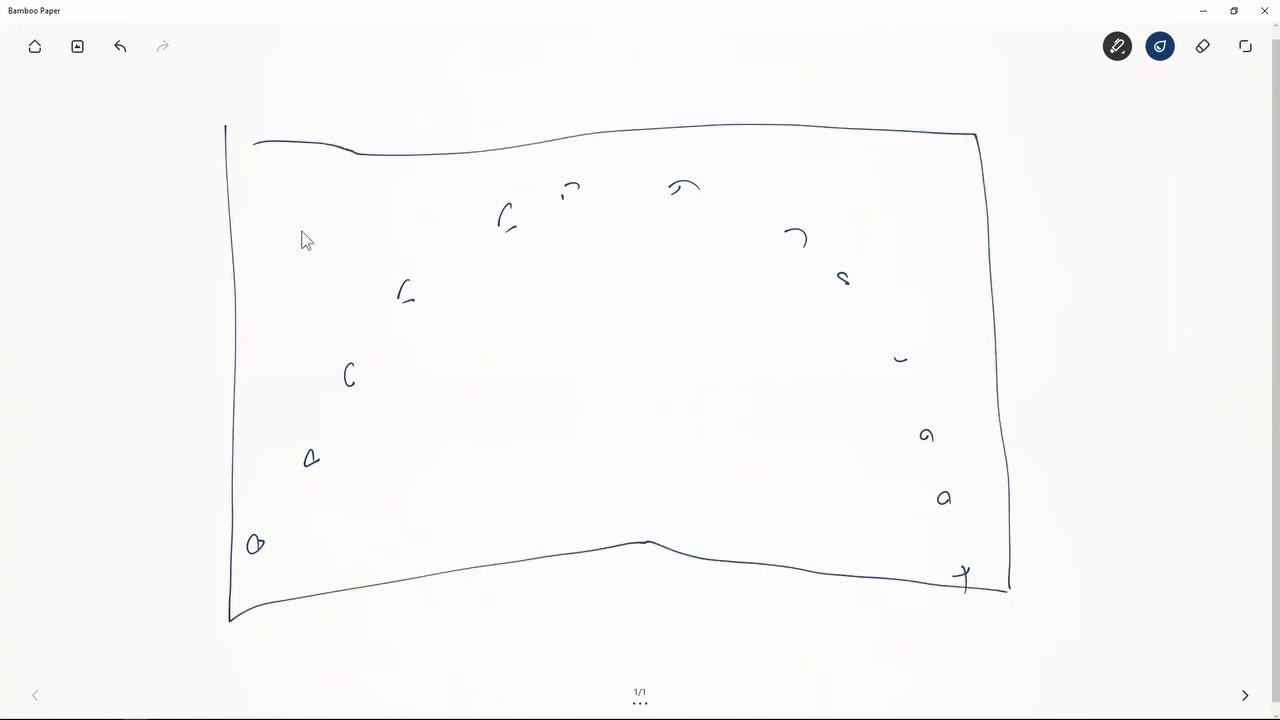
pyautogui.moveTo(232, 223)
pyautogui.mouseDown()
pyautogui.moveTo(361, 193)
pyautogui.moveTo(720, 212)
pyautogui.moveTo(938, 186)
pyautogui.mouseUp()
pyautogui.moveTo(249, 273)
pyautogui.mouseDown()
pyautogui.moveTo(405, 249)
pyautogui.moveTo(962, 257)
pyautogui.mouseUp()
pyautogui.moveTo(260, 341); pyautogui.dragTo(943, 325)
pyautogui.moveTo(251, 411)
pyautogui.mouseDown()
pyautogui.moveTo(580, 395)
pyautogui.moveTo(939, 403)
pyautogui.mouseUp()
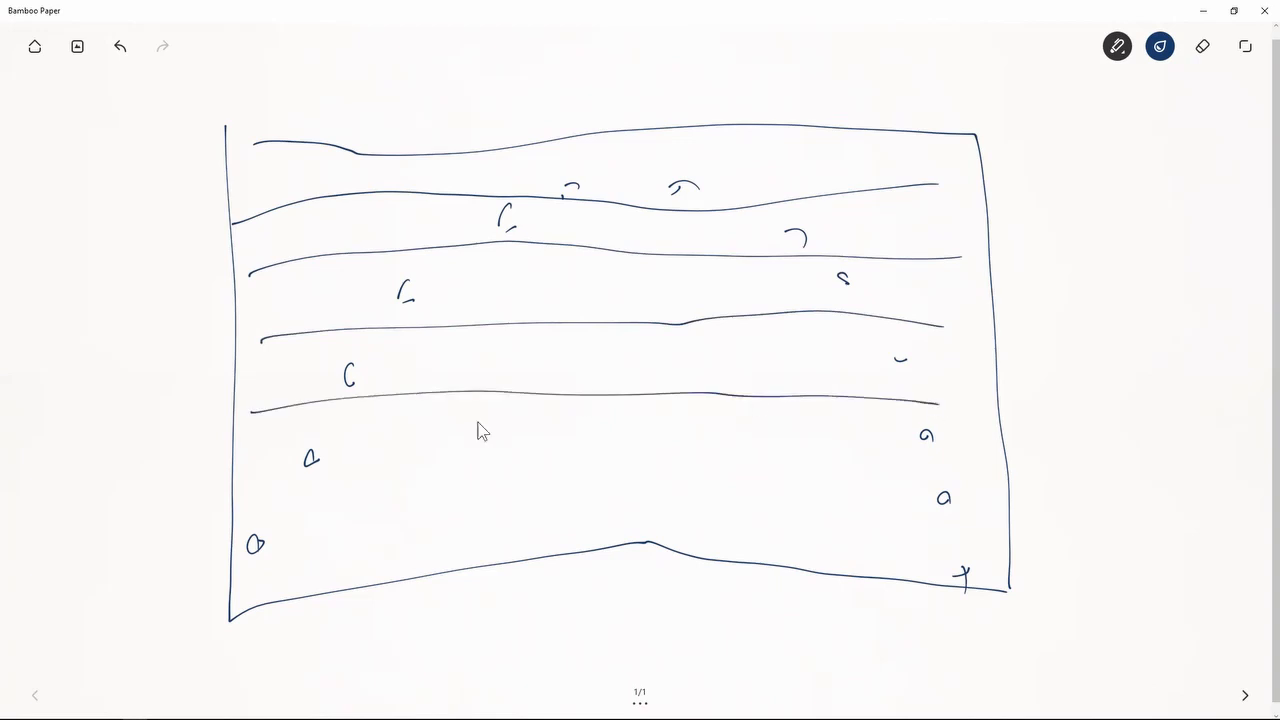
pyautogui.moveTo(249, 482)
pyautogui.mouseDown()
pyautogui.moveTo(916, 482)
pyautogui.moveTo(1021, 481)
pyautogui.mouseUp()
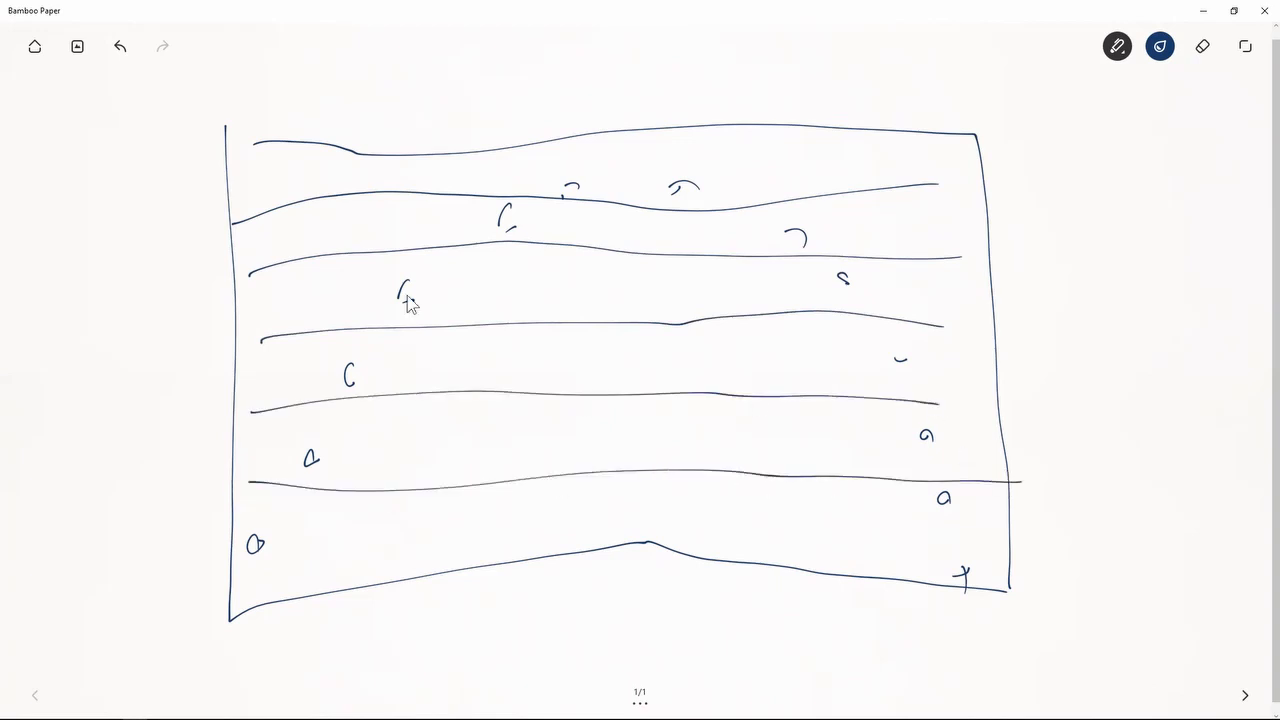
# - Divide the box into columns with eleven vertical lines running between the arch's node marks
pyautogui.moveTo(277, 145); pyautogui.dragTo(303, 578)
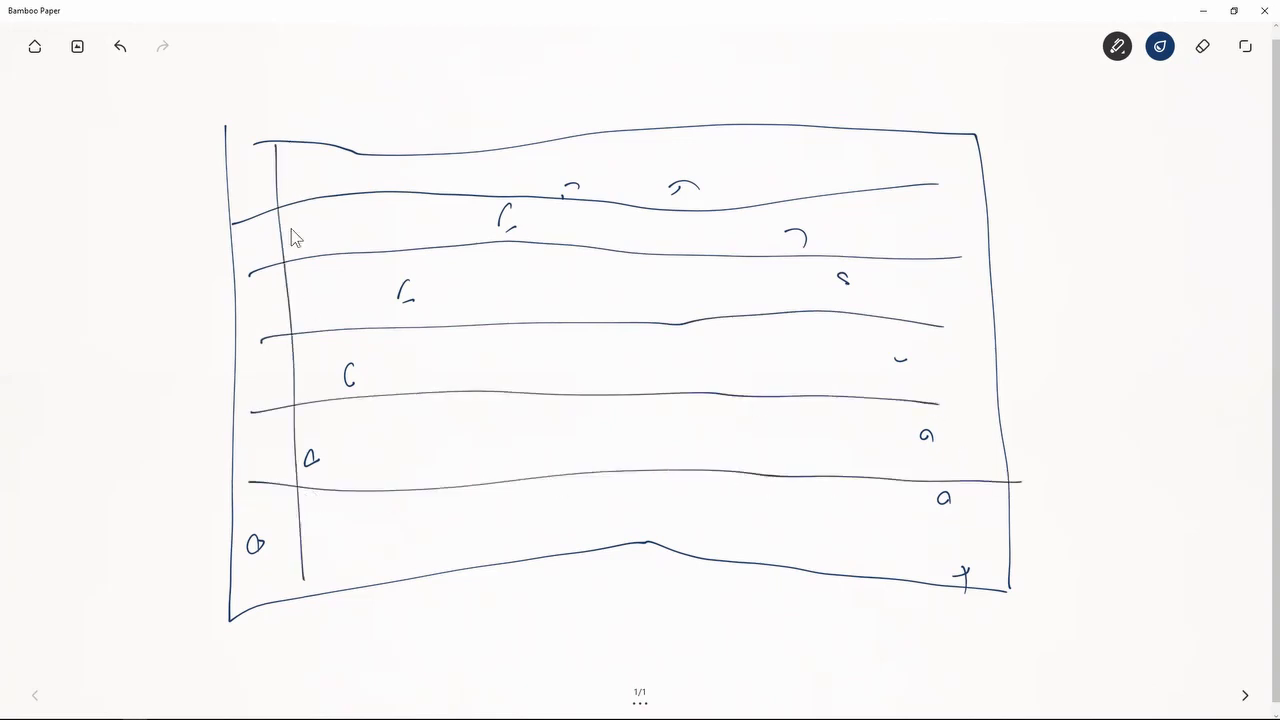
pyautogui.moveTo(308, 140); pyautogui.dragTo(334, 516)
pyautogui.moveTo(362, 171); pyautogui.dragTo(383, 578)
pyautogui.moveTo(427, 171); pyautogui.dragTo(447, 551)
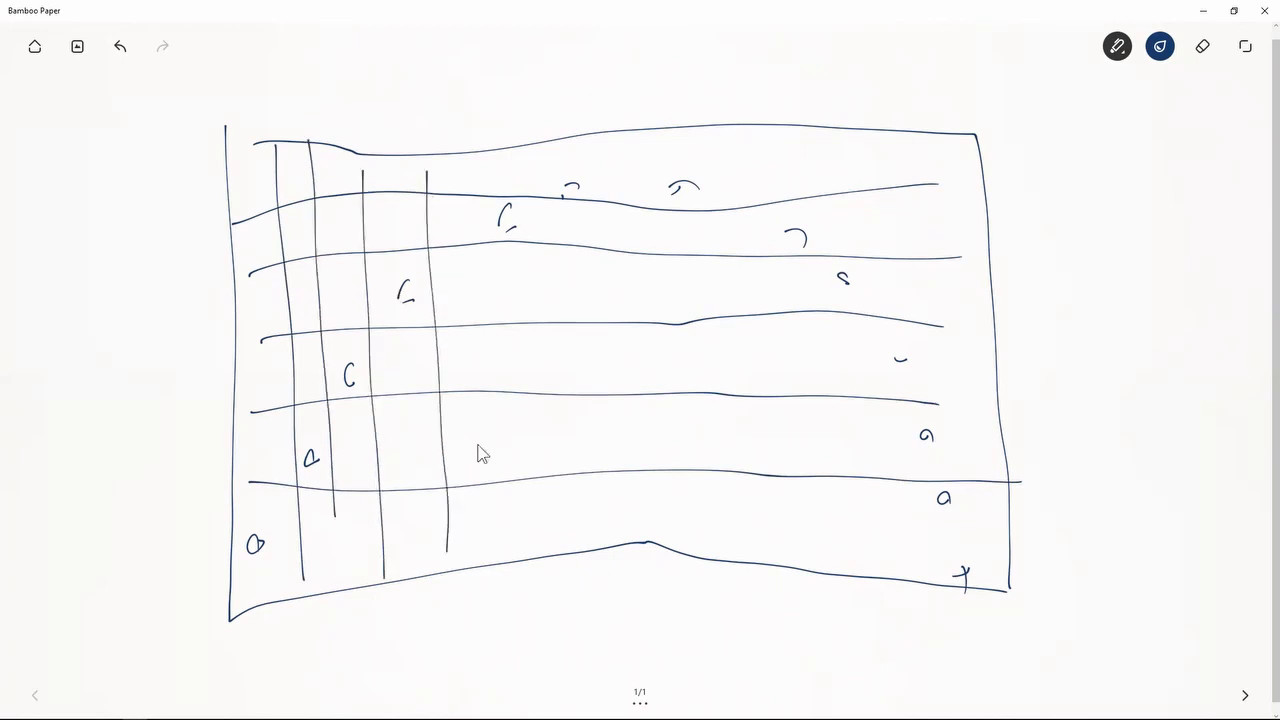
pyautogui.moveTo(519, 152); pyautogui.dragTo(537, 570)
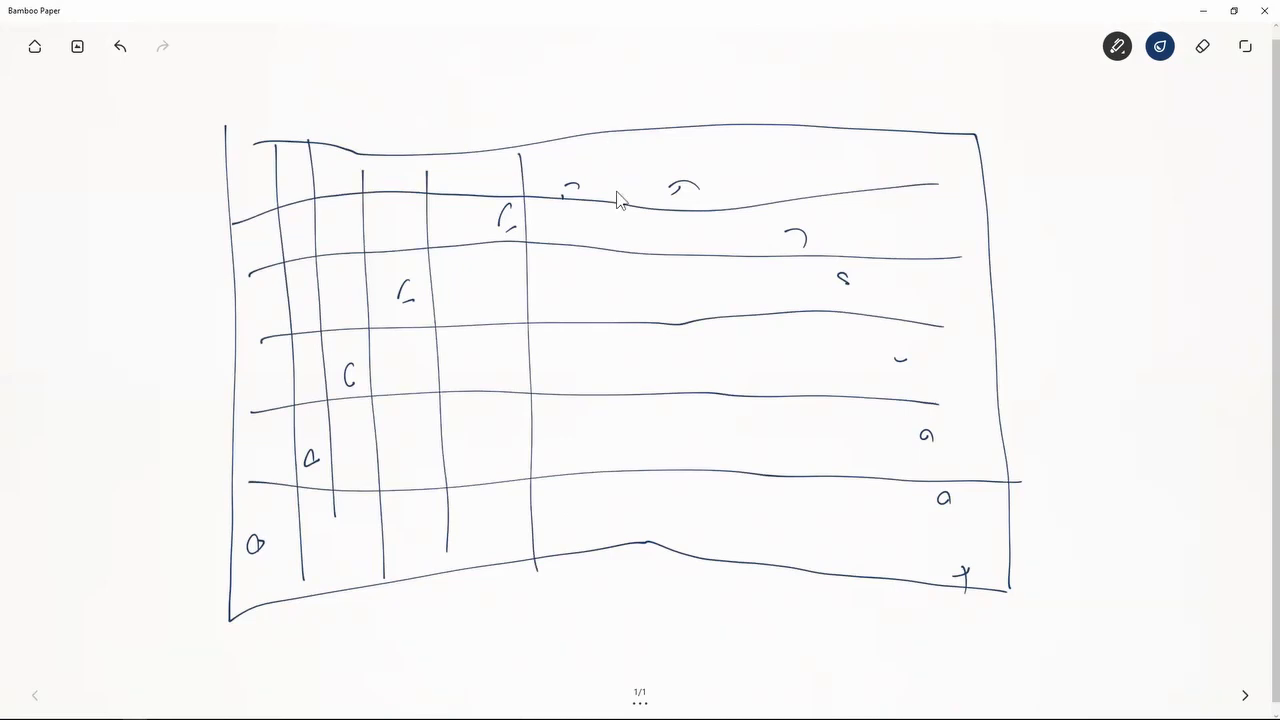
pyautogui.moveTo(616, 144); pyautogui.dragTo(614, 521)
pyautogui.moveTo(710, 157); pyautogui.dragTo(710, 525)
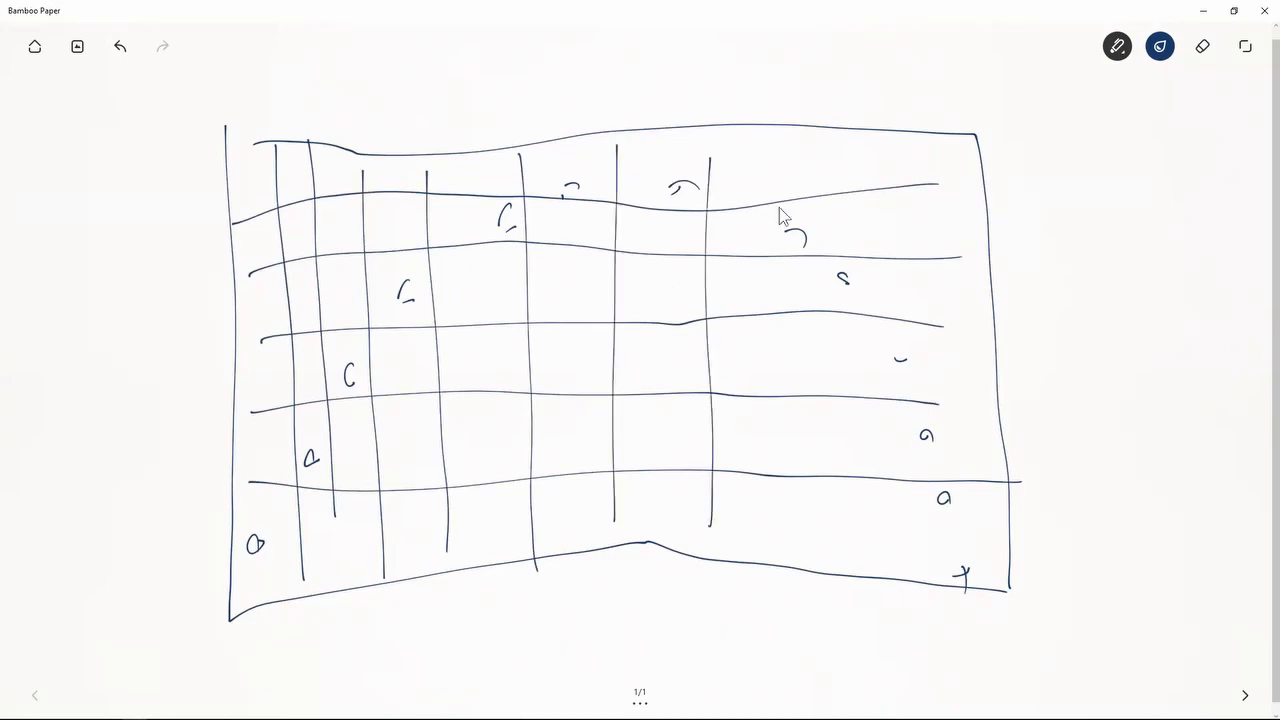
pyautogui.moveTo(822, 140); pyautogui.dragTo(798, 478)
pyautogui.moveTo(880, 198); pyautogui.dragTo(864, 568)
pyautogui.moveTo(907, 188); pyautogui.dragTo(891, 381)
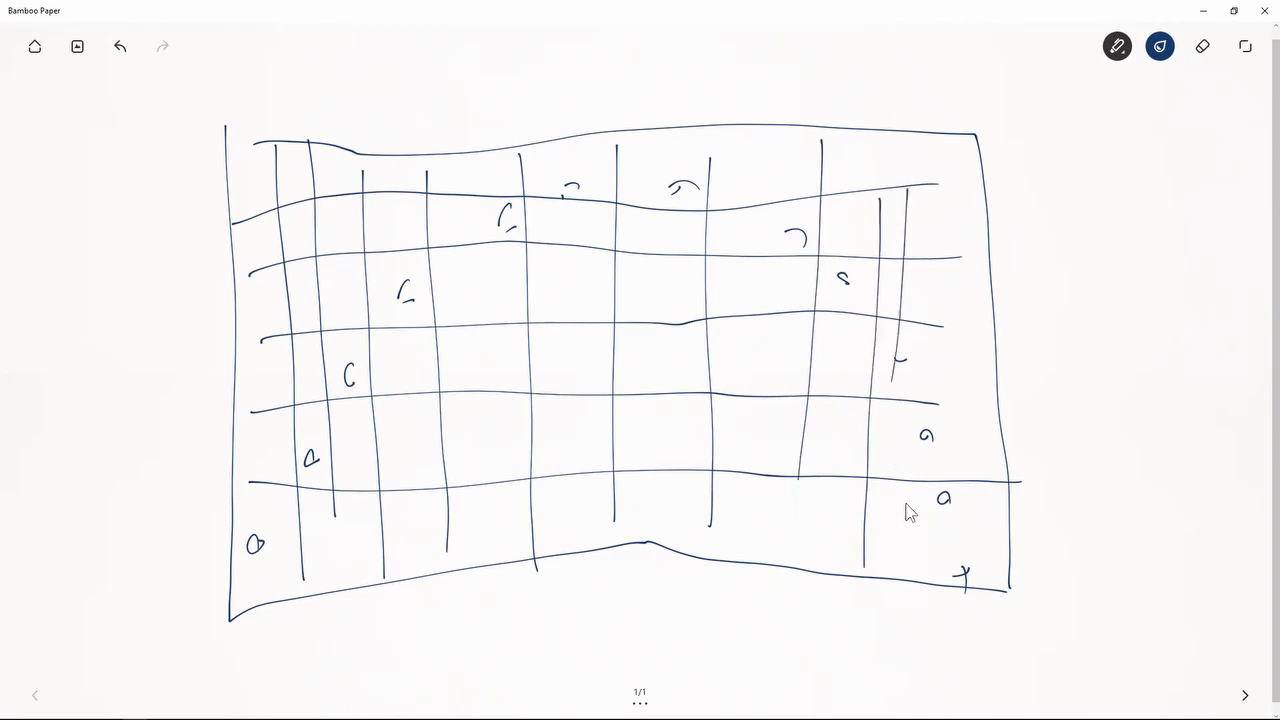
pyautogui.moveTo(943, 143); pyautogui.dragTo(929, 564)
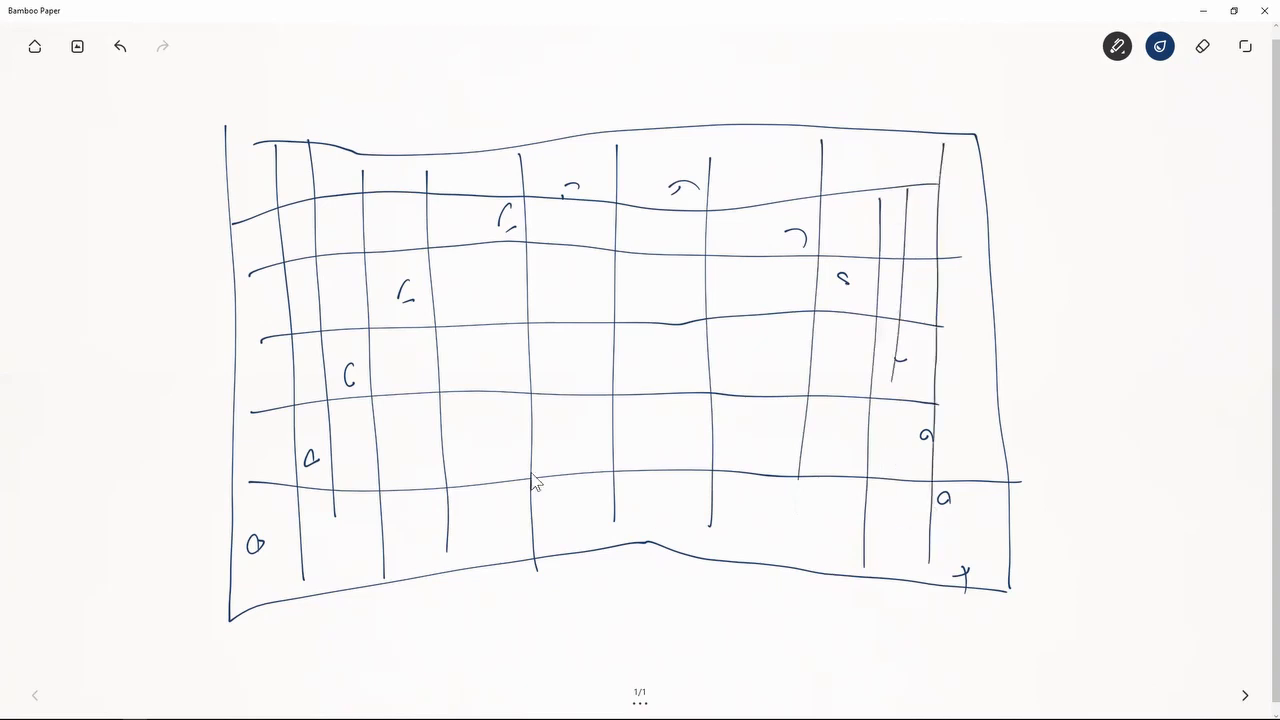
# - Add strokes along the lower grid rows, circle the arch's first nodes and draw upward and rightward arrows at the grid's lower-left corner
pyautogui.moveTo(267, 483)
pyautogui.mouseDown()
pyautogui.moveTo(281, 513)
pyautogui.moveTo(259, 509)
pyautogui.moveTo(246, 538)
pyautogui.moveTo(313, 497)
pyautogui.moveTo(438, 464)
pyautogui.mouseUp()
pyautogui.moveTo(310, 537)
pyautogui.mouseDown()
pyautogui.moveTo(419, 520)
pyautogui.moveTo(667, 516)
pyautogui.mouseUp()
pyautogui.moveTo(870, 534); pyautogui.dragTo(908, 537)
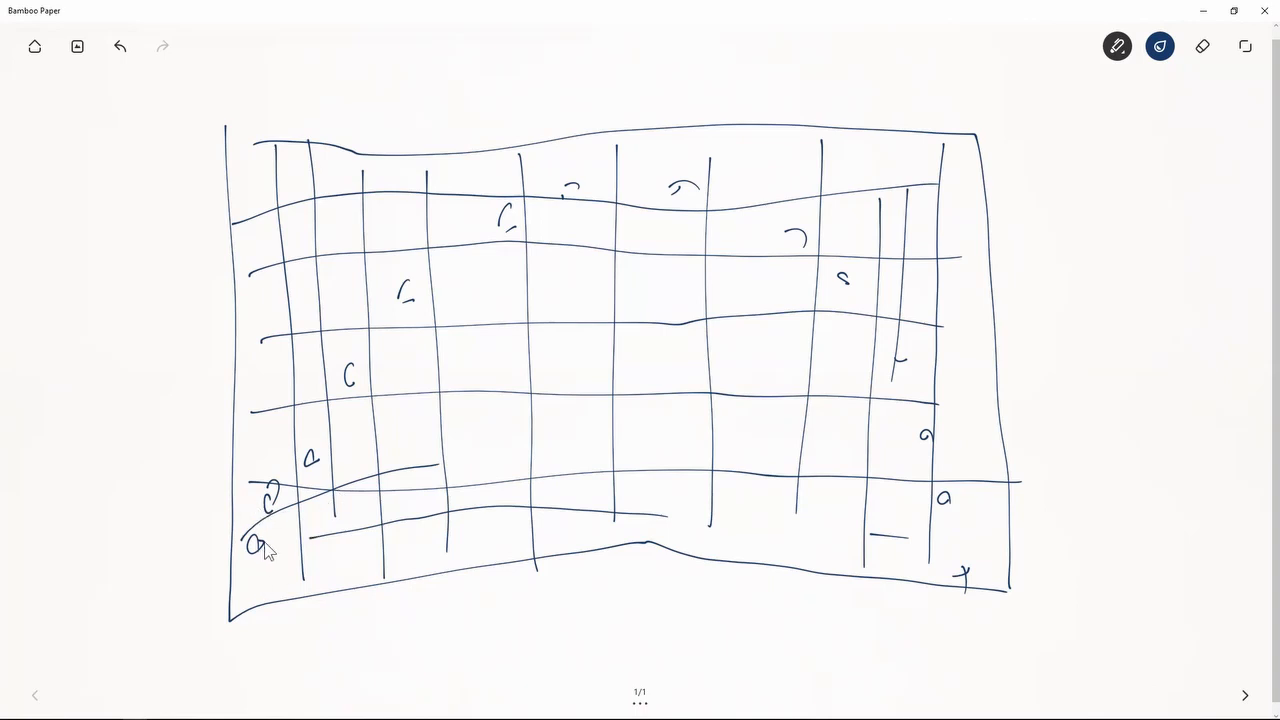
pyautogui.moveTo(270, 580)
pyautogui.mouseDown()
pyautogui.moveTo(285, 552)
pyautogui.moveTo(257, 519)
pyautogui.moveTo(251, 462)
pyautogui.moveTo(252, 543)
pyautogui.moveTo(265, 449)
pyautogui.moveTo(283, 521)
pyautogui.mouseUp()
pyautogui.moveTo(268, 442); pyautogui.dragTo(291, 432)
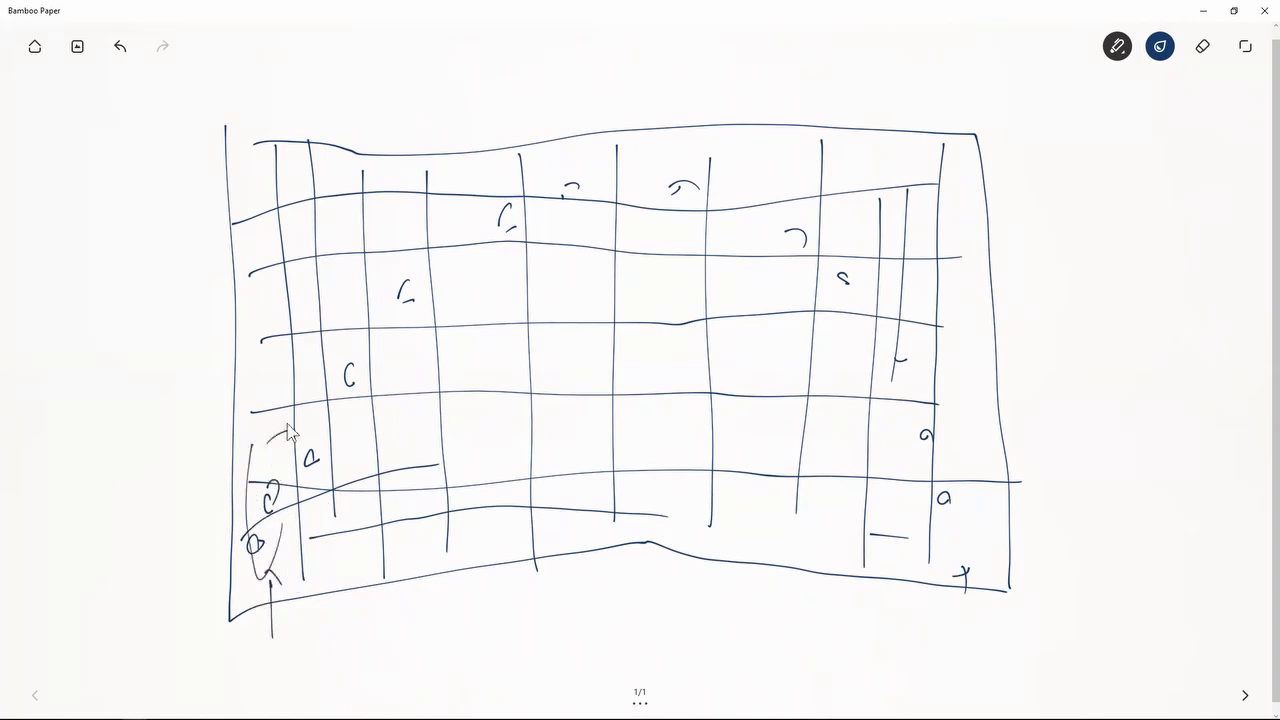
pyautogui.moveTo(260, 621); pyautogui.dragTo(326, 598)
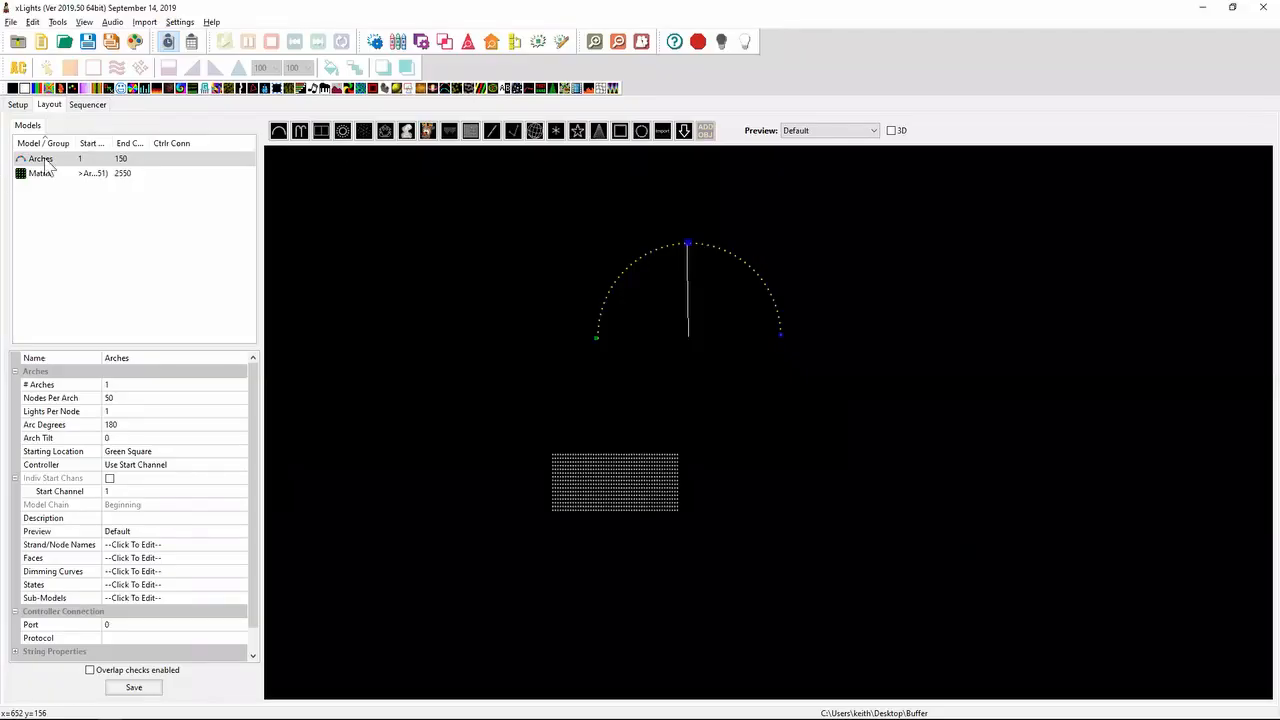
# - Move the Single Strand effect from the Matrix row to the Arches row in the xLights sequencer
pyautogui.click(88, 105)
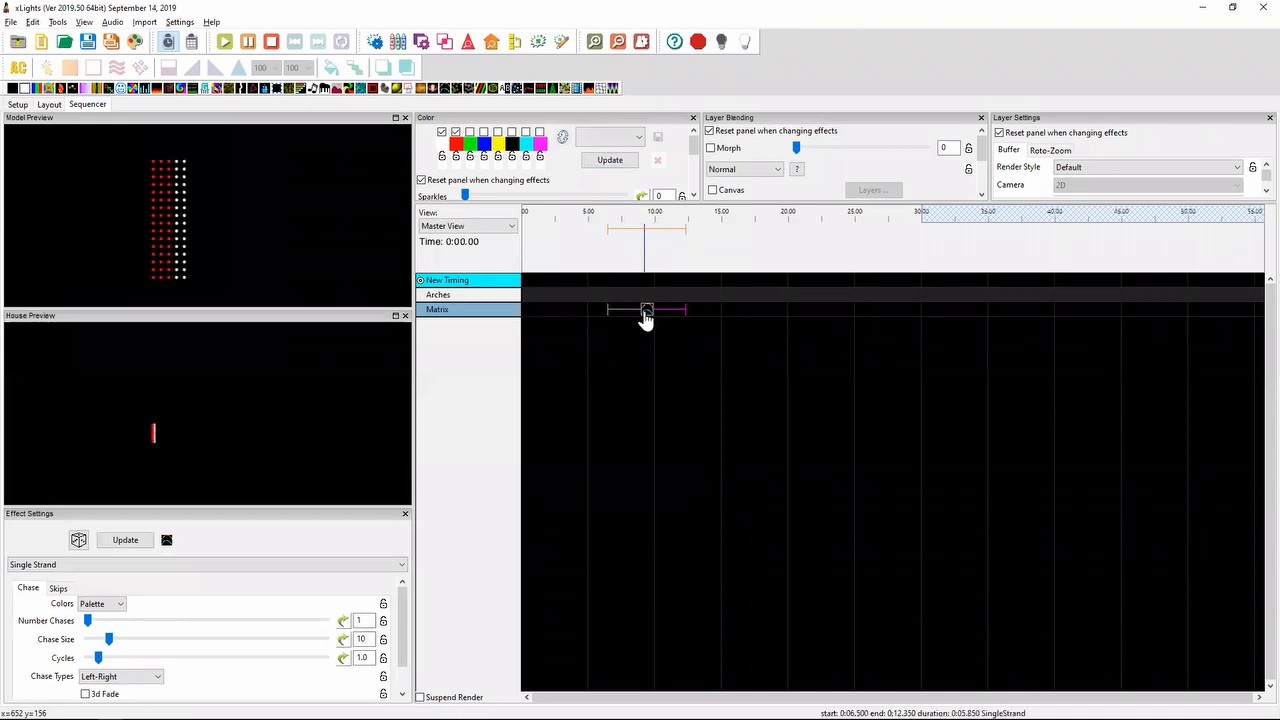
pyautogui.moveTo(645, 310); pyautogui.dragTo(645, 295)
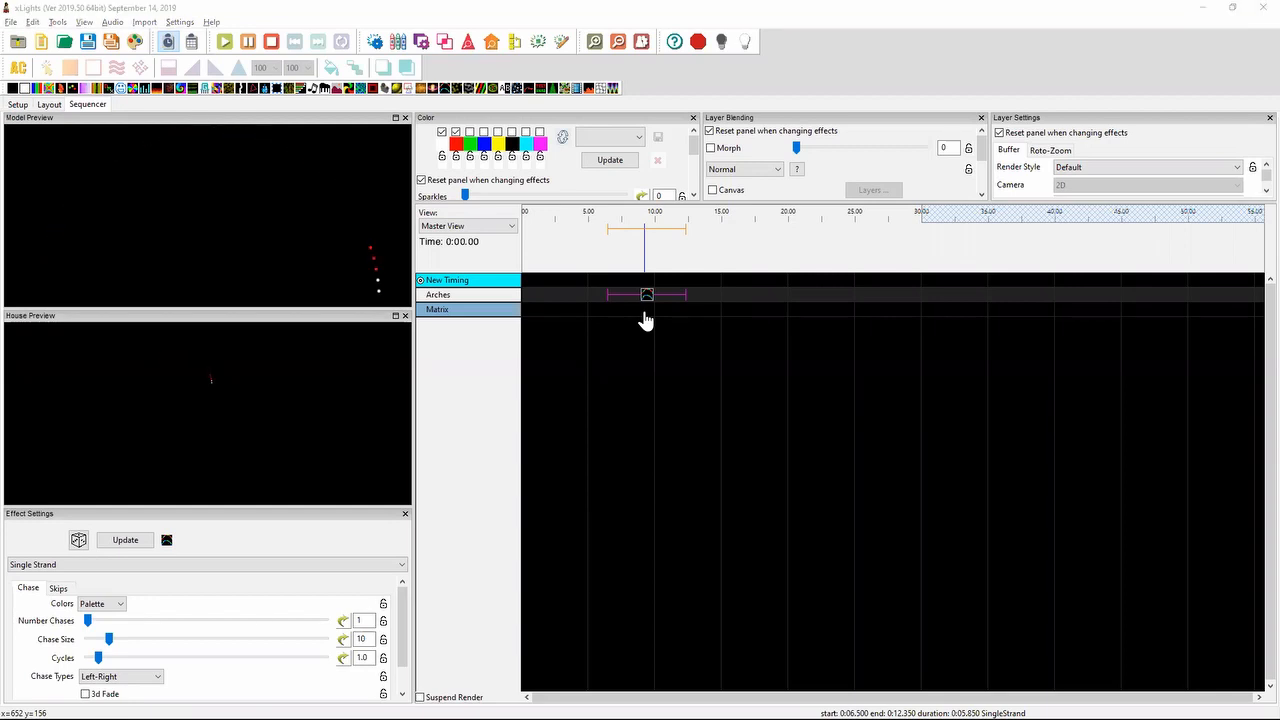
# - Switch to Bamboo Paper and clear the whole grid sketch from the page
pyautogui.hotkey('alt', 'Tab')
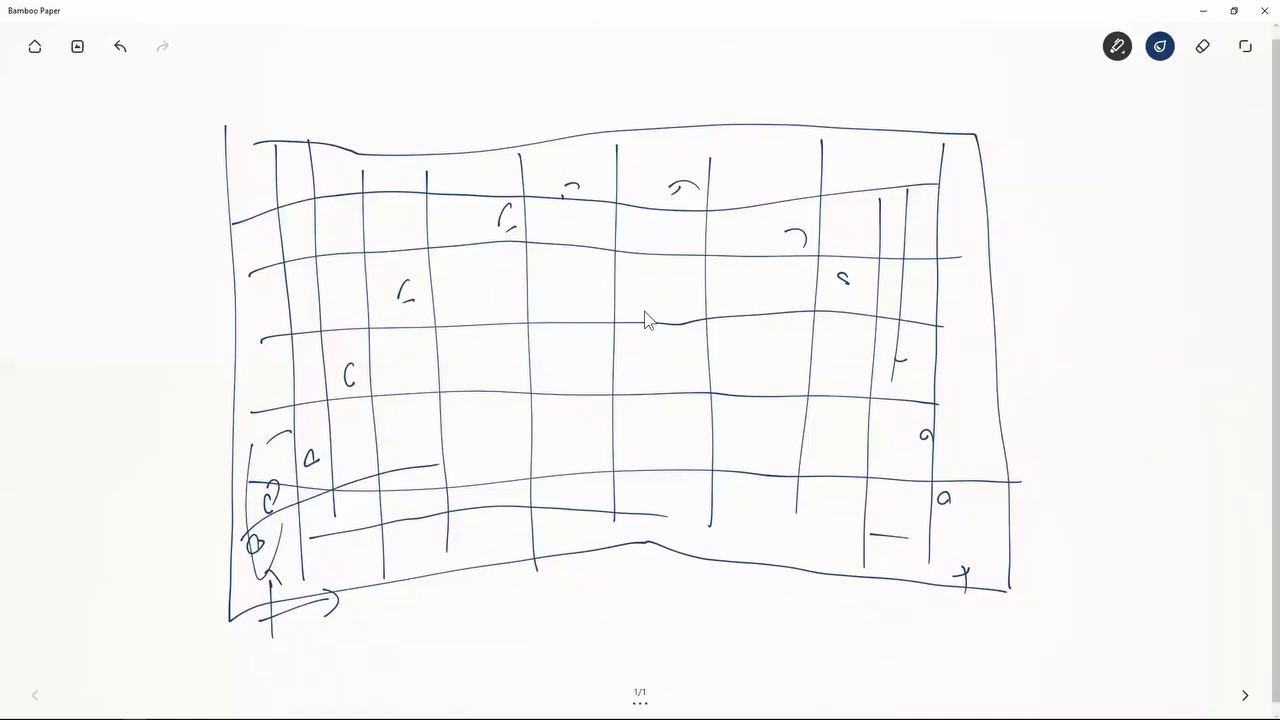
pyautogui.moveTo(645, 312)
pyautogui.mouseDown()
pyautogui.moveTo(150, 82)
pyautogui.moveTo(129, 111)
pyautogui.moveTo(175, 595)
pyautogui.moveTo(328, 350)
pyautogui.moveTo(306, 458)
pyautogui.moveTo(371, 479)
pyautogui.moveTo(472, 354)
pyautogui.moveTo(634, 102)
pyautogui.moveTo(1097, 2)
pyautogui.moveTo(1205, 55)
pyautogui.mouseUp()
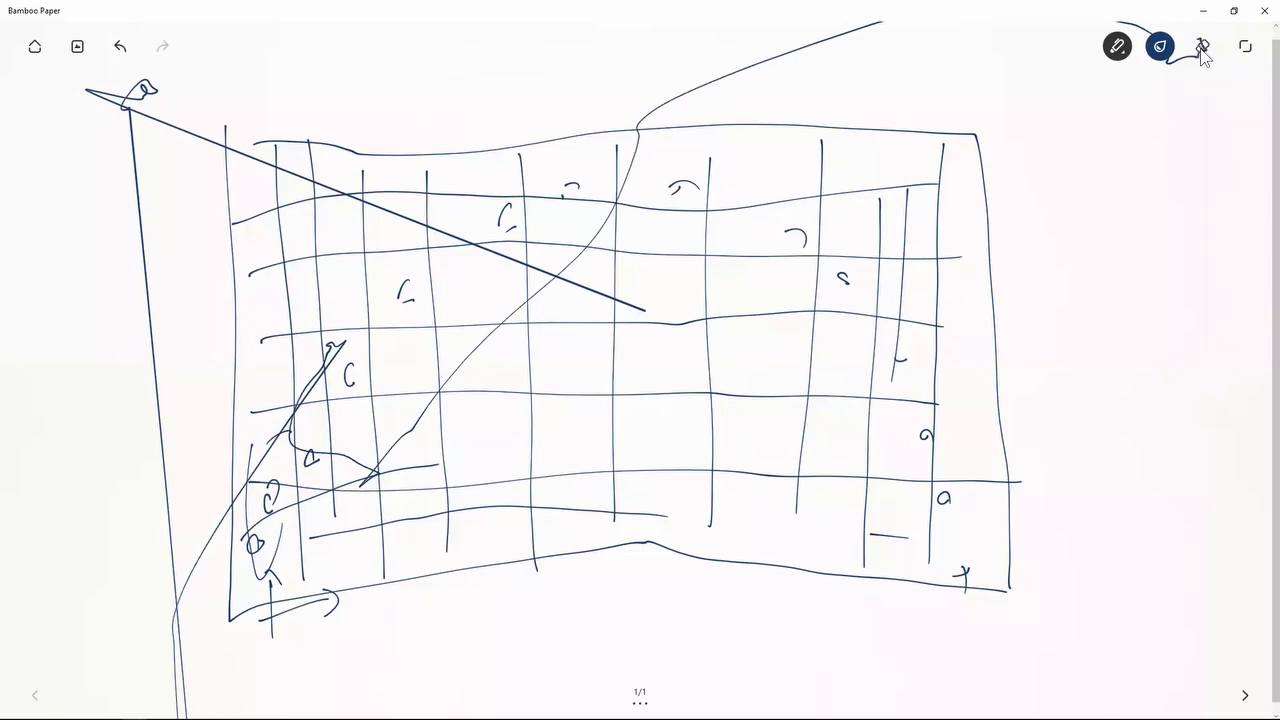
pyautogui.click(1204, 52)
pyautogui.click(1204, 50)
pyautogui.click(1197, 95)
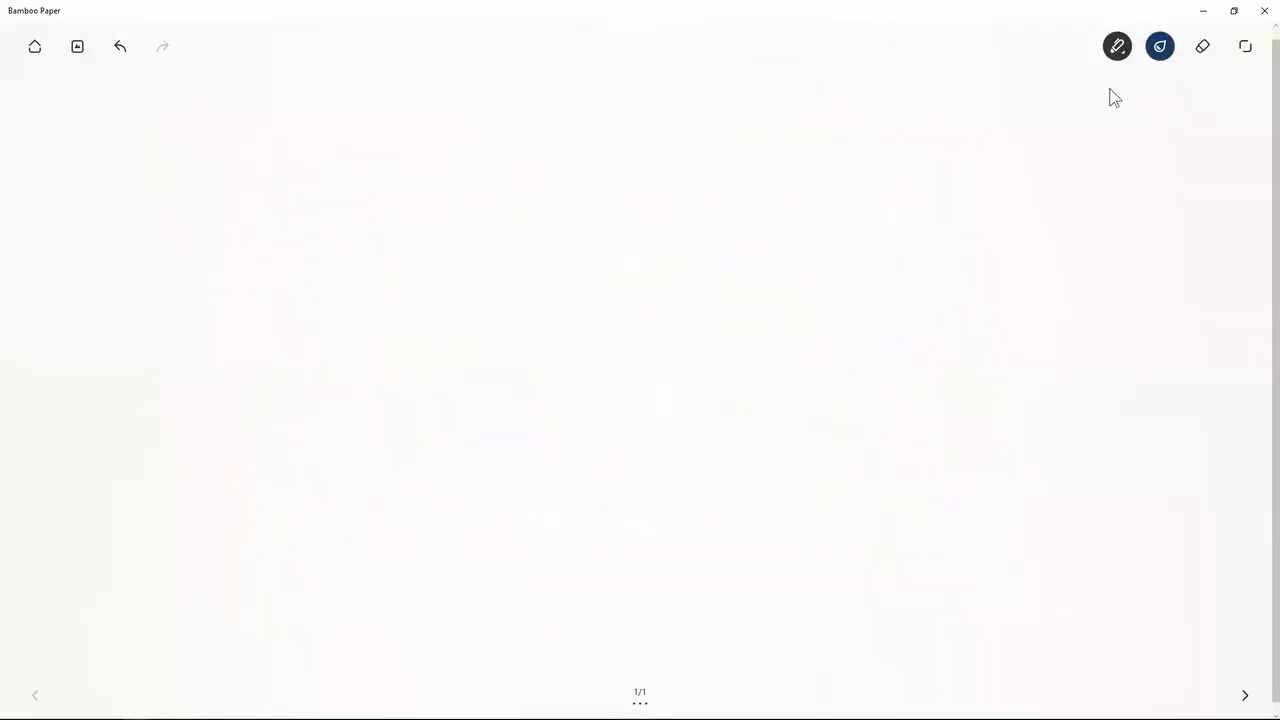
# - Sketch a long single-row strip, fill it with a line of node marks and draw a rightward arrow beneath its start
pyautogui.moveTo(103, 287)
pyautogui.mouseDown()
pyautogui.moveTo(107, 344)
pyautogui.moveTo(261, 304)
pyautogui.moveTo(1185, 307)
pyautogui.moveTo(1185, 271)
pyautogui.moveTo(944, 227)
pyautogui.moveTo(499, 246)
pyautogui.moveTo(106, 295)
pyautogui.mouseUp()
pyautogui.moveTo(124, 274); pyautogui.dragTo(297, 223)
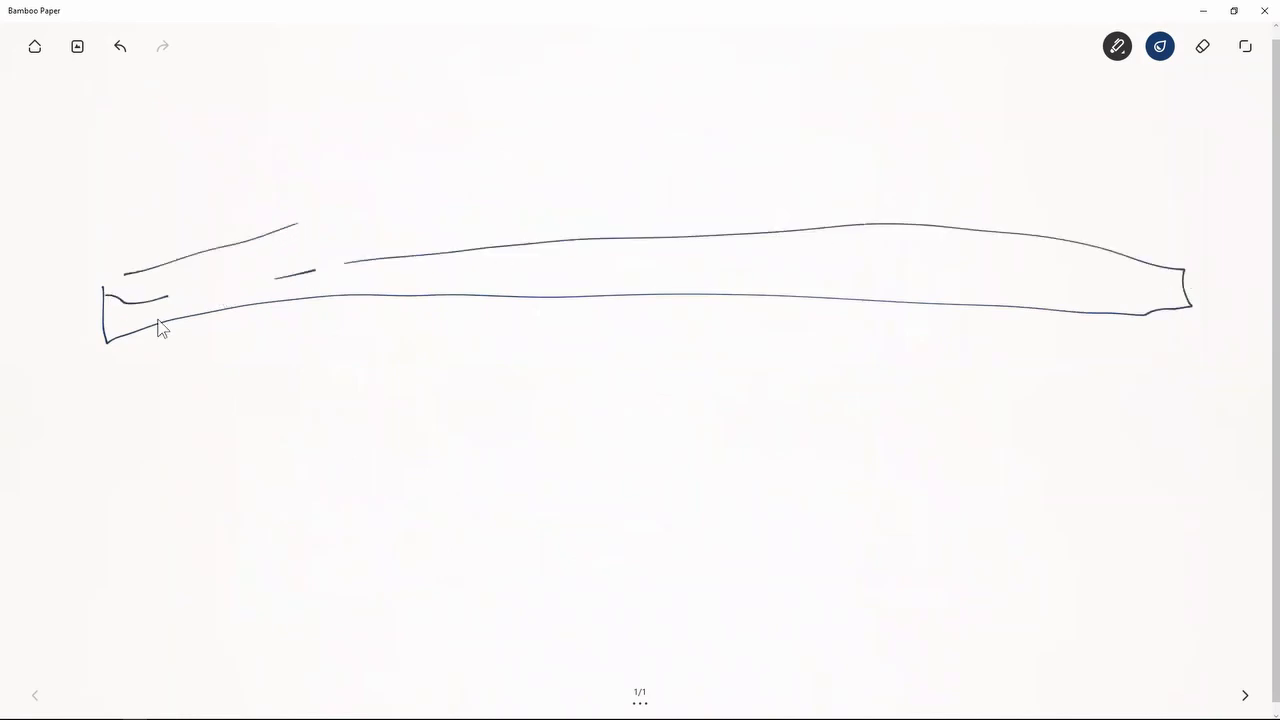
pyautogui.moveTo(153, 295)
pyautogui.mouseDown()
pyautogui.moveTo(160, 326)
pyautogui.moveTo(129, 310)
pyautogui.mouseUp()
pyautogui.moveTo(200, 280); pyautogui.dragTo(195, 284)
pyautogui.moveTo(276, 276); pyautogui.dragTo(341, 272)
pyautogui.moveTo(428, 268); pyautogui.dragTo(499, 276)
pyautogui.moveTo(704, 259); pyautogui.dragTo(707, 273)
pyautogui.moveTo(828, 266); pyautogui.dragTo(822, 268)
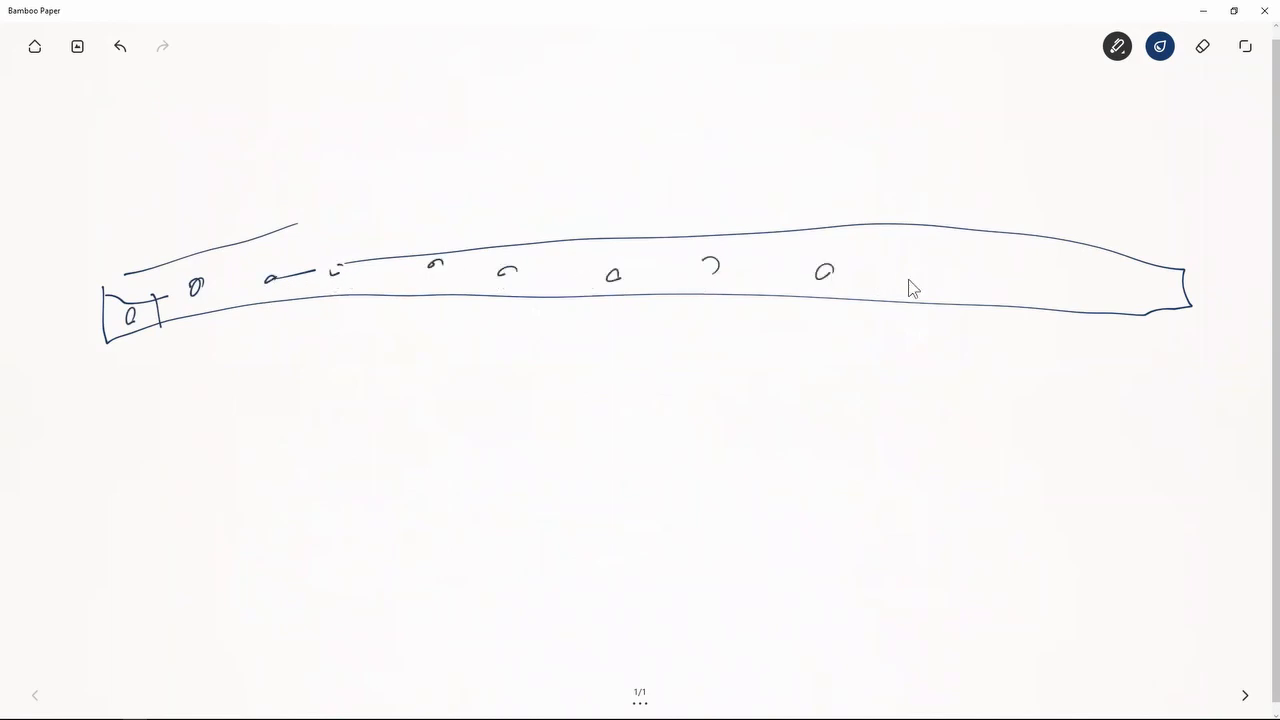
pyautogui.moveTo(929, 270); pyautogui.dragTo(924, 283)
pyautogui.moveTo(1018, 289); pyautogui.dragTo(1012, 306)
pyautogui.moveTo(1096, 306); pyautogui.dragTo(1092, 318)
pyautogui.moveTo(139, 366); pyautogui.dragTo(302, 330)
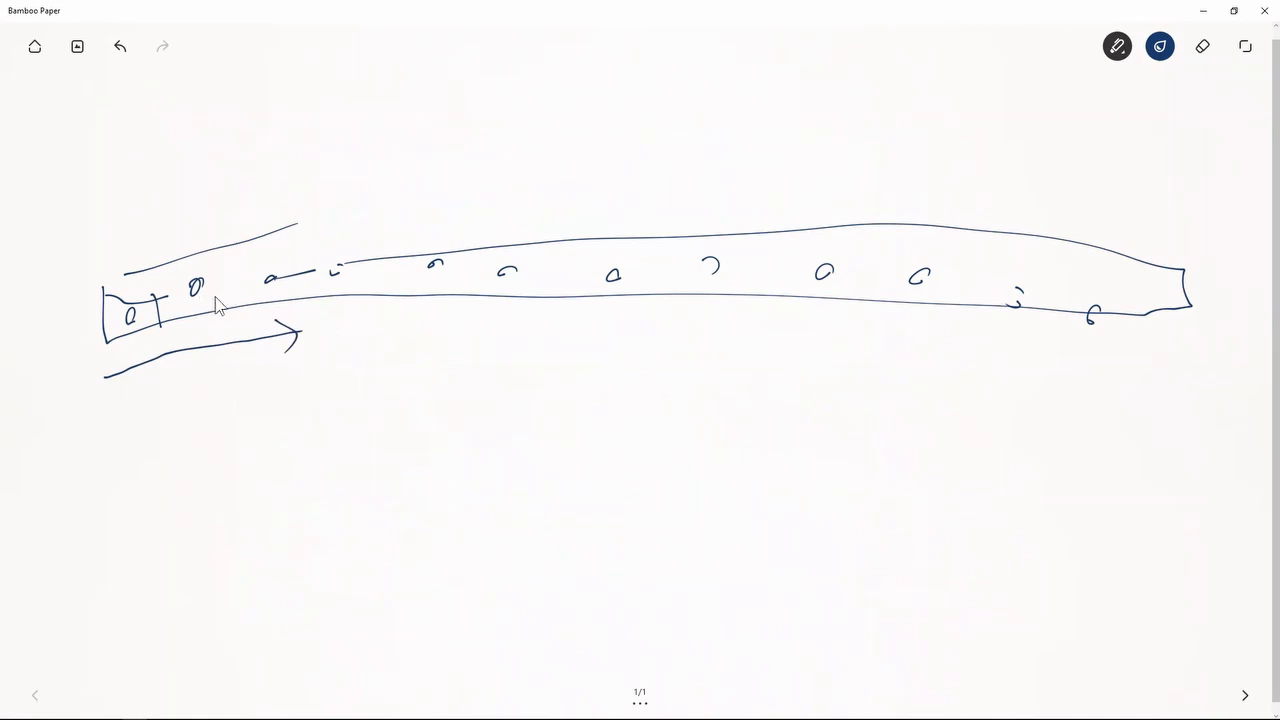
# - Switch to xLights and examine the Arches model's node layout in a widened window, closing it when done
pyautogui.hotkey('alt', 'Tab')
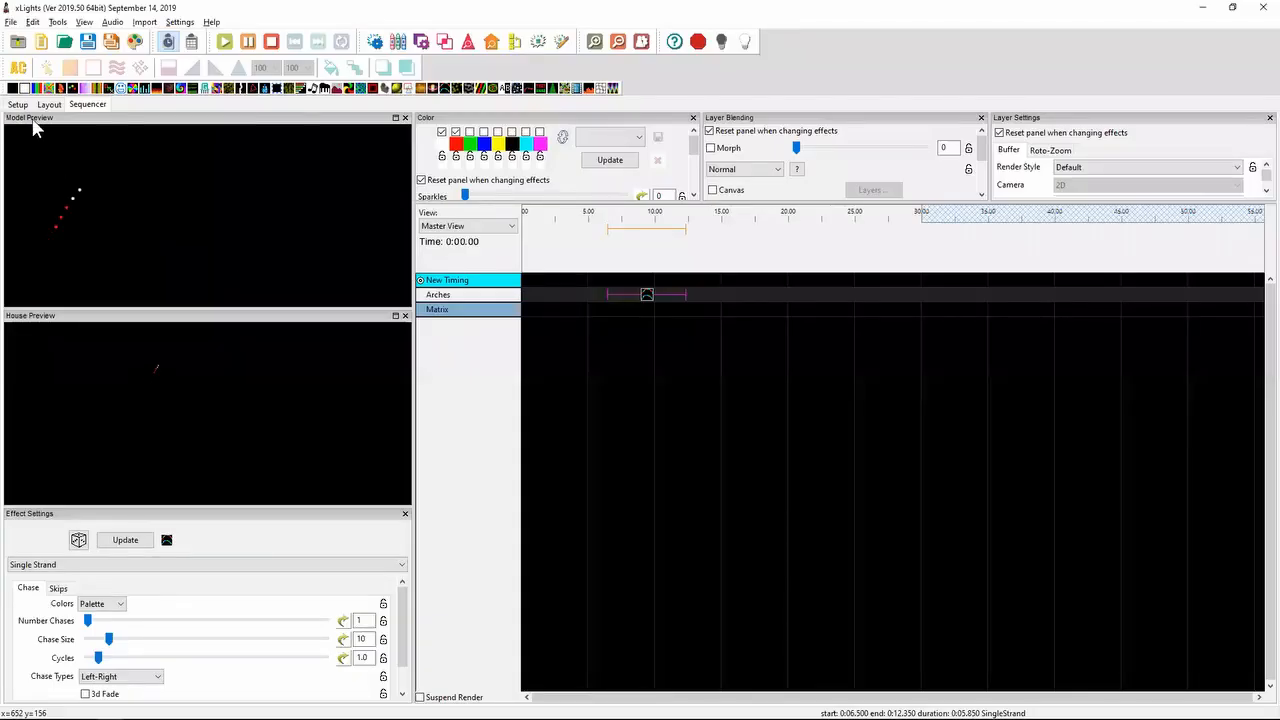
pyautogui.click(49, 105)
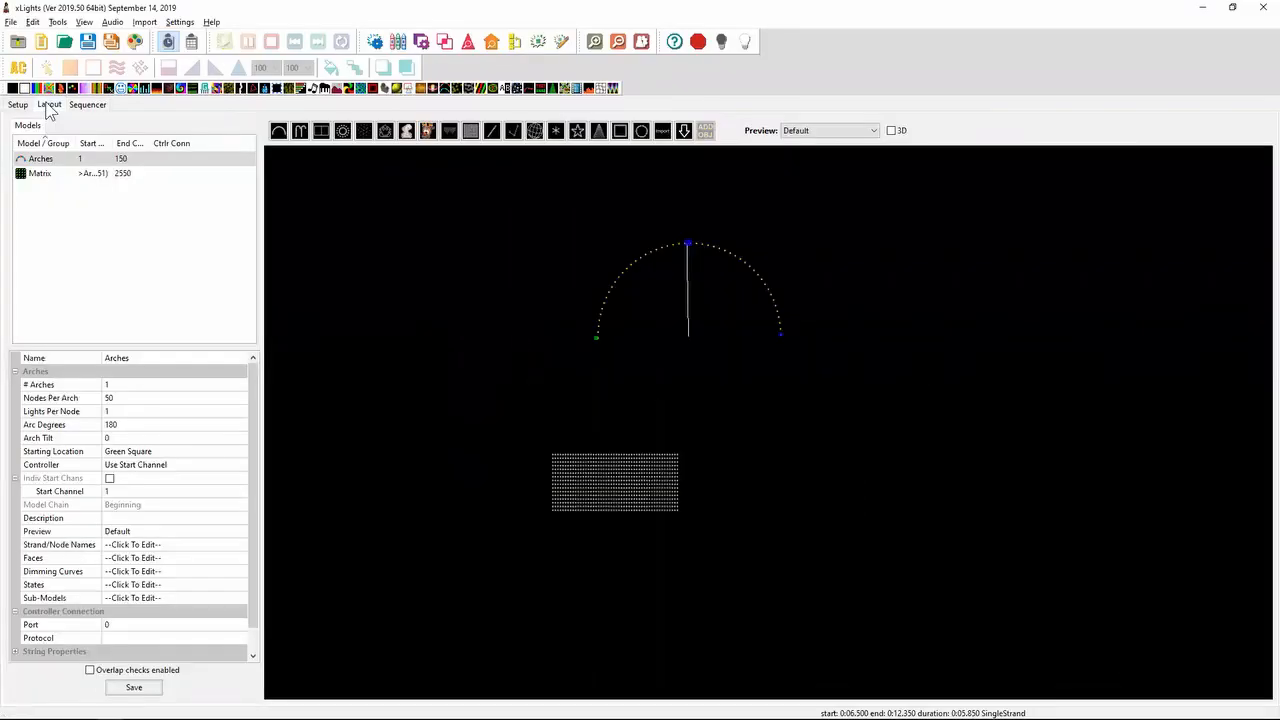
pyautogui.rightClick(674, 256)
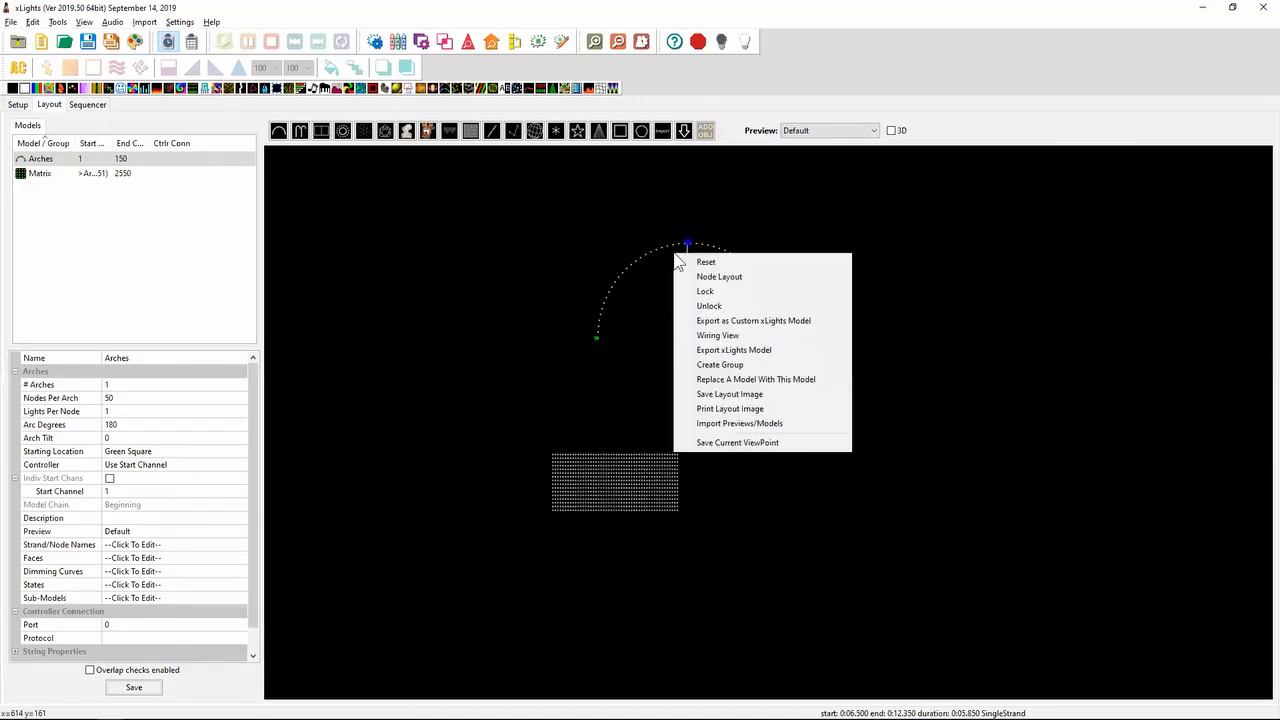
pyautogui.click(744, 277)
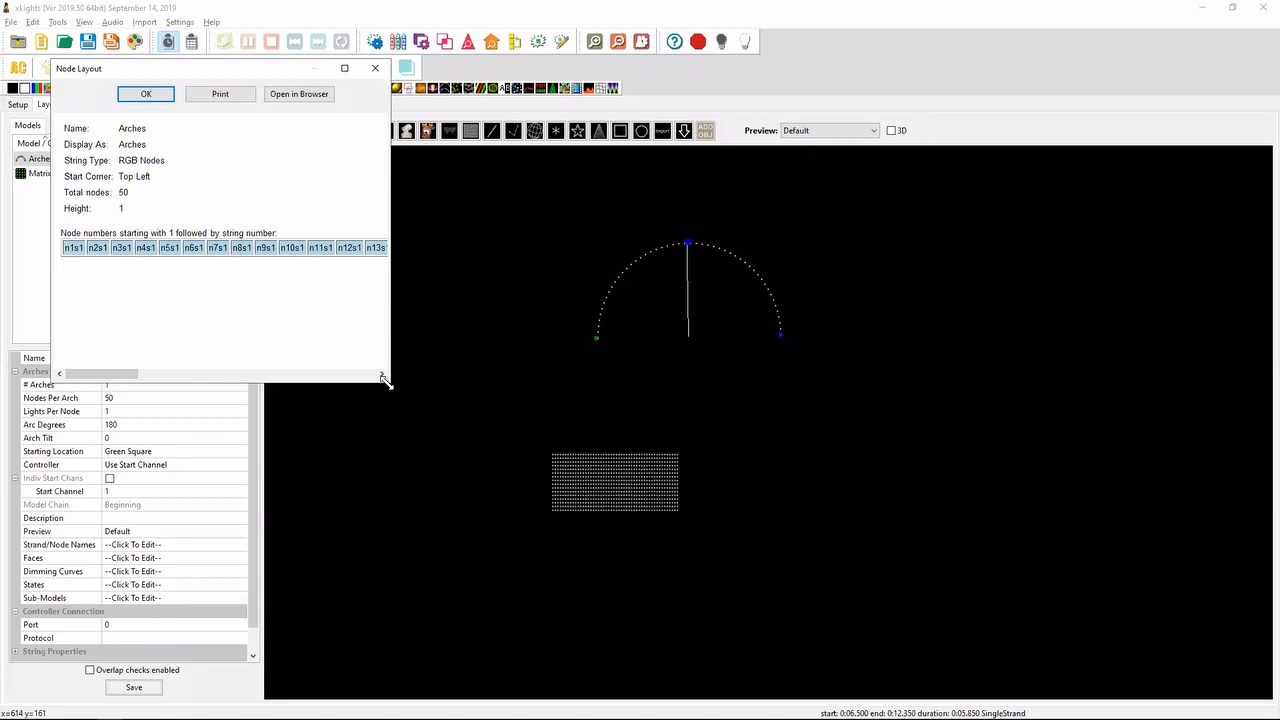
pyautogui.moveTo(386, 380); pyautogui.dragTo(1234, 380)
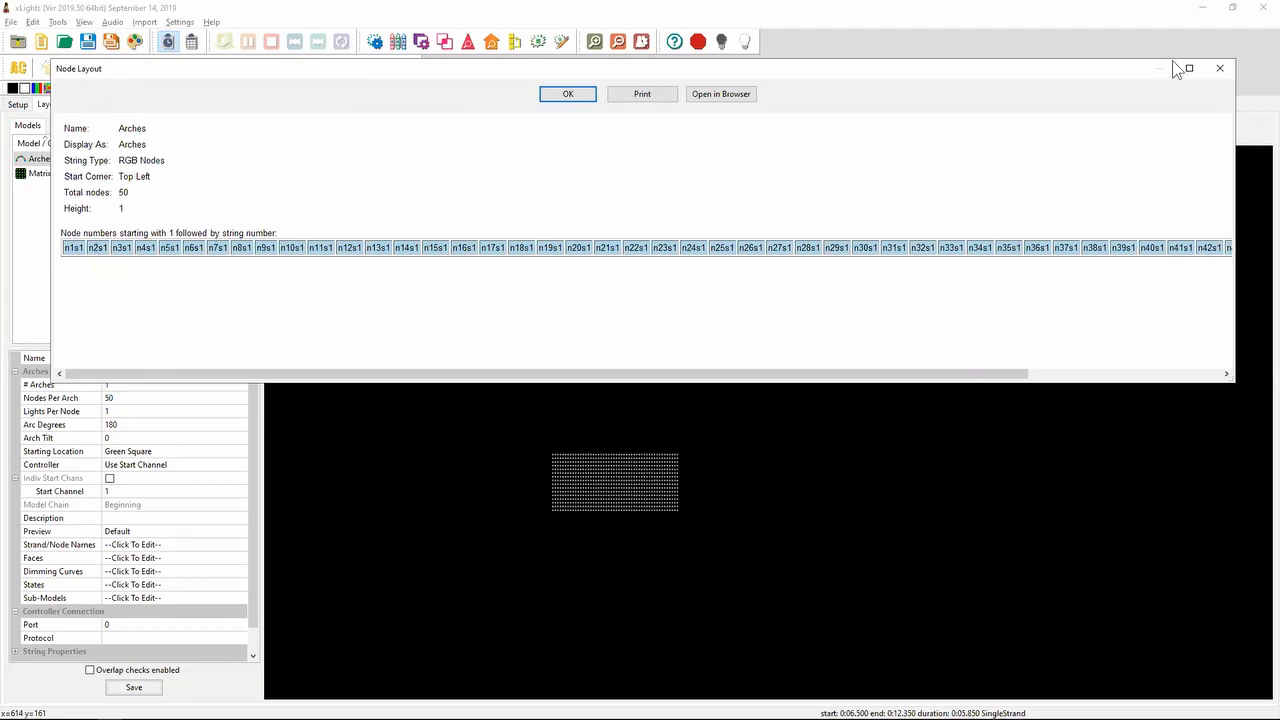
pyautogui.click(1218, 68)
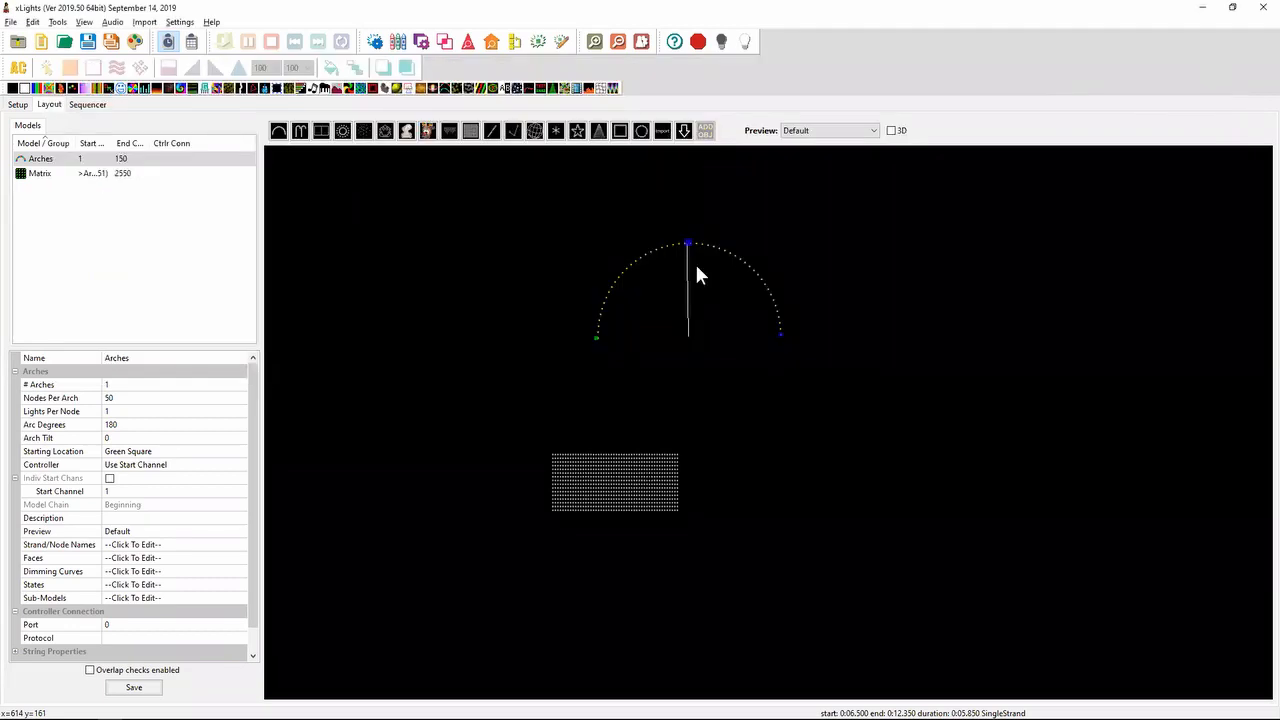
# - Set the render style of the Single Strand effect on the Arches row to Per Preview in the sequencer
pyautogui.click(86, 105)
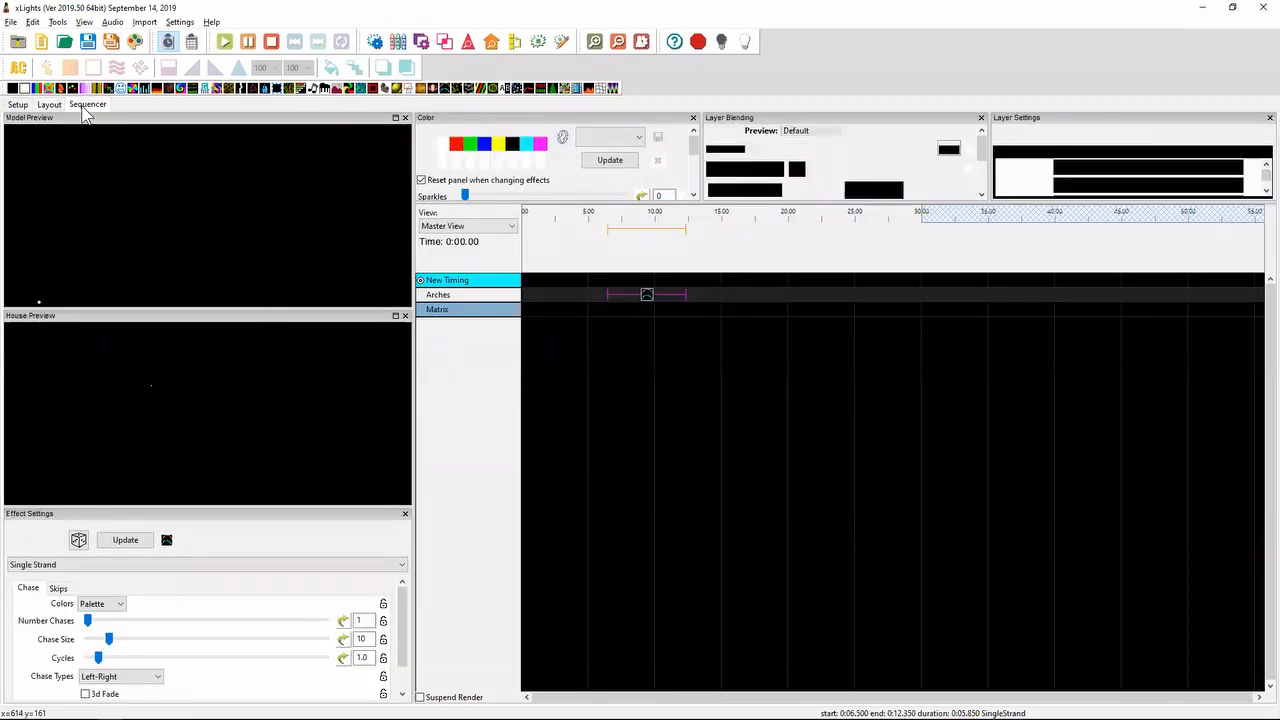
pyautogui.click(645, 297)
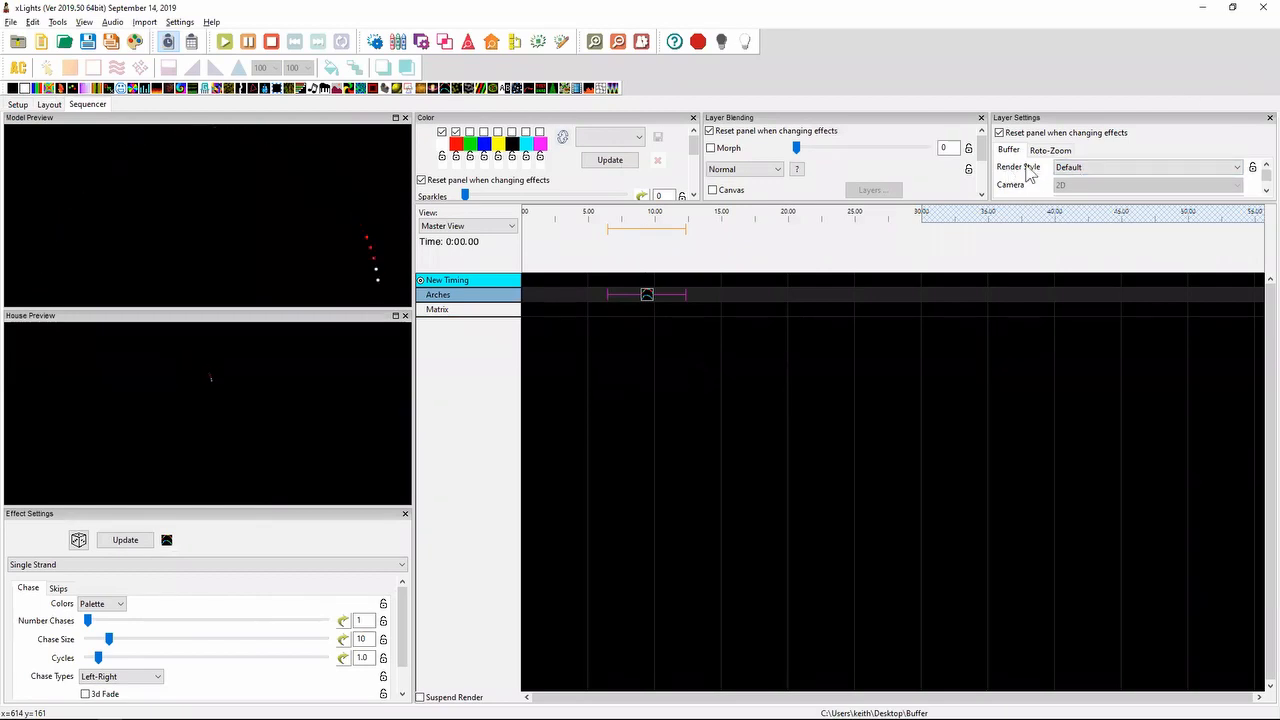
pyautogui.click(1085, 170)
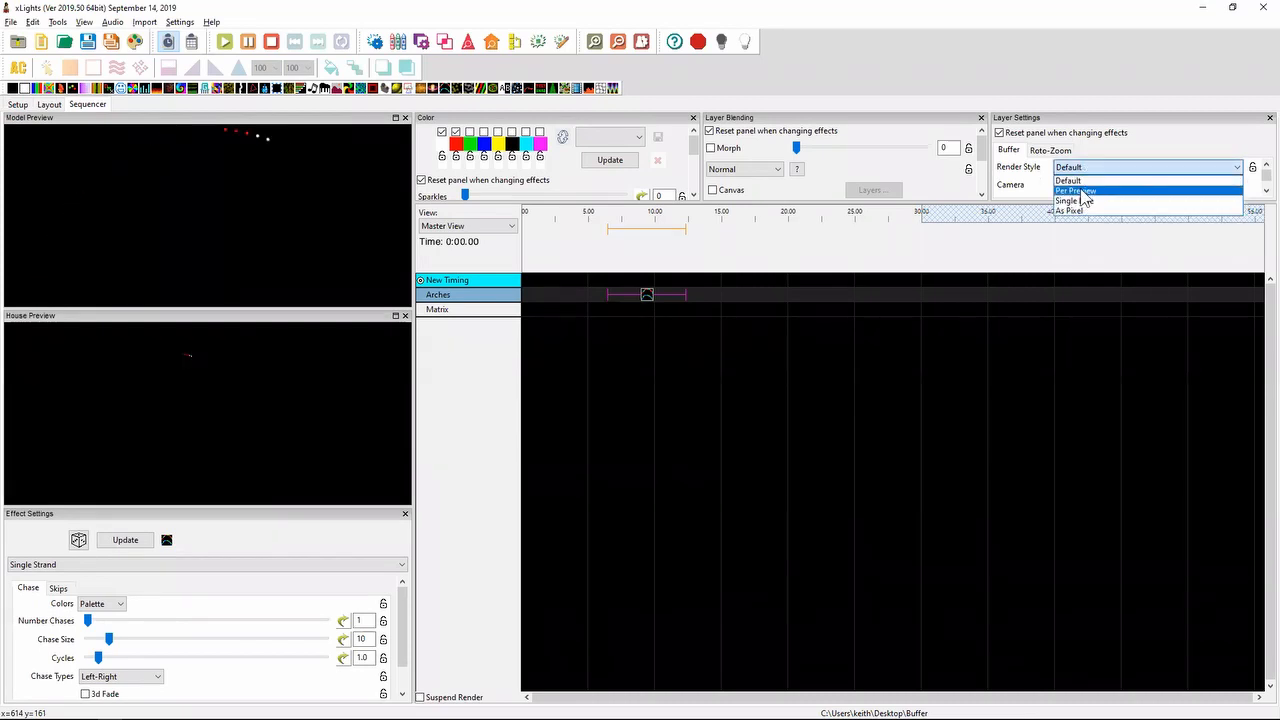
pyautogui.click(1076, 190)
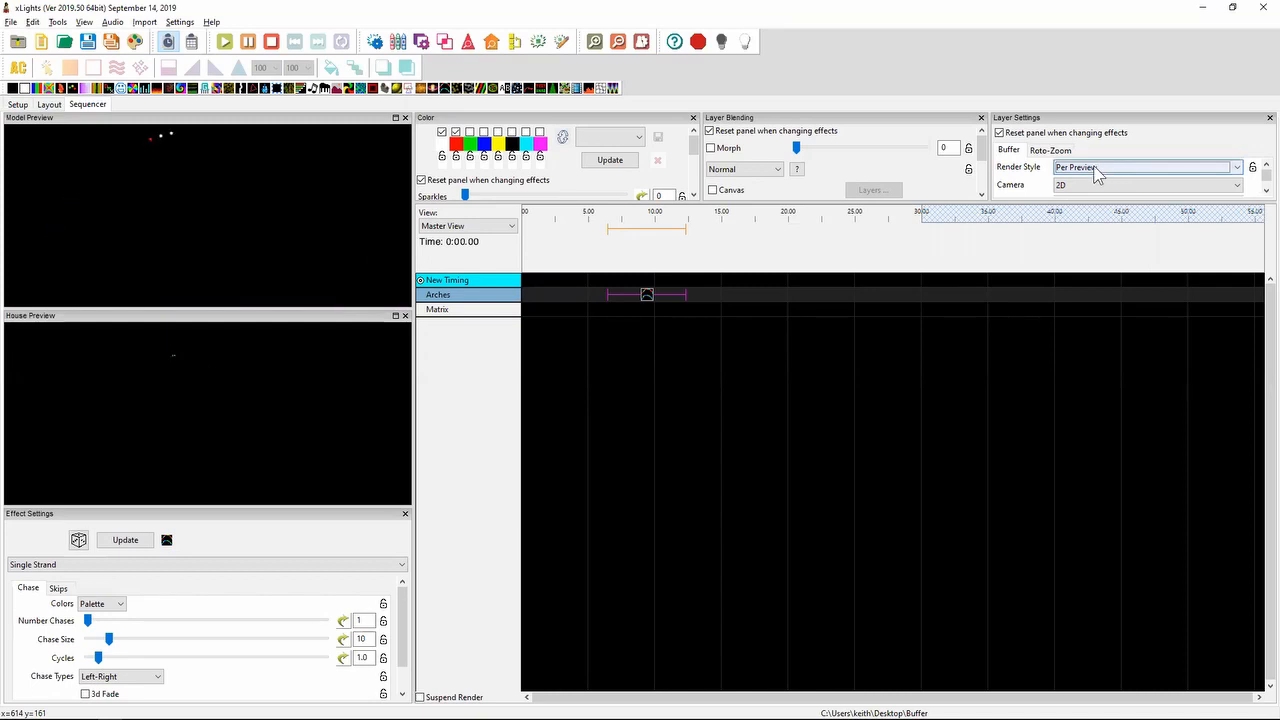
# - Switch to Bamboo Paper and sketch a large rectangle below the strip with node marks placed along an arch inside it
pyautogui.hotkey('alt', 'Tab')
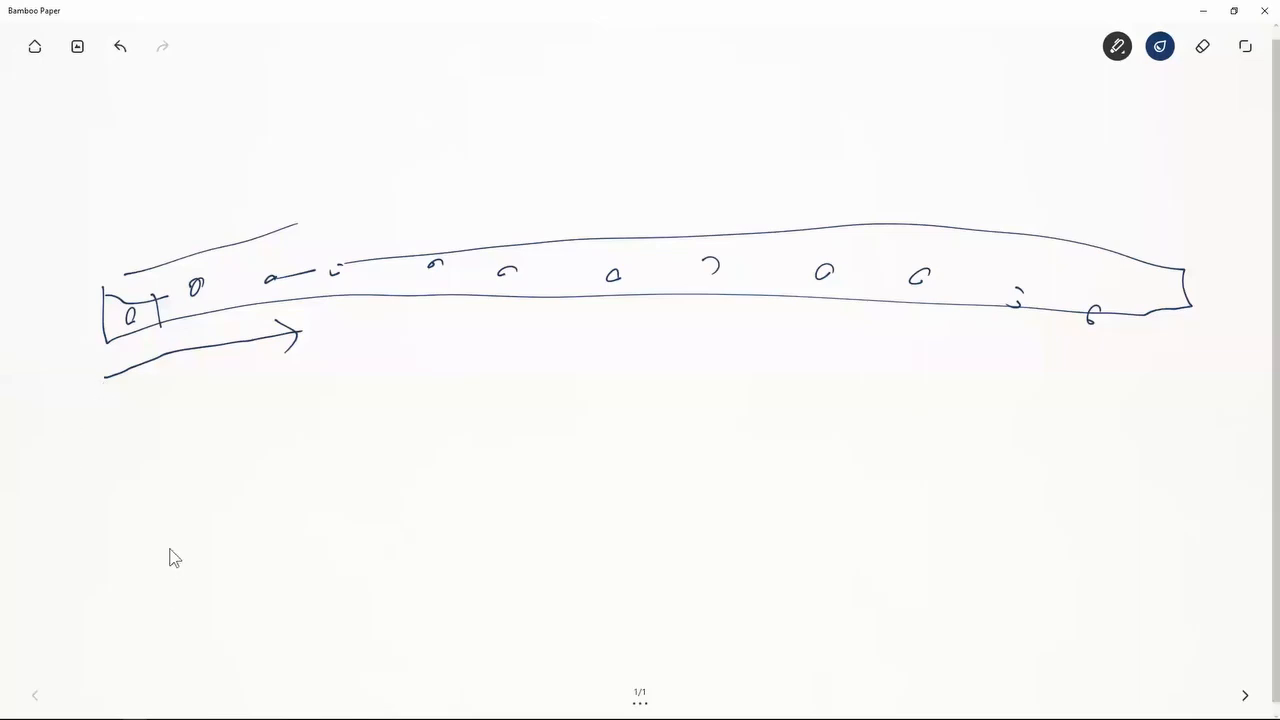
pyautogui.moveTo(144, 388); pyautogui.dragTo(153, 628)
pyautogui.moveTo(162, 678)
pyautogui.mouseDown()
pyautogui.moveTo(741, 652)
pyautogui.moveTo(774, 522)
pyautogui.moveTo(762, 337)
pyautogui.moveTo(456, 332)
pyautogui.moveTo(197, 366)
pyautogui.mouseUp()
pyautogui.moveTo(188, 616); pyautogui.dragTo(187, 631)
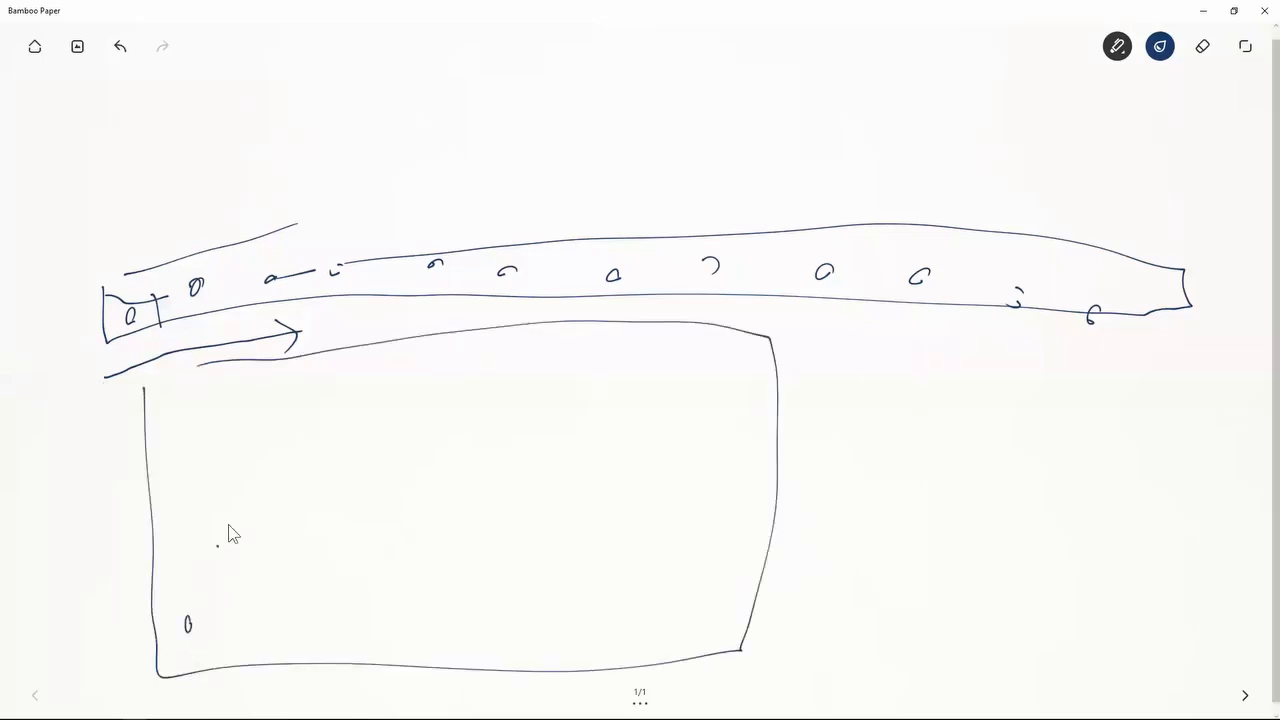
pyautogui.moveTo(223, 515); pyautogui.dragTo(218, 546)
pyautogui.moveTo(290, 427); pyautogui.dragTo(271, 469)
pyautogui.moveTo(455, 352); pyautogui.dragTo(455, 357)
pyautogui.moveTo(510, 356); pyautogui.dragTo(512, 358)
pyautogui.moveTo(541, 357); pyautogui.dragTo(545, 362)
pyautogui.moveTo(677, 541); pyautogui.dragTo(679, 551)
pyautogui.moveTo(703, 595); pyautogui.dragTo(707, 605)
pyautogui.moveTo(720, 637); pyautogui.dragTo(724, 646)
# - Add vertical and horizontal grid lines inside the rectangle, across the arch's node marks
pyautogui.moveTo(197, 380); pyautogui.dragTo(210, 563)
pyautogui.moveTo(232, 399)
pyautogui.mouseDown()
pyautogui.moveTo(235, 520)
pyautogui.moveTo(256, 500)
pyautogui.mouseUp()
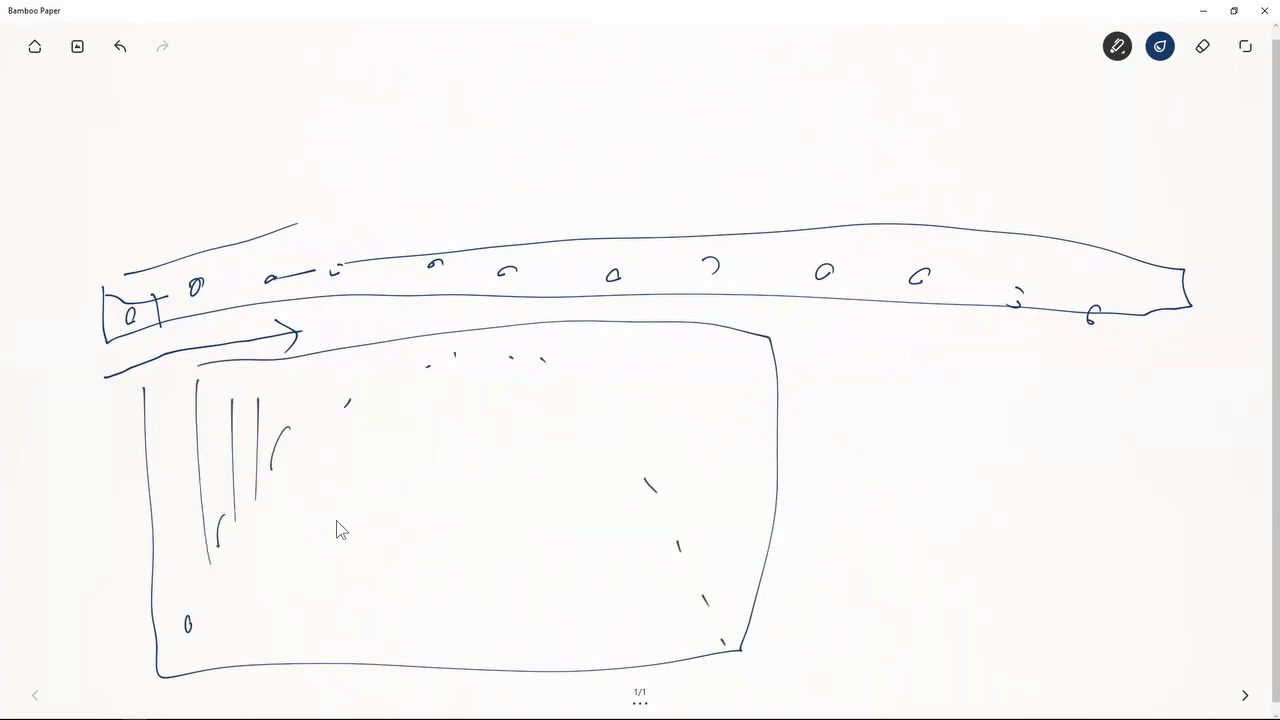
pyautogui.moveTo(321, 423); pyautogui.dragTo(323, 479)
pyautogui.moveTo(517, 390); pyautogui.dragTo(514, 428)
pyautogui.moveTo(593, 380); pyautogui.dragTo(585, 450)
pyautogui.moveTo(206, 430); pyautogui.dragTo(470, 405)
pyautogui.moveTo(390, 435)
pyautogui.mouseDown()
pyautogui.moveTo(232, 458)
pyautogui.moveTo(352, 462)
pyautogui.mouseUp()
pyautogui.moveTo(174, 538); pyautogui.dragTo(274, 520)
pyautogui.moveTo(184, 575); pyautogui.dragTo(280, 557)
pyautogui.moveTo(174, 617); pyautogui.dragTo(222, 604)
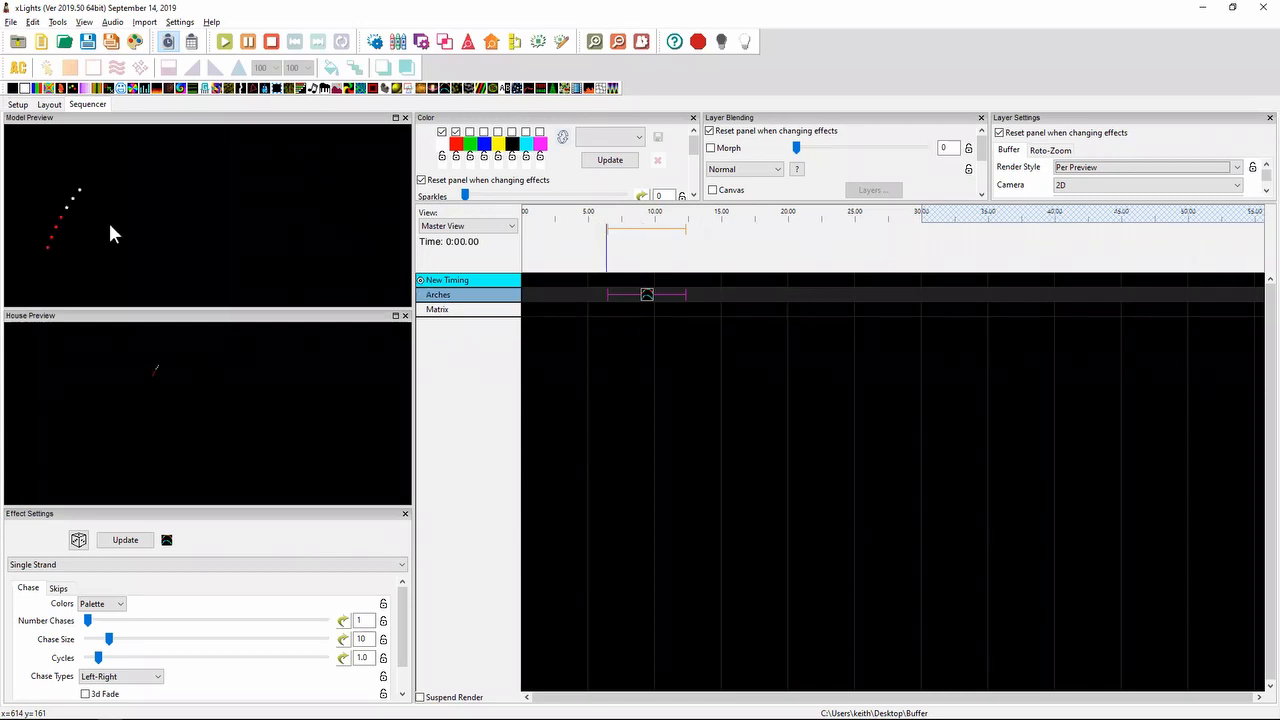
# - Switch to xLights and set the number of arches in the Arches model to 3 in the layout
pyautogui.click(48, 106)
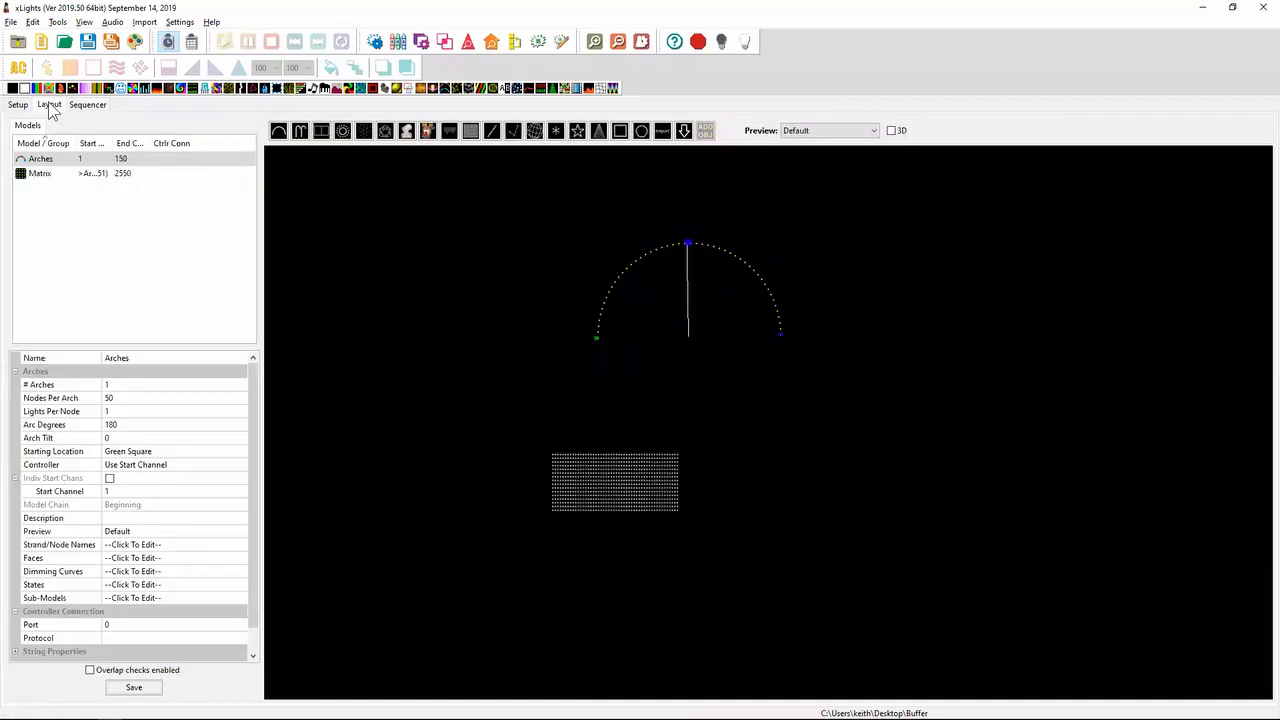
pyautogui.click(681, 252)
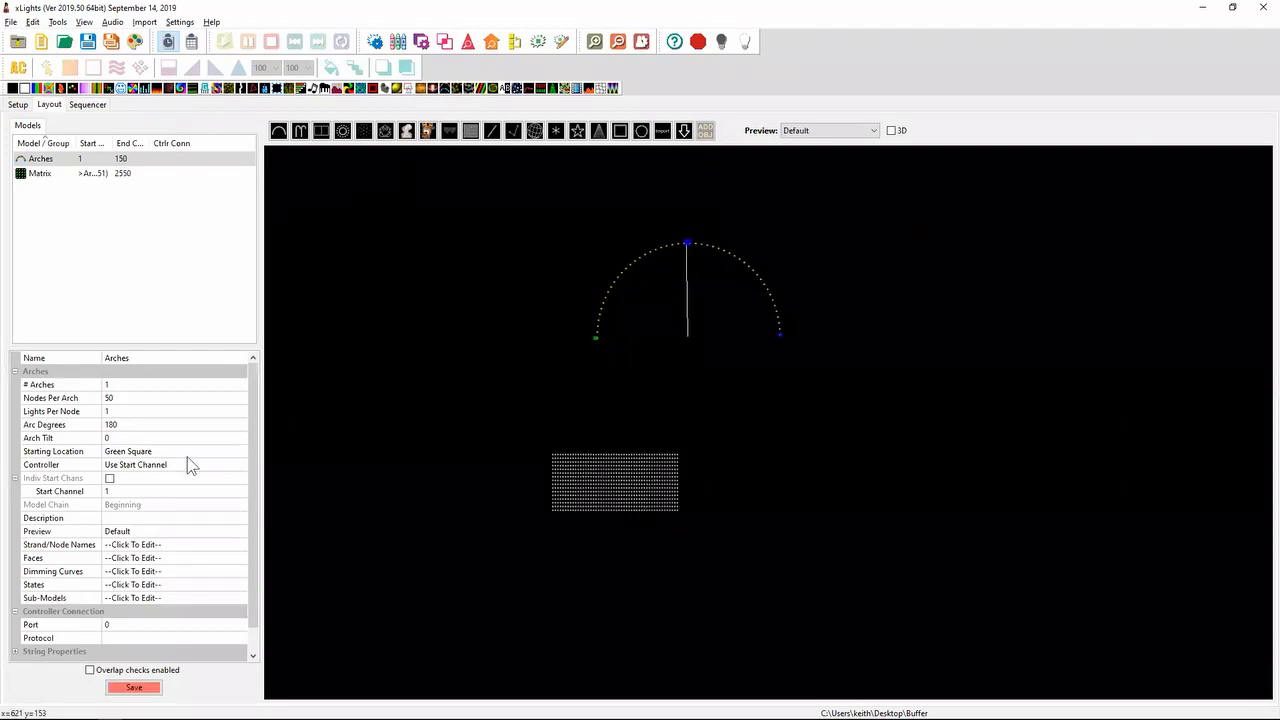
pyautogui.click(115, 385)
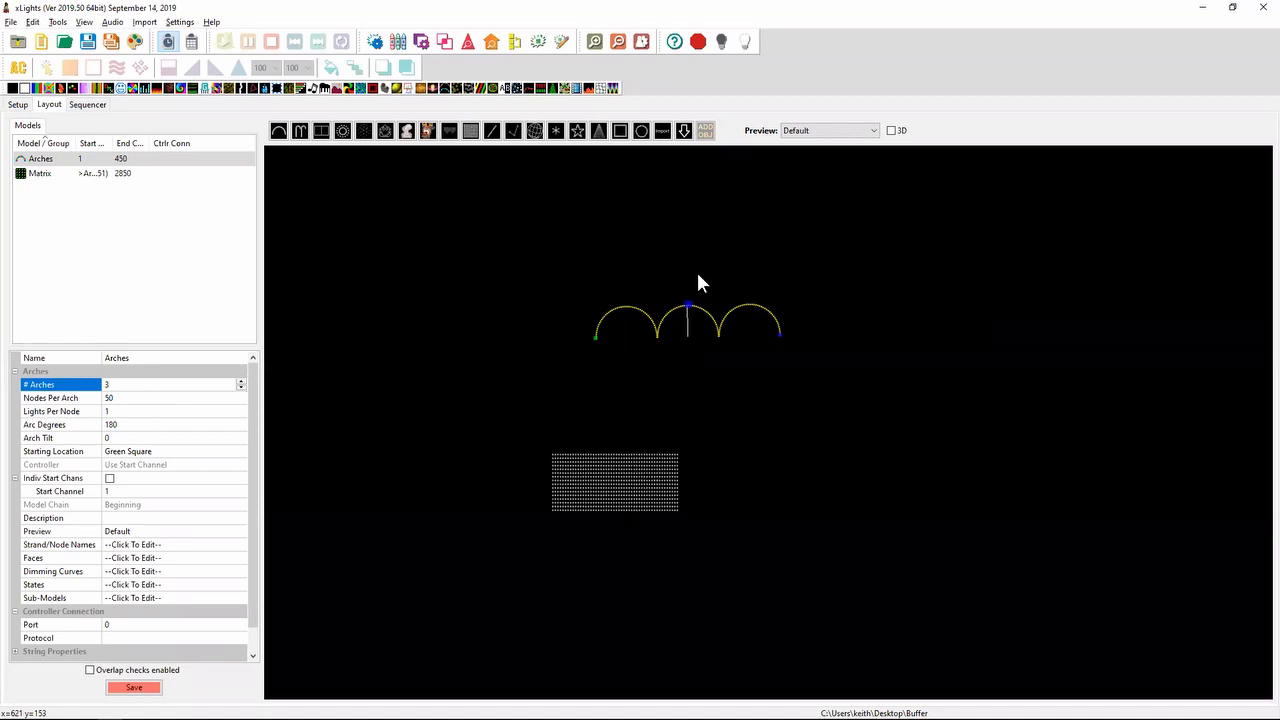
# - Set the render style of the Single Strand effect on the Arches row back to Default
pyautogui.click(87, 104)
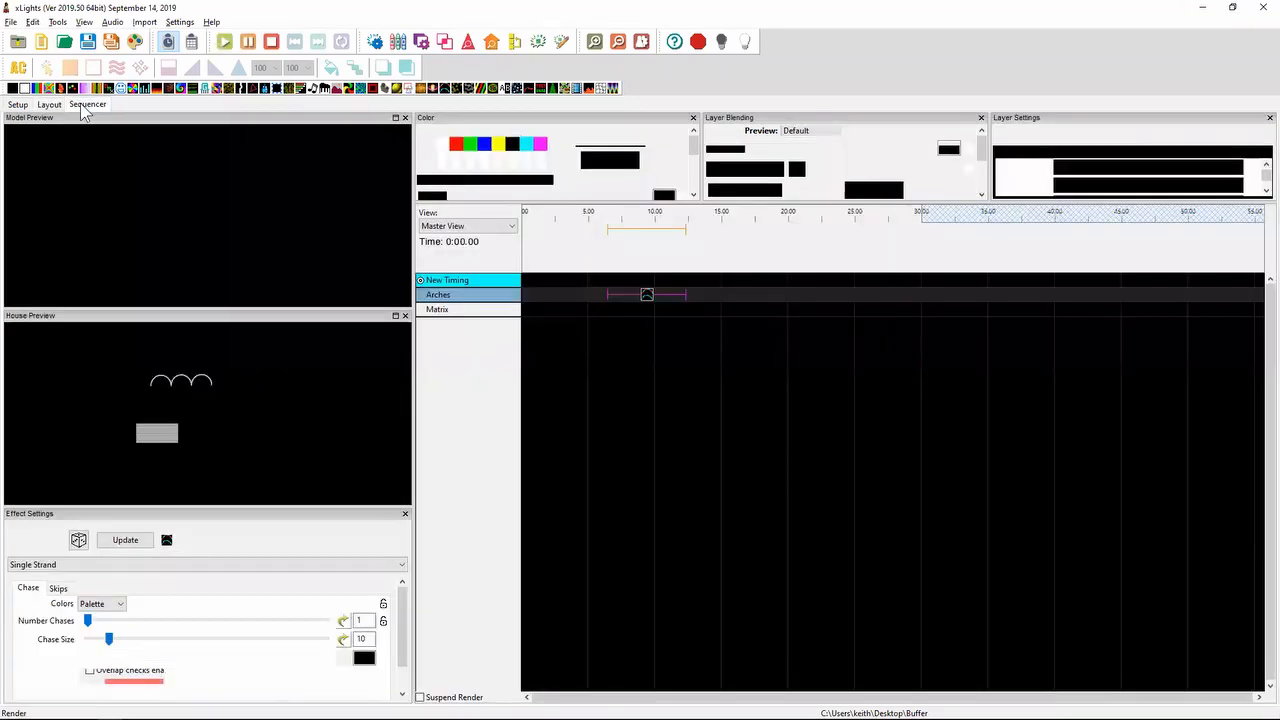
pyautogui.click(646, 296)
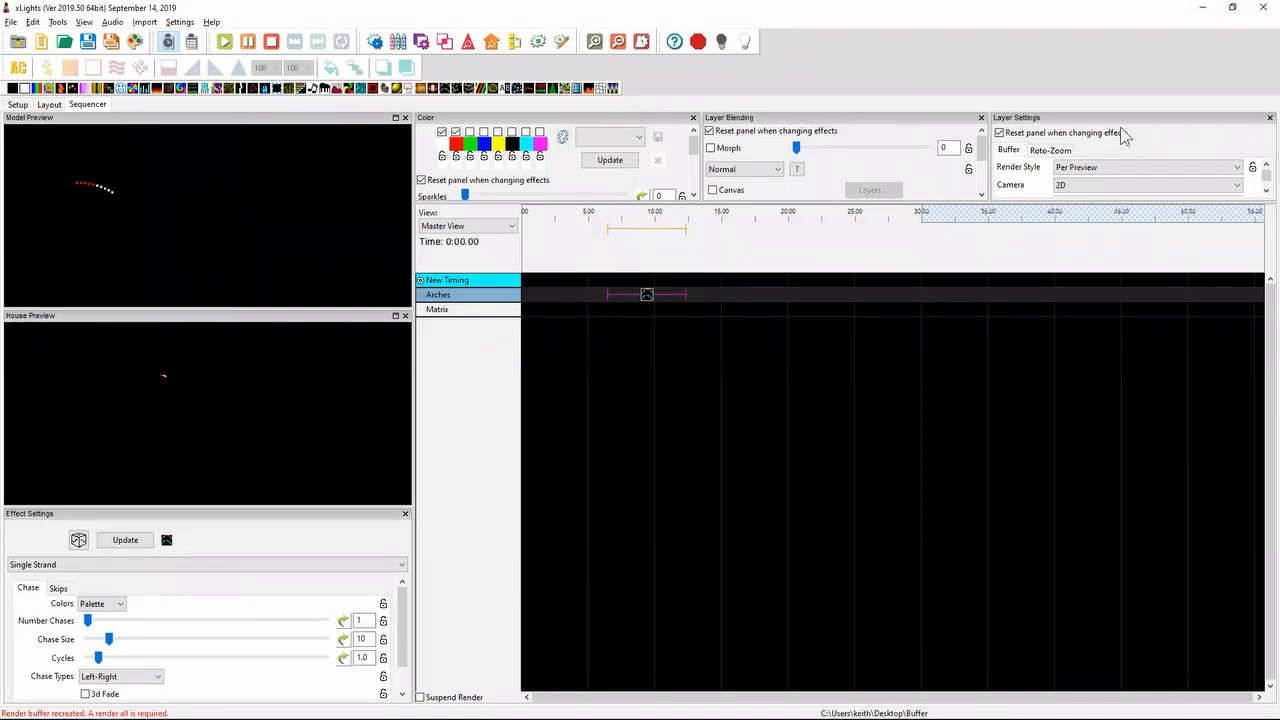
pyautogui.click(1100, 172)
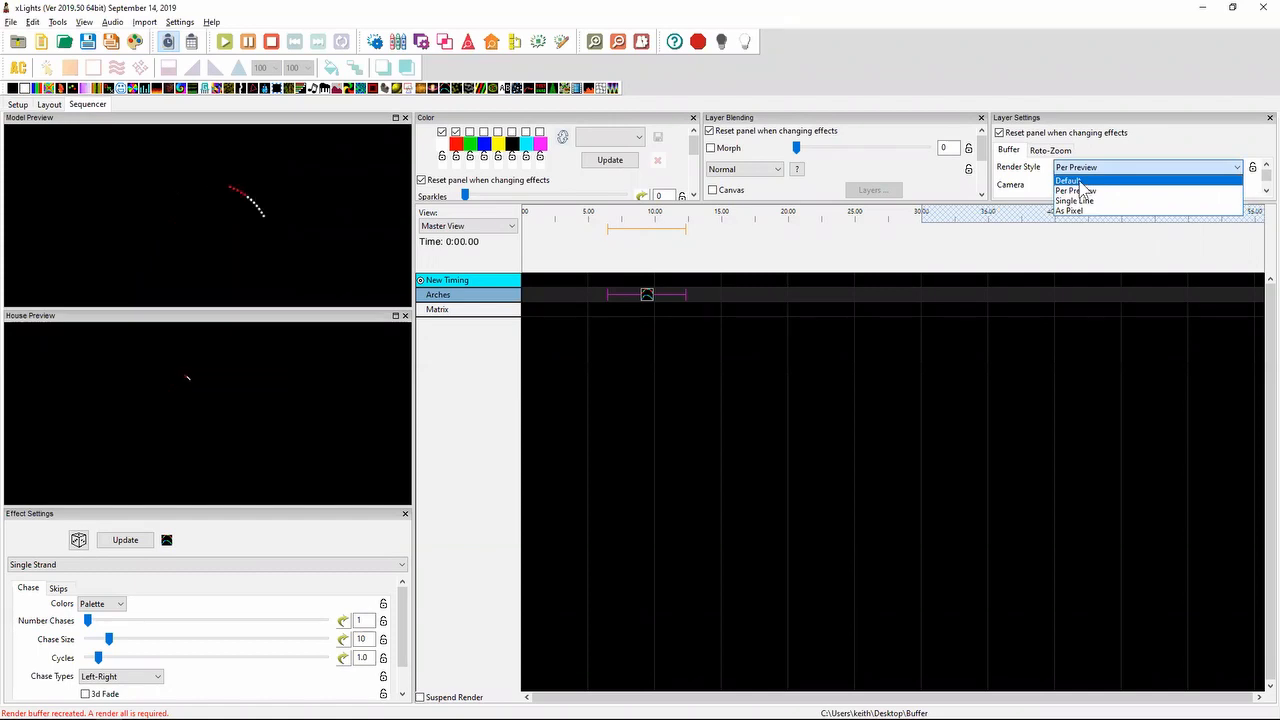
pyautogui.click(1080, 182)
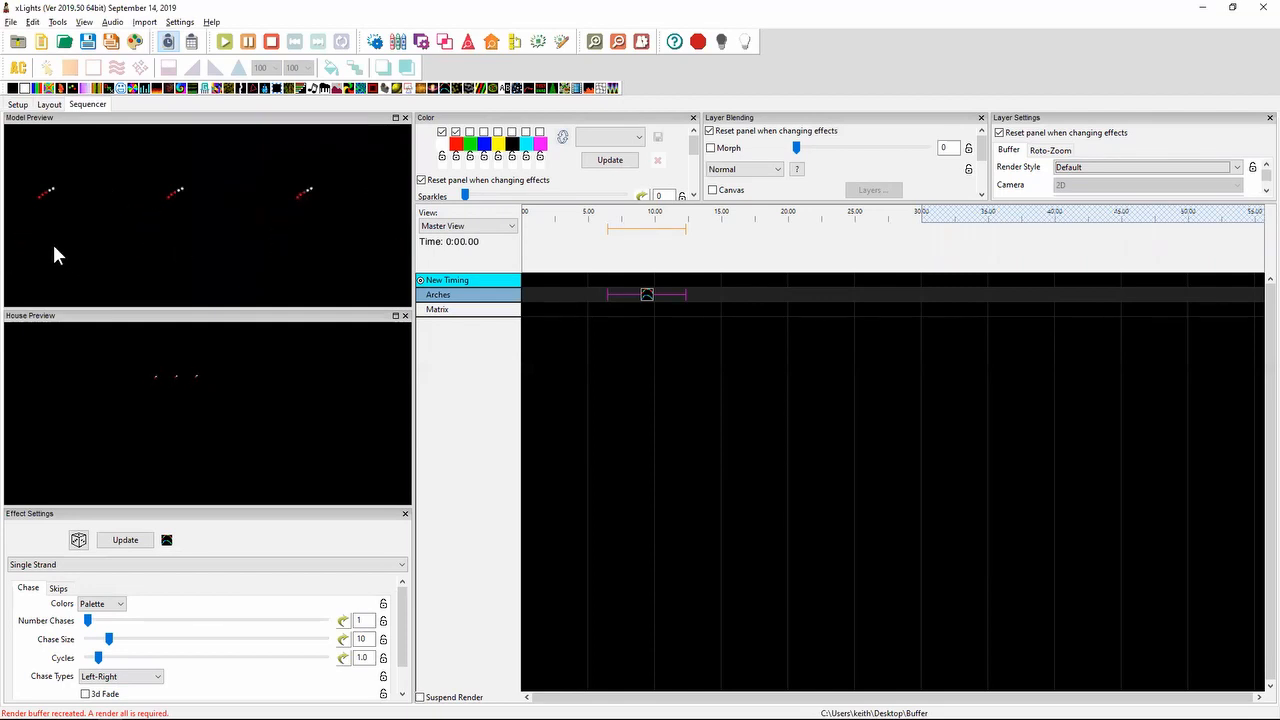
# - Switch to Bamboo Paper and clear the strip and arch rectangle sketches from the page
pyautogui.hotkey('alt', 'Tab')
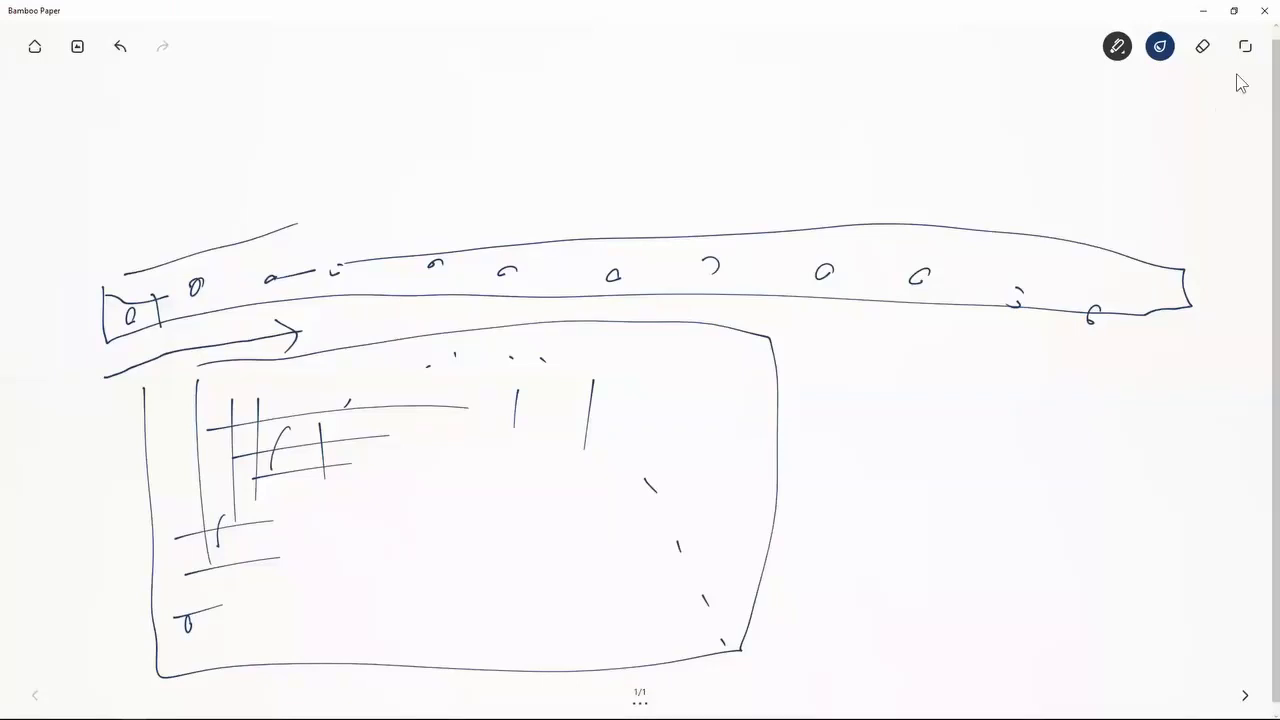
pyautogui.click(1204, 48)
pyautogui.click(1204, 46)
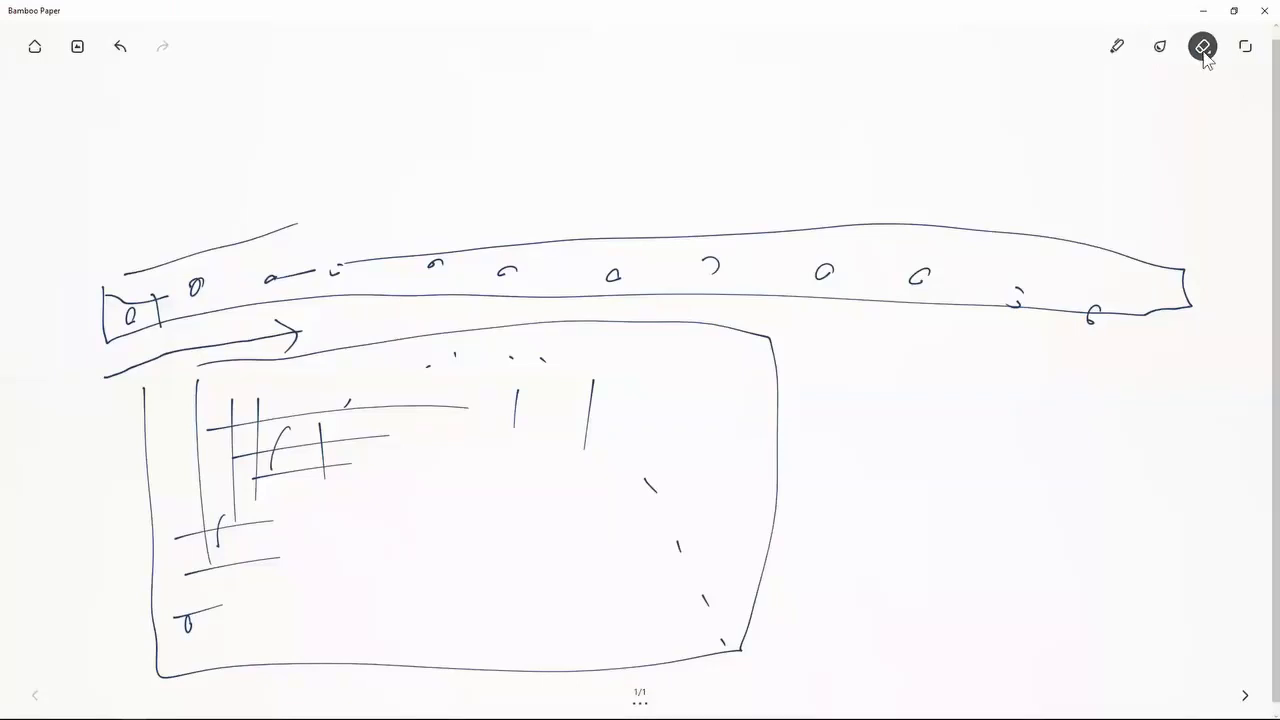
pyautogui.click(1204, 95)
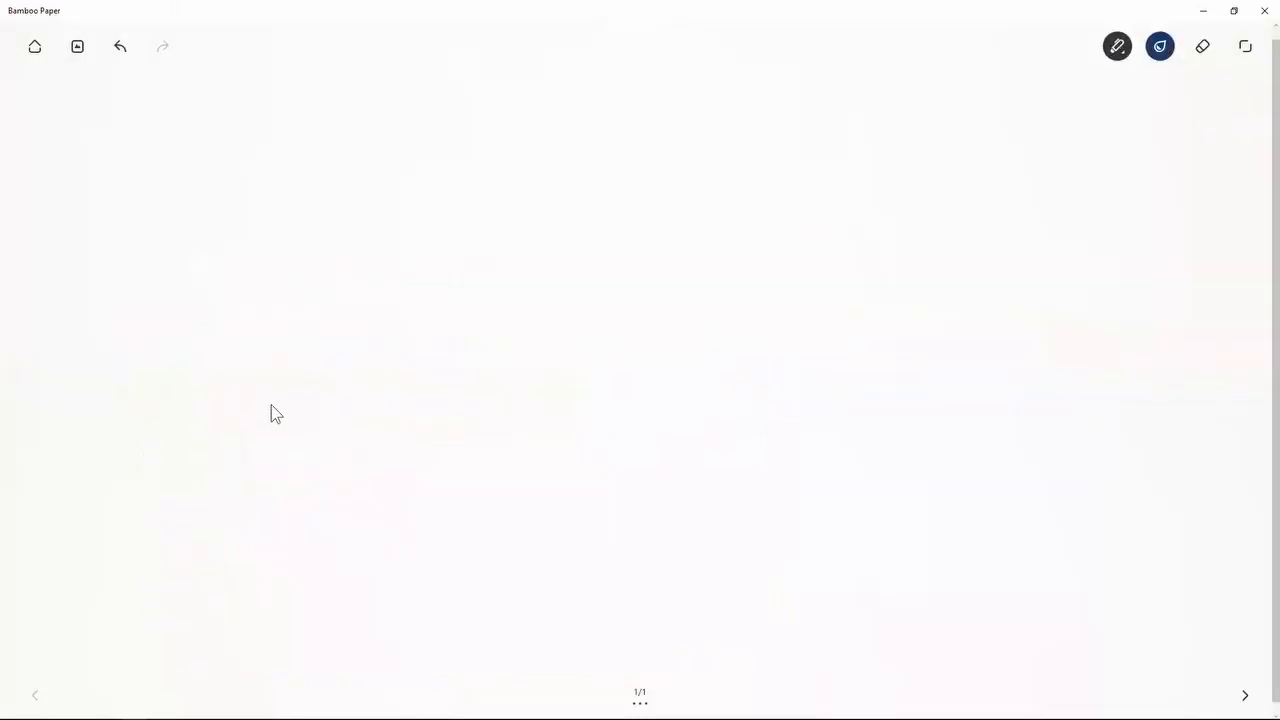
# - Sketch three long horizontal strips stacked on top of each other, one row for each arch
pyautogui.moveTo(268, 398)
pyautogui.mouseDown()
pyautogui.moveTo(314, 431)
pyautogui.moveTo(1023, 366)
pyautogui.moveTo(376, 377)
pyautogui.mouseUp()
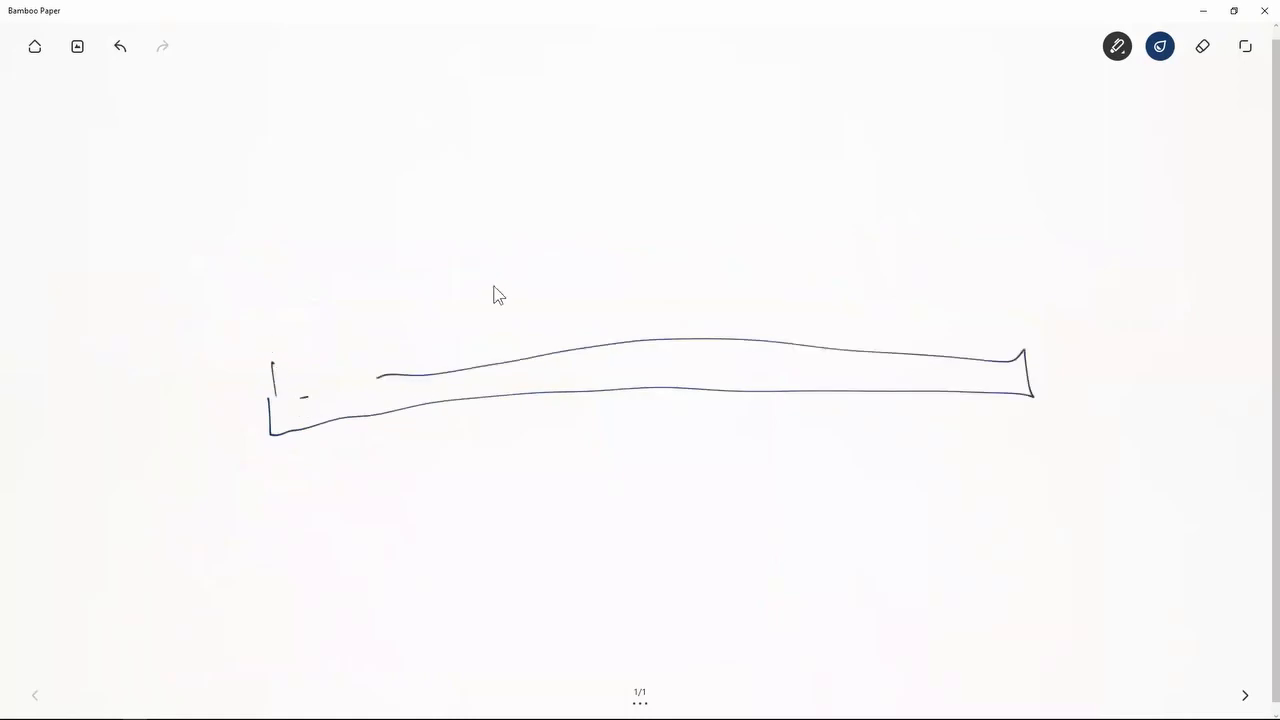
pyautogui.moveTo(497, 295); pyautogui.dragTo(631, 286)
pyautogui.moveTo(646, 285)
pyautogui.mouseDown()
pyautogui.moveTo(1000, 298)
pyautogui.moveTo(1017, 340)
pyautogui.mouseUp()
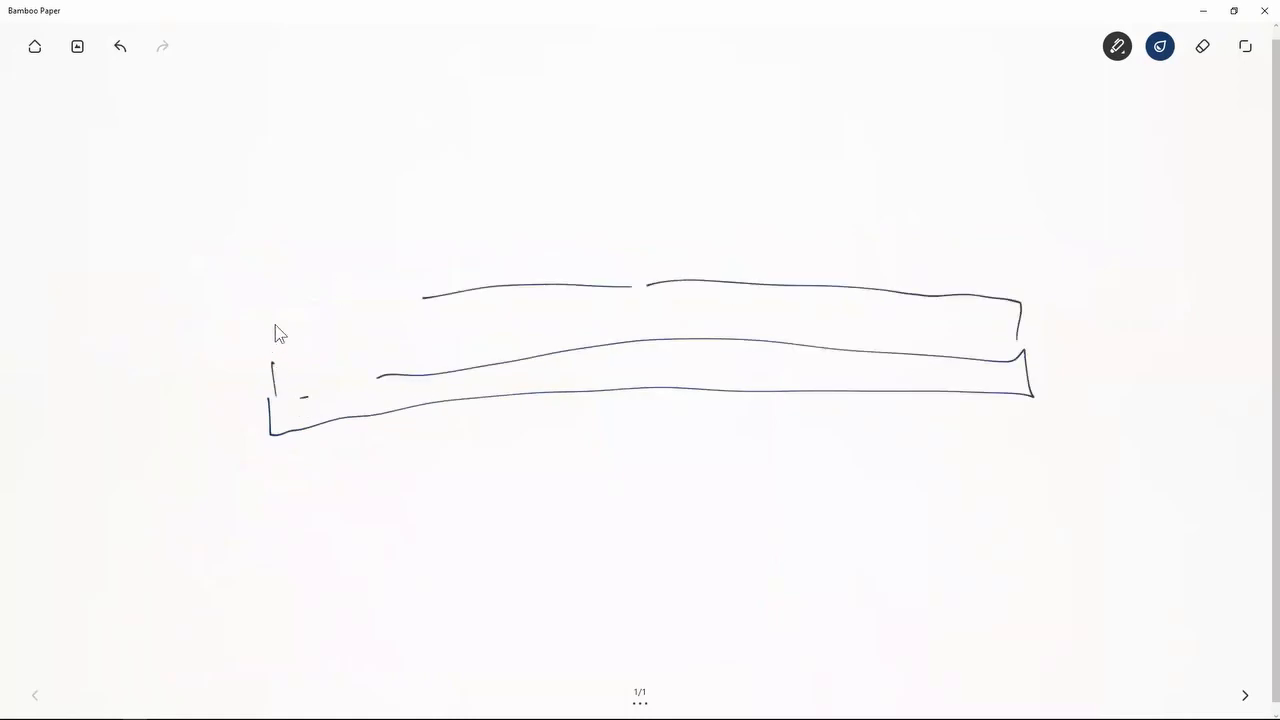
pyautogui.moveTo(405, 296)
pyautogui.mouseDown()
pyautogui.moveTo(250, 312)
pyautogui.moveTo(263, 253)
pyautogui.mouseUp()
pyautogui.moveTo(270, 244)
pyautogui.mouseDown()
pyautogui.moveTo(664, 237)
pyautogui.moveTo(1000, 252)
pyautogui.moveTo(1004, 296)
pyautogui.mouseUp()
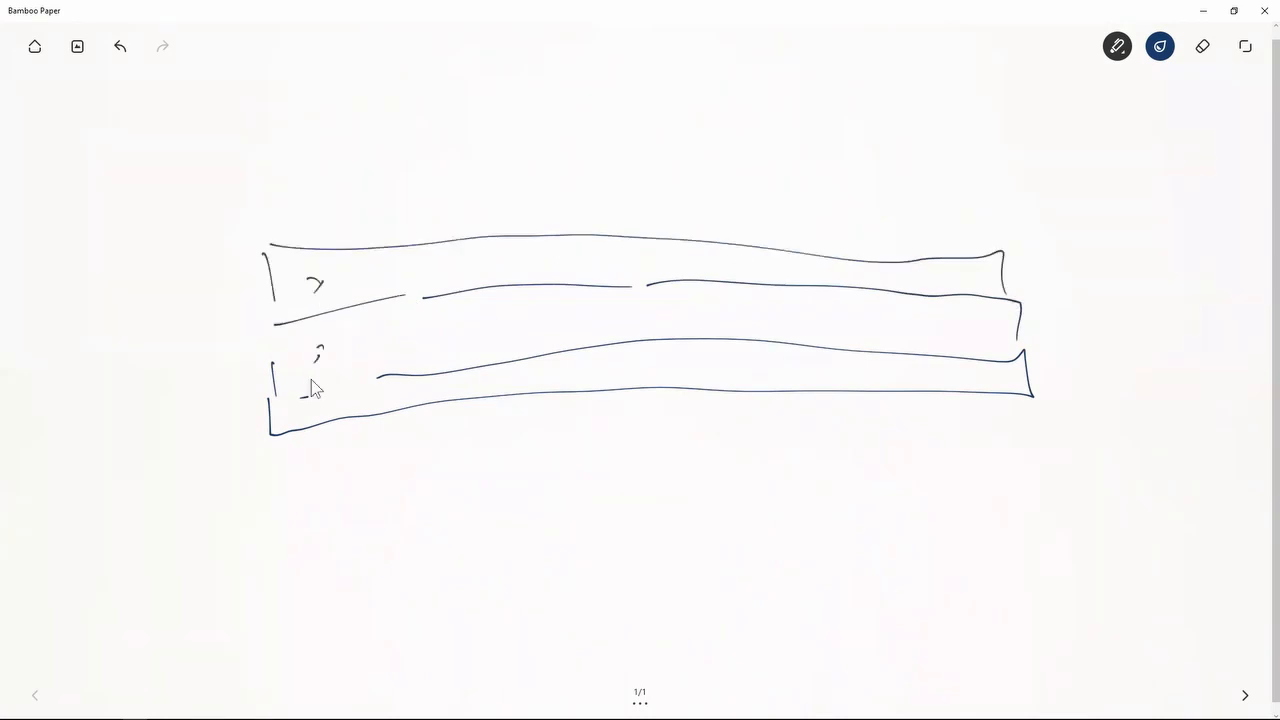
# - Mark the first nodes in the three stacked strips and draw a rightward arrow along each row
pyautogui.moveTo(319, 406); pyautogui.dragTo(317, 421)
pyautogui.moveTo(363, 382); pyautogui.dragTo(373, 379)
pyautogui.moveTo(363, 389); pyautogui.dragTo(373, 386)
pyautogui.moveTo(372, 334); pyautogui.dragTo(366, 340)
pyautogui.moveTo(368, 290); pyautogui.dragTo(557, 258)
pyautogui.moveTo(470, 245); pyautogui.dragTo(505, 278)
pyautogui.moveTo(332, 360)
pyautogui.mouseDown()
pyautogui.moveTo(501, 322)
pyautogui.moveTo(493, 336)
pyautogui.mouseUp()
pyautogui.moveTo(298, 423)
pyautogui.mouseDown()
pyautogui.moveTo(489, 380)
pyautogui.moveTo(455, 405)
pyautogui.mouseUp()
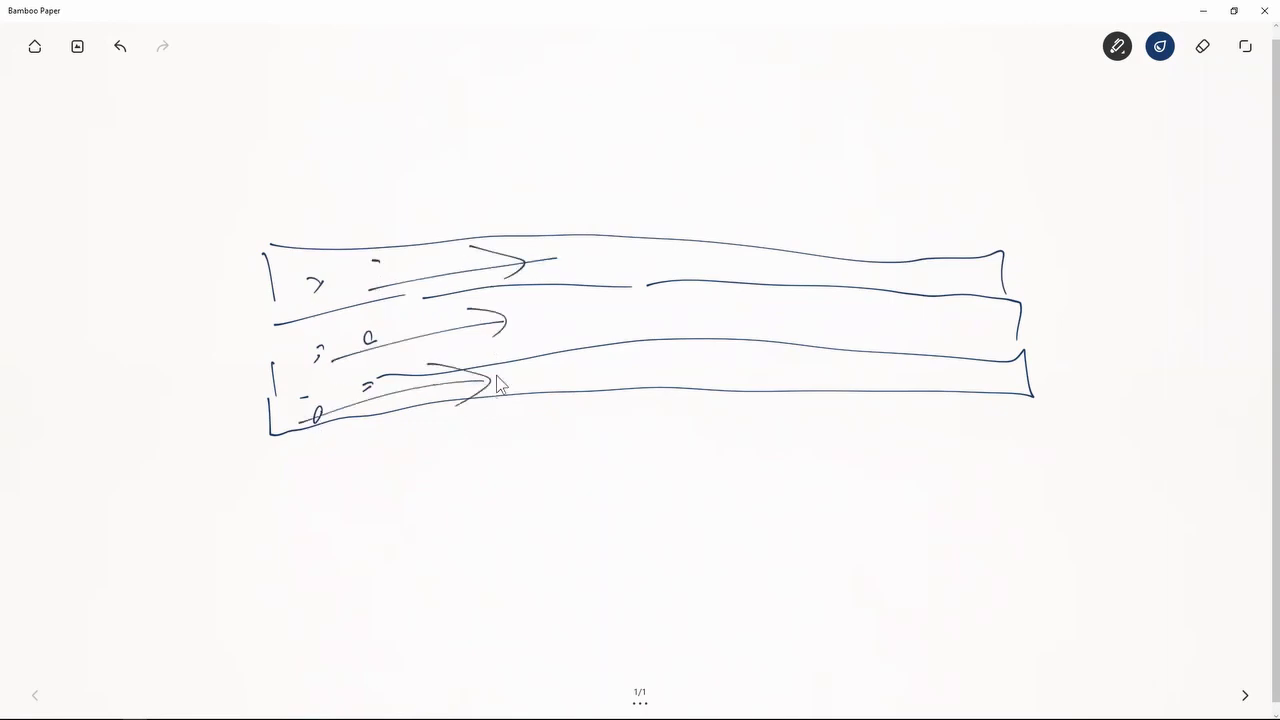
# - Switch to xLights, examine the three-arch model's node layout in a widened window, and return to the sequencer
pyautogui.hotkey('alt', 'Tab')
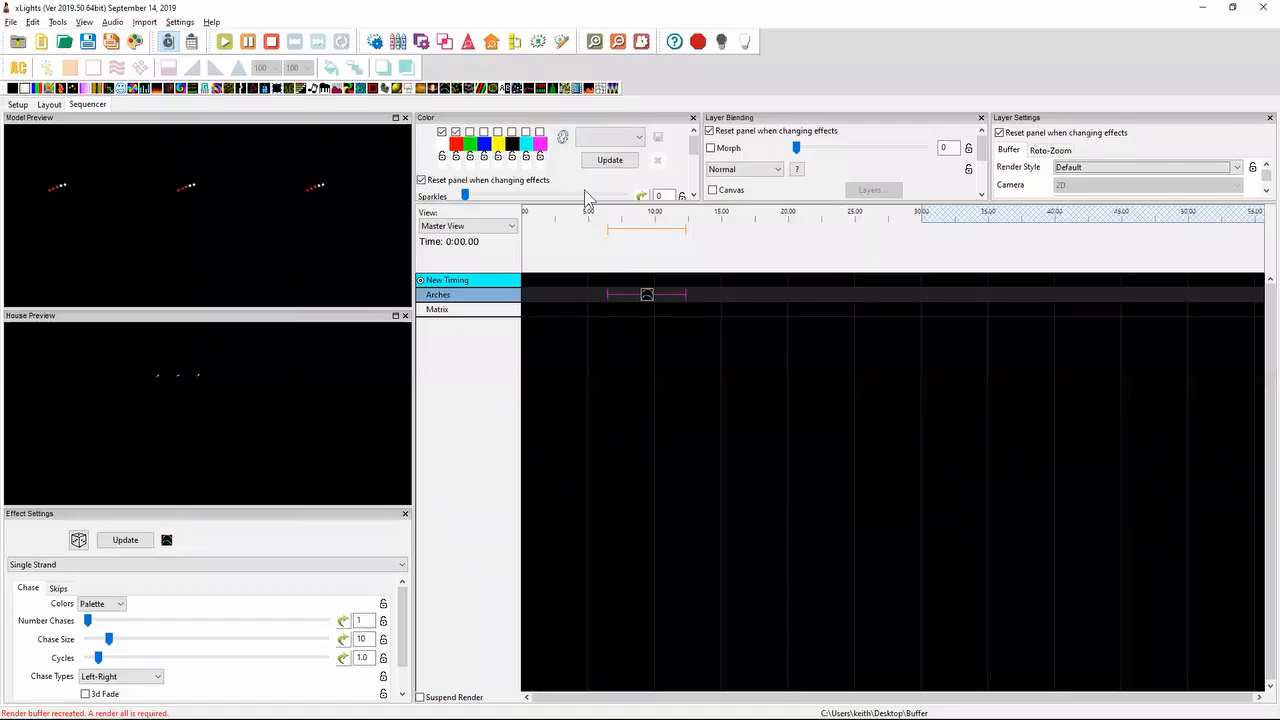
pyautogui.click(48, 108)
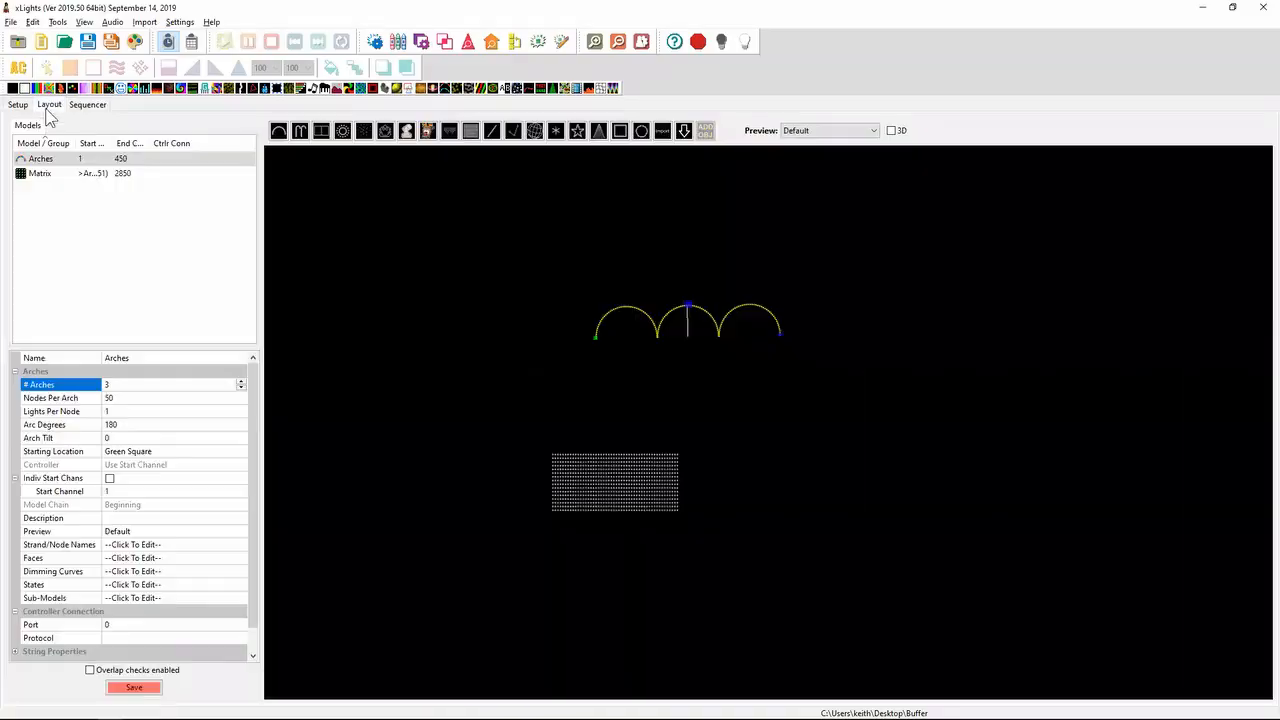
pyautogui.rightClick(671, 315)
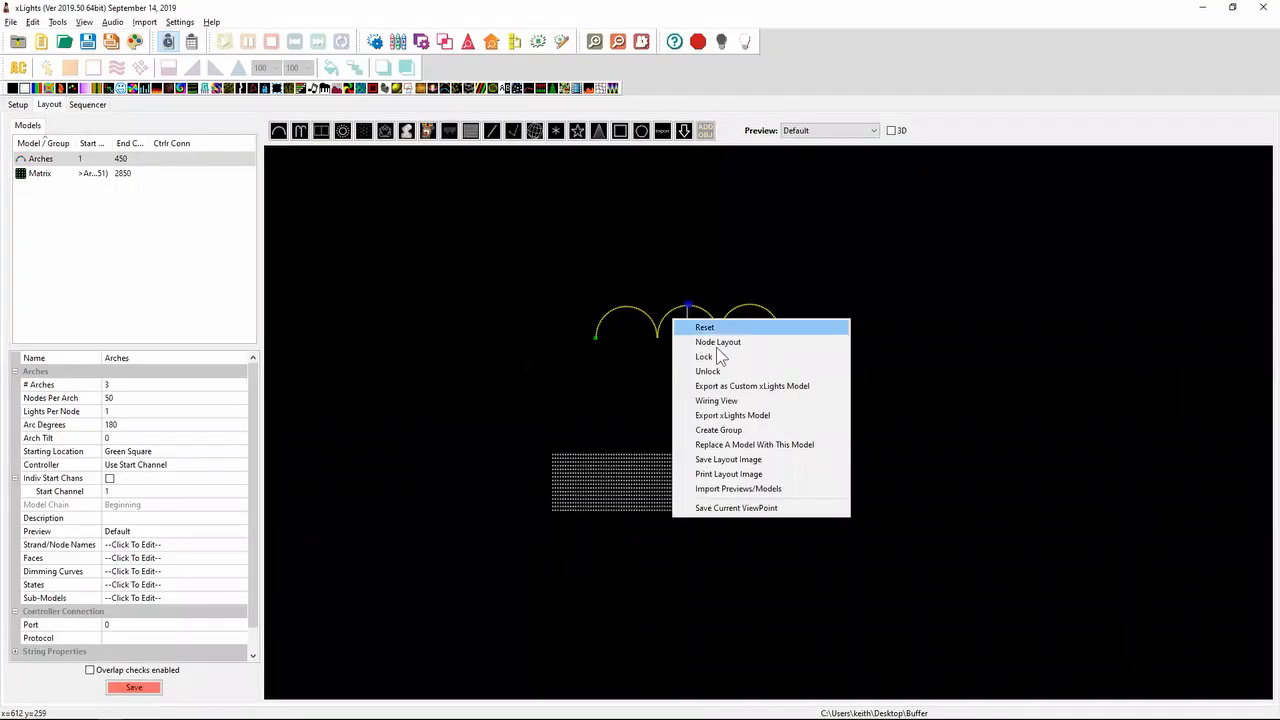
pyautogui.click(752, 342)
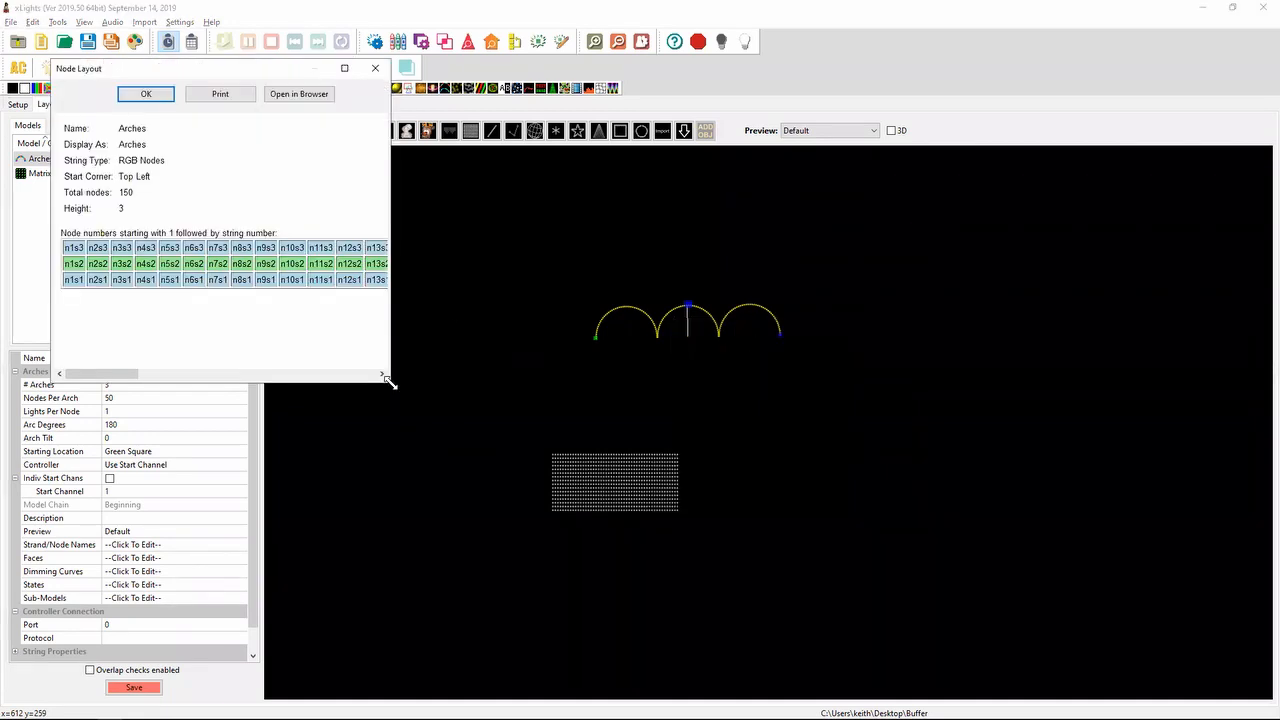
pyautogui.moveTo(389, 381); pyautogui.dragTo(1187, 382)
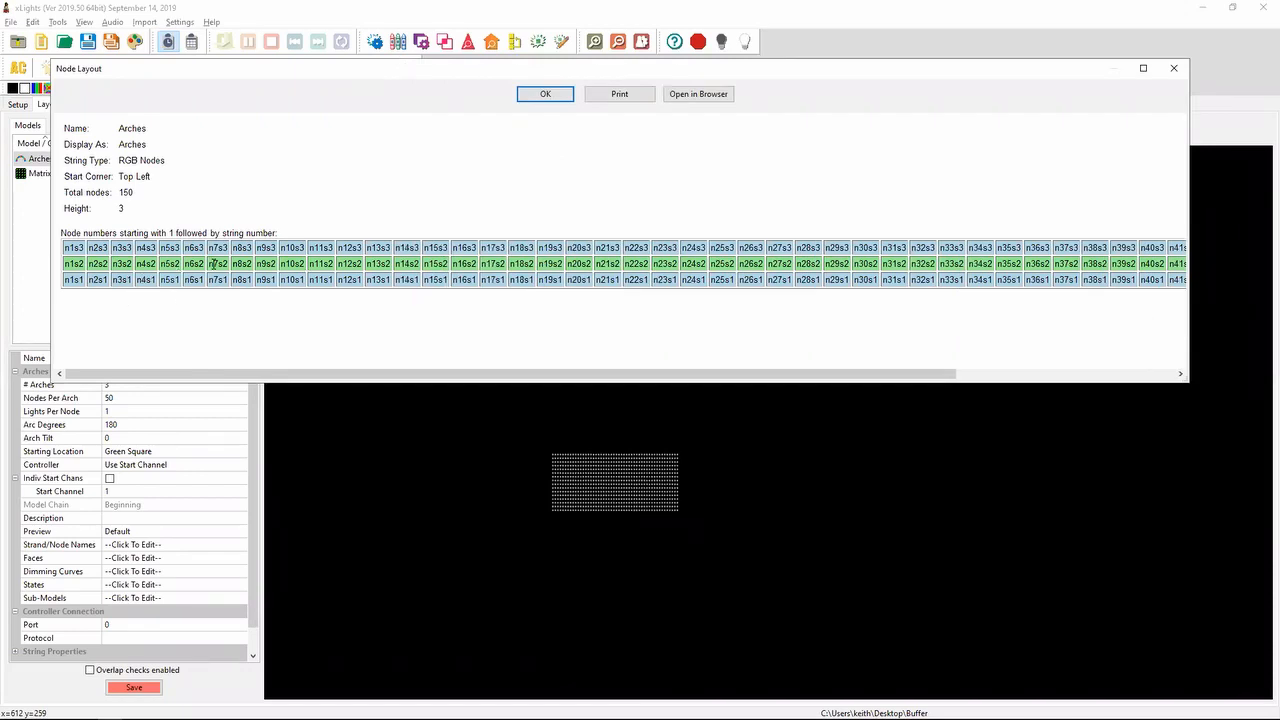
pyautogui.click(1169, 68)
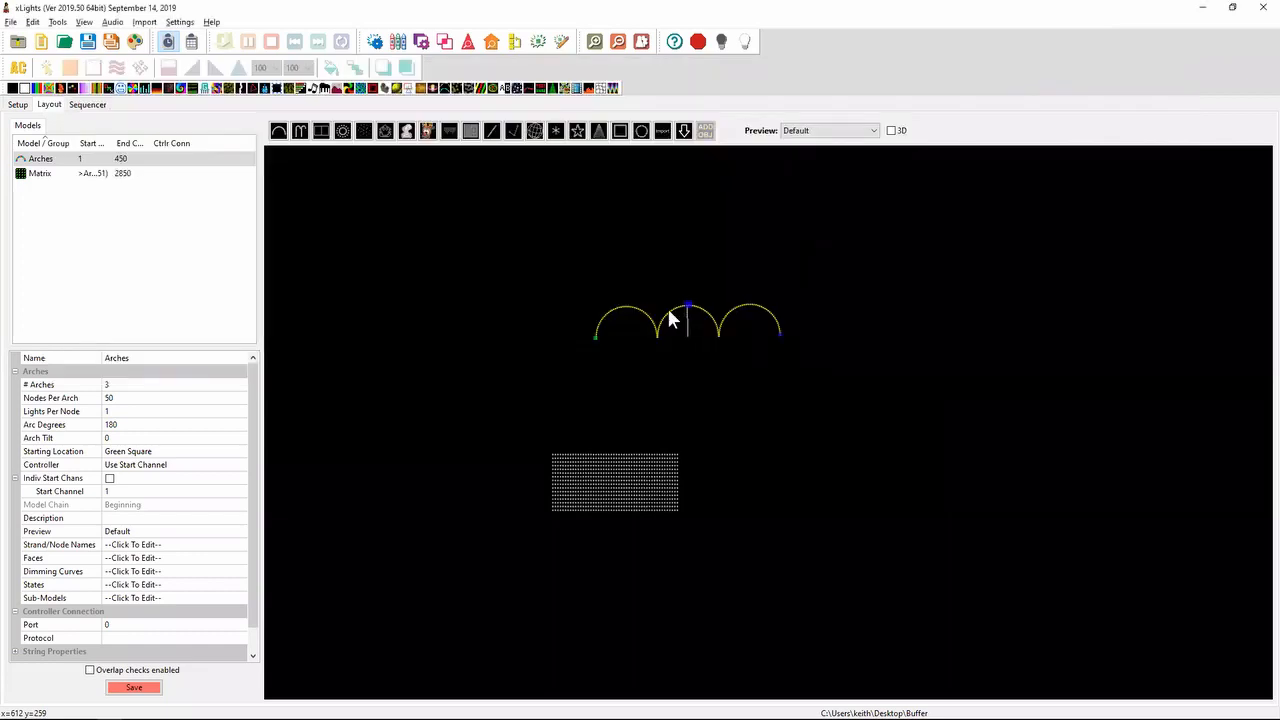
pyautogui.click(88, 104)
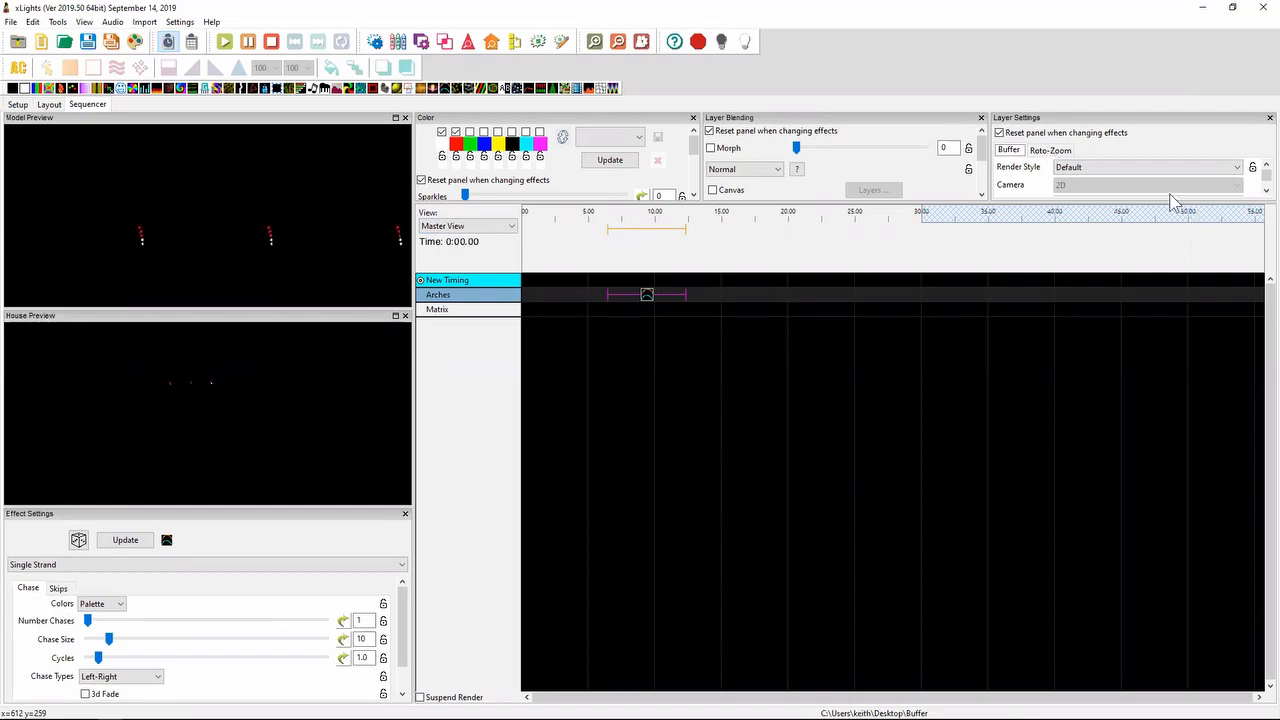
# - Try the Per Preview and Single Line render styles on the Arches Single Strand effect, ending with As Pixel
pyautogui.click(1129, 172)
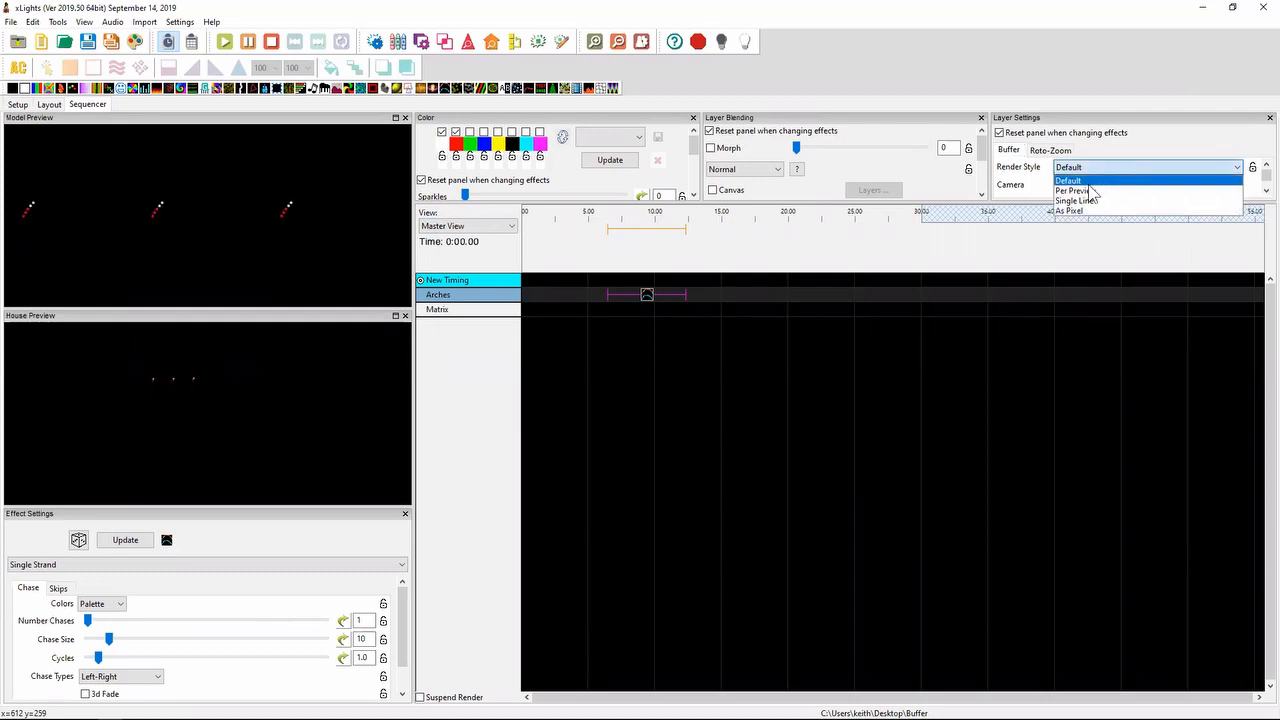
pyautogui.click(1090, 191)
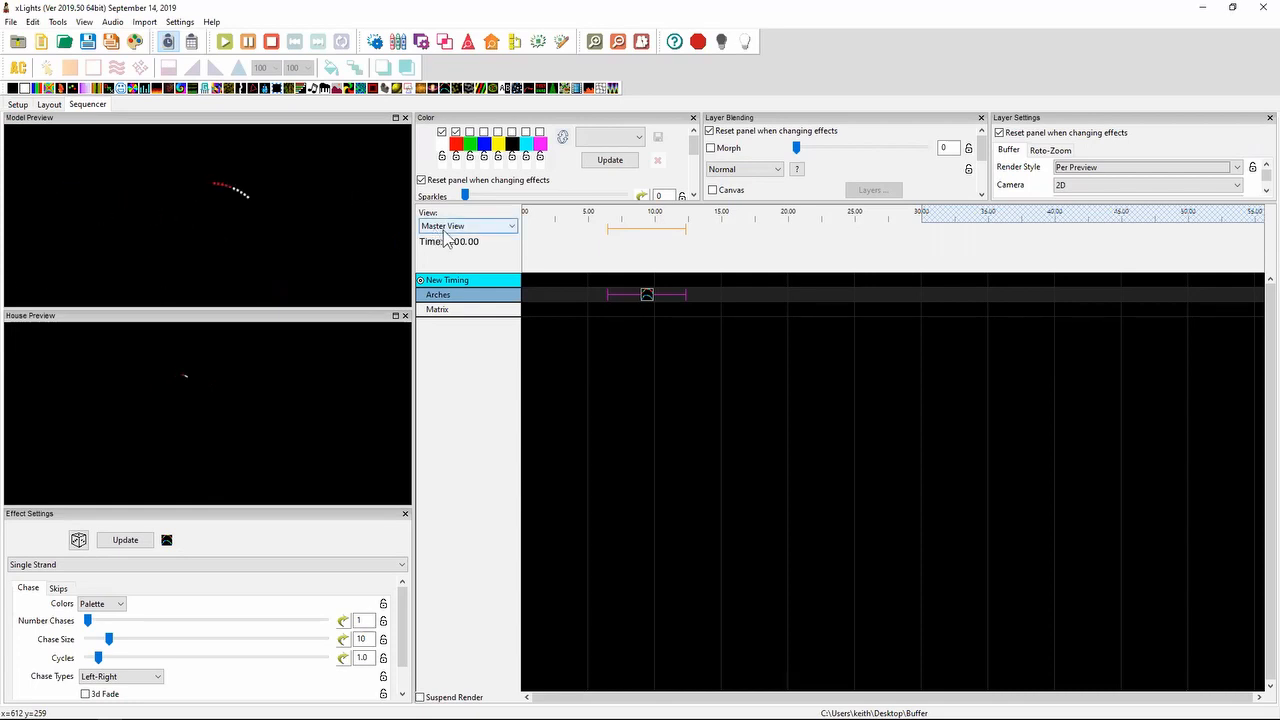
pyautogui.click(1128, 170)
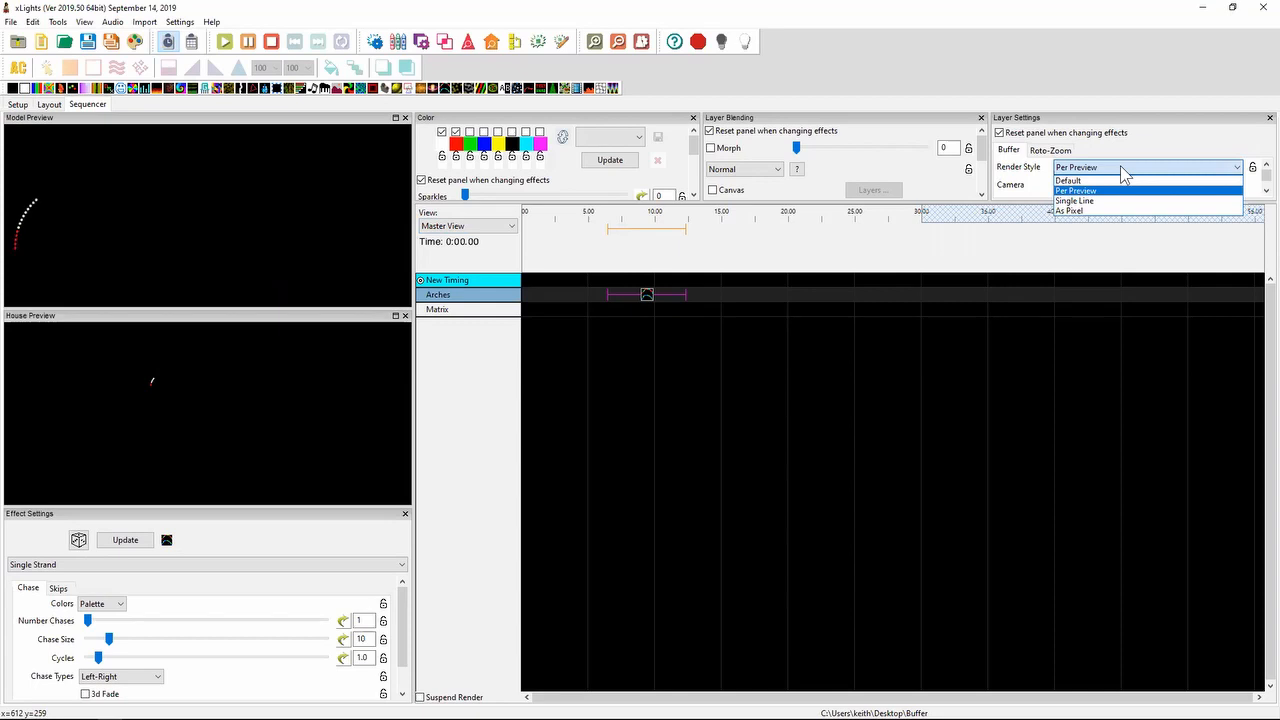
pyautogui.click(1076, 201)
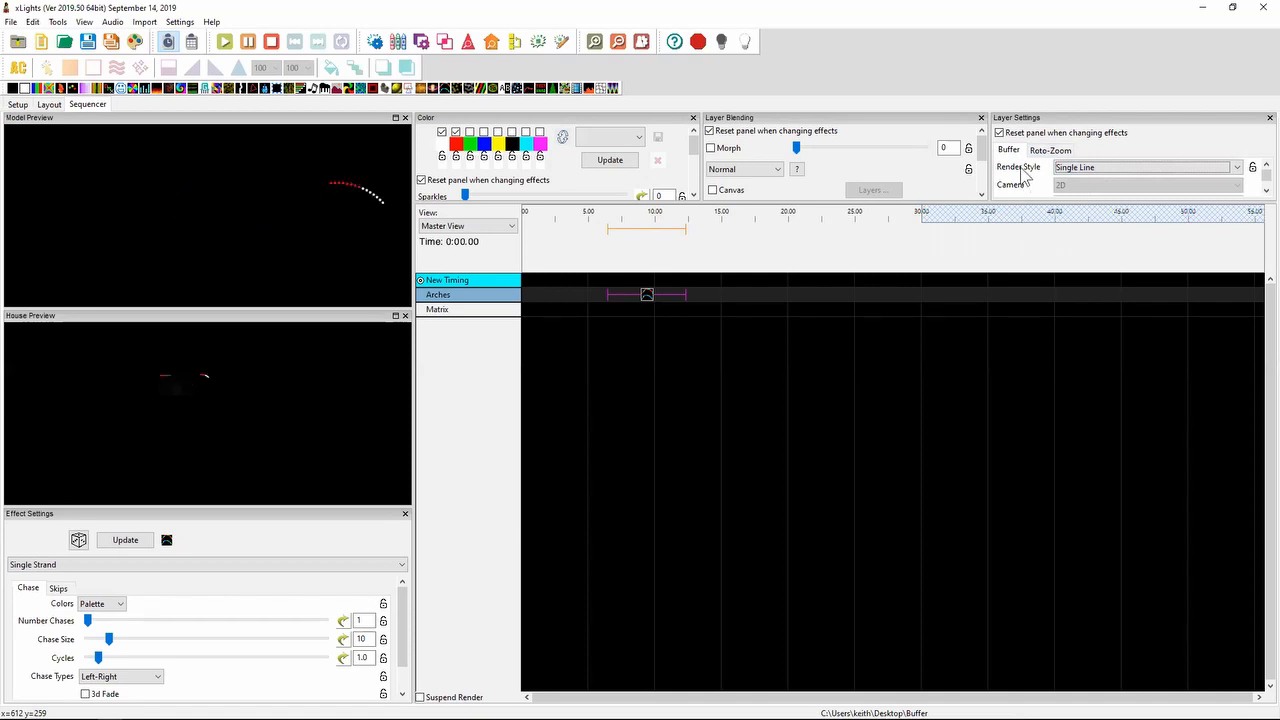
pyautogui.click(1066, 170)
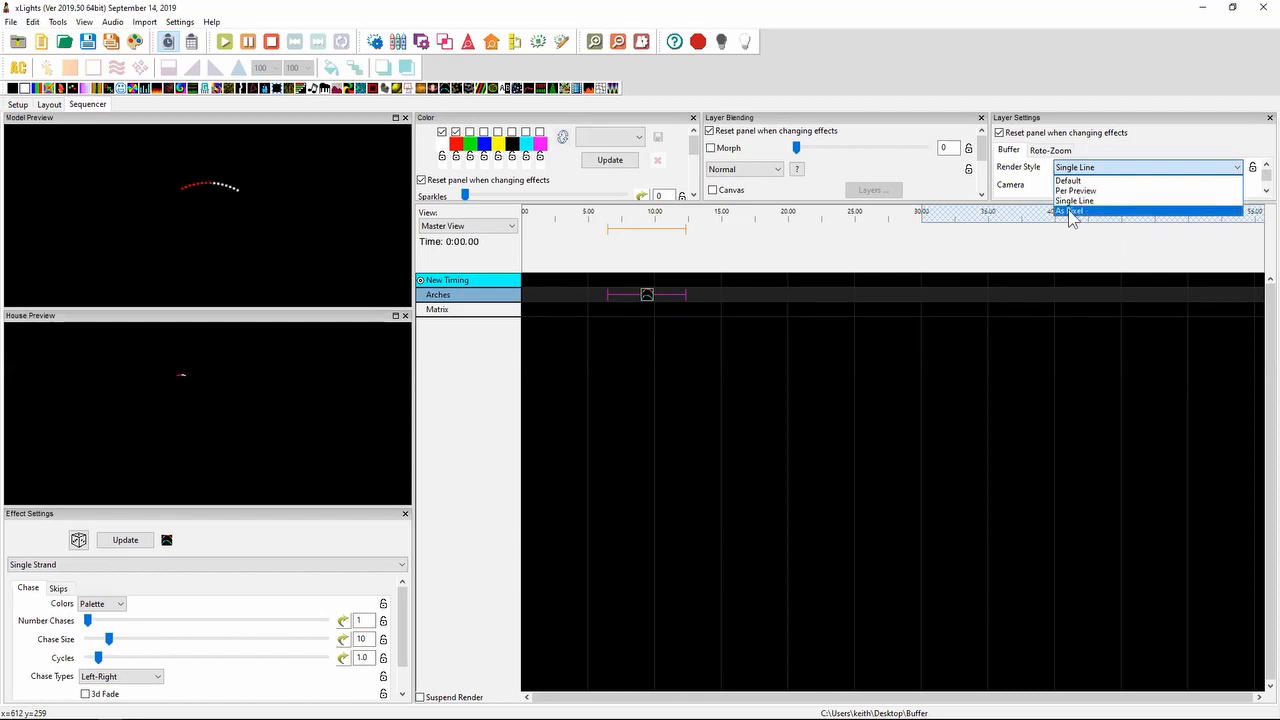
pyautogui.click(1070, 211)
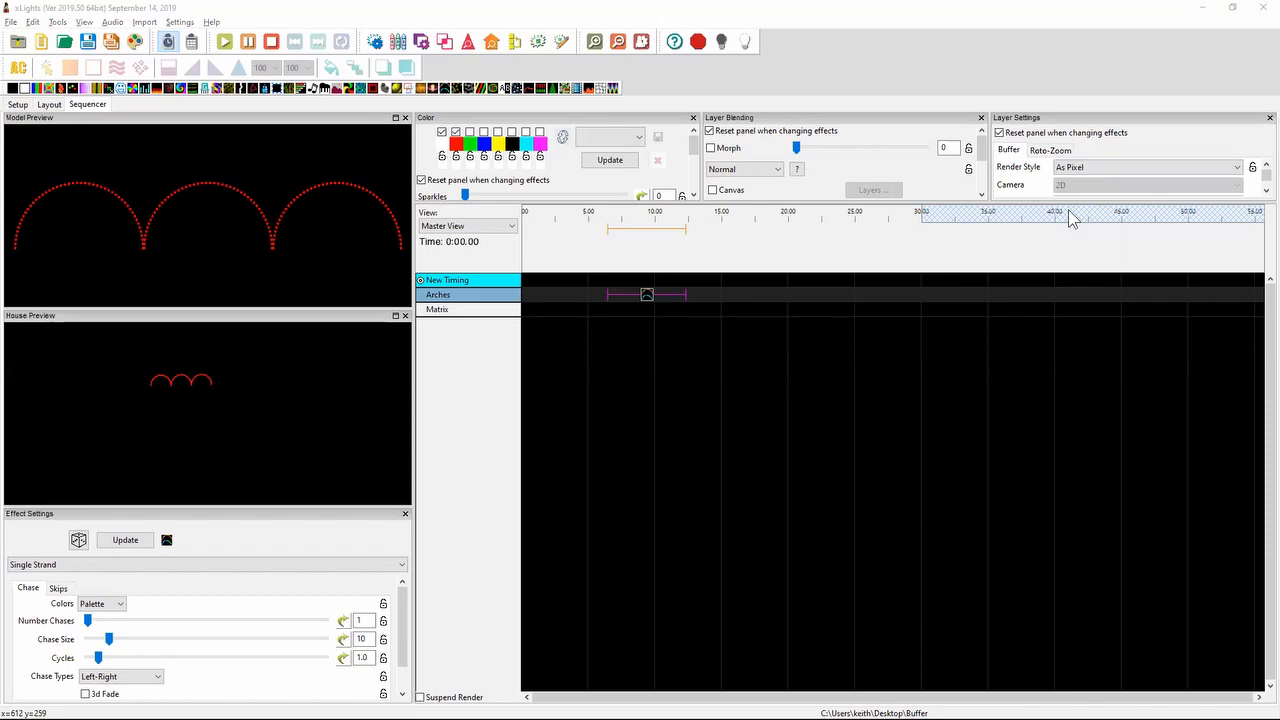
# - Switch to Bamboo Paper and clear the three stacked strips and their arrows from the page
pyautogui.hotkey('alt', 'Tab')
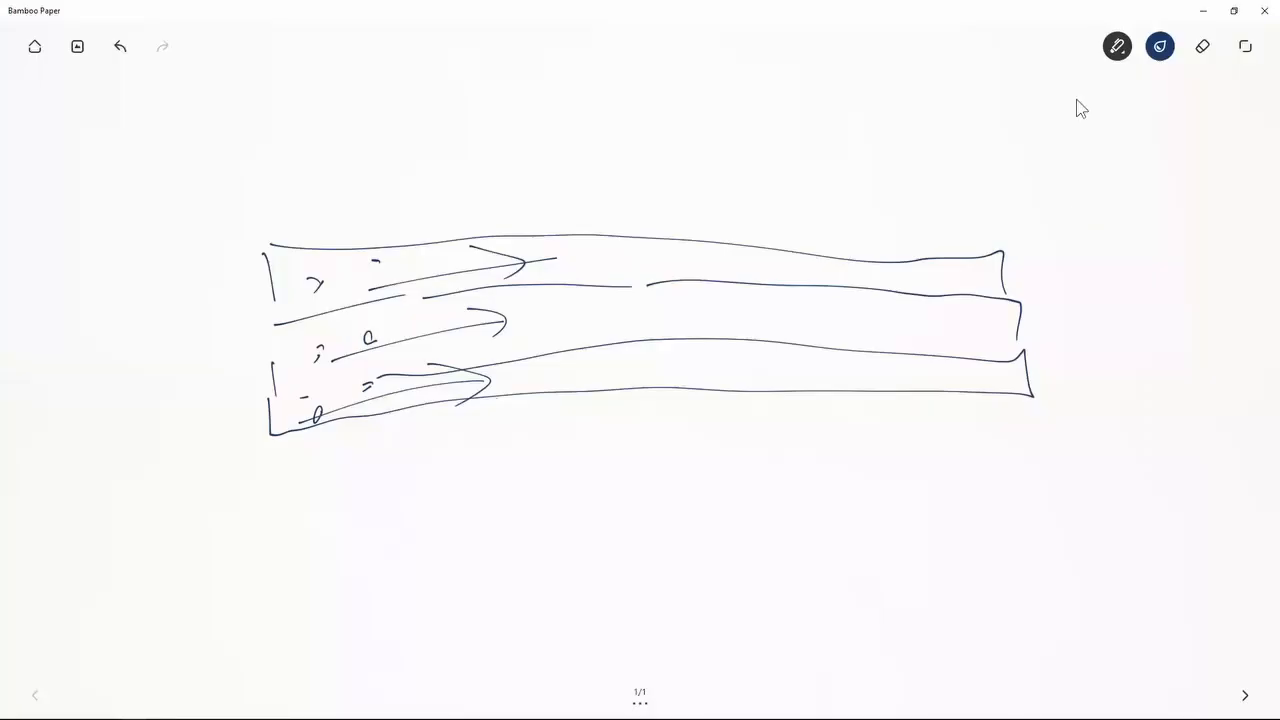
pyautogui.click(1202, 47)
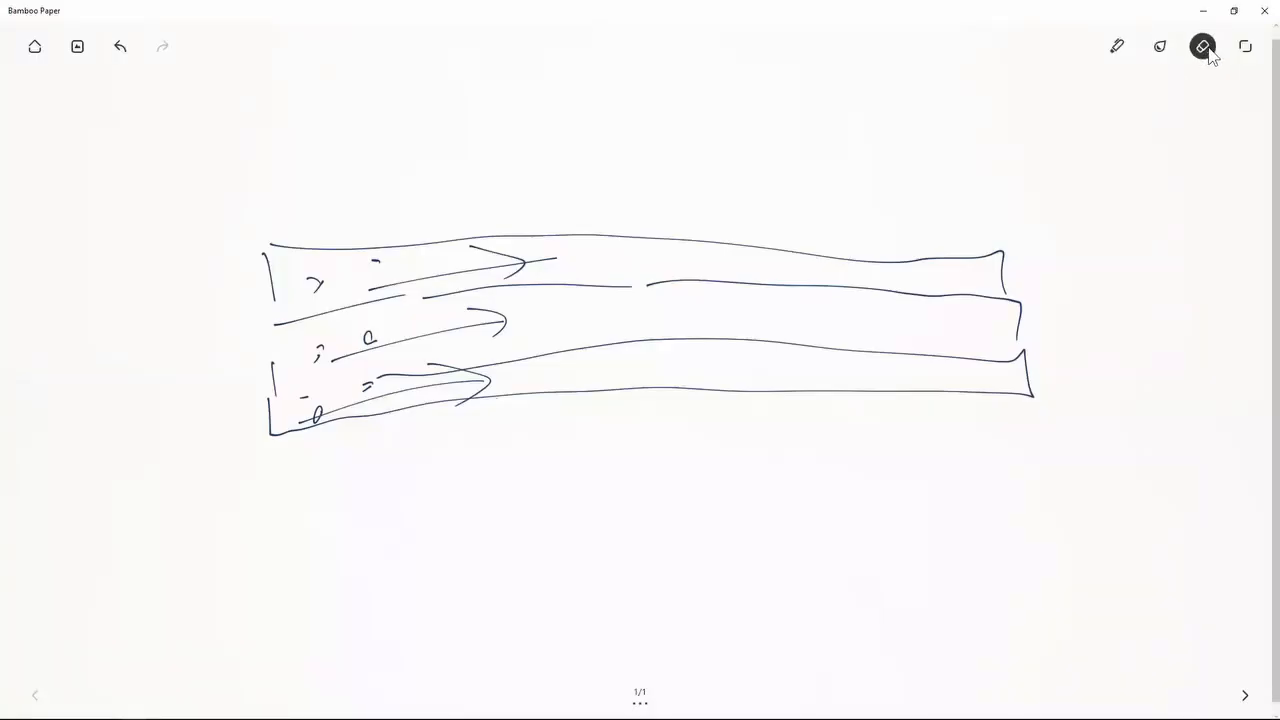
pyautogui.click(1207, 50)
pyautogui.click(1203, 96)
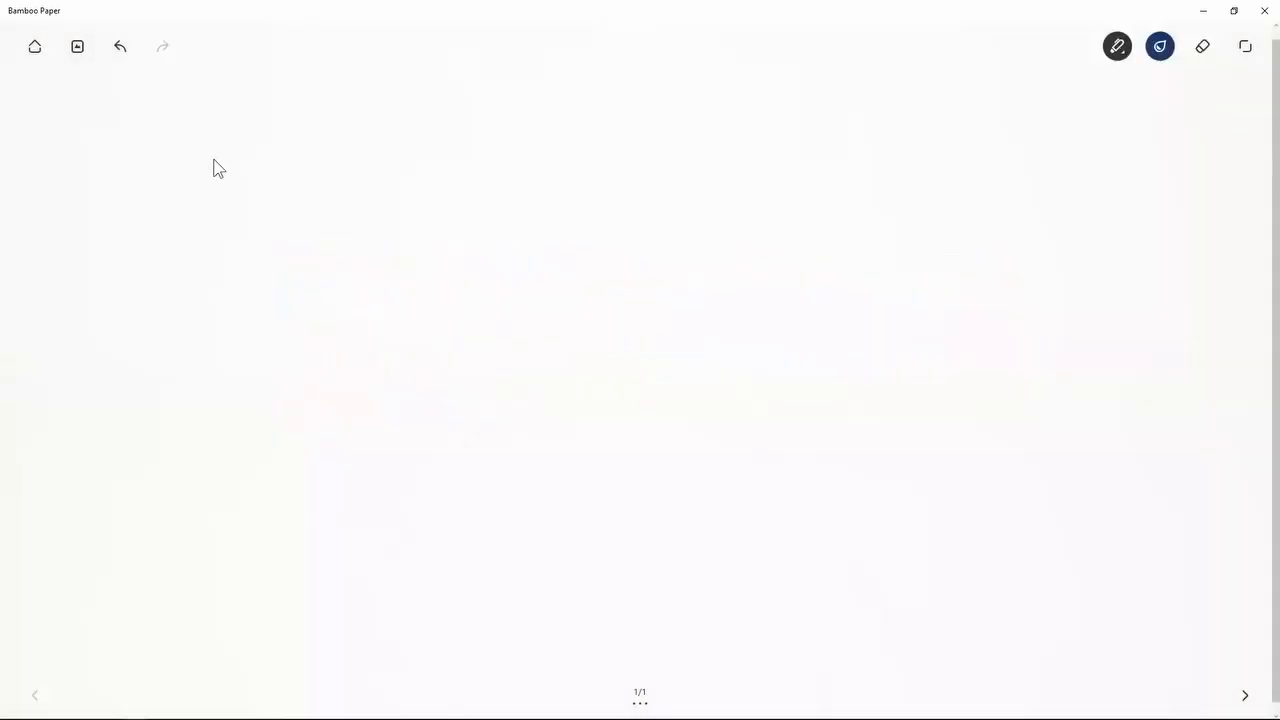
# - Sketch one long horizontal strip near the top of the page with a rightward arrow inside it
pyautogui.moveTo(214, 158)
pyautogui.mouseDown()
pyautogui.moveTo(316, 126)
pyautogui.moveTo(508, 92)
pyautogui.moveTo(625, 100)
pyautogui.mouseUp()
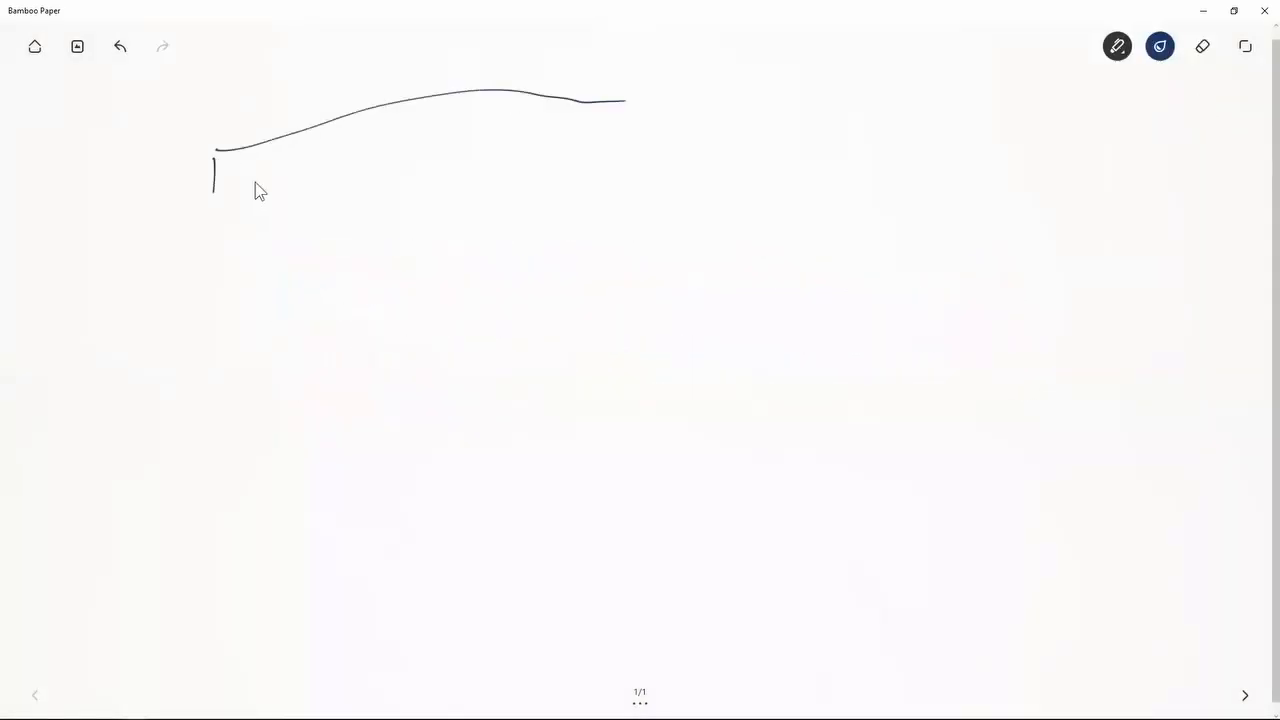
pyautogui.moveTo(232, 188); pyautogui.dragTo(576, 140)
pyautogui.moveTo(620, 97); pyautogui.dragTo(643, 140)
pyautogui.moveTo(260, 170)
pyautogui.mouseDown()
pyautogui.moveTo(437, 124)
pyautogui.moveTo(457, 136)
pyautogui.mouseUp()
# - Below the strip, sketch a box containing a single arch with node dots and a line across it
pyautogui.moveTo(218, 232); pyautogui.dragTo(237, 349)
pyautogui.moveTo(220, 228); pyautogui.dragTo(374, 226)
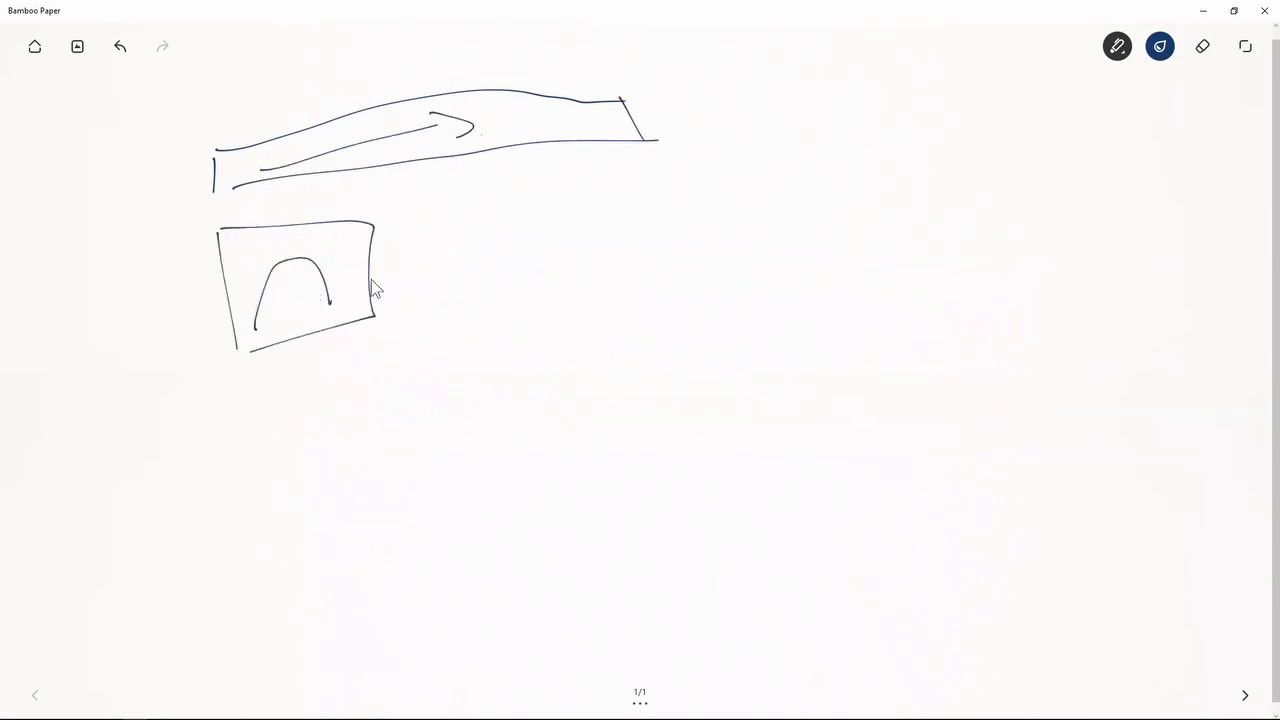
pyautogui.moveTo(368, 281); pyautogui.dragTo(266, 316)
# - Sketch a long strip below the arch box and extend it with a second strip joined end to end
pyautogui.moveTo(221, 395)
pyautogui.mouseDown()
pyautogui.moveTo(700, 376)
pyautogui.moveTo(710, 408)
pyautogui.moveTo(230, 438)
pyautogui.mouseUp()
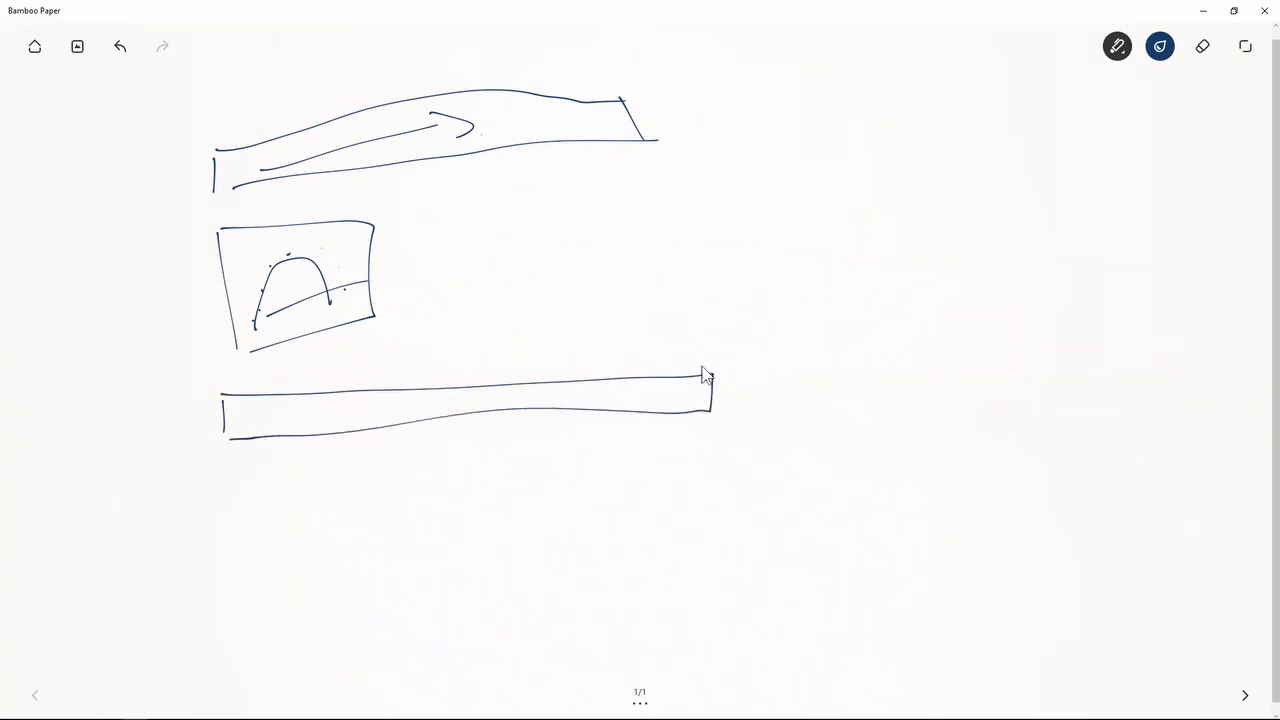
pyautogui.moveTo(712, 373)
pyautogui.mouseDown()
pyautogui.moveTo(990, 400)
pyautogui.moveTo(1071, 388)
pyautogui.moveTo(1100, 418)
pyautogui.moveTo(892, 377)
pyautogui.moveTo(772, 377)
pyautogui.mouseUp()
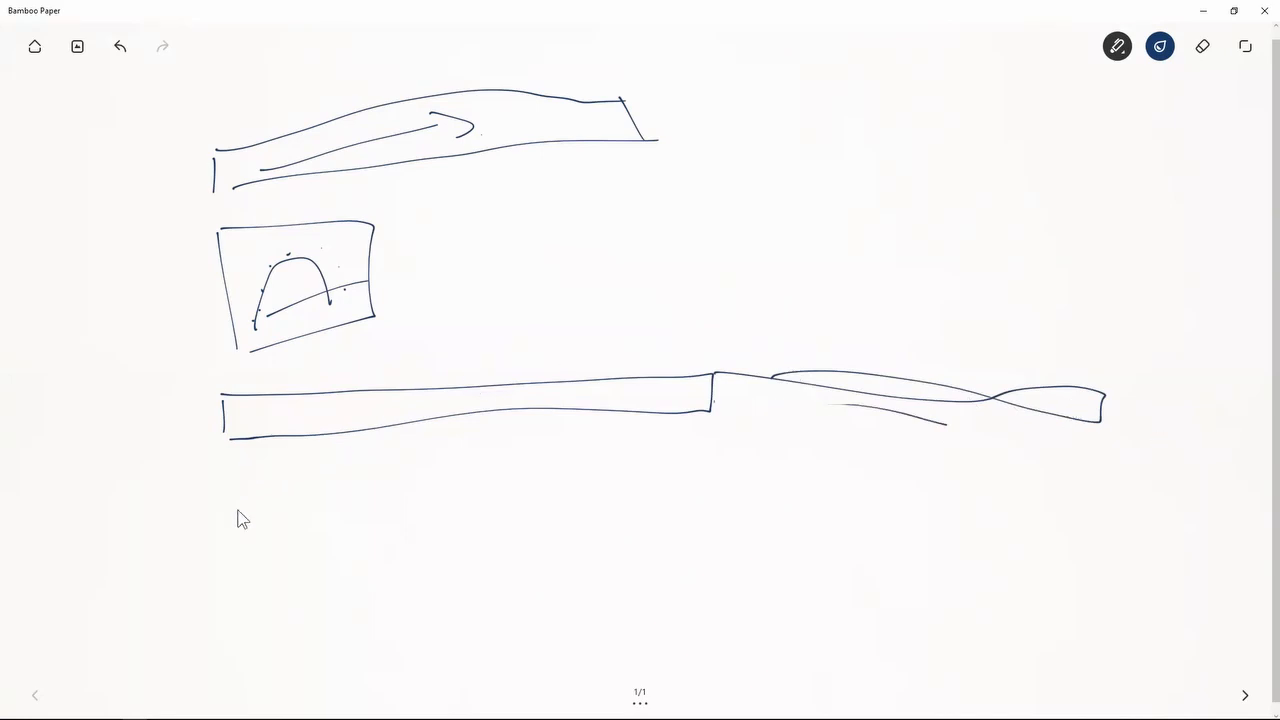
# - Sketch a small boxed arch with node dots below the long strip and outline it repeatedly with overlapping boxes
pyautogui.moveTo(228, 522)
pyautogui.mouseDown()
pyautogui.moveTo(231, 556)
pyautogui.moveTo(266, 512)
pyautogui.mouseUp()
pyautogui.moveTo(251, 571)
pyautogui.mouseDown()
pyautogui.moveTo(227, 552)
pyautogui.moveTo(285, 525)
pyautogui.moveTo(291, 558)
pyautogui.mouseUp()
pyautogui.moveTo(243, 550)
pyautogui.mouseDown()
pyautogui.moveTo(266, 521)
pyautogui.moveTo(286, 534)
pyautogui.moveTo(291, 562)
pyautogui.mouseUp()
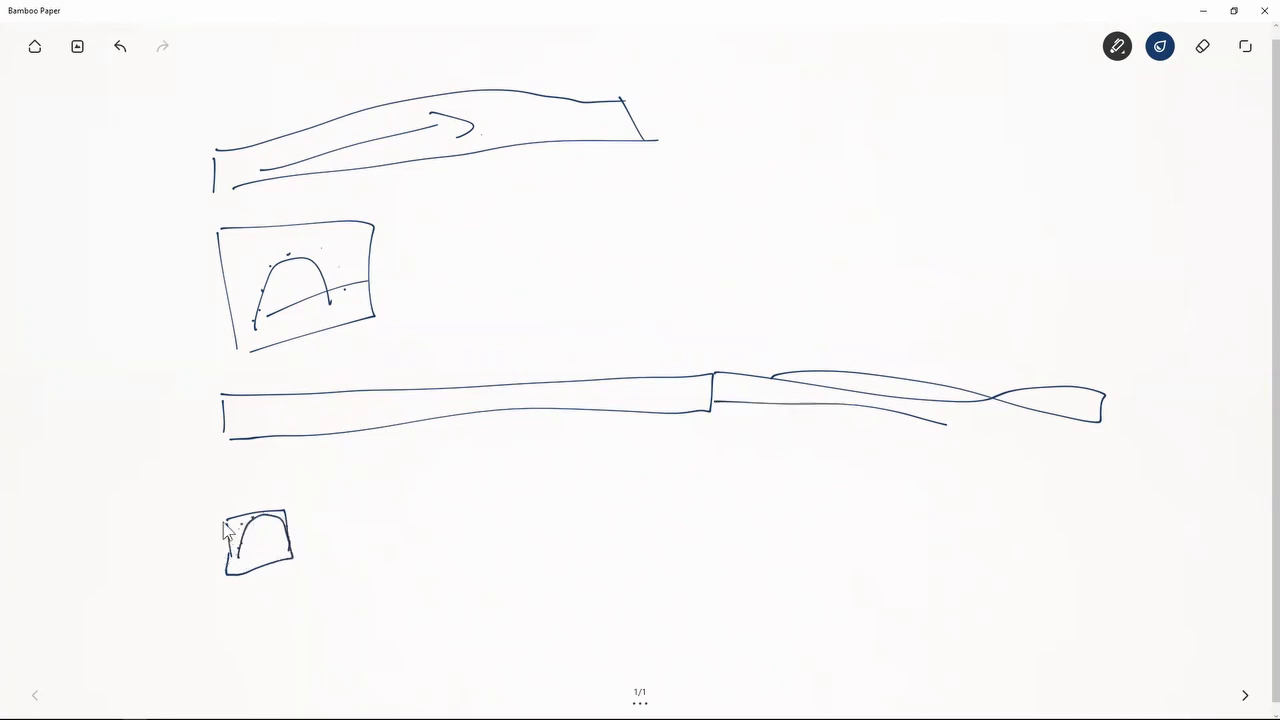
pyautogui.moveTo(229, 523)
pyautogui.mouseDown()
pyautogui.moveTo(235, 575)
pyautogui.moveTo(247, 573)
pyautogui.moveTo(294, 548)
pyautogui.moveTo(289, 510)
pyautogui.moveTo(230, 543)
pyautogui.moveTo(221, 531)
pyautogui.moveTo(291, 496)
pyautogui.moveTo(273, 566)
pyautogui.mouseUp()
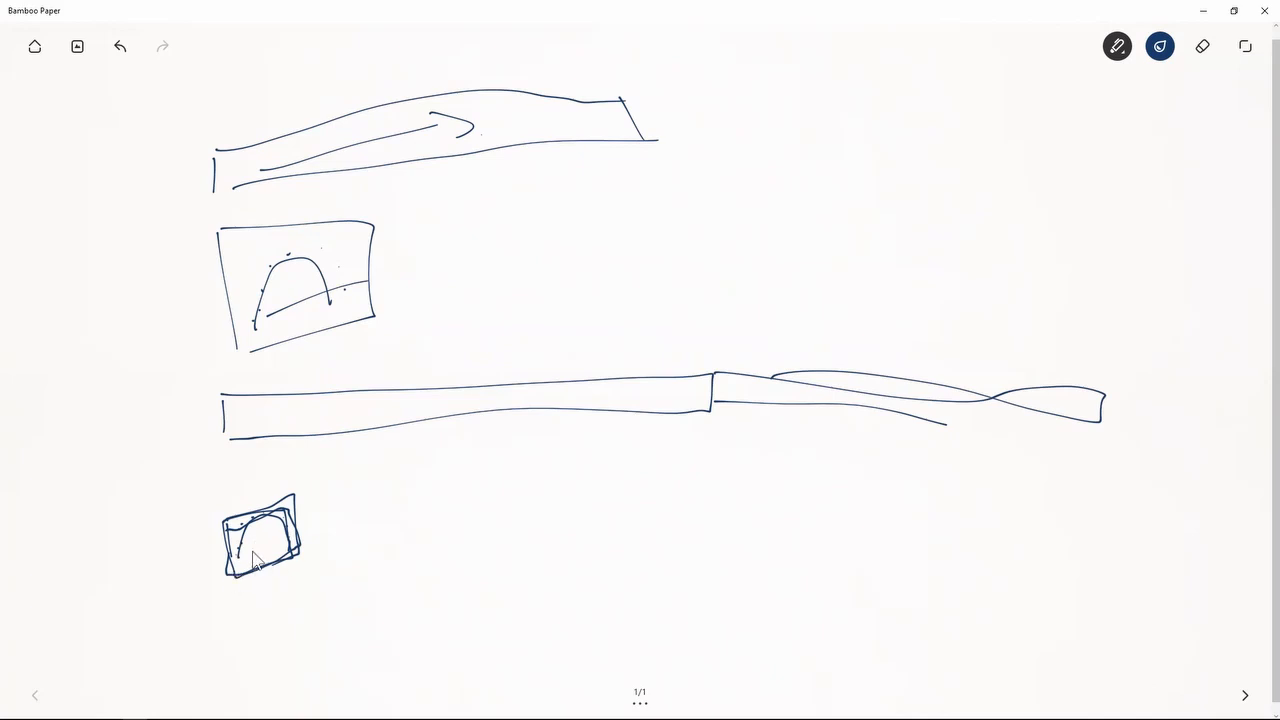
pyautogui.moveTo(232, 555)
pyautogui.mouseDown()
pyautogui.moveTo(291, 568)
pyautogui.moveTo(294, 502)
pyautogui.moveTo(232, 521)
pyautogui.moveTo(228, 544)
pyautogui.moveTo(232, 583)
pyautogui.moveTo(284, 569)
pyautogui.moveTo(287, 506)
pyautogui.moveTo(223, 584)
pyautogui.mouseUp()
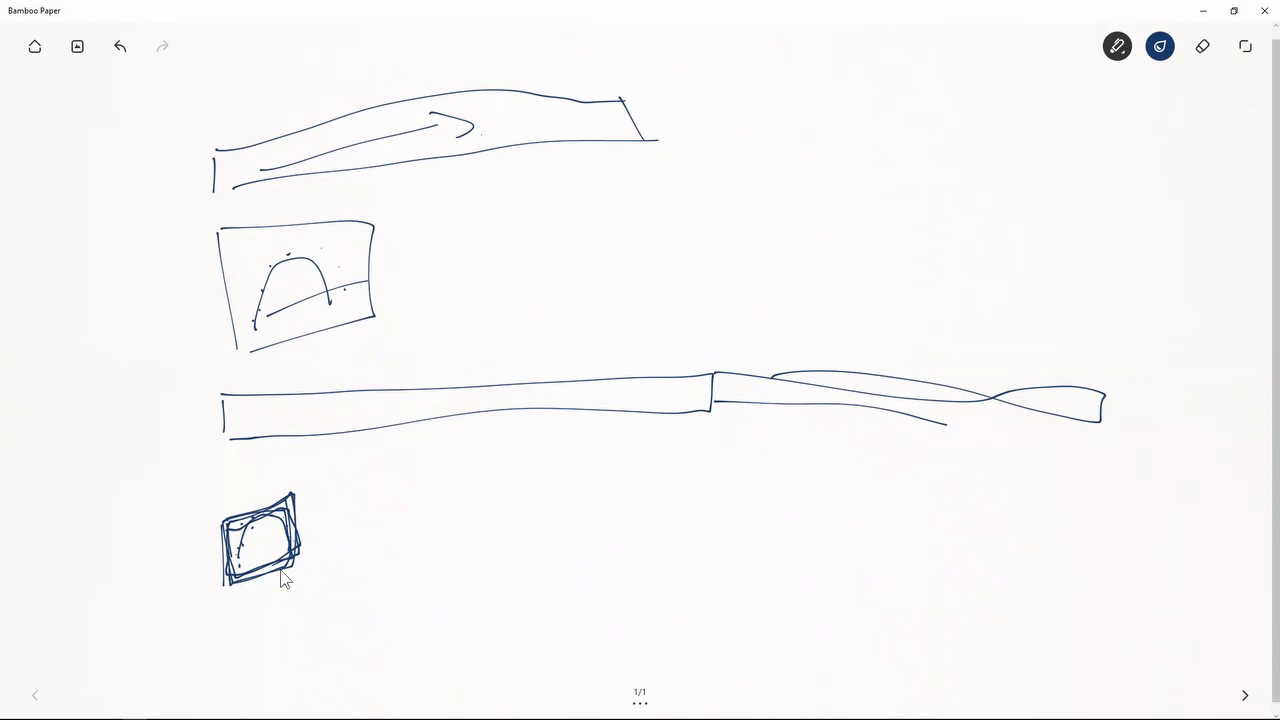
# - Switch to xLights and add a Butterfly effect with the As Pixel render style to the Arches row, from about 16 to 18 seconds
pyautogui.hotkey('alt', 'Tab')
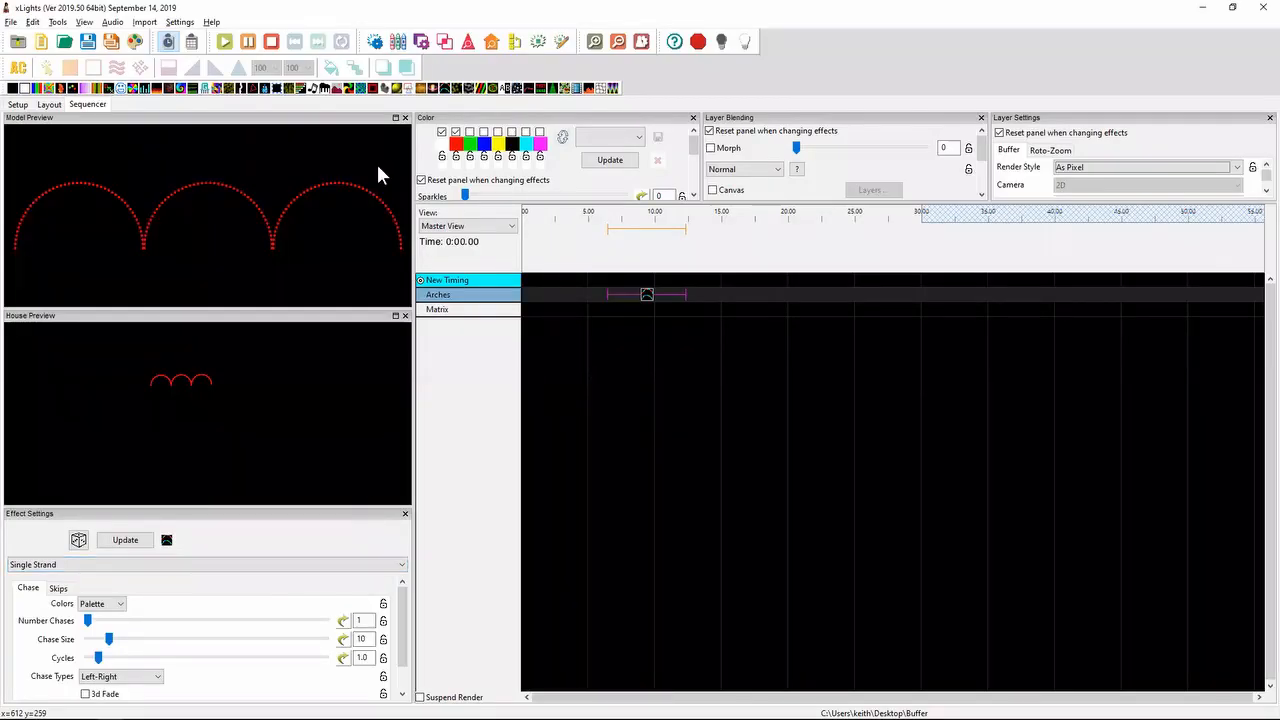
pyautogui.moveTo(47, 89); pyautogui.dragTo(738, 295)
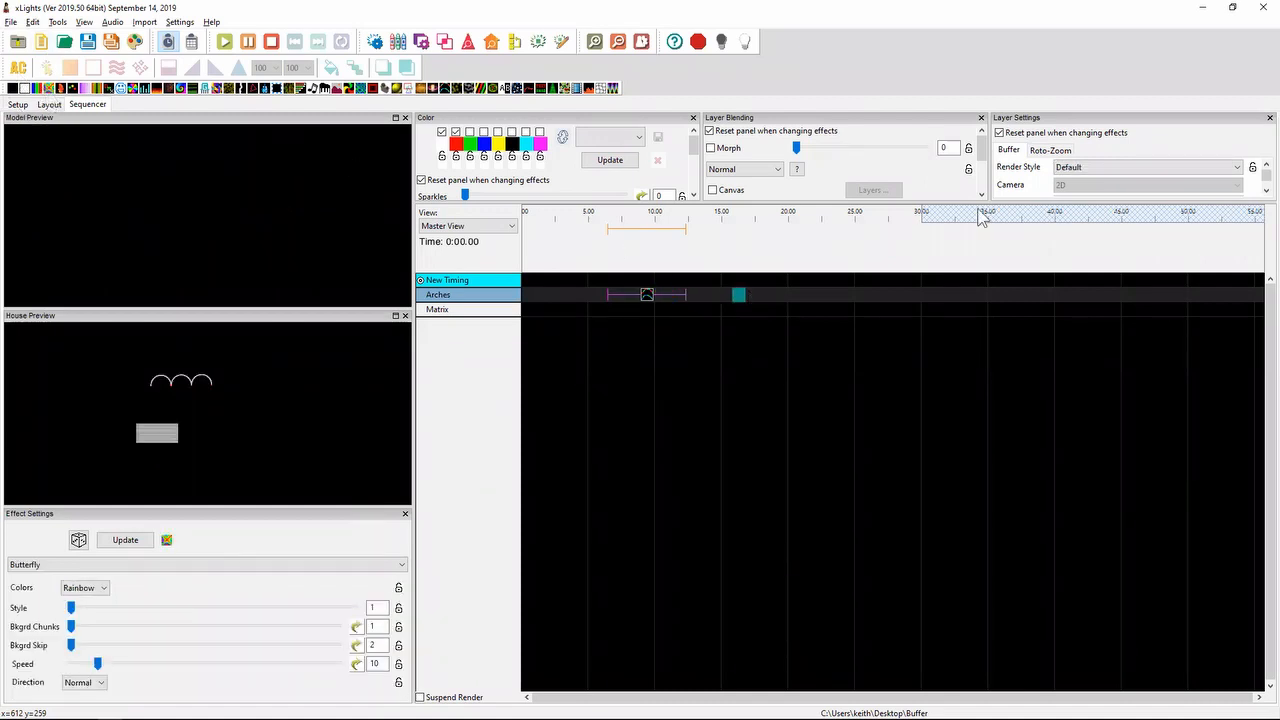
pyautogui.click(1078, 168)
pyautogui.click(1079, 211)
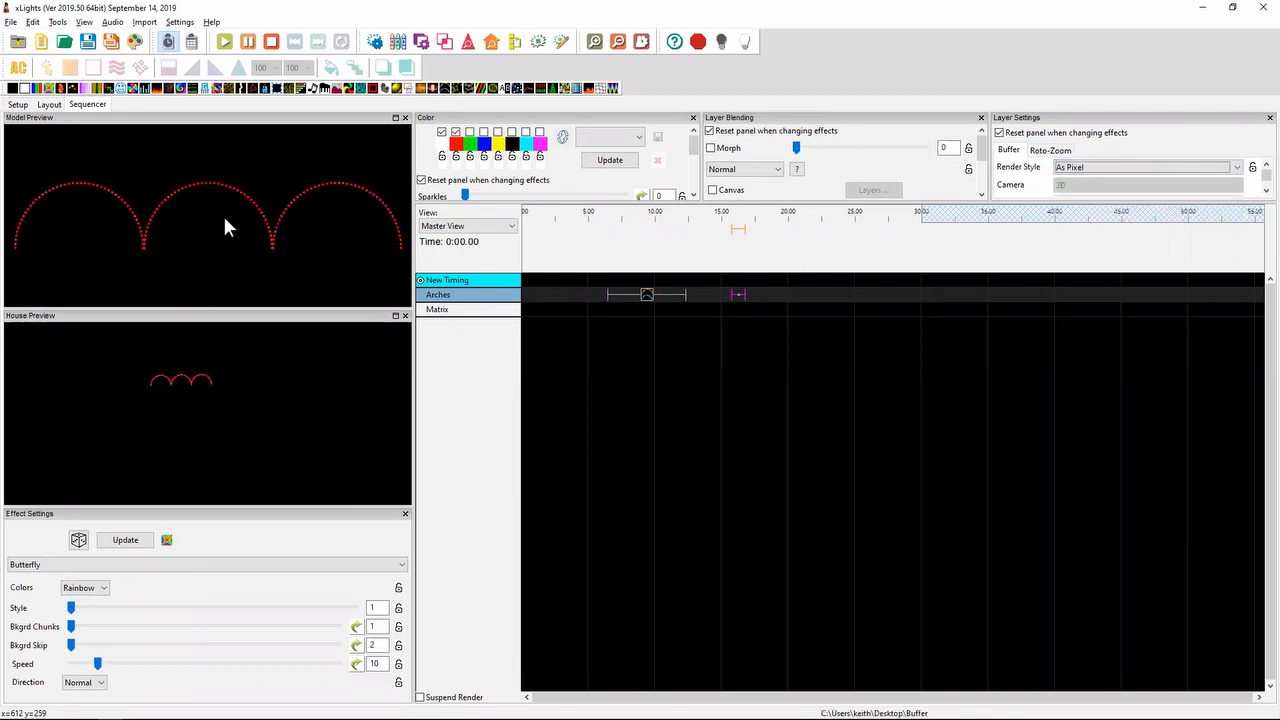
pyautogui.click(729, 294)
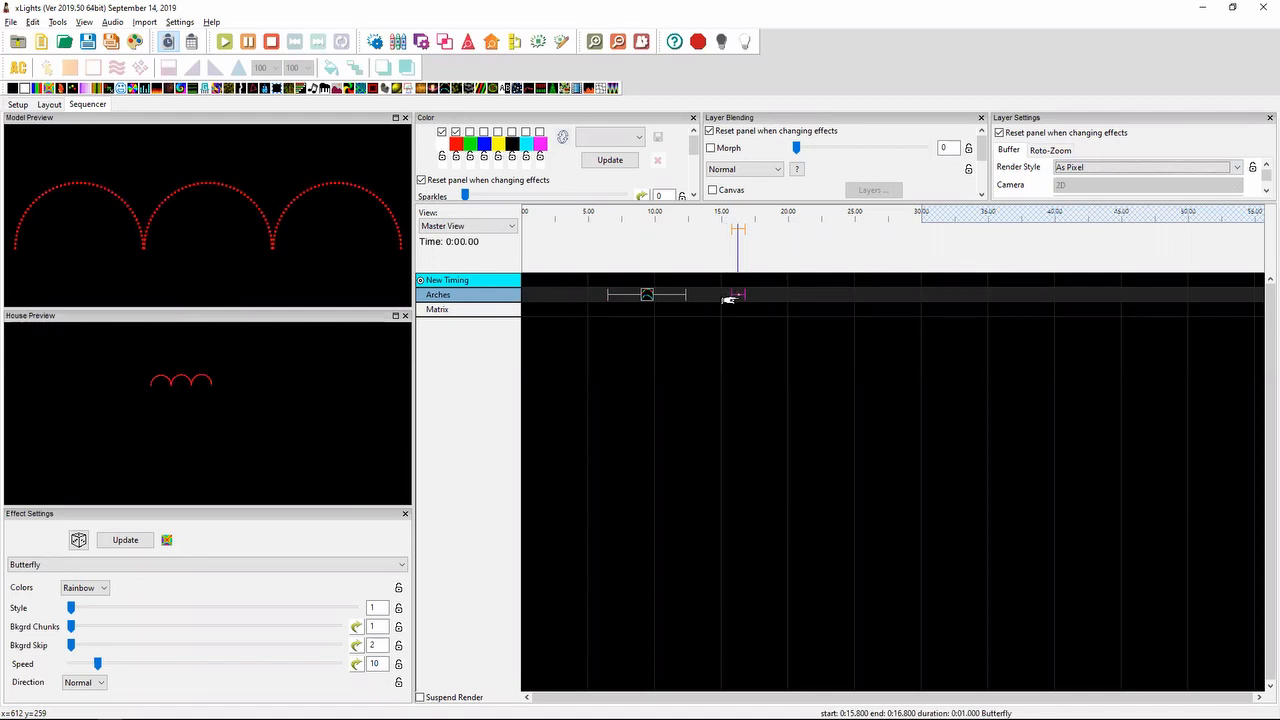
pyautogui.moveTo(753, 290); pyautogui.dragTo(760, 293)
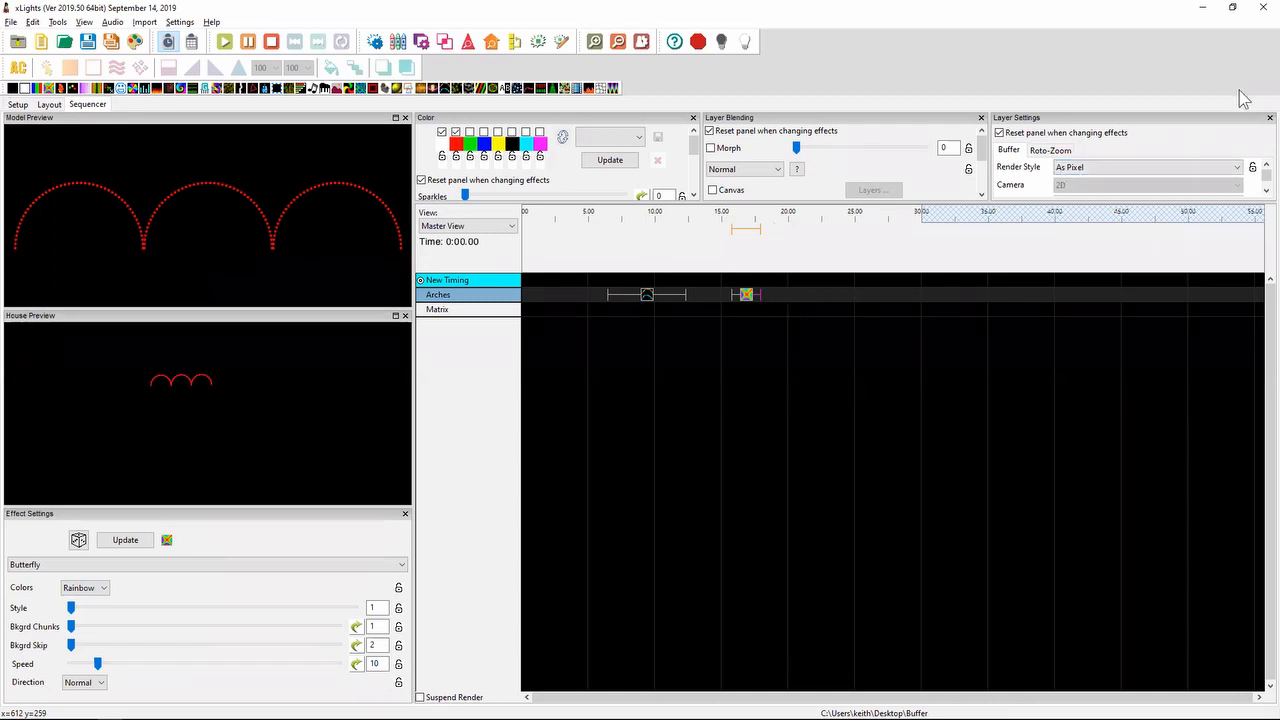
# - Review the render style options and the Arches and Matrix models in the layout, and return to the sequencer
pyautogui.click(1136, 171)
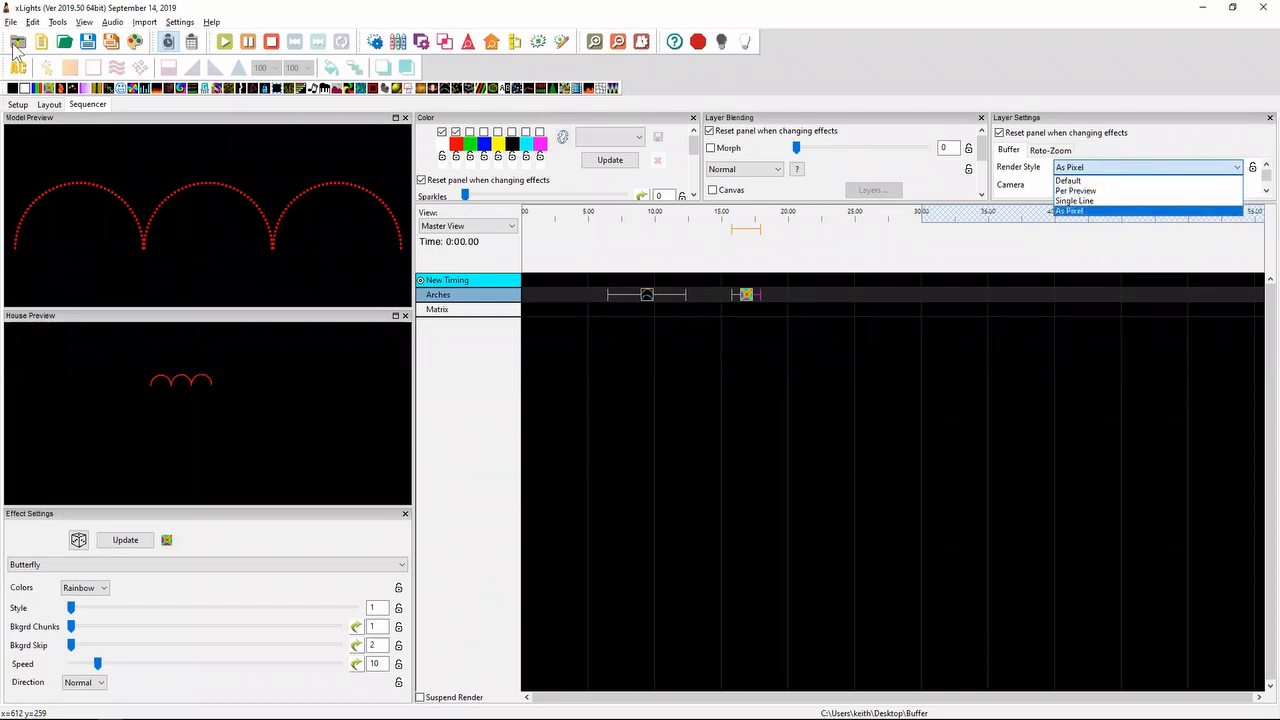
pyautogui.click(56, 113)
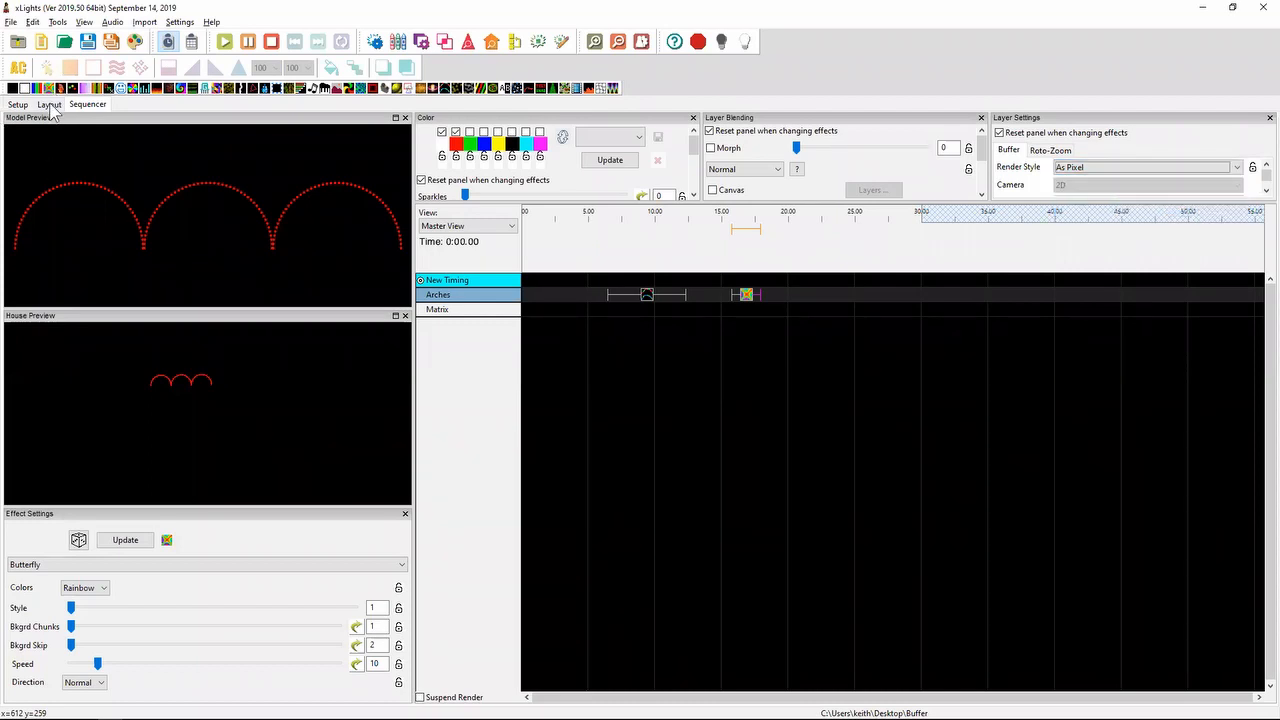
pyautogui.click(49, 105)
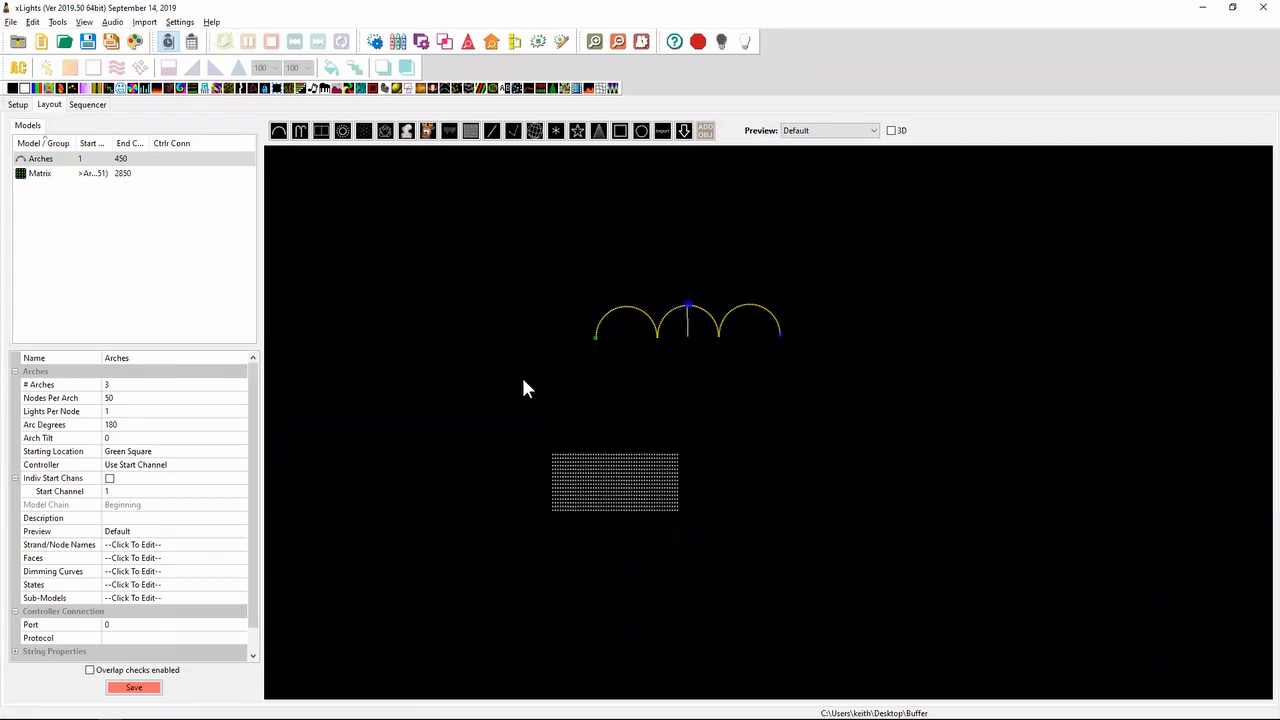
pyautogui.click(92, 107)
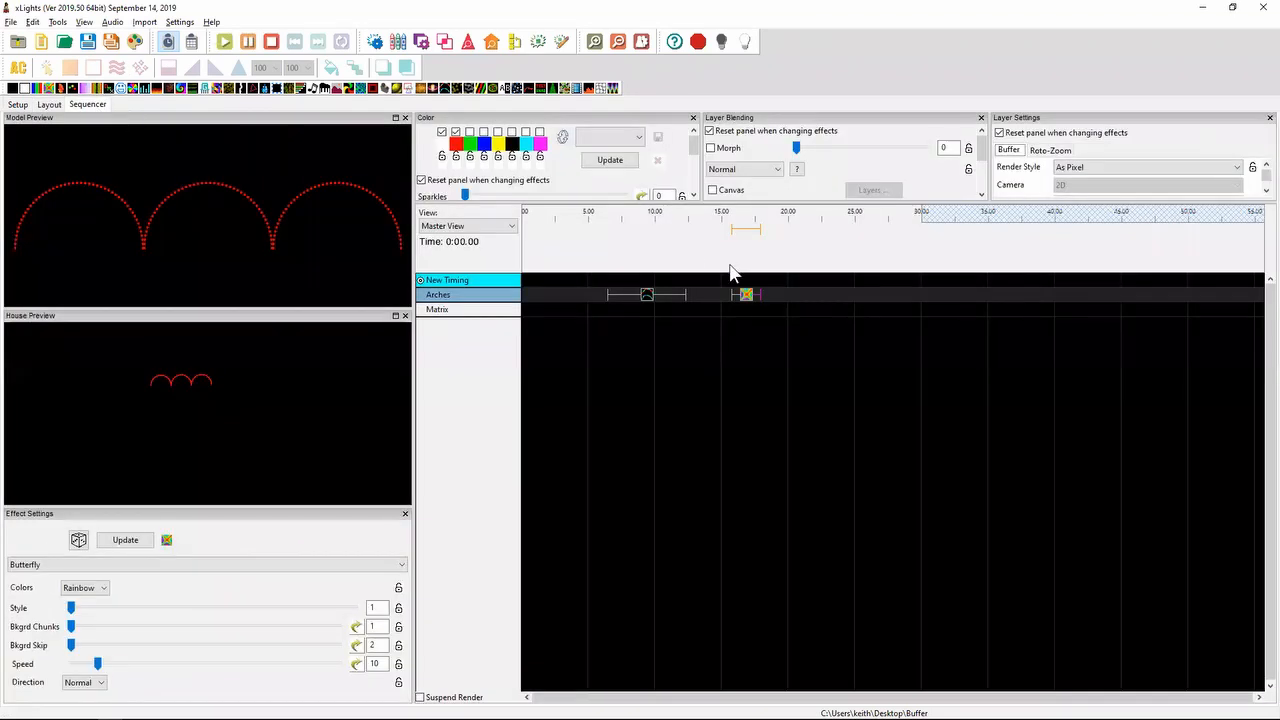
# - Move the Single Strand effect from the Arches row to the Matrix row and set its render style to Default
pyautogui.click(647, 296)
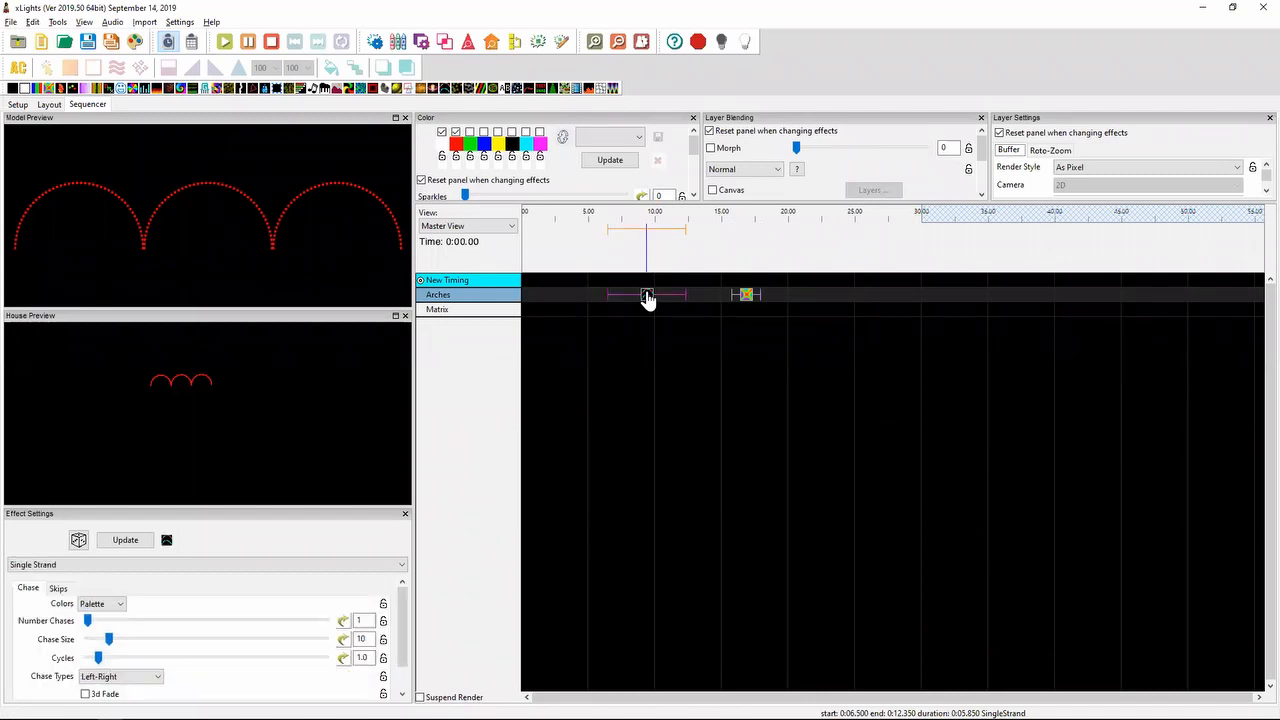
pyautogui.moveTo(647, 296); pyautogui.dragTo(647, 309)
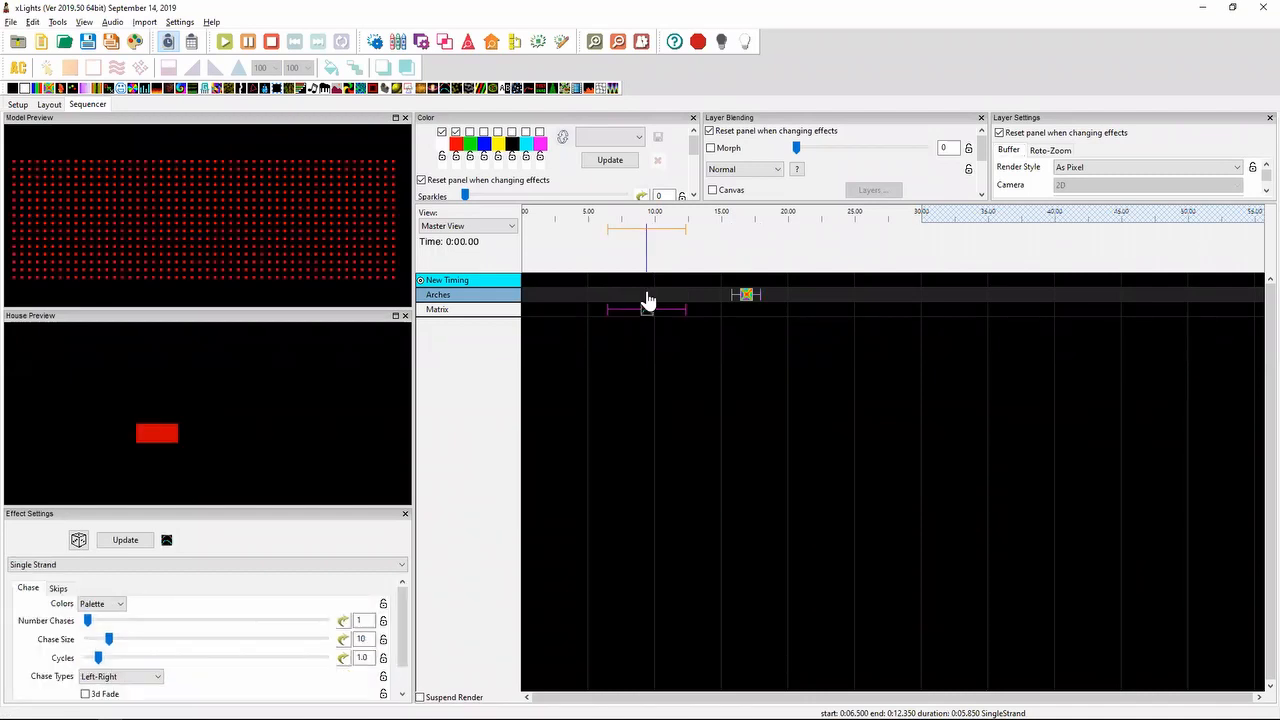
pyautogui.click(1150, 168)
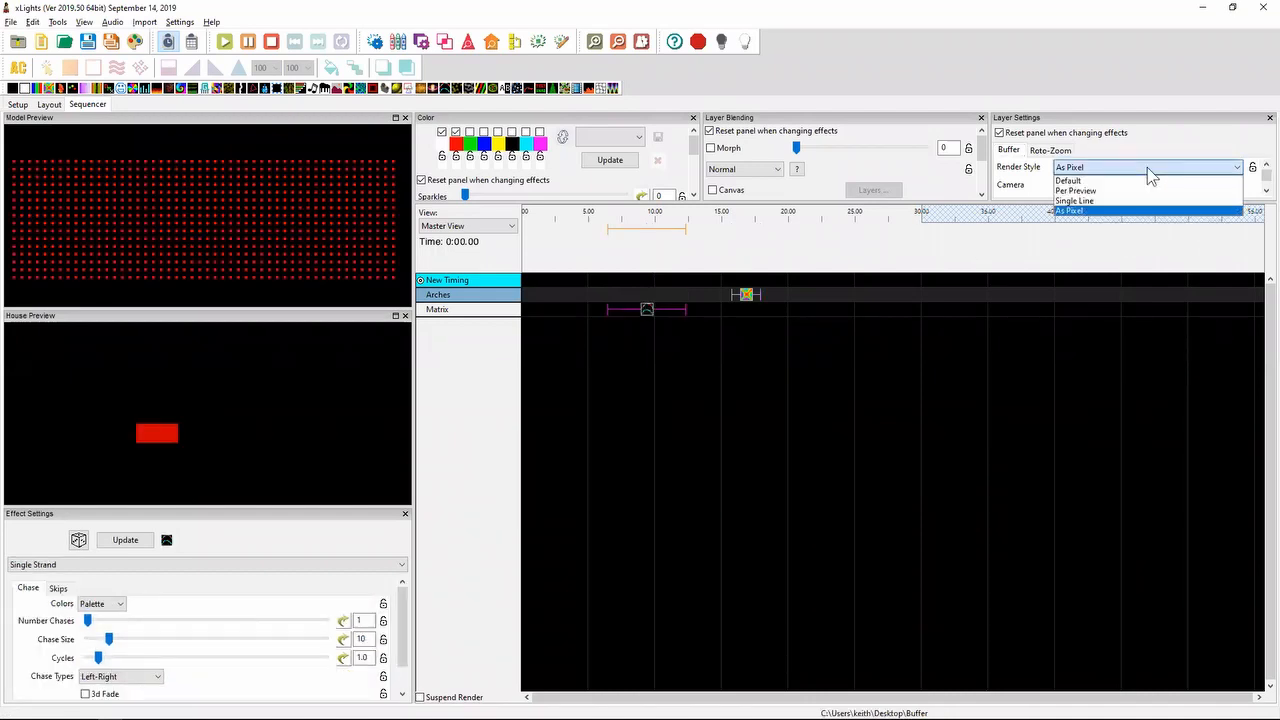
pyautogui.click(1116, 180)
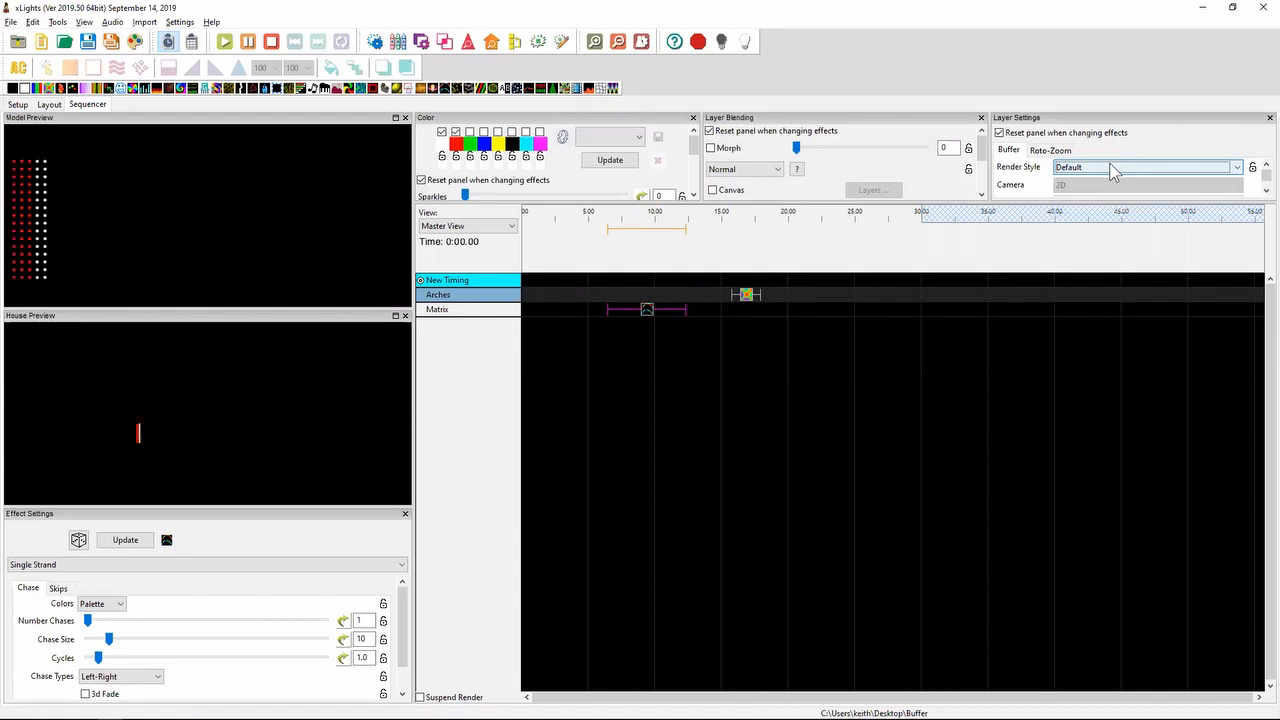
# - Try the Per Preview render style on the Matrix Single Strand effect, and end with it set to Single Line
pyautogui.click(1112, 170)
pyautogui.click(1111, 169)
pyautogui.click(1110, 170)
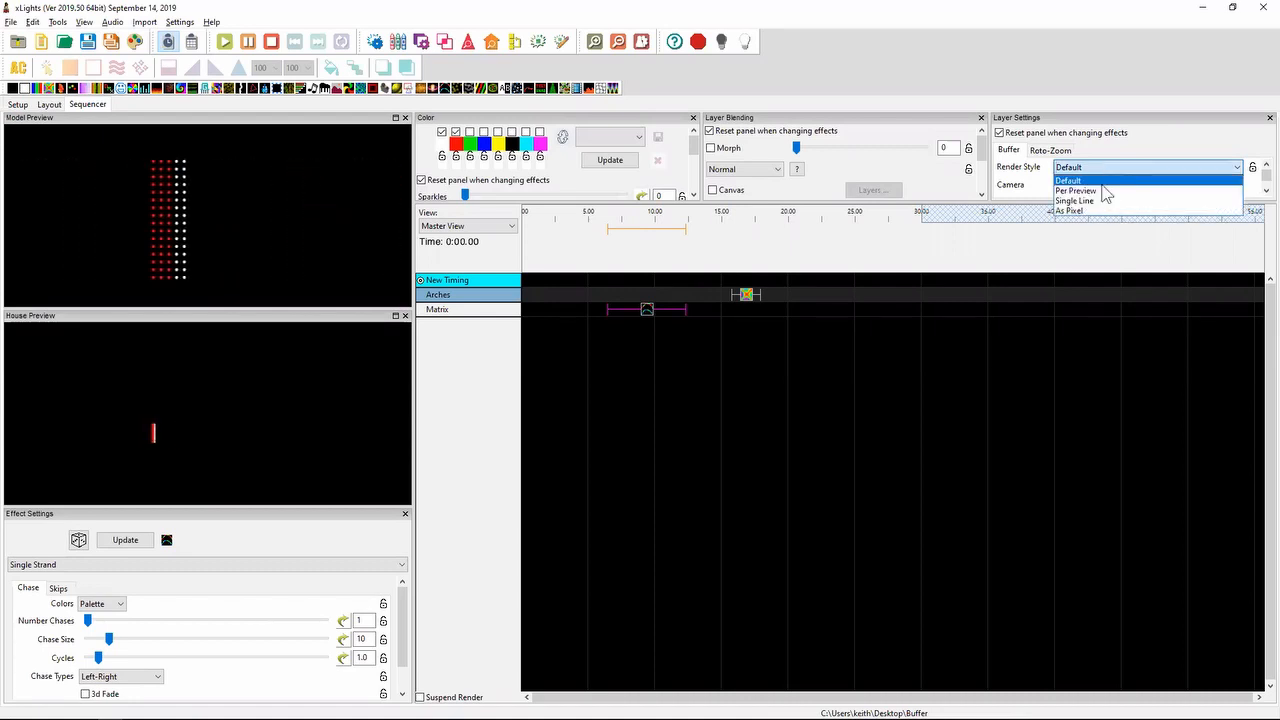
pyautogui.click(1077, 190)
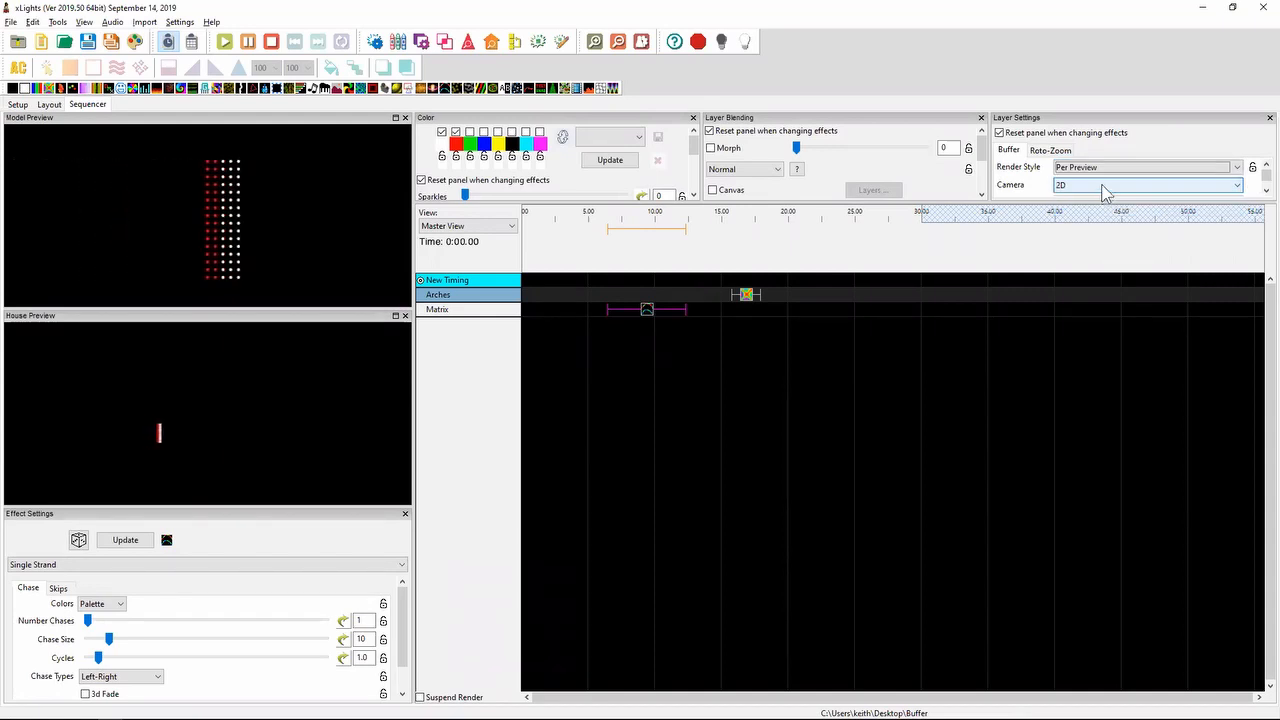
pyautogui.click(1104, 170)
pyautogui.click(1104, 170)
pyautogui.click(1103, 171)
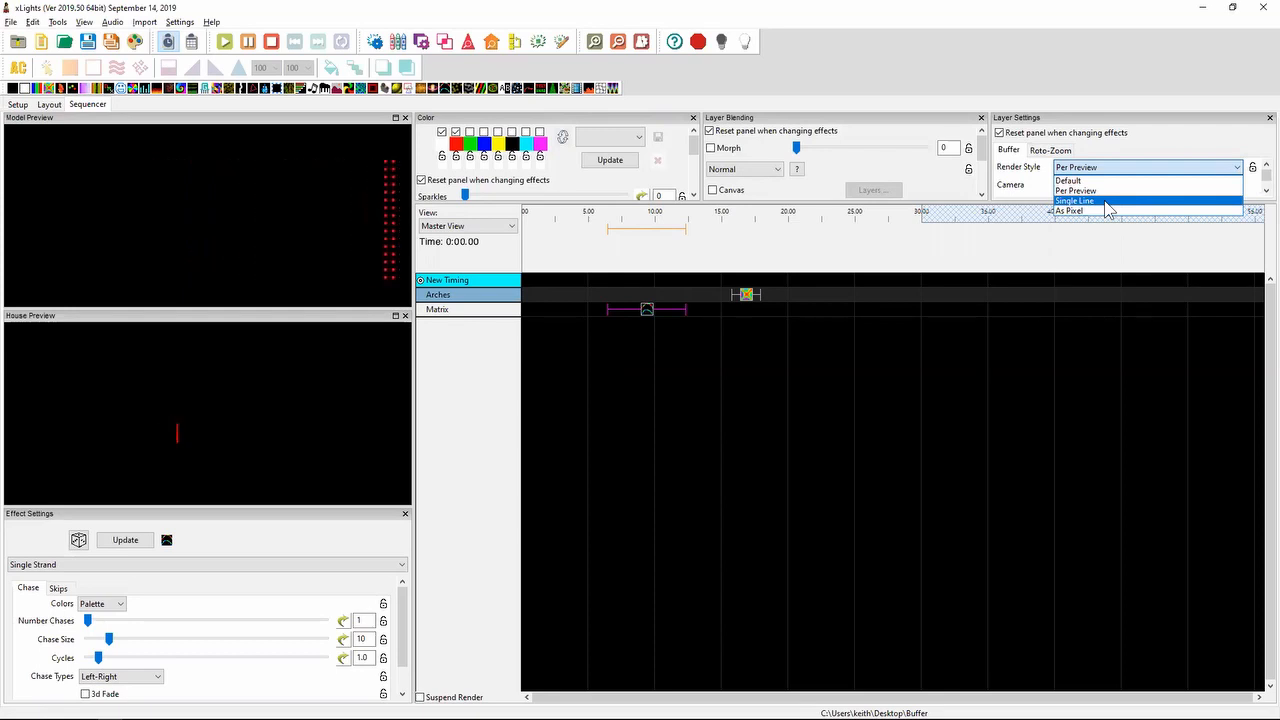
pyautogui.click(1106, 202)
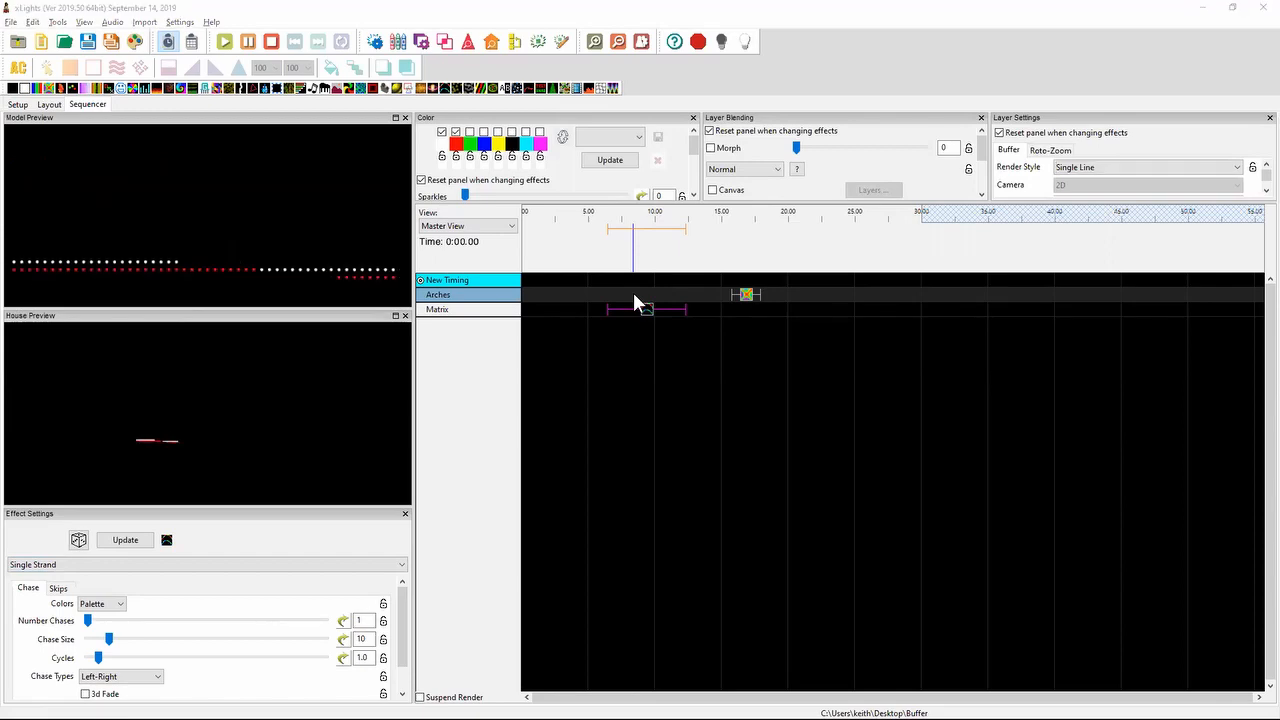
# - Switch to Bamboo Paper, number the two long strips 1 and 2, and sketch and mark a third strip beyond them
pyautogui.hotkey('alt', 'Tab')
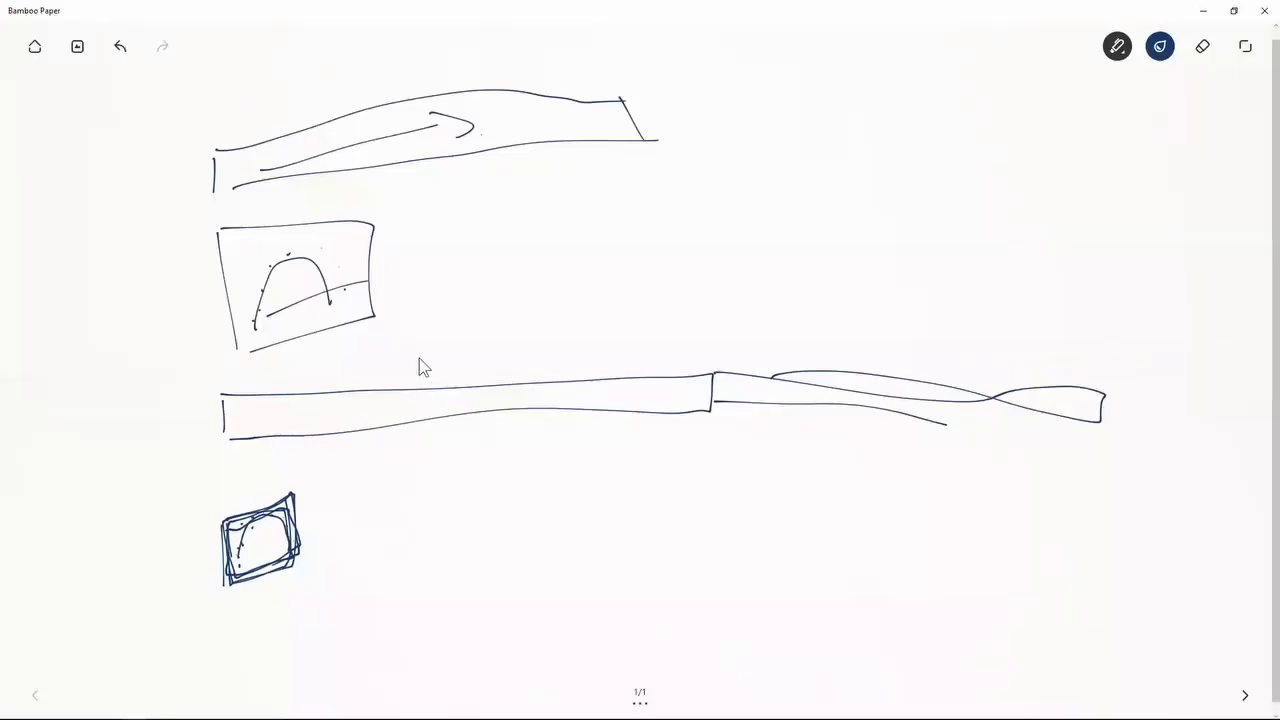
pyautogui.moveTo(437, 428); pyautogui.dragTo(410, 430)
pyautogui.moveTo(846, 384); pyautogui.dragTo(862, 410)
pyautogui.moveTo(1112, 384); pyautogui.dragTo(1250, 414)
pyautogui.moveTo(1108, 407); pyautogui.dragTo(1230, 441)
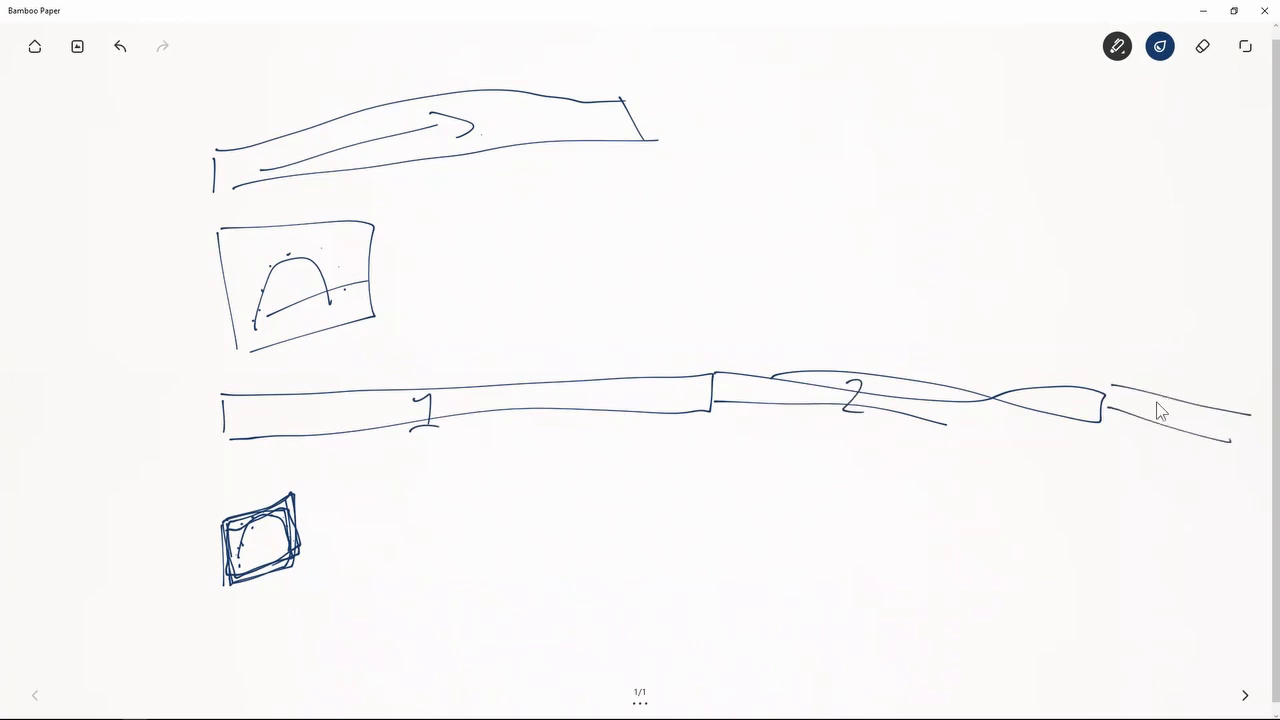
pyautogui.moveTo(1151, 395); pyautogui.dragTo(1160, 423)
# - Clear all the sketches from the page and switch back to xLights
pyautogui.click(1197, 46)
pyautogui.click(1207, 52)
pyautogui.click(1200, 93)
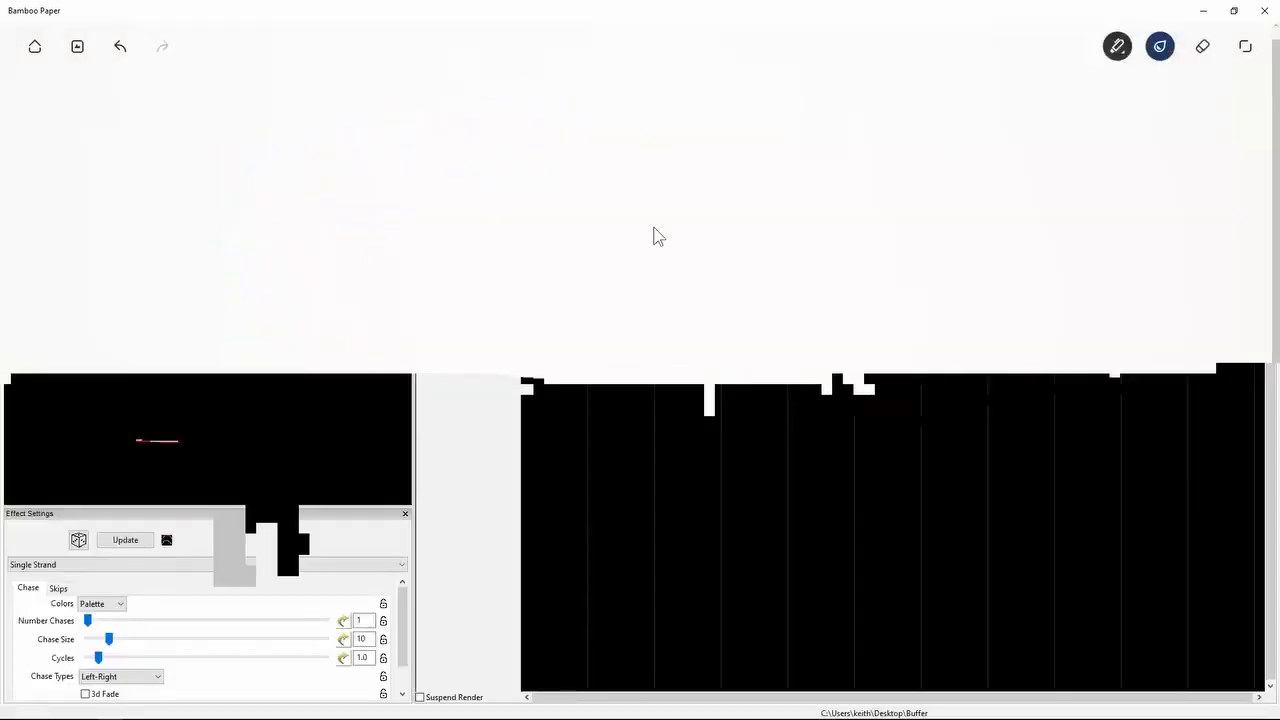
pyautogui.hotkey('alt', 'Tab')
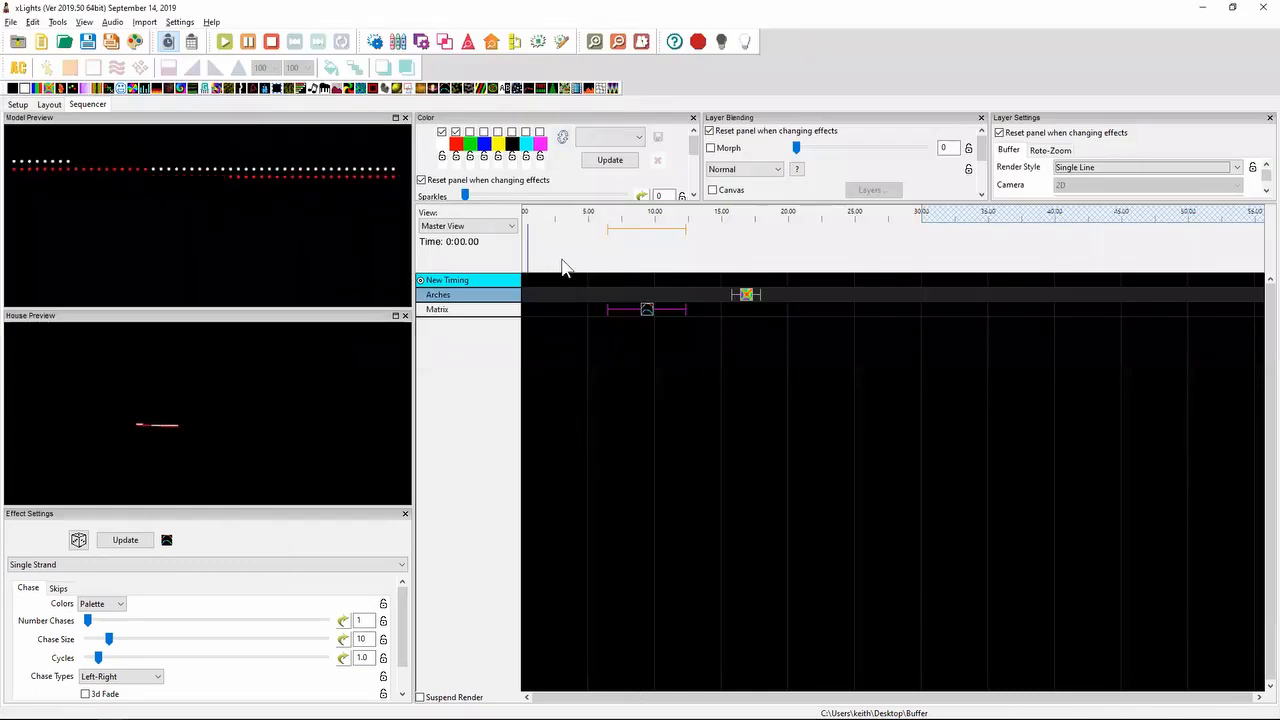
# - Set the Matrix Single Strand effect's render style to As Pixel and review the available render styles
pyautogui.click(1078, 168)
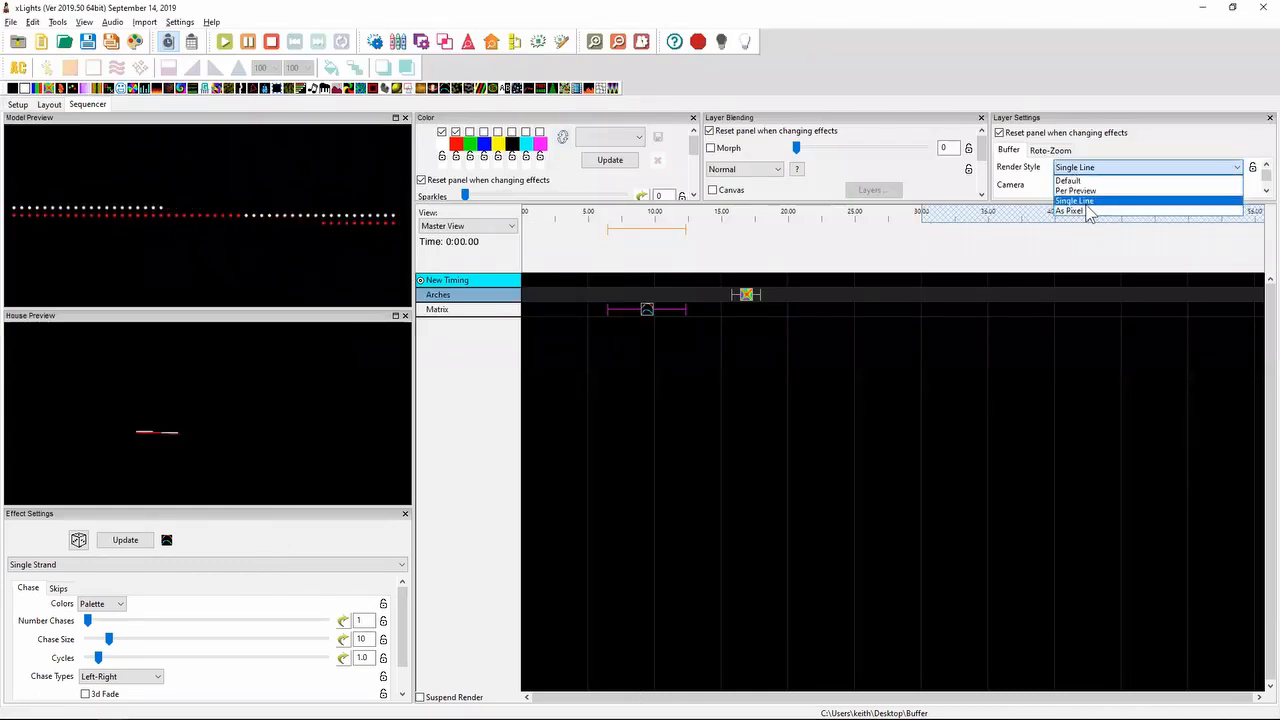
pyautogui.click(1086, 210)
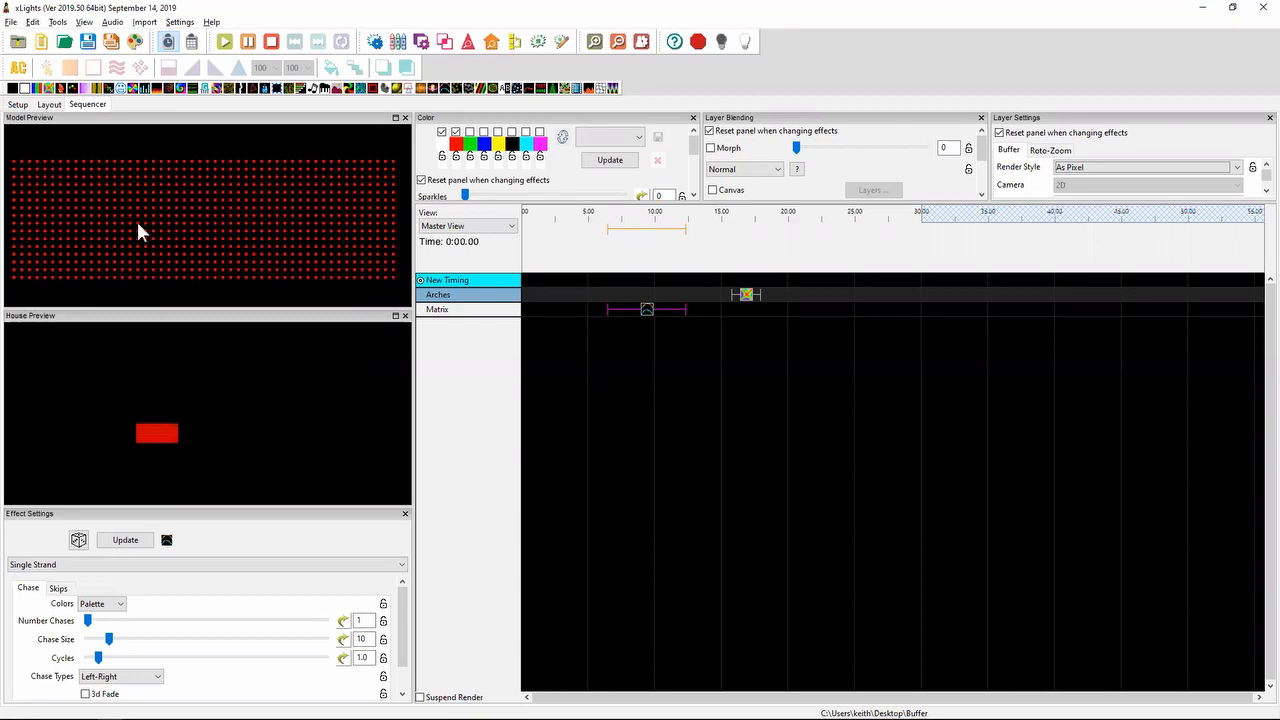
pyautogui.click(285, 237)
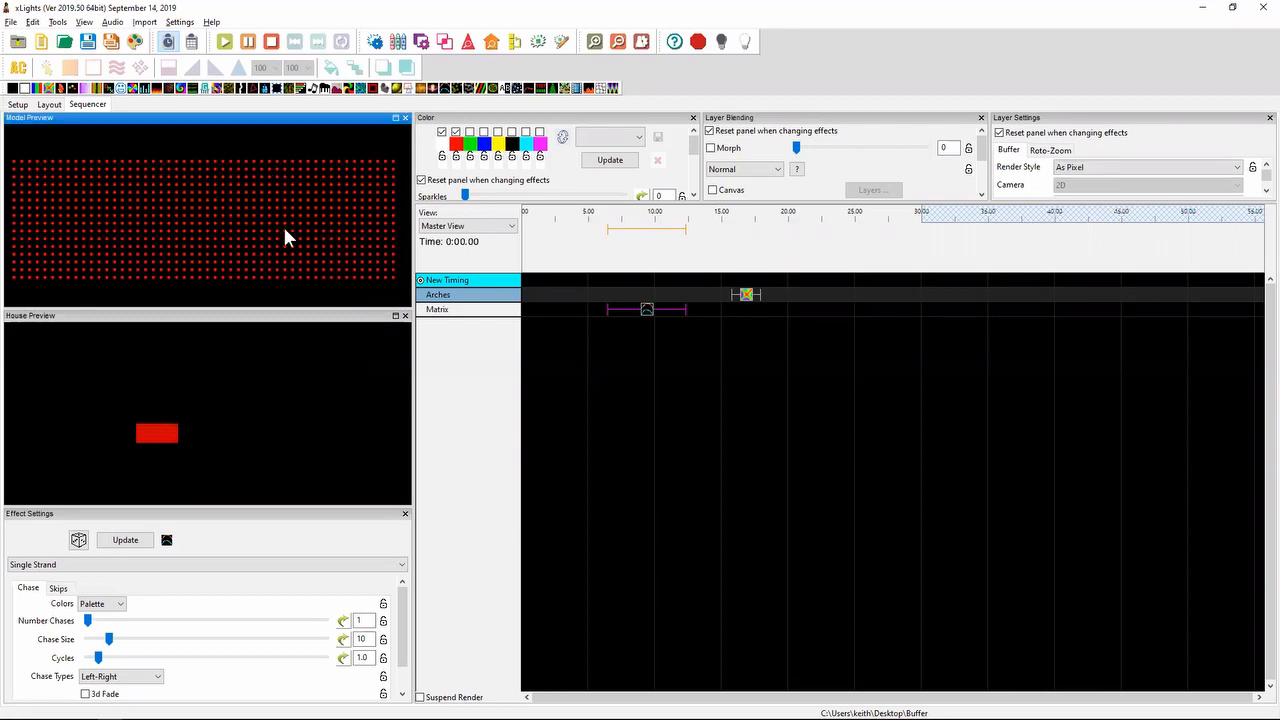
pyautogui.click(1132, 169)
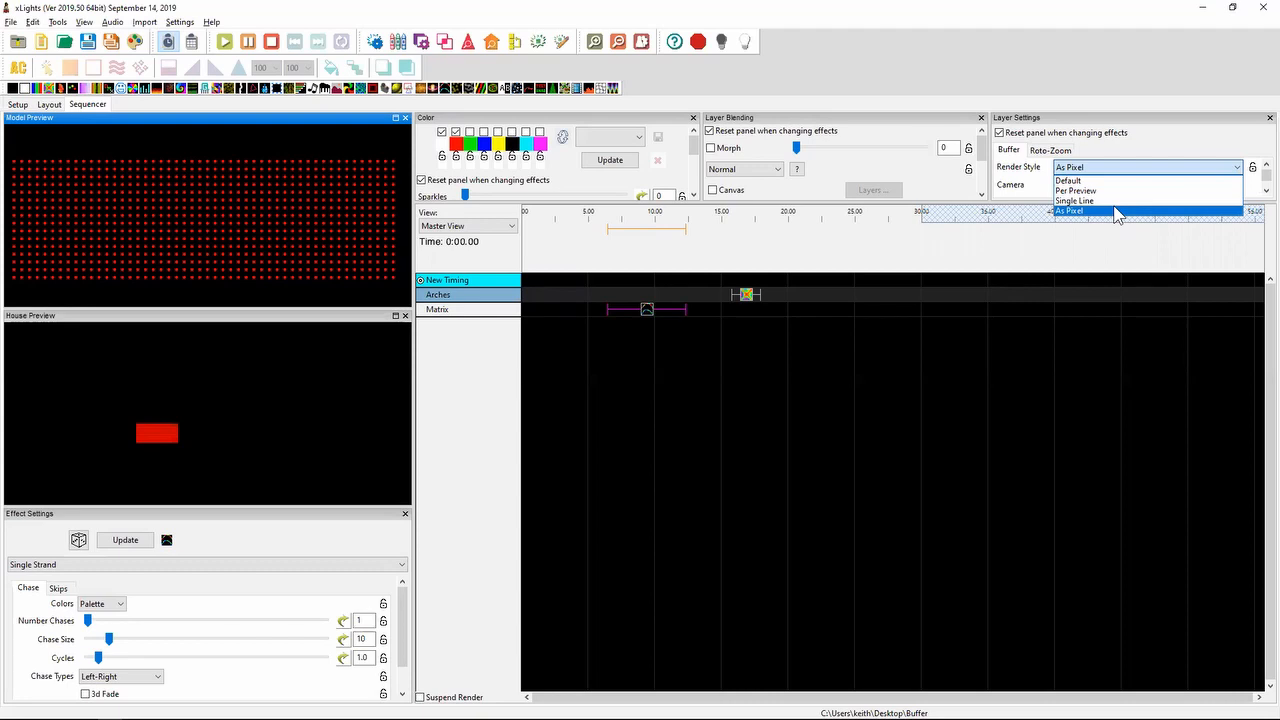
# - In the layout, add a Candy Canes model above and left of the arches and a Tree model right of the matrix
pyautogui.click(46, 105)
pyautogui.click(48, 105)
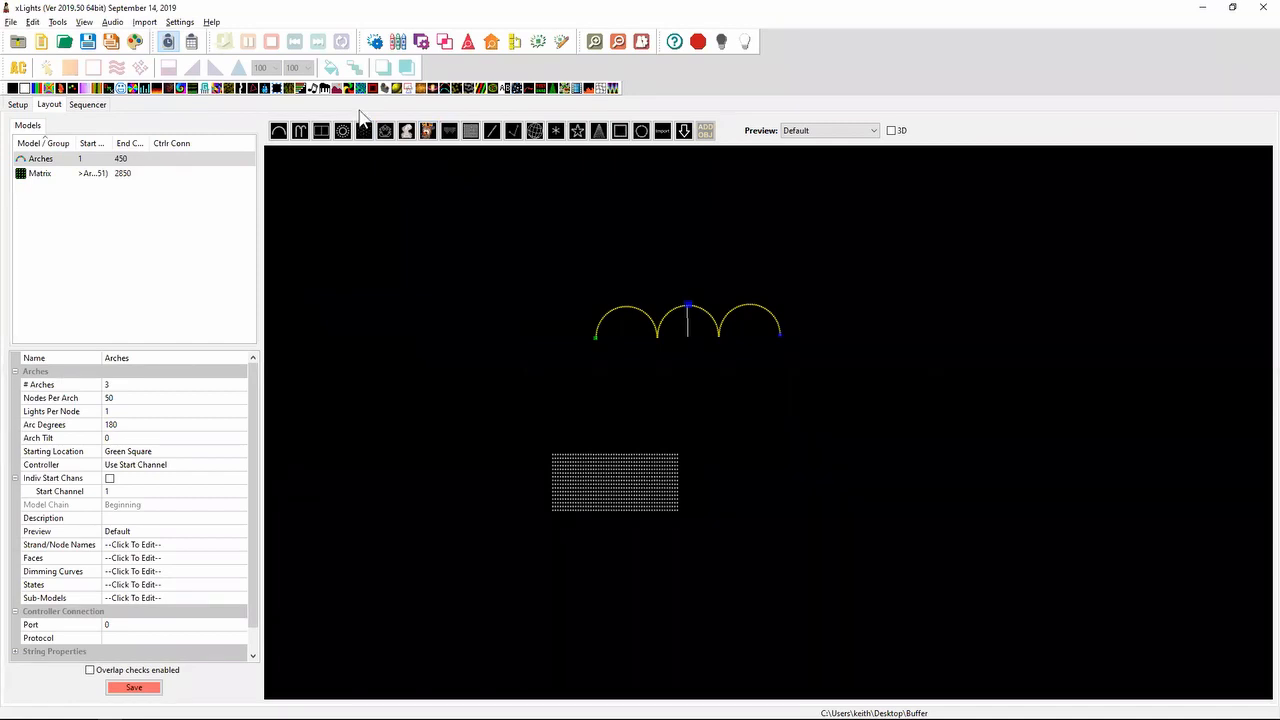
pyautogui.click(321, 131)
pyautogui.click(301, 133)
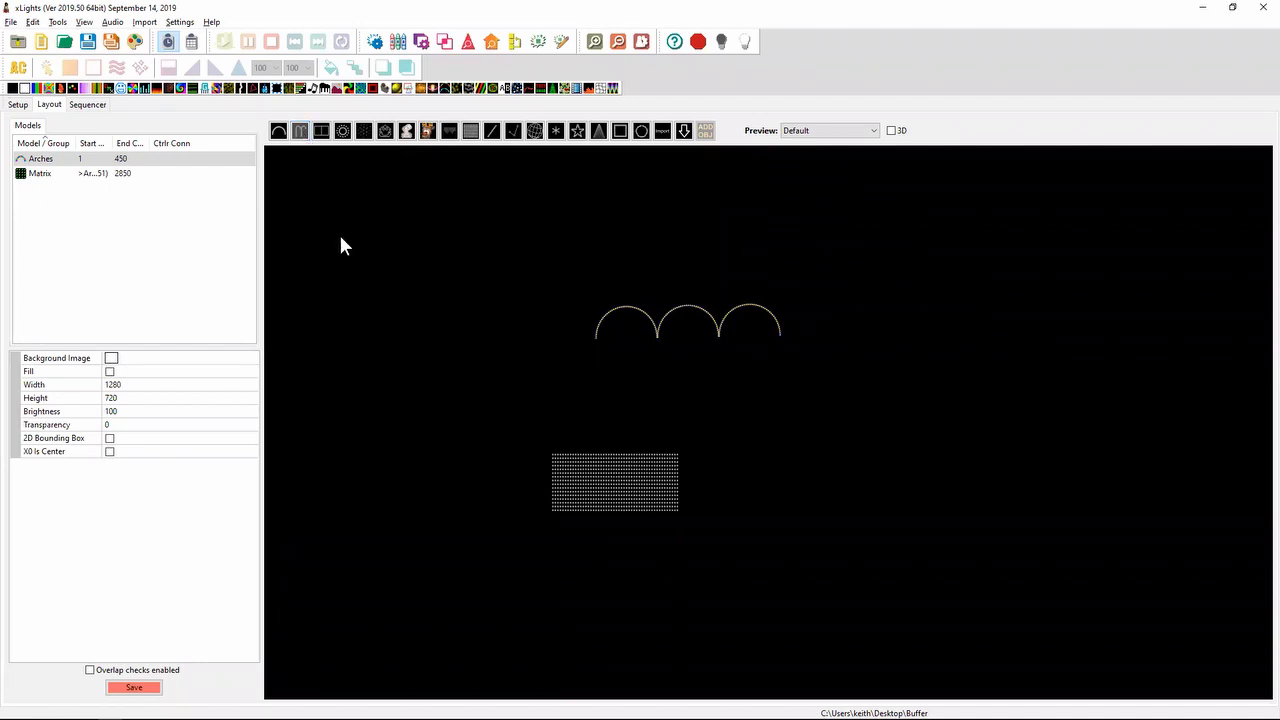
pyautogui.moveTo(340, 236); pyautogui.dragTo(441, 236)
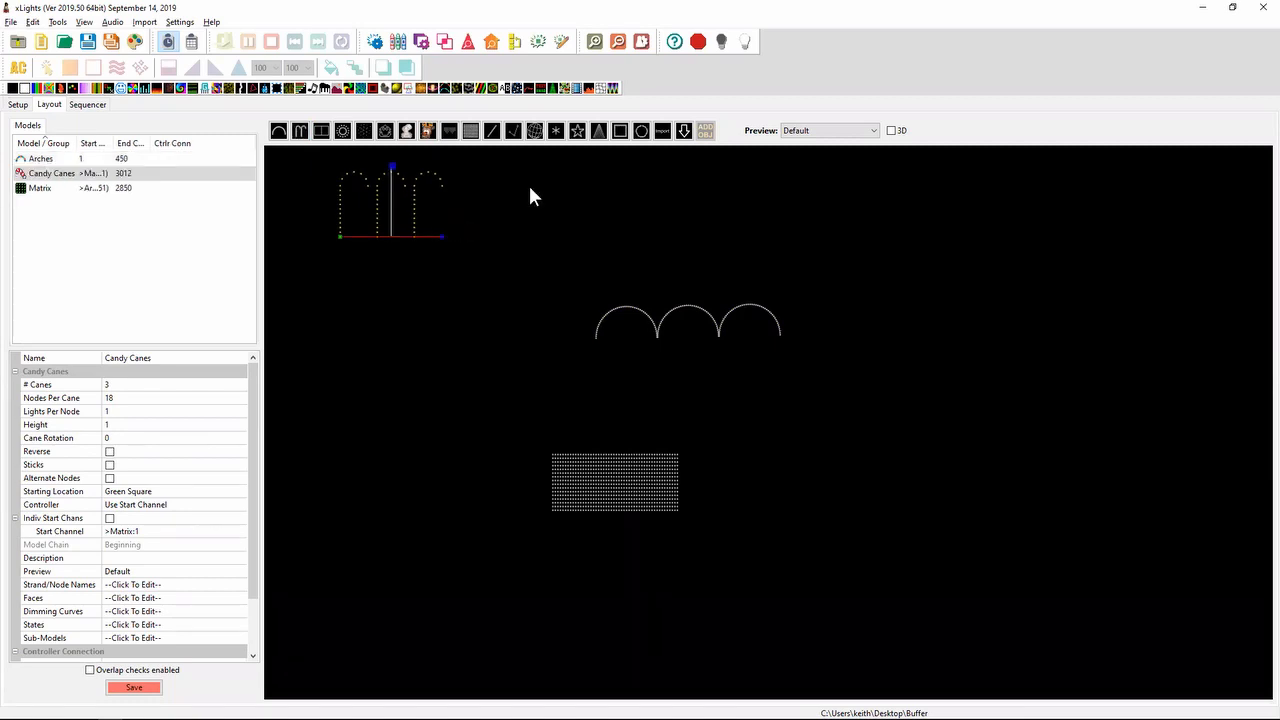
pyautogui.click(597, 132)
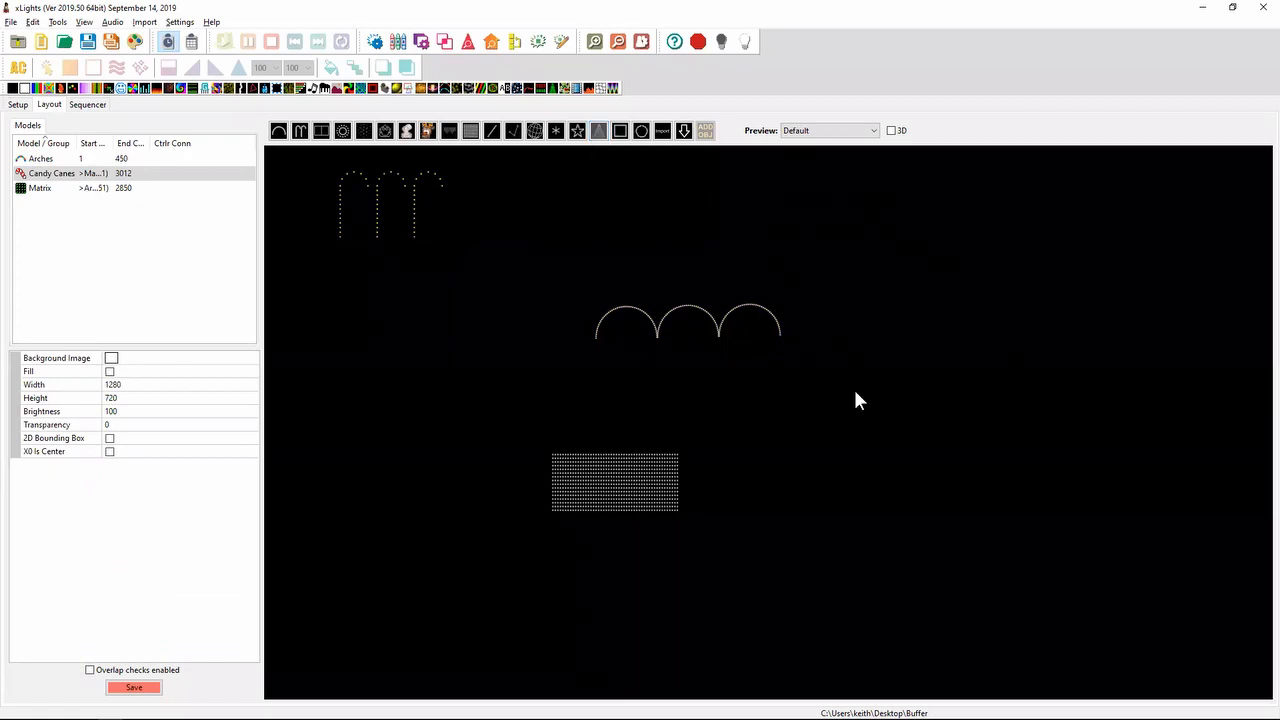
pyautogui.moveTo(880, 404); pyautogui.dragTo(949, 503)
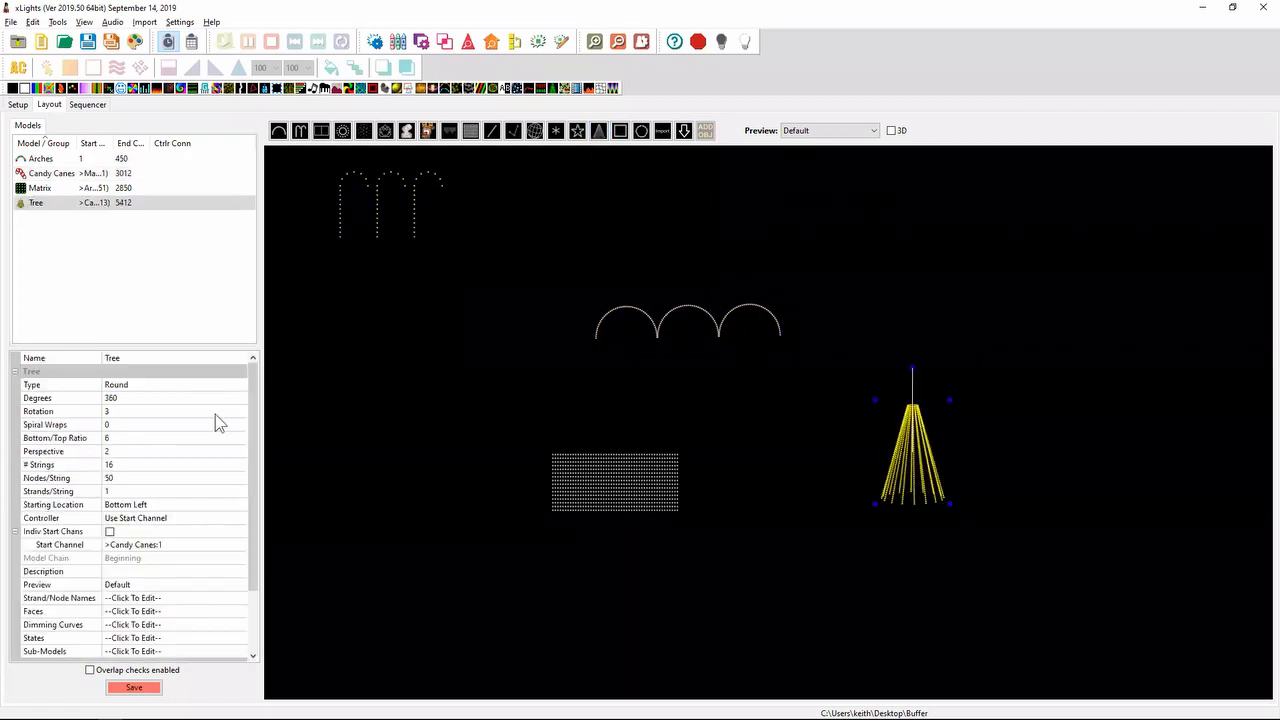
# - Set the Tree model to 4 strings, 200 nodes per string and 4 strands per string
pyautogui.click(140, 461)
pyautogui.write('4')
pyautogui.press('Return')
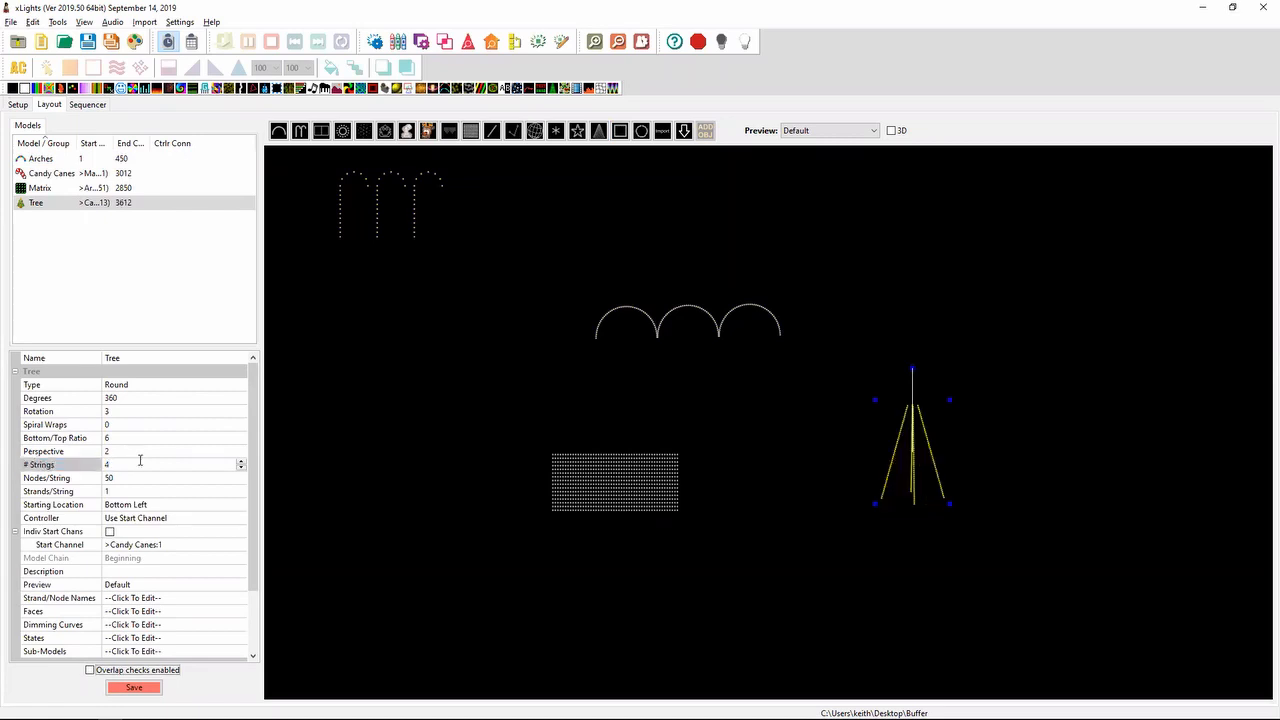
pyautogui.click(125, 477)
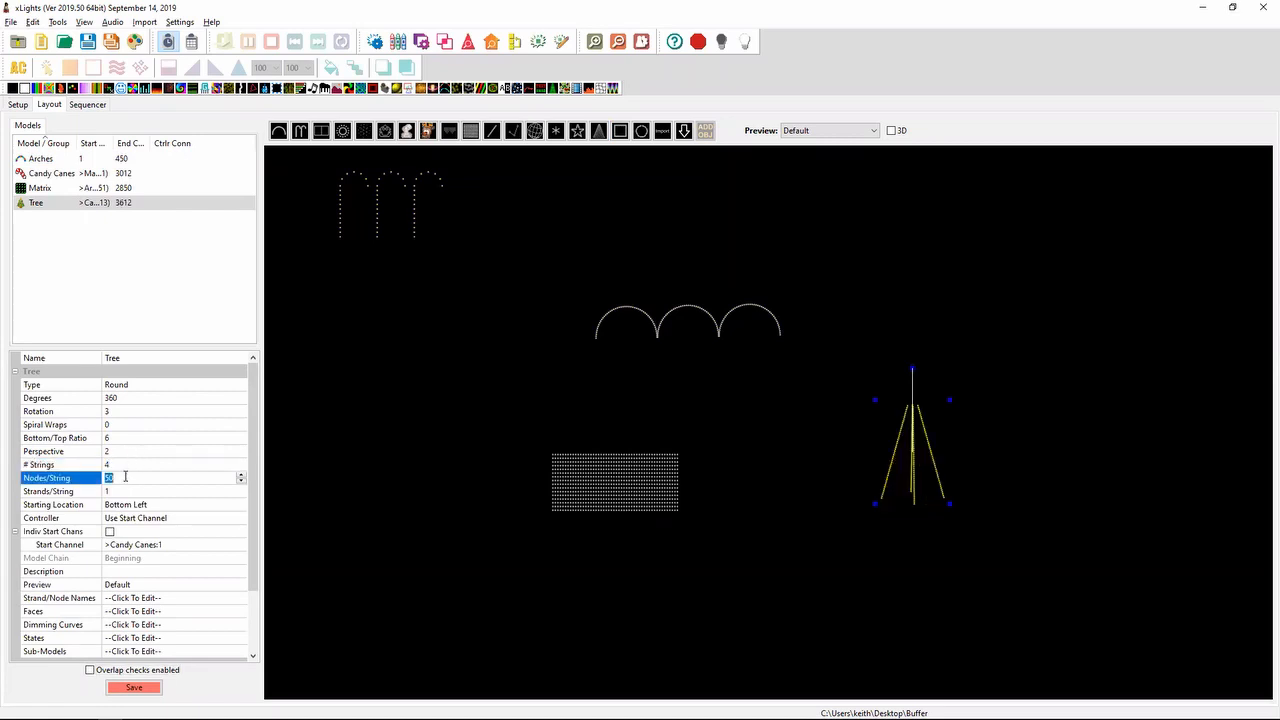
pyautogui.write('200')
pyautogui.press('Return')
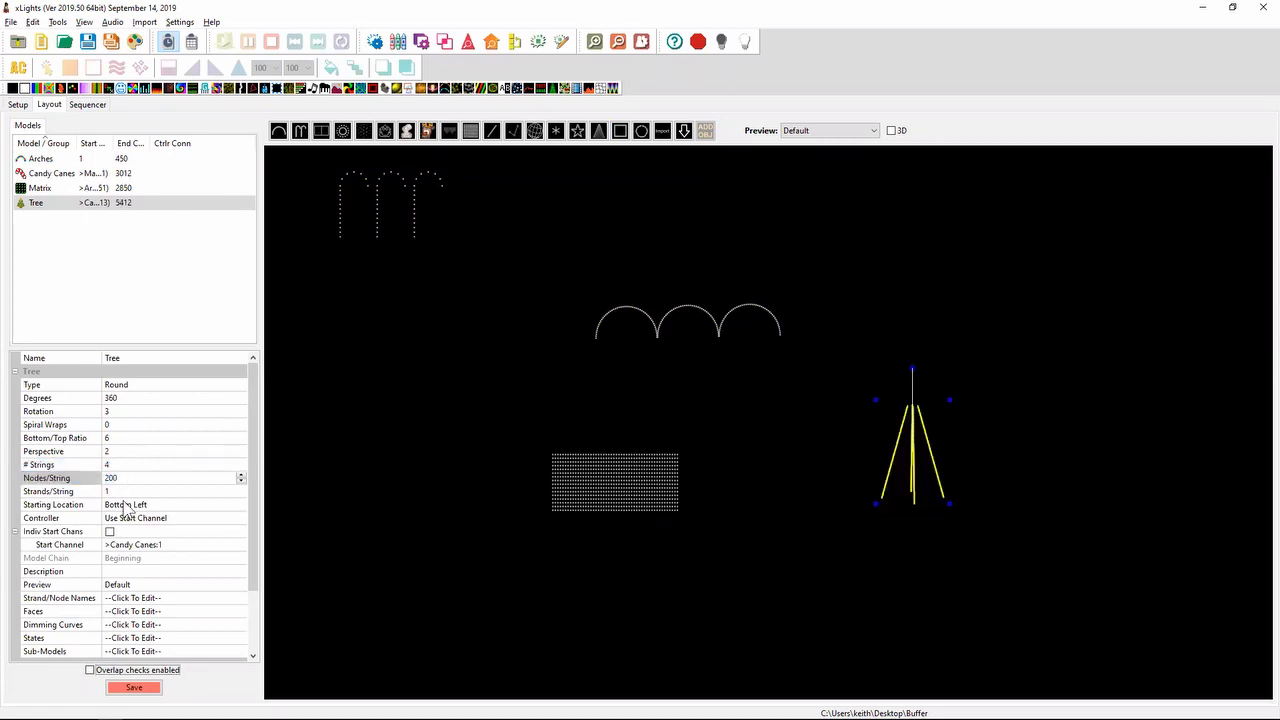
pyautogui.click(124, 491)
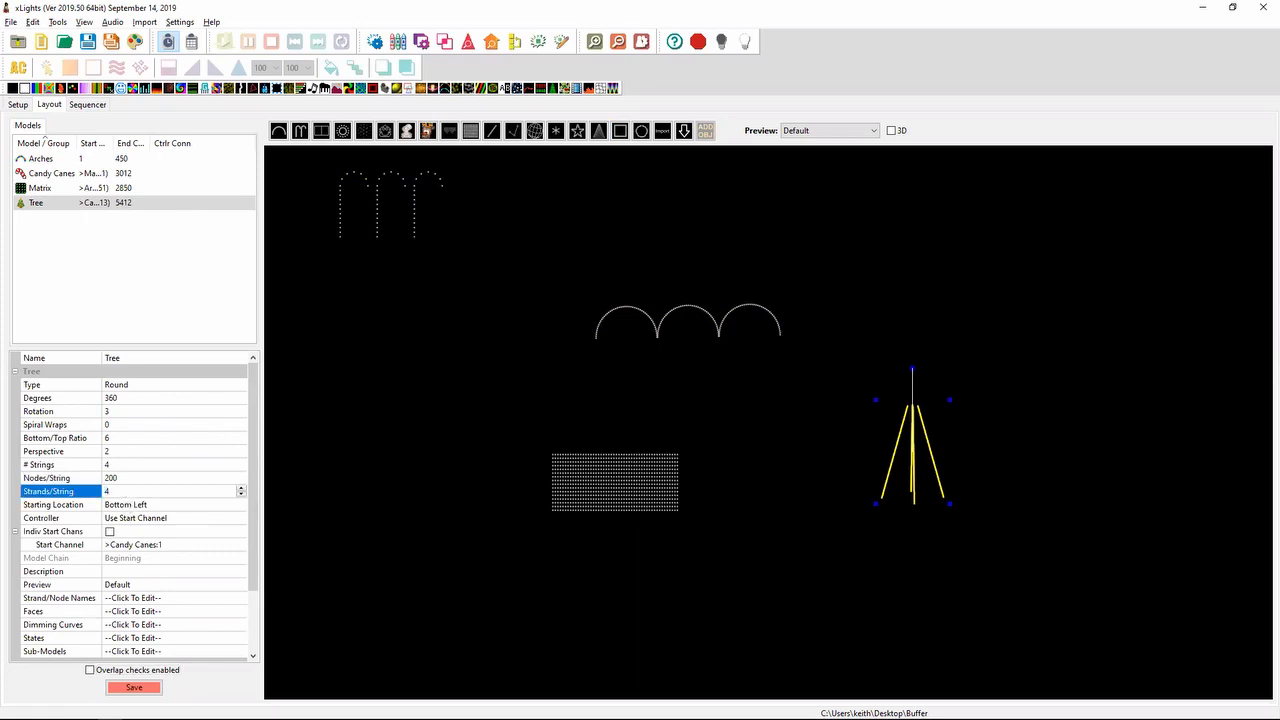
pyautogui.press('Return')
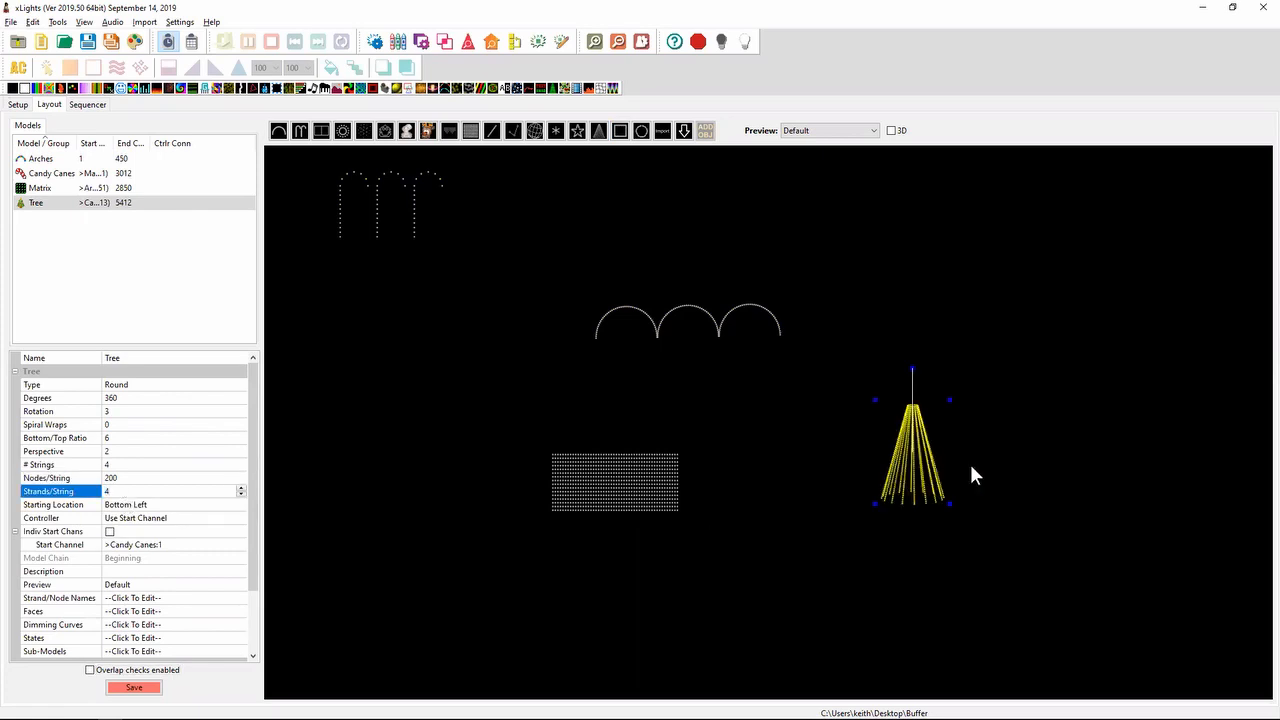
# - Examine the Tree model's node layout in an enlarged window and close it
pyautogui.rightClick(918, 460)
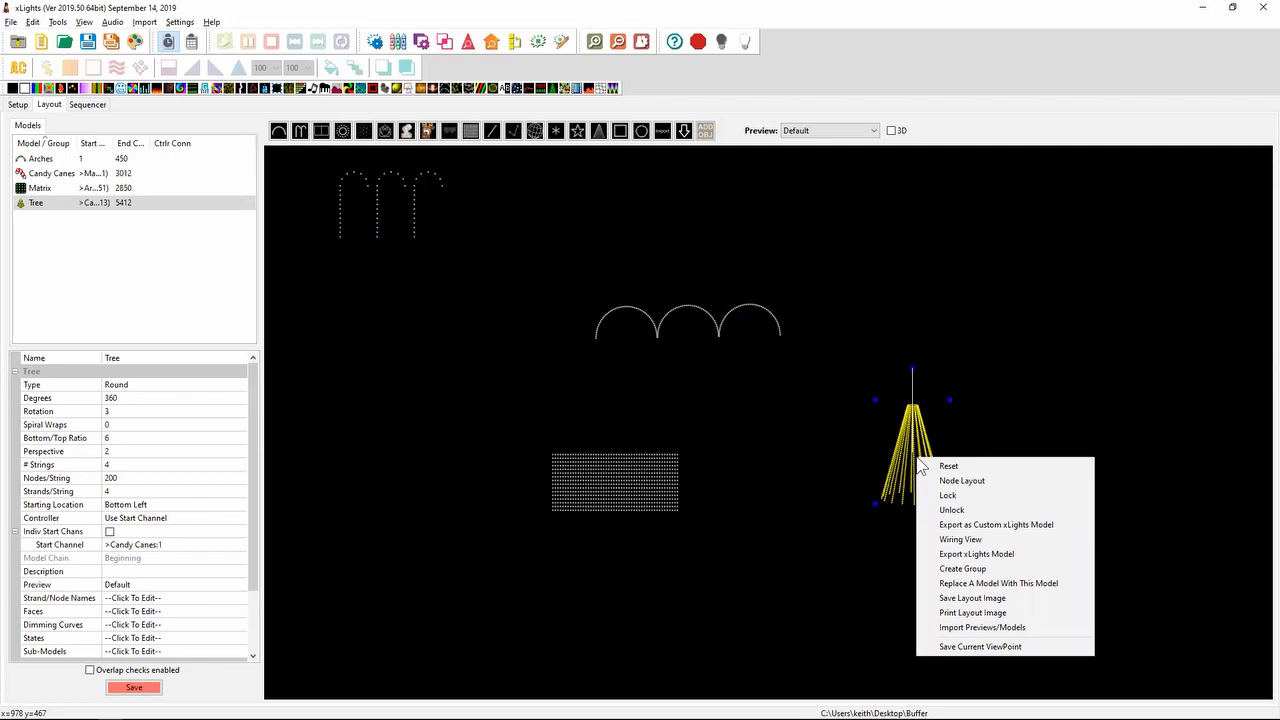
pyautogui.click(969, 480)
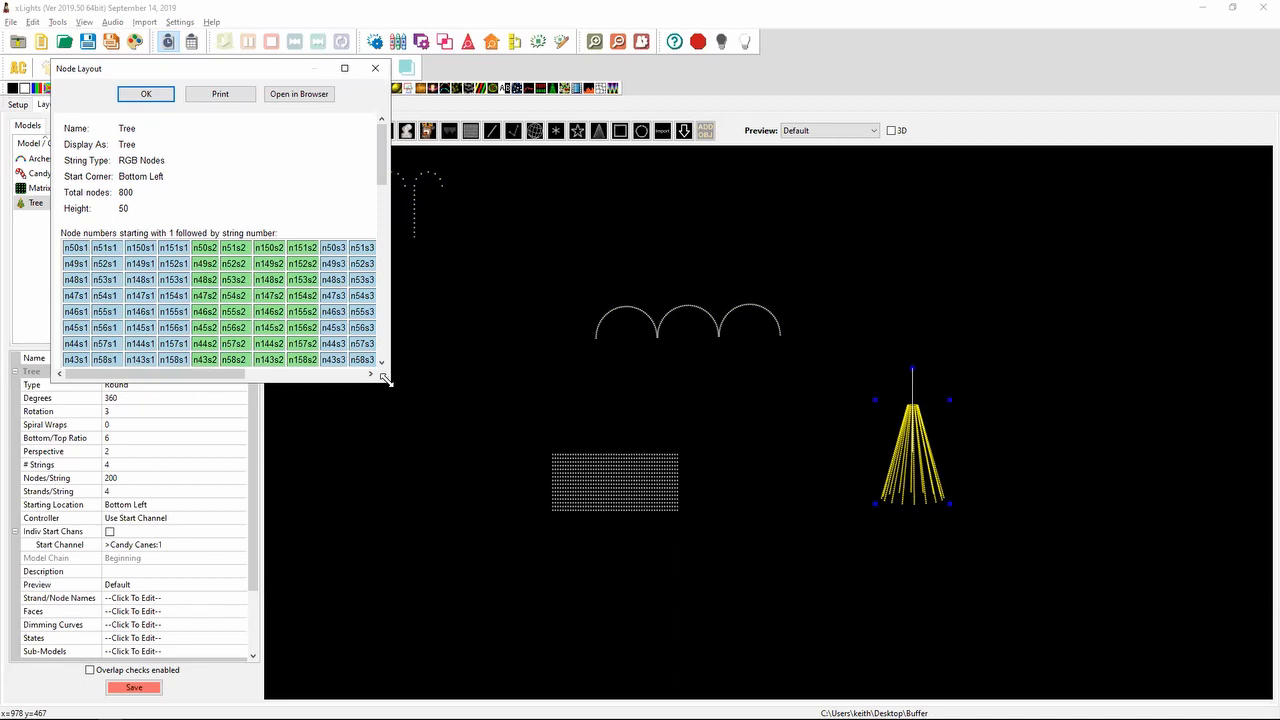
pyautogui.moveTo(385, 378); pyautogui.dragTo(641, 663)
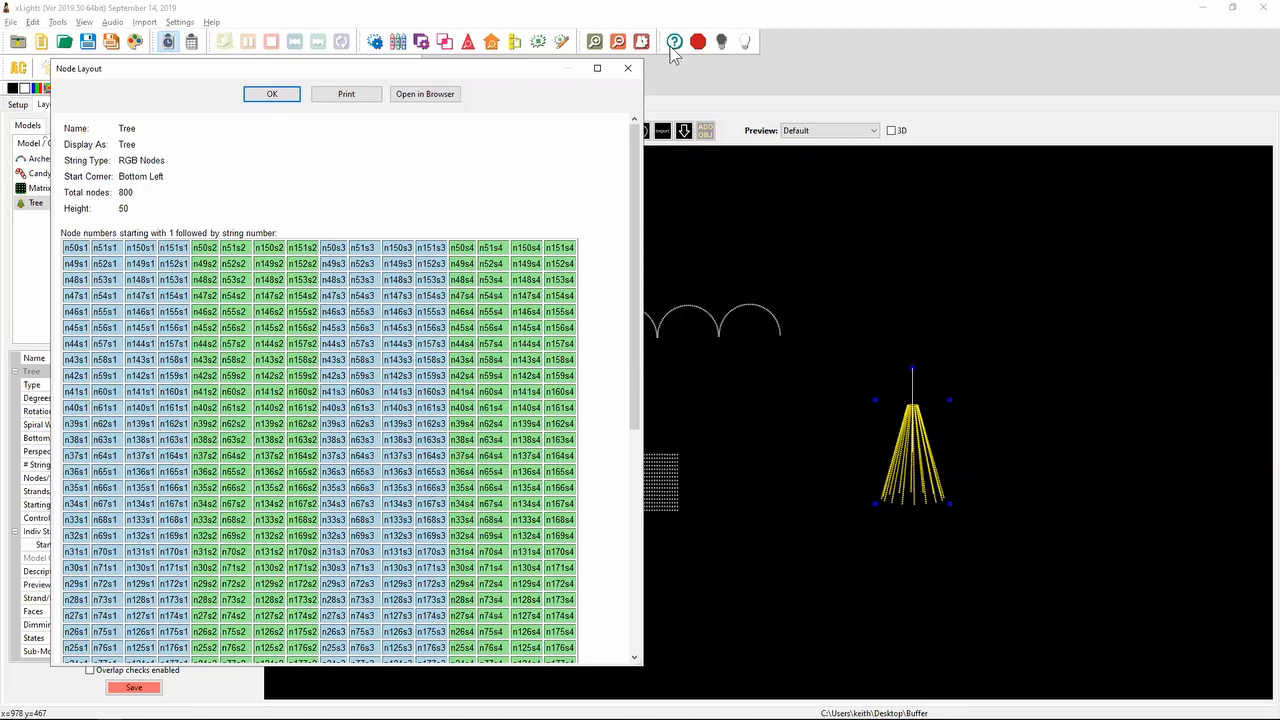
pyautogui.click(628, 69)
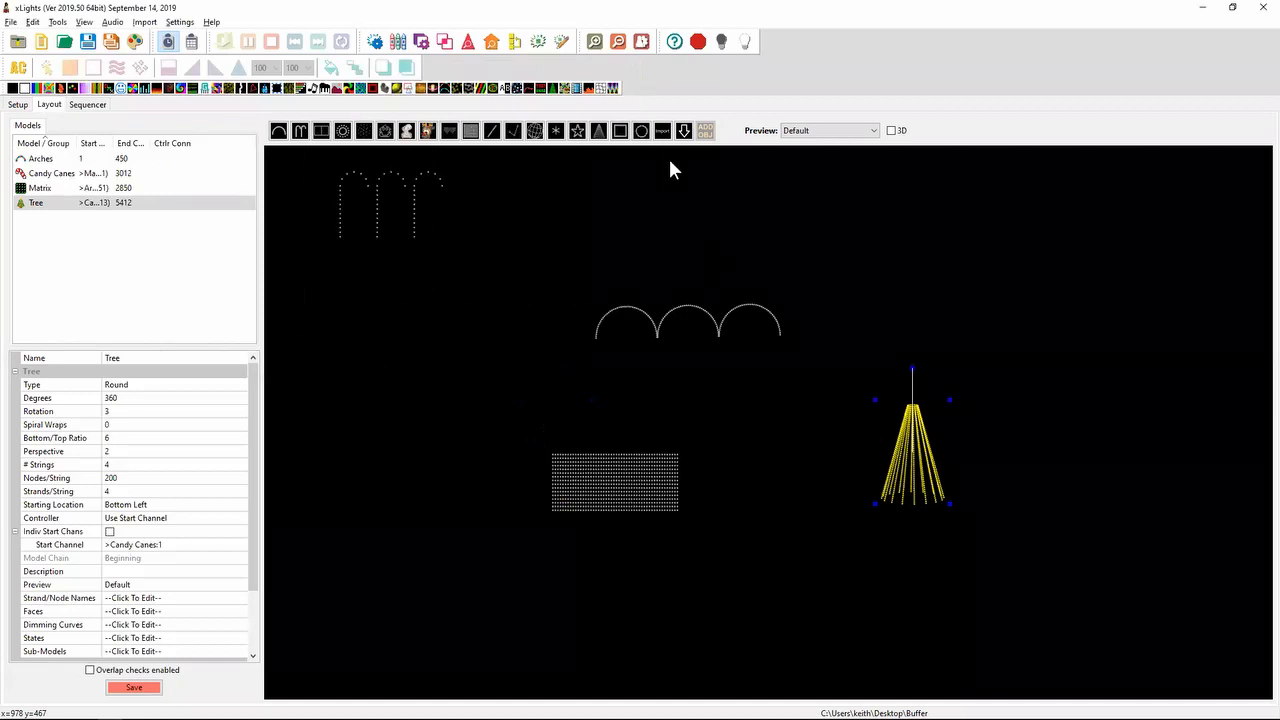
# - Examine the Arches model's node layout in a widened window and close it
pyautogui.click(677, 322)
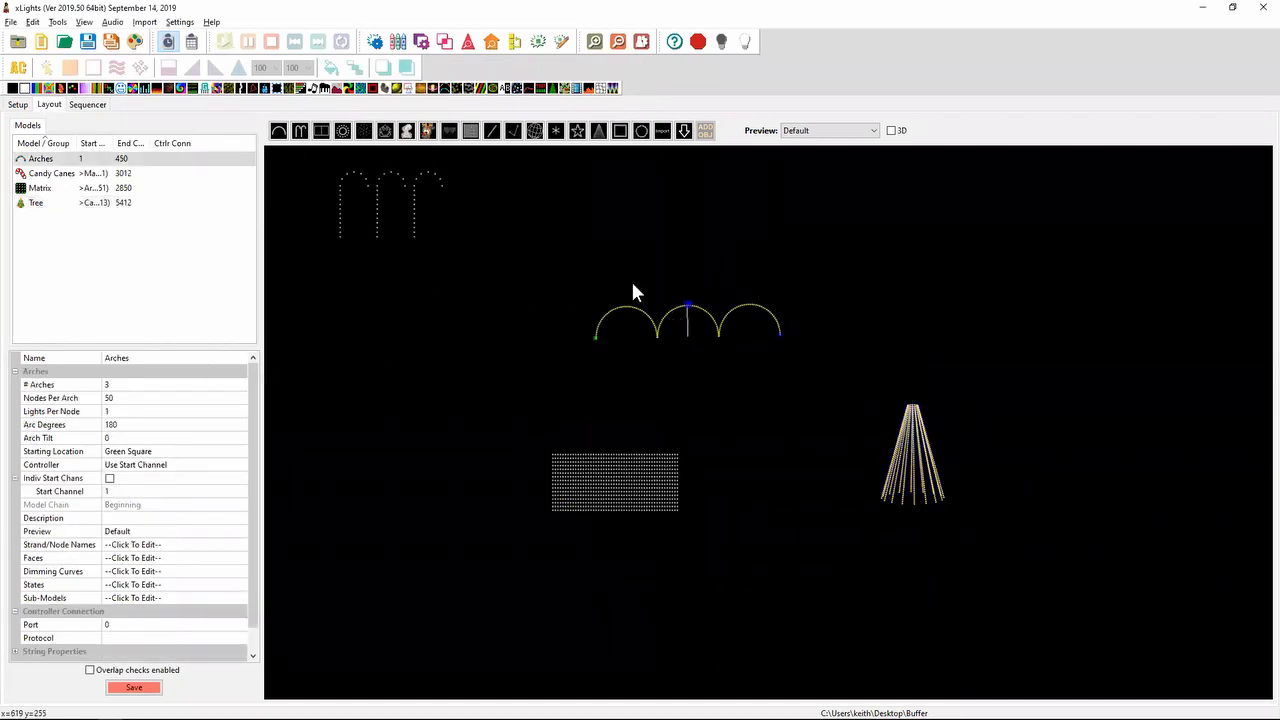
pyautogui.rightClick(678, 312)
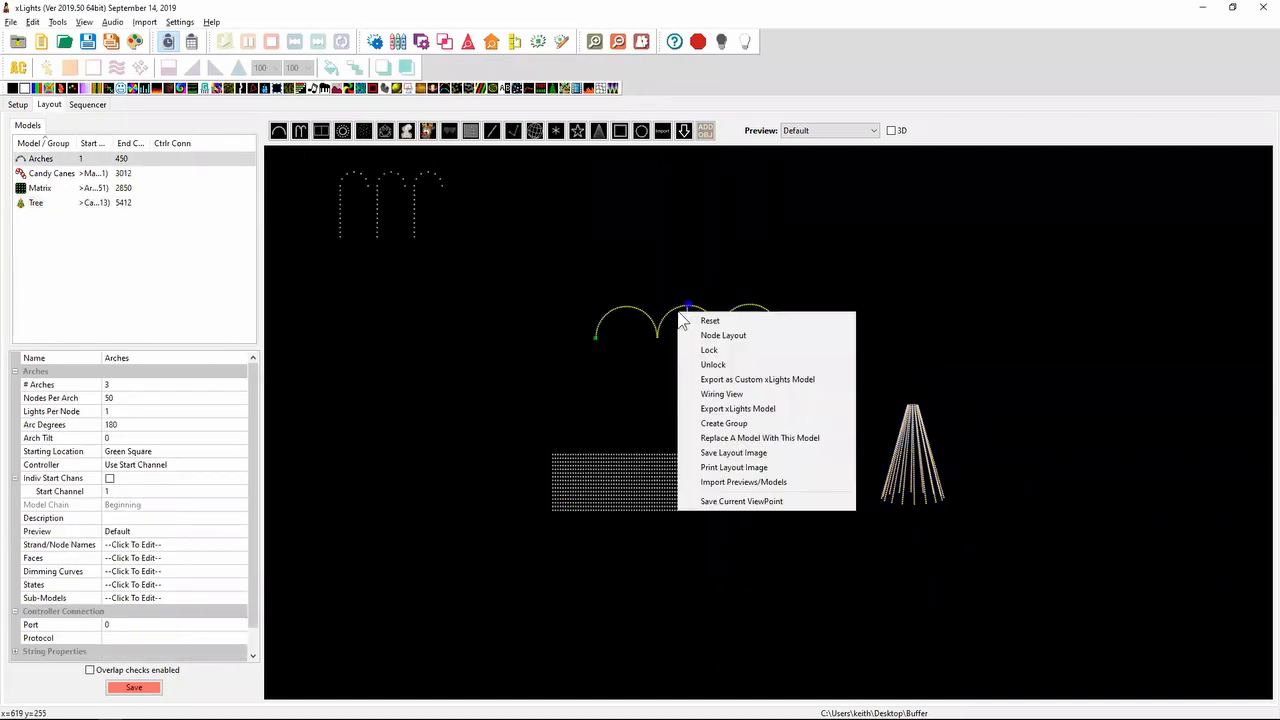
pyautogui.click(730, 336)
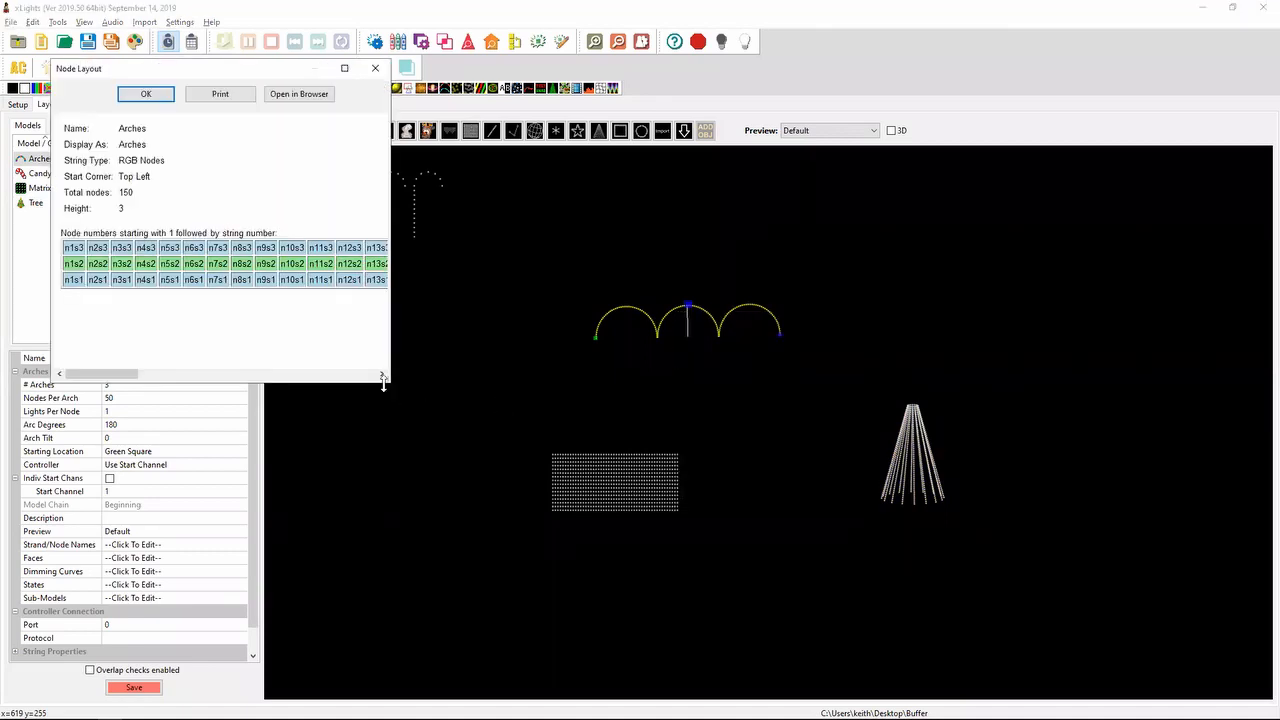
pyautogui.moveTo(383, 379); pyautogui.dragTo(806, 414)
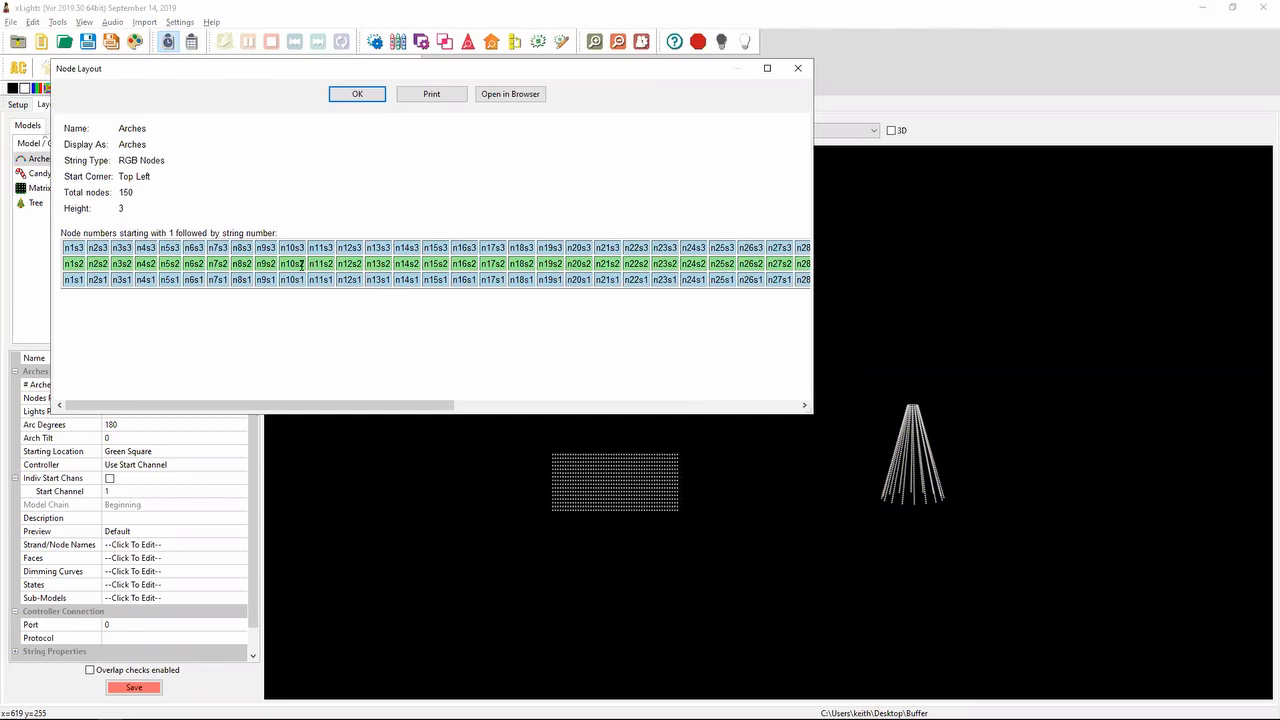
pyautogui.click(798, 68)
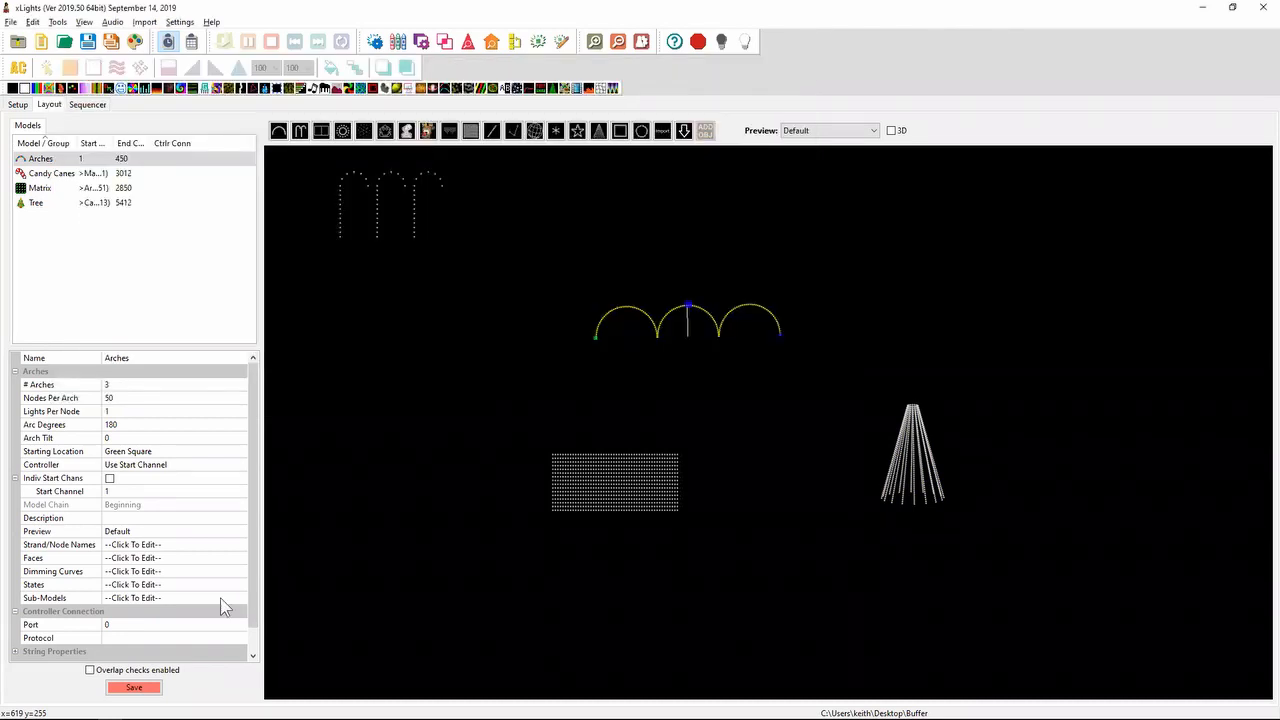
# - Set the Arches model's controller connection port to 1 and check its node layout again
pyautogui.click(196, 623)
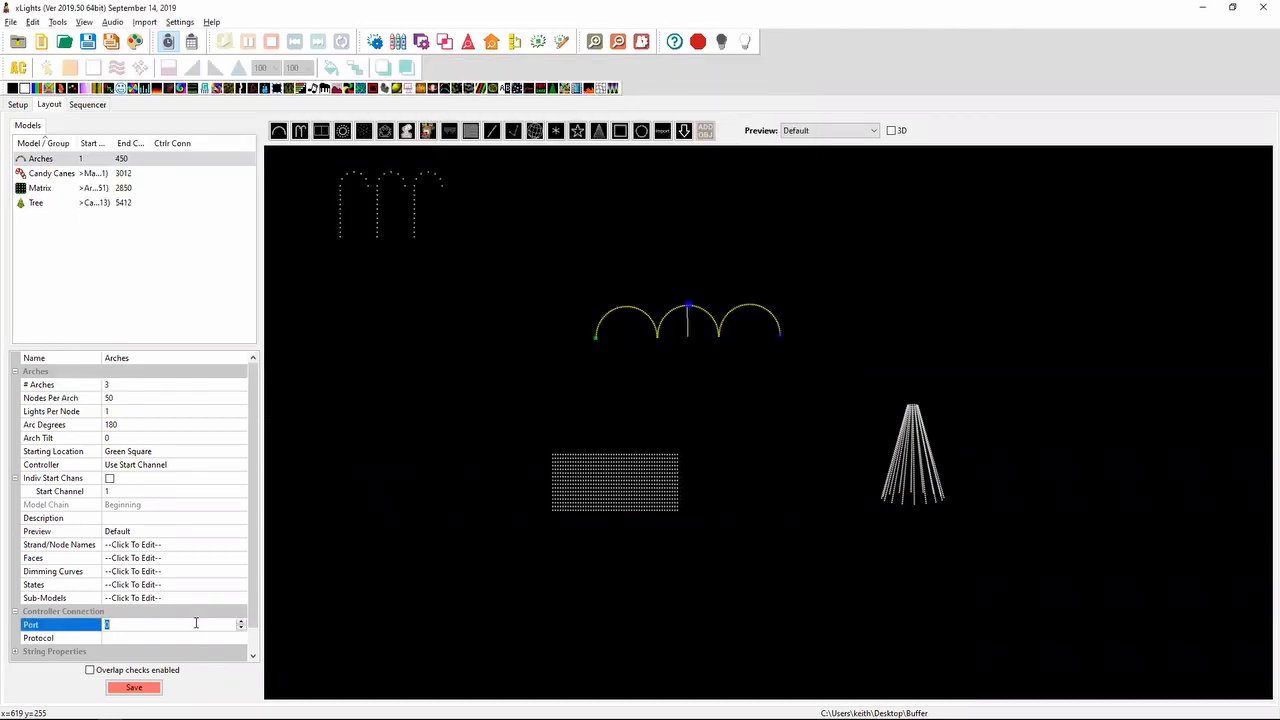
pyautogui.write('1')
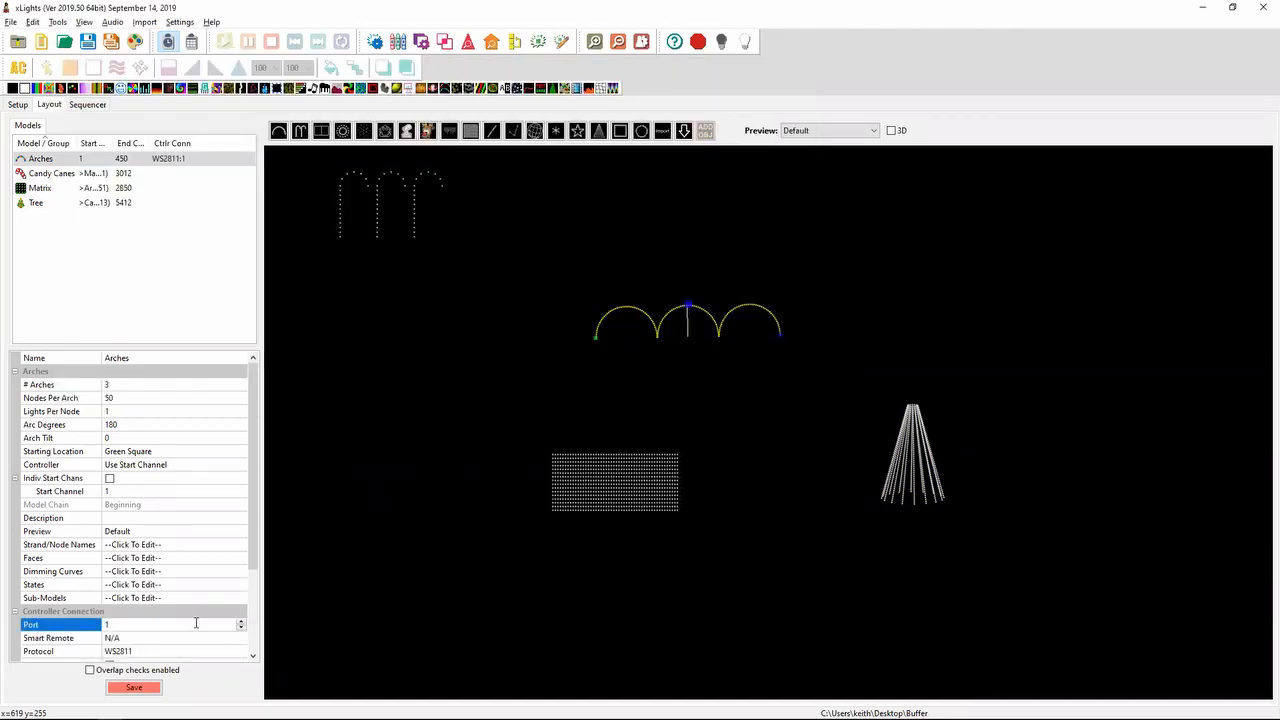
pyautogui.rightClick(675, 325)
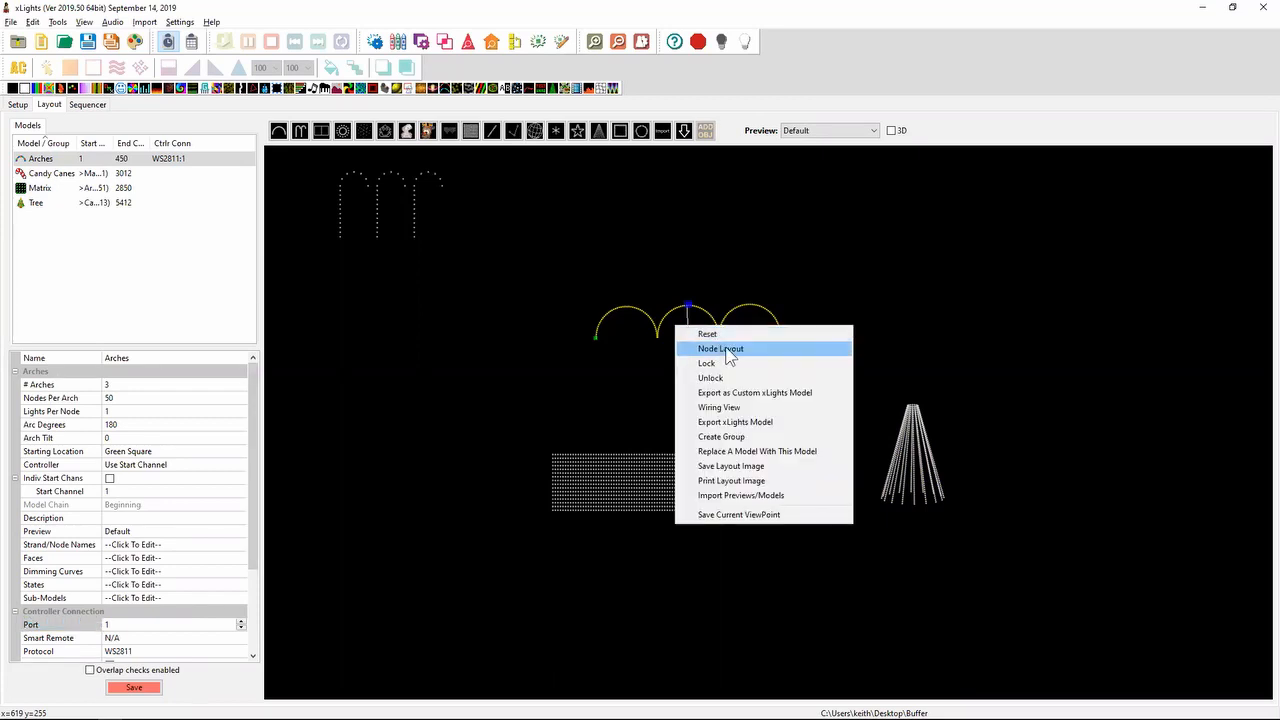
pyautogui.click(722, 349)
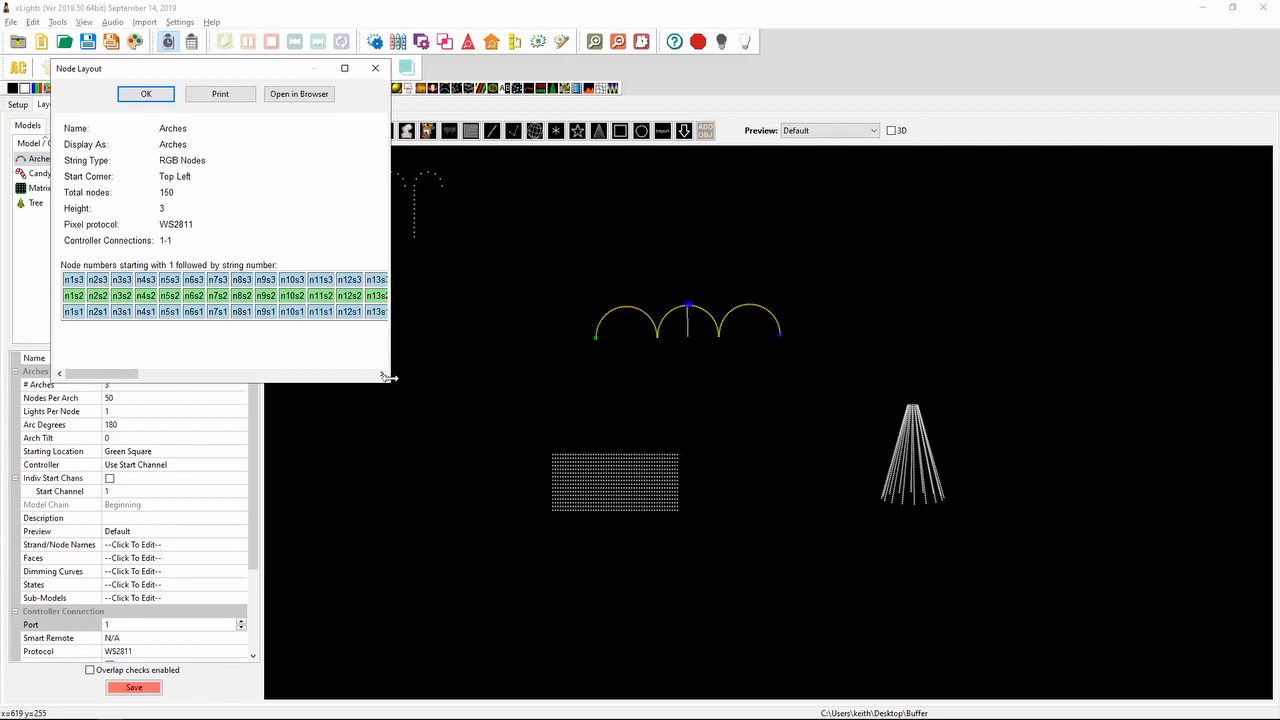
pyautogui.moveTo(388, 377); pyautogui.dragTo(609, 379)
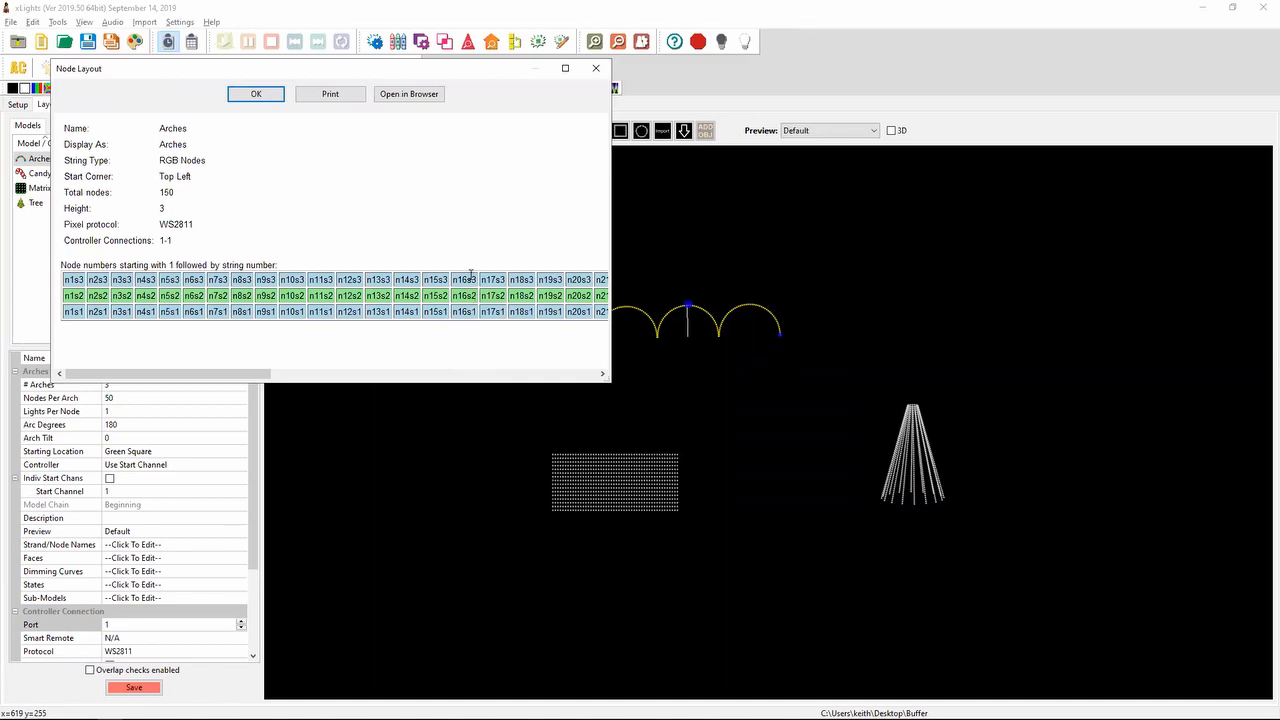
pyautogui.click(594, 68)
# - Set the Candy Canes model's controller connection port to 2
pyautogui.click(387, 212)
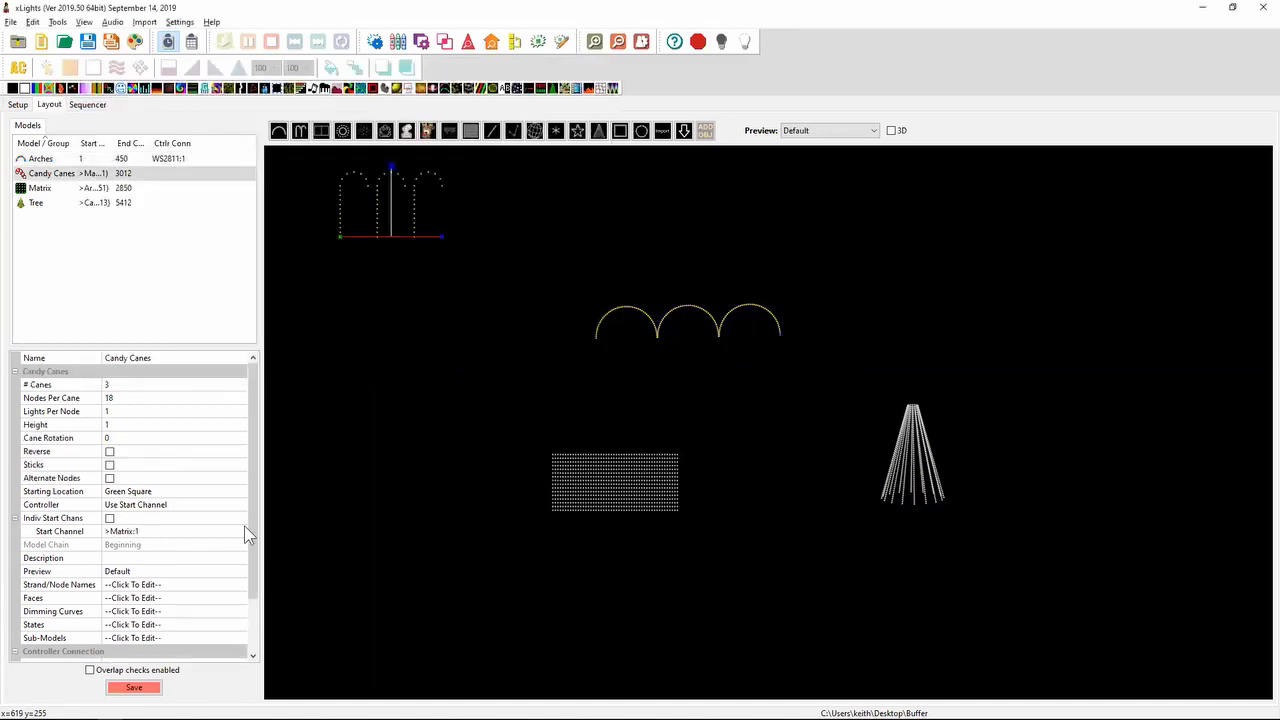
pyautogui.rightClick(254, 606)
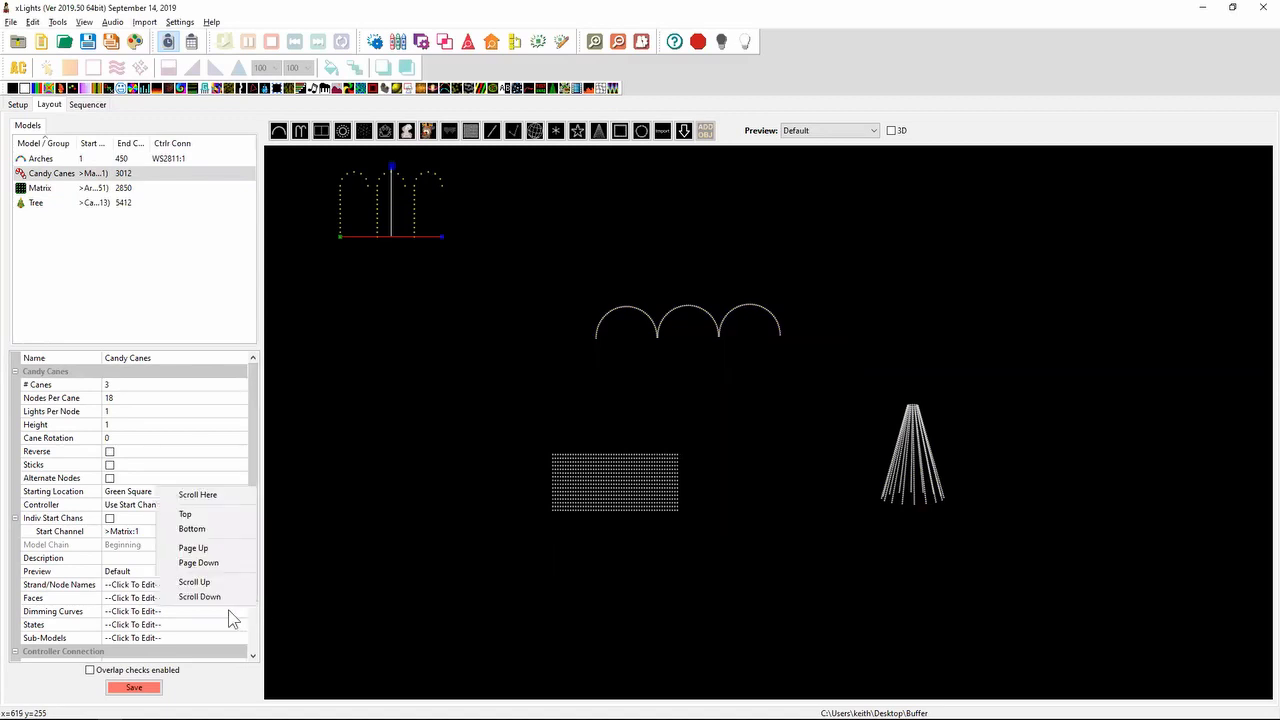
pyautogui.click(255, 633)
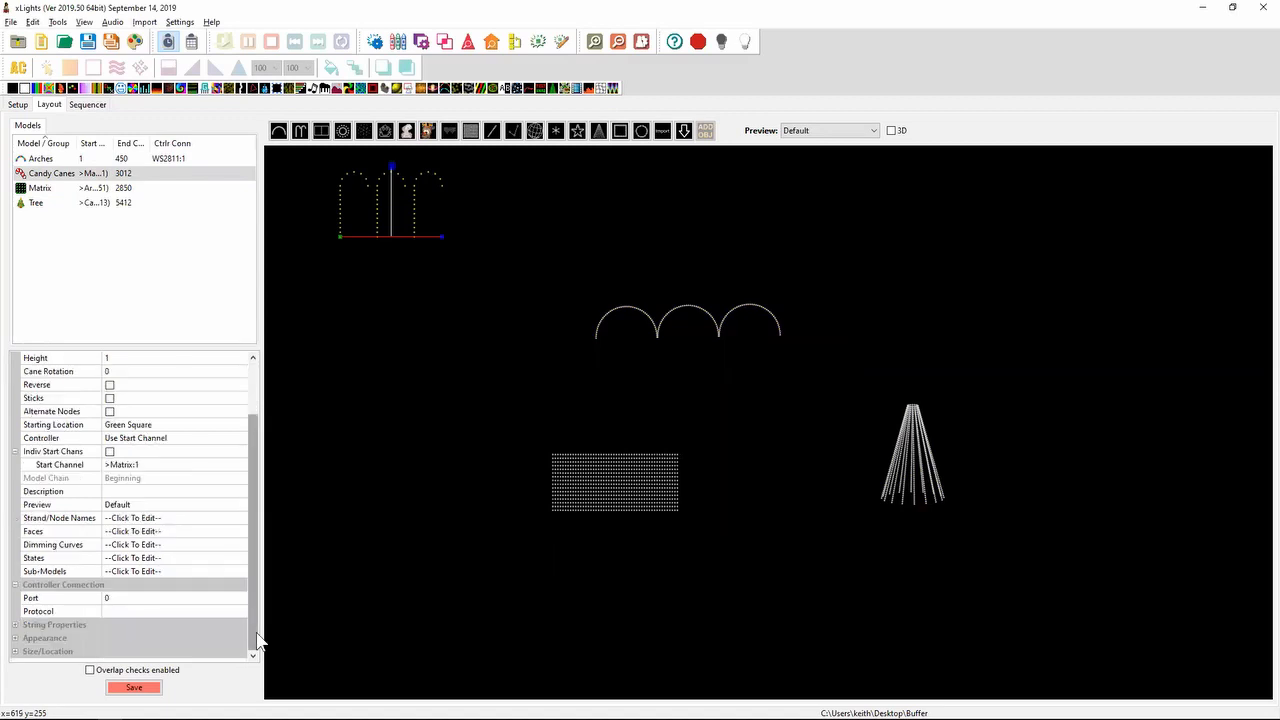
pyautogui.click(184, 598)
pyautogui.press('Return')
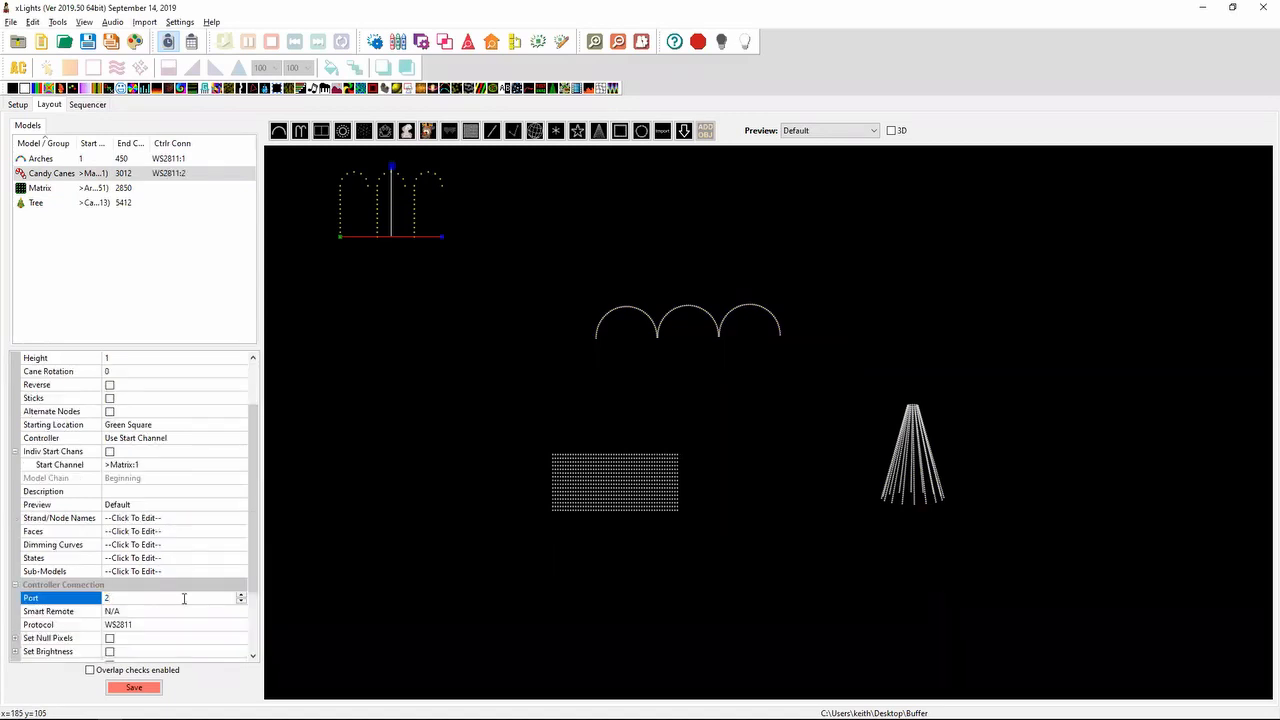
# - Examine the Candy Canes model's node layout in an enlarged window and close it
pyautogui.click(378, 217)
pyautogui.rightClick(378, 217)
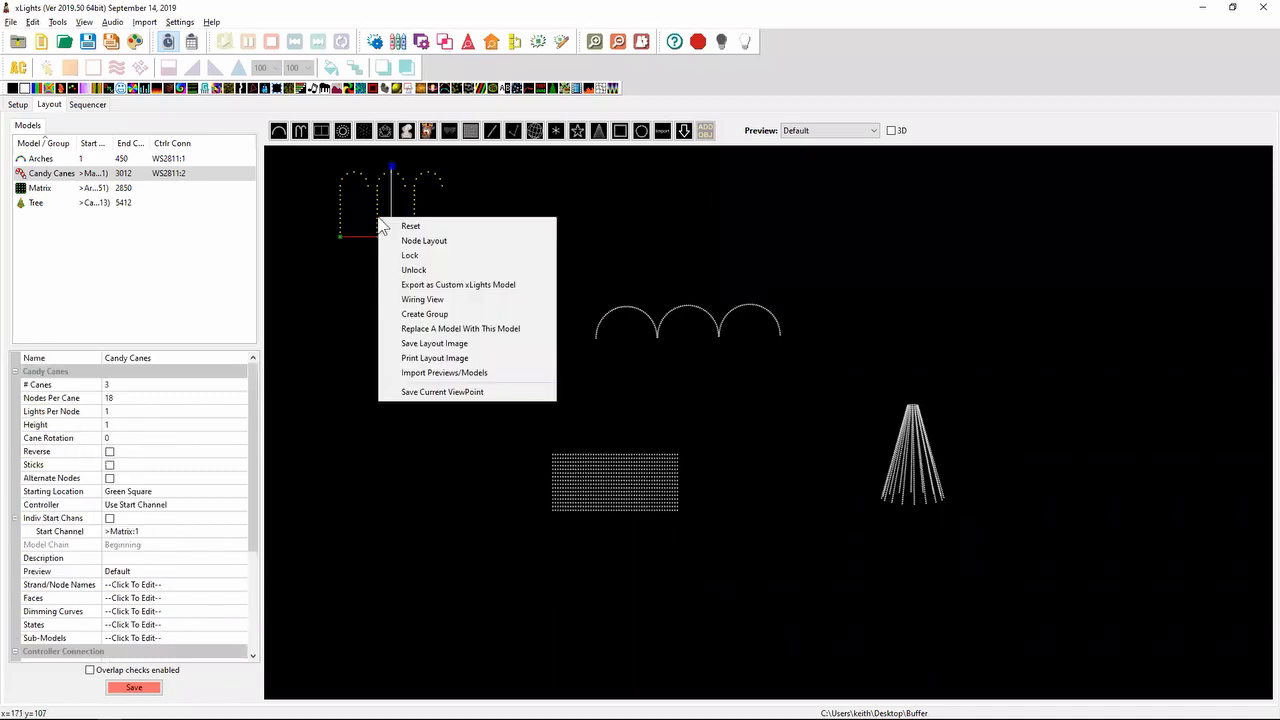
pyautogui.click(410, 242)
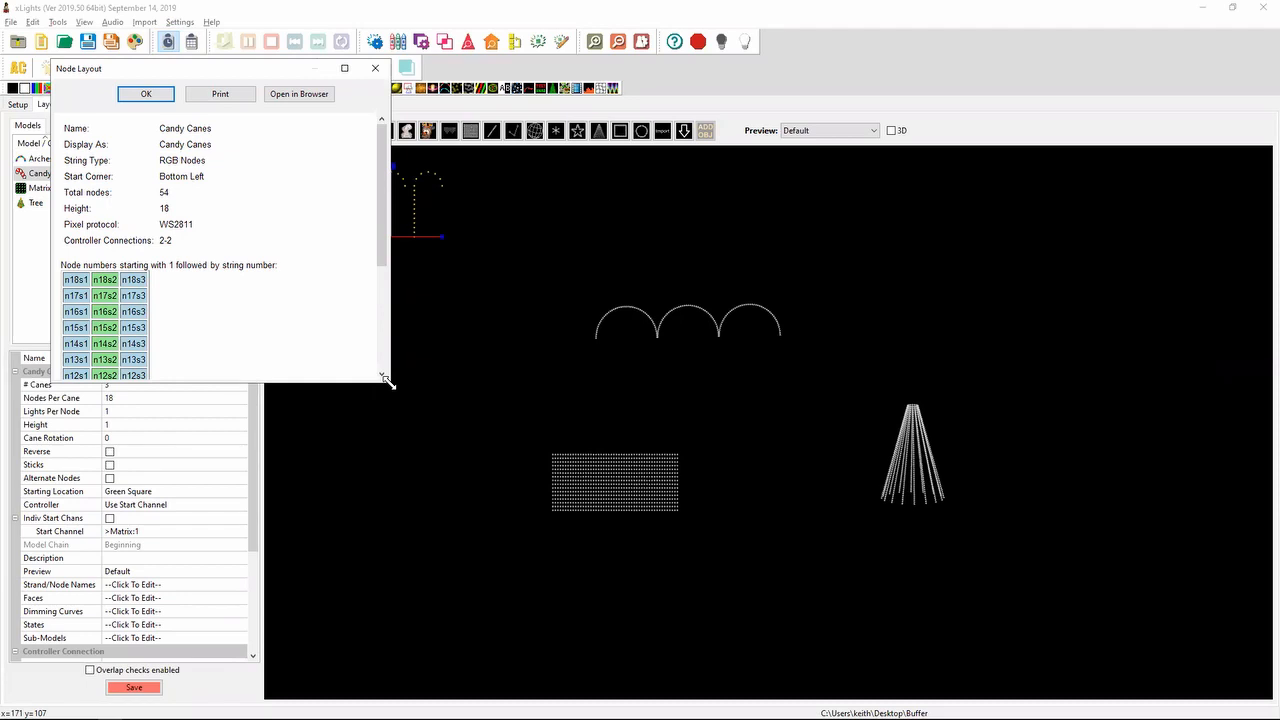
pyautogui.moveTo(387, 381); pyautogui.dragTo(873, 608)
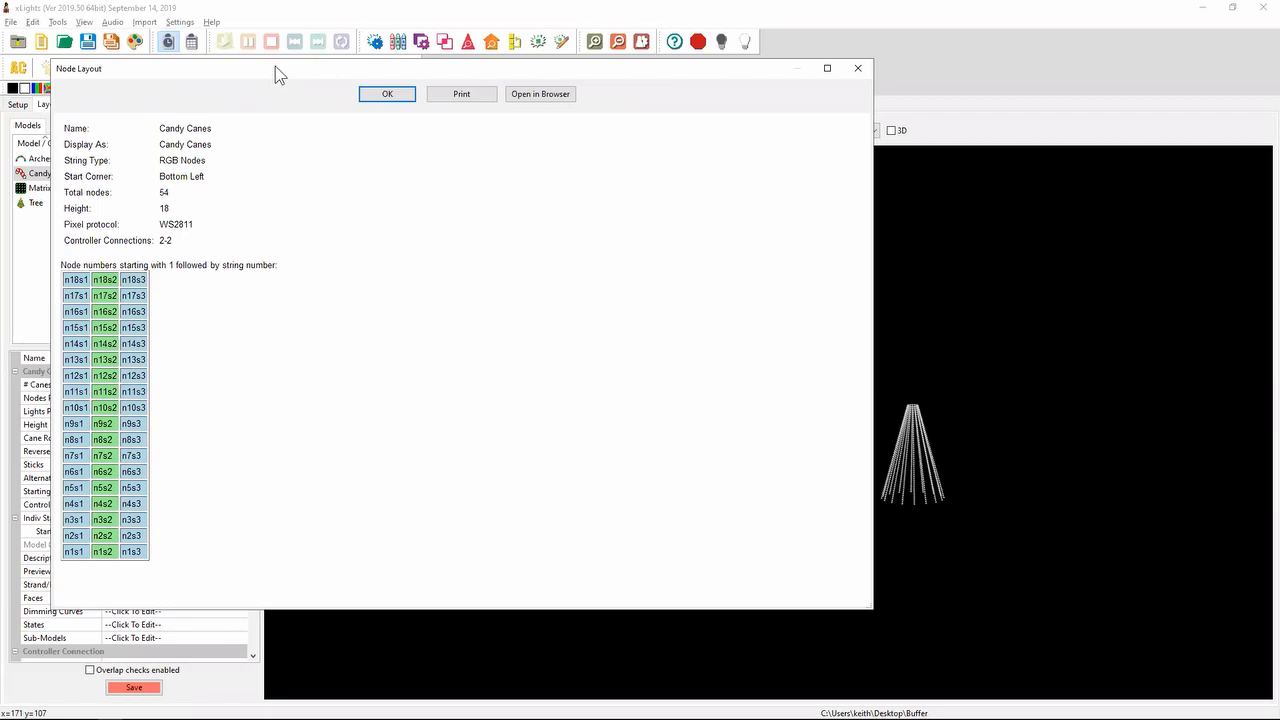
pyautogui.moveTo(279, 75); pyautogui.dragTo(718, 84)
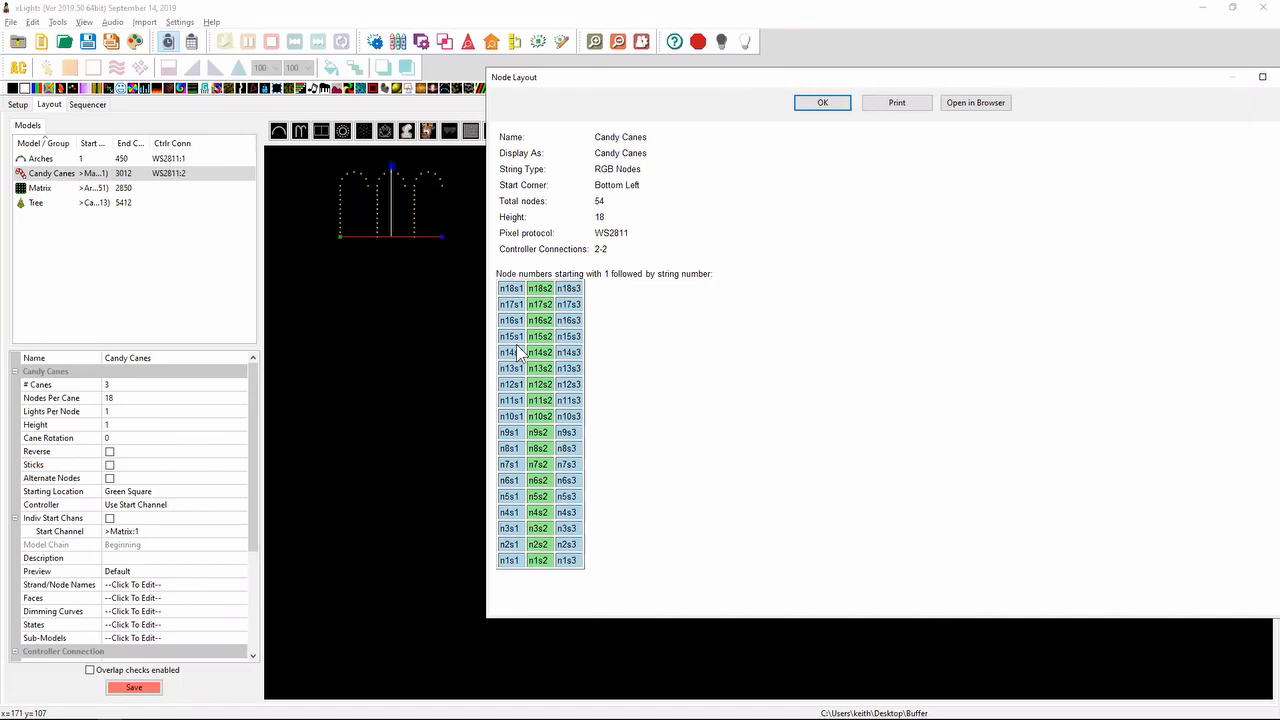
pyautogui.moveTo(1094, 90); pyautogui.dragTo(842, 76)
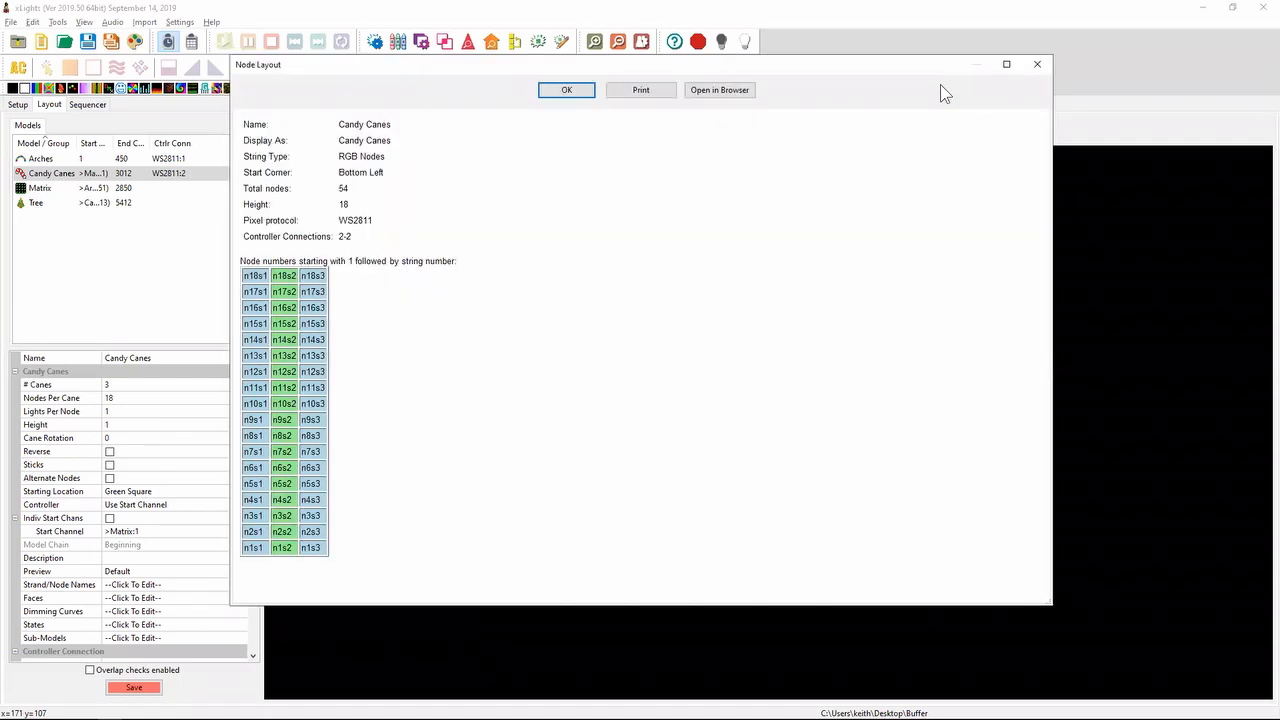
pyautogui.click(1037, 63)
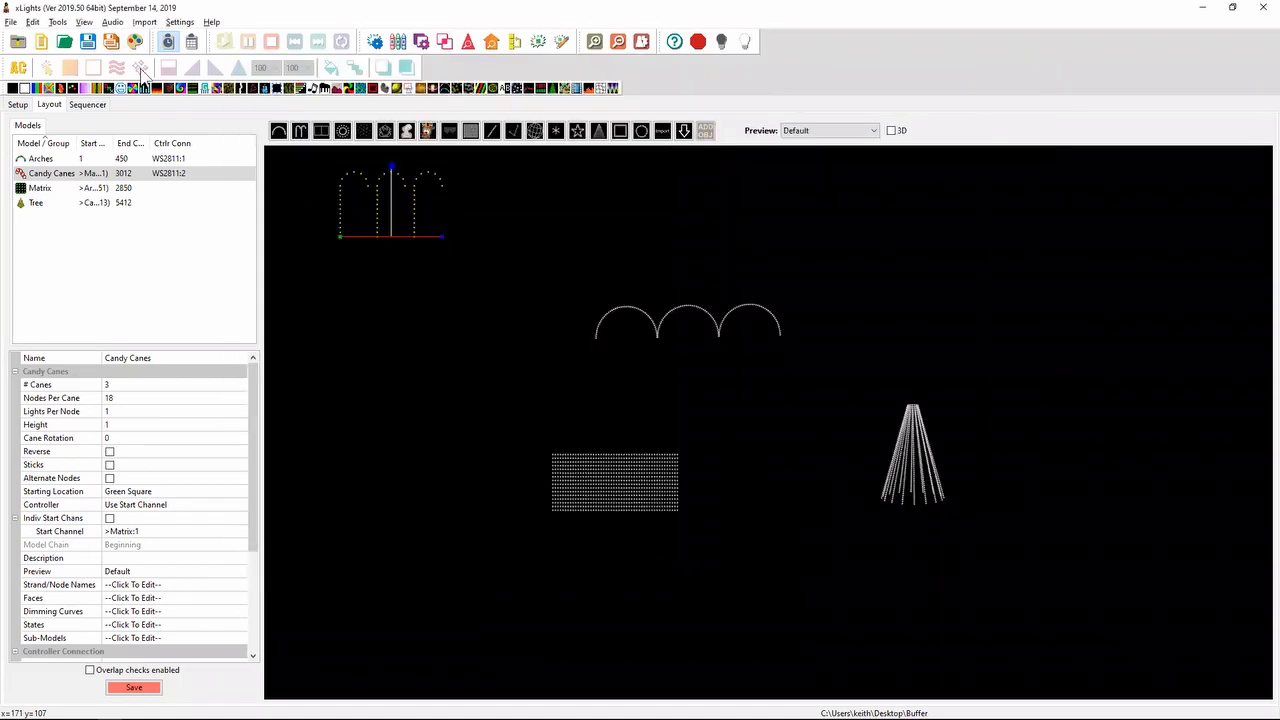
# - Add a Single Strand effect to Candy Canes in the sequence, running from about 4.85 s to just past 8 s
pyautogui.click(88, 104)
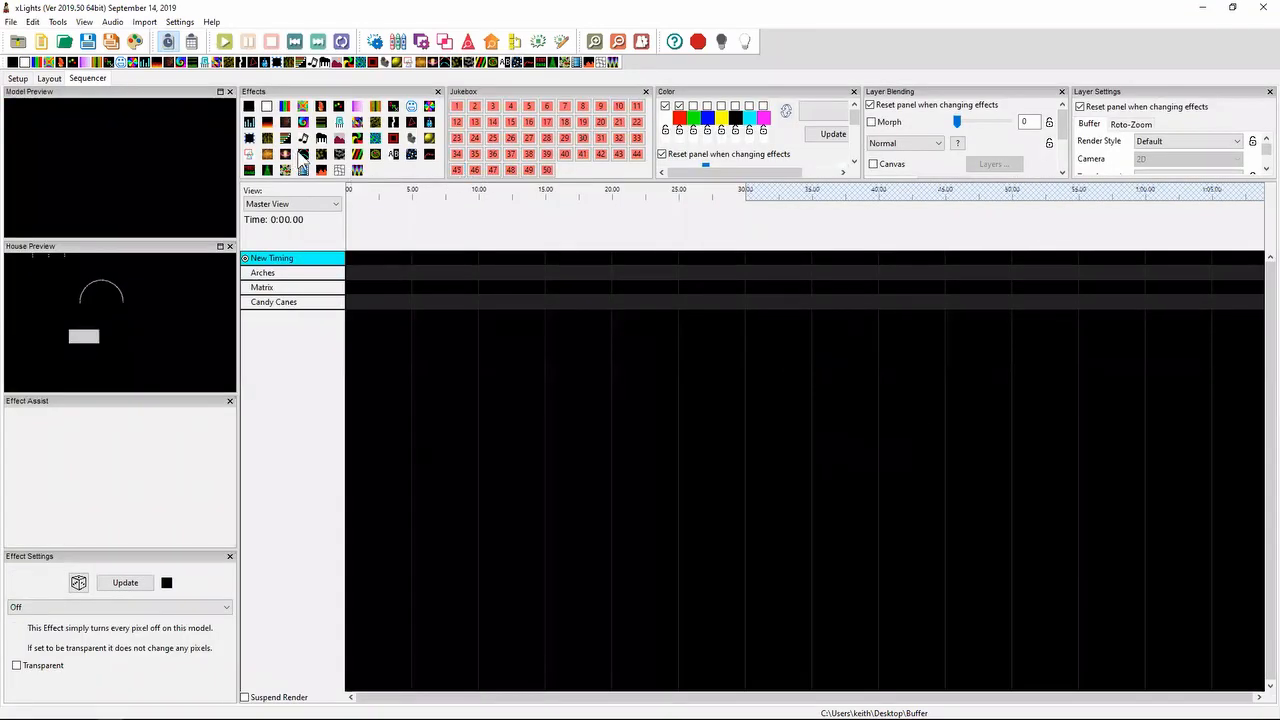
pyautogui.moveTo(300, 160); pyautogui.dragTo(418, 298)
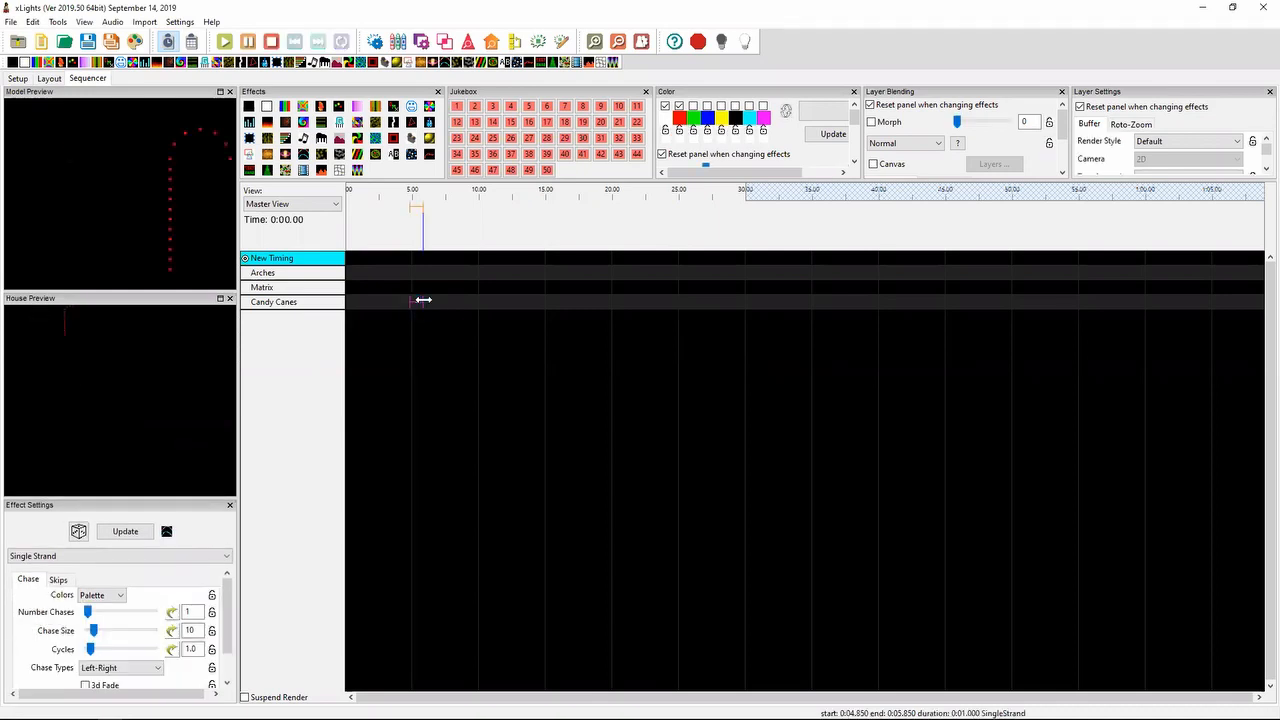
pyautogui.moveTo(423, 302); pyautogui.dragTo(466, 302)
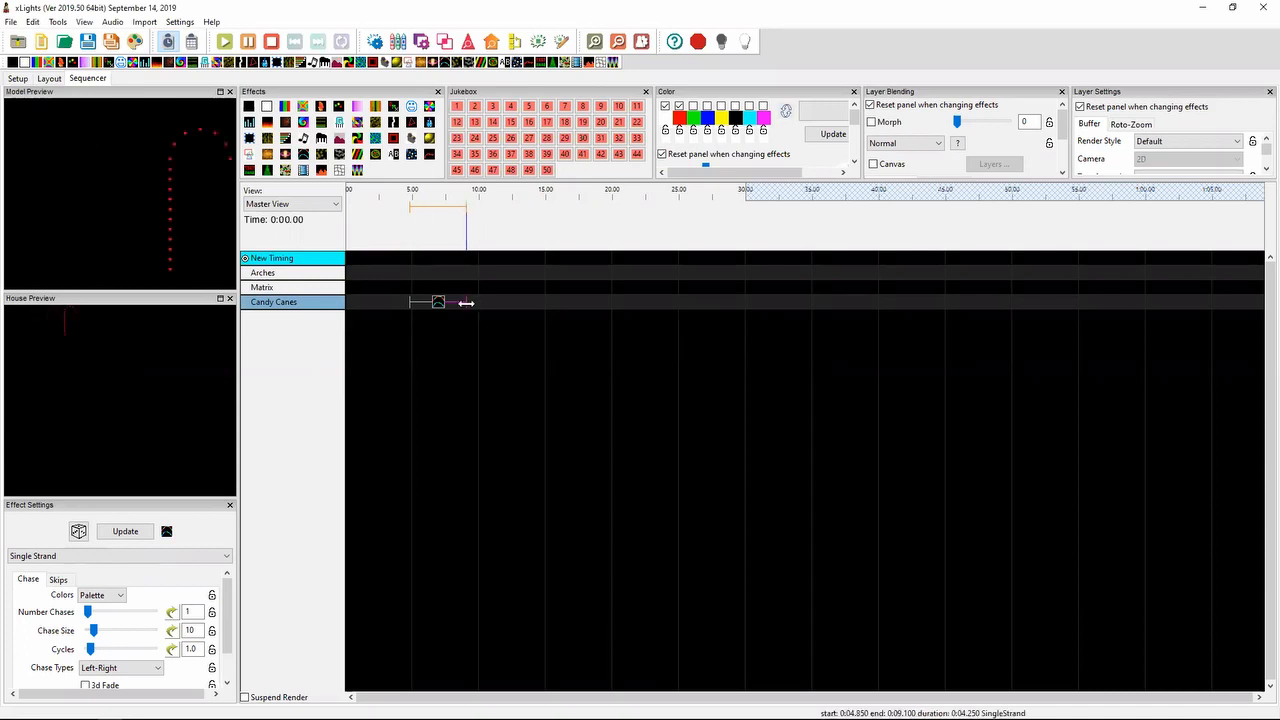
pyautogui.moveTo(466, 302); pyautogui.dragTo(455, 302)
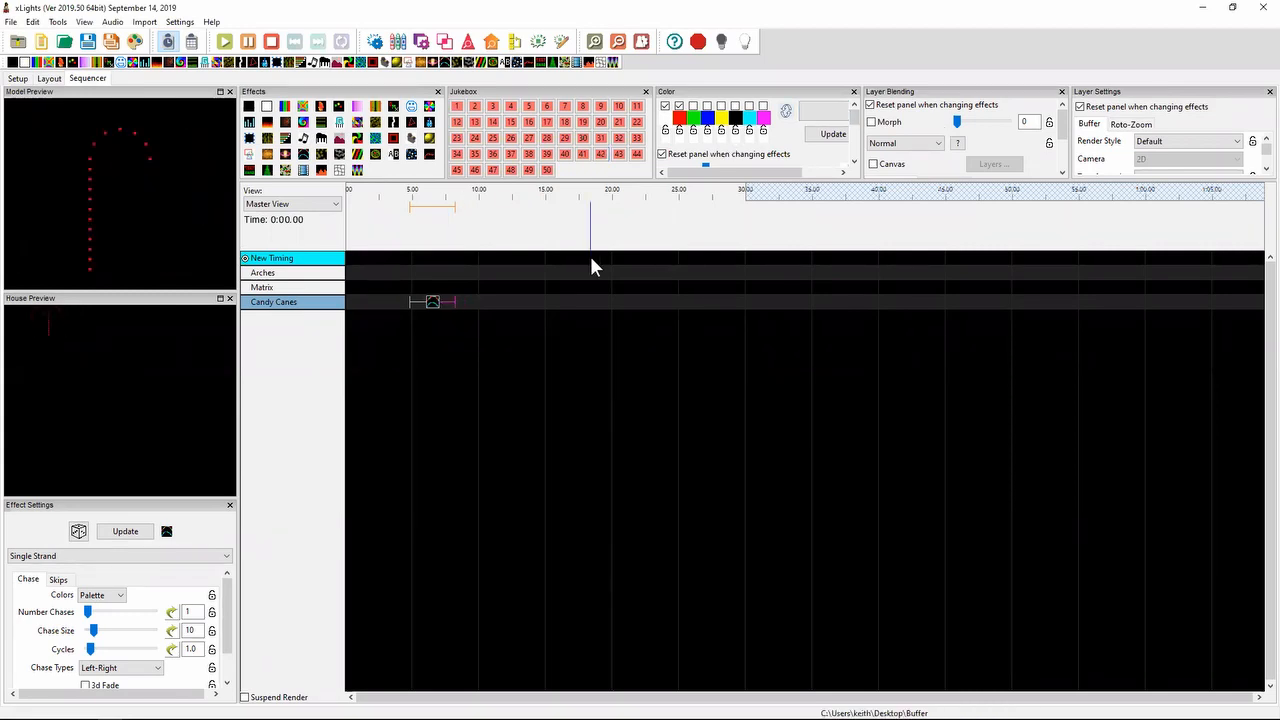
# - Try the Per Preview render style on the Candy Canes effect and return it to Default
pyautogui.click(1168, 146)
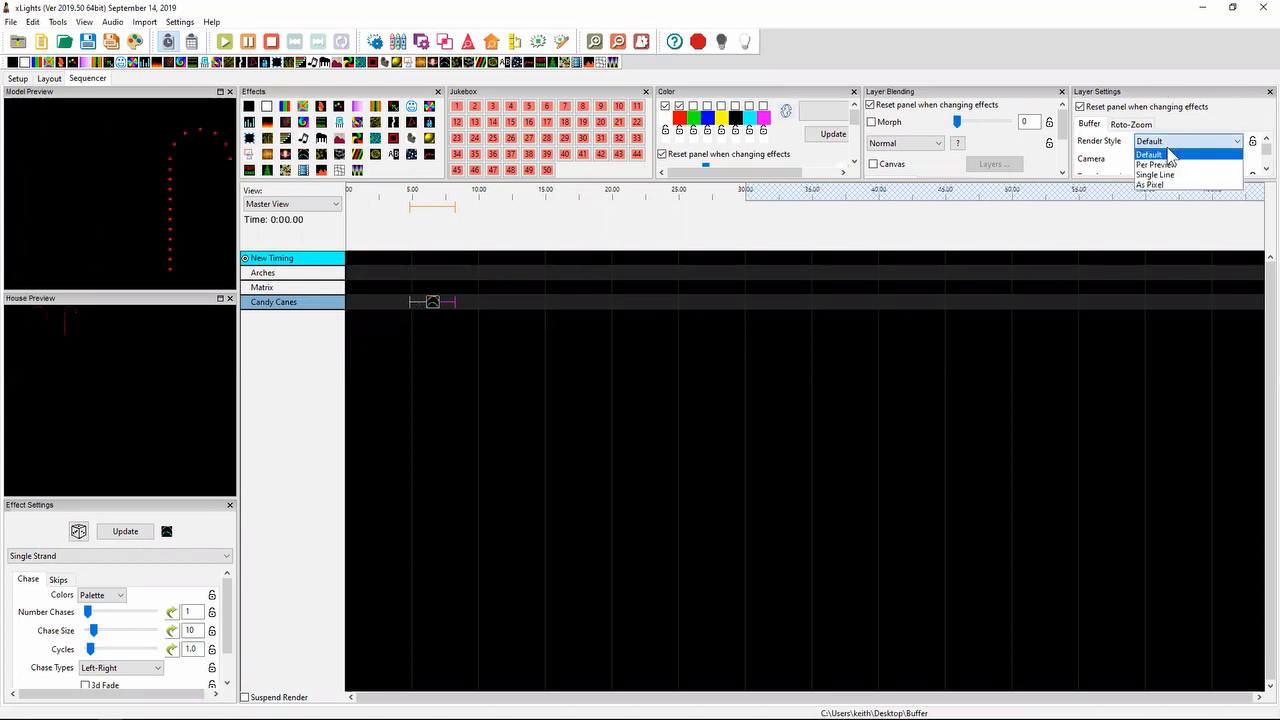
pyautogui.click(1162, 164)
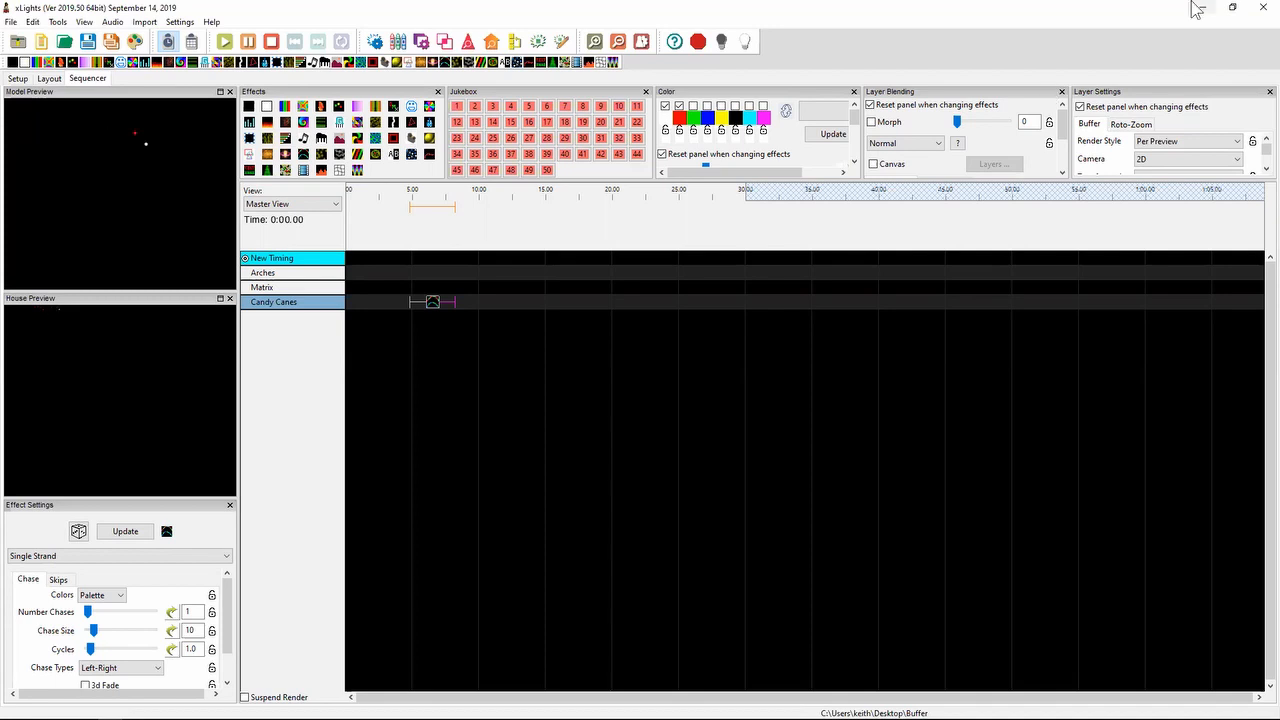
pyautogui.click(1208, 145)
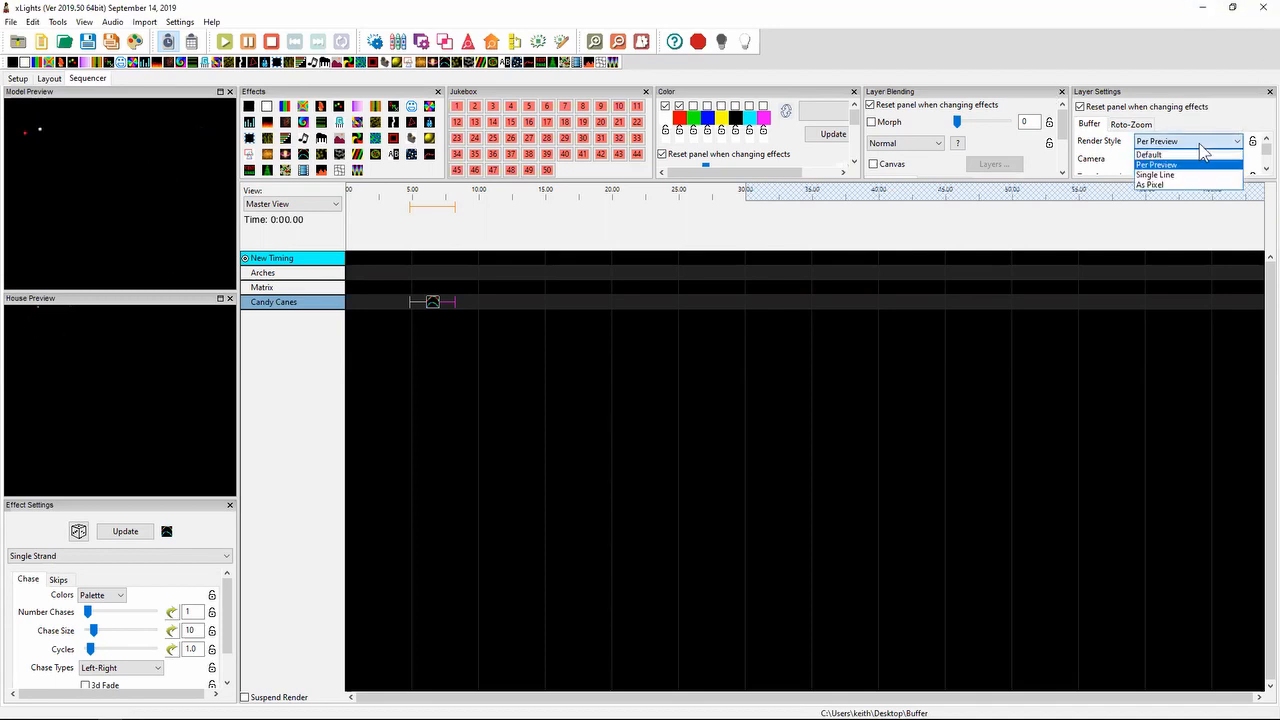
pyautogui.click(1192, 155)
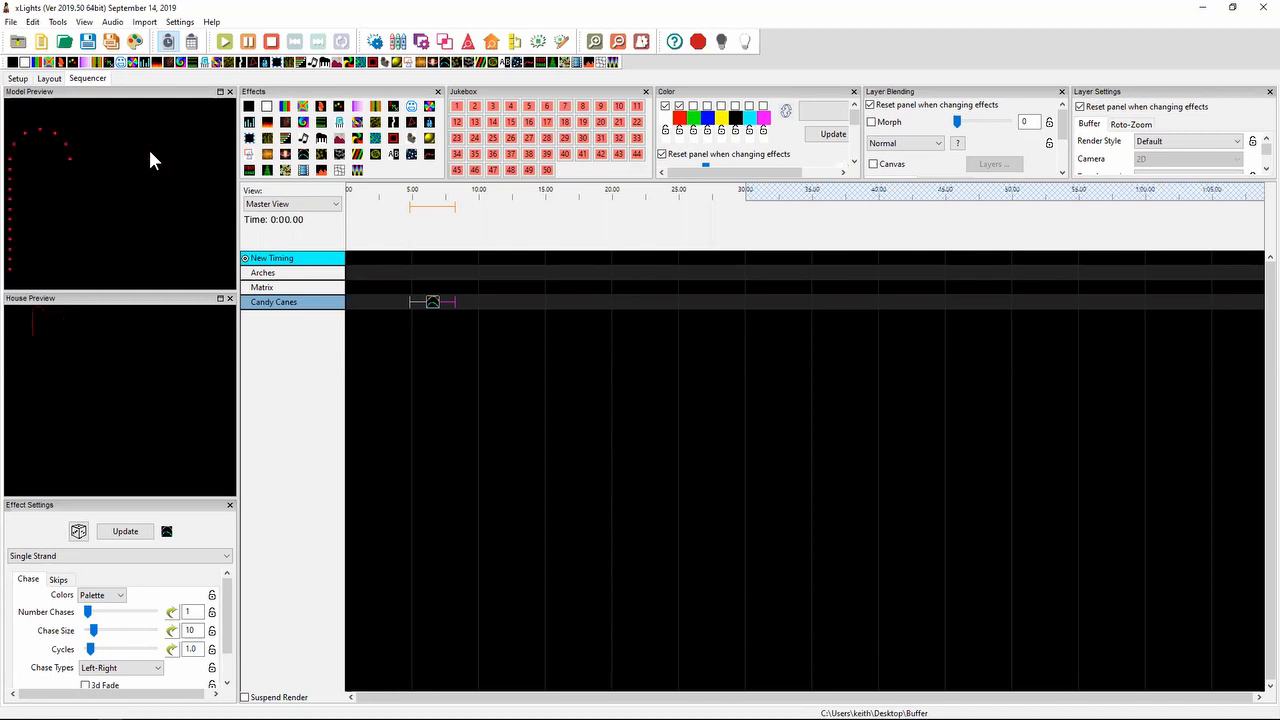
# - Draw a new Star model on the layout, below the candy canes and beside the arch
pyautogui.click(48, 79)
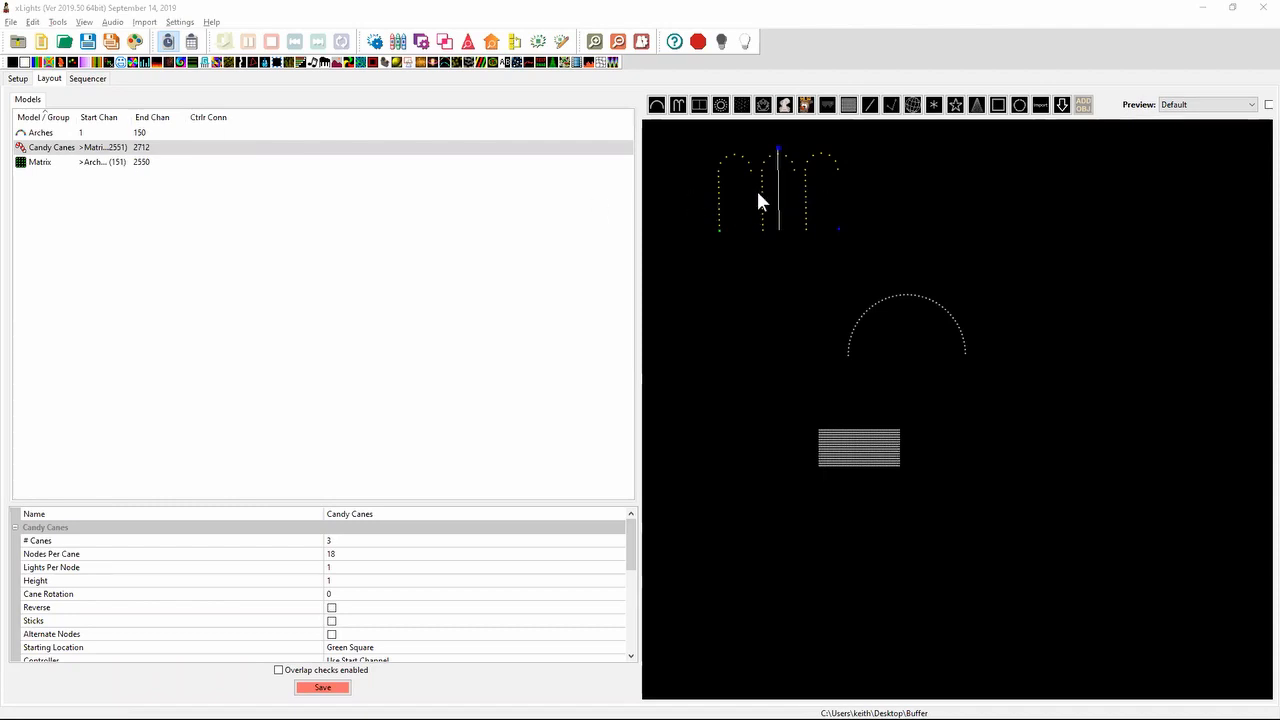
pyautogui.click(760, 371)
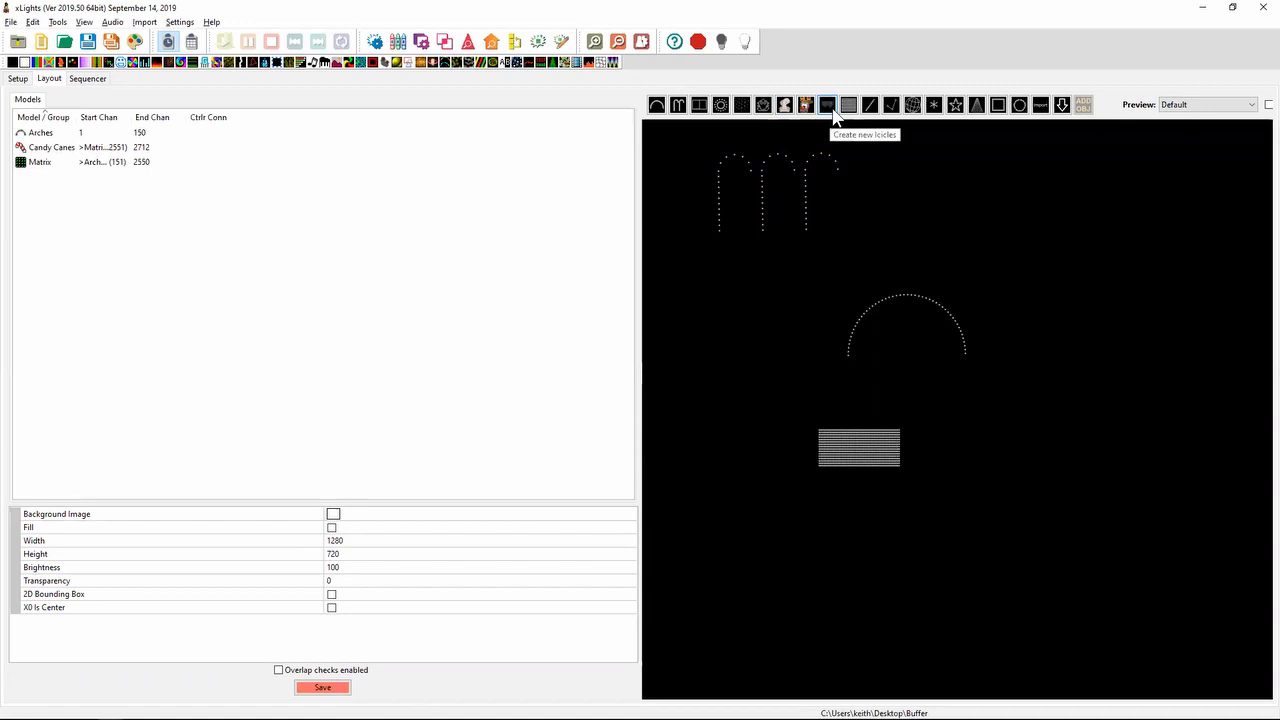
pyautogui.click(955, 105)
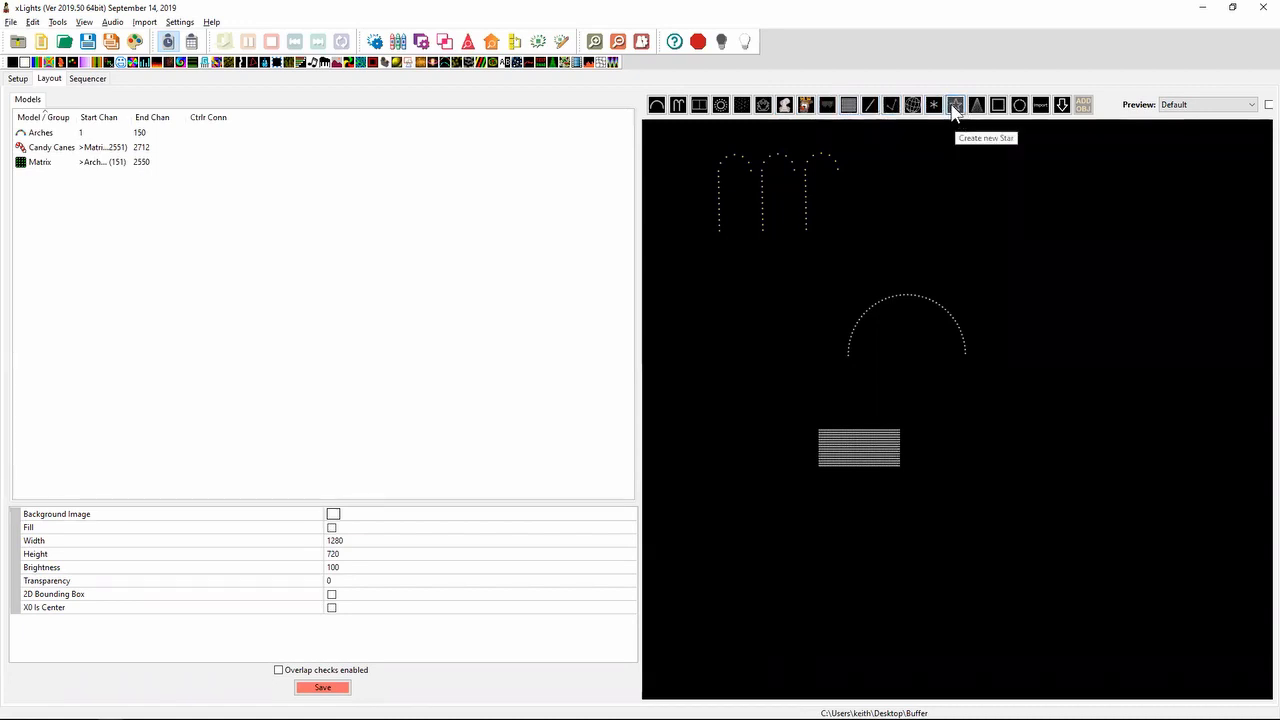
pyautogui.moveTo(724, 302); pyautogui.dragTo(792, 365)
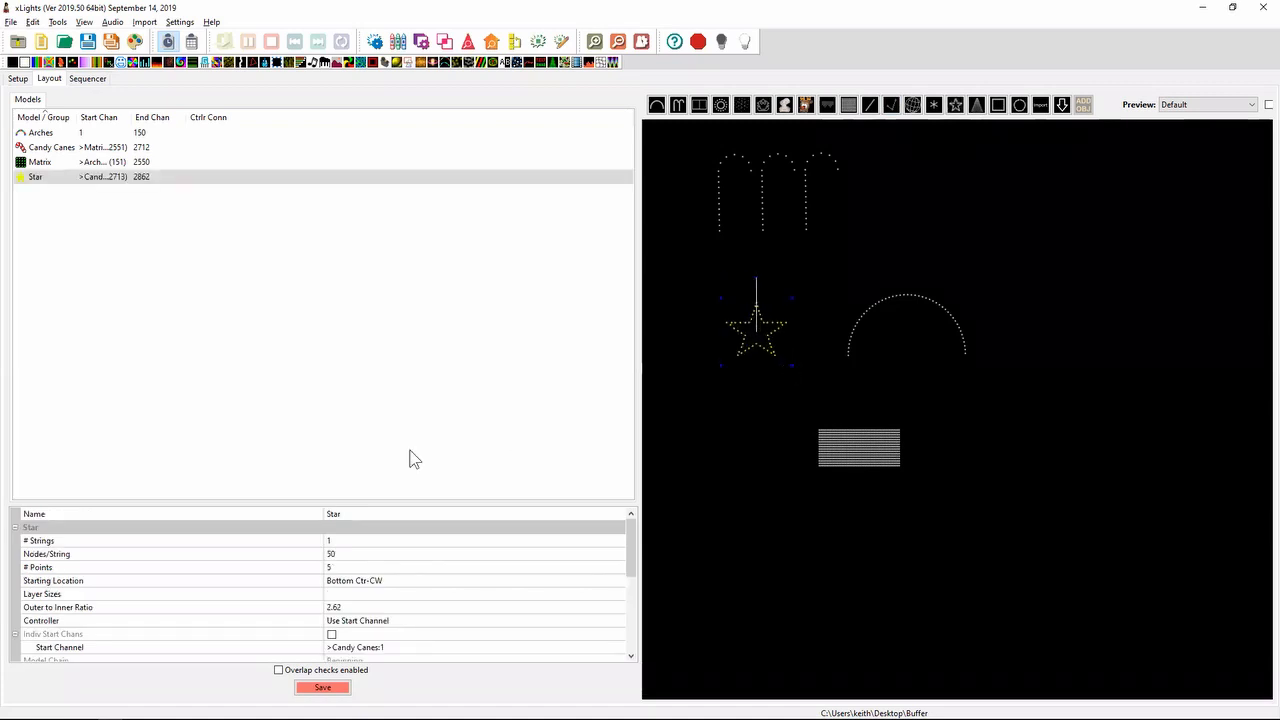
# - Set the Star model to 90 nodes per string with layer sizes 40,30,20
pyautogui.click(340, 557)
pyautogui.write('90')
pyautogui.press('Tab')
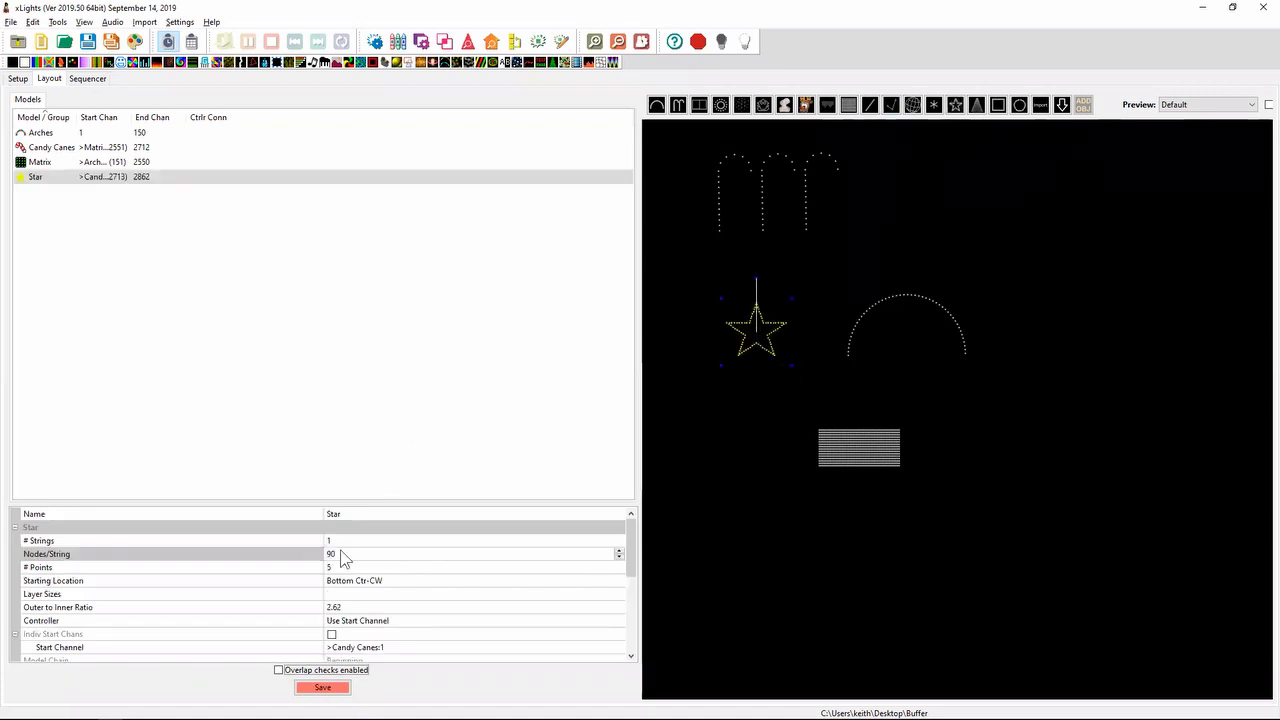
pyautogui.click(352, 596)
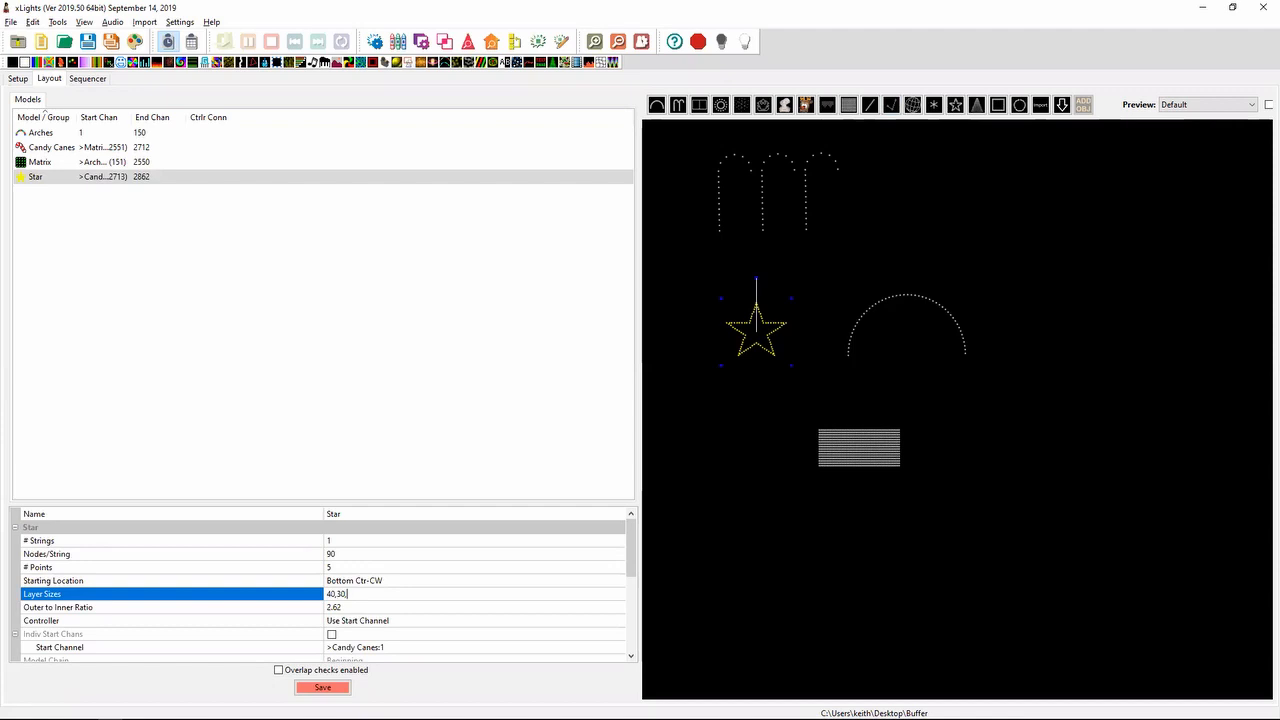
pyautogui.write('40,30,20')
pyautogui.press('Return')
# - Examine the Star model's node layout in an enlarged window, including its lower rows, and close it
pyautogui.rightClick(756, 343)
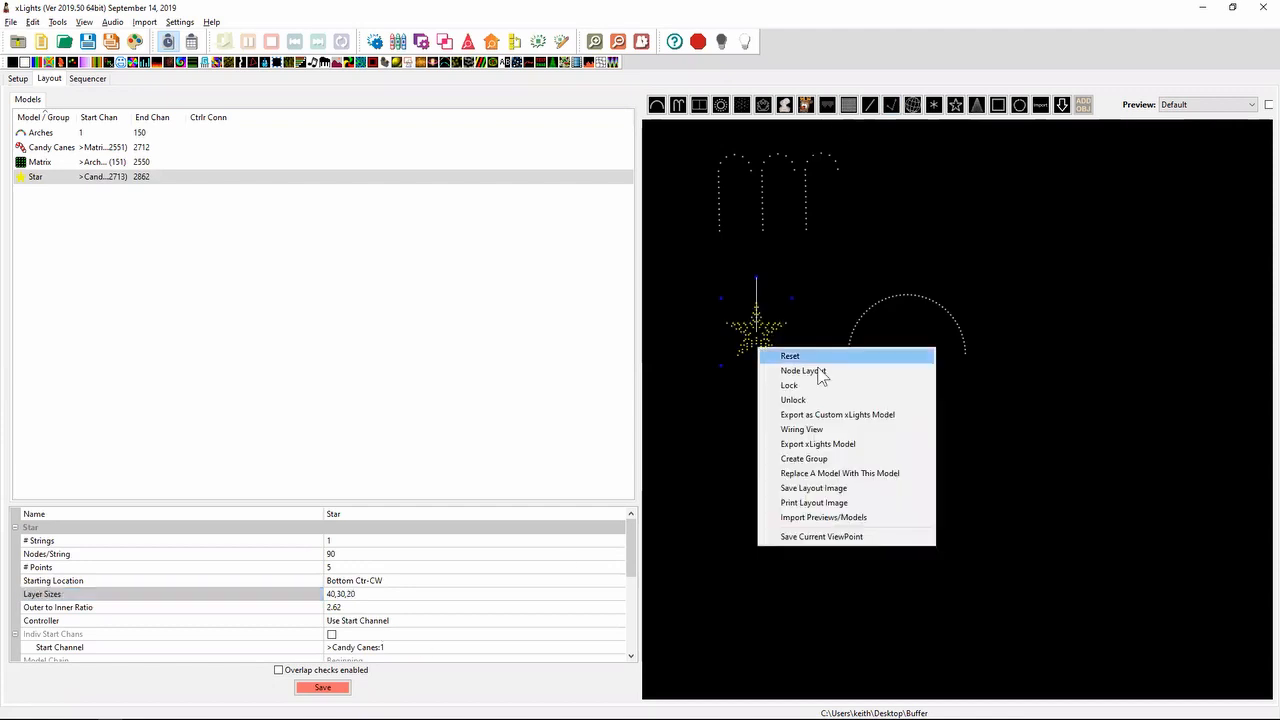
pyautogui.click(849, 370)
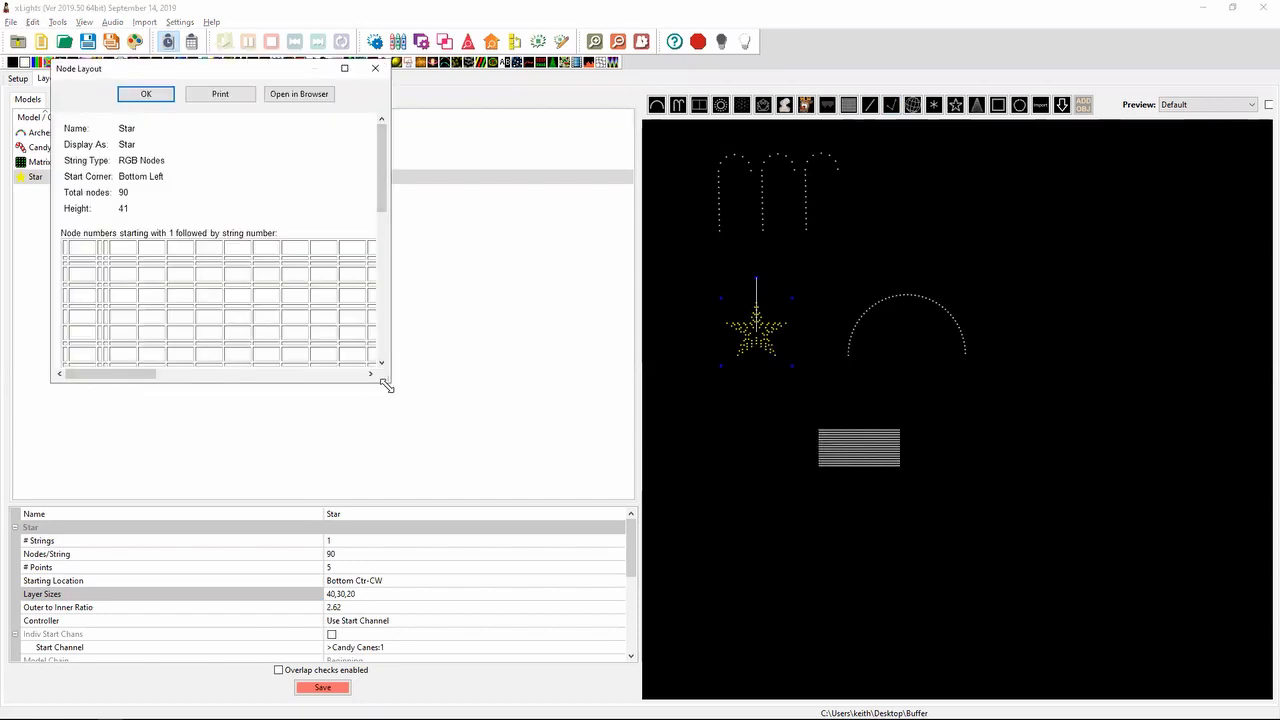
pyautogui.moveTo(386, 385); pyautogui.dragTo(1181, 675)
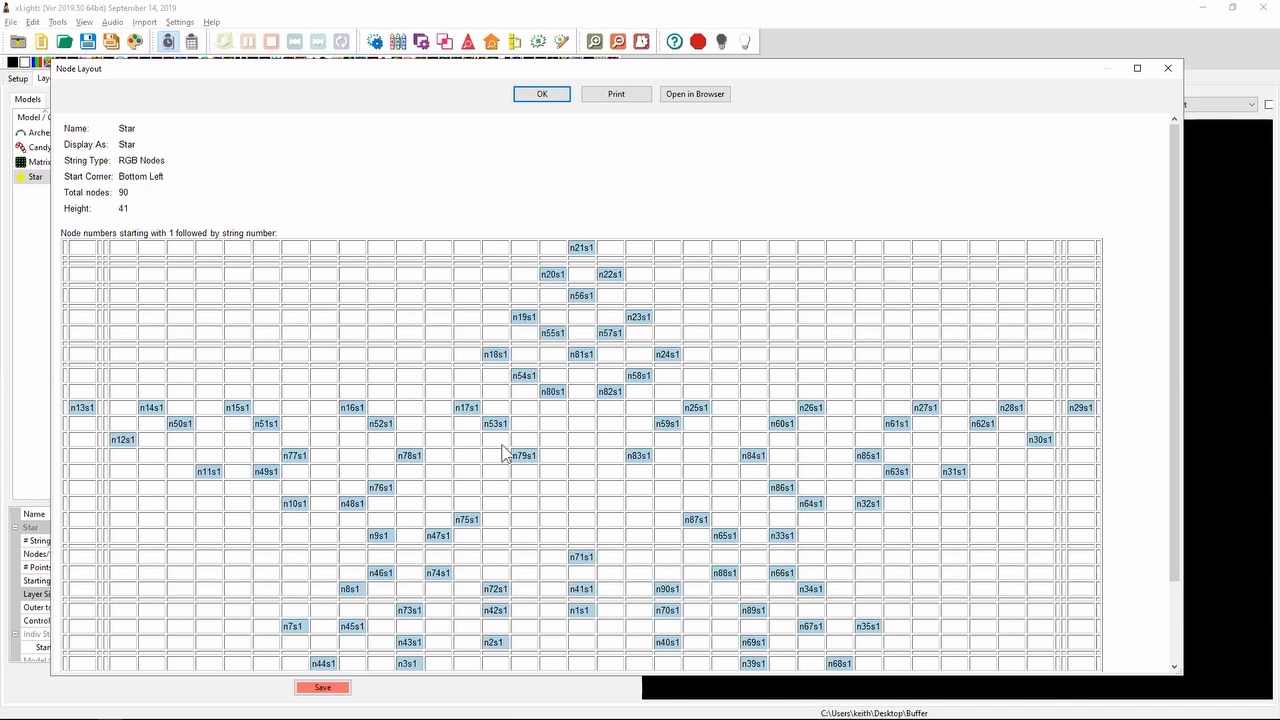
pyautogui.scroll(-3, 388, 345)
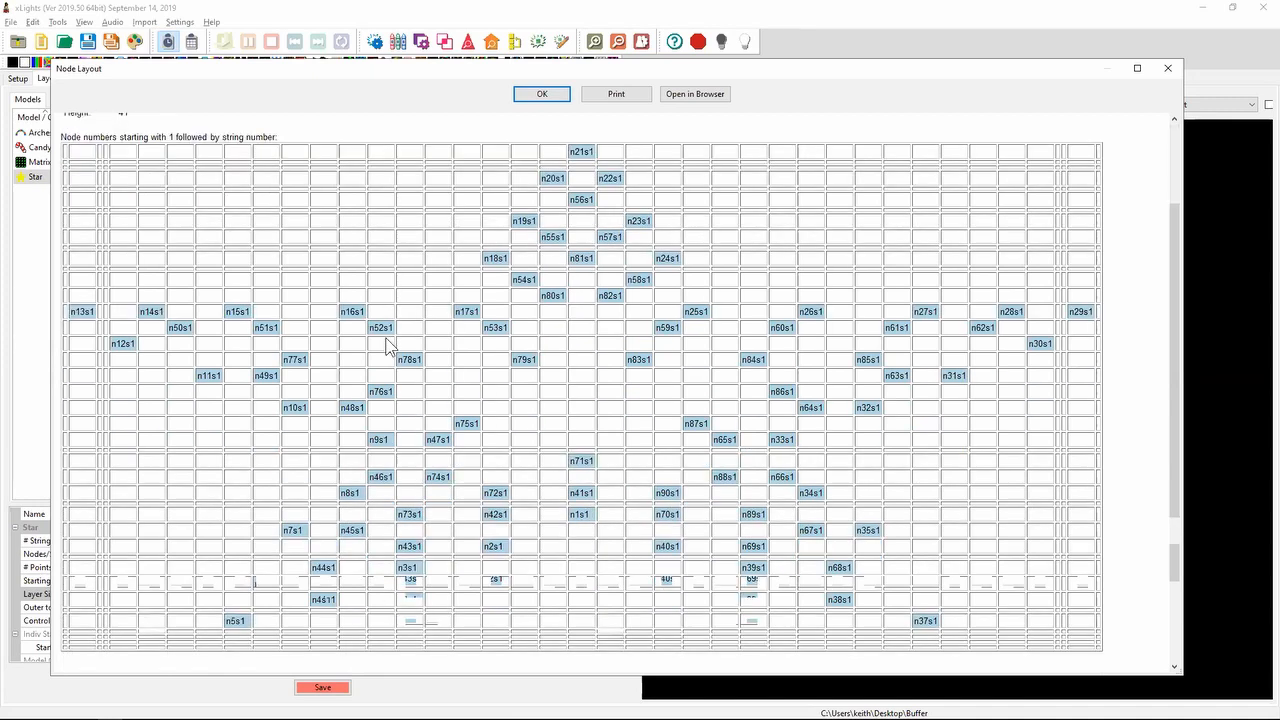
pyautogui.scroll(3, 388, 345)
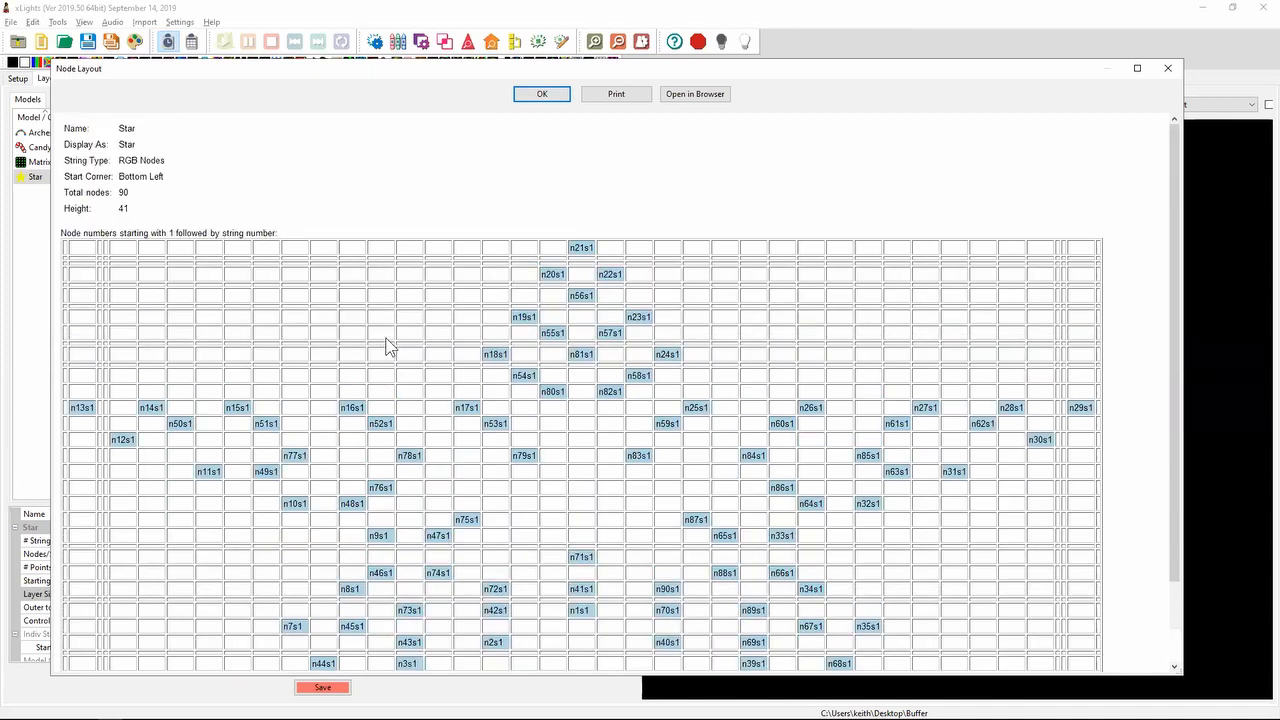
pyautogui.moveTo(388, 345); pyautogui.dragTo(43, 271)
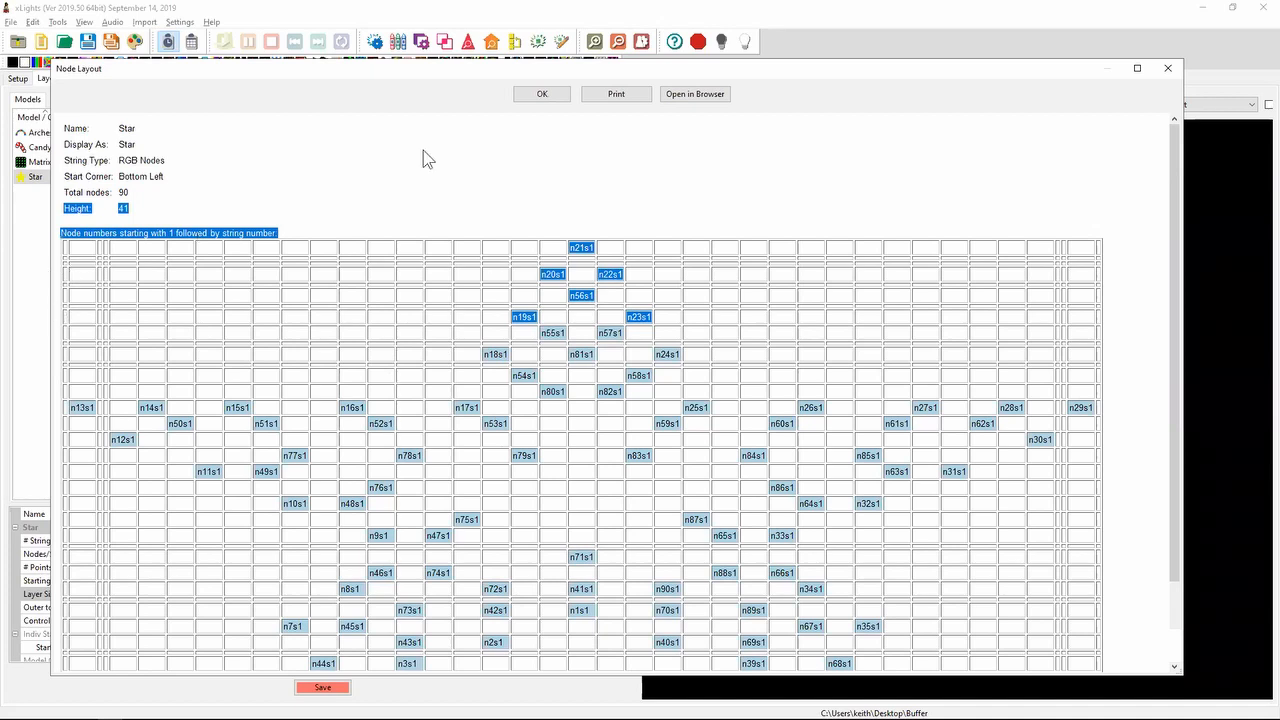
pyautogui.click(403, 182)
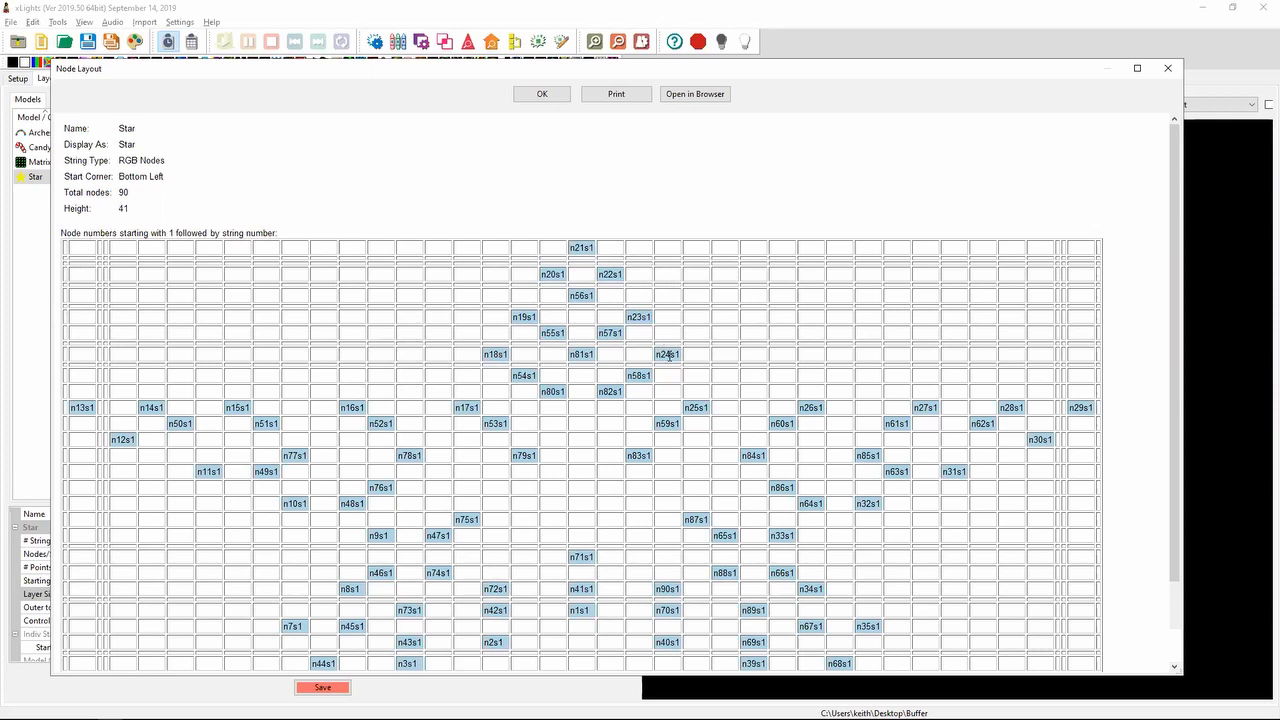
pyautogui.click(1169, 68)
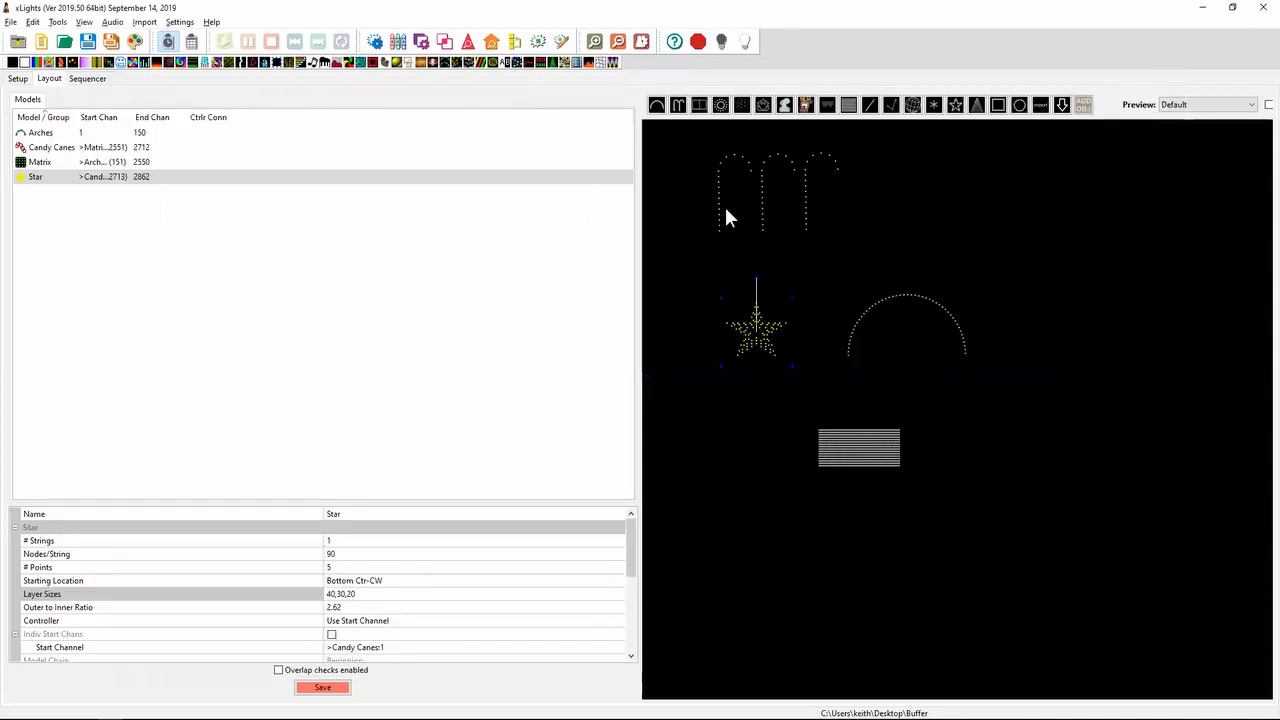
# - Replace the open sequence with a new one, keeping the default sequence settings
pyautogui.click(44, 45)
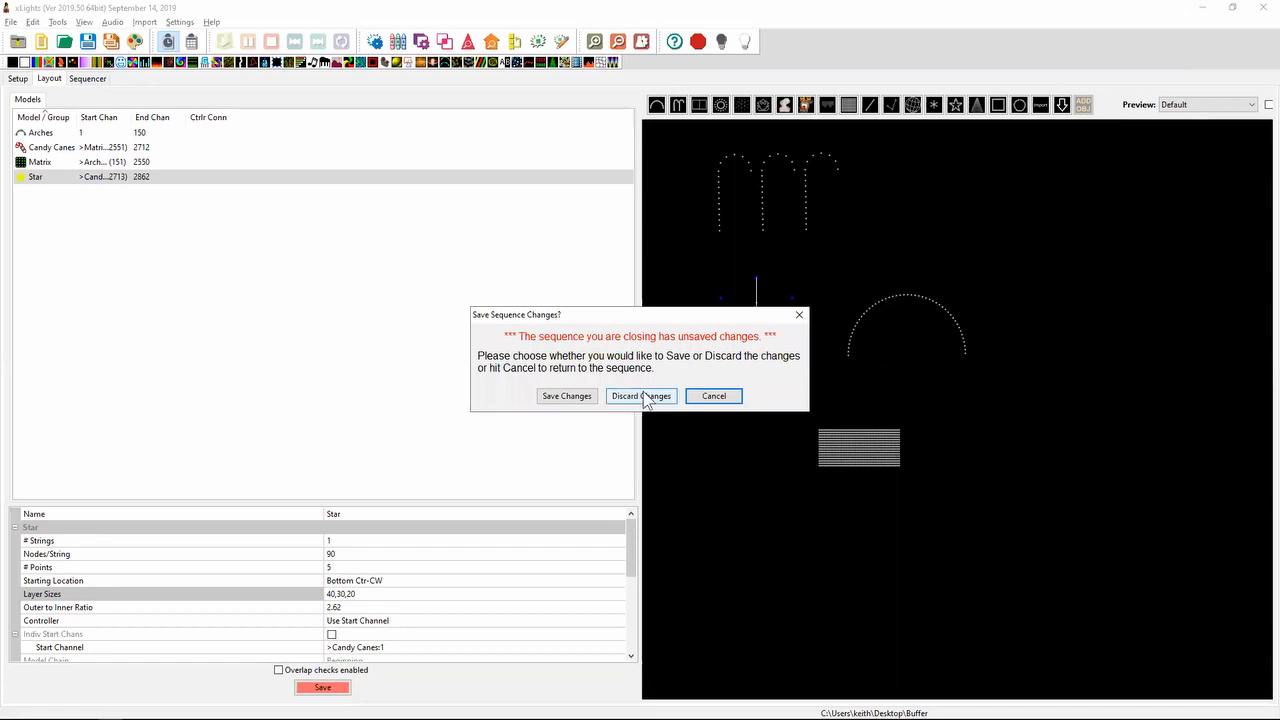
pyautogui.click(576, 395)
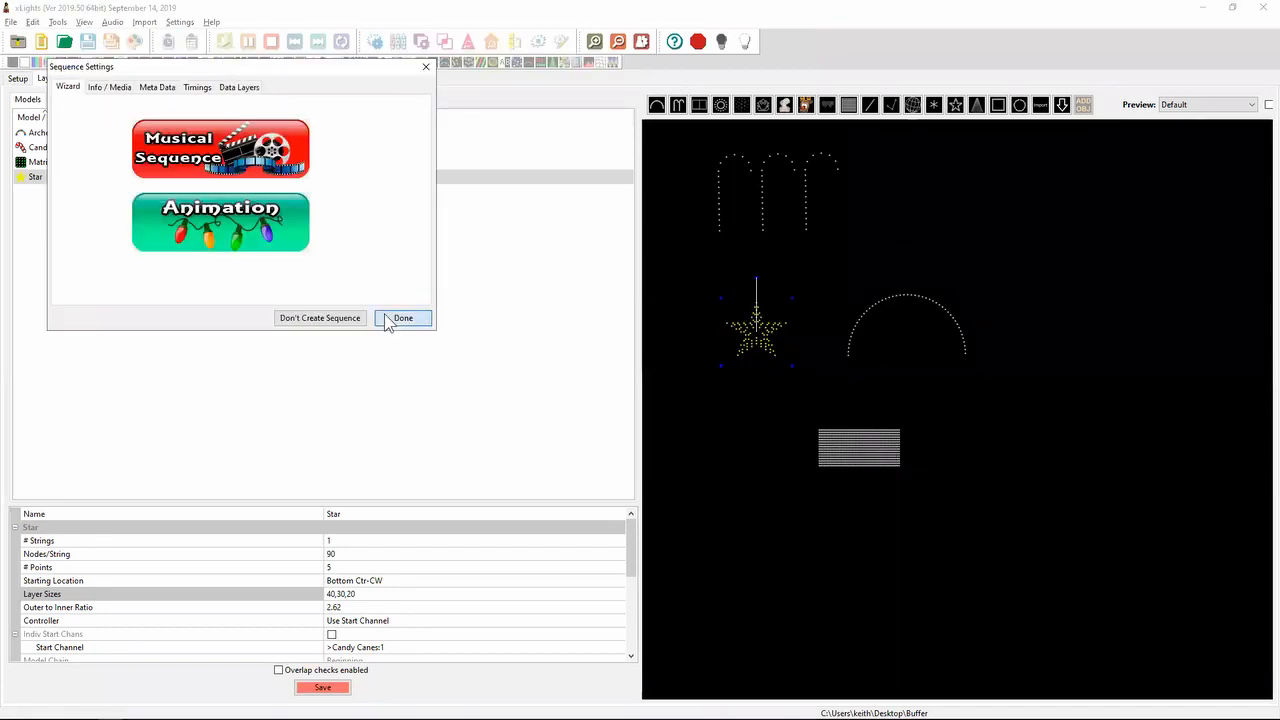
pyautogui.click(386, 319)
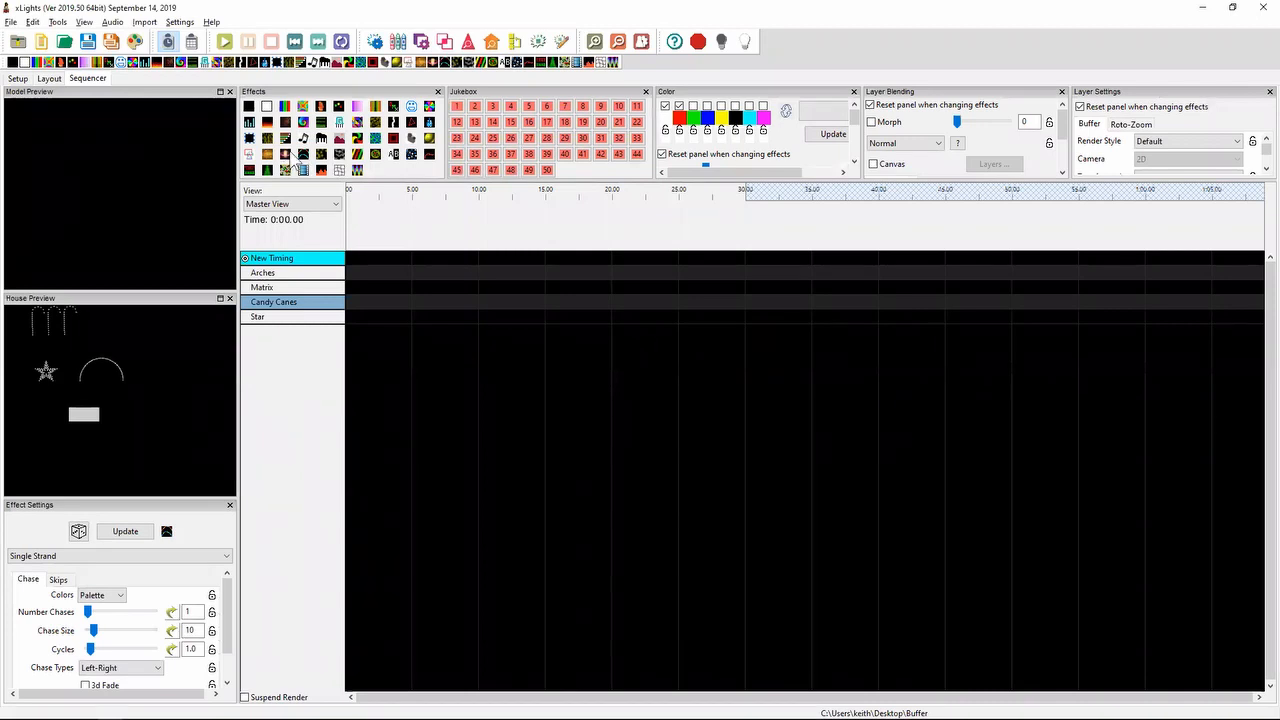
# - Add a Single Strand effect at about 8 to 11 s on the Star row, trying the Per Preview and Single Line render styles
pyautogui.moveTo(304, 157); pyautogui.dragTo(466, 318)
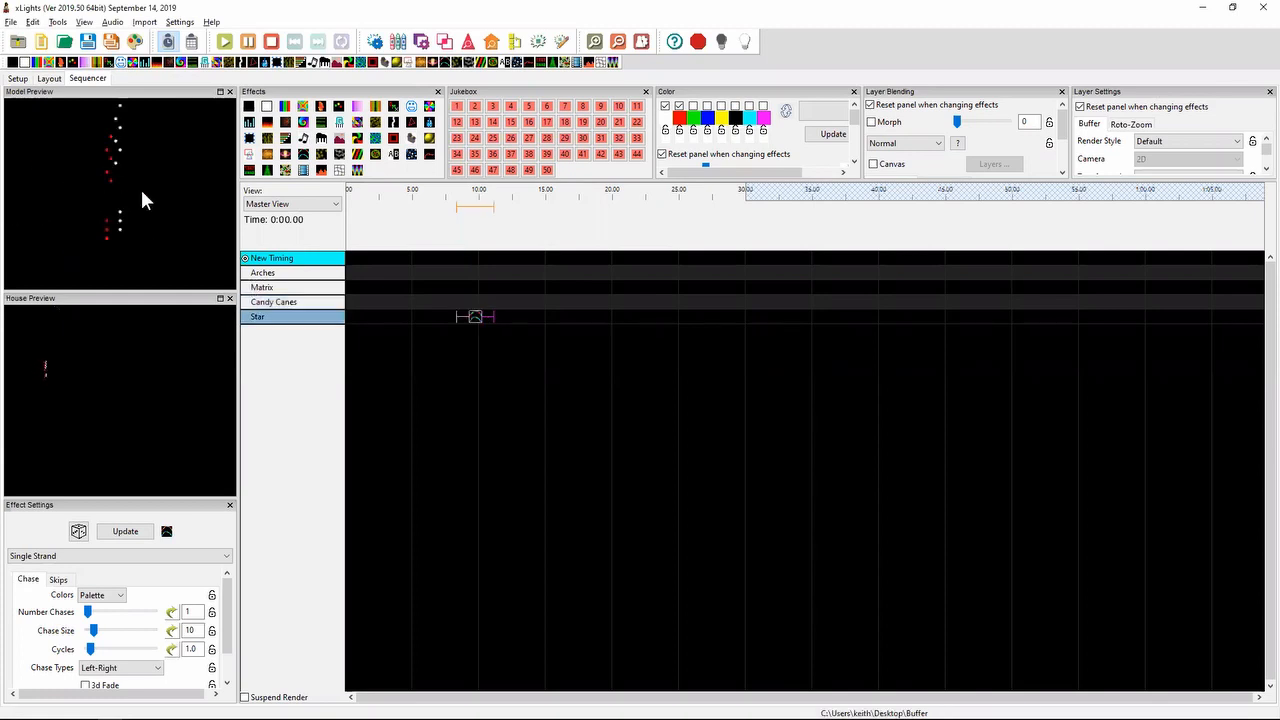
pyautogui.click(1172, 143)
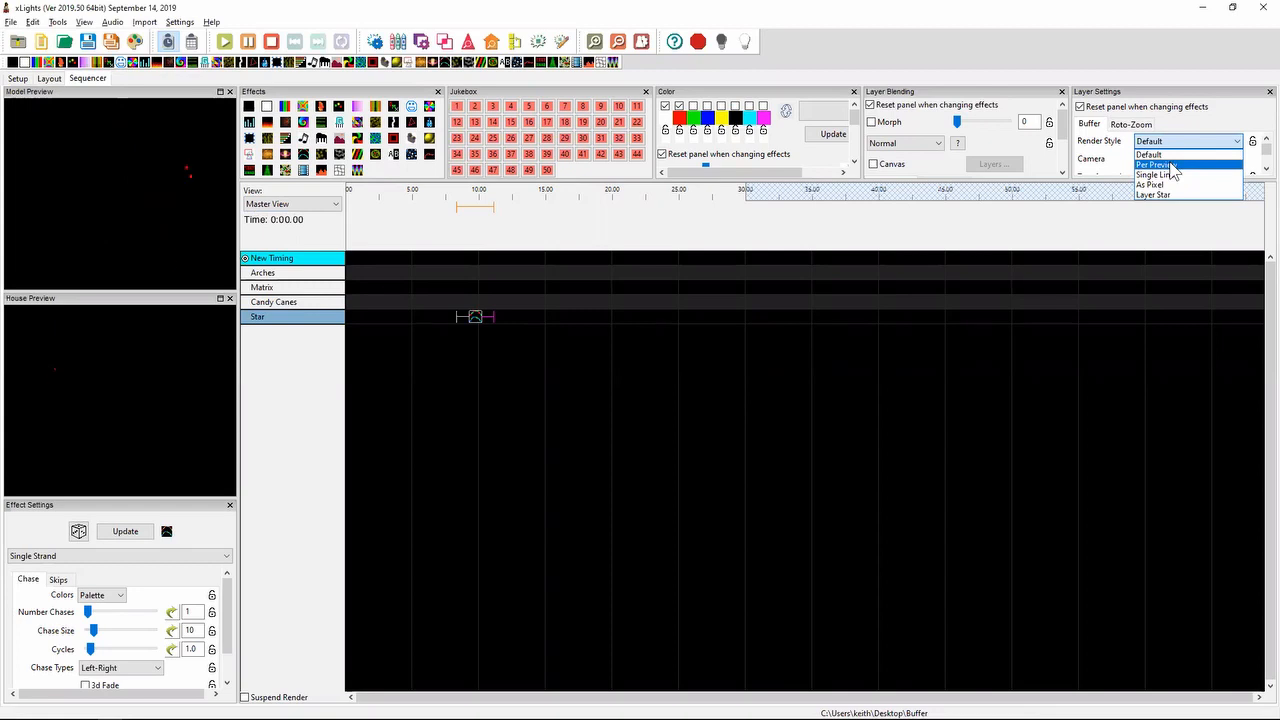
pyautogui.click(1172, 164)
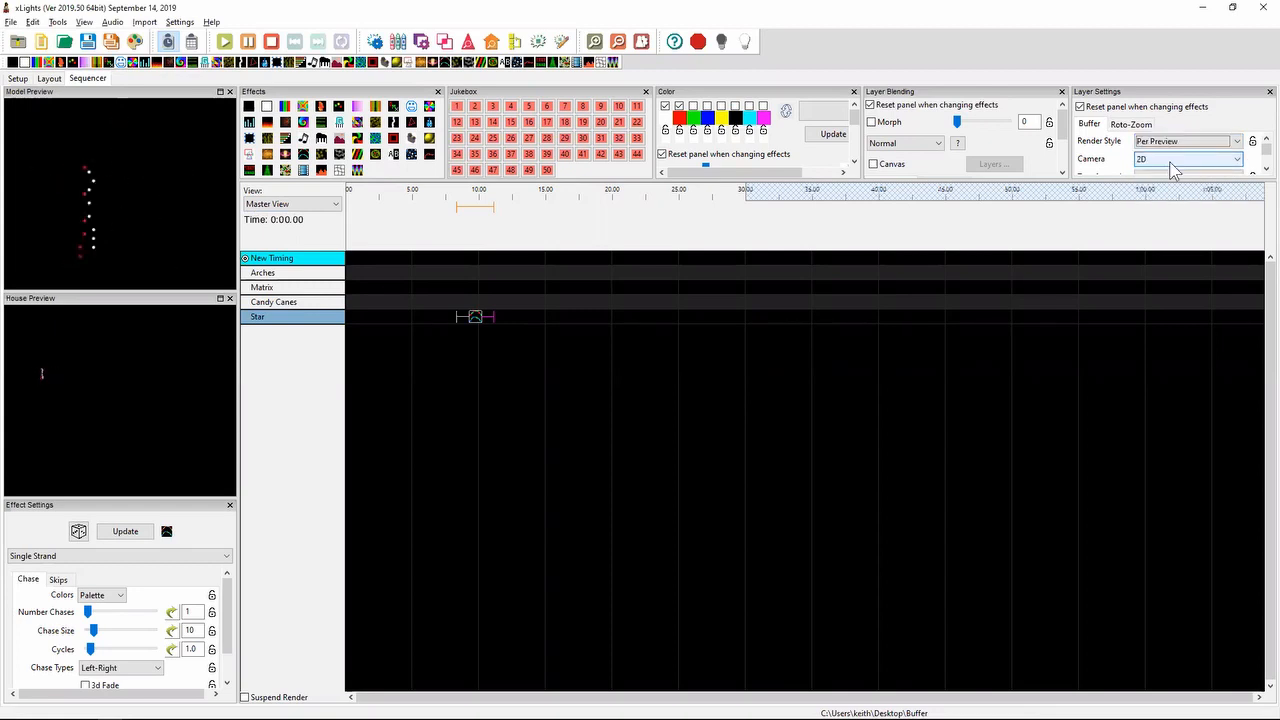
pyautogui.click(1165, 146)
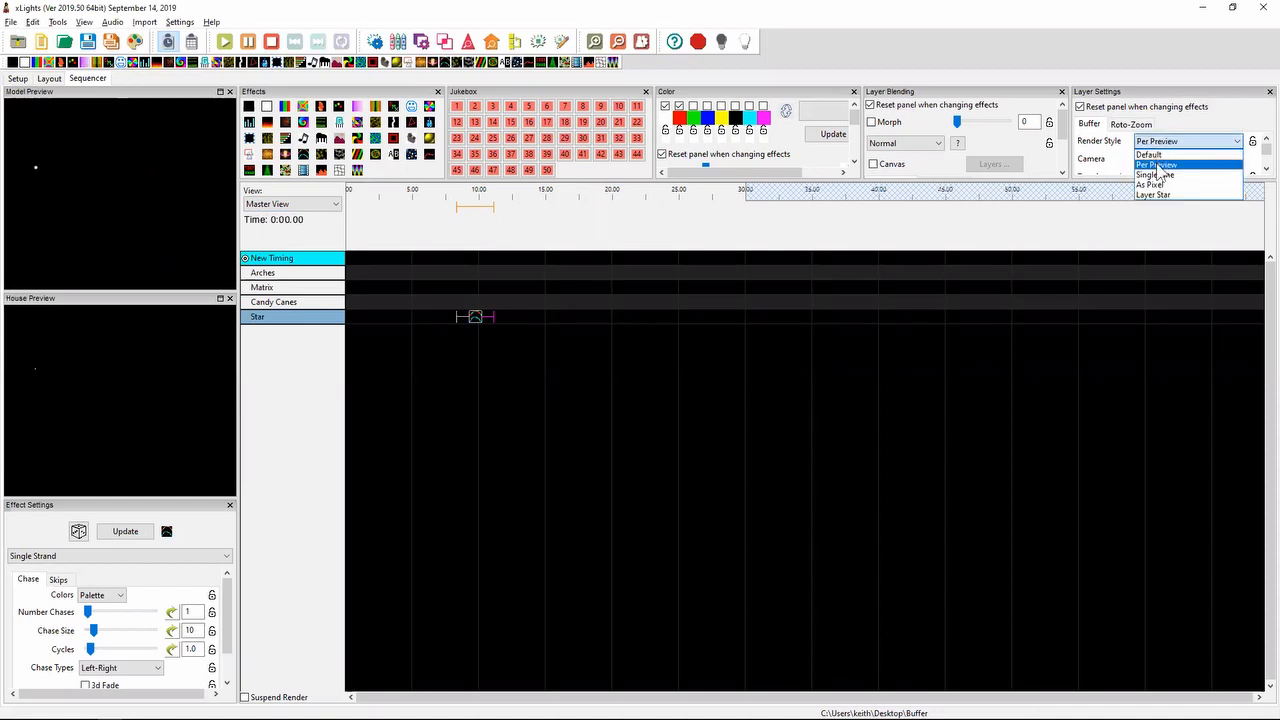
pyautogui.click(1158, 178)
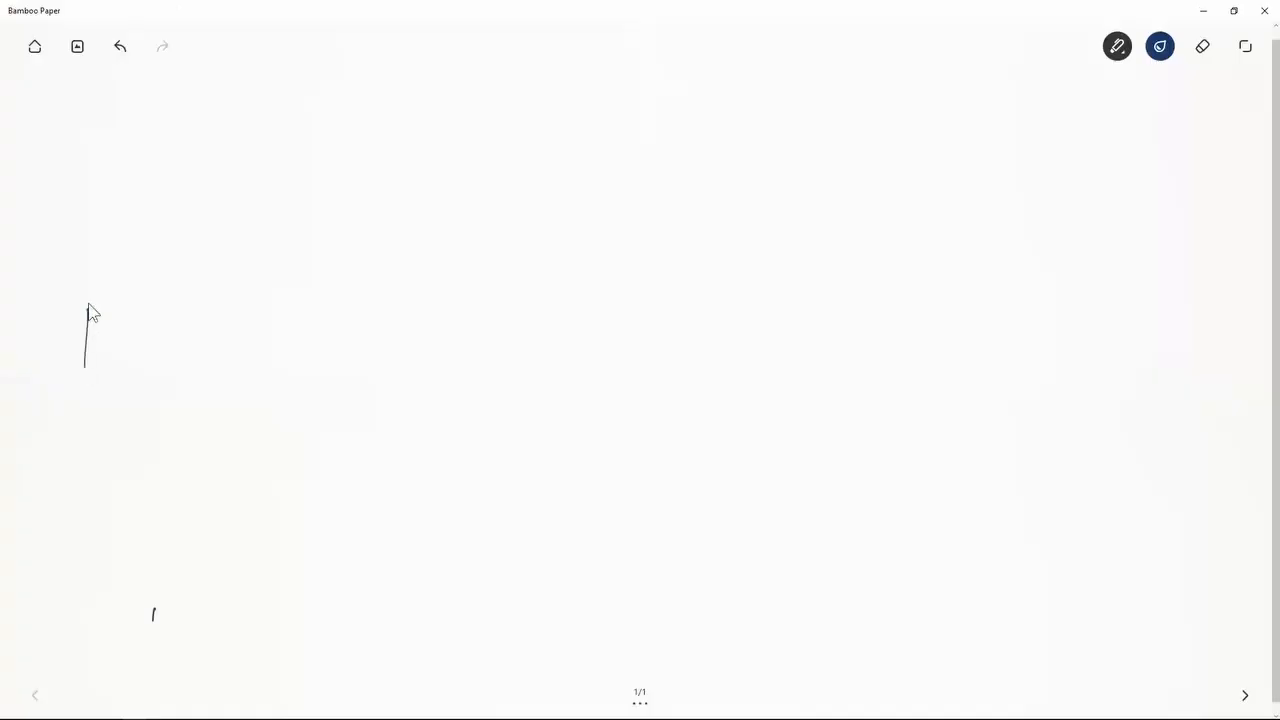
# - In Bamboo Paper, sketch three long boxes end to end in decreasing length, each with a short line inside
pyautogui.moveTo(88, 304)
pyautogui.mouseDown()
pyautogui.moveTo(517, 280)
pyautogui.moveTo(585, 316)
pyautogui.moveTo(585, 331)
pyautogui.moveTo(96, 372)
pyautogui.mouseUp()
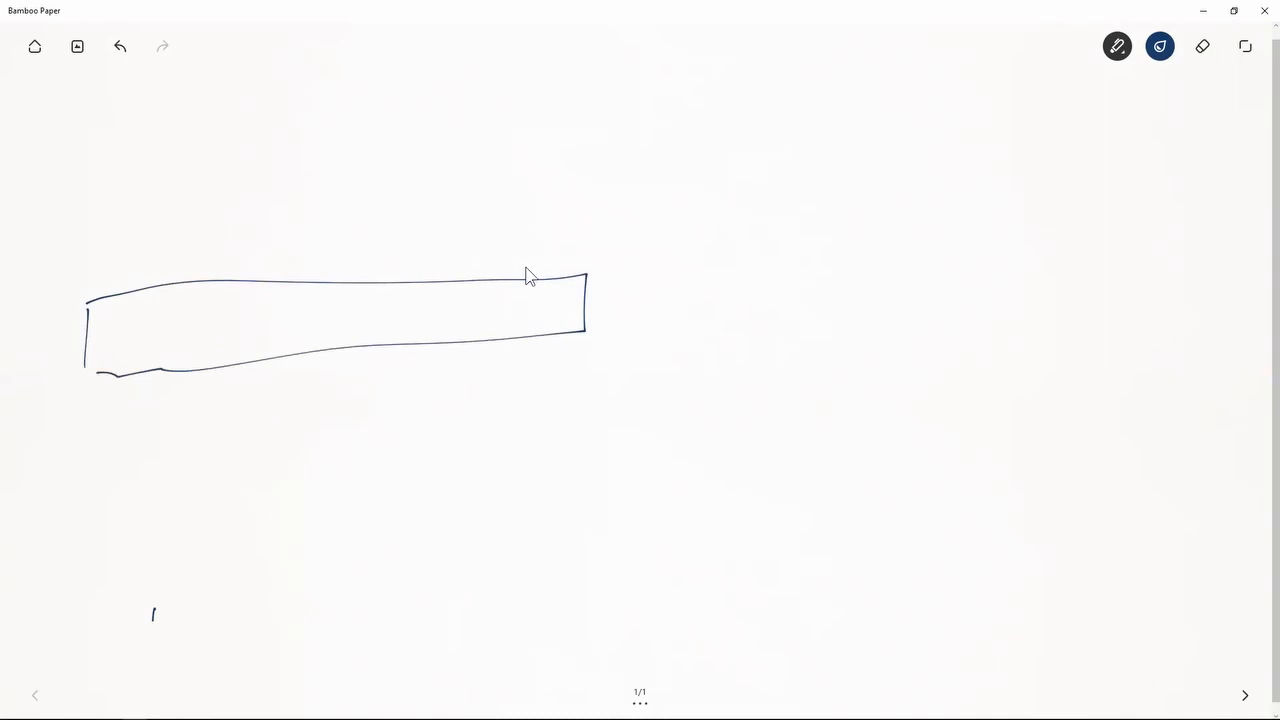
pyautogui.moveTo(222, 321); pyautogui.dragTo(442, 291)
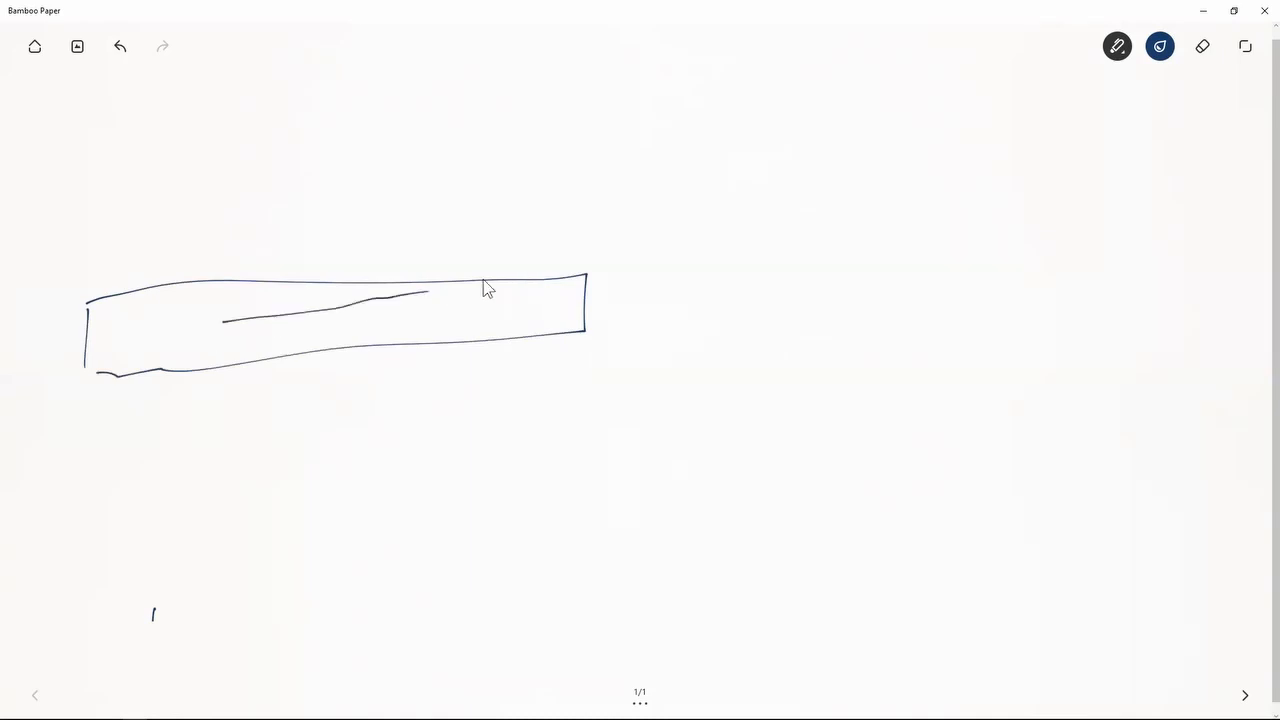
pyautogui.click(600, 268)
pyautogui.moveTo(591, 272)
pyautogui.mouseDown()
pyautogui.moveTo(827, 281)
pyautogui.moveTo(864, 307)
pyautogui.moveTo(776, 324)
pyautogui.moveTo(587, 319)
pyautogui.mouseUp()
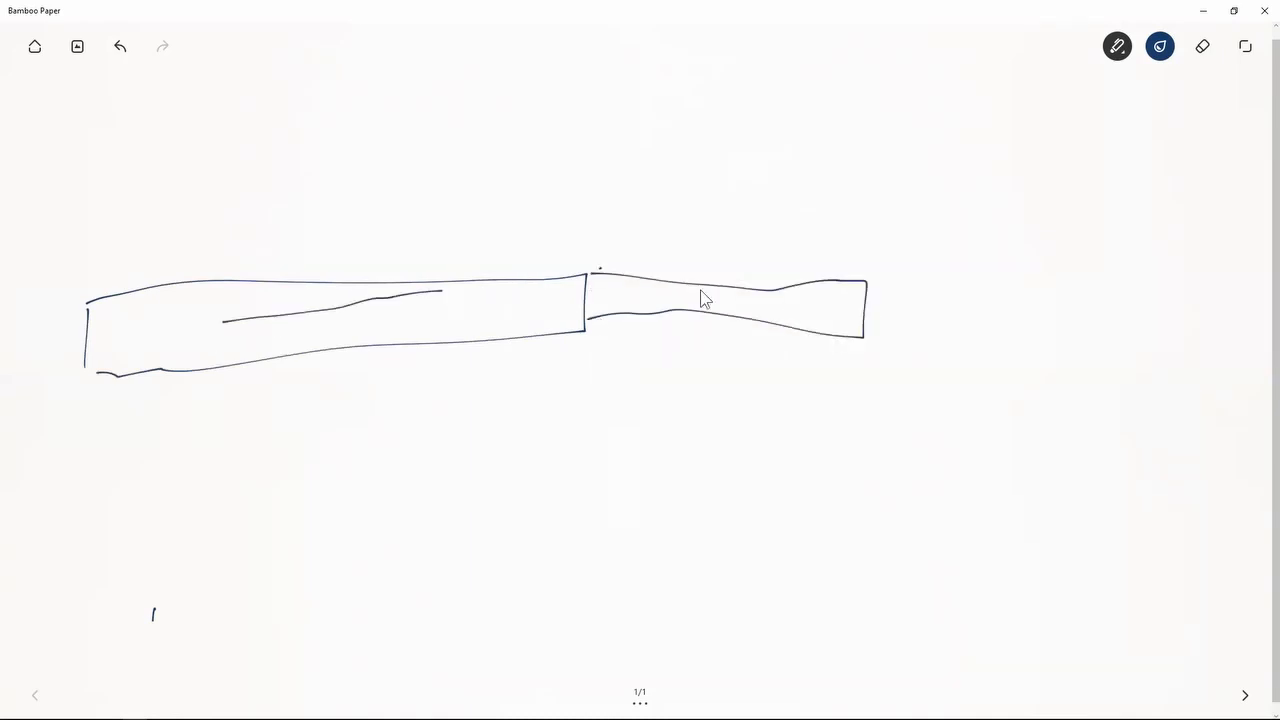
pyautogui.moveTo(673, 294); pyautogui.dragTo(786, 308)
pyautogui.moveTo(875, 278)
pyautogui.mouseDown()
pyautogui.moveTo(980, 298)
pyautogui.moveTo(1109, 356)
pyautogui.moveTo(897, 306)
pyautogui.mouseUp()
pyautogui.moveTo(987, 306); pyautogui.dragTo(1056, 326)
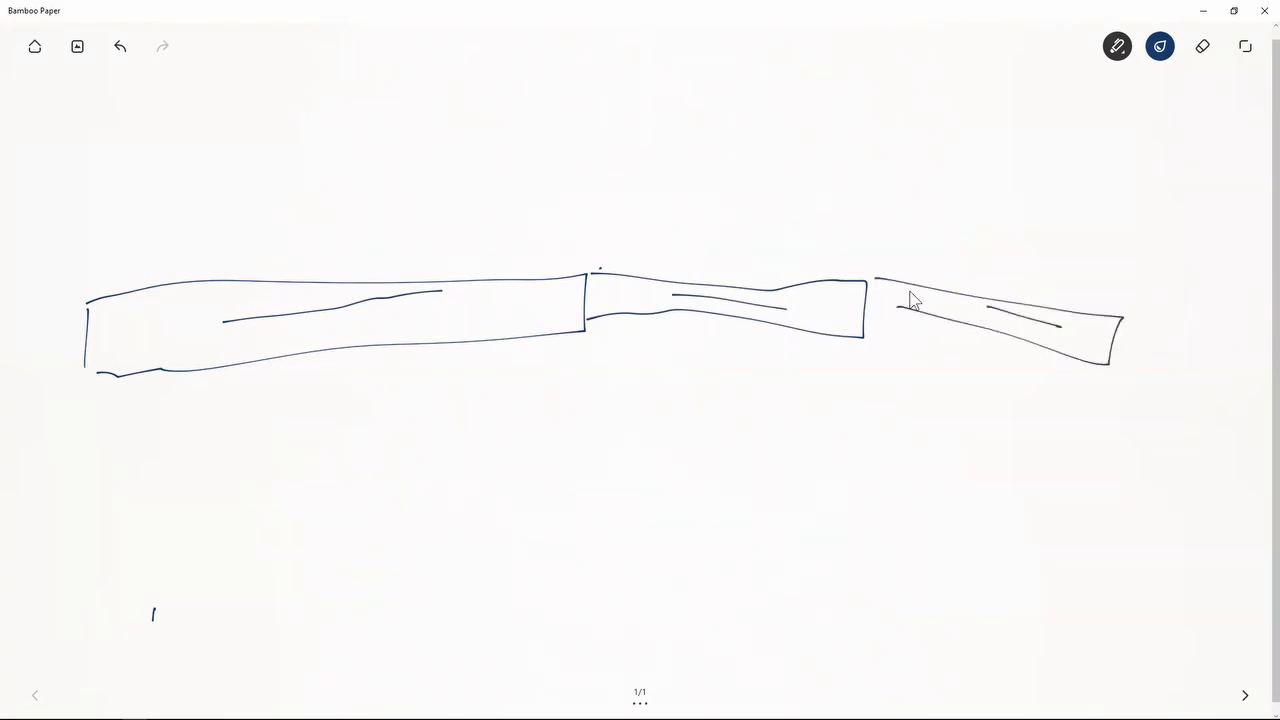
# - Switch back to xLights and set the Star effect's render style to Layer Star
pyautogui.hotkey('alt', 'Tab')
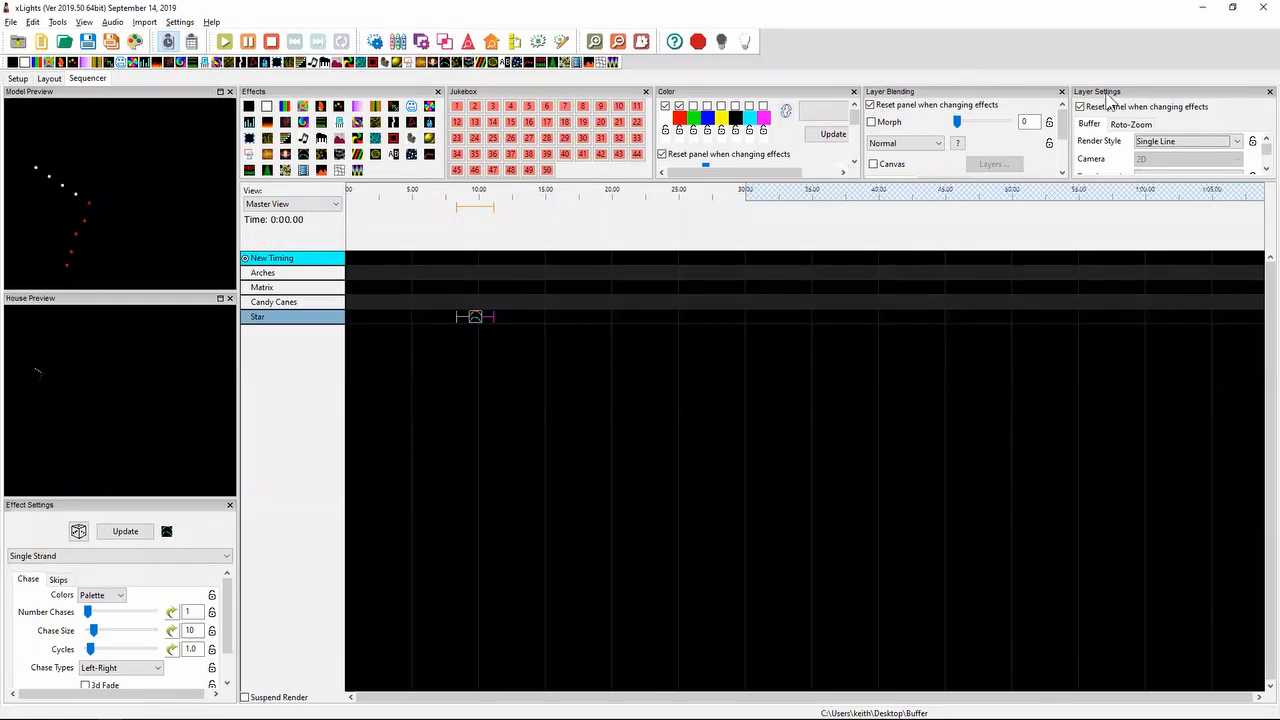
pyautogui.click(1160, 145)
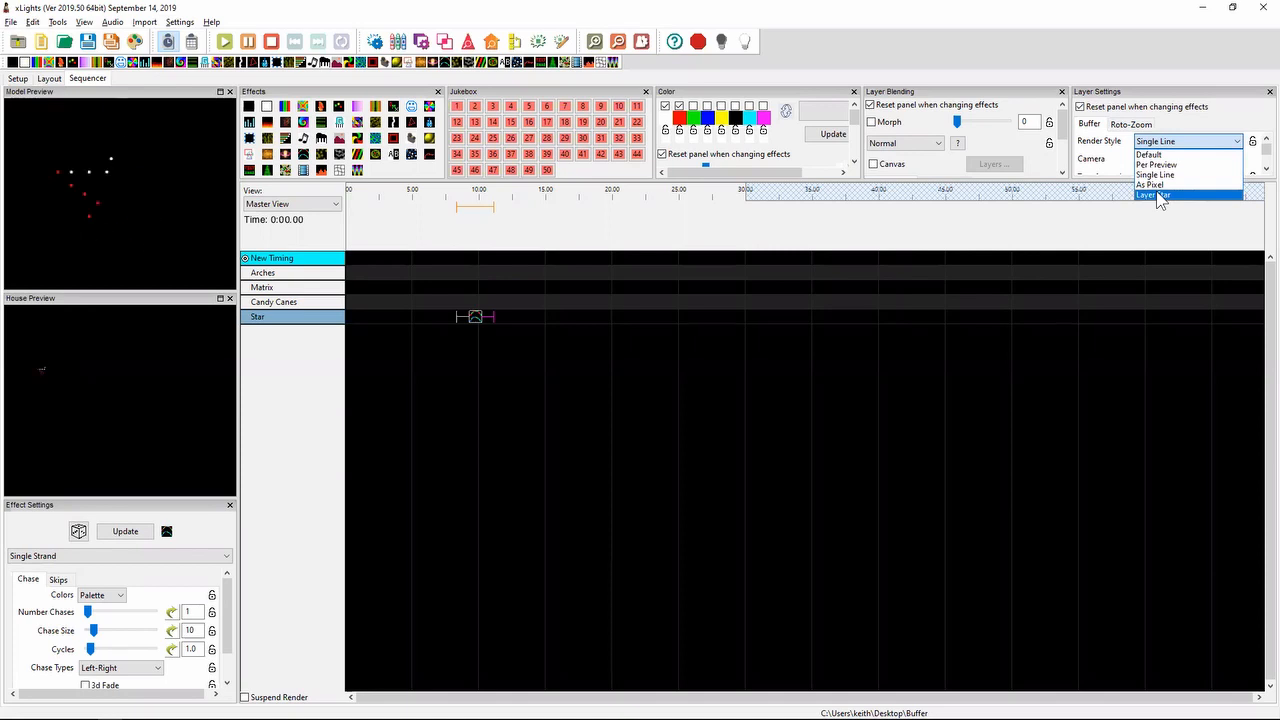
pyautogui.click(1155, 195)
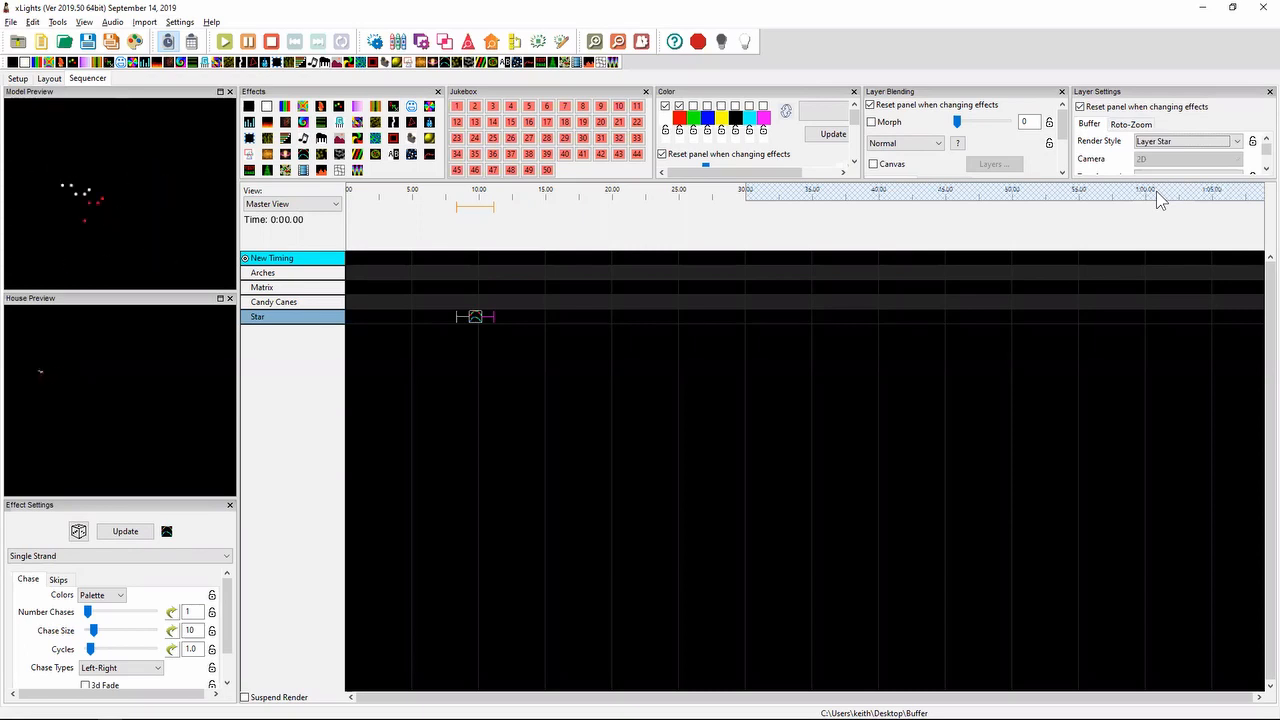
# - Switch to Bamboo Paper and sketch two stacked long rows below the three boxes, with node dots along the lower row
pyautogui.hotkey('alt', 'Tab')
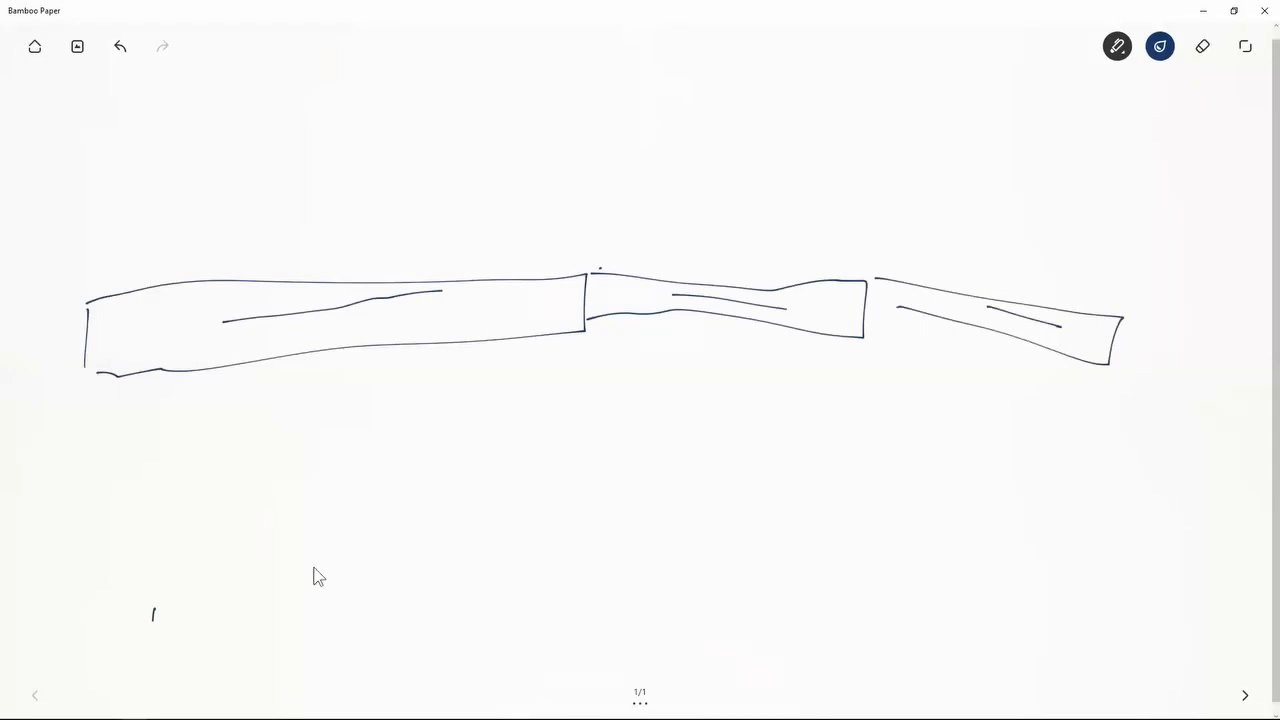
pyautogui.moveTo(243, 606)
pyautogui.mouseDown()
pyautogui.moveTo(243, 571)
pyautogui.moveTo(546, 537)
pyautogui.moveTo(912, 533)
pyautogui.mouseUp()
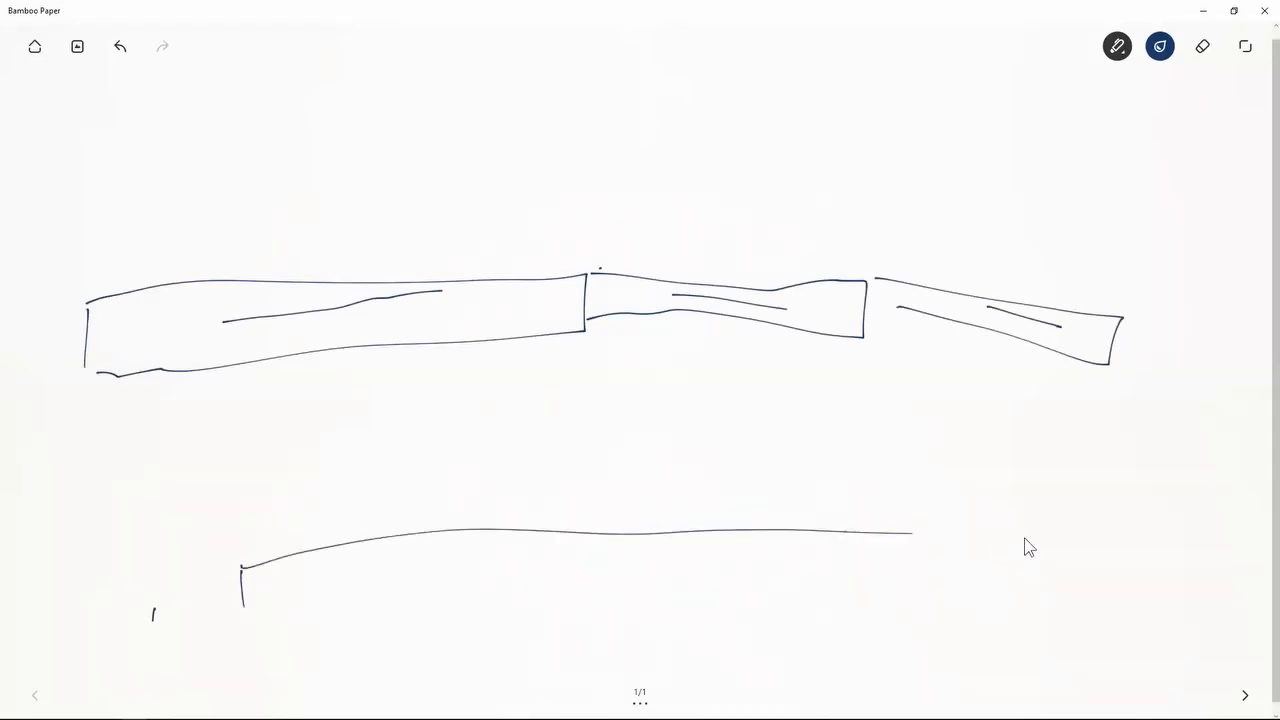
pyautogui.moveTo(1028, 546)
pyautogui.mouseDown()
pyautogui.moveTo(1029, 580)
pyautogui.moveTo(932, 590)
pyautogui.moveTo(589, 573)
pyautogui.moveTo(236, 617)
pyautogui.mouseUp()
pyautogui.moveTo(285, 569); pyautogui.dragTo(290, 567)
pyautogui.moveTo(336, 563); pyautogui.dragTo(405, 554)
pyautogui.moveTo(477, 551); pyautogui.dragTo(556, 560)
pyautogui.moveTo(705, 567); pyautogui.dragTo(708, 568)
pyautogui.moveTo(742, 571); pyautogui.dragTo(747, 570)
pyautogui.moveTo(800, 572); pyautogui.dragTo(859, 573)
pyautogui.moveTo(883, 576); pyautogui.dragTo(891, 574)
pyautogui.moveTo(938, 574); pyautogui.dragTo(1010, 573)
pyautogui.moveTo(244, 570)
pyautogui.mouseDown()
pyautogui.moveTo(244, 507)
pyautogui.moveTo(307, 492)
pyautogui.moveTo(759, 476)
pyautogui.moveTo(1048, 488)
pyautogui.mouseUp()
pyautogui.moveTo(1041, 496); pyautogui.dragTo(1033, 535)
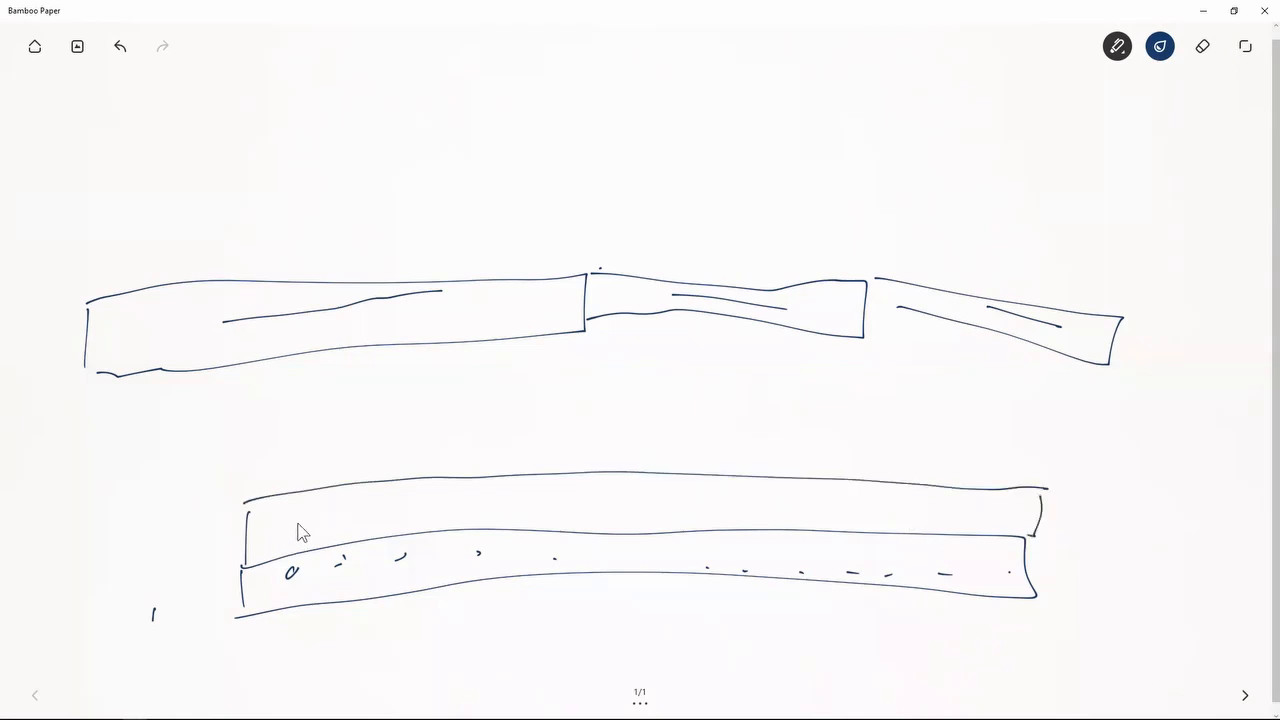
# - Mark spaced node dots along the upper row of the stacked sketch and separate its first cells with vertical dividers
pyautogui.moveTo(300, 521); pyautogui.dragTo(301, 528)
pyautogui.moveTo(368, 504); pyautogui.dragTo(365, 509)
pyautogui.moveTo(470, 494); pyautogui.dragTo(466, 498)
pyautogui.moveTo(570, 489); pyautogui.dragTo(568, 496)
pyautogui.moveTo(825, 492); pyautogui.dragTo(822, 498)
pyautogui.moveTo(930, 496); pyautogui.dragTo(928, 502)
pyautogui.moveTo(1013, 501); pyautogui.dragTo(1010, 507)
pyautogui.moveTo(319, 495); pyautogui.dragTo(325, 540)
pyautogui.moveTo(340, 492); pyautogui.dragTo(341, 530)
pyautogui.moveTo(406, 486); pyautogui.dragTo(406, 526)
pyautogui.moveTo(428, 482); pyautogui.dragTo(428, 514)
pyautogui.moveTo(510, 481)
pyautogui.mouseDown()
pyautogui.moveTo(511, 529)
pyautogui.moveTo(537, 522)
pyautogui.mouseUp()
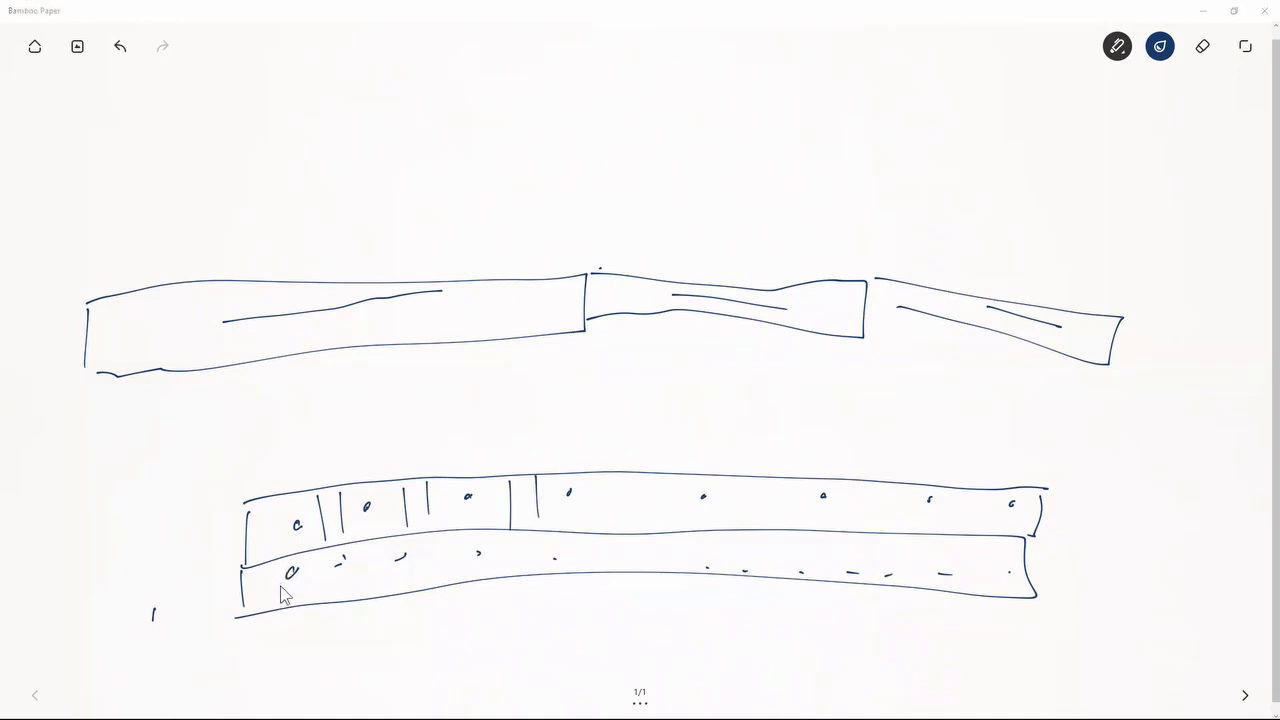
# - Recheck the Star preview in xLights, then label the sketched rows' first cells 1 and their separated last cells 30 and 40
pyautogui.hotkey('alt', 'Tab')
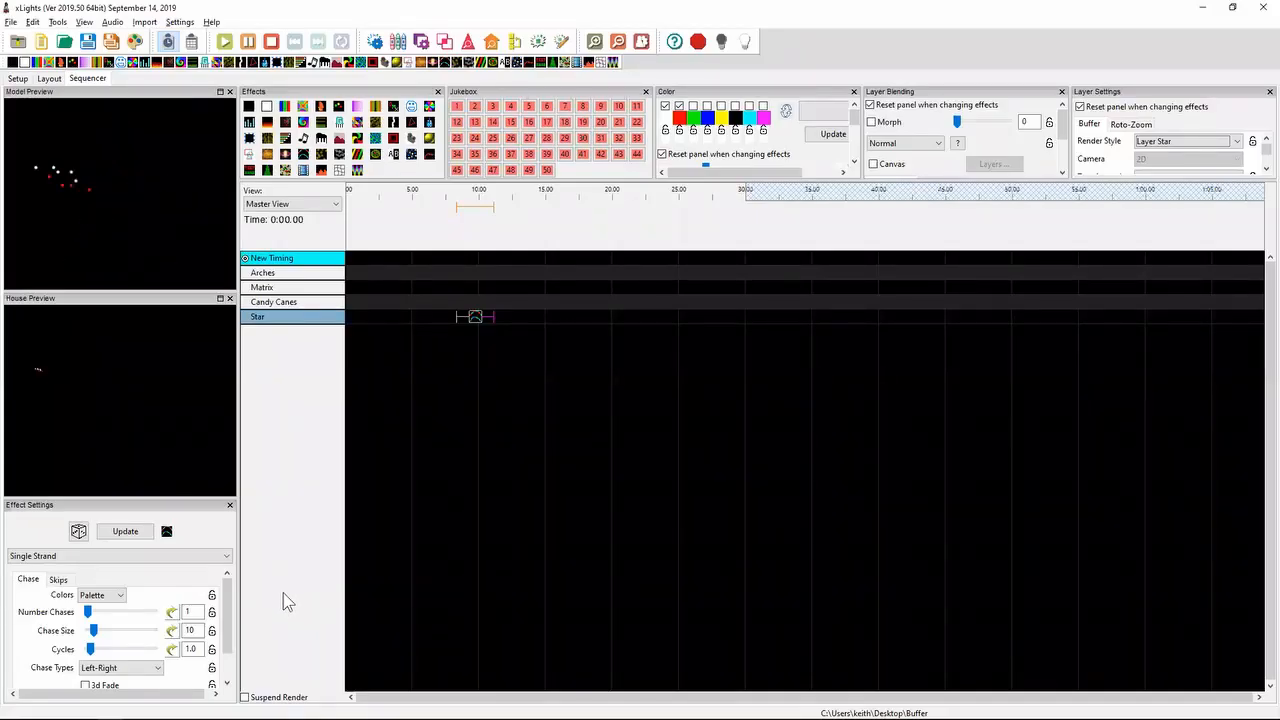
pyautogui.hotkey('alt', 'Tab')
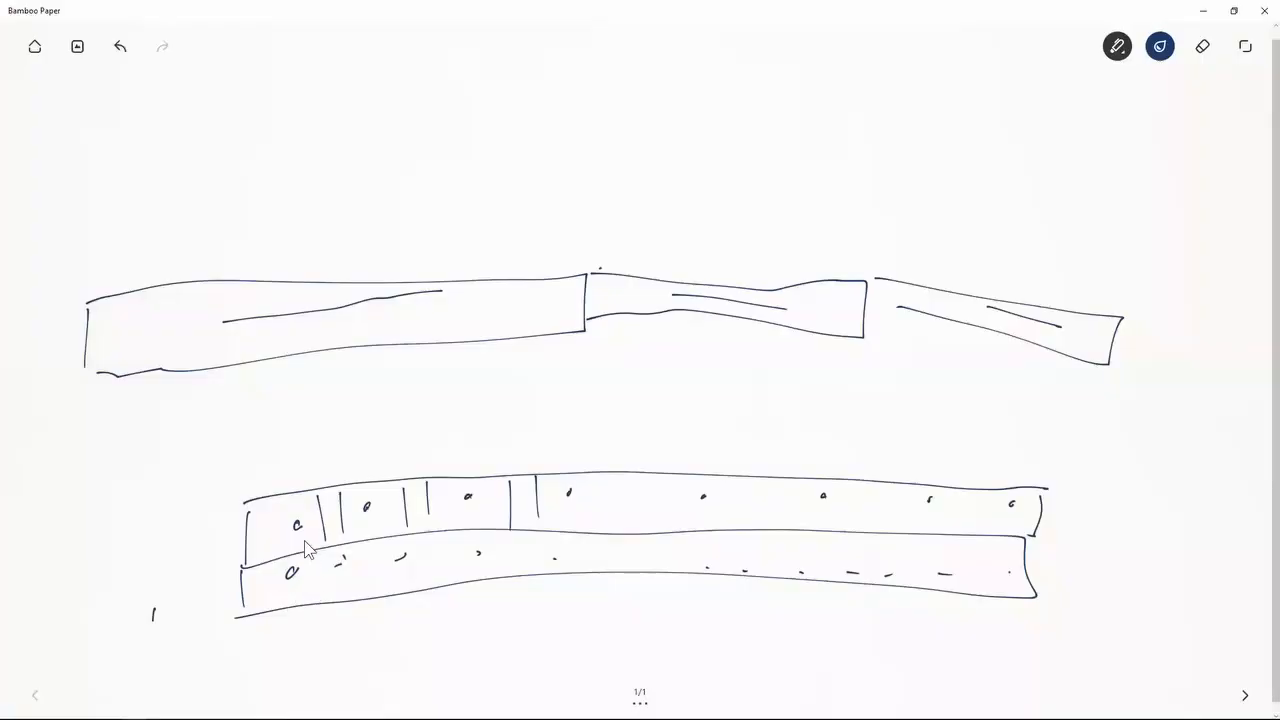
pyautogui.moveTo(276, 502)
pyautogui.mouseDown()
pyautogui.moveTo(285, 493)
pyautogui.moveTo(299, 509)
pyautogui.mouseUp()
pyautogui.moveTo(267, 569)
pyautogui.mouseDown()
pyautogui.moveTo(280, 556)
pyautogui.moveTo(283, 572)
pyautogui.moveTo(297, 568)
pyautogui.mouseUp()
pyautogui.moveTo(1005, 538)
pyautogui.mouseDown()
pyautogui.moveTo(1010, 558)
pyautogui.moveTo(1018, 544)
pyautogui.mouseUp()
pyautogui.moveTo(1004, 478)
pyautogui.mouseDown()
pyautogui.moveTo(1043, 497)
pyautogui.moveTo(1007, 507)
pyautogui.moveTo(984, 598)
pyautogui.mouseUp()
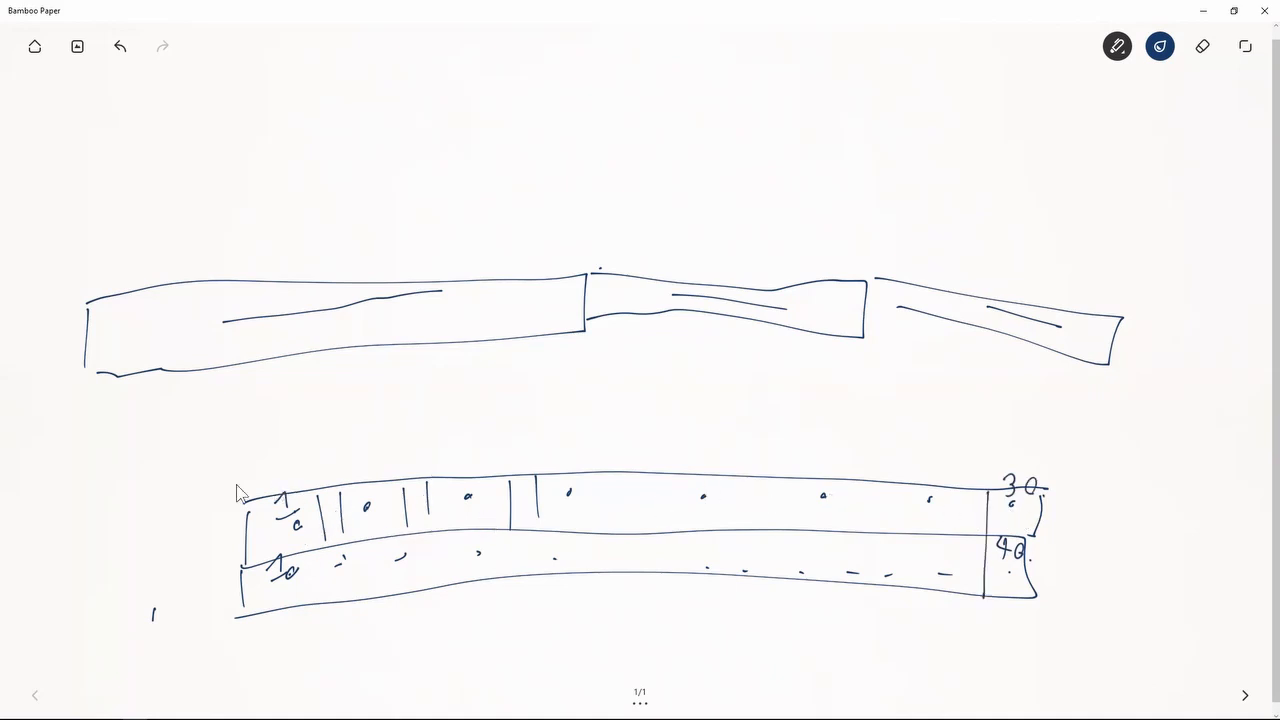
# - Sketch a third row on top of the stack, with its first cell labelled 1 and its last cell labelled 20
pyautogui.moveTo(248, 492)
pyautogui.mouseDown()
pyautogui.moveTo(249, 447)
pyautogui.moveTo(531, 379)
pyautogui.moveTo(799, 385)
pyautogui.moveTo(1053, 411)
pyautogui.moveTo(1047, 470)
pyautogui.mouseUp()
pyautogui.moveTo(996, 412); pyautogui.dragTo(996, 468)
pyautogui.moveTo(1035, 440); pyautogui.dragTo(1033, 455)
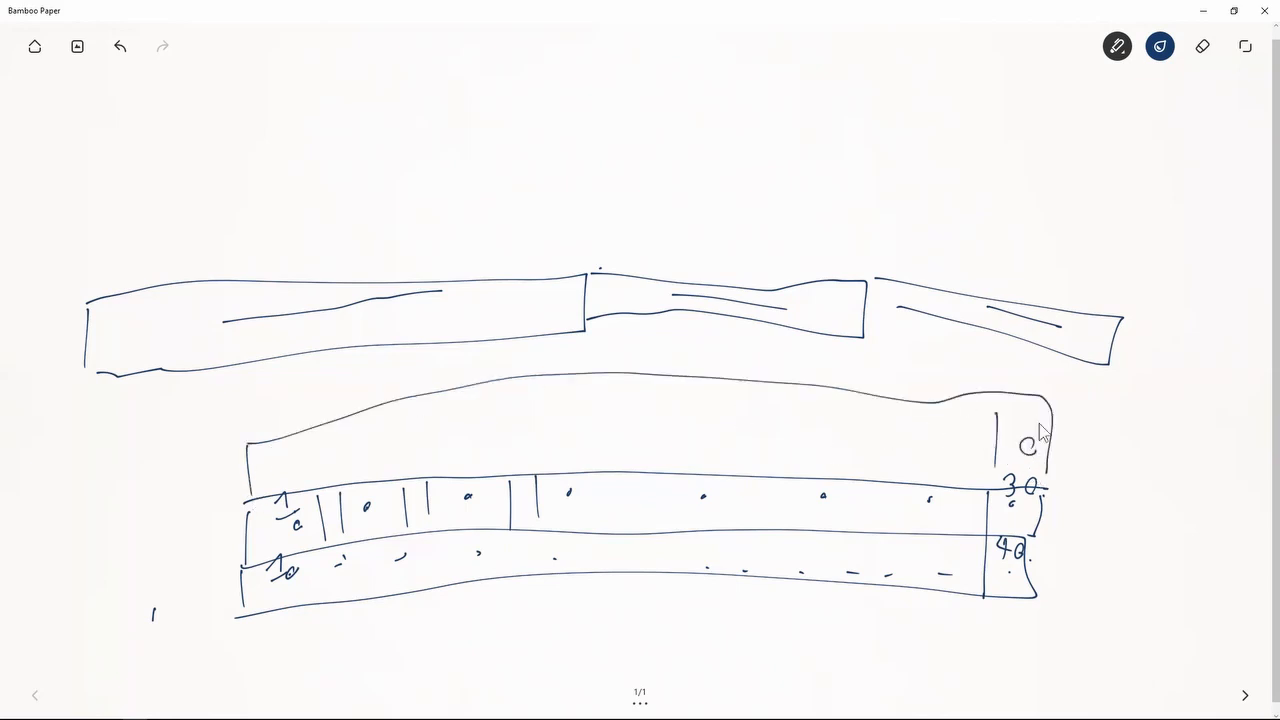
pyautogui.moveTo(1022, 408)
pyautogui.mouseDown()
pyautogui.moveTo(1036, 424)
pyautogui.moveTo(1044, 410)
pyautogui.mouseUp()
pyautogui.moveTo(272, 461); pyautogui.dragTo(277, 492)
pyautogui.moveTo(270, 493); pyautogui.dragTo(310, 480)
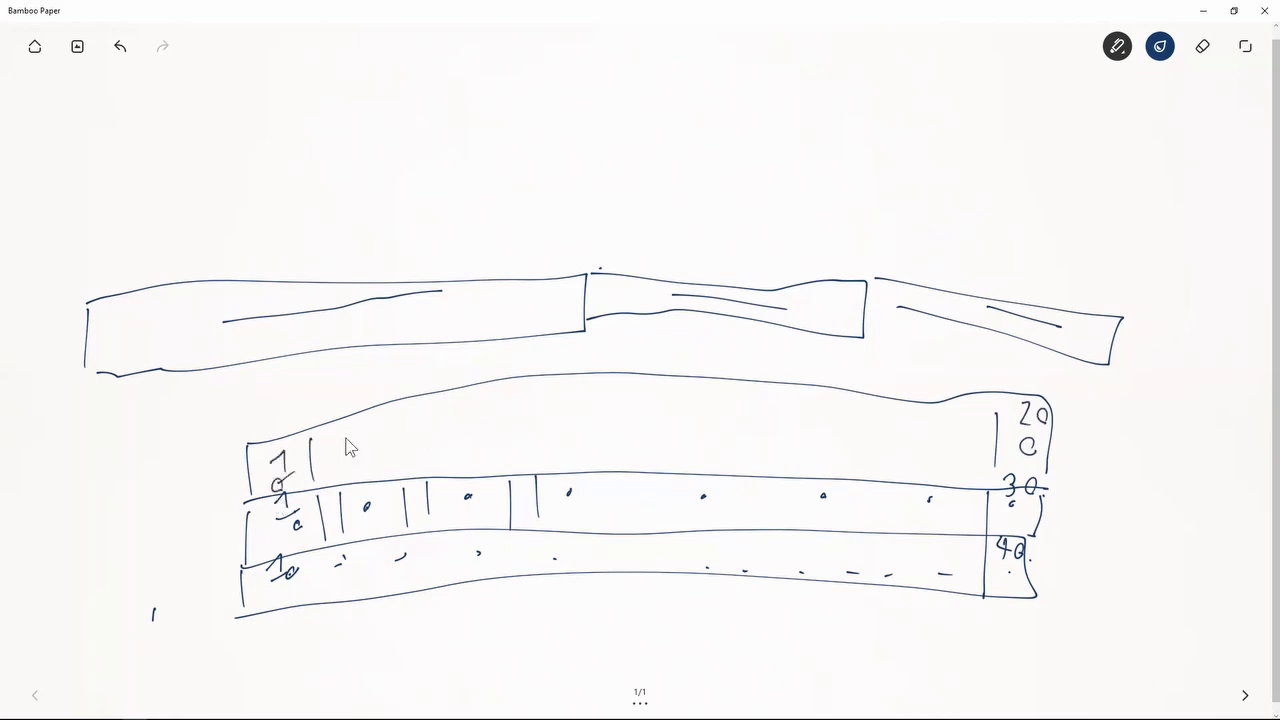
# - Divide the top sketched row into widely spaced cells and number them 2, 3 and 4
pyautogui.moveTo(344, 414); pyautogui.dragTo(348, 472)
pyautogui.moveTo(404, 392)
pyautogui.mouseDown()
pyautogui.moveTo(415, 456)
pyautogui.moveTo(398, 459)
pyautogui.mouseUp()
pyautogui.moveTo(461, 389); pyautogui.dragTo(472, 465)
pyautogui.moveTo(498, 381); pyautogui.dragTo(518, 460)
pyautogui.moveTo(478, 412)
pyautogui.mouseDown()
pyautogui.moveTo(492, 432)
pyautogui.moveTo(481, 452)
pyautogui.mouseUp()
pyautogui.moveTo(570, 376)
pyautogui.mouseDown()
pyautogui.moveTo(570, 451)
pyautogui.moveTo(605, 452)
pyautogui.mouseUp()
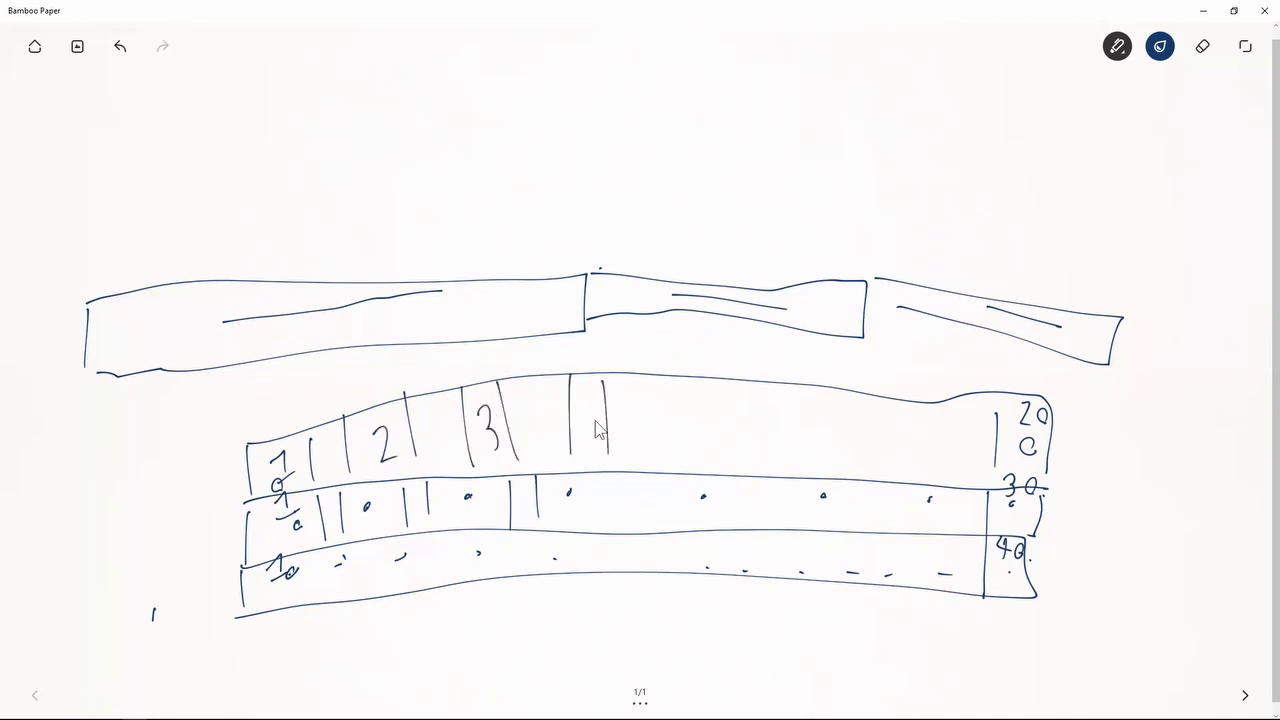
pyautogui.moveTo(588, 403); pyautogui.dragTo(604, 430)
pyautogui.moveTo(597, 402); pyautogui.dragTo(598, 438)
pyautogui.moveTo(669, 384); pyautogui.dragTo(677, 470)
# - Sketch a direction arrow above the top row's start and mark the gap between cells 1 and 2
pyautogui.moveTo(249, 412)
pyautogui.mouseDown()
pyautogui.moveTo(328, 382)
pyautogui.moveTo(316, 381)
pyautogui.moveTo(332, 407)
pyautogui.mouseUp()
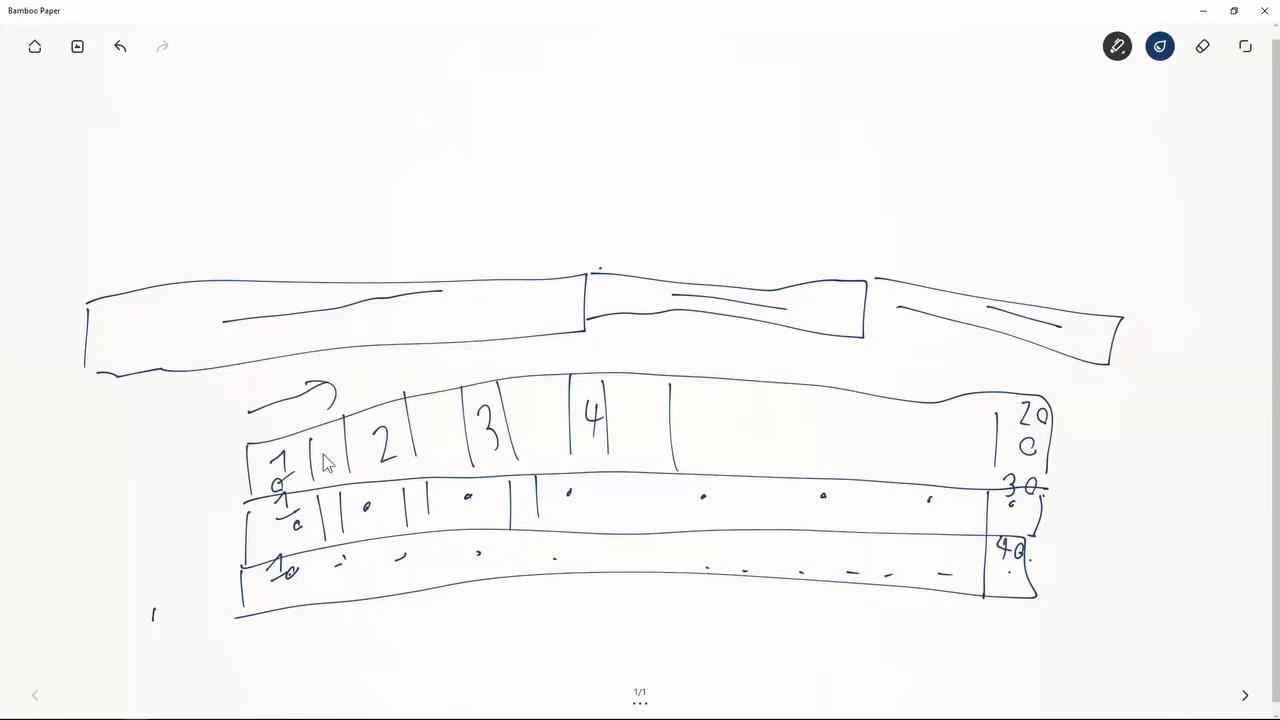
pyautogui.moveTo(330, 444); pyautogui.dragTo(331, 480)
pyautogui.moveTo(332, 468); pyautogui.dragTo(330, 460)
# - Return to the xLights layout and draw a new Spinner model above and beside the arch
pyautogui.hotkey('alt', 'Tab')
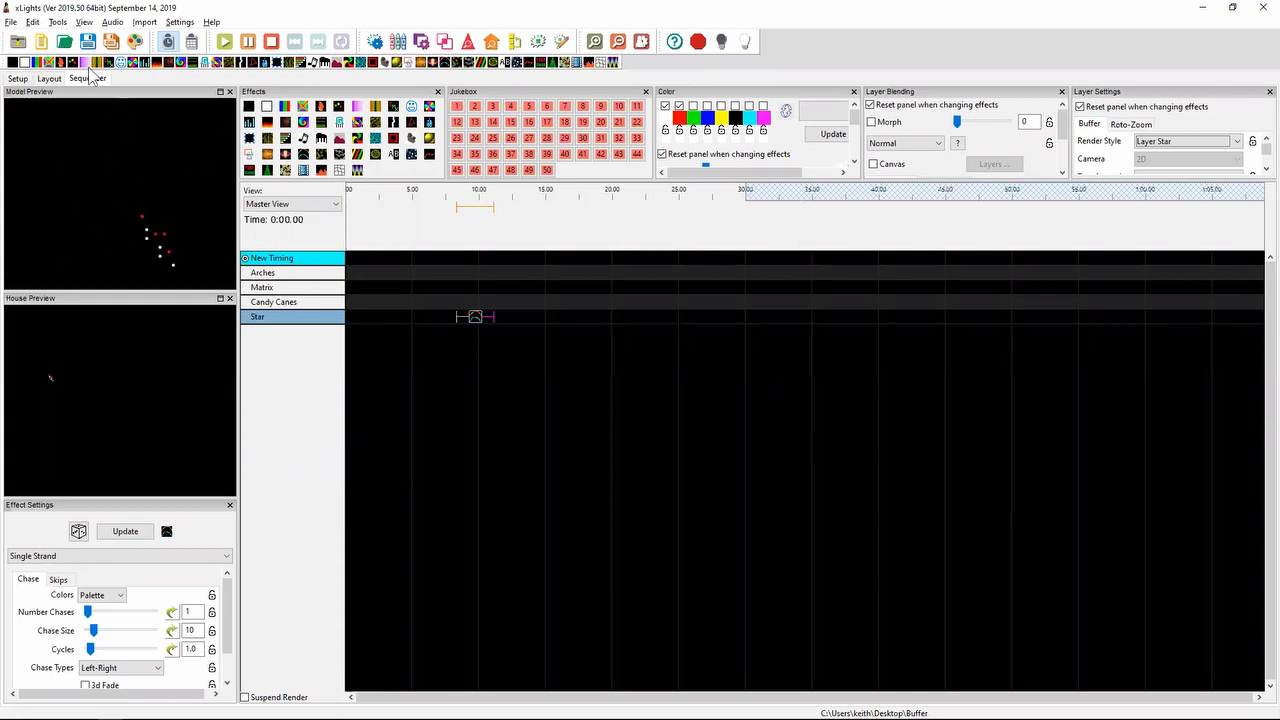
pyautogui.click(47, 80)
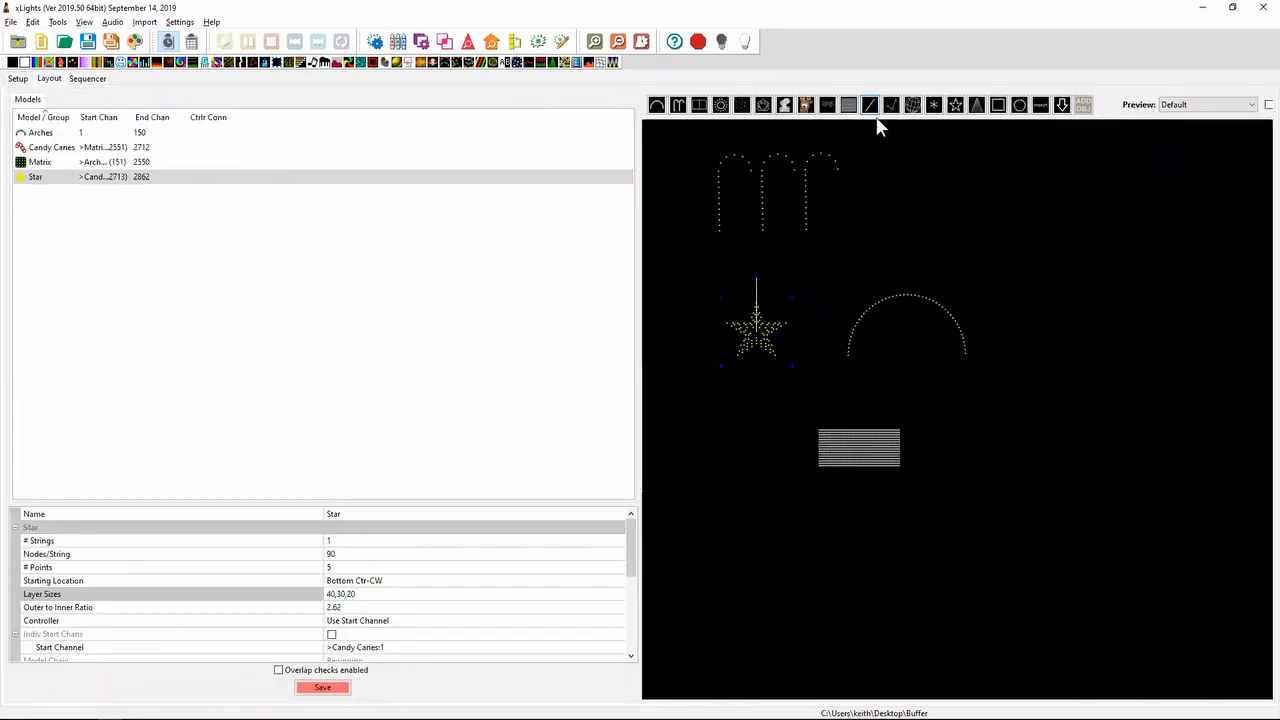
pyautogui.click(933, 106)
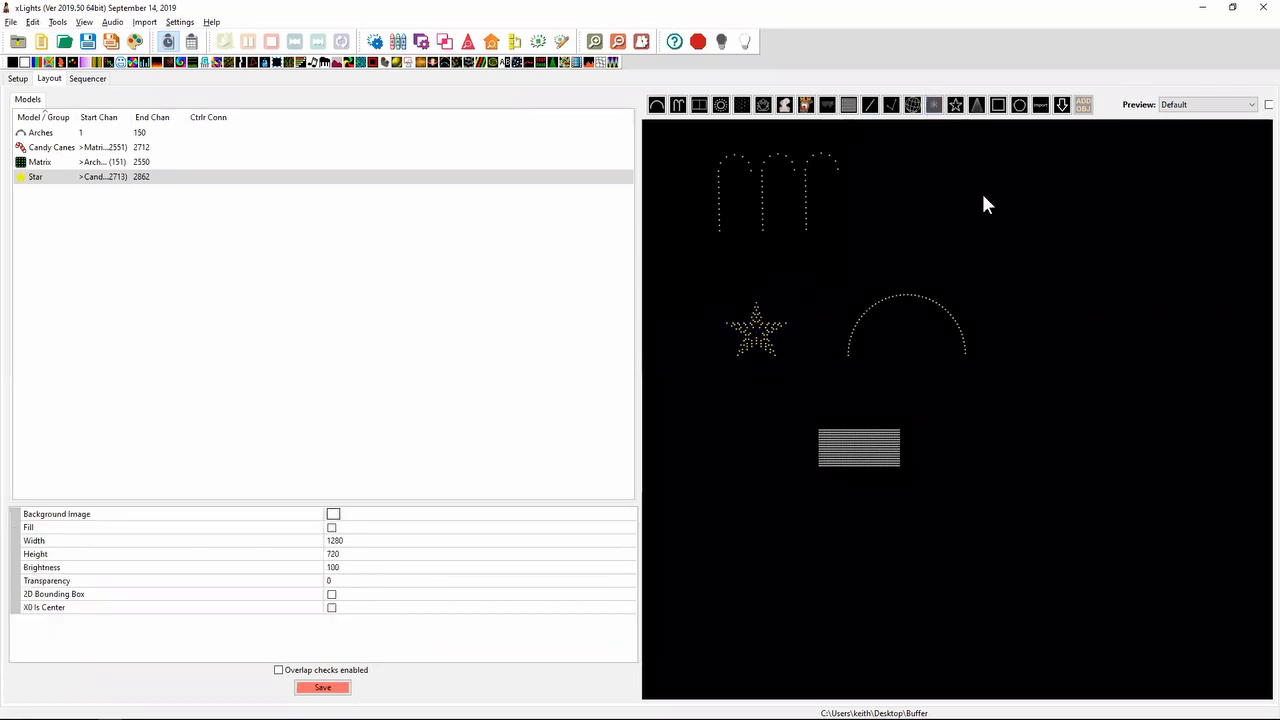
pyautogui.moveTo(985, 202); pyautogui.dragTo(1094, 297)
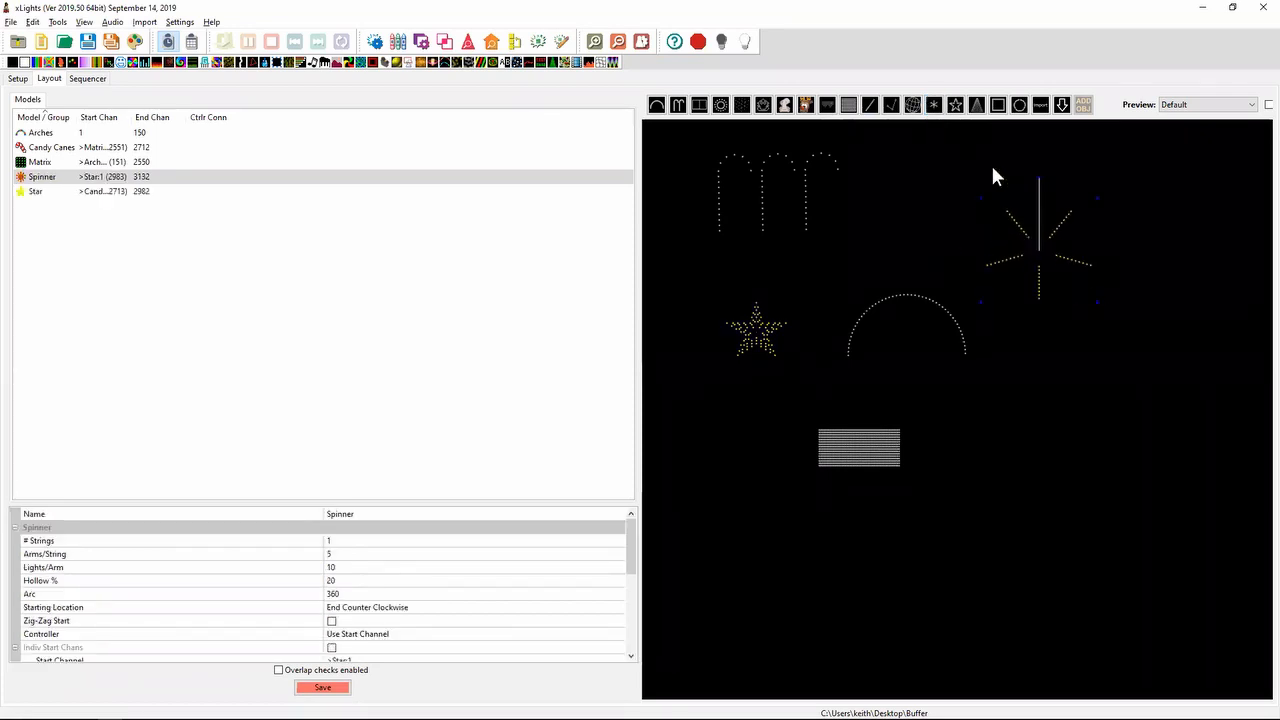
# - Examine the Spinner model's node layout in an enlarged window and close it
pyautogui.rightClick(1038, 253)
pyautogui.click(1078, 275)
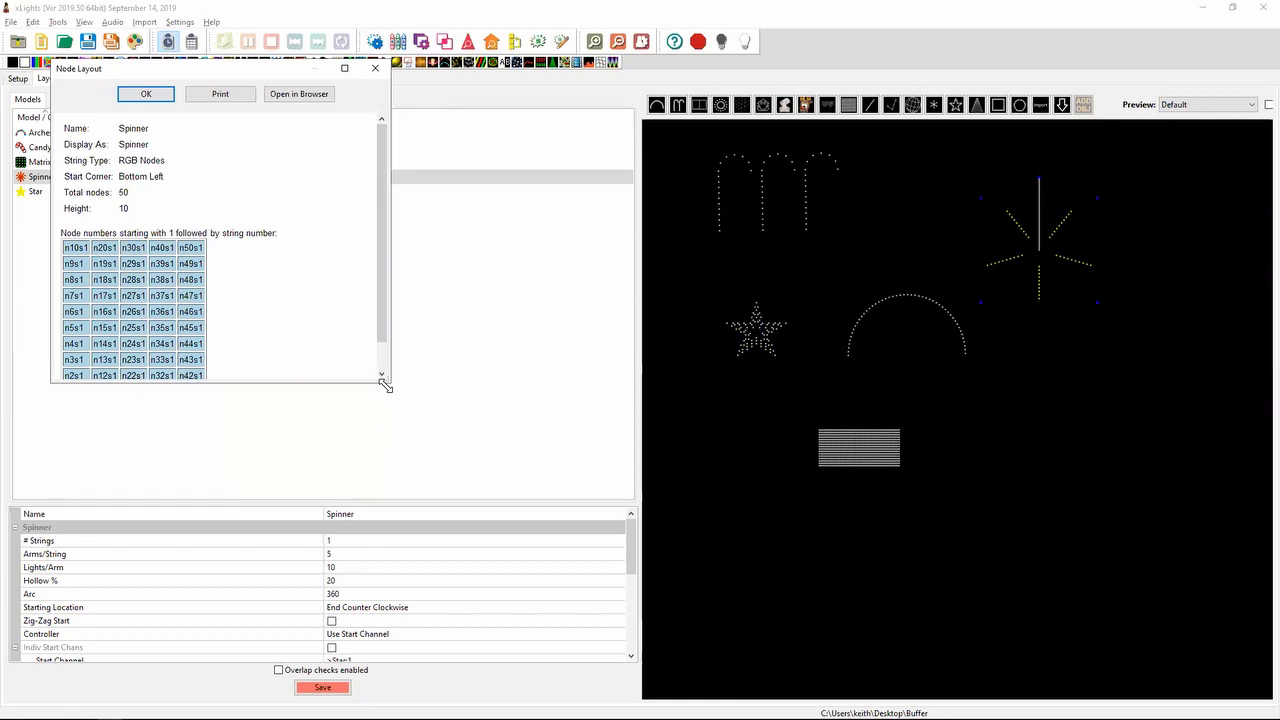
pyautogui.moveTo(385, 385); pyautogui.dragTo(433, 497)
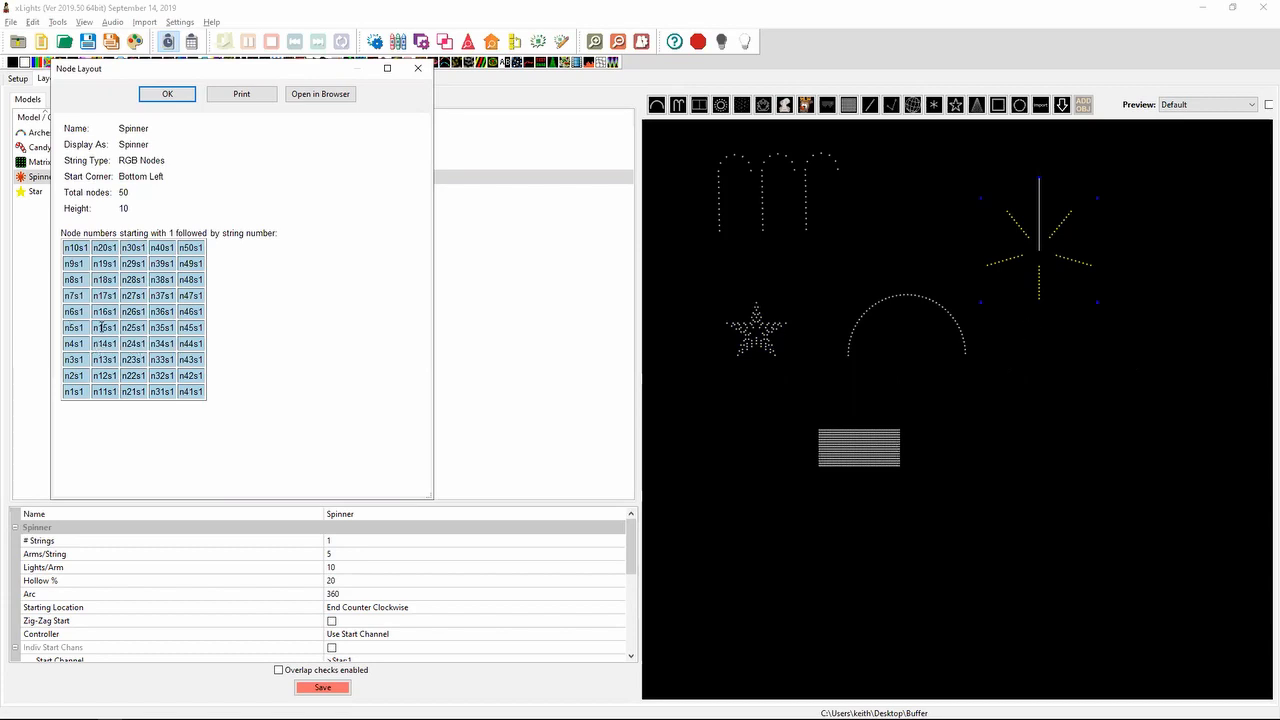
pyautogui.click(424, 70)
# - Create a new sequence with the default settings, discarding the changes to the open one
pyautogui.click(42, 44)
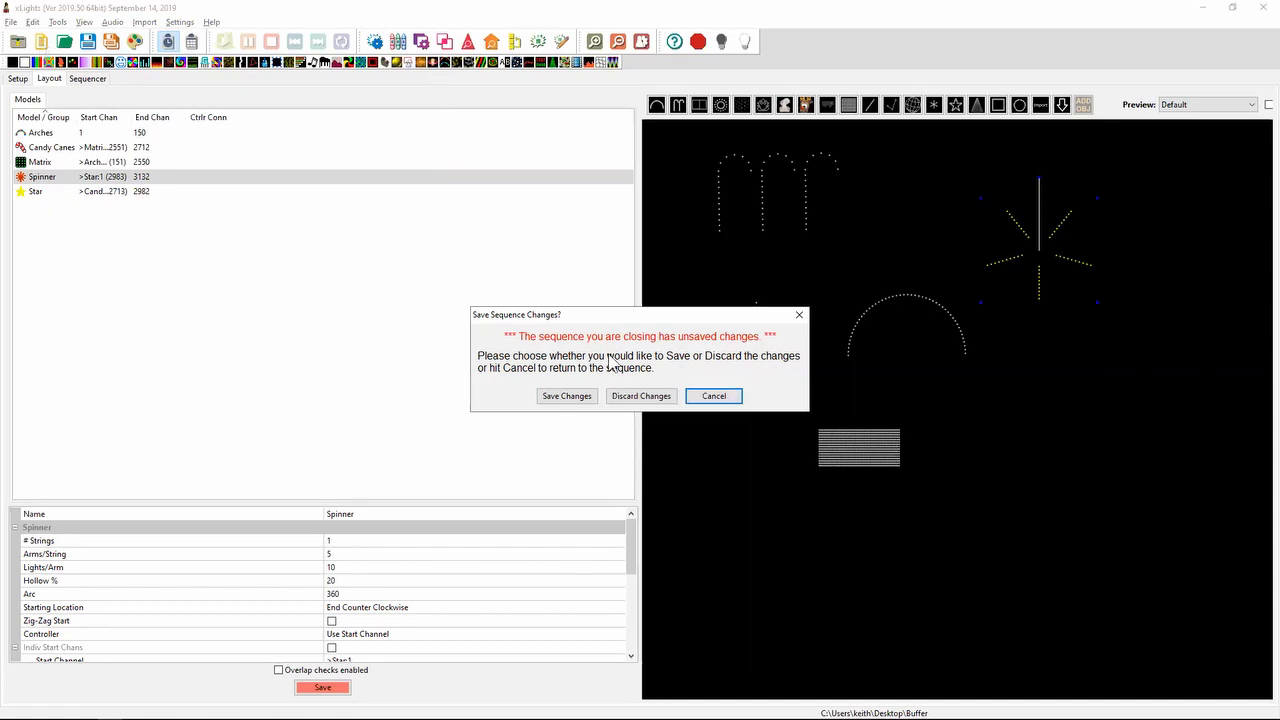
pyautogui.click(648, 396)
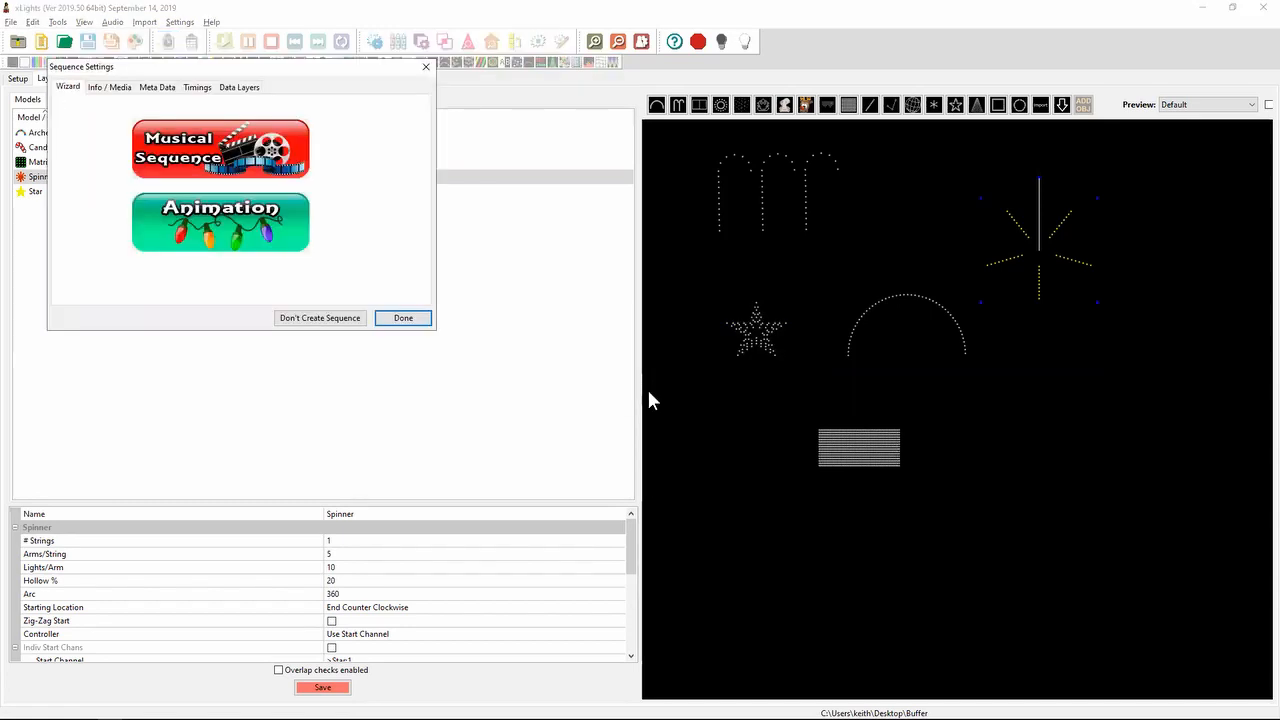
pyautogui.click(405, 318)
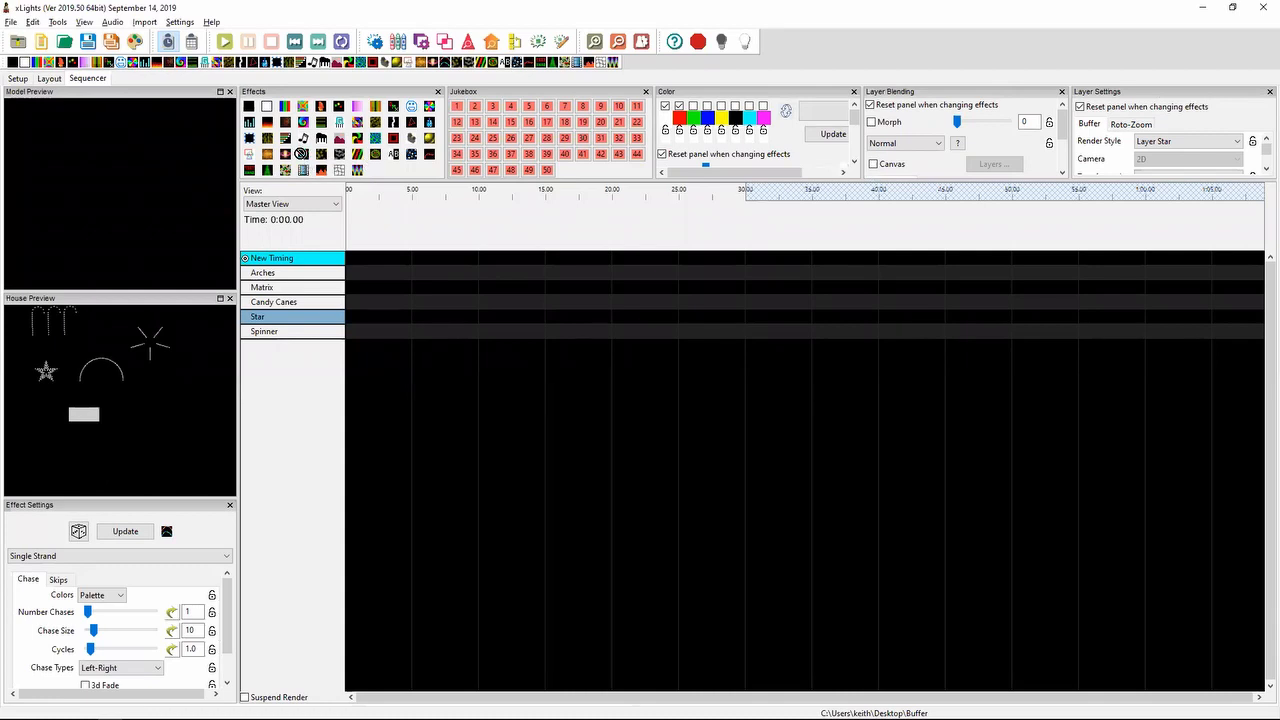
# - Add a Single Strand effect at about 10 to 13 s on the Spinner row, using the Default render style
pyautogui.moveTo(301, 152); pyautogui.dragTo(517, 329)
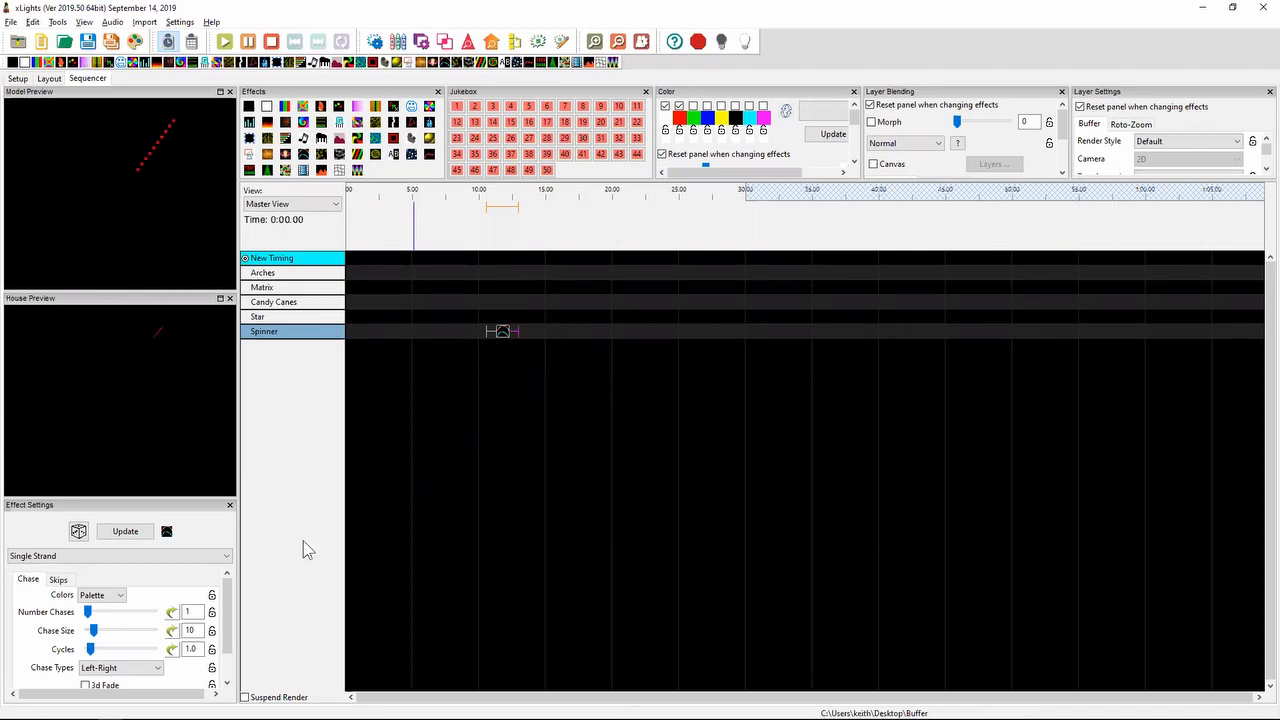
pyautogui.click(1200, 141)
pyautogui.click(1160, 152)
# - Enlarge the layer settings area and set the Spinner effect's transformation to Rotate CC 90
pyautogui.moveTo(1120, 178); pyautogui.dragTo(1122, 226)
pyautogui.click(1160, 178)
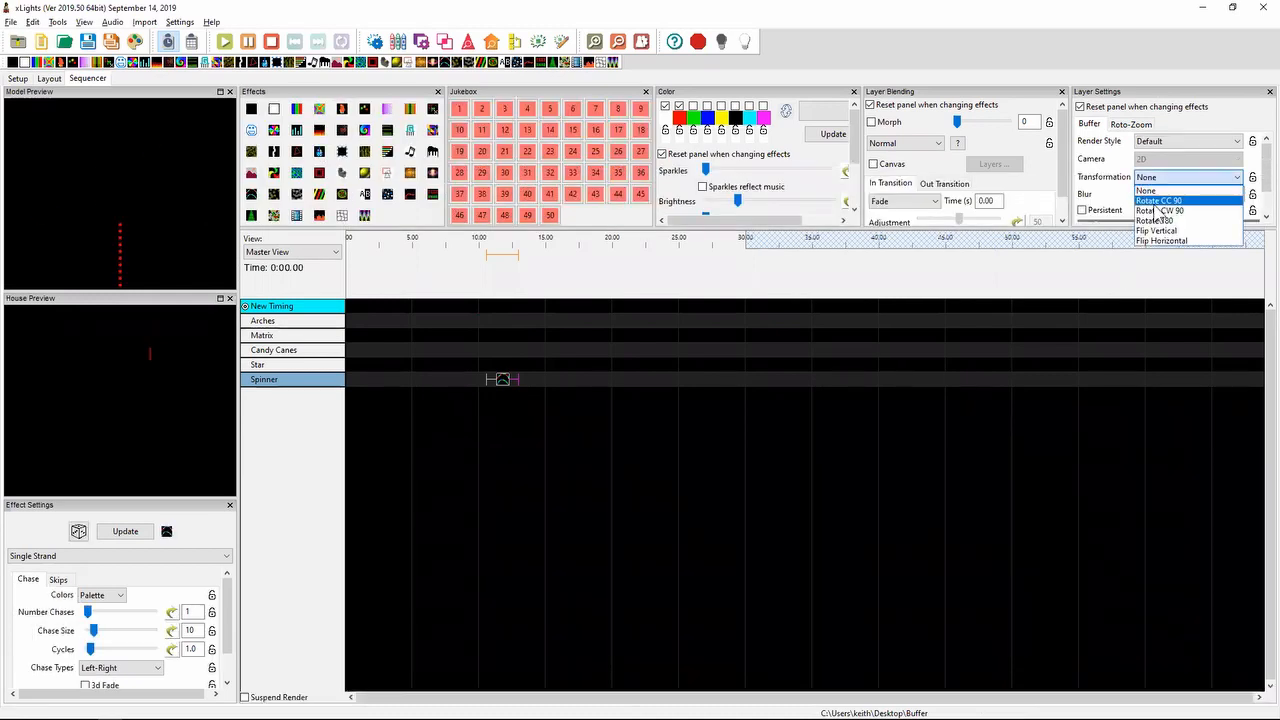
pyautogui.click(1158, 200)
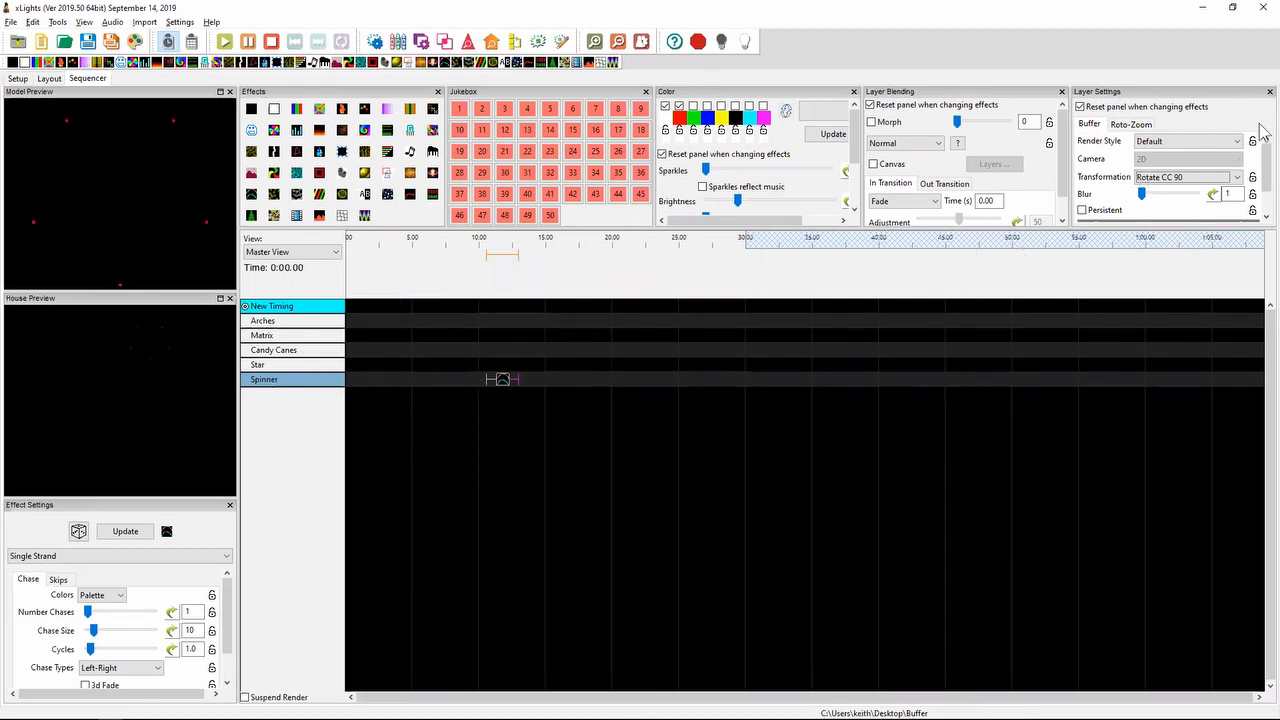
# - Reset the Spinner effect's transformation to None and switch its render style to Per Preview, then to Single Line
pyautogui.click(1190, 177)
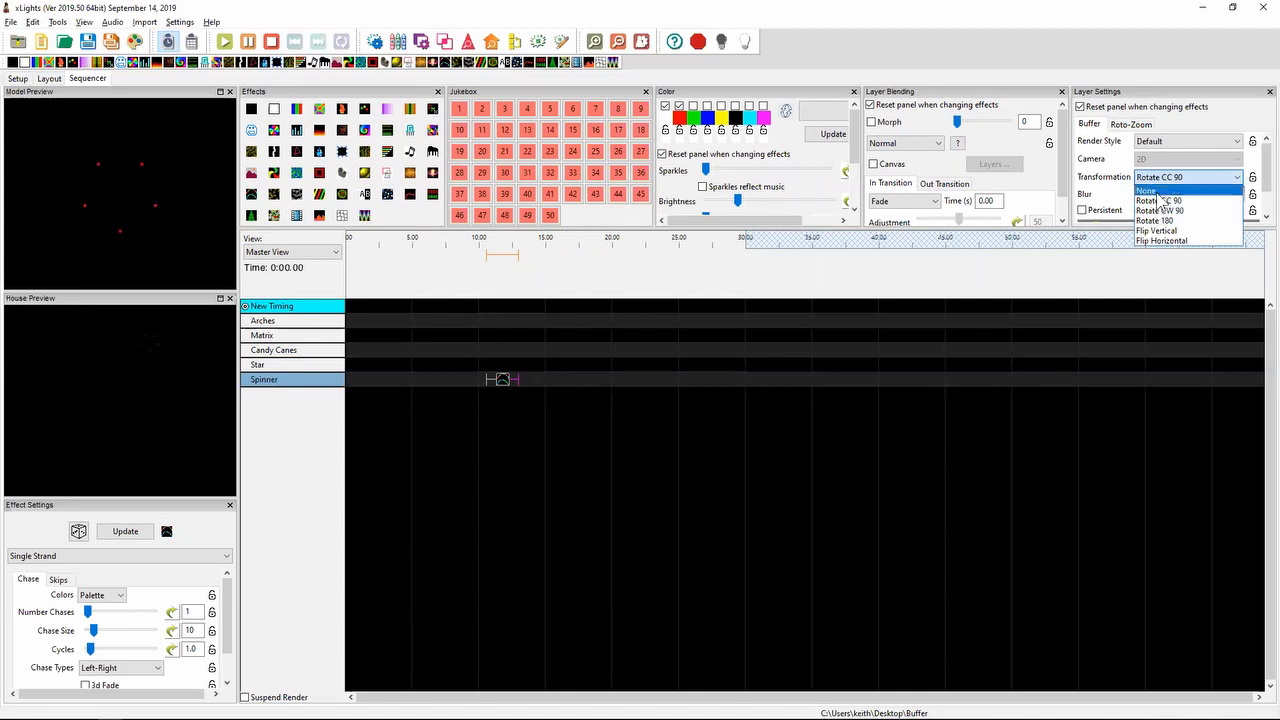
pyautogui.click(1158, 192)
pyautogui.click(1178, 142)
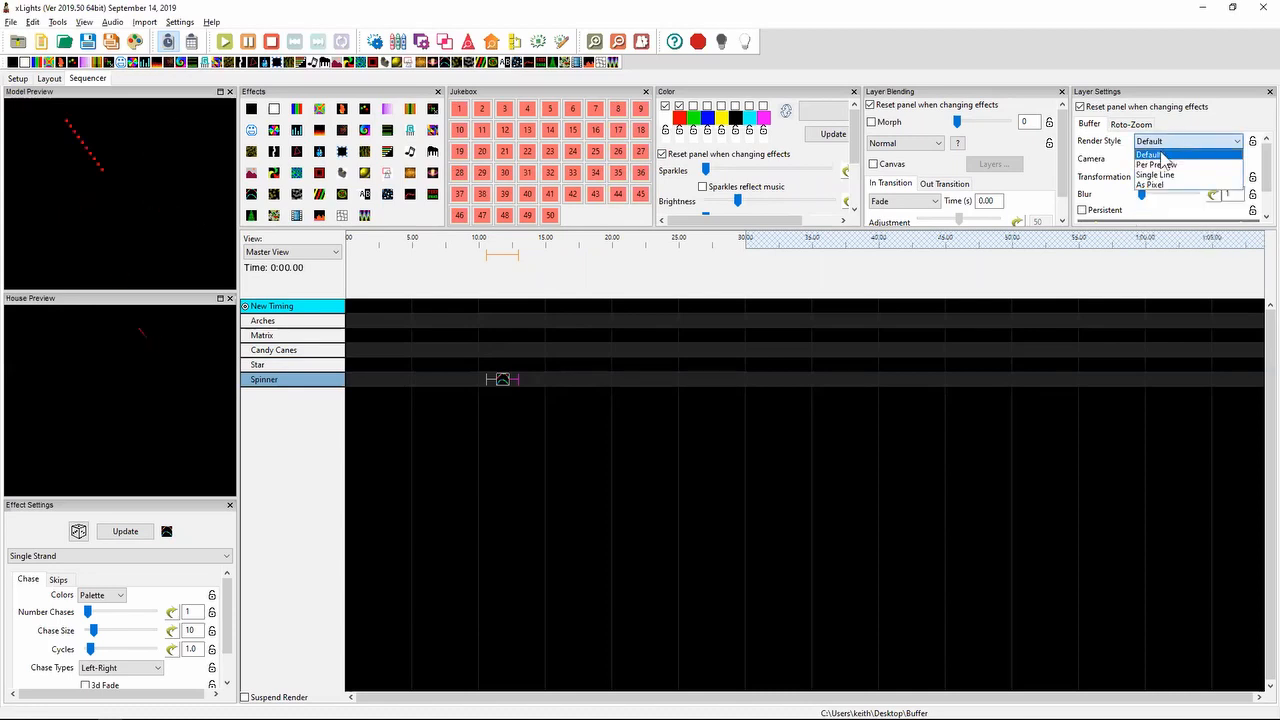
pyautogui.click(1162, 165)
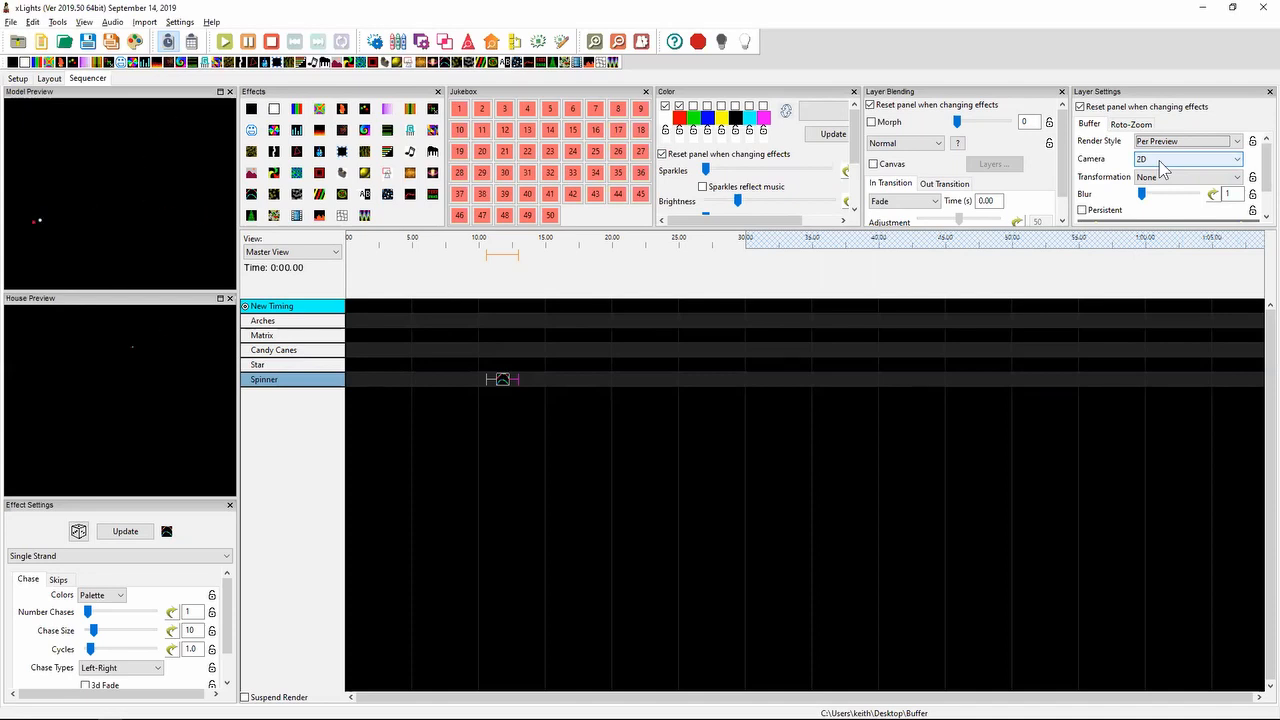
pyautogui.click(1165, 143)
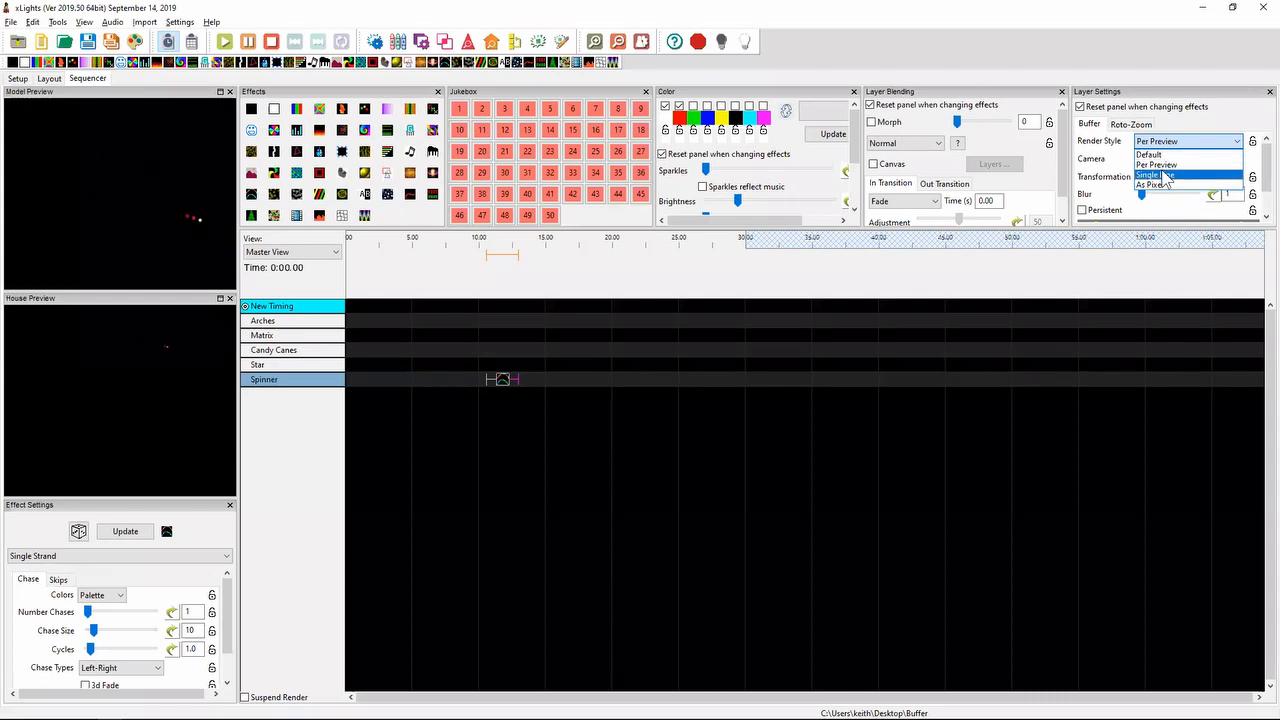
pyautogui.click(1162, 175)
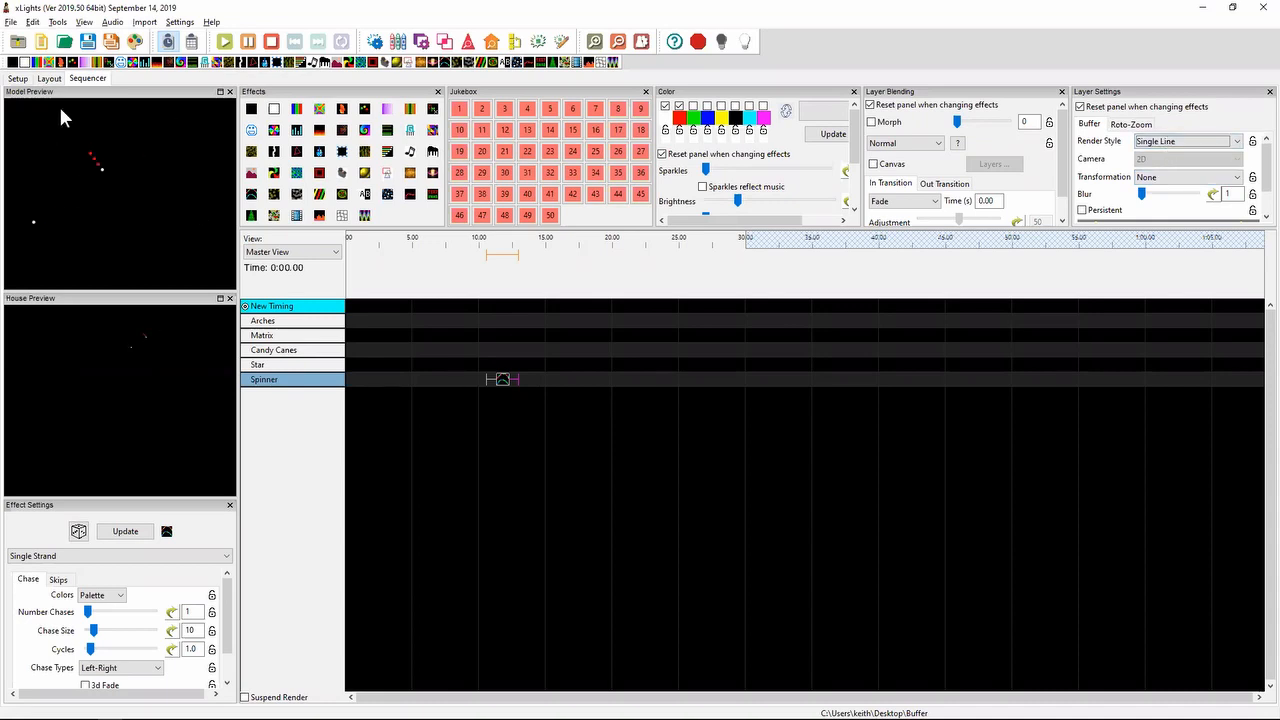
# - Move the Spinner model beside the candy canes in the layout and add a Cube model in the empty area to its right
pyautogui.click(48, 78)
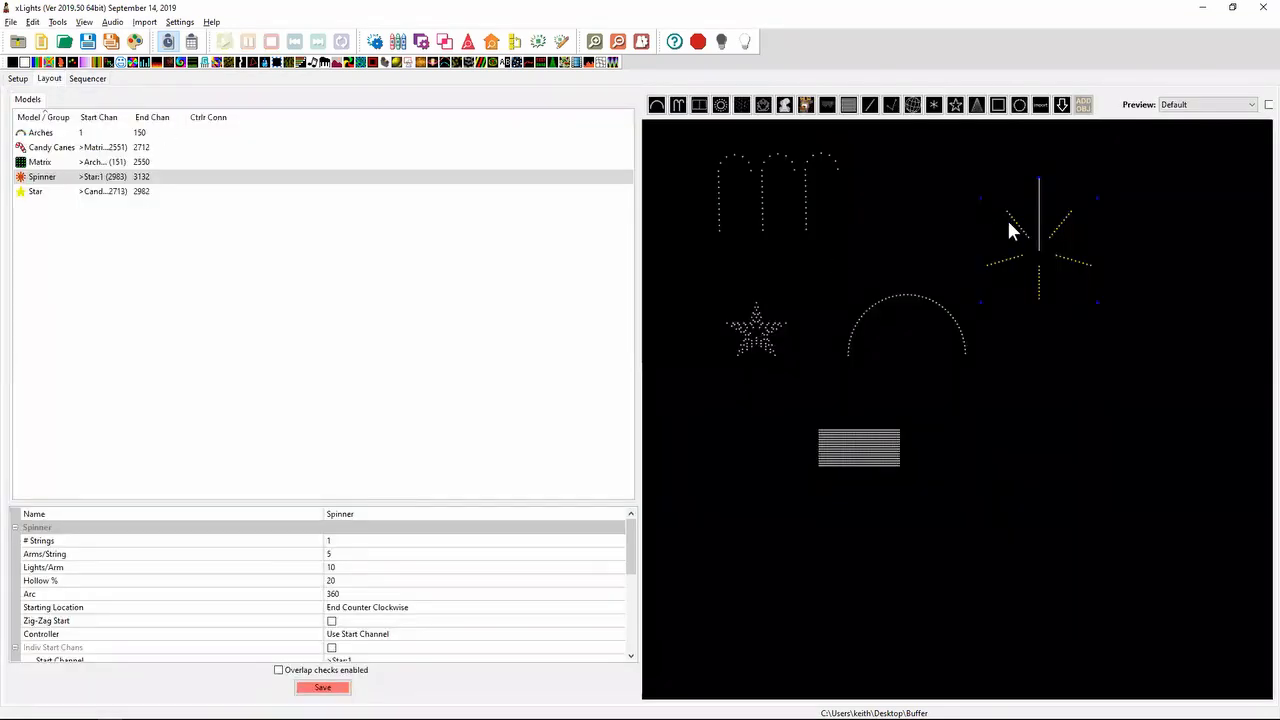
pyautogui.moveTo(1037, 243); pyautogui.dragTo(912, 204)
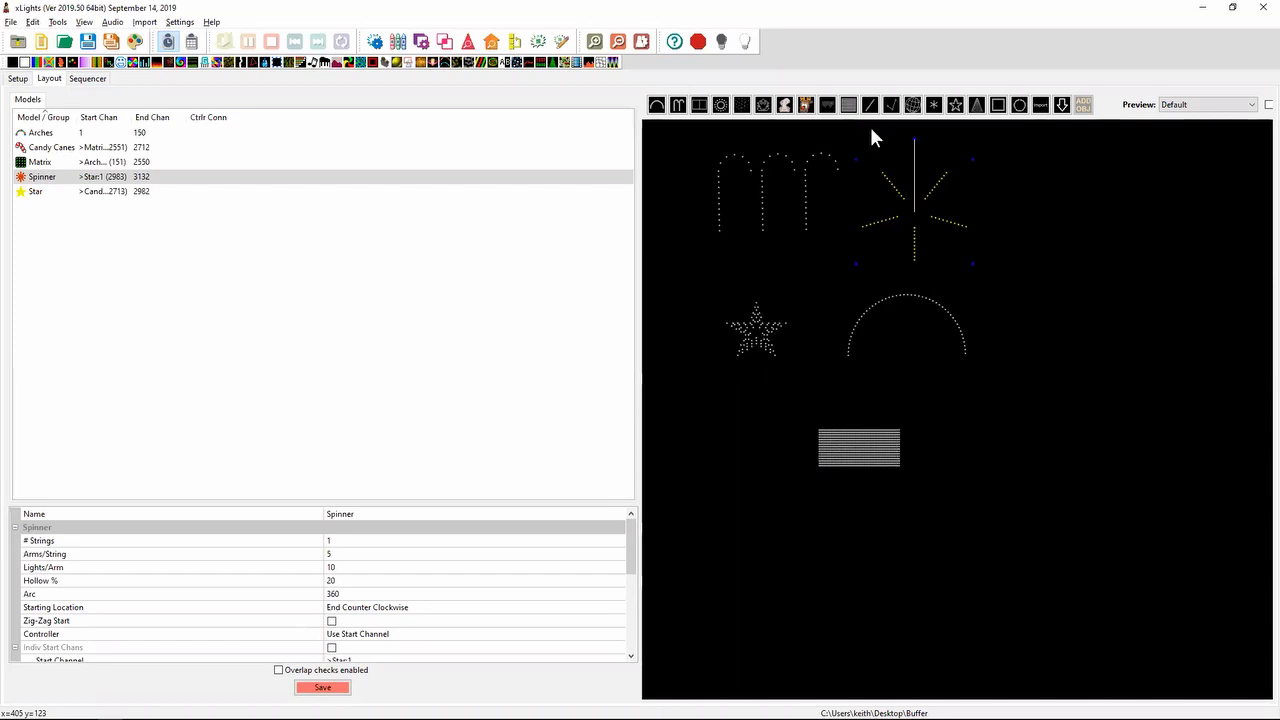
pyautogui.click(742, 106)
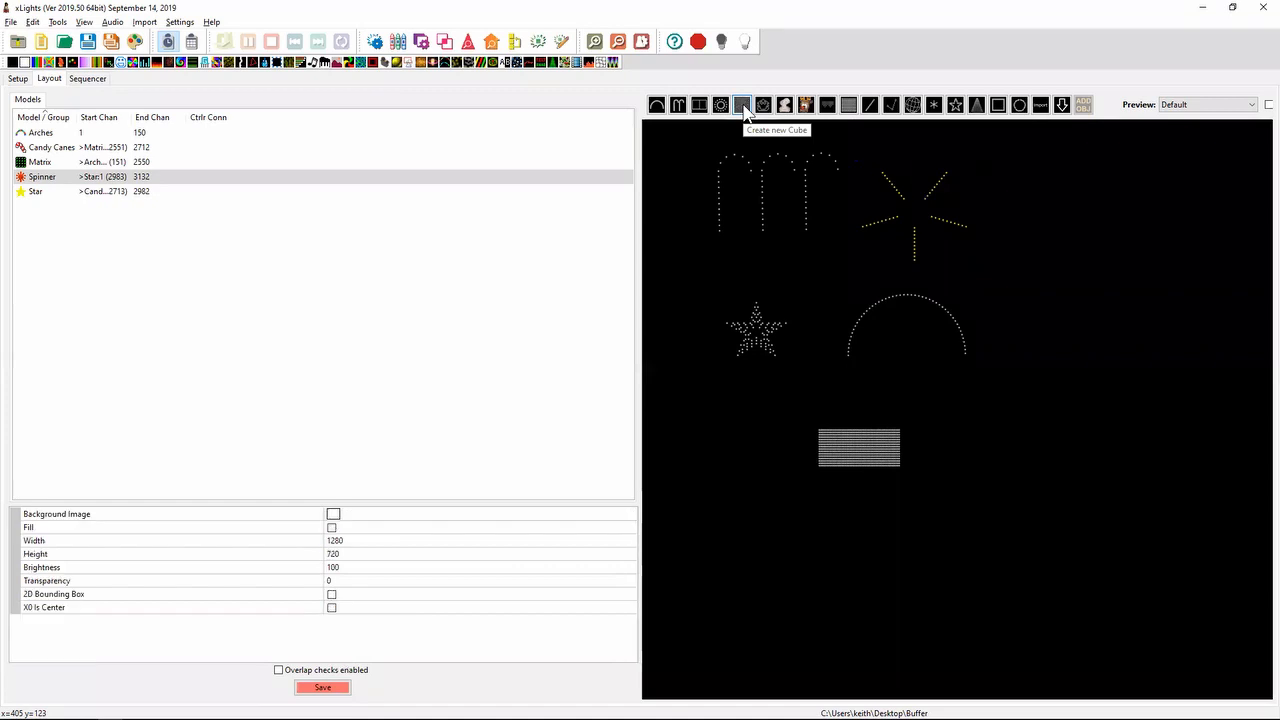
pyautogui.moveTo(1088, 200); pyautogui.dragTo(1178, 263)
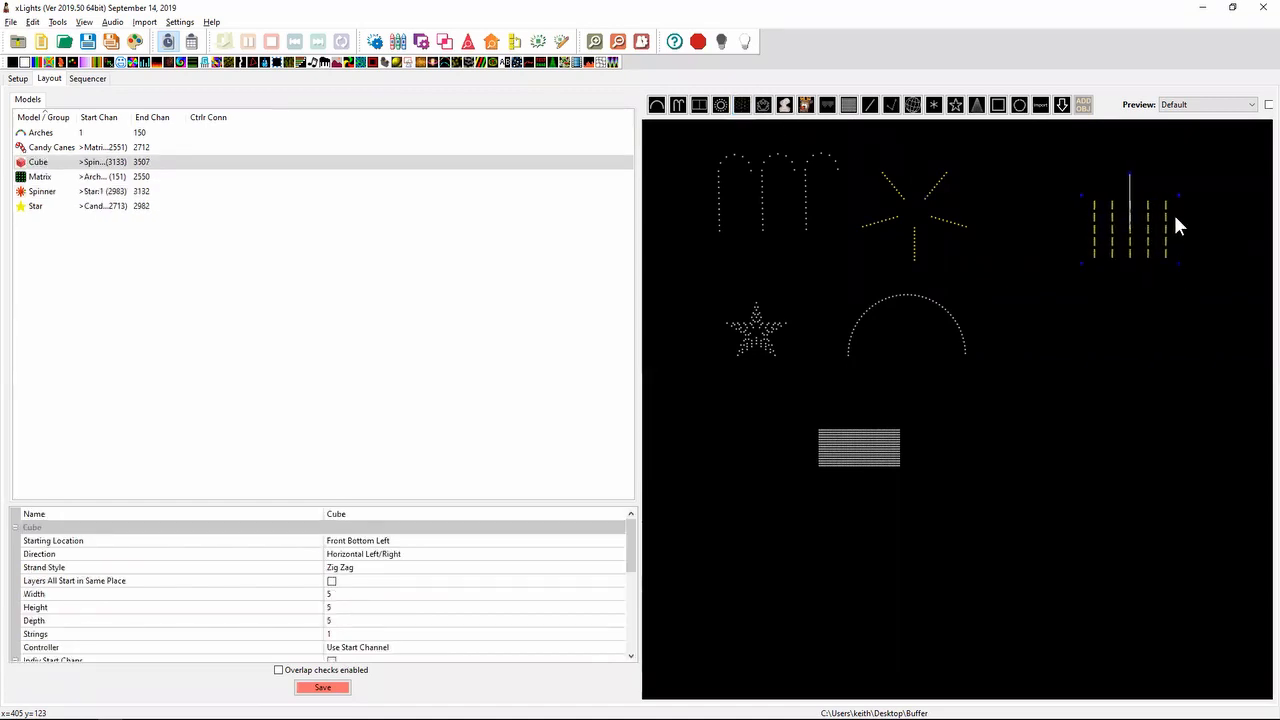
# - Examine the Cube model in the 3D layout view from an angle and return to the 2D view
pyautogui.click(1267, 104)
pyautogui.moveTo(1157, 310); pyautogui.dragTo(1052, 318)
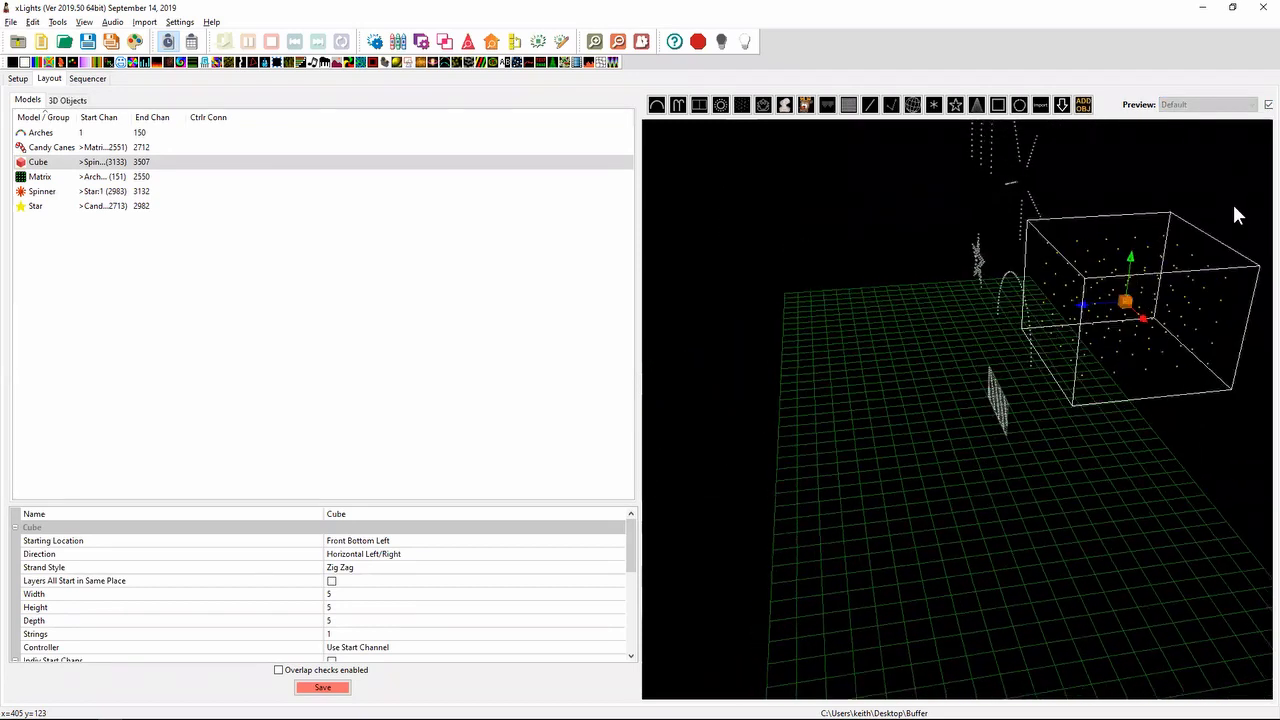
pyautogui.click(1264, 106)
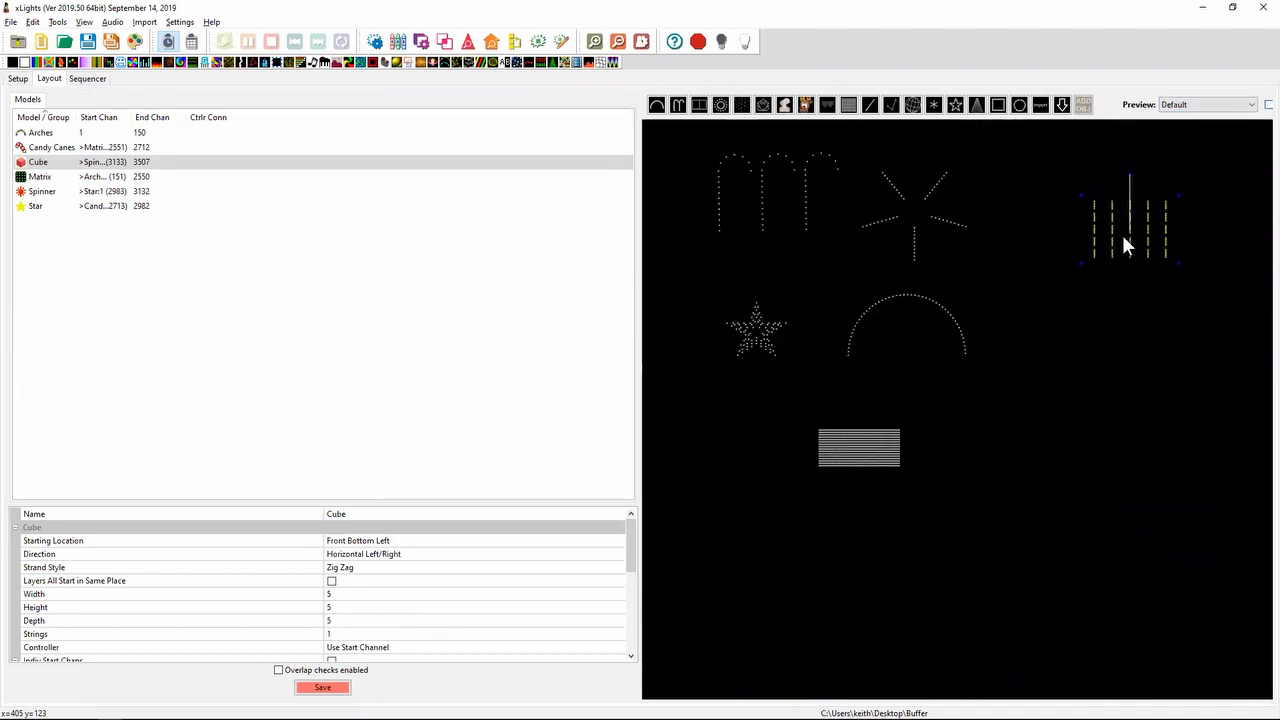
# - Create a new sequence with the default settings, discarding the changes to the open one
pyautogui.click(43, 41)
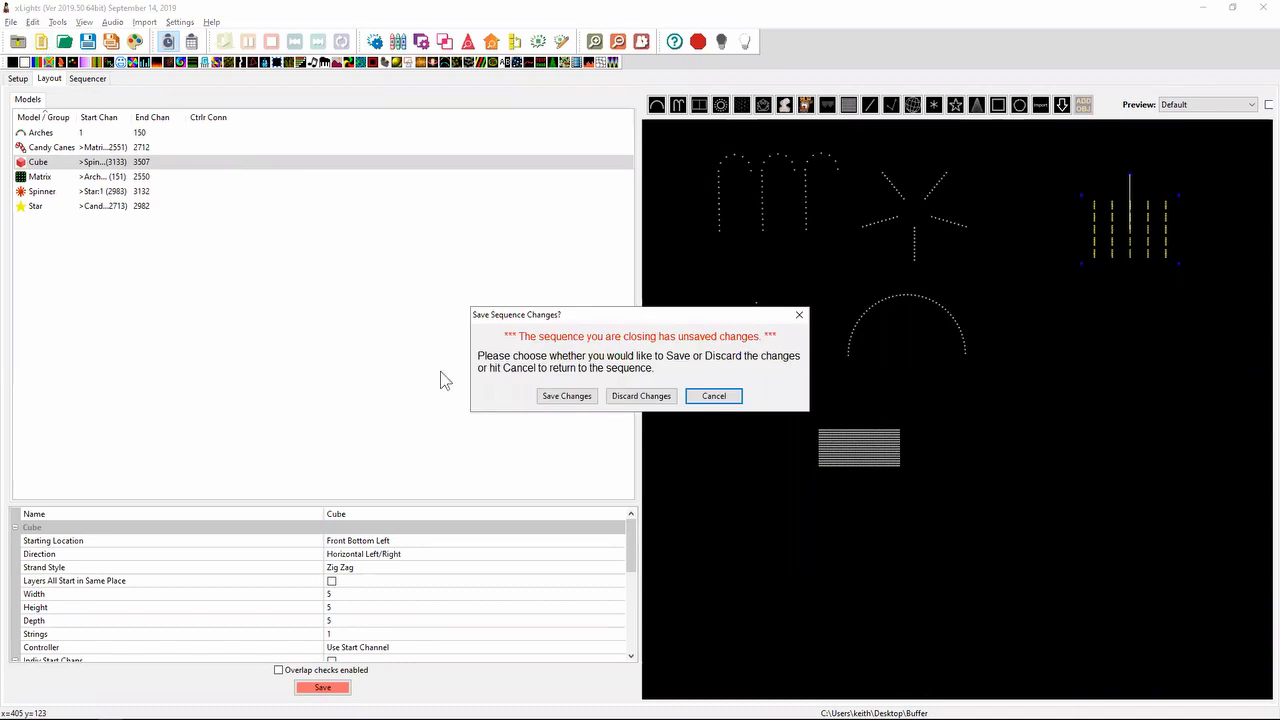
pyautogui.click(651, 400)
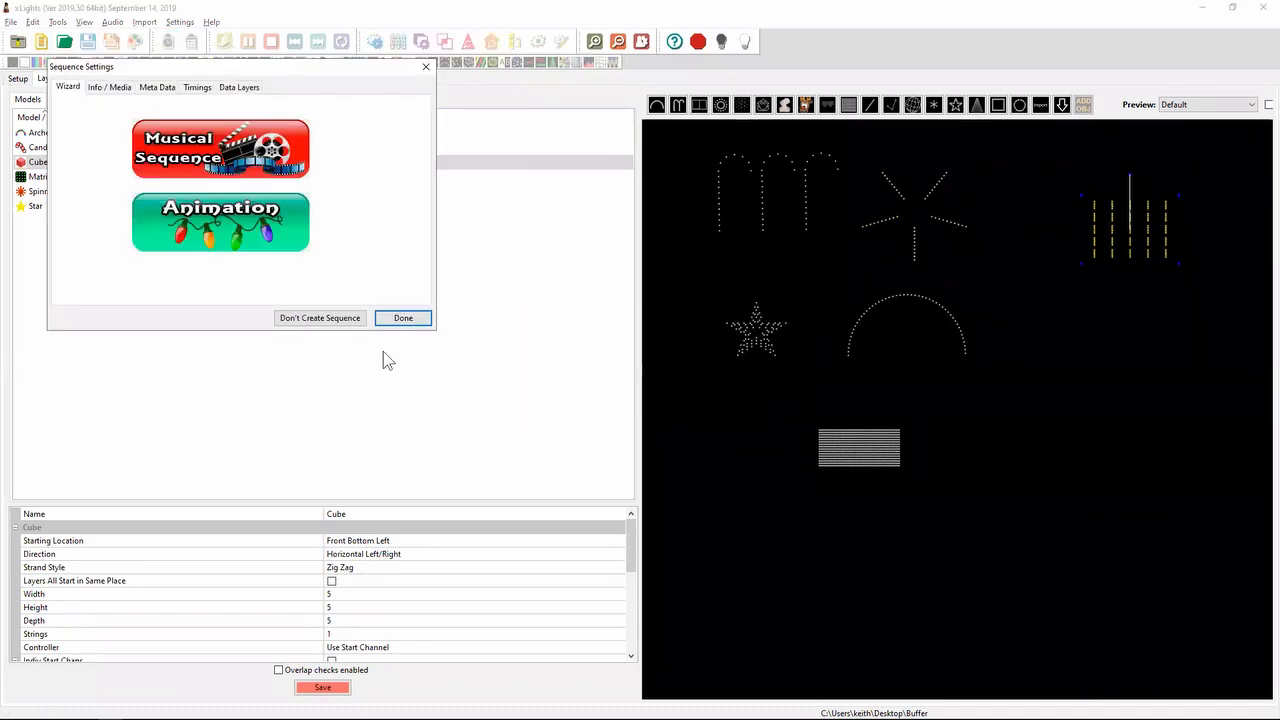
pyautogui.click(388, 320)
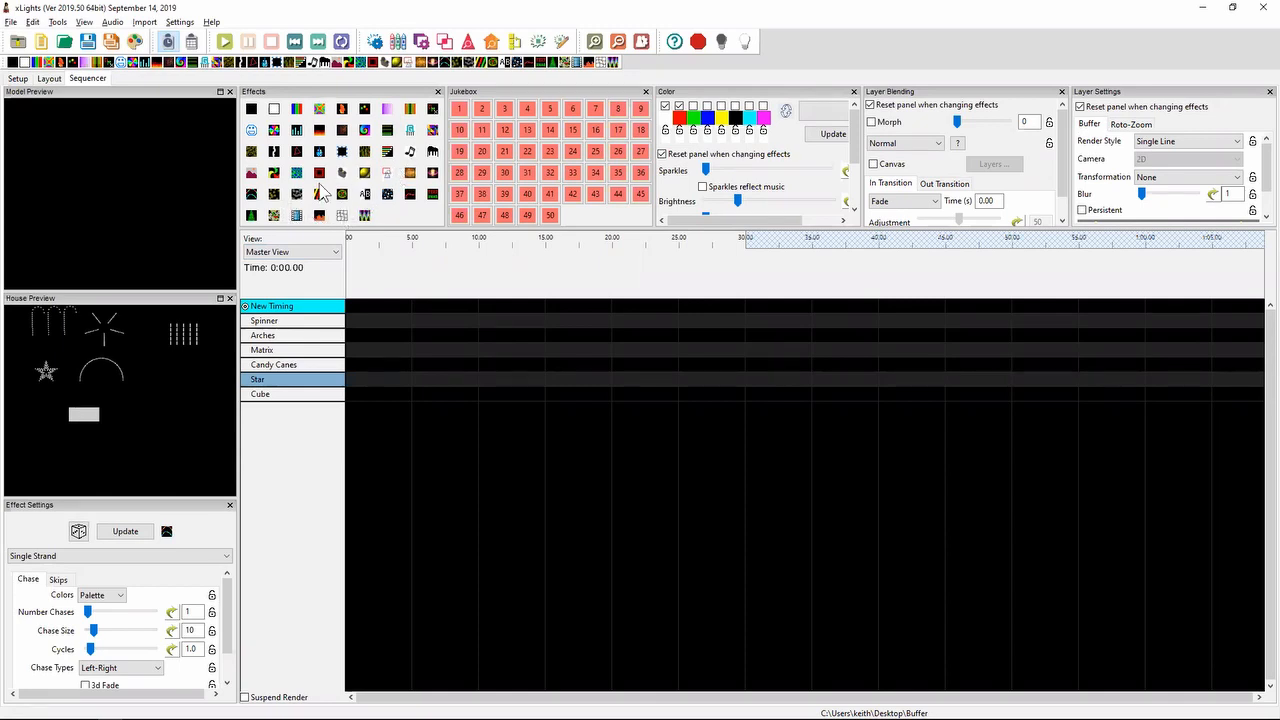
# - Add a Single Strand effect at about 5 s on the Cube row and switch the house preview to 3D
pyautogui.moveTo(252, 195); pyautogui.dragTo(427, 390)
pyautogui.rightClick(125, 363)
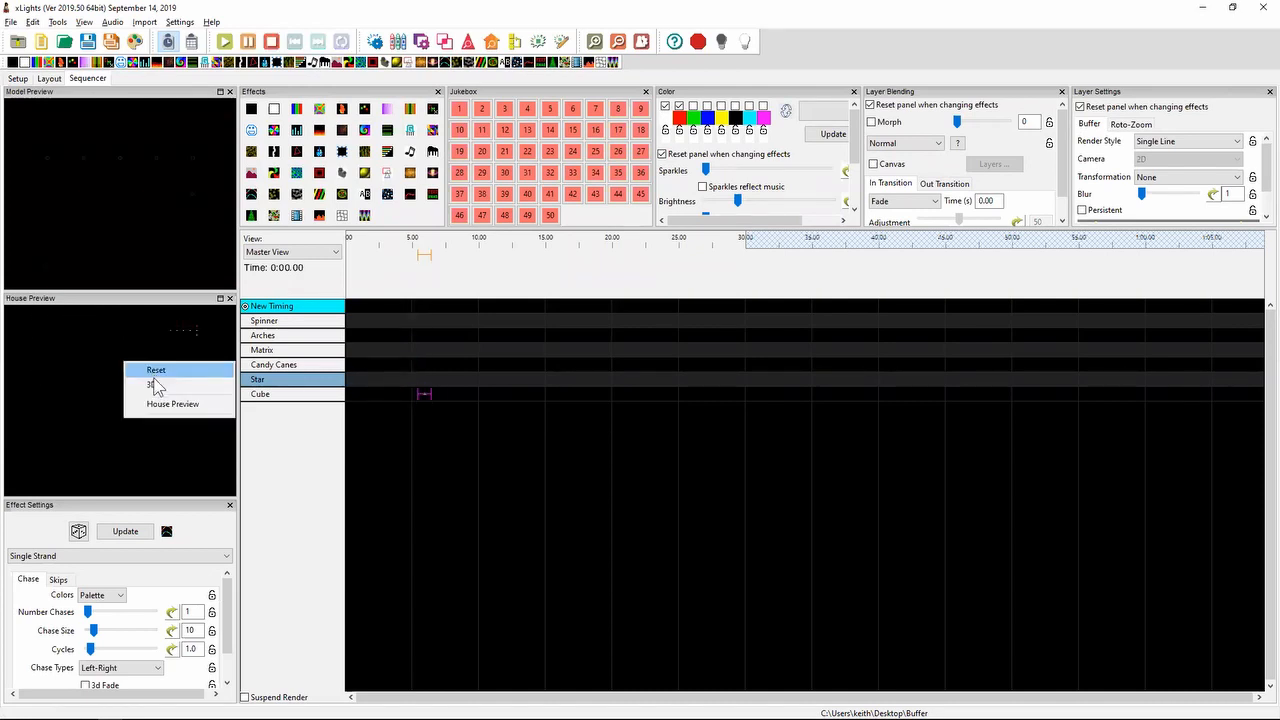
pyautogui.click(153, 385)
pyautogui.moveTo(172, 412)
pyautogui.mouseDown()
pyautogui.moveTo(157, 412)
pyautogui.moveTo(168, 414)
pyautogui.mouseUp()
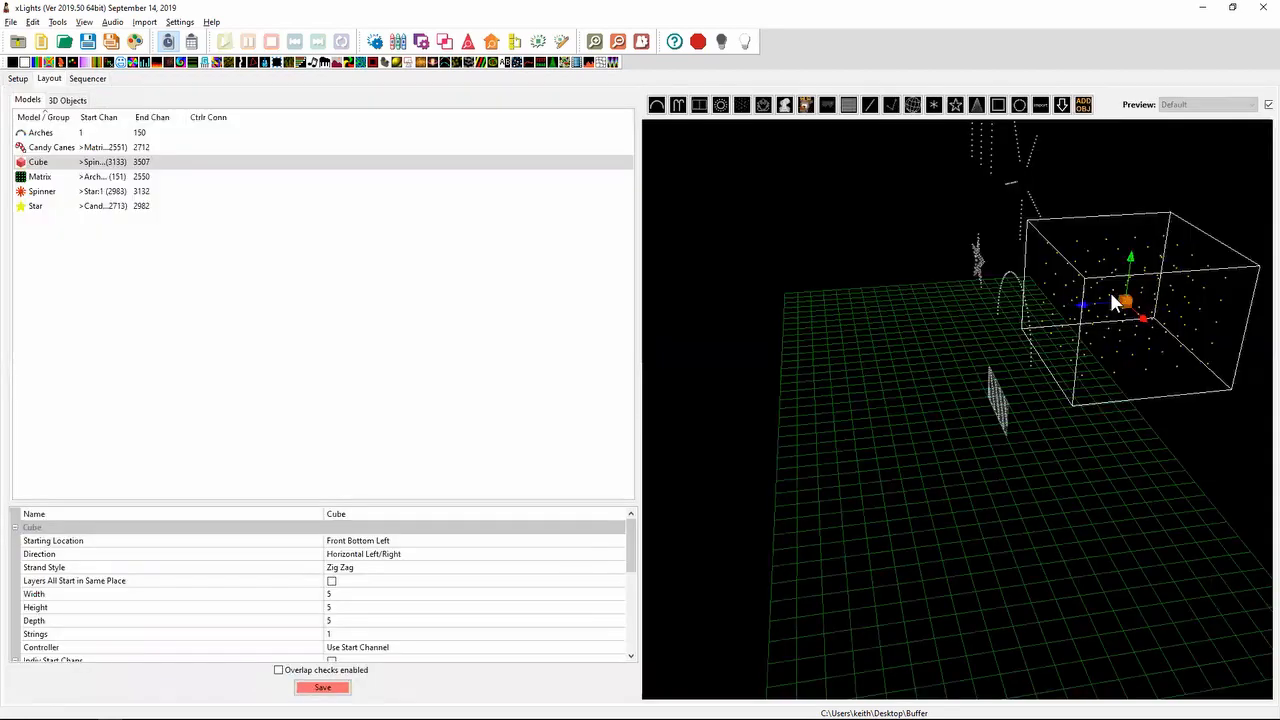
# - Examine the Cube model's node layout in an enlarged window and close it
pyautogui.rightClick(1106, 296)
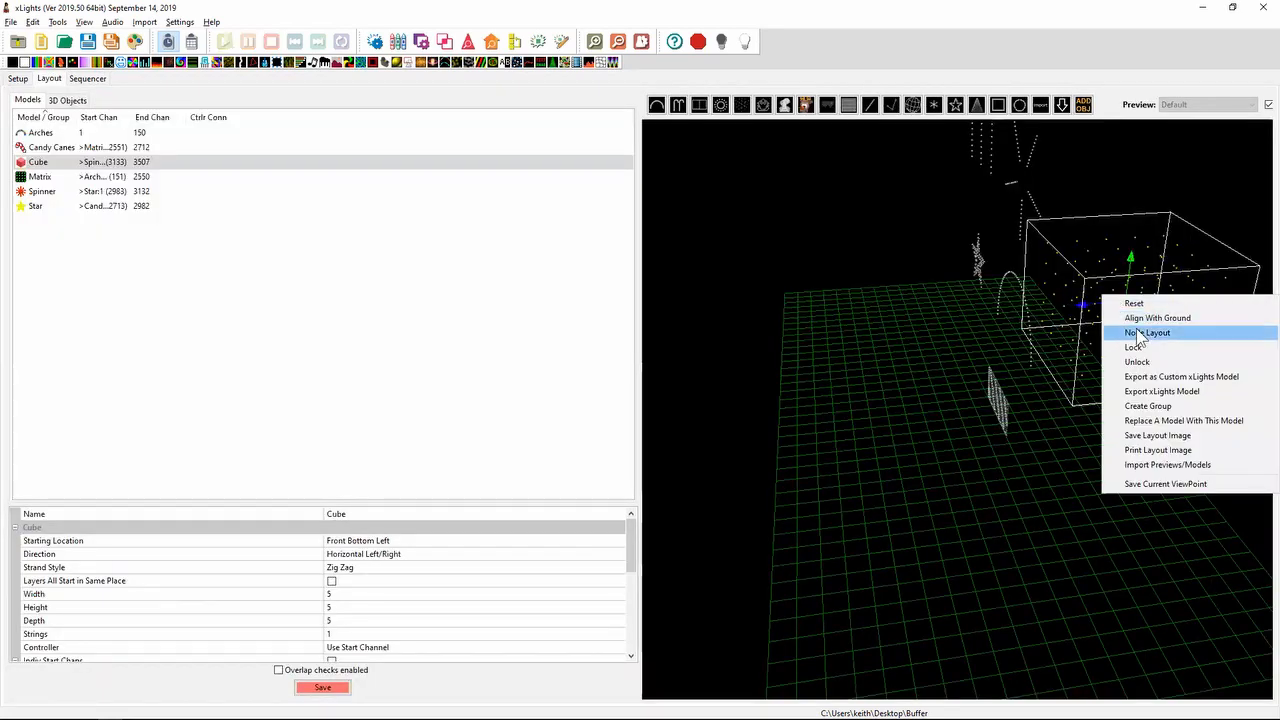
pyautogui.click(1136, 332)
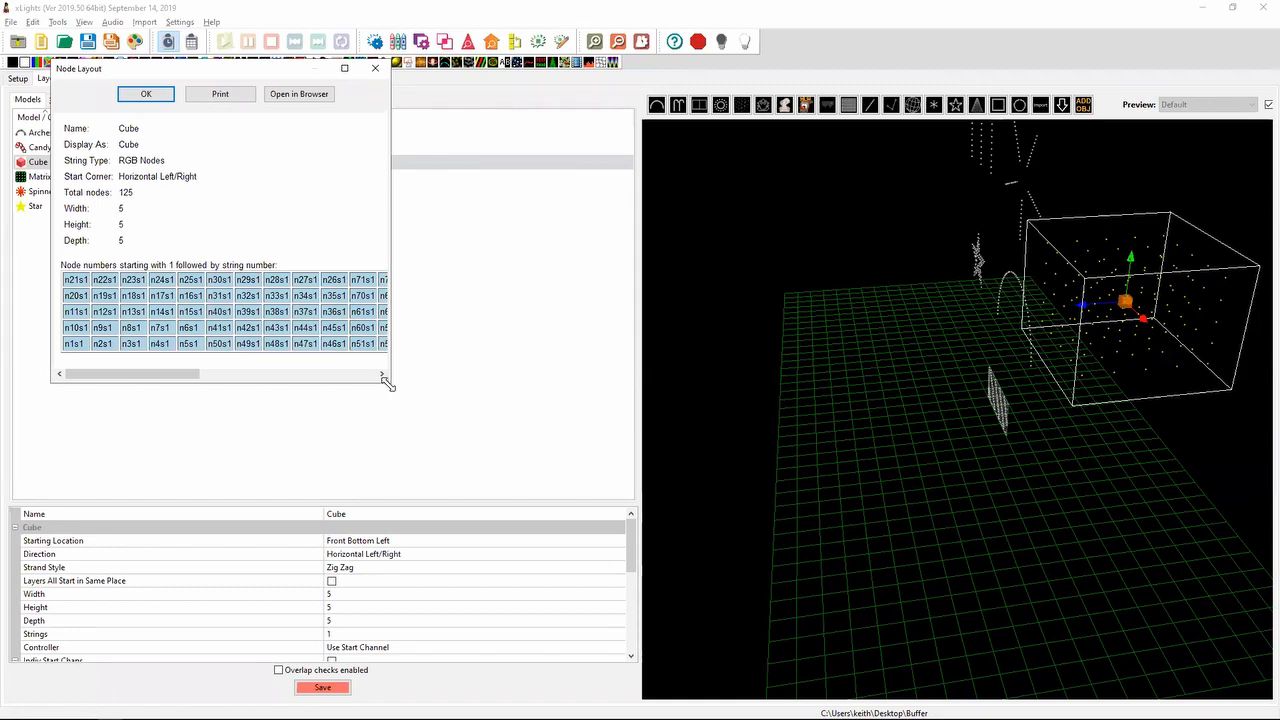
pyautogui.moveTo(387, 384); pyautogui.dragTo(884, 398)
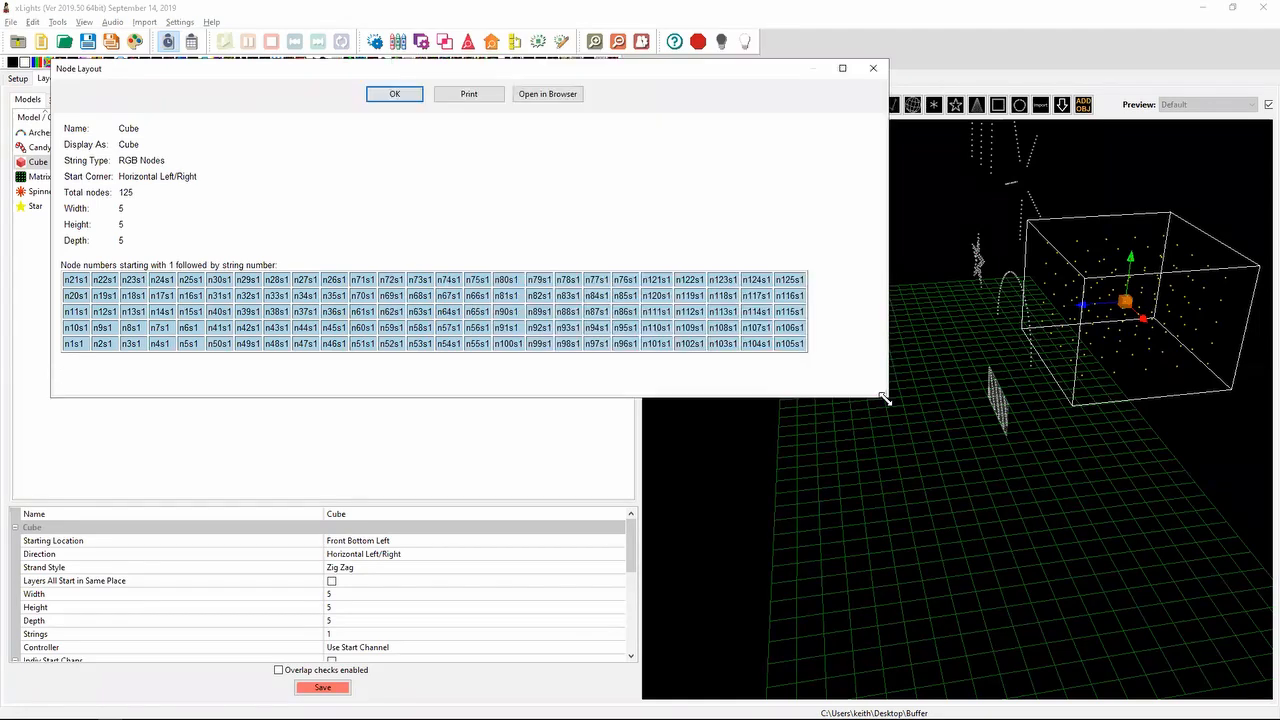
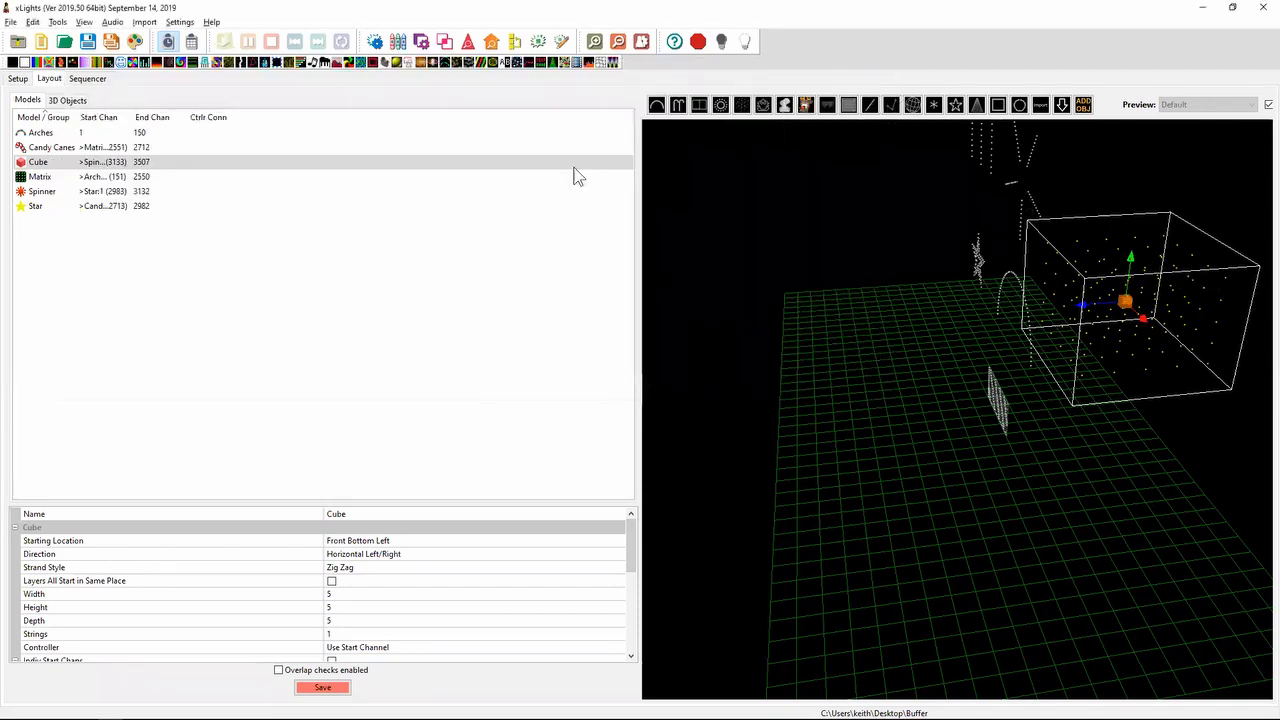
pyautogui.click(875, 68)
# - Extend the Cube's Single Strand effect to about 10.6 s and set its render style to Per Preview
pyautogui.click(85, 77)
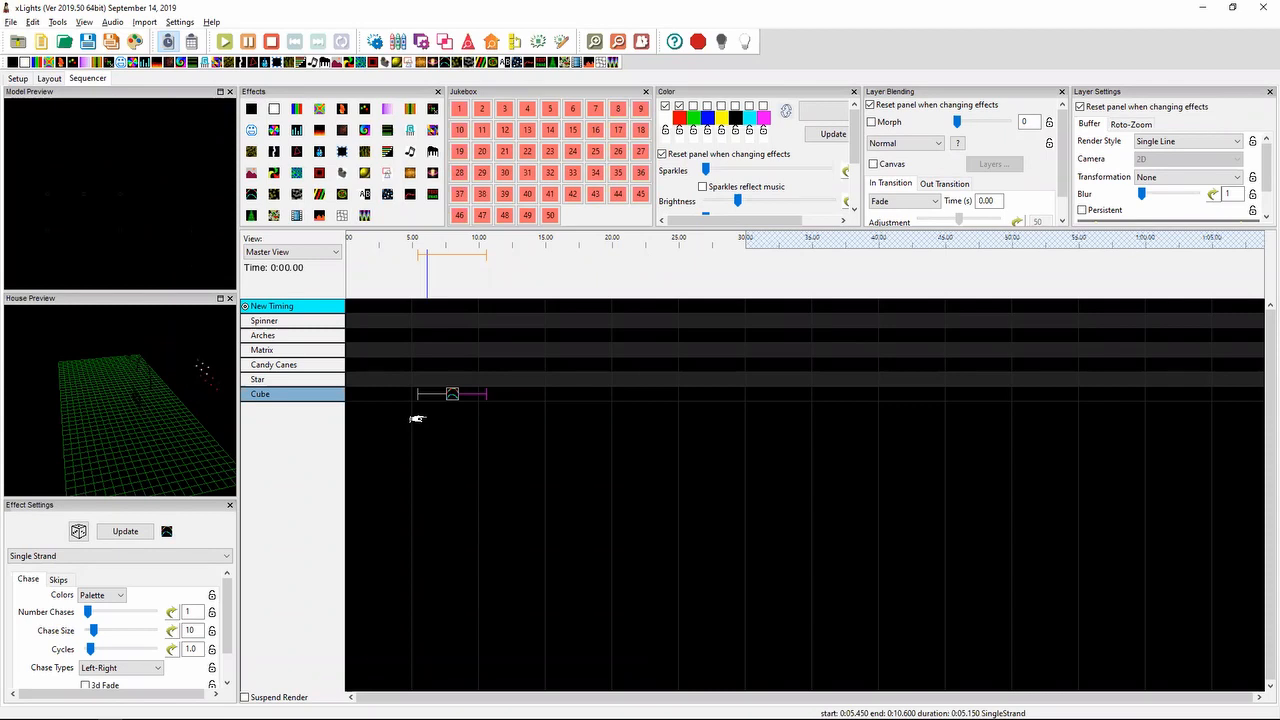
pyautogui.moveTo(195, 382); pyautogui.dragTo(175, 391)
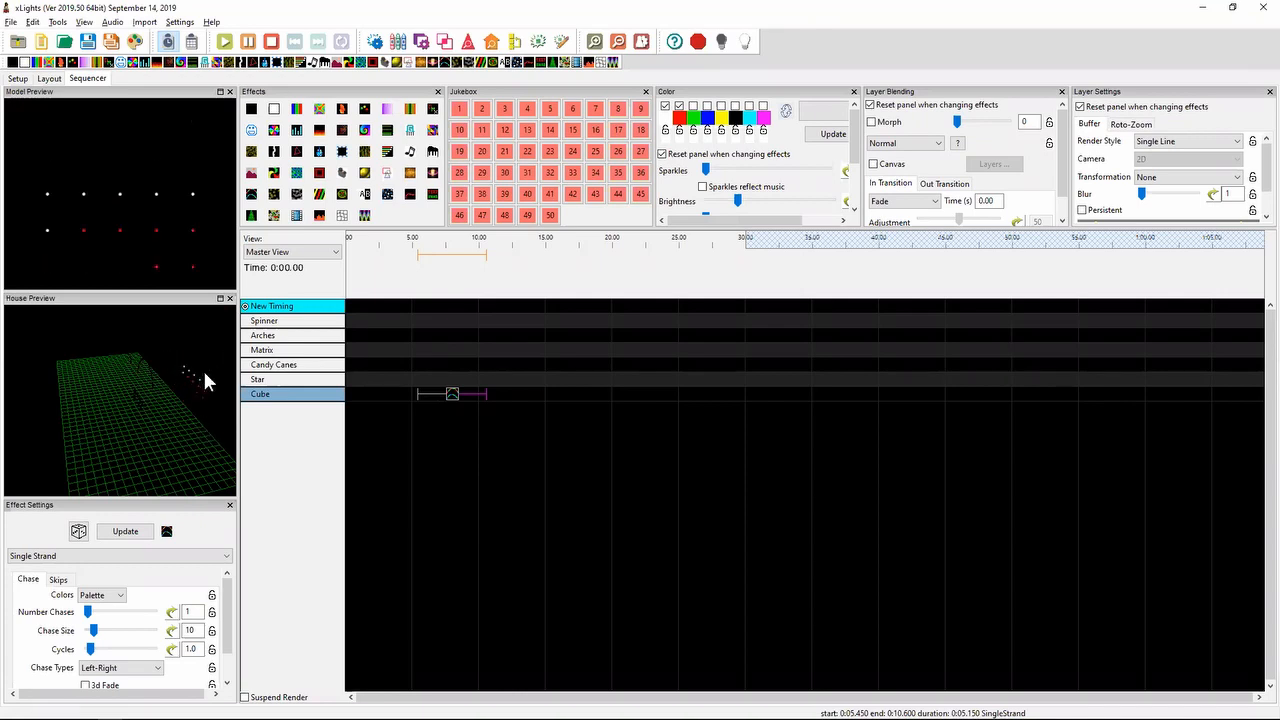
pyautogui.click(1220, 145)
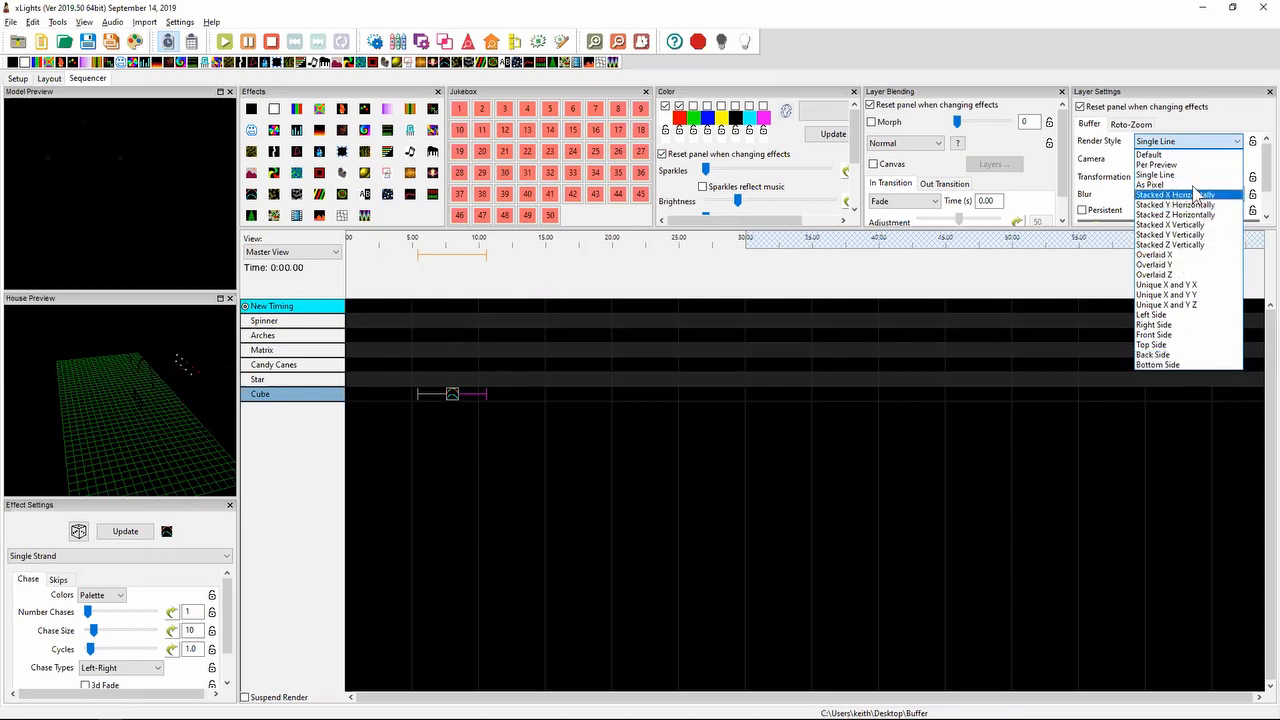
pyautogui.click(1160, 164)
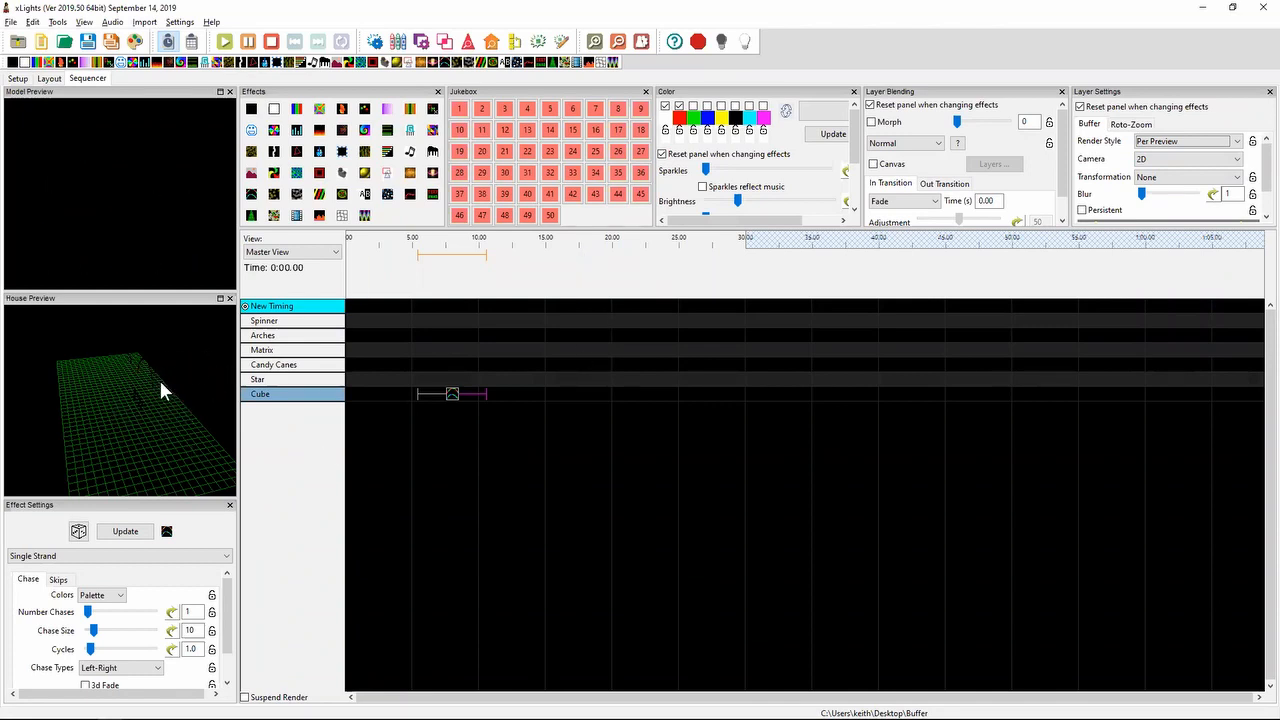
pyautogui.moveTo(160, 407); pyautogui.dragTo(76, 373)
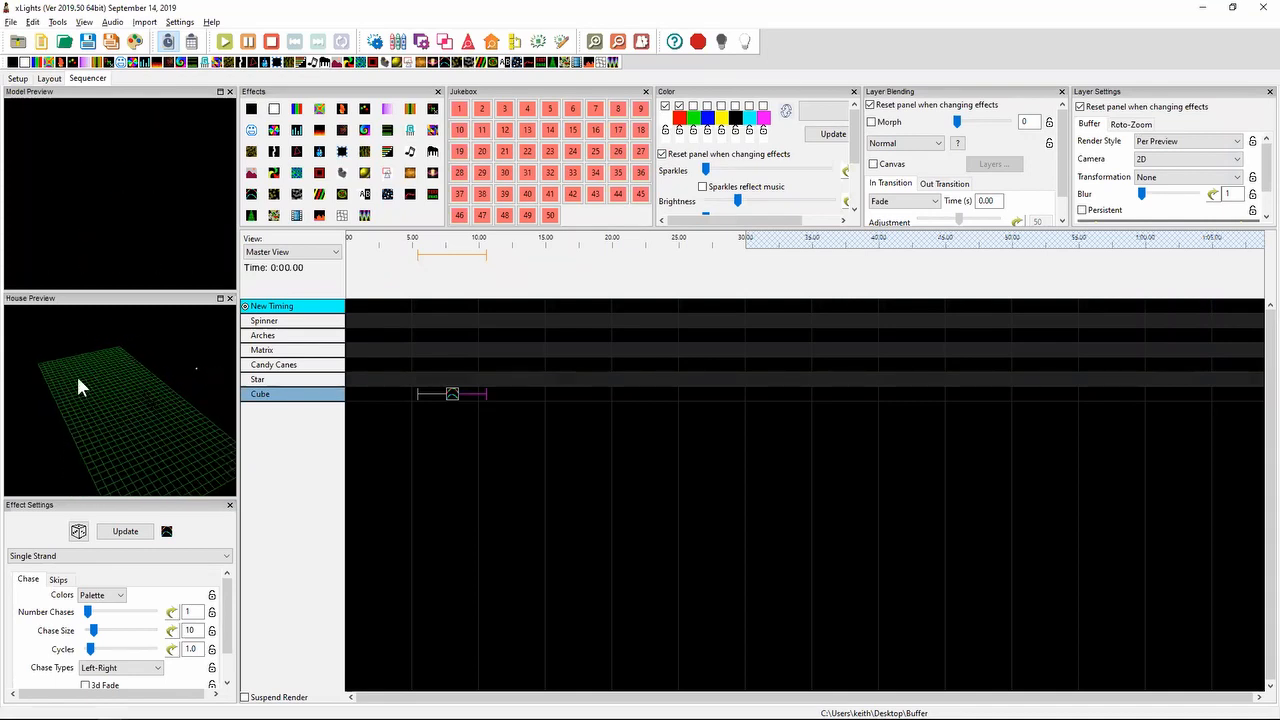
# - Move the Cube model beside the matrix in the 2D layout and check its placement in the 3D view
pyautogui.click(49, 79)
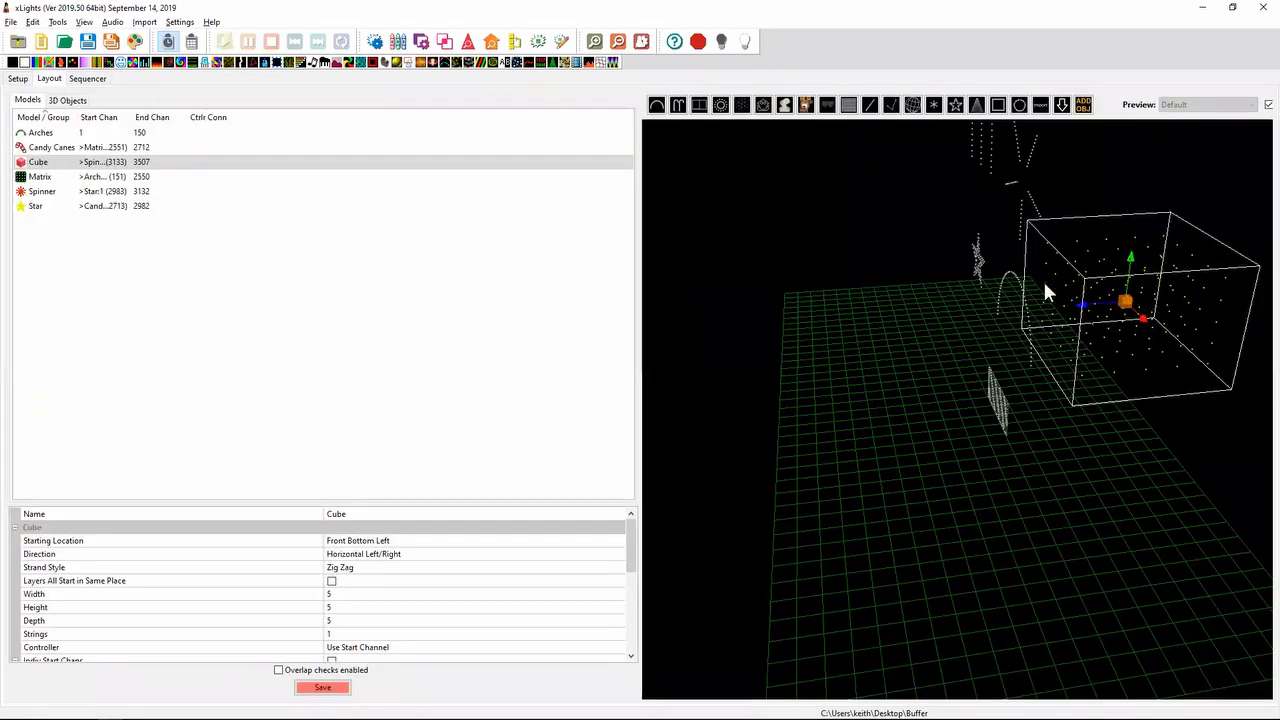
pyautogui.click(1268, 104)
pyautogui.moveTo(1150, 228); pyautogui.dragTo(983, 392)
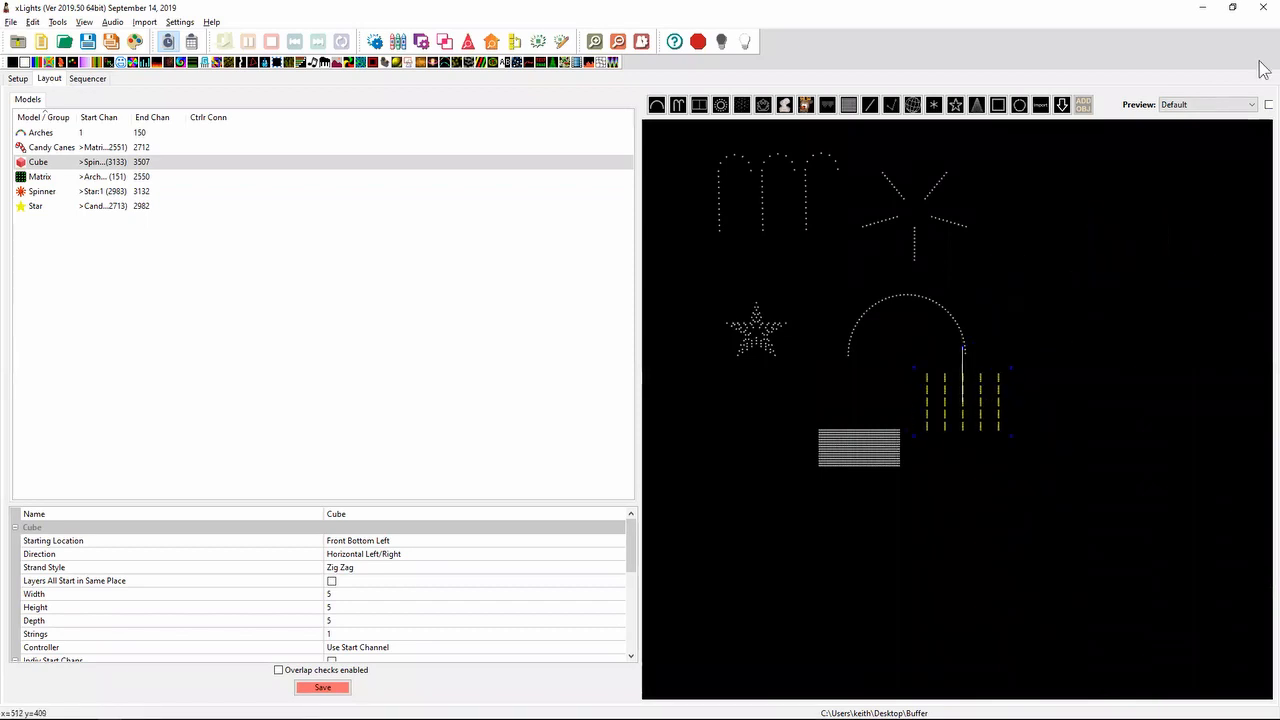
pyautogui.click(1266, 104)
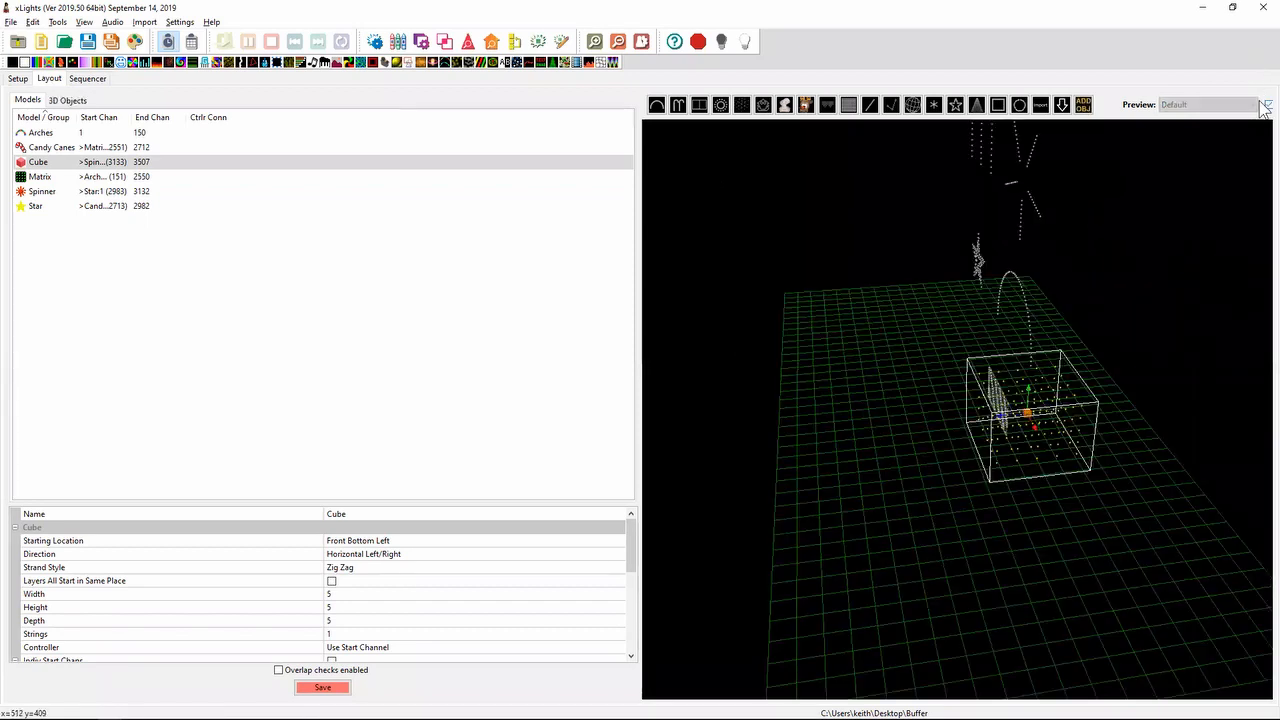
pyautogui.moveTo(1086, 380); pyautogui.dragTo(1128, 393)
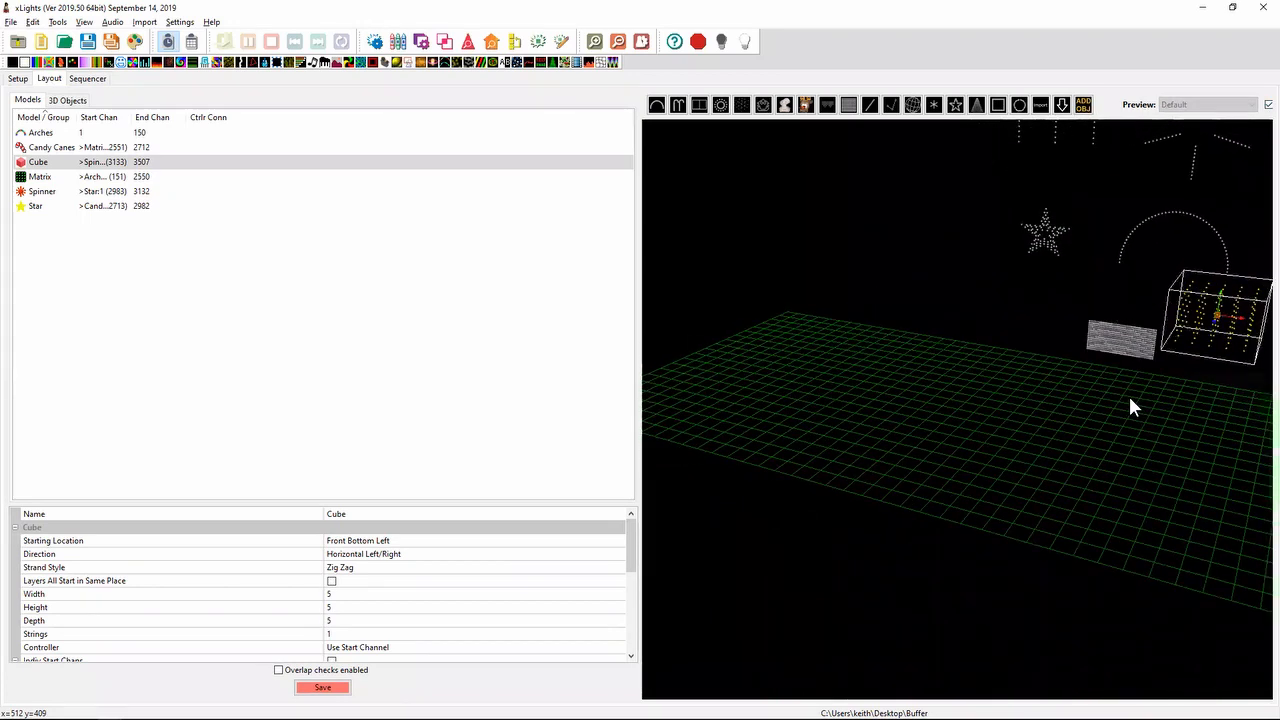
pyautogui.click(1268, 105)
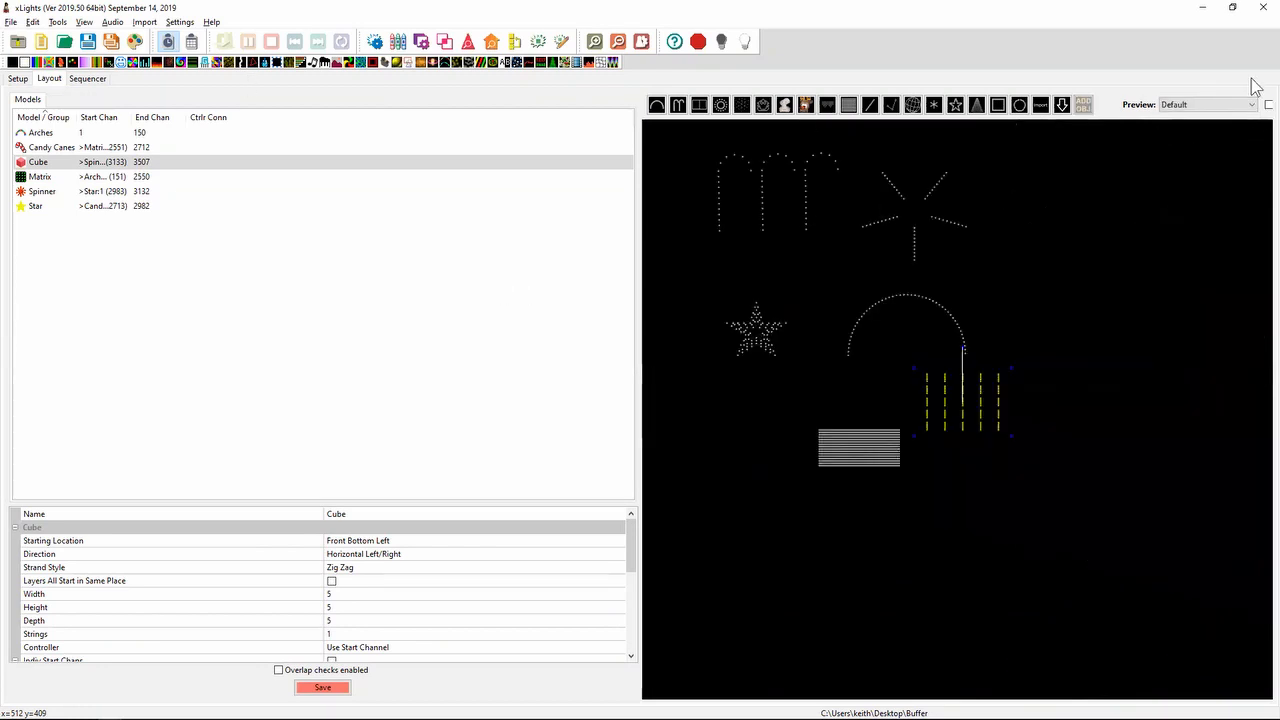
pyautogui.click(1268, 105)
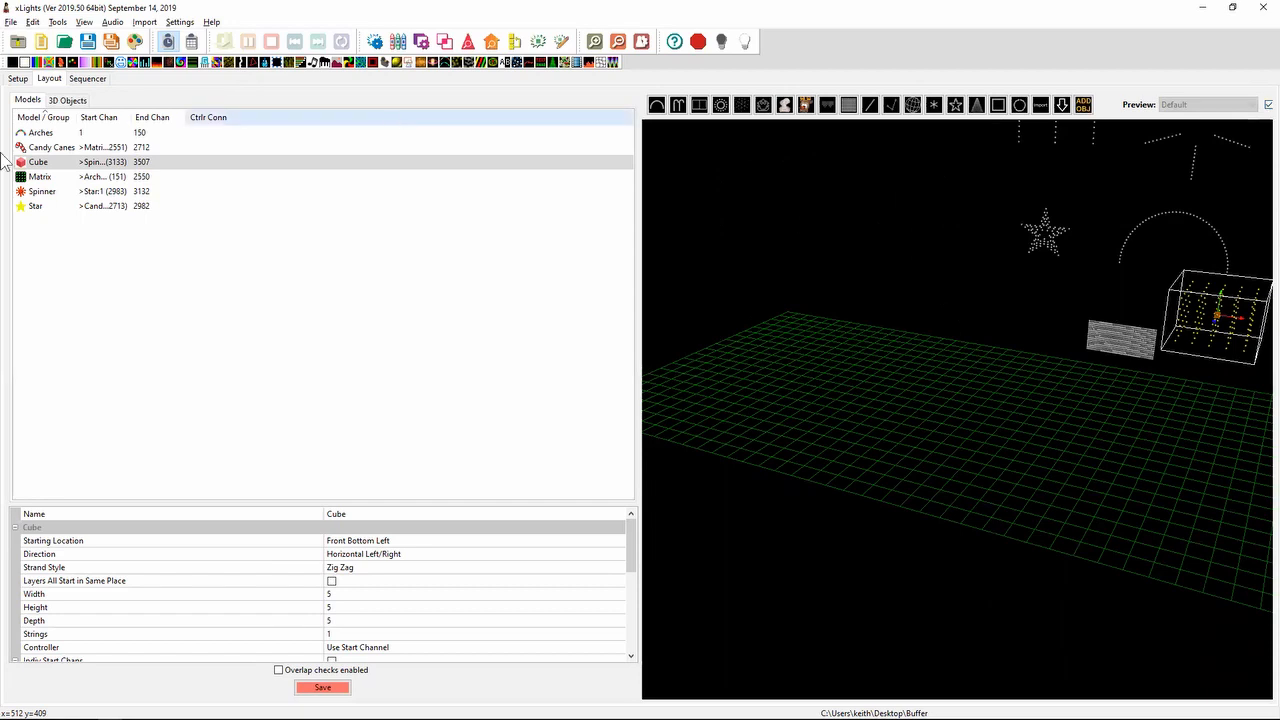
# - Set the Cube effect's render style to Single Line in the sequencer, viewing the house preview from a lower angle
pyautogui.click(86, 79)
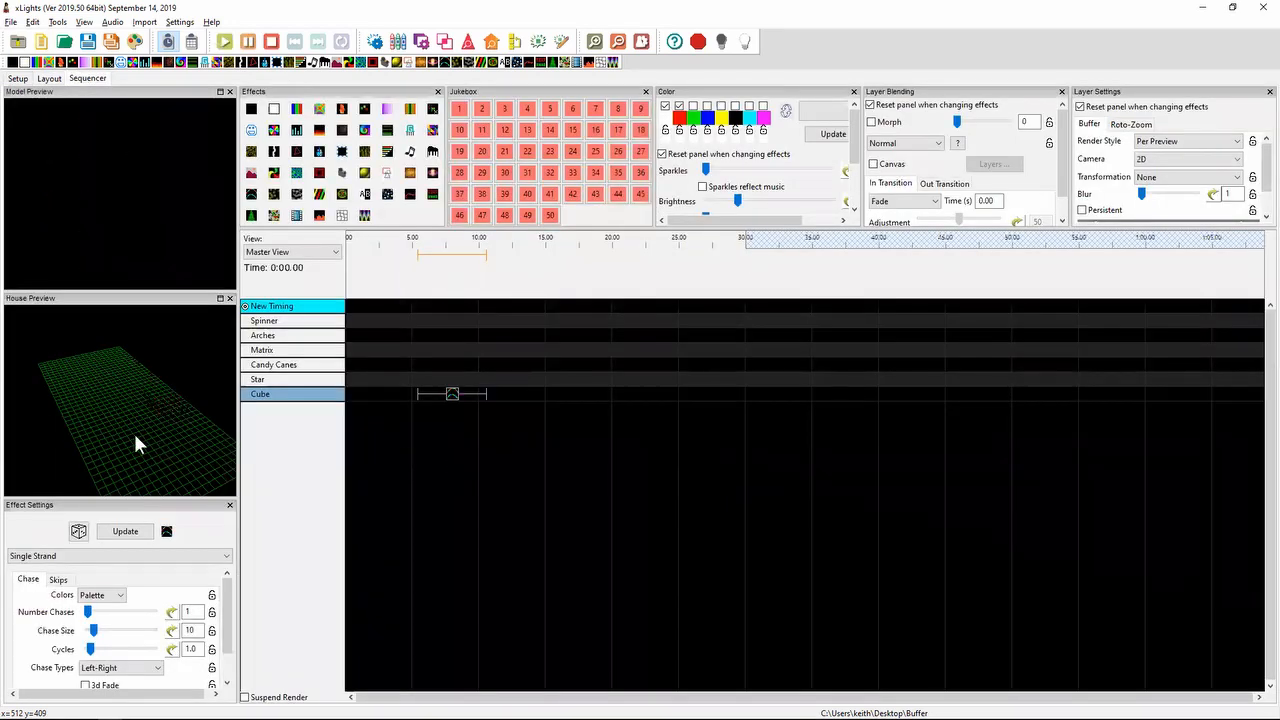
pyautogui.moveTo(133, 430)
pyautogui.mouseDown()
pyautogui.moveTo(164, 435)
pyautogui.moveTo(135, 430)
pyautogui.mouseUp()
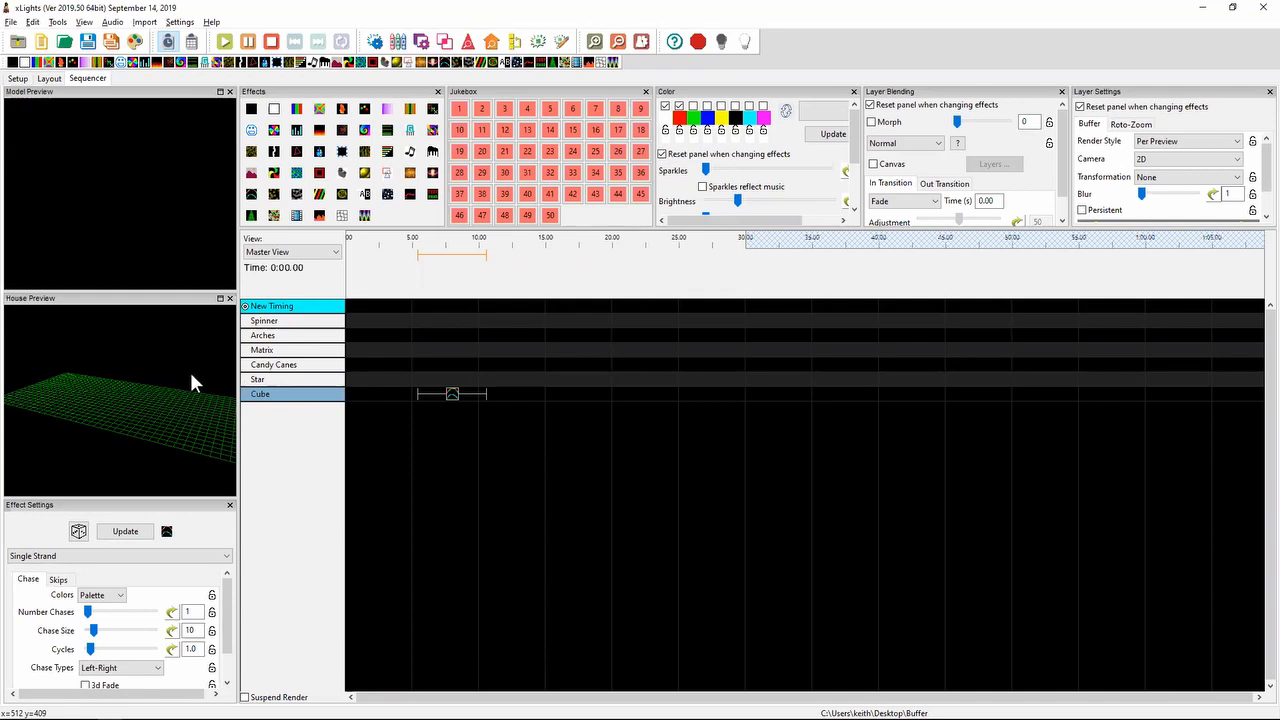
pyautogui.click(1162, 150)
pyautogui.click(1165, 179)
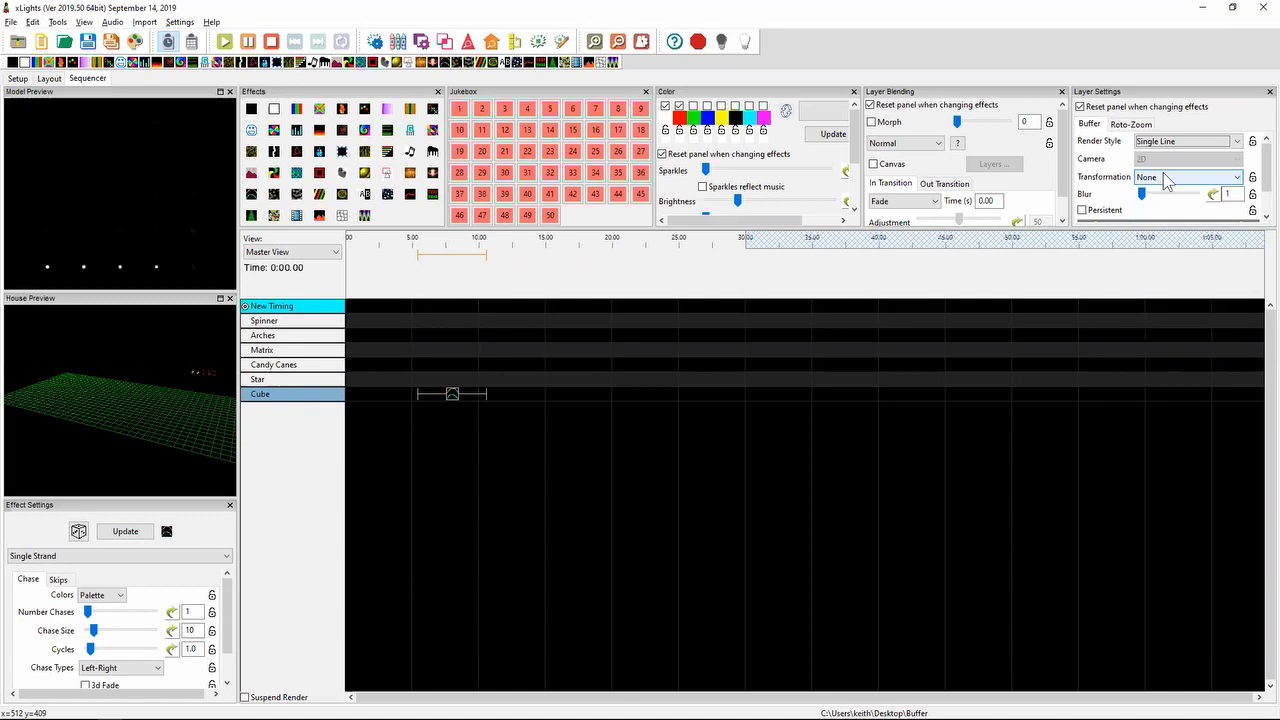
# - Set the Cube effect's render style to Stacked X Horizontally
pyautogui.click(1172, 142)
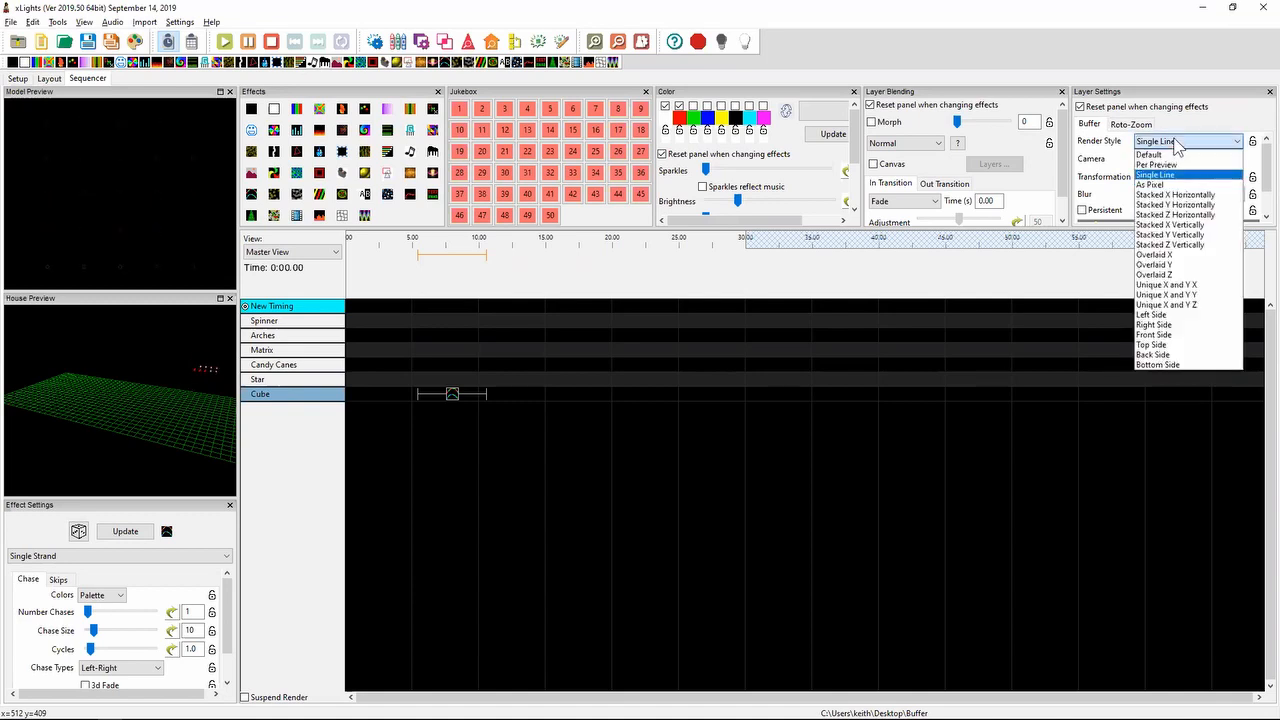
pyautogui.click(1172, 195)
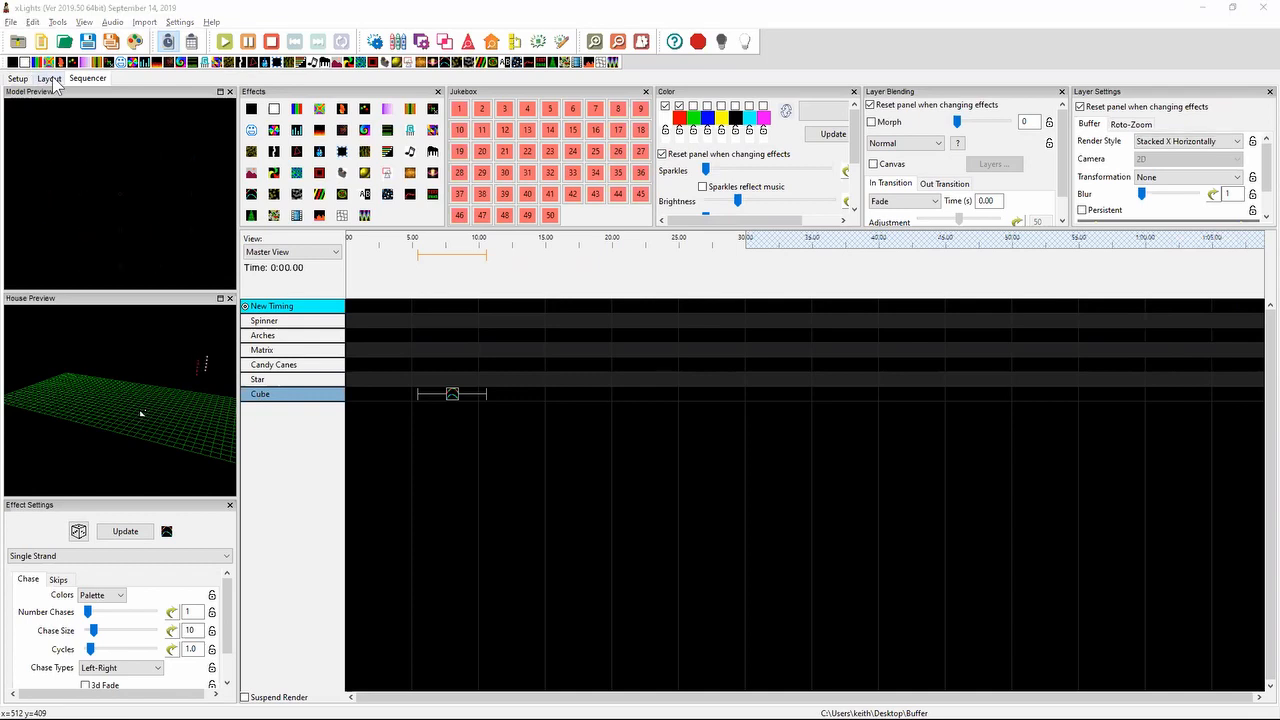
# - Switch to Bamboo Paper, clear the old drawing from the page and sketch a cube in perspective
pyautogui.hotkey('alt', 'Tab')
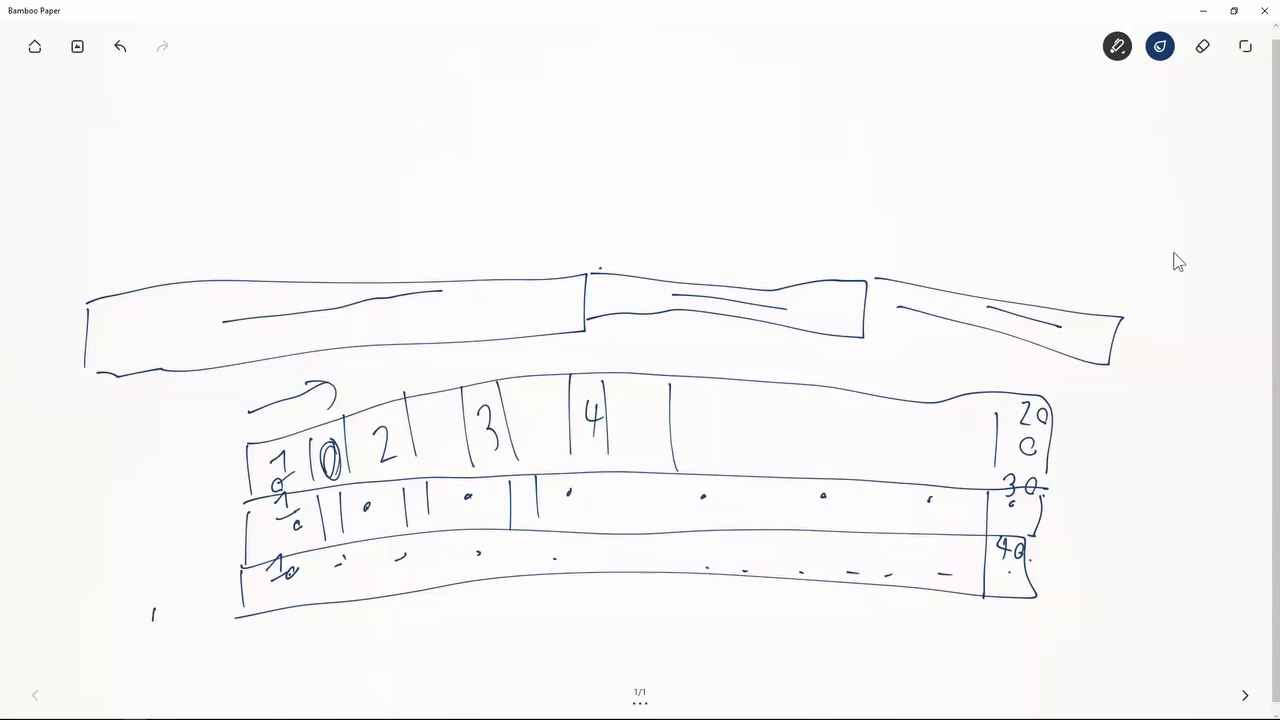
pyautogui.click(1202, 47)
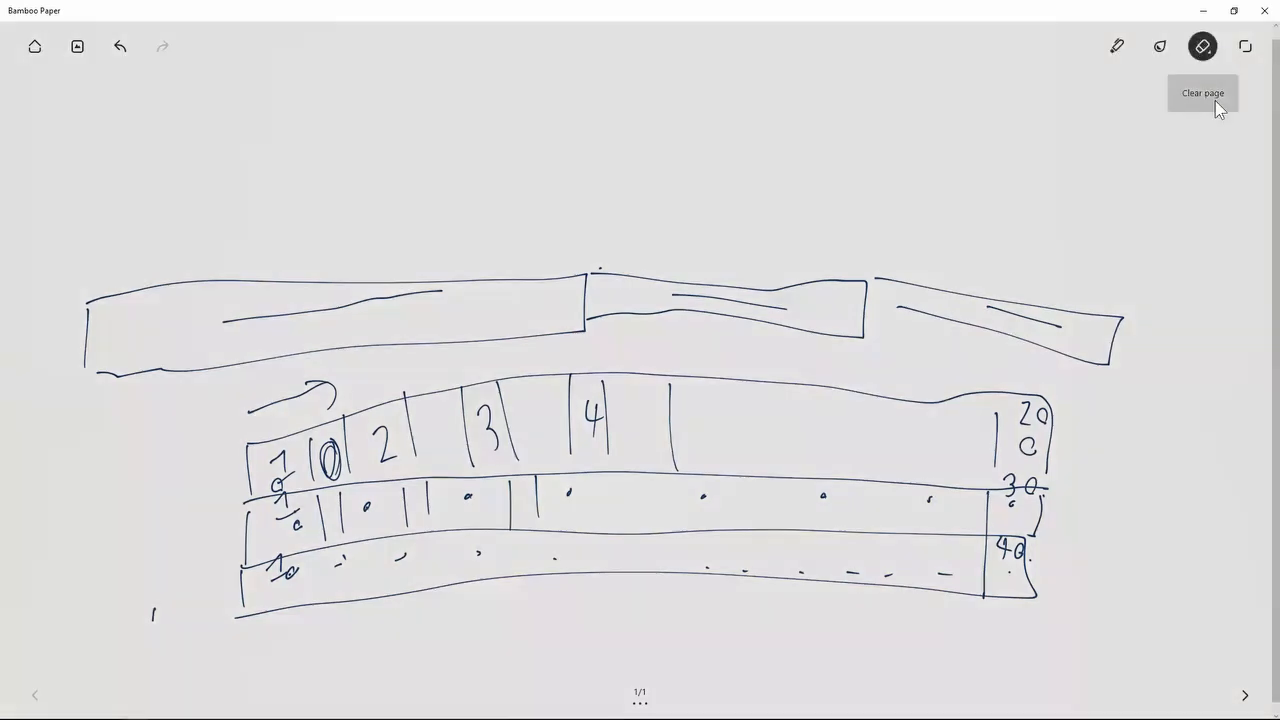
pyautogui.click(1210, 95)
pyautogui.moveTo(606, 298)
pyautogui.mouseDown()
pyautogui.moveTo(701, 284)
pyautogui.moveTo(765, 311)
pyautogui.moveTo(652, 448)
pyautogui.mouseUp()
pyautogui.moveTo(613, 298)
pyautogui.mouseDown()
pyautogui.moveTo(669, 212)
pyautogui.moveTo(726, 191)
pyautogui.mouseUp()
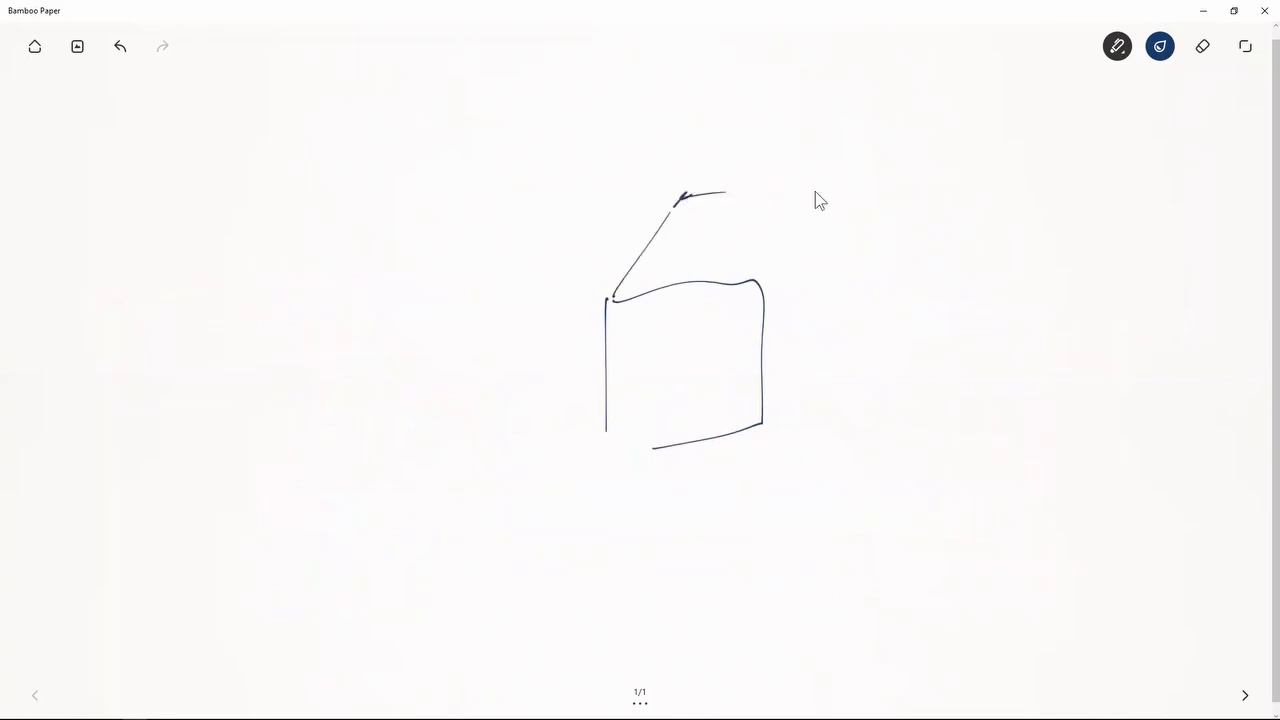
pyautogui.moveTo(819, 225); pyautogui.dragTo(845, 298)
pyautogui.moveTo(762, 449); pyautogui.dragTo(786, 412)
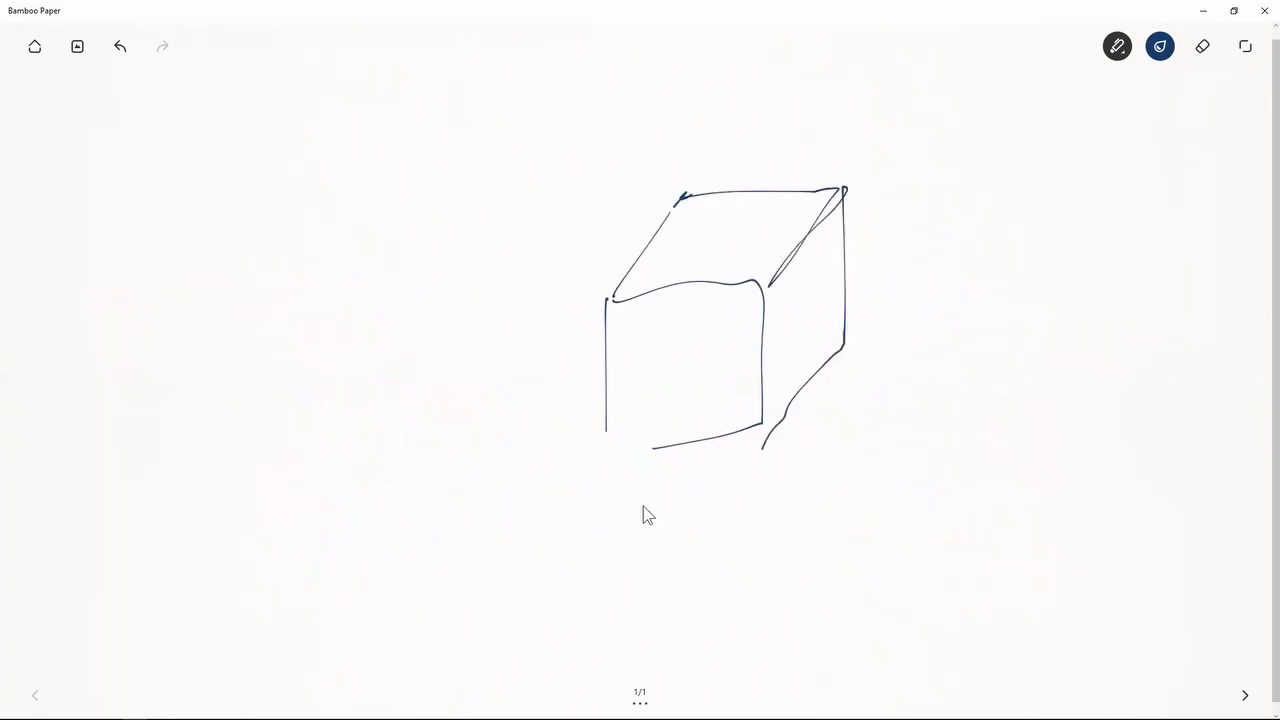
# - Add direction arrows beside the cube sketch and label the axes X, Y and Z
pyautogui.moveTo(653, 563)
pyautogui.mouseDown()
pyautogui.moveTo(689, 562)
pyautogui.moveTo(673, 556)
pyautogui.mouseUp()
pyautogui.moveTo(567, 453); pyautogui.dragTo(554, 335)
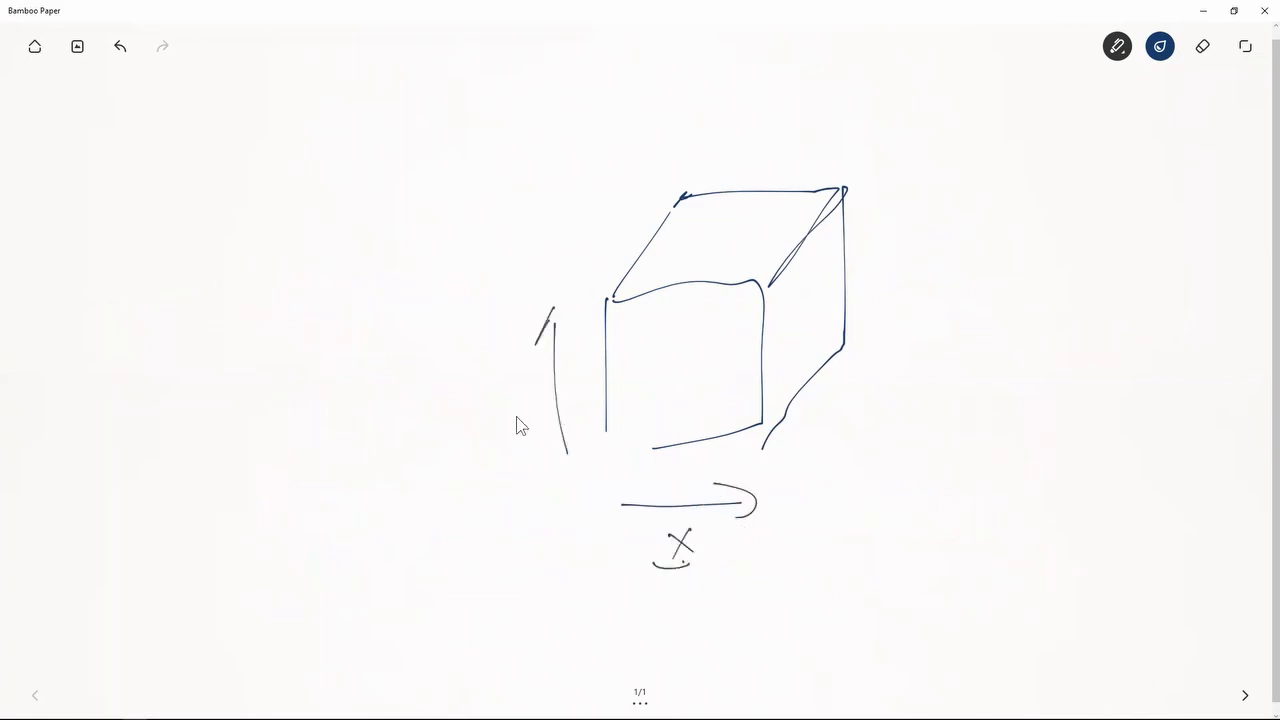
pyautogui.moveTo(531, 385); pyautogui.dragTo(522, 432)
pyautogui.moveTo(548, 322); pyautogui.dragTo(563, 329)
pyautogui.moveTo(546, 421); pyautogui.dragTo(577, 403)
pyautogui.moveTo(489, 337)
pyautogui.mouseDown()
pyautogui.moveTo(563, 180)
pyautogui.moveTo(574, 208)
pyautogui.mouseUp()
pyautogui.moveTo(477, 226); pyautogui.dragTo(510, 263)
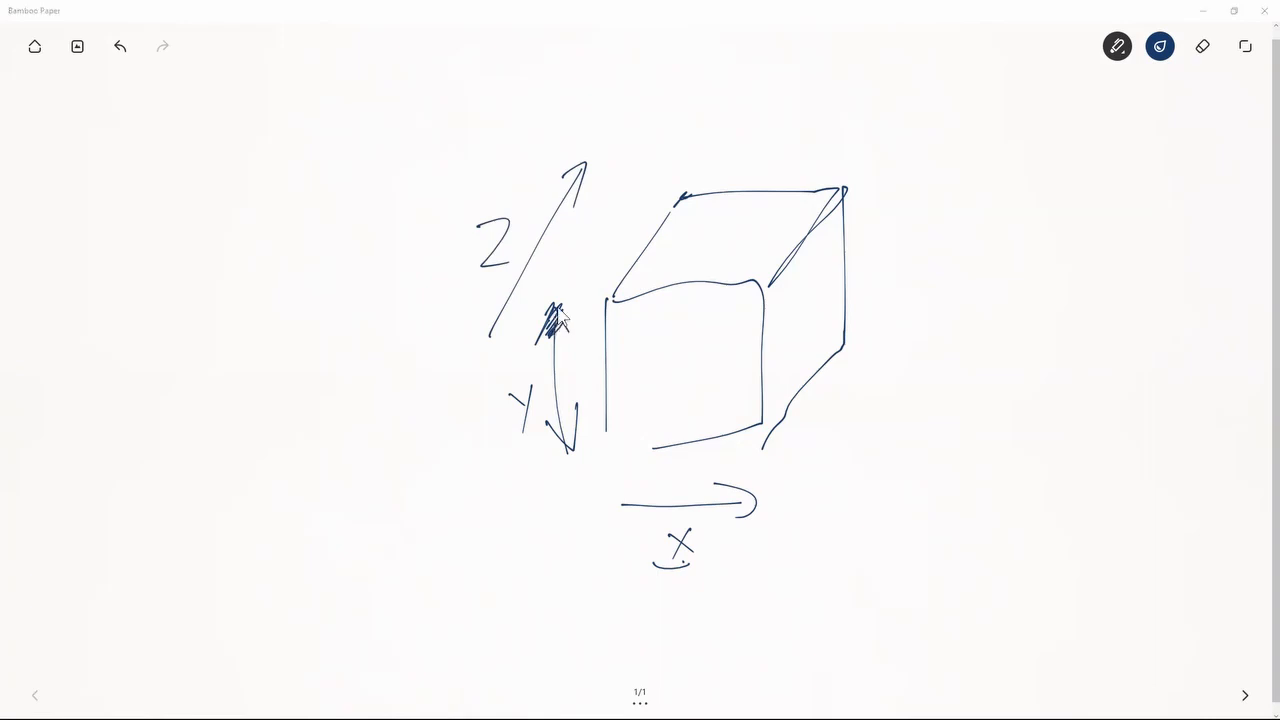
# - Check the effect preview in xLights, then extend the sketch's X arrow and mark the first X slice on the cube's top face
pyautogui.hotkey('alt', 'Tab')
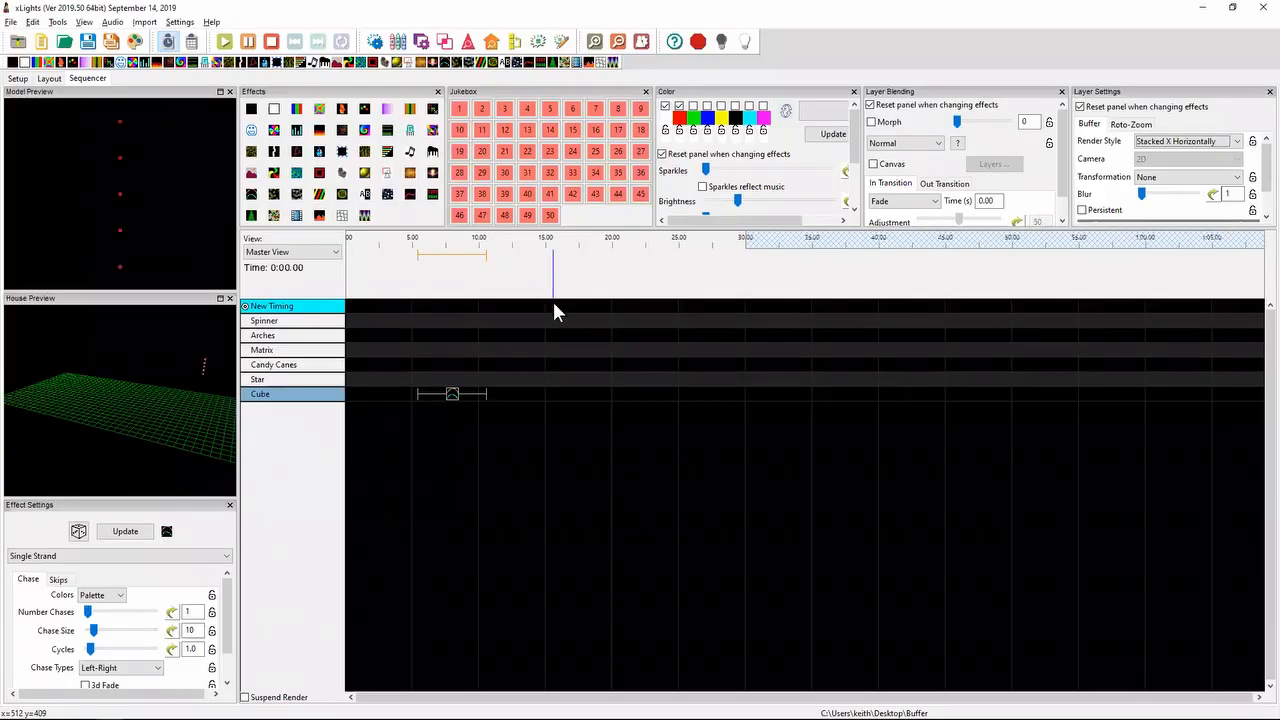
pyautogui.hotkey('alt', 'Tab')
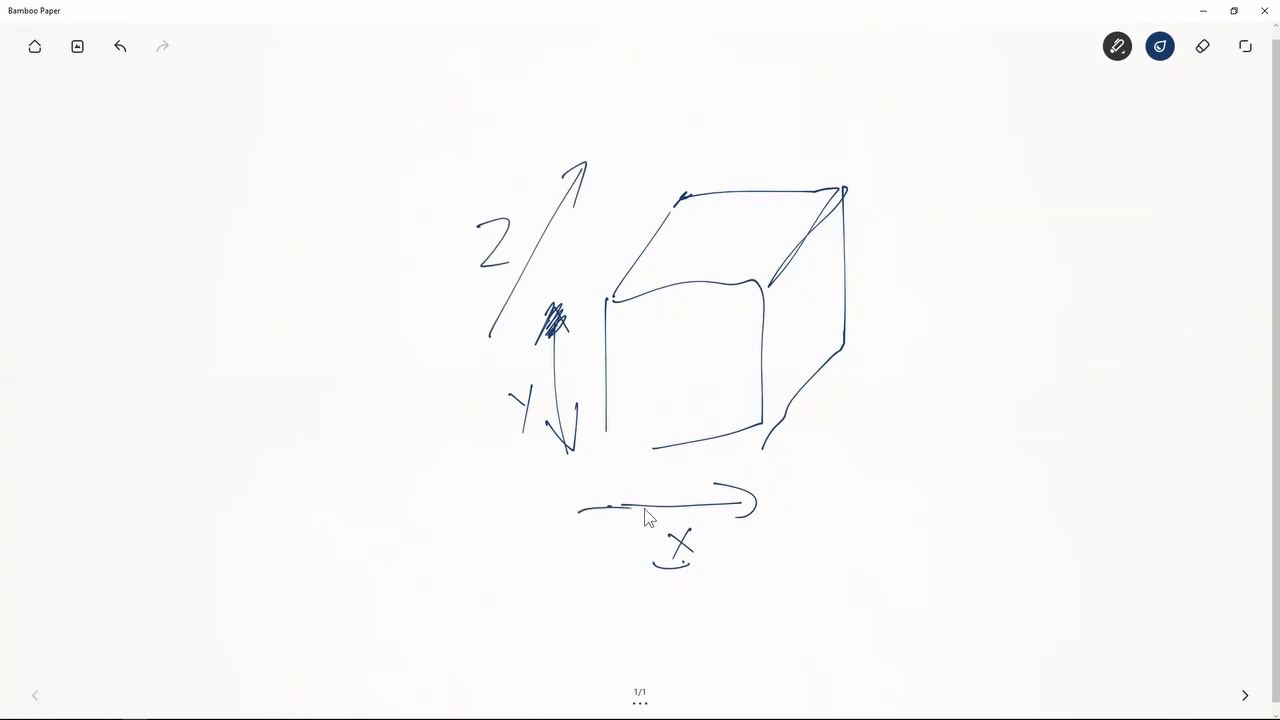
pyautogui.moveTo(745, 497); pyautogui.dragTo(698, 502)
pyautogui.moveTo(693, 203); pyautogui.dragTo(661, 265)
pyautogui.moveTo(567, 259); pyautogui.dragTo(604, 264)
pyautogui.moveTo(672, 208); pyautogui.dragTo(636, 297)
# - Draw a row of four adjoining squares above the cube and mark the matching X slices across its top face
pyautogui.moveTo(411, 74); pyautogui.dragTo(415, 158)
pyautogui.moveTo(505, 63); pyautogui.dragTo(411, 73)
pyautogui.moveTo(506, 65); pyautogui.dragTo(463, 153)
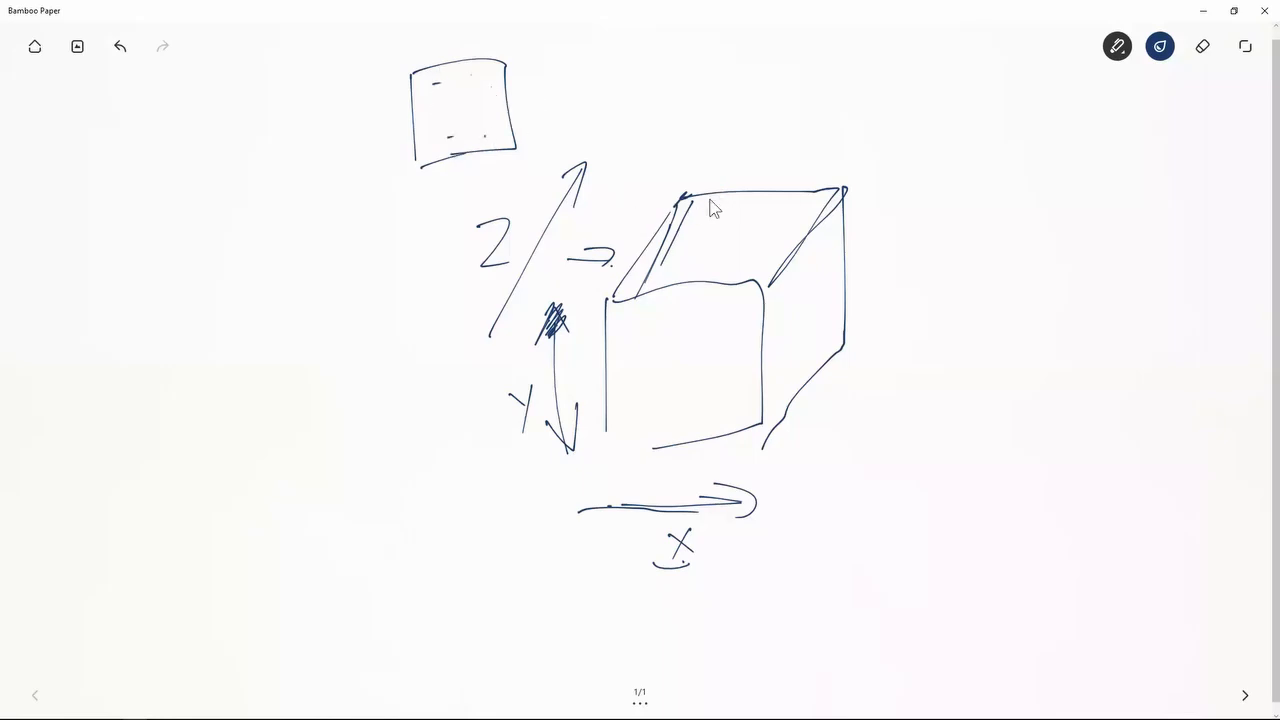
pyautogui.moveTo(711, 200)
pyautogui.mouseDown()
pyautogui.moveTo(676, 281)
pyautogui.moveTo(700, 183)
pyautogui.mouseUp()
pyautogui.moveTo(507, 70)
pyautogui.mouseDown()
pyautogui.moveTo(597, 63)
pyautogui.moveTo(602, 143)
pyautogui.moveTo(527, 157)
pyautogui.mouseUp()
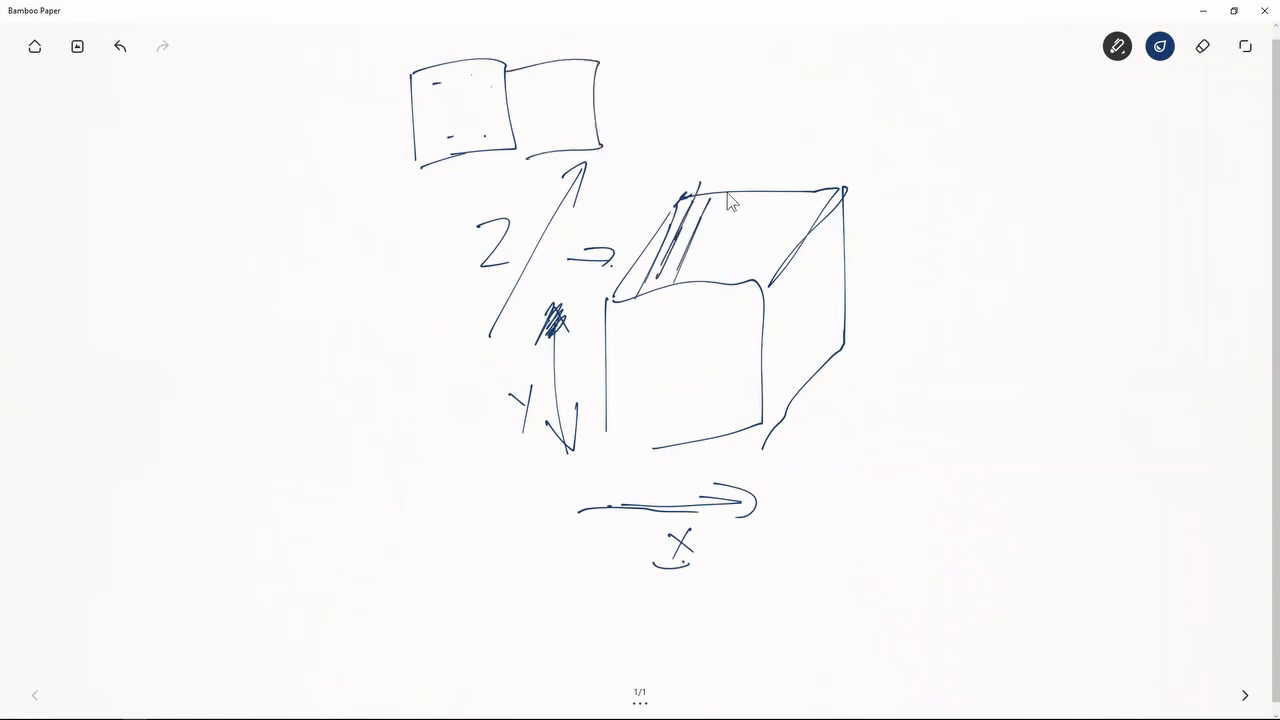
pyautogui.moveTo(727, 194); pyautogui.dragTo(702, 252)
pyautogui.moveTo(602, 60)
pyautogui.mouseDown()
pyautogui.moveTo(706, 72)
pyautogui.moveTo(640, 150)
pyautogui.moveTo(610, 150)
pyautogui.mouseUp()
pyautogui.moveTo(779, 67); pyautogui.dragTo(695, 163)
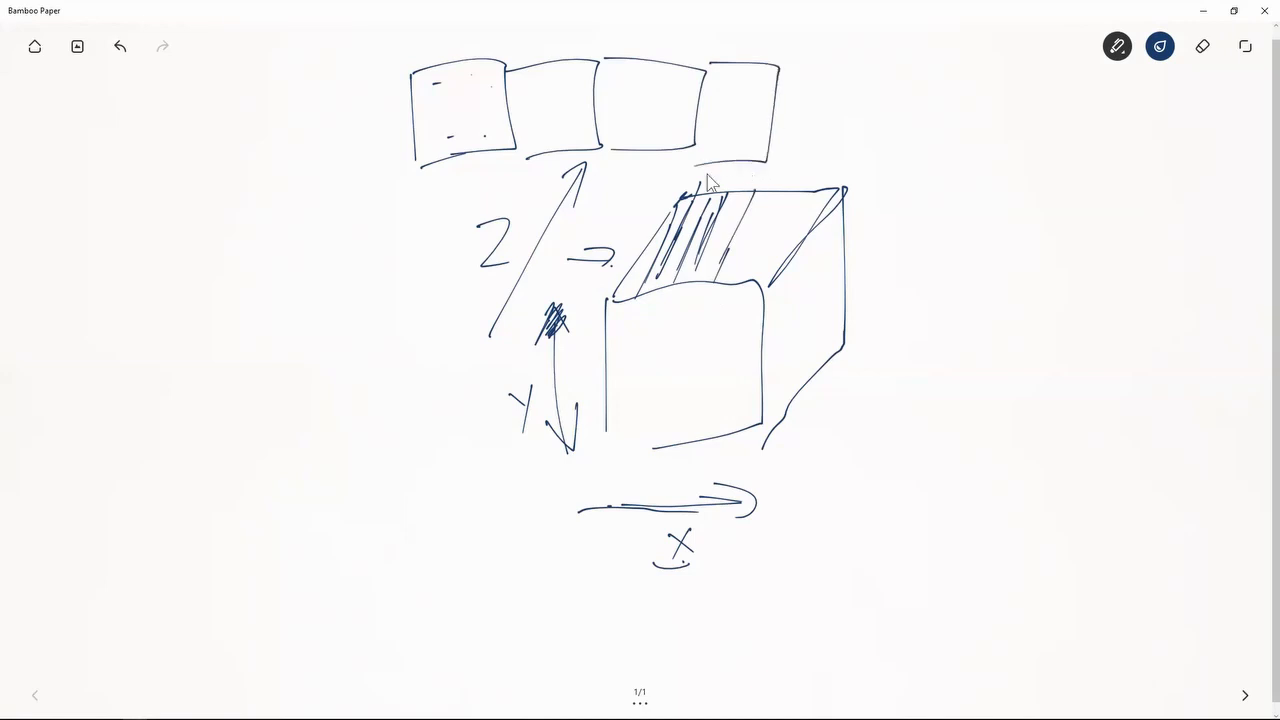
# - Check the chase in xLights, then mark the cube's back corner and the first square's leading edge in the sketch
pyautogui.hotkey('alt', 'Tab')
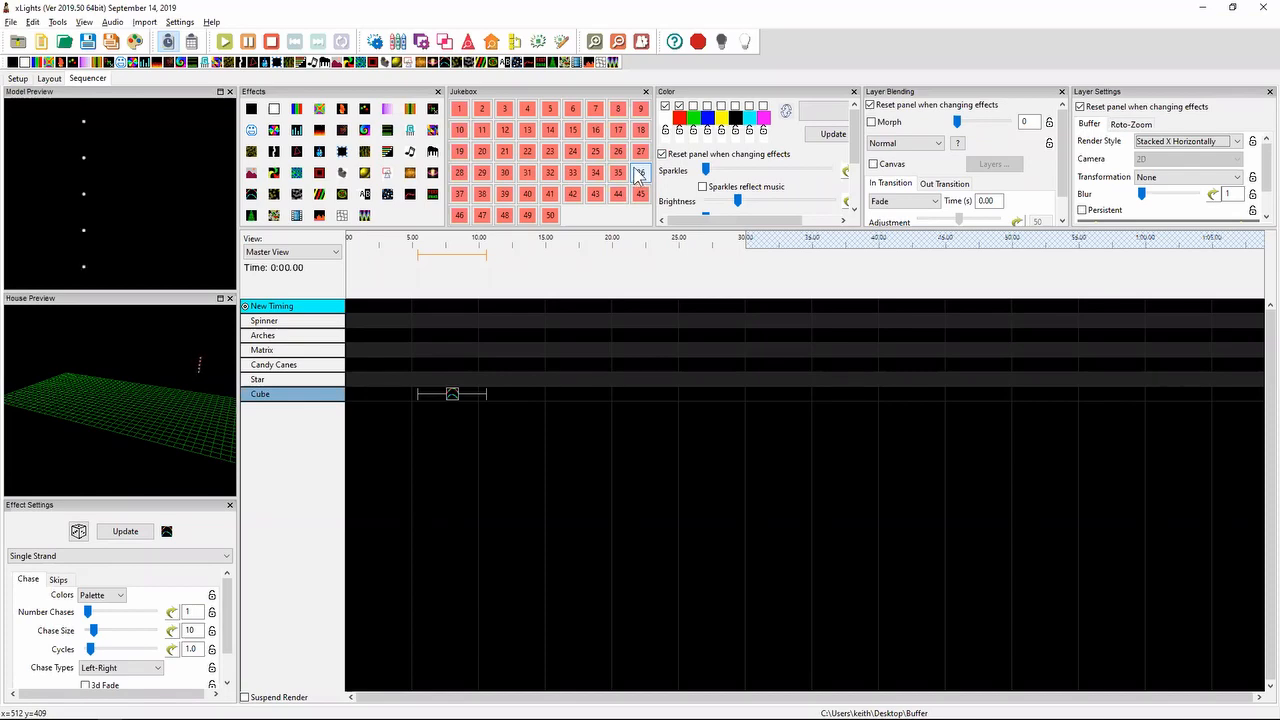
pyautogui.hotkey('alt', 'Tab')
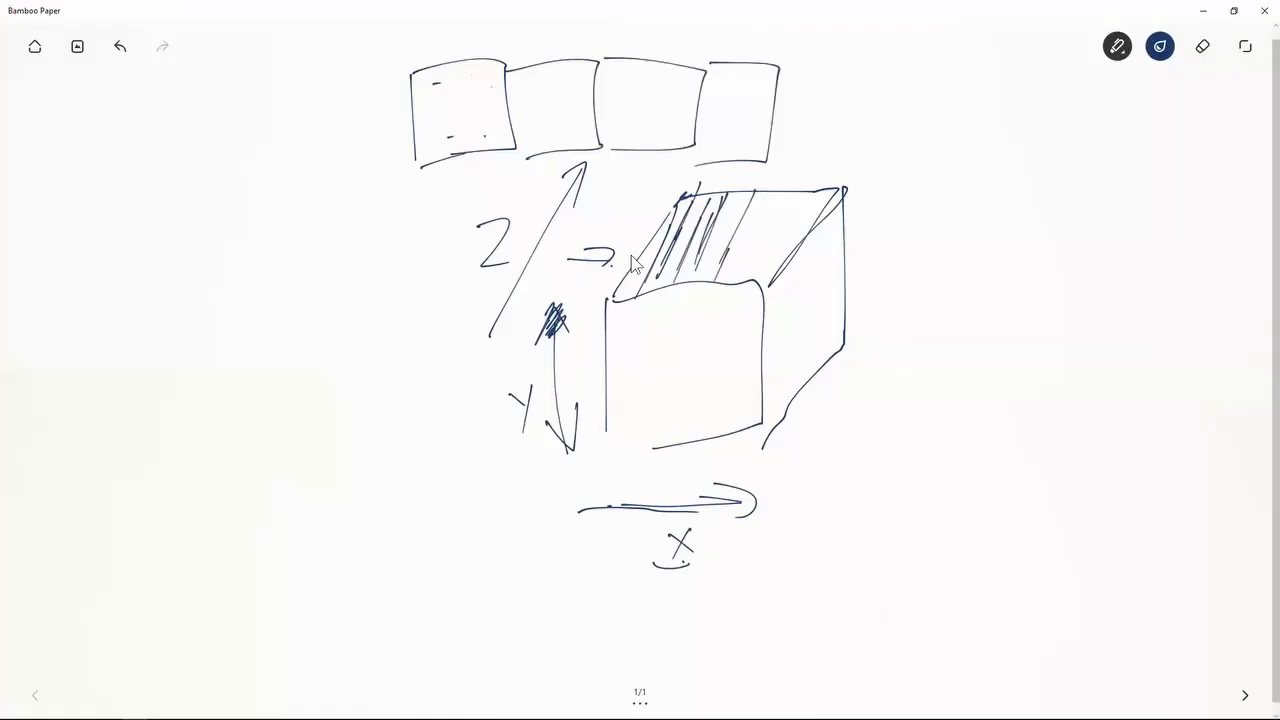
pyautogui.click(679, 204)
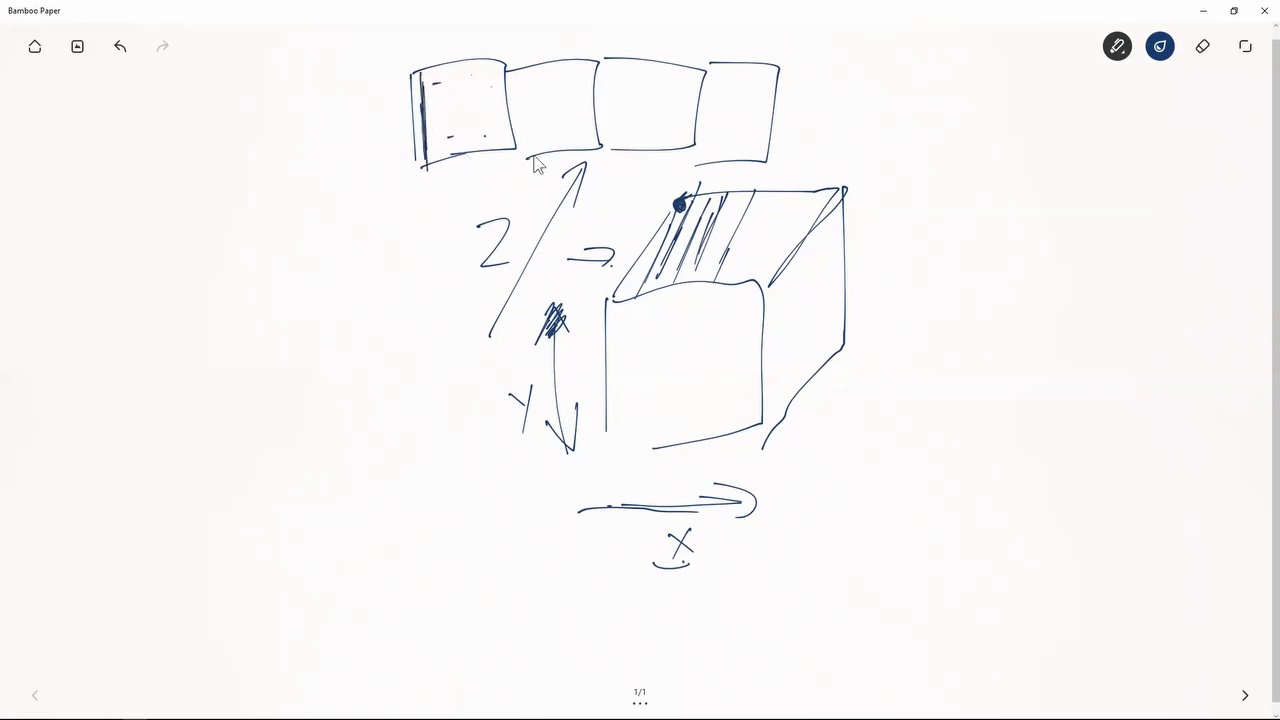
# - Switch to xLights and set the Cube effect's render style to Stacked Y Horizontally
pyautogui.hotkey('alt', 'Tab')
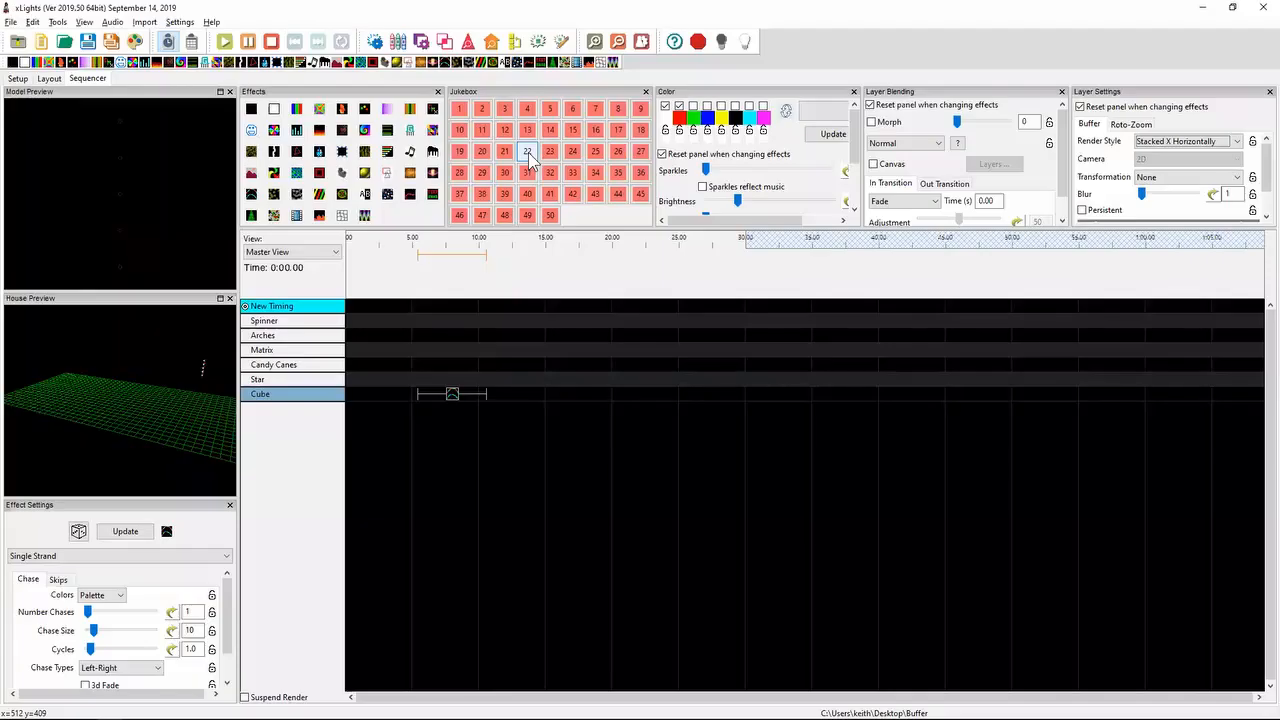
pyautogui.click(1211, 141)
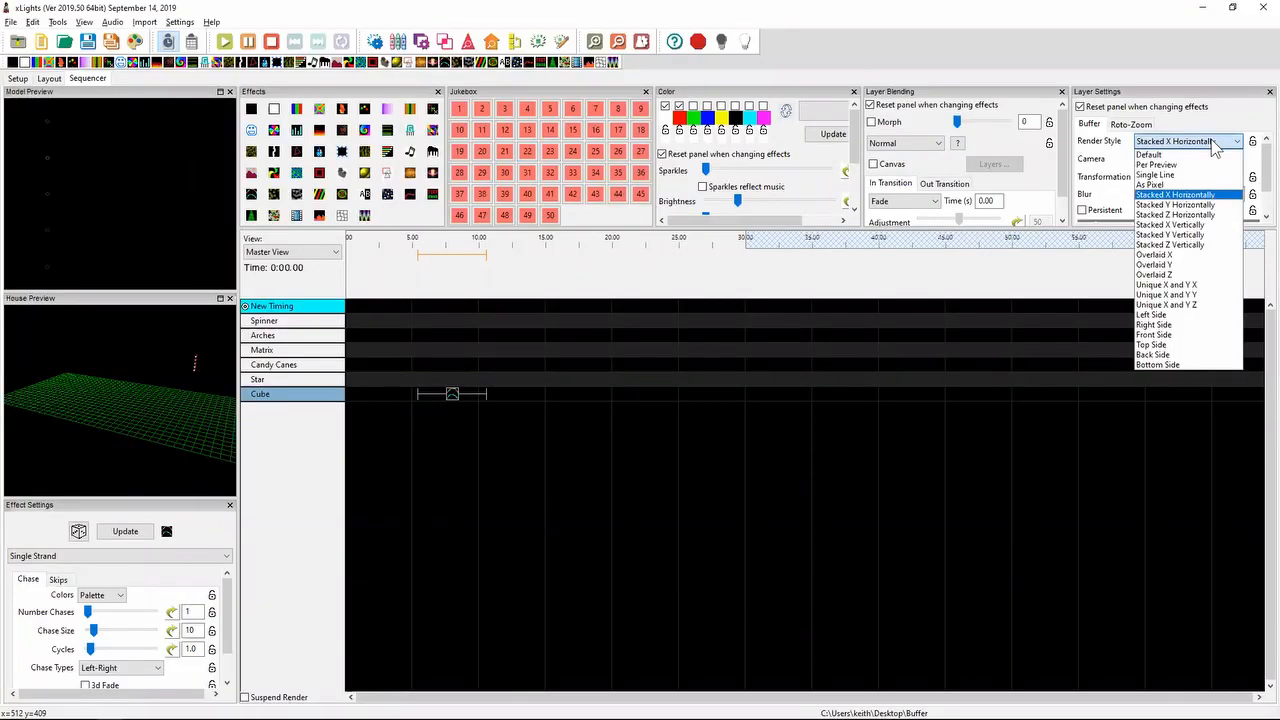
pyautogui.click(1183, 203)
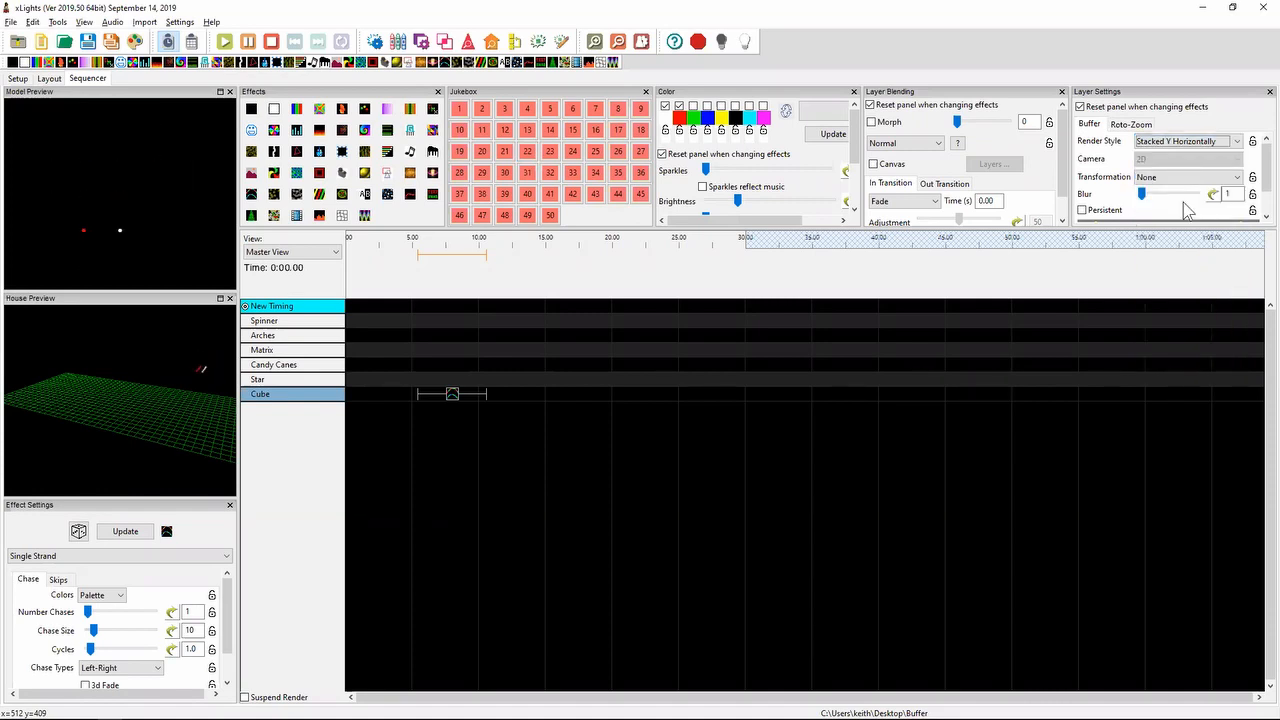
# - In Bamboo Paper, draw a downward arrow onto the cube, outline its top layer and sketch that layer as a separate square
pyautogui.hotkey('alt', 'Tab')
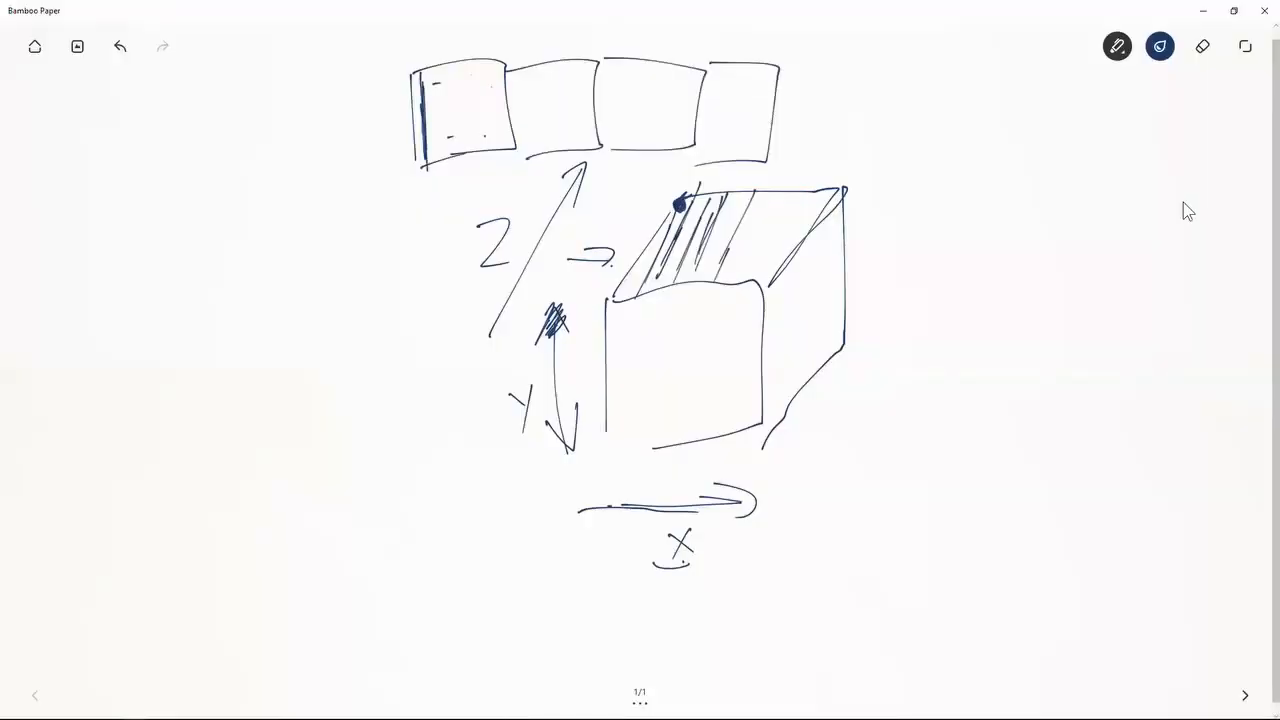
pyautogui.moveTo(730, 233); pyautogui.dragTo(726, 237)
pyautogui.moveTo(733, 157)
pyautogui.mouseDown()
pyautogui.moveTo(730, 234)
pyautogui.moveTo(745, 224)
pyautogui.moveTo(691, 200)
pyautogui.moveTo(645, 288)
pyautogui.moveTo(749, 287)
pyautogui.moveTo(815, 186)
pyautogui.moveTo(705, 183)
pyautogui.moveTo(801, 192)
pyautogui.moveTo(745, 278)
pyautogui.moveTo(660, 250)
pyautogui.mouseUp()
pyautogui.moveTo(99, 281); pyautogui.dragTo(102, 366)
pyautogui.moveTo(101, 273)
pyautogui.mouseDown()
pyautogui.moveTo(185, 293)
pyautogui.moveTo(139, 362)
pyautogui.mouseUp()
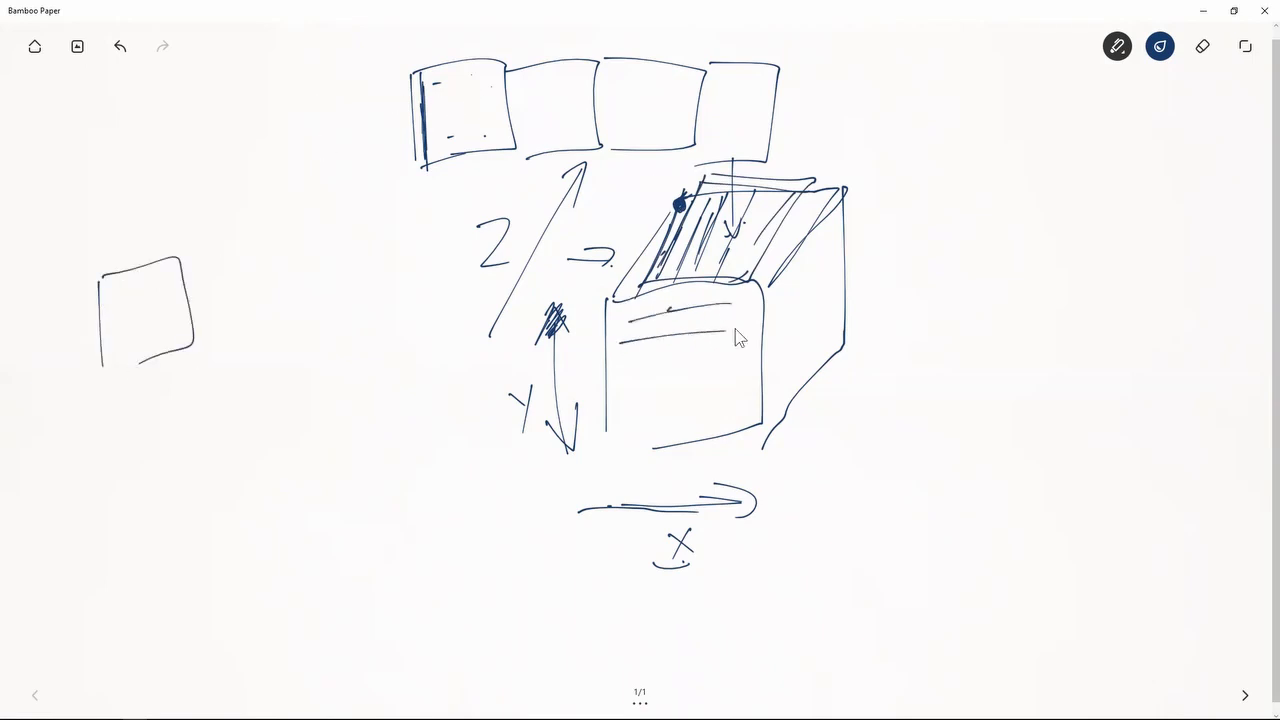
# - Mark horizontal Y layers on the cube's front face and put dots in the second and third squares of the row
pyautogui.moveTo(538, 98); pyautogui.dragTo(545, 98)
pyautogui.moveTo(616, 359); pyautogui.dragTo(728, 346)
pyautogui.click(676, 340)
pyautogui.click(640, 100)
pyautogui.moveTo(618, 383); pyautogui.dragTo(740, 381)
pyautogui.click(690, 372)
# - Switch to xLights and set the Cube effect's render style to Stacked Z Horizontally
pyautogui.hotkey('alt', 'Tab')
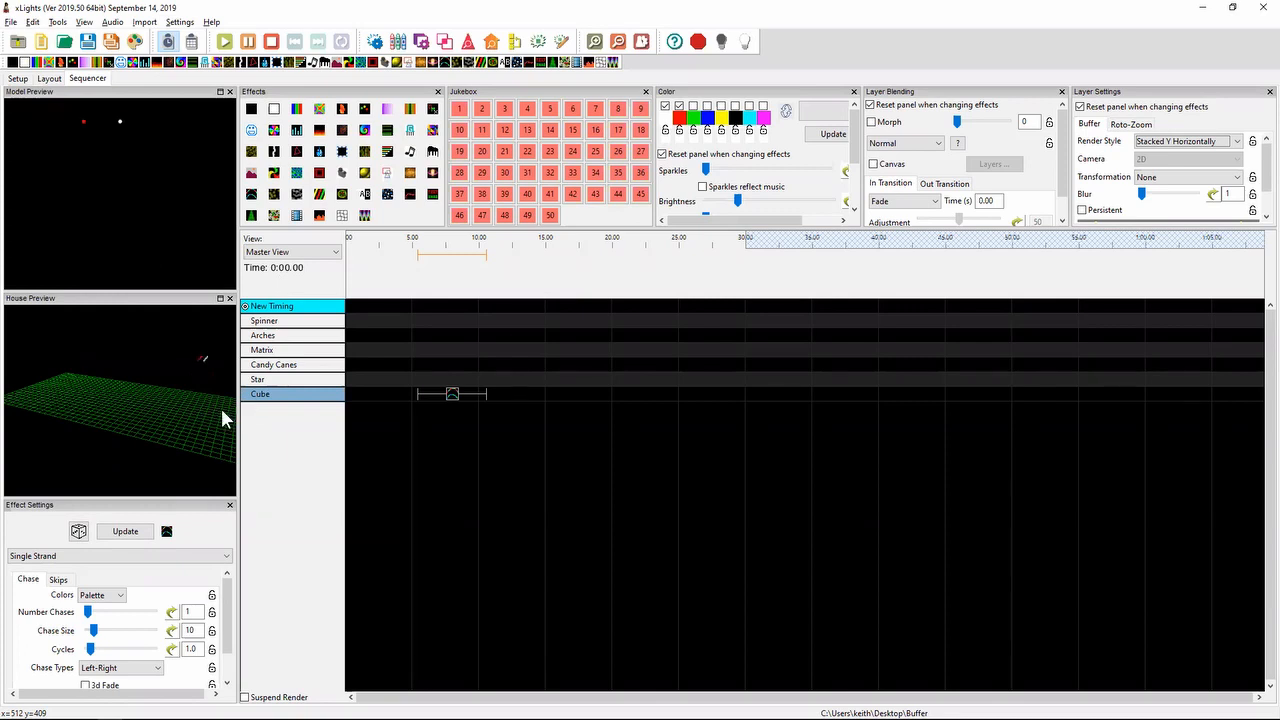
pyautogui.click(1161, 143)
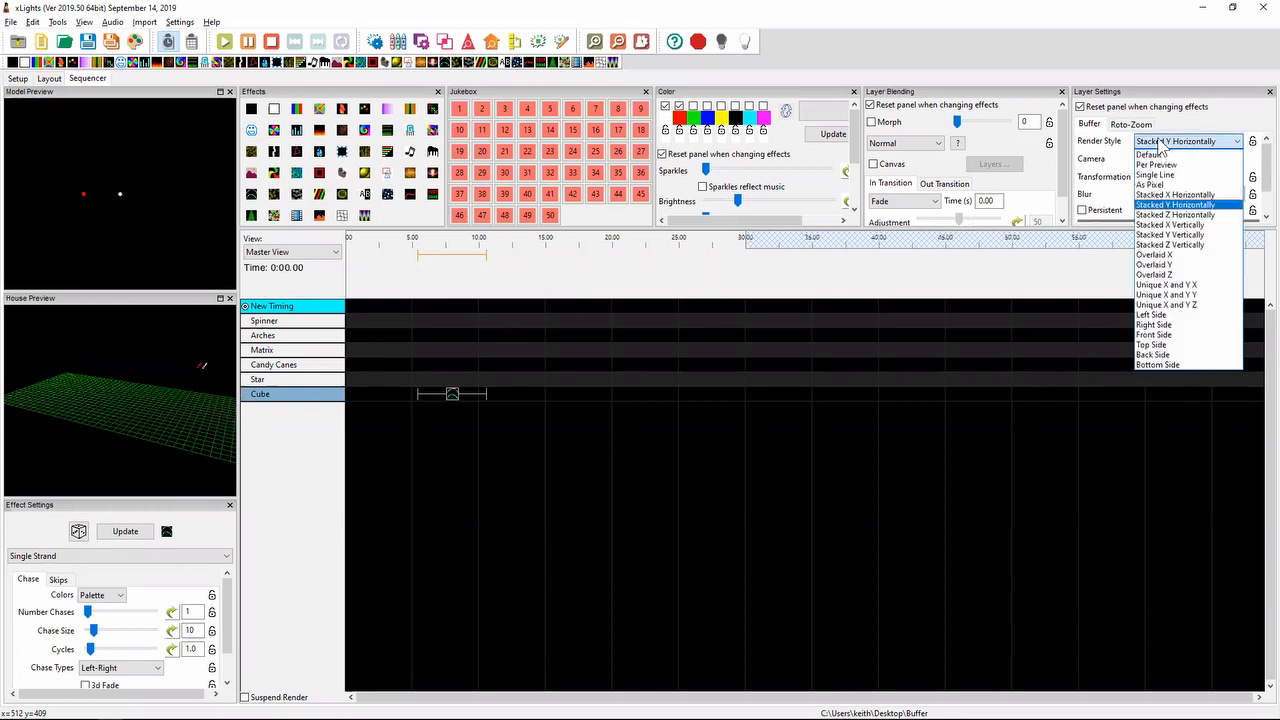
pyautogui.click(1158, 215)
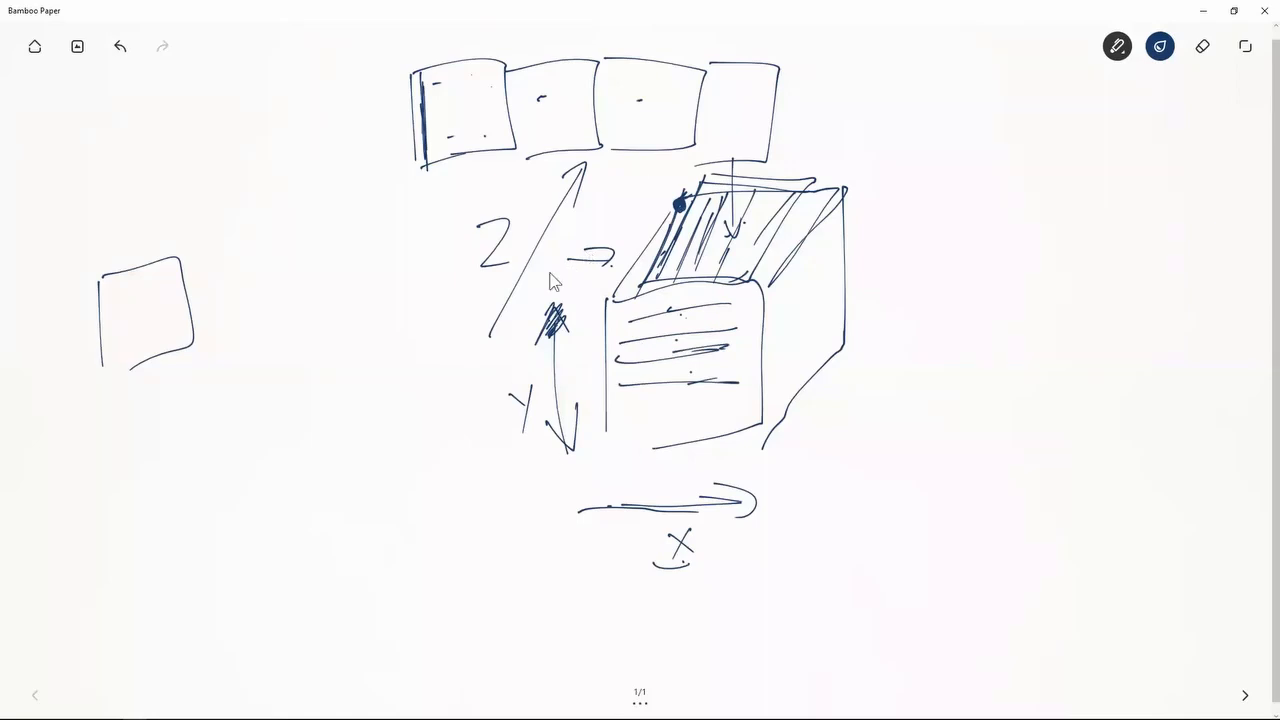
# - In Bamboo Paper, outline the cube's front face as the first Z slice and mark another slice line behind it
pyautogui.moveTo(640, 286)
pyautogui.mouseDown()
pyautogui.moveTo(768, 272)
pyautogui.moveTo(760, 402)
pyautogui.moveTo(670, 437)
pyautogui.mouseUp()
pyautogui.moveTo(621, 322)
pyautogui.mouseDown()
pyautogui.moveTo(621, 440)
pyautogui.moveTo(762, 422)
pyautogui.mouseUp()
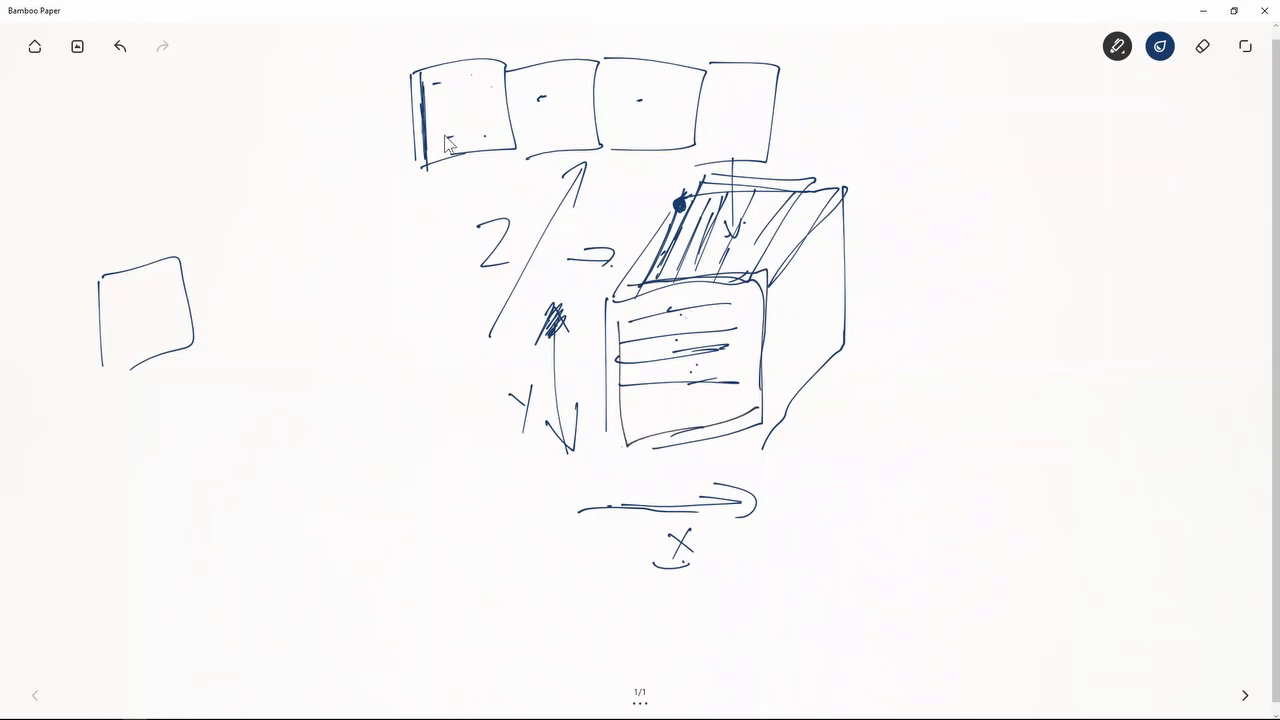
pyautogui.moveTo(646, 256)
pyautogui.mouseDown()
pyautogui.moveTo(762, 267)
pyautogui.moveTo(727, 261)
pyautogui.mouseUp()
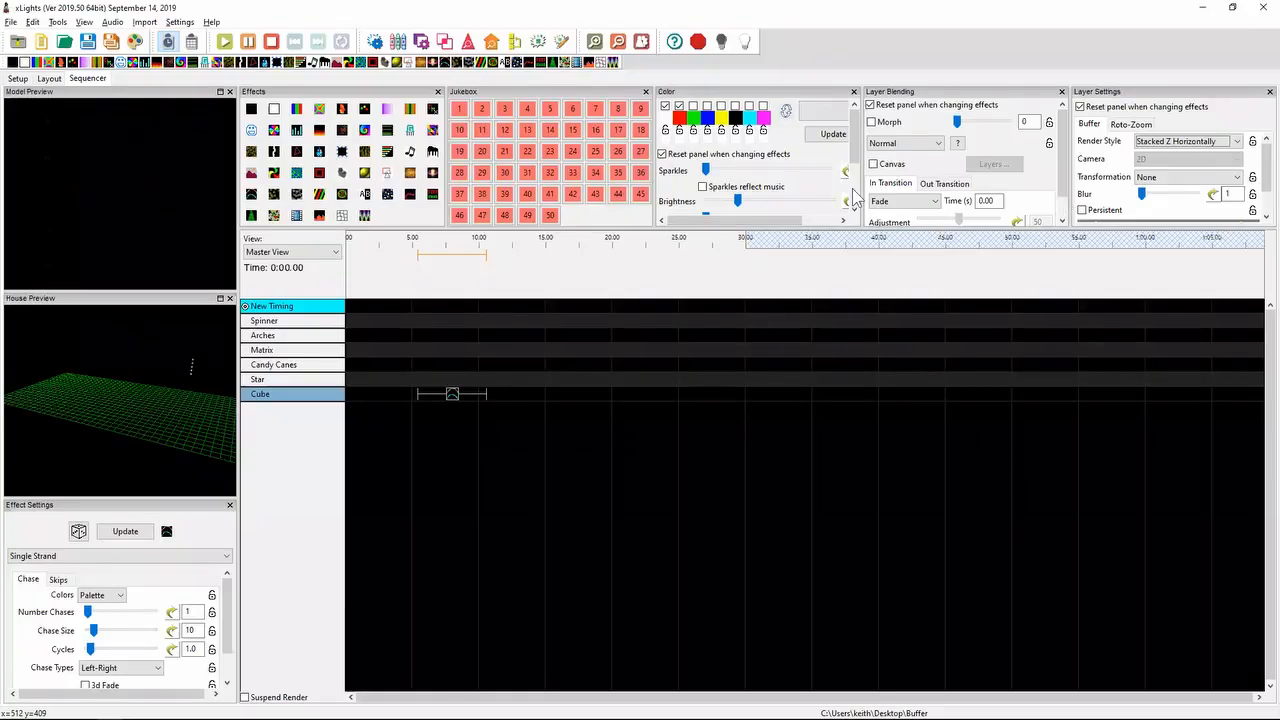
# - Set the Cube effect's render style to Stacked X Vertically in xLights
pyautogui.click(1172, 143)
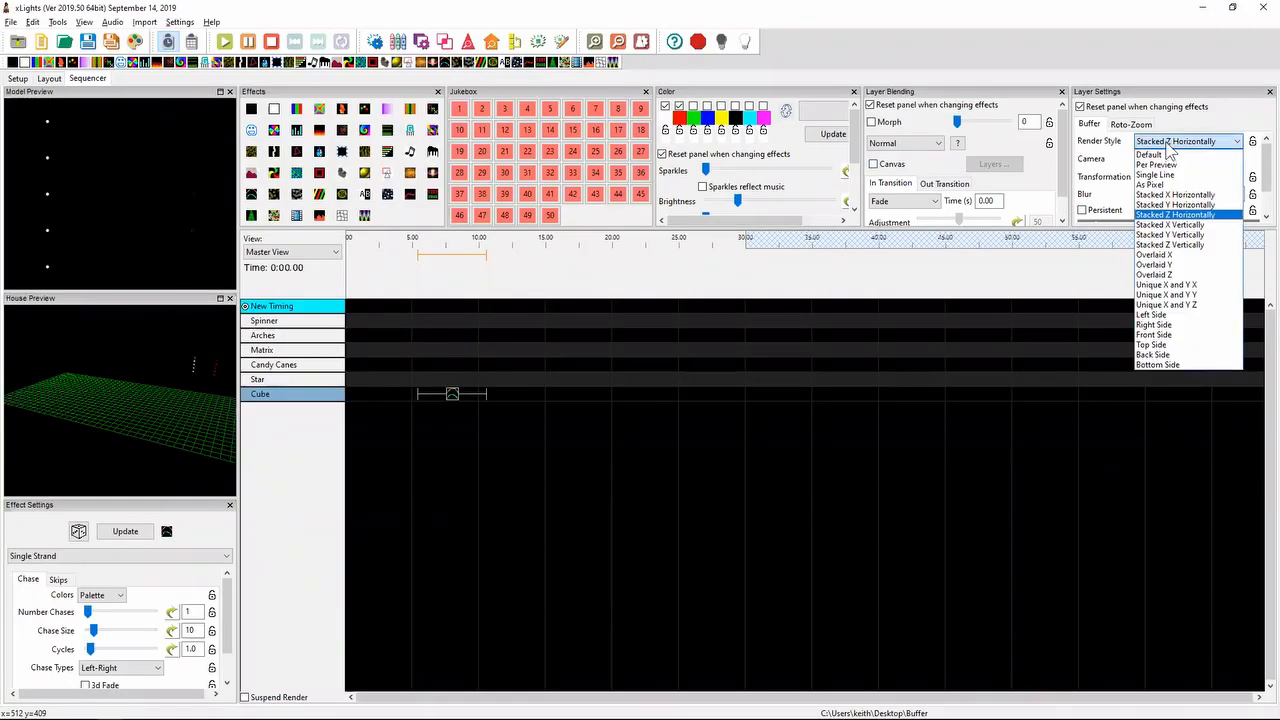
pyautogui.click(1170, 225)
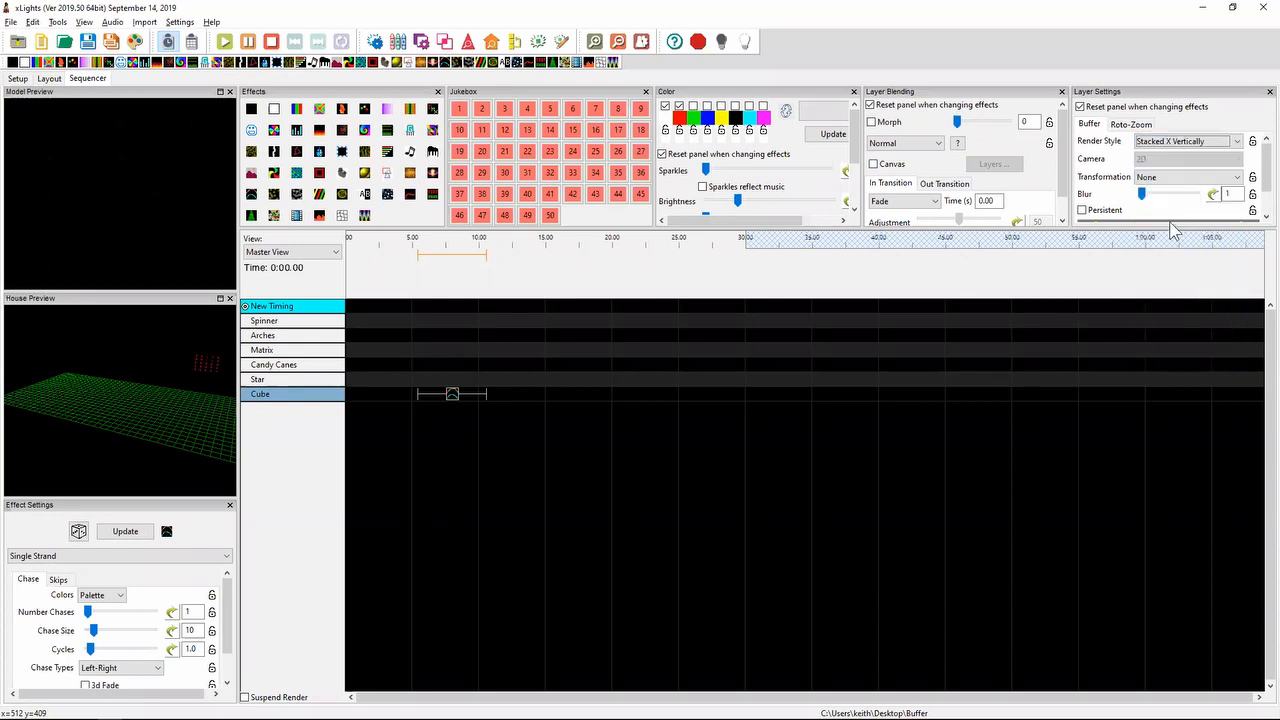
# - Switch to Bamboo Paper and draw a vertical stack of four adjoining squares beside the cube
pyautogui.hotkey('alt', 'Tab')
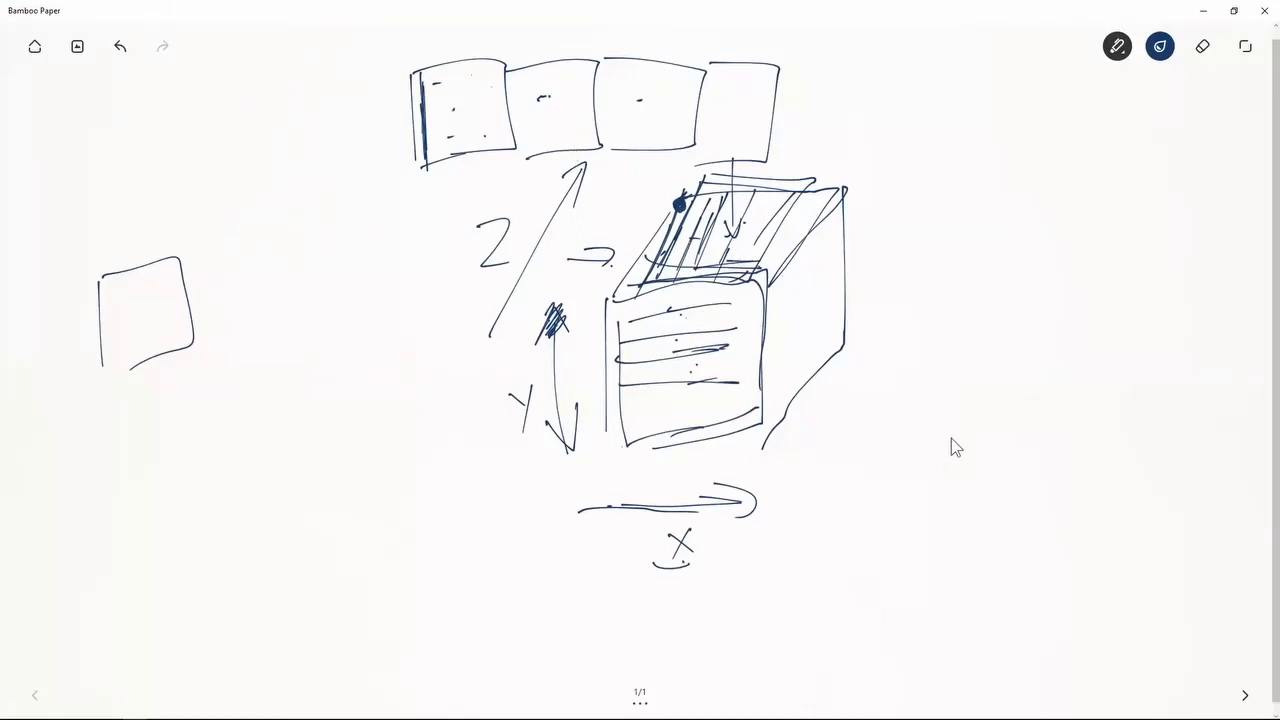
pyautogui.moveTo(951, 440)
pyautogui.mouseDown()
pyautogui.moveTo(941, 545)
pyautogui.moveTo(1062, 451)
pyautogui.mouseUp()
pyautogui.moveTo(1062, 451); pyautogui.dragTo(1061, 538)
pyautogui.moveTo(1061, 538); pyautogui.dragTo(943, 540)
pyautogui.moveTo(958, 341)
pyautogui.mouseDown()
pyautogui.moveTo(952, 436)
pyautogui.moveTo(1044, 333)
pyautogui.mouseUp()
pyautogui.moveTo(1056, 331); pyautogui.dragTo(1055, 451)
pyautogui.moveTo(957, 326); pyautogui.dragTo(961, 248)
pyautogui.moveTo(1060, 228); pyautogui.dragTo(1048, 334)
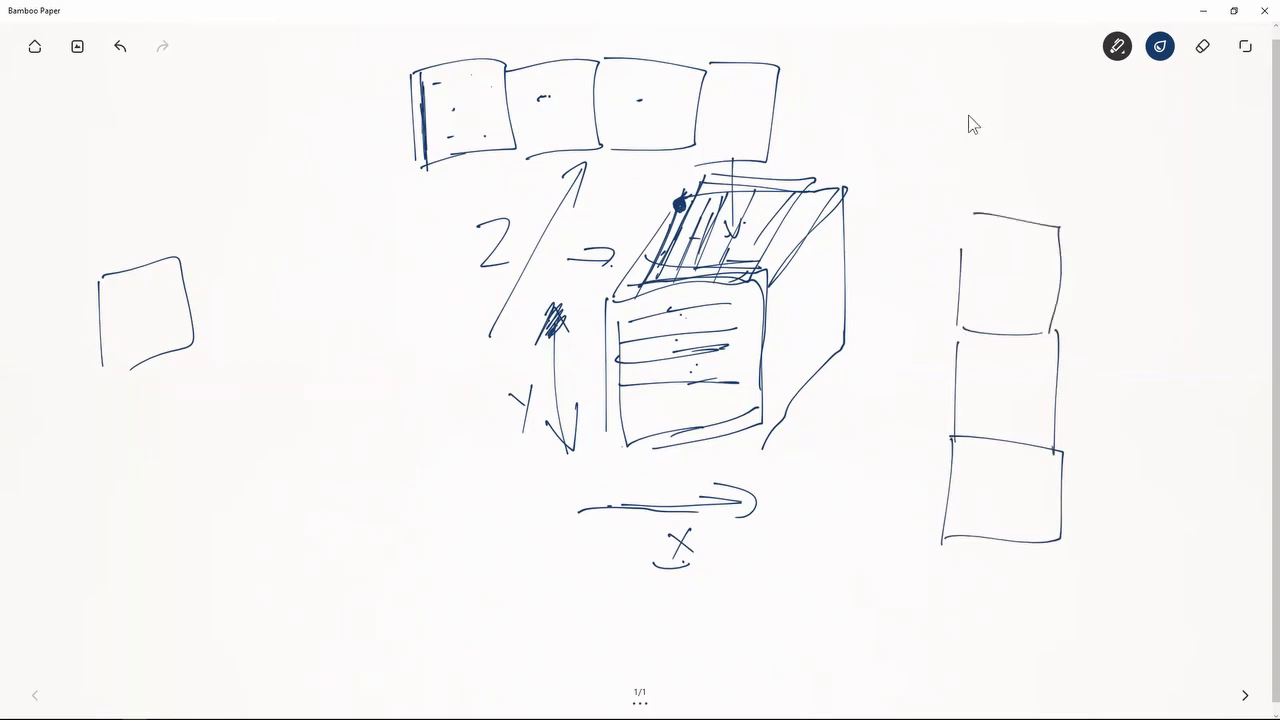
pyautogui.moveTo(968, 113); pyautogui.dragTo(966, 205)
pyautogui.moveTo(978, 110)
pyautogui.mouseDown()
pyautogui.moveTo(1064, 124)
pyautogui.moveTo(1062, 228)
pyautogui.mouseUp()
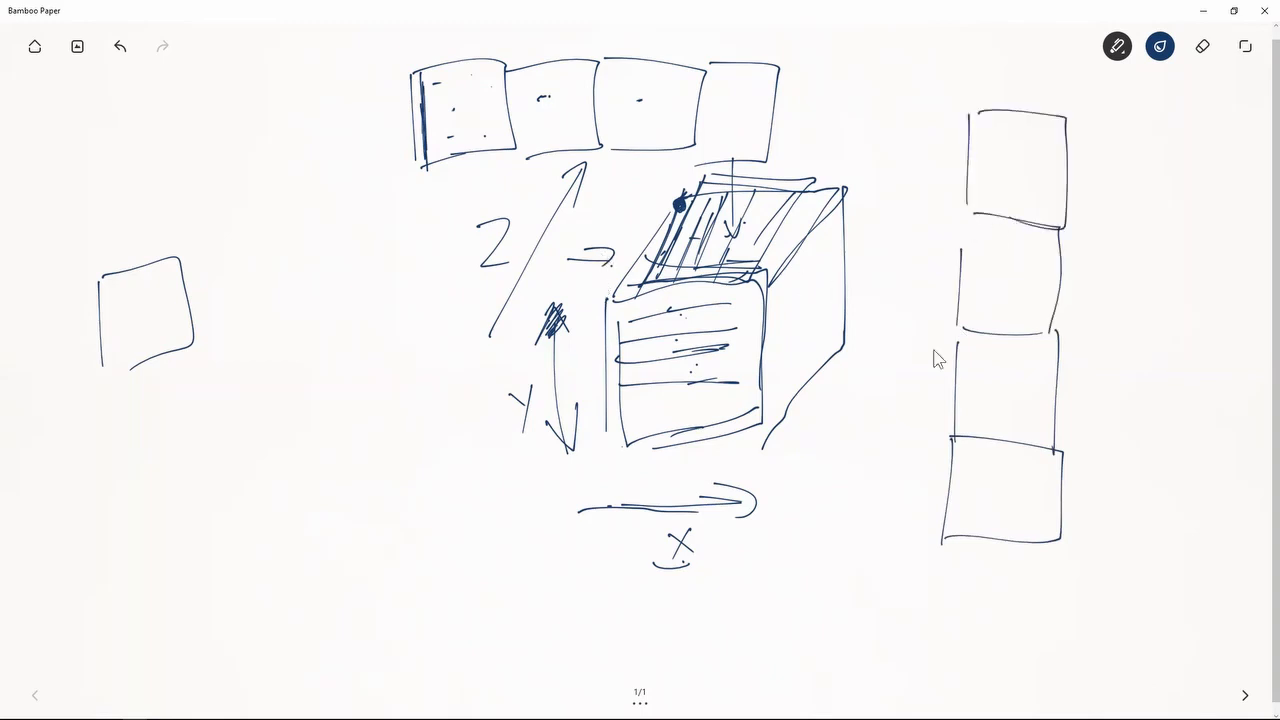
# - Mark the X slices on the cube, number the stack's lowest square 1, dot the others, line their edge, and return to xLights
pyautogui.moveTo(552, 263)
pyautogui.mouseDown()
pyautogui.moveTo(614, 258)
pyautogui.moveTo(600, 270)
pyautogui.mouseUp()
pyautogui.moveTo(626, 318)
pyautogui.mouseDown()
pyautogui.moveTo(656, 204)
pyautogui.moveTo(632, 292)
pyautogui.mouseUp()
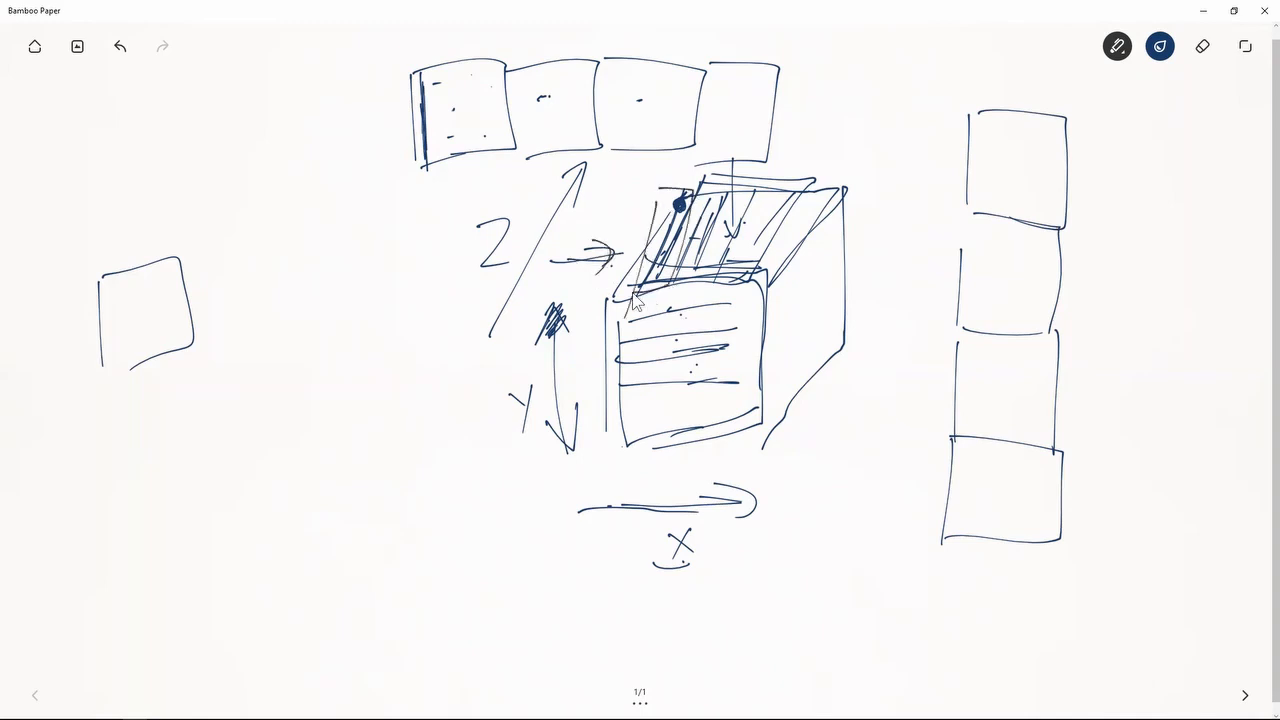
pyautogui.click(639, 276)
pyautogui.moveTo(765, 201)
pyautogui.mouseDown()
pyautogui.moveTo(737, 256)
pyautogui.moveTo(774, 242)
pyautogui.mouseUp()
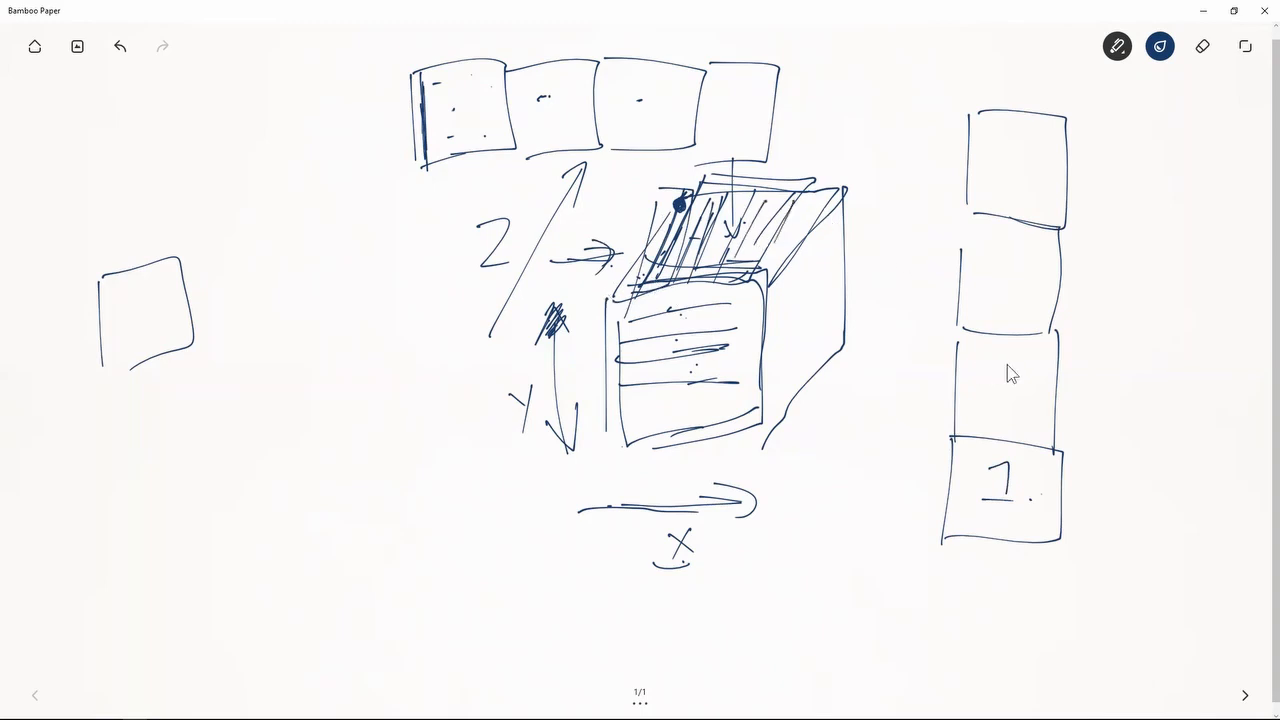
pyautogui.click(1014, 144)
pyautogui.click(1009, 236)
pyautogui.moveTo(979, 116); pyautogui.dragTo(970, 432)
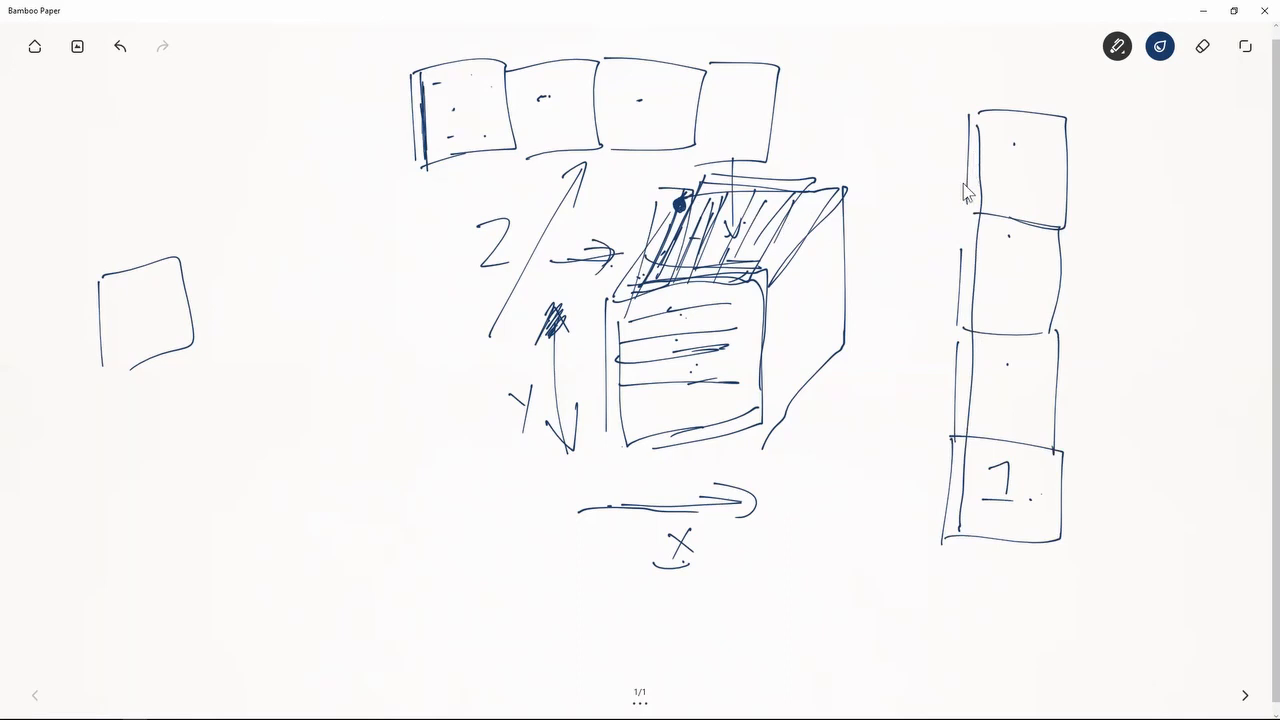
pyautogui.hotkey('alt', 'Tab')
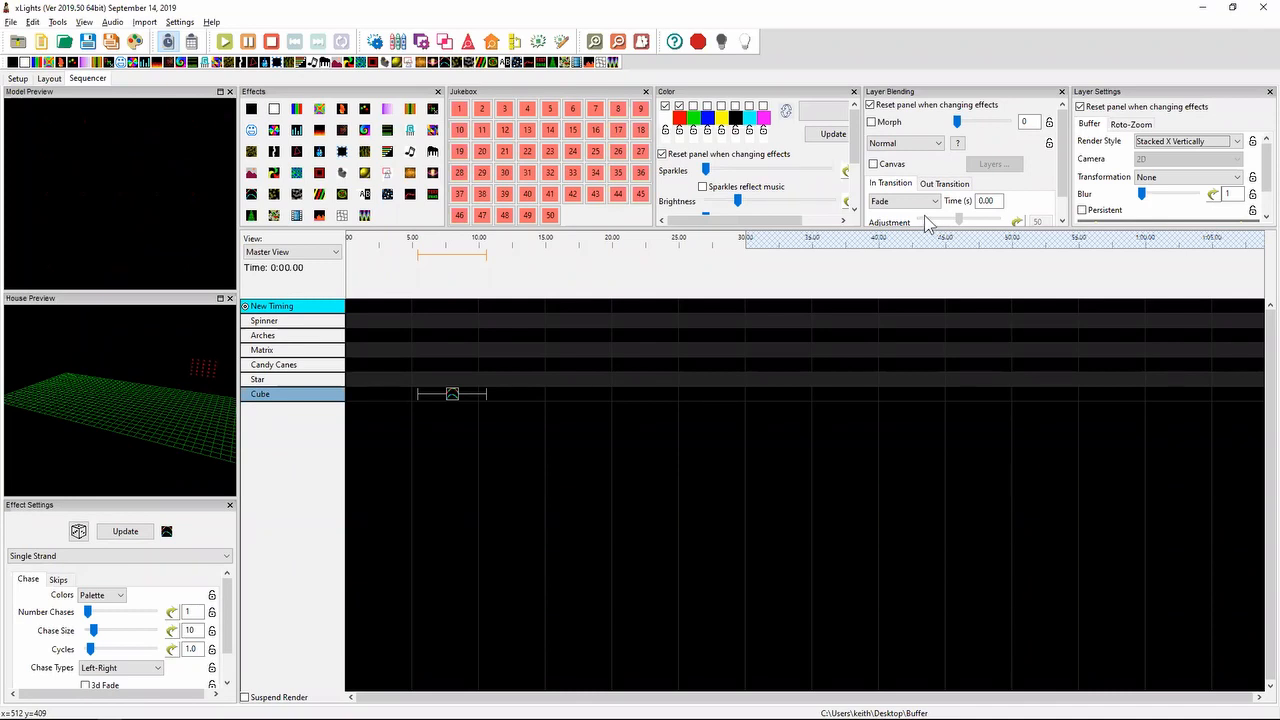
# - Switch to Bamboo Paper and trace slice lines along the cube's top front edge and across its upper front face
pyautogui.hotkey('alt', 'Tab')
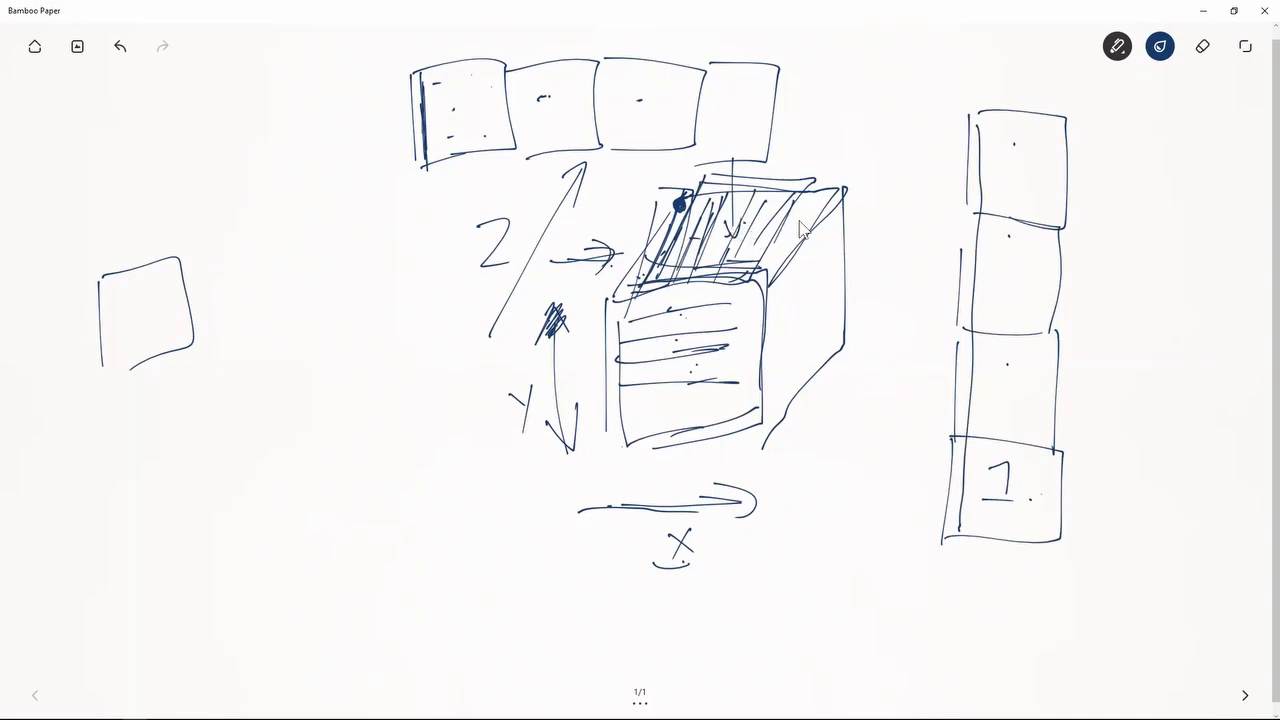
pyautogui.moveTo(664, 285); pyautogui.dragTo(742, 283)
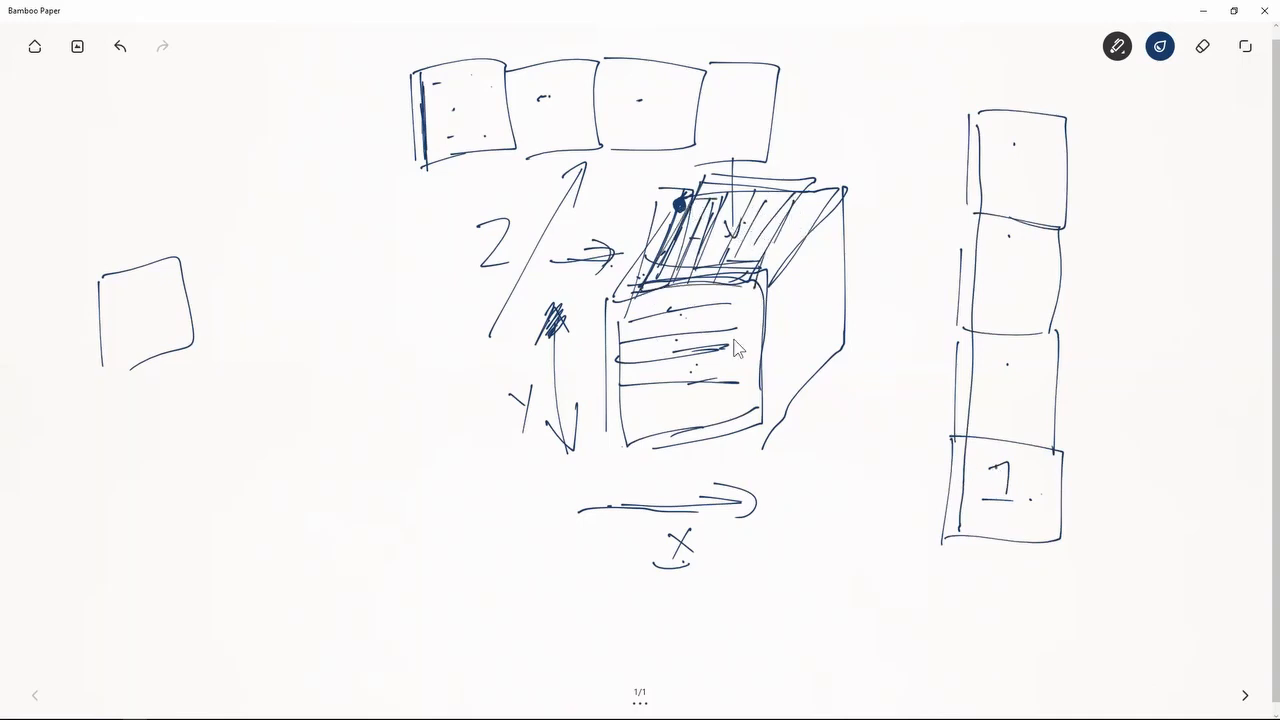
pyautogui.moveTo(630, 325); pyautogui.dragTo(720, 310)
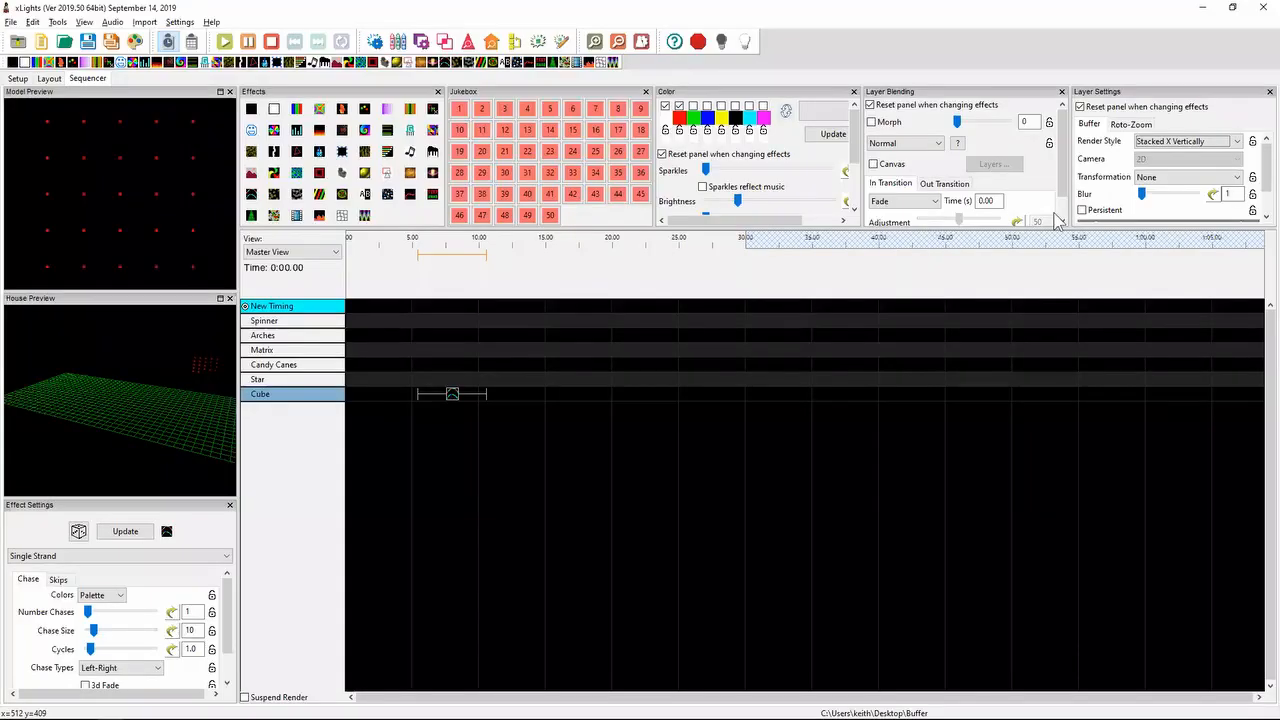
# - Set the Cube effect's render style to Stacked Y Vertically in xLights, and mark matching edge lines on the cube and vertical stack in Bamboo Paper
pyautogui.click(1185, 141)
pyautogui.click(1165, 248)
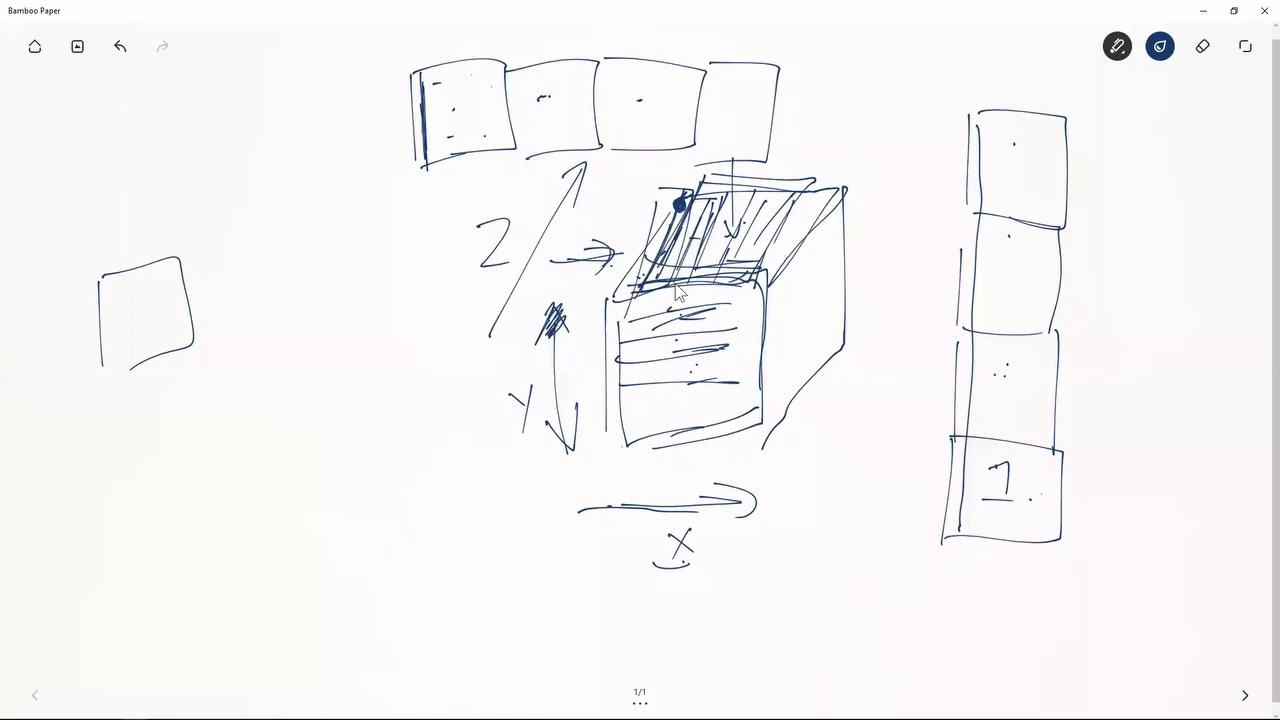
pyautogui.moveTo(649, 277)
pyautogui.mouseDown()
pyautogui.moveTo(682, 205)
pyautogui.moveTo(646, 284)
pyautogui.mouseUp()
pyautogui.moveTo(678, 206)
pyautogui.mouseDown()
pyautogui.moveTo(655, 265)
pyautogui.moveTo(678, 225)
pyautogui.moveTo(658, 262)
pyautogui.moveTo(664, 248)
pyautogui.mouseUp()
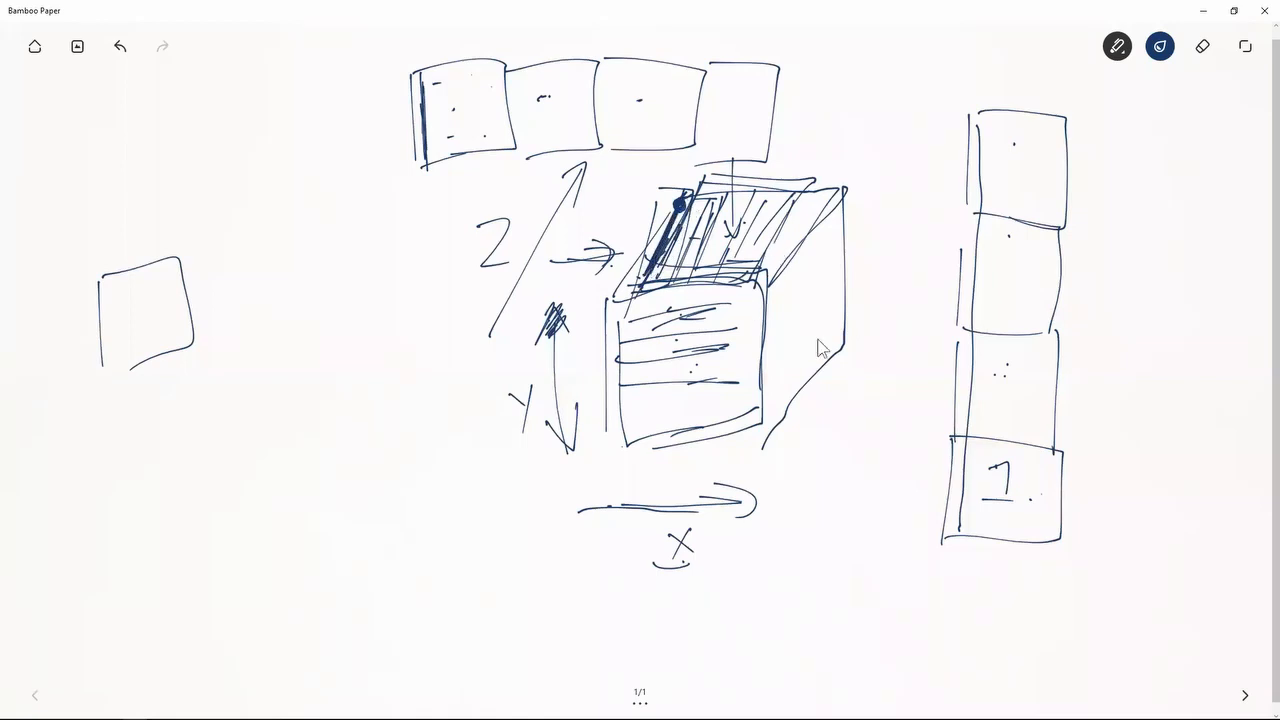
pyautogui.moveTo(956, 508)
pyautogui.mouseDown()
pyautogui.moveTo(958, 455)
pyautogui.moveTo(954, 525)
pyautogui.mouseUp()
pyautogui.moveTo(625, 340)
pyautogui.mouseDown()
pyautogui.moveTo(671, 258)
pyautogui.moveTo(644, 302)
pyautogui.moveTo(689, 248)
pyautogui.mouseUp()
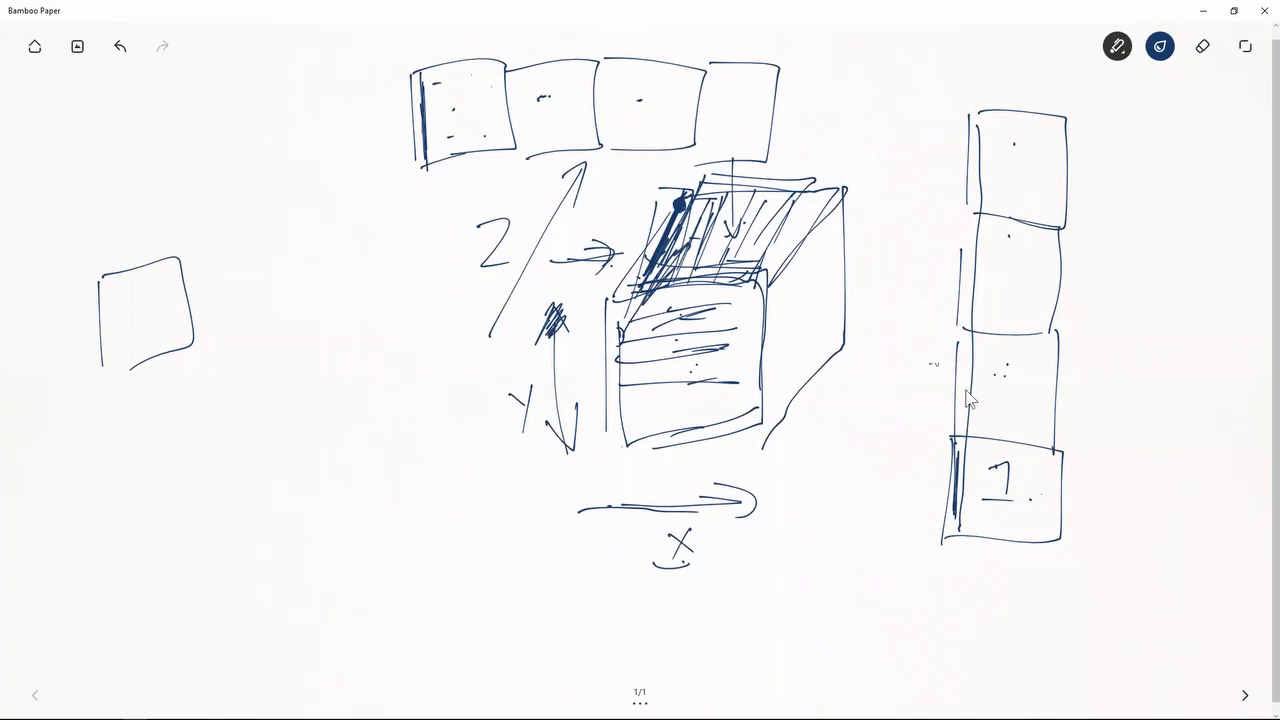
pyautogui.moveTo(966, 392); pyautogui.dragTo(963, 350)
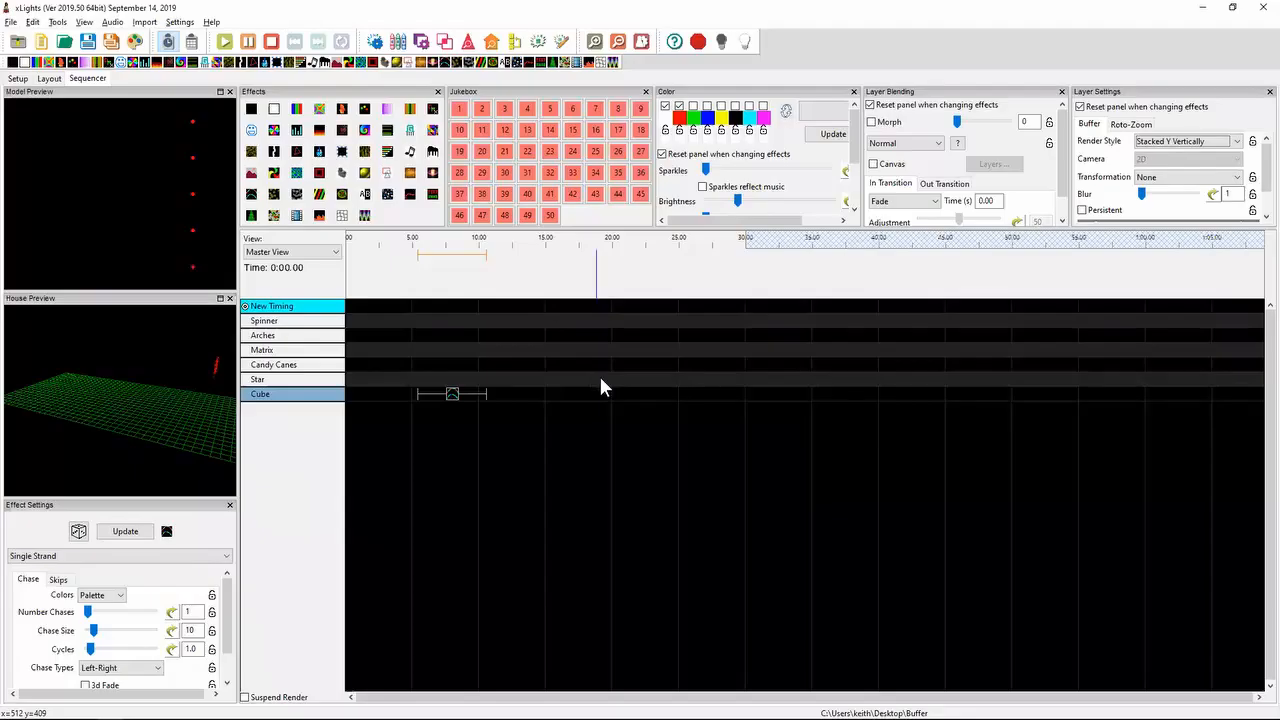
# - Set the render style to Stacked Z Vertically in xLights, and in Bamboo Paper outline the cube's front slice and darken matching vertical lines
pyautogui.click(1145, 142)
pyautogui.click(1152, 245)
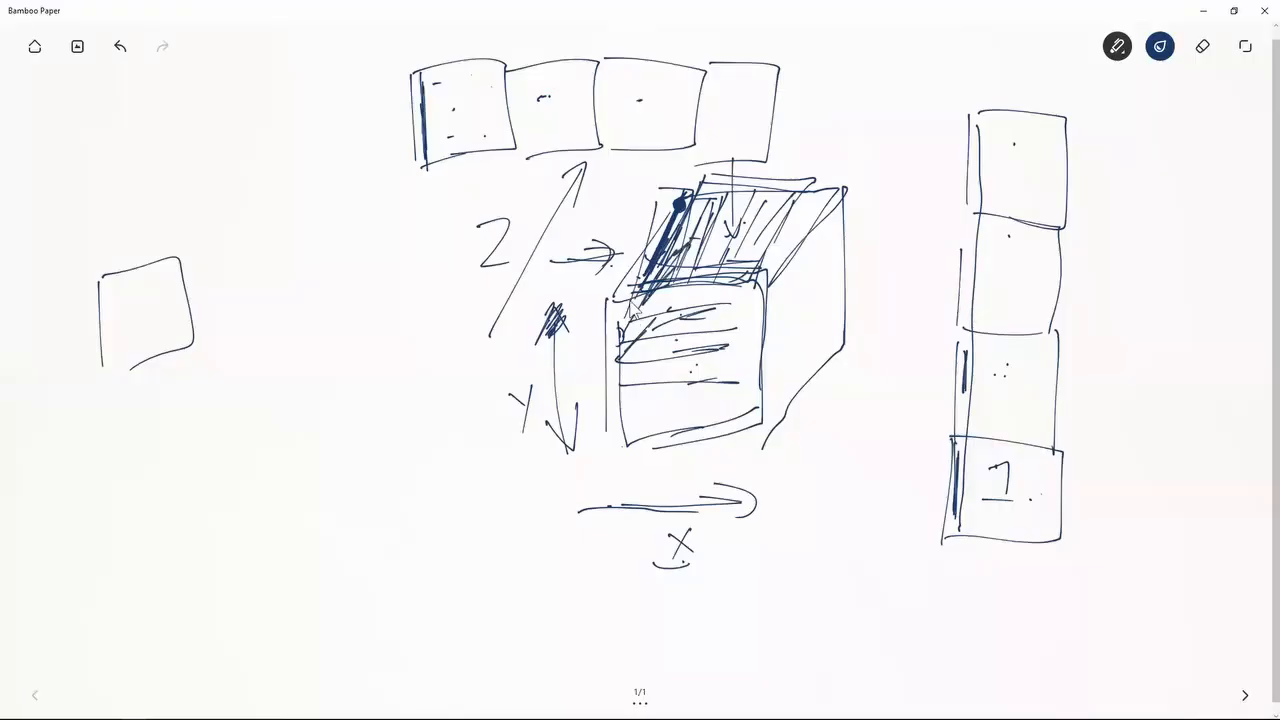
pyautogui.moveTo(637, 280)
pyautogui.mouseDown()
pyautogui.moveTo(773, 277)
pyautogui.moveTo(763, 414)
pyautogui.moveTo(643, 446)
pyautogui.mouseUp()
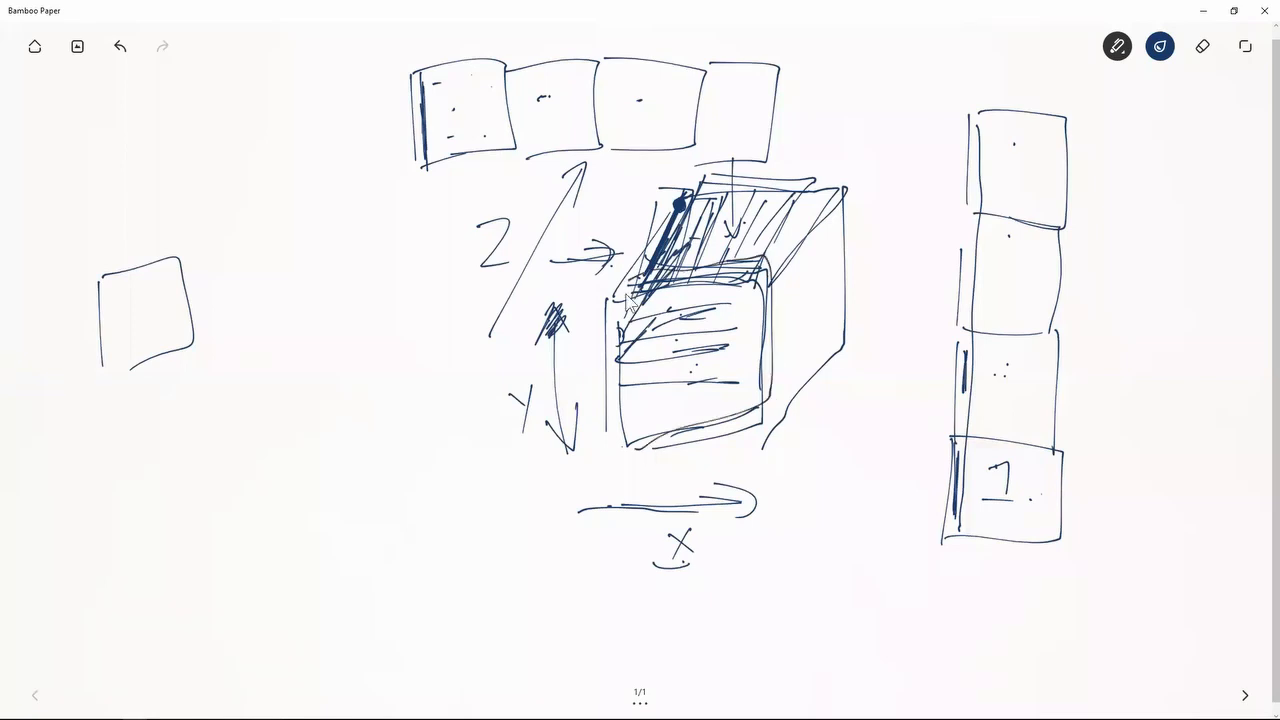
pyautogui.moveTo(626, 296); pyautogui.dragTo(648, 423)
pyautogui.moveTo(632, 322)
pyautogui.mouseDown()
pyautogui.moveTo(639, 395)
pyautogui.moveTo(632, 352)
pyautogui.moveTo(636, 400)
pyautogui.mouseUp()
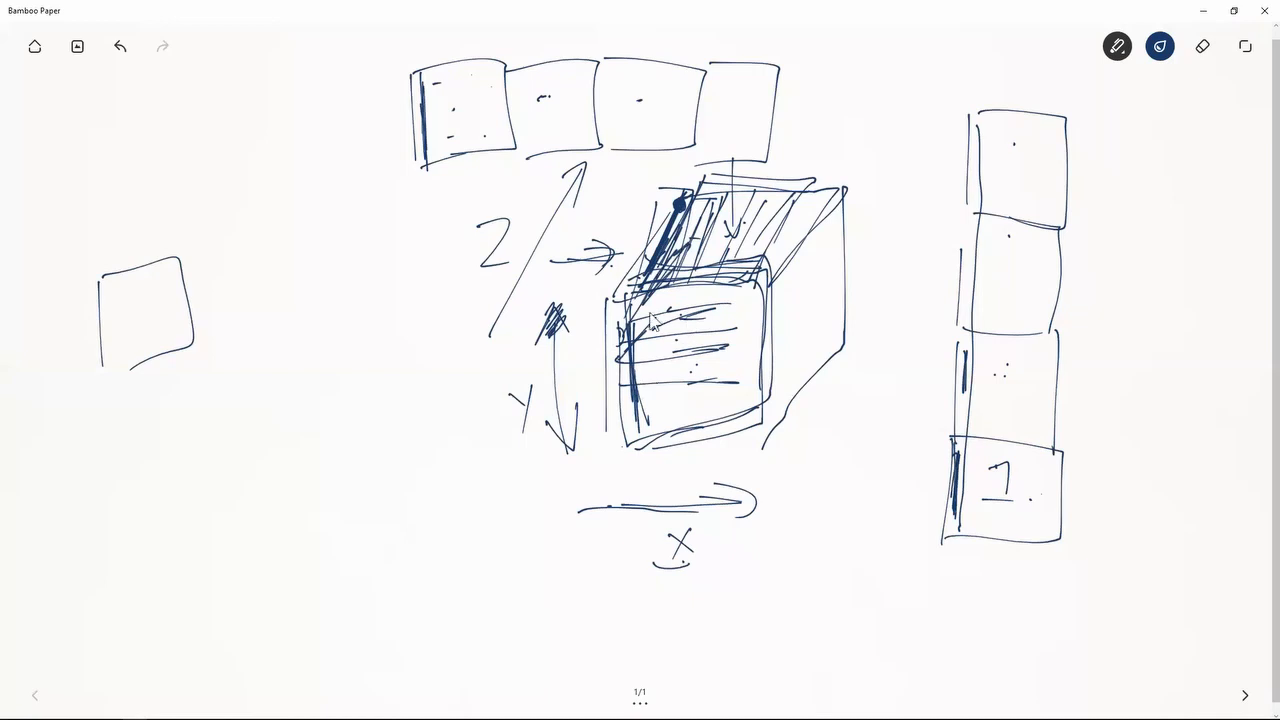
pyautogui.moveTo(647, 336); pyautogui.dragTo(651, 386)
pyautogui.moveTo(648, 312); pyautogui.dragTo(652, 404)
pyautogui.moveTo(966, 350); pyautogui.dragTo(962, 420)
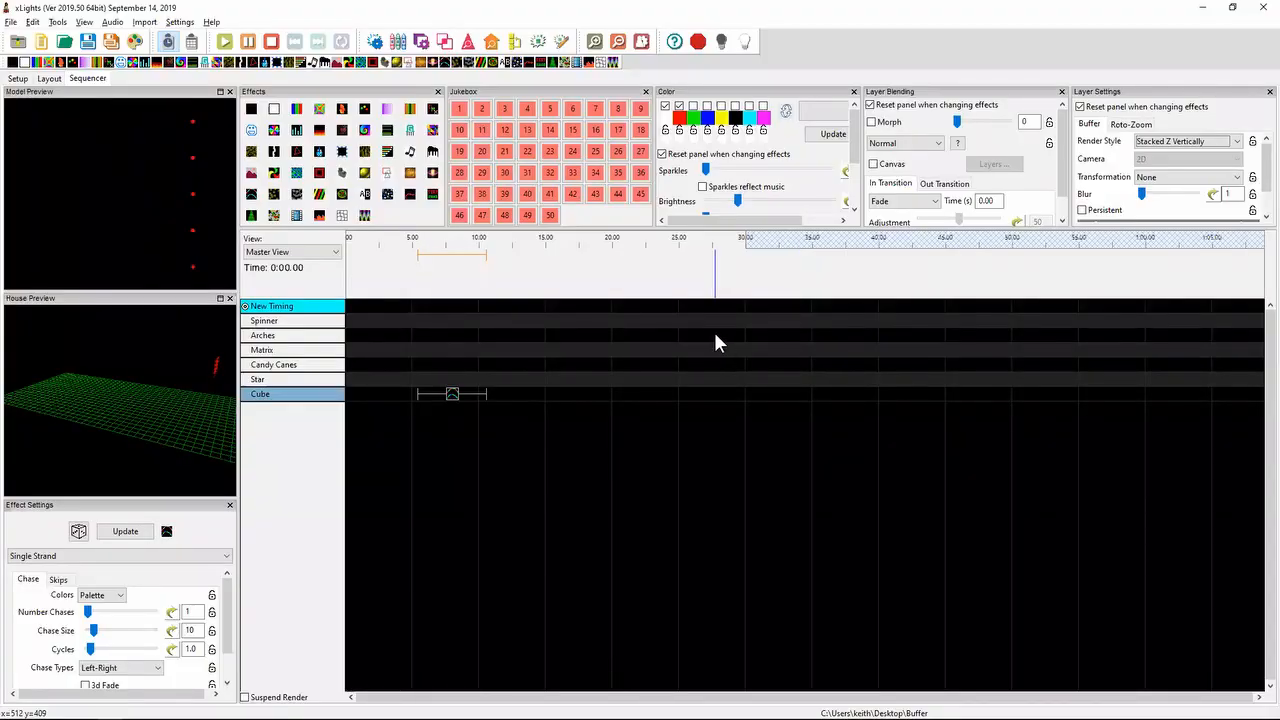
# - Set the render style to Overlaid X in xLights, and in Bamboo Paper draw arrows along the horizontal row and up the vertical stack
pyautogui.click(1187, 141)
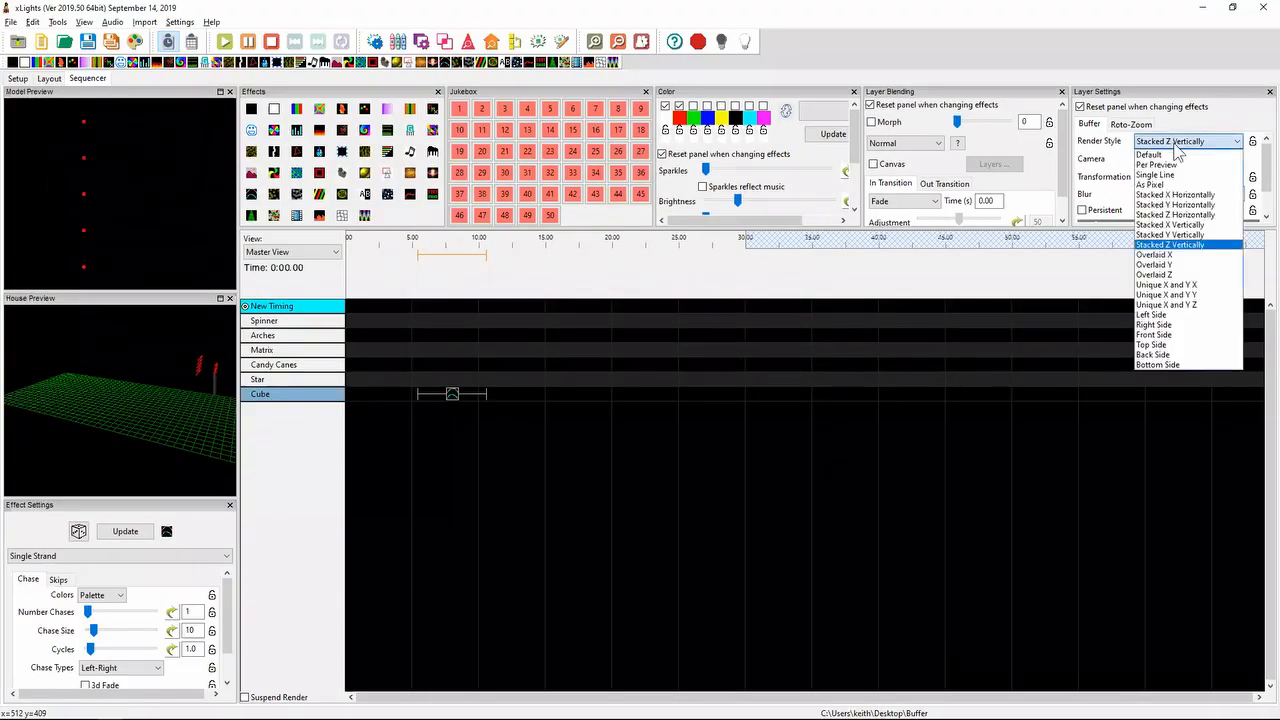
pyautogui.click(1160, 255)
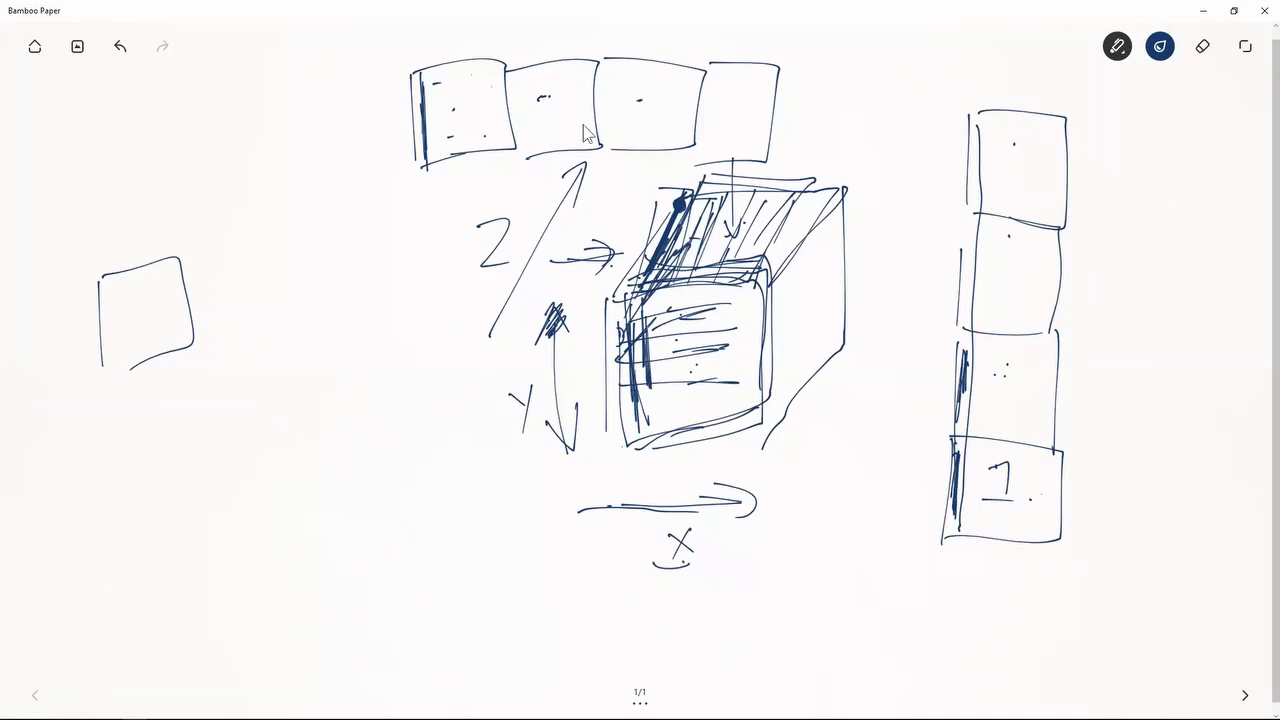
pyautogui.moveTo(462, 106)
pyautogui.mouseDown()
pyautogui.moveTo(657, 87)
pyautogui.moveTo(639, 81)
pyautogui.moveTo(655, 109)
pyautogui.moveTo(683, 91)
pyautogui.mouseUp()
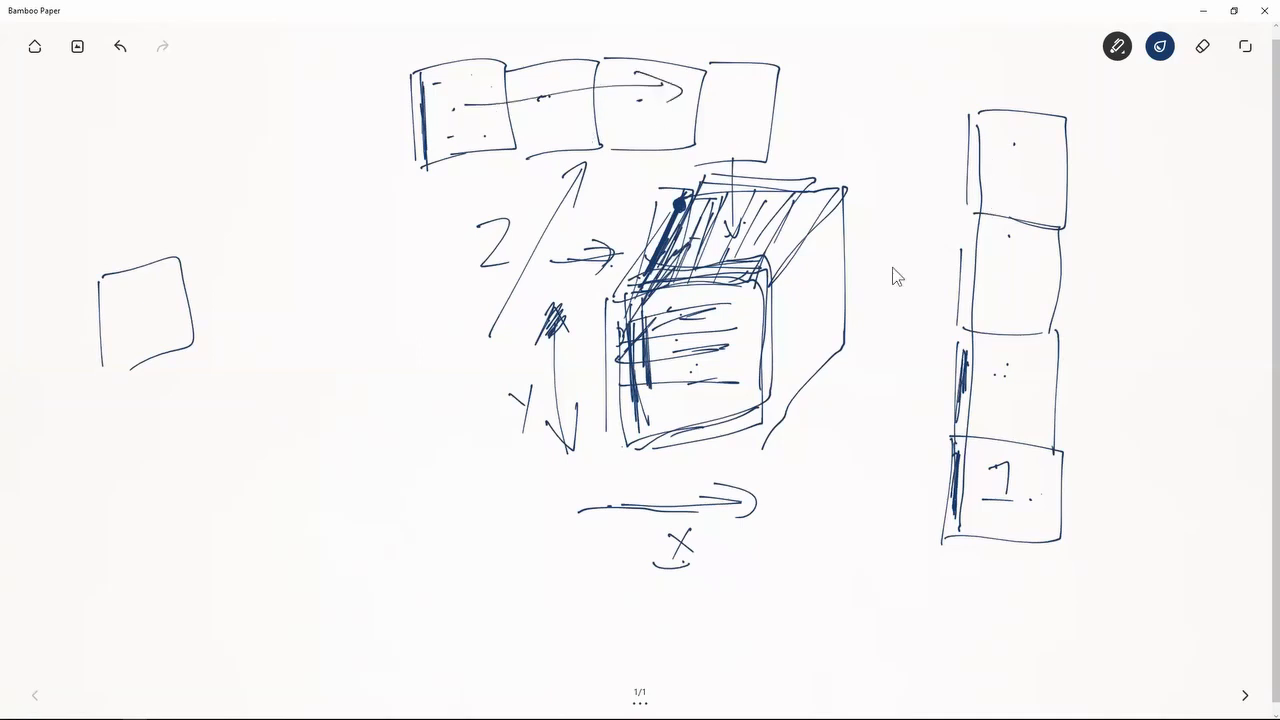
pyautogui.moveTo(1000, 182); pyautogui.dragTo(977, 394)
pyautogui.moveTo(976, 212)
pyautogui.mouseDown()
pyautogui.moveTo(998, 177)
pyautogui.moveTo(1022, 230)
pyautogui.mouseUp()
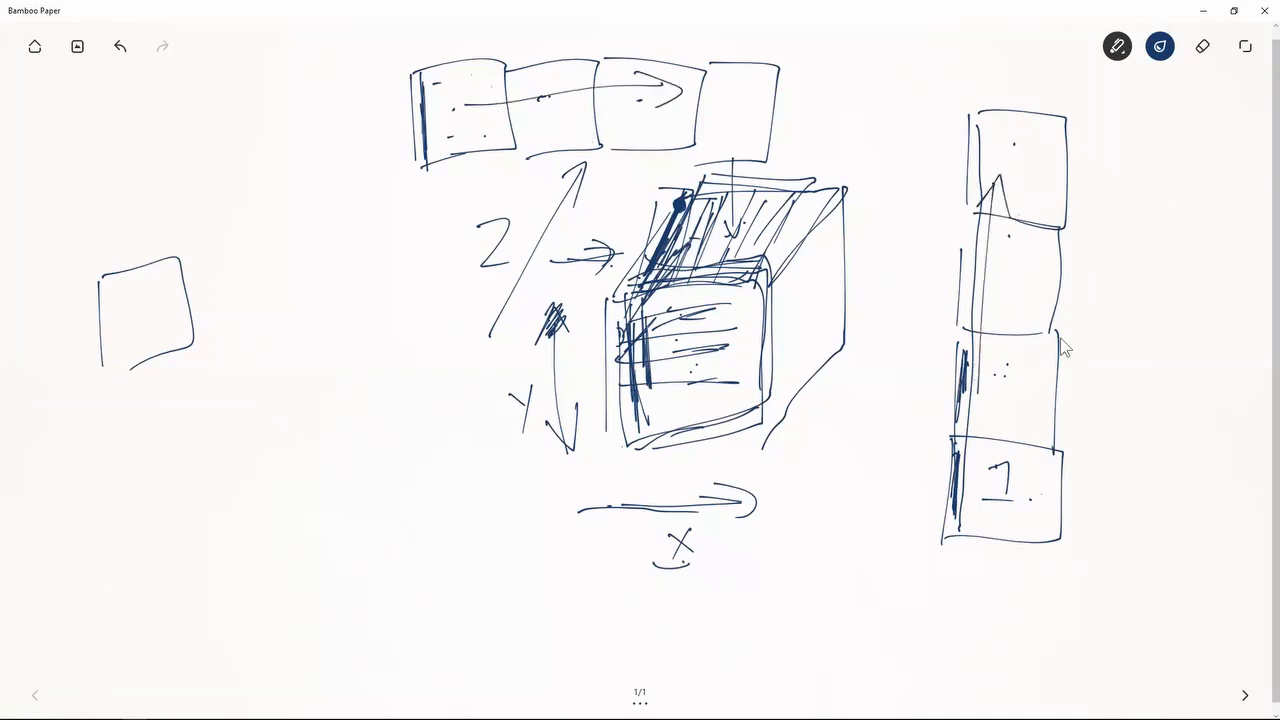
# - Draw one square beside the vertical stack and retrace its outline repeatedly to represent slices overlaid on each other
pyautogui.moveTo(1118, 240)
pyautogui.mouseDown()
pyautogui.moveTo(1104, 340)
pyautogui.moveTo(1197, 322)
pyautogui.mouseUp()
pyautogui.moveTo(1124, 342); pyautogui.dragTo(1196, 345)
pyautogui.moveTo(1116, 240)
pyautogui.mouseDown()
pyautogui.moveTo(1109, 316)
pyautogui.moveTo(1171, 256)
pyautogui.moveTo(1195, 267)
pyautogui.moveTo(1167, 353)
pyautogui.moveTo(1121, 245)
pyautogui.moveTo(1125, 266)
pyautogui.moveTo(1200, 268)
pyautogui.moveTo(1200, 348)
pyautogui.mouseUp()
pyautogui.moveTo(1122, 330); pyautogui.dragTo(1186, 348)
pyautogui.moveTo(1122, 236)
pyautogui.mouseDown()
pyautogui.moveTo(1112, 315)
pyautogui.moveTo(1156, 243)
pyautogui.moveTo(1197, 252)
pyautogui.moveTo(1195, 346)
pyautogui.mouseUp()
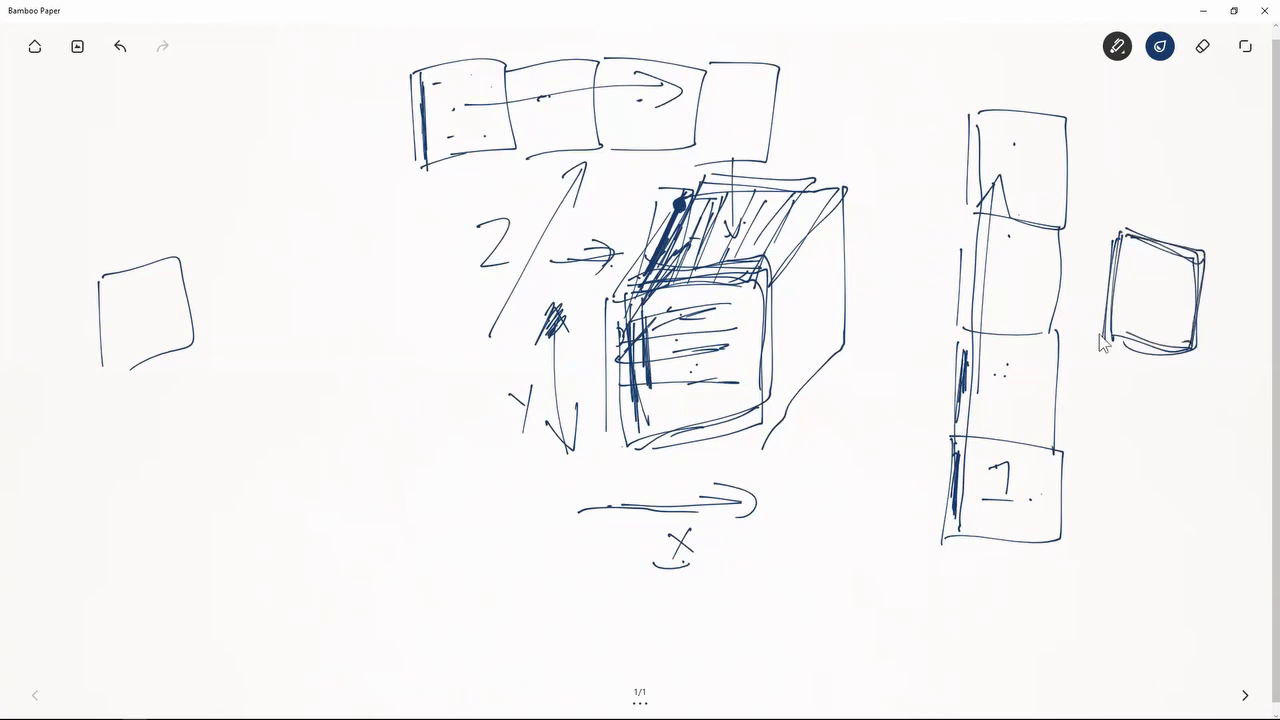
pyautogui.moveTo(1099, 334); pyautogui.dragTo(1184, 347)
pyautogui.moveTo(1126, 222)
pyautogui.mouseDown()
pyautogui.moveTo(1114, 337)
pyautogui.moveTo(1196, 350)
pyautogui.mouseUp()
pyautogui.moveTo(1200, 254); pyautogui.dragTo(1196, 328)
pyautogui.moveTo(1128, 238); pyautogui.dragTo(1190, 250)
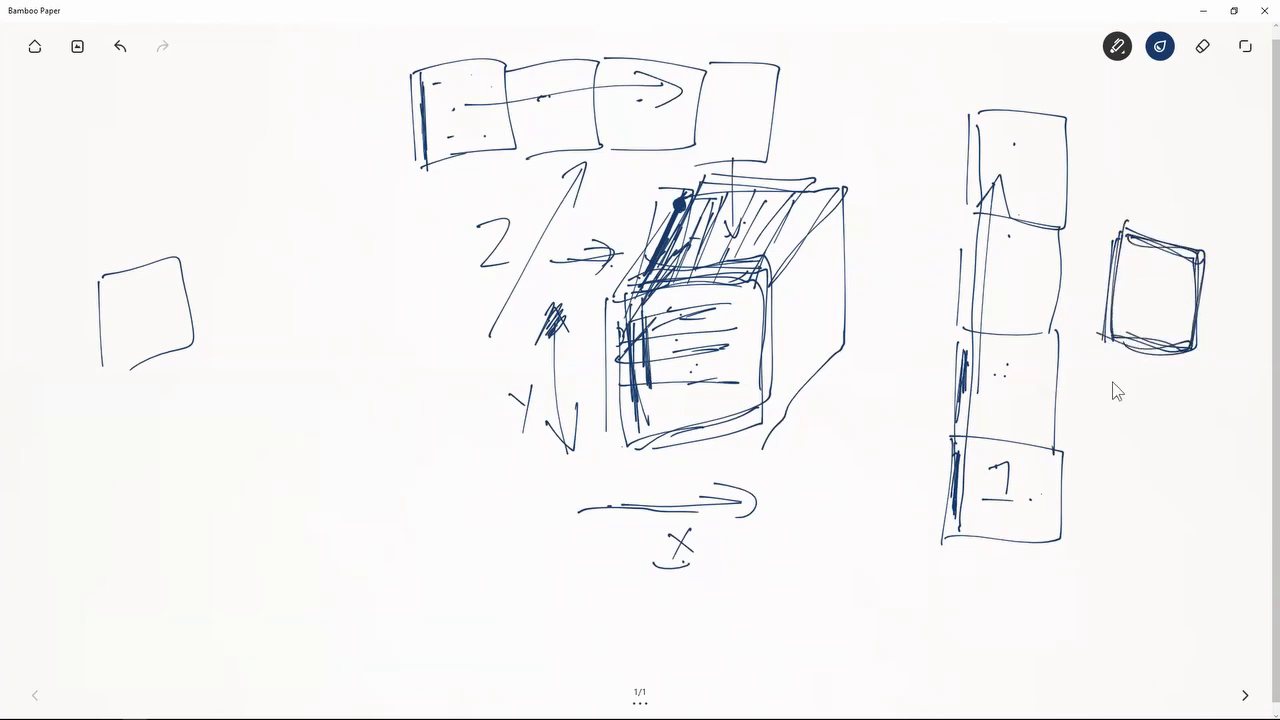
# - Label the overlaid square 5 by 5, circle two of its lower nodes with their matching cube nodes, and retrace its outline
pyautogui.moveTo(1146, 366); pyautogui.dragTo(1158, 364)
pyautogui.moveTo(1103, 258); pyautogui.dragTo(1082, 292)
pyautogui.moveTo(624, 424); pyautogui.dragTo(660, 366)
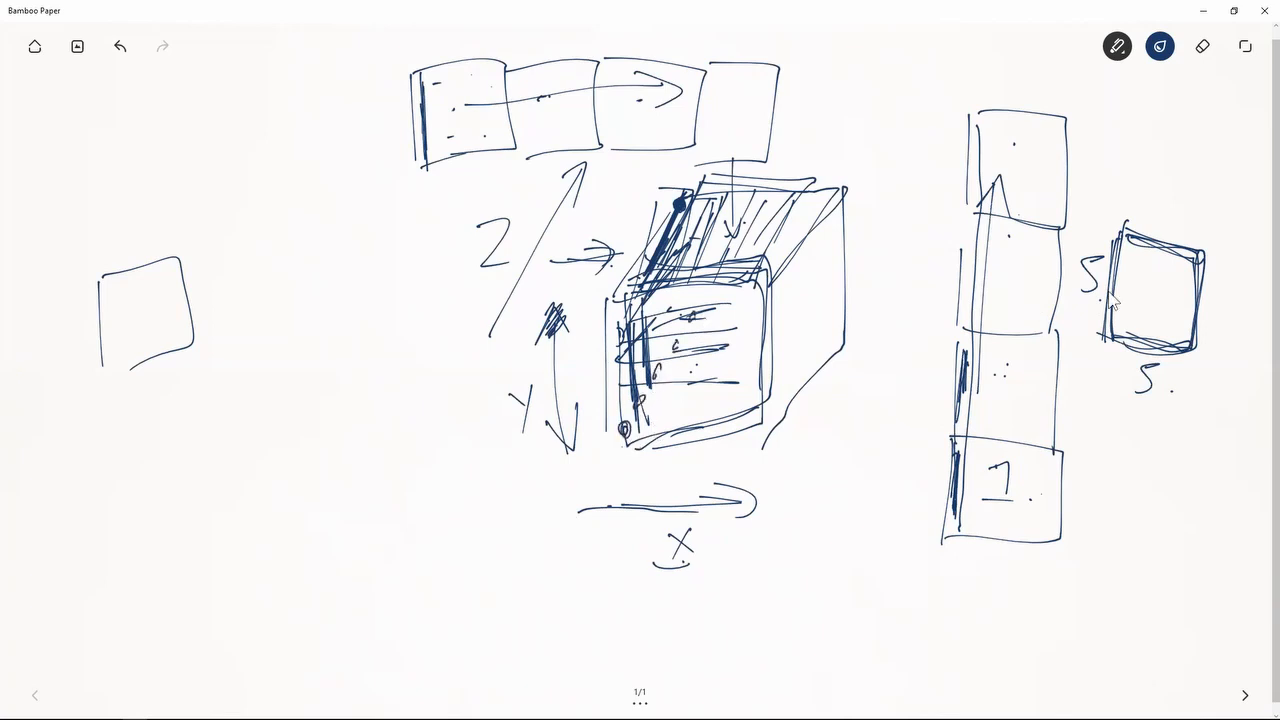
pyautogui.moveTo(1118, 322); pyautogui.dragTo(1136, 340)
pyautogui.moveTo(655, 431); pyautogui.dragTo(705, 332)
pyautogui.moveTo(1138, 316)
pyautogui.mouseDown()
pyautogui.moveTo(1166, 346)
pyautogui.moveTo(1148, 336)
pyautogui.mouseUp()
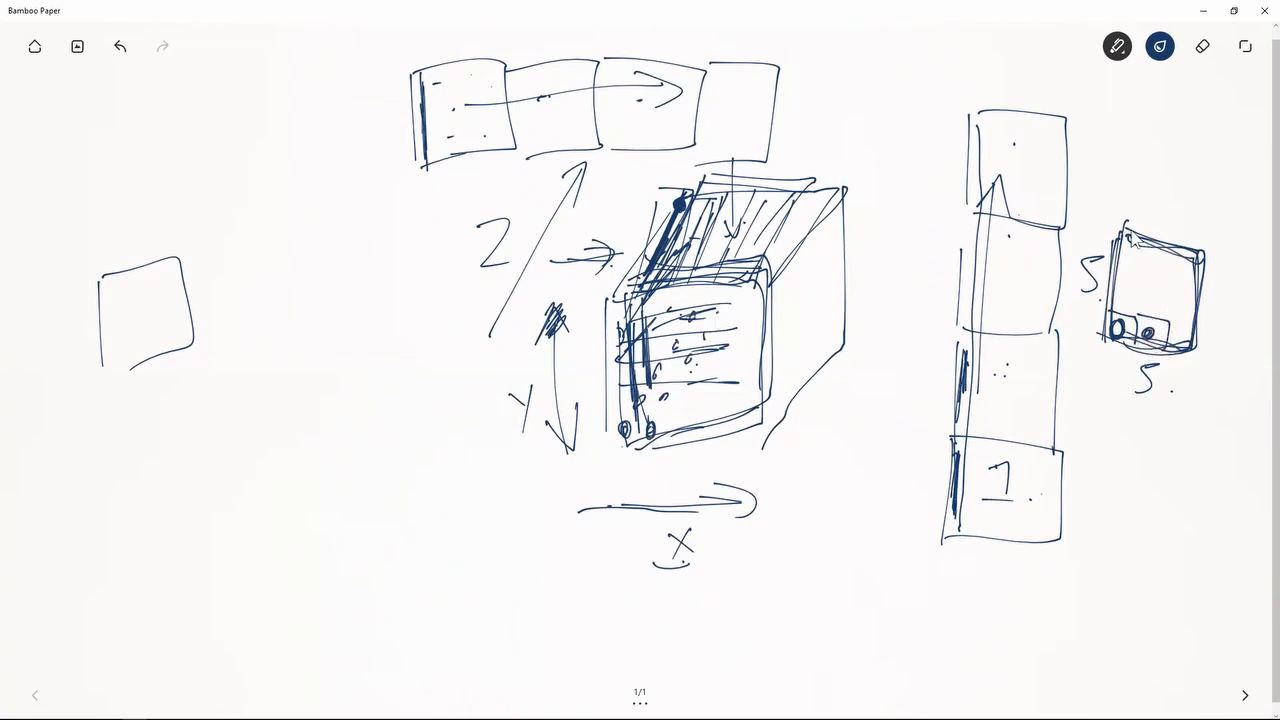
pyautogui.moveTo(1120, 238)
pyautogui.mouseDown()
pyautogui.moveTo(1101, 342)
pyautogui.moveTo(1199, 361)
pyautogui.moveTo(1207, 268)
pyautogui.moveTo(1141, 238)
pyautogui.moveTo(1124, 250)
pyautogui.moveTo(1205, 258)
pyautogui.moveTo(1192, 352)
pyautogui.moveTo(1107, 346)
pyautogui.moveTo(1119, 246)
pyautogui.moveTo(1178, 250)
pyautogui.mouseUp()
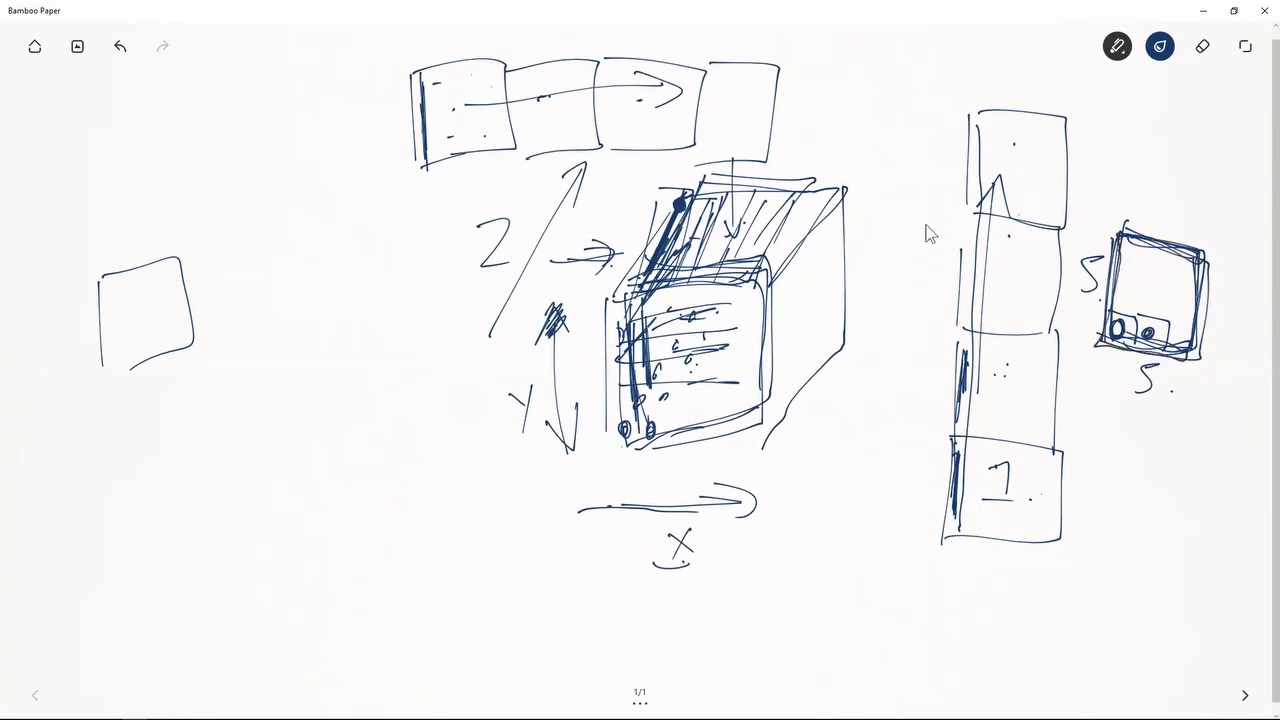
# - Label the vertical stack of squares 25 high and 5 wide
pyautogui.moveTo(940, 212); pyautogui.dragTo(937, 244)
pyautogui.moveTo(955, 205); pyautogui.dragTo(942, 210)
pyautogui.moveTo(1019, 556); pyautogui.dragTo(1007, 581)
pyautogui.moveTo(1037, 571); pyautogui.dragTo(1043, 571)
# - Restore the Bamboo Paper window to full size and label the horizontal row of squares 25 wide and 5 high
pyautogui.press('super+Down')
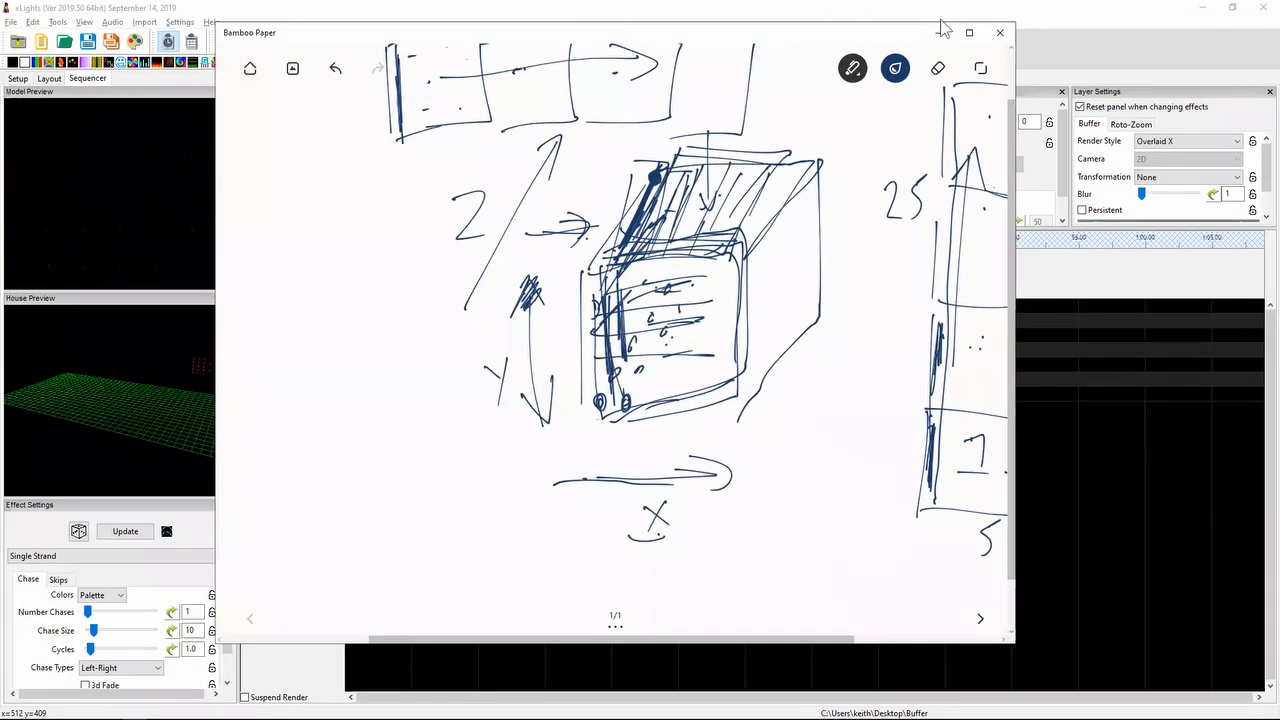
pyautogui.press('super+Up')
pyautogui.moveTo(593, 44); pyautogui.dragTo(607, 59)
pyautogui.moveTo(619, 40); pyautogui.dragTo(612, 60)
pyautogui.moveTo(616, 37); pyautogui.dragTo(626, 36)
pyautogui.click(642, 50)
pyautogui.moveTo(388, 104); pyautogui.dragTo(380, 143)
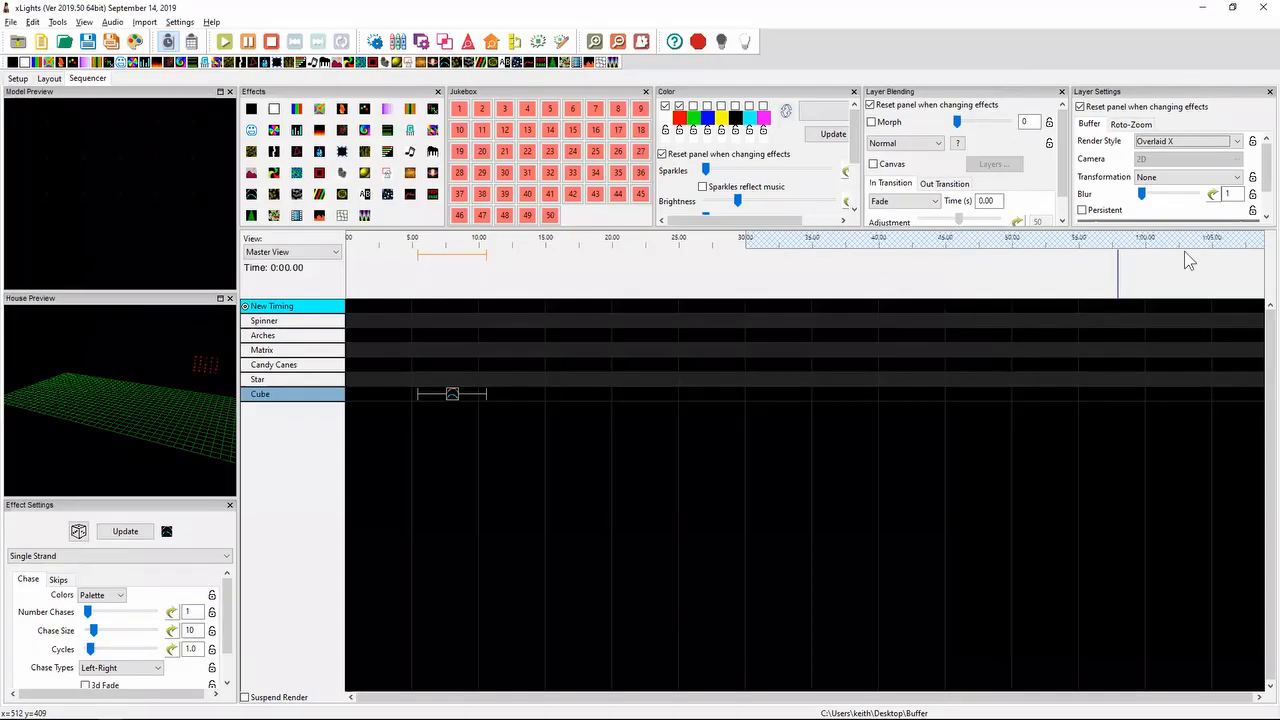
# - Set the render style to Unique X and Y X in xLights, and in Bamboo Paper draw two large axes with a corner square numbered 1
pyautogui.click(1190, 141)
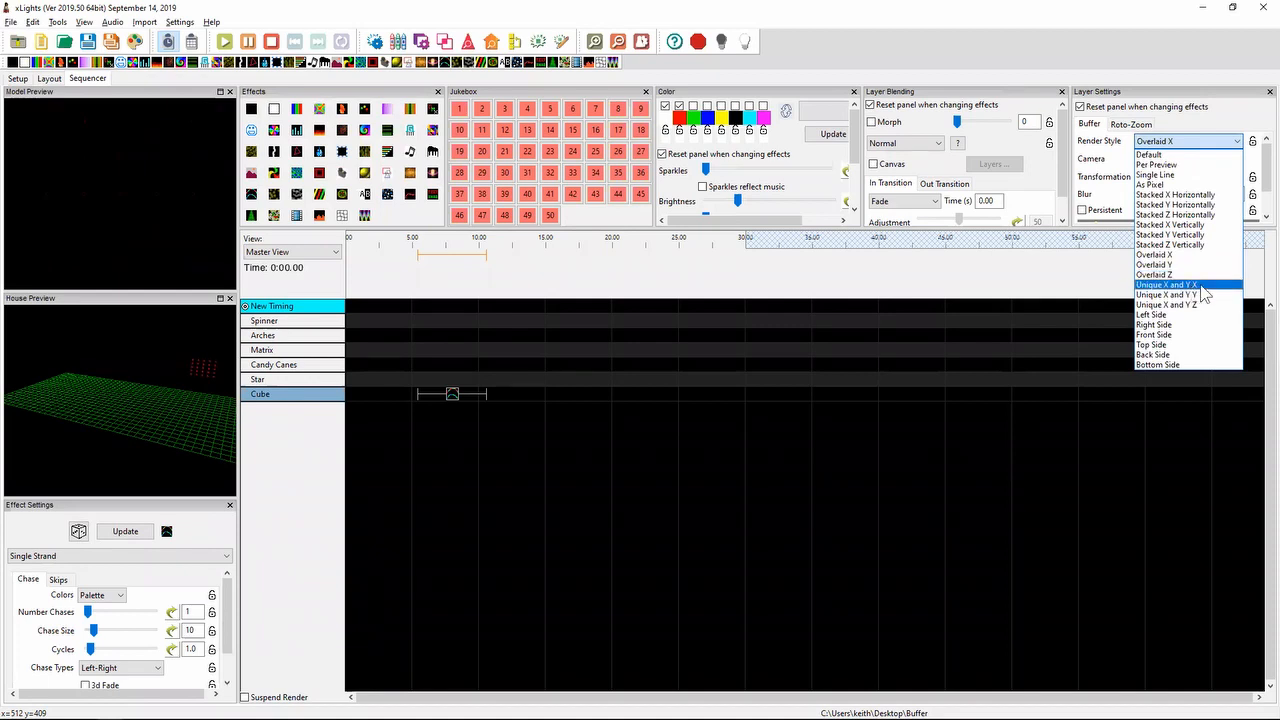
pyautogui.click(1200, 288)
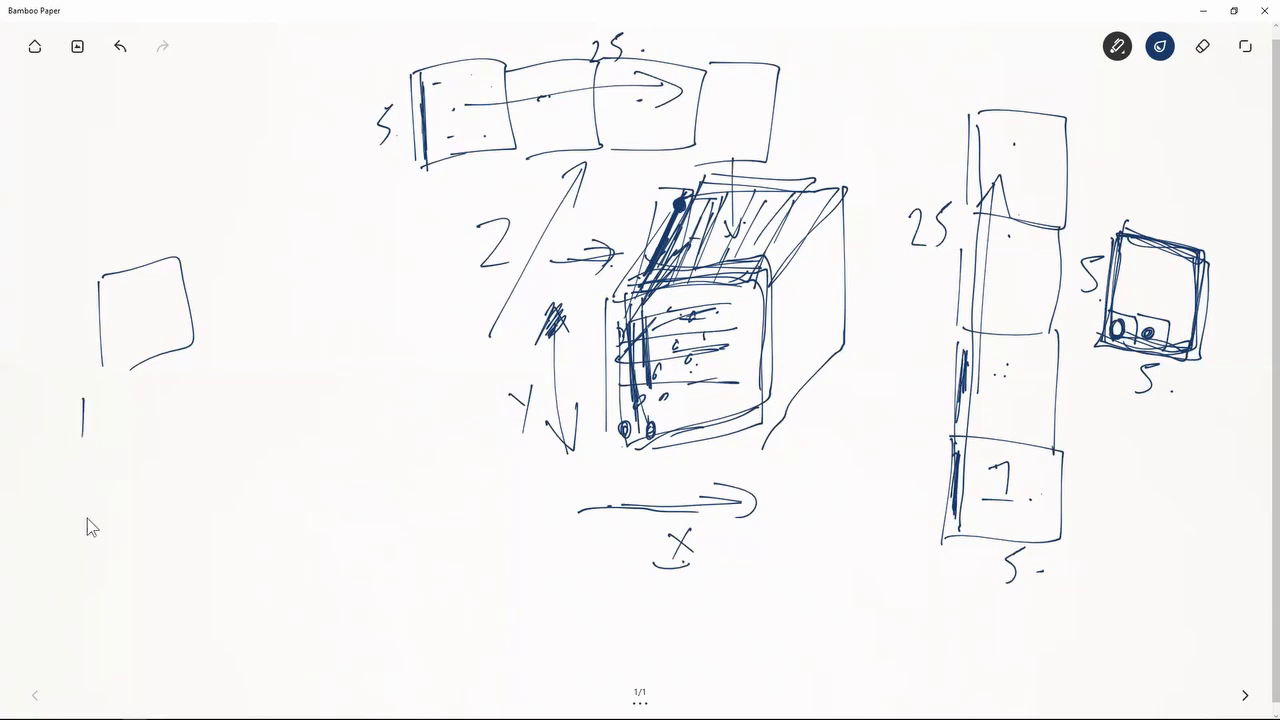
pyautogui.moveTo(87, 518)
pyautogui.mouseDown()
pyautogui.moveTo(90, 664)
pyautogui.moveTo(259, 641)
pyautogui.moveTo(482, 636)
pyautogui.mouseUp()
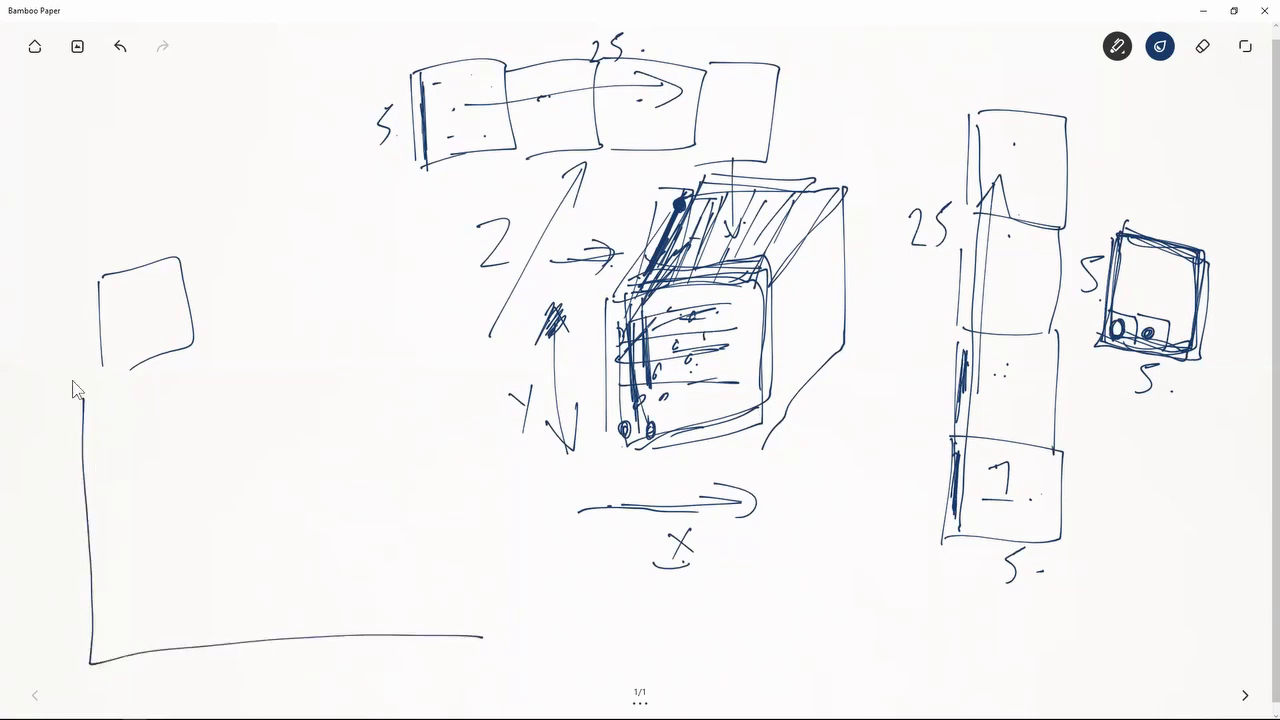
pyautogui.moveTo(84, 430); pyautogui.dragTo(81, 355)
pyautogui.moveTo(92, 564)
pyautogui.mouseDown()
pyautogui.moveTo(181, 538)
pyautogui.moveTo(209, 560)
pyautogui.moveTo(210, 622)
pyautogui.mouseUp()
pyautogui.moveTo(138, 598)
pyautogui.mouseDown()
pyautogui.moveTo(162, 575)
pyautogui.moveTo(150, 607)
pyautogui.mouseUp()
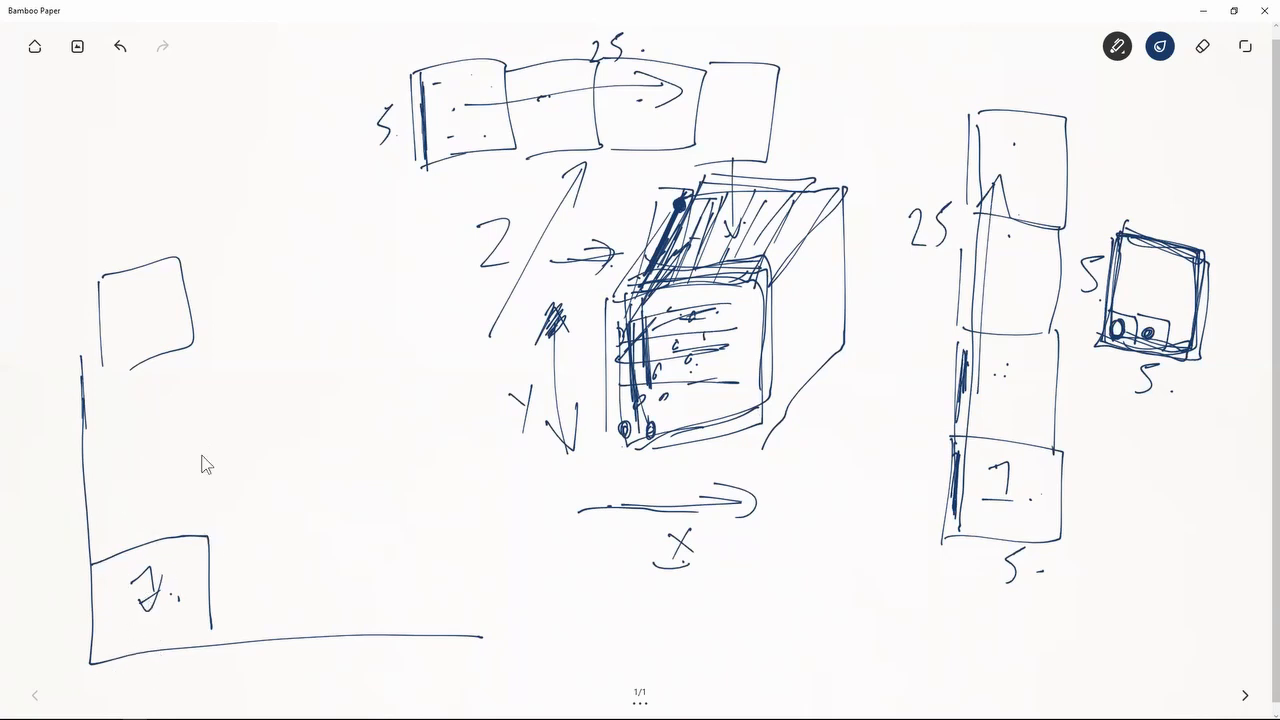
# - Draw three more squares stepping diagonally up and away from the square numbered 1
pyautogui.moveTo(218, 520)
pyautogui.mouseDown()
pyautogui.moveTo(201, 430)
pyautogui.moveTo(300, 429)
pyautogui.moveTo(302, 502)
pyautogui.moveTo(229, 526)
pyautogui.mouseUp()
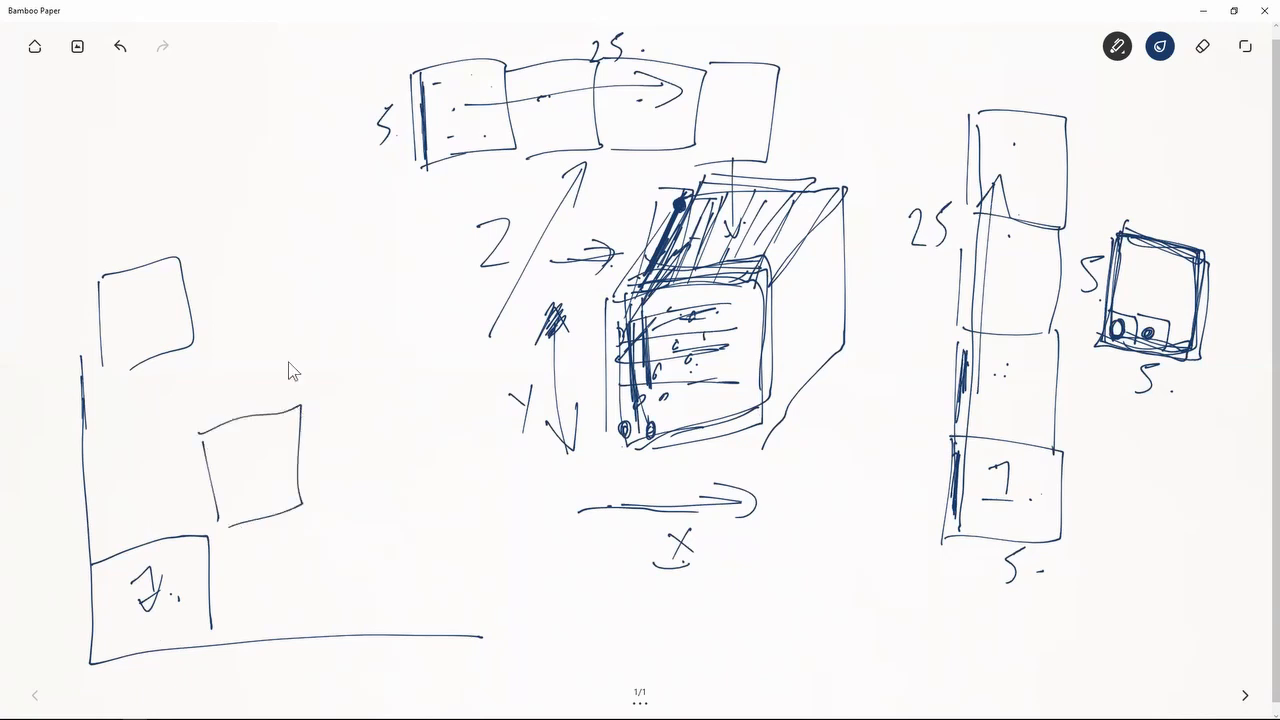
pyautogui.moveTo(300, 410)
pyautogui.mouseDown()
pyautogui.moveTo(390, 397)
pyautogui.moveTo(378, 287)
pyautogui.moveTo(310, 305)
pyautogui.mouseUp()
pyautogui.moveTo(393, 225)
pyautogui.mouseDown()
pyautogui.moveTo(460, 283)
pyautogui.moveTo(456, 196)
pyautogui.mouseUp()
# - Label both axes of the diagonal-squares diagram 25
pyautogui.moveTo(287, 653); pyautogui.dragTo(312, 686)
pyautogui.moveTo(338, 641); pyautogui.dragTo(314, 683)
pyautogui.click(340, 670)
pyautogui.moveTo(33, 489); pyautogui.dragTo(50, 528)
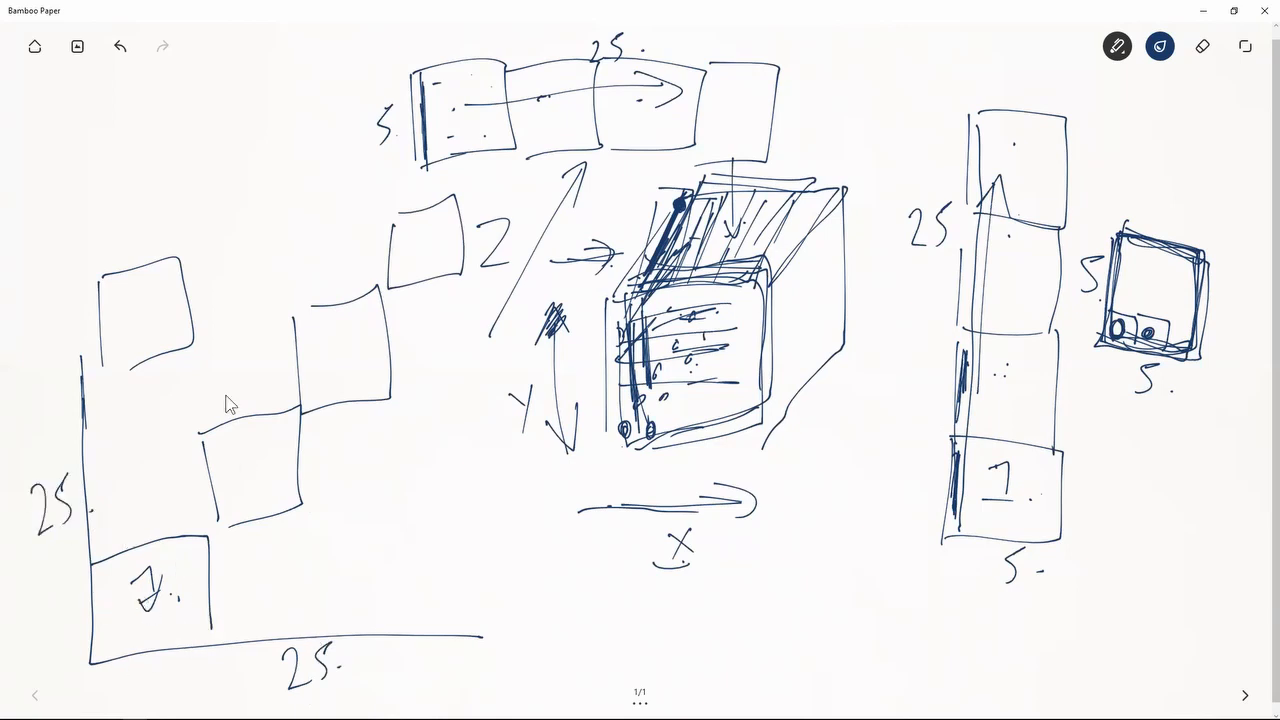
# - Mark the lower-left corner of the second, third and fourth diagonal squares, and retrace the arrow pointing at the cube's left side
pyautogui.moveTo(227, 510); pyautogui.dragTo(226, 513)
pyautogui.moveTo(306, 387); pyautogui.dragTo(308, 391)
pyautogui.moveTo(397, 268); pyautogui.dragTo(398, 272)
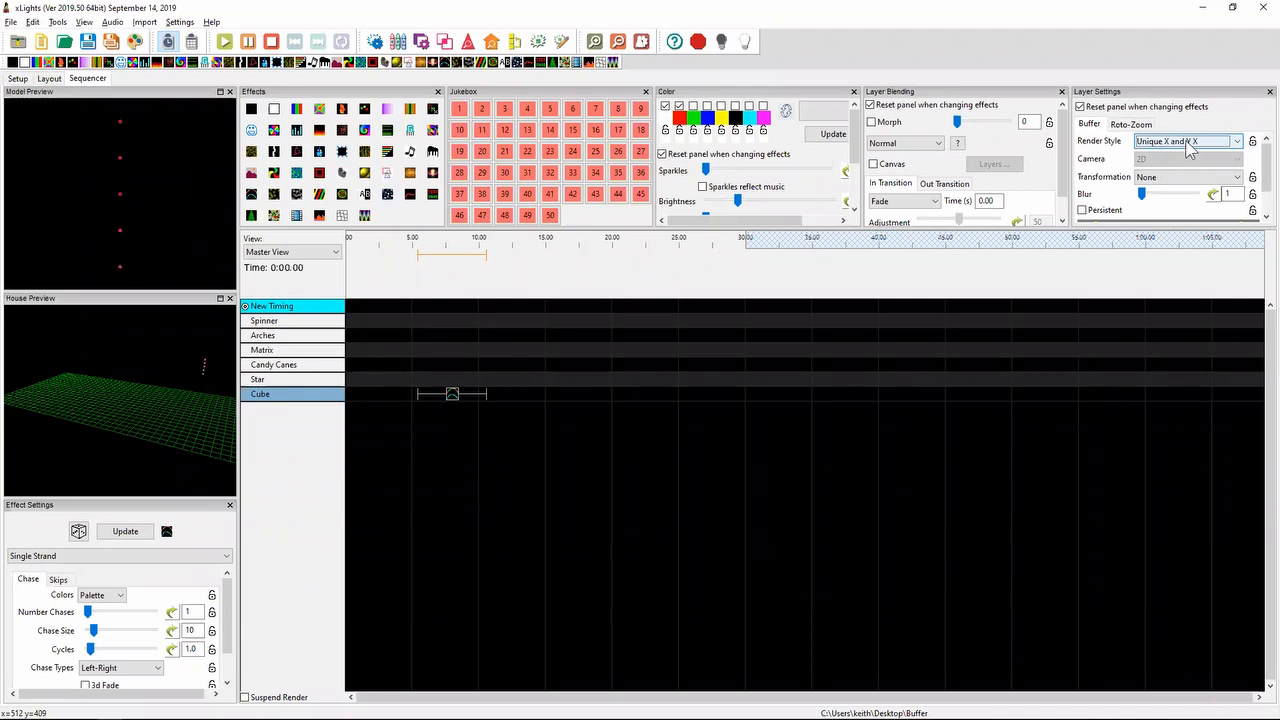
pyautogui.hotkey('alt', 'Tab')
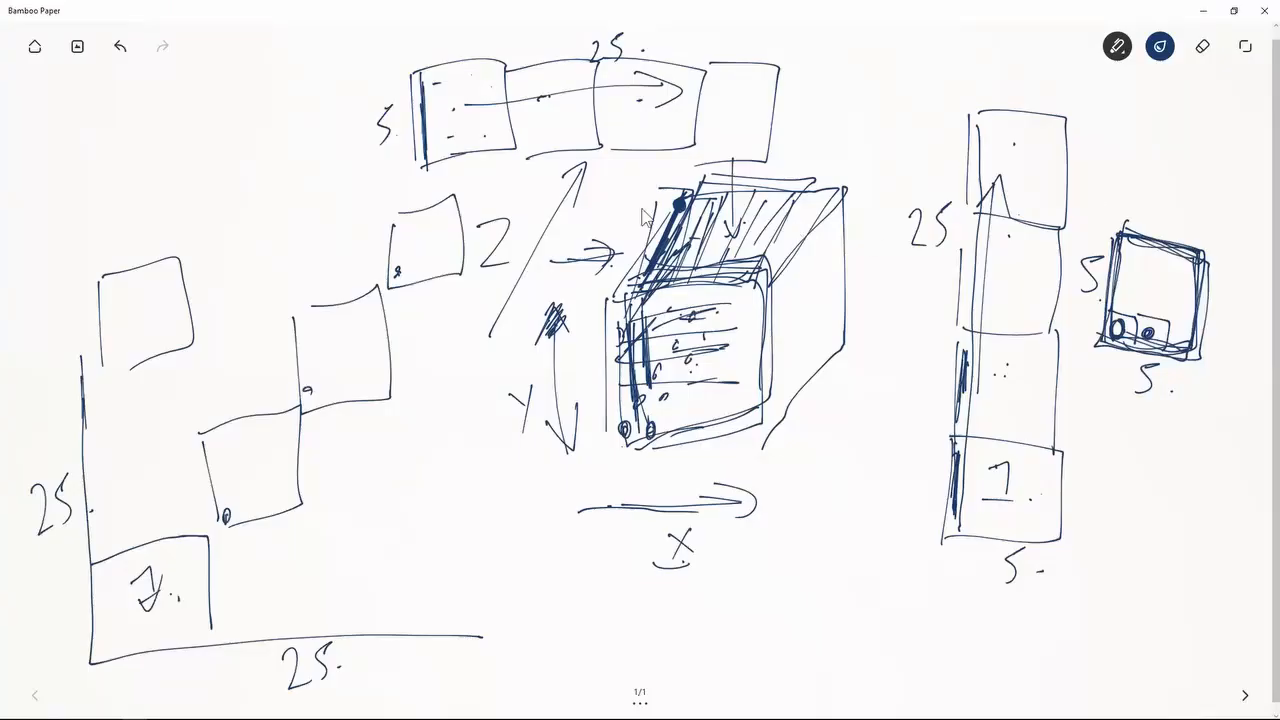
pyautogui.moveTo(528, 267)
pyautogui.mouseDown()
pyautogui.moveTo(618, 270)
pyautogui.moveTo(590, 304)
pyautogui.mouseUp()
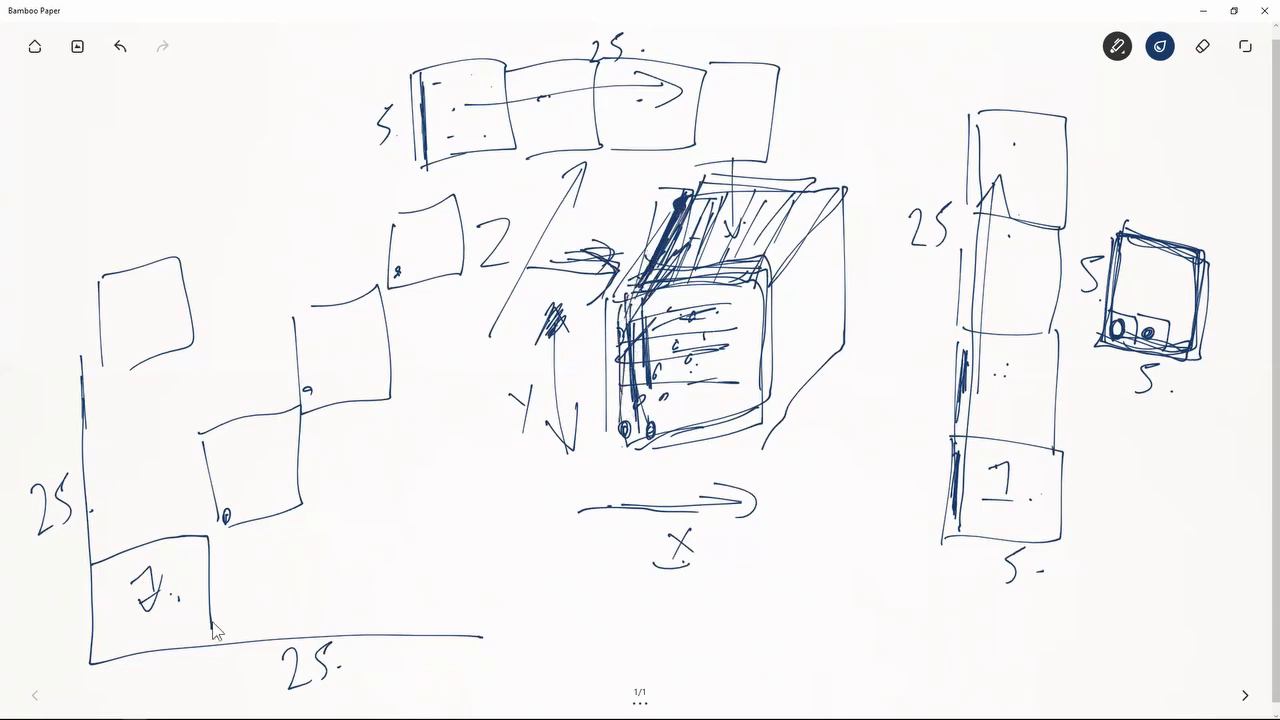
# - Write a 0 in each of the first three diagonal squares and shade the second slice on the cube's top face
pyautogui.moveTo(192, 612); pyautogui.dragTo(189, 630)
pyautogui.moveTo(716, 200)
pyautogui.mouseDown()
pyautogui.moveTo(689, 259)
pyautogui.moveTo(712, 210)
pyautogui.mouseUp()
pyautogui.moveTo(278, 458); pyautogui.dragTo(272, 490)
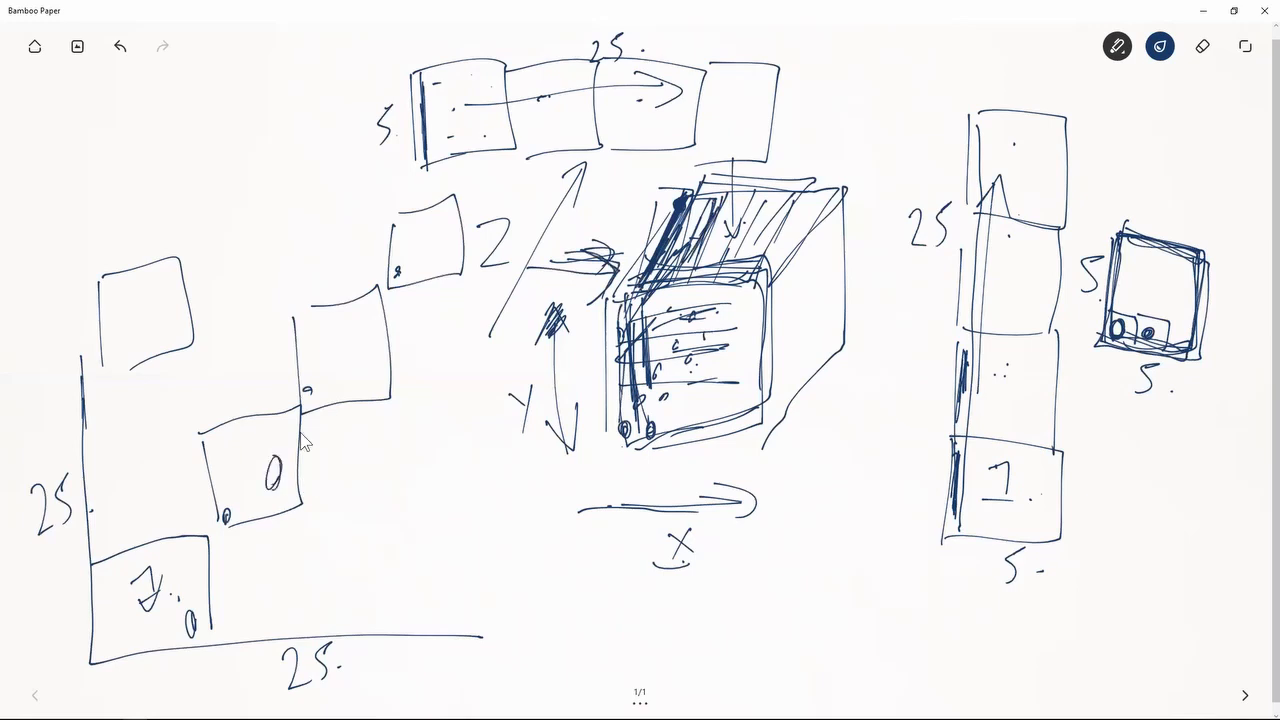
pyautogui.moveTo(352, 343); pyautogui.dragTo(346, 365)
pyautogui.moveTo(808, 220); pyautogui.dragTo(782, 258)
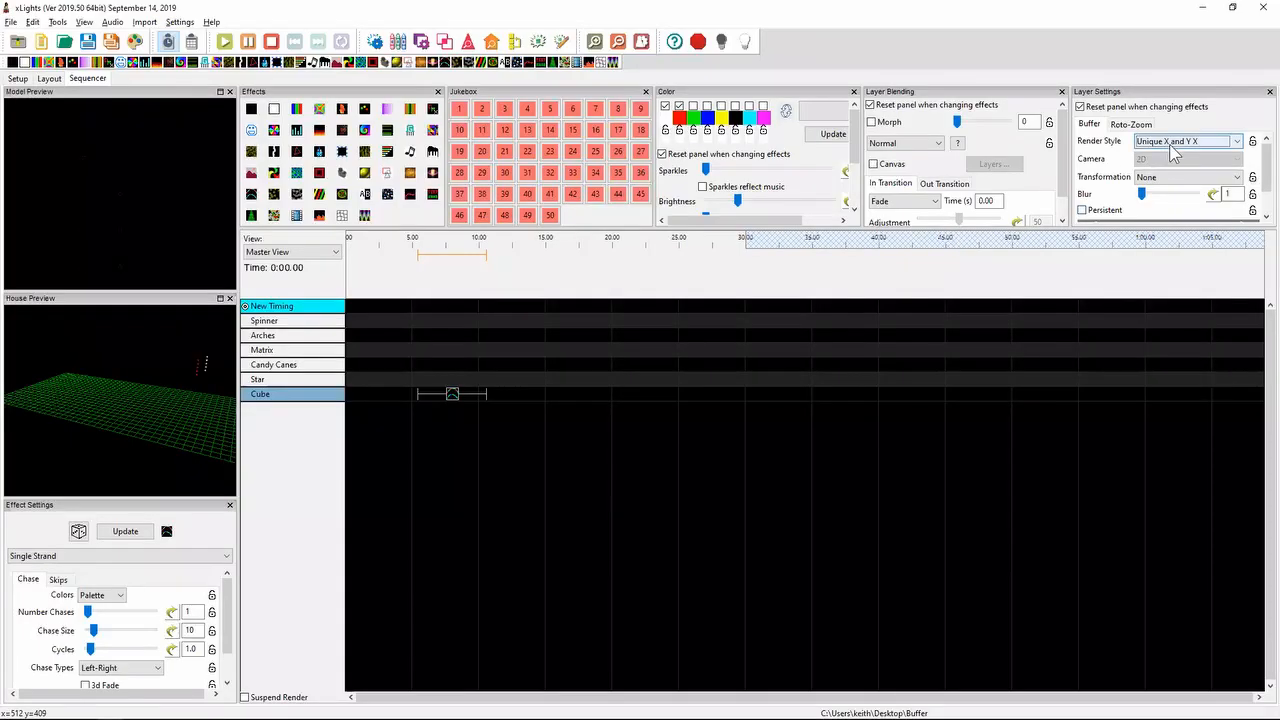
# - Set the Cube effect's render style to Left Side and switch back to the Bamboo Paper sketch
pyautogui.click(1170, 142)
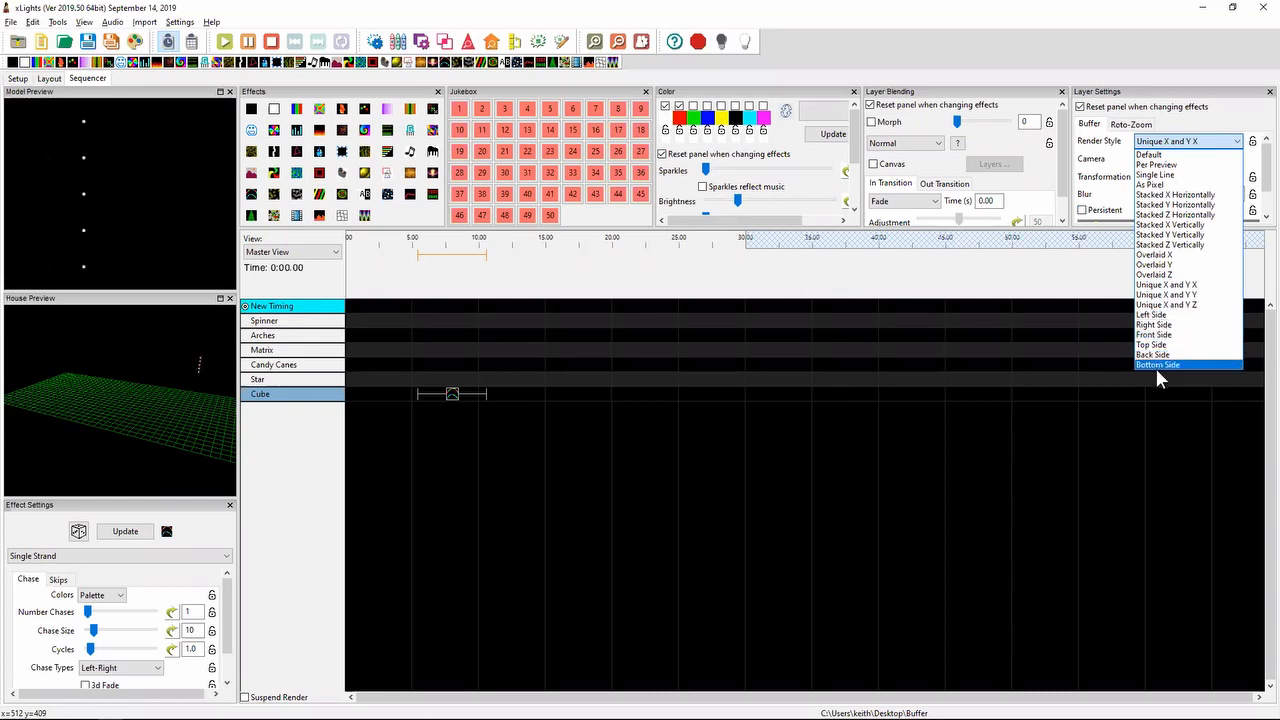
pyautogui.click(1165, 314)
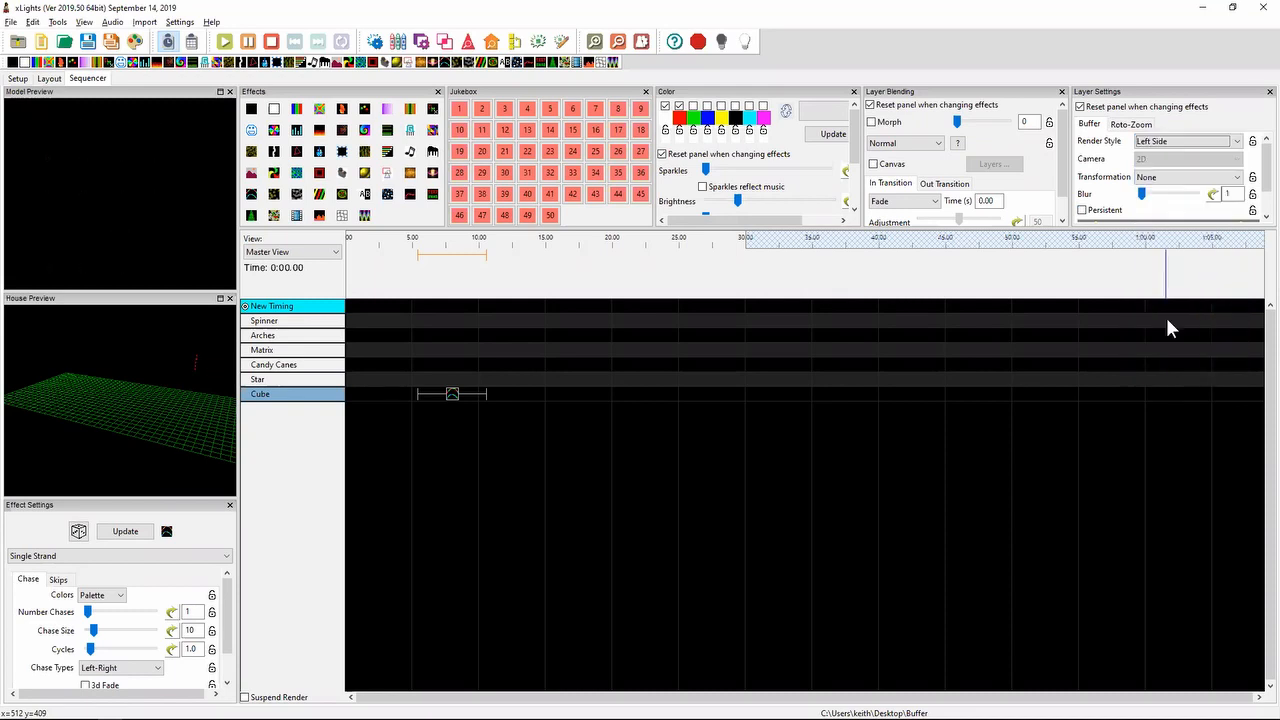
pyautogui.hotkey('alt', 'Tab')
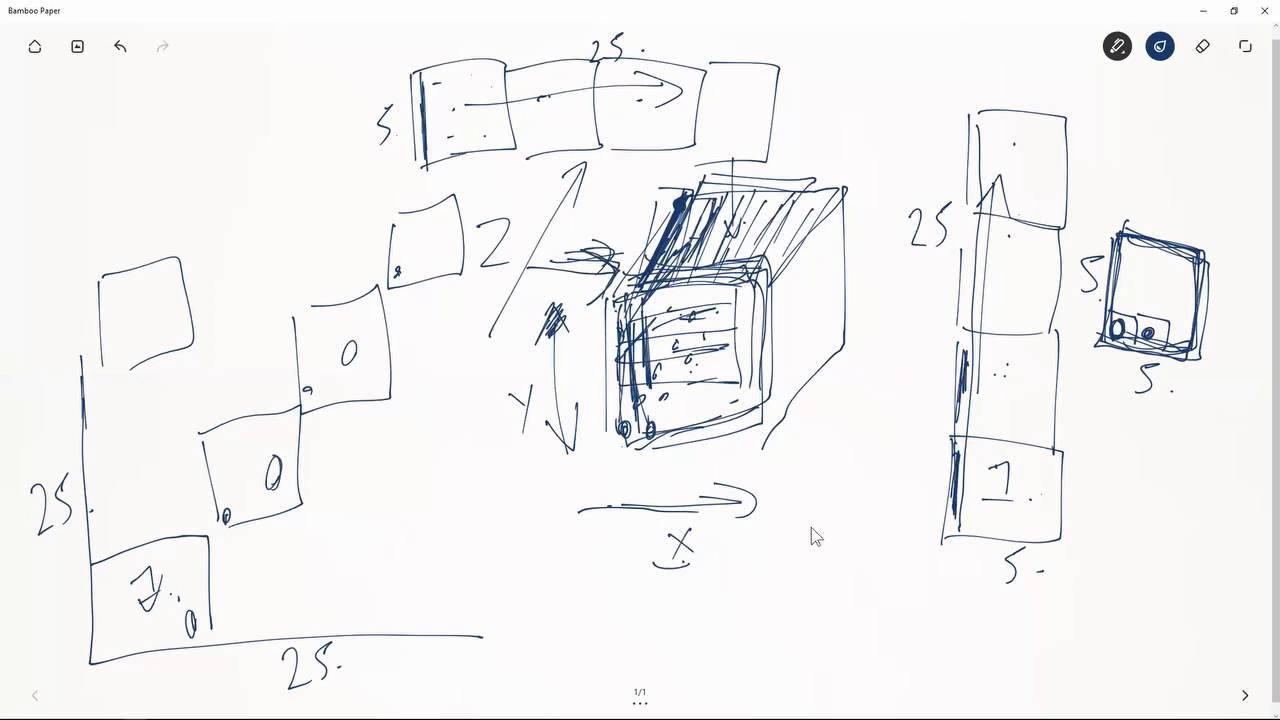
# - Sketch a new square below and to the right of the cube and label its width and height 5
pyautogui.moveTo(798, 489); pyautogui.dragTo(790, 545)
pyautogui.moveTo(917, 479)
pyautogui.mouseDown()
pyautogui.moveTo(897, 586)
pyautogui.moveTo(781, 588)
pyautogui.mouseUp()
pyautogui.moveTo(864, 604); pyautogui.dragTo(840, 624)
pyautogui.click(859, 604)
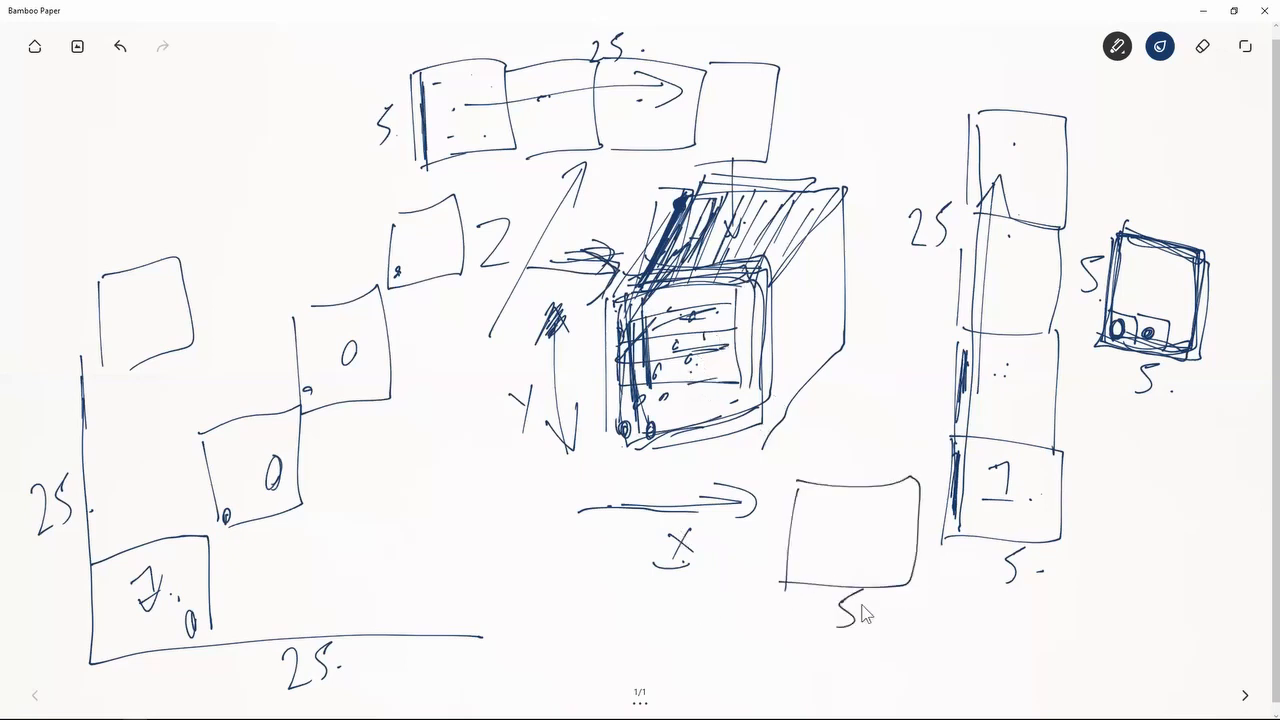
pyautogui.moveTo(778, 517); pyautogui.dragTo(752, 576)
# - Mark pixel dots around the inside of the new 5 by 5 square
pyautogui.click(789, 556)
pyautogui.click(905, 500)
pyautogui.click(907, 523)
pyautogui.click(907, 554)
pyautogui.click(897, 569)
pyautogui.click(865, 578)
pyautogui.click(847, 580)
pyautogui.click(810, 571)
pyautogui.click(816, 533)
pyautogui.moveTo(796, 487)
pyautogui.mouseDown()
pyautogui.moveTo(784, 590)
pyautogui.moveTo(915, 573)
pyautogui.moveTo(925, 487)
pyautogui.moveTo(806, 488)
pyautogui.mouseUp()
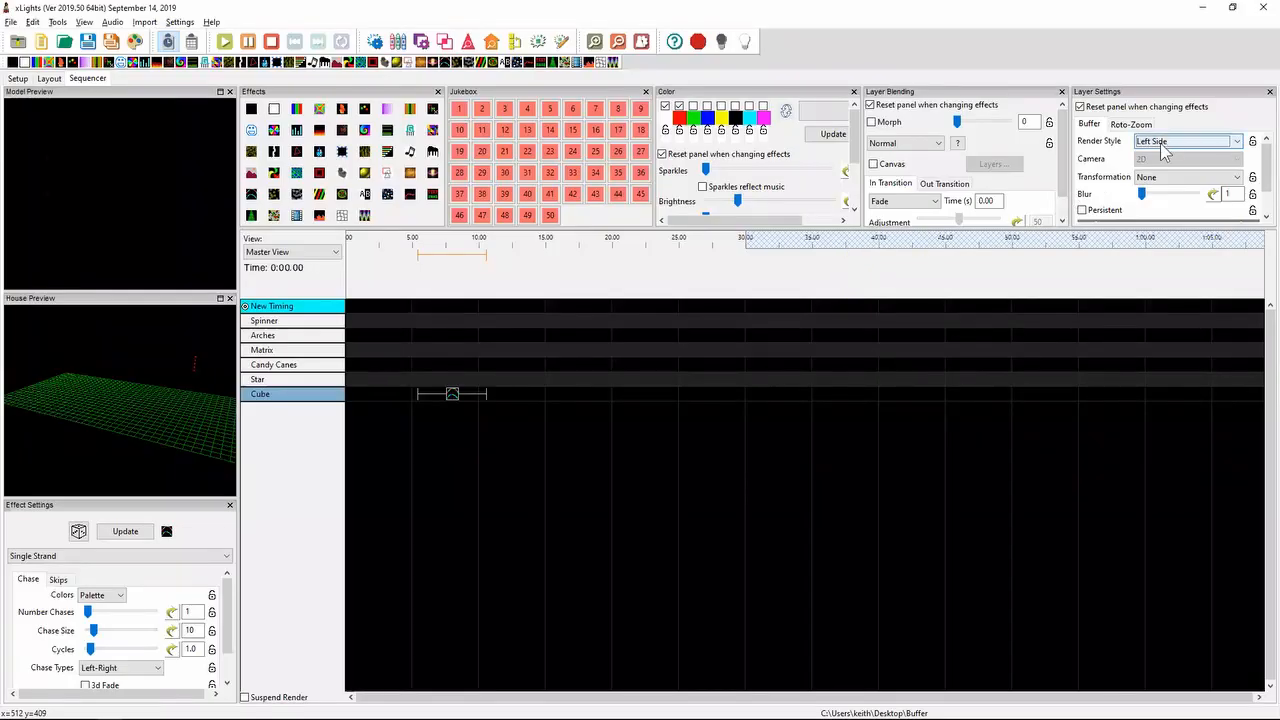
# - Add a Custom model to the layout in the empty space above the grid's far edge
pyautogui.click(1188, 141)
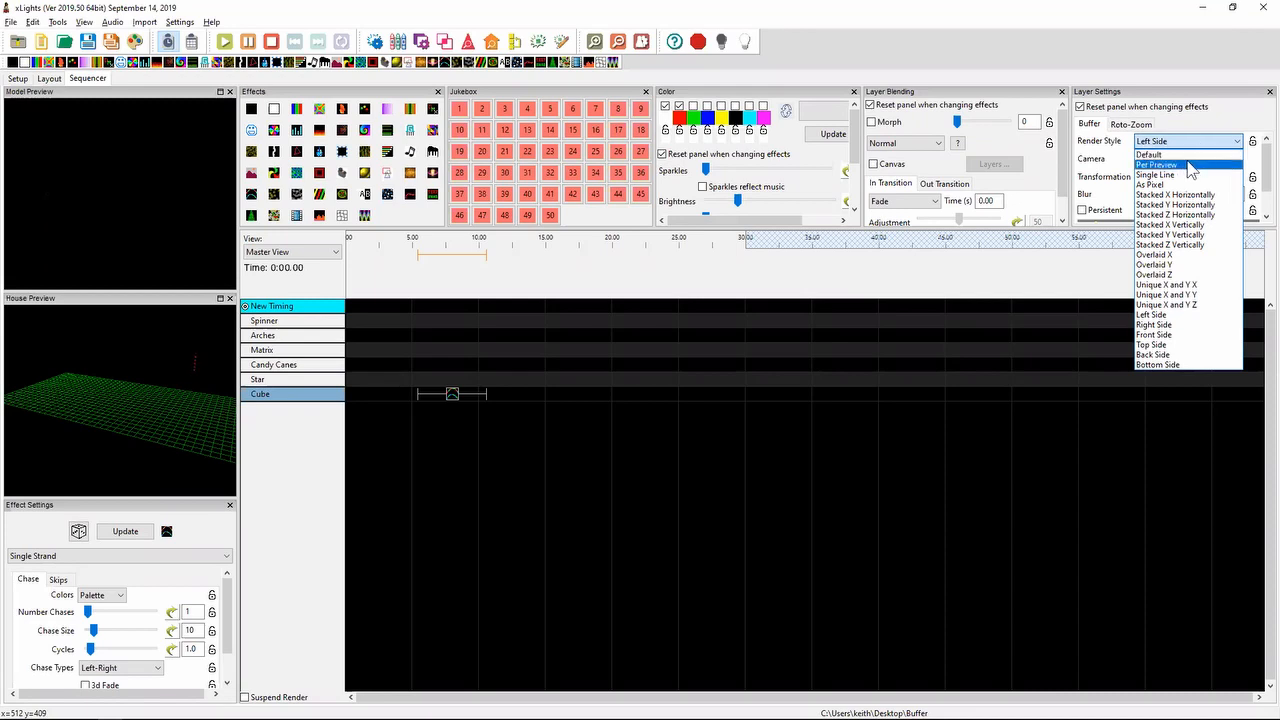
pyautogui.click(51, 90)
pyautogui.click(48, 80)
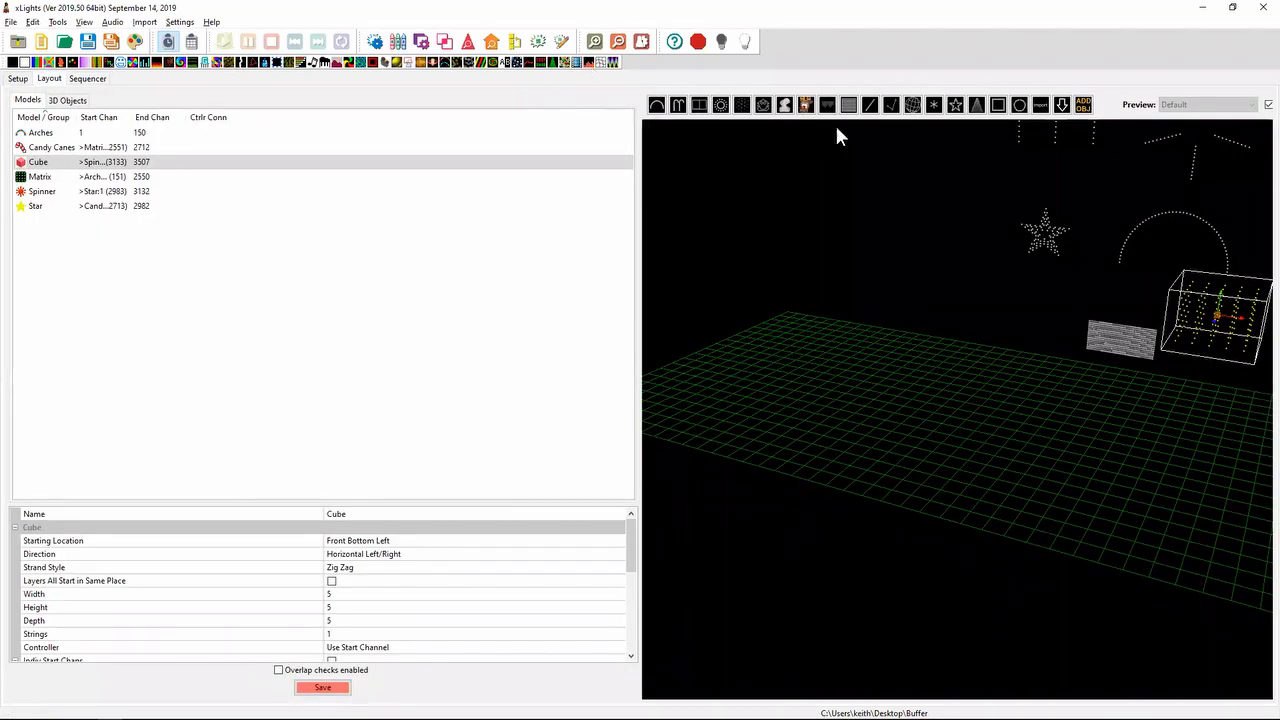
pyautogui.click(763, 105)
pyautogui.moveTo(840, 283); pyautogui.dragTo(900, 355)
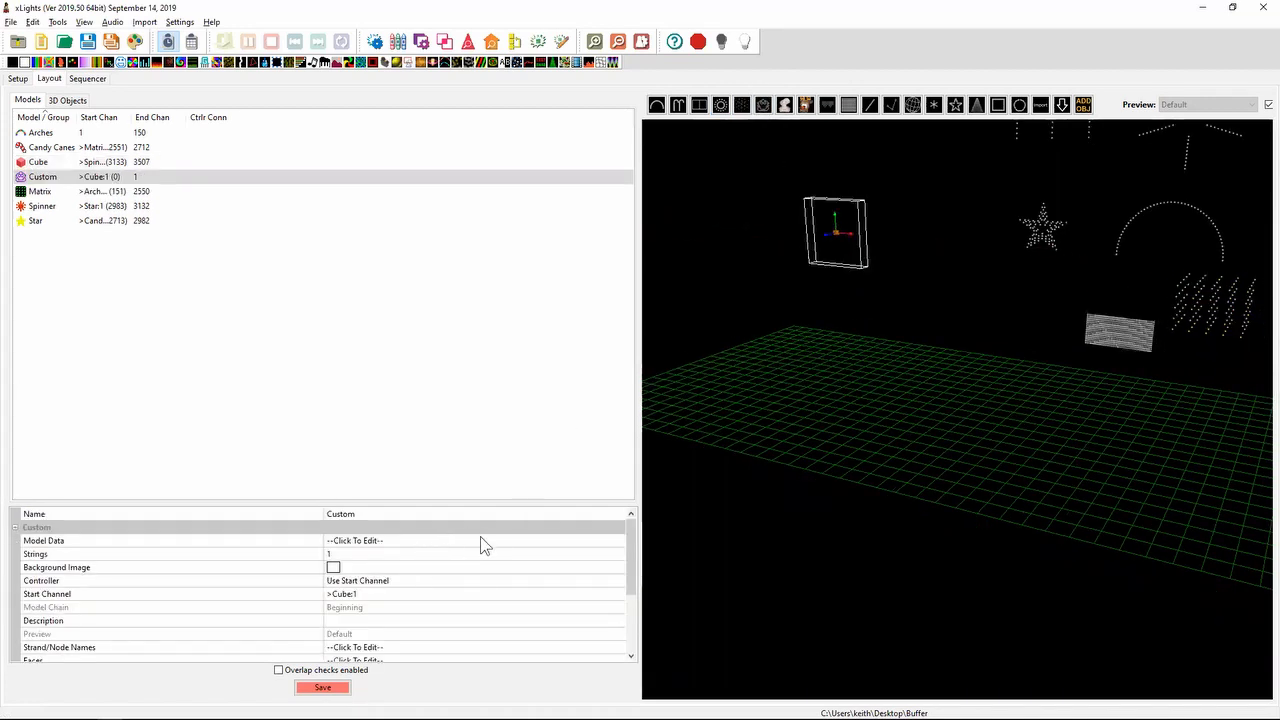
# - Open the Custom model's data and number nodes 1 to 5 down column A, with node 6 in C5
pyautogui.click(573, 540)
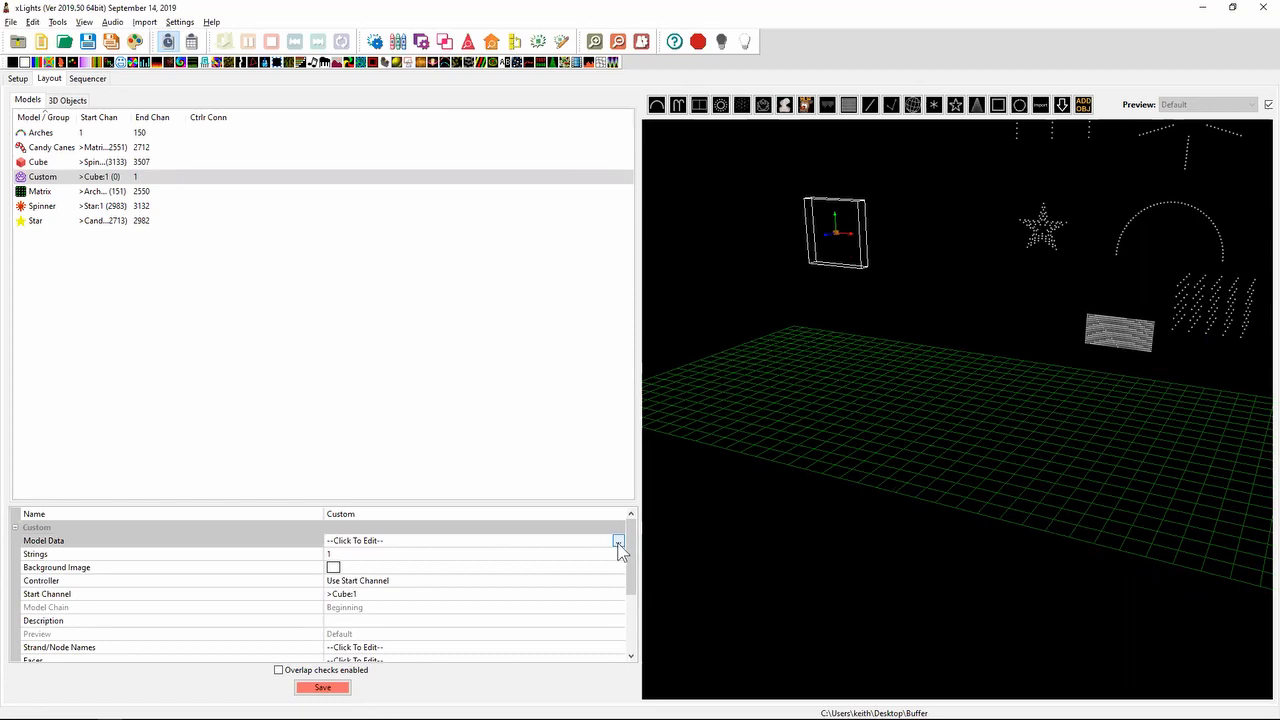
pyautogui.click(618, 541)
pyautogui.doubleClick(270, 315)
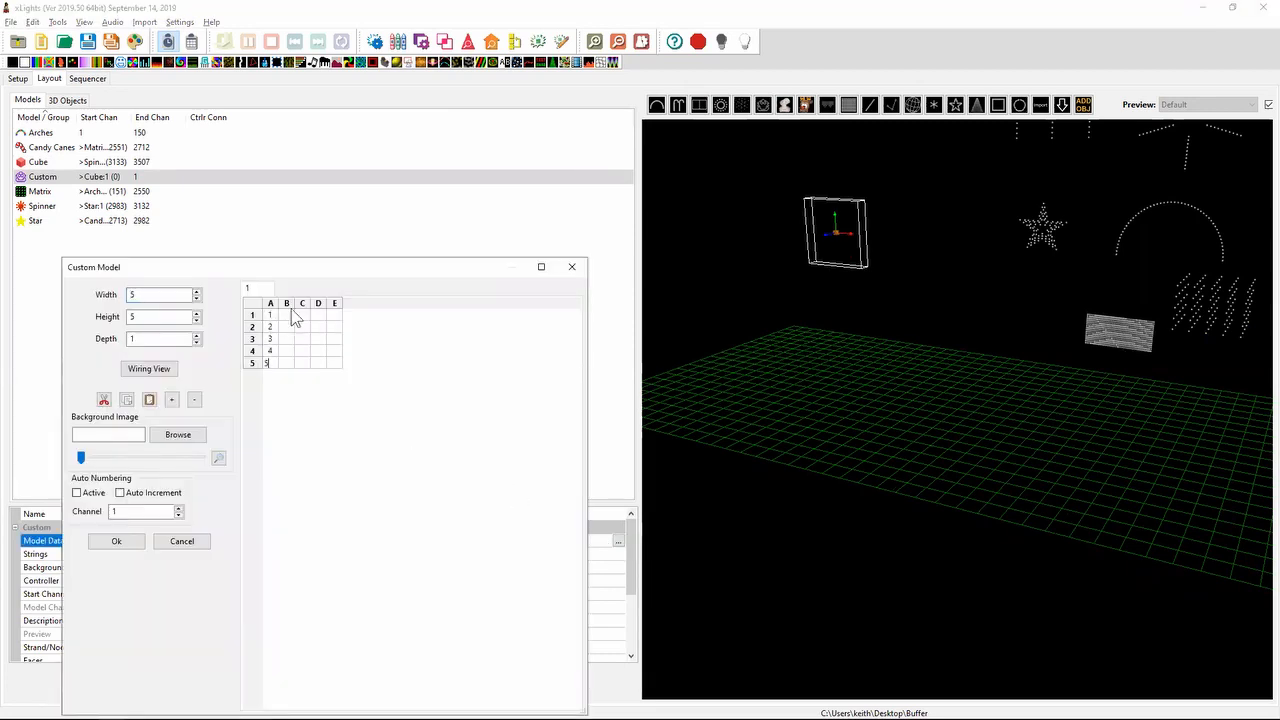
pyautogui.press('Tab')
pyautogui.press('Tab')
pyautogui.press('Tab')
pyautogui.press('Tab')
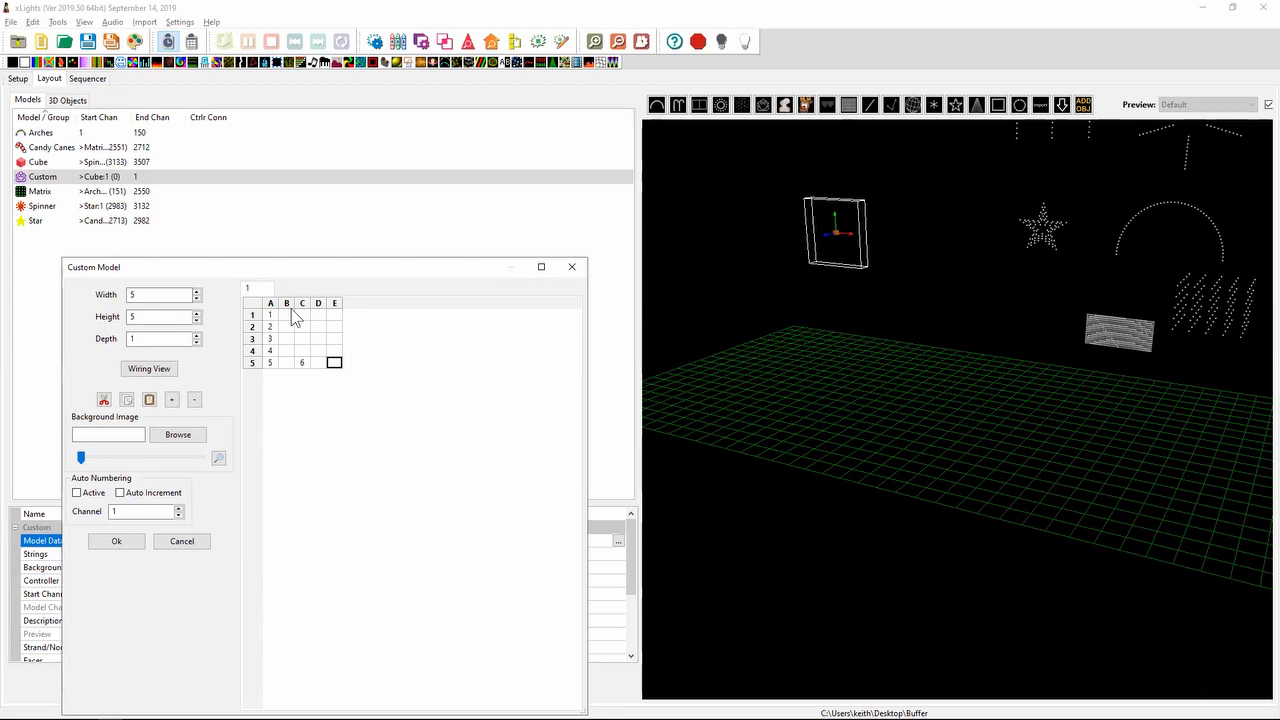
# - Number nodes 7 to 11 upward in column E from row 5 to row 1, and enter node 12 in C1
pyautogui.press('Up')
pyautogui.press('Up')
pyautogui.press('Down')
pyautogui.press('Up')
pyautogui.write('9')
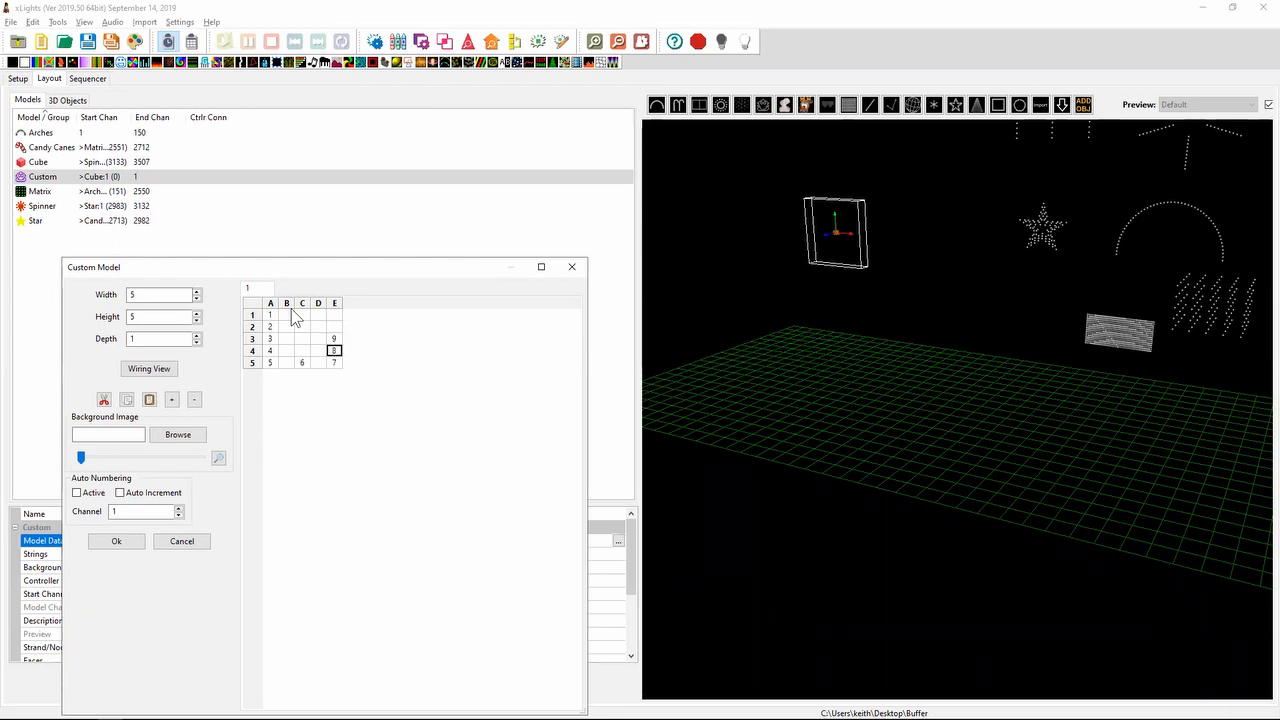
pyautogui.press('Up')
pyautogui.press('Up')
pyautogui.press('Up')
pyautogui.write('11')
pyautogui.click(300, 315)
pyautogui.write('12')
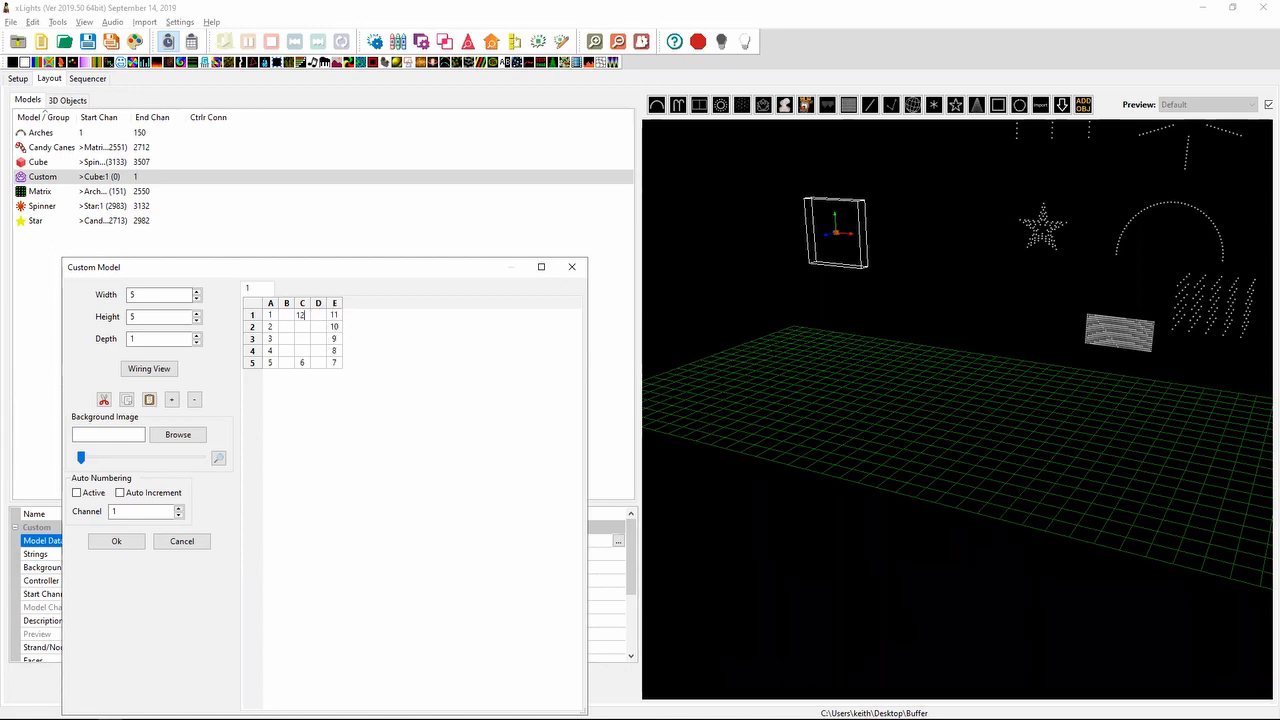
# - Set the custom model's depth to 2, add a node in C3 of layer 2, and accept the model data
pyautogui.click(197, 336)
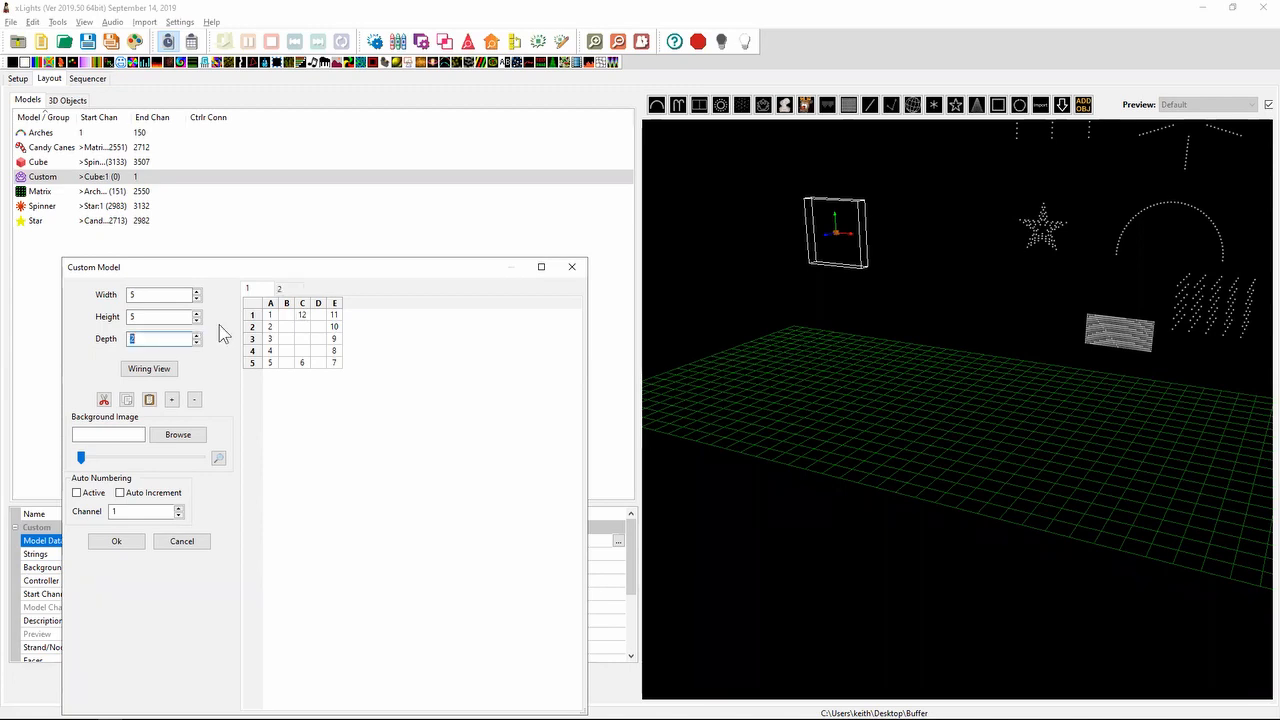
pyautogui.click(283, 288)
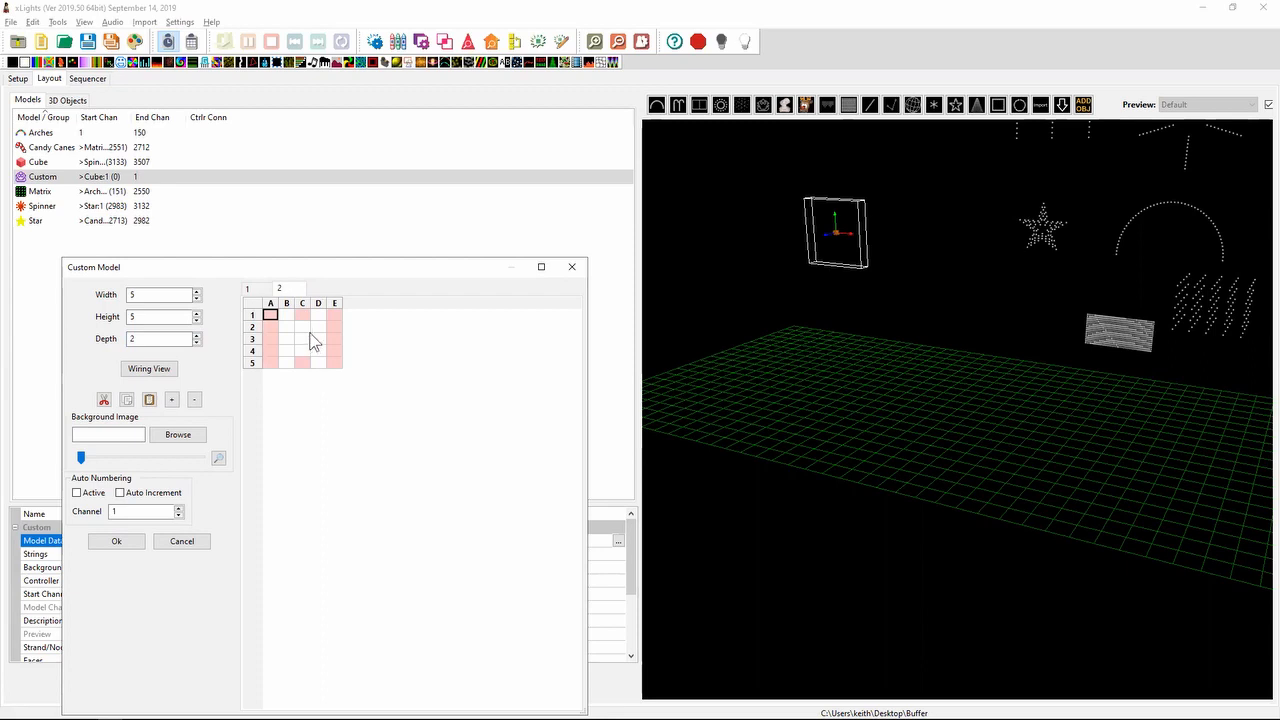
pyautogui.click(302, 339)
pyautogui.press('Return')
pyautogui.click(129, 541)
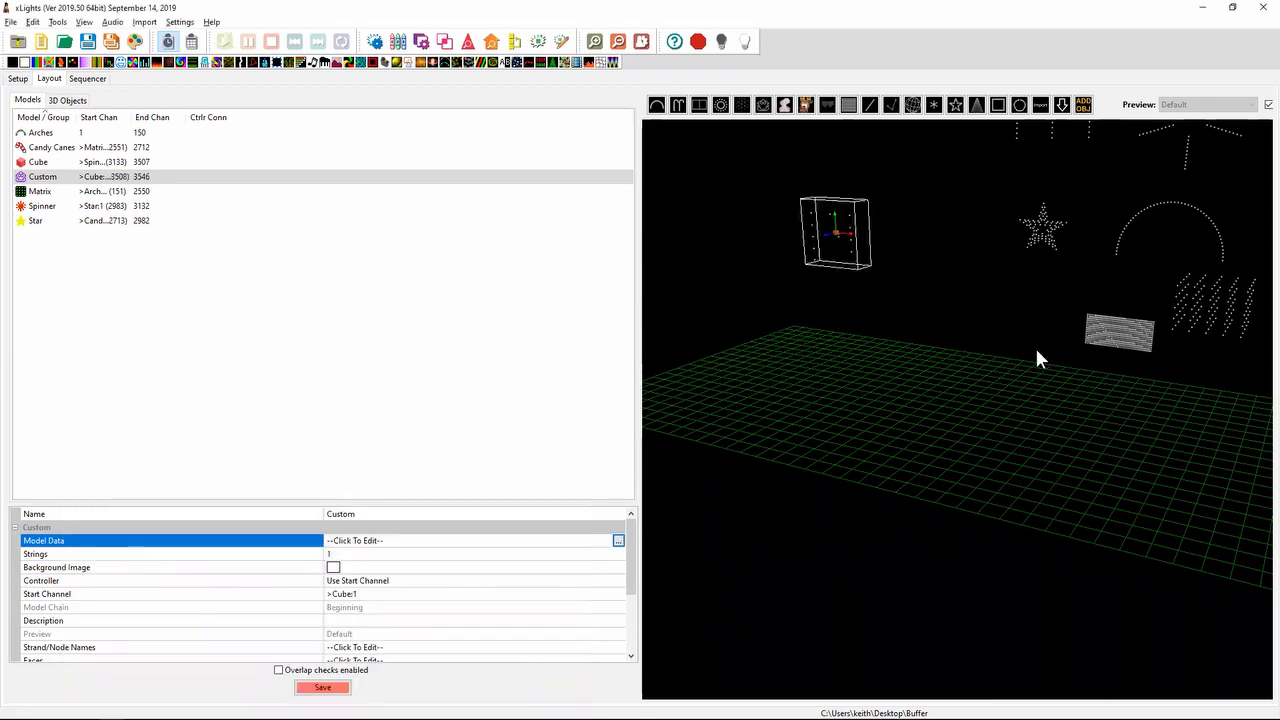
pyautogui.moveTo(995, 258); pyautogui.dragTo(999, 286)
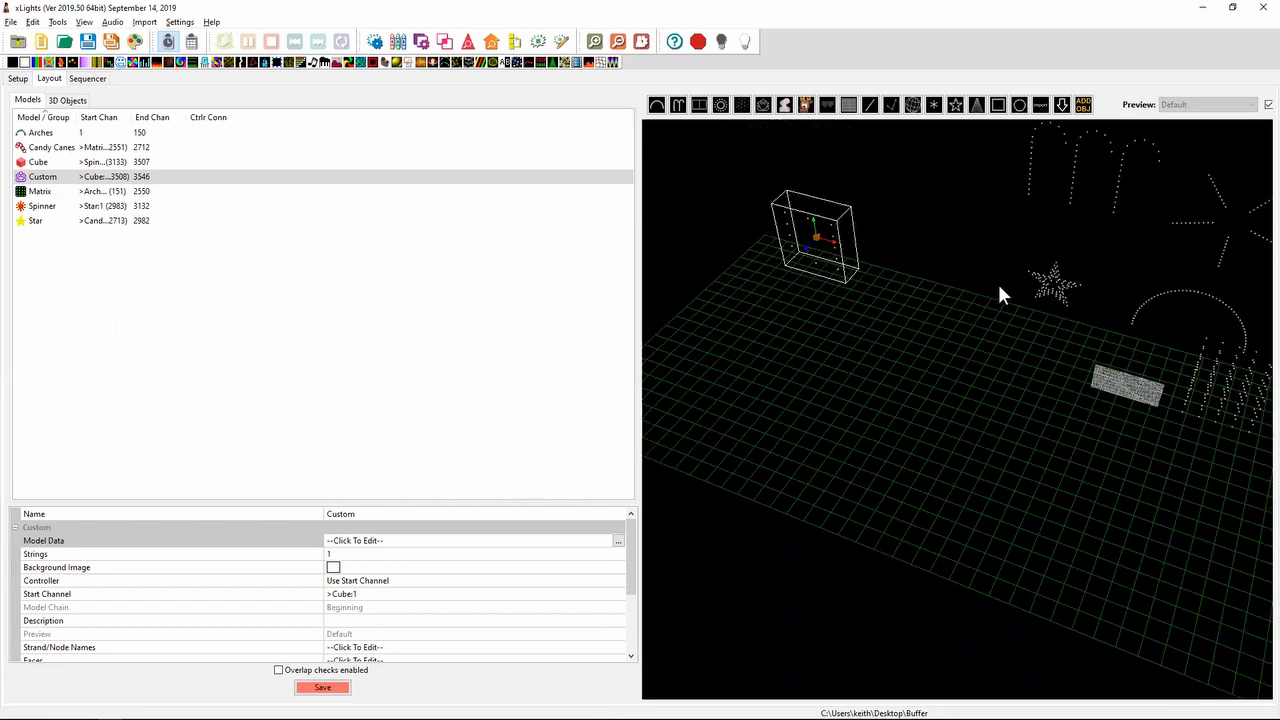
# - Create a new sequence, discarding the unsaved changes of the open one
pyautogui.click(44, 40)
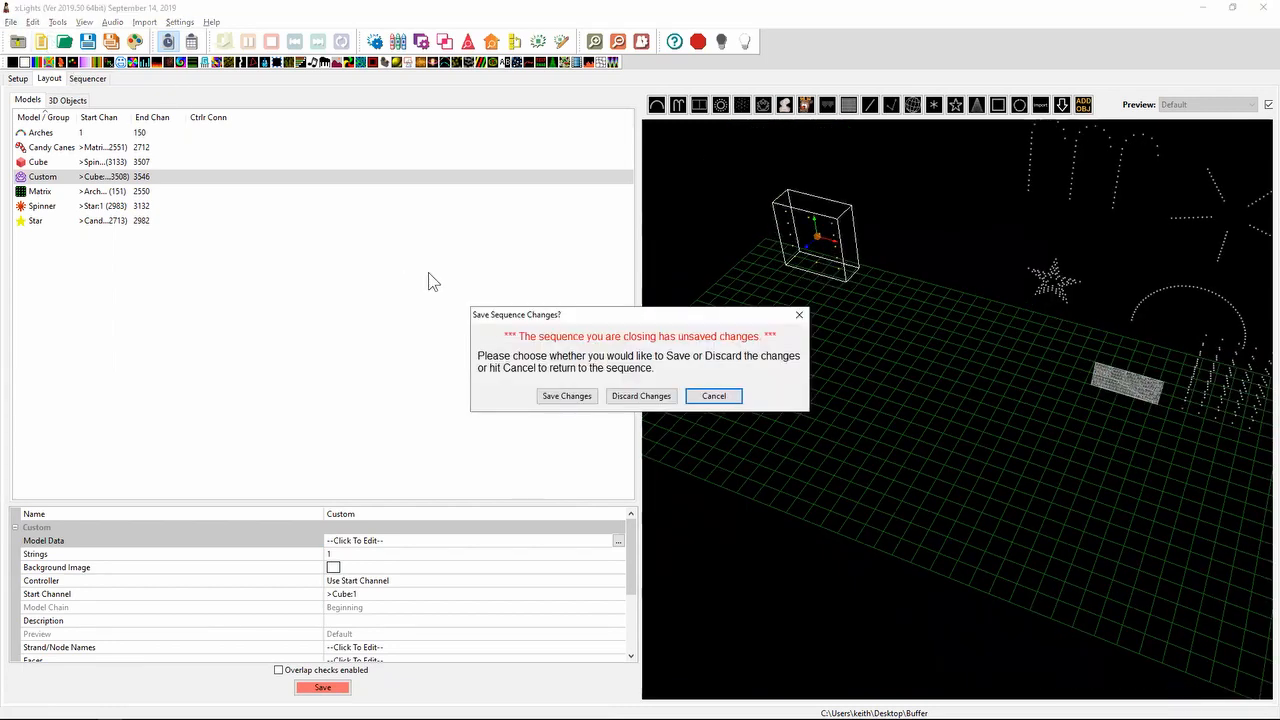
pyautogui.click(650, 396)
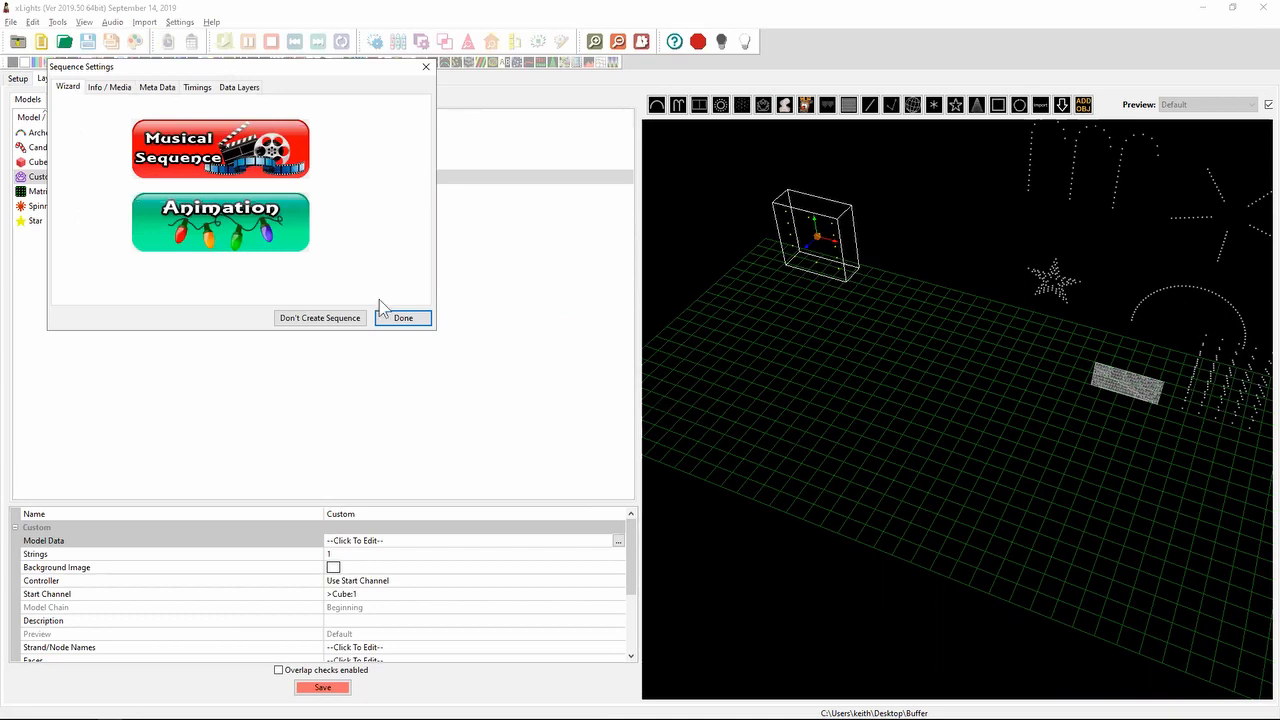
pyautogui.click(400, 318)
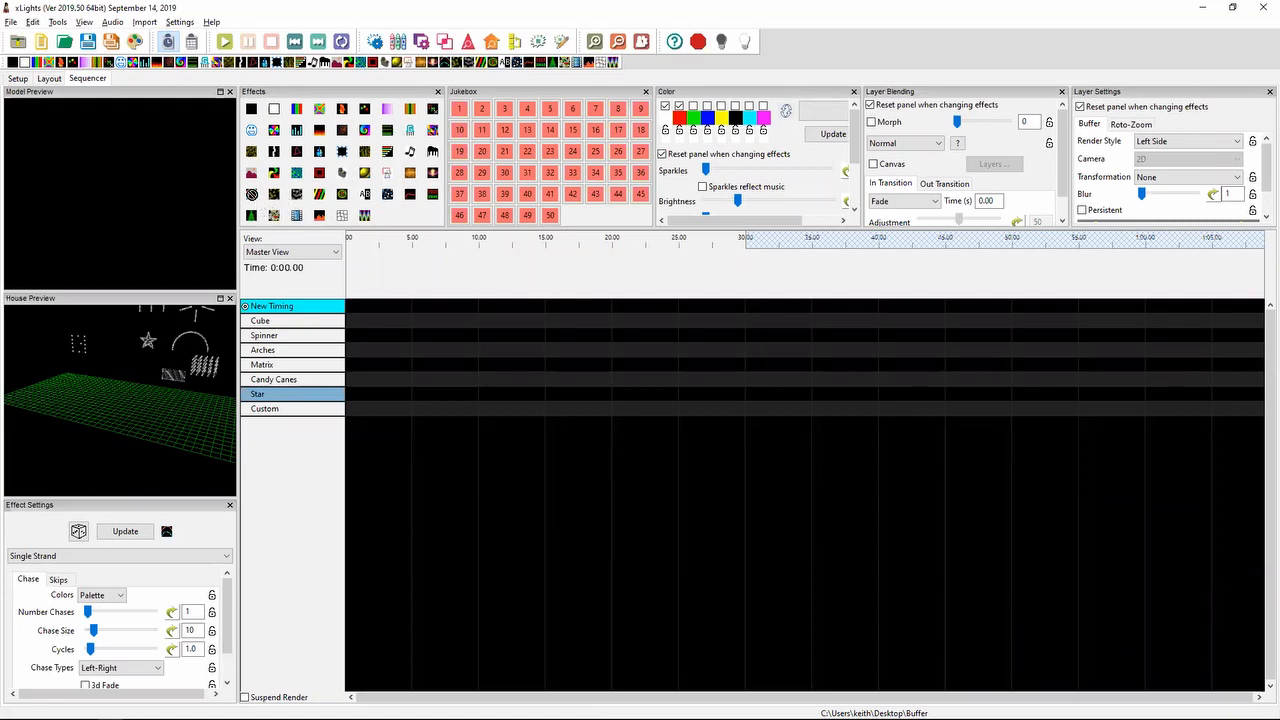
# - Place a Single Strand effect on the Custom row at about 13 seconds and check its available render styles
pyautogui.moveTo(252, 194); pyautogui.dragTo(529, 410)
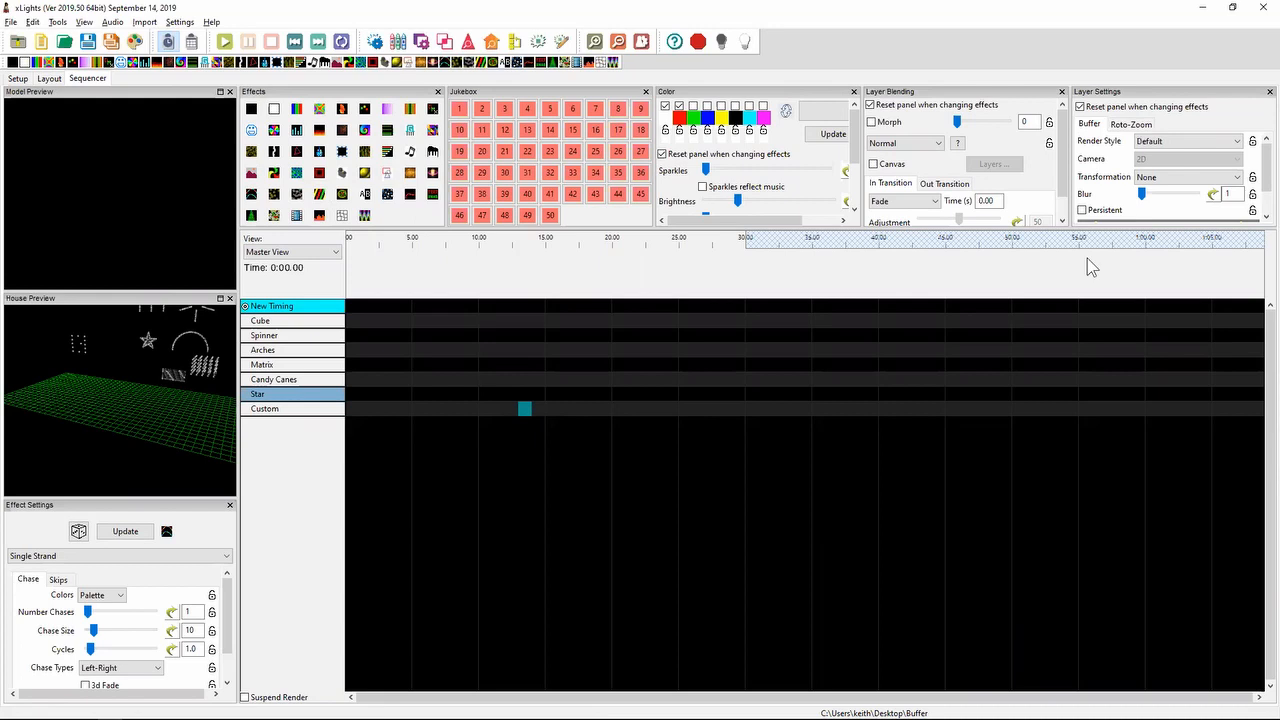
pyautogui.click(1198, 141)
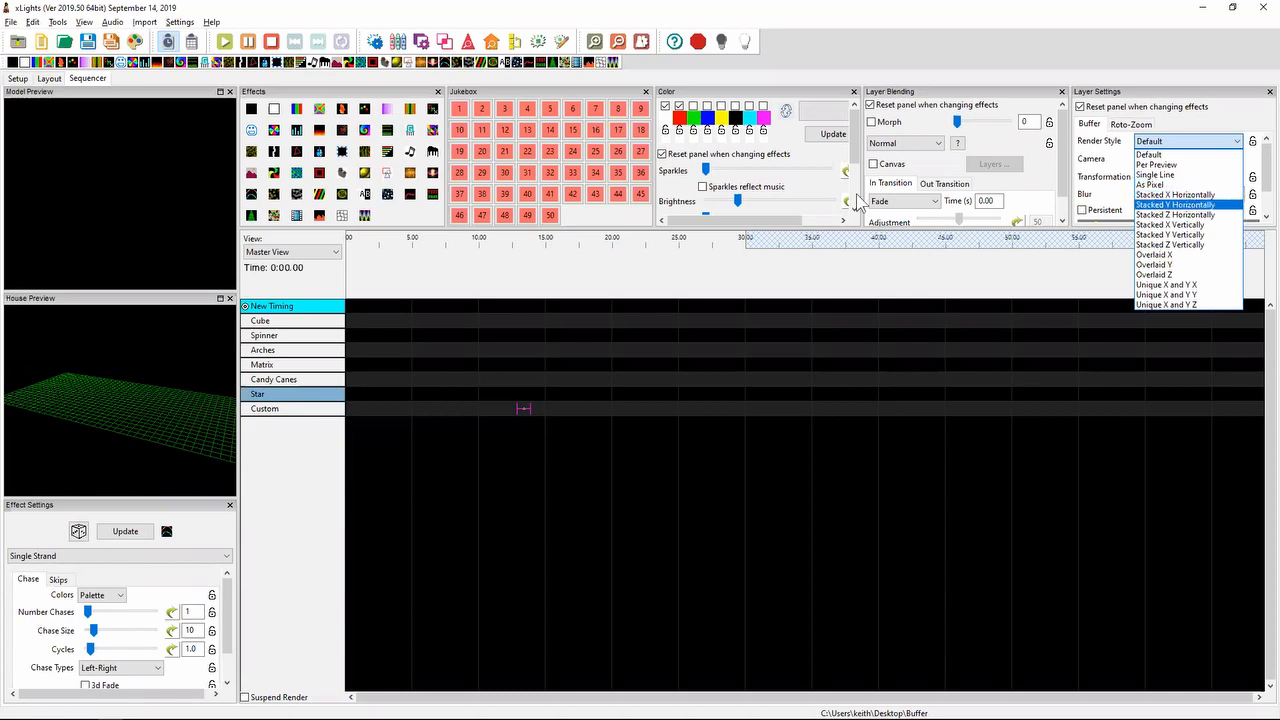
pyautogui.hotkey('alt', 'Tab')
pyautogui.hotkey('alt', 'Tab')
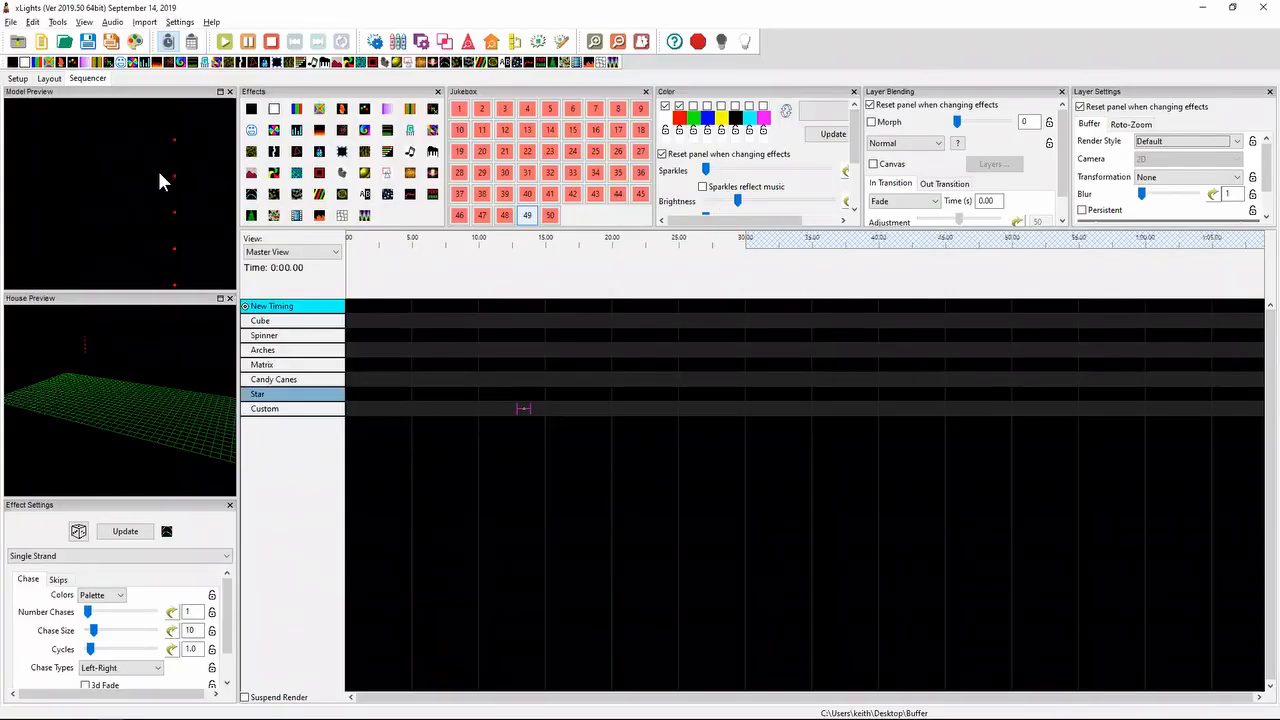
# - Switch the layout preview to 2D and add a small Window Frame model in the empty area beside the spinner
pyautogui.click(48, 79)
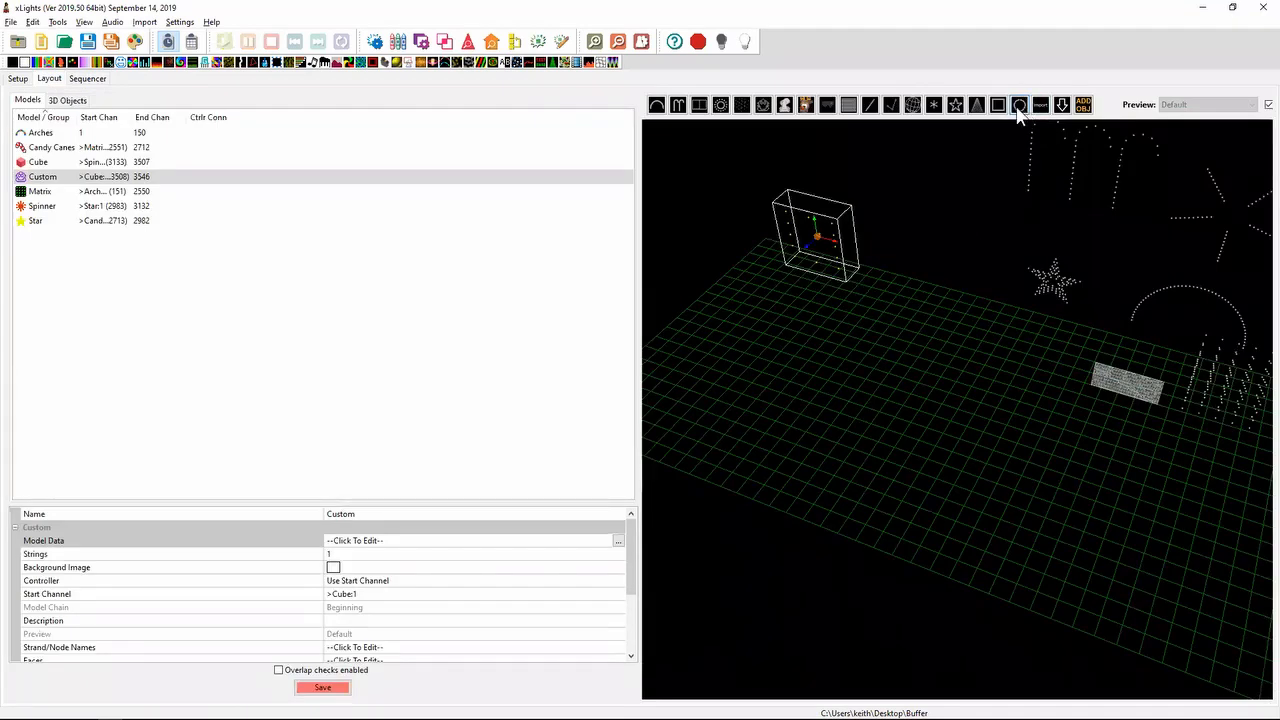
pyautogui.click(910, 362)
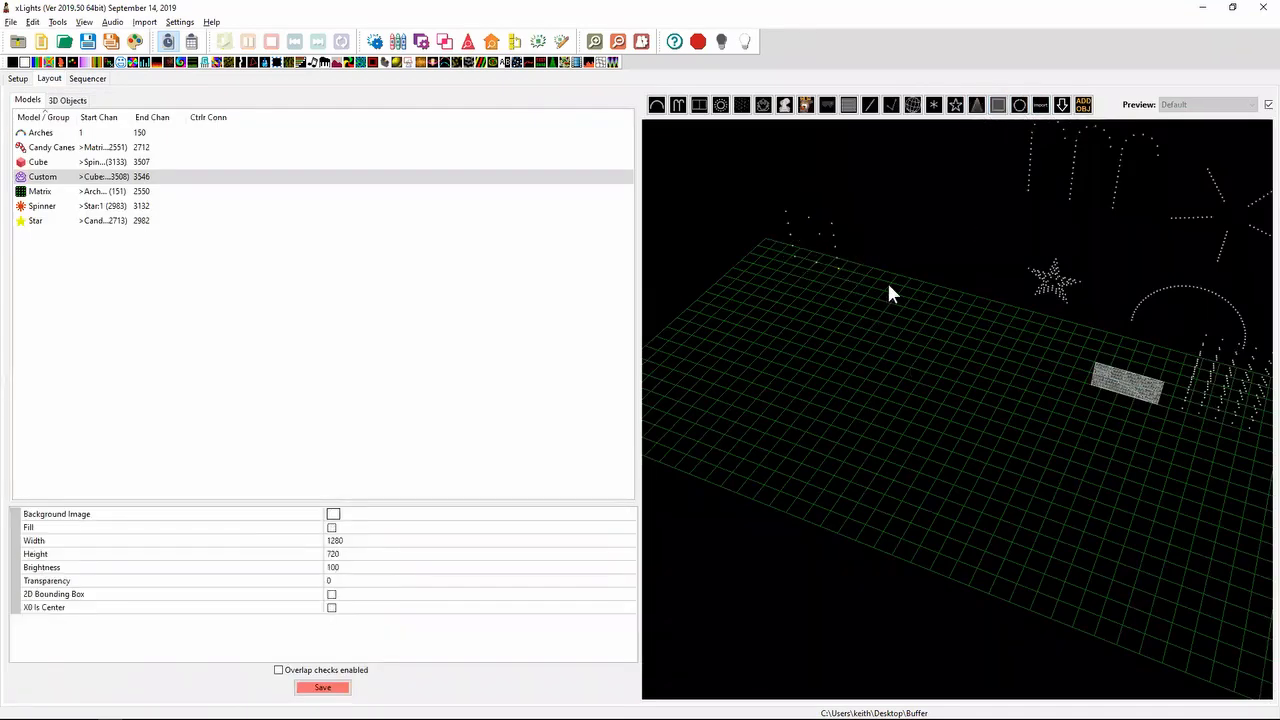
pyautogui.click(1266, 105)
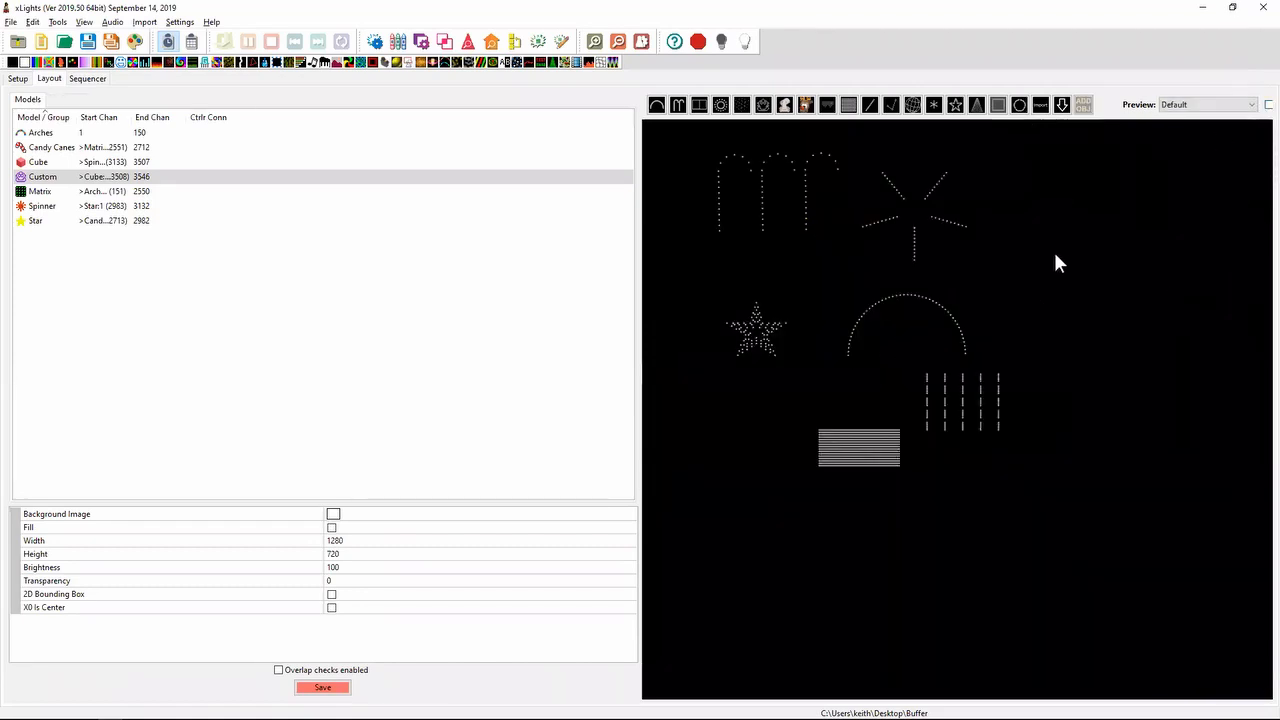
pyautogui.moveTo(1080, 279); pyautogui.dragTo(1121, 308)
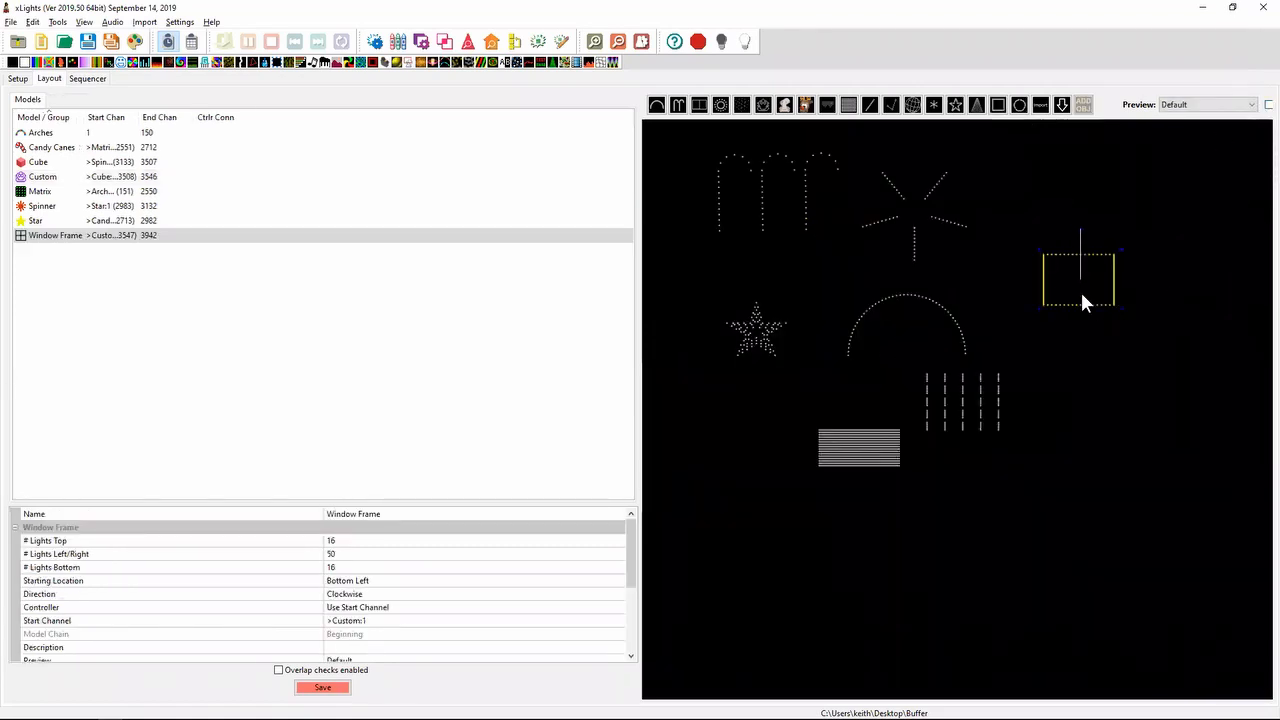
# - Open the Window Frame's node layout and enlarge its window to examine the node numbering
pyautogui.rightClick(1081, 295)
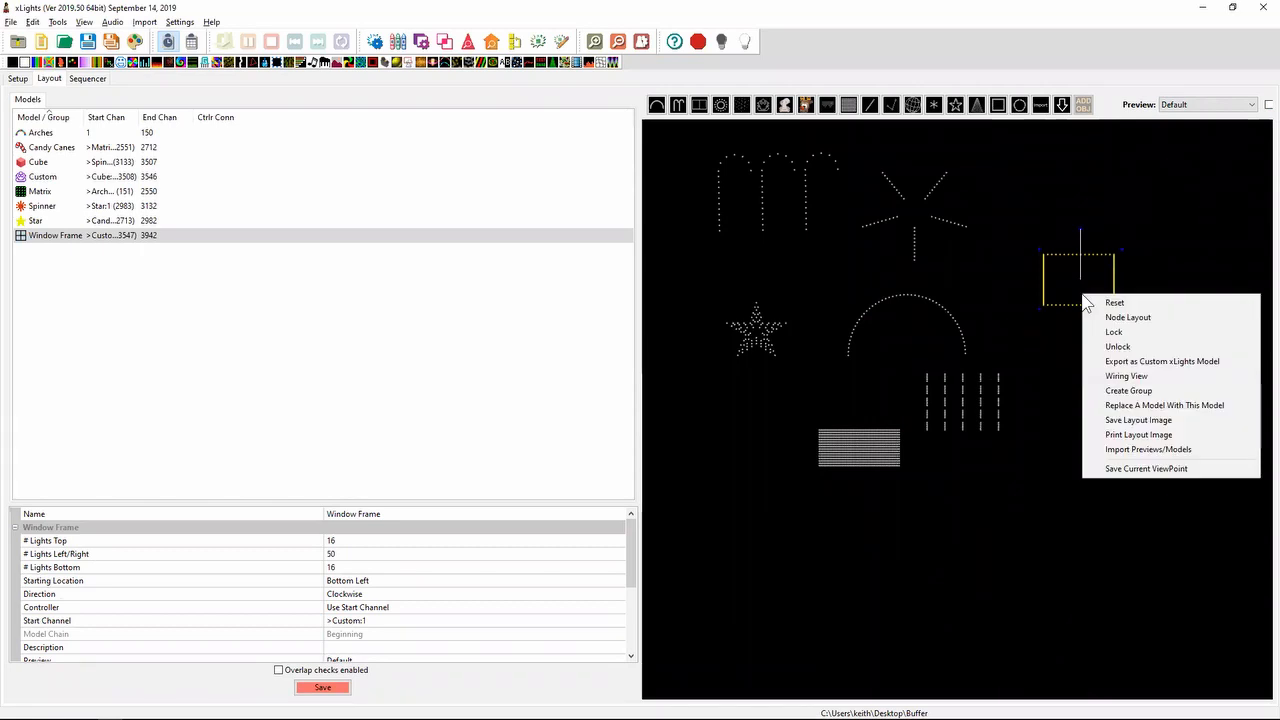
pyautogui.click(1128, 317)
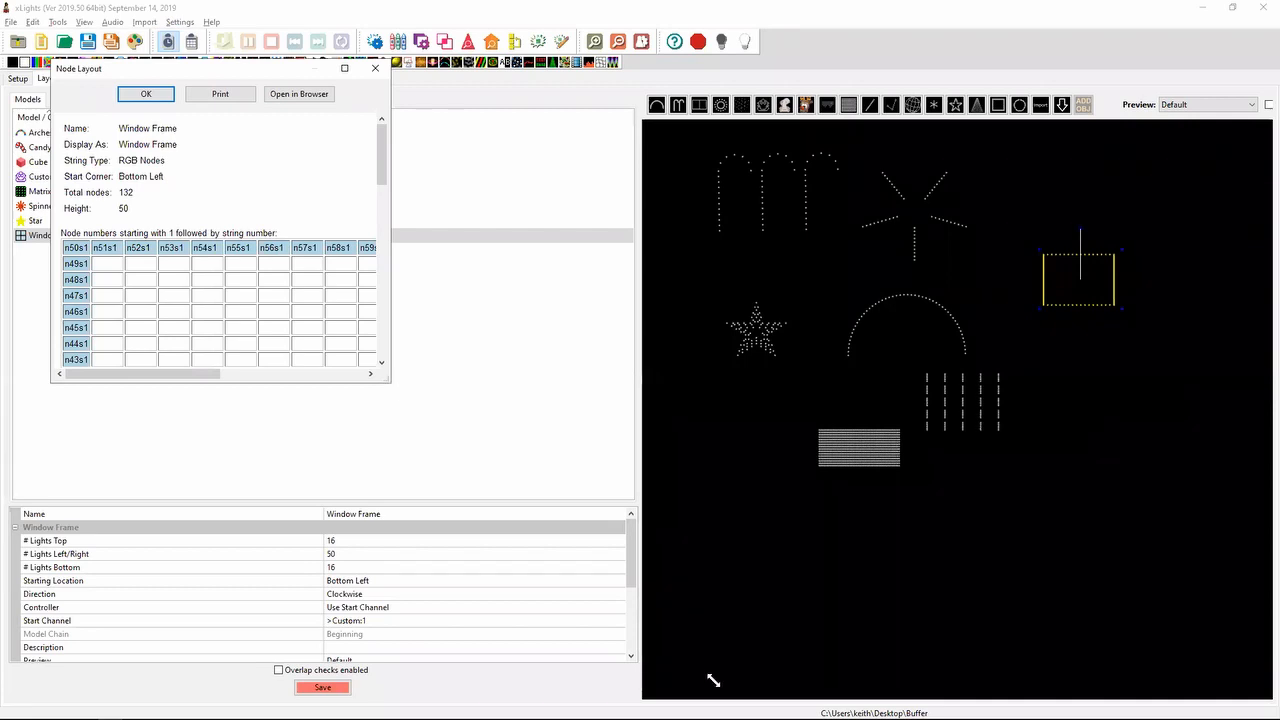
pyautogui.moveTo(713, 681); pyautogui.dragTo(712, 676)
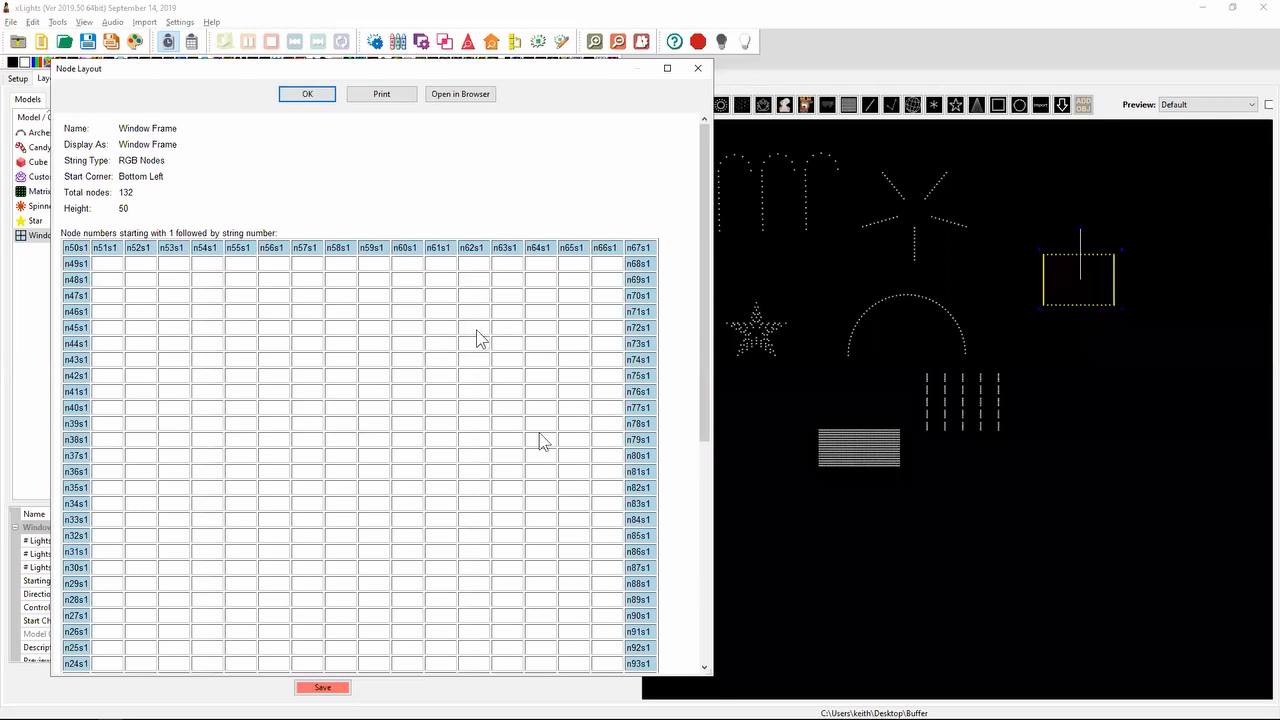
# - Close the Window Frame's node layout and create a new sequence, discarding the unsaved changes of the open one
pyautogui.click(700, 69)
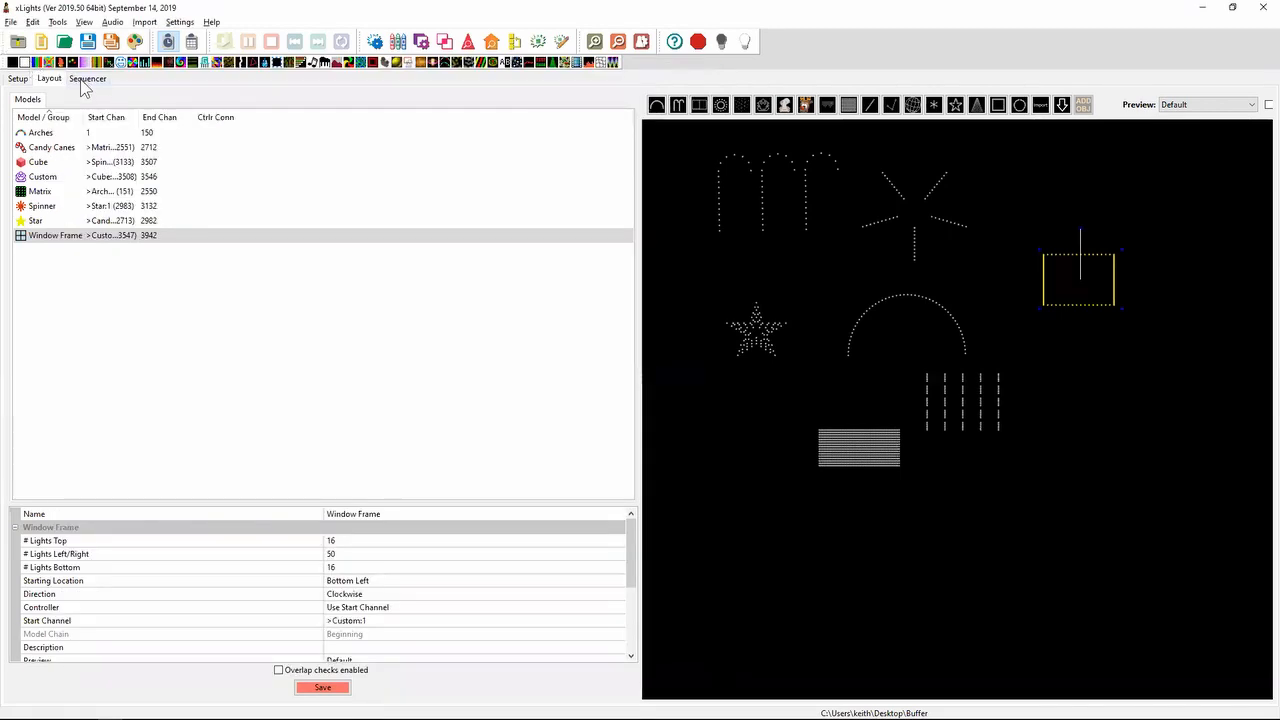
pyautogui.click(42, 42)
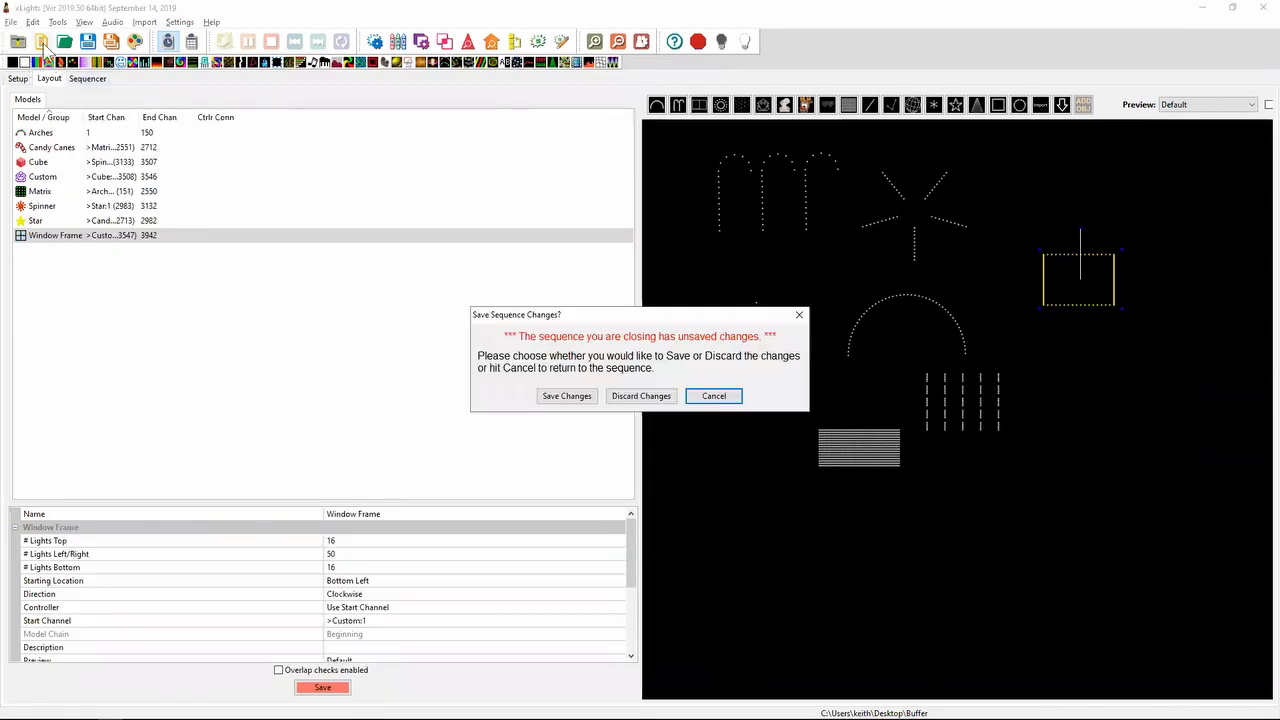
pyautogui.click(616, 395)
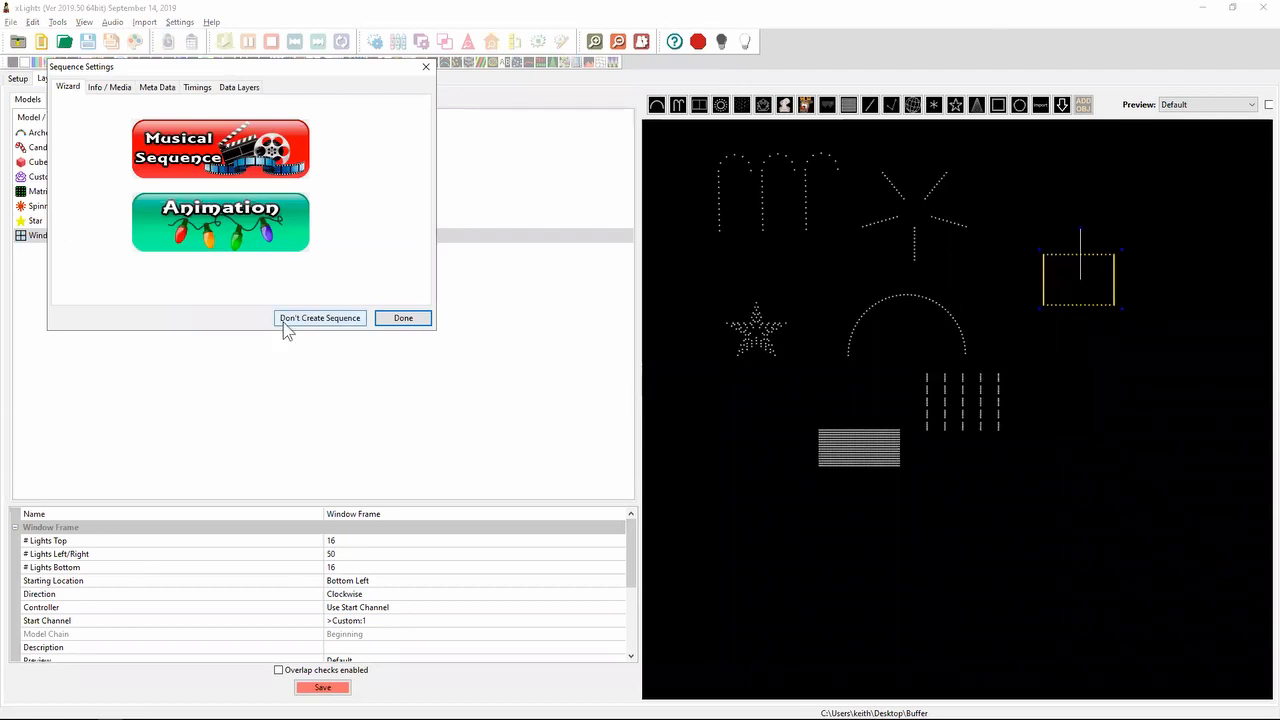
pyautogui.click(401, 318)
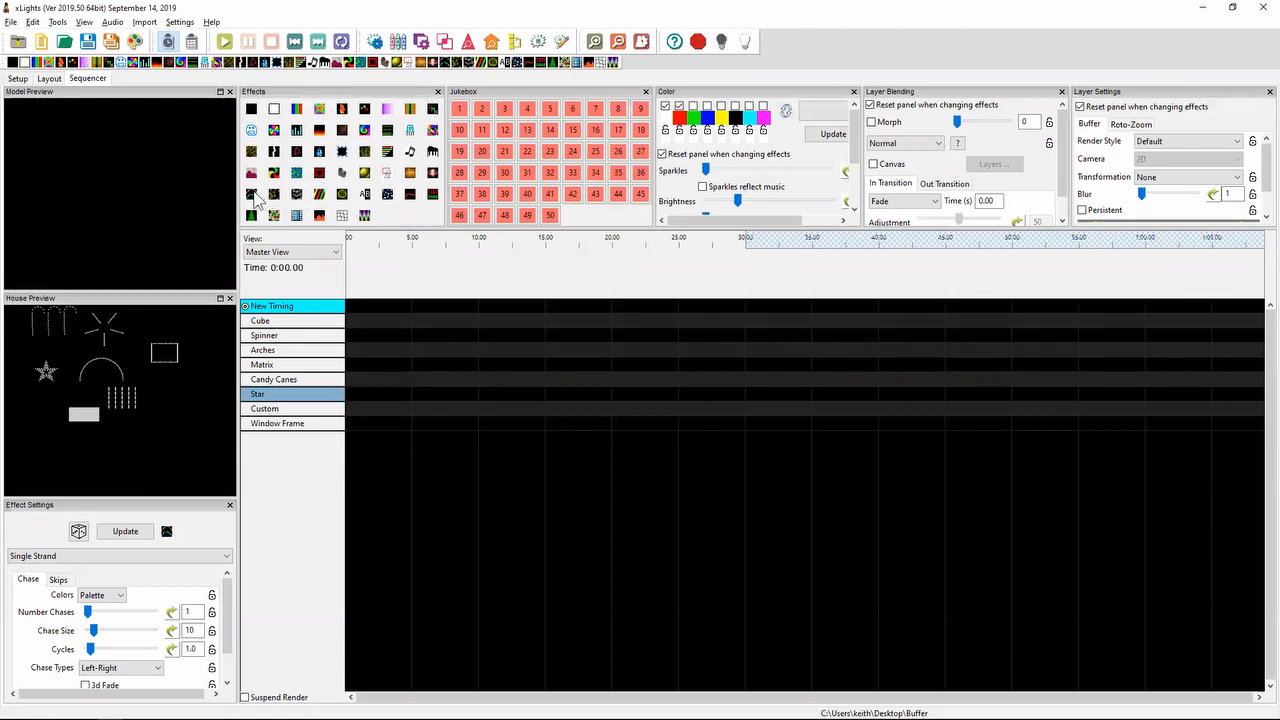
# - Place a Single Strand effect with Single Line render style on the Window Frame row at about 9 seconds and a Marquee effect at about 18 seconds
pyautogui.moveTo(254, 196); pyautogui.dragTo(473, 428)
pyautogui.click(1219, 142)
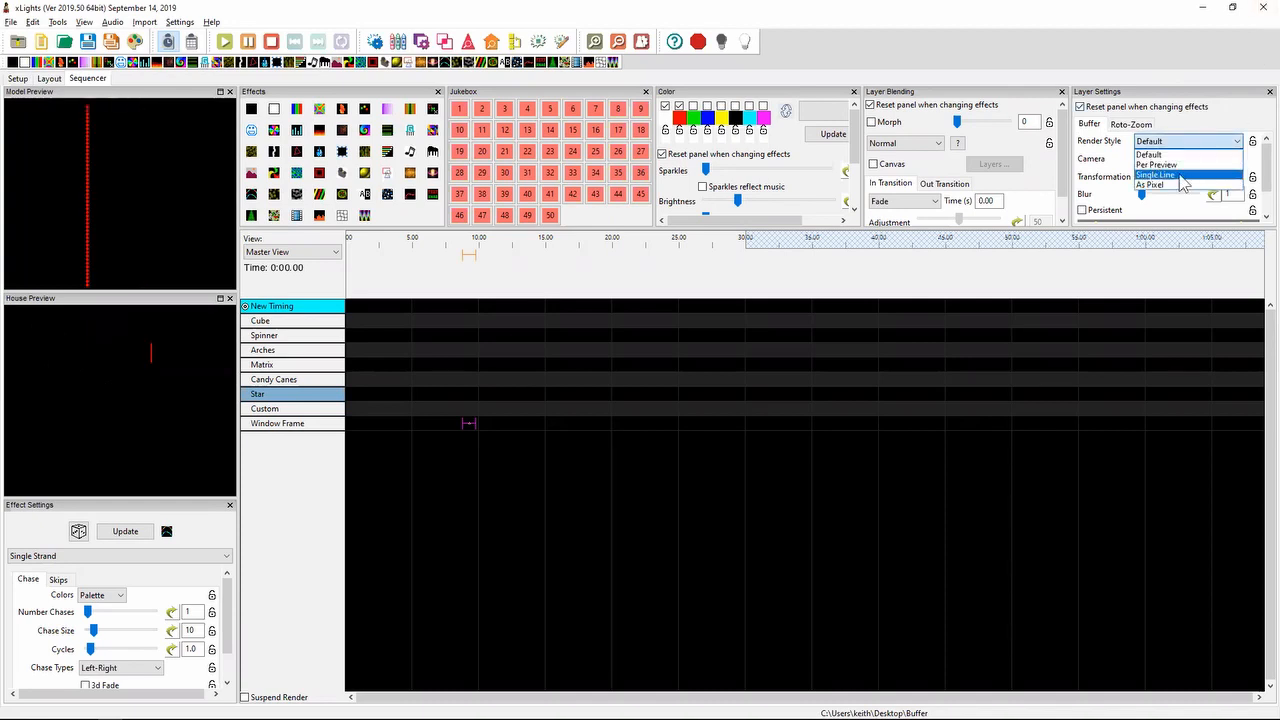
pyautogui.click(1178, 175)
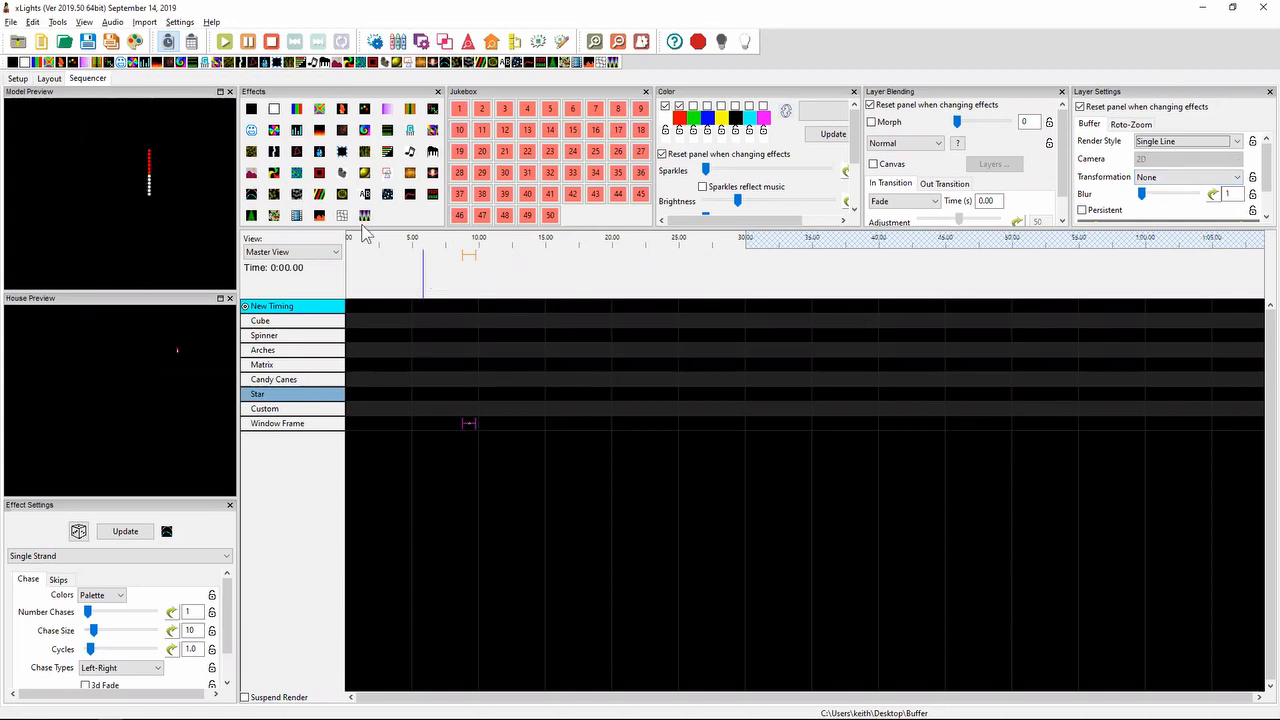
pyautogui.moveTo(345, 152); pyautogui.dragTo(590, 421)
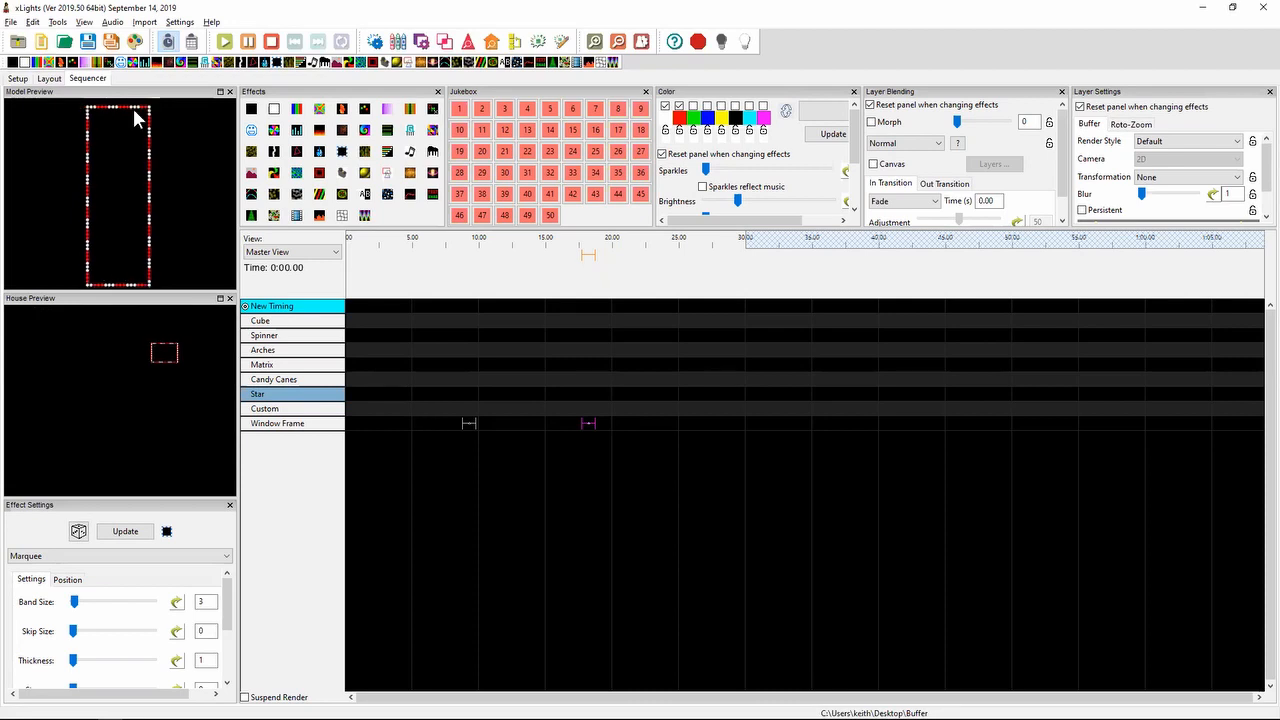
# - Try to add an Icicles model to the layout in the empty area beside the Matrix
pyautogui.click(49, 79)
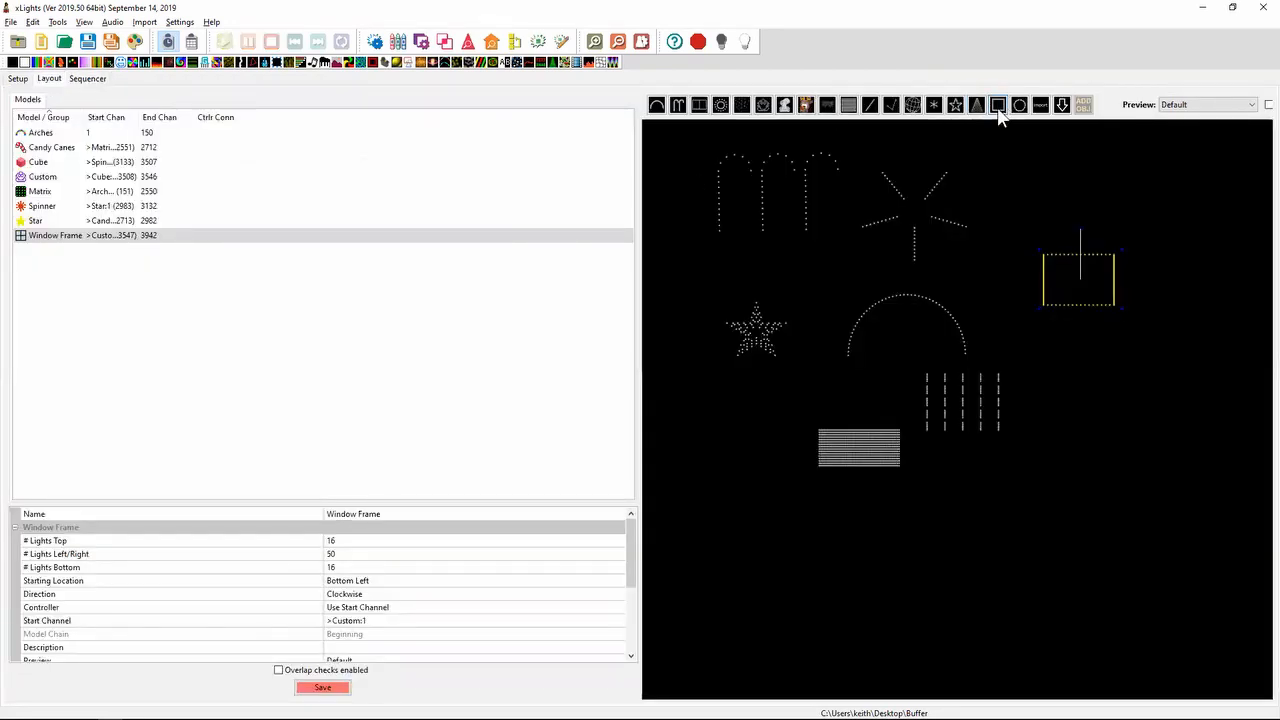
pyautogui.click(828, 106)
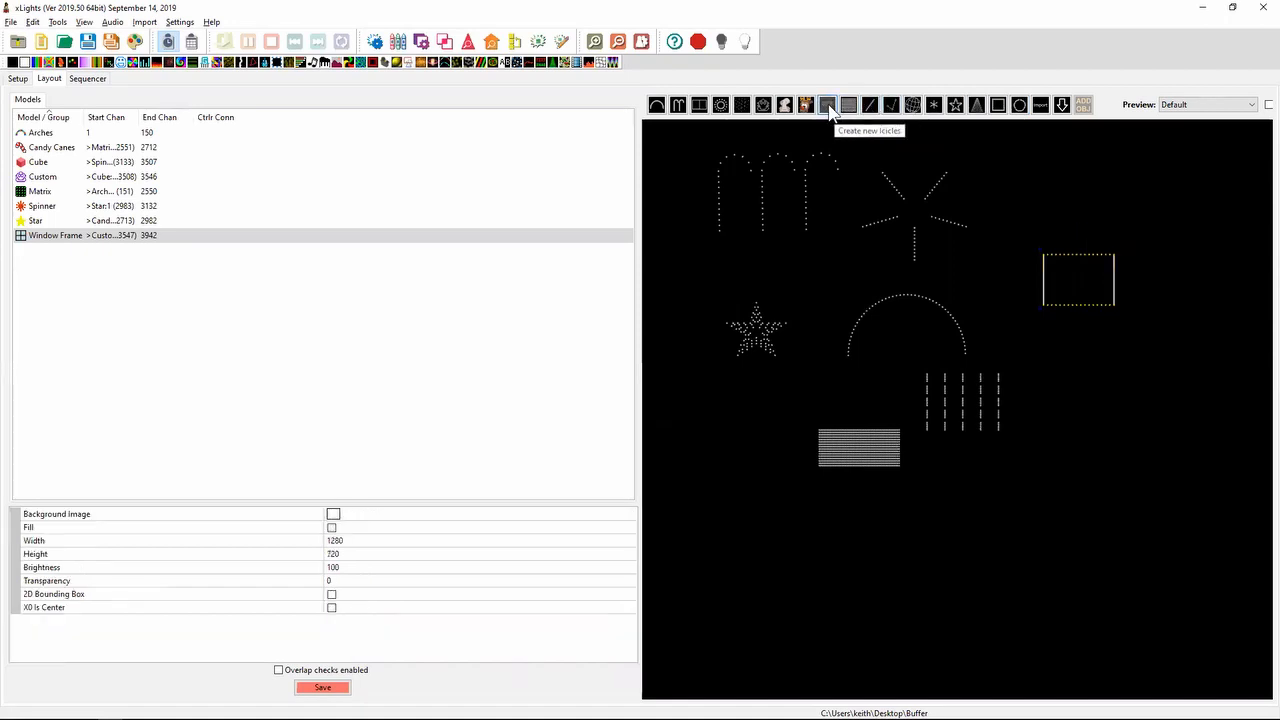
pyautogui.rightClick(931, 492)
pyautogui.click(1002, 472)
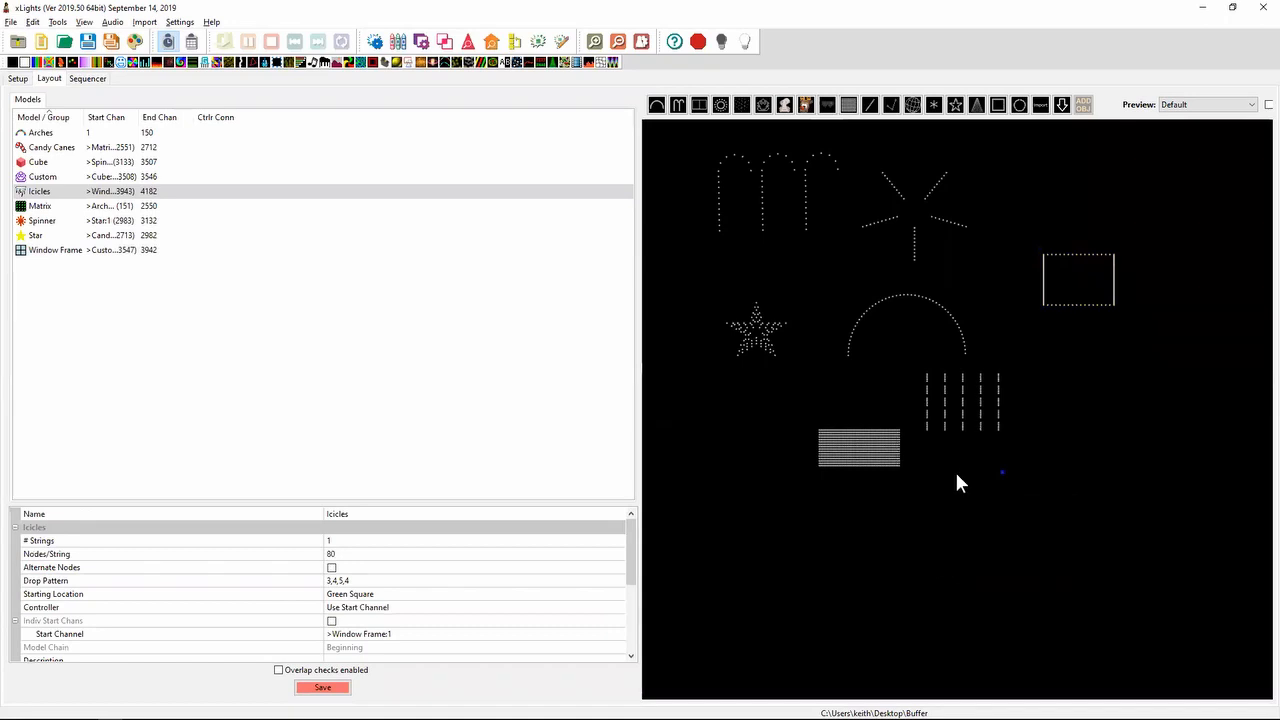
pyautogui.moveTo(1007, 474); pyautogui.dragTo(1031, 527)
# - Add a horizontal Icicles model below the Window Frame and examine its node numbering in an enlarged node layout window
pyautogui.click(829, 108)
pyautogui.moveTo(1069, 366); pyautogui.dragTo(1237, 376)
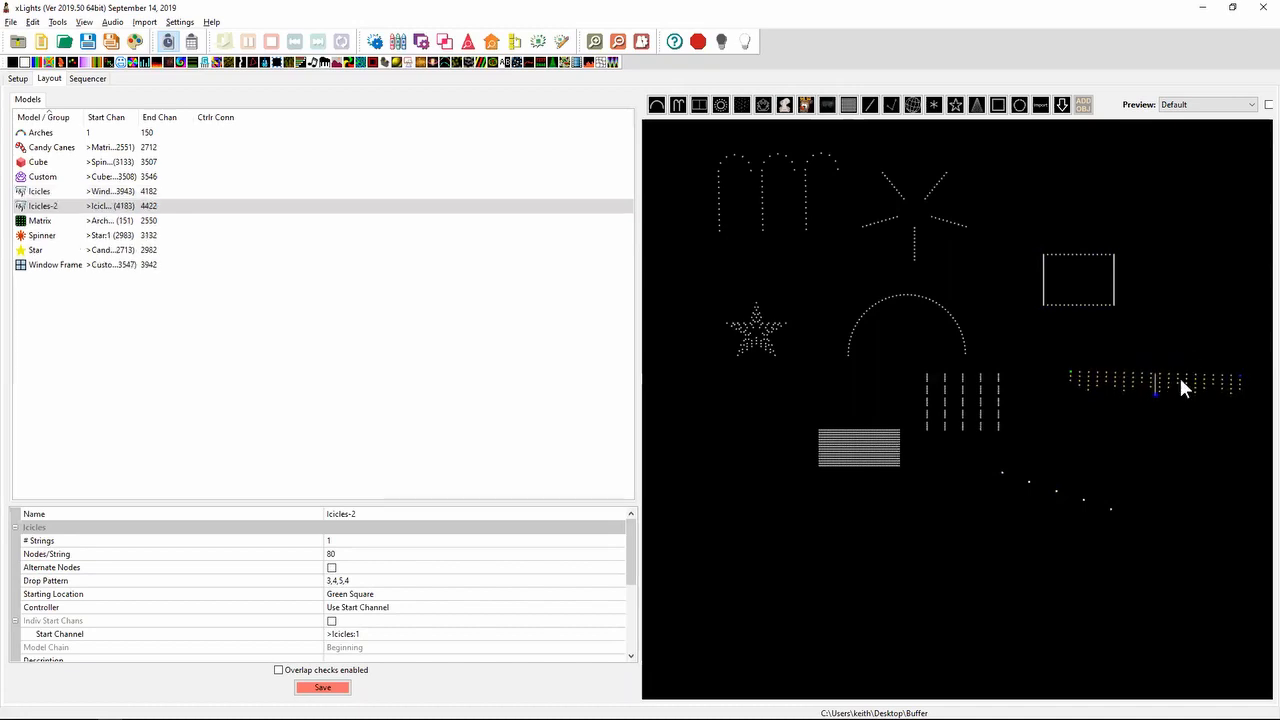
pyautogui.rightClick(1104, 390)
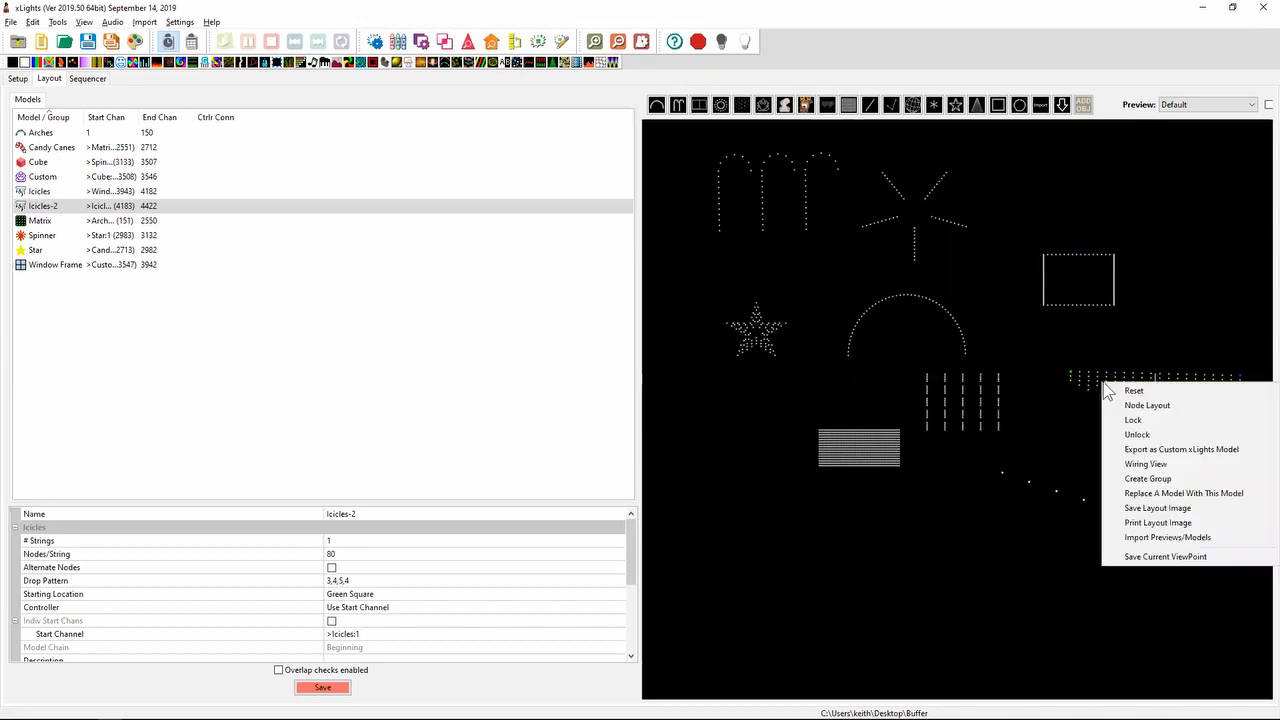
pyautogui.click(1168, 403)
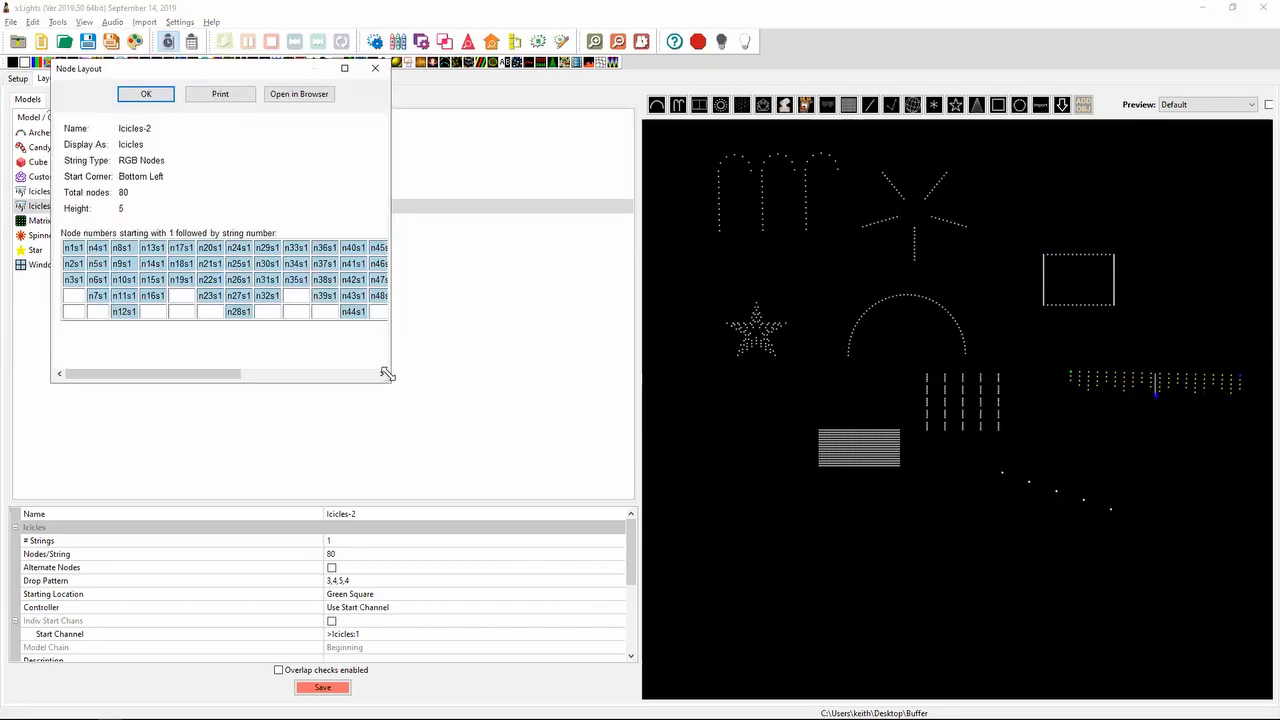
pyautogui.moveTo(386, 383); pyautogui.dragTo(730, 414)
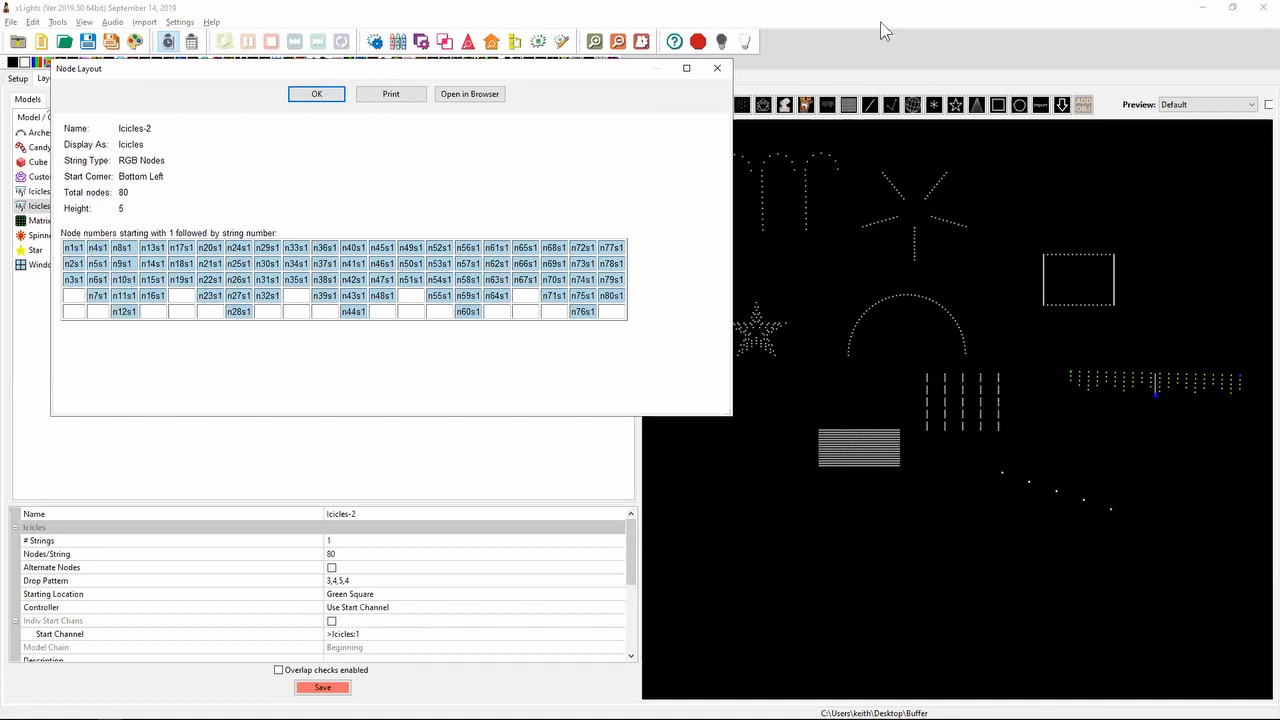
pyautogui.click(717, 69)
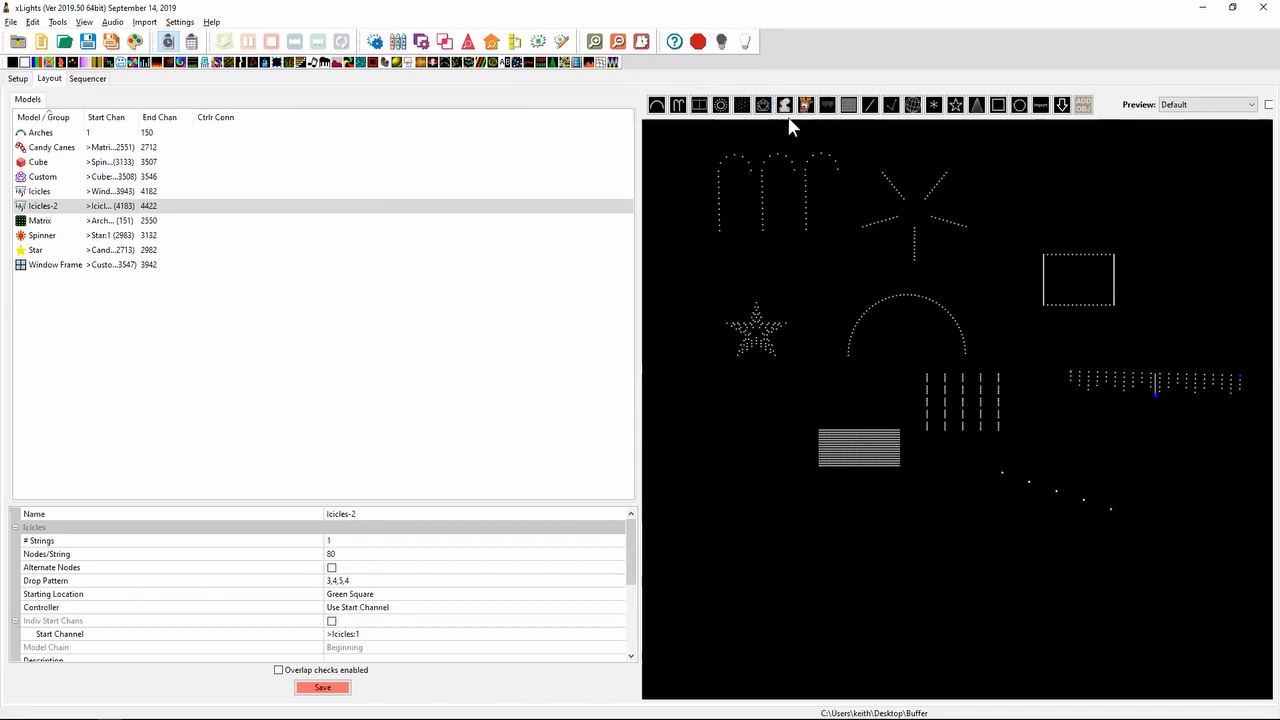
# - Switch to Bamboo Paper and sketch a long horizontal bar divided into segments in the empty area above the existing boxes
pyautogui.click(86, 80)
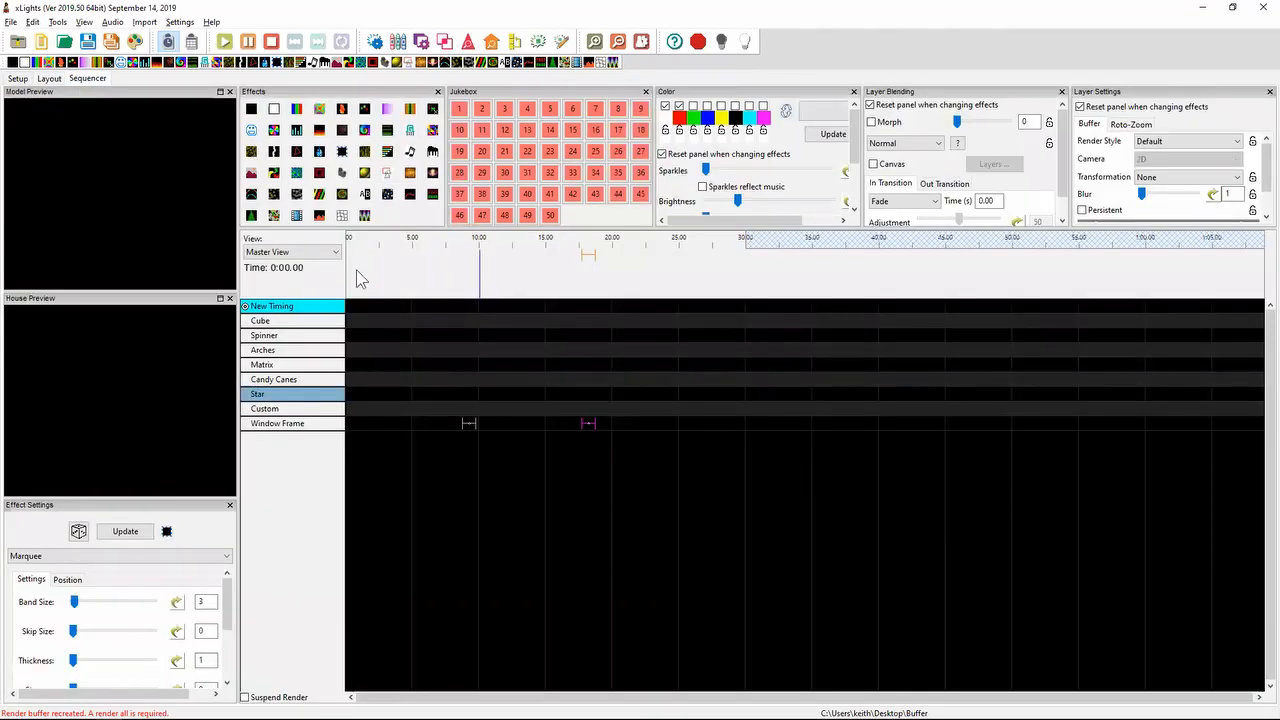
pyautogui.hotkey('alt', 'Tab')
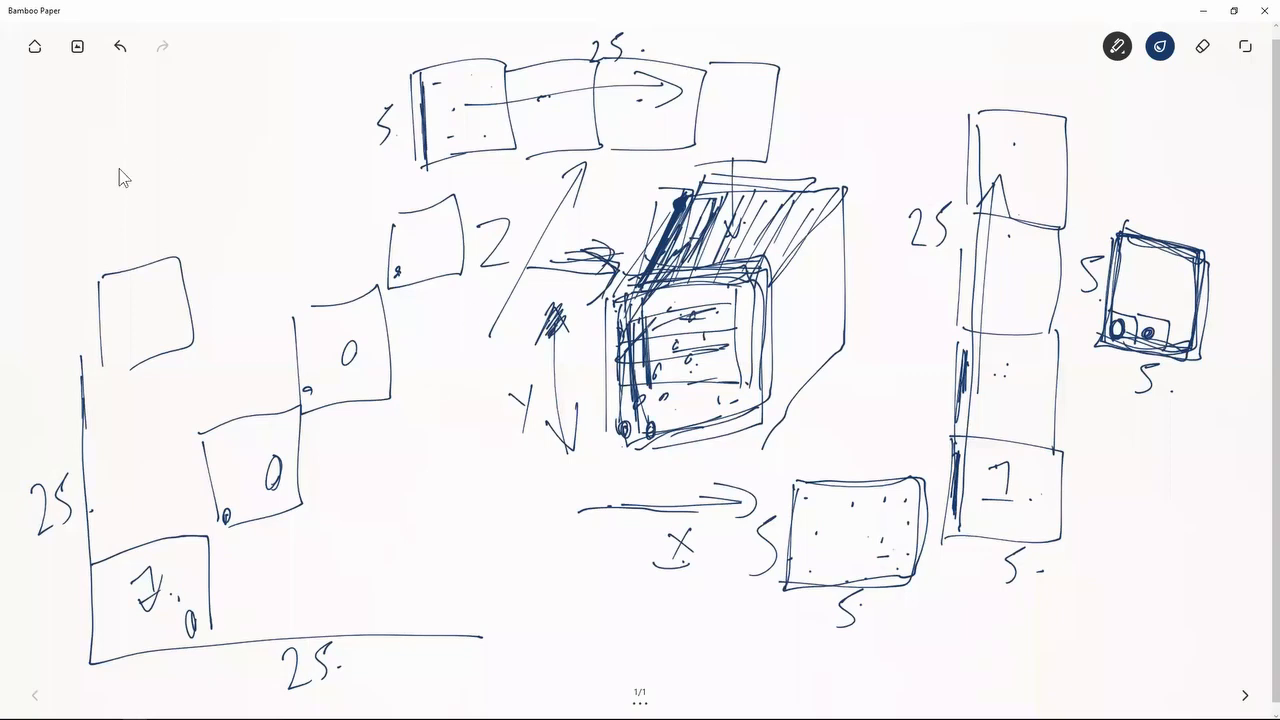
pyautogui.moveTo(122, 141); pyautogui.dragTo(120, 179)
pyautogui.moveTo(121, 141)
pyautogui.mouseDown()
pyautogui.moveTo(218, 125)
pyautogui.moveTo(295, 132)
pyautogui.moveTo(199, 180)
pyautogui.moveTo(160, 161)
pyautogui.moveTo(161, 198)
pyautogui.mouseUp()
pyautogui.moveTo(154, 138); pyautogui.dragTo(154, 182)
pyautogui.moveTo(197, 137)
pyautogui.mouseDown()
pyautogui.moveTo(197, 157)
pyautogui.moveTo(220, 141)
pyautogui.mouseUp()
pyautogui.moveTo(255, 114); pyautogui.dragTo(255, 136)
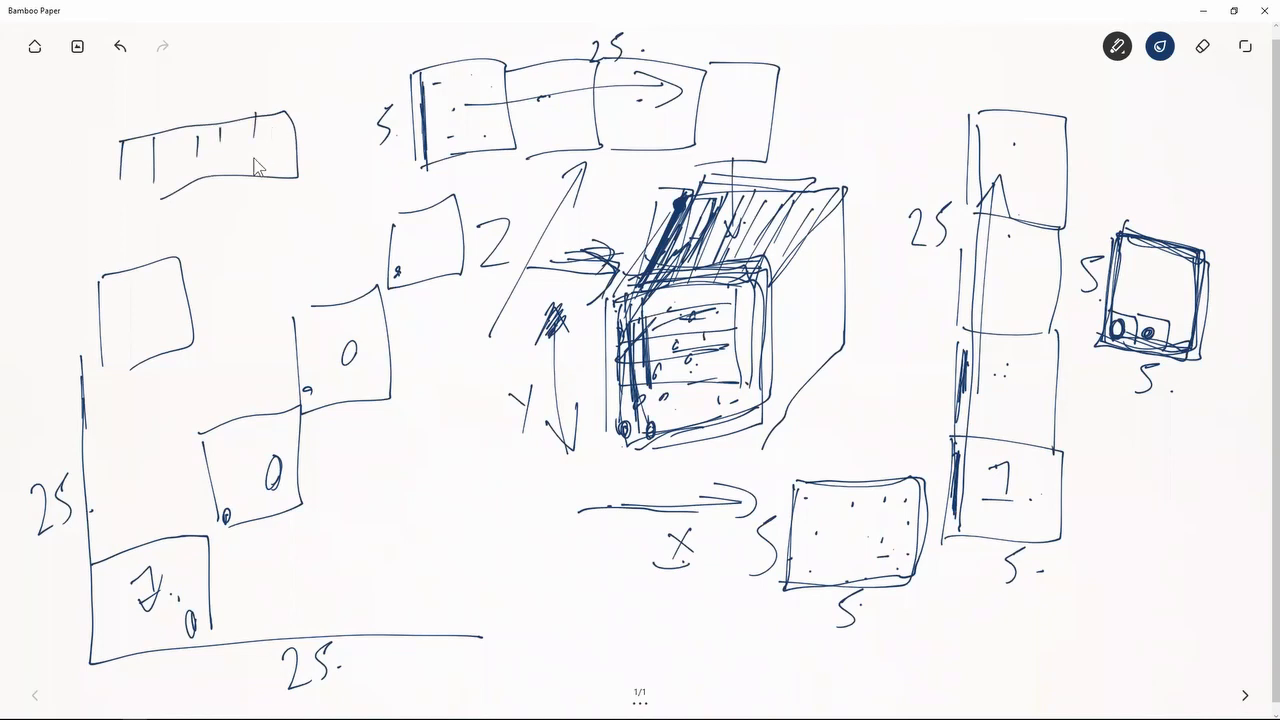
pyautogui.moveTo(116, 193); pyautogui.dragTo(262, 165)
# - Draw downward arrows onto the segmented bar, label it ON, COLOR WASH and DMX, and mark small circles inside its segments
pyautogui.moveTo(140, 104)
pyautogui.mouseDown()
pyautogui.moveTo(139, 148)
pyautogui.moveTo(150, 126)
pyautogui.moveTo(180, 140)
pyautogui.mouseUp()
pyautogui.moveTo(173, 121)
pyautogui.mouseDown()
pyautogui.moveTo(211, 132)
pyautogui.moveTo(220, 116)
pyautogui.mouseUp()
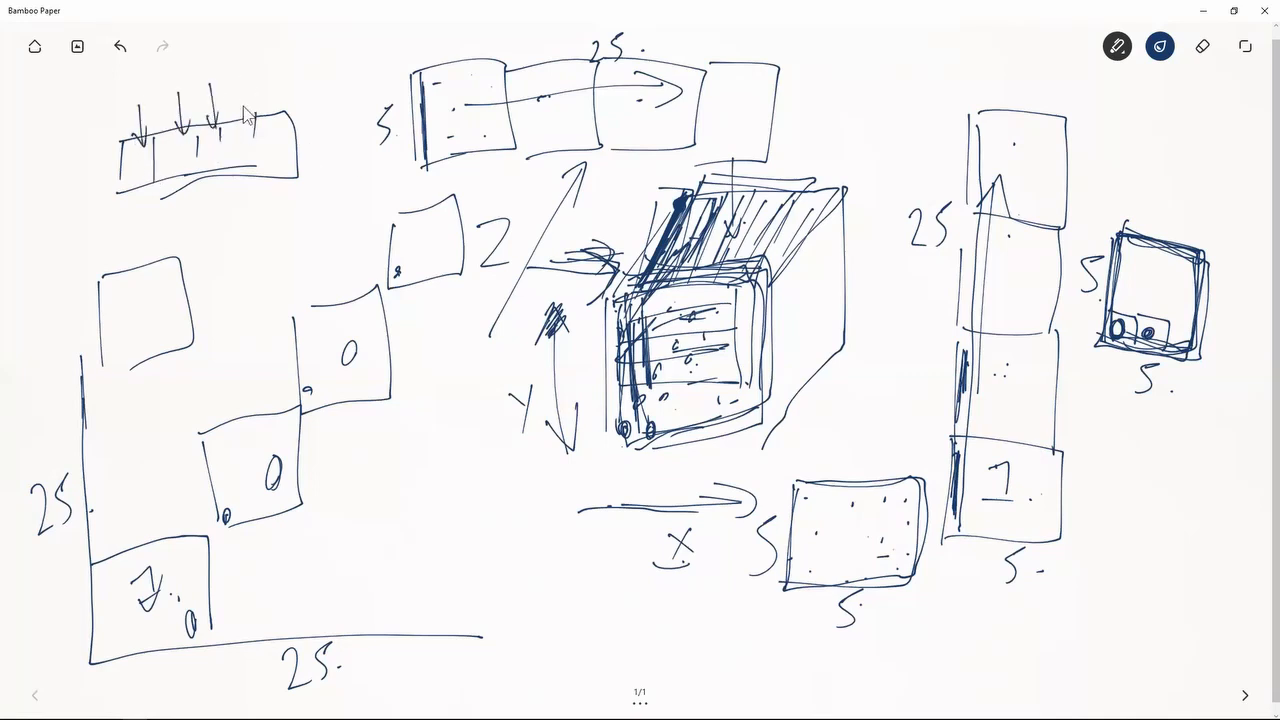
pyautogui.moveTo(243, 72); pyautogui.dragTo(242, 128)
pyautogui.moveTo(235, 104)
pyautogui.mouseDown()
pyautogui.moveTo(252, 102)
pyautogui.moveTo(278, 130)
pyautogui.moveTo(290, 104)
pyautogui.mouseUp()
pyautogui.moveTo(316, 60)
pyautogui.mouseDown()
pyautogui.moveTo(318, 76)
pyautogui.moveTo(342, 66)
pyautogui.moveTo(312, 106)
pyautogui.mouseUp()
pyautogui.moveTo(324, 87)
pyautogui.mouseDown()
pyautogui.moveTo(360, 104)
pyautogui.moveTo(378, 78)
pyautogui.moveTo(414, 70)
pyautogui.moveTo(422, 80)
pyautogui.moveTo(334, 140)
pyautogui.moveTo(366, 110)
pyautogui.moveTo(378, 136)
pyautogui.mouseUp()
pyautogui.moveTo(281, 64)
pyautogui.mouseDown()
pyautogui.moveTo(280, 120)
pyautogui.moveTo(322, 132)
pyautogui.mouseUp()
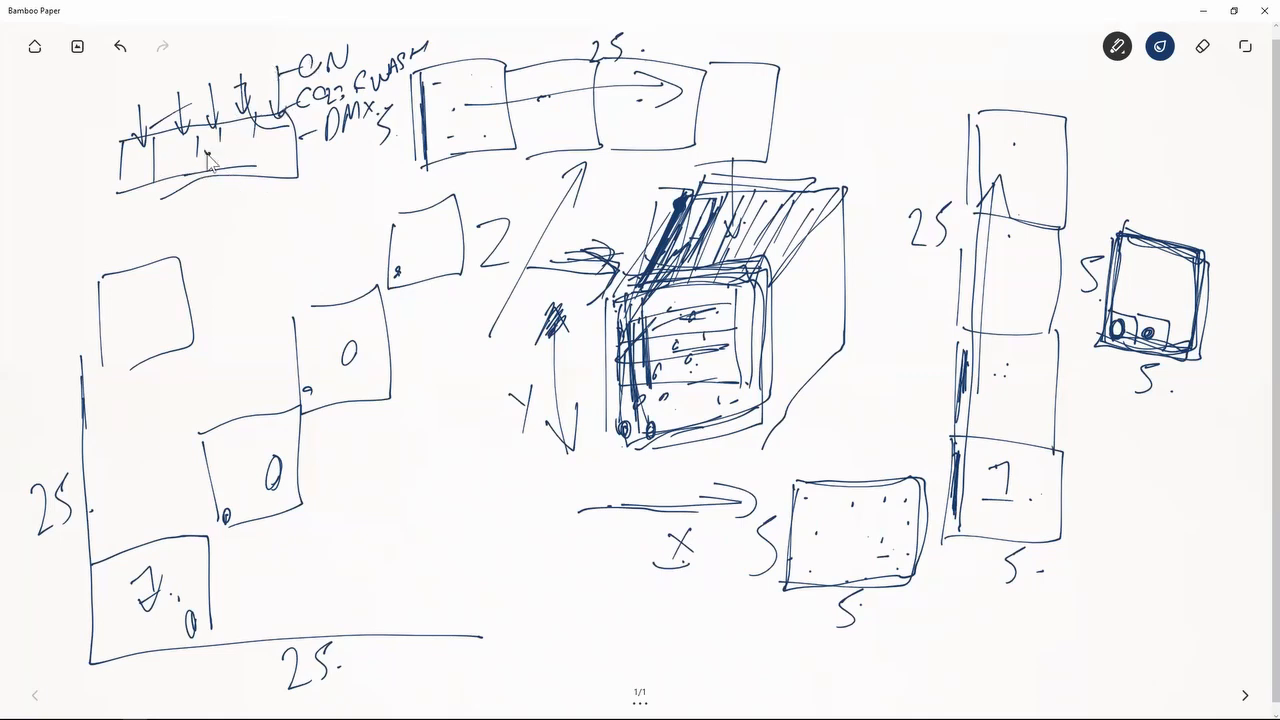
pyautogui.moveTo(243, 139)
pyautogui.mouseDown()
pyautogui.moveTo(274, 139)
pyautogui.moveTo(209, 146)
pyautogui.mouseUp()
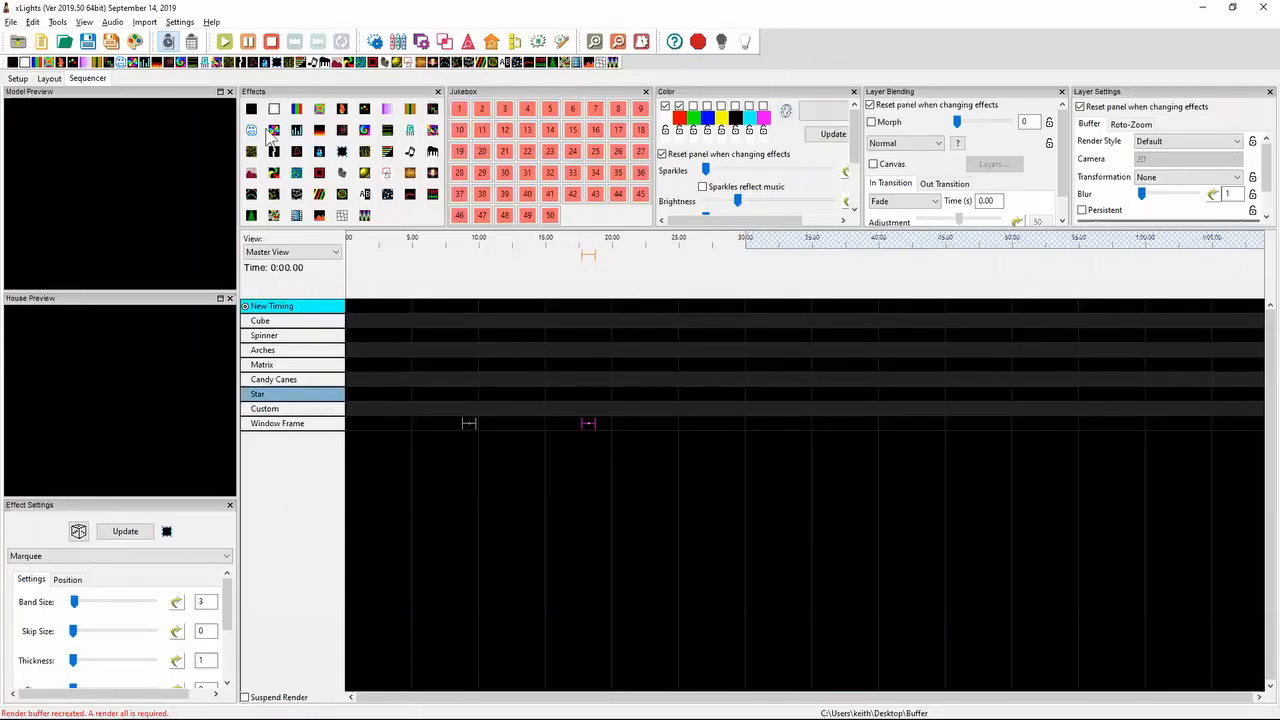
# - Switch back to the xLights layout, select the models except Custom and the diagonal Icicles, and group them as grkup1
pyautogui.click(49, 78)
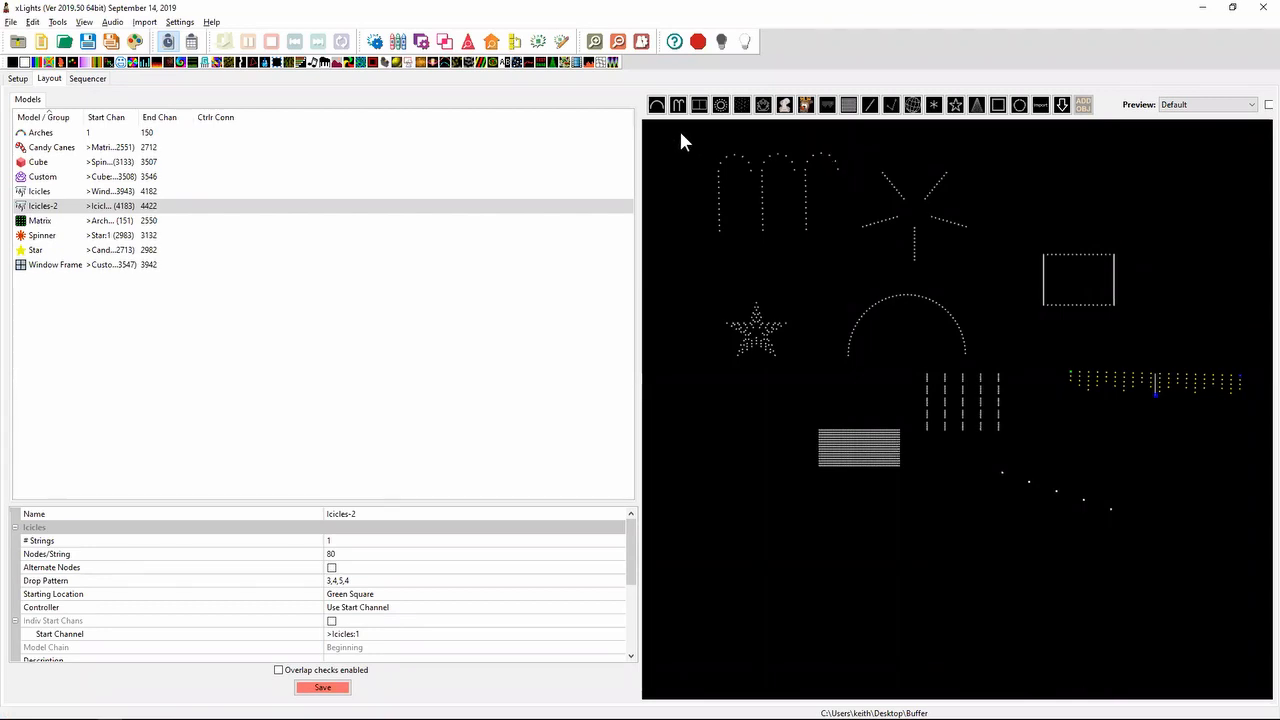
pyautogui.moveTo(680, 132); pyautogui.dragTo(1250, 555)
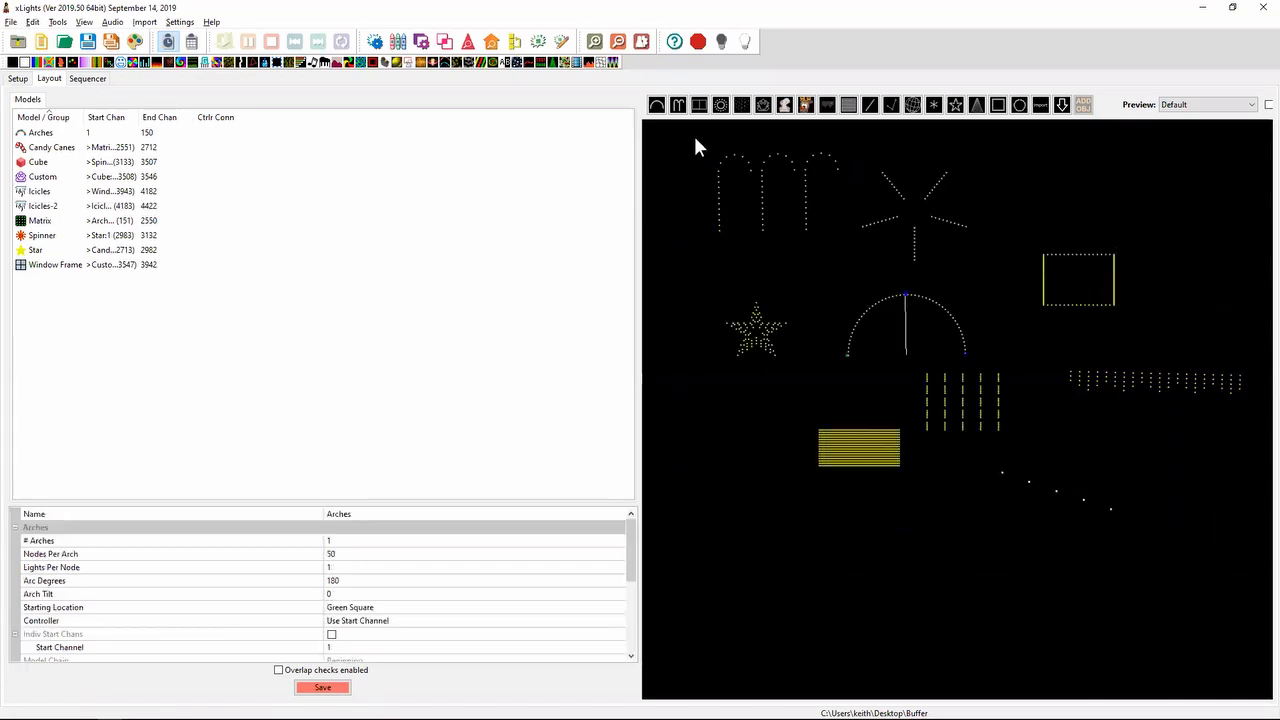
pyautogui.moveTo(695, 139); pyautogui.dragTo(1262, 487)
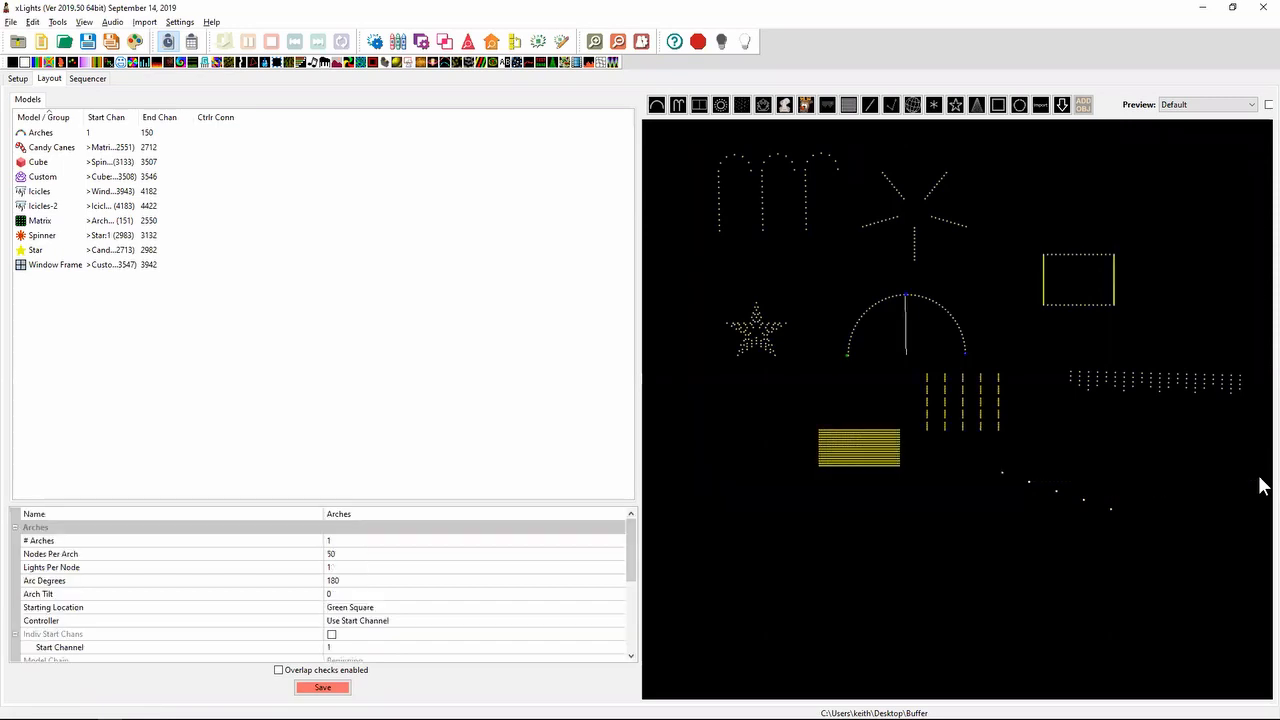
pyautogui.rightClick(955, 397)
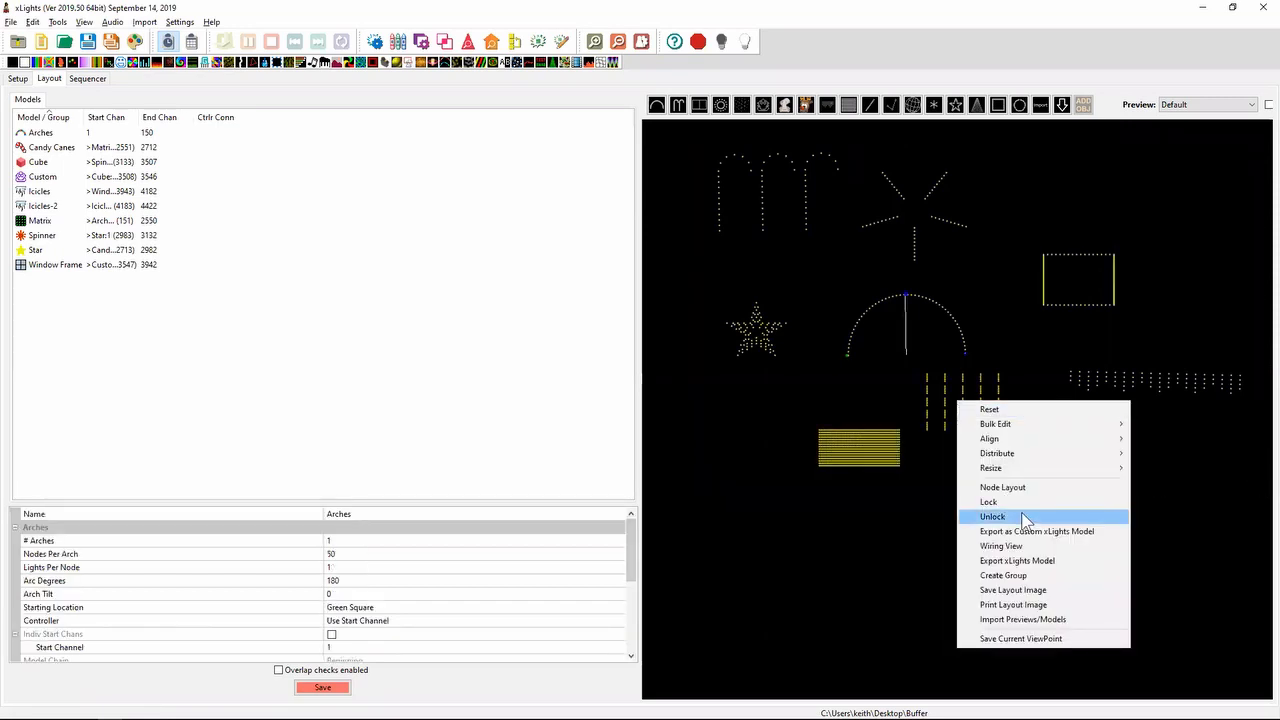
pyautogui.click(1003, 575)
pyautogui.write('grkup1')
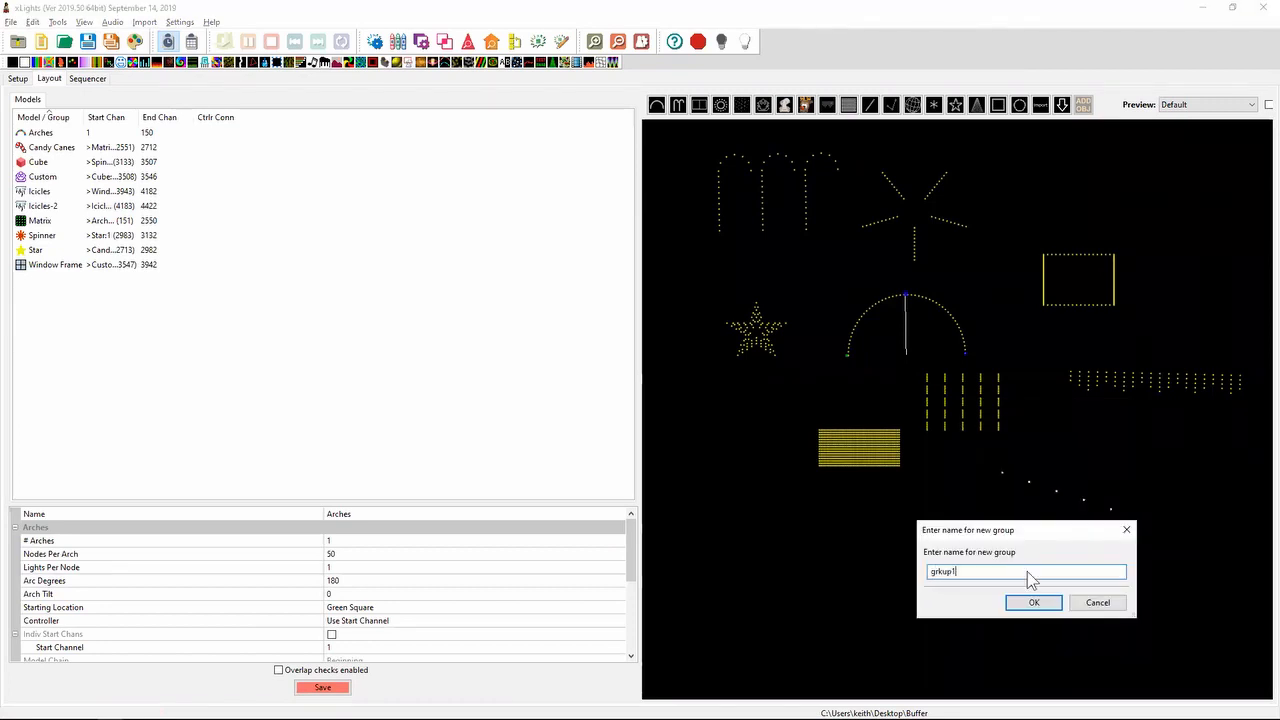
pyautogui.press('Return')
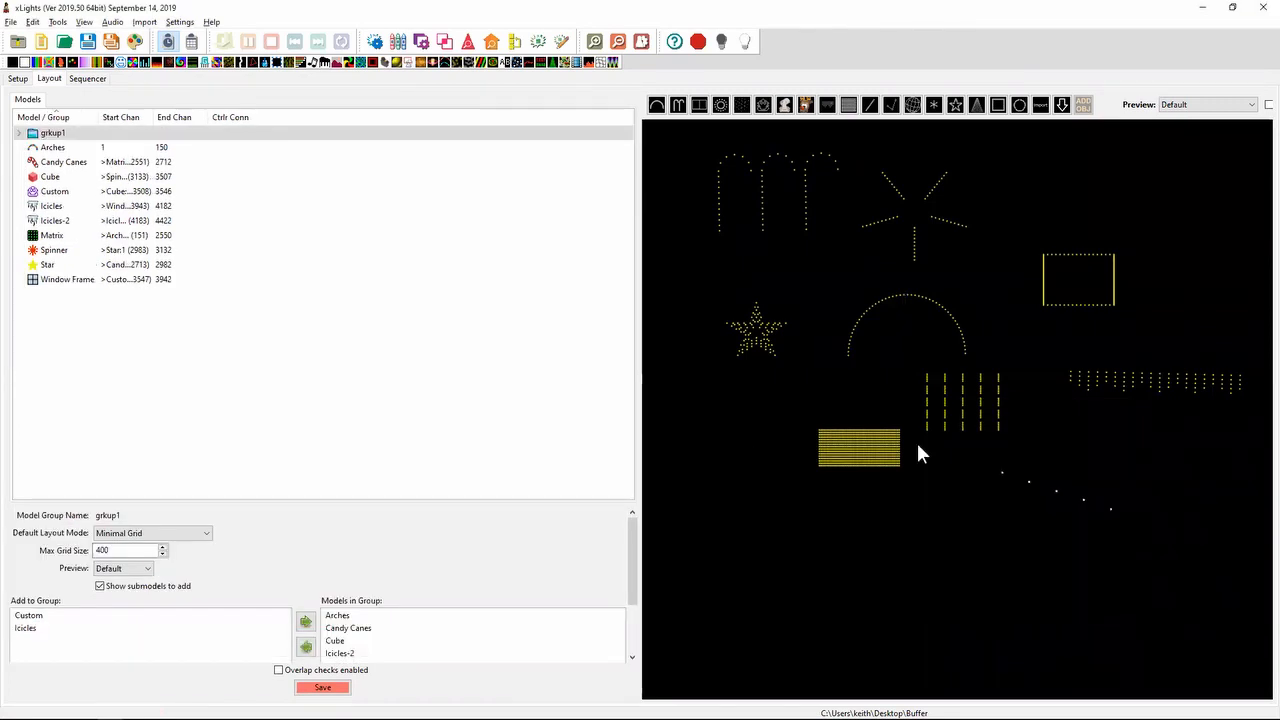
# - Delete the diagonal Icicles model and inspect the Max Grid Size setting of the grkup1 group
pyautogui.click(1045, 487)
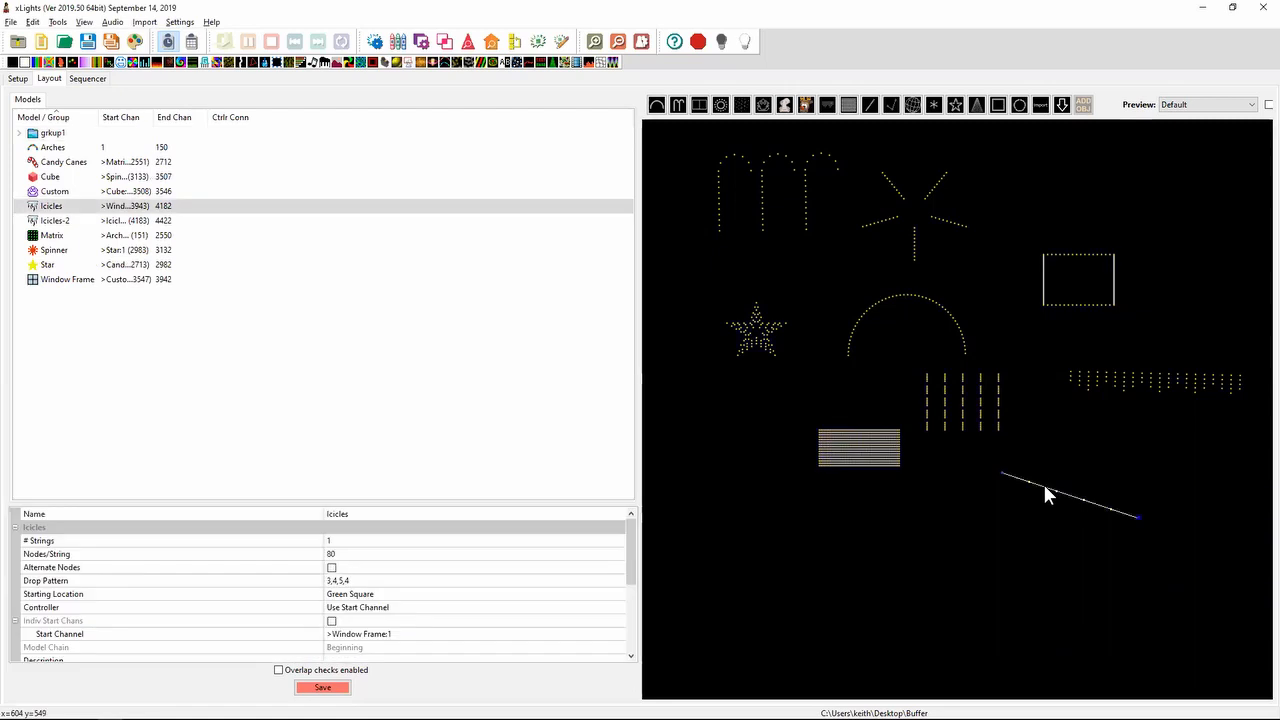
pyautogui.press('Delete')
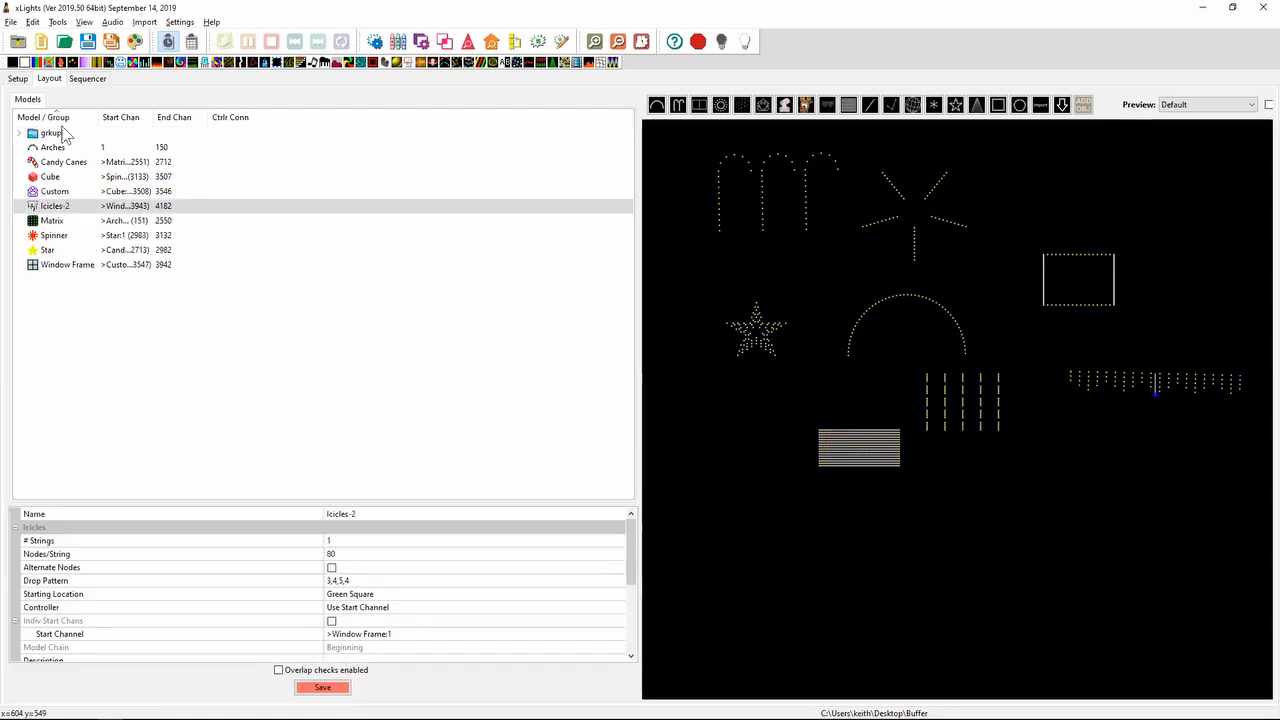
pyautogui.click(77, 132)
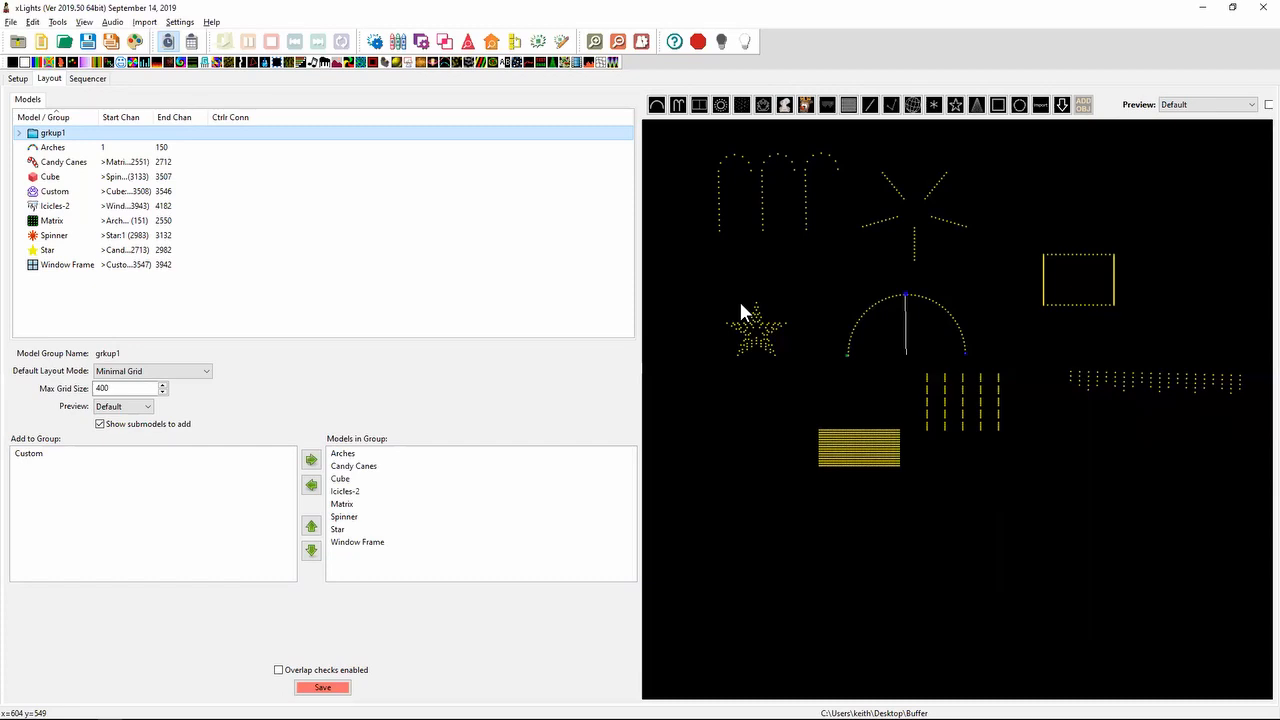
pyautogui.click(104, 388)
pyautogui.click(115, 391)
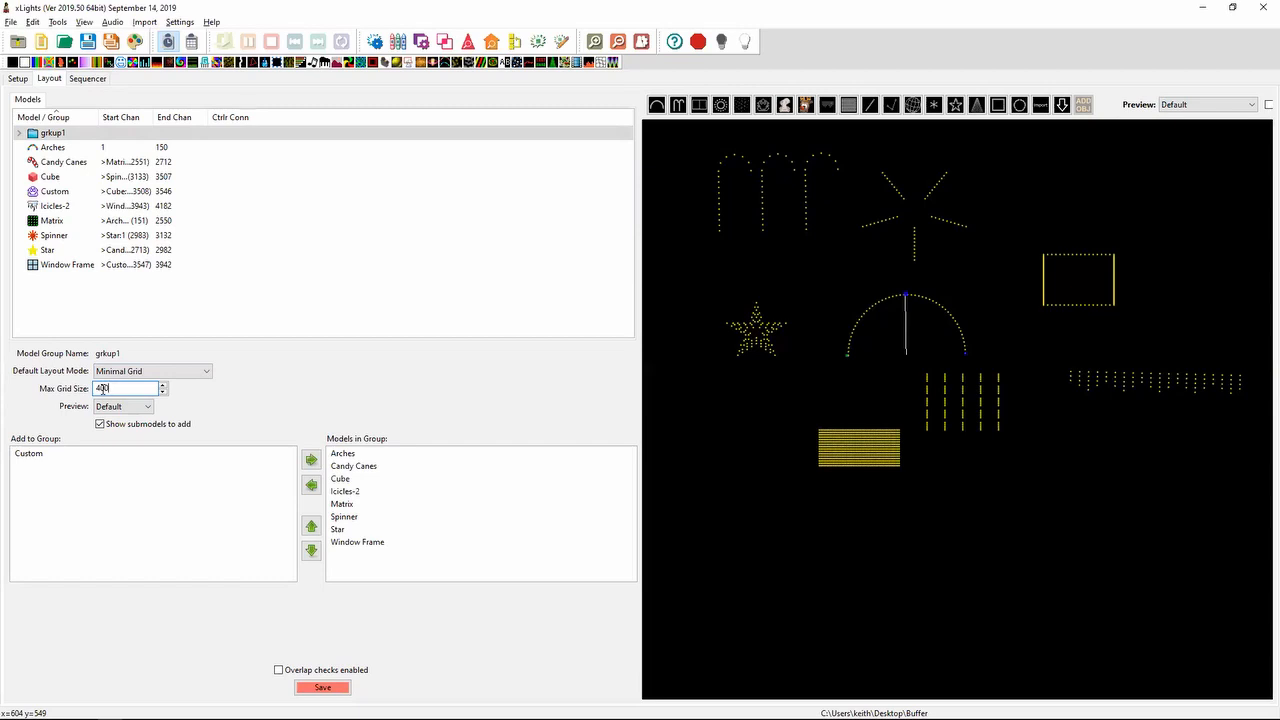
# - Switch to Bamboo Paper and clear all sketches from the page
pyautogui.hotkey('alt', 'Tab')
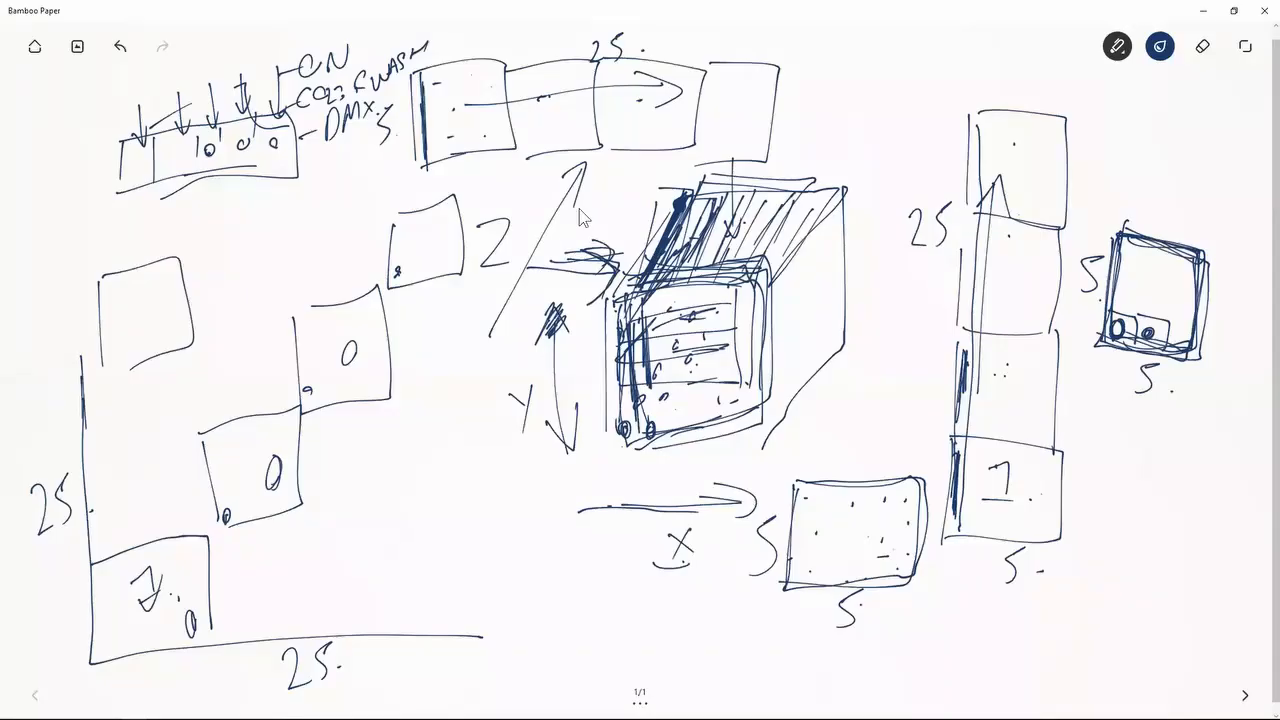
pyautogui.click(1203, 48)
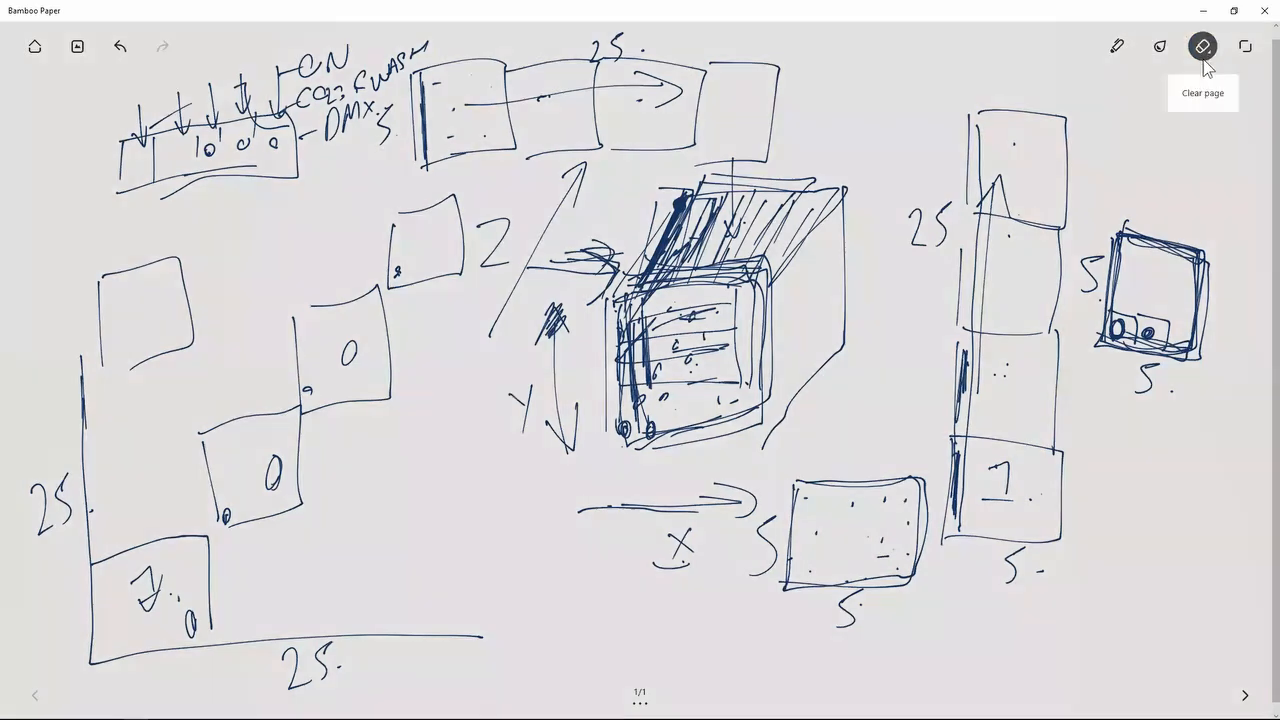
pyautogui.click(1204, 50)
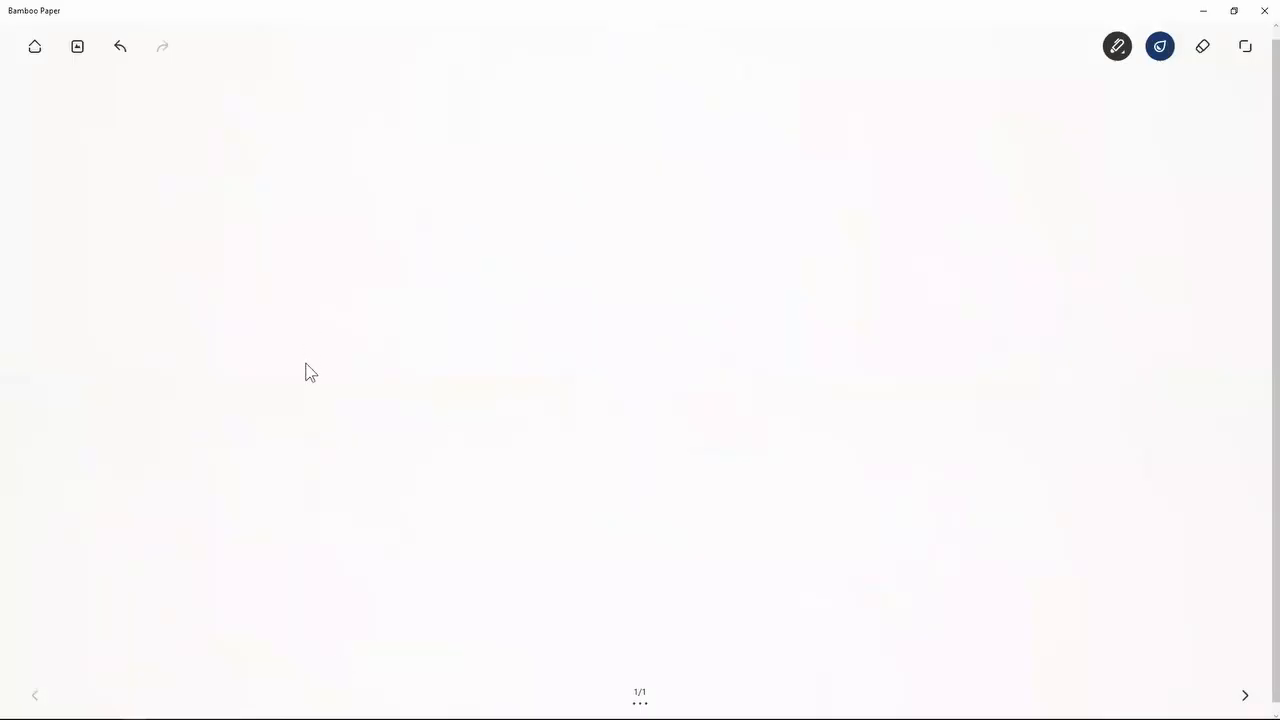
# - Sketch an arch, a jagged shape and a box as models, and enclose them in a large rectangular frame
pyautogui.moveTo(306, 363); pyautogui.dragTo(362, 352)
pyautogui.moveTo(558, 328)
pyautogui.mouseDown()
pyautogui.moveTo(600, 309)
pyautogui.moveTo(575, 308)
pyautogui.mouseUp()
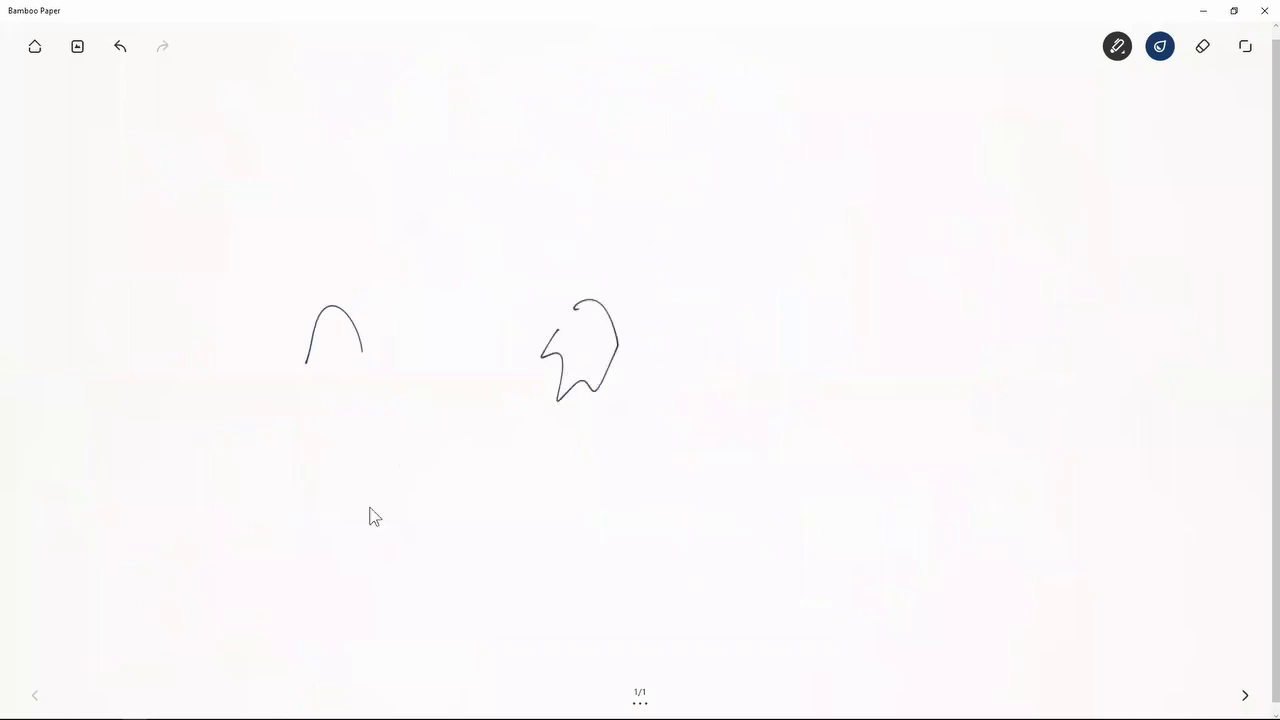
pyautogui.moveTo(353, 471)
pyautogui.mouseDown()
pyautogui.moveTo(356, 550)
pyautogui.moveTo(426, 446)
pyautogui.mouseUp()
pyautogui.moveTo(458, 440); pyautogui.dragTo(371, 543)
pyautogui.click(439, 511)
pyautogui.moveTo(191, 222)
pyautogui.mouseDown()
pyautogui.moveTo(234, 574)
pyautogui.moveTo(680, 520)
pyautogui.moveTo(631, 256)
pyautogui.moveTo(224, 261)
pyautogui.moveTo(232, 424)
pyautogui.mouseUp()
# - Draw grid divisions in the frame: short vertical strokes along its upper edge and horizontal strokes down its left side
pyautogui.moveTo(238, 308); pyautogui.dragTo(243, 383)
pyautogui.moveTo(252, 322); pyautogui.dragTo(253, 365)
pyautogui.moveTo(266, 290); pyautogui.dragTo(267, 368)
pyautogui.moveTo(294, 275); pyautogui.dragTo(294, 348)
pyautogui.moveTo(321, 273); pyautogui.dragTo(319, 330)
pyautogui.moveTo(359, 258); pyautogui.dragTo(360, 313)
pyautogui.moveTo(401, 267); pyautogui.dragTo(449, 300)
pyautogui.moveTo(498, 254); pyautogui.dragTo(499, 296)
pyautogui.moveTo(549, 263); pyautogui.dragTo(551, 302)
pyautogui.moveTo(599, 270); pyautogui.dragTo(597, 286)
pyautogui.moveTo(287, 271); pyautogui.dragTo(203, 298)
pyautogui.moveTo(289, 297)
pyautogui.mouseDown()
pyautogui.moveTo(222, 310)
pyautogui.moveTo(271, 307)
pyautogui.mouseUp()
pyautogui.moveTo(230, 351); pyautogui.dragTo(277, 330)
pyautogui.moveTo(238, 357); pyautogui.dragTo(274, 342)
pyautogui.moveTo(219, 397); pyautogui.dragTo(256, 380)
pyautogui.moveTo(232, 422)
pyautogui.mouseDown()
pyautogui.moveTo(257, 410)
pyautogui.moveTo(273, 436)
pyautogui.mouseUp()
pyautogui.moveTo(245, 480); pyautogui.dragTo(275, 474)
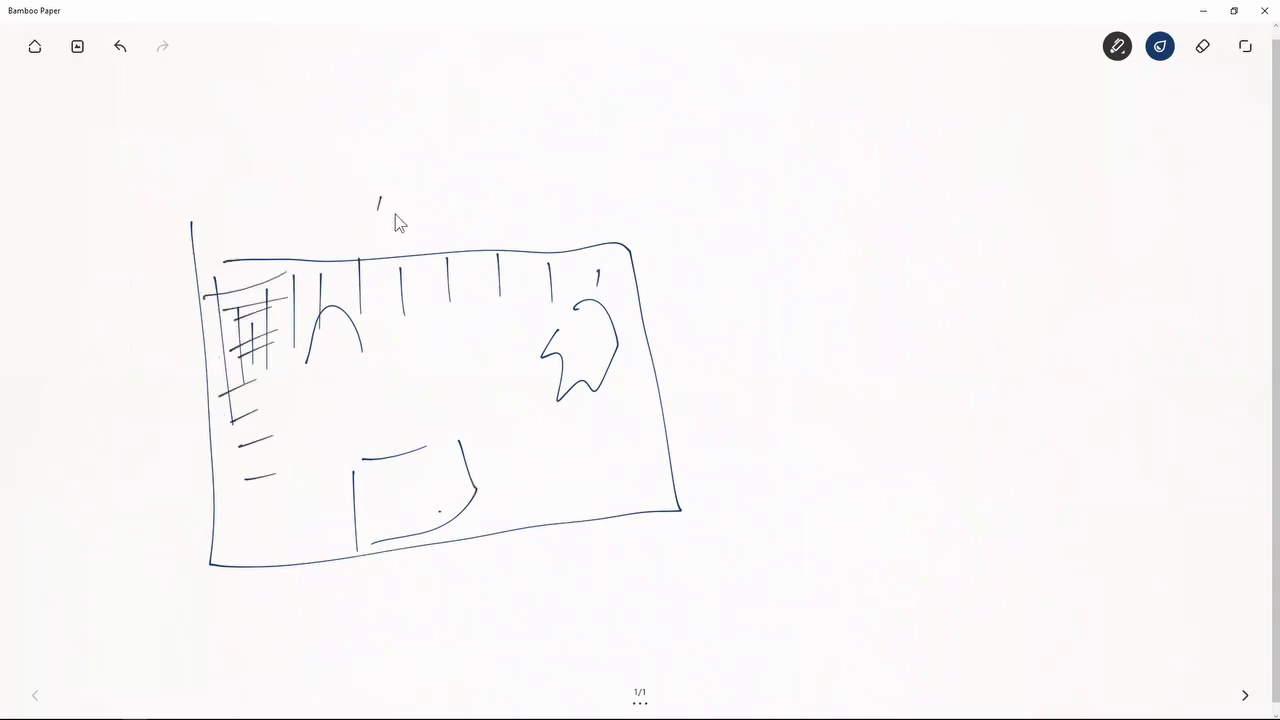
# - Label both the width and the height of the frame 400, underlining the width label heavily
pyautogui.moveTo(378, 210); pyautogui.dragTo(393, 209)
pyautogui.moveTo(389, 198); pyautogui.dragTo(388, 222)
pyautogui.moveTo(420, 199)
pyautogui.mouseDown()
pyautogui.moveTo(408, 206)
pyautogui.moveTo(420, 199)
pyautogui.mouseUp()
pyautogui.moveTo(451, 199); pyautogui.dragTo(446, 207)
pyautogui.moveTo(393, 245)
pyautogui.mouseDown()
pyautogui.moveTo(462, 233)
pyautogui.moveTo(446, 234)
pyautogui.mouseUp()
pyautogui.moveTo(121, 386)
pyautogui.mouseDown()
pyautogui.moveTo(146, 402)
pyautogui.moveTo(134, 424)
pyautogui.mouseUp()
pyautogui.moveTo(171, 398); pyautogui.dragTo(166, 392)
pyautogui.moveTo(192, 386); pyautogui.dragTo(188, 396)
pyautogui.moveTo(197, 394); pyautogui.dragTo(195, 402)
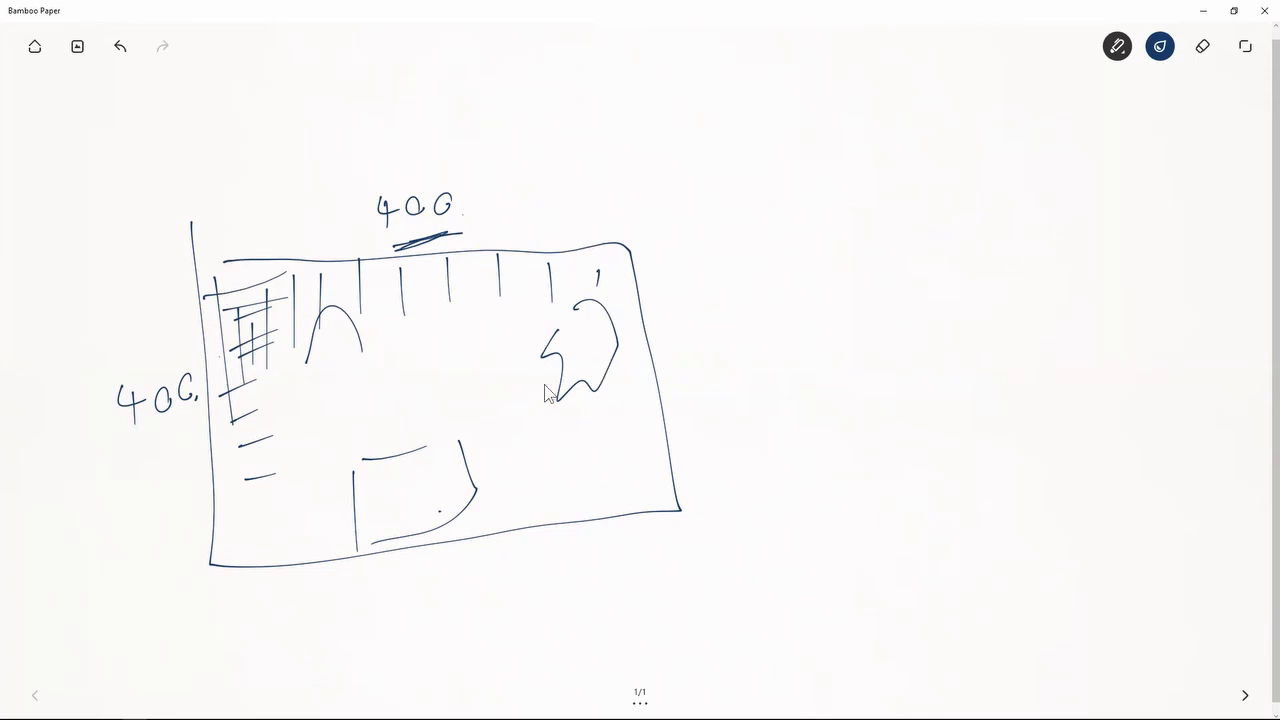
pyautogui.moveTo(390, 250); pyautogui.dragTo(408, 252)
# - Outline a small grid cell in the frame's upper right corner and mark several dots inside it
pyautogui.moveTo(556, 300)
pyautogui.mouseDown()
pyautogui.moveTo(569, 261)
pyautogui.moveTo(575, 298)
pyautogui.mouseUp()
pyautogui.click(567, 278)
pyautogui.click(582, 284)
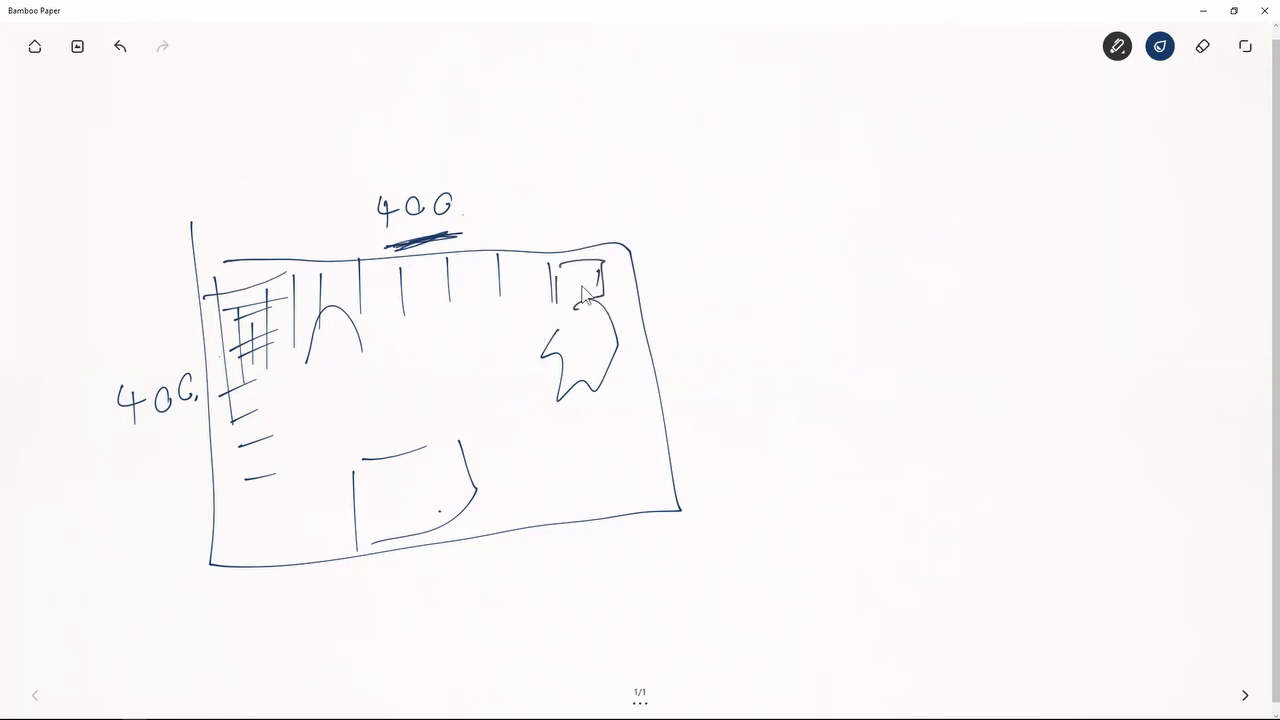
pyautogui.click(593, 289)
pyautogui.click(590, 275)
pyautogui.click(567, 301)
# - Switch to xLights, select all the models in the layout except Custom, and group them as course
pyautogui.hotkey('alt', 'Tab')
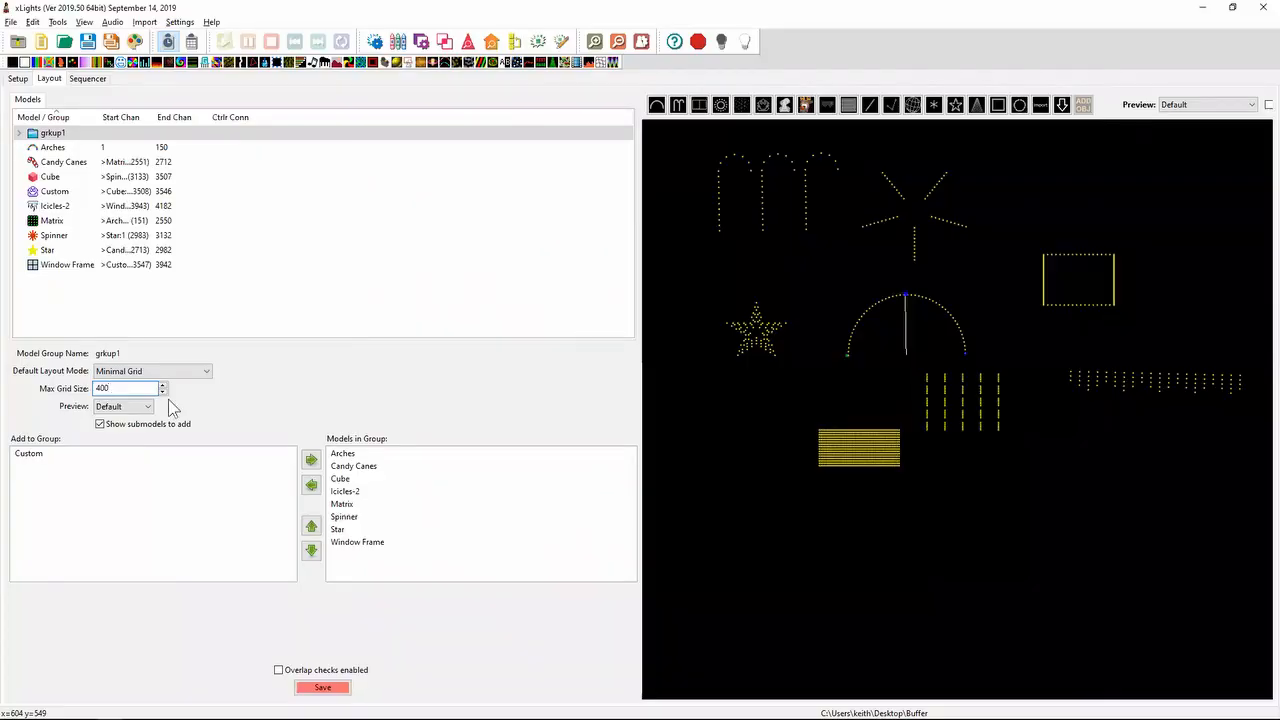
pyautogui.click(124, 389)
pyautogui.moveTo(679, 130); pyautogui.dragTo(1251, 580)
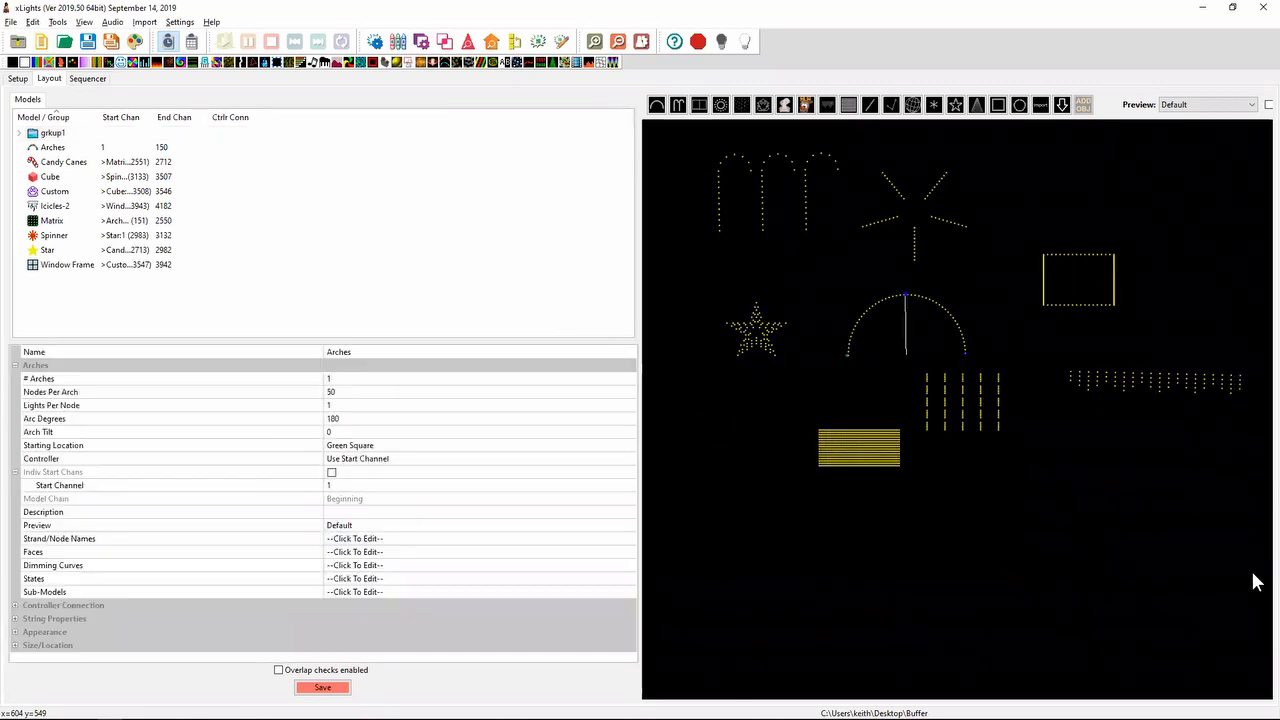
pyautogui.rightClick(957, 384)
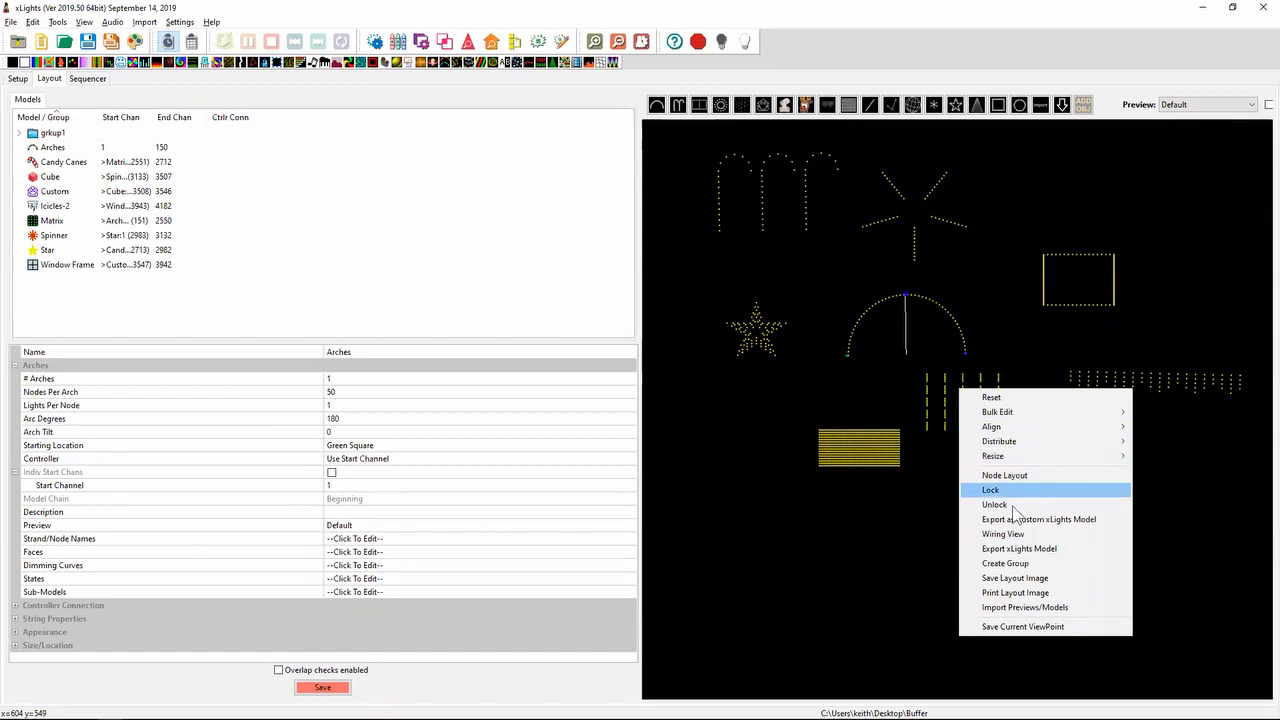
pyautogui.click(1028, 560)
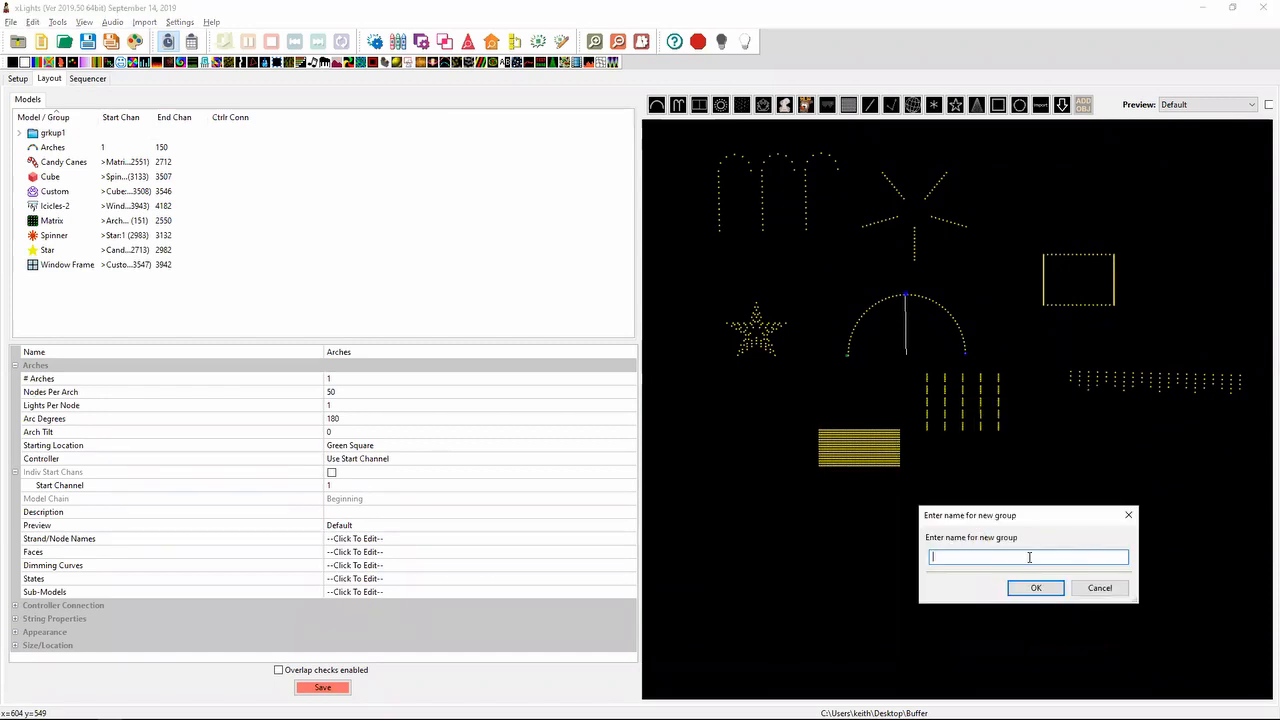
pyautogui.write('course')
pyautogui.press('Return')
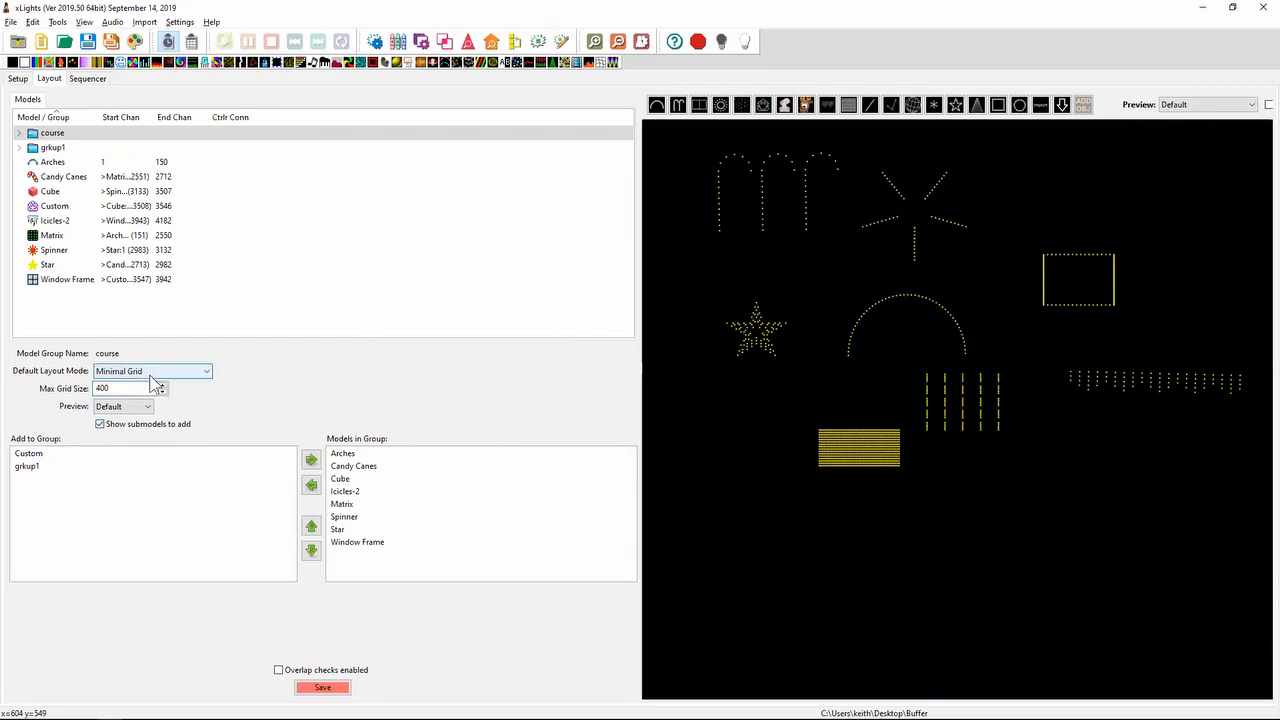
# - Set the course group's Max Grid Size to 10 and save the layout
pyautogui.moveTo(149, 387); pyautogui.dragTo(65, 400)
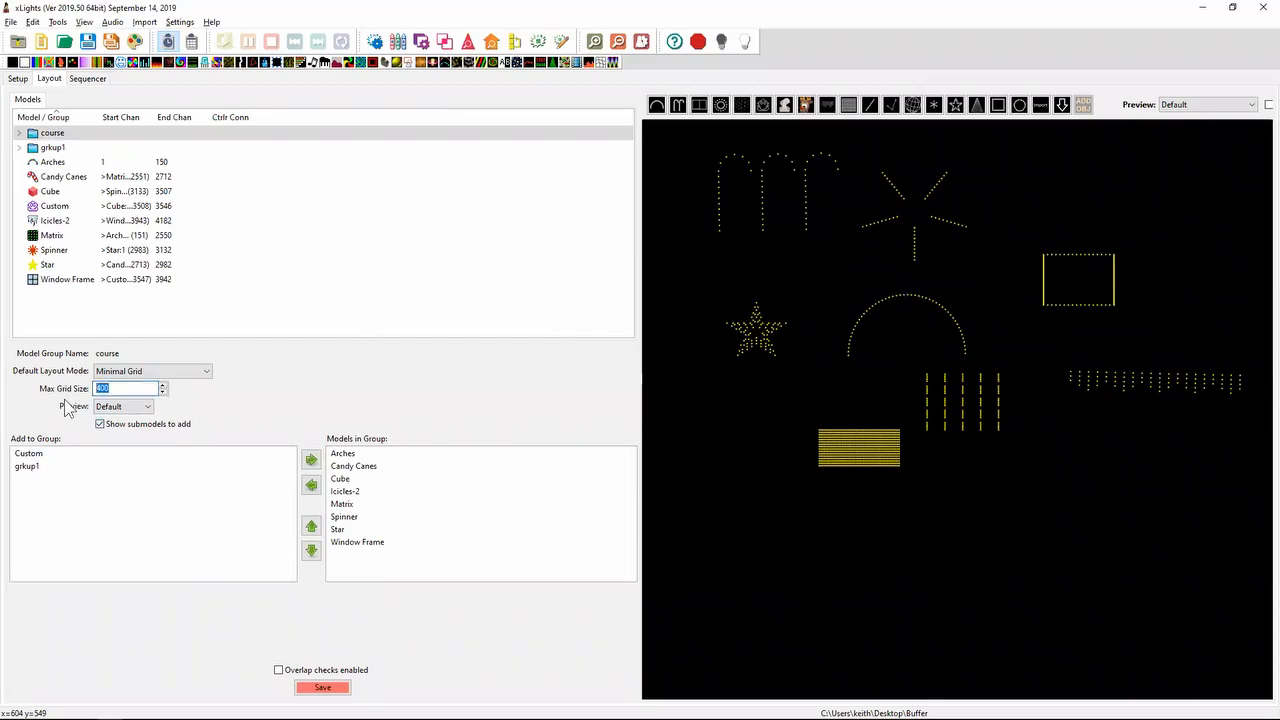
pyautogui.write('10')
pyautogui.click(321, 690)
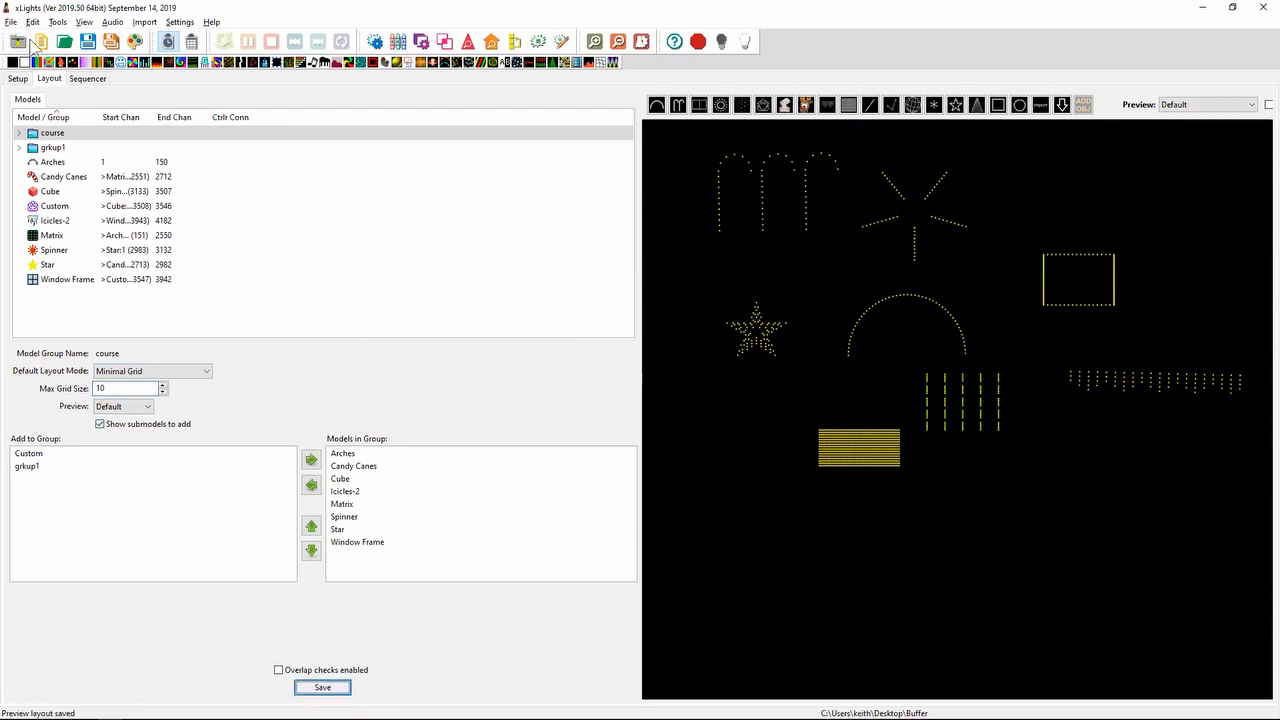
# - Start a new sequence, discarding the current sequence's changes and finishing the sequence settings without further configuration
pyautogui.click(41, 44)
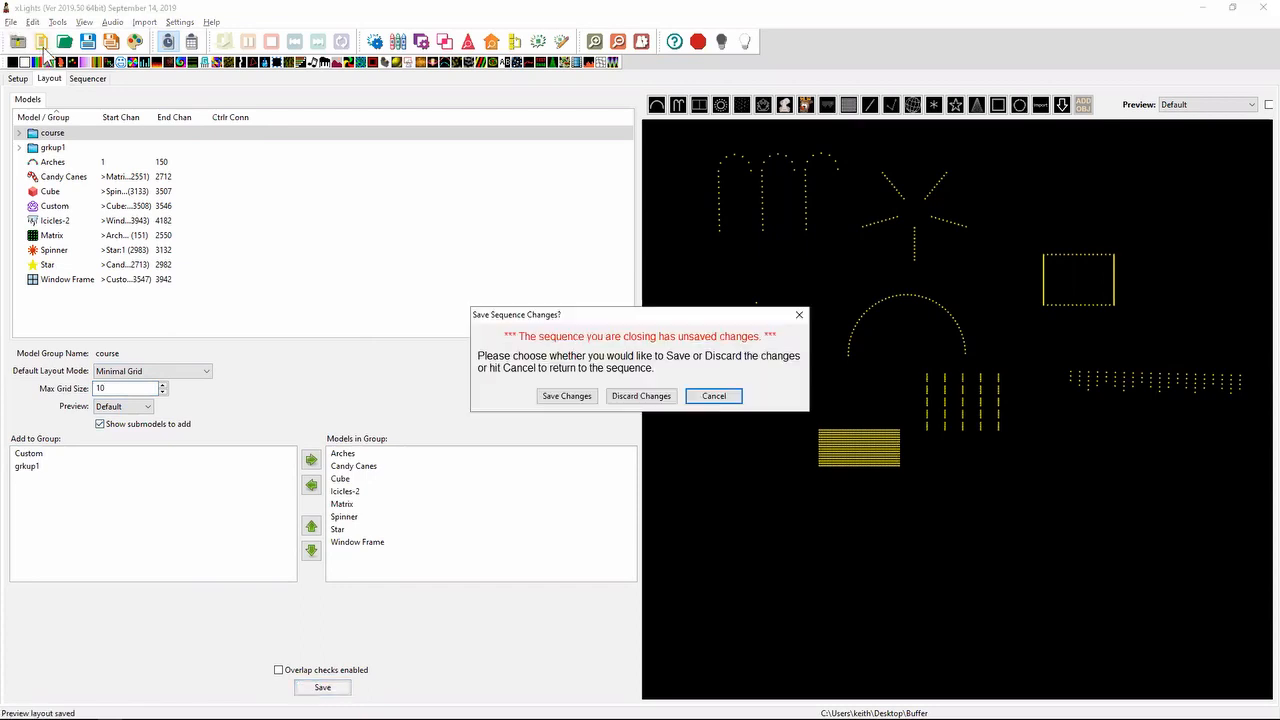
pyautogui.click(650, 396)
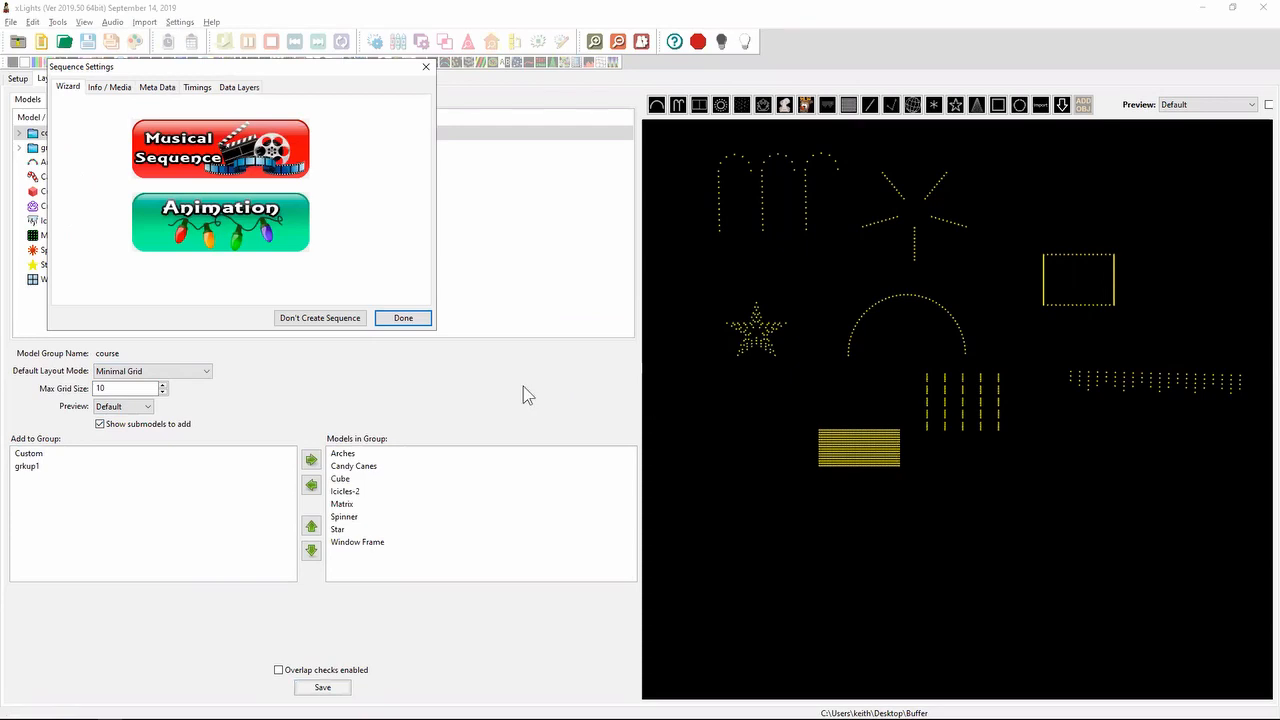
pyautogui.click(418, 320)
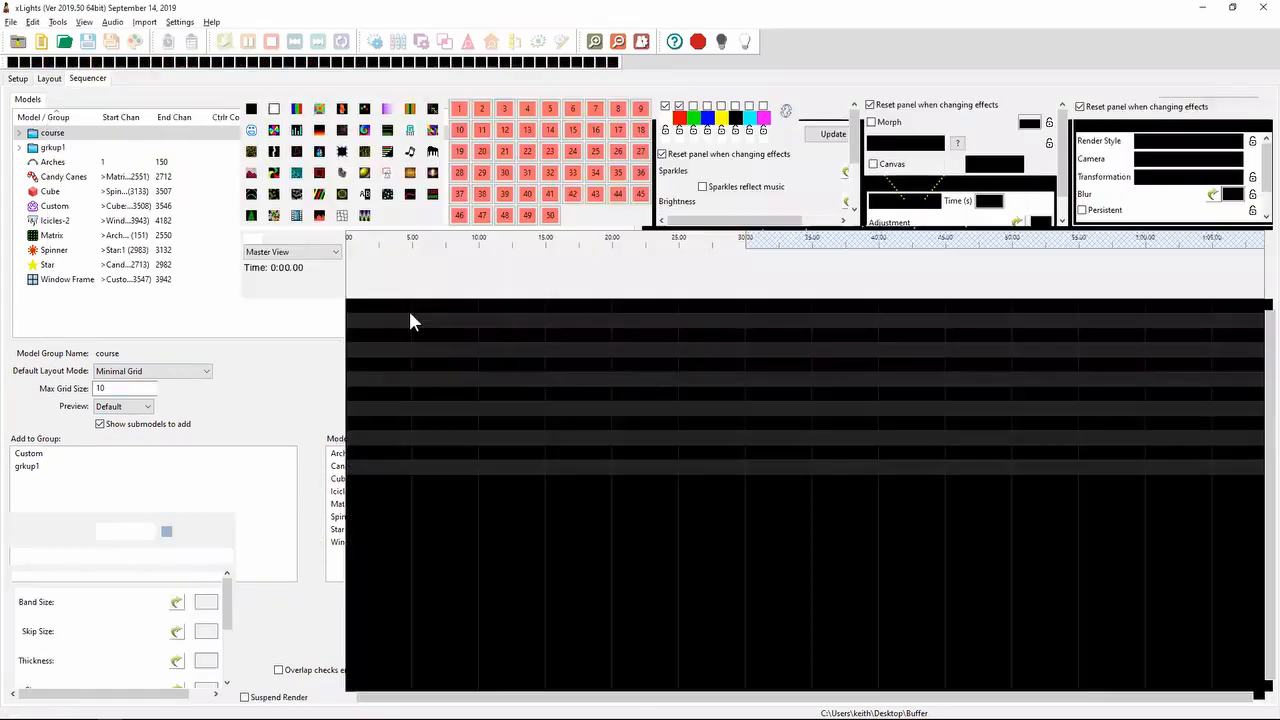
# - Place a Single Strand effect on the grkup1 row and extend it to span about 6.1 to 8.8 seconds
pyautogui.click(253, 196)
pyautogui.moveTo(272, 222); pyautogui.dragTo(435, 322)
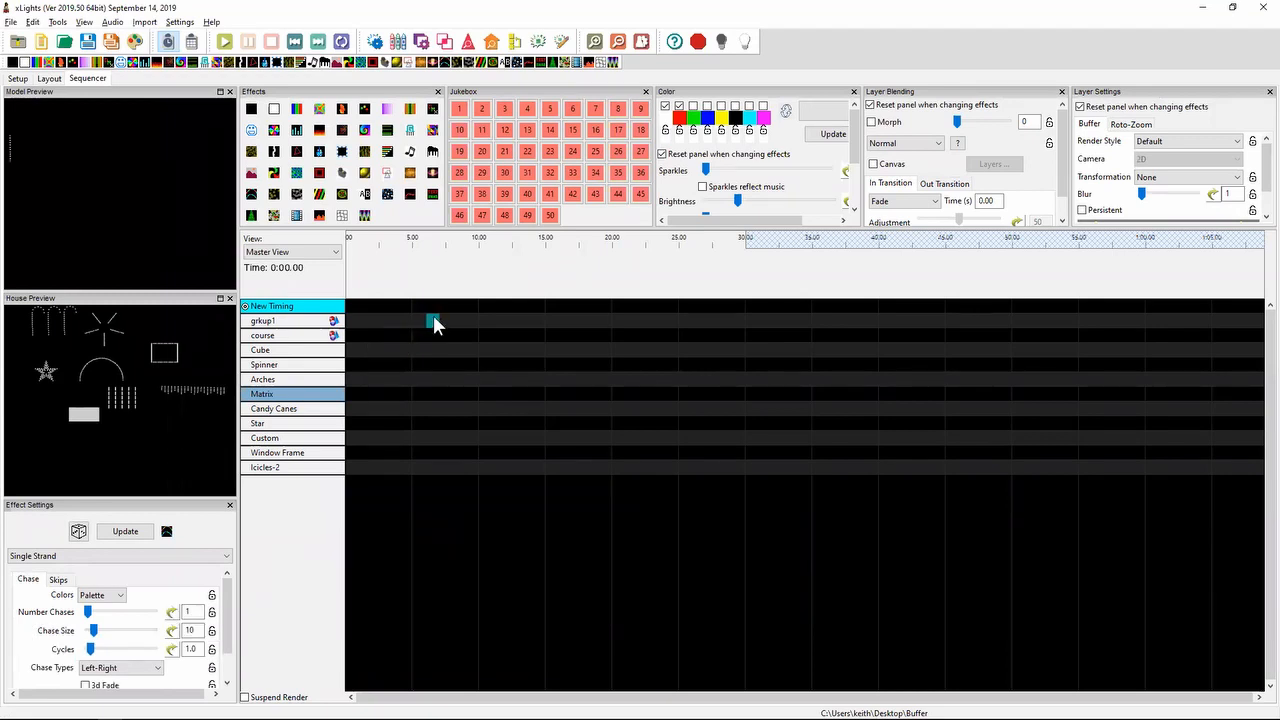
pyautogui.moveTo(439, 316); pyautogui.dragTo(461, 316)
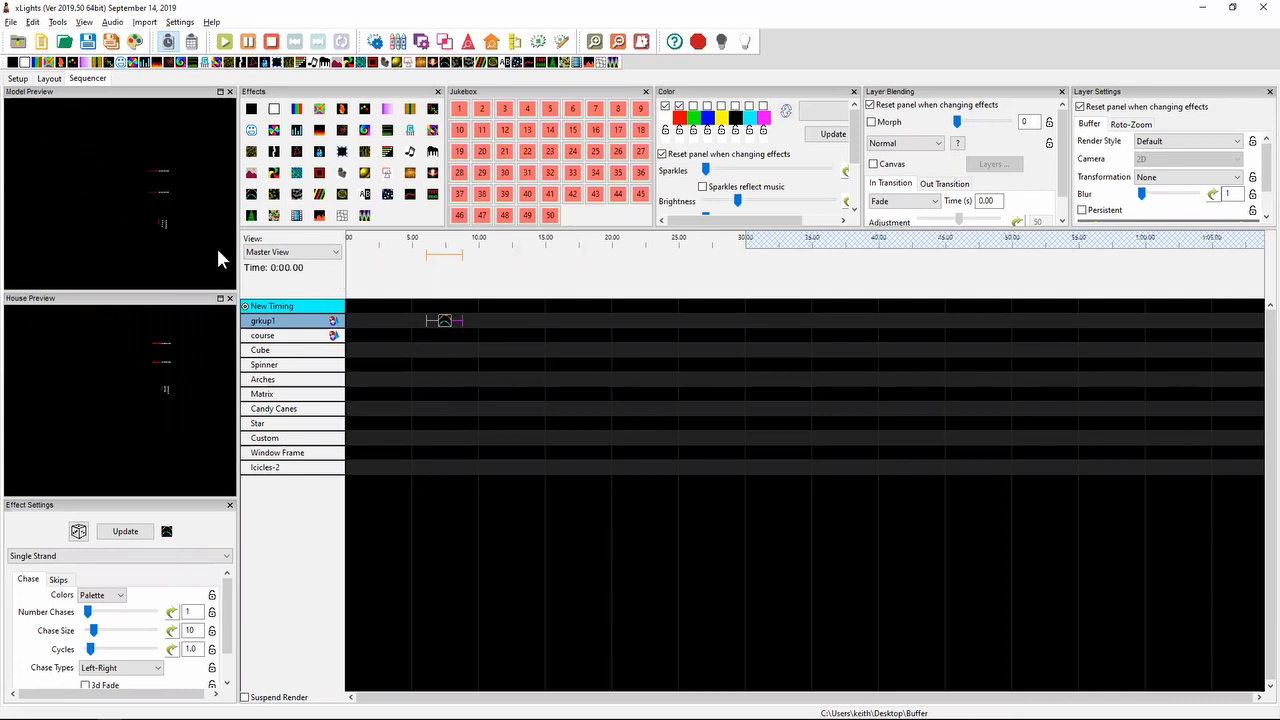
# - Preview the Single Strand effect on grkup1 and move it down to the course row
pyautogui.click(447, 319)
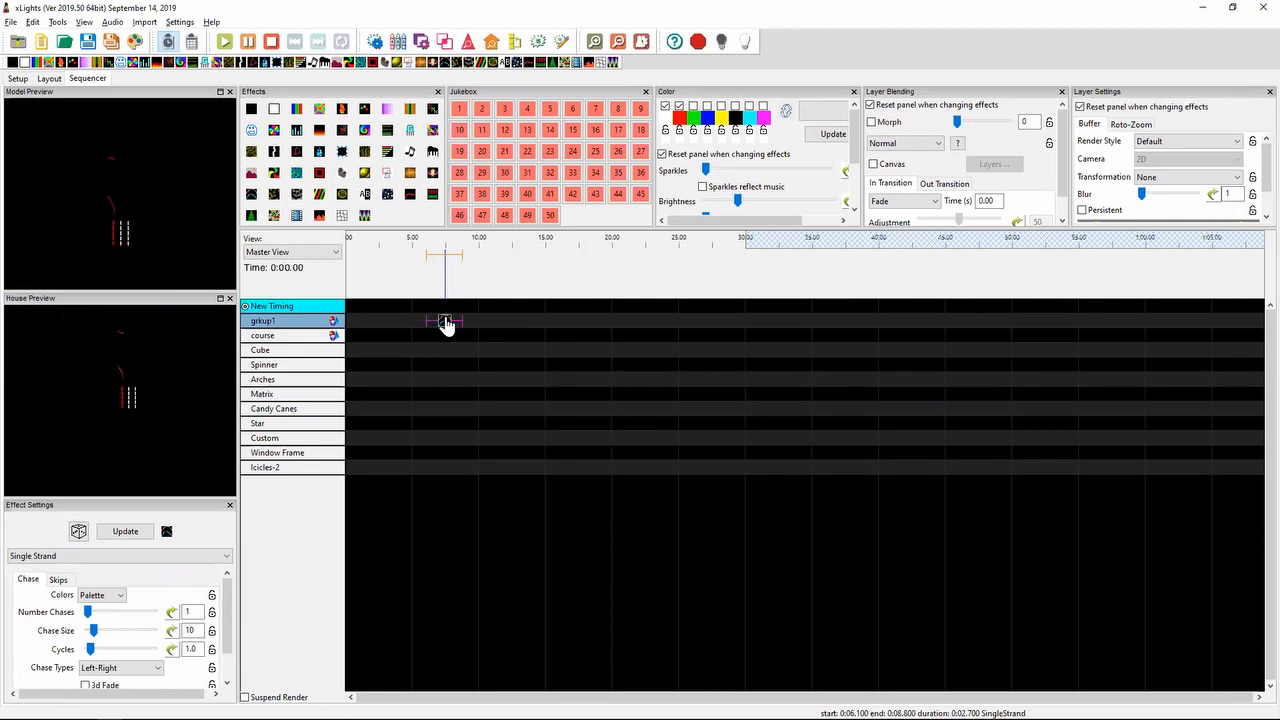
pyautogui.moveTo(446, 321); pyautogui.dragTo(447, 335)
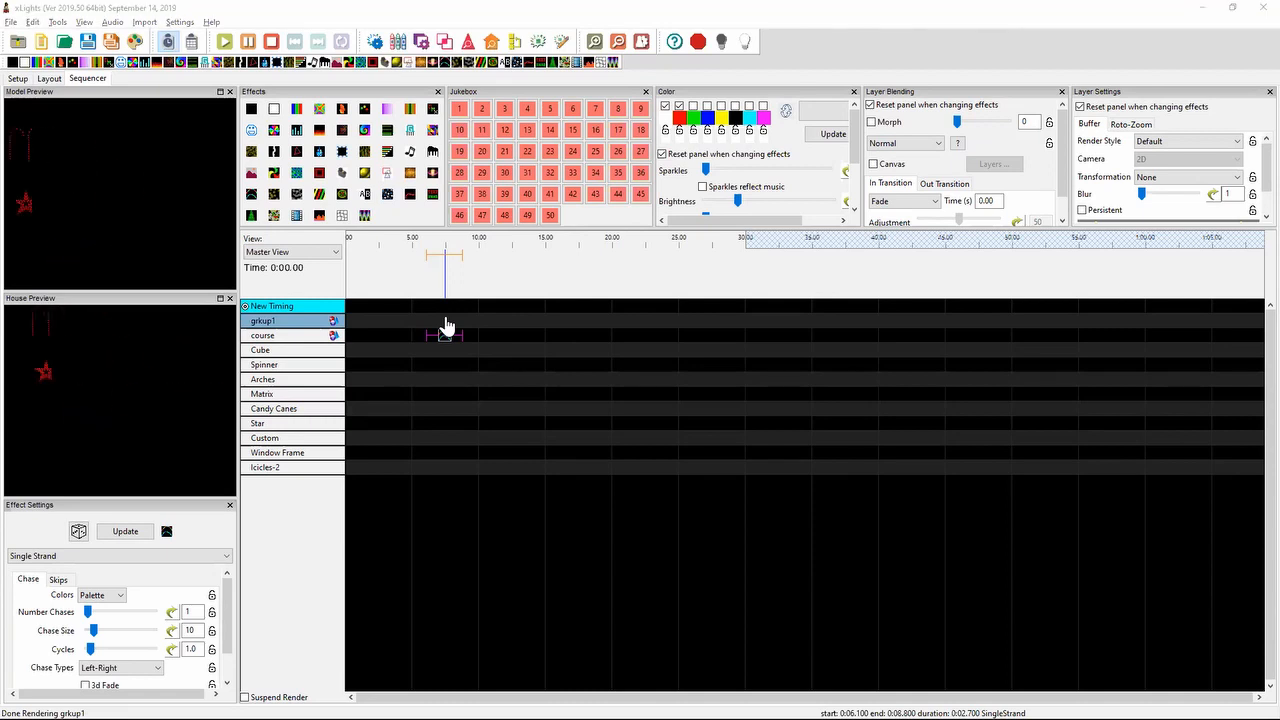
# - Switch to Bamboo Paper, cross out both 400 labels, write 10 beside each, and mark two coarse cells in the grid's upper left corner
pyautogui.hotkey('alt', 'Tab')
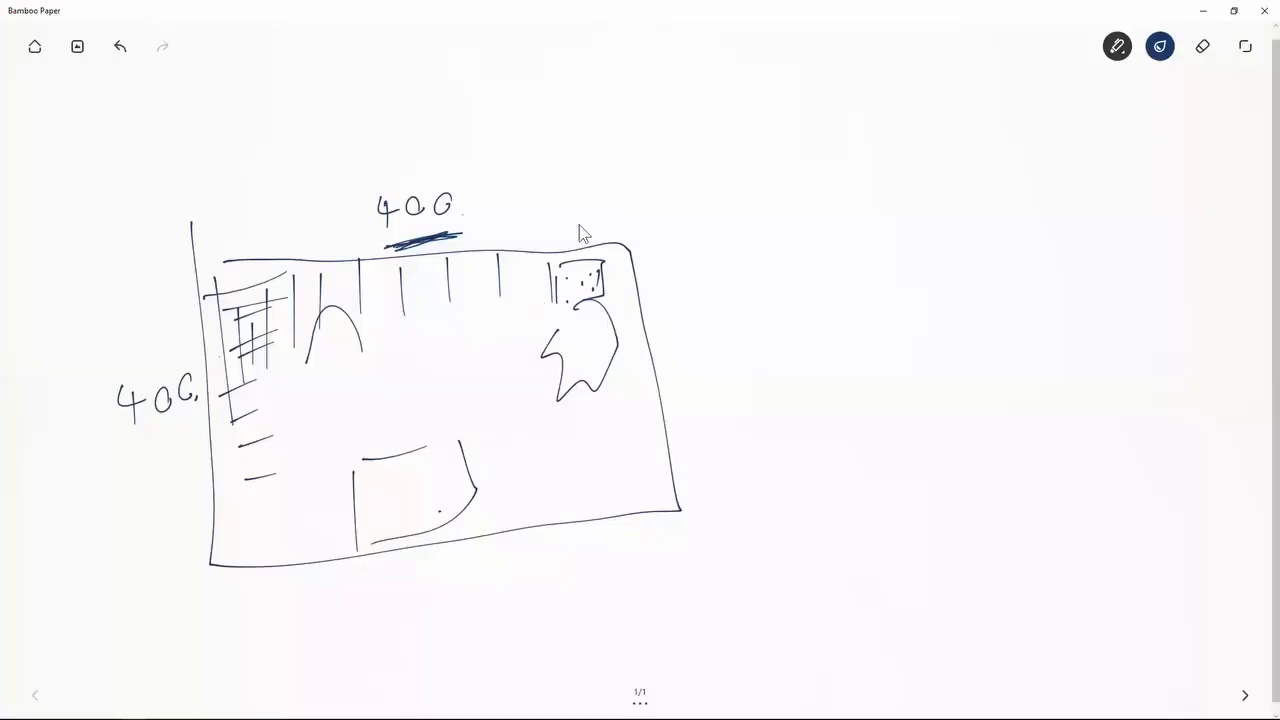
pyautogui.moveTo(370, 223)
pyautogui.mouseDown()
pyautogui.moveTo(412, 214)
pyautogui.moveTo(413, 228)
pyautogui.moveTo(528, 210)
pyautogui.moveTo(497, 228)
pyautogui.mouseUp()
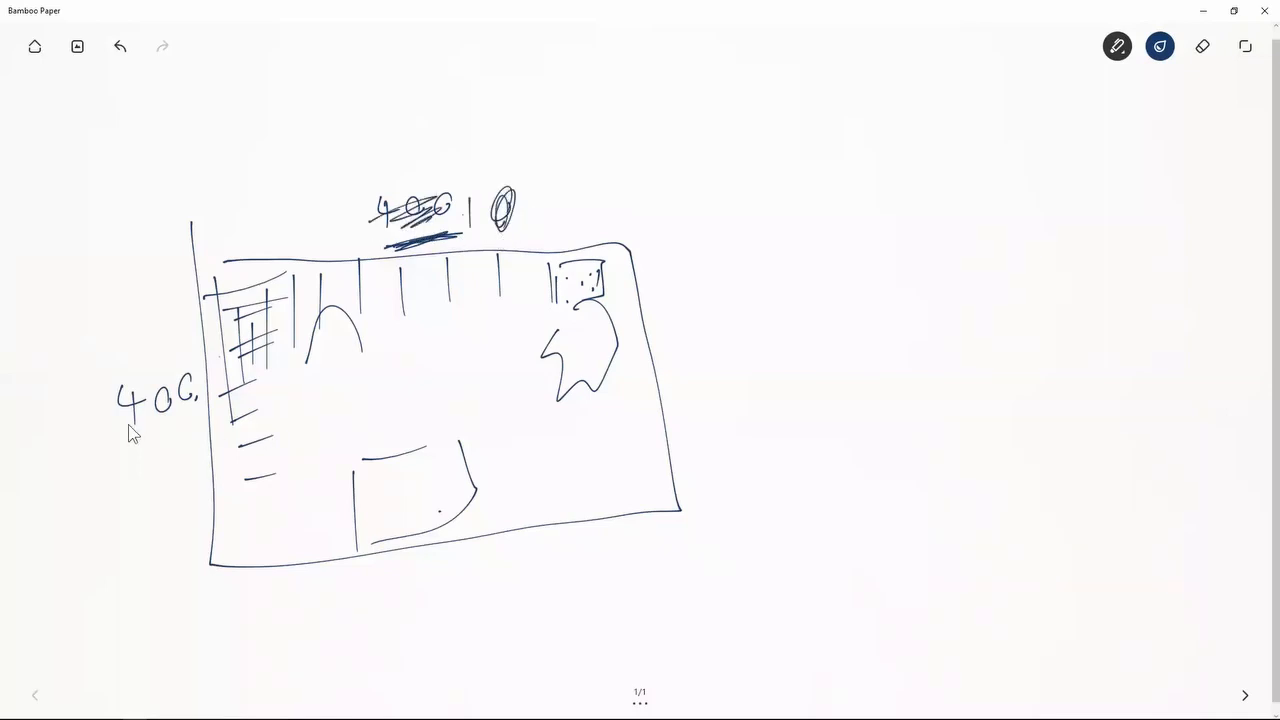
pyautogui.moveTo(128, 424); pyautogui.dragTo(182, 378)
pyautogui.moveTo(124, 339); pyautogui.dragTo(125, 366)
pyautogui.moveTo(156, 333); pyautogui.dragTo(154, 334)
pyautogui.click(188, 346)
pyautogui.moveTo(275, 266)
pyautogui.mouseDown()
pyautogui.moveTo(257, 309)
pyautogui.moveTo(208, 328)
pyautogui.moveTo(280, 342)
pyautogui.moveTo(217, 354)
pyautogui.moveTo(270, 330)
pyautogui.moveTo(222, 299)
pyautogui.moveTo(217, 313)
pyautogui.moveTo(230, 289)
pyautogui.moveTo(250, 300)
pyautogui.moveTo(237, 337)
pyautogui.moveTo(260, 312)
pyautogui.moveTo(335, 329)
pyautogui.moveTo(303, 306)
pyautogui.mouseUp()
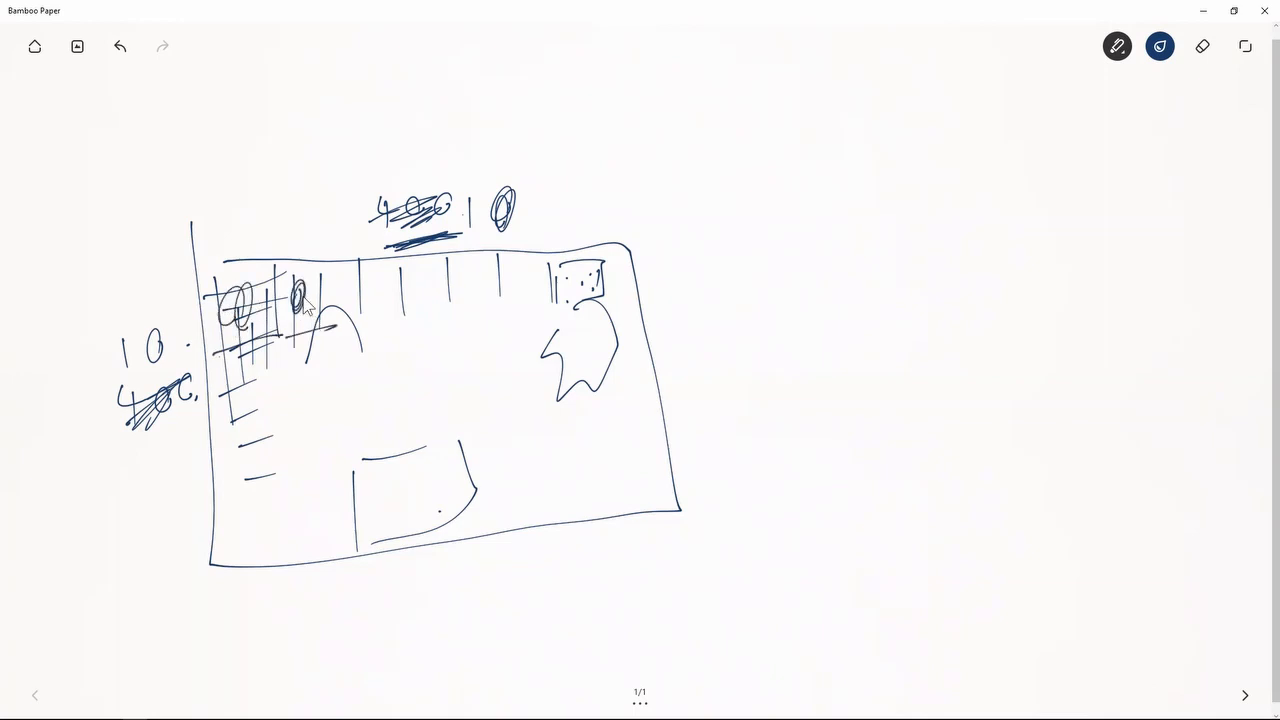
# - Switch between xLights and the Bamboo Paper sketch to compare the course group's effect preview with the coarse grid
pyautogui.hotkey('alt', 'Tab')
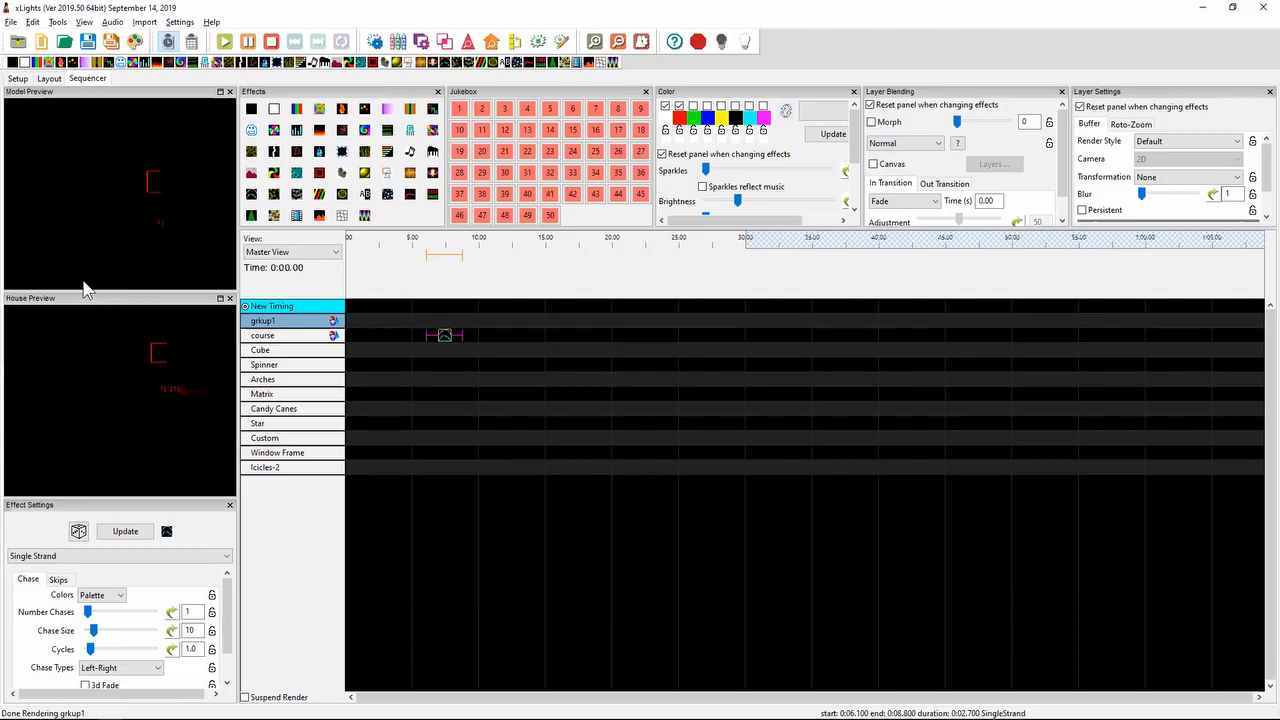
pyautogui.hotkey('alt', 'Tab')
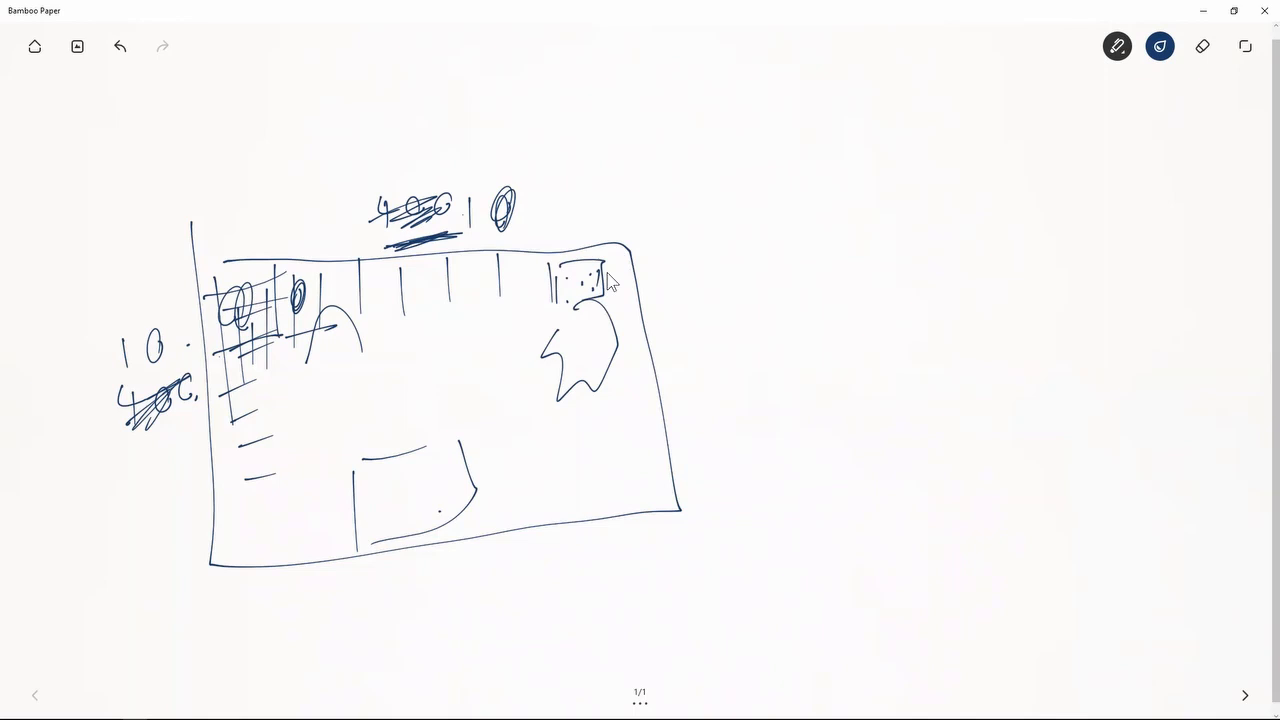
pyautogui.hotkey('alt', 'Tab')
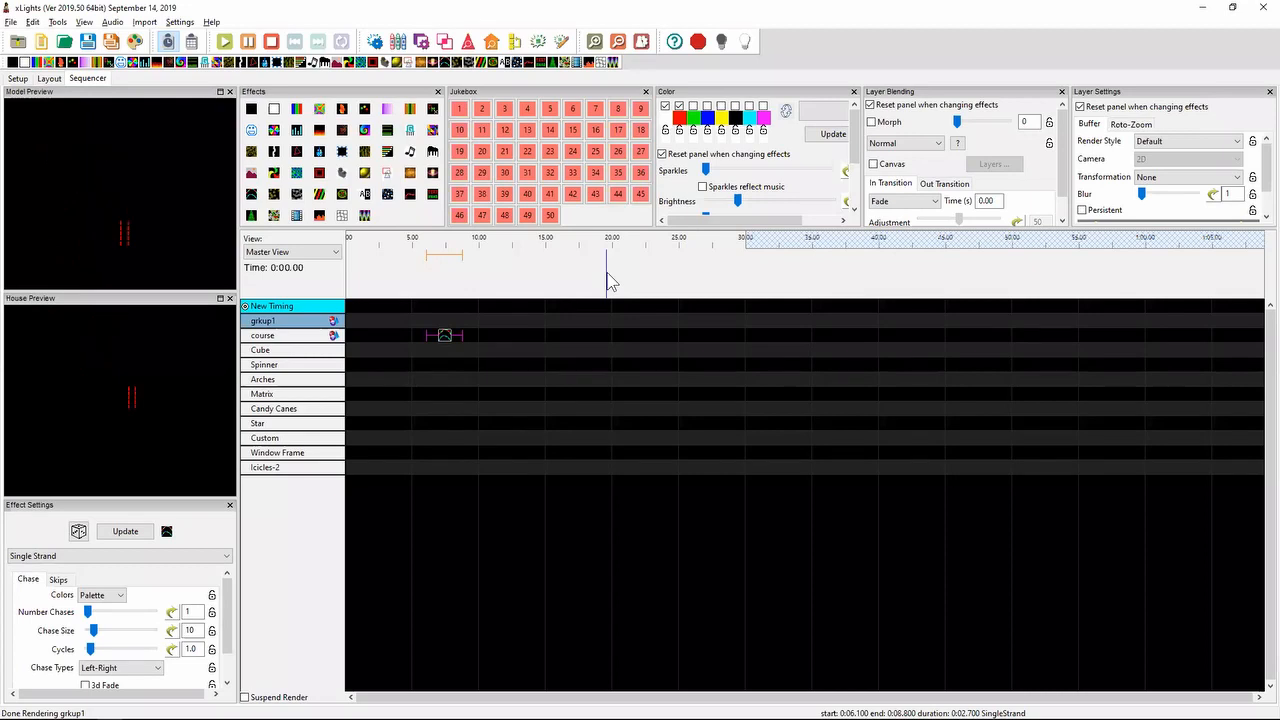
# - In the xLights layout, add a small Arches model far to the left of the existing models
pyautogui.click(49, 78)
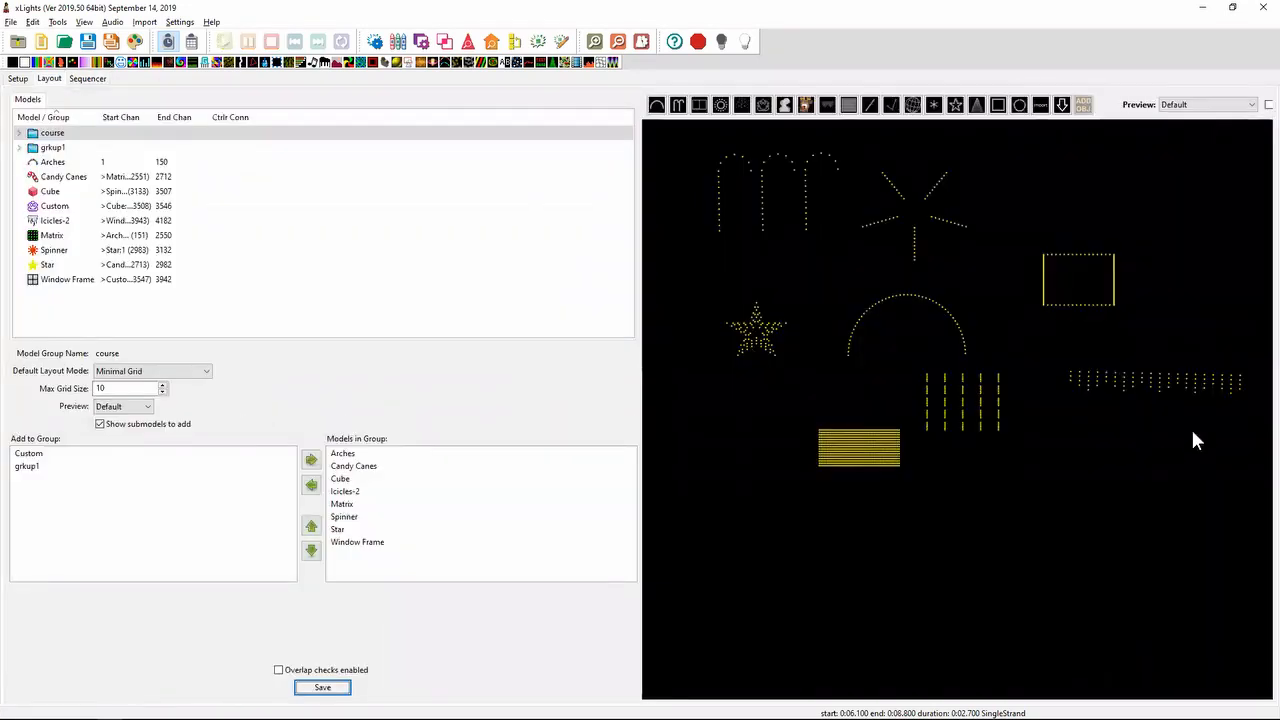
pyautogui.click(1007, 462)
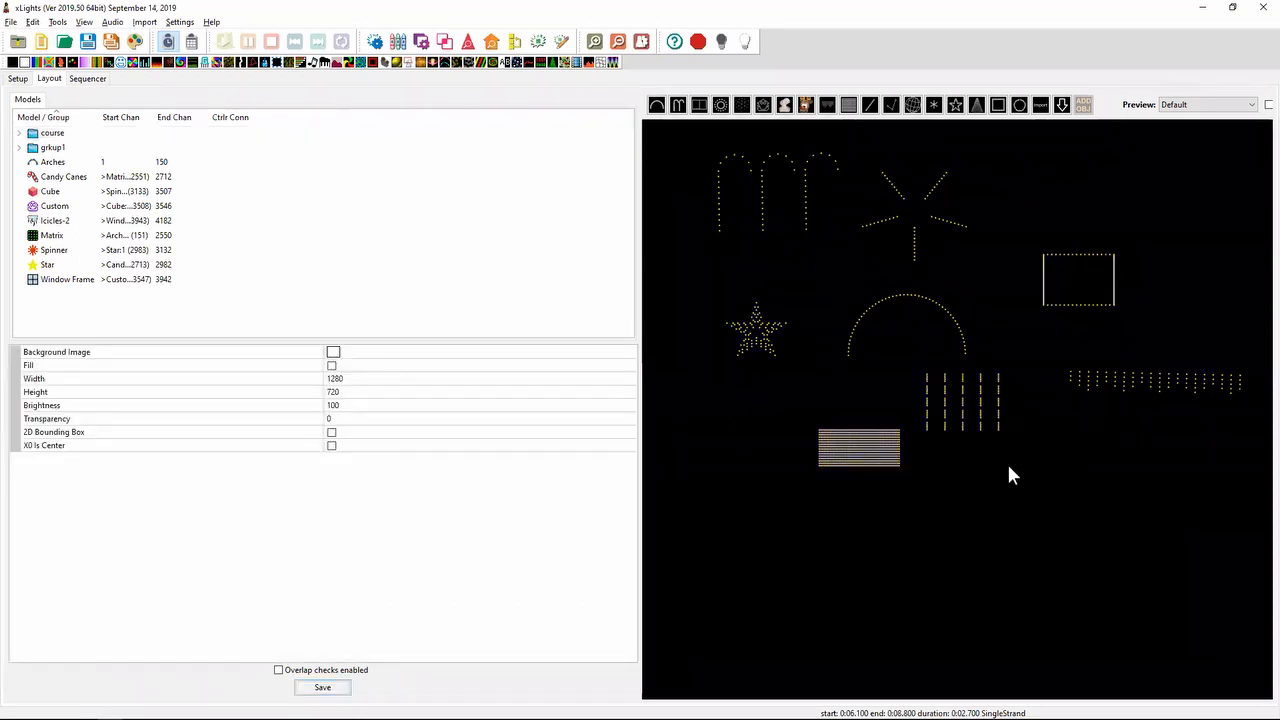
pyautogui.scroll(-2, 1009, 461)
pyautogui.scroll(-5, 1009, 467)
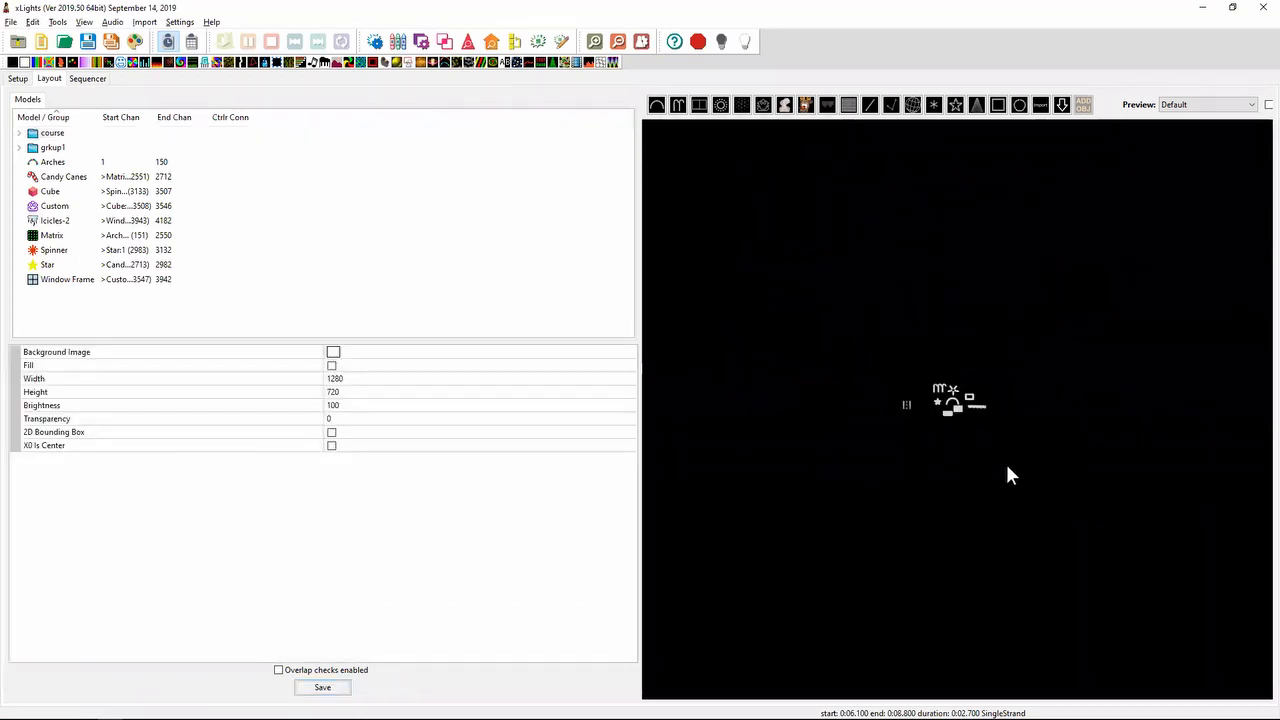
pyautogui.scroll(-2, 1010, 476)
pyautogui.click(658, 104)
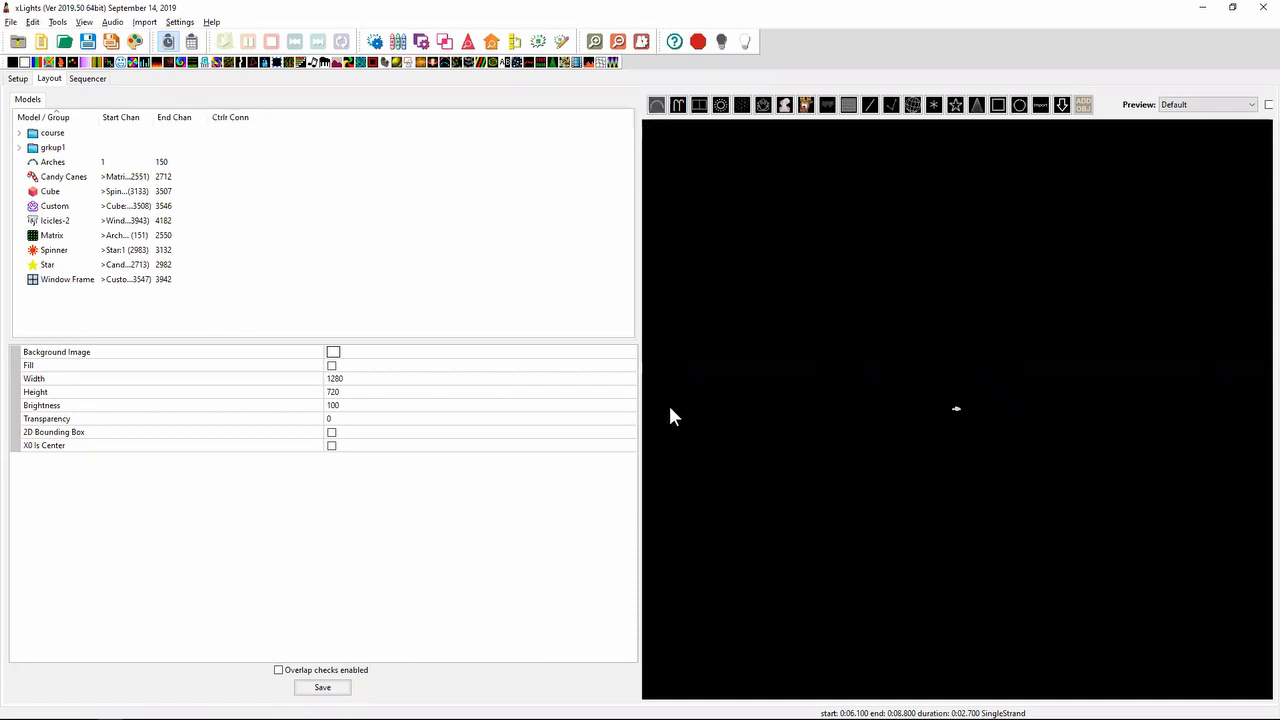
pyautogui.moveTo(669, 410); pyautogui.dragTo(686, 406)
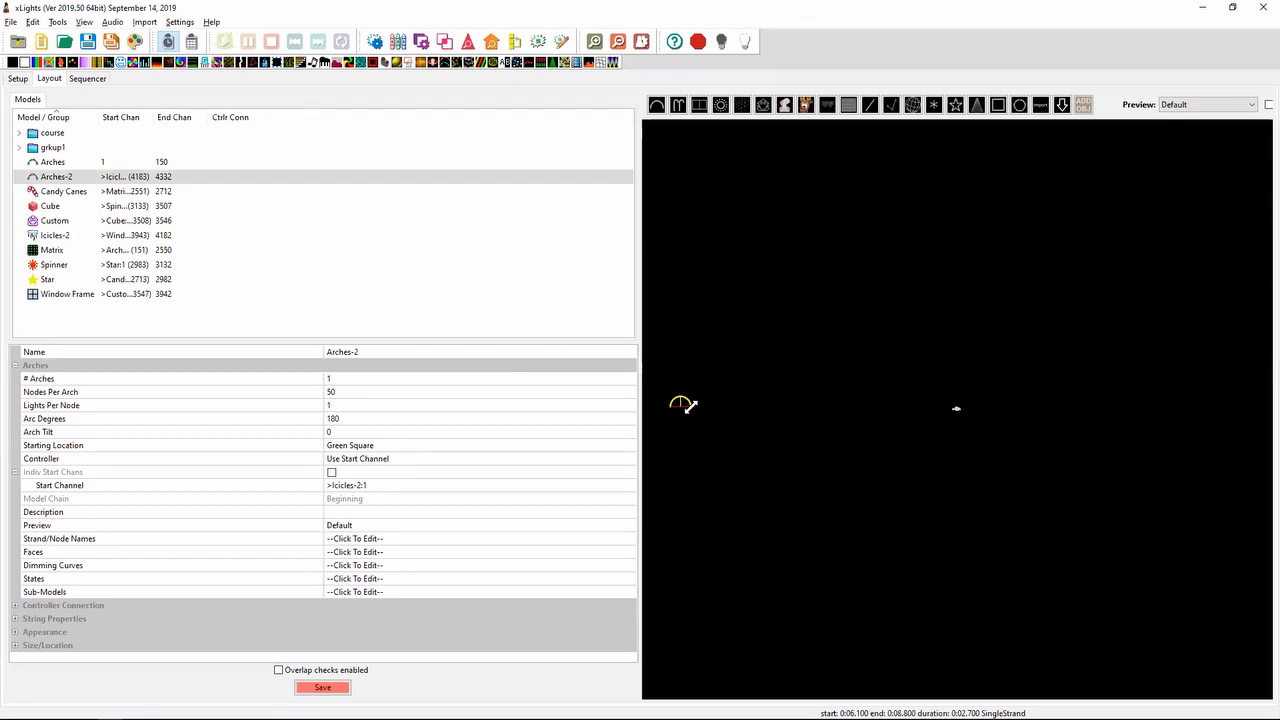
# - Add Arches-2 to the grkup1 group and save the layout
pyautogui.click(52, 134)
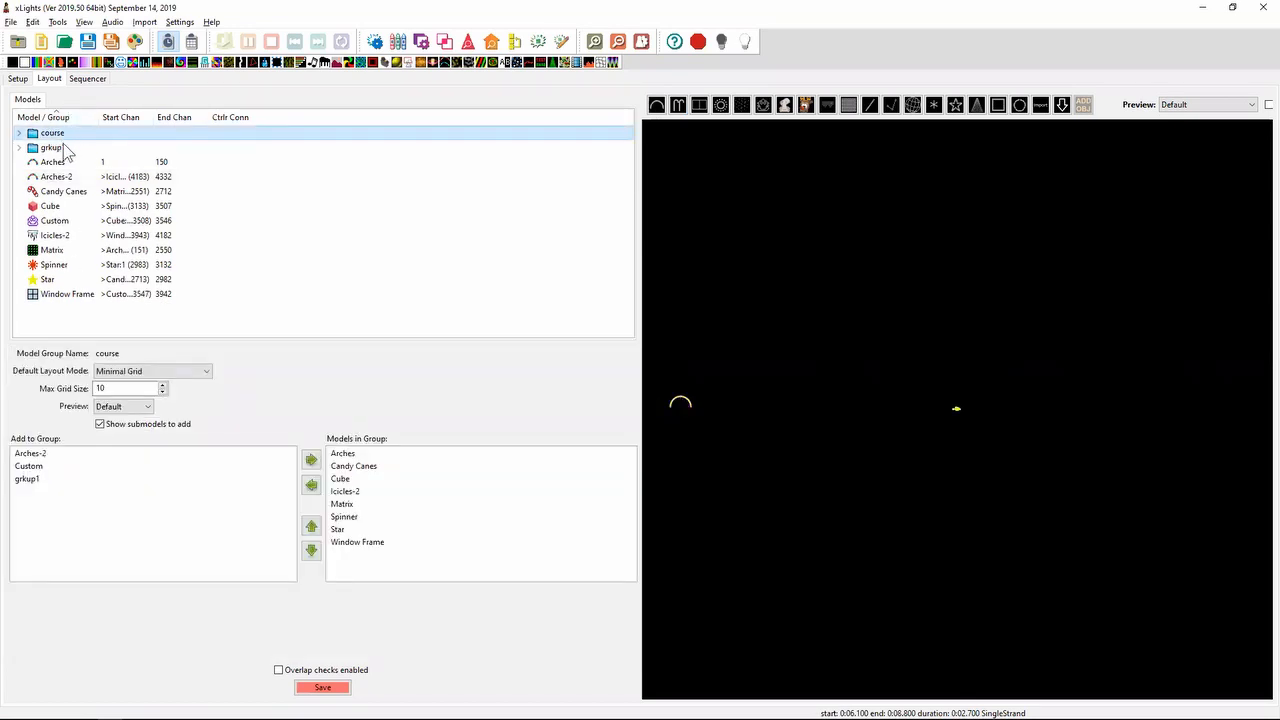
pyautogui.click(52, 148)
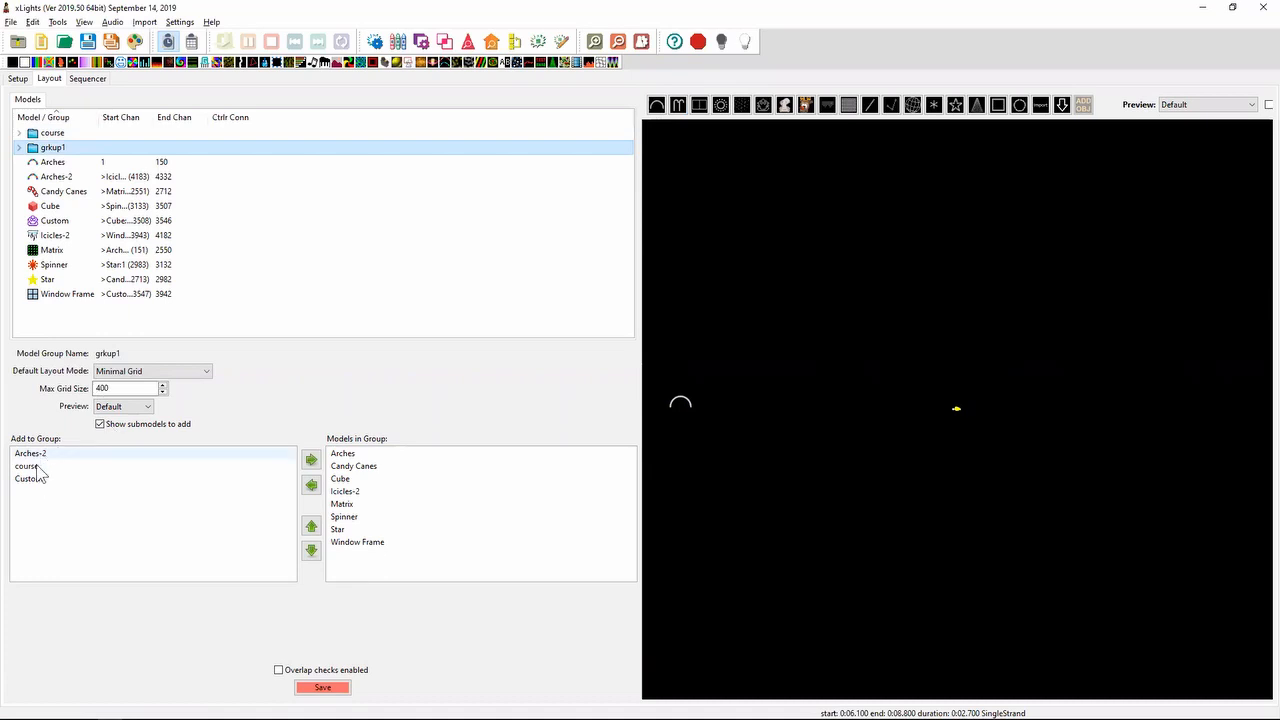
pyautogui.moveTo(30, 453); pyautogui.dragTo(390, 562)
pyautogui.click(322, 687)
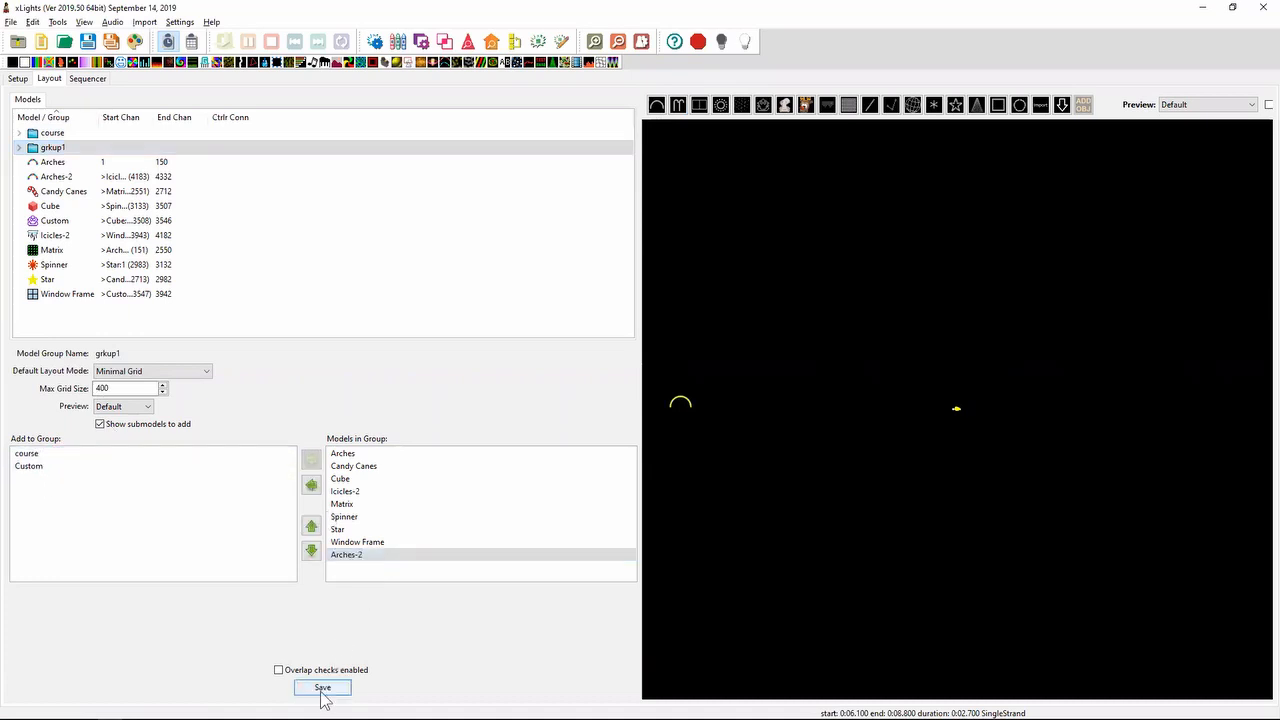
# - Return to the sequencer and move the Single Strand effect from the course row to the grkup1 row
pyautogui.click(84, 79)
pyautogui.click(450, 335)
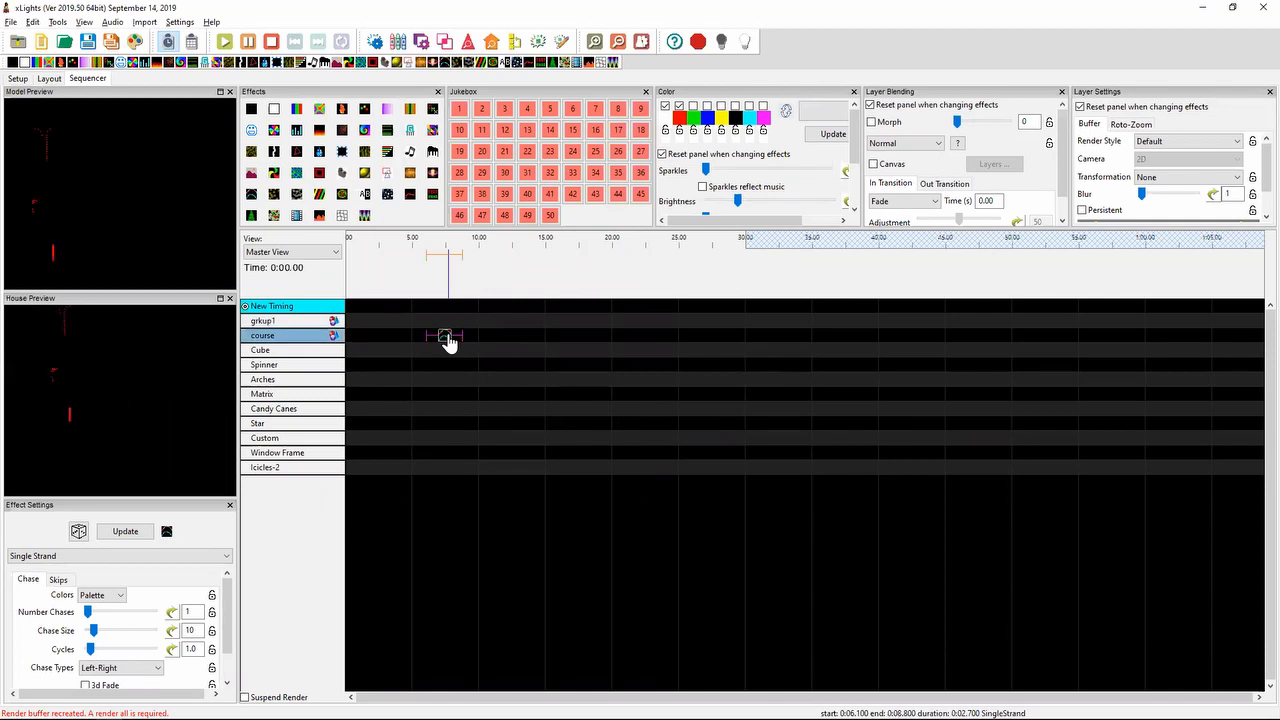
pyautogui.moveTo(447, 336); pyautogui.dragTo(440, 326)
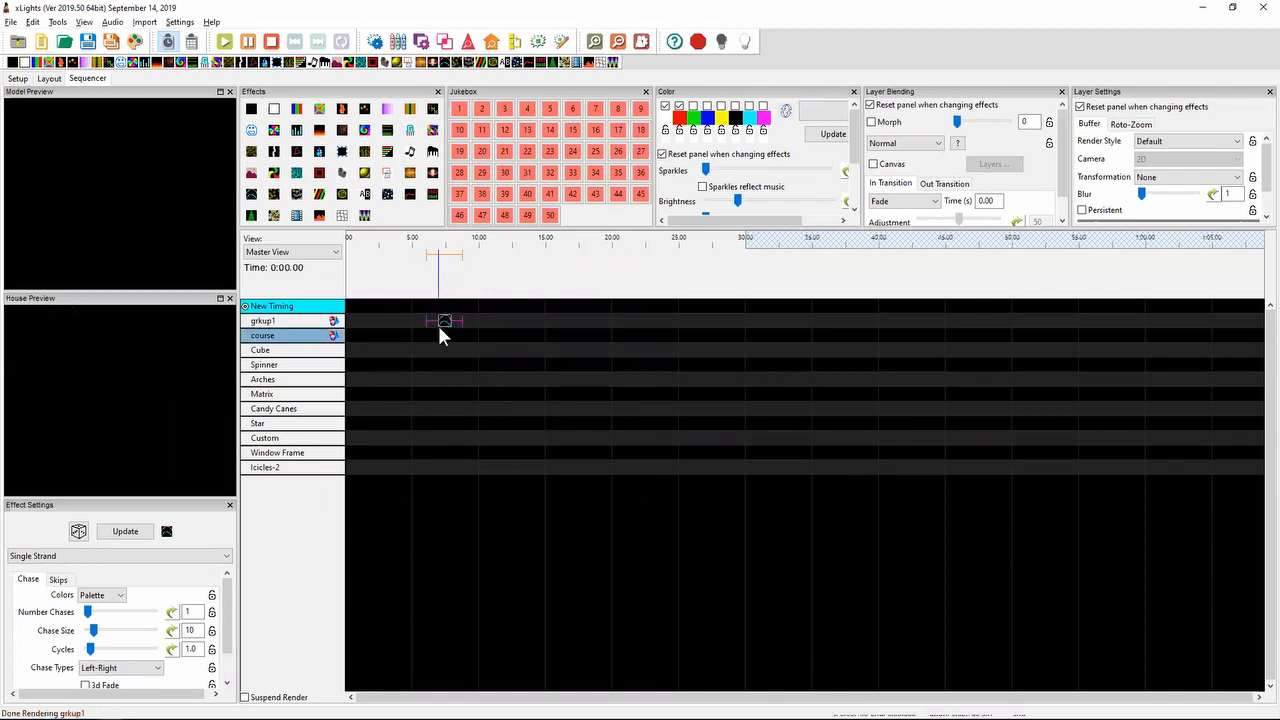
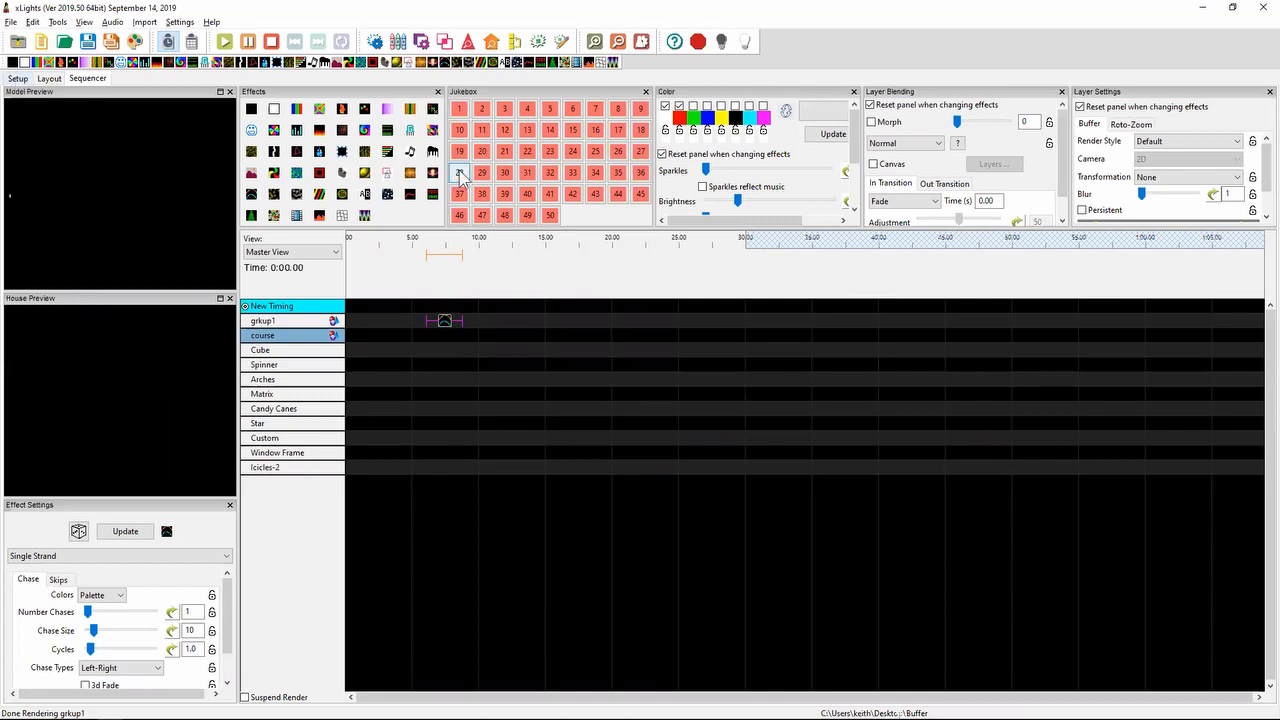
# - Extend the Single Strand effect on the grkup1 row to end at about 17.65 s
pyautogui.click(446, 321)
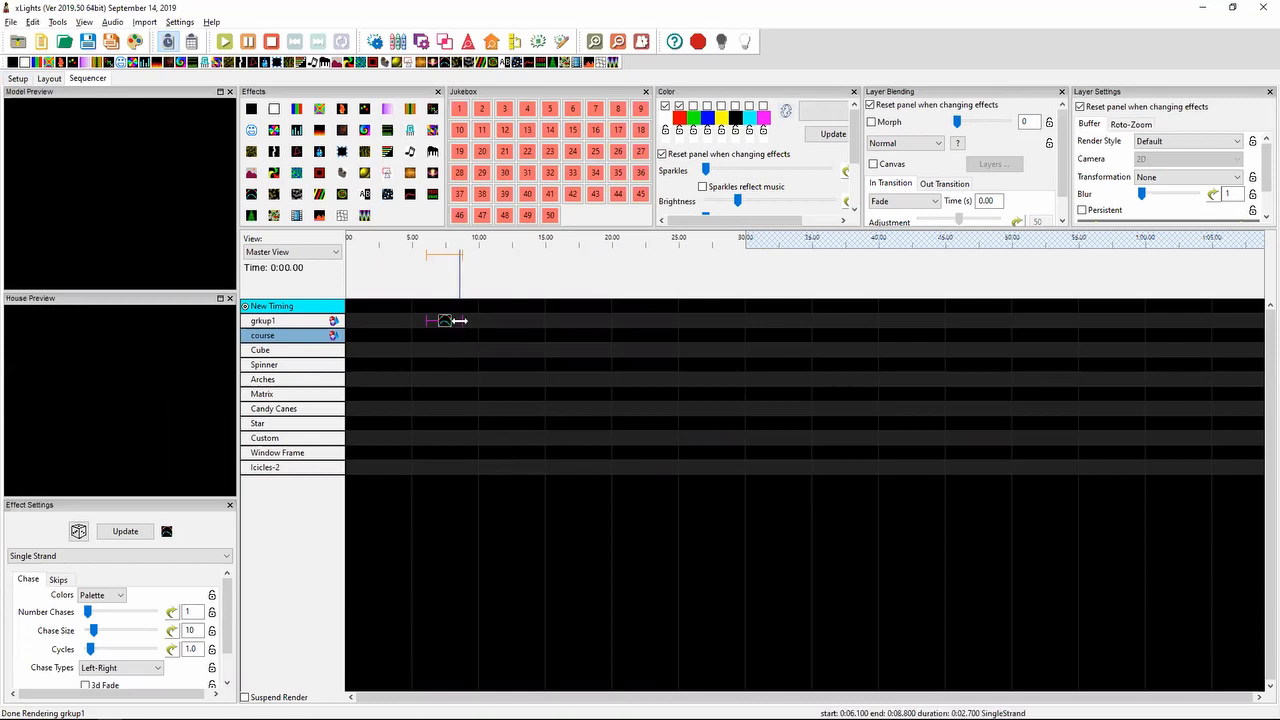
pyautogui.moveTo(573, 330); pyautogui.dragTo(581, 323)
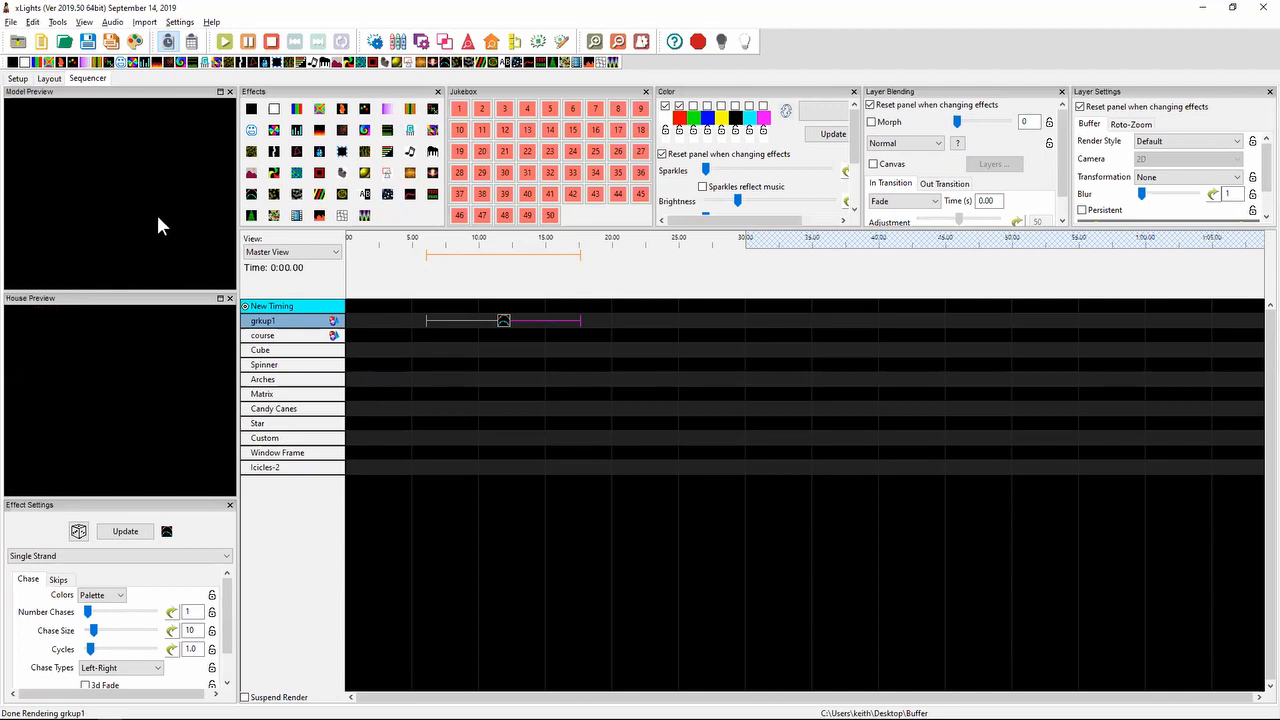
# - Switch to Bamboo Paper and sketch a second wide frame beside the first, with a small arch, several model marks and two vertical dividers
pyautogui.hotkey('alt', 'Tab')
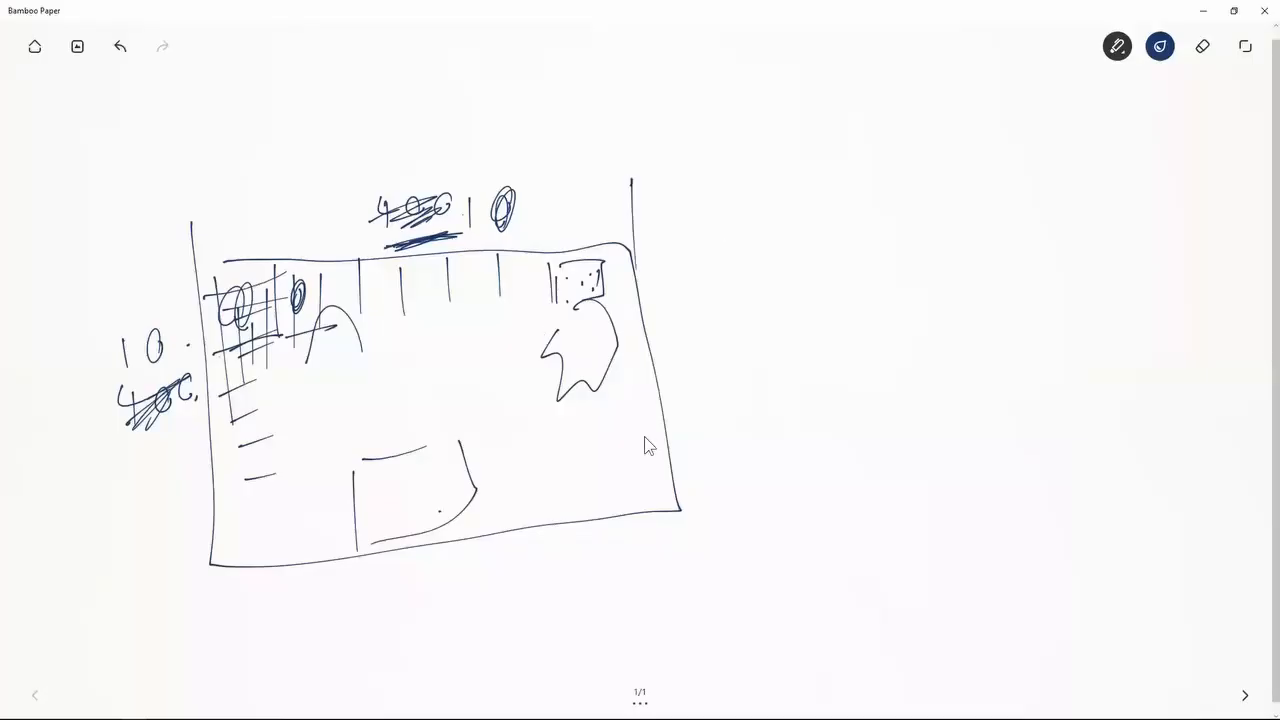
pyautogui.moveTo(638, 292)
pyautogui.mouseDown()
pyautogui.moveTo(1106, 460)
pyautogui.moveTo(1197, 174)
pyautogui.moveTo(663, 105)
pyautogui.mouseUp()
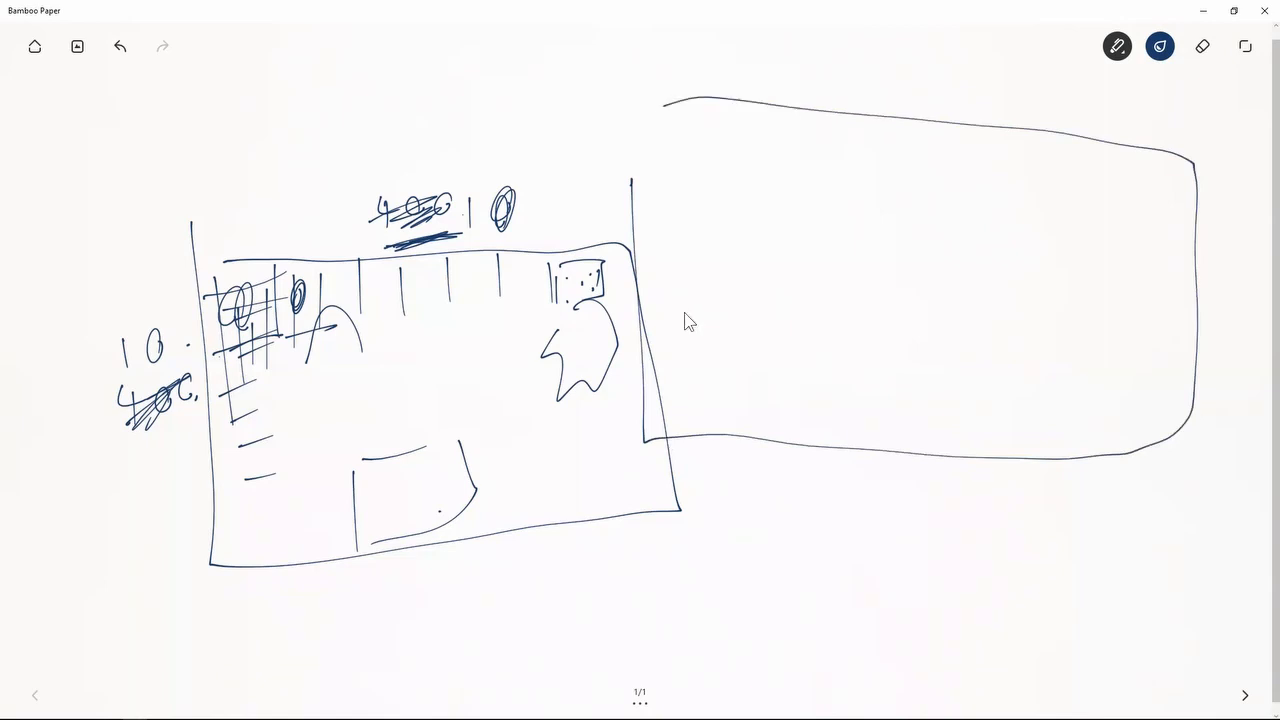
pyautogui.moveTo(664, 284); pyautogui.dragTo(690, 284)
pyautogui.moveTo(1056, 240); pyautogui.dragTo(1091, 242)
pyautogui.moveTo(1098, 350); pyautogui.dragTo(1103, 353)
pyautogui.moveTo(1062, 335); pyautogui.dragTo(1072, 337)
pyautogui.moveTo(730, 142); pyautogui.dragTo(738, 378)
pyautogui.moveTo(1008, 157); pyautogui.dragTo(1018, 360)
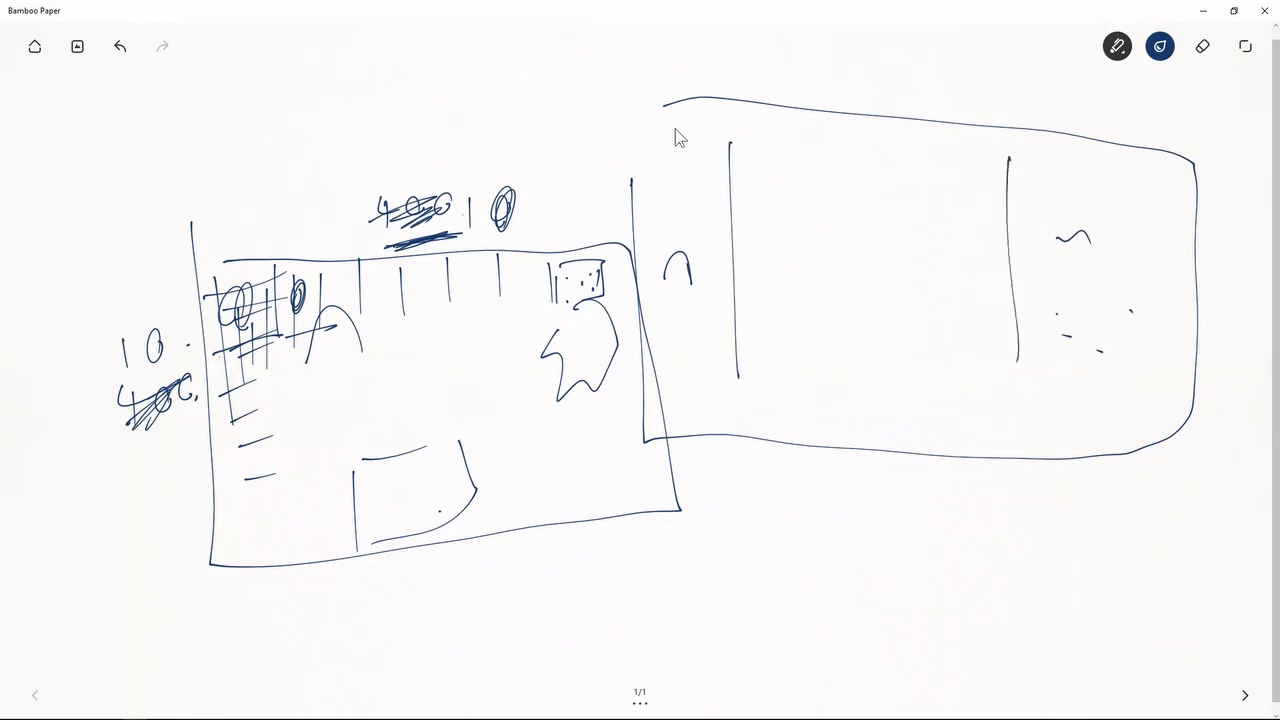
# - Draw vertical grid ticks along the whole upper edge of the second frame
pyautogui.moveTo(648, 97); pyautogui.dragTo(648, 158)
pyautogui.moveTo(657, 100); pyautogui.dragTo(657, 135)
pyautogui.moveTo(680, 100)
pyautogui.mouseDown()
pyautogui.moveTo(680, 136)
pyautogui.moveTo(692, 136)
pyautogui.mouseUp()
pyautogui.moveTo(708, 95); pyautogui.dragTo(708, 125)
pyautogui.moveTo(1019, 102); pyautogui.dragTo(1018, 160)
pyautogui.moveTo(1032, 104); pyautogui.dragTo(1032, 150)
pyautogui.moveTo(1050, 102)
pyautogui.mouseDown()
pyautogui.moveTo(1049, 152)
pyautogui.moveTo(1074, 162)
pyautogui.mouseUp()
pyautogui.moveTo(1101, 118); pyautogui.dragTo(1102, 168)
pyautogui.moveTo(1133, 128)
pyautogui.mouseDown()
pyautogui.moveTo(1135, 182)
pyautogui.moveTo(1157, 175)
pyautogui.mouseUp()
pyautogui.moveTo(1179, 130); pyautogui.dragTo(1179, 172)
pyautogui.moveTo(1194, 136); pyautogui.dragTo(1196, 176)
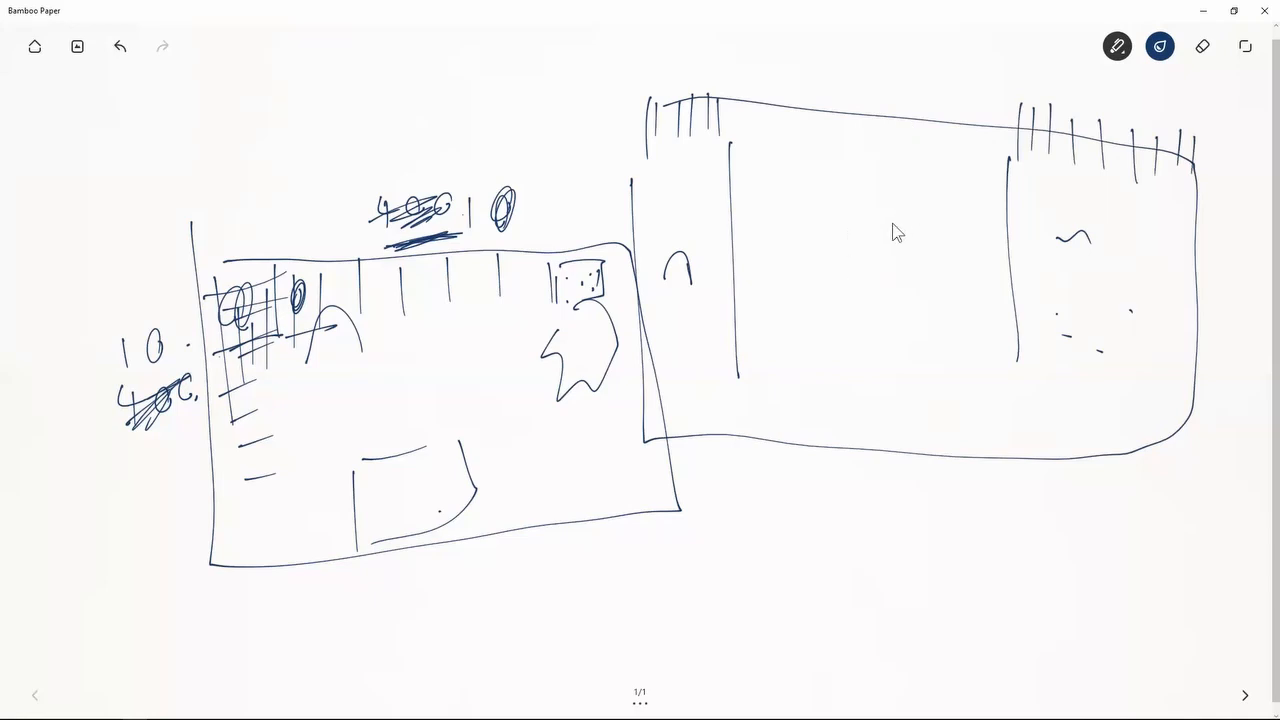
pyautogui.moveTo(774, 96); pyautogui.dragTo(775, 150)
pyautogui.moveTo(822, 104)
pyautogui.mouseDown()
pyautogui.moveTo(822, 150)
pyautogui.moveTo(852, 146)
pyautogui.mouseUp()
pyautogui.moveTo(897, 100)
pyautogui.mouseDown()
pyautogui.moveTo(897, 140)
pyautogui.moveTo(921, 153)
pyautogui.mouseUp()
pyautogui.moveTo(967, 92)
pyautogui.mouseDown()
pyautogui.moveTo(967, 135)
pyautogui.moveTo(985, 150)
pyautogui.mouseUp()
pyautogui.moveTo(1000, 93); pyautogui.dragTo(1000, 152)
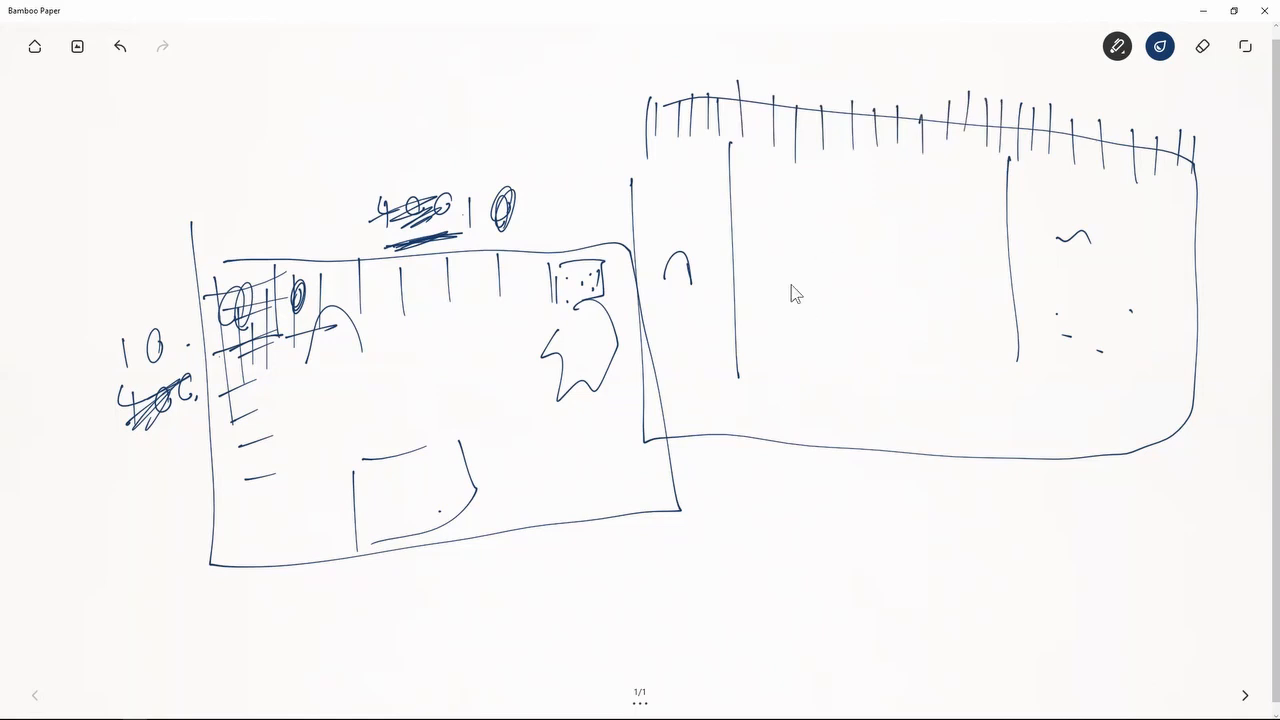
# - Draw a double-headed arrow across the empty area between the two dividers and add small marks to the models on either side
pyautogui.moveTo(915, 282); pyautogui.dragTo(969, 265)
pyautogui.moveTo(780, 258); pyautogui.dragTo(785, 312)
pyautogui.click(799, 311)
pyautogui.moveTo(697, 284); pyautogui.dragTo(690, 272)
pyautogui.moveTo(1088, 280); pyautogui.dragTo(1086, 289)
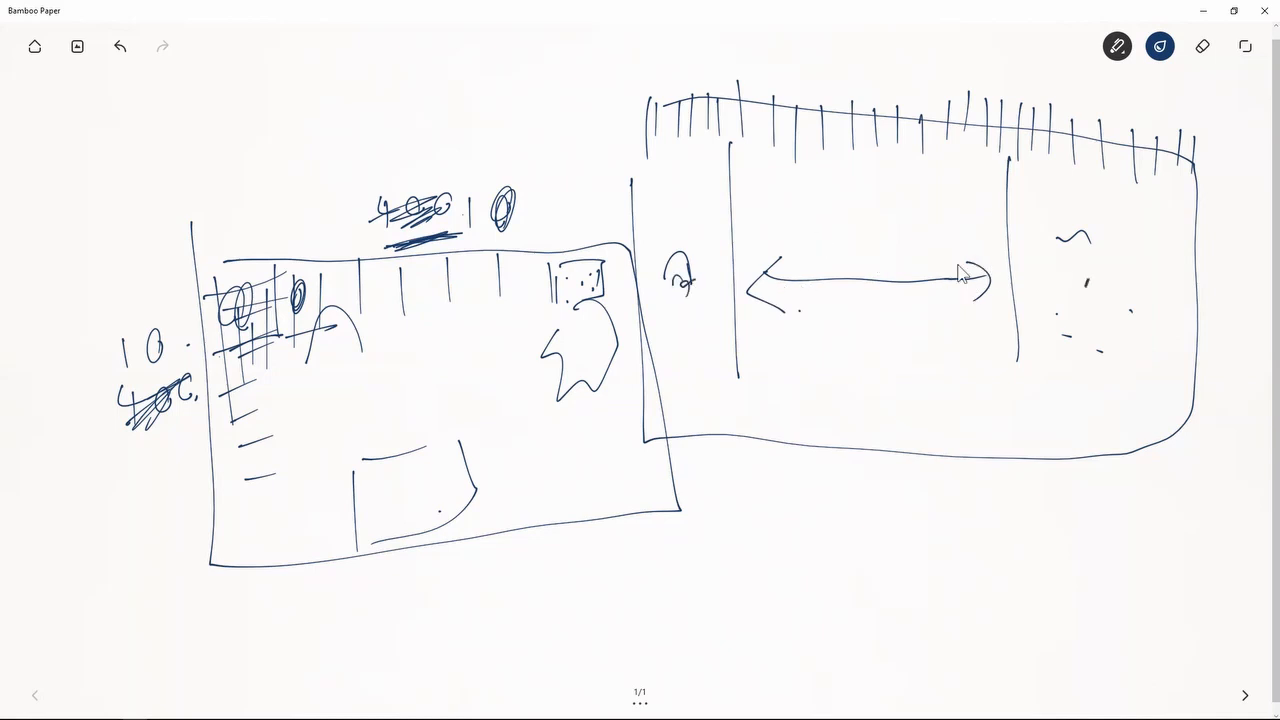
# - Switch to xLights, delete the far-left Arches-2 model from the layout, reset the preview and save
pyautogui.hotkey('alt', 'Tab')
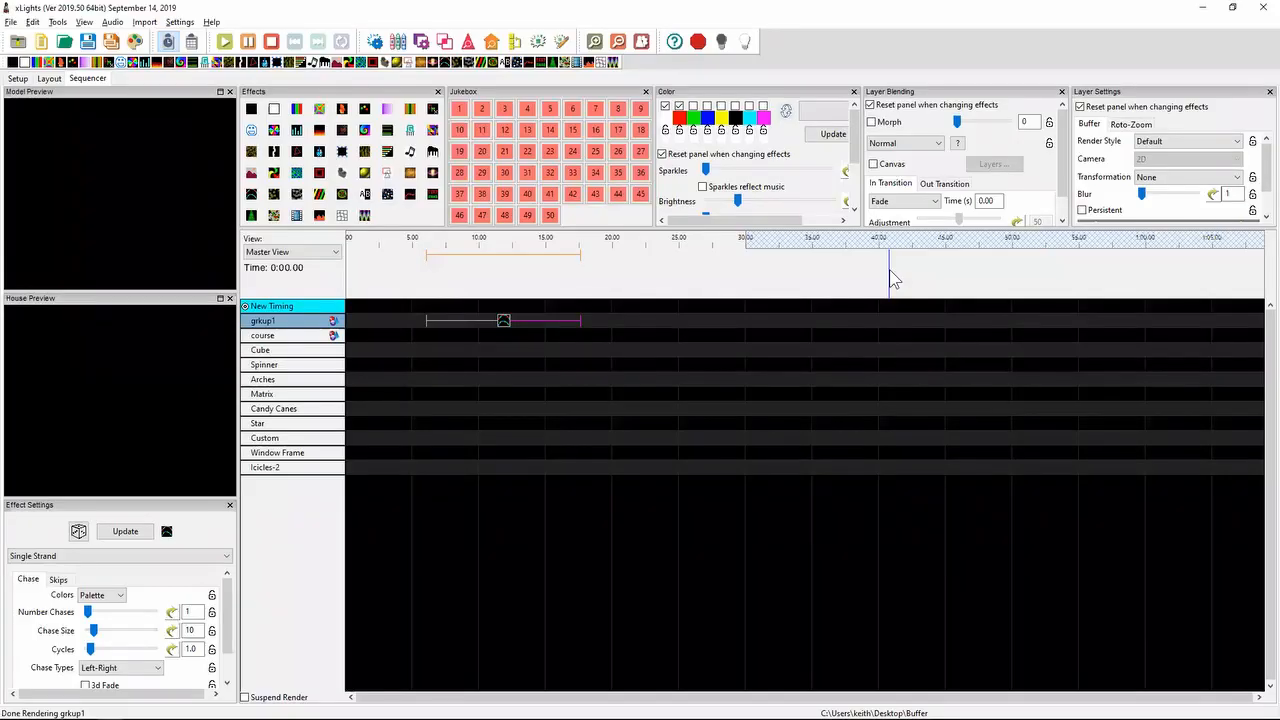
pyautogui.click(48, 78)
pyautogui.moveTo(722, 457); pyautogui.dragTo(652, 397)
pyautogui.press('Delete')
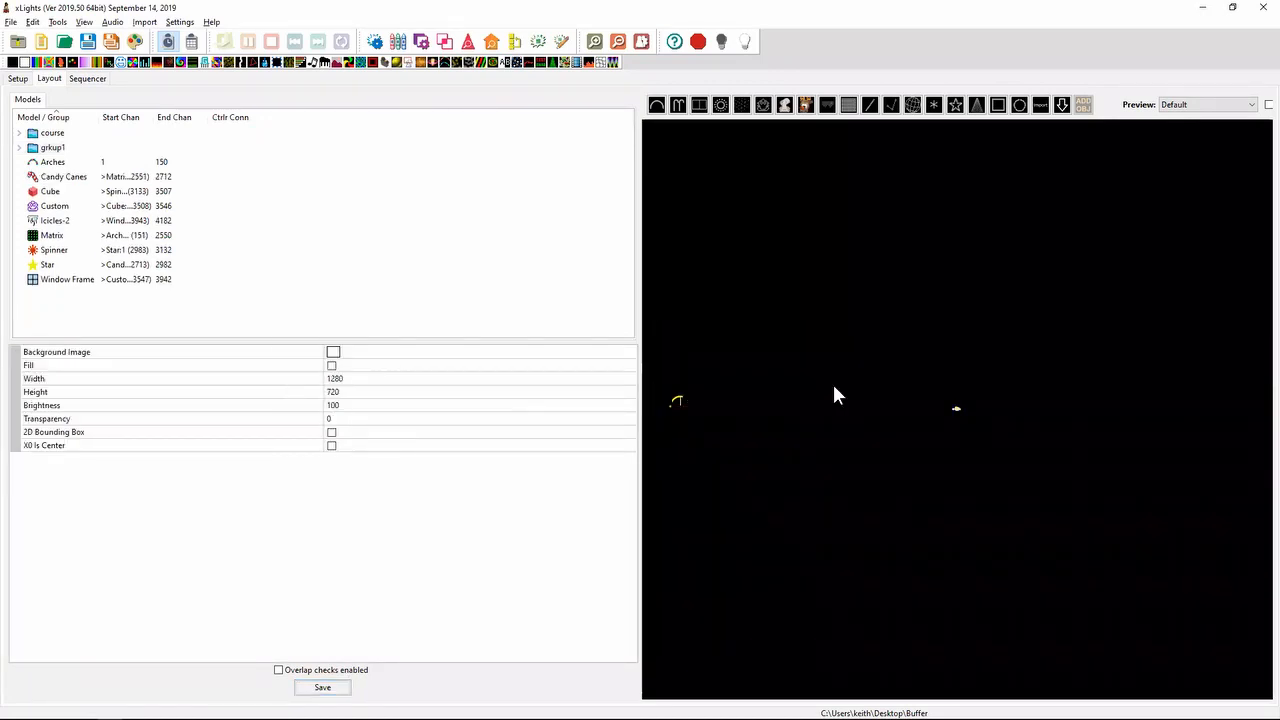
pyautogui.rightClick(916, 311)
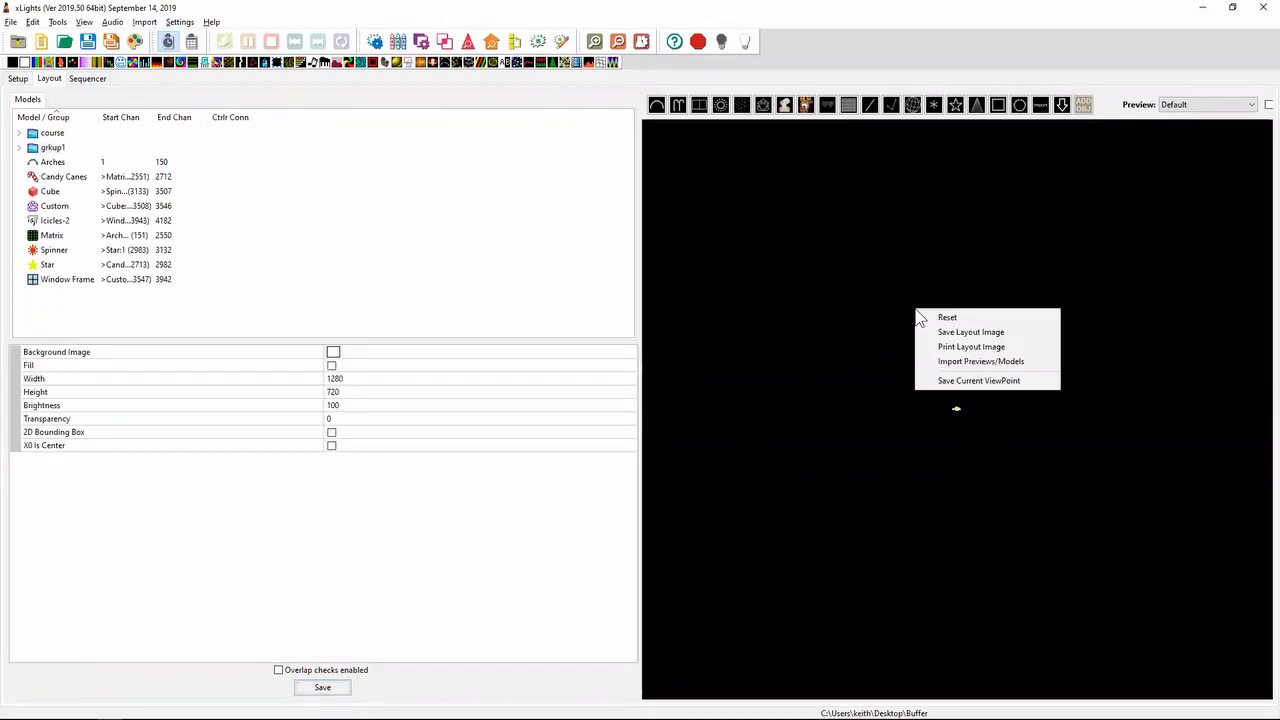
pyautogui.click(937, 316)
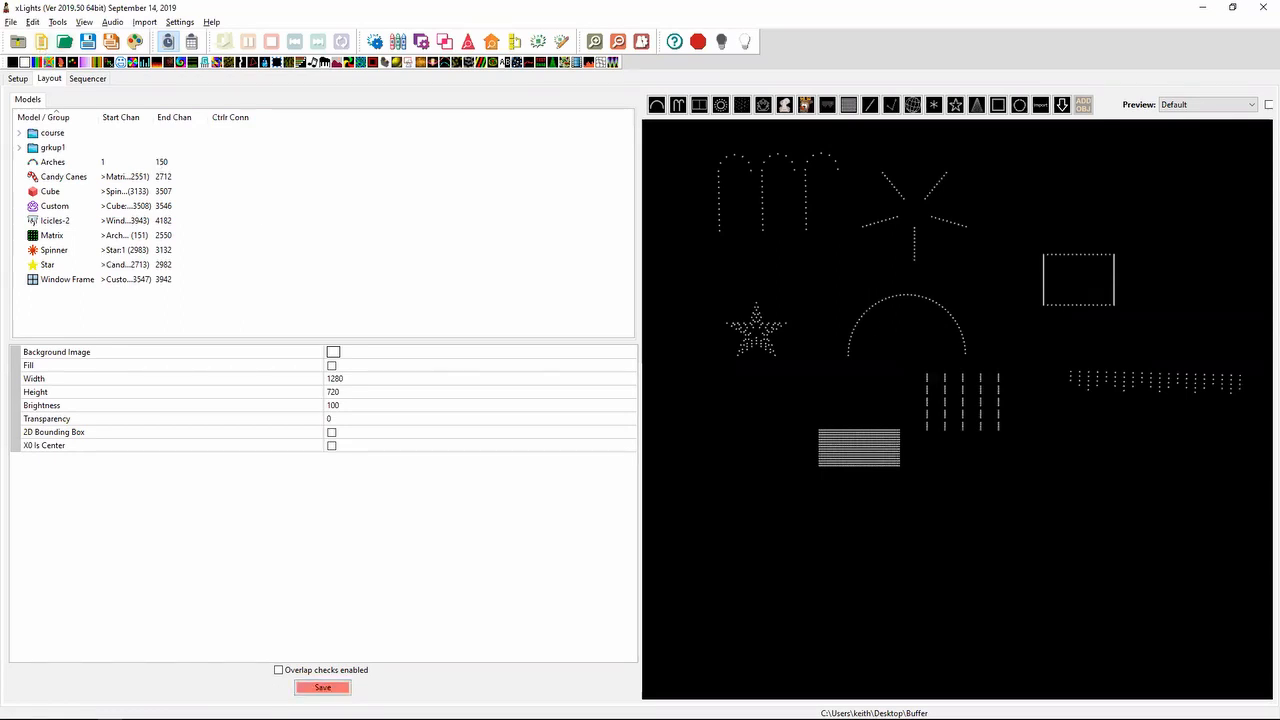
pyautogui.click(322, 688)
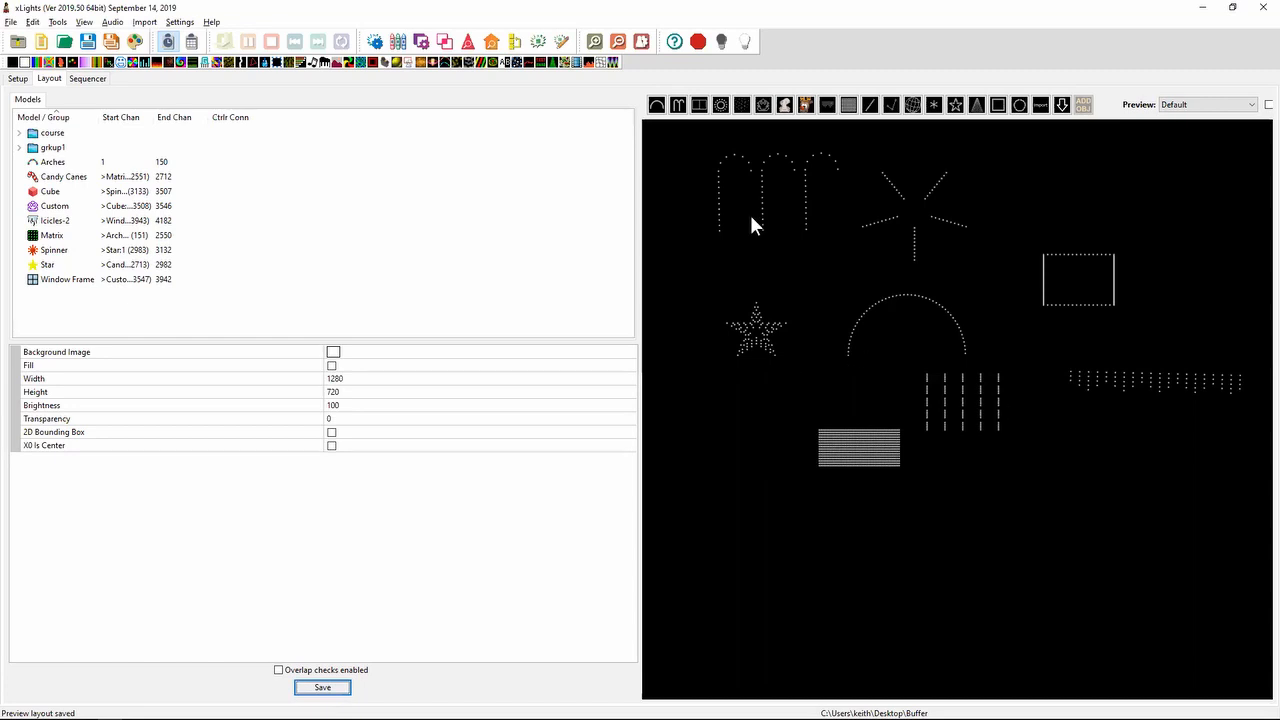
# - Move the Candy Canes, Star, Matrix and Arches models to the right in the layout and save it
pyautogui.moveTo(751, 206); pyautogui.dragTo(1012, 212)
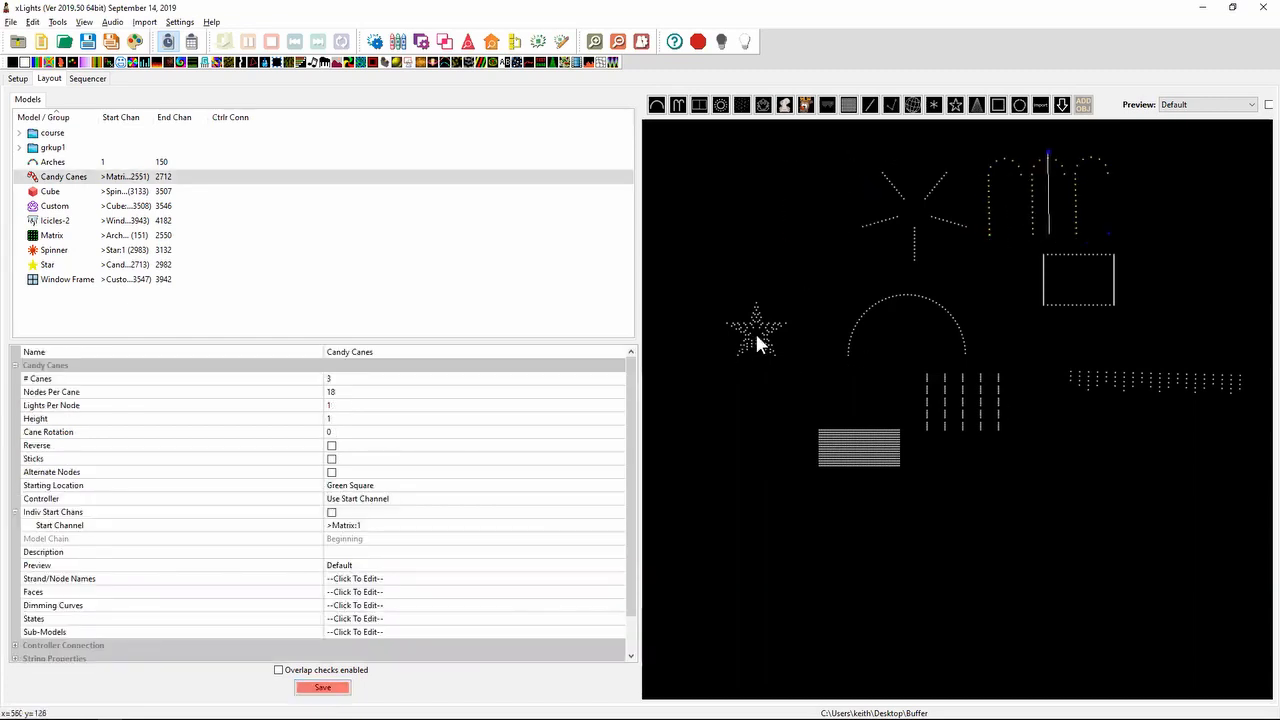
pyautogui.moveTo(757, 331); pyautogui.dragTo(1133, 475)
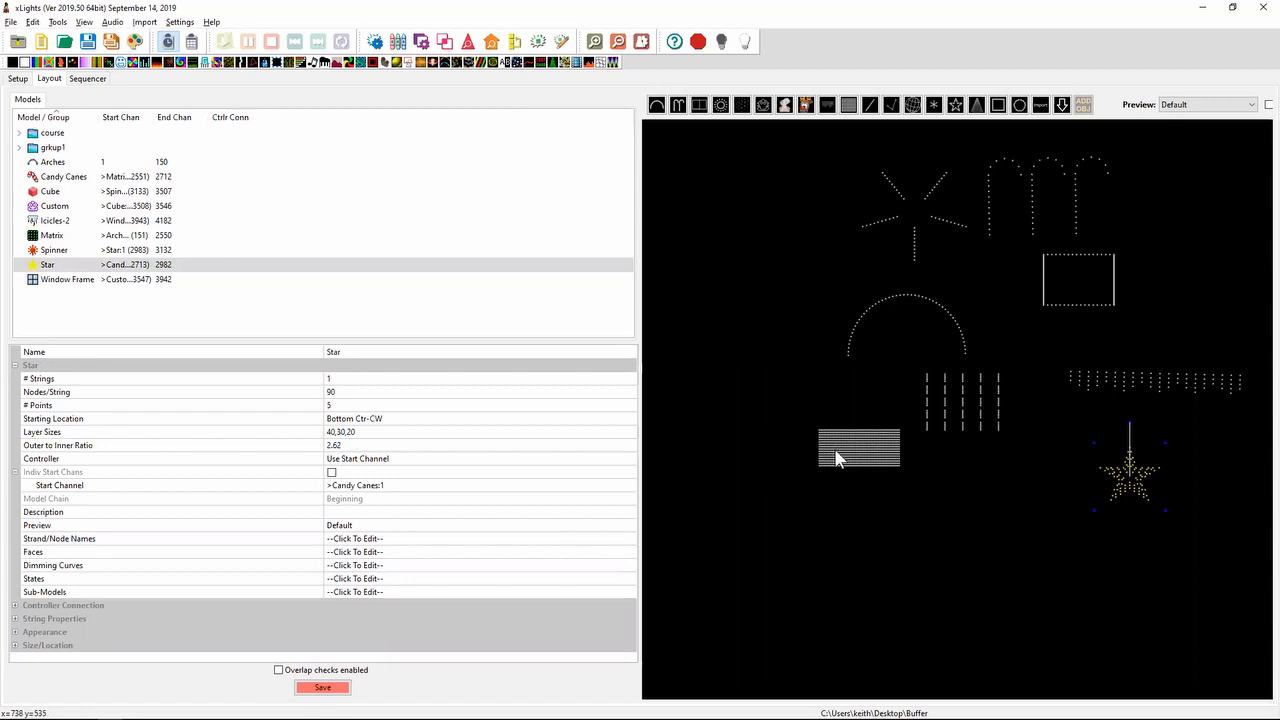
pyautogui.moveTo(834, 451); pyautogui.dragTo(1003, 507)
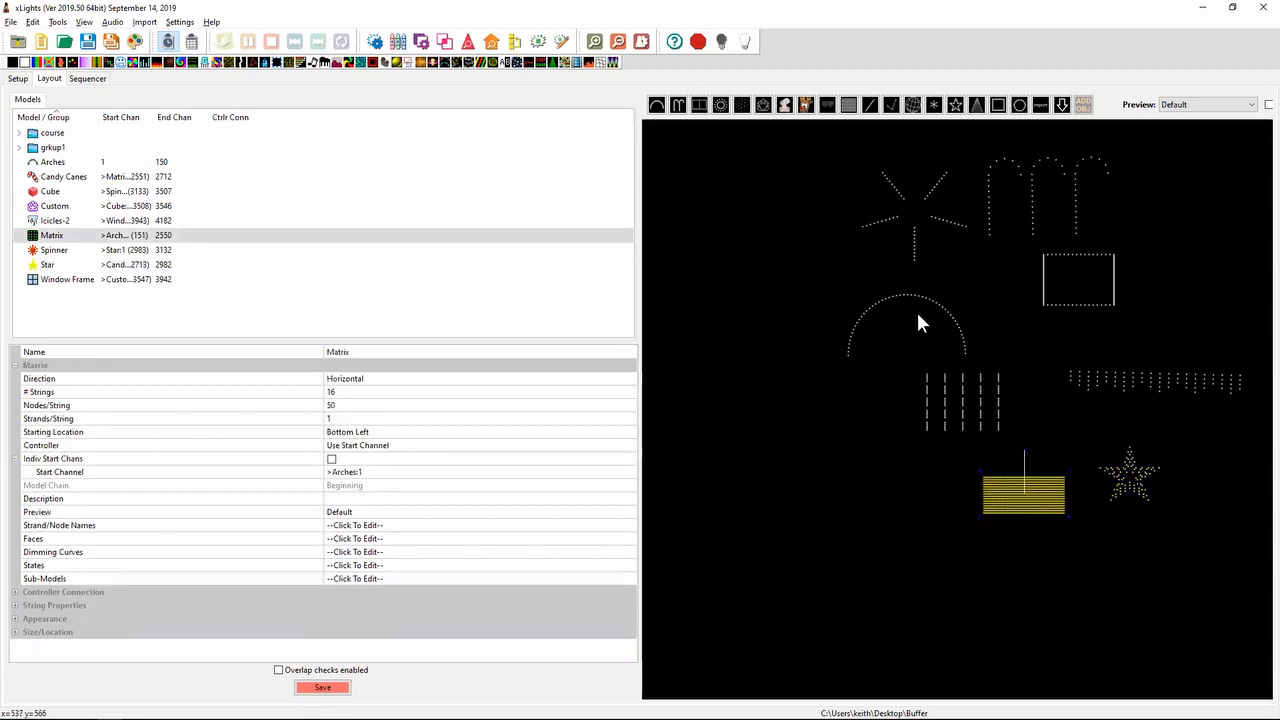
pyautogui.moveTo(918, 316); pyautogui.dragTo(939, 312)
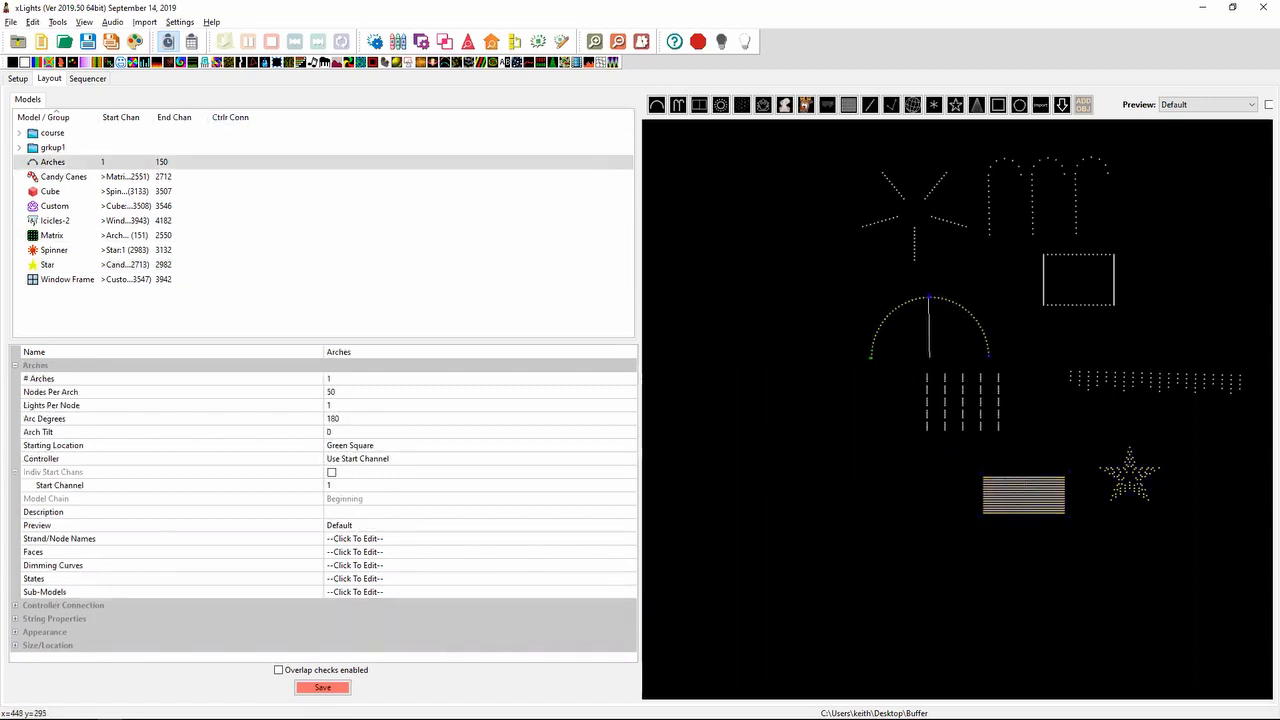
pyautogui.click(322, 688)
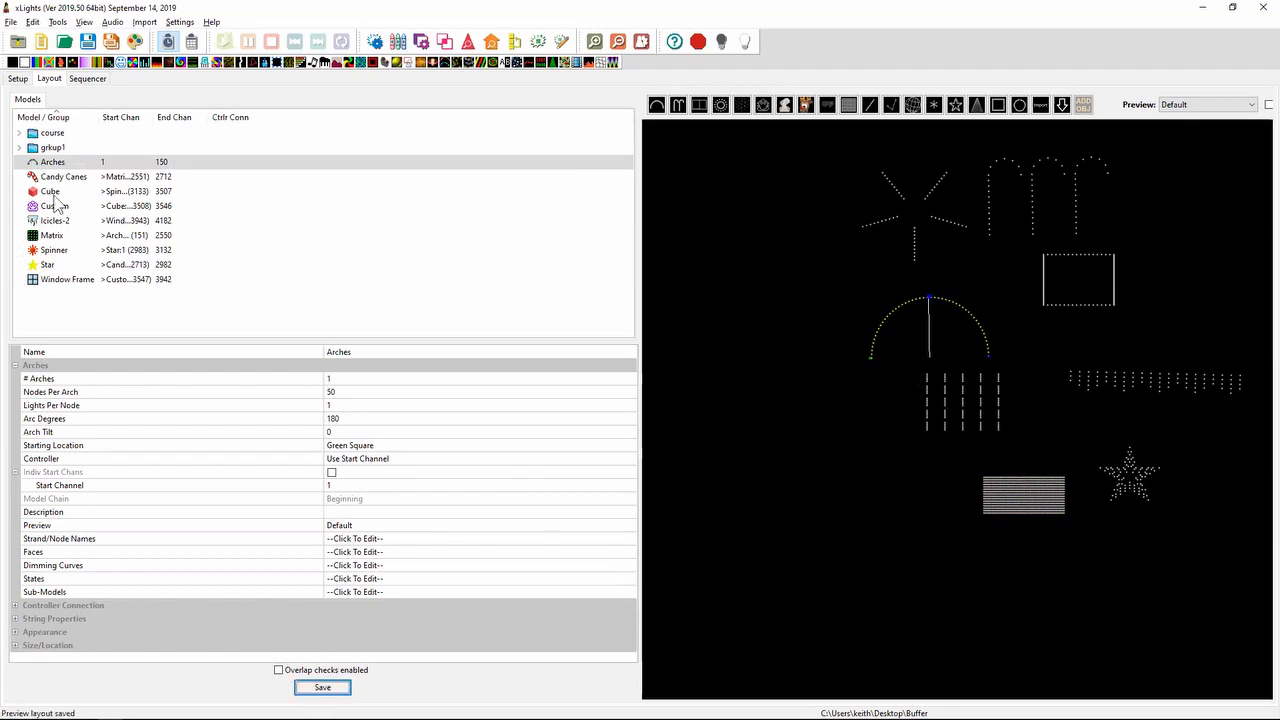
# - Return to the sequencer, preview the Single Strand effect on grkup1 and shorten it to end at about 10.9 s
pyautogui.click(87, 78)
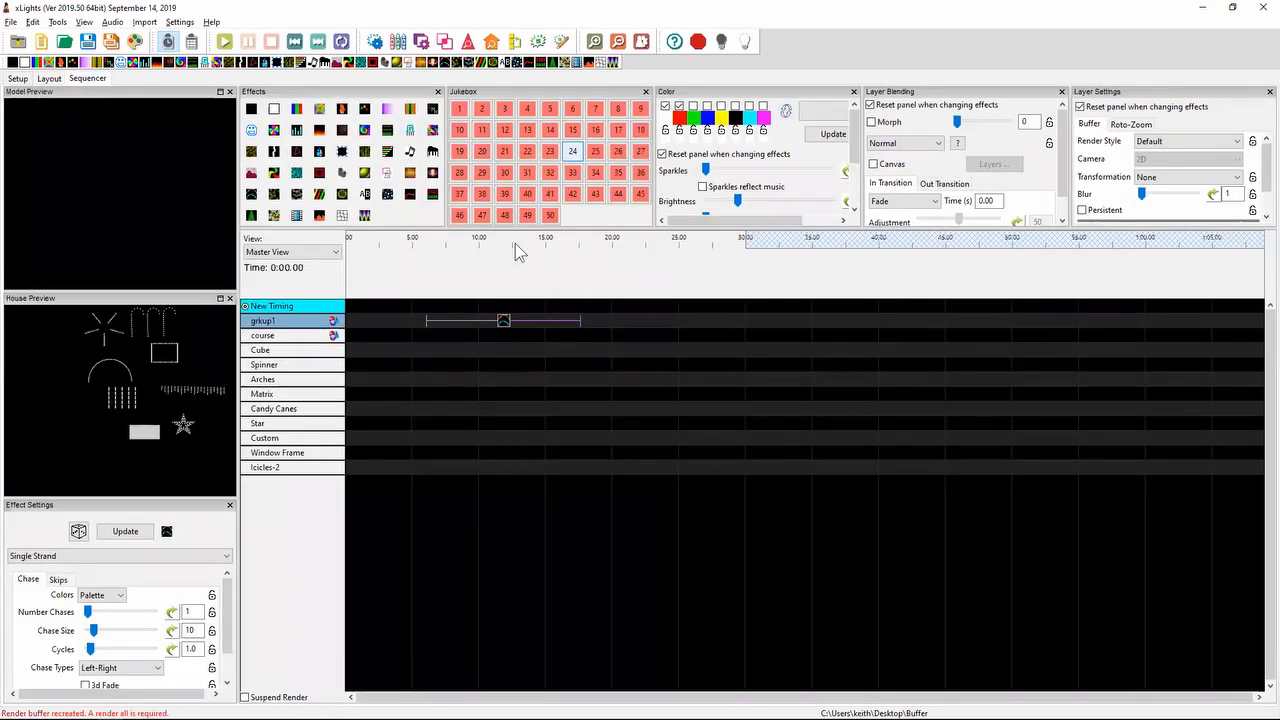
pyautogui.click(490, 322)
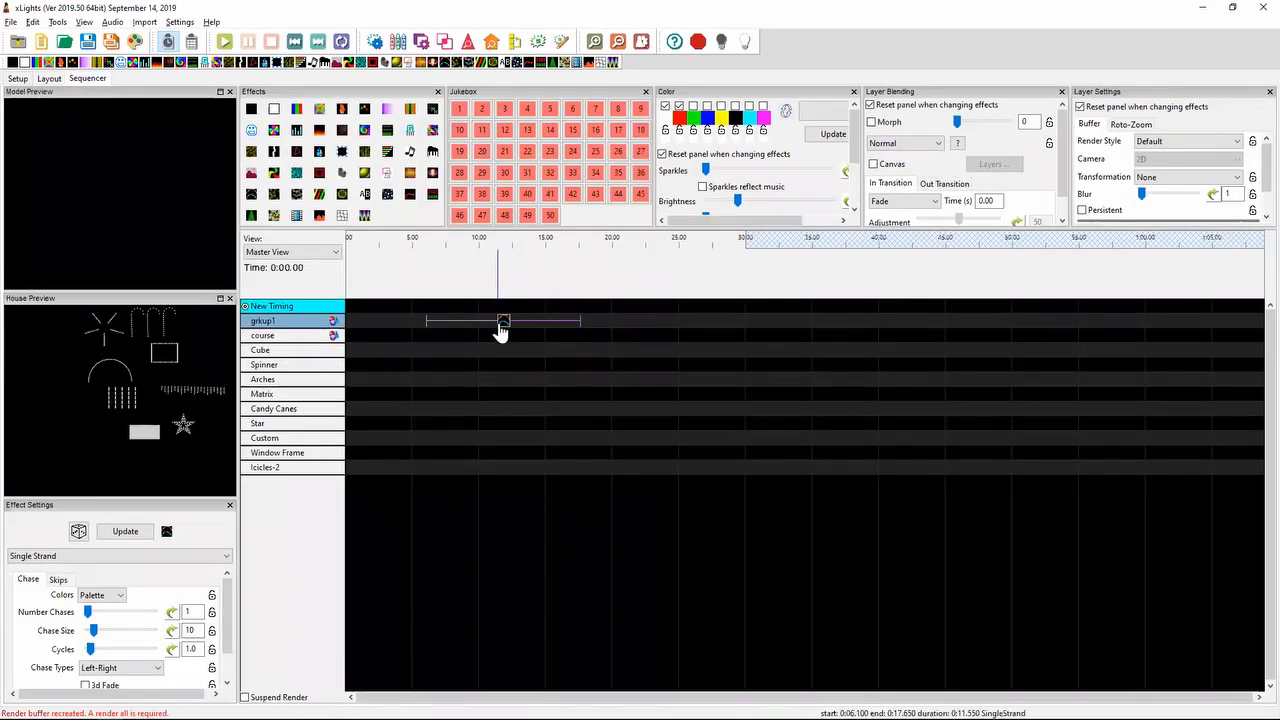
pyautogui.press('space')
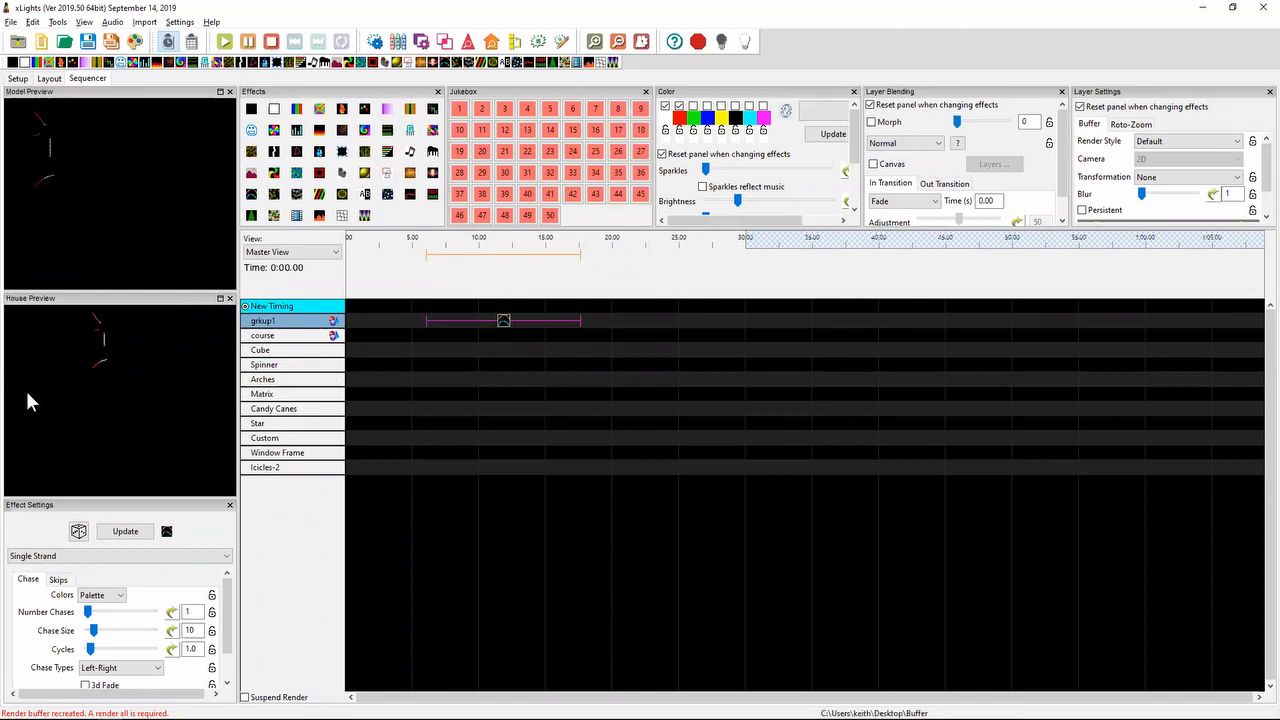
pyautogui.click(574, 322)
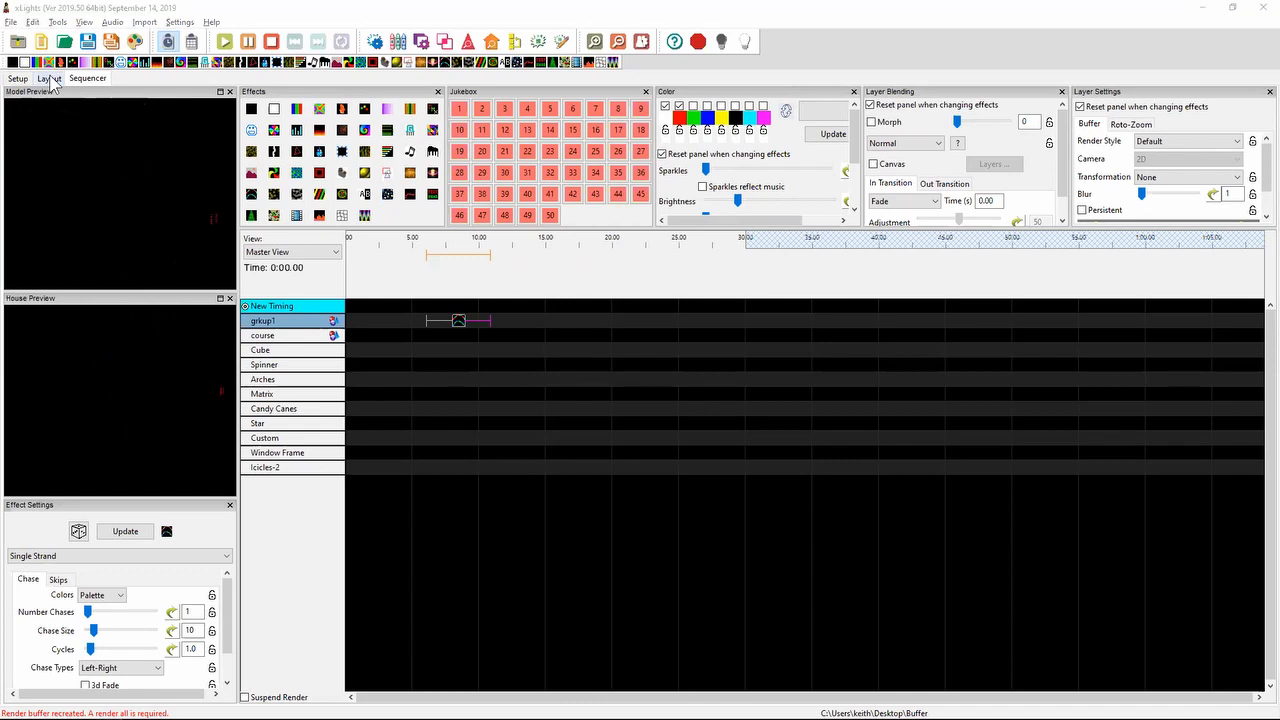
# - Switch to the Bamboo Paper sketch and mark the left and right edges of the first frame with dots and thick strokes
pyautogui.hotkey('alt', 'Tab')
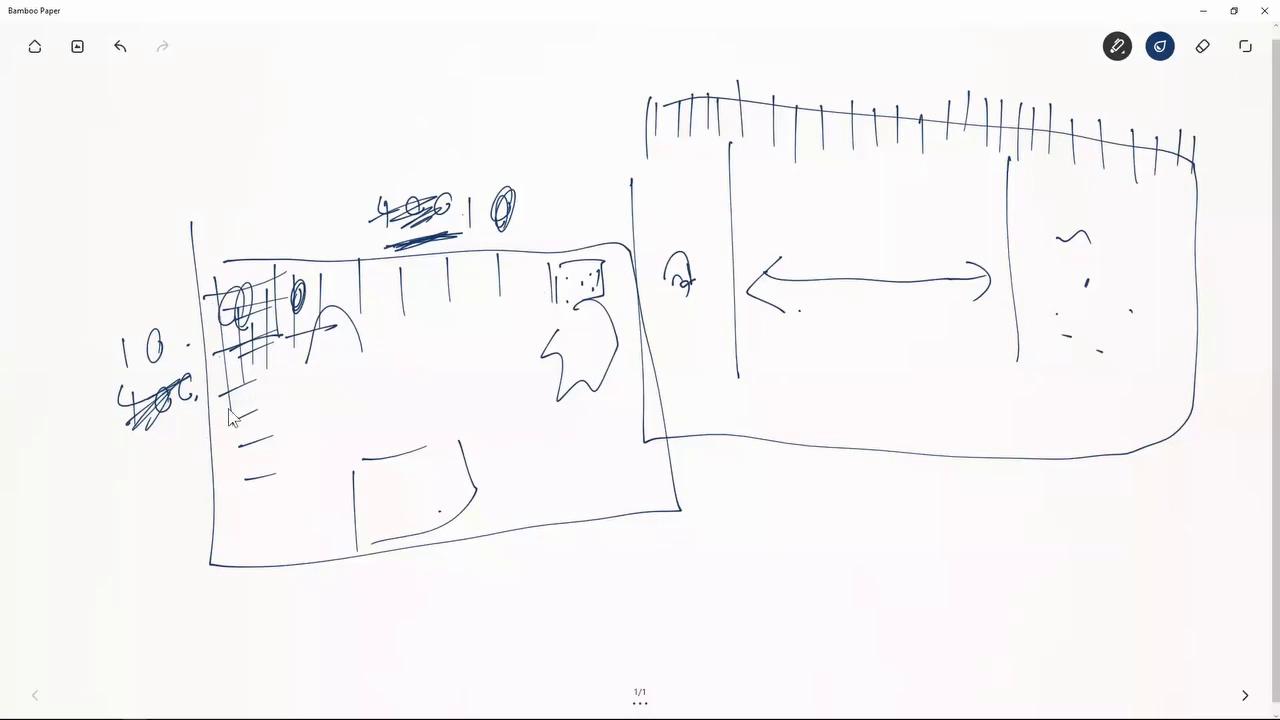
pyautogui.moveTo(213, 432)
pyautogui.mouseDown()
pyautogui.moveTo(214, 478)
pyautogui.moveTo(213, 412)
pyautogui.moveTo(220, 458)
pyautogui.mouseUp()
pyautogui.click(213, 386)
pyautogui.click(213, 376)
pyautogui.moveTo(216, 410); pyautogui.dragTo(218, 422)
pyautogui.click(226, 479)
pyautogui.click(223, 532)
pyautogui.click(221, 507)
pyautogui.moveTo(226, 557)
pyautogui.mouseDown()
pyautogui.moveTo(222, 478)
pyautogui.moveTo(223, 545)
pyautogui.mouseUp()
pyautogui.moveTo(651, 476); pyautogui.dragTo(650, 408)
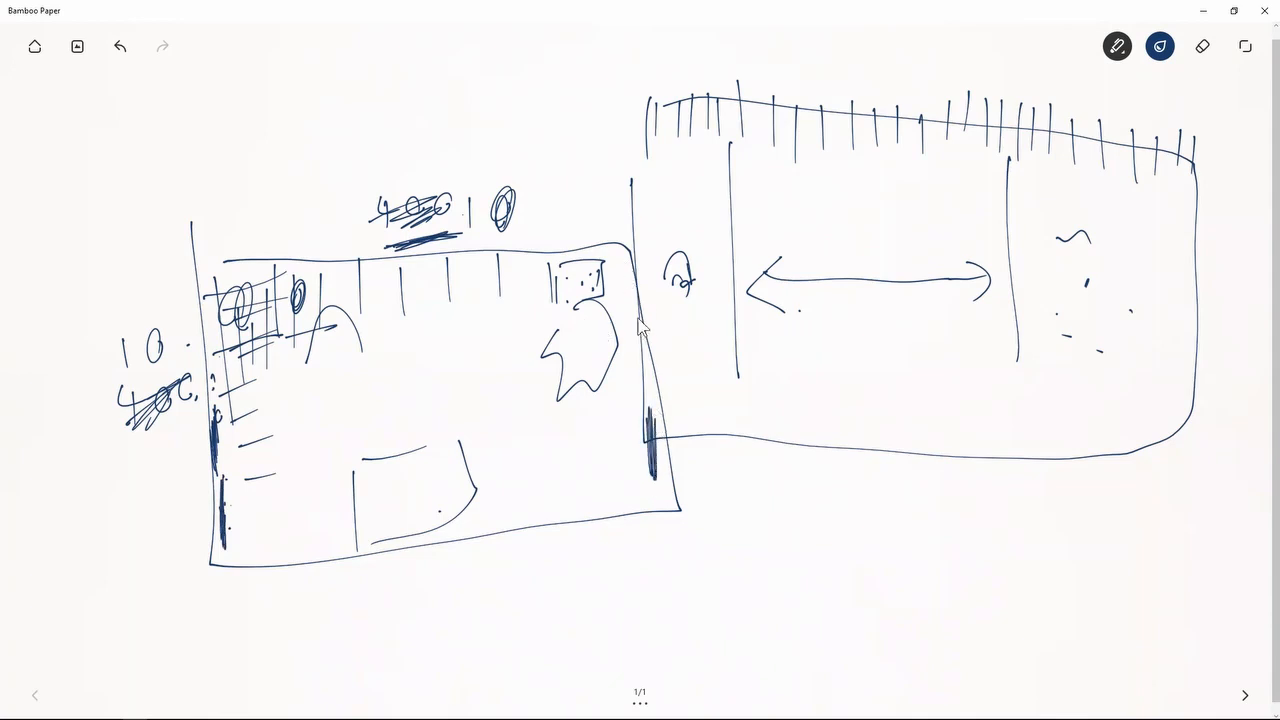
pyautogui.click(643, 345)
pyautogui.click(647, 370)
pyautogui.moveTo(650, 382)
pyautogui.mouseDown()
pyautogui.moveTo(652, 470)
pyautogui.moveTo(680, 506)
pyautogui.mouseUp()
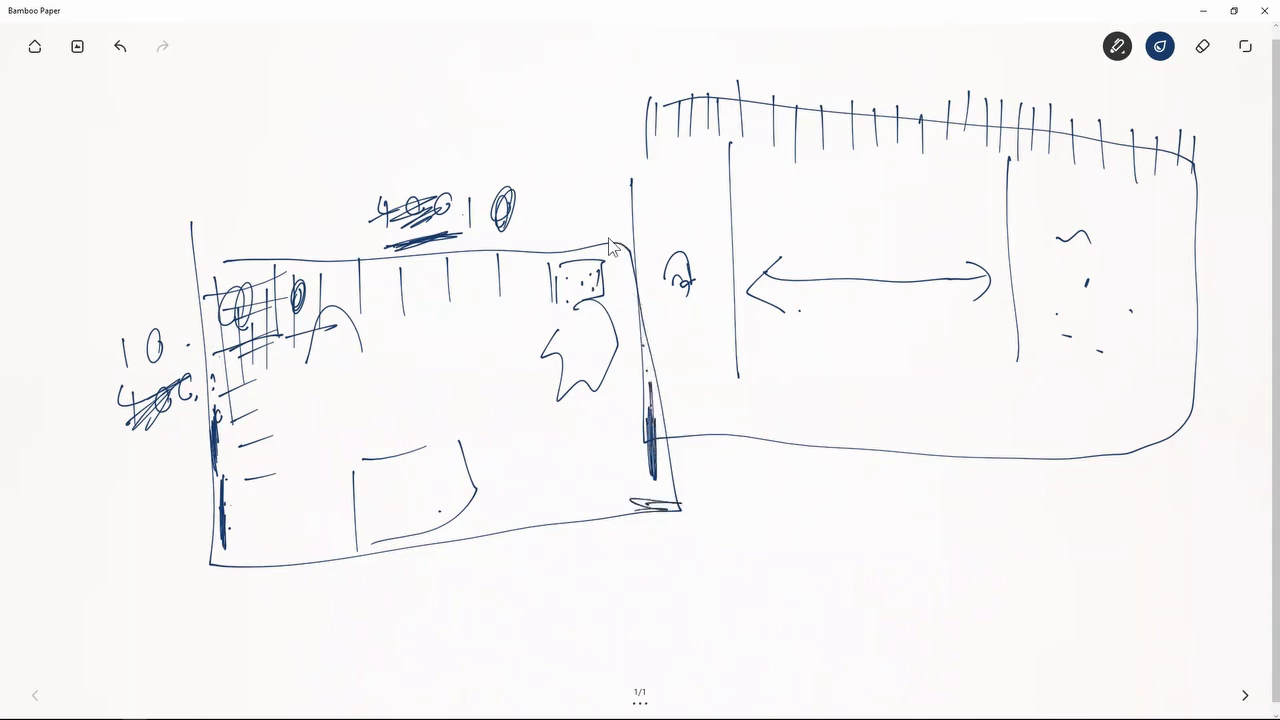
# - Retrace the outline of the first frame to emphasize its outer boundary
pyautogui.moveTo(607, 244); pyautogui.dragTo(630, 242)
pyautogui.moveTo(206, 262)
pyautogui.mouseDown()
pyautogui.moveTo(323, 266)
pyautogui.moveTo(601, 240)
pyautogui.moveTo(645, 317)
pyautogui.moveTo(651, 517)
pyautogui.mouseUp()
pyautogui.moveTo(480, 527); pyautogui.dragTo(346, 560)
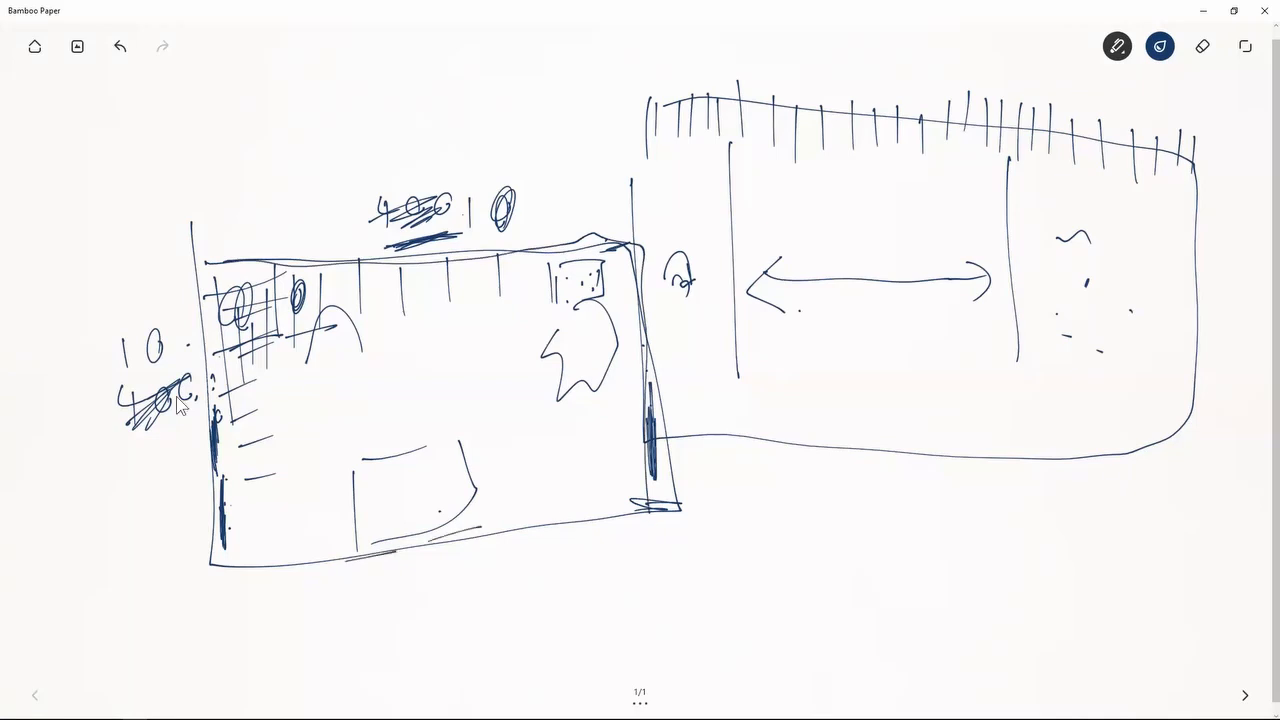
pyautogui.moveTo(186, 280)
pyautogui.mouseDown()
pyautogui.moveTo(223, 583)
pyautogui.moveTo(609, 520)
pyautogui.moveTo(665, 358)
pyautogui.moveTo(595, 250)
pyautogui.moveTo(472, 255)
pyautogui.mouseUp()
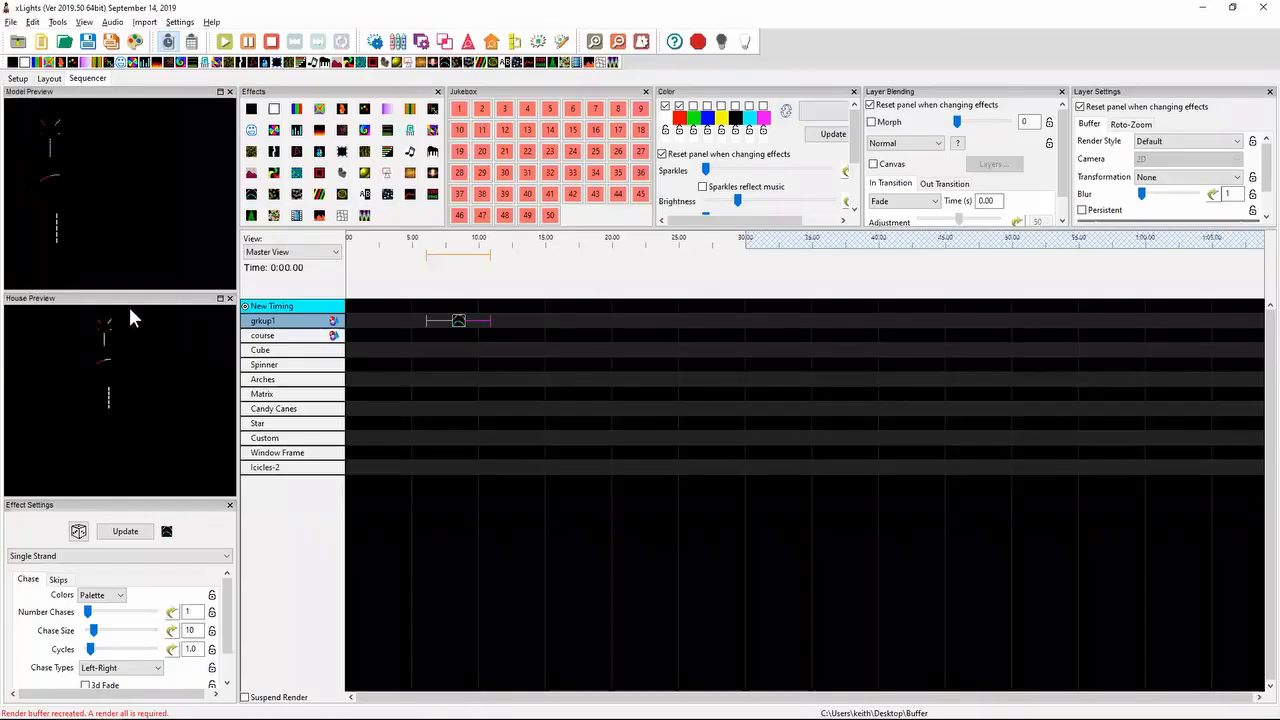
# - In the xLights layout, set the grkup1 group's default layout mode to Grid as per preview and save
pyautogui.click(52, 80)
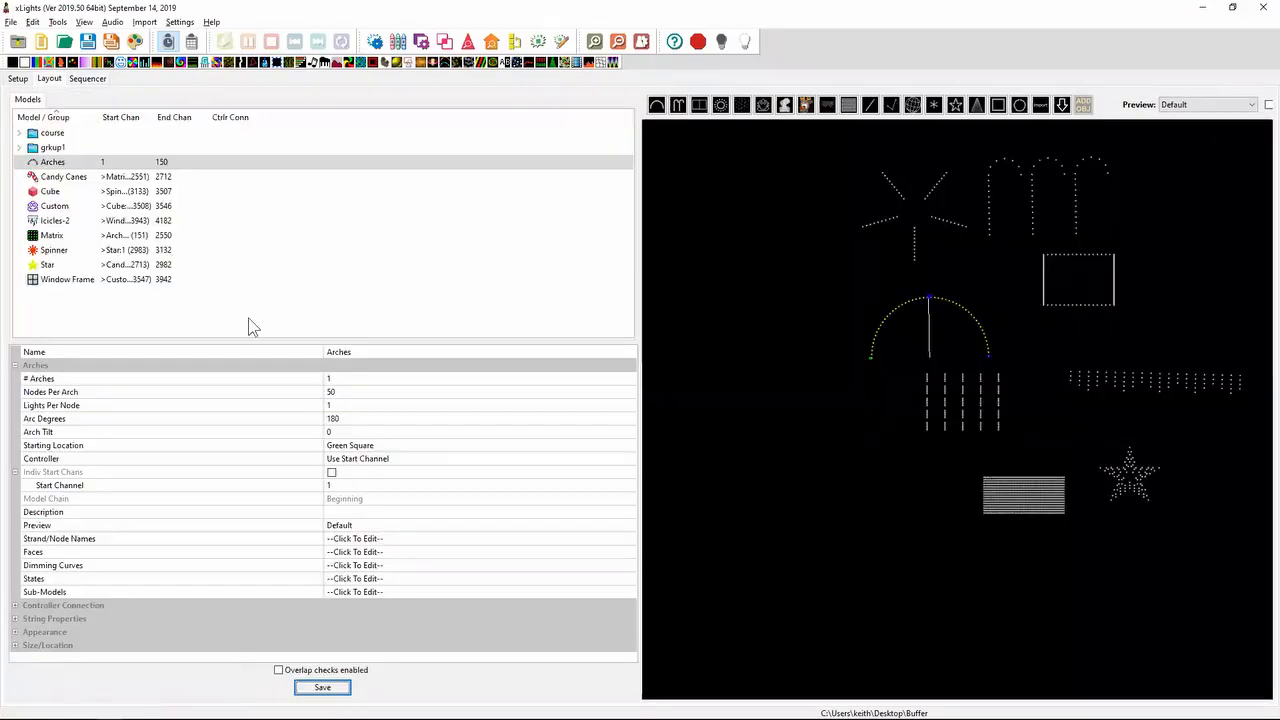
pyautogui.click(58, 148)
pyautogui.click(188, 373)
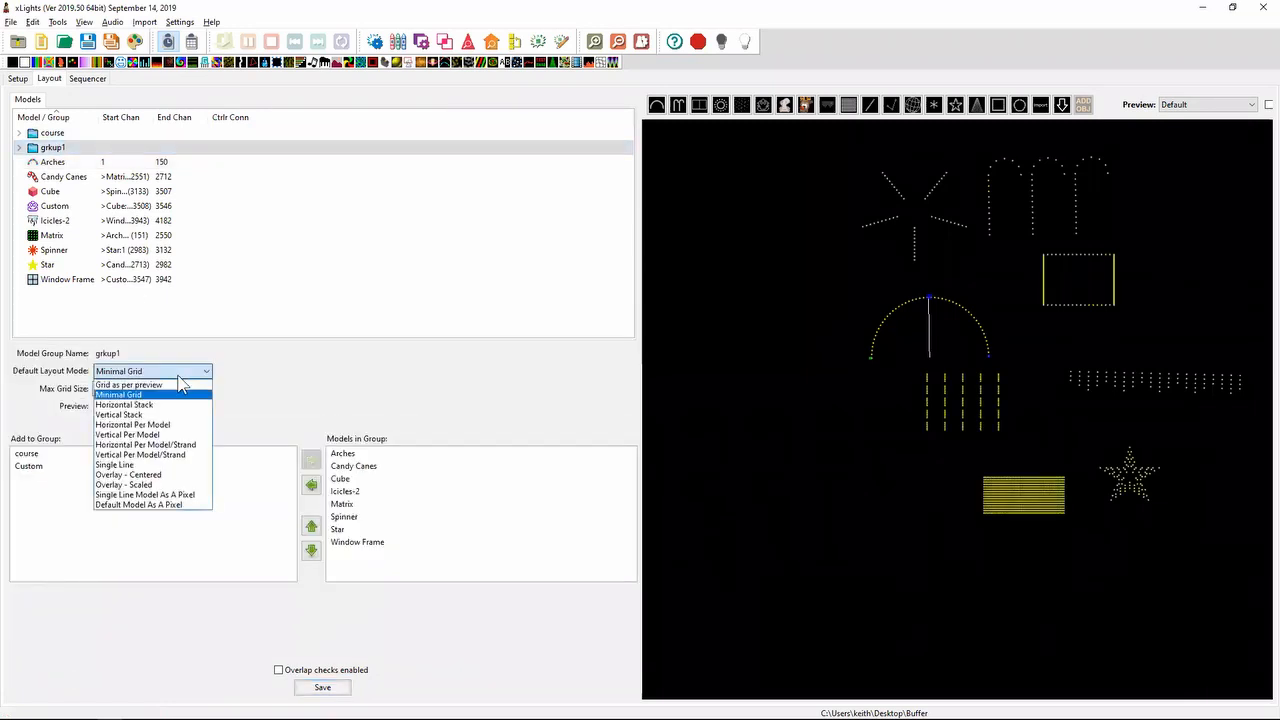
pyautogui.click(172, 384)
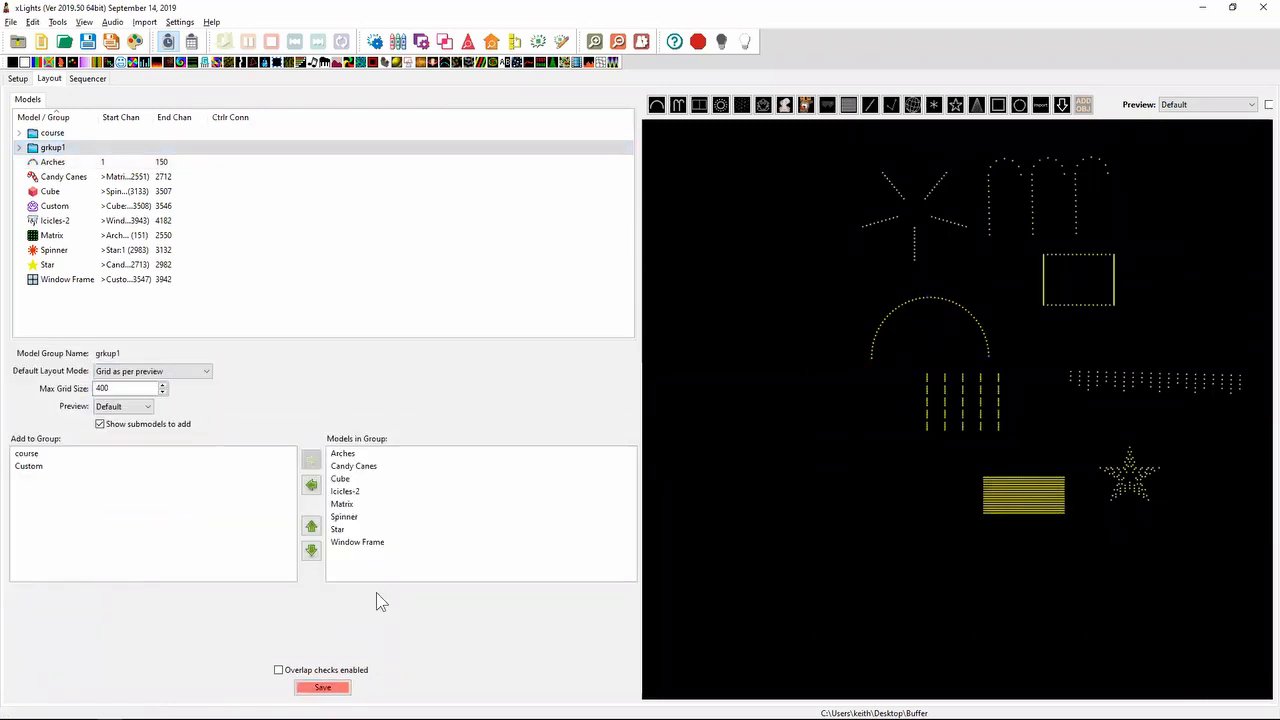
pyautogui.click(326, 688)
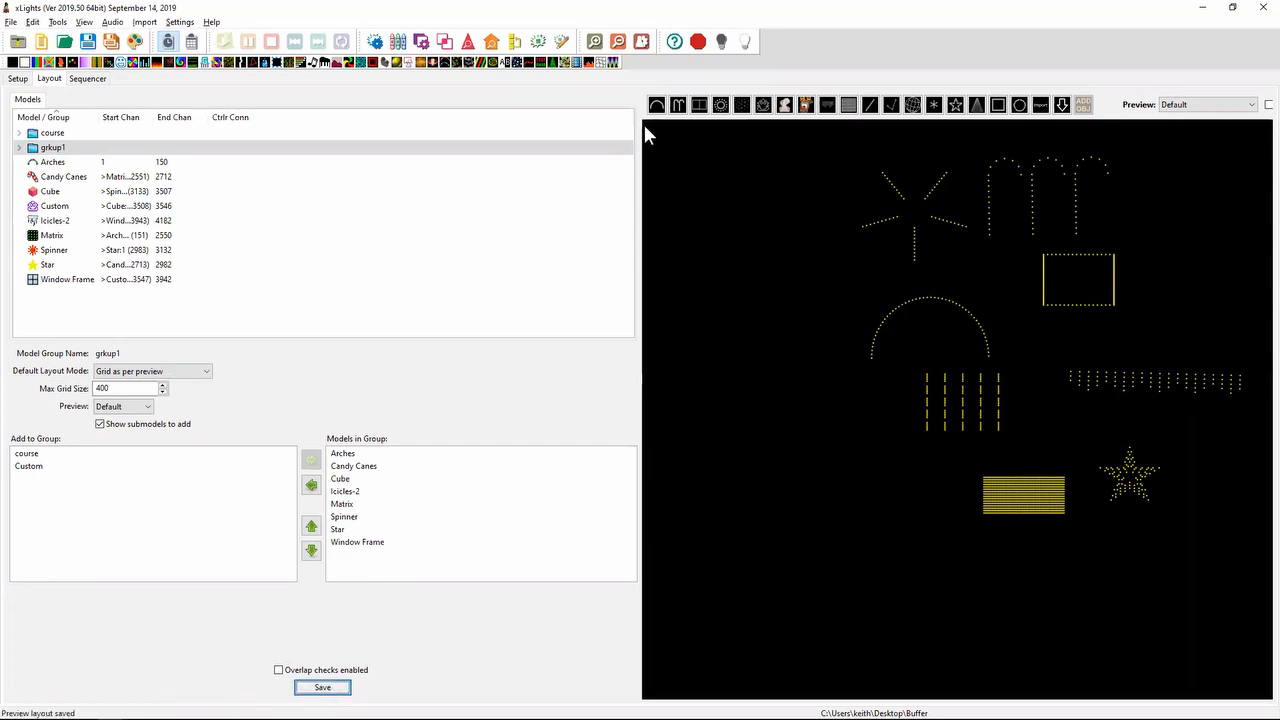
# - Deselect the group and turn on the 2D Bounding Box for the layout preview
pyautogui.rightClick(811, 252)
pyautogui.click(728, 263)
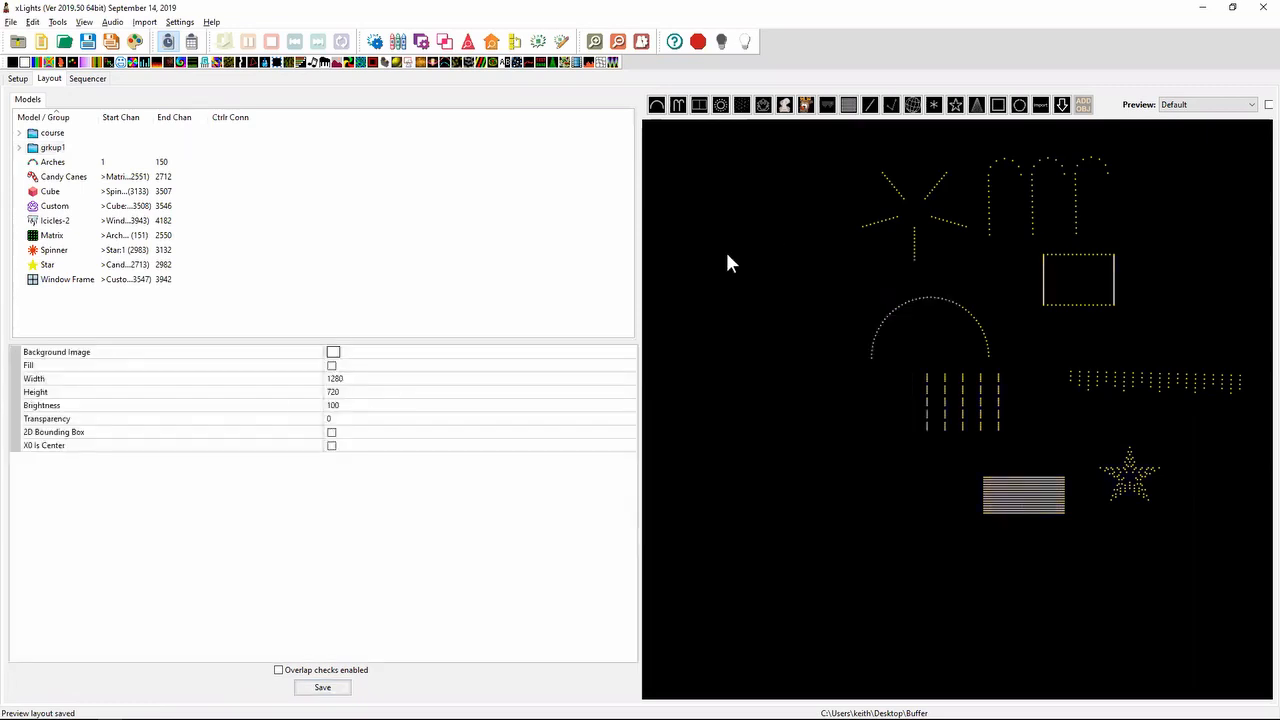
pyautogui.click(331, 433)
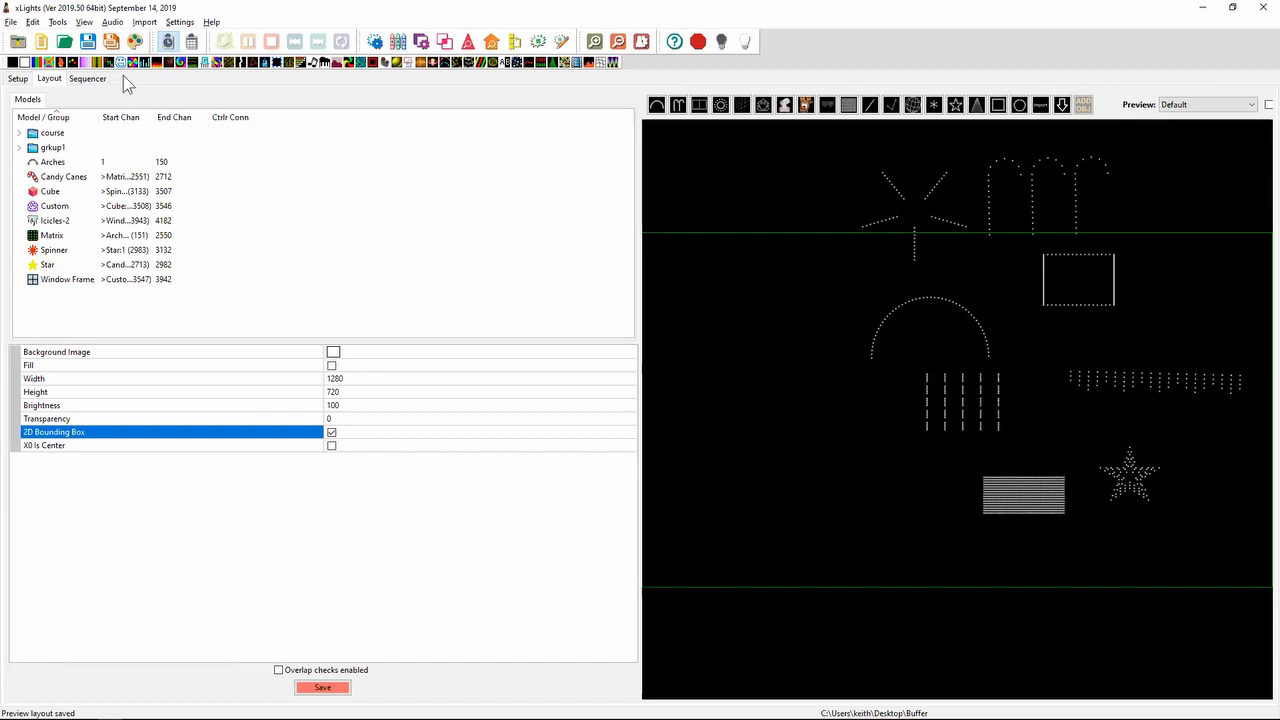
# - Preview the Single Strand effect on the grkup1 row in the sequencer and switch to the Bamboo Paper sketch for comparison
pyautogui.click(95, 79)
pyautogui.click(467, 318)
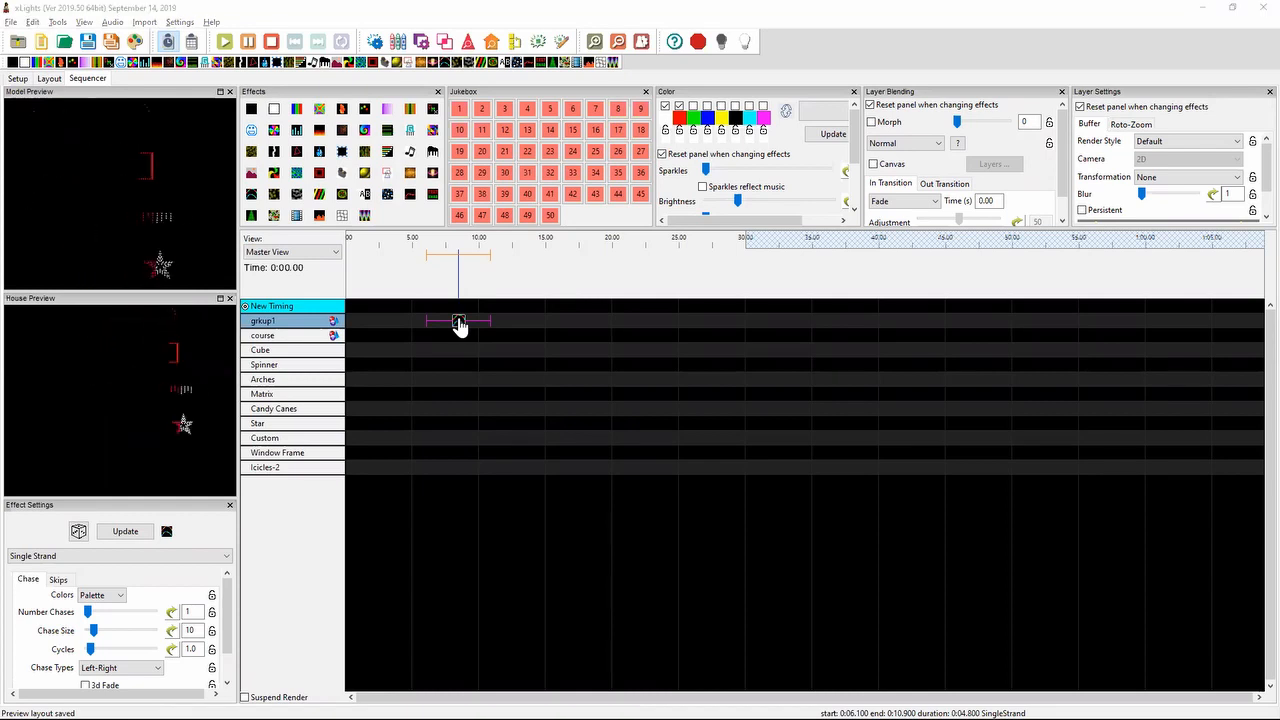
pyautogui.hotkey('alt', 'Tab')
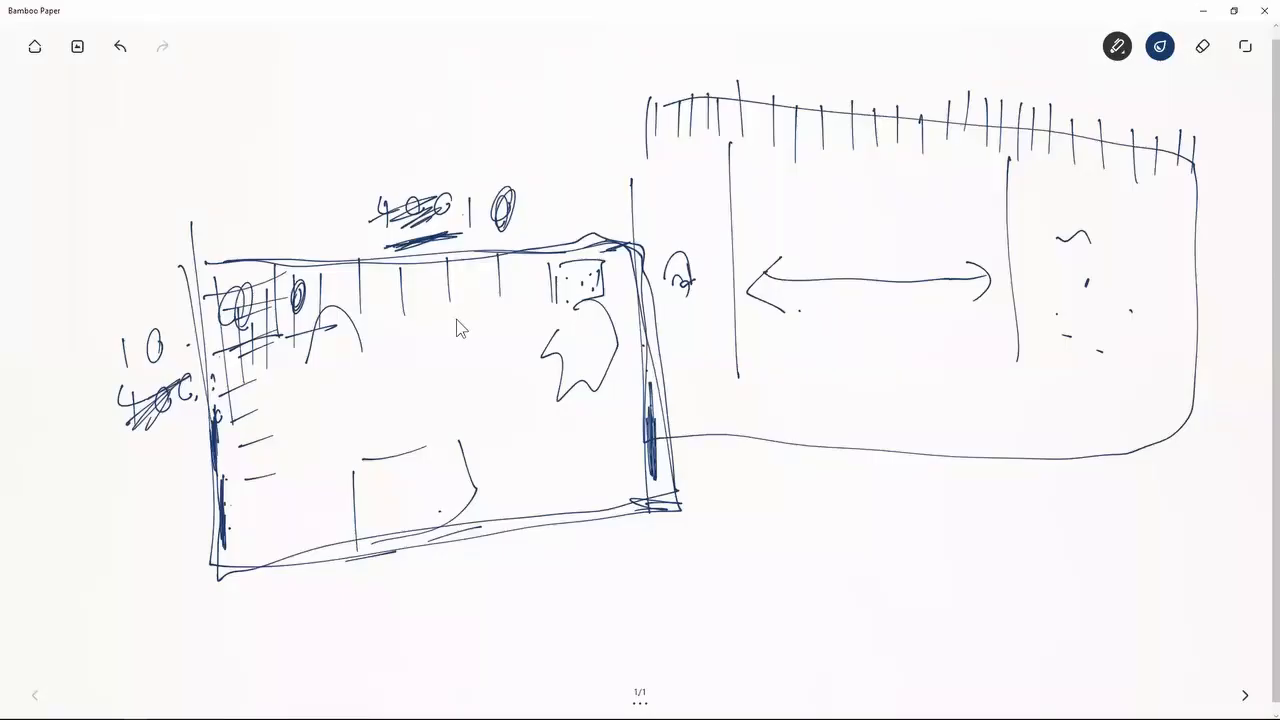
# - Clear the sketch page and draw a large, roughly rectangular frame in the middle of it
pyautogui.click(1203, 46)
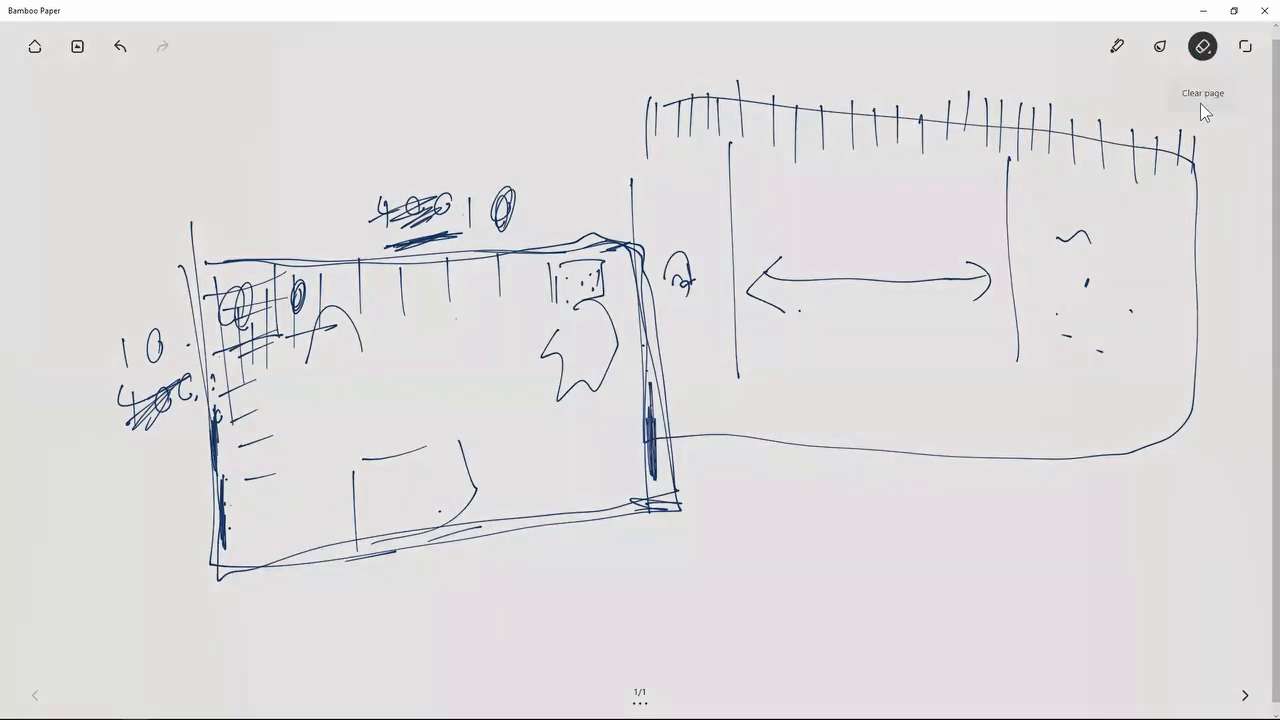
pyautogui.click(1203, 95)
pyautogui.moveTo(389, 174); pyautogui.dragTo(394, 405)
pyautogui.moveTo(389, 174)
pyautogui.mouseDown()
pyautogui.moveTo(946, 151)
pyautogui.moveTo(952, 465)
pyautogui.mouseUp()
pyautogui.moveTo(760, 476); pyautogui.dragTo(417, 436)
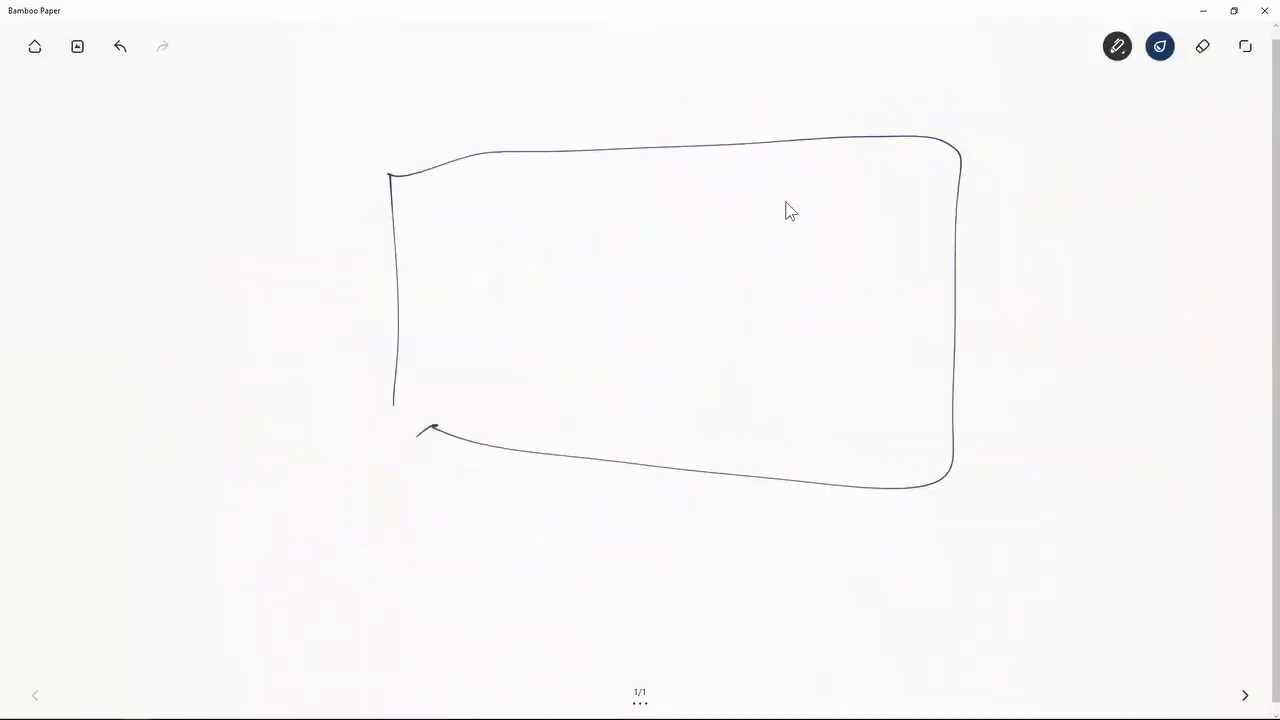
# - Sketch an irregular shape inside the right half of the frame and a row of short vertical ticks along its top edge
pyautogui.moveTo(745, 212)
pyautogui.mouseDown()
pyautogui.moveTo(885, 343)
pyautogui.moveTo(828, 419)
pyautogui.moveTo(772, 314)
pyautogui.mouseUp()
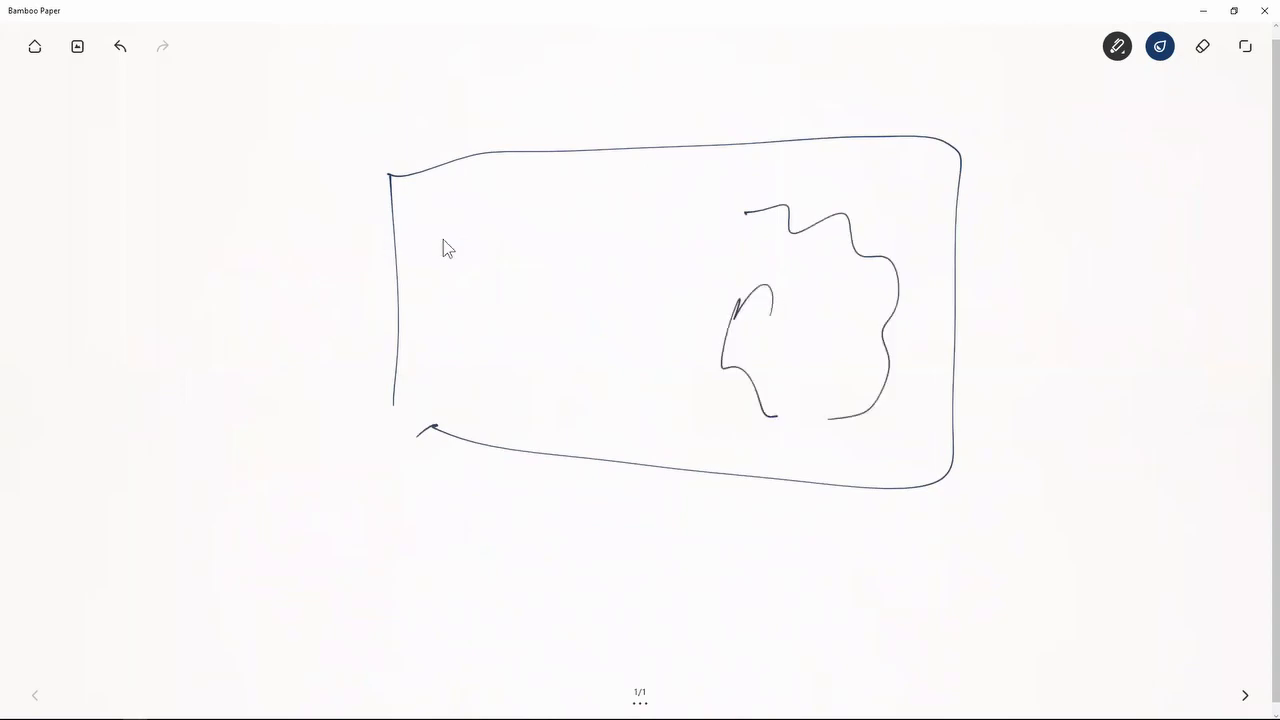
pyautogui.moveTo(406, 130)
pyautogui.mouseDown()
pyautogui.moveTo(406, 174)
pyautogui.moveTo(430, 163)
pyautogui.mouseUp()
pyautogui.moveTo(464, 125); pyautogui.dragTo(464, 160)
pyautogui.moveTo(506, 112); pyautogui.dragTo(505, 151)
pyautogui.moveTo(558, 102); pyautogui.dragTo(559, 142)
pyautogui.moveTo(603, 95); pyautogui.dragTo(604, 124)
pyautogui.moveTo(674, 94); pyautogui.dragTo(674, 123)
pyautogui.moveTo(756, 97); pyautogui.dragTo(756, 129)
pyautogui.moveTo(808, 88); pyautogui.dragTo(806, 130)
pyautogui.moveTo(857, 91); pyautogui.dragTo(857, 129)
pyautogui.moveTo(936, 100); pyautogui.dragTo(933, 133)
pyautogui.moveTo(975, 112); pyautogui.dragTo(976, 136)
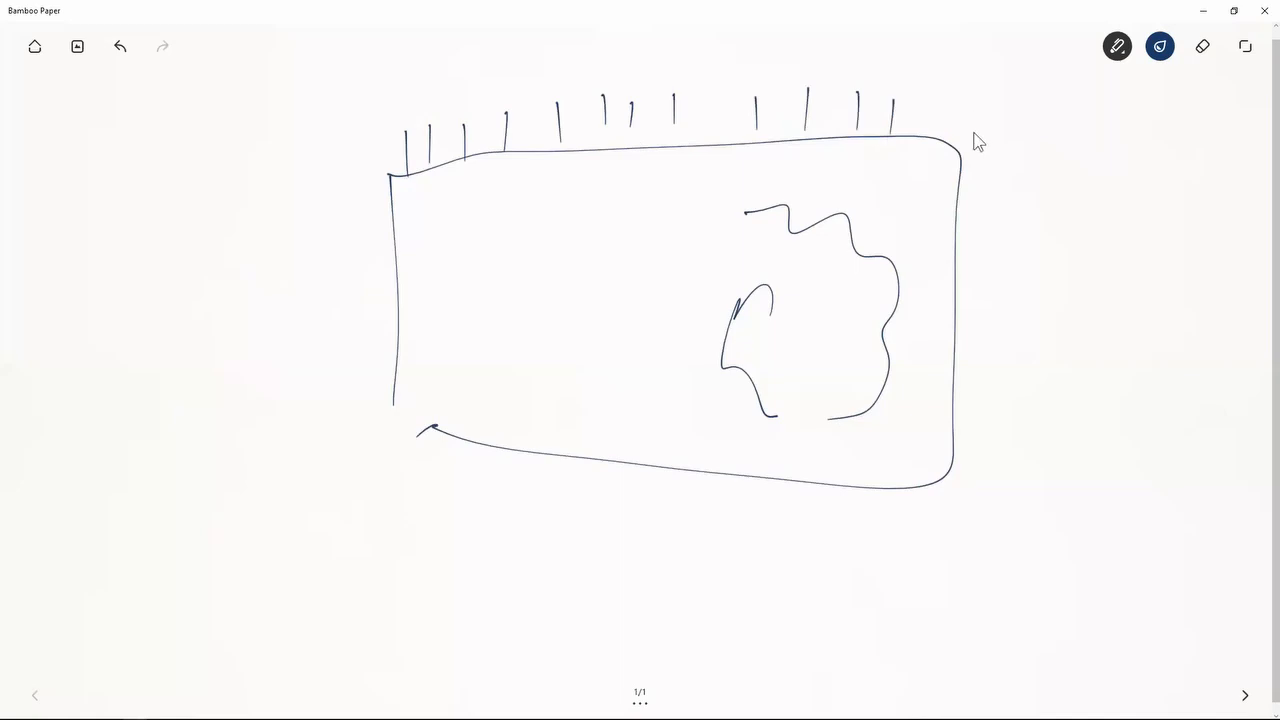
# - Box in the irregular shape, retrace the frame with extra ticks above it, and draw an arrow from the frame's left edge to the box
pyautogui.moveTo(722, 190)
pyautogui.mouseDown()
pyautogui.moveTo(720, 390)
pyautogui.moveTo(733, 420)
pyautogui.moveTo(897, 393)
pyautogui.moveTo(917, 303)
pyautogui.moveTo(913, 240)
pyautogui.moveTo(884, 183)
pyautogui.moveTo(733, 200)
pyautogui.mouseUp()
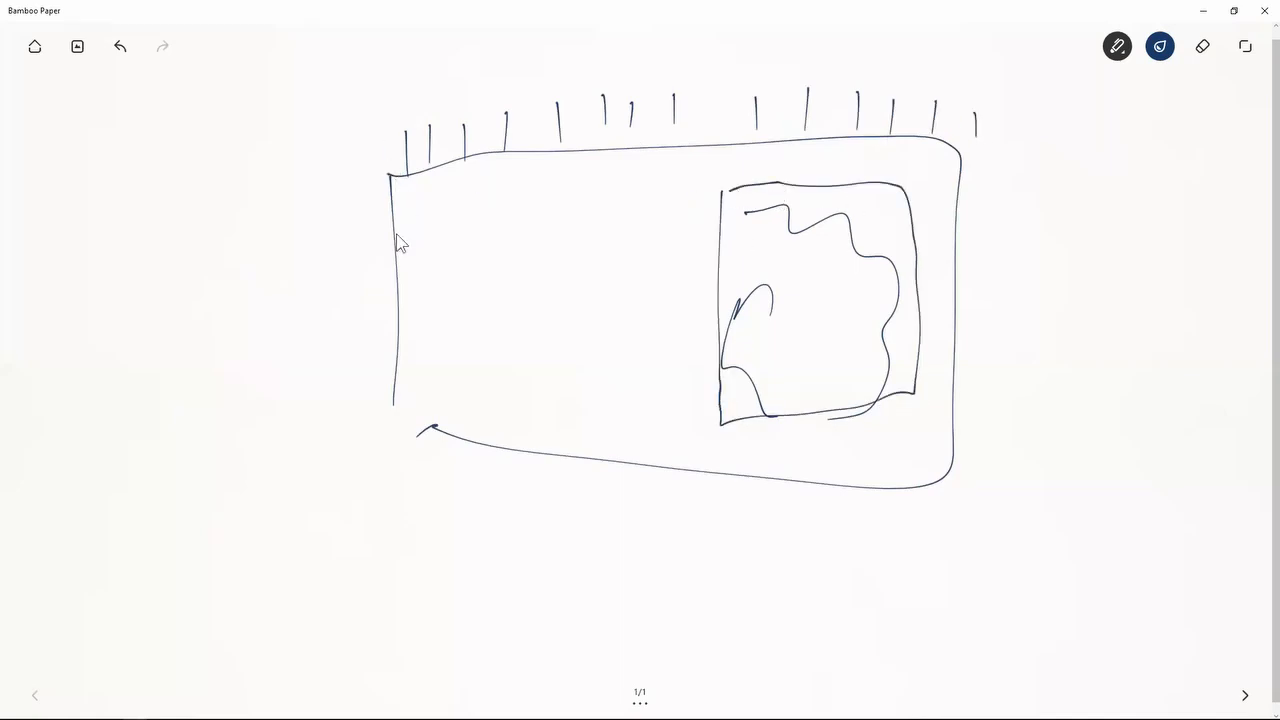
pyautogui.moveTo(390, 176)
pyautogui.mouseDown()
pyautogui.moveTo(400, 488)
pyautogui.moveTo(906, 474)
pyautogui.moveTo(960, 366)
pyautogui.mouseUp()
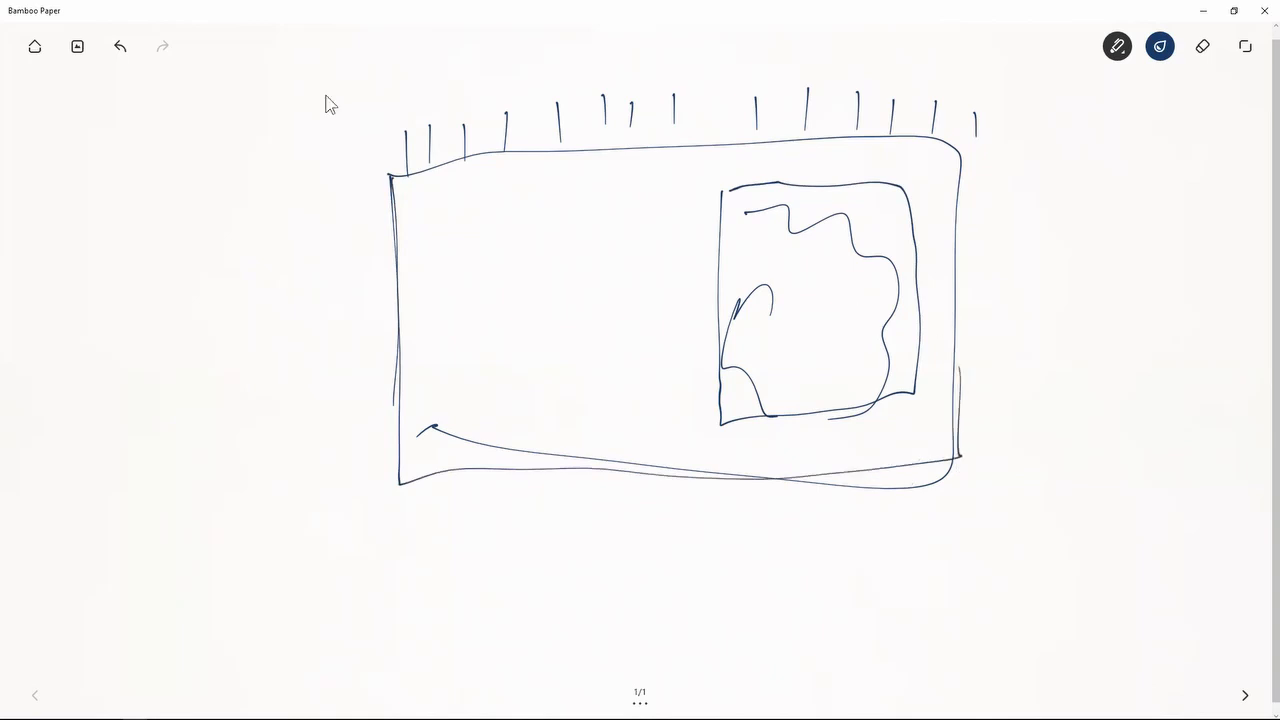
pyautogui.moveTo(395, 125)
pyautogui.mouseDown()
pyautogui.moveTo(394, 175)
pyautogui.moveTo(420, 155)
pyautogui.mouseUp()
pyautogui.moveTo(715, 104); pyautogui.dragTo(715, 130)
pyautogui.moveTo(729, 100); pyautogui.dragTo(729, 132)
pyautogui.moveTo(447, 196)
pyautogui.mouseDown()
pyautogui.moveTo(706, 186)
pyautogui.moveTo(688, 167)
pyautogui.mouseUp()
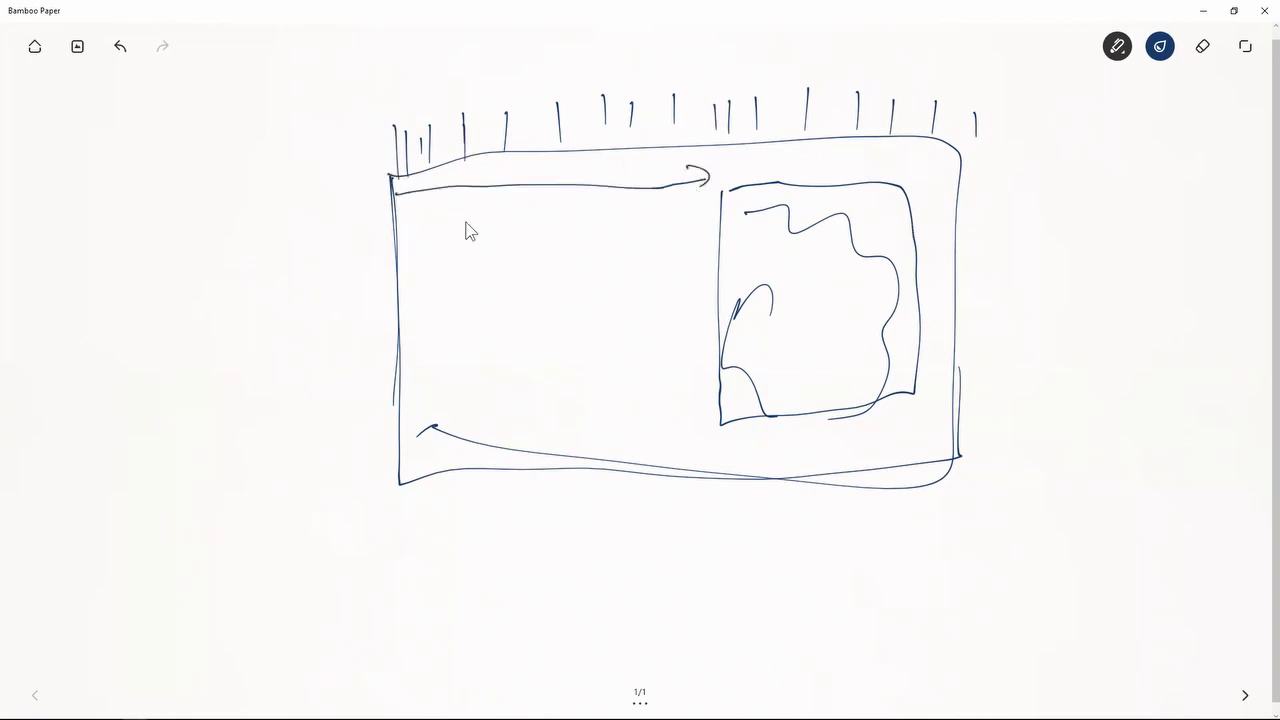
# - Switch to the xLights layout and inspect the settings of the grkup1 and course groups
pyautogui.hotkey('alt', 'Tab')
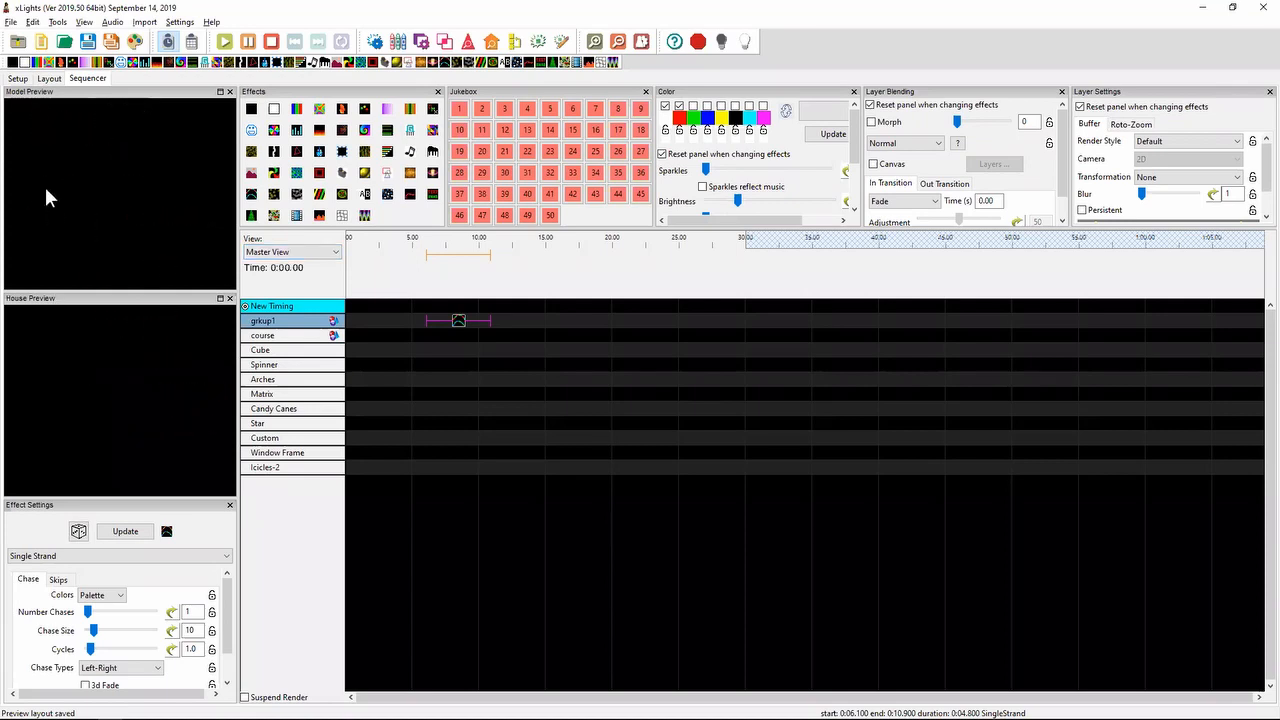
pyautogui.click(47, 79)
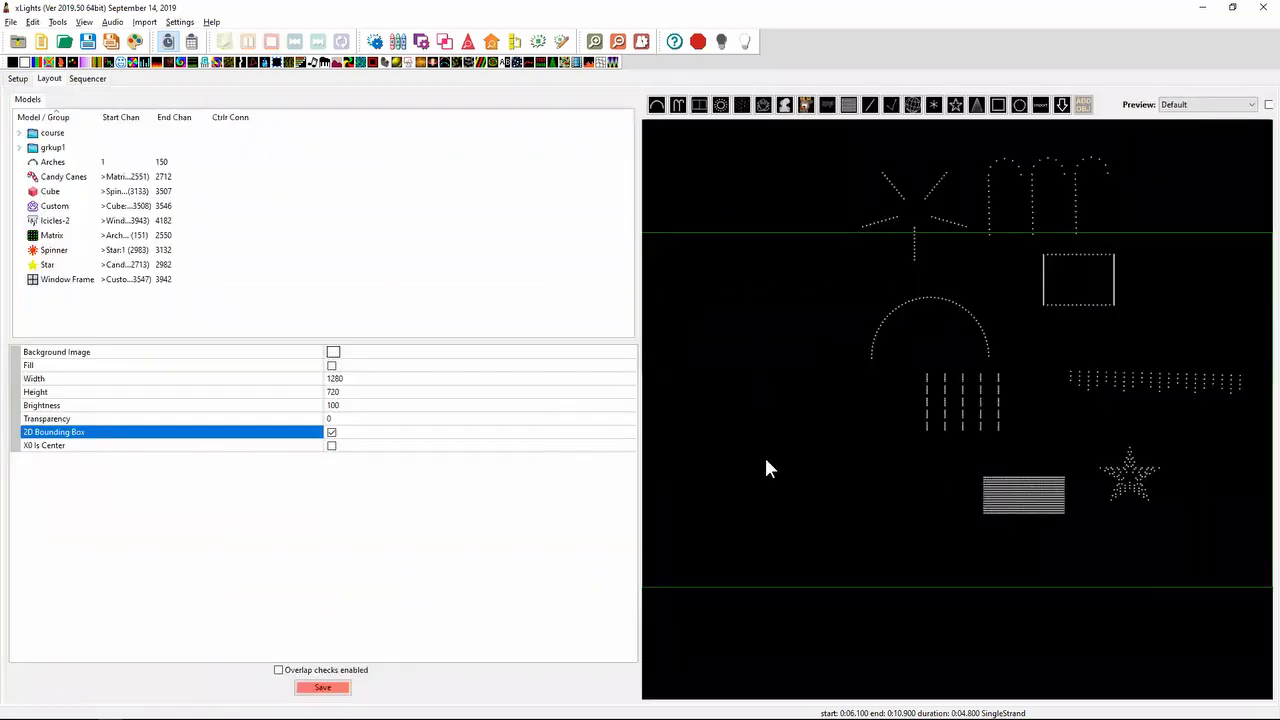
pyautogui.click(58, 148)
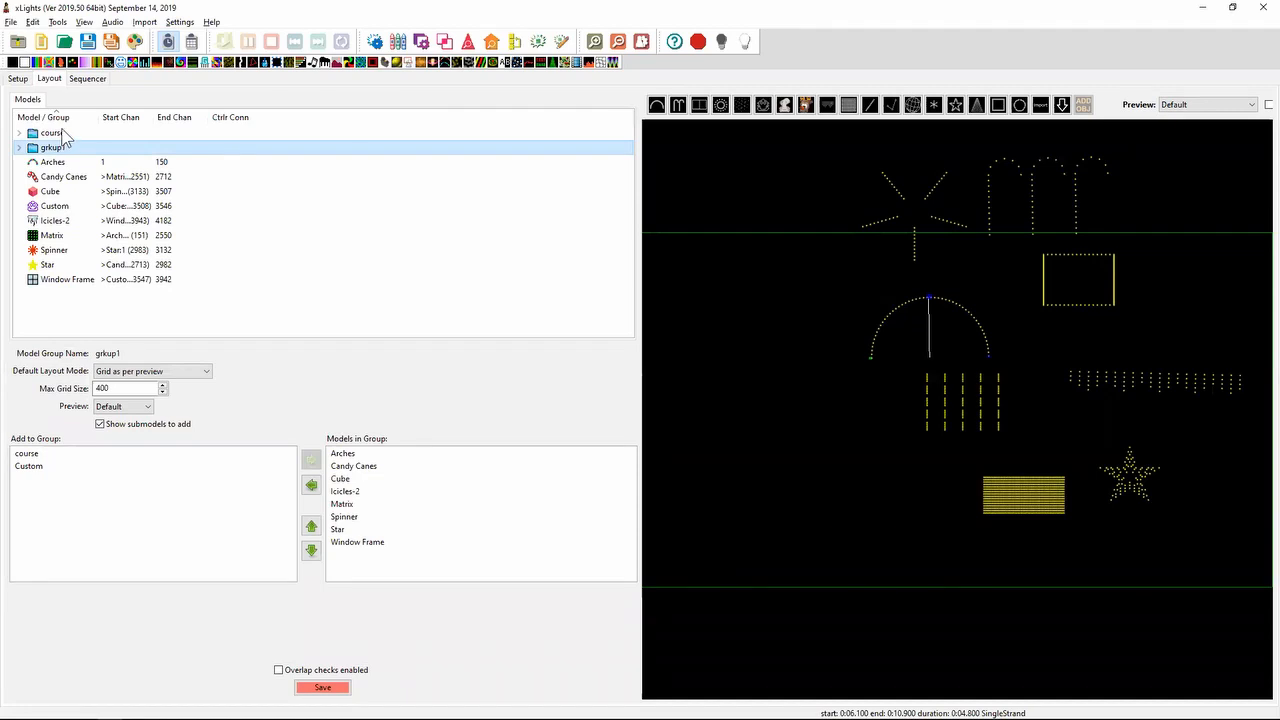
pyautogui.click(52, 133)
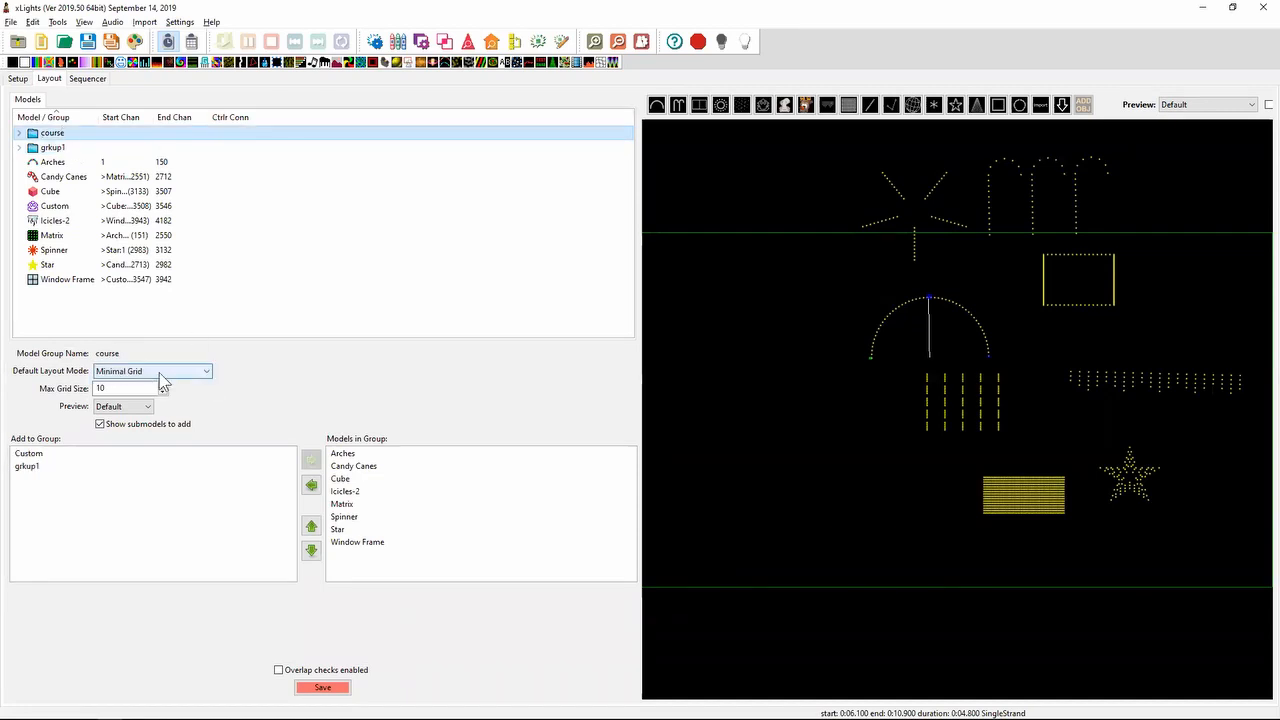
# - Try Grid as per preview as the course group's default layout mode, and set it back to Minimal Grid
pyautogui.click(162, 374)
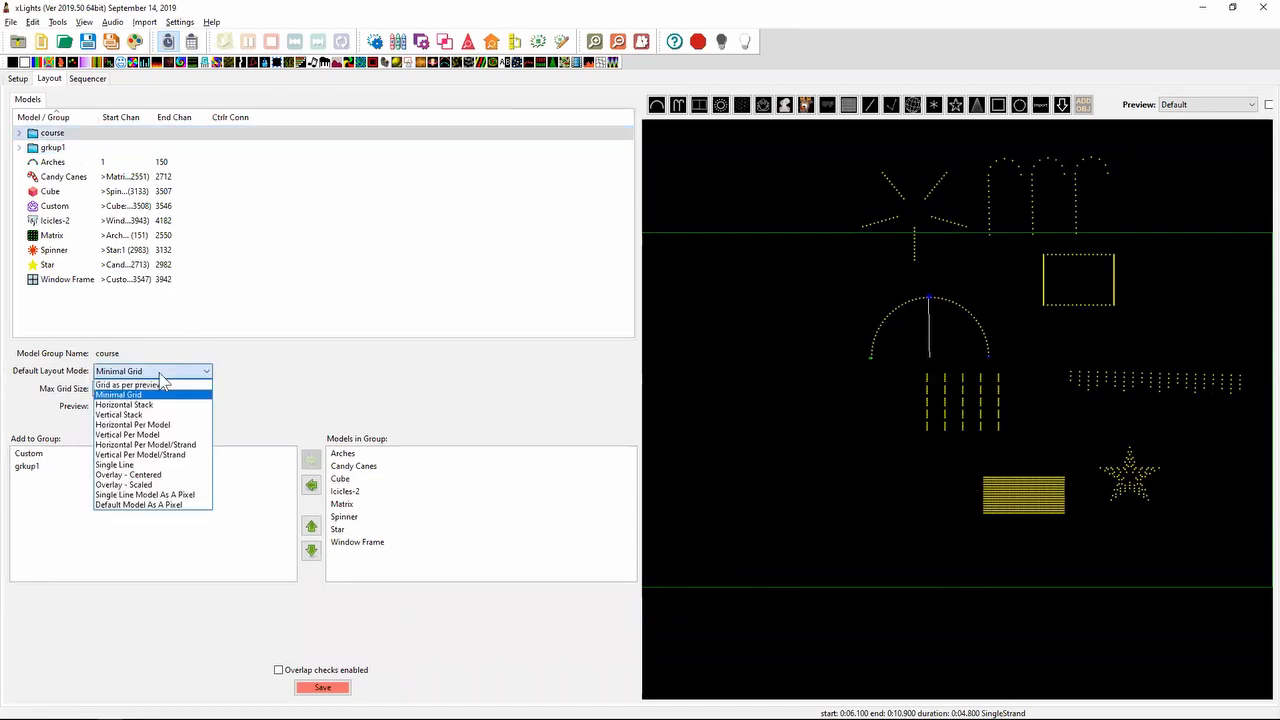
pyautogui.click(128, 385)
pyautogui.click(128, 374)
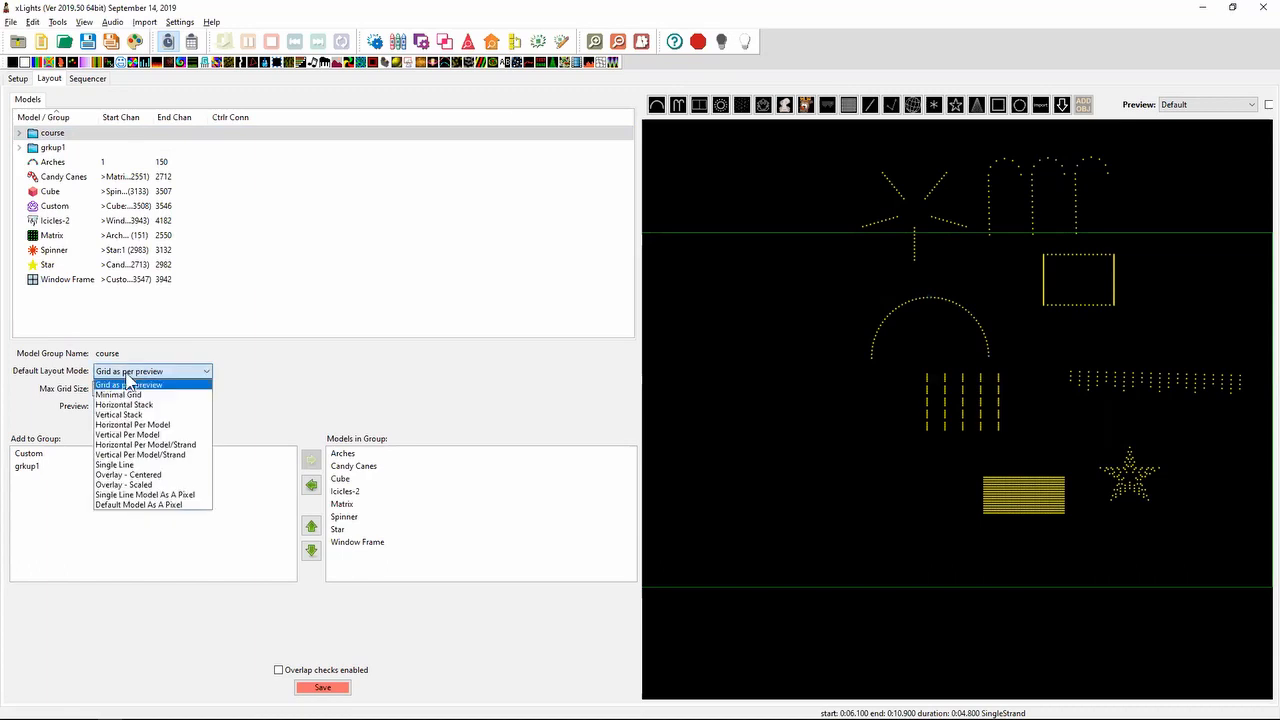
pyautogui.click(127, 380)
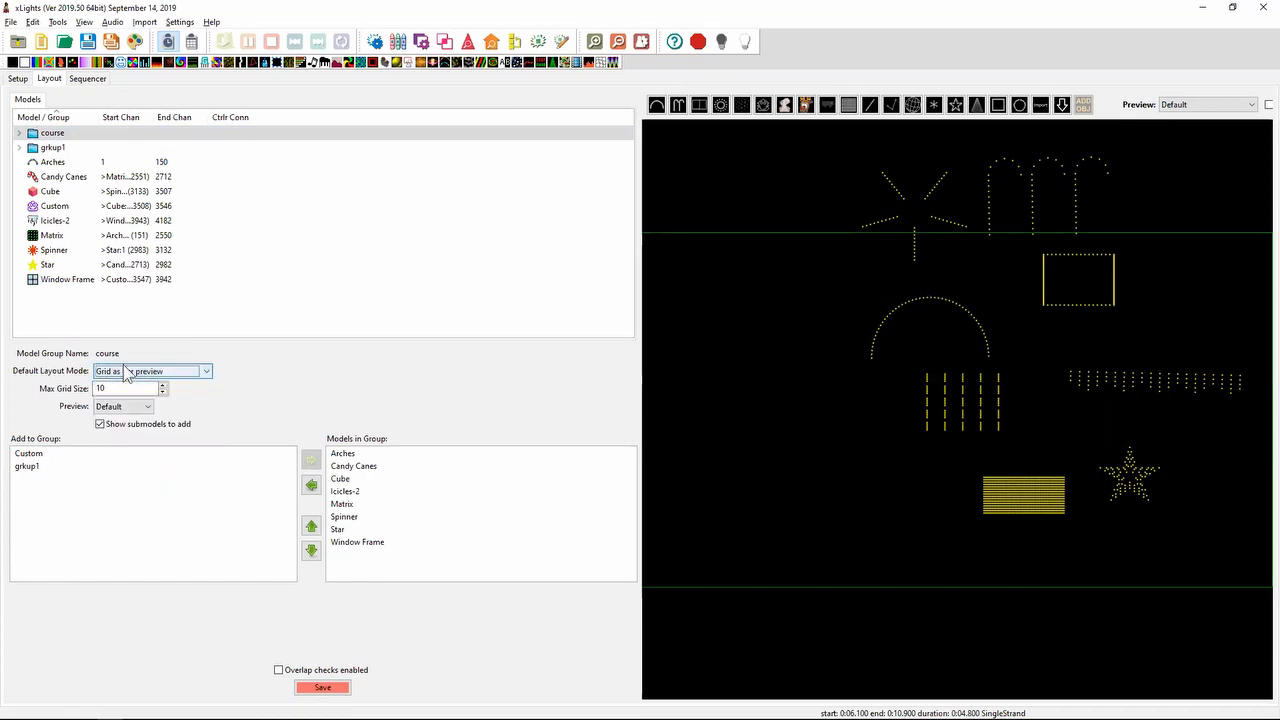
pyautogui.click(127, 373)
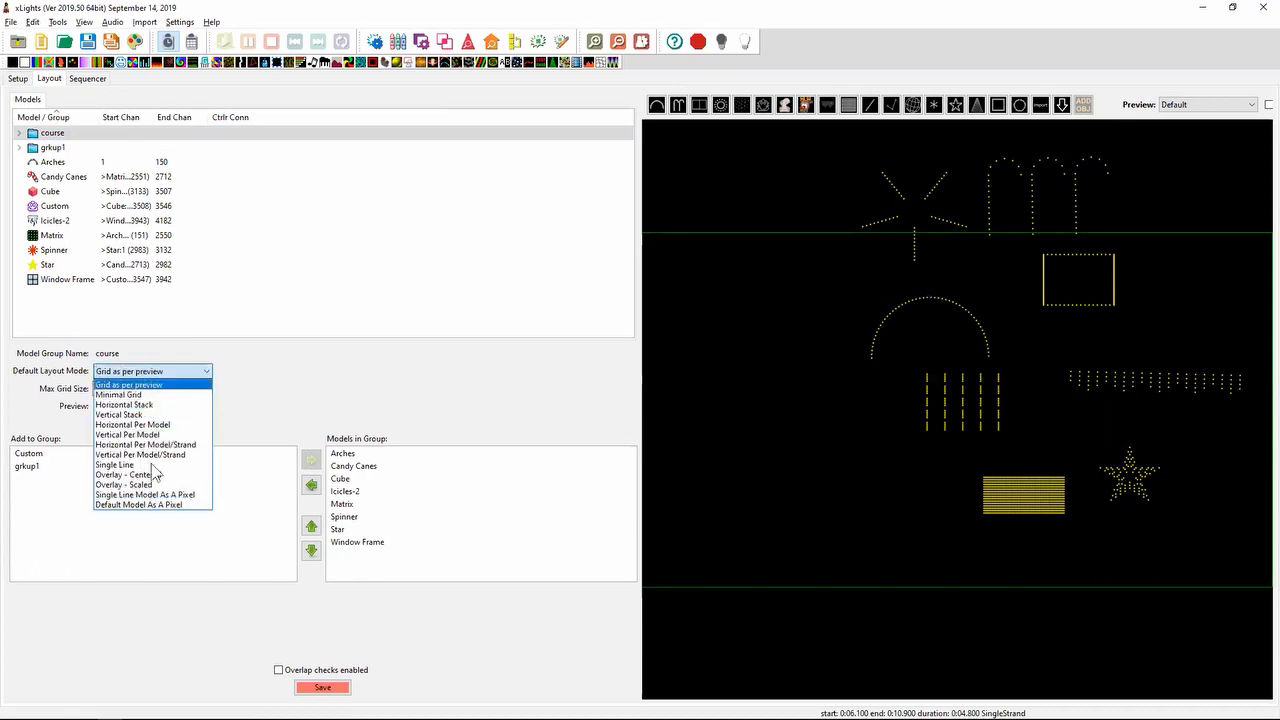
pyautogui.click(166, 385)
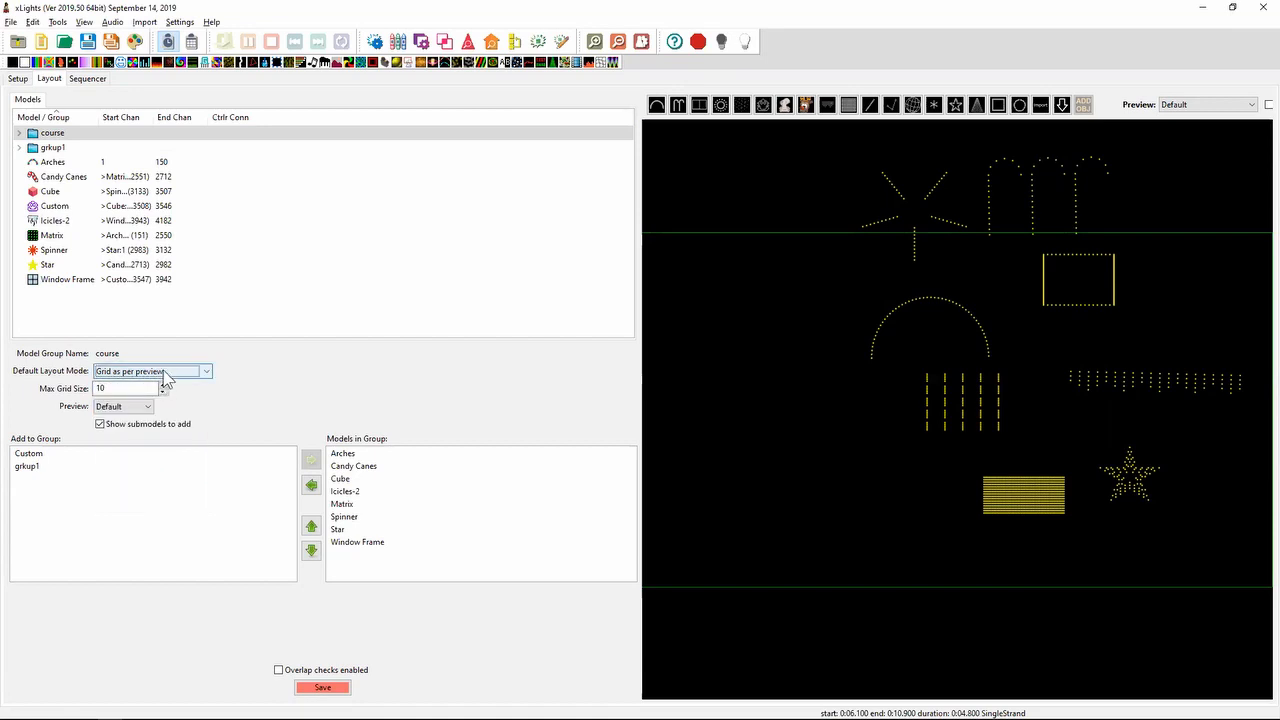
pyautogui.click(164, 374)
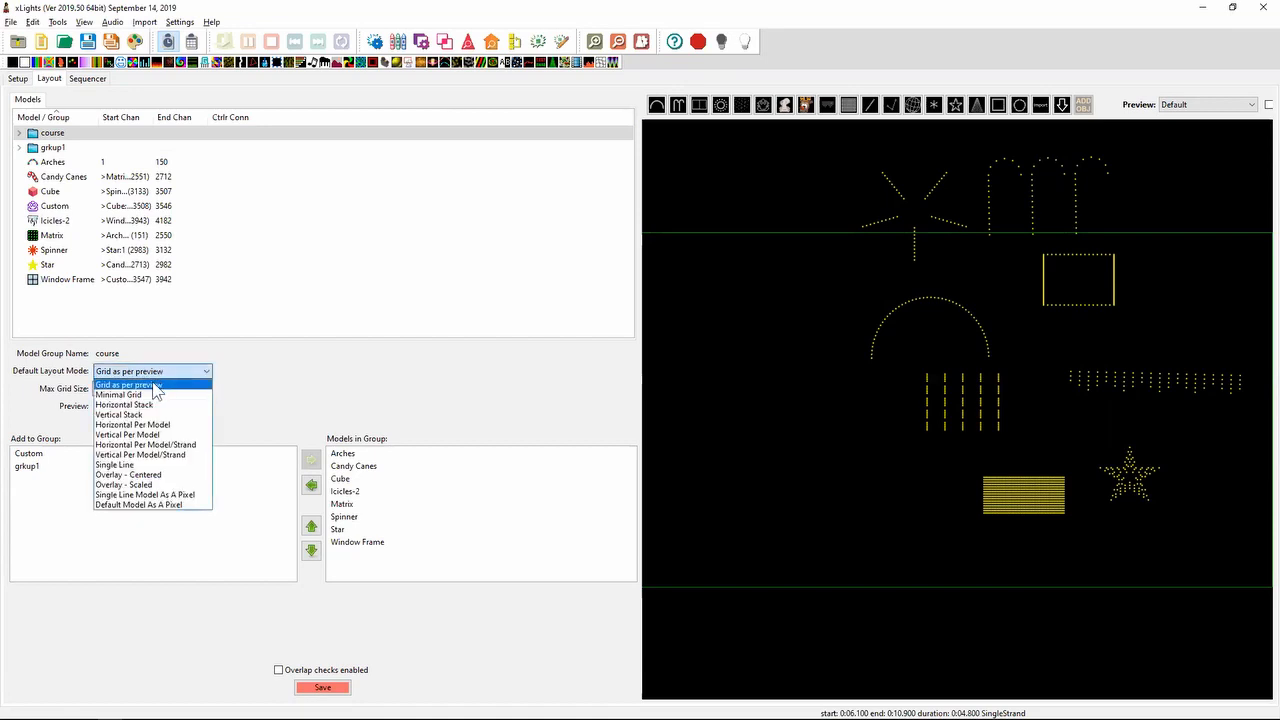
pyautogui.click(141, 394)
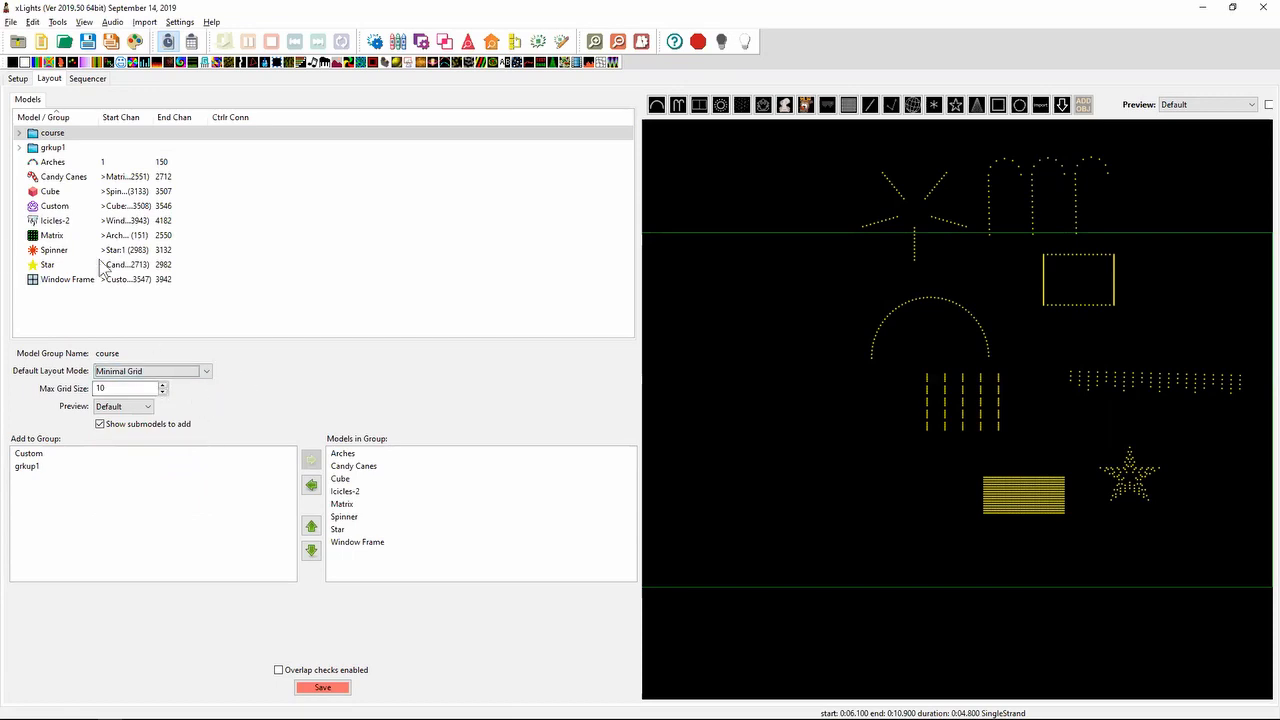
# - In the sequencer, try the Per Preview render style on grkup1's Single Strand effect, and set it to Single Line
pyautogui.click(87, 78)
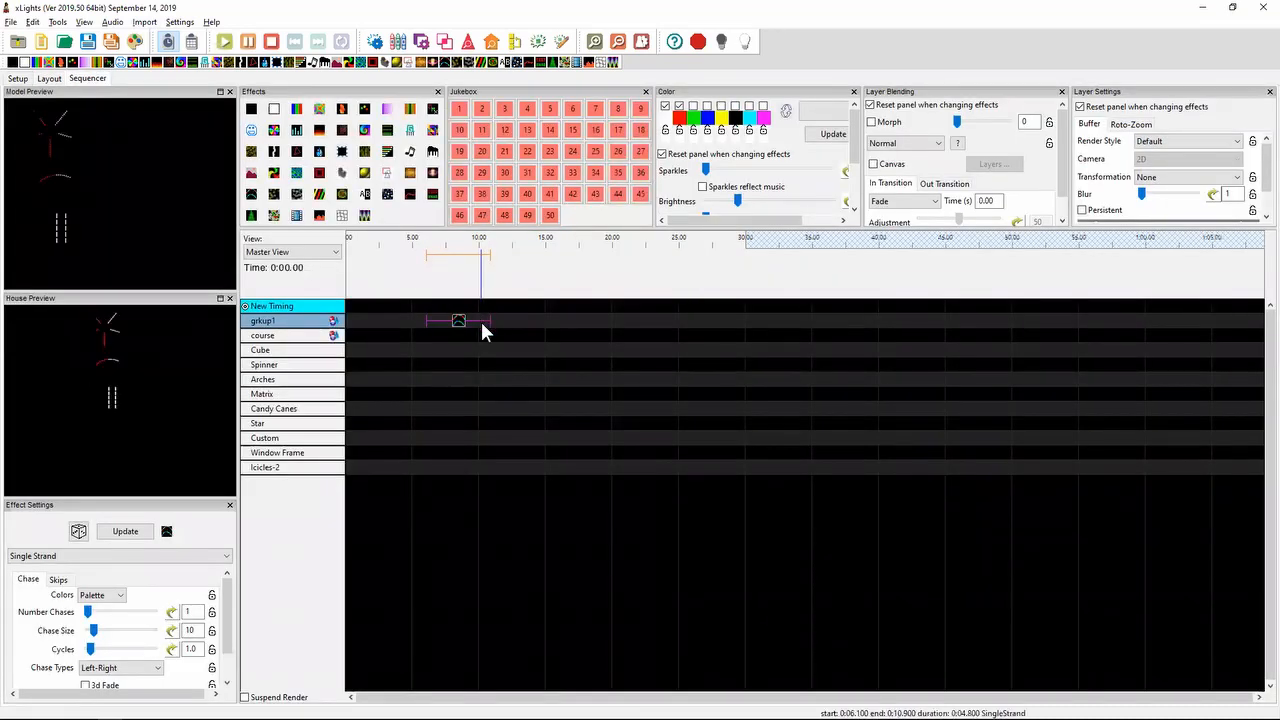
pyautogui.click(1188, 142)
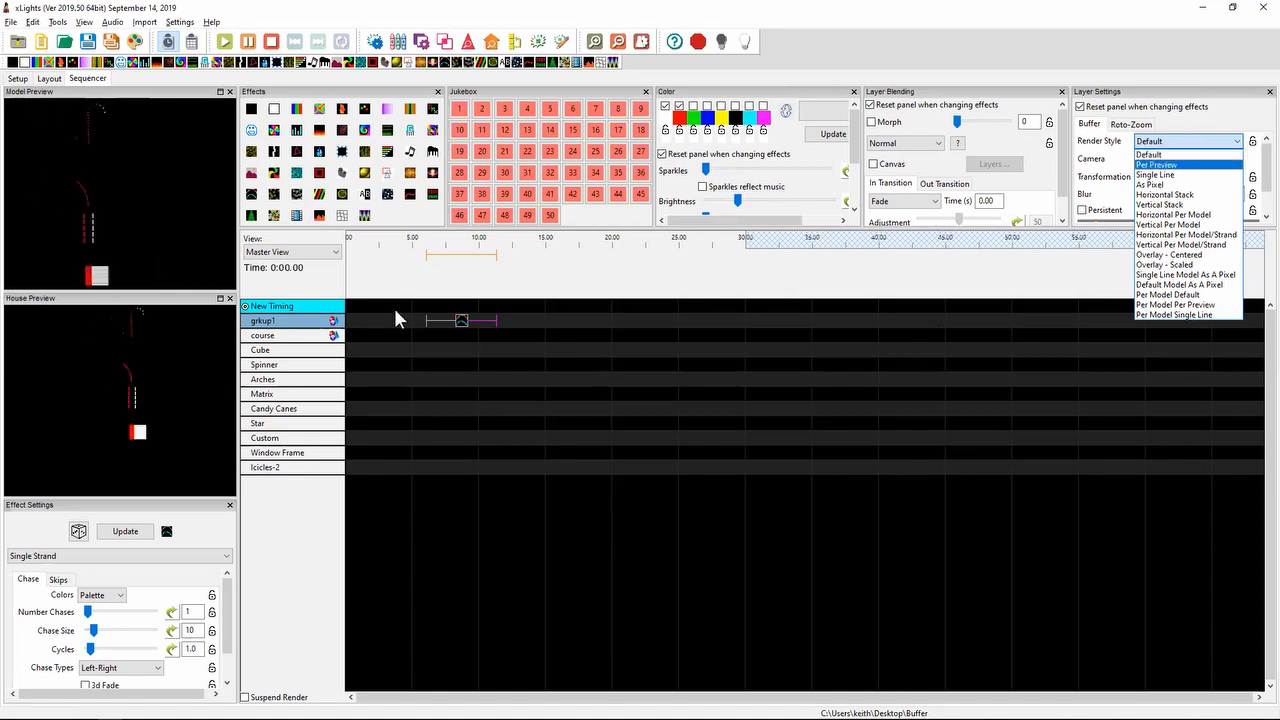
pyautogui.press('Down')
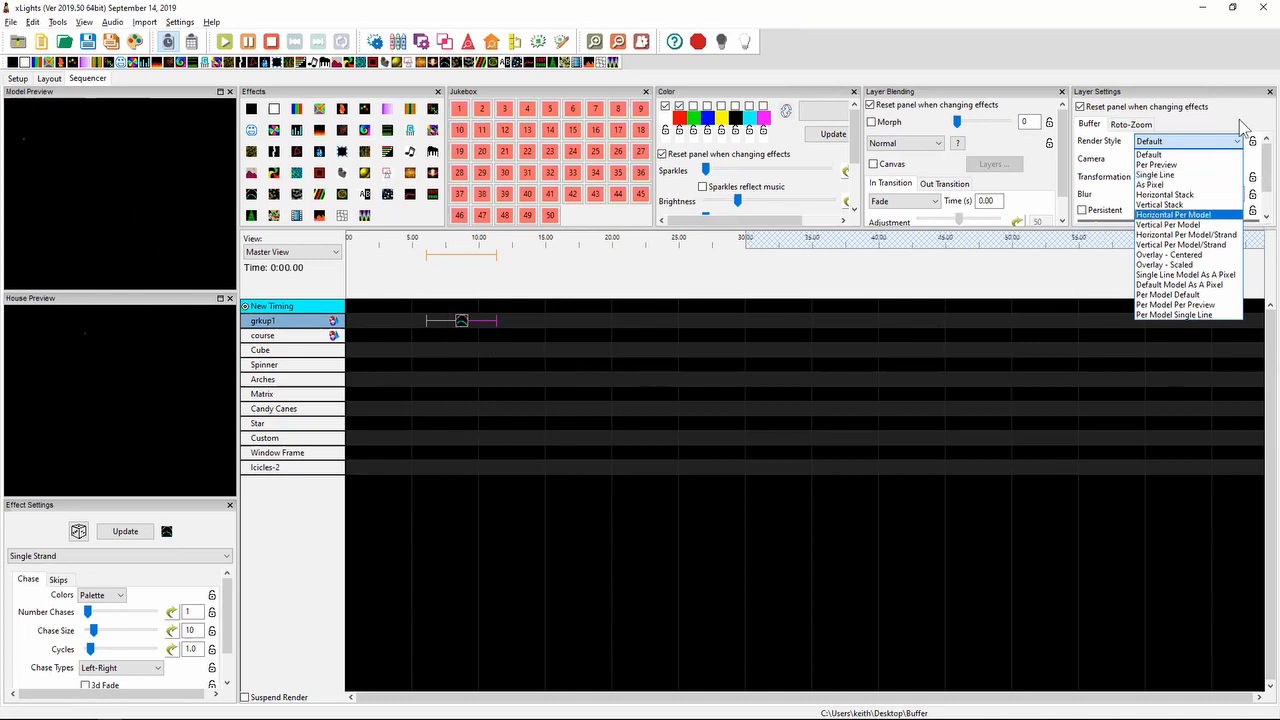
pyautogui.click(1165, 164)
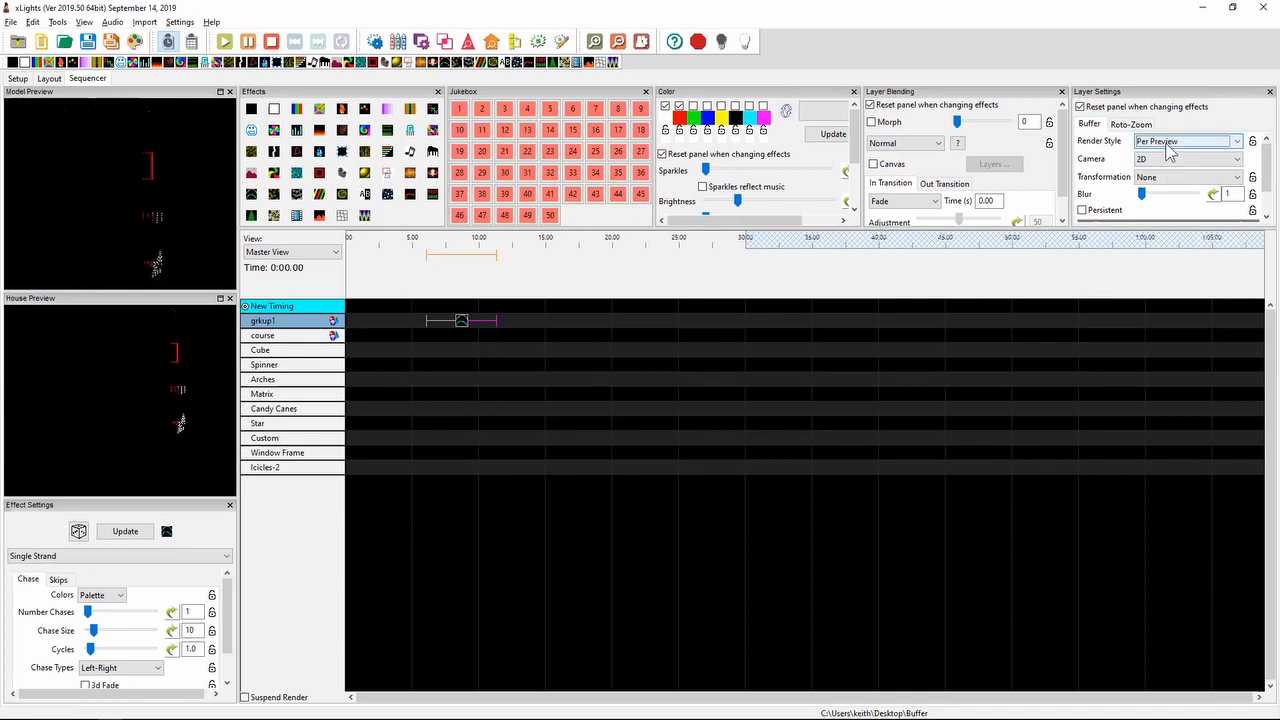
pyautogui.click(1170, 142)
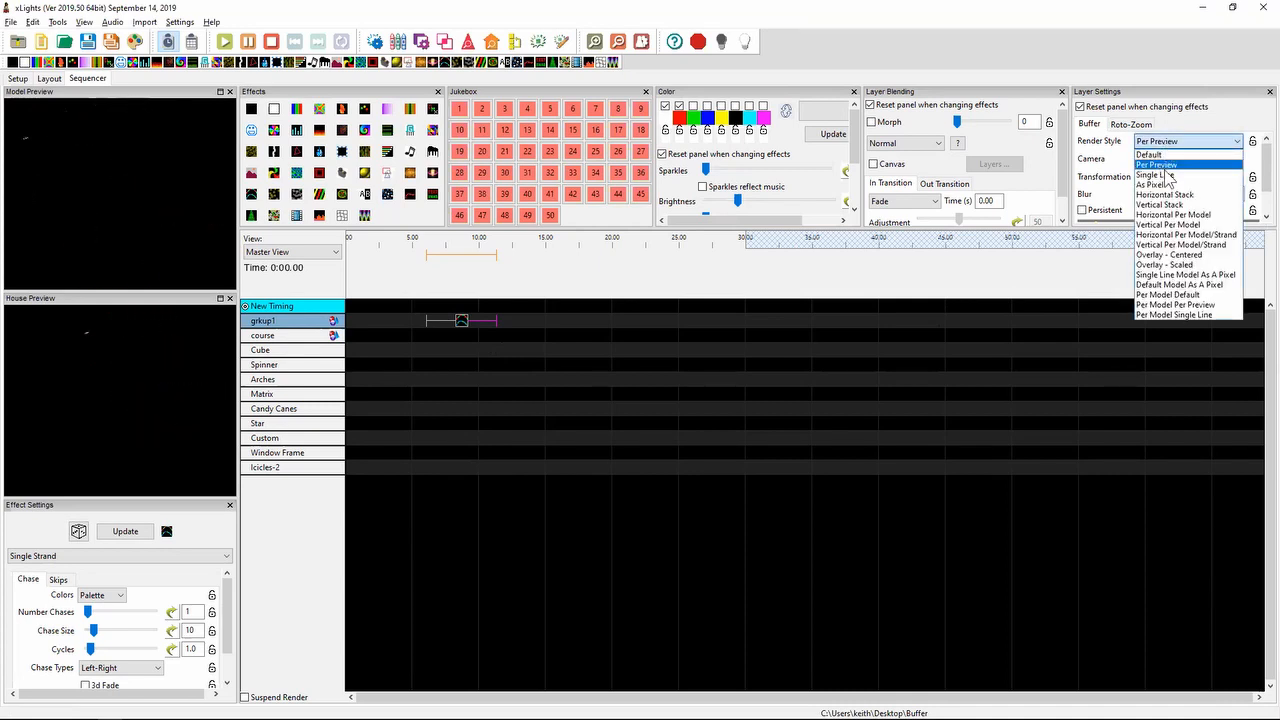
pyautogui.click(1166, 174)
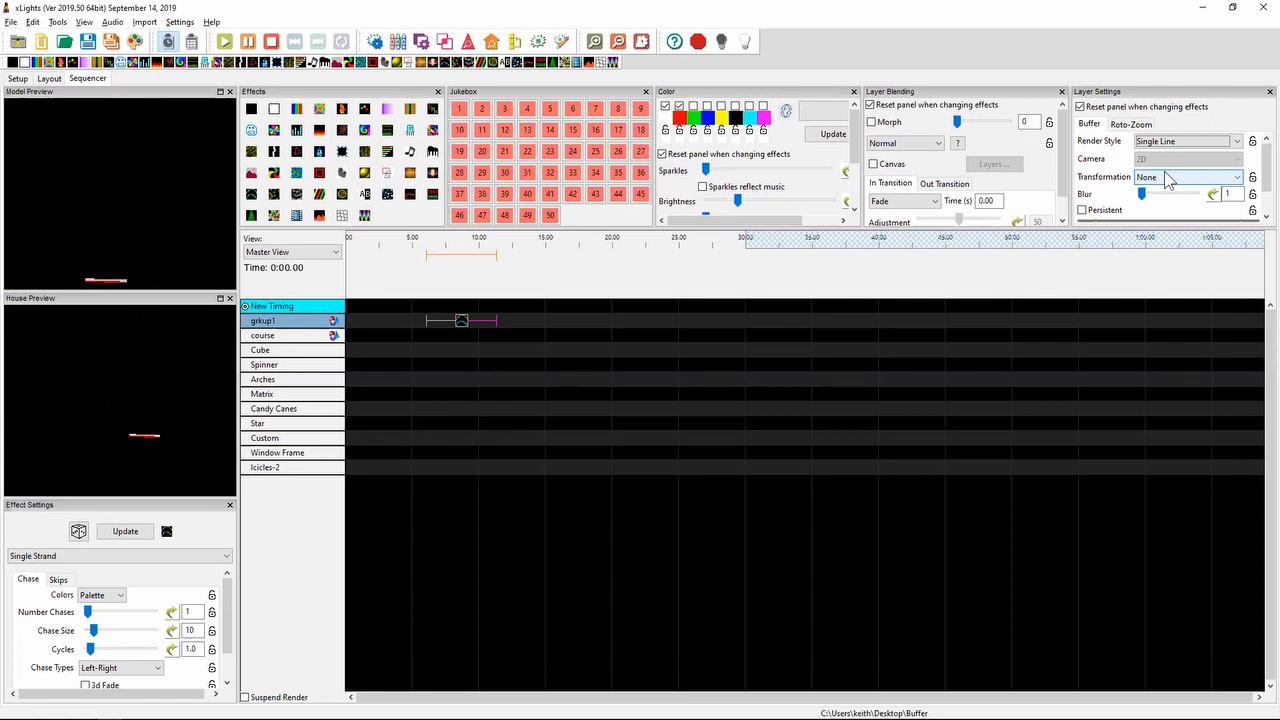
# - Check the course group's models in the layout, and sketch a long bar labelled Arch with 50 below it in Bamboo Paper
pyautogui.click(48, 80)
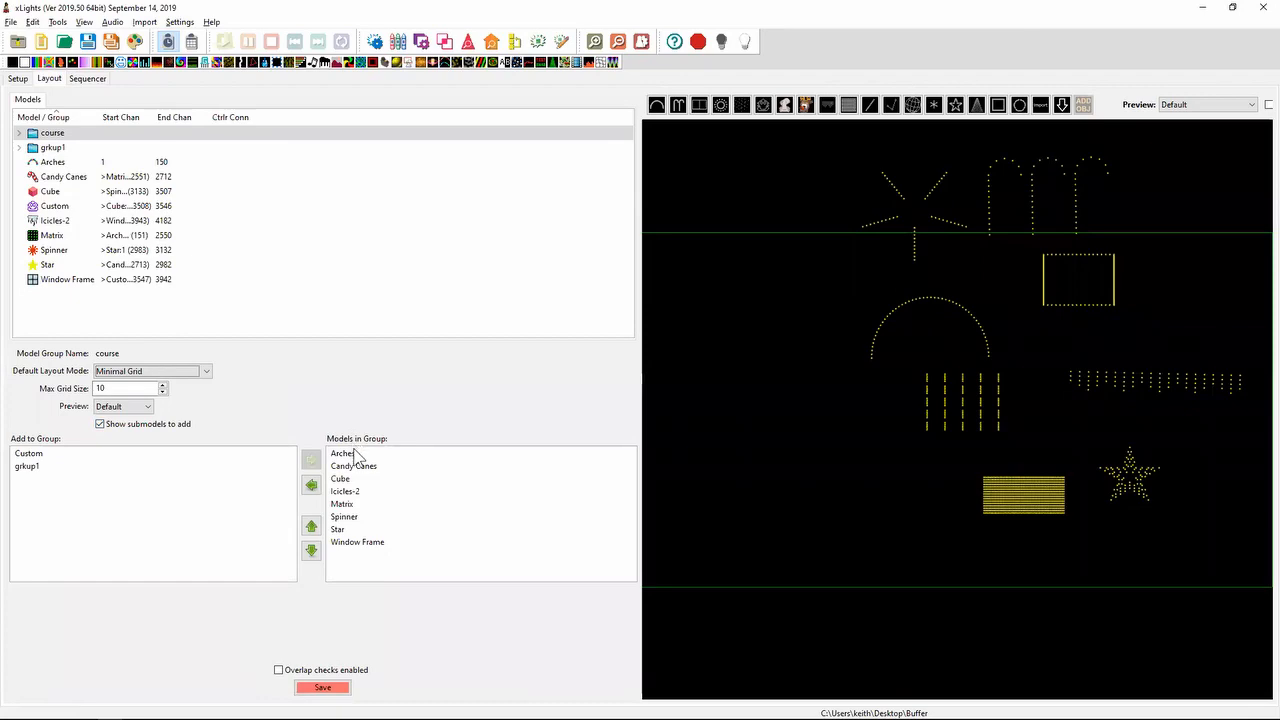
pyautogui.hotkey('alt', 'Tab')
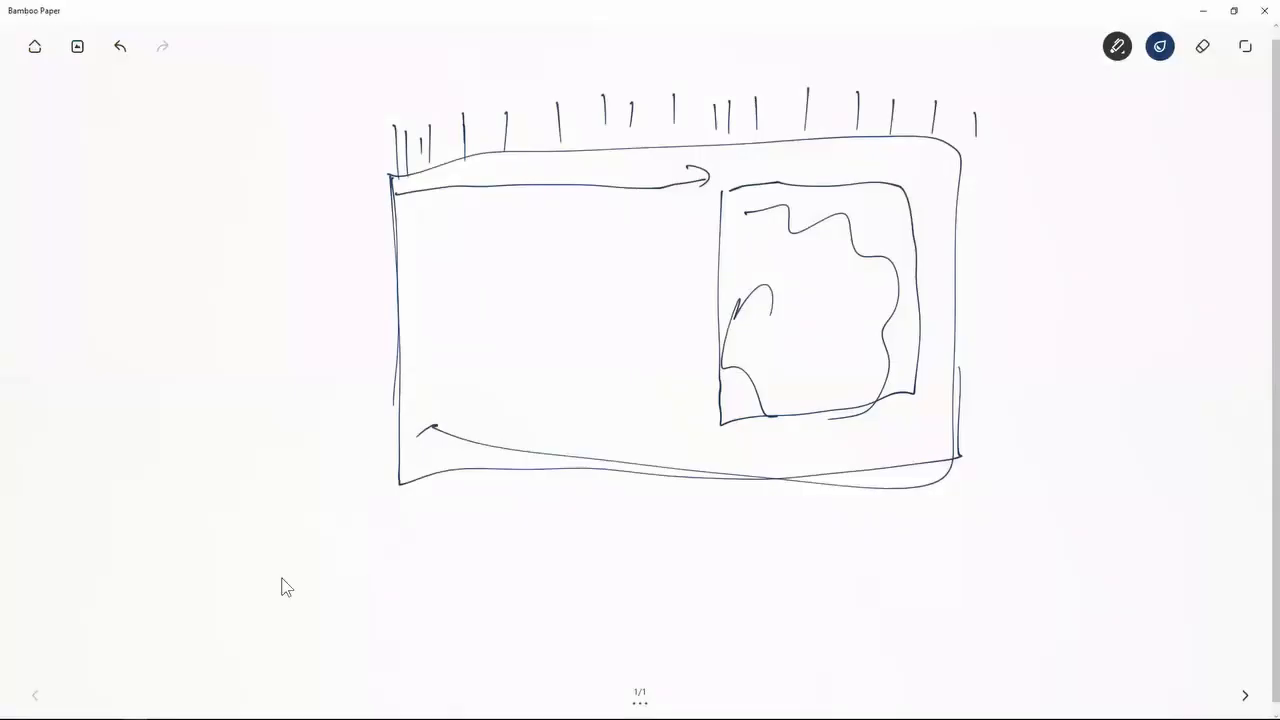
pyautogui.moveTo(106, 588)
pyautogui.mouseDown()
pyautogui.moveTo(497, 577)
pyautogui.moveTo(449, 616)
pyautogui.moveTo(52, 632)
pyautogui.mouseUp()
pyautogui.moveTo(217, 587); pyautogui.dragTo(211, 612)
pyautogui.moveTo(218, 588); pyautogui.dragTo(229, 607)
pyautogui.moveTo(213, 603); pyautogui.dragTo(250, 593)
pyautogui.moveTo(263, 590); pyautogui.dragTo(265, 602)
pyautogui.moveTo(267, 580); pyautogui.dragTo(285, 598)
pyautogui.moveTo(29, 600); pyautogui.dragTo(34, 626)
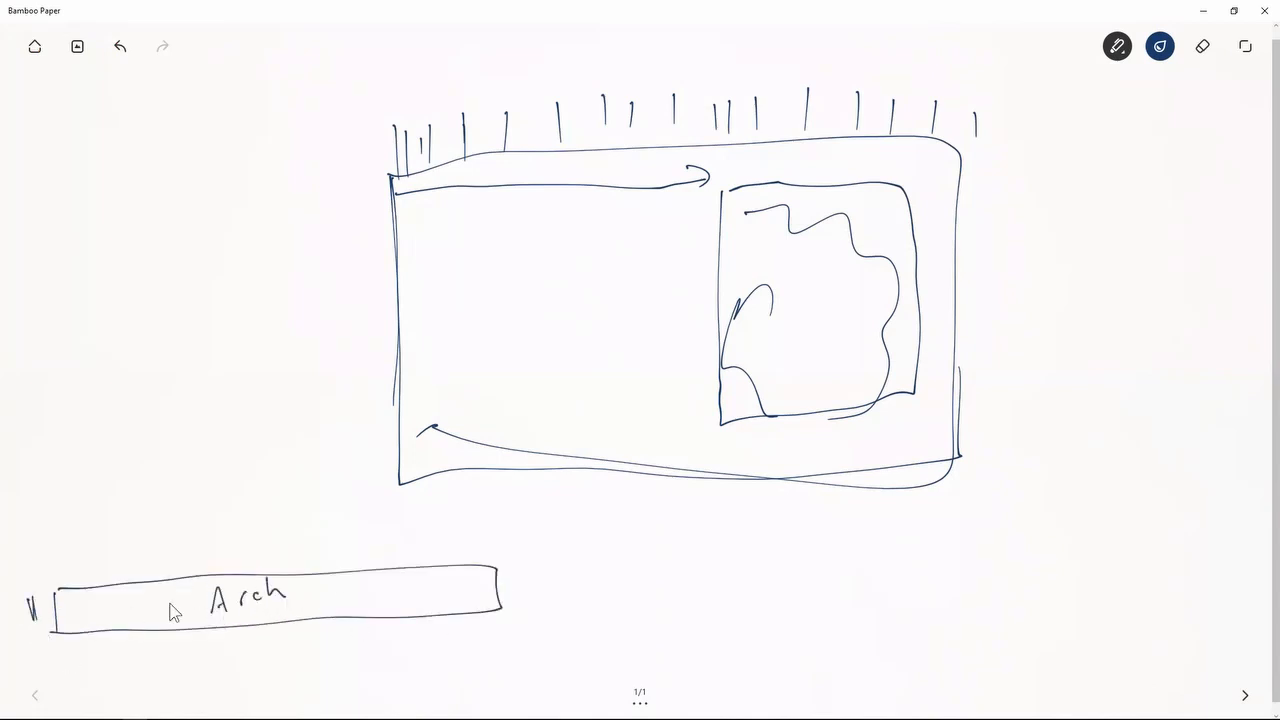
pyautogui.moveTo(264, 633)
pyautogui.mouseDown()
pyautogui.moveTo(260, 657)
pyautogui.moveTo(285, 630)
pyautogui.mouseUp()
# - Recheck the course group's model list in xLights, and sketch a small box divided by vertical lines left of the frame in Bamboo Paper
pyautogui.hotkey('alt', 'Tab')
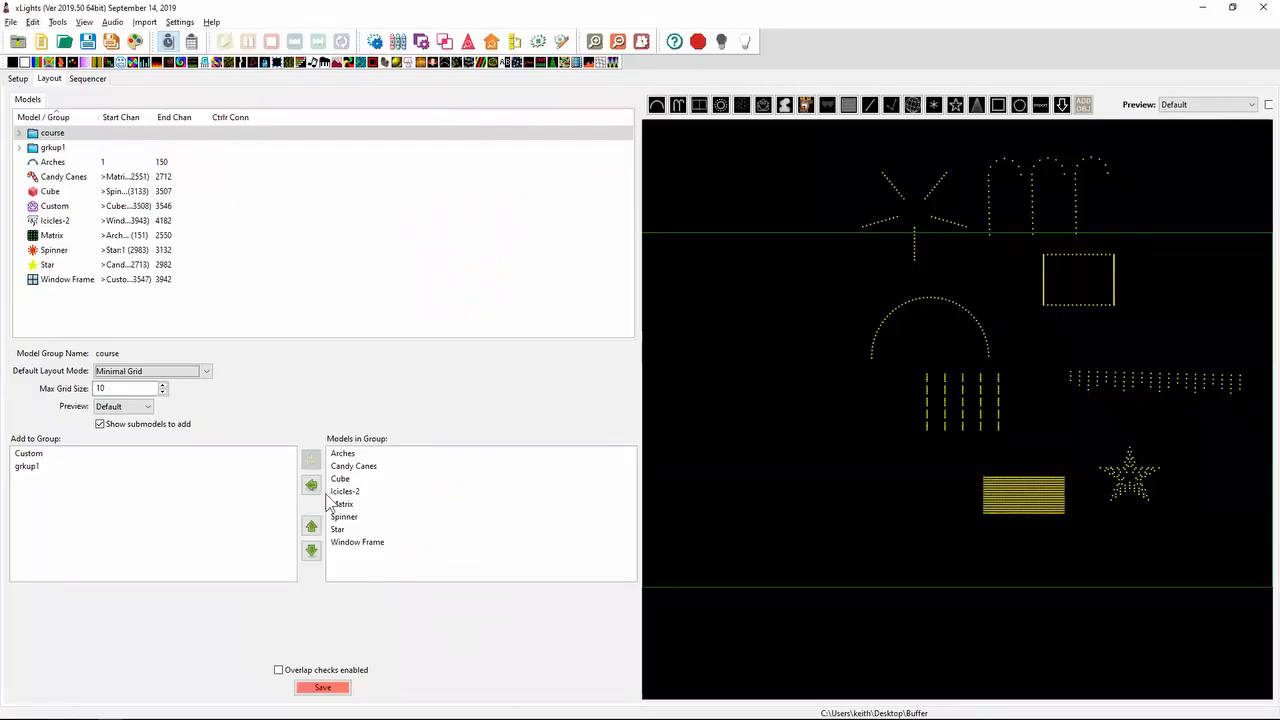
pyautogui.hotkey('alt', 'Tab')
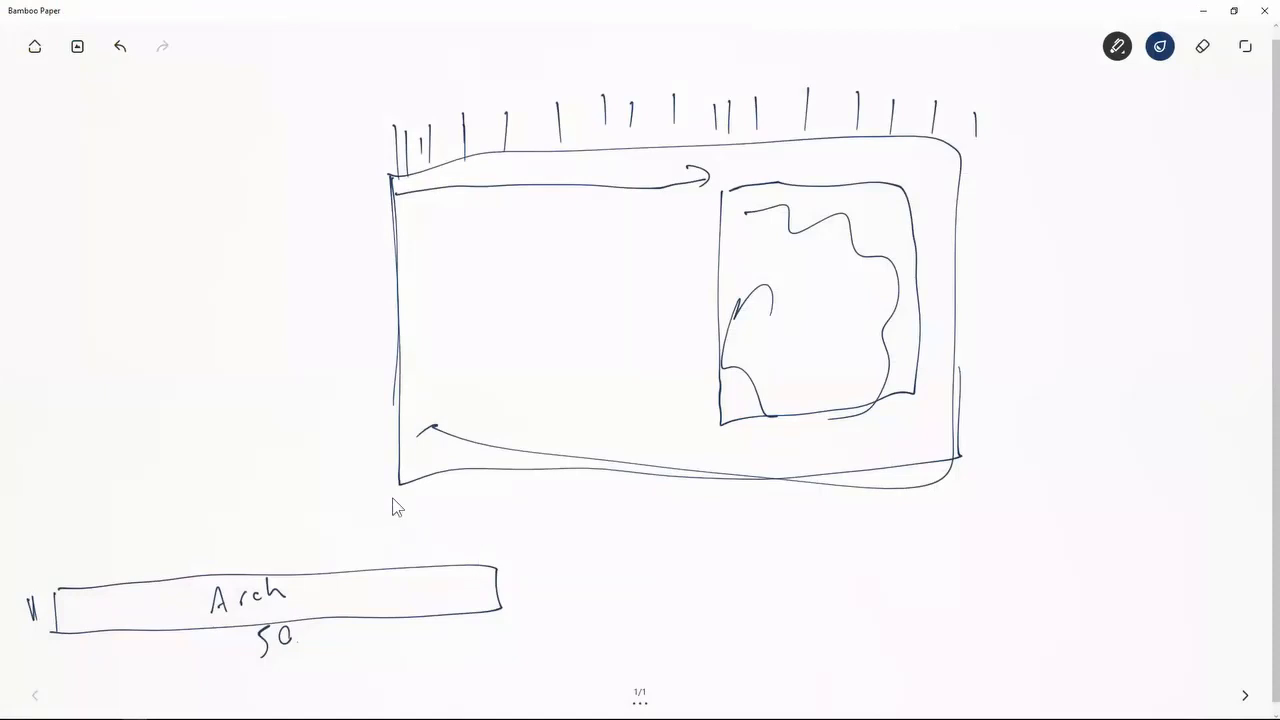
pyautogui.moveTo(292, 346)
pyautogui.mouseDown()
pyautogui.moveTo(208, 372)
pyautogui.moveTo(305, 466)
pyautogui.mouseUp()
pyautogui.moveTo(305, 468); pyautogui.dragTo(250, 477)
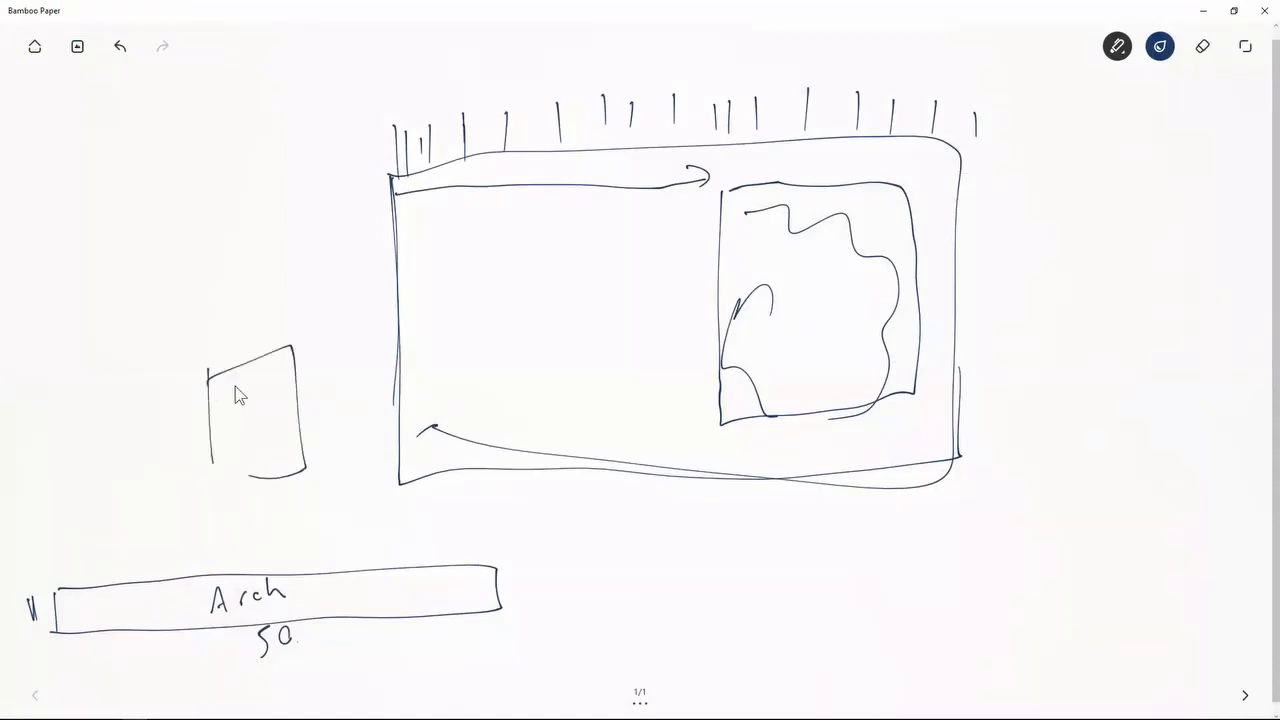
pyautogui.moveTo(238, 374); pyautogui.dragTo(240, 466)
pyautogui.moveTo(270, 368); pyautogui.dragTo(272, 452)
pyautogui.click(227, 464)
# - Extend the Arch bar with a chain of smaller segments across the page and draw a long rightward arrow above them
pyautogui.moveTo(499, 557)
pyautogui.mouseDown()
pyautogui.moveTo(643, 552)
pyautogui.moveTo(669, 579)
pyautogui.moveTo(505, 600)
pyautogui.mouseUp()
pyautogui.moveTo(645, 552)
pyautogui.mouseDown()
pyautogui.moveTo(786, 566)
pyautogui.moveTo(830, 587)
pyautogui.mouseUp()
pyautogui.moveTo(830, 587); pyautogui.dragTo(765, 598)
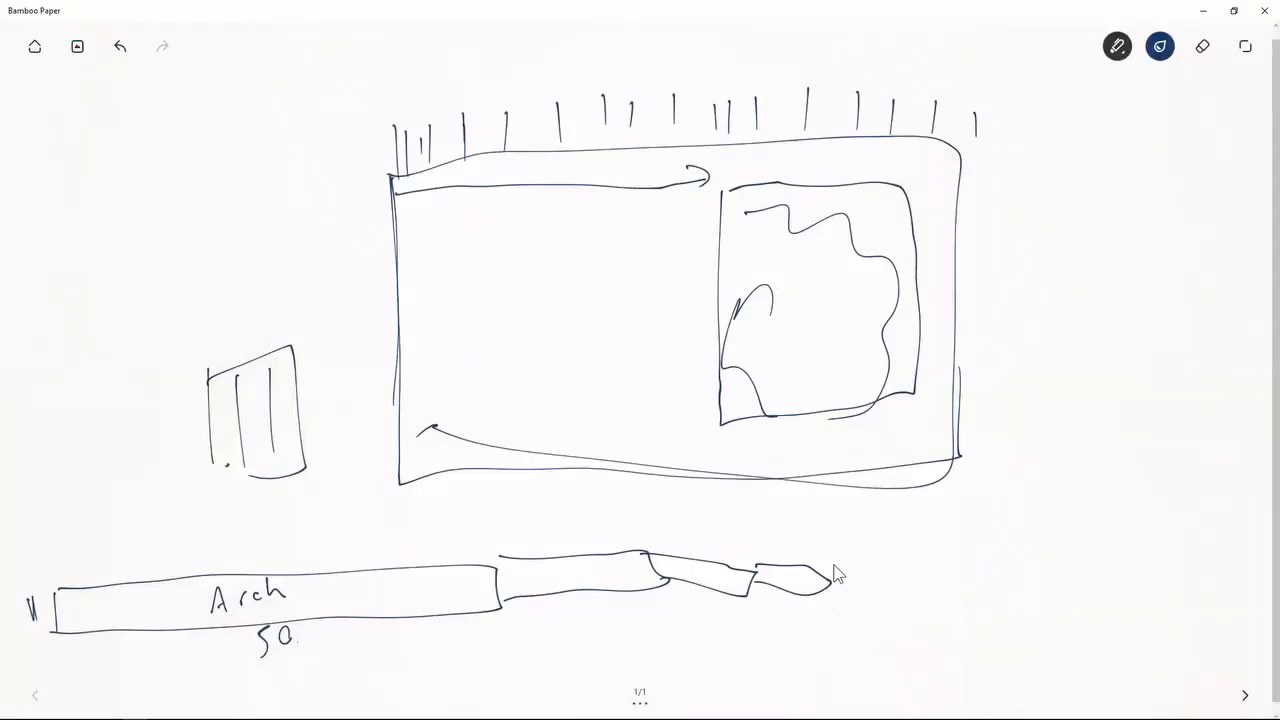
pyautogui.moveTo(900, 566)
pyautogui.mouseDown()
pyautogui.moveTo(911, 582)
pyautogui.moveTo(876, 595)
pyautogui.mouseUp()
pyautogui.moveTo(925, 572)
pyautogui.mouseDown()
pyautogui.moveTo(970, 594)
pyautogui.moveTo(976, 578)
pyautogui.moveTo(1047, 581)
pyautogui.moveTo(998, 596)
pyautogui.moveTo(1059, 583)
pyautogui.moveTo(1112, 590)
pyautogui.moveTo(1078, 599)
pyautogui.moveTo(1141, 592)
pyautogui.moveTo(1169, 618)
pyautogui.moveTo(1125, 610)
pyautogui.moveTo(1197, 617)
pyautogui.mouseUp()
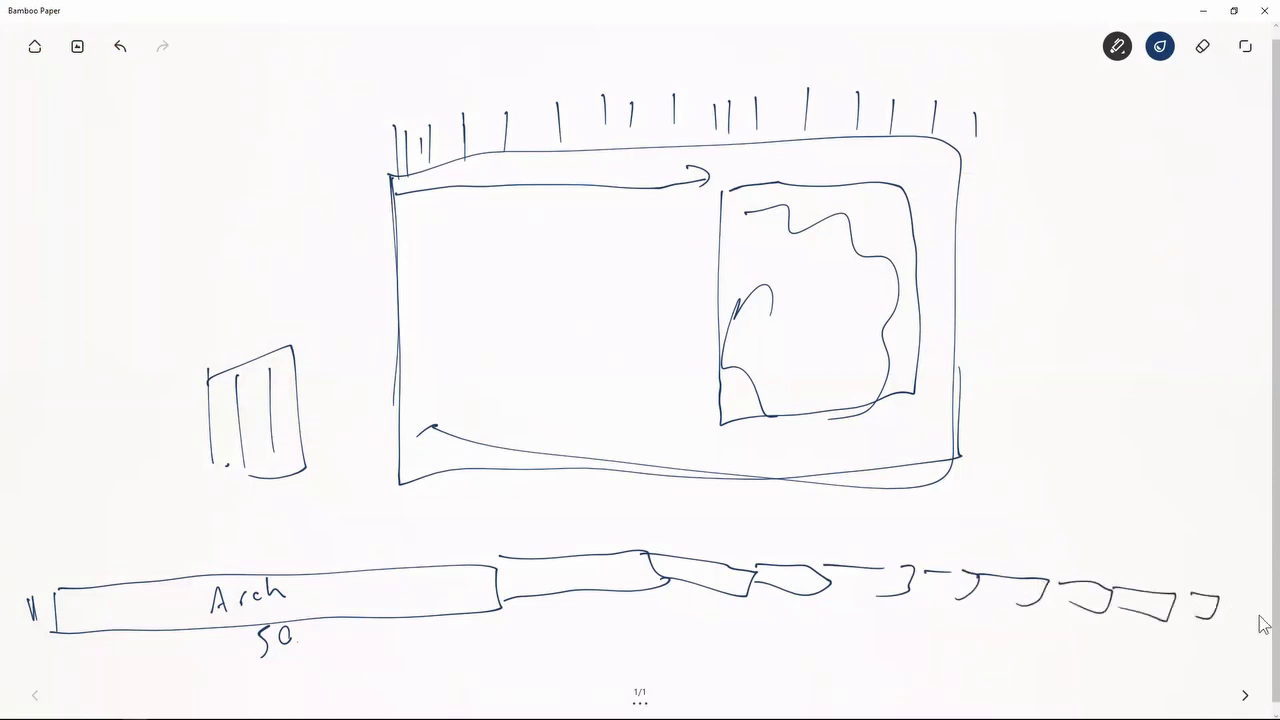
pyautogui.moveTo(555, 527)
pyautogui.mouseDown()
pyautogui.moveTo(794, 512)
pyautogui.moveTo(1070, 550)
pyautogui.moveTo(1162, 548)
pyautogui.mouseUp()
# - Compare the course group's model order in the xLights layout with the chained segments in the Bamboo Paper sketch
pyautogui.hotkey('alt', 'Tab')
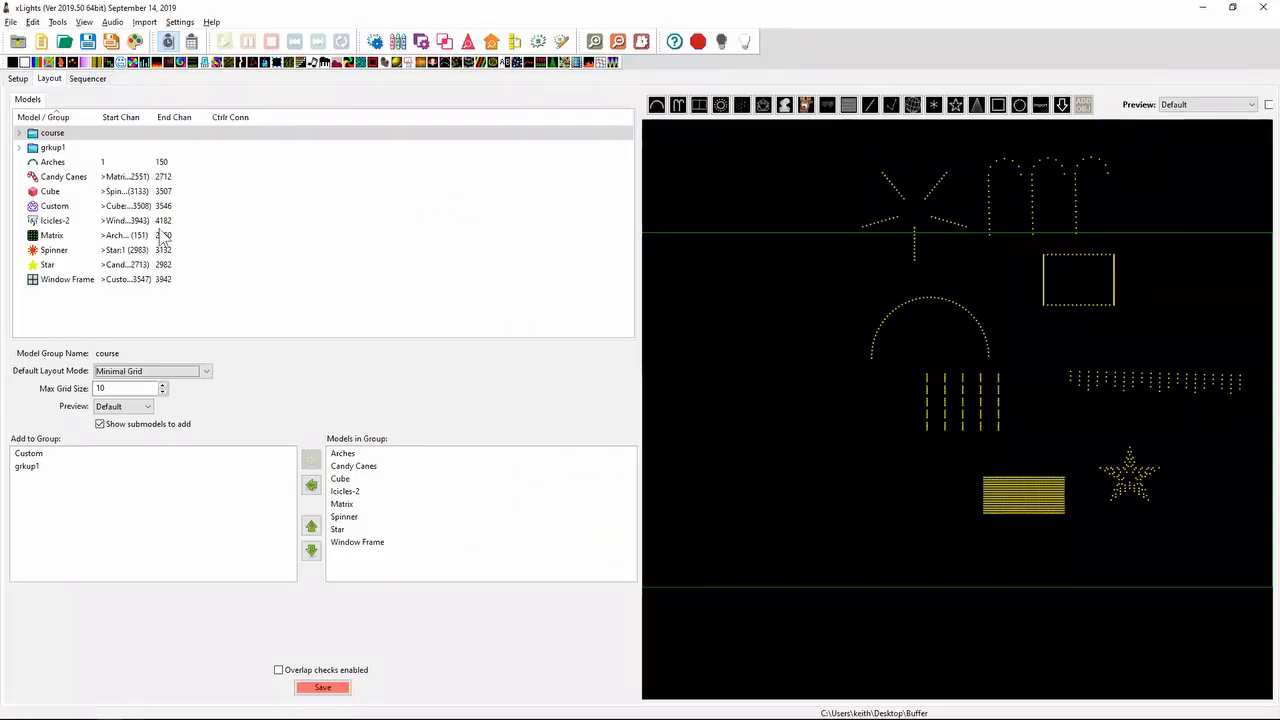
pyautogui.hotkey('alt', 'Tab')
pyautogui.hotkey('alt', 'Tab')
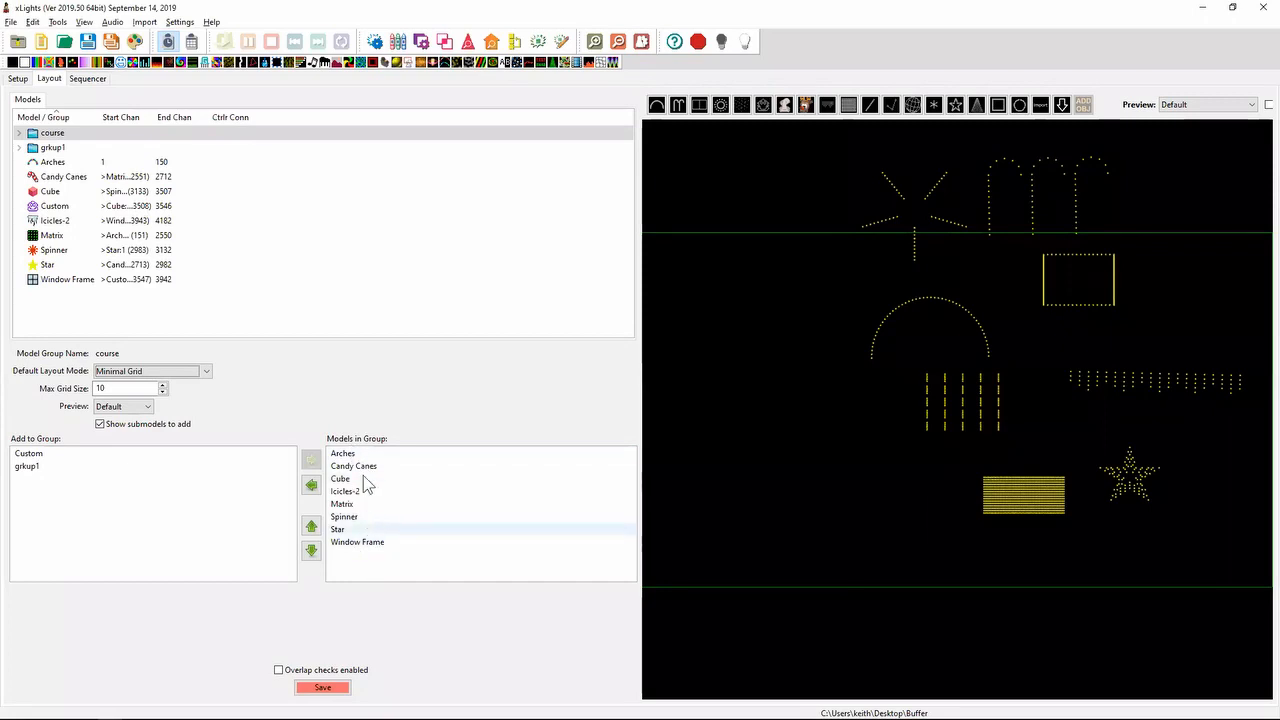
pyautogui.hotkey('alt', 'Tab')
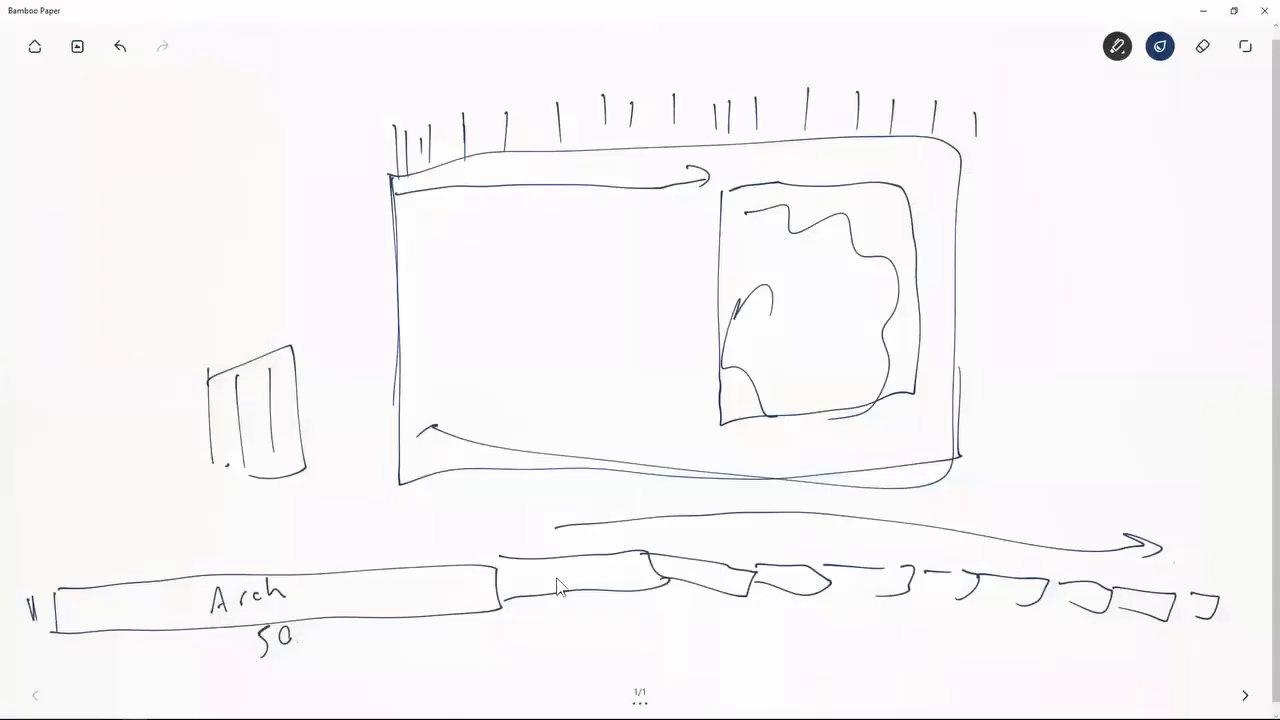
# - Switch to xLights and try the grkup1 effect's render style As Pixel, ending on Horizontal Stack
pyautogui.moveTo(843, 628); pyautogui.dragTo(1015, 648)
pyautogui.hotkey('alt', 'Tab')
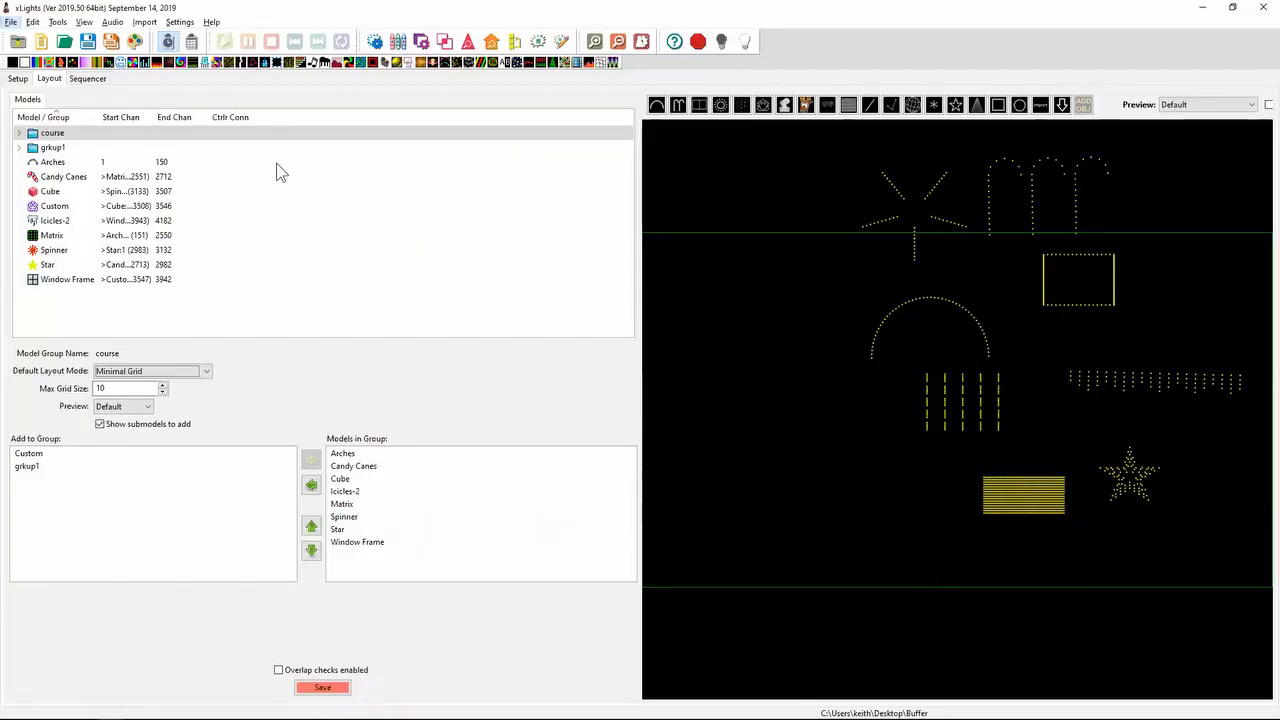
pyautogui.click(87, 78)
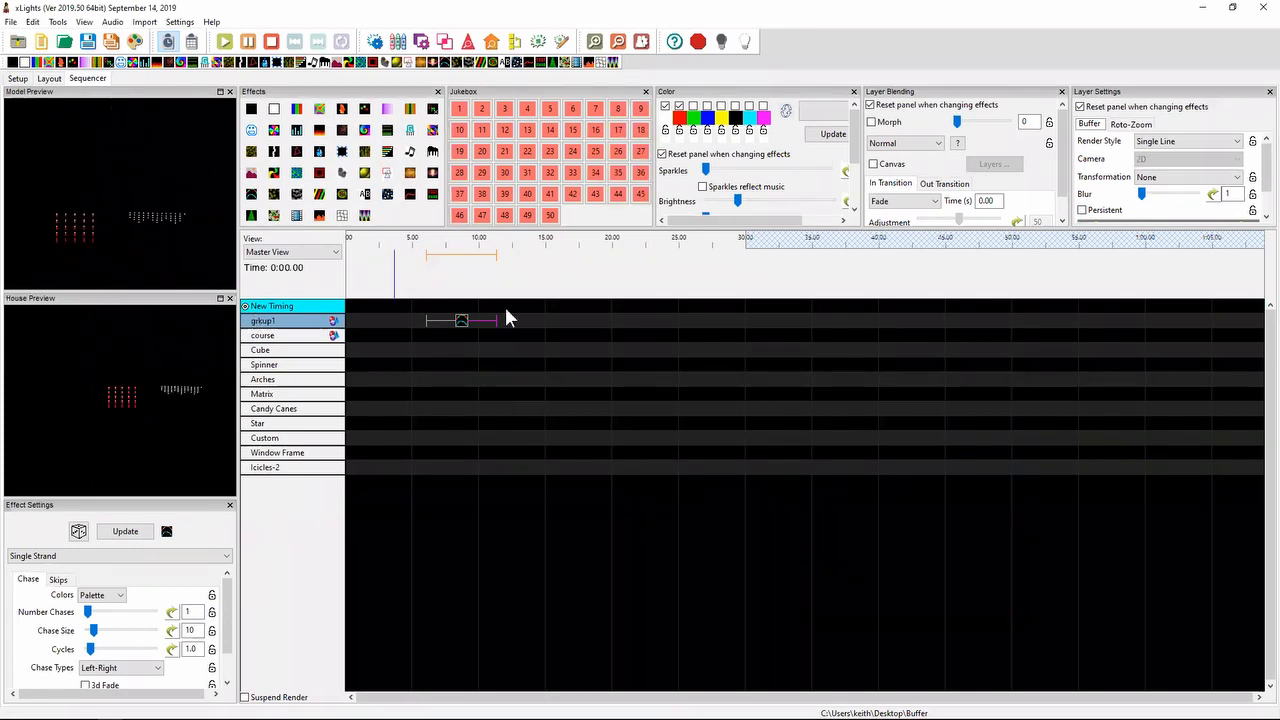
pyautogui.click(1153, 142)
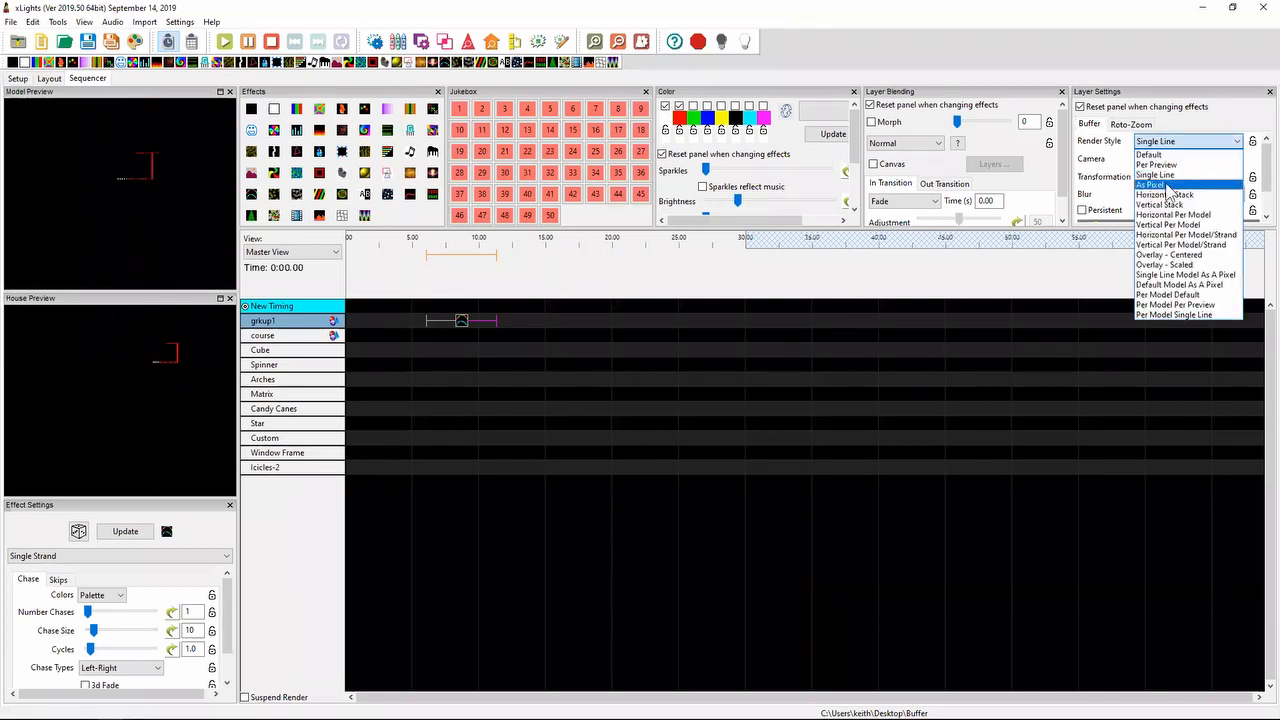
pyautogui.click(1152, 185)
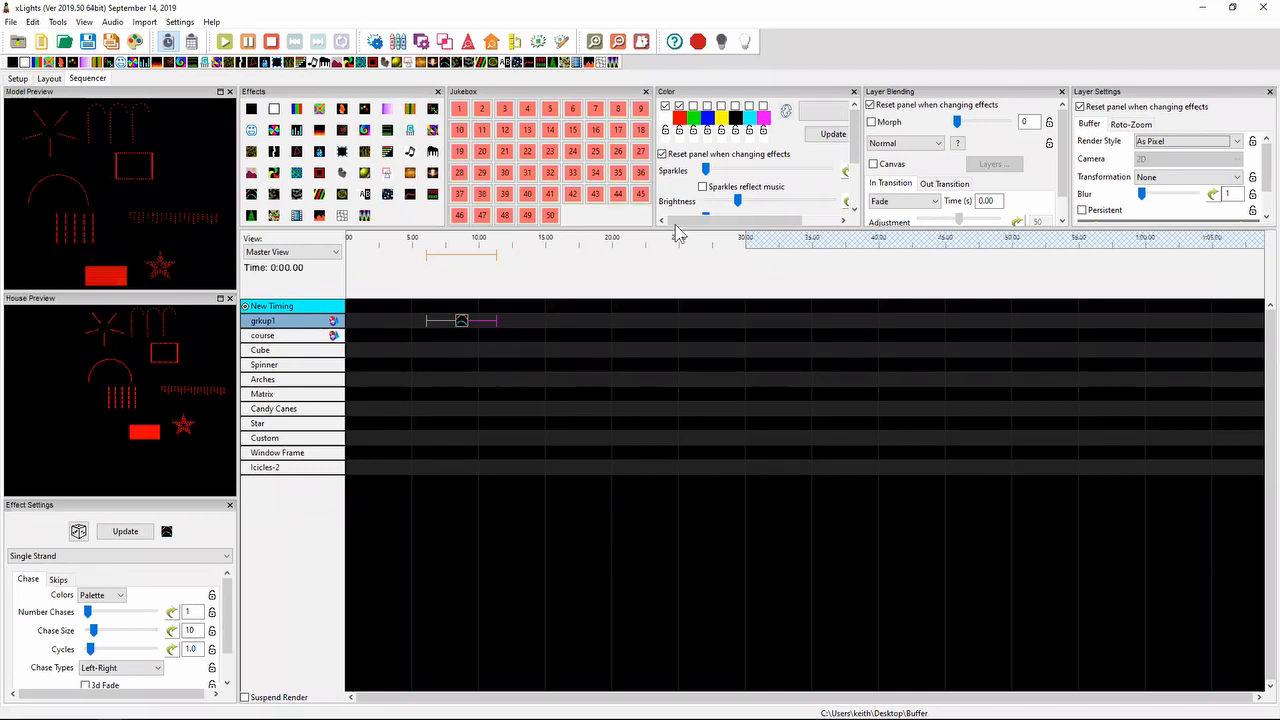
pyautogui.click(1170, 147)
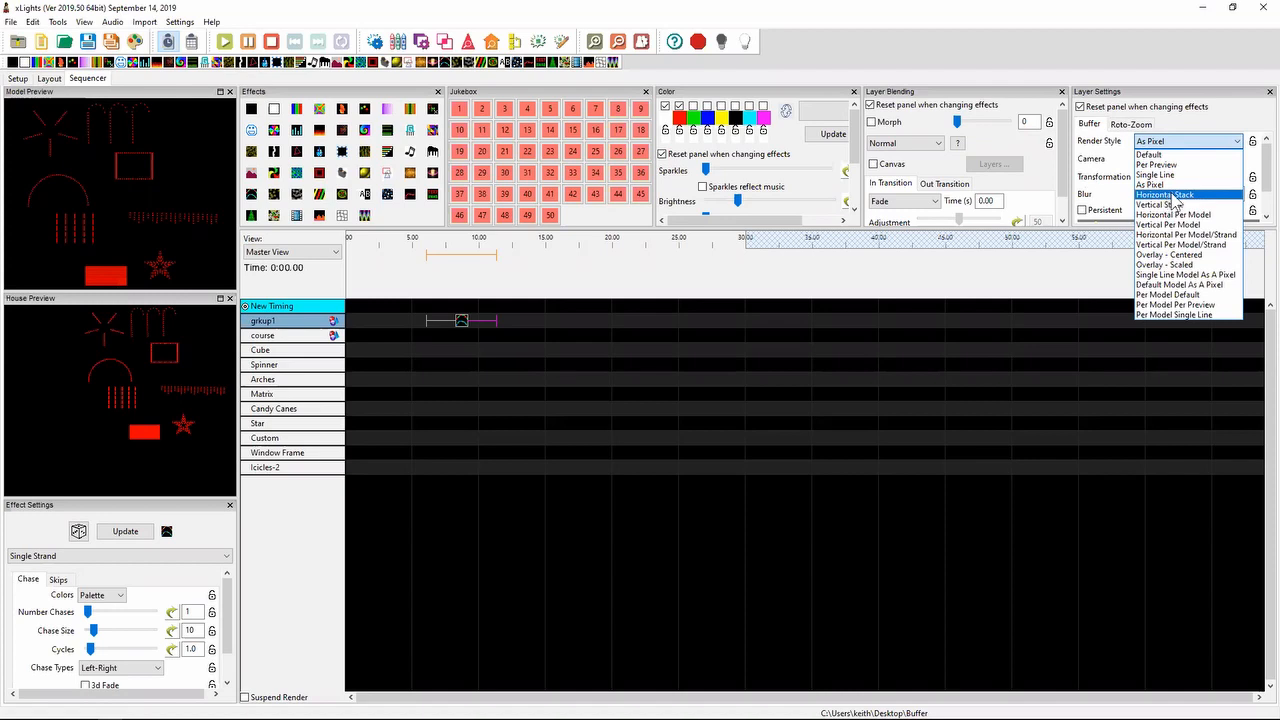
pyautogui.click(1176, 196)
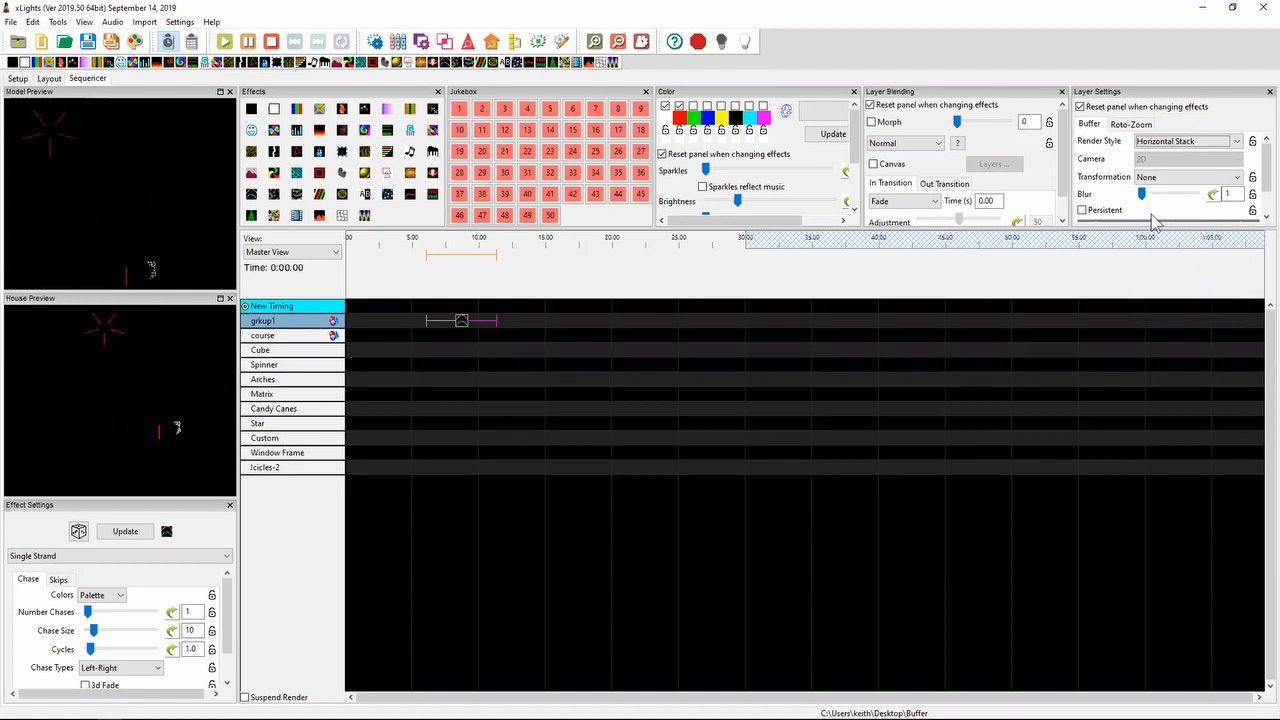
# - Switch to Bamboo Paper, clear the whole page, and draw a long curved line across it with a short tick at its far end
pyautogui.hotkey('alt', 'Tab')
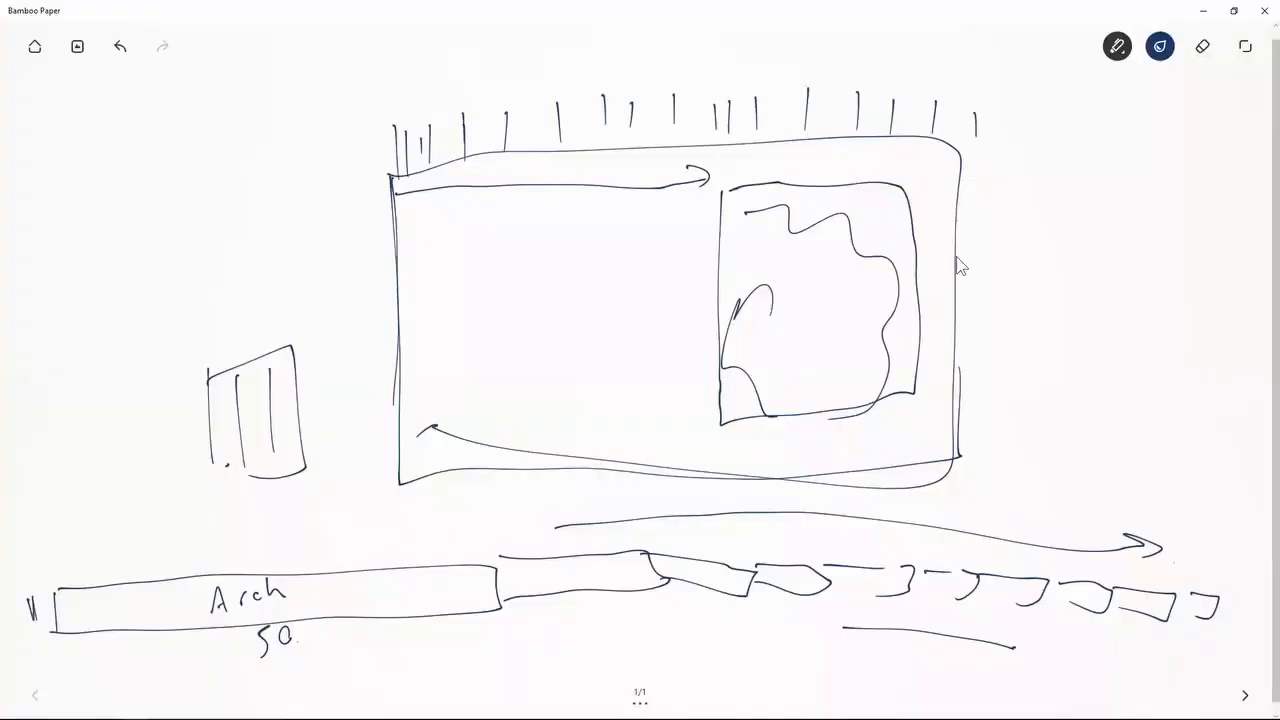
pyautogui.click(1207, 47)
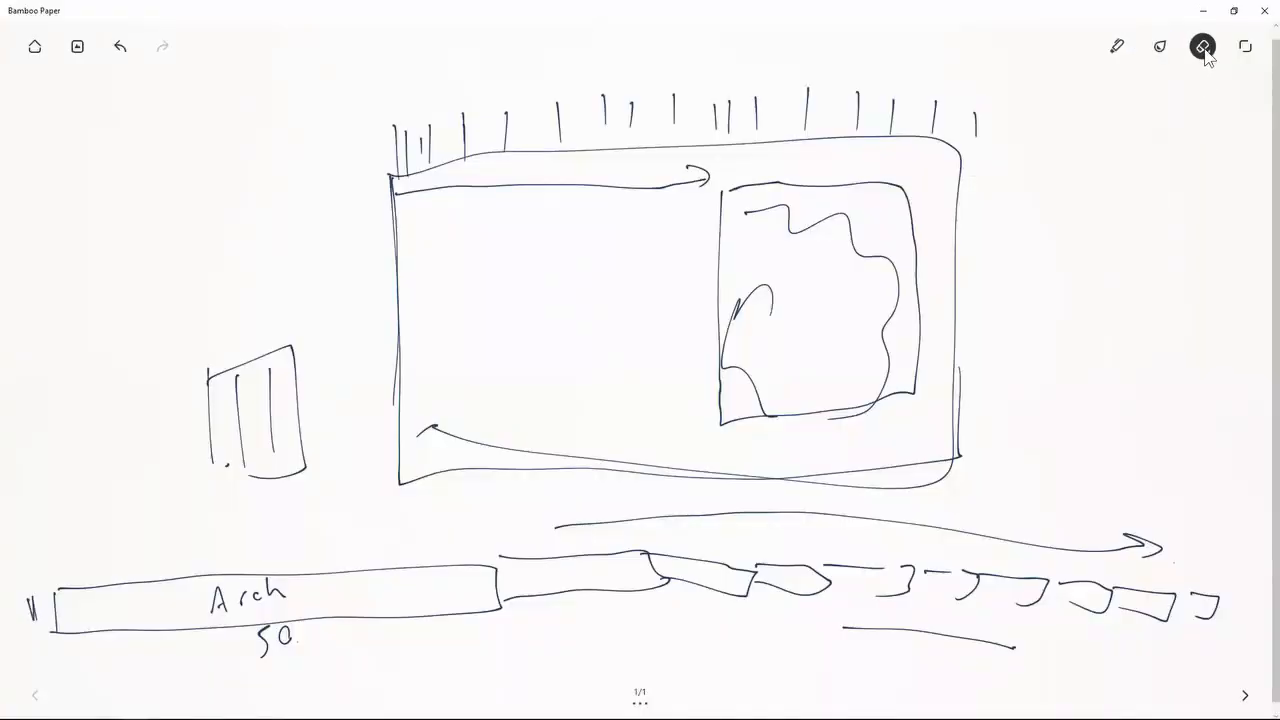
pyautogui.click(1205, 50)
pyautogui.click(1206, 98)
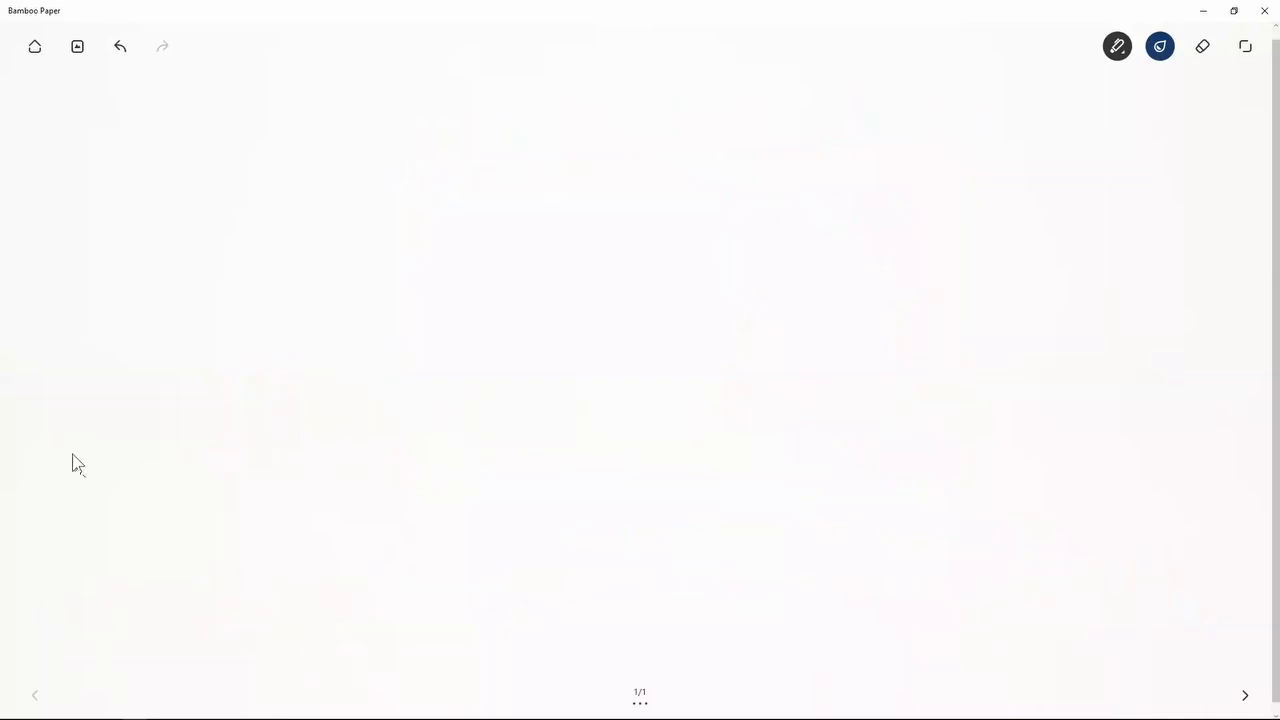
pyautogui.moveTo(91, 490)
pyautogui.mouseDown()
pyautogui.moveTo(381, 423)
pyautogui.moveTo(842, 394)
pyautogui.moveTo(1152, 416)
pyautogui.mouseUp()
pyautogui.moveTo(1145, 393); pyautogui.dragTo(1176, 408)
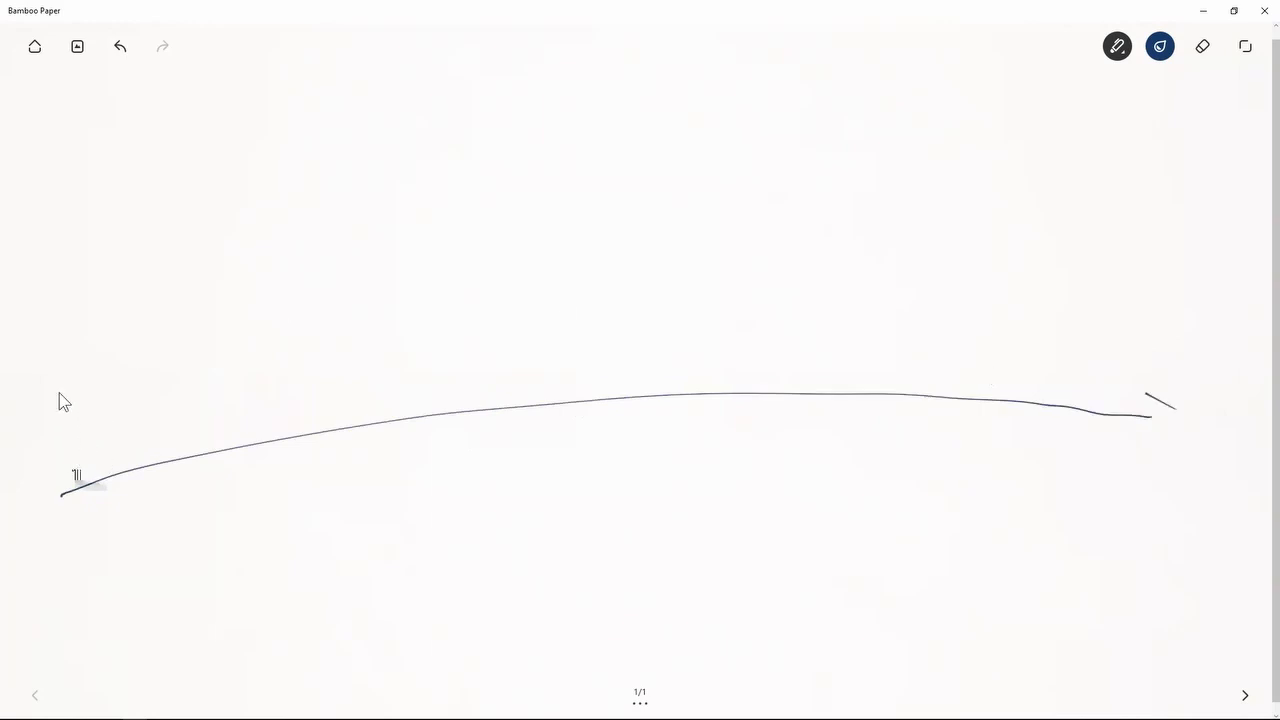
# - Sketch a bar marked 1 and 50 beside three tall columns marked 3, shade their lower ends, and write 18 above the bar
pyautogui.moveTo(62, 420)
pyautogui.mouseDown()
pyautogui.moveTo(153, 354)
pyautogui.moveTo(251, 329)
pyautogui.moveTo(259, 385)
pyautogui.moveTo(60, 437)
pyautogui.mouseUp()
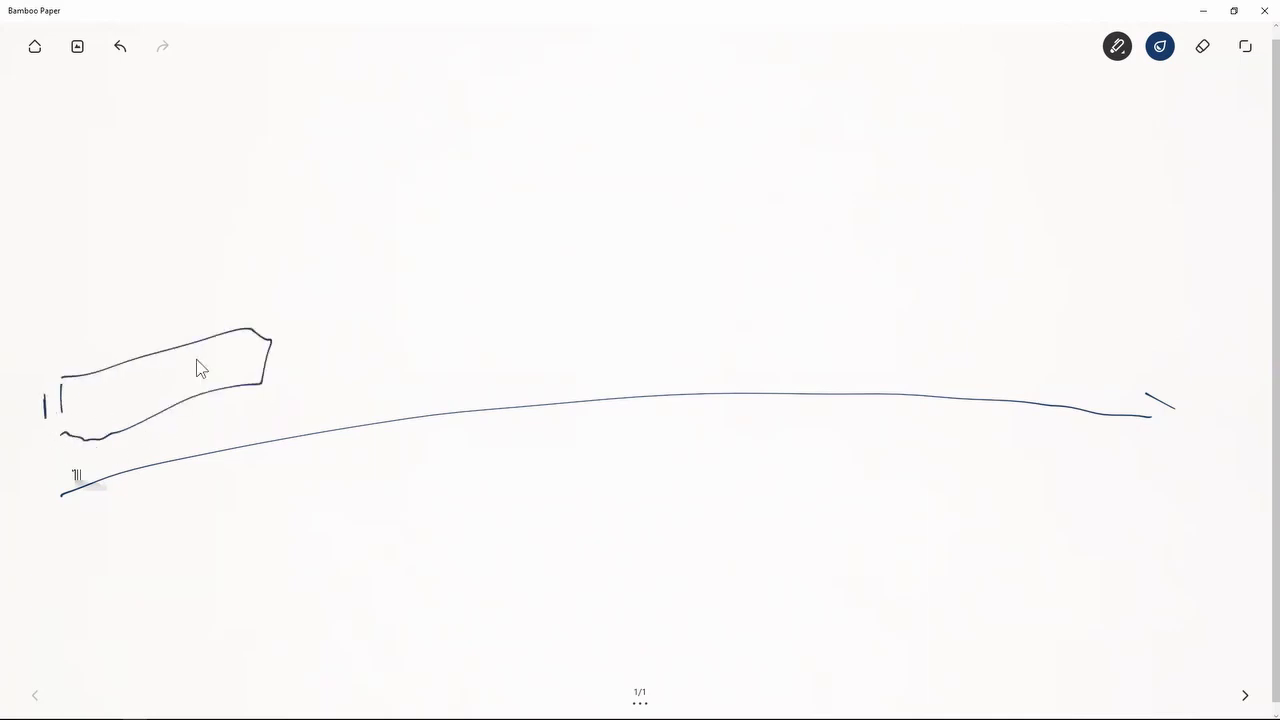
pyautogui.moveTo(216, 378)
pyautogui.mouseDown()
pyautogui.moveTo(275, 377)
pyautogui.moveTo(268, 268)
pyautogui.moveTo(289, 246)
pyautogui.moveTo(295, 353)
pyautogui.moveTo(287, 260)
pyautogui.moveTo(318, 263)
pyautogui.moveTo(309, 358)
pyautogui.moveTo(320, 245)
pyautogui.moveTo(322, 364)
pyautogui.mouseUp()
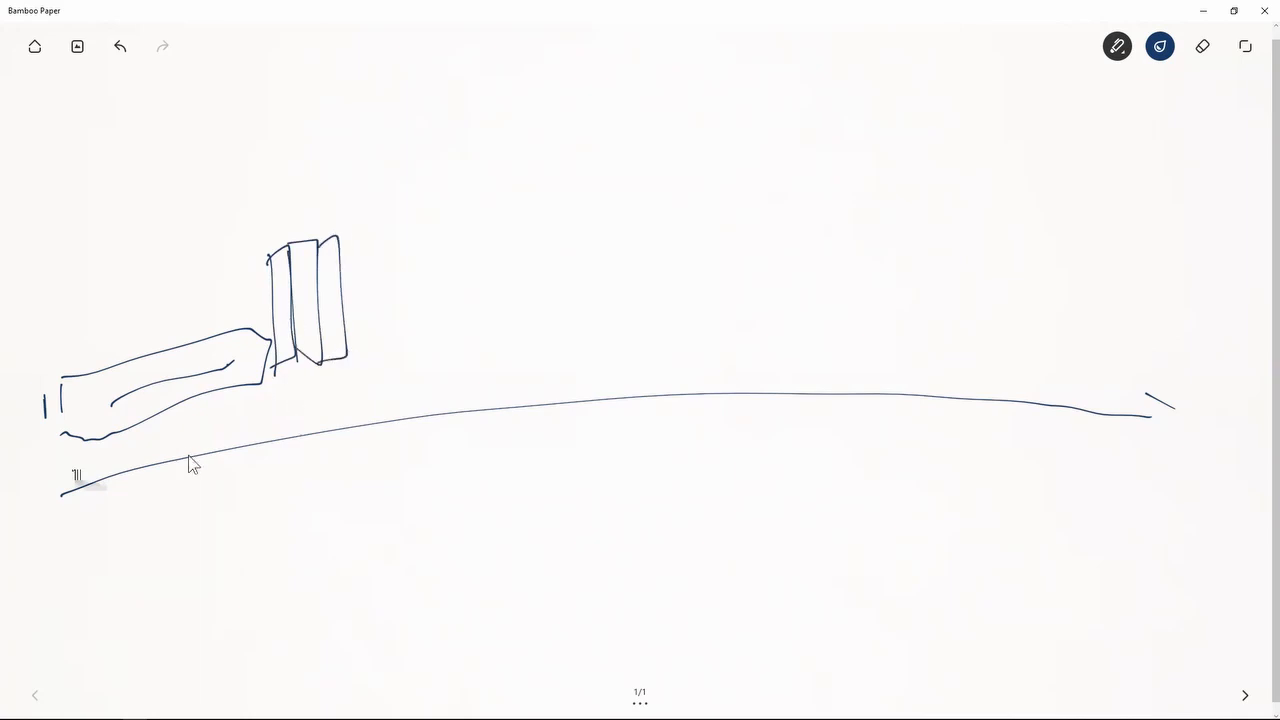
pyautogui.moveTo(170, 426)
pyautogui.mouseDown()
pyautogui.moveTo(160, 460)
pyautogui.moveTo(189, 423)
pyautogui.mouseUp()
pyautogui.moveTo(21, 310); pyautogui.dragTo(20, 338)
pyautogui.moveTo(40, 312)
pyautogui.mouseDown()
pyautogui.moveTo(44, 330)
pyautogui.moveTo(36, 320)
pyautogui.mouseUp()
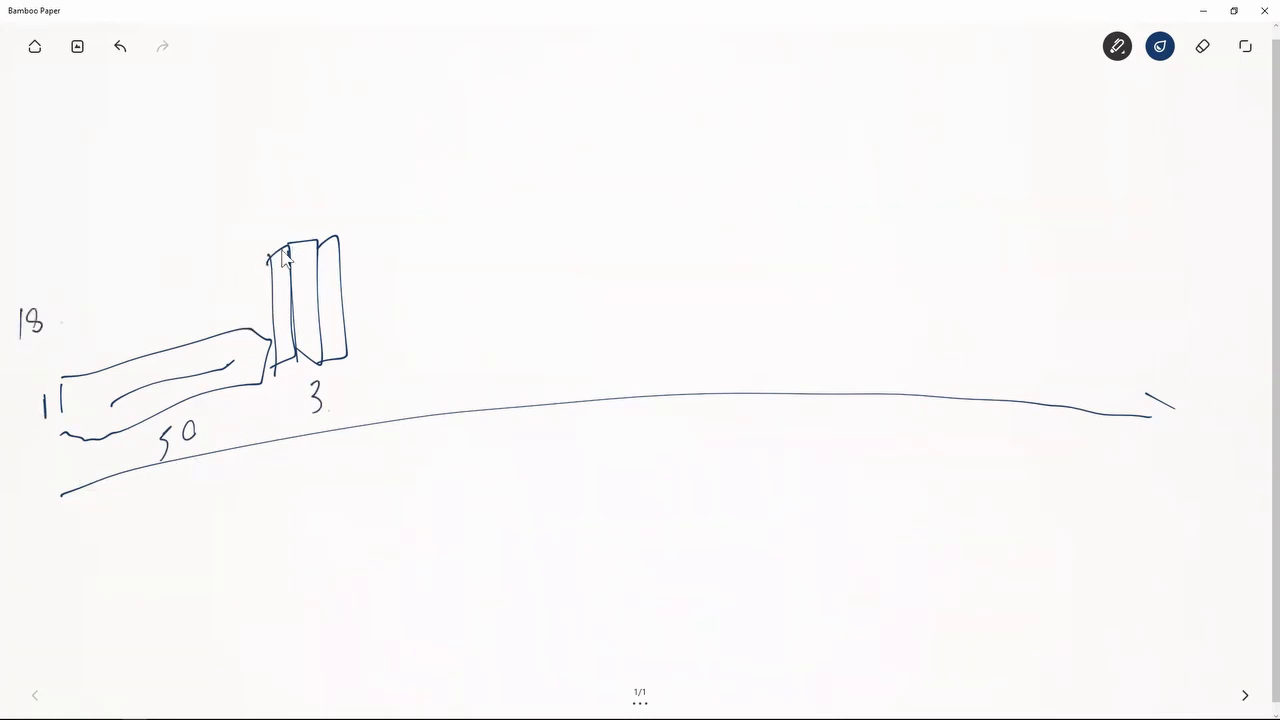
pyautogui.moveTo(210, 378); pyautogui.dragTo(342, 336)
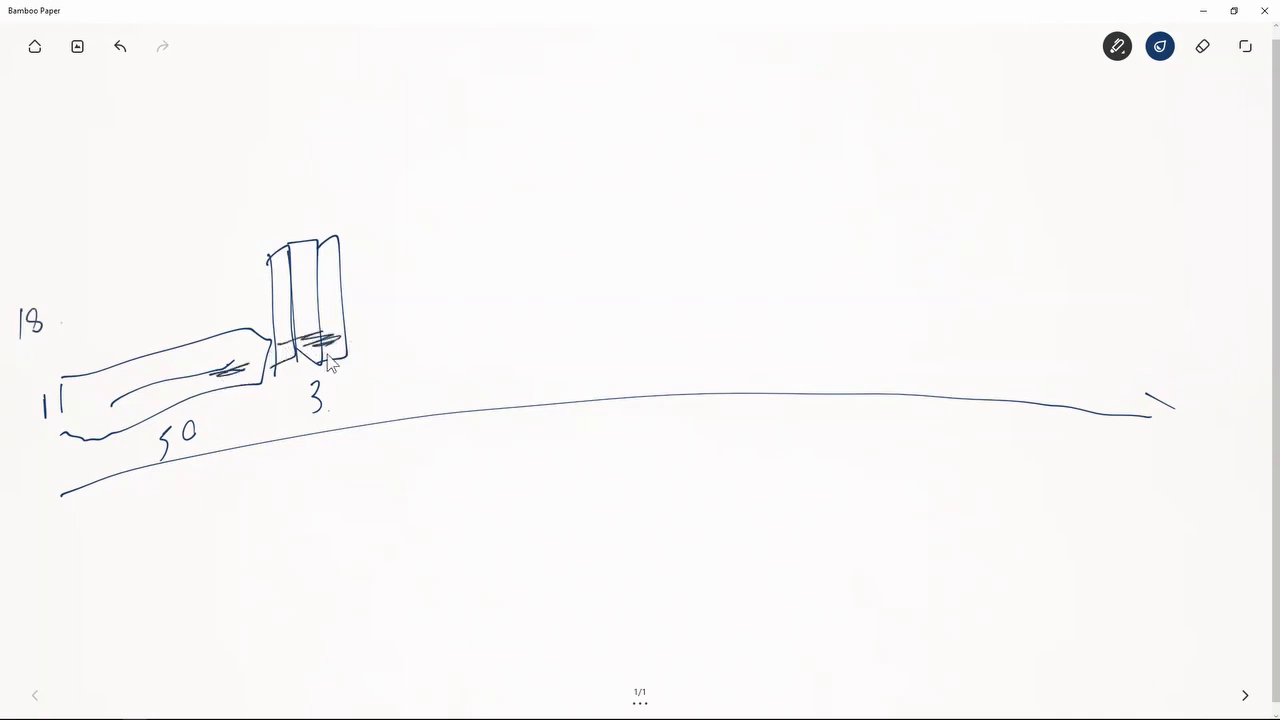
# - Draw a second long line across the page above the first, and open the model layout in xLights
pyautogui.moveTo(70, 432); pyautogui.dragTo(138, 408)
pyautogui.moveTo(235, 388)
pyautogui.mouseDown()
pyautogui.moveTo(649, 324)
pyautogui.moveTo(1067, 332)
pyautogui.mouseUp()
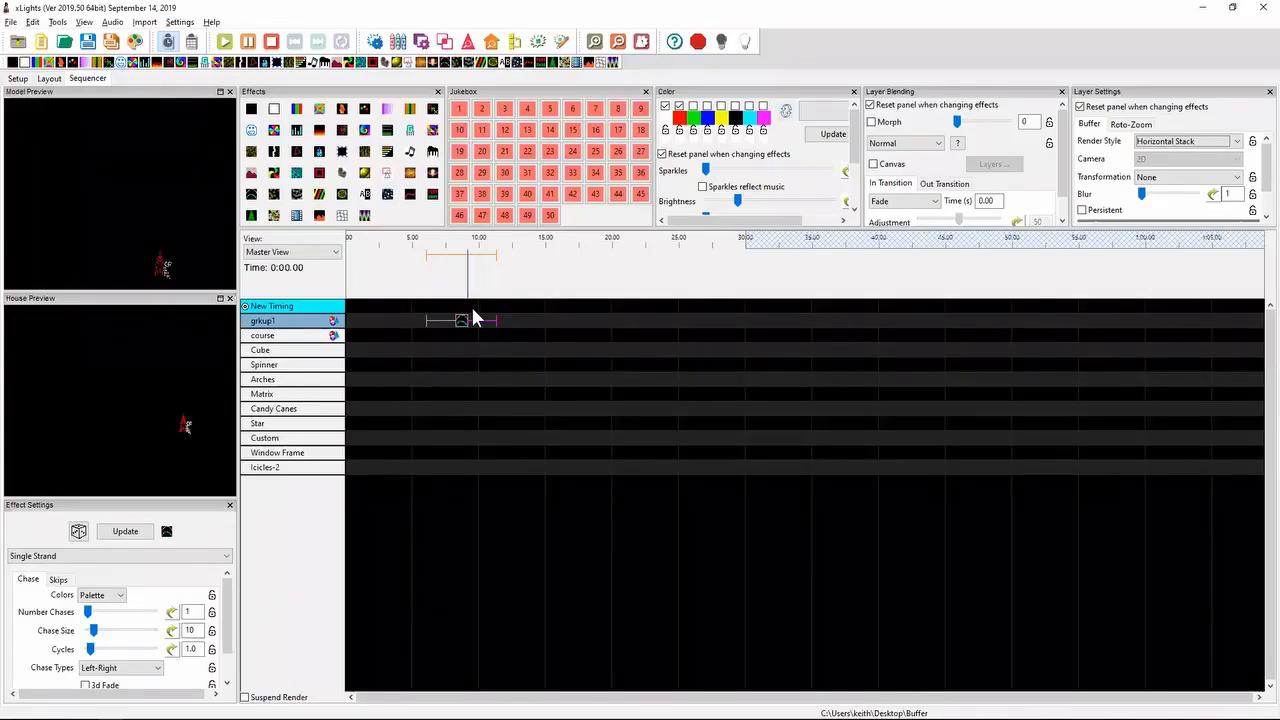
pyautogui.click(49, 79)
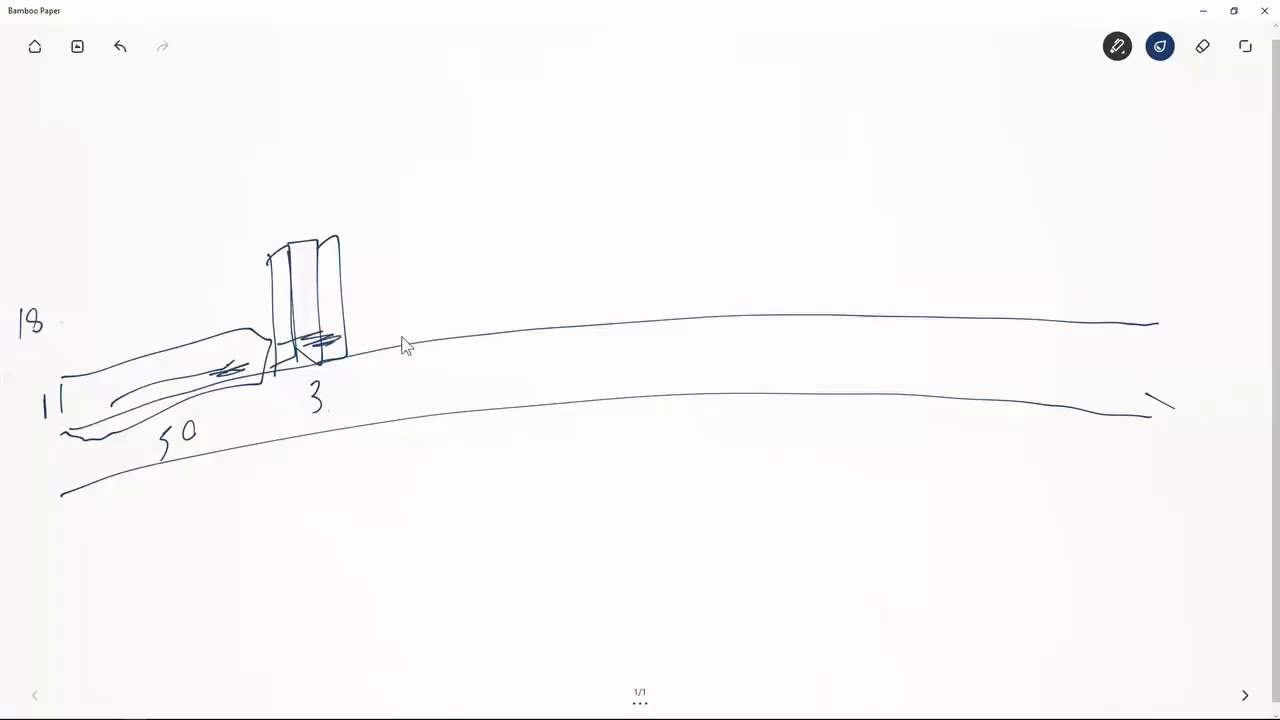
# - Sketch a wide box next to the three columns in Bamboo Paper and fill it with short slanted strokes
pyautogui.moveTo(349, 356)
pyautogui.mouseDown()
pyautogui.moveTo(348, 244)
pyautogui.moveTo(566, 208)
pyautogui.moveTo(626, 294)
pyautogui.moveTo(507, 322)
pyautogui.mouseUp()
pyautogui.moveTo(388, 255); pyautogui.dragTo(404, 345)
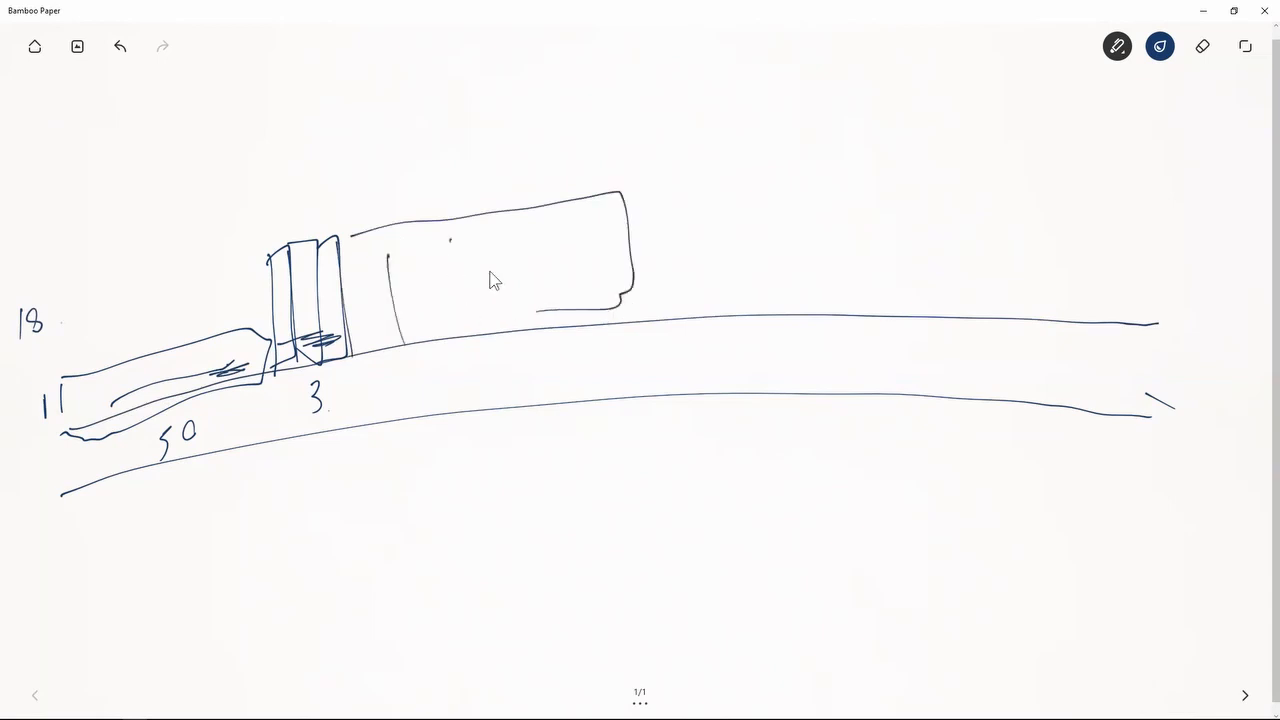
pyautogui.moveTo(451, 240); pyautogui.dragTo(465, 311)
pyautogui.moveTo(511, 234); pyautogui.dragTo(528, 308)
pyautogui.moveTo(578, 212); pyautogui.dragTo(587, 276)
pyautogui.moveTo(372, 272)
pyautogui.mouseDown()
pyautogui.moveTo(378, 306)
pyautogui.moveTo(363, 332)
pyautogui.mouseUp()
pyautogui.moveTo(438, 252); pyautogui.dragTo(427, 282)
pyautogui.moveTo(494, 246); pyautogui.dragTo(477, 306)
pyautogui.moveTo(557, 229); pyautogui.dragTo(545, 270)
pyautogui.moveTo(614, 218); pyautogui.dragTo(604, 260)
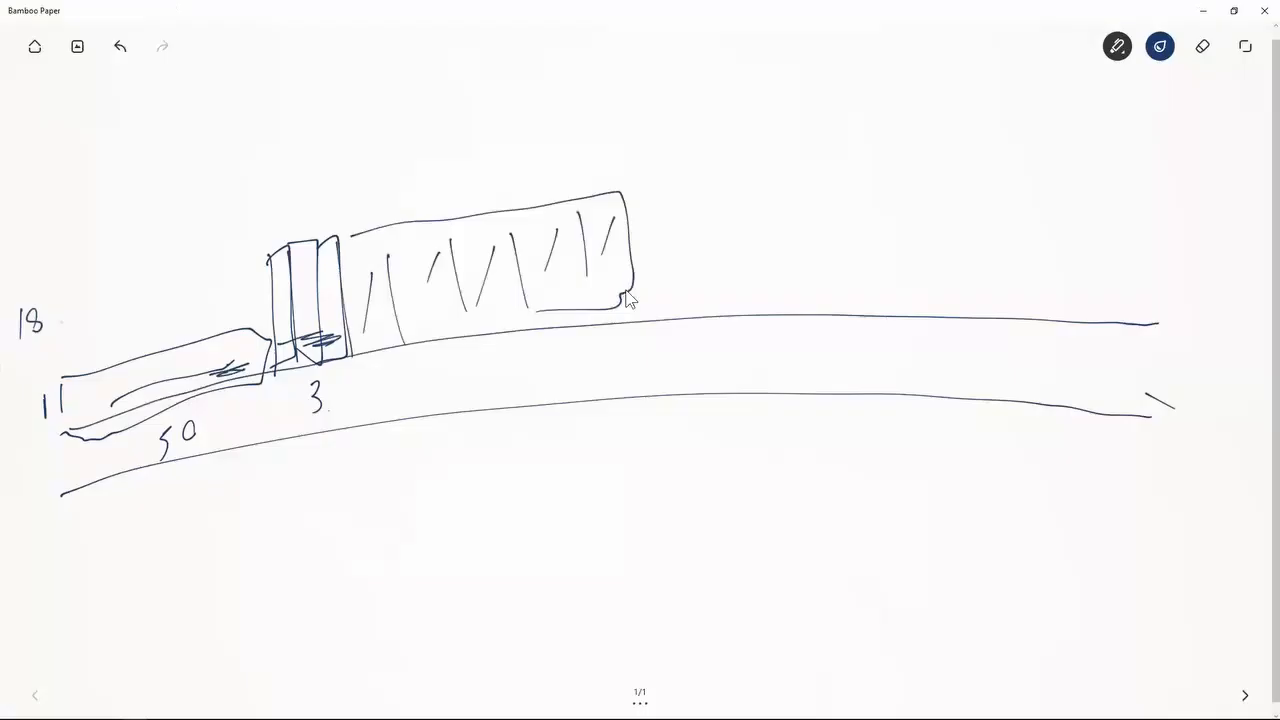
# - Add a second wide box adjoining the hatched one and fill it with scattered dots
pyautogui.moveTo(632, 204)
pyautogui.mouseDown()
pyautogui.moveTo(632, 322)
pyautogui.moveTo(846, 206)
pyautogui.moveTo(867, 265)
pyautogui.moveTo(843, 304)
pyautogui.mouseUp()
pyautogui.click(645, 225)
pyautogui.click(640, 262)
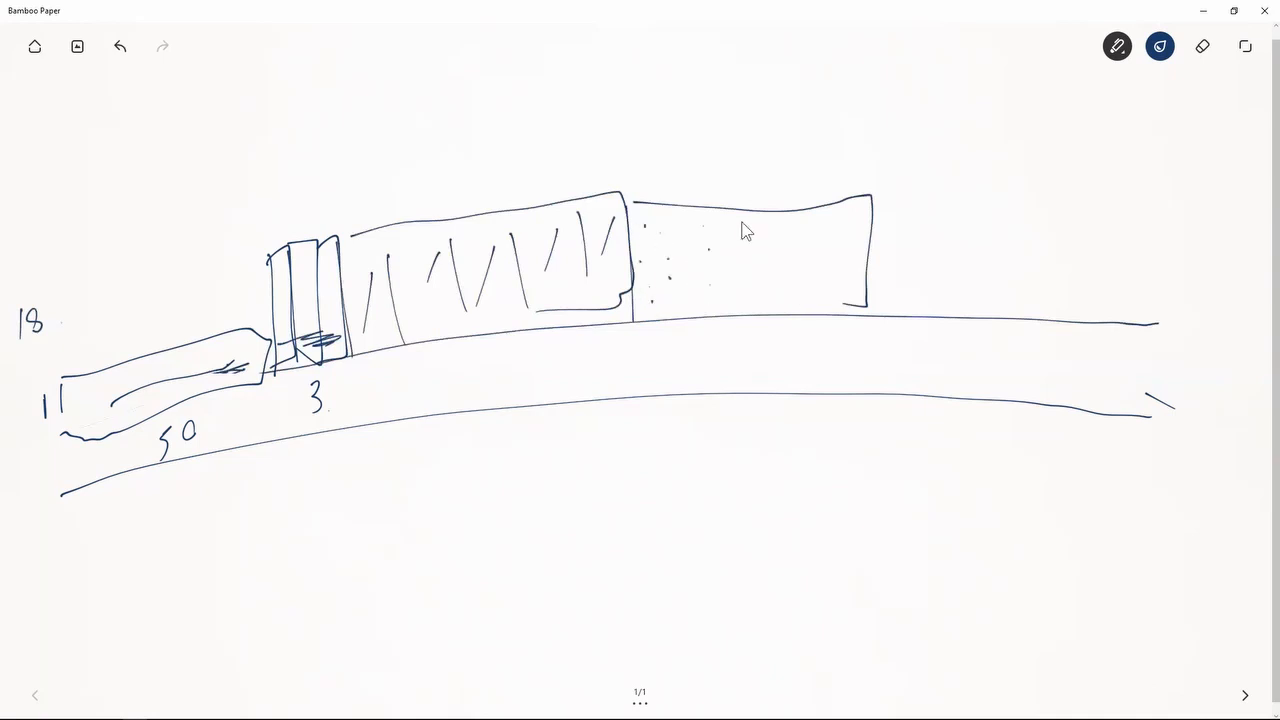
pyautogui.click(747, 277)
pyautogui.click(840, 214)
pyautogui.click(836, 240)
pyautogui.click(838, 265)
pyautogui.click(757, 292)
pyautogui.moveTo(804, 290); pyautogui.dragTo(814, 289)
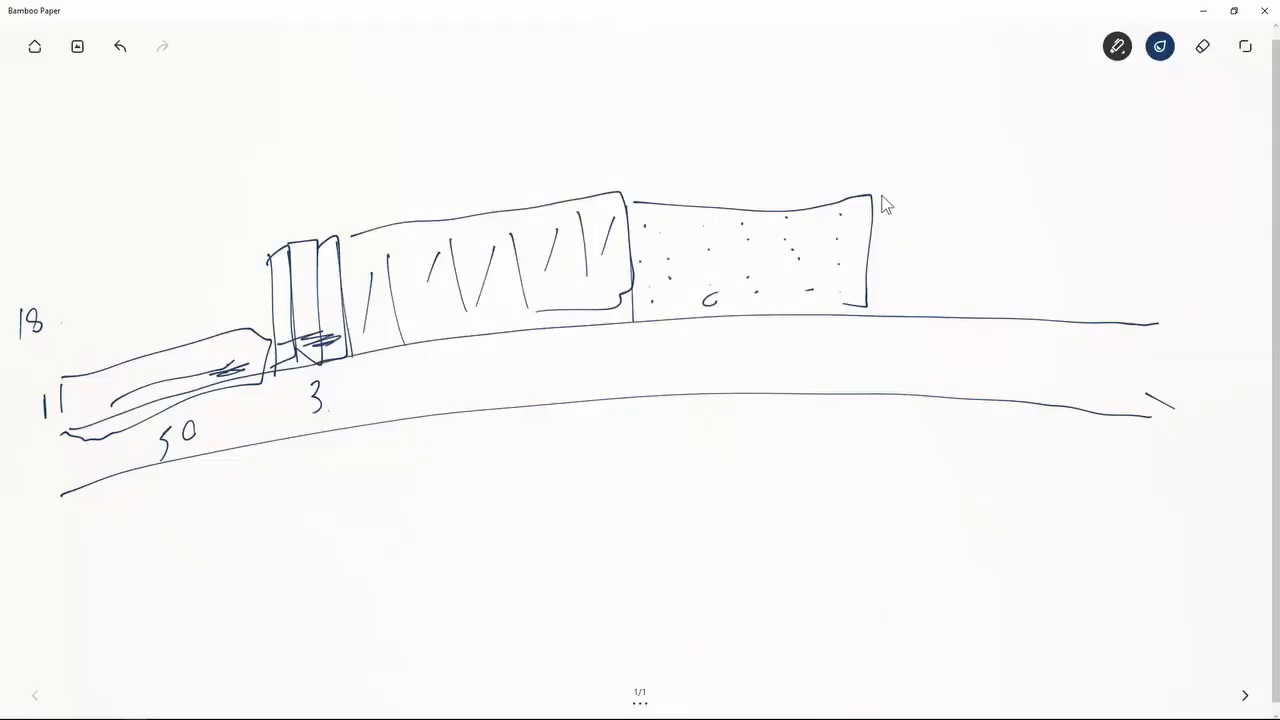
# - Add a third box after the dotted one and fill it with crossing horizontal and vertical lines
pyautogui.moveTo(872, 197)
pyautogui.mouseDown()
pyautogui.moveTo(1051, 205)
pyautogui.moveTo(1051, 310)
pyautogui.moveTo(922, 295)
pyautogui.mouseUp()
pyautogui.moveTo(895, 227)
pyautogui.mouseDown()
pyautogui.moveTo(978, 230)
pyautogui.moveTo(990, 252)
pyautogui.mouseUp()
pyautogui.moveTo(918, 268)
pyautogui.mouseDown()
pyautogui.moveTo(995, 268)
pyautogui.moveTo(995, 283)
pyautogui.mouseUp()
pyautogui.moveTo(914, 226); pyautogui.dragTo(916, 298)
pyautogui.moveTo(950, 238); pyautogui.dragTo(951, 270)
pyautogui.moveTo(992, 250); pyautogui.dragTo(989, 296)
pyautogui.moveTo(1022, 260); pyautogui.dragTo(1020, 302)
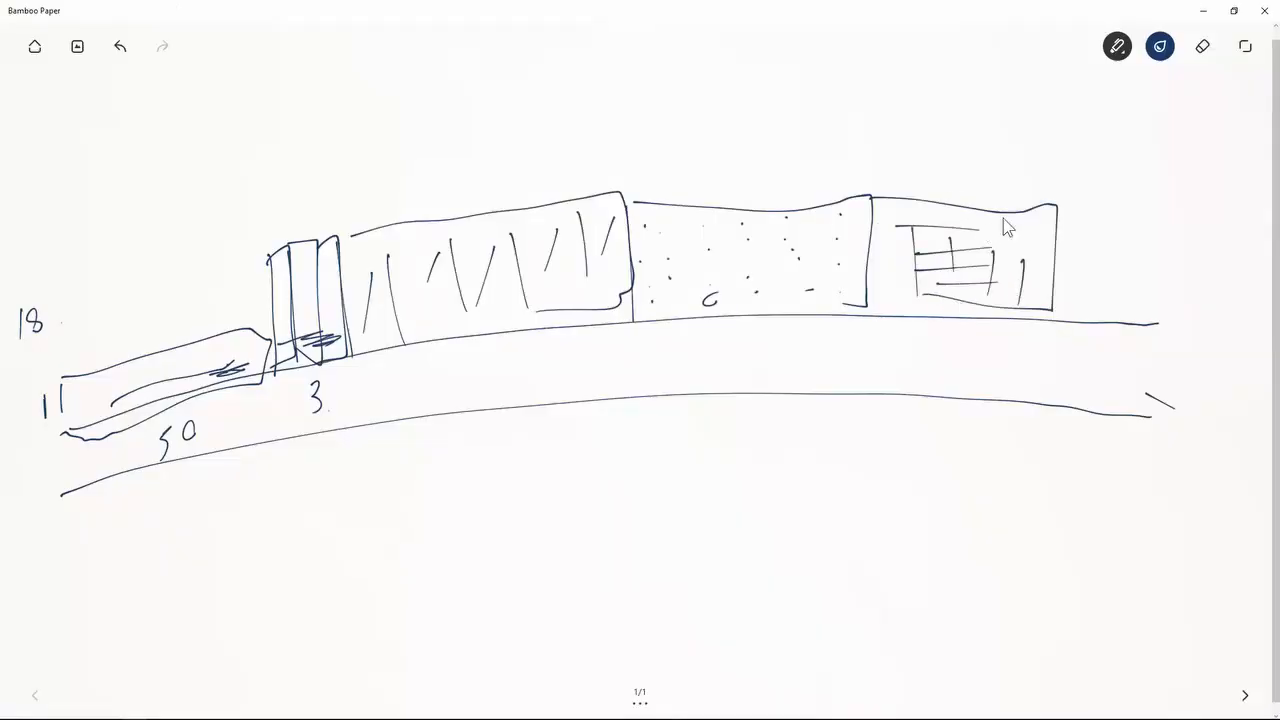
# - Mark the upper corners of the grid-filled box and draw an empty rectangle on top of it
pyautogui.moveTo(1038, 195); pyautogui.dragTo(1039, 228)
pyautogui.moveTo(1047, 220); pyautogui.dragTo(1063, 200)
pyautogui.moveTo(865, 236); pyautogui.dragTo(862, 221)
pyautogui.moveTo(871, 128); pyautogui.dragTo(1030, 128)
pyautogui.moveTo(1030, 128); pyautogui.dragTo(1030, 208)
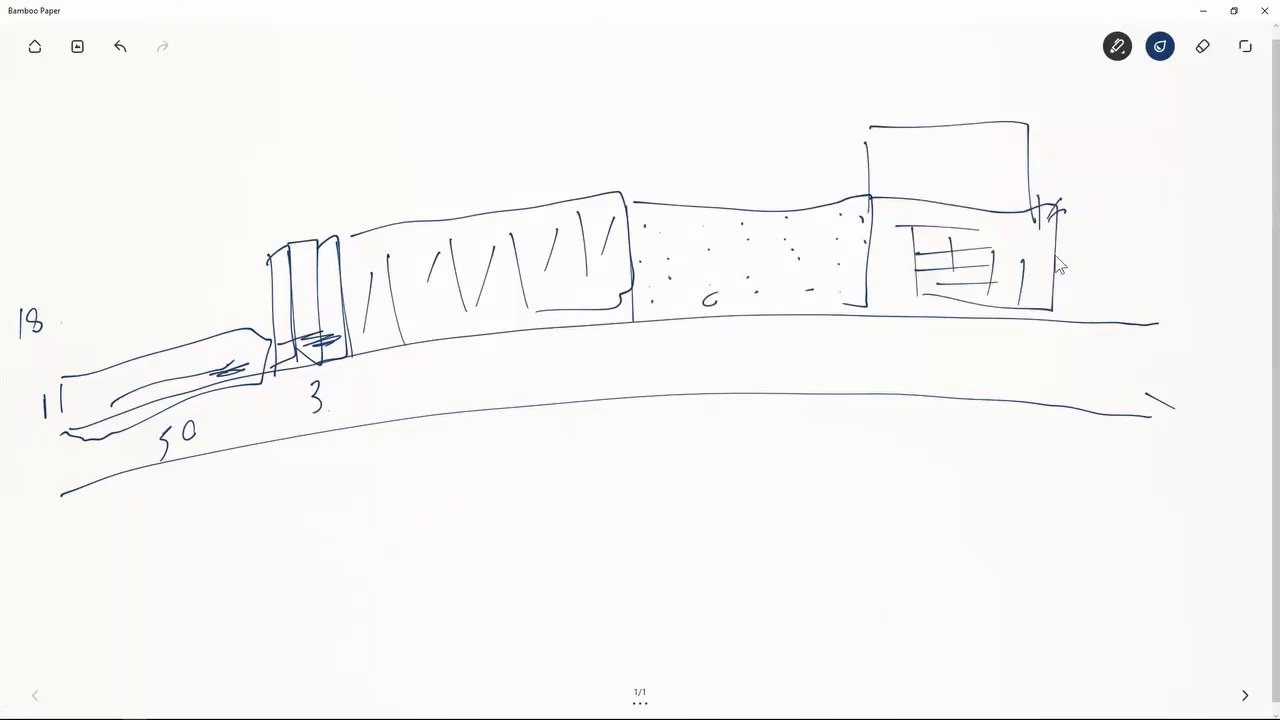
# - Draw three tall narrow columns at the end of the row, and check the course group's model order in xLights
pyautogui.moveTo(1055, 256)
pyautogui.mouseDown()
pyautogui.moveTo(1071, 136)
pyautogui.moveTo(1055, 283)
pyautogui.mouseUp()
pyautogui.moveTo(1094, 154)
pyautogui.mouseDown()
pyautogui.moveTo(1116, 152)
pyautogui.moveTo(1100, 288)
pyautogui.mouseUp()
pyautogui.moveTo(1112, 150); pyautogui.dragTo(1127, 296)
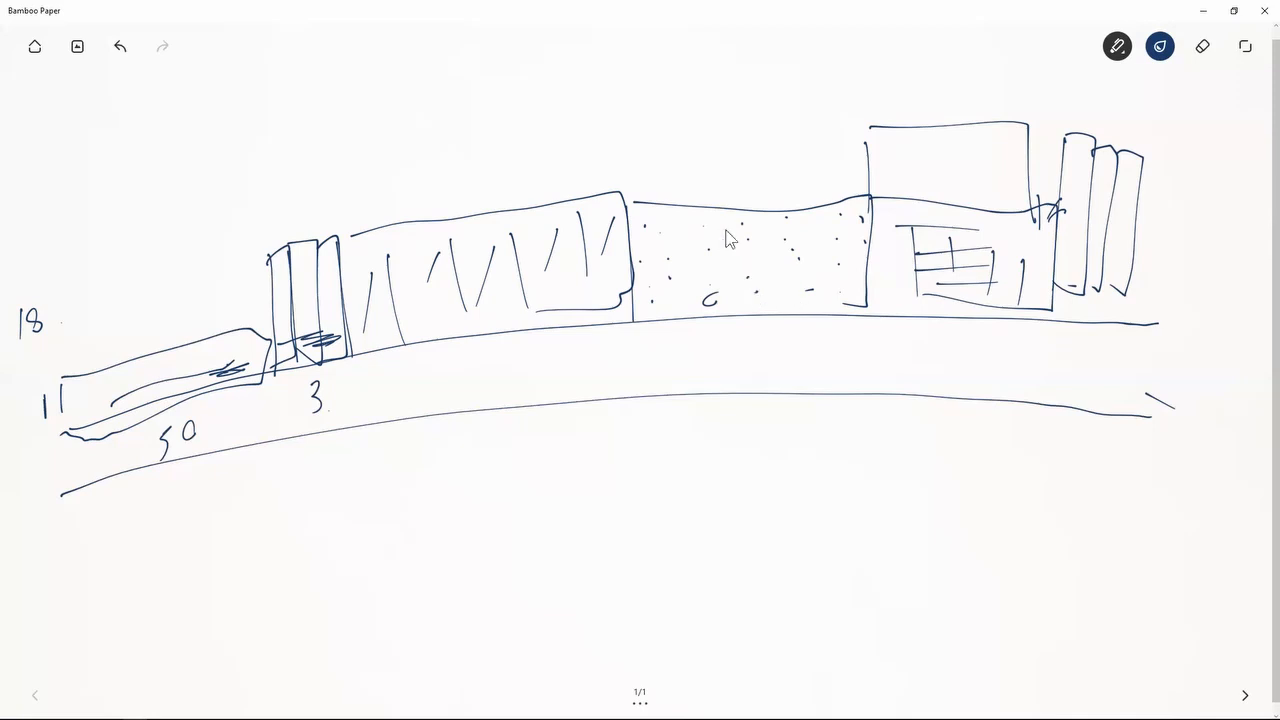
pyautogui.hotkey('alt', 'Tab')
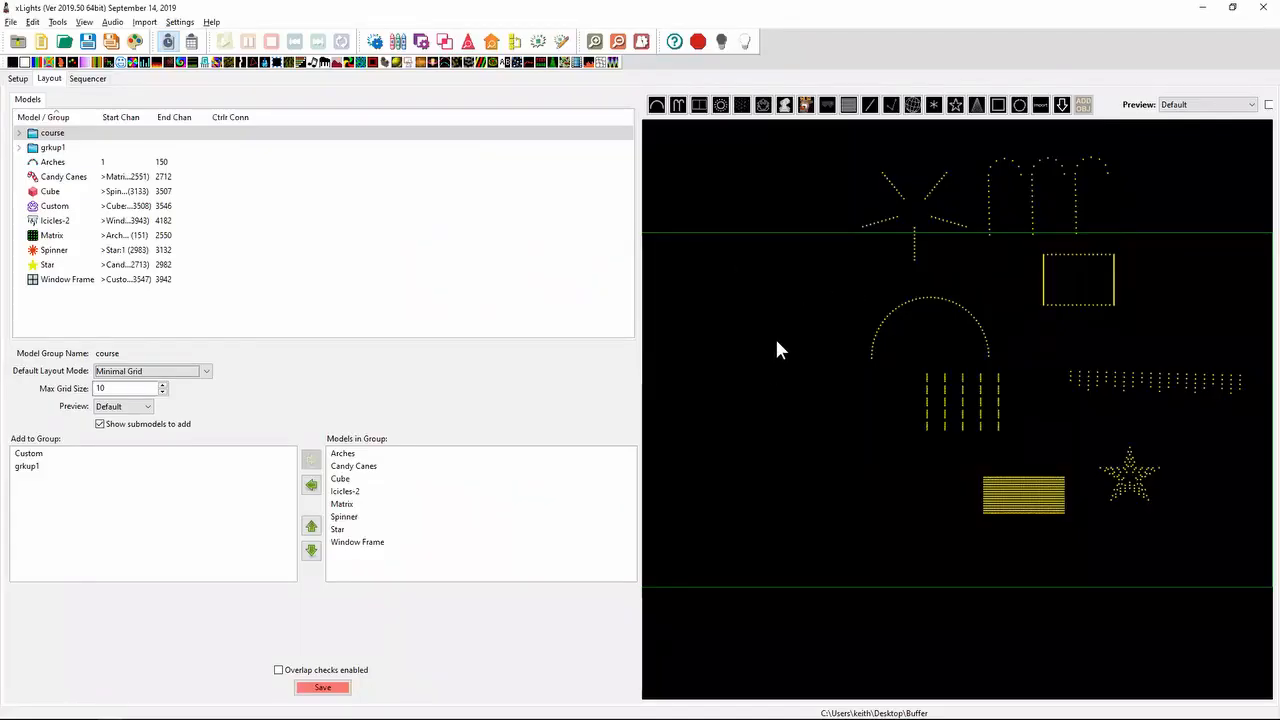
pyautogui.hotkey('alt', 'Tab')
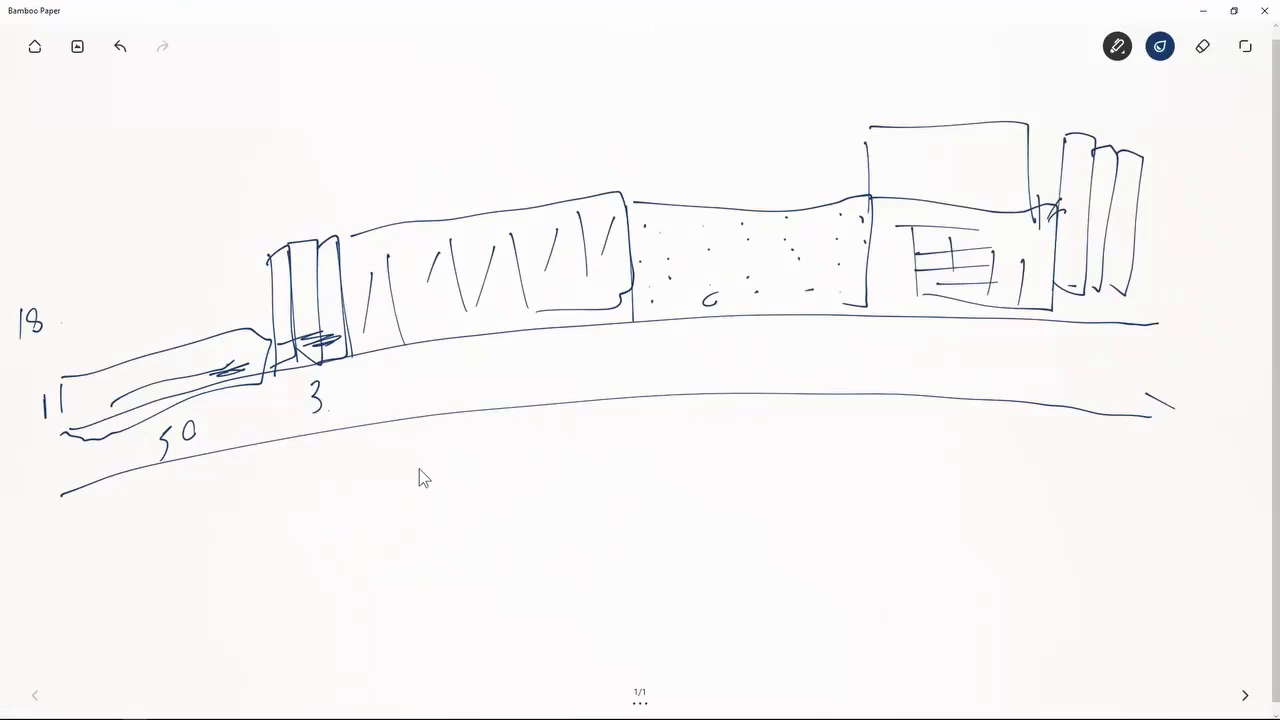
# - Sketch two separate narrow boxes with vertical guide lines below the long lines in Bamboo Paper
pyautogui.moveTo(417, 444); pyautogui.dragTo(416, 588)
pyautogui.moveTo(445, 439); pyautogui.dragTo(459, 598)
pyautogui.moveTo(648, 421); pyautogui.dragTo(667, 603)
pyautogui.moveTo(705, 419); pyautogui.dragTo(722, 577)
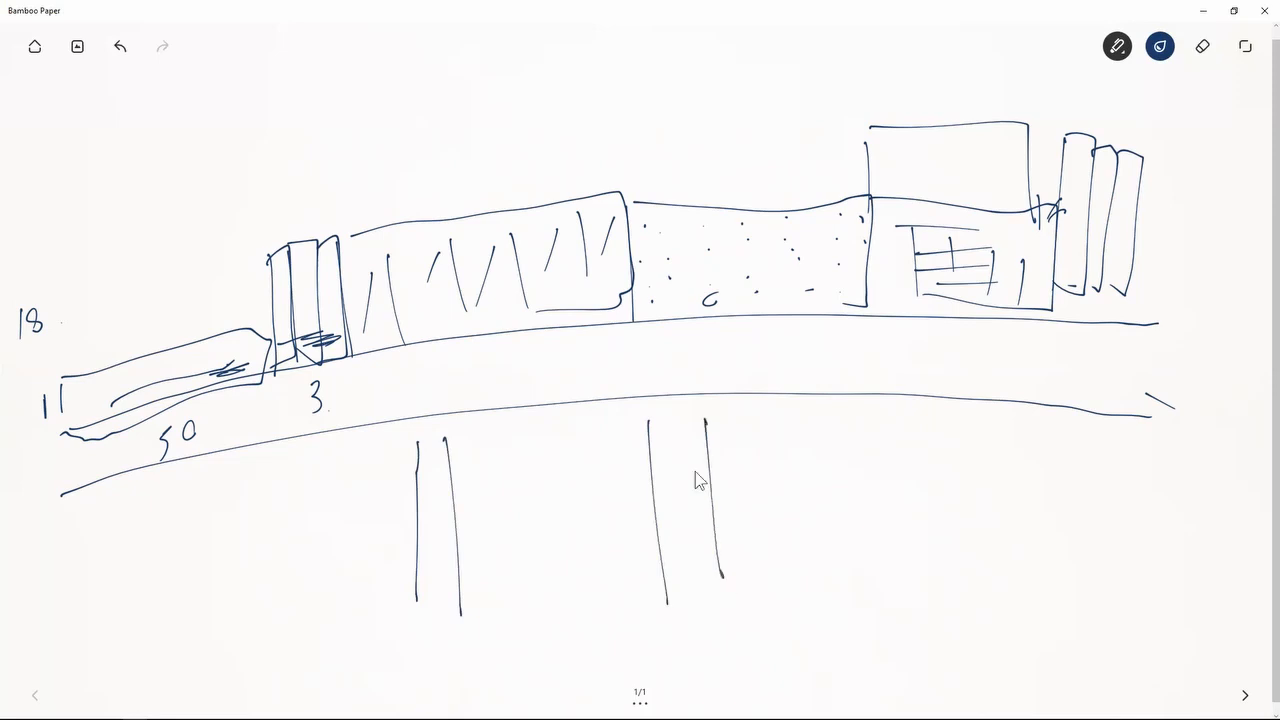
pyautogui.moveTo(658, 434); pyautogui.dragTo(722, 428)
pyautogui.moveTo(717, 553); pyautogui.dragTo(673, 566)
pyautogui.moveTo(706, 432); pyautogui.dragTo(738, 542)
pyautogui.moveTo(424, 464); pyautogui.dragTo(422, 580)
pyautogui.moveTo(426, 462)
pyautogui.mouseDown()
pyautogui.moveTo(466, 456)
pyautogui.moveTo(481, 568)
pyautogui.mouseUp()
pyautogui.moveTo(480, 572); pyautogui.dragTo(424, 580)
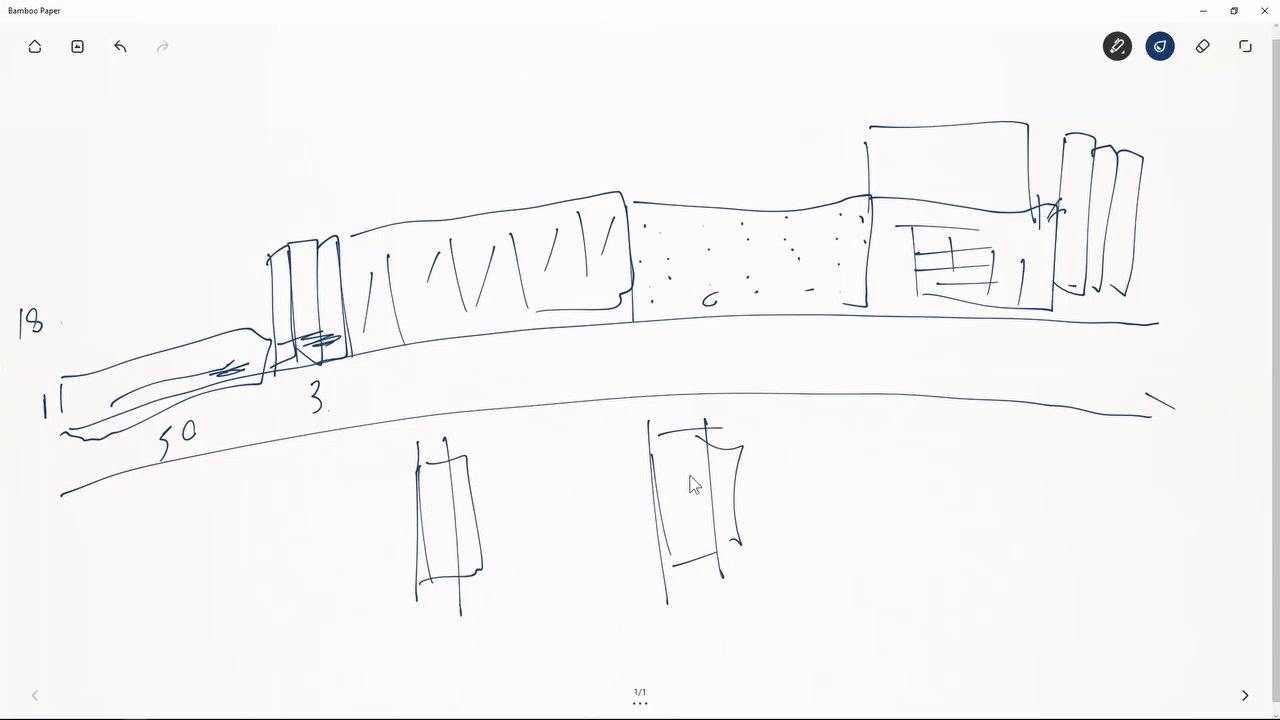
# - Enclose both narrow boxes in one wide frame and add a column of short tick marks along its left side
pyautogui.moveTo(392, 457)
pyautogui.mouseDown()
pyautogui.moveTo(784, 412)
pyautogui.moveTo(751, 568)
pyautogui.moveTo(636, 578)
pyautogui.mouseUp()
pyautogui.moveTo(438, 618); pyautogui.dragTo(575, 587)
pyautogui.moveTo(402, 462)
pyautogui.mouseDown()
pyautogui.moveTo(410, 602)
pyautogui.moveTo(486, 584)
pyautogui.mouseUp()
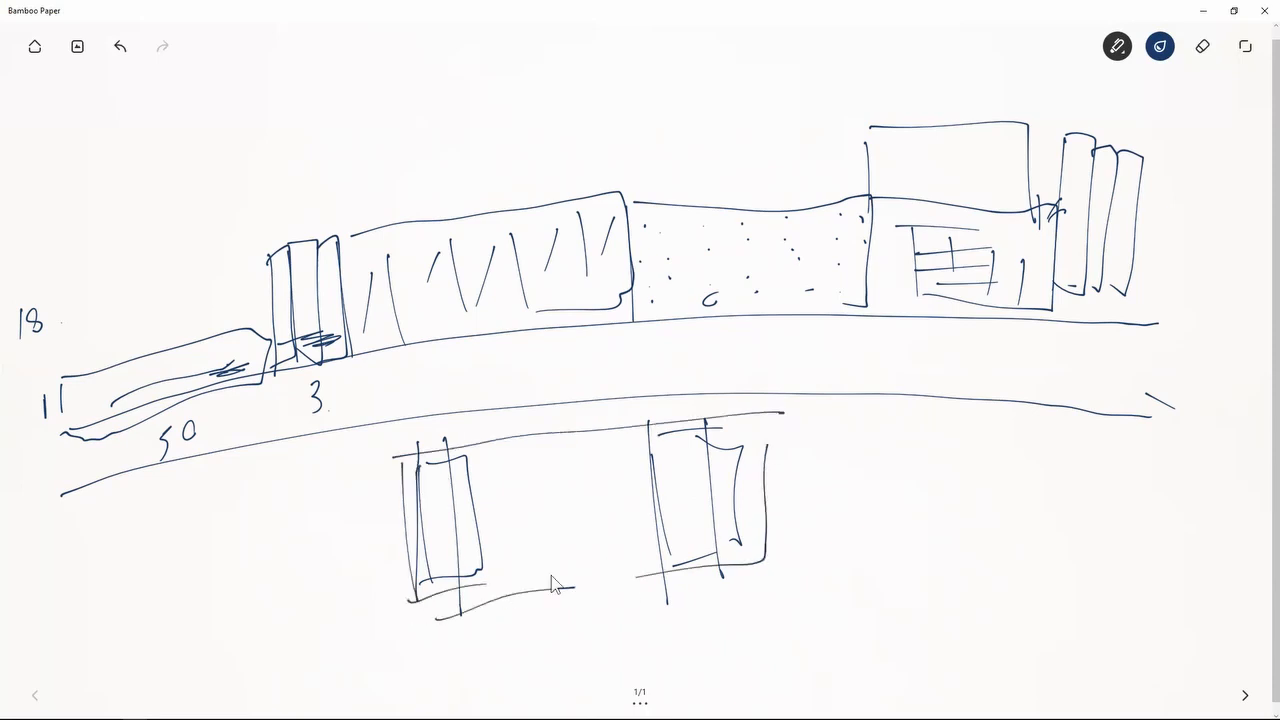
pyautogui.moveTo(654, 565); pyautogui.dragTo(544, 580)
pyautogui.moveTo(366, 489); pyautogui.dragTo(394, 473)
pyautogui.moveTo(376, 528); pyautogui.dragTo(396, 518)
pyautogui.moveTo(380, 546); pyautogui.dragTo(398, 536)
pyautogui.moveTo(380, 562); pyautogui.dragTo(398, 552)
pyautogui.moveTo(382, 580); pyautogui.dragTo(400, 570)
pyautogui.moveTo(388, 596); pyautogui.dragTo(402, 588)
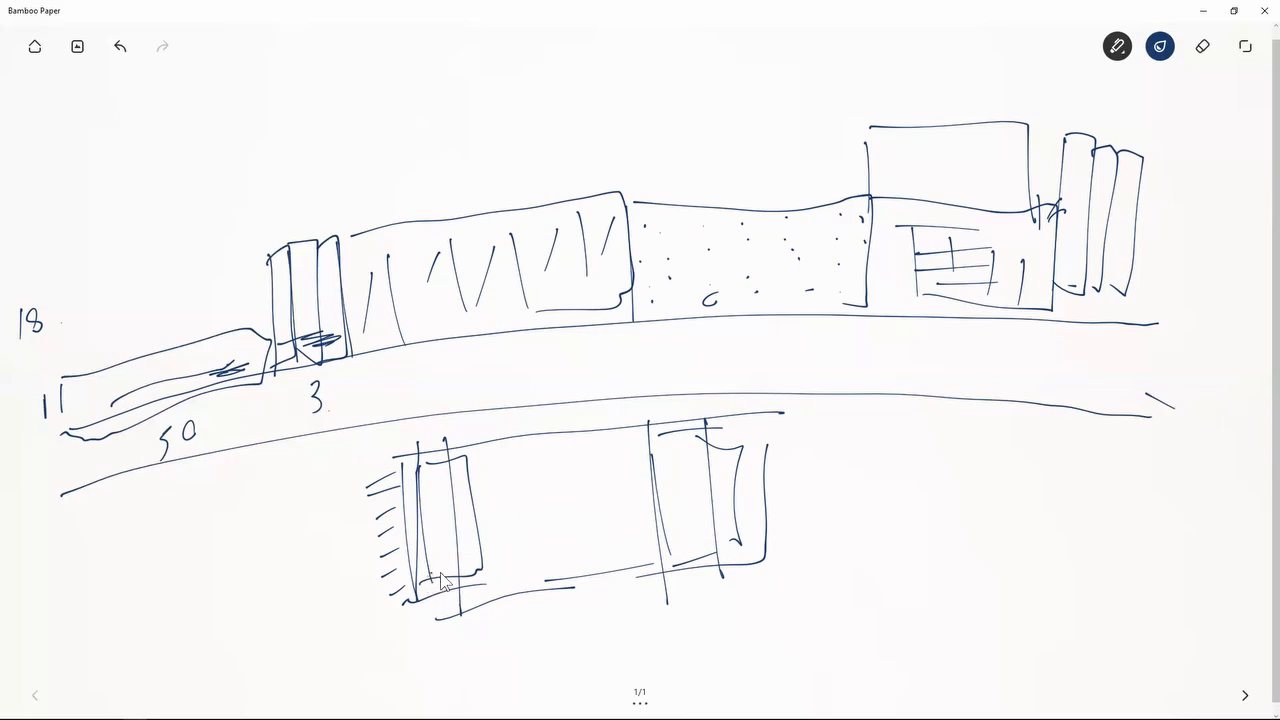
# - Dot the lower edges of the narrow boxes, and sketch two adjoining boxes beside the frame with a line across their lower edge
pyautogui.click(698, 544)
pyautogui.click(706, 542)
pyautogui.click(721, 539)
pyautogui.click(731, 538)
pyautogui.moveTo(829, 442)
pyautogui.mouseDown()
pyautogui.moveTo(824, 504)
pyautogui.moveTo(873, 441)
pyautogui.moveTo(893, 537)
pyautogui.moveTo(862, 566)
pyautogui.moveTo(899, 440)
pyautogui.moveTo(894, 450)
pyautogui.moveTo(969, 444)
pyautogui.moveTo(969, 550)
pyautogui.moveTo(951, 566)
pyautogui.moveTo(893, 566)
pyautogui.mouseUp()
pyautogui.moveTo(800, 556); pyautogui.dragTo(990, 543)
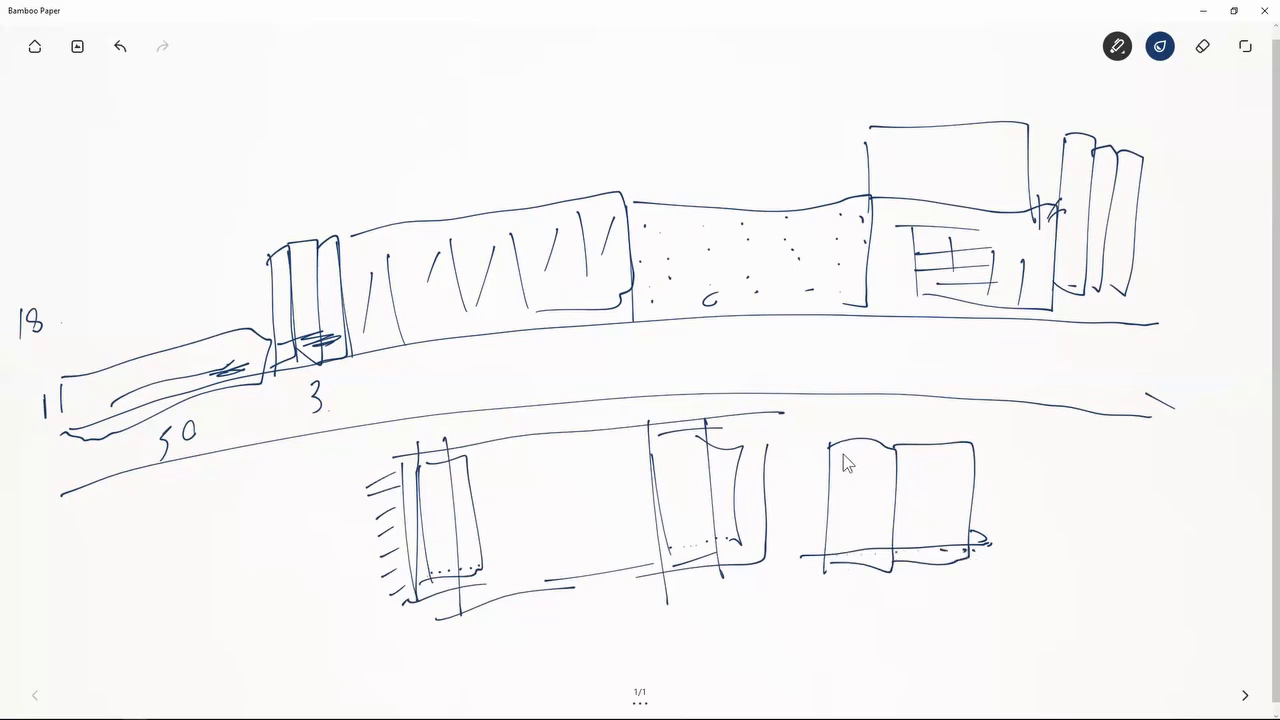
# - Add rows of dots along the upper edges of the two adjoining boxes
pyautogui.click(962, 453)
pyautogui.click(969, 454)
pyautogui.click(925, 457)
pyautogui.click(903, 462)
pyautogui.click(883, 459)
pyautogui.click(904, 455)
pyautogui.click(914, 457)
pyautogui.click(935, 454)
pyautogui.click(847, 454)
# - Clear the entire Bamboo Paper page
pyautogui.click(1204, 50)
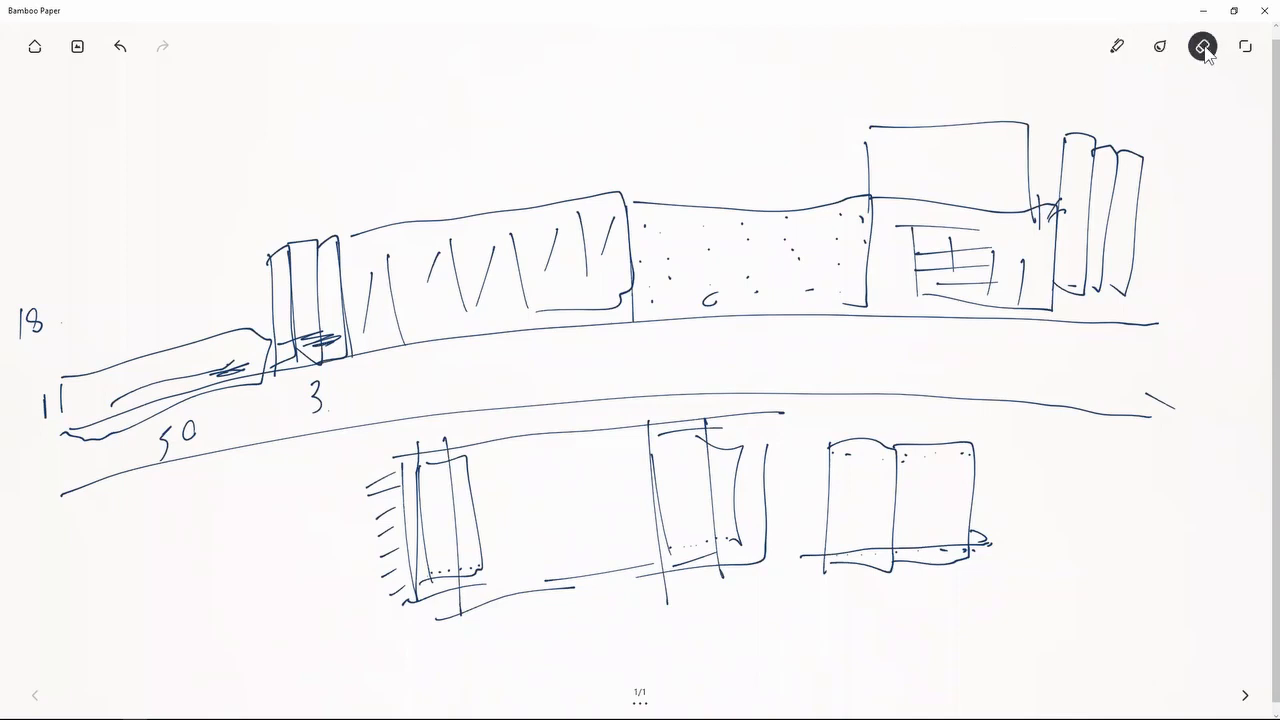
pyautogui.click(1205, 50)
pyautogui.click(1204, 92)
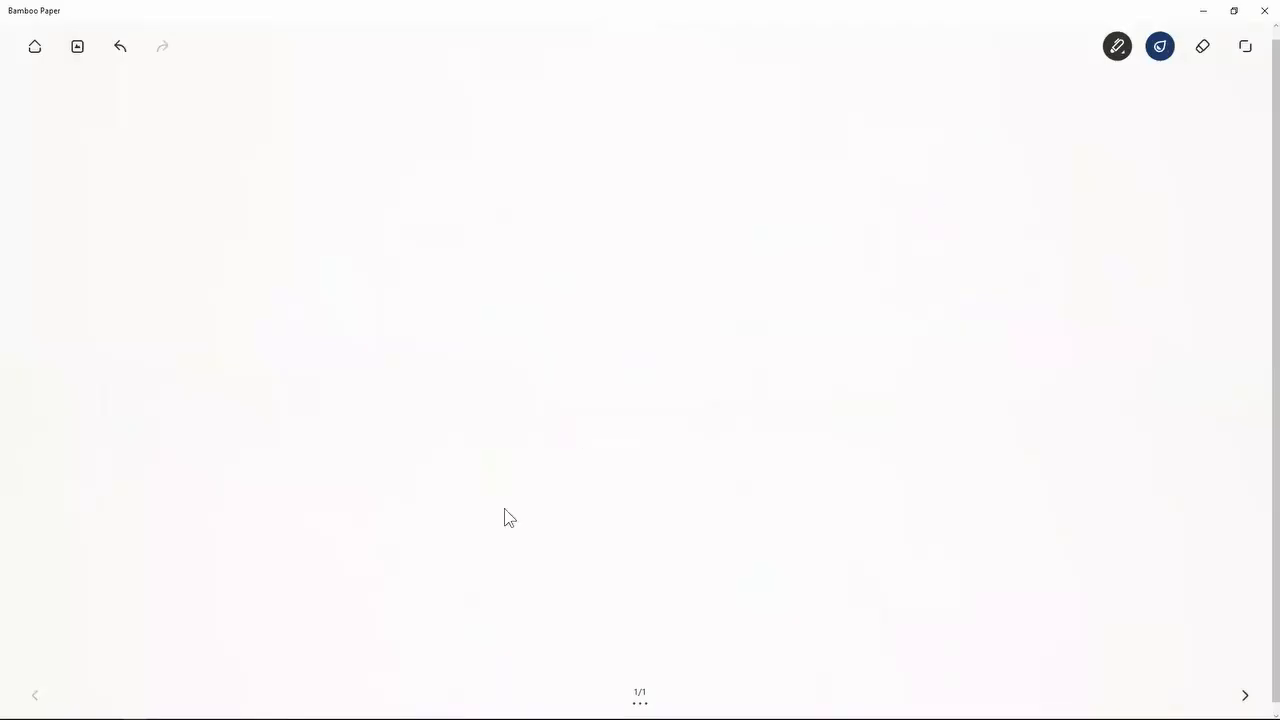
# - Sketch a long flat box near the page's lower edge, with two narrow boxes above it and a wider box above those
pyautogui.moveTo(318, 591)
pyautogui.mouseDown()
pyautogui.moveTo(625, 573)
pyautogui.moveTo(710, 574)
pyautogui.mouseUp()
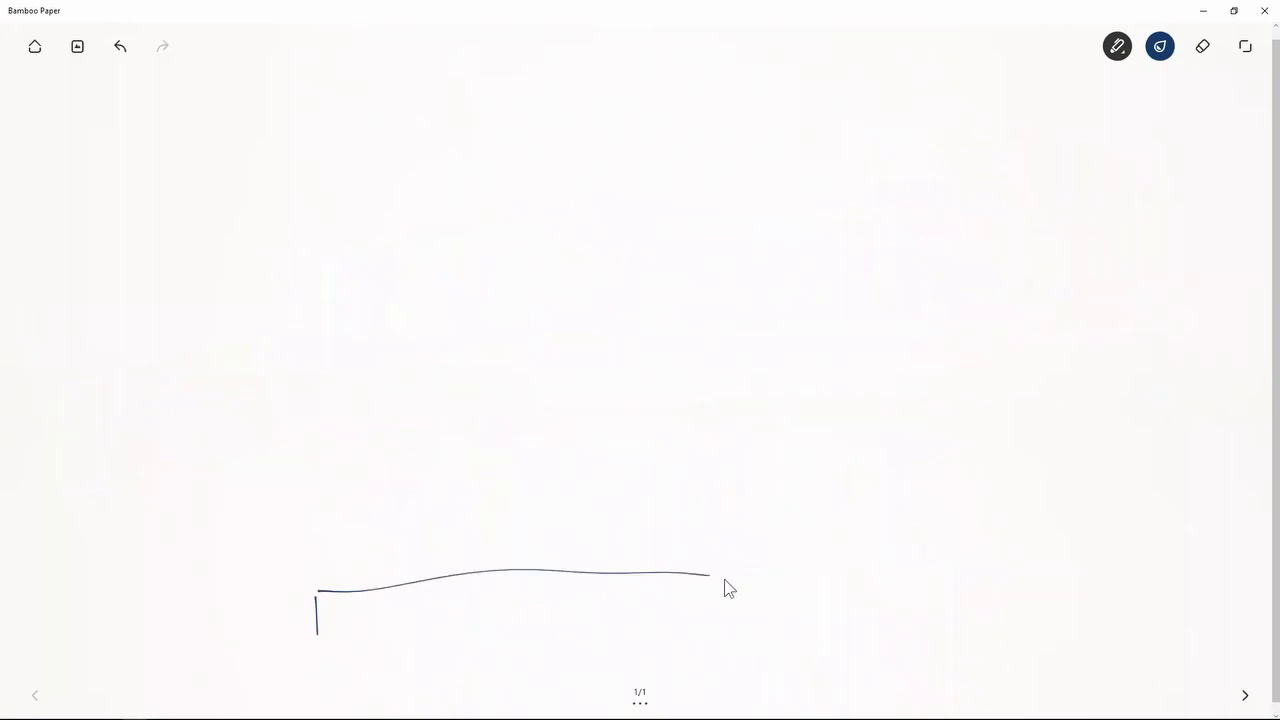
pyautogui.moveTo(463, 644); pyautogui.dragTo(341, 650)
pyautogui.click(325, 634)
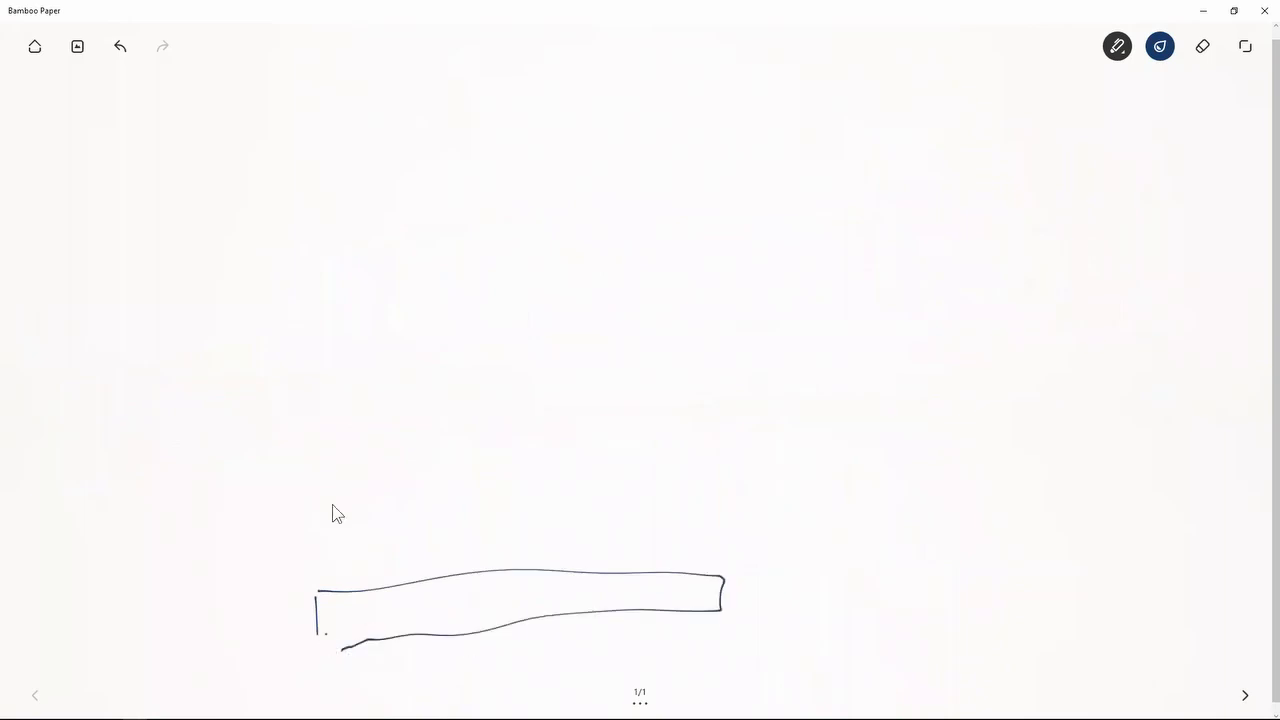
pyautogui.moveTo(316, 447)
pyautogui.mouseDown()
pyautogui.moveTo(321, 559)
pyautogui.moveTo(358, 555)
pyautogui.mouseUp()
pyautogui.moveTo(362, 442)
pyautogui.mouseDown()
pyautogui.moveTo(398, 548)
pyautogui.moveTo(378, 555)
pyautogui.mouseUp()
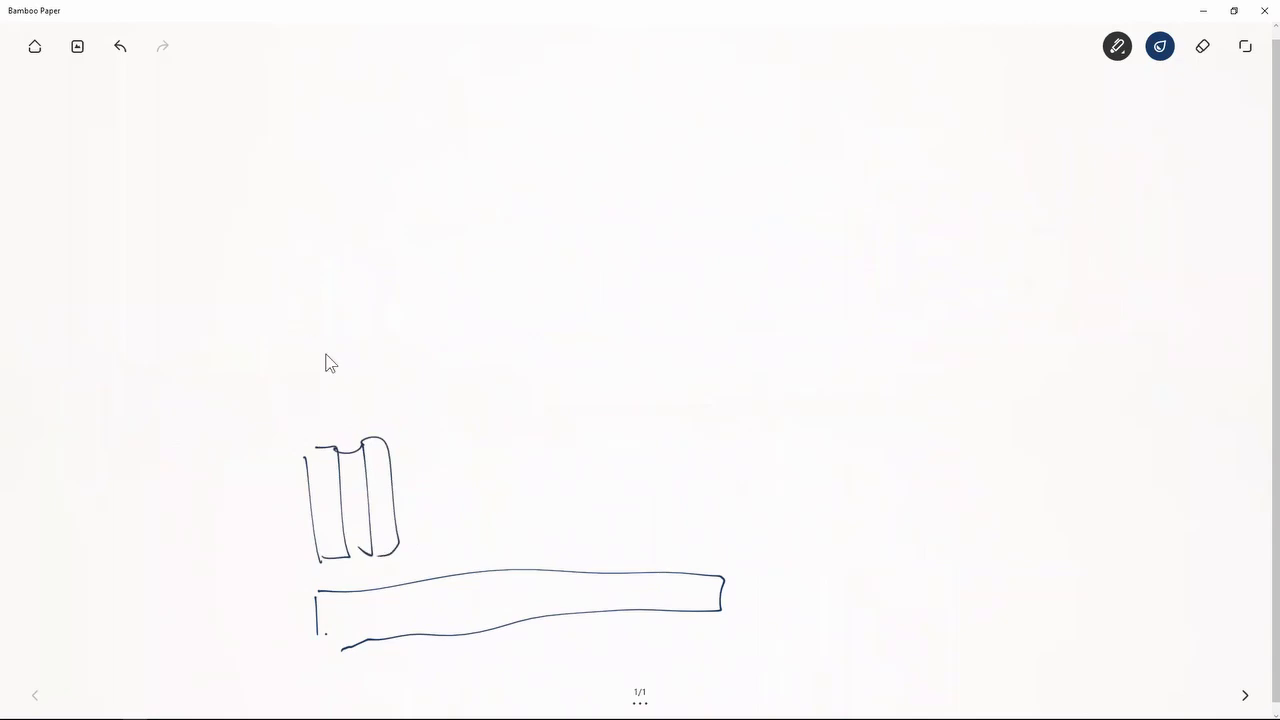
pyautogui.moveTo(310, 434)
pyautogui.mouseDown()
pyautogui.moveTo(381, 317)
pyautogui.moveTo(514, 296)
pyautogui.mouseUp()
pyautogui.moveTo(537, 296)
pyautogui.mouseDown()
pyautogui.moveTo(460, 432)
pyautogui.moveTo(336, 440)
pyautogui.mouseUp()
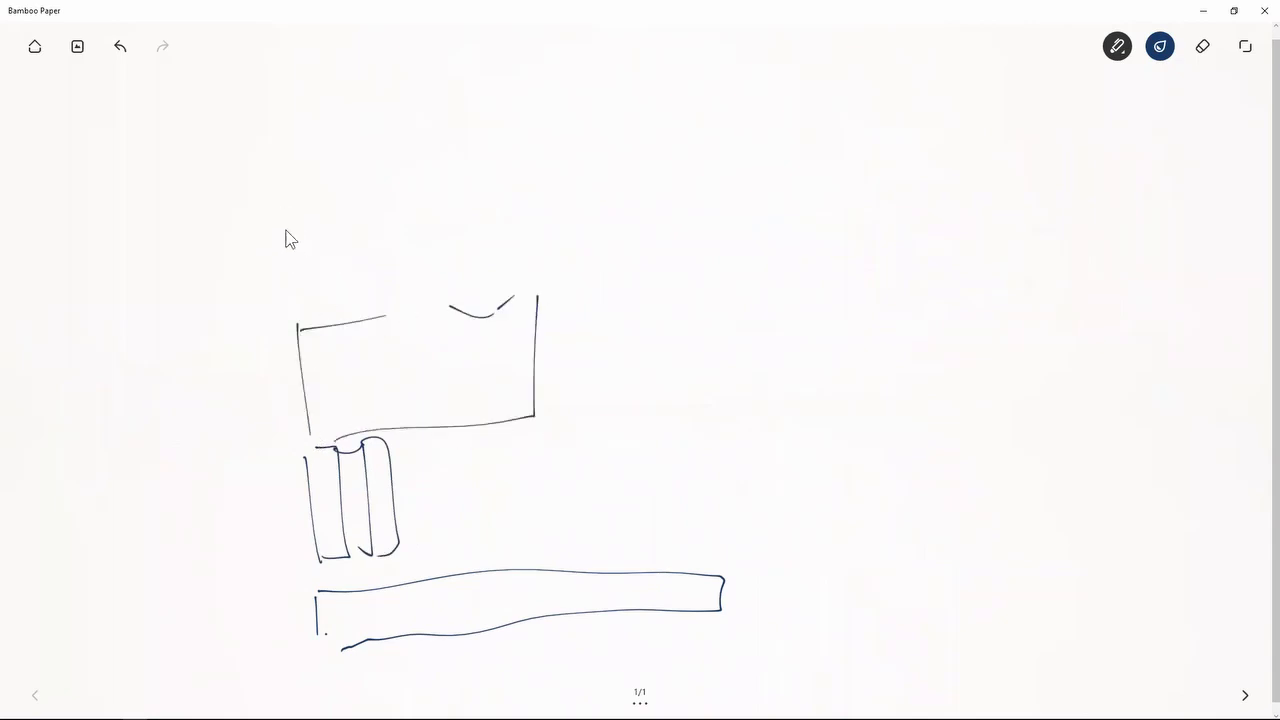
# - Add a row of adjoining boxes atop the stack, with a narrow column along the stack's left edge and a line beneath the row
pyautogui.moveTo(294, 302)
pyautogui.mouseDown()
pyautogui.moveTo(285, 195)
pyautogui.moveTo(366, 286)
pyautogui.mouseUp()
pyautogui.moveTo(358, 174); pyautogui.dragTo(398, 265)
pyautogui.moveTo(422, 165); pyautogui.dragTo(477, 163)
pyautogui.moveTo(498, 161)
pyautogui.mouseDown()
pyautogui.moveTo(514, 257)
pyautogui.moveTo(485, 272)
pyautogui.mouseUp()
pyautogui.moveTo(509, 134)
pyautogui.mouseDown()
pyautogui.moveTo(584, 157)
pyautogui.moveTo(565, 263)
pyautogui.mouseUp()
pyautogui.moveTo(600, 145)
pyautogui.mouseDown()
pyautogui.moveTo(611, 142)
pyautogui.moveTo(661, 223)
pyautogui.mouseUp()
pyautogui.moveTo(676, 227); pyautogui.dragTo(625, 265)
pyautogui.moveTo(694, 153)
pyautogui.mouseDown()
pyautogui.moveTo(745, 172)
pyautogui.moveTo(685, 242)
pyautogui.moveTo(730, 257)
pyautogui.mouseUp()
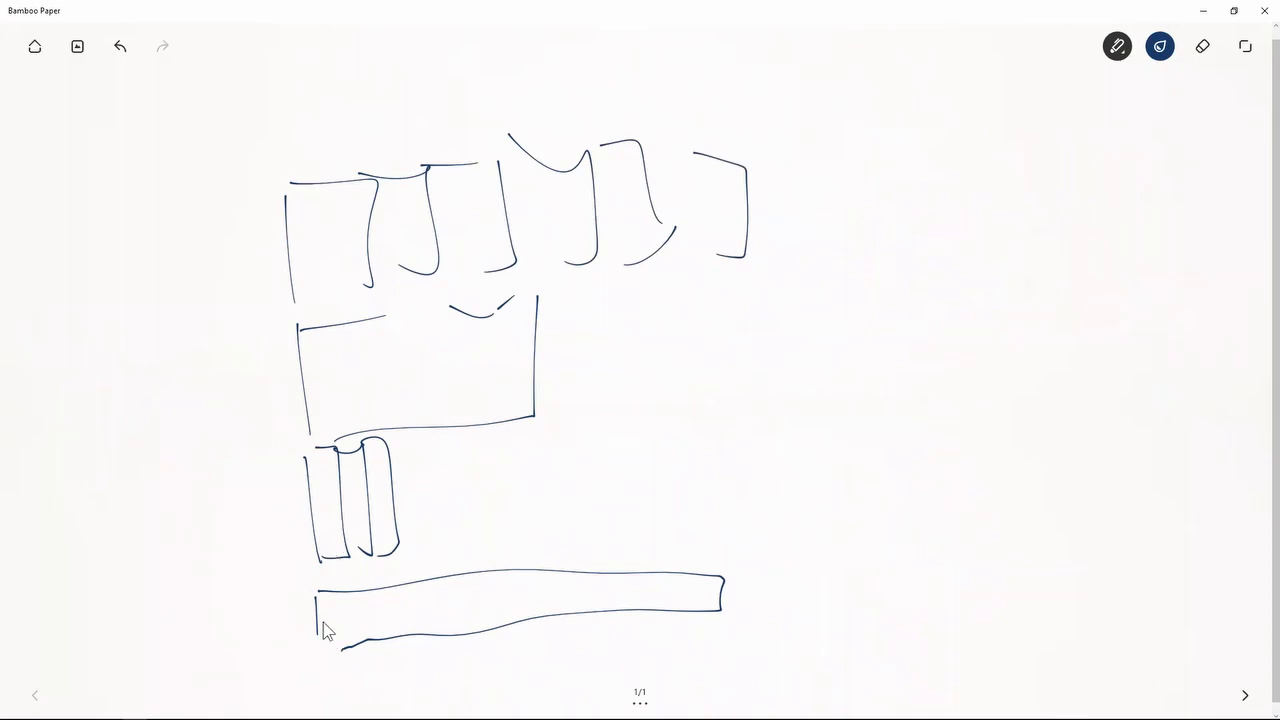
pyautogui.moveTo(318, 630); pyautogui.dragTo(335, 640)
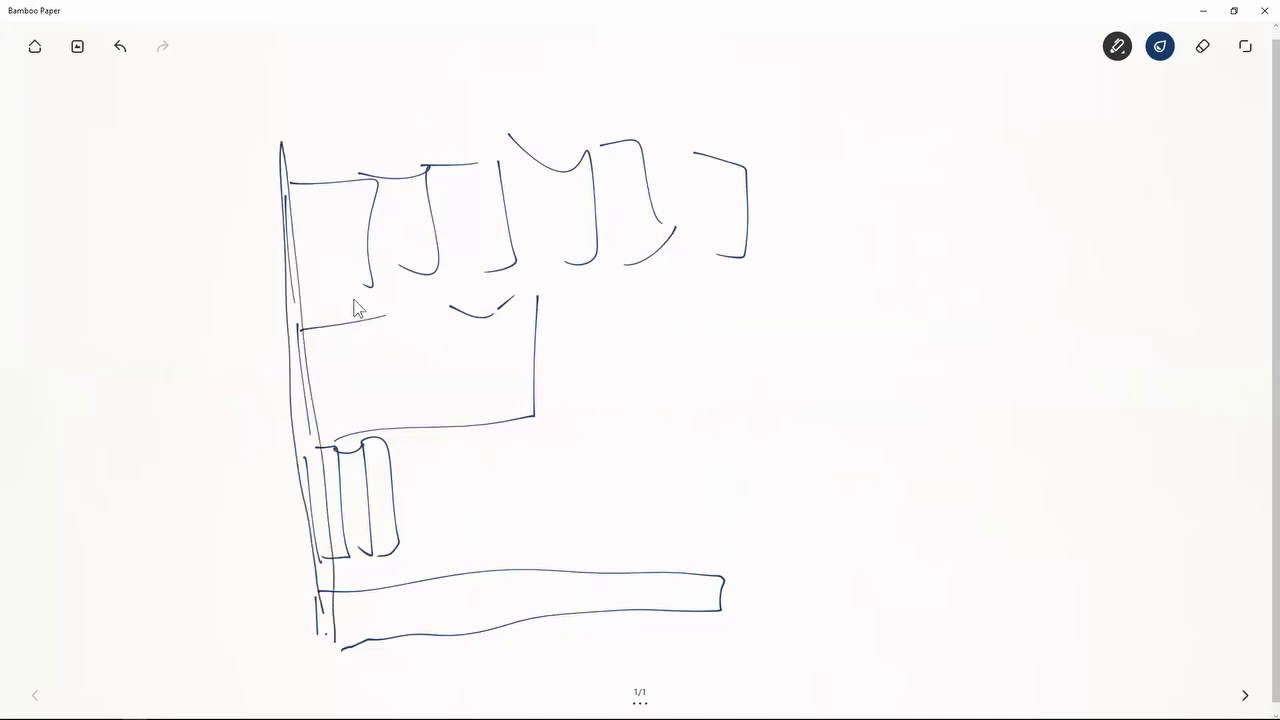
pyautogui.moveTo(313, 311); pyautogui.dragTo(630, 258)
# - Switch to the xLights sequencer and try the grkup1 effect with the Vertical Stack and Horizontal Per Model render styles
pyautogui.hotkey('alt', 'Tab')
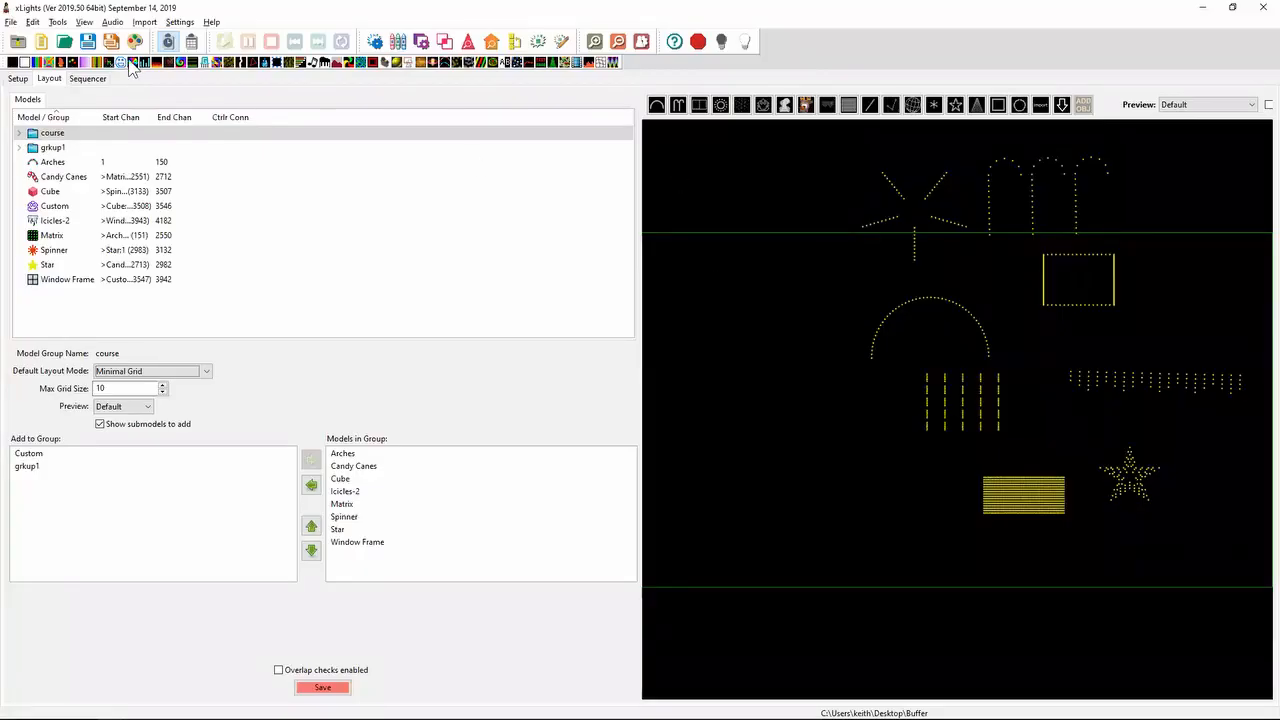
pyautogui.click(99, 79)
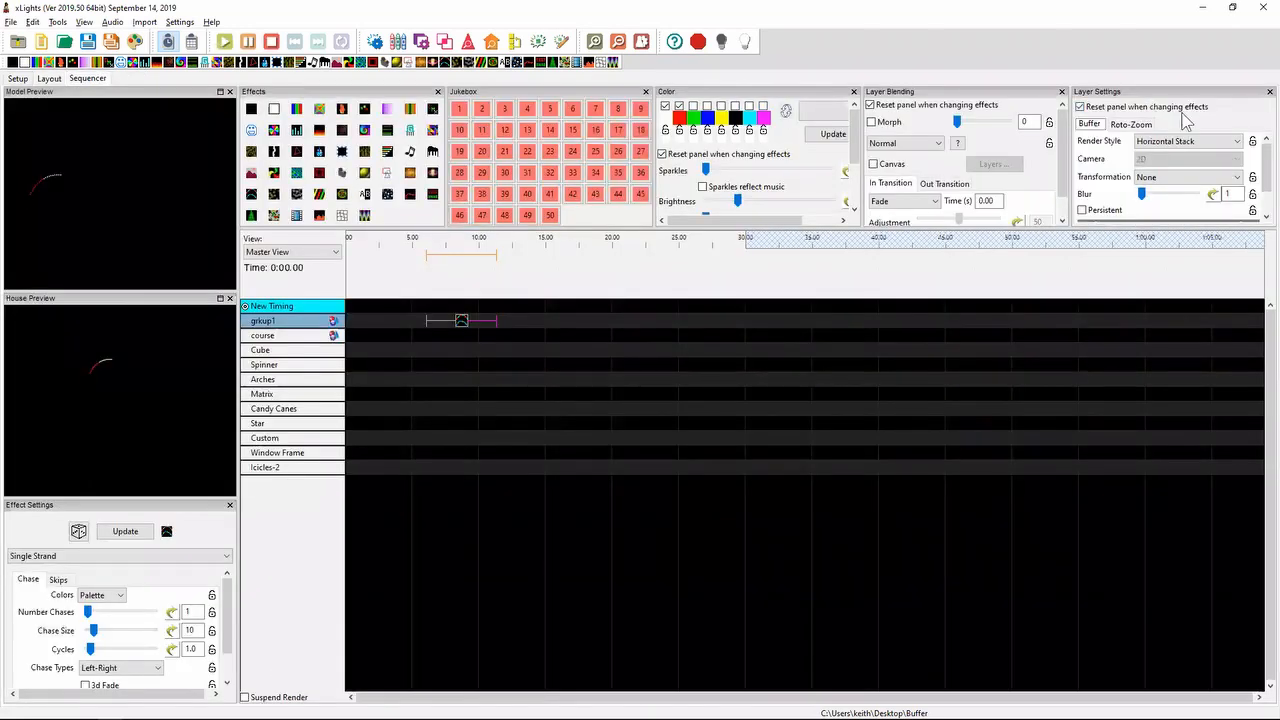
pyautogui.click(1200, 142)
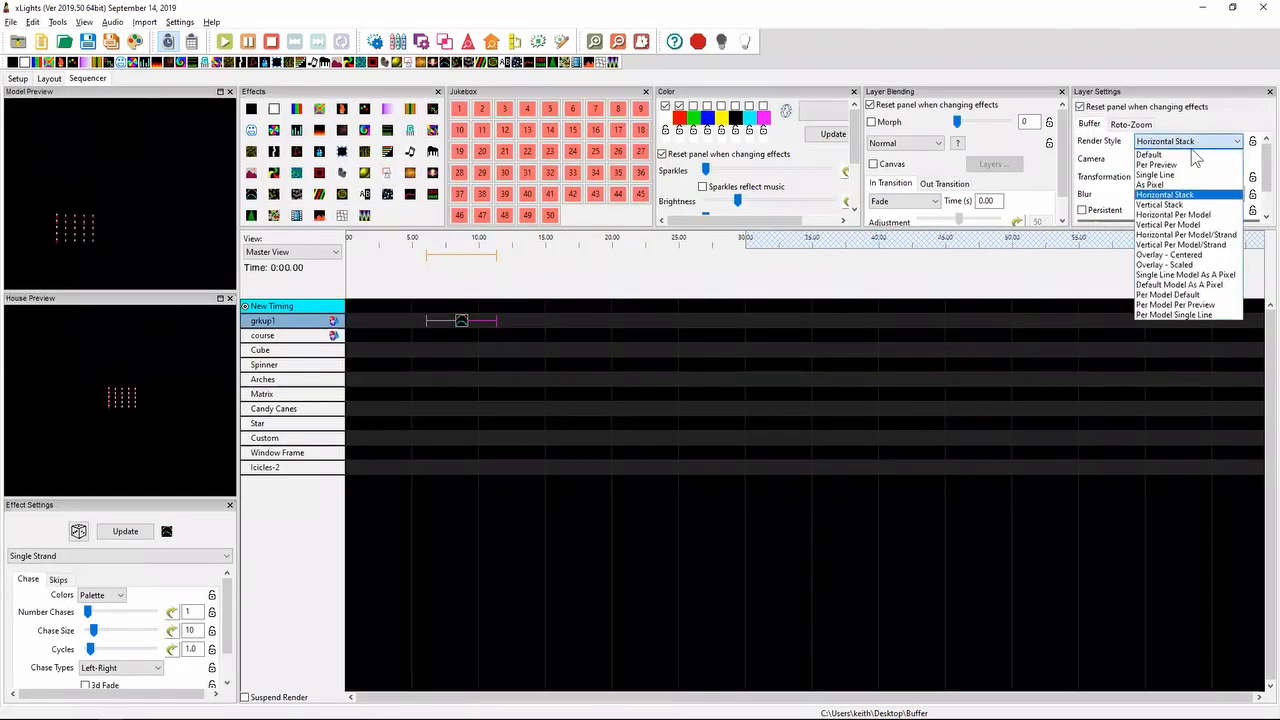
pyautogui.click(1190, 205)
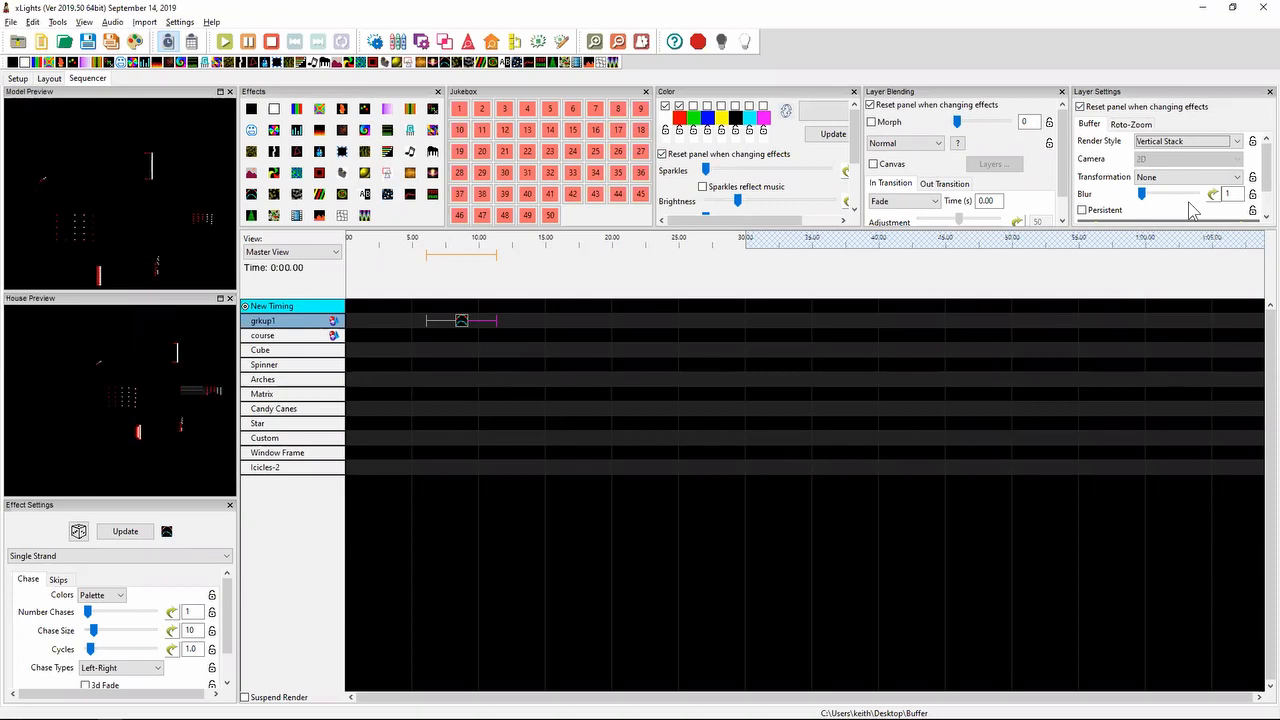
pyautogui.click(1196, 142)
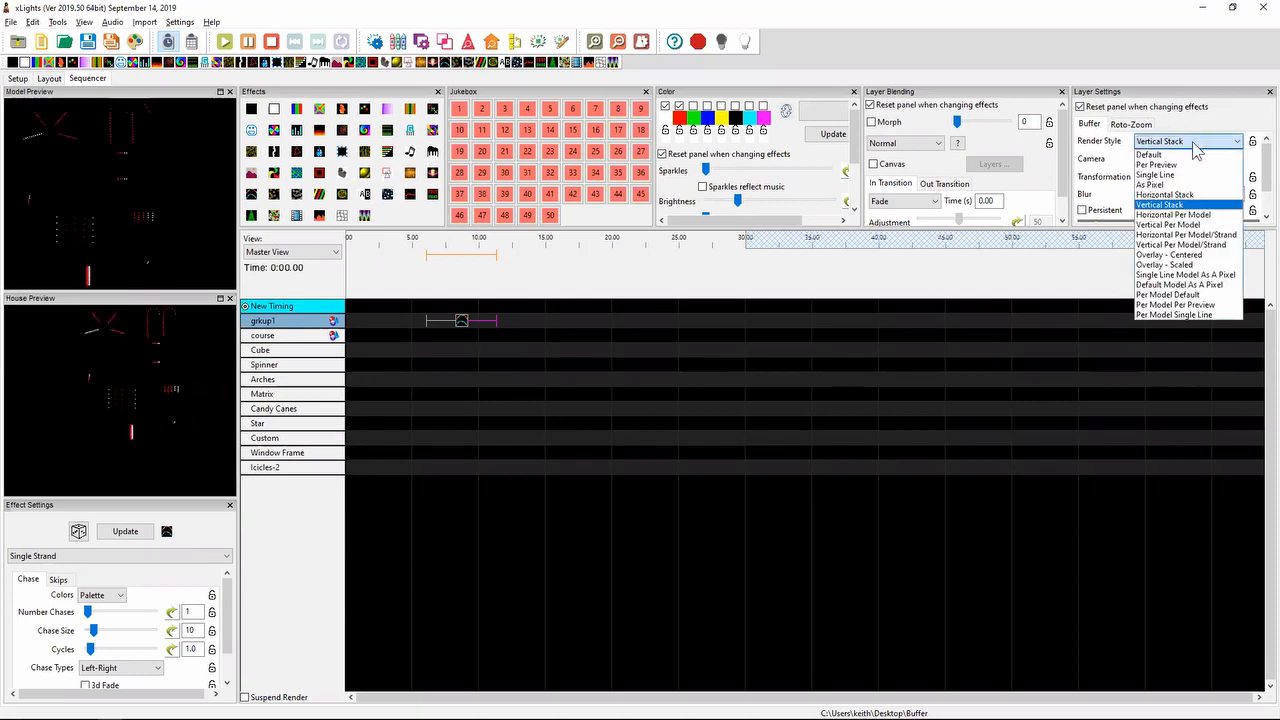
pyautogui.click(1203, 216)
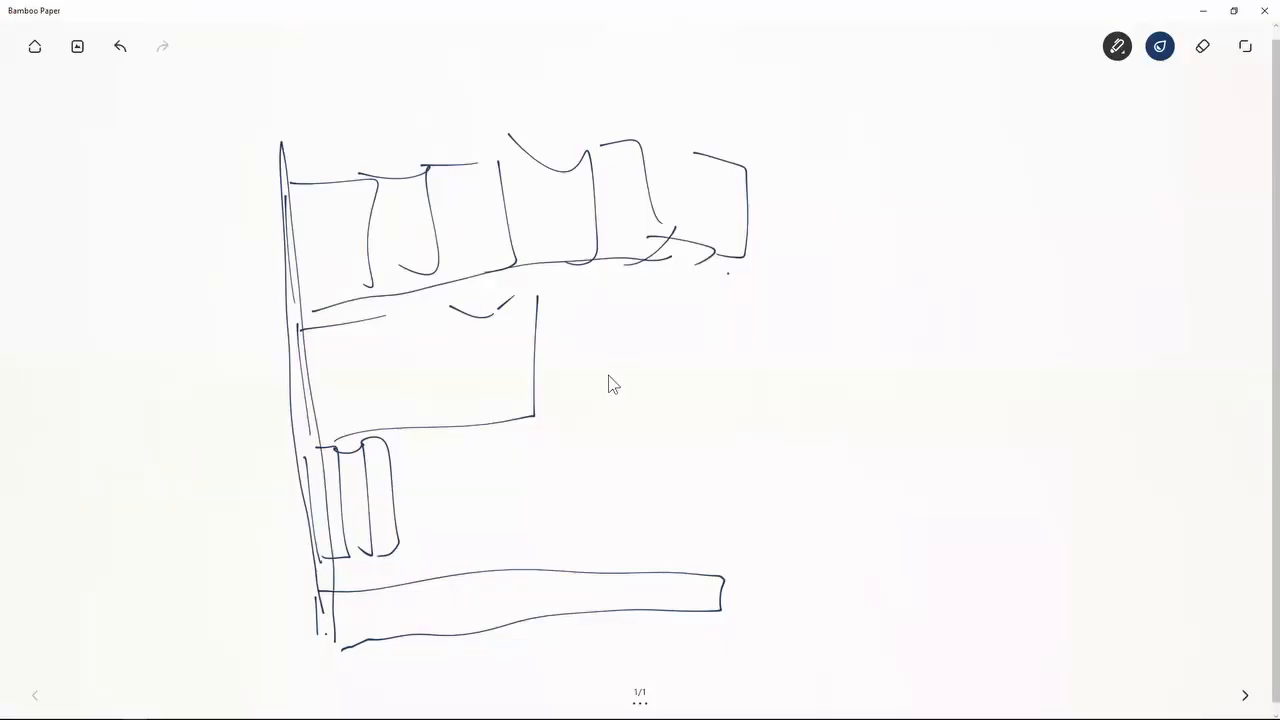
# - In Bamboo Paper, sketch a row of six side-by-side boxes to the right of the stack
pyautogui.moveTo(668, 368)
pyautogui.mouseDown()
pyautogui.moveTo(668, 430)
pyautogui.moveTo(755, 436)
pyautogui.mouseUp()
pyautogui.moveTo(755, 360)
pyautogui.mouseDown()
pyautogui.moveTo(834, 431)
pyautogui.moveTo(775, 446)
pyautogui.mouseUp()
pyautogui.moveTo(832, 362); pyautogui.dragTo(870, 437)
pyautogui.moveTo(934, 366); pyautogui.dragTo(1010, 352)
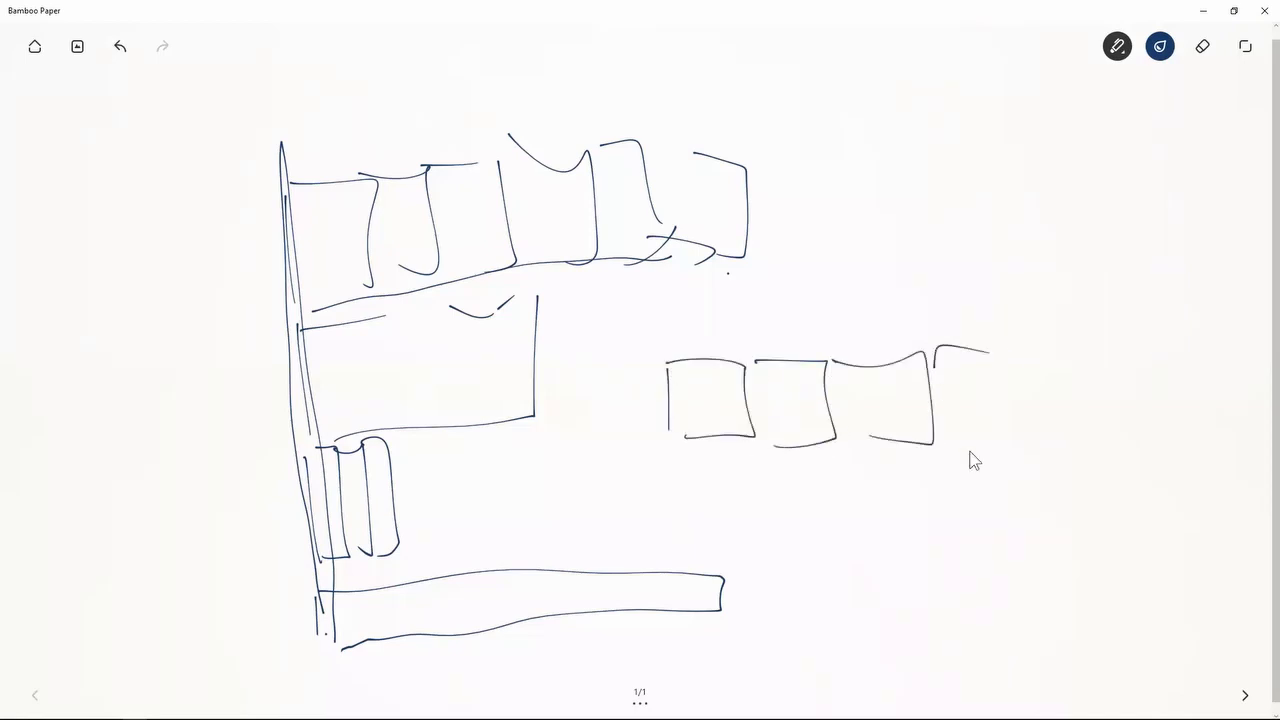
pyautogui.moveTo(972, 459)
pyautogui.mouseDown()
pyautogui.moveTo(1010, 352)
pyautogui.moveTo(1053, 437)
pyautogui.mouseUp()
pyautogui.moveTo(1056, 358)
pyautogui.mouseDown()
pyautogui.moveTo(1148, 449)
pyautogui.moveTo(1085, 444)
pyautogui.moveTo(1229, 374)
pyautogui.moveTo(1202, 455)
pyautogui.mouseUp()
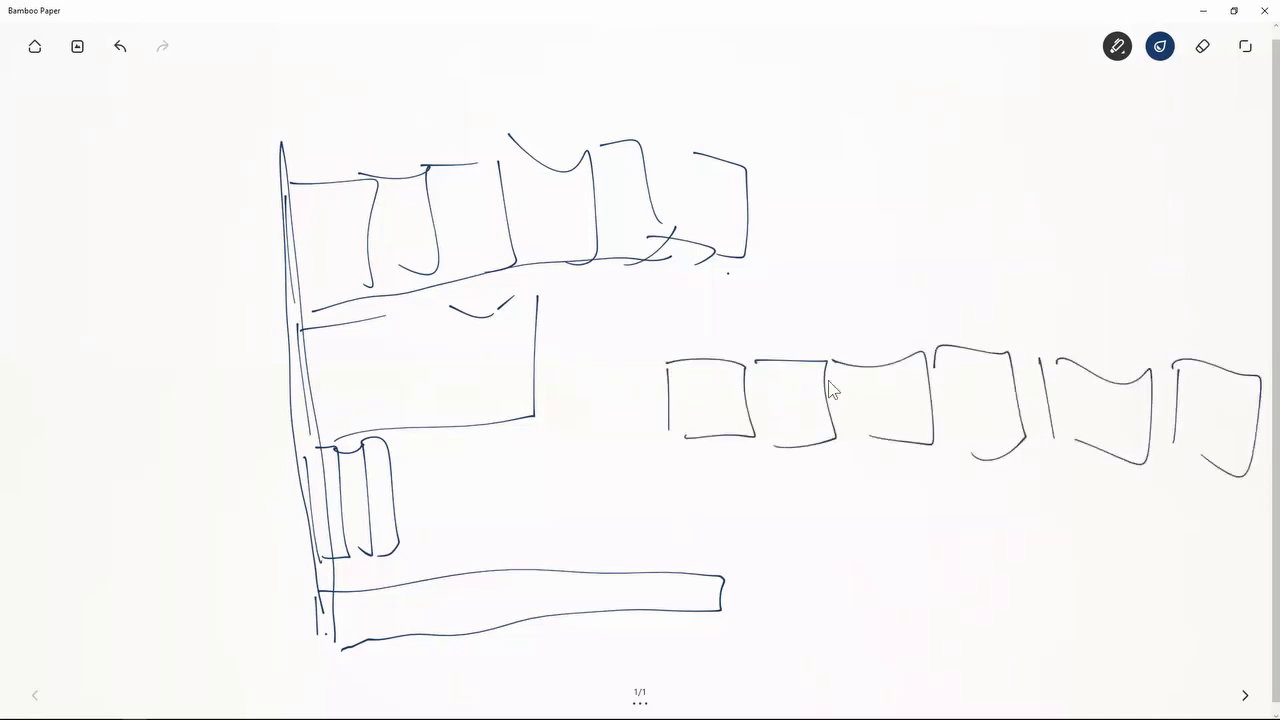
# - Label the first four boxes of the new row Arches, CC, C and M
pyautogui.moveTo(684, 420)
pyautogui.mouseDown()
pyautogui.moveTo(708, 393)
pyautogui.moveTo(753, 411)
pyautogui.moveTo(799, 409)
pyautogui.mouseUp()
pyautogui.click(815, 402)
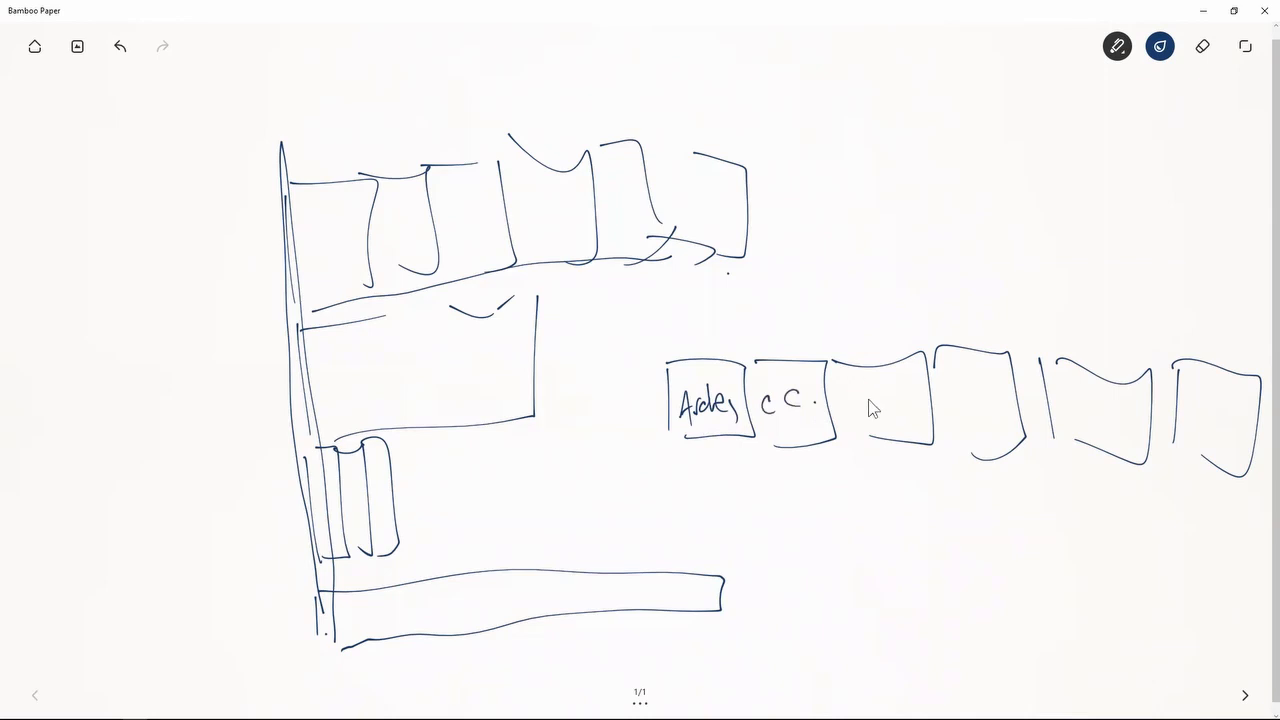
pyautogui.click(904, 400)
pyautogui.moveTo(883, 384)
pyautogui.mouseDown()
pyautogui.moveTo(882, 410)
pyautogui.moveTo(986, 408)
pyautogui.mouseUp()
pyautogui.click(990, 399)
# - Draw upward arrows beneath the Arches and CC boxes, and trace an outline around the Arches label
pyautogui.moveTo(713, 463); pyautogui.dragTo(718, 526)
pyautogui.moveTo(796, 446); pyautogui.dragTo(800, 506)
pyautogui.moveTo(785, 457); pyautogui.dragTo(808, 458)
pyautogui.moveTo(680, 385)
pyautogui.mouseDown()
pyautogui.moveTo(687, 444)
pyautogui.moveTo(729, 337)
pyautogui.moveTo(673, 374)
pyautogui.moveTo(709, 442)
pyautogui.moveTo(735, 405)
pyautogui.mouseUp()
# - Switch to xLights and try the grkup1 effect with the Vertical Per Model and Overlay - Centered render styles
pyautogui.hotkey('alt', 'Tab')
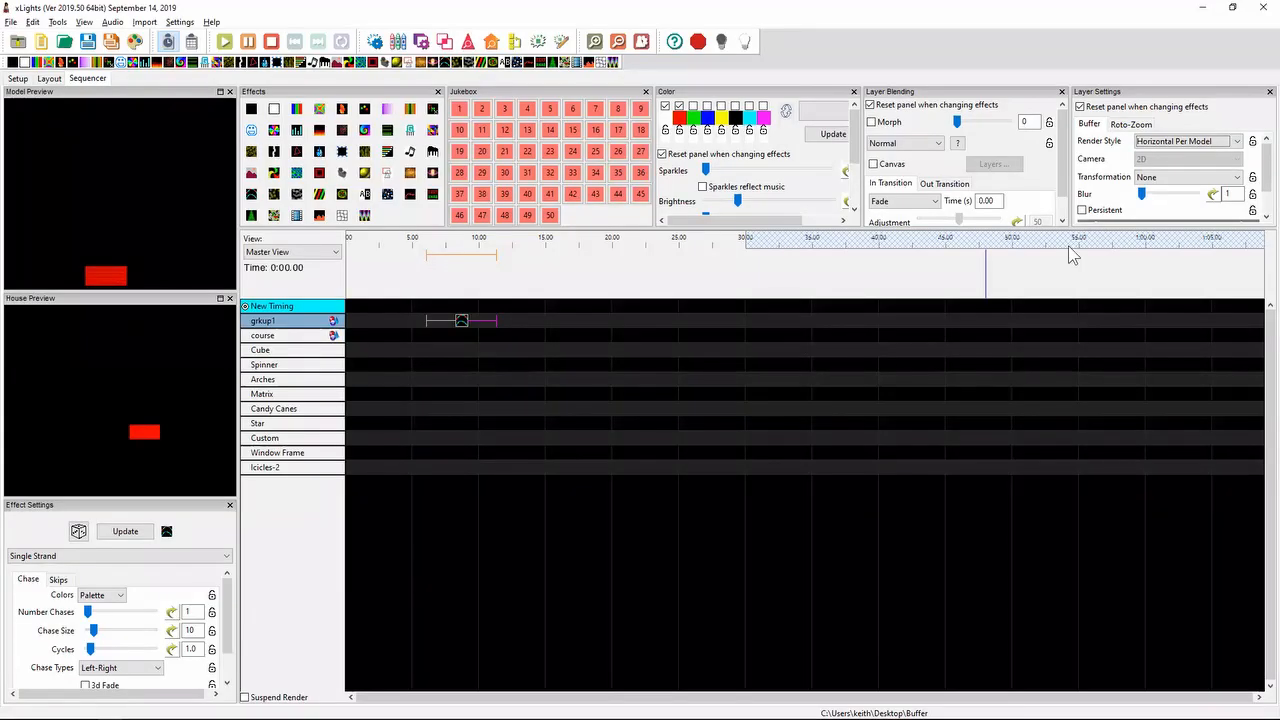
pyautogui.click(1187, 141)
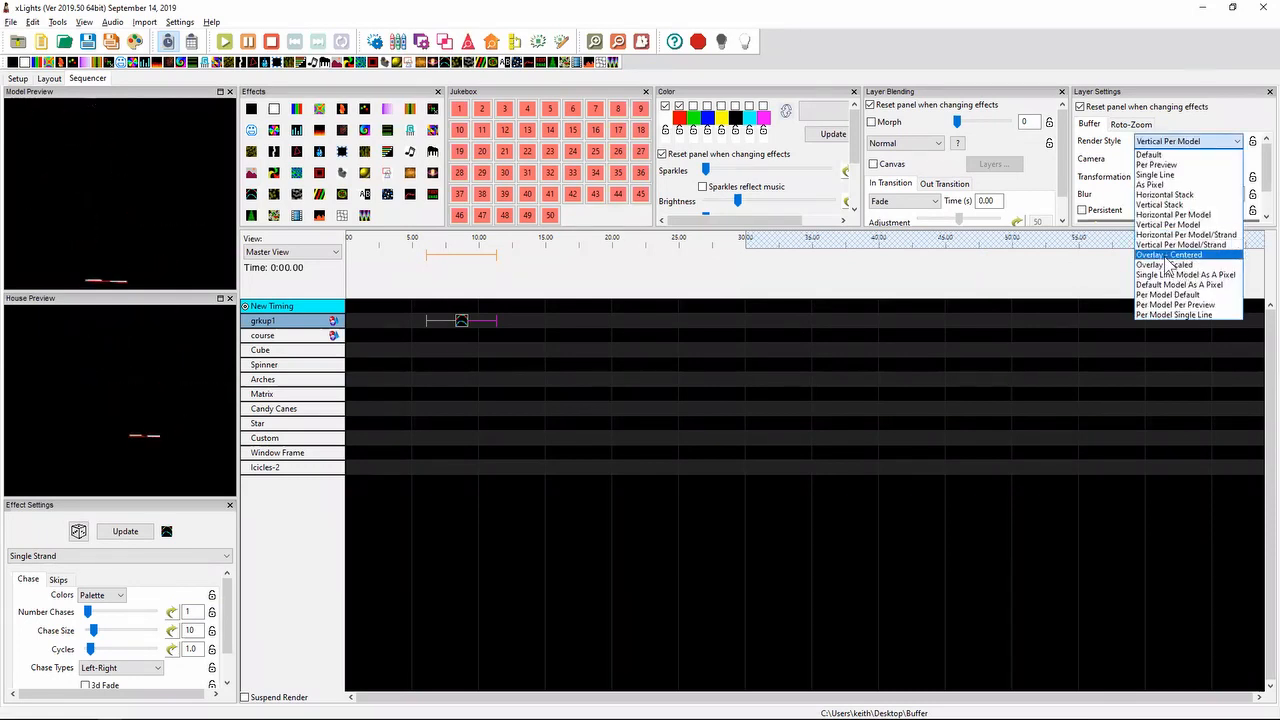
pyautogui.click(1166, 255)
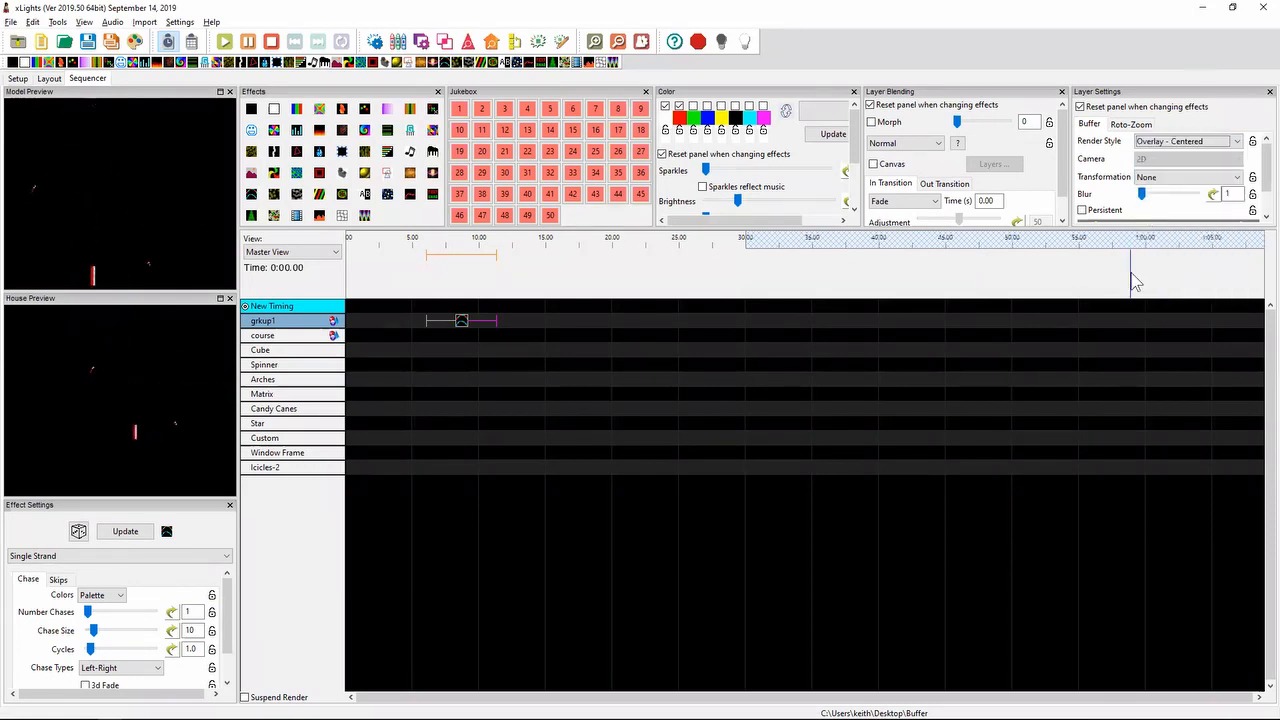
# - In Bamboo Paper, sketch a long flat box overlapped at its centre by a taller box, above the labelled row
pyautogui.hotkey('alt', 'Tab')
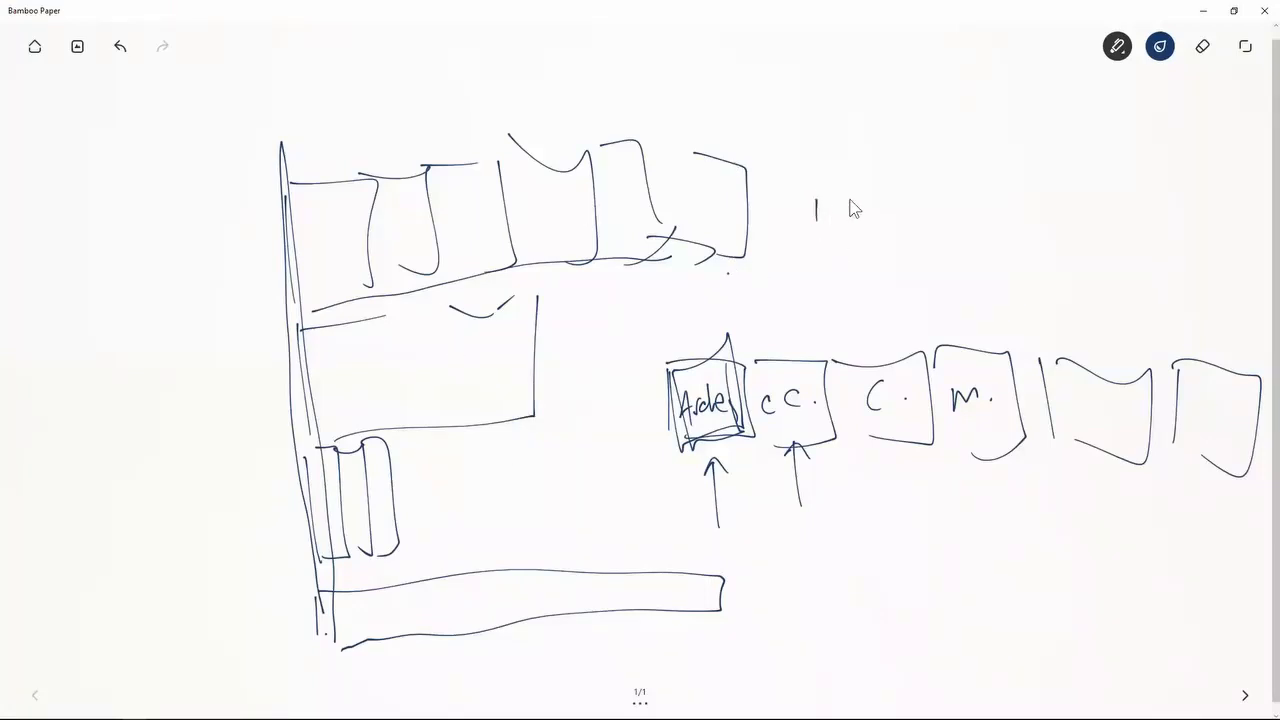
pyautogui.moveTo(818, 191); pyautogui.dragTo(1080, 196)
pyautogui.moveTo(849, 223); pyautogui.dragTo(1088, 229)
pyautogui.moveTo(882, 265)
pyautogui.mouseDown()
pyautogui.moveTo(919, 159)
pyautogui.moveTo(1016, 159)
pyautogui.moveTo(915, 258)
pyautogui.mouseUp()
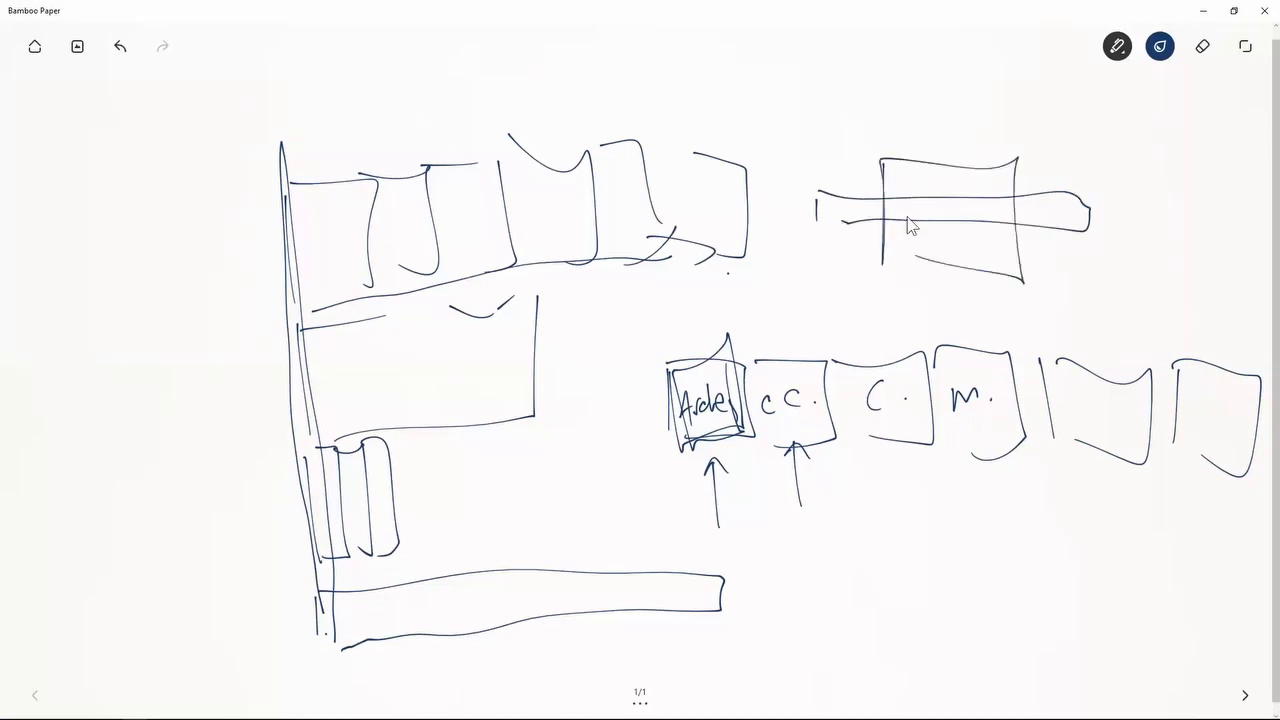
# - Draw several narrow upright boxes inside the overlapping boxes of the overlay sketch
pyautogui.moveTo(911, 172)
pyautogui.mouseDown()
pyautogui.moveTo(940, 243)
pyautogui.moveTo(944, 180)
pyautogui.mouseUp()
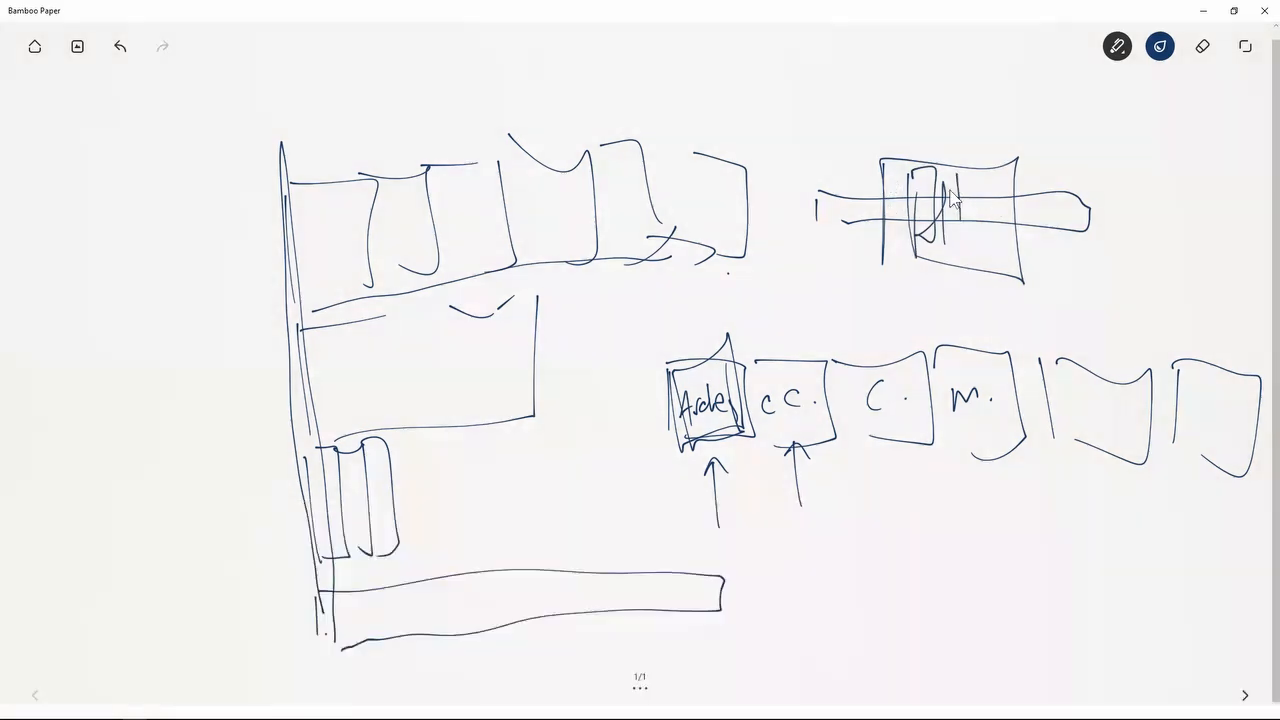
pyautogui.moveTo(951, 182); pyautogui.dragTo(952, 242)
pyautogui.moveTo(958, 180)
pyautogui.mouseDown()
pyautogui.moveTo(981, 245)
pyautogui.moveTo(963, 230)
pyautogui.moveTo(986, 215)
pyautogui.moveTo(991, 177)
pyautogui.moveTo(1000, 244)
pyautogui.mouseUp()
pyautogui.moveTo(1006, 178); pyautogui.dragTo(1010, 250)
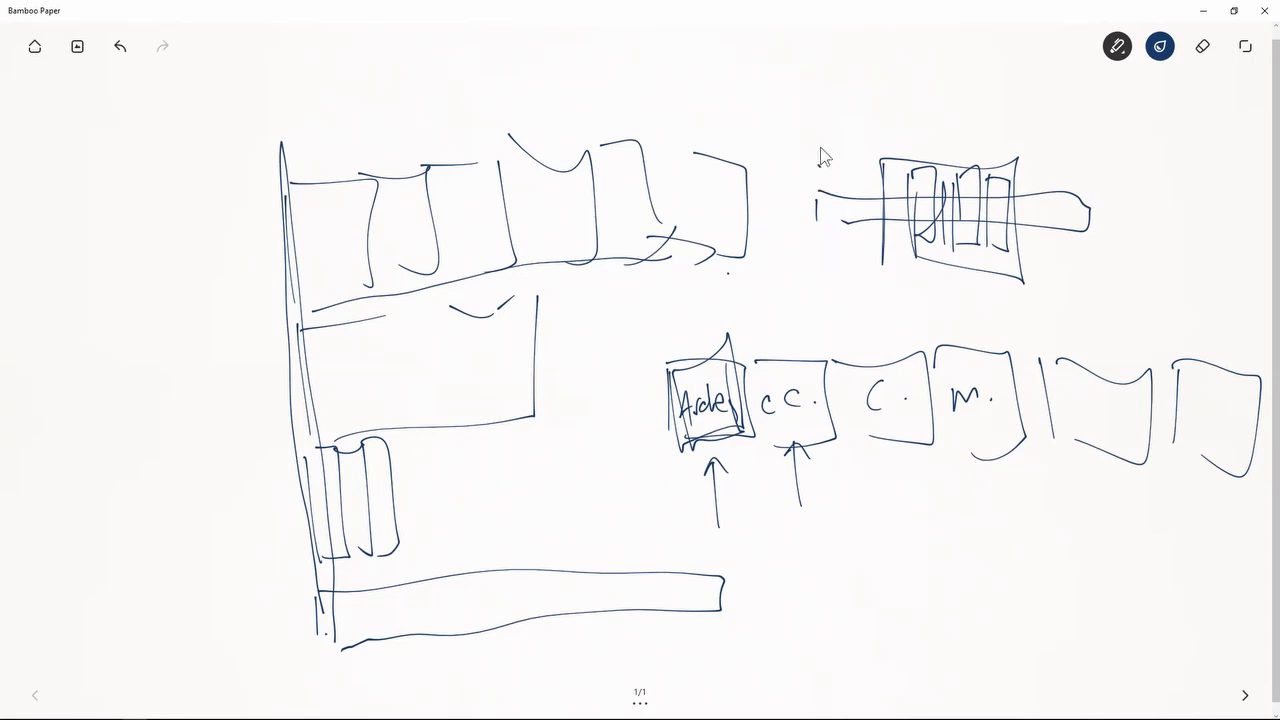
# - Switch to the xLights layout and add three small Star models in the empty area left of the Arches model
pyautogui.hotkey('alt', 'Tab')
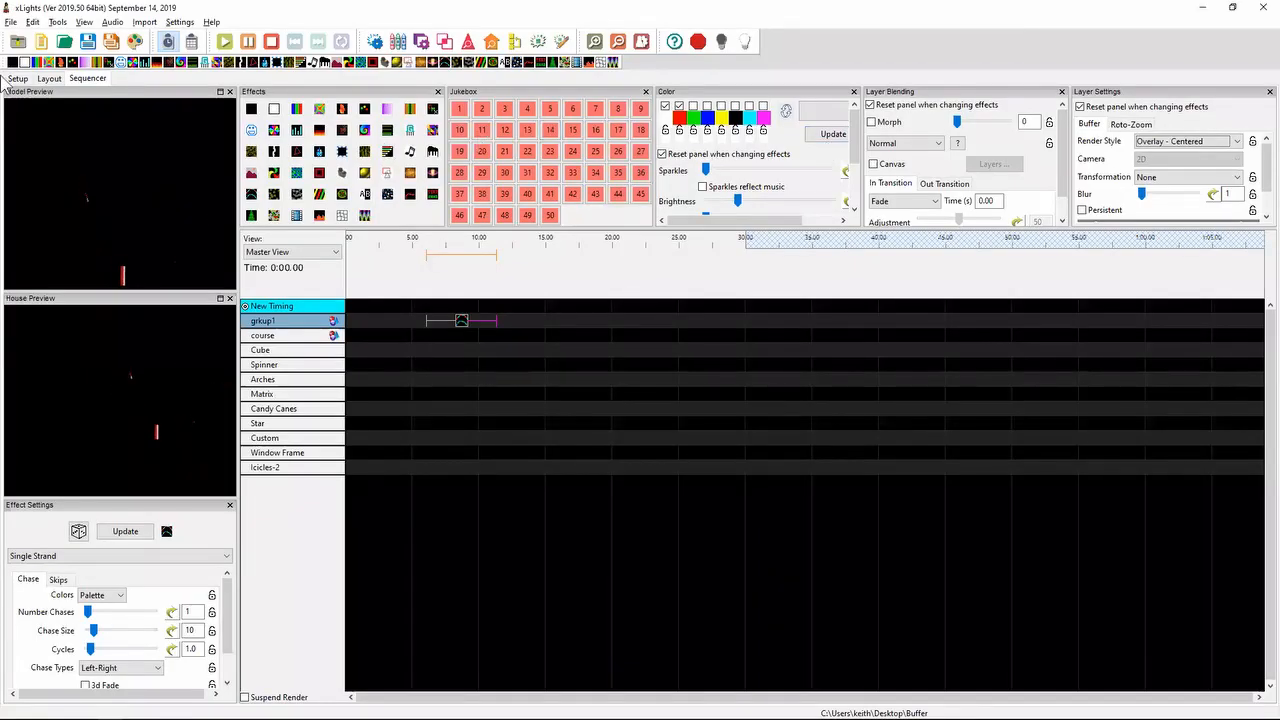
pyautogui.click(49, 78)
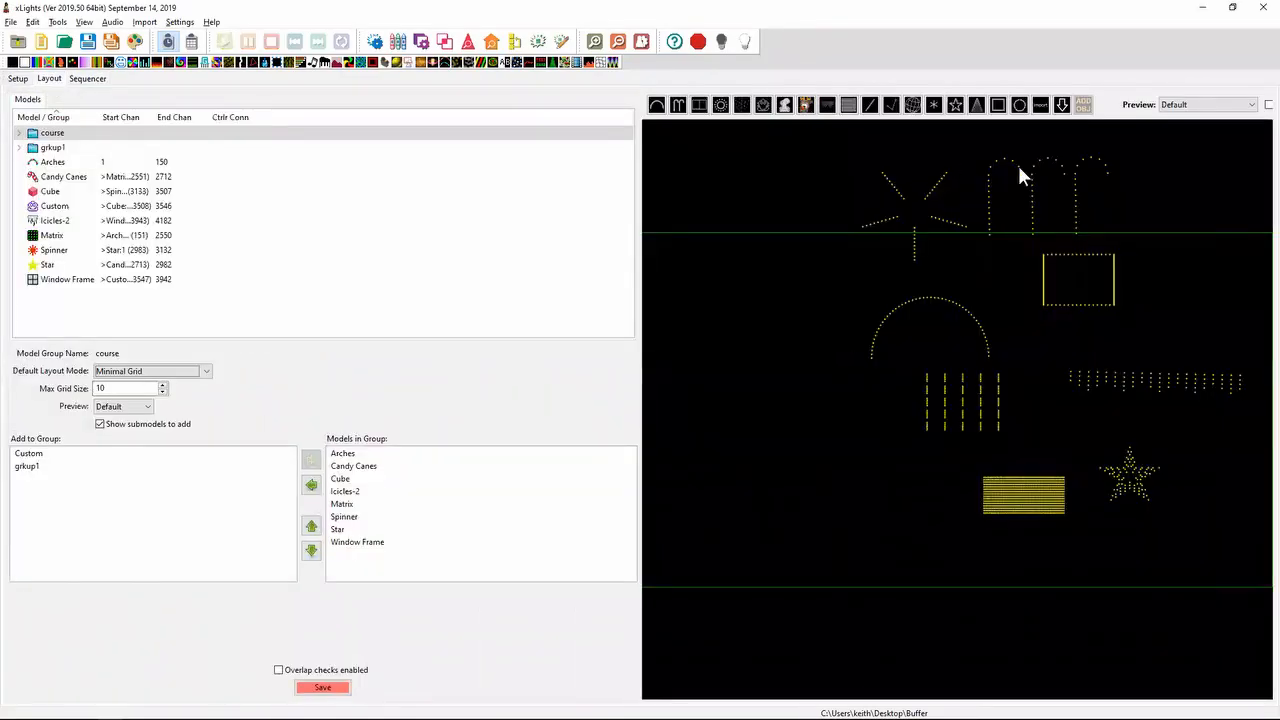
pyautogui.click(954, 106)
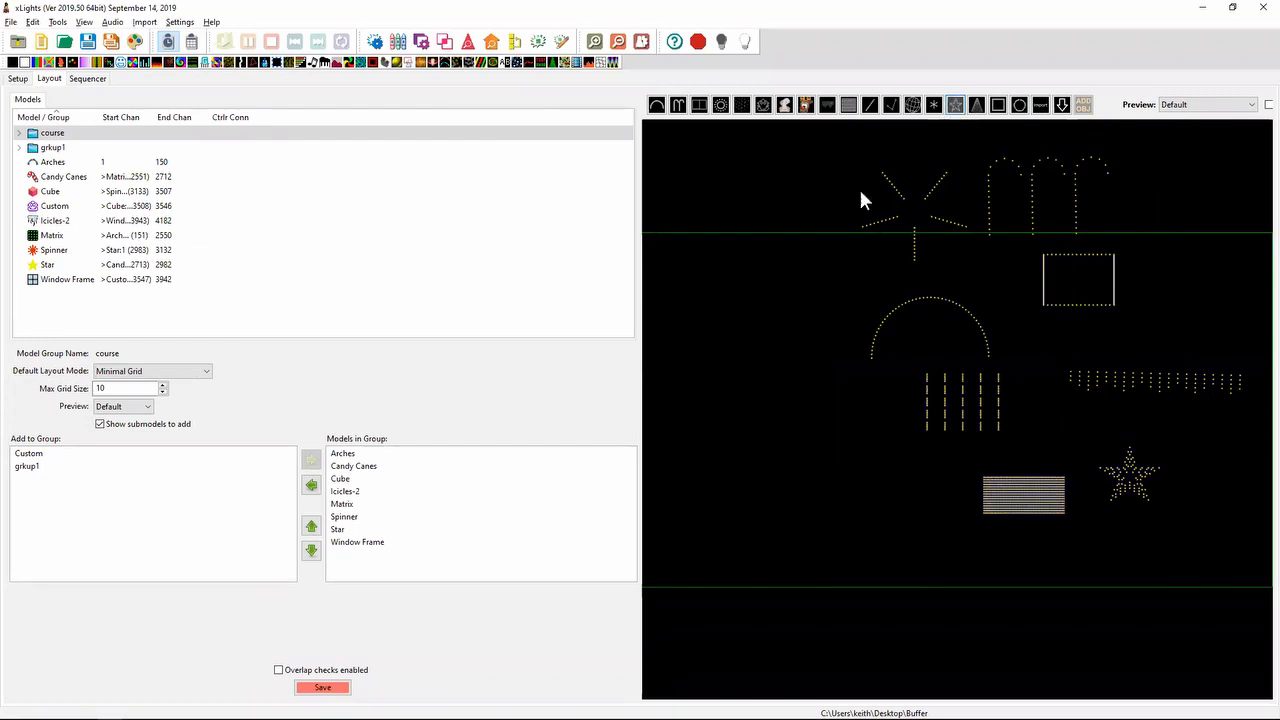
pyautogui.moveTo(705, 300)
pyautogui.mouseDown()
pyautogui.moveTo(743, 329)
pyautogui.moveTo(772, 400)
pyautogui.mouseUp()
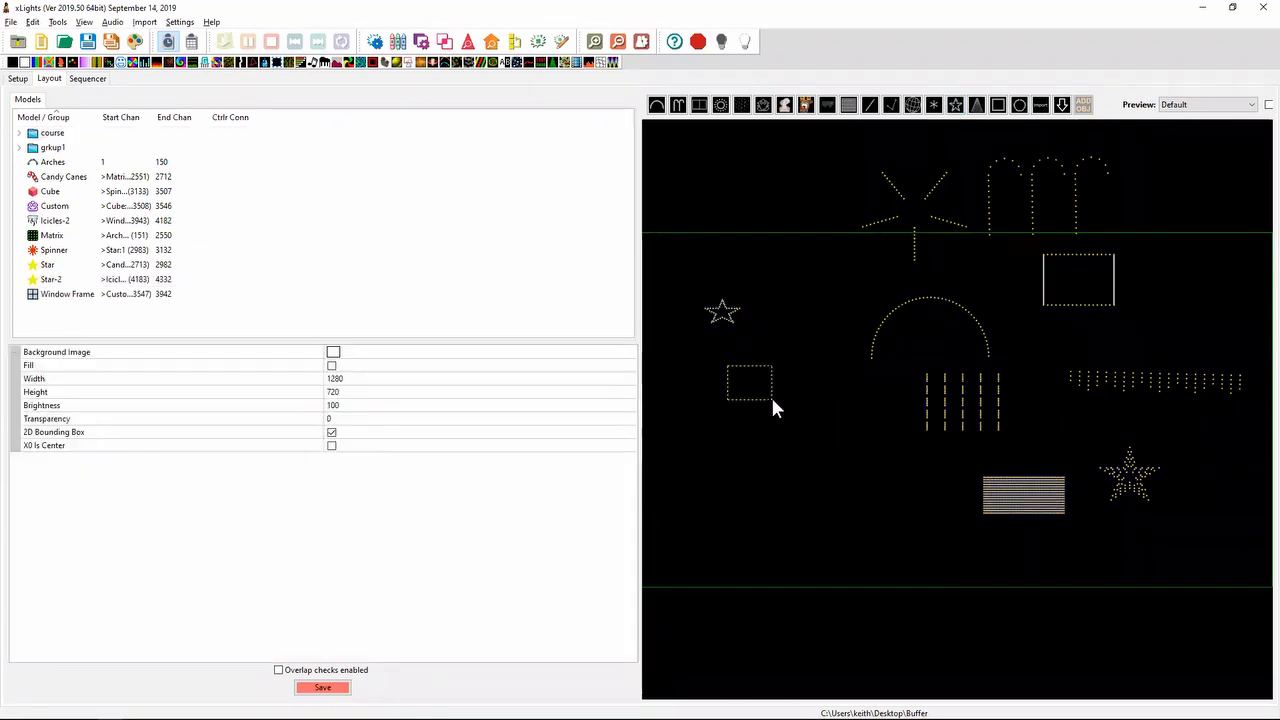
pyautogui.click(956, 108)
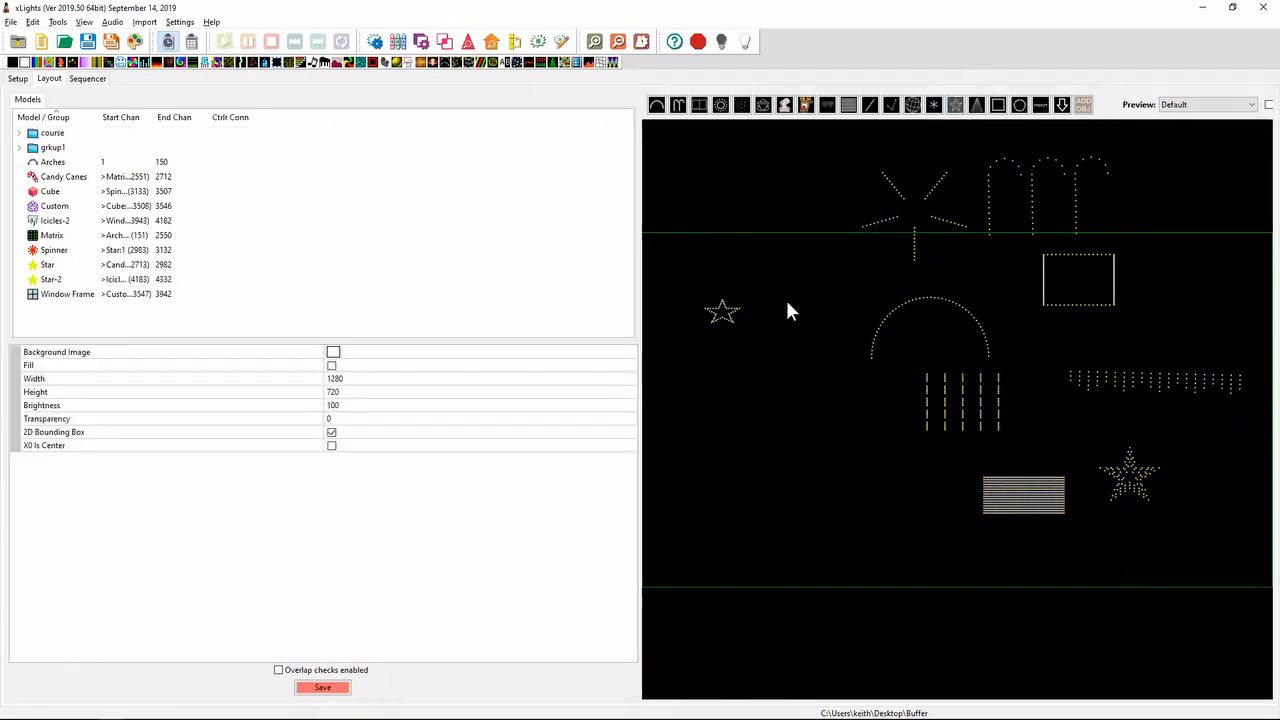
pyautogui.moveTo(785, 312); pyautogui.dragTo(801, 329)
pyautogui.click(960, 107)
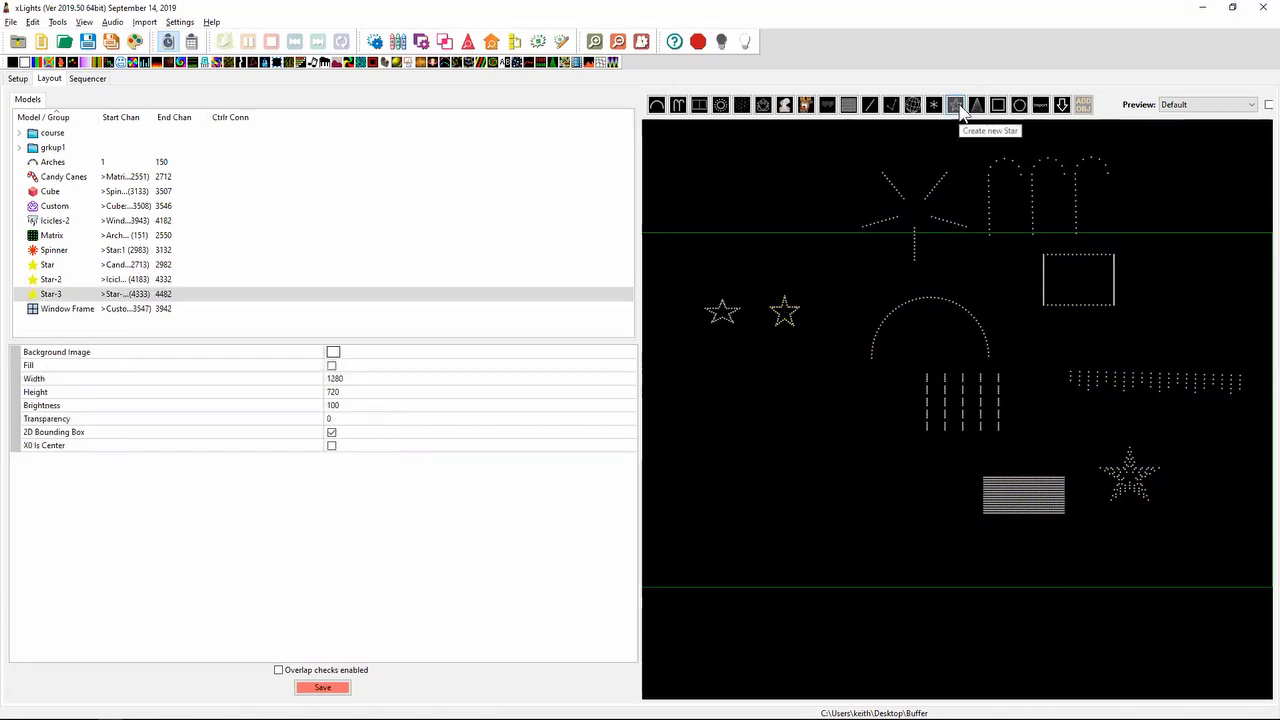
pyautogui.moveTo(726, 349); pyautogui.dragTo(755, 373)
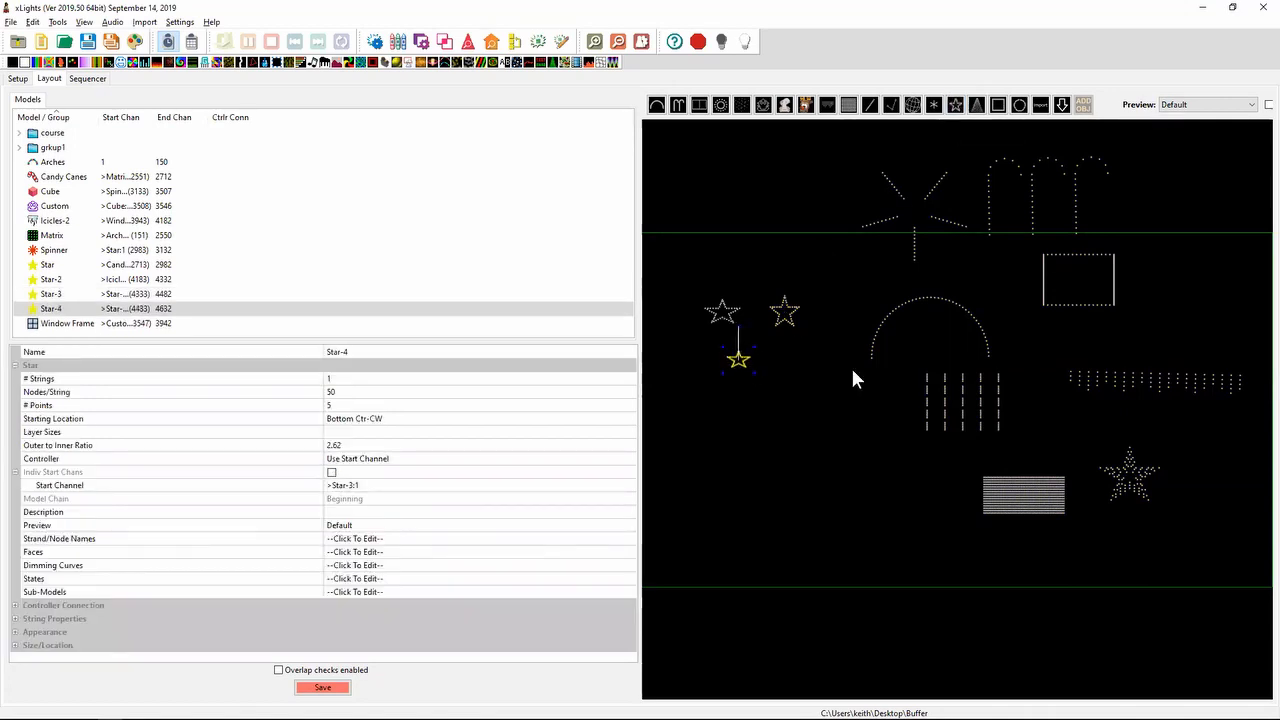
# - Return to the sequencer and set the grkup1 effect's render style to Single Line Model As A Pixel
pyautogui.hotkey('alt', 'Tab')
pyautogui.hotkey('alt', 'Tab')
pyautogui.click(87, 79)
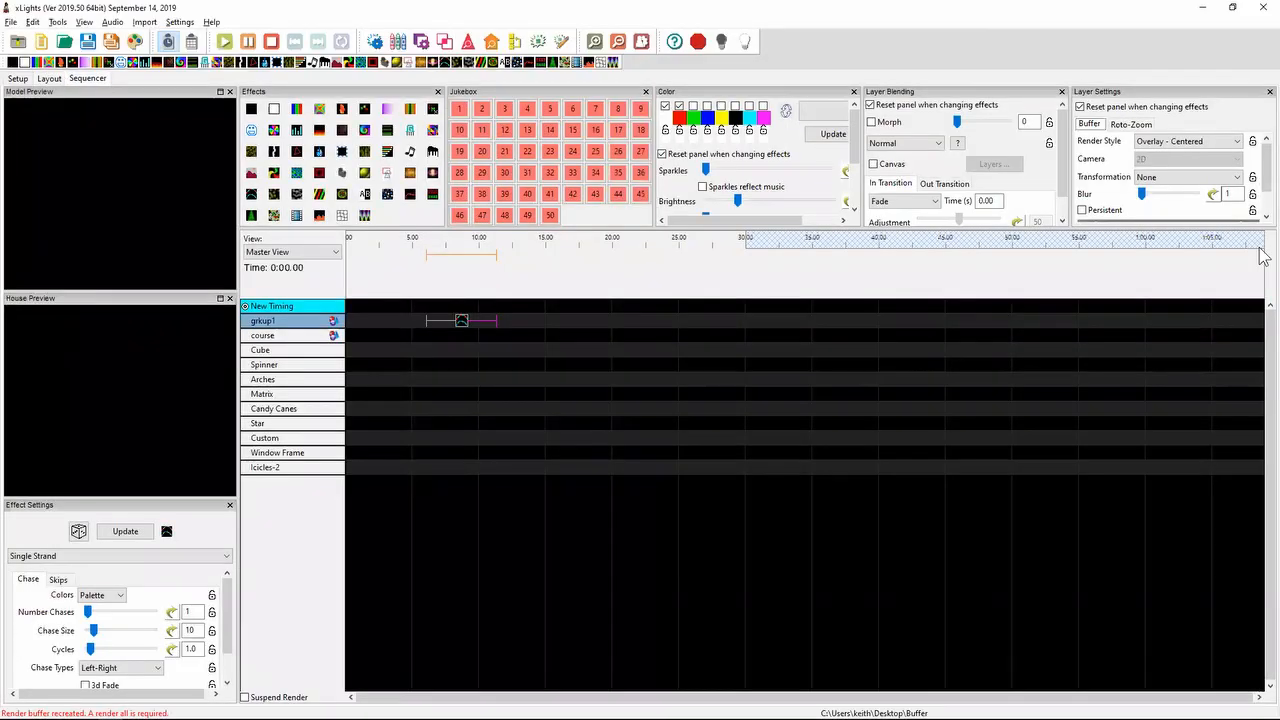
pyautogui.click(1205, 145)
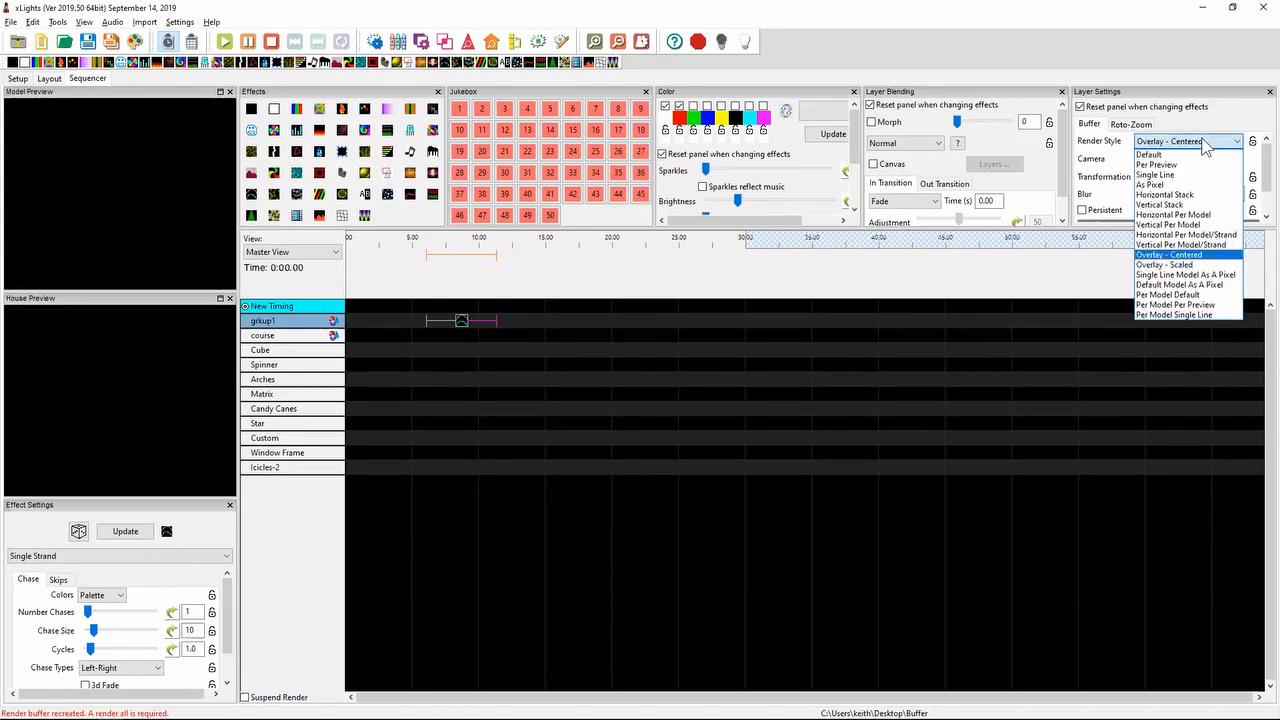
pyautogui.click(1187, 275)
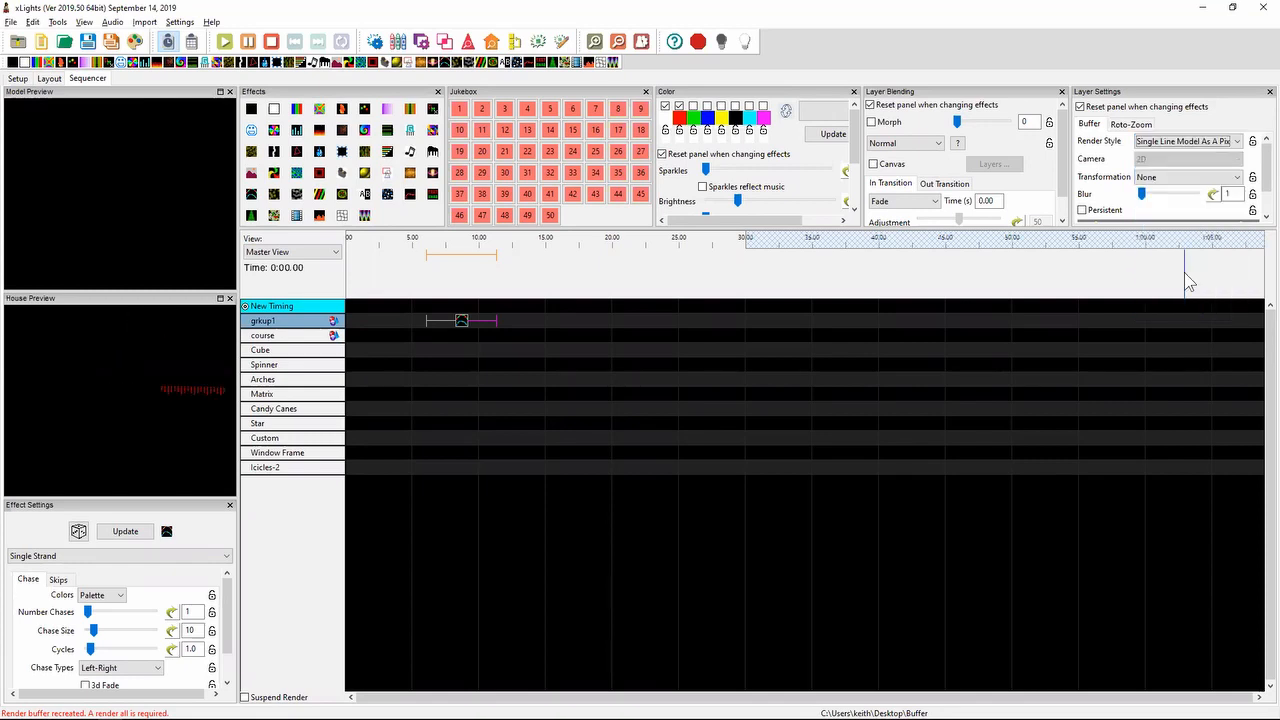
# - In Bamboo Paper, trace outlines around the Arches, CC and C boxes of the labelled row
pyautogui.hotkey('alt', 'Tab')
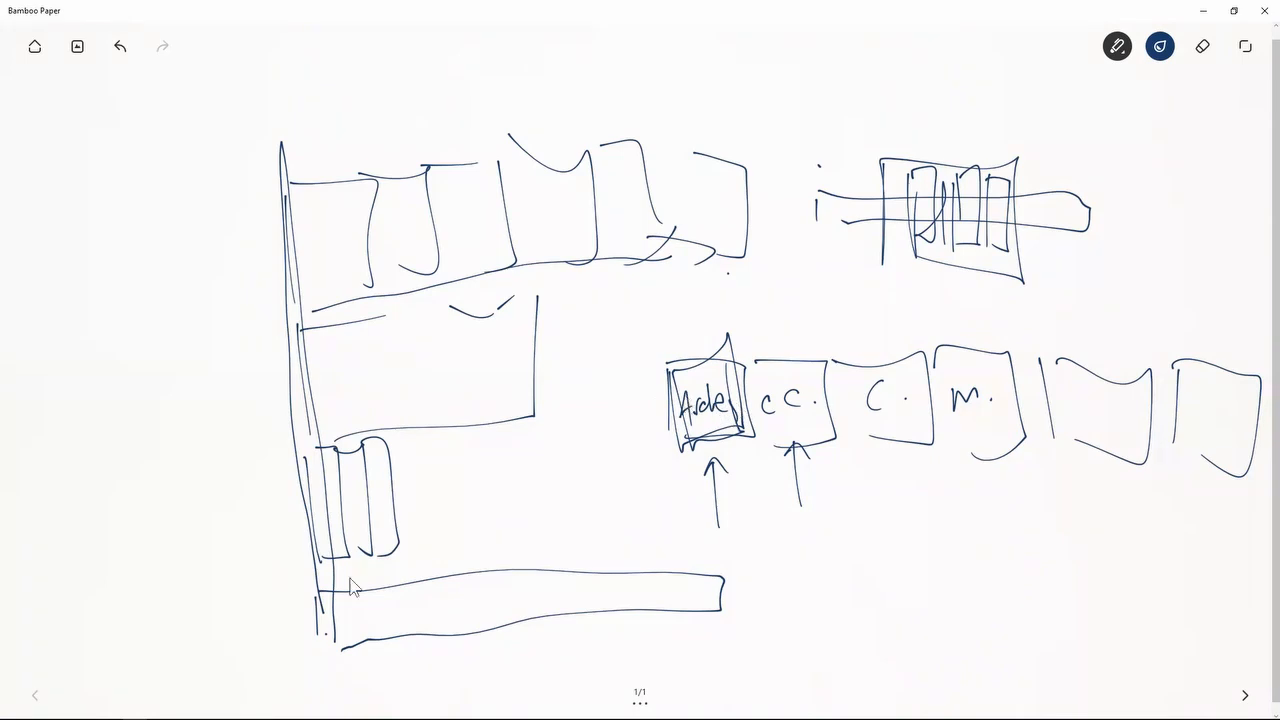
pyautogui.moveTo(660, 388)
pyautogui.mouseDown()
pyautogui.moveTo(706, 456)
pyautogui.moveTo(751, 430)
pyautogui.moveTo(720, 370)
pyautogui.moveTo(752, 372)
pyautogui.mouseUp()
pyautogui.moveTo(758, 432); pyautogui.dragTo(826, 436)
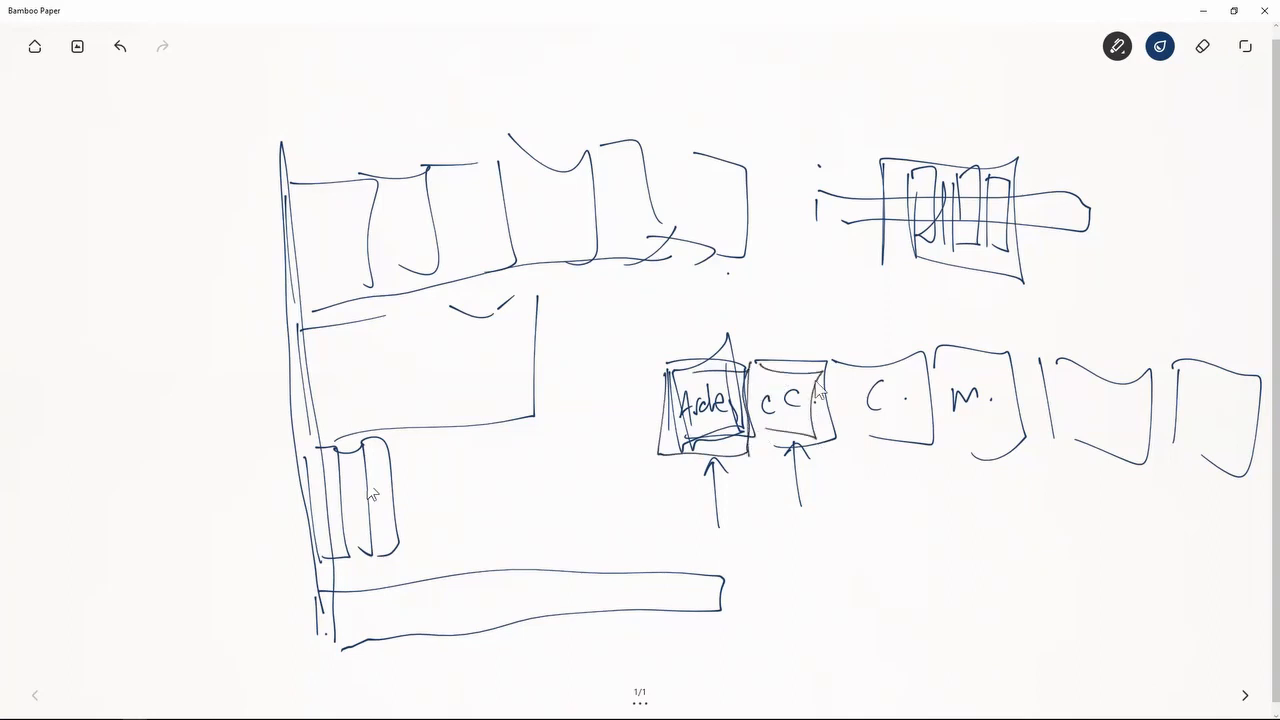
pyautogui.moveTo(818, 372)
pyautogui.mouseDown()
pyautogui.moveTo(820, 446)
pyautogui.moveTo(910, 456)
pyautogui.mouseUp()
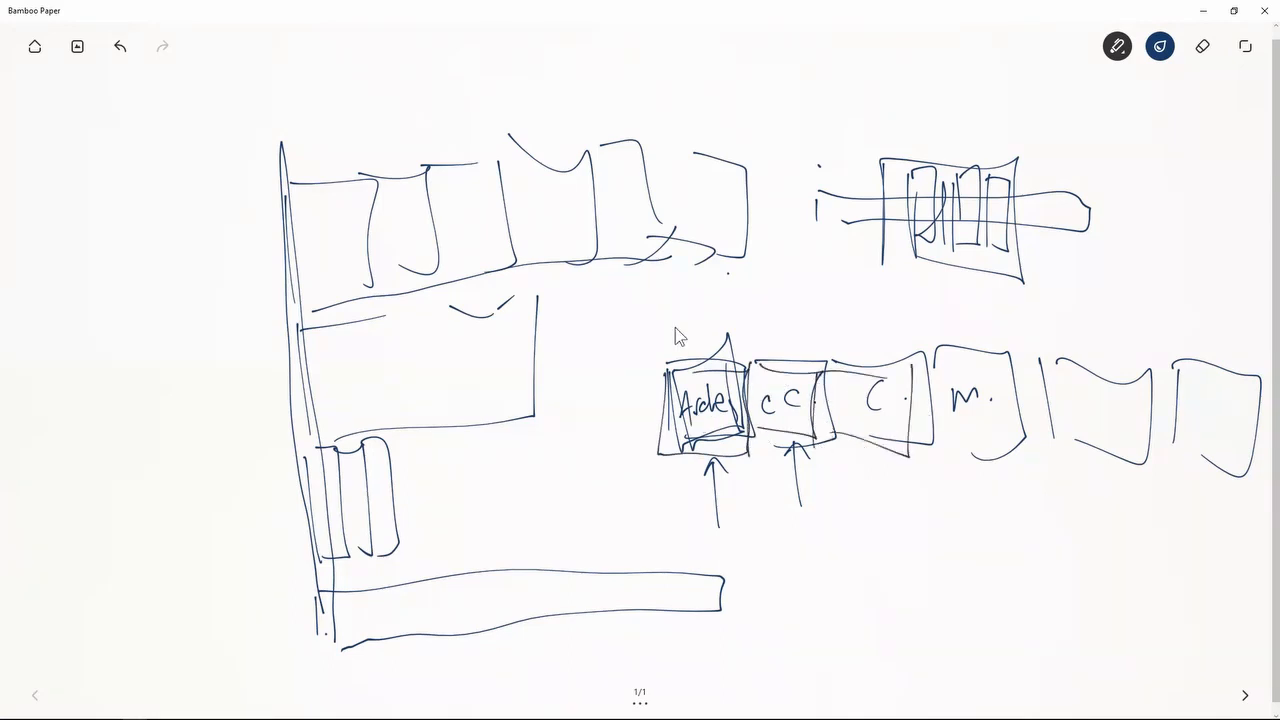
# - Draw a long arrow above the labelled row, and set the grkup1 effect's render style to Default Model As A Pixel in xLights
pyautogui.moveTo(698, 326); pyautogui.dragTo(1183, 345)
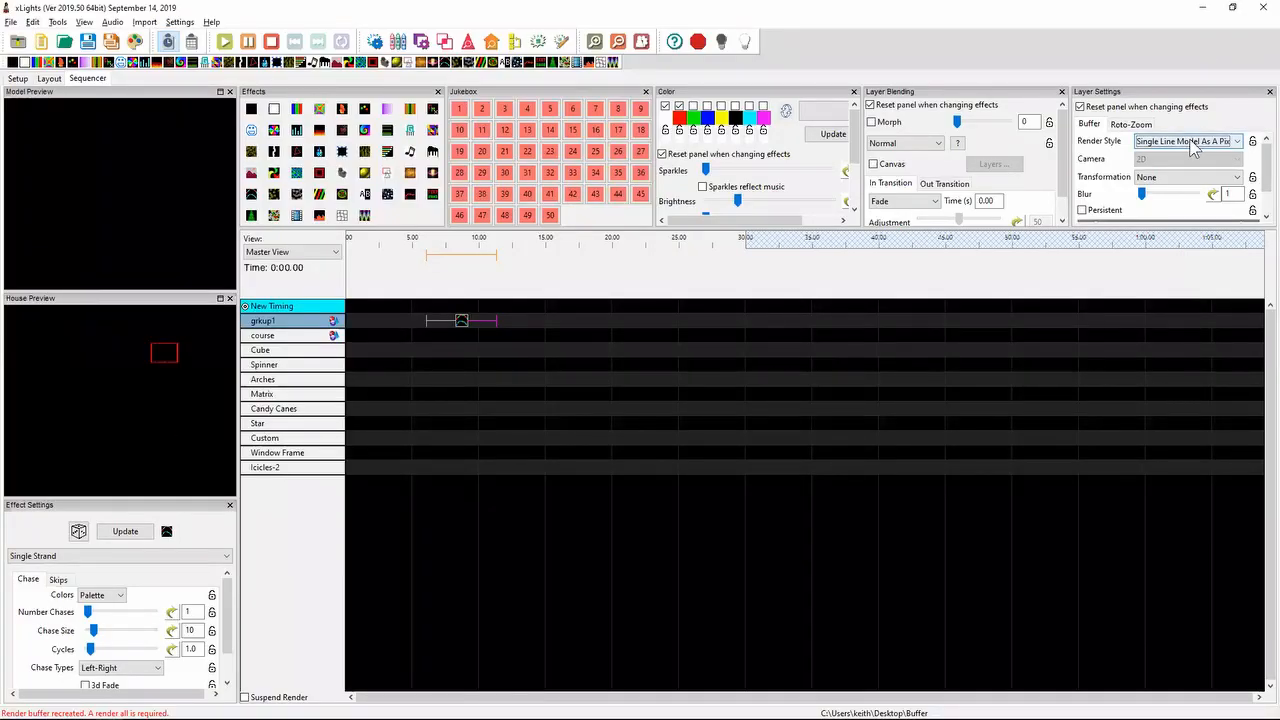
pyautogui.click(1192, 142)
pyautogui.click(1184, 286)
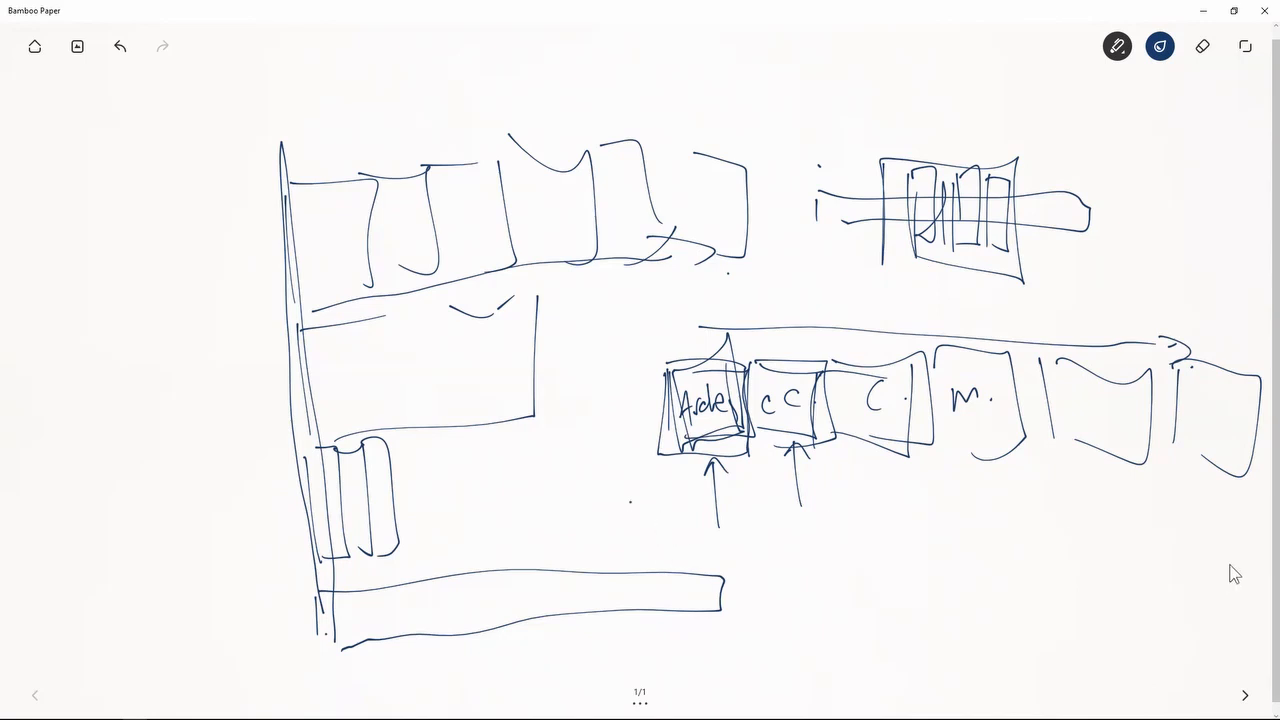
# - In Bamboo Paper, sketch a separate box labelled A and a cluster of adjoining boxes with one labelled CC below the labelled row
pyautogui.moveTo(683, 560)
pyautogui.mouseDown()
pyautogui.moveTo(730, 496)
pyautogui.moveTo(690, 557)
pyautogui.moveTo(716, 546)
pyautogui.mouseUp()
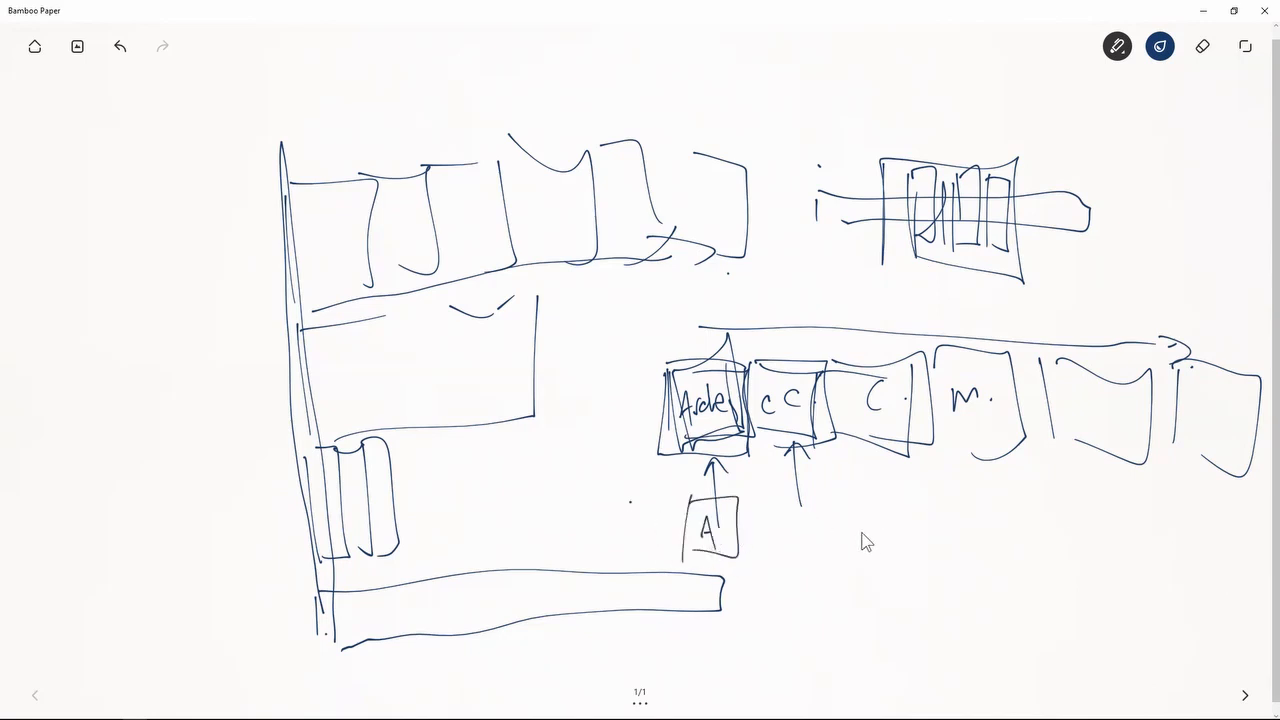
pyautogui.moveTo(860, 566)
pyautogui.mouseDown()
pyautogui.moveTo(937, 540)
pyautogui.moveTo(885, 568)
pyautogui.mouseUp()
pyautogui.moveTo(942, 496)
pyautogui.mouseDown()
pyautogui.moveTo(1038, 548)
pyautogui.moveTo(954, 582)
pyautogui.mouseUp()
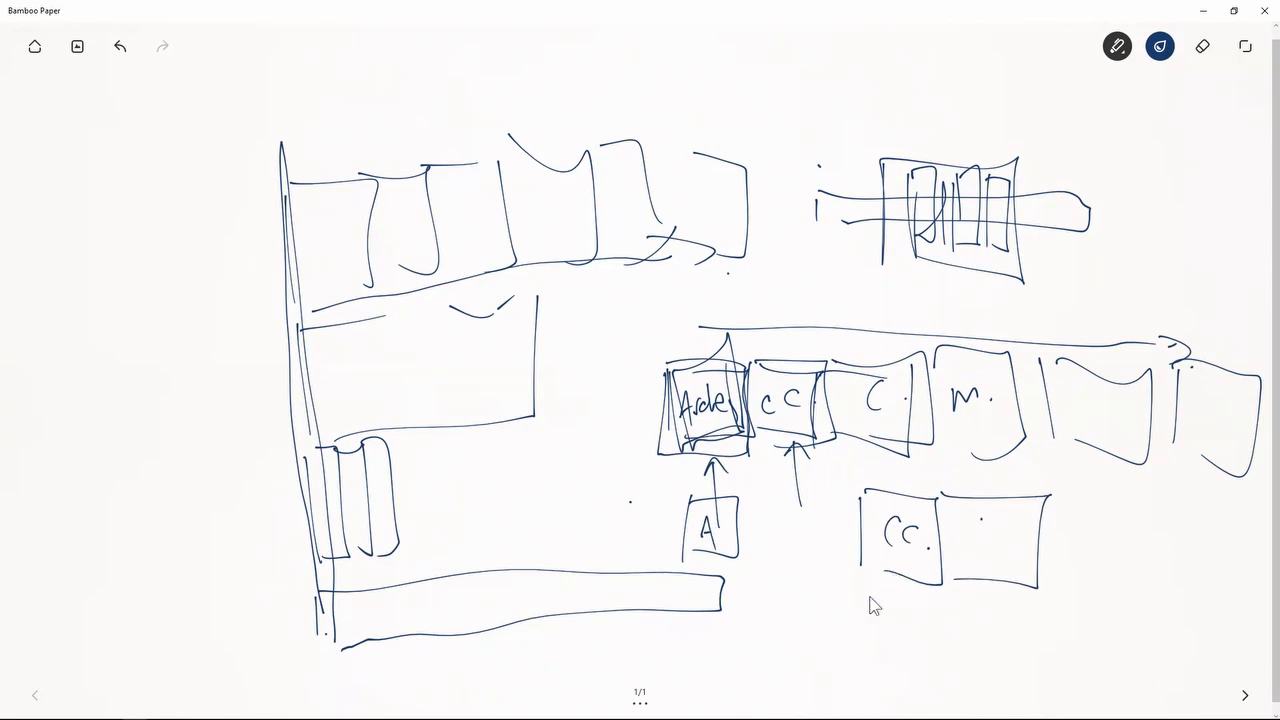
pyautogui.moveTo(866, 576)
pyautogui.mouseDown()
pyautogui.moveTo(866, 650)
pyautogui.moveTo(907, 635)
pyautogui.moveTo(860, 652)
pyautogui.mouseUp()
pyautogui.moveTo(868, 497)
pyautogui.mouseDown()
pyautogui.moveTo(934, 502)
pyautogui.moveTo(934, 567)
pyautogui.moveTo(871, 571)
pyautogui.moveTo(869, 499)
pyautogui.moveTo(896, 529)
pyautogui.moveTo(898, 510)
pyautogui.moveTo(899, 555)
pyautogui.moveTo(908, 518)
pyautogui.mouseUp()
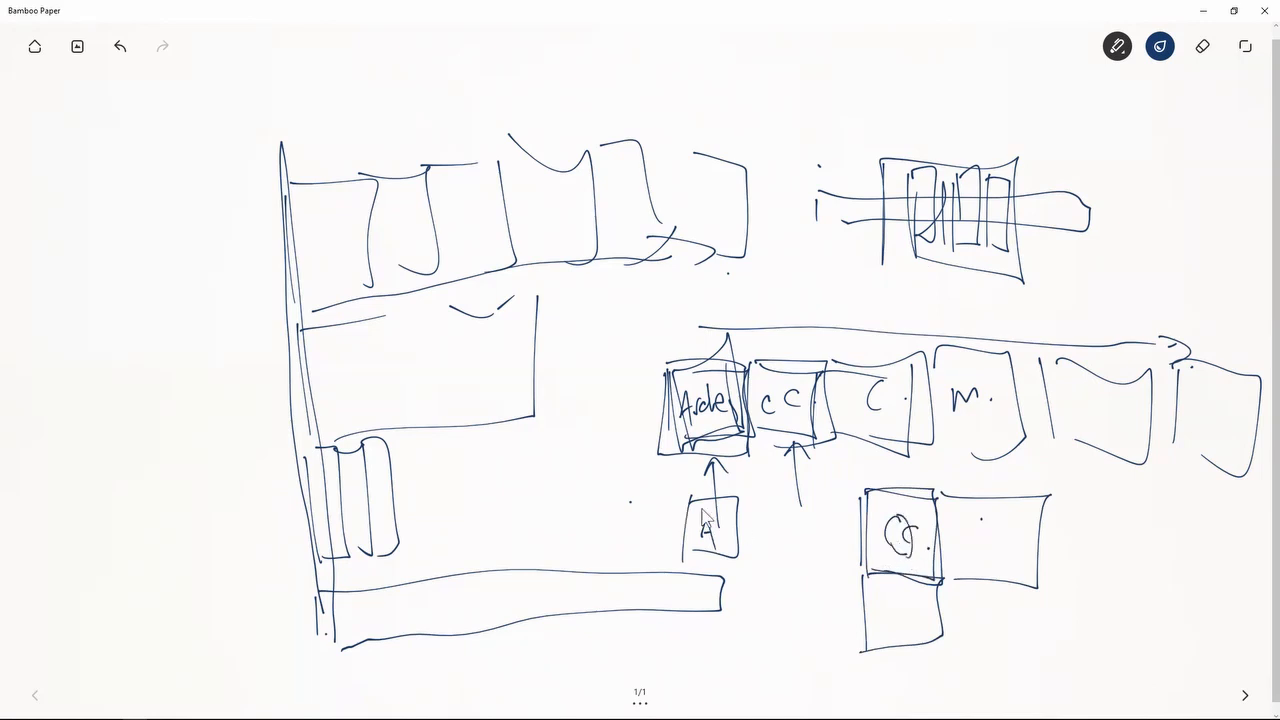
# - Trace outlines around the A and CC boxes and draw a long arrow running across the cluster
pyautogui.moveTo(692, 512)
pyautogui.mouseDown()
pyautogui.moveTo(729, 566)
pyautogui.moveTo(734, 518)
pyautogui.moveTo(692, 532)
pyautogui.moveTo(724, 573)
pyautogui.moveTo(737, 556)
pyautogui.moveTo(702, 508)
pyautogui.mouseUp()
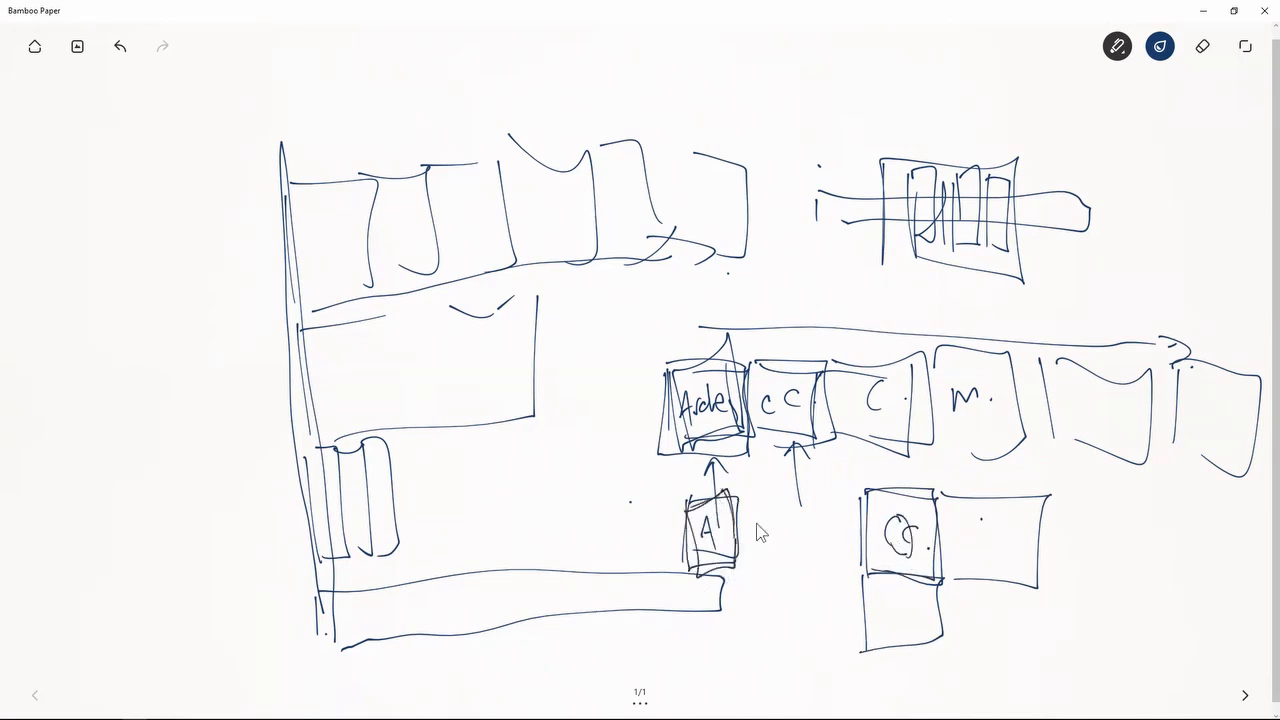
pyautogui.moveTo(866, 503)
pyautogui.mouseDown()
pyautogui.moveTo(940, 584)
pyautogui.moveTo(866, 492)
pyautogui.mouseUp()
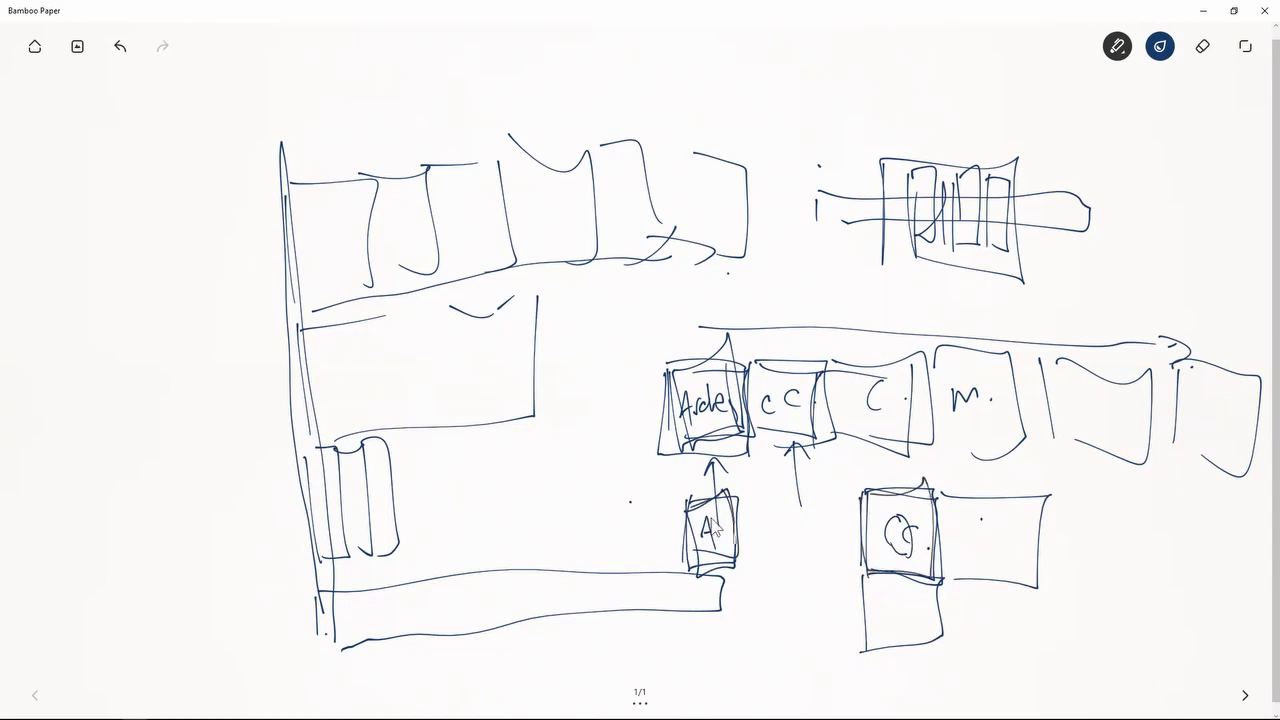
pyautogui.moveTo(764, 497); pyautogui.dragTo(1108, 530)
pyautogui.moveTo(1068, 505); pyautogui.dragTo(1105, 506)
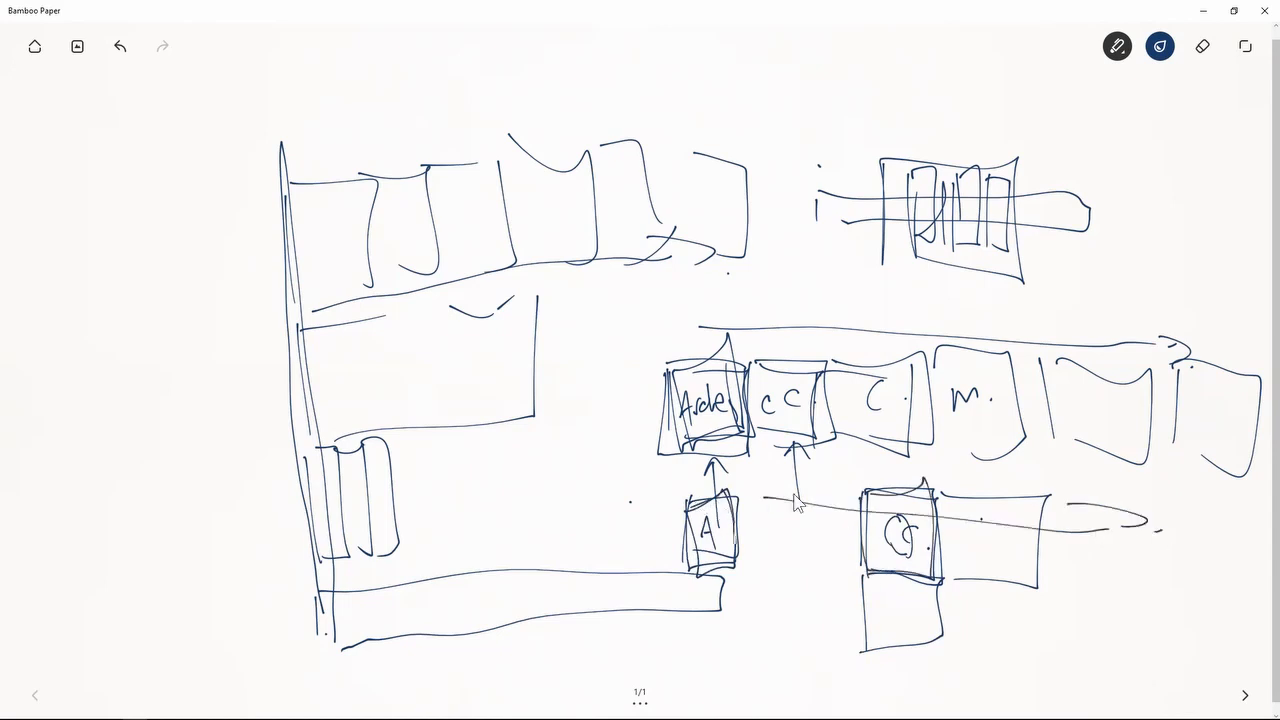
# - Check the effect in the xLights house preview, and return to Bamboo Paper to clear the whole page
pyautogui.hotkey('alt', 'Tab')
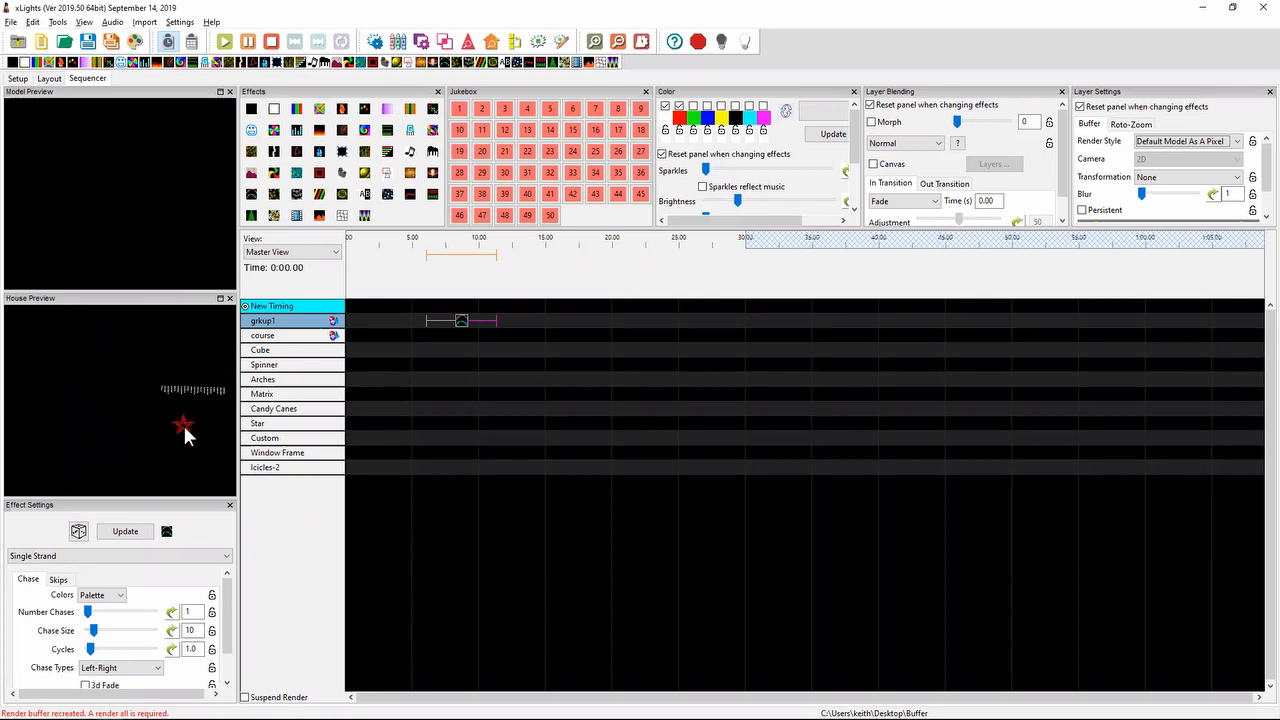
pyautogui.hotkey('alt', 'Tab')
pyautogui.click(1201, 60)
pyautogui.click(1201, 60)
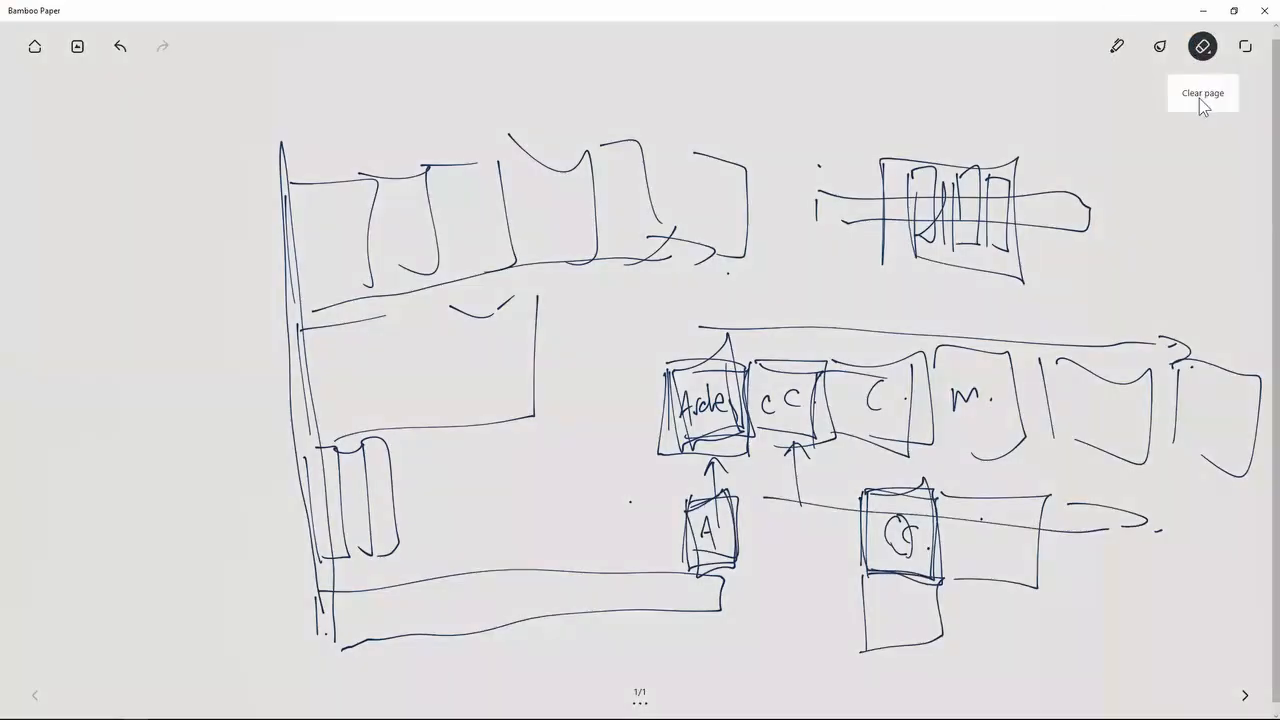
pyautogui.click(1204, 96)
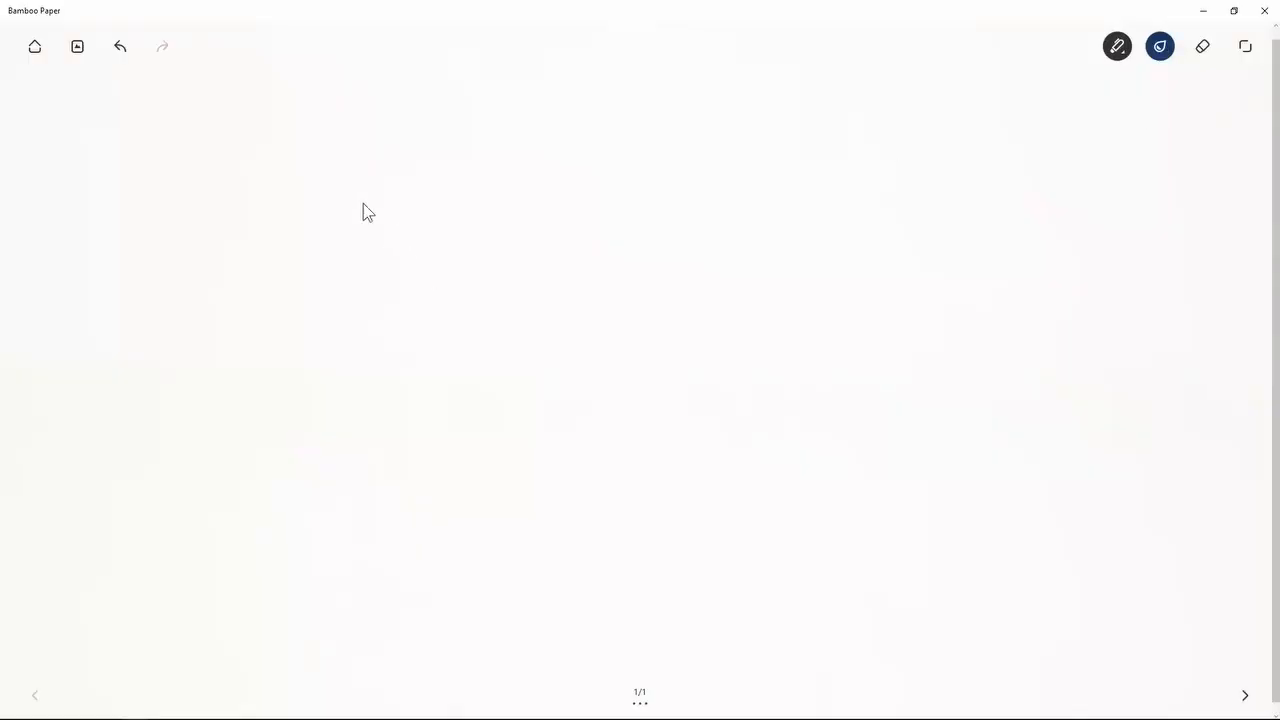
# - Sketch an arch, a group of candy canes, a matrix box and a star-like shape, each marked with a centre dot
pyautogui.moveTo(326, 332); pyautogui.dragTo(407, 297)
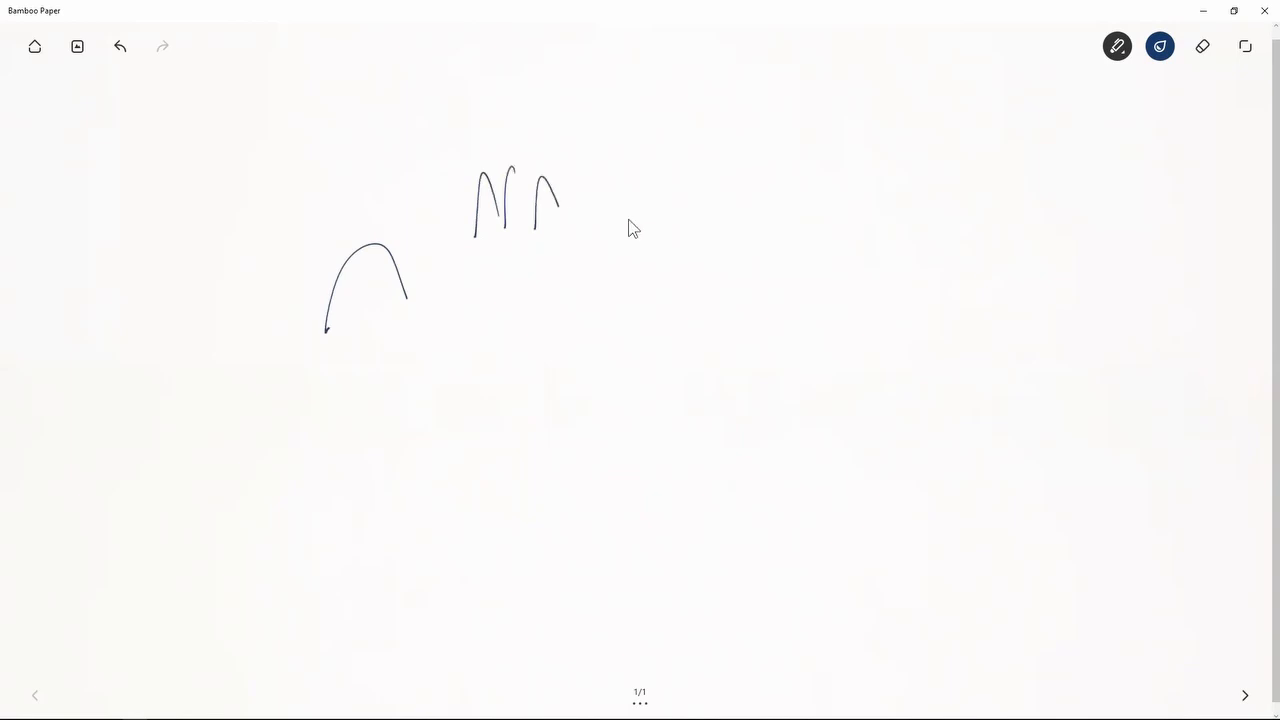
pyautogui.moveTo(554, 413)
pyautogui.mouseDown()
pyautogui.moveTo(677, 334)
pyautogui.moveTo(578, 385)
pyautogui.mouseUp()
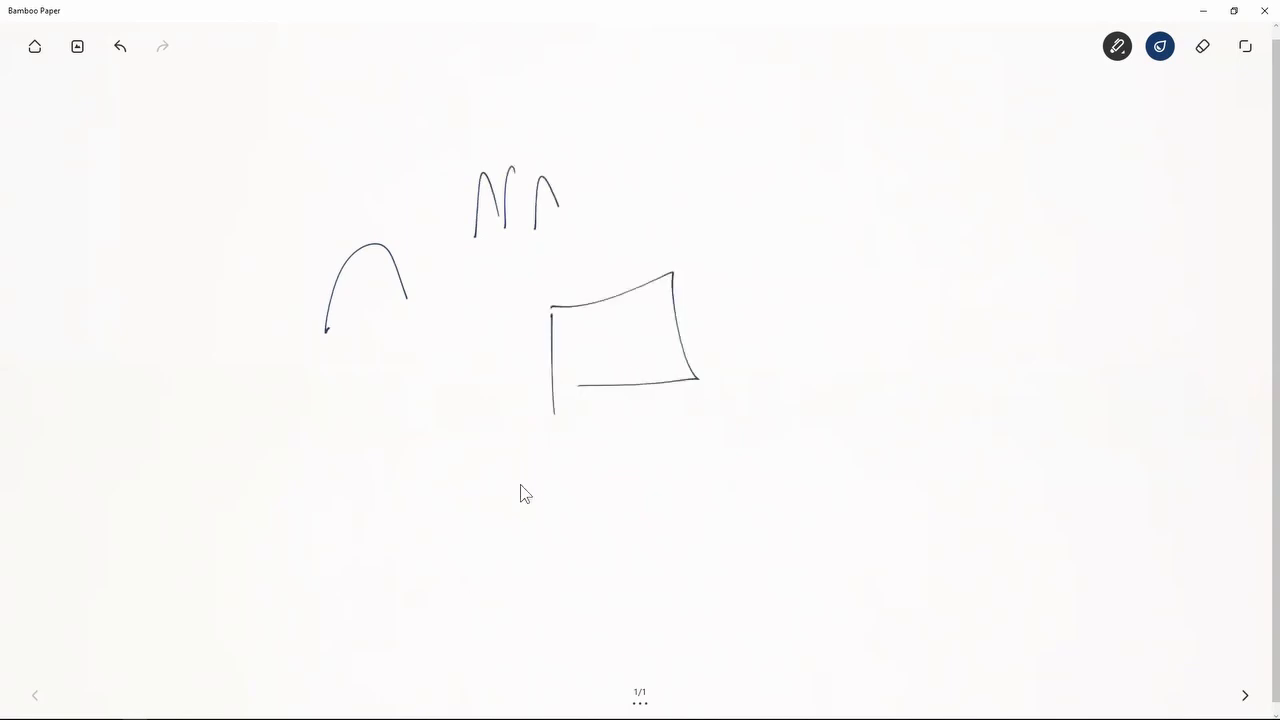
pyautogui.moveTo(494, 484)
pyautogui.mouseDown()
pyautogui.moveTo(471, 526)
pyautogui.moveTo(564, 526)
pyautogui.mouseUp()
pyautogui.click(607, 345)
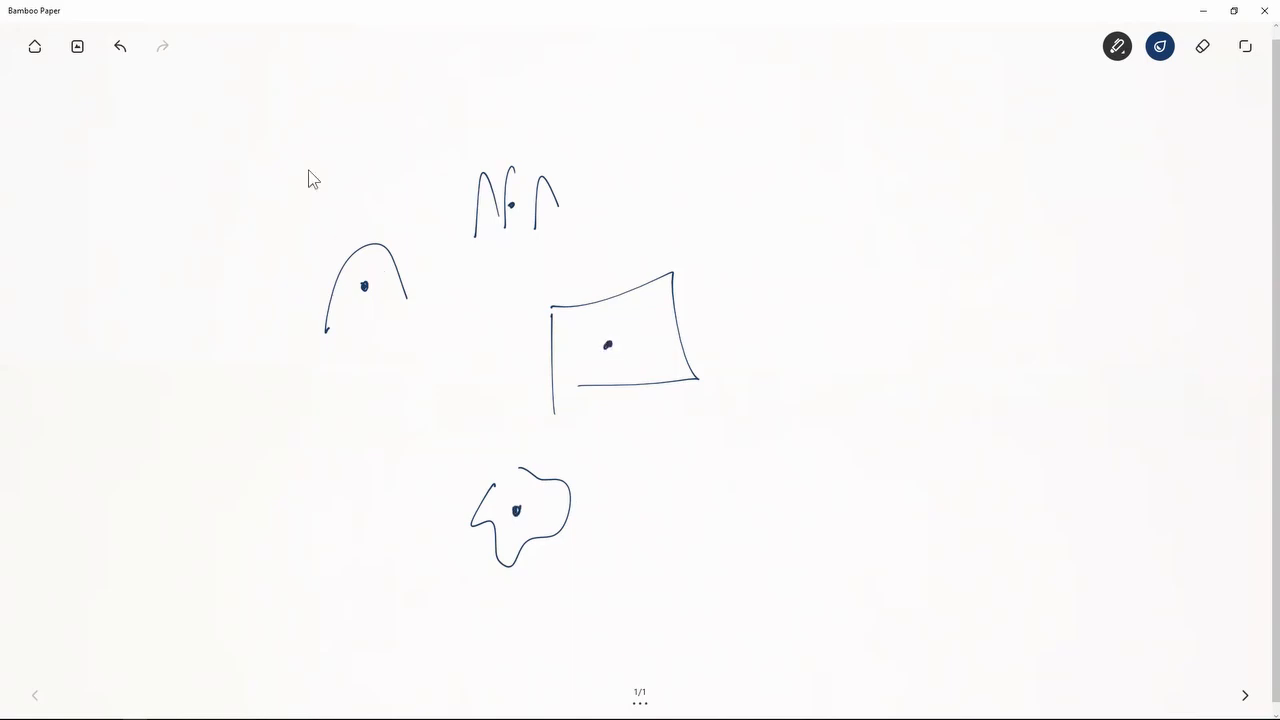
# - Draw a large box over the sketched models and divide it into a grid with vertical and horizontal lines
pyautogui.moveTo(300, 138)
pyautogui.mouseDown()
pyautogui.moveTo(372, 552)
pyautogui.moveTo(627, 479)
pyautogui.moveTo(599, 187)
pyautogui.moveTo(314, 214)
pyautogui.moveTo(413, 485)
pyautogui.mouseUp()
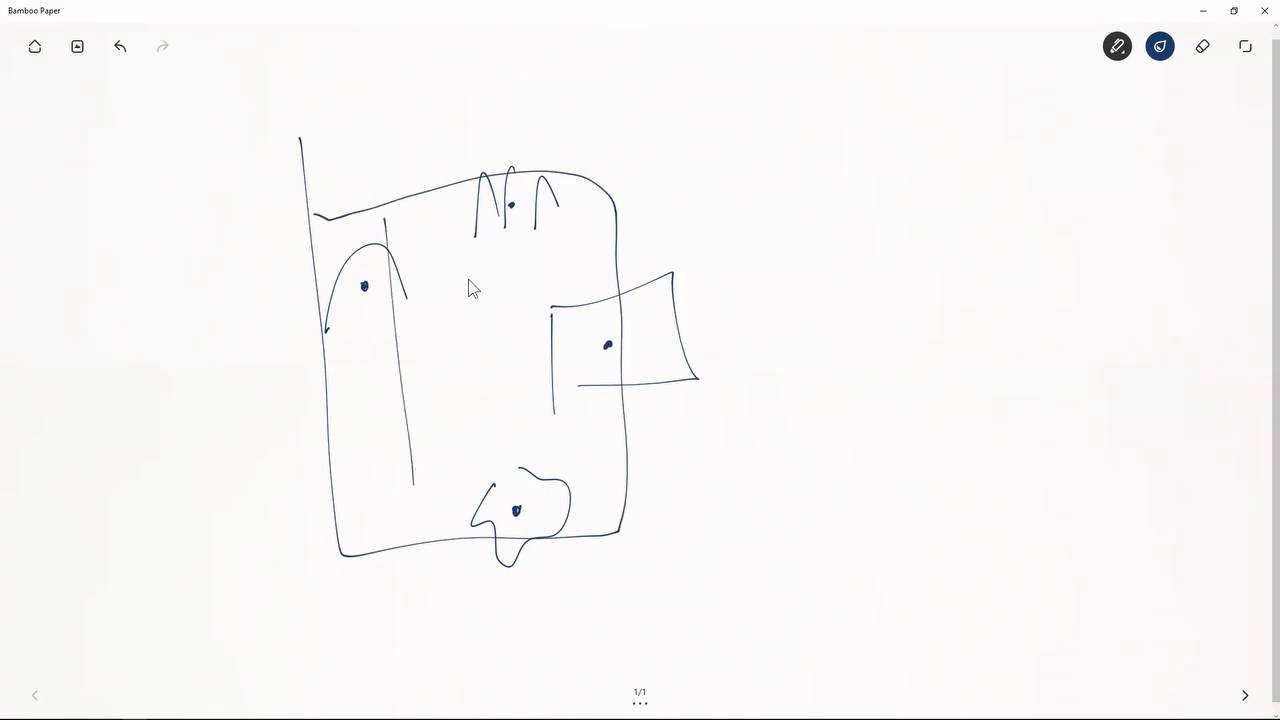
pyautogui.moveTo(447, 229); pyautogui.dragTo(478, 448)
pyautogui.moveTo(520, 176); pyautogui.dragTo(546, 472)
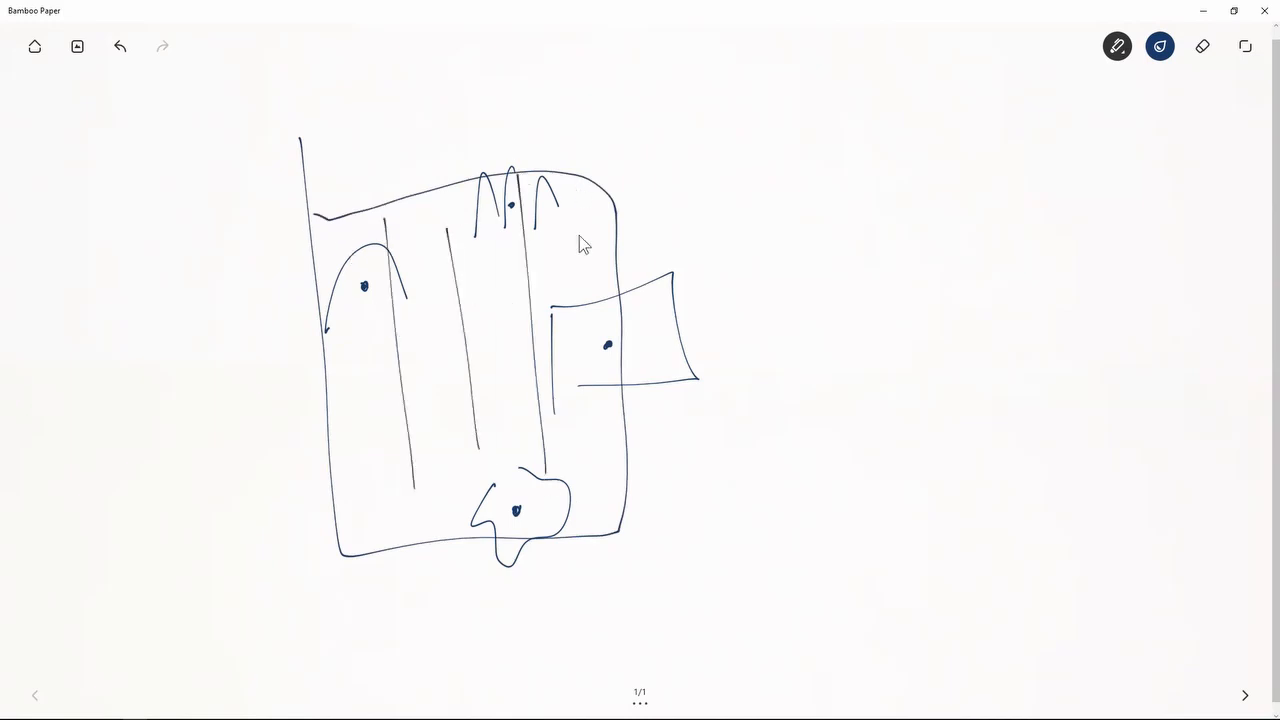
pyautogui.moveTo(575, 214); pyautogui.dragTo(600, 524)
pyautogui.moveTo(318, 266); pyautogui.dragTo(554, 224)
pyautogui.moveTo(340, 342); pyautogui.dragTo(536, 314)
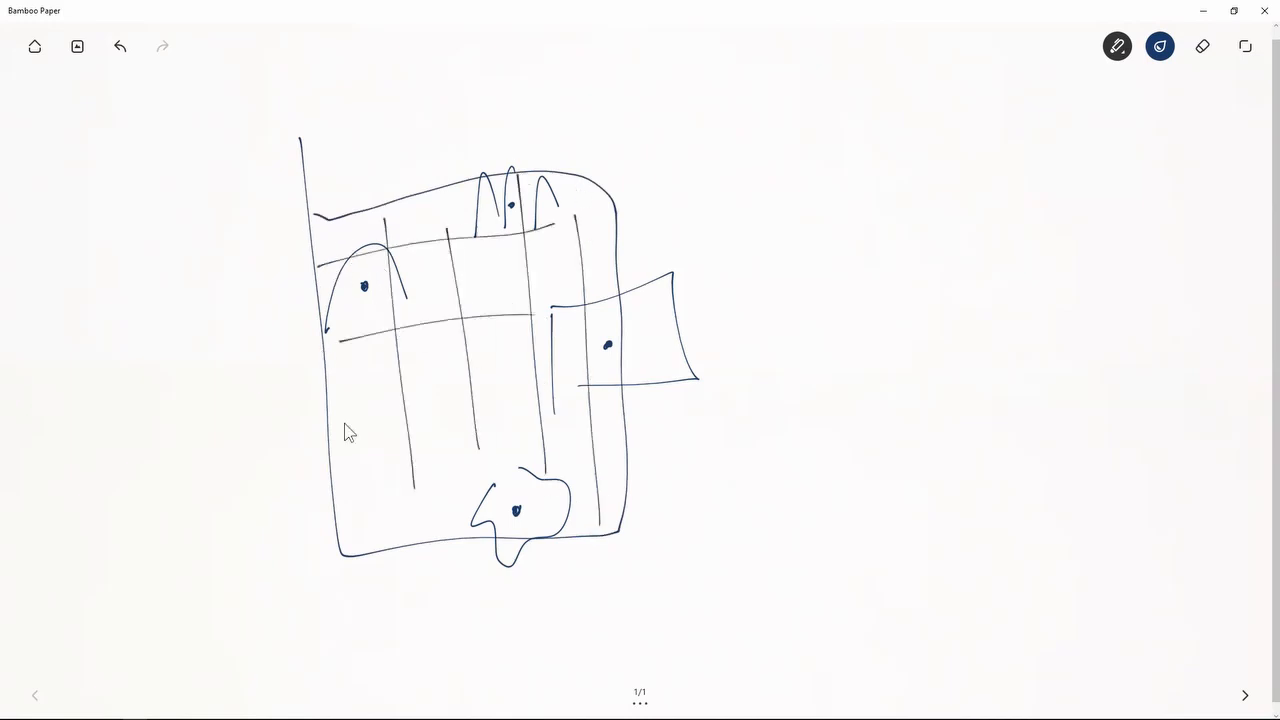
pyautogui.moveTo(333, 432); pyautogui.dragTo(592, 390)
pyautogui.moveTo(370, 473); pyautogui.dragTo(622, 461)
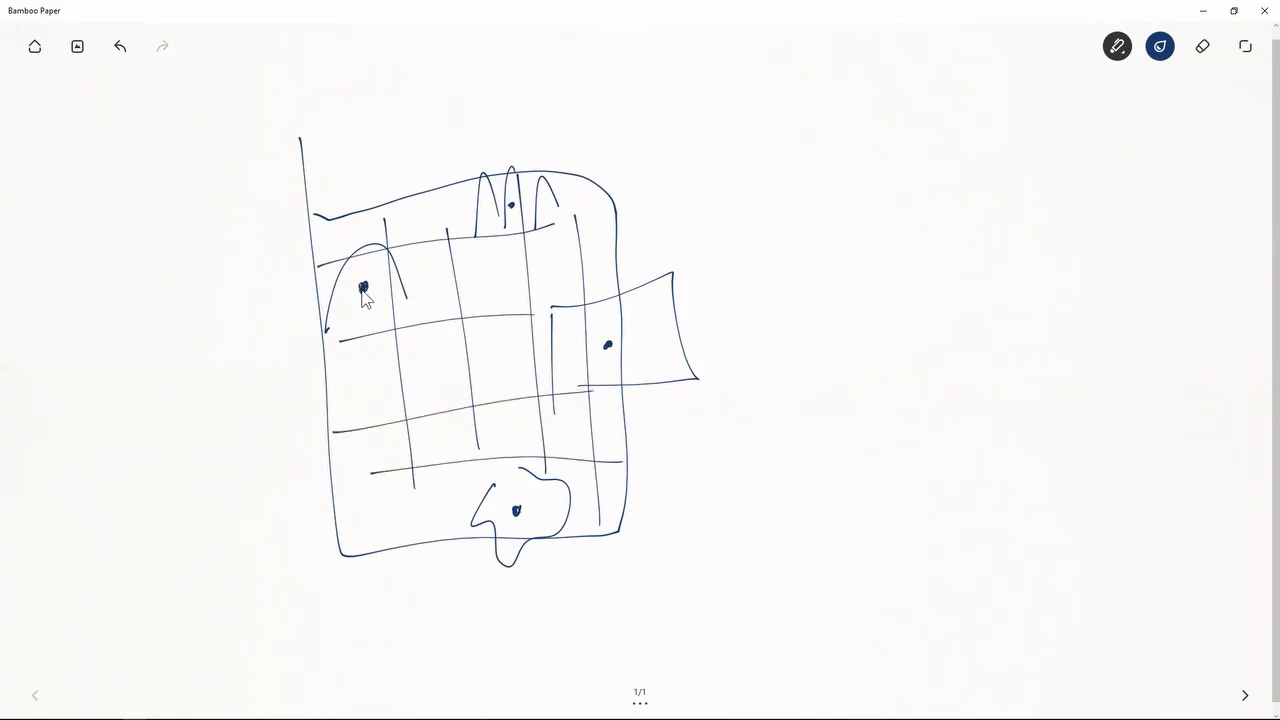
pyautogui.moveTo(396, 255); pyautogui.dragTo(411, 322)
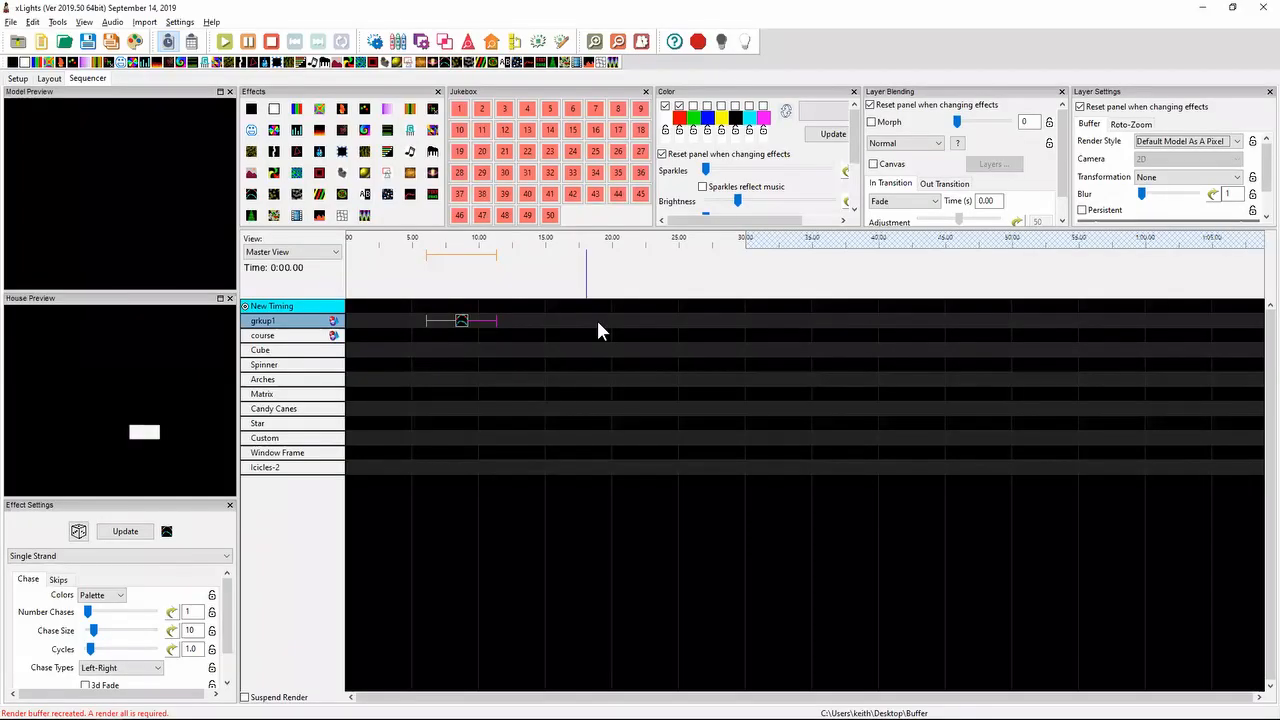
# - Return to the xLights sequencer and set the grkup1 effect's render style to Per Model Default
pyautogui.click(1202, 145)
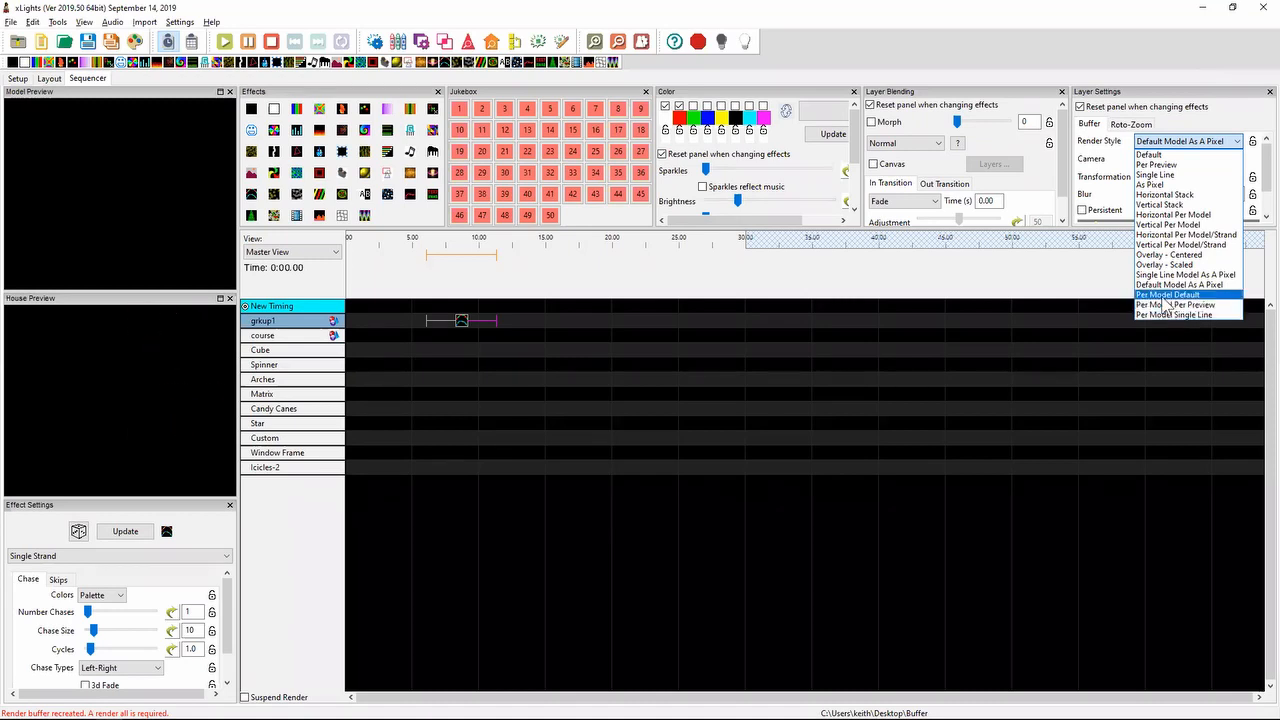
pyautogui.click(1166, 296)
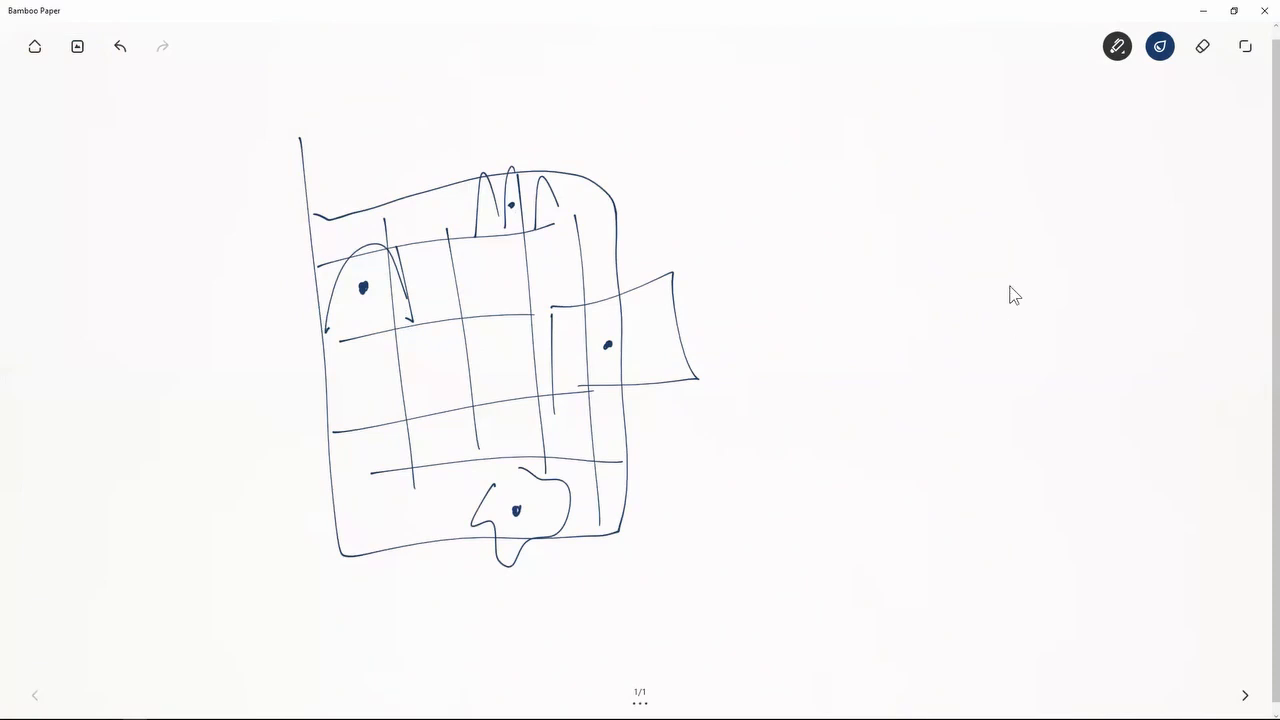
pyautogui.hotkey('alt', 'Tab')
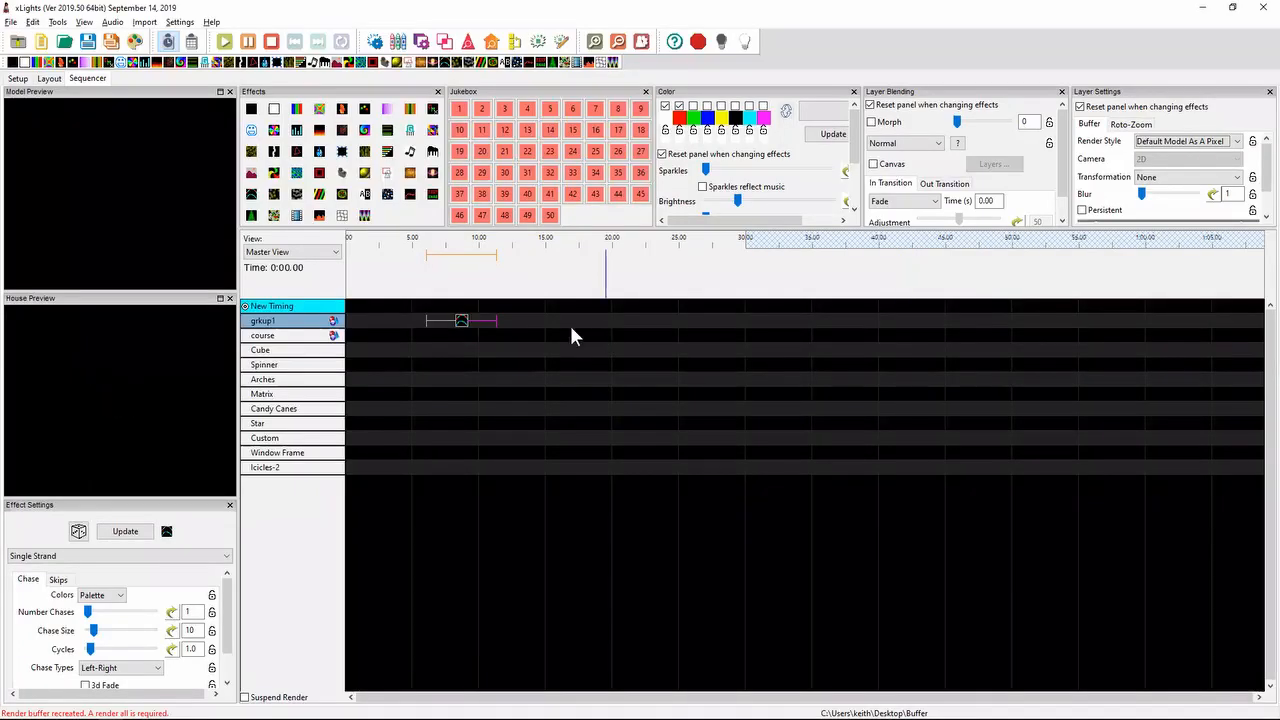
pyautogui.click(1210, 141)
pyautogui.click(1190, 294)
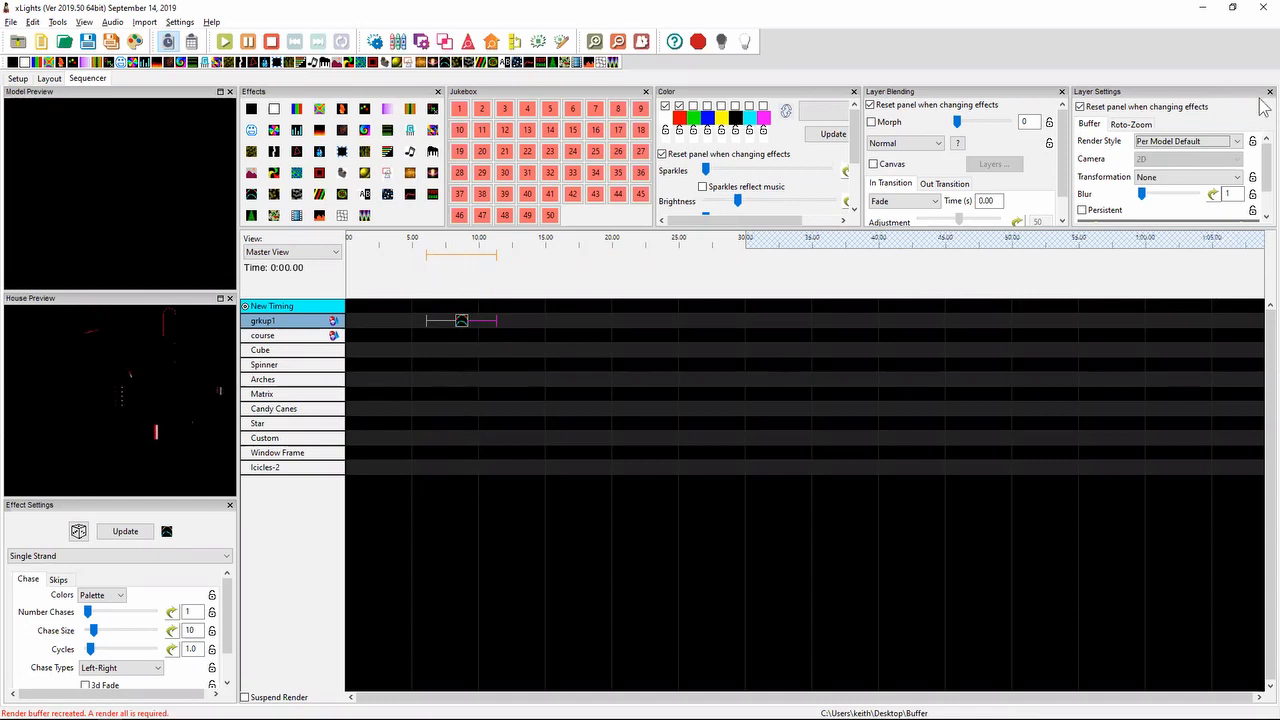
# - Try the Per Model Per Preview render style on the grkup1 effect, and set it to Per Model Single Line
pyautogui.click(1190, 140)
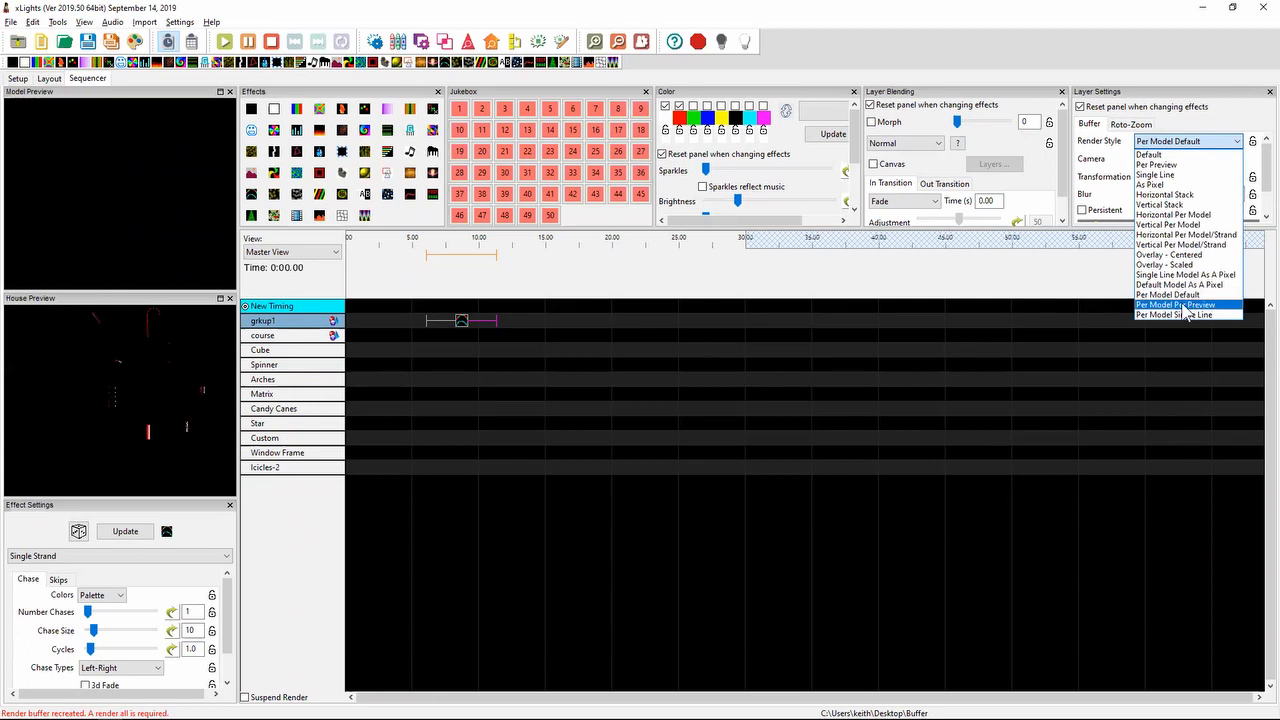
pyautogui.click(1182, 303)
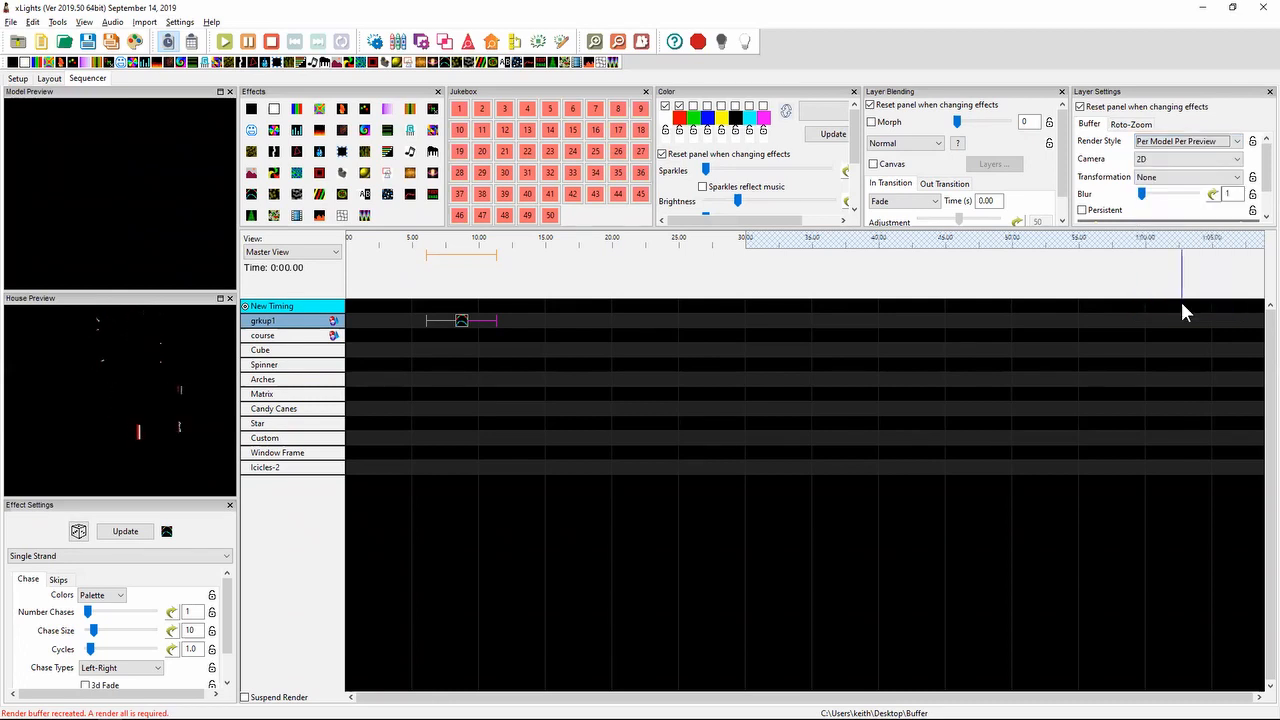
pyautogui.click(1188, 141)
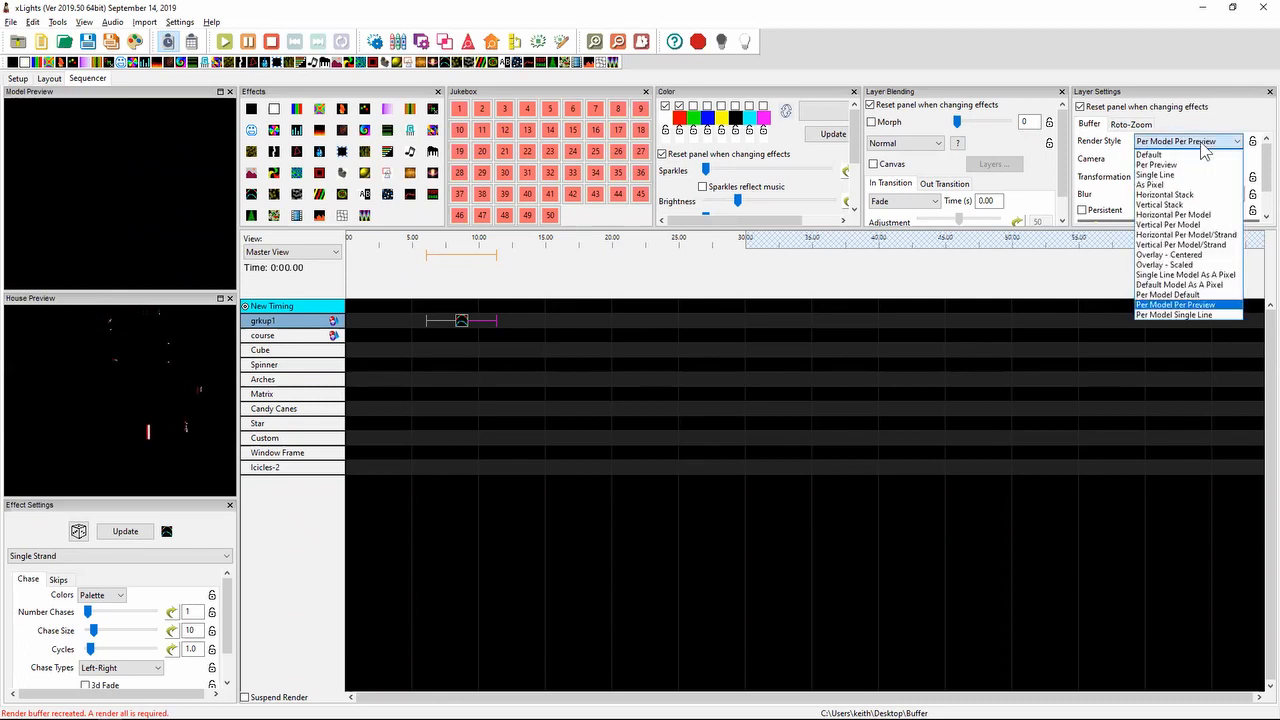
pyautogui.click(1200, 316)
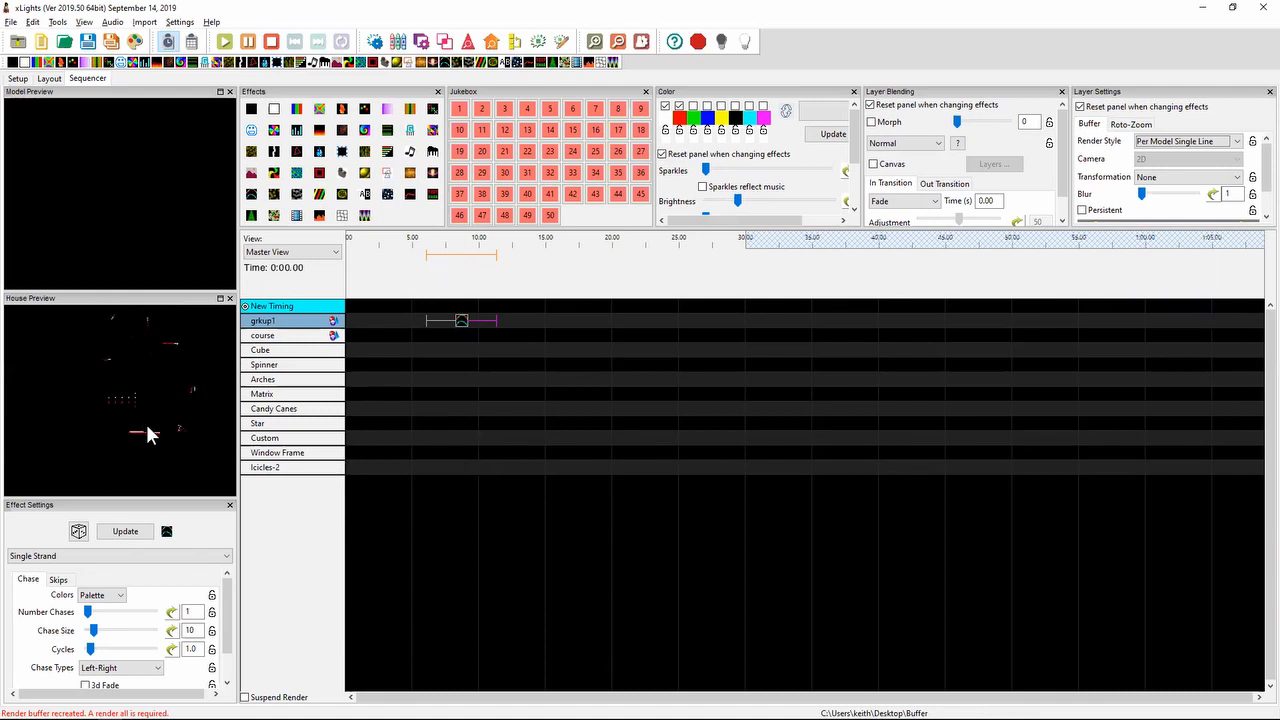
# - In Bamboo Paper, draw a box beside the grid sketch and fill it with dots and upright lines
pyautogui.hotkey('alt', 'Tab')
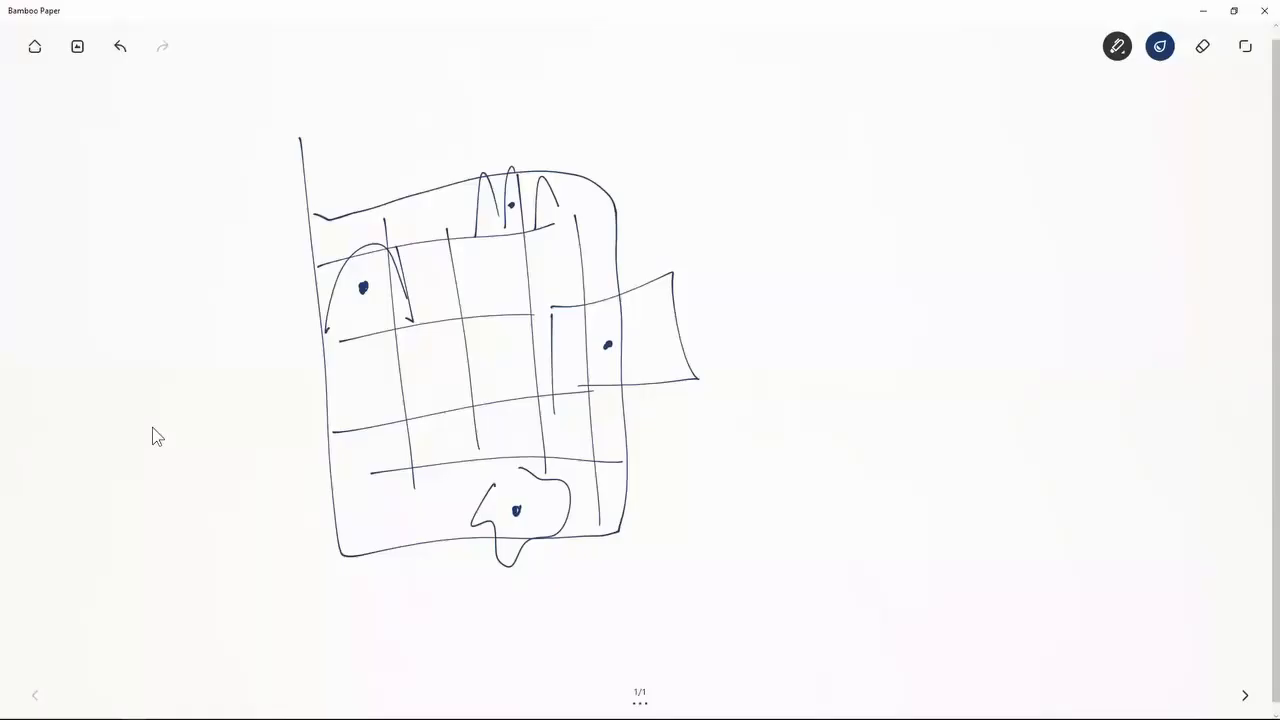
pyautogui.moveTo(768, 205); pyautogui.dragTo(887, 312)
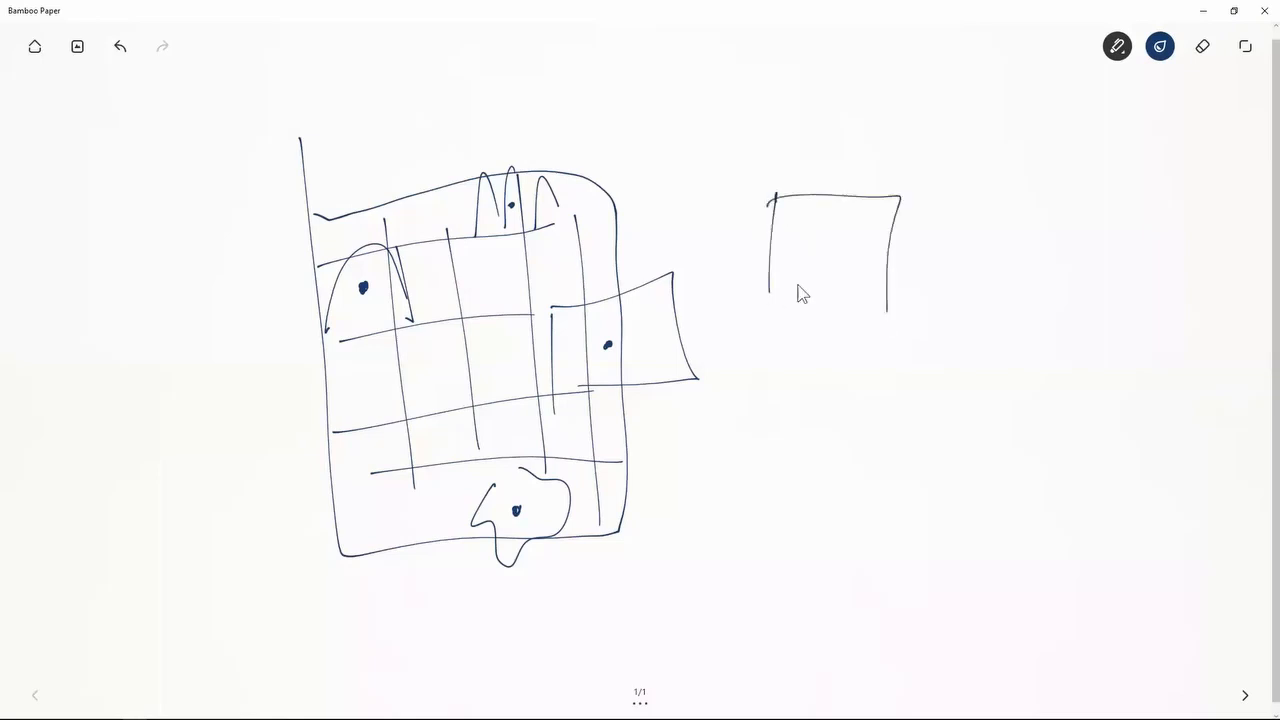
pyautogui.moveTo(798, 285); pyautogui.dragTo(887, 314)
pyautogui.click(883, 227)
pyautogui.moveTo(850, 218); pyautogui.dragTo(858, 215)
pyautogui.moveTo(809, 221); pyautogui.dragTo(817, 218)
pyautogui.click(842, 262)
pyautogui.click(788, 273)
pyautogui.click(776, 271)
pyautogui.click(831, 287)
pyautogui.moveTo(765, 297); pyautogui.dragTo(886, 314)
pyautogui.moveTo(776, 196)
pyautogui.mouseDown()
pyautogui.moveTo(774, 304)
pyautogui.moveTo(788, 272)
pyautogui.mouseUp()
pyautogui.moveTo(815, 212)
pyautogui.mouseDown()
pyautogui.moveTo(806, 272)
pyautogui.moveTo(820, 270)
pyautogui.mouseUp()
pyautogui.moveTo(850, 212); pyautogui.dragTo(843, 274)
pyautogui.moveTo(870, 206); pyautogui.dragTo(860, 276)
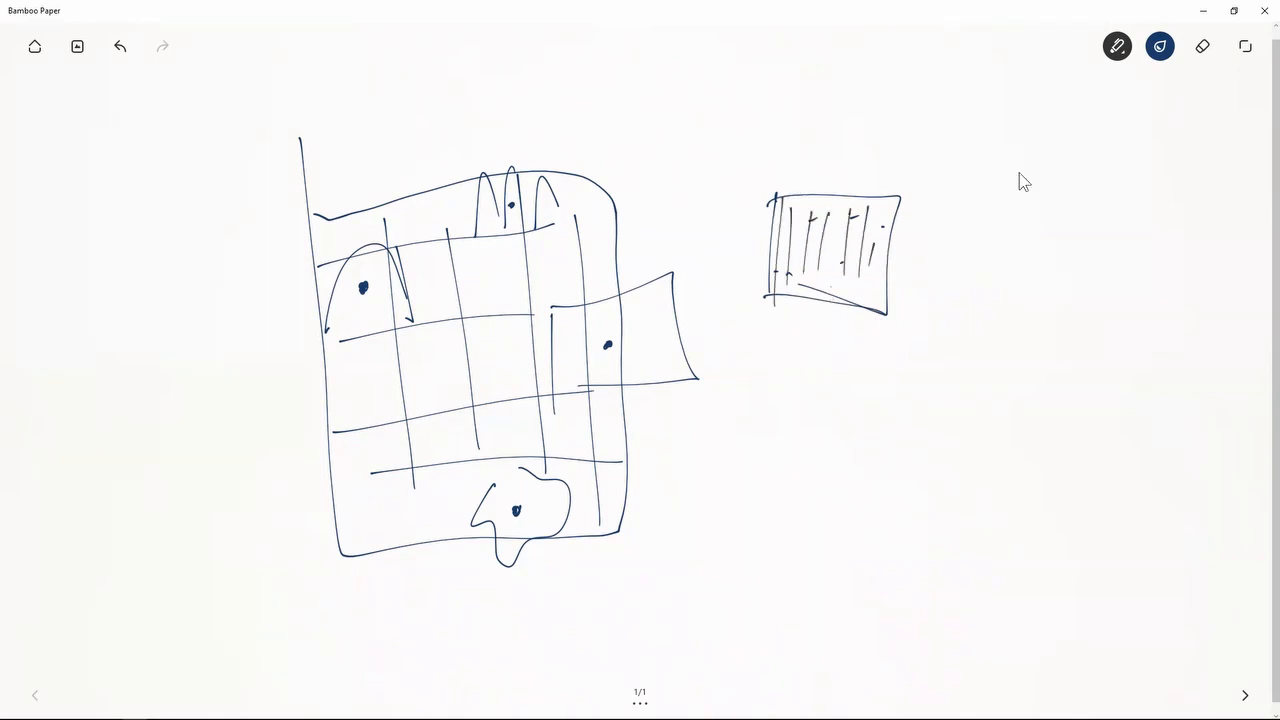
# - Draw a long narrow horizontal strip with short dashes along it, to the right of the lined box
pyautogui.moveTo(989, 192)
pyautogui.mouseDown()
pyautogui.moveTo(1234, 186)
pyautogui.moveTo(1174, 206)
pyautogui.moveTo(1005, 210)
pyautogui.moveTo(1020, 206)
pyautogui.mouseUp()
pyautogui.click(993, 219)
pyautogui.moveTo(1086, 205); pyautogui.dragTo(1091, 199)
pyautogui.moveTo(1118, 197); pyautogui.dragTo(1133, 194)
pyautogui.moveTo(1171, 196); pyautogui.dragTo(1188, 190)
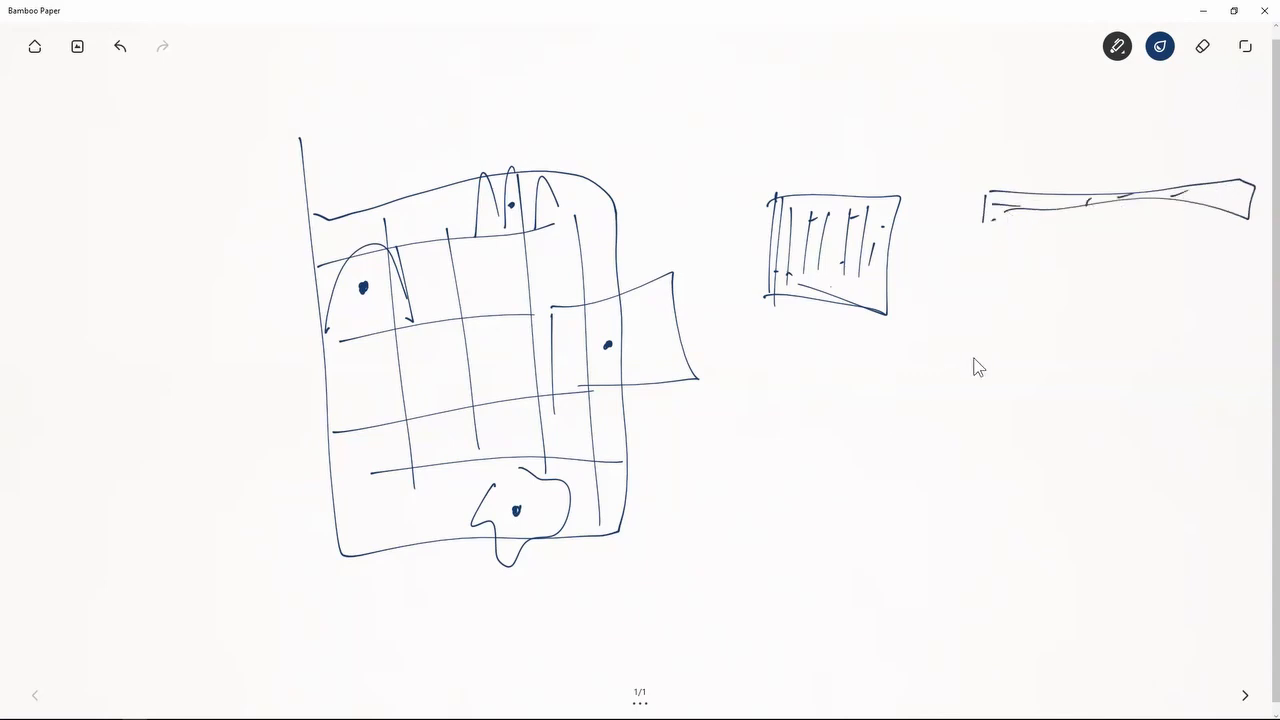
# - Sketch a box of upright columns crossed by an arrow below the narrow strip, and return to the xLights sequencer
pyautogui.moveTo(982, 312)
pyautogui.mouseDown()
pyautogui.moveTo(985, 359)
pyautogui.moveTo(1013, 303)
pyautogui.moveTo(1054, 316)
pyautogui.moveTo(1010, 424)
pyautogui.mouseUp()
pyautogui.moveTo(1055, 315); pyautogui.dragTo(1057, 418)
pyautogui.moveTo(963, 305); pyautogui.dragTo(964, 420)
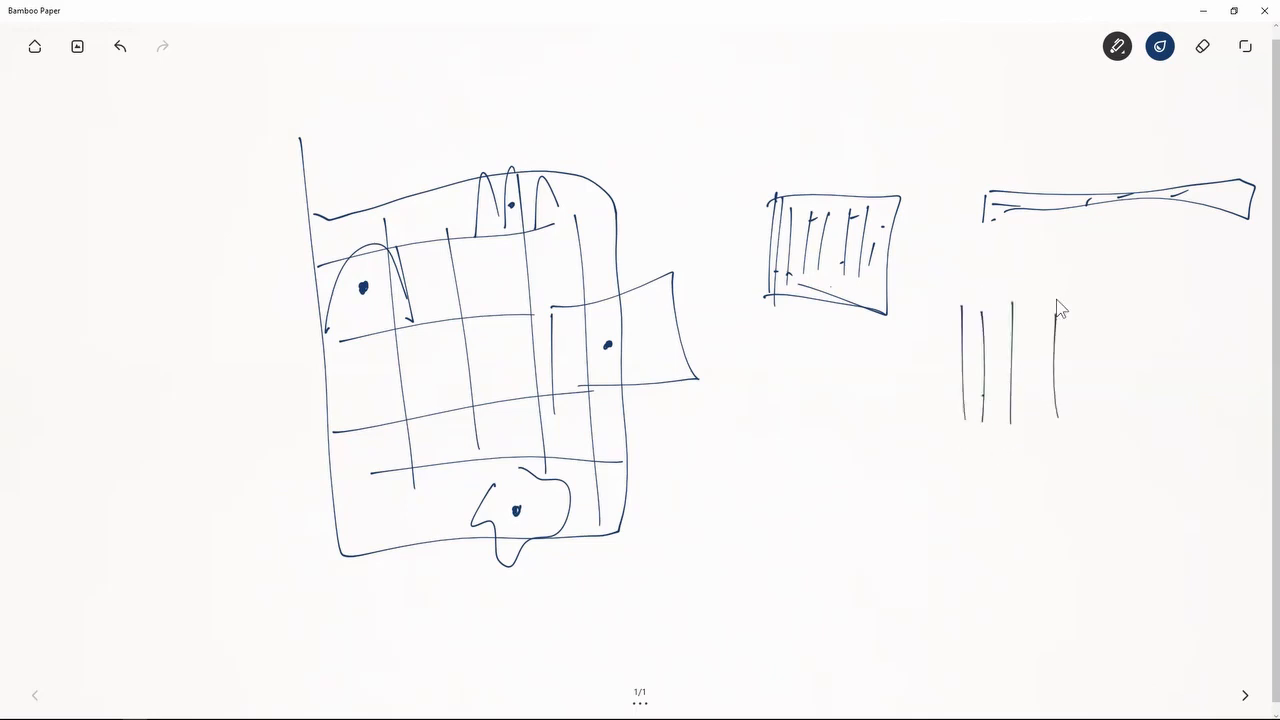
pyautogui.moveTo(1066, 310); pyautogui.dragTo(1067, 385)
pyautogui.moveTo(1046, 303); pyautogui.dragTo(980, 292)
pyautogui.moveTo(974, 372)
pyautogui.mouseDown()
pyautogui.moveTo(1031, 358)
pyautogui.moveTo(1058, 388)
pyautogui.mouseUp()
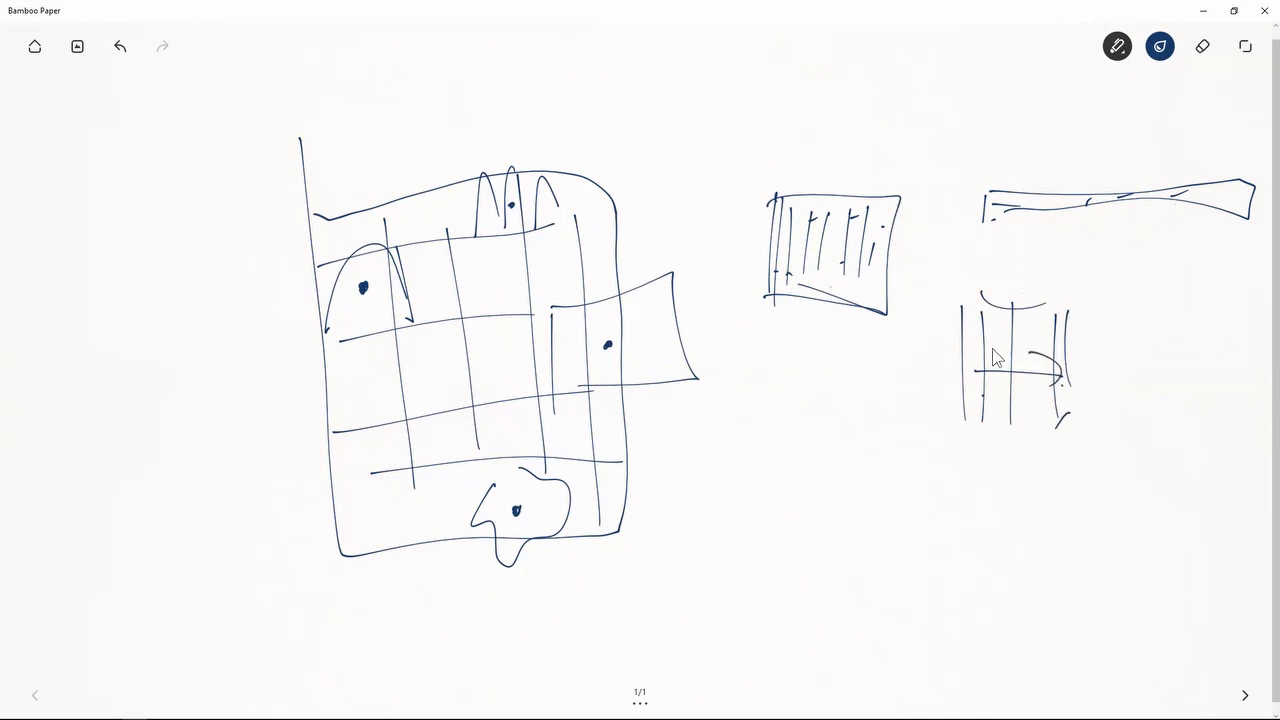
pyautogui.moveTo(961, 312); pyautogui.dragTo(955, 425)
pyautogui.moveTo(946, 413); pyautogui.dragTo(1056, 418)
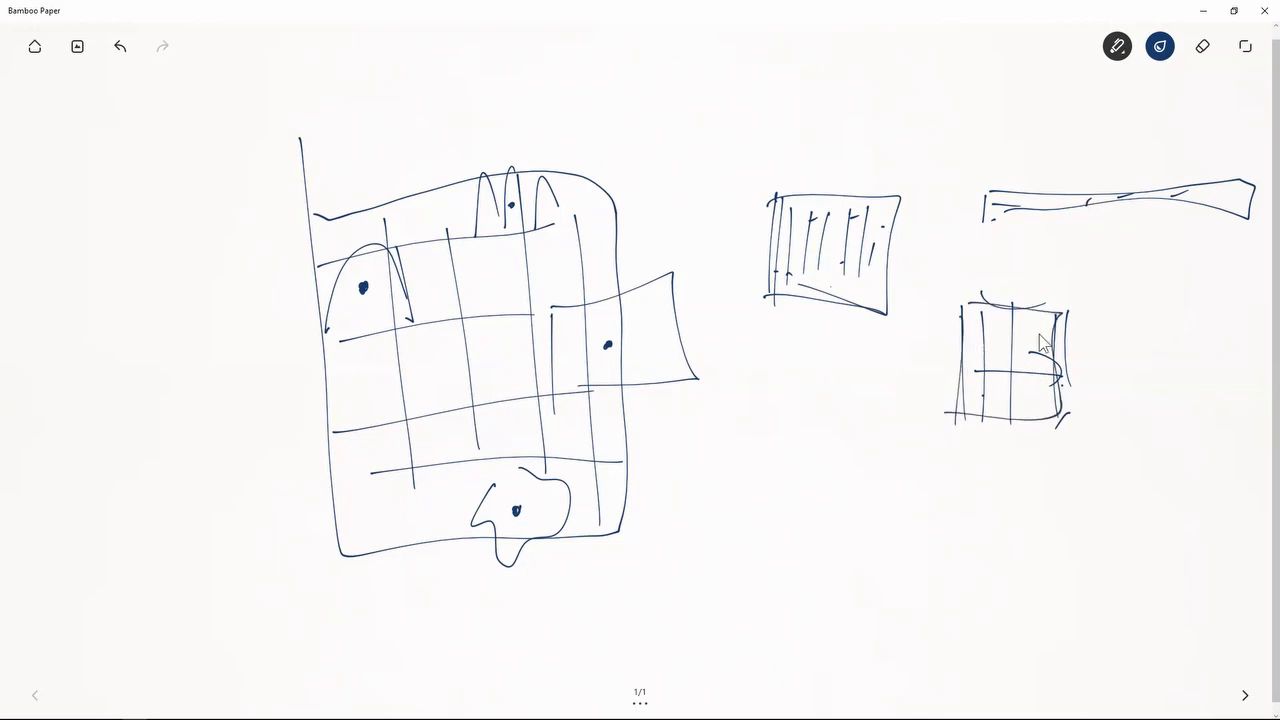
pyautogui.hotkey('alt', 'Tab')
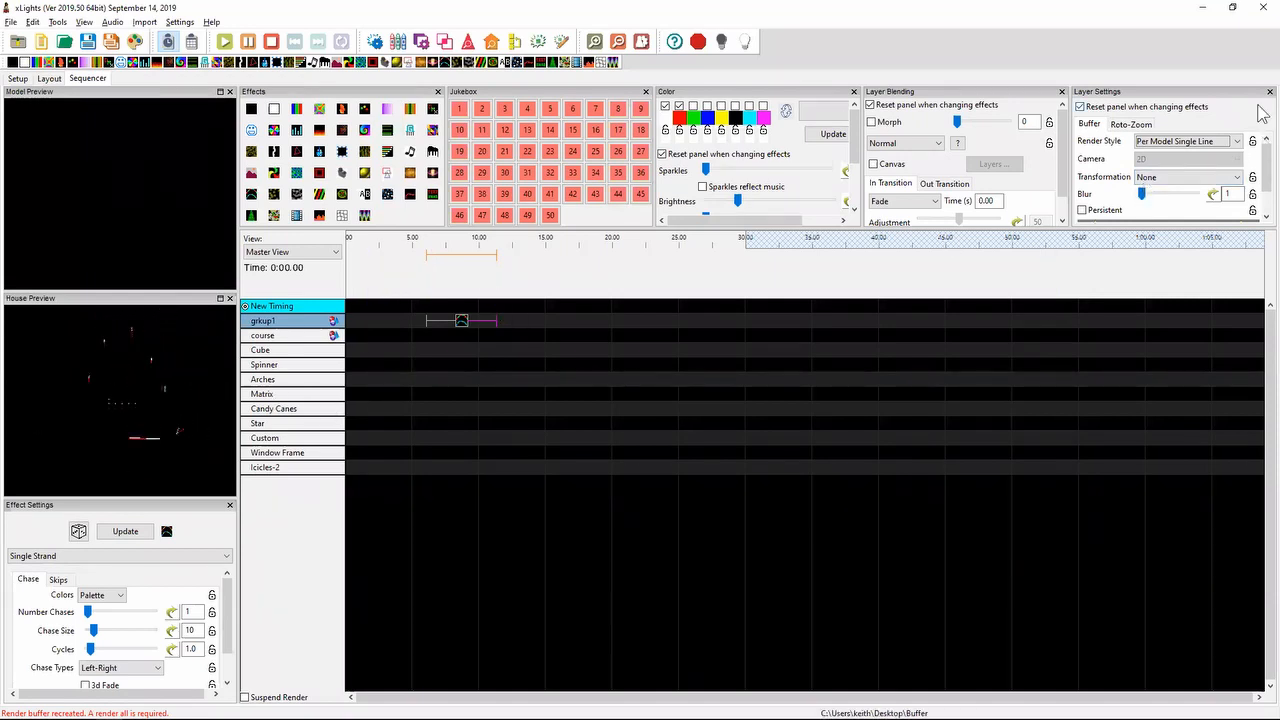
# - Review the available render styles and transformations for the grkup1 effect without changing them
pyautogui.click(1221, 143)
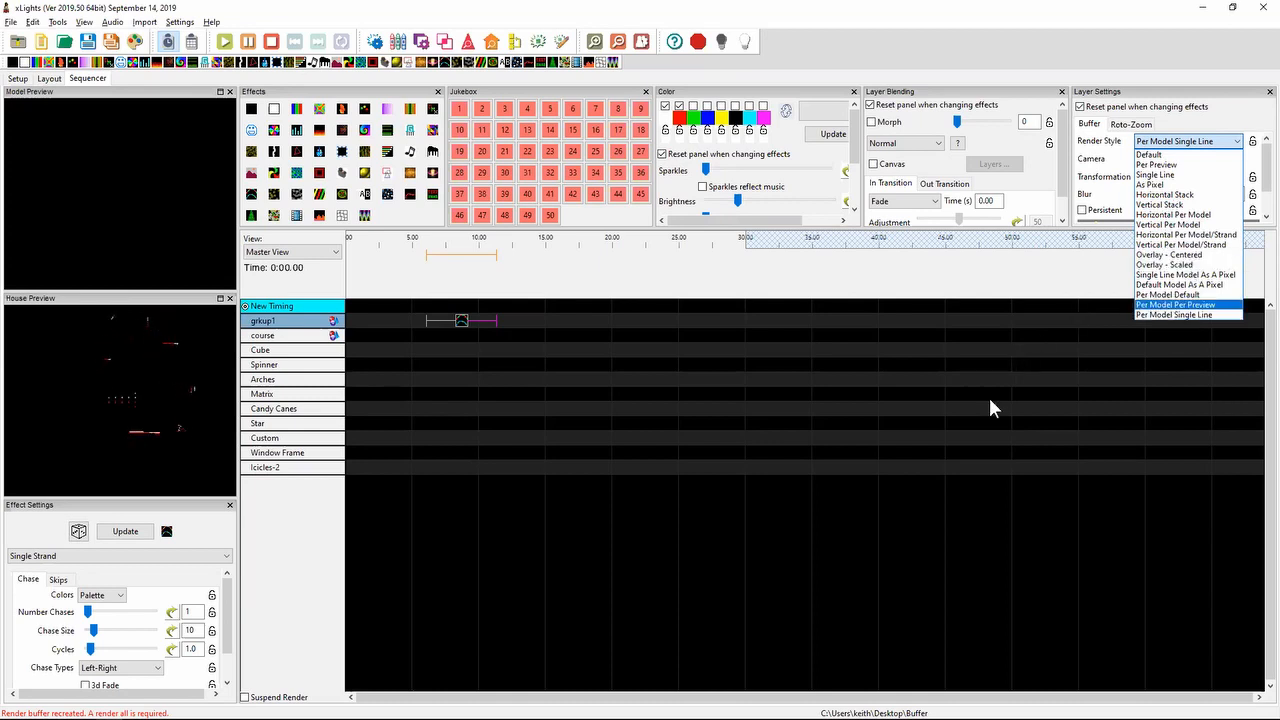
pyautogui.click(461, 326)
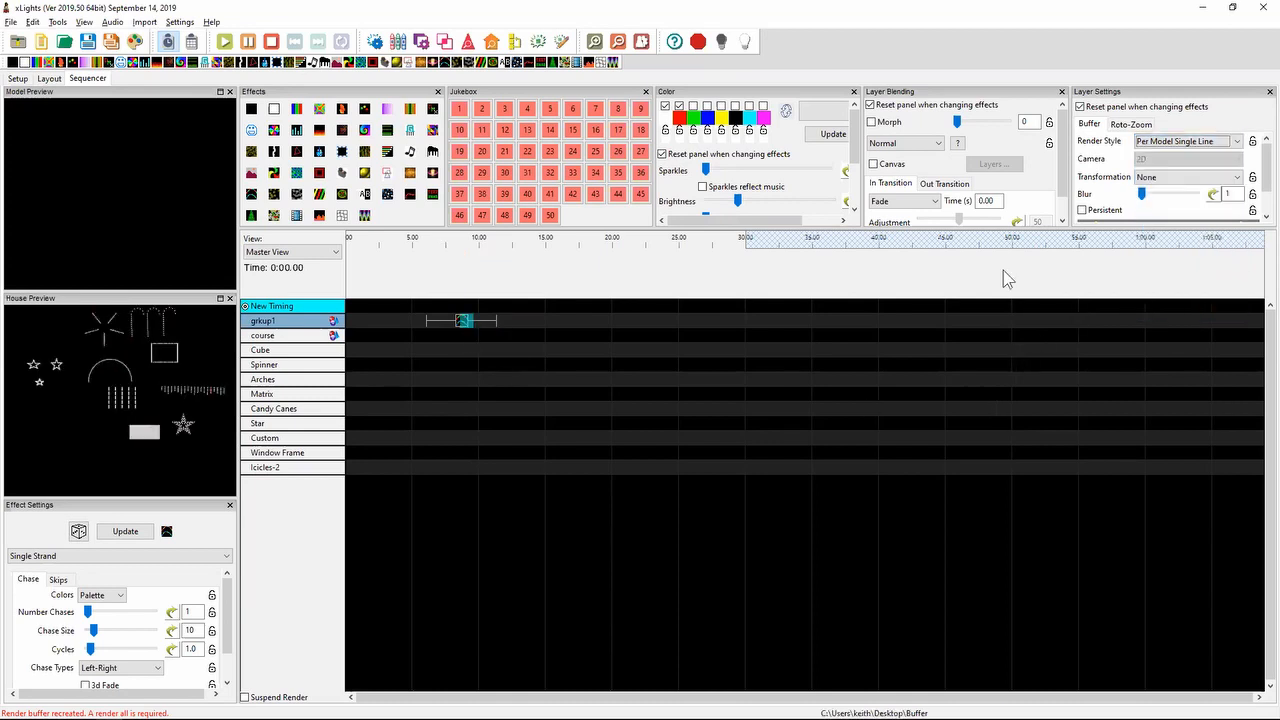
pyautogui.click(1186, 177)
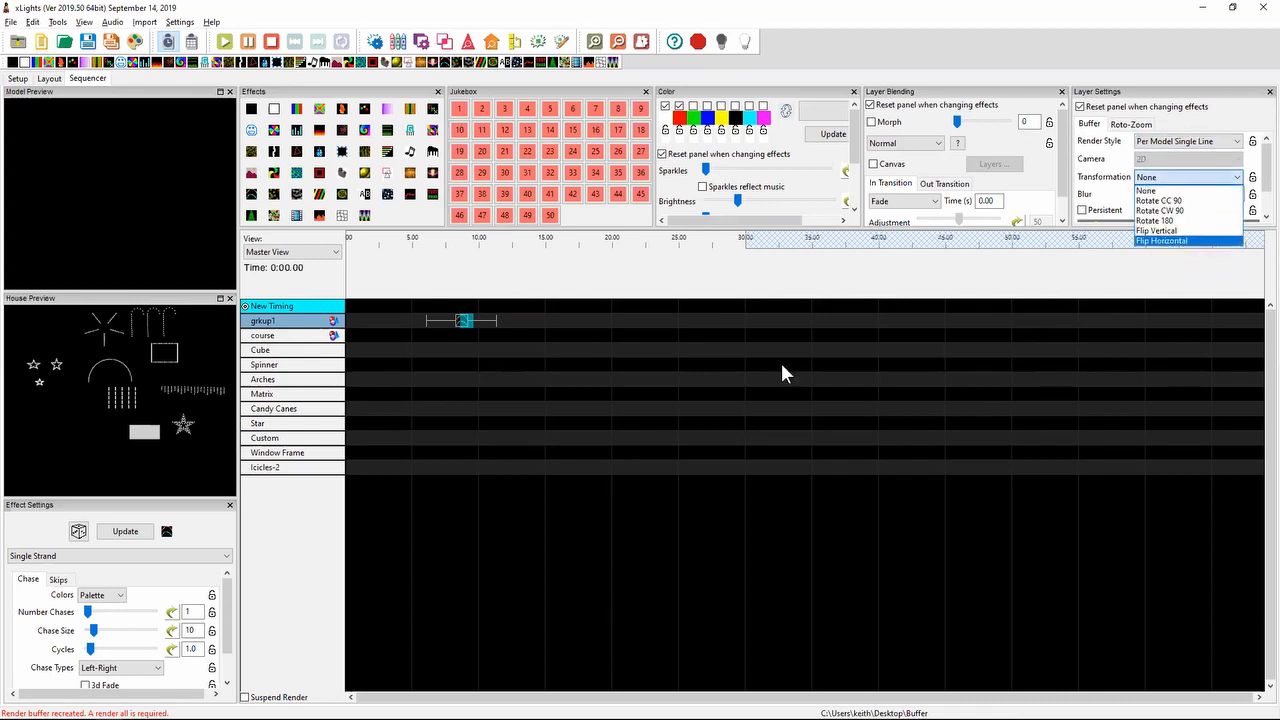
pyautogui.click(715, 376)
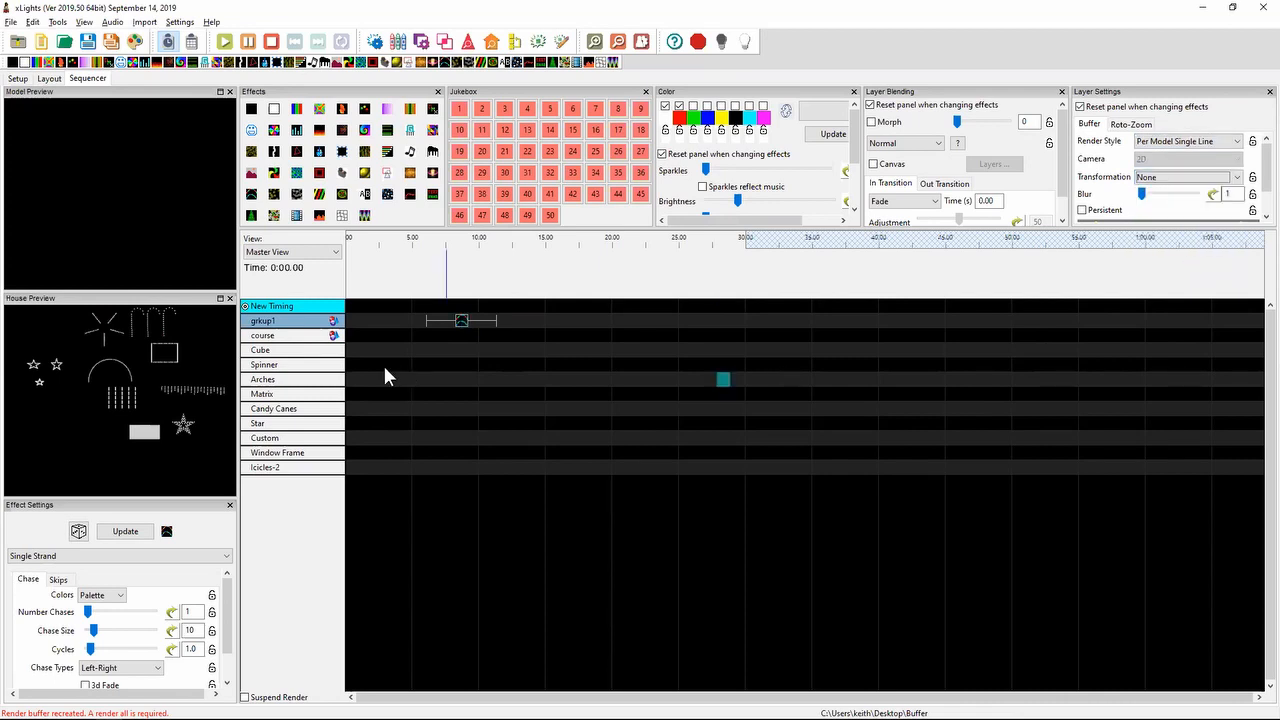
# - Move the Single Strand effect from grkup1 to the Spinner row and set its render style to Default
pyautogui.click(463, 323)
pyautogui.click(463, 330)
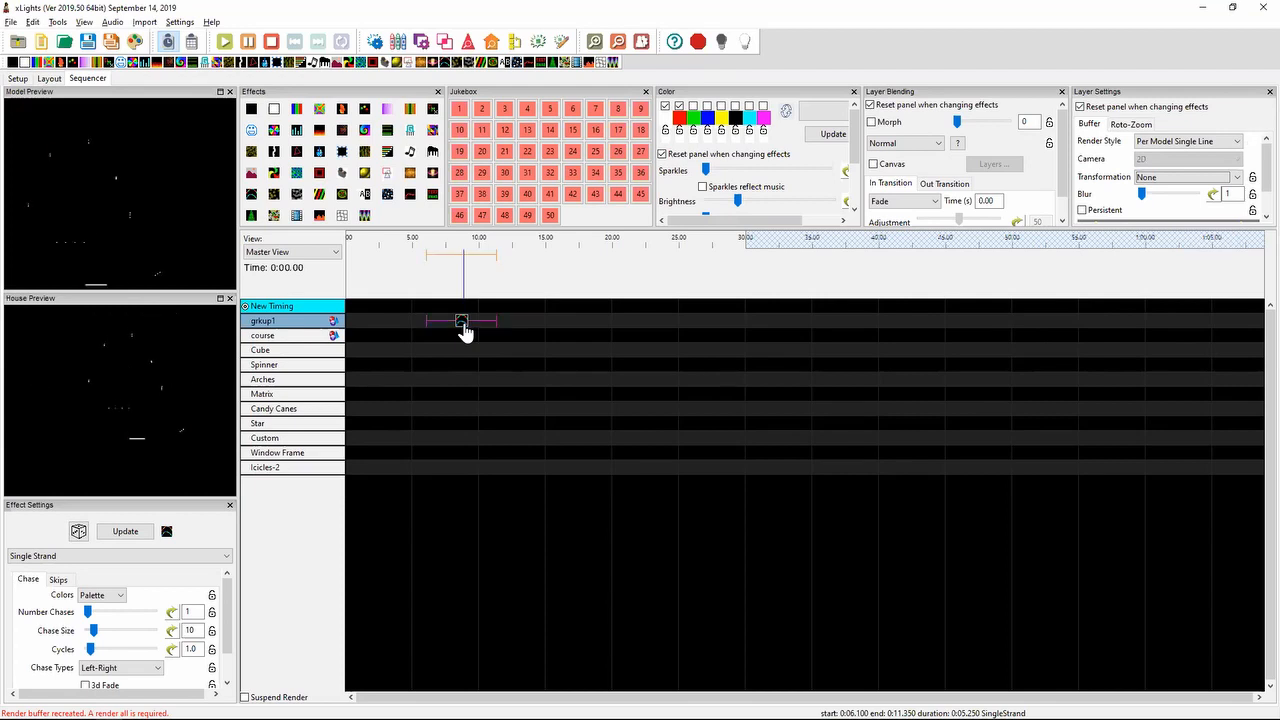
pyautogui.moveTo(463, 330); pyautogui.dragTo(466, 370)
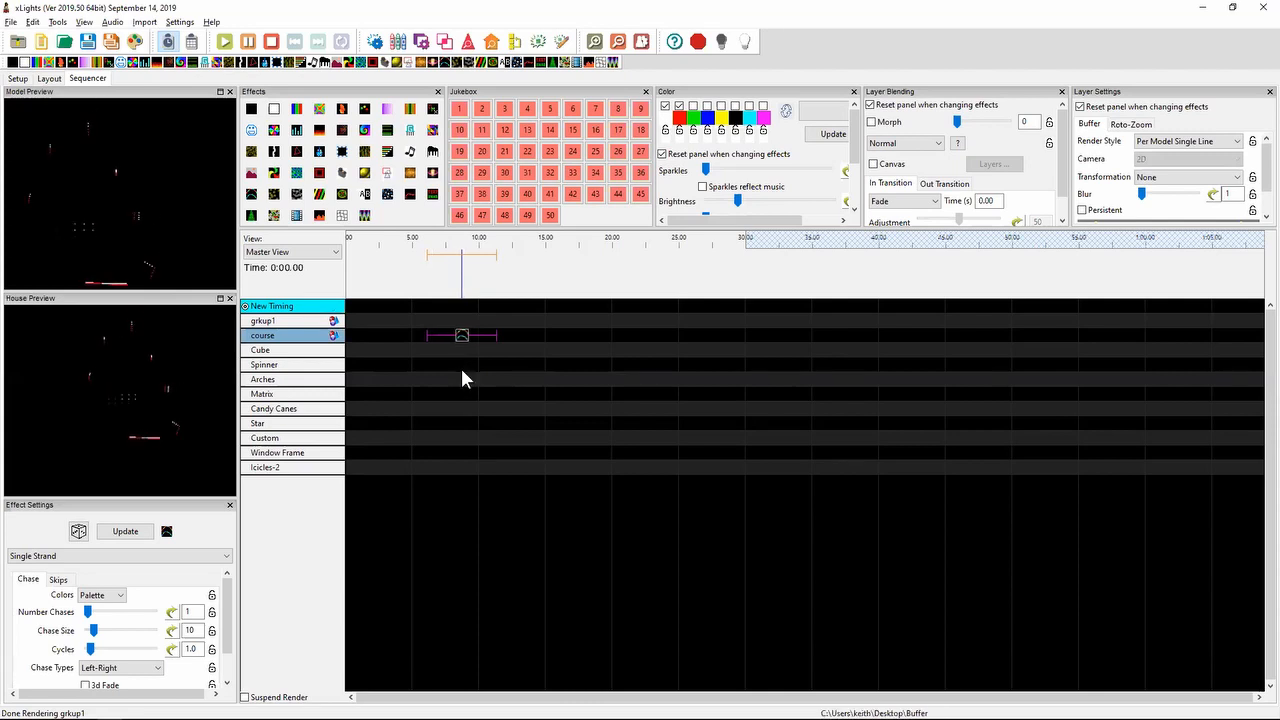
pyautogui.press('Down')
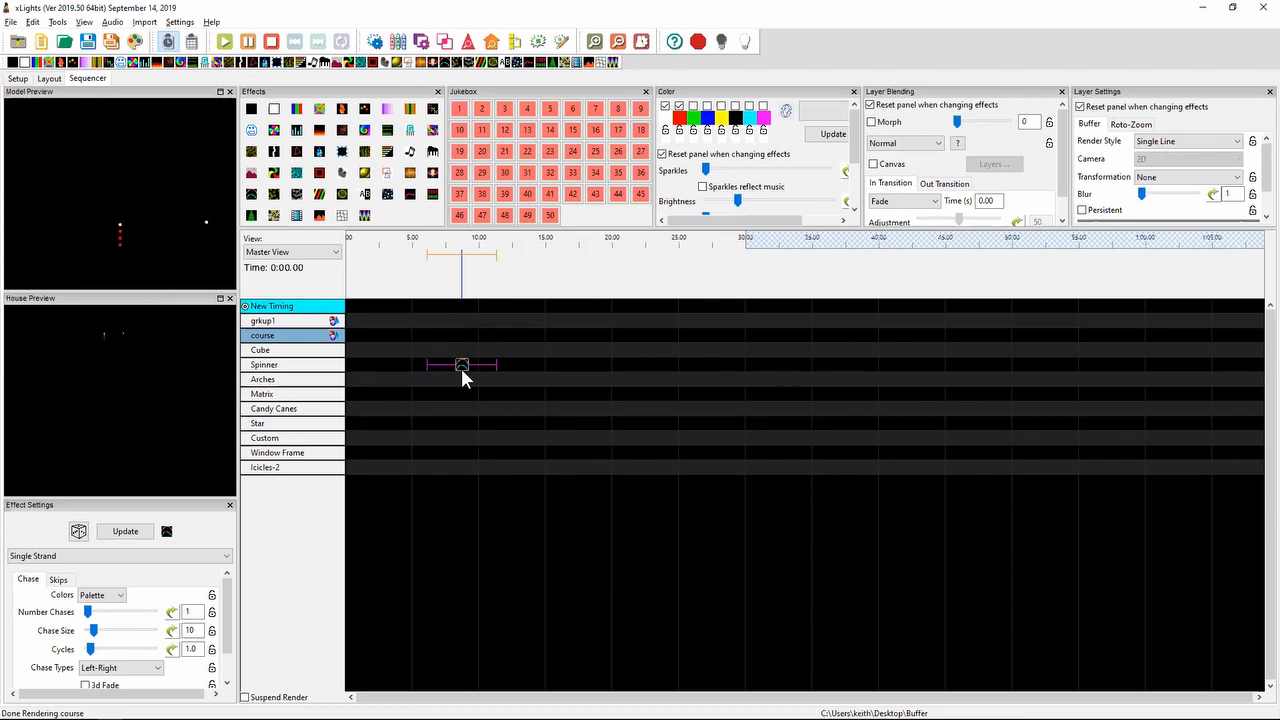
pyautogui.click(1205, 152)
pyautogui.click(1182, 160)
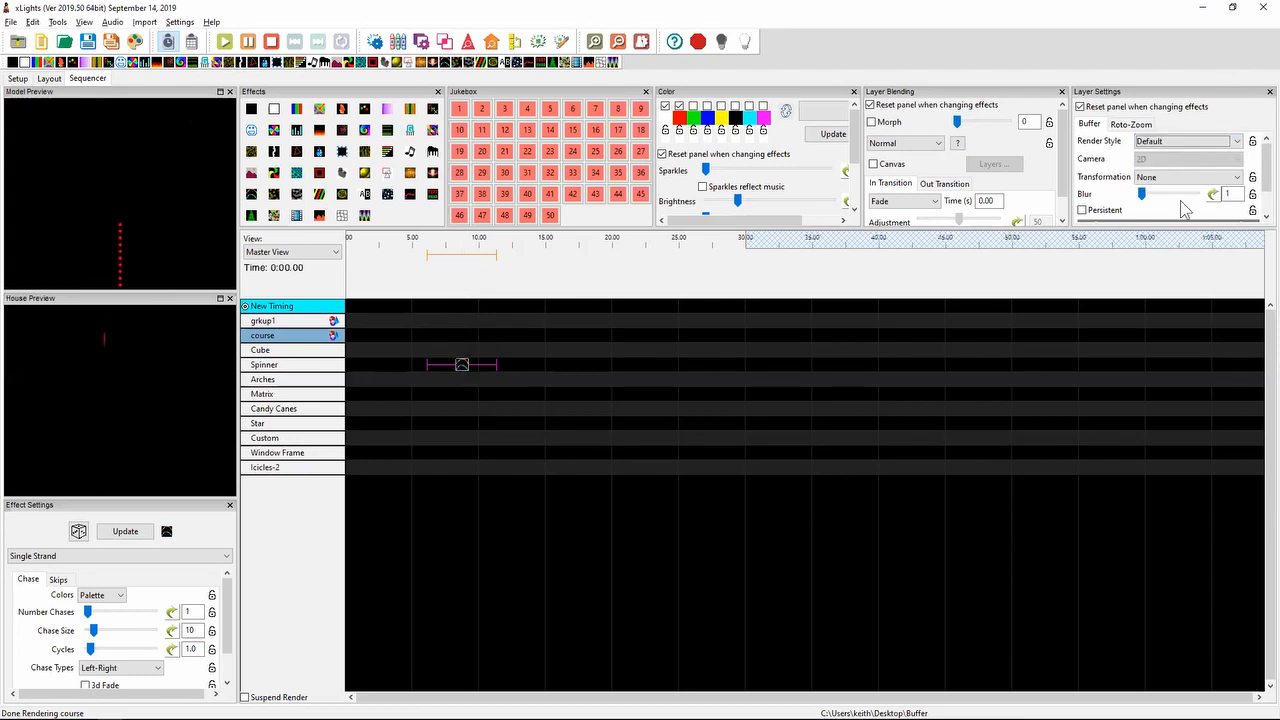
# - Review the transformation options for the Spinner effect, leaving it at None, and switch to Bamboo Paper
pyautogui.click(1188, 178)
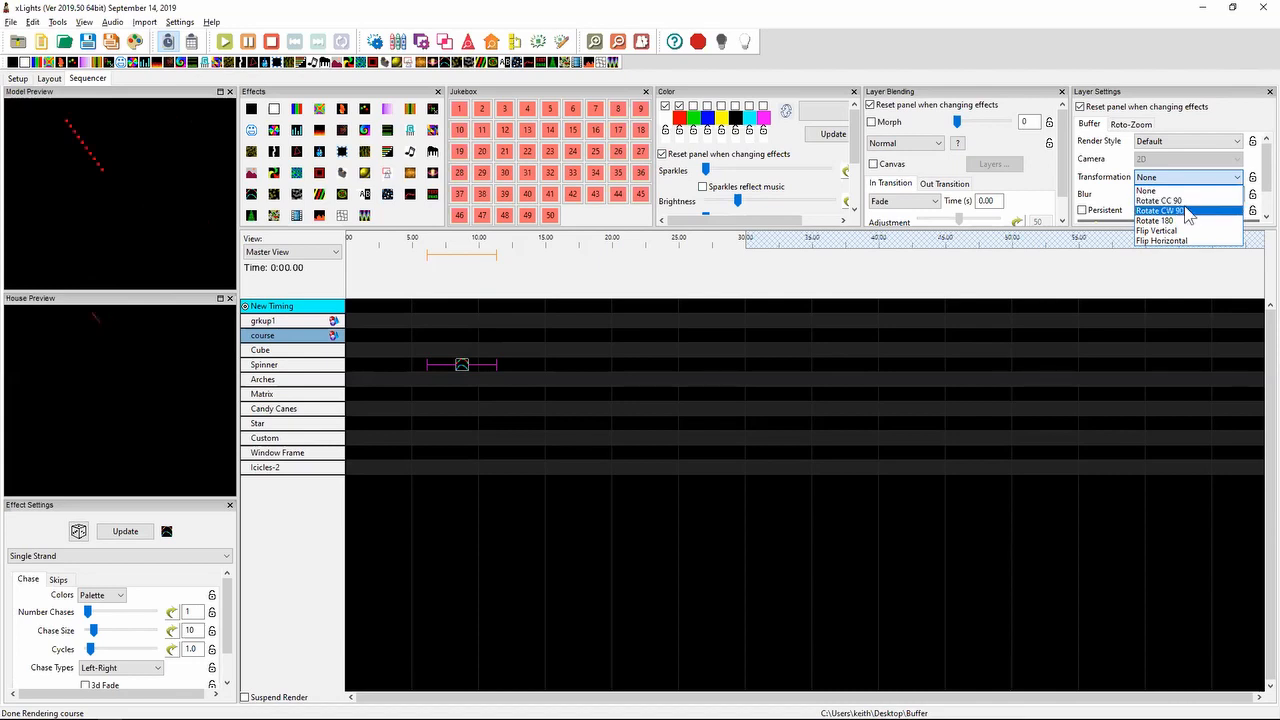
pyautogui.click(914, 442)
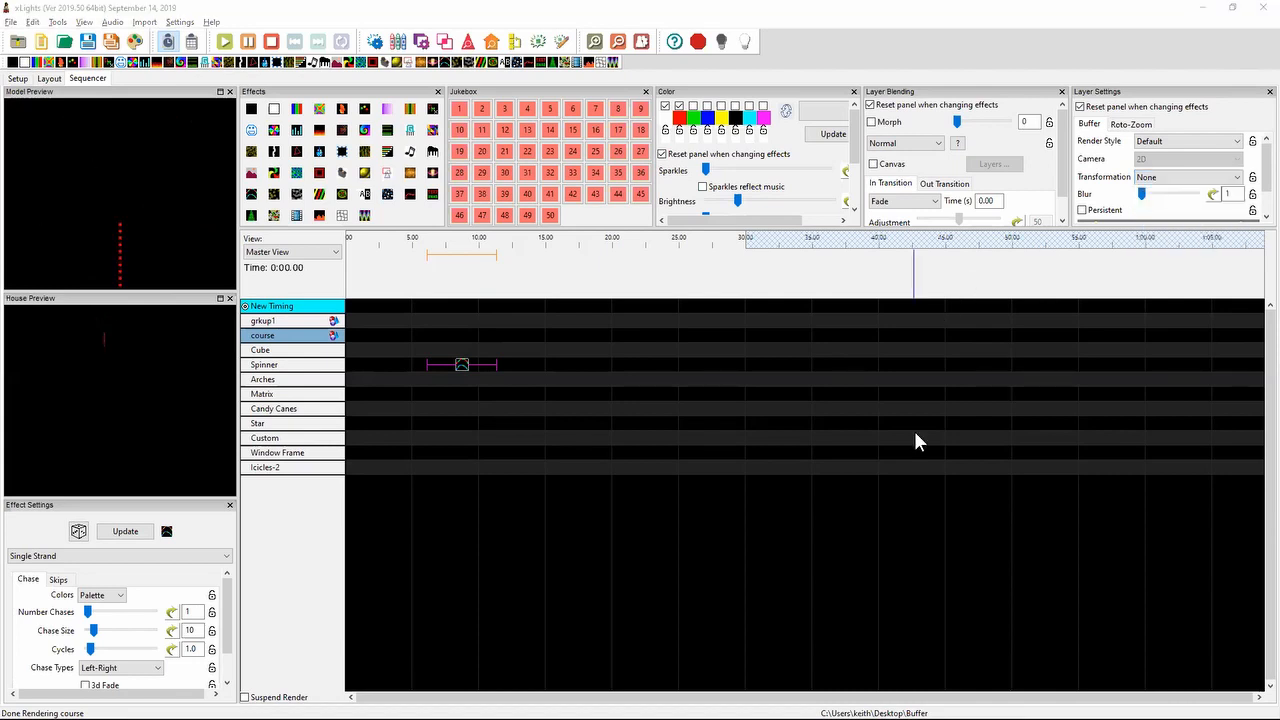
pyautogui.hotkey('alt', 'Tab')
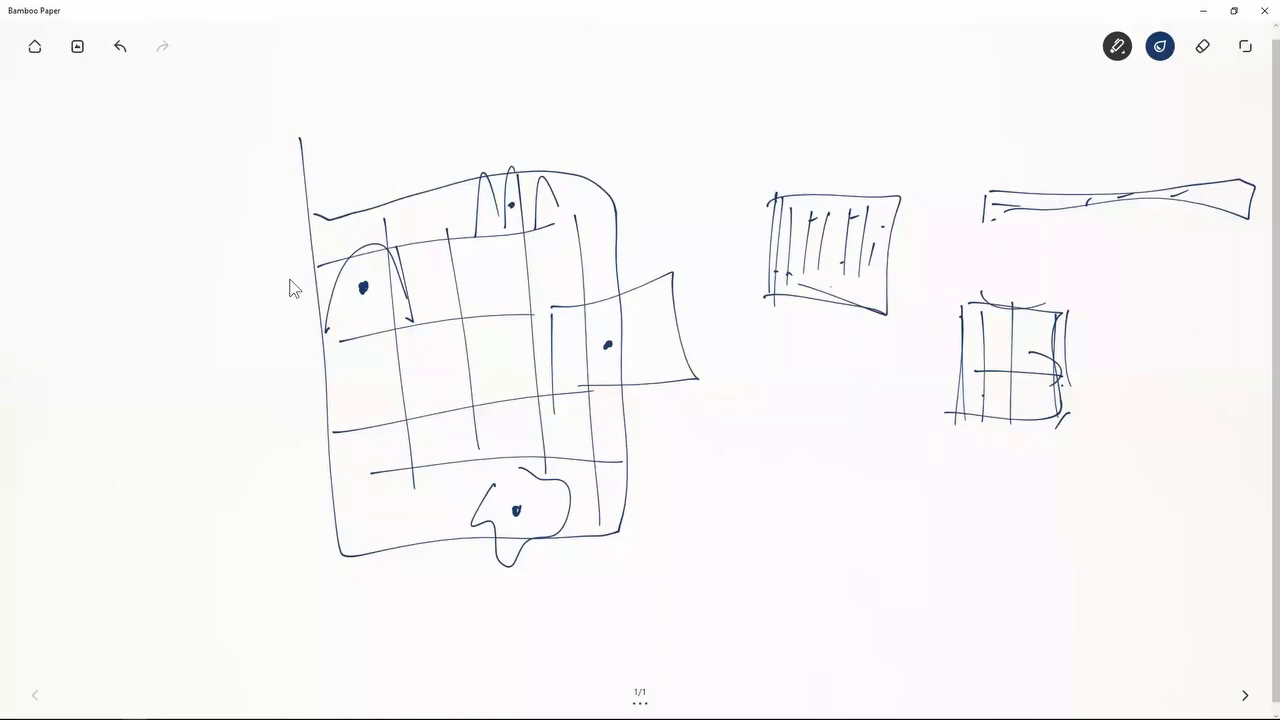
# - Sketch a box of upright columns below the lined box, with a dot at the first column's foot and upward arrows along the columns
pyautogui.moveTo(748, 490); pyautogui.dragTo(743, 607)
pyautogui.moveTo(752, 468)
pyautogui.mouseDown()
pyautogui.moveTo(891, 486)
pyautogui.moveTo(897, 582)
pyautogui.moveTo(762, 599)
pyautogui.moveTo(769, 484)
pyautogui.moveTo(766, 598)
pyautogui.mouseUp()
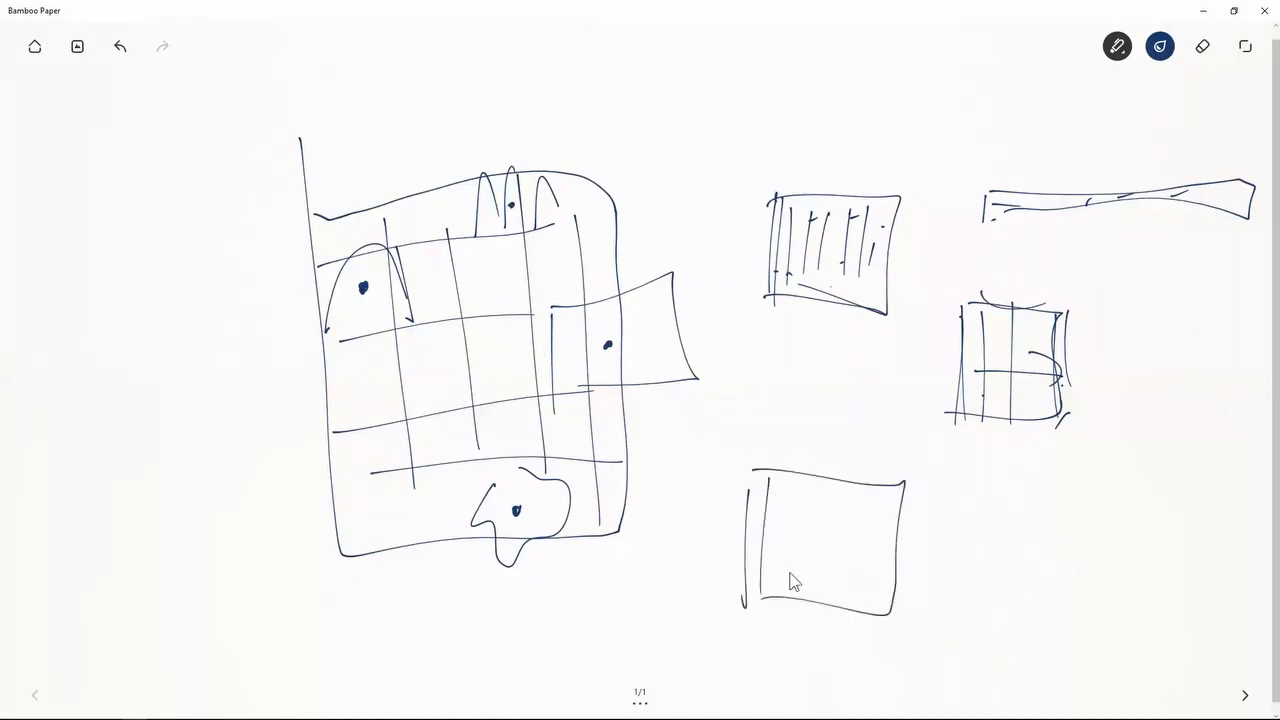
pyautogui.moveTo(797, 482); pyautogui.dragTo(788, 566)
pyautogui.moveTo(836, 484)
pyautogui.mouseDown()
pyautogui.moveTo(825, 582)
pyautogui.moveTo(854, 580)
pyautogui.mouseUp()
pyautogui.moveTo(888, 486); pyautogui.dragTo(878, 575)
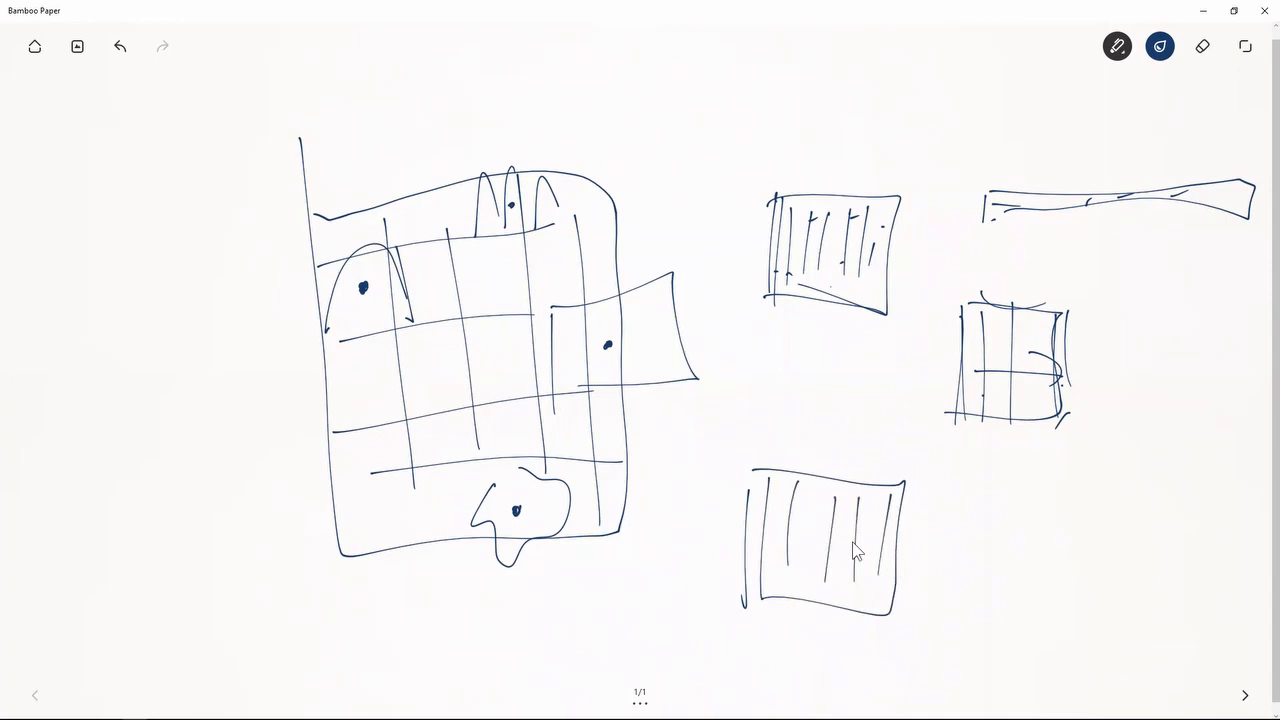
pyautogui.click(757, 482)
pyautogui.moveTo(757, 484)
pyautogui.mouseDown()
pyautogui.moveTo(756, 590)
pyautogui.moveTo(749, 490)
pyautogui.moveTo(748, 505)
pyautogui.moveTo(761, 480)
pyautogui.moveTo(819, 582)
pyautogui.mouseUp()
pyautogui.moveTo(813, 498); pyautogui.dragTo(824, 497)
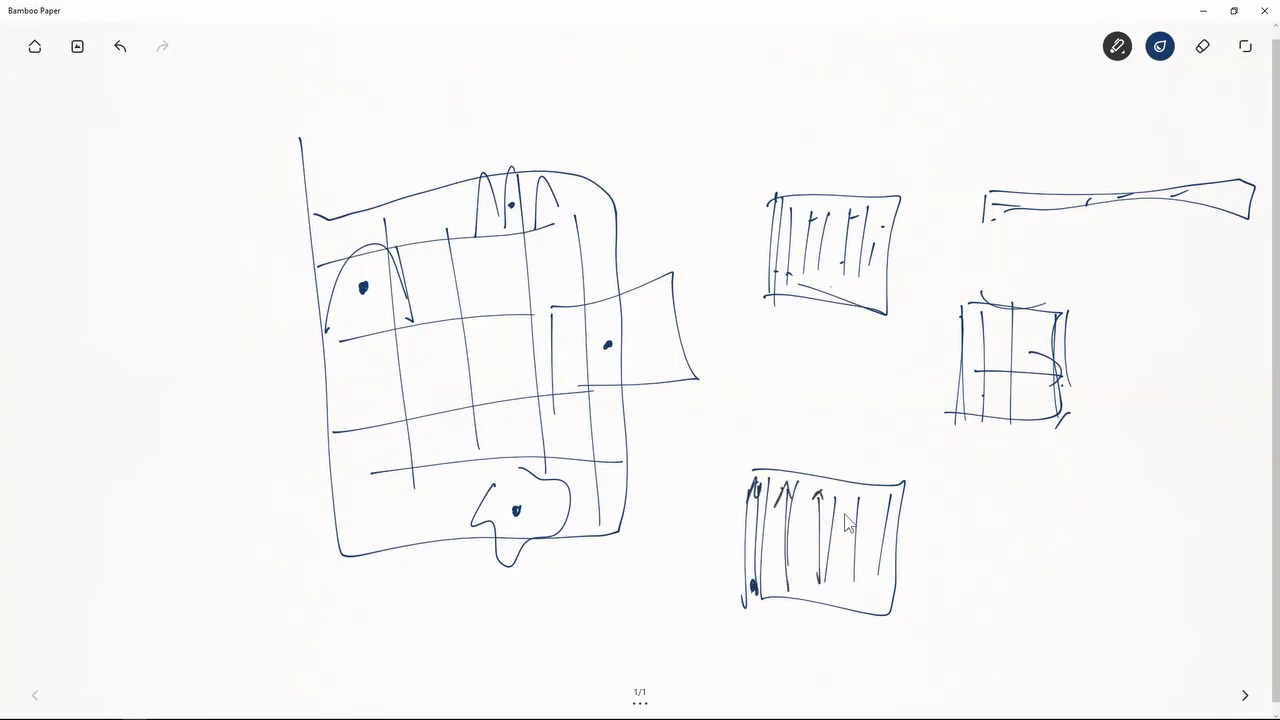
# - Finish the column arrows and draw a second box beside it with dots down its left edge and rightward arrows across
pyautogui.moveTo(851, 572)
pyautogui.mouseDown()
pyautogui.moveTo(852, 496)
pyautogui.moveTo(888, 505)
pyautogui.moveTo(950, 620)
pyautogui.mouseUp()
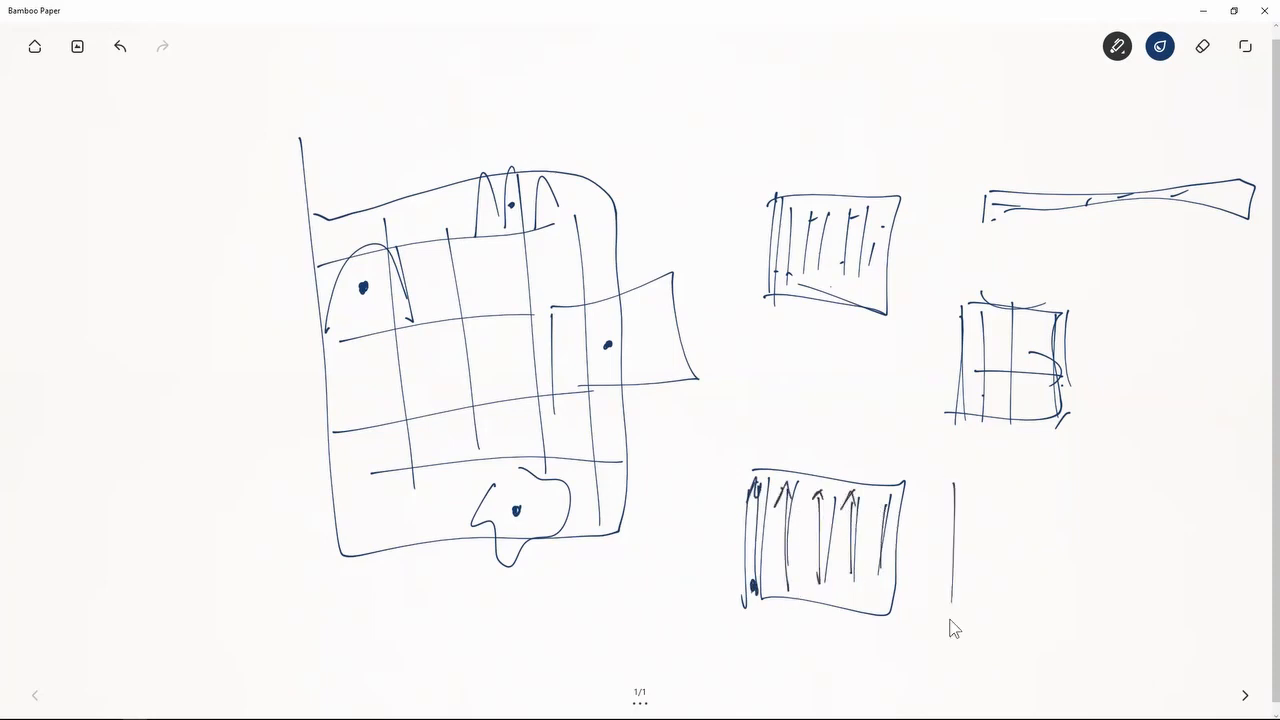
pyautogui.moveTo(957, 484); pyautogui.dragTo(1104, 621)
pyautogui.moveTo(957, 604); pyautogui.dragTo(1102, 621)
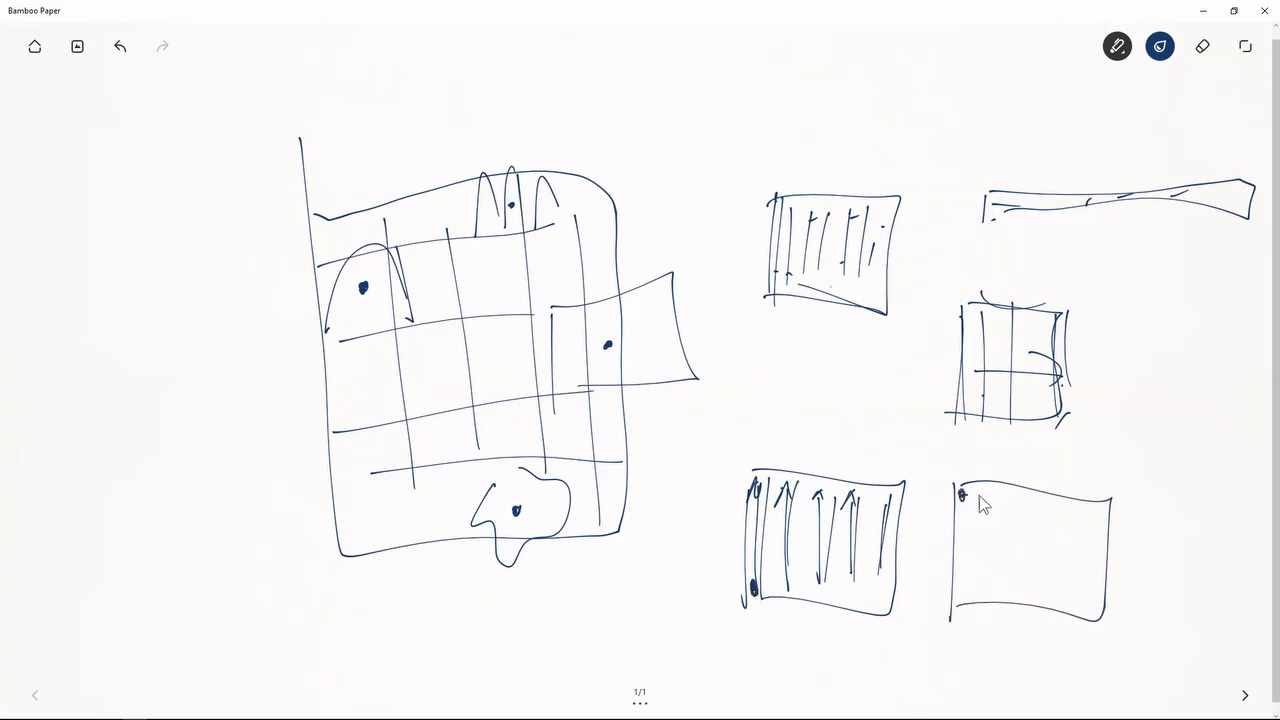
pyautogui.moveTo(976, 494); pyautogui.dragTo(1056, 514)
pyautogui.moveTo(966, 524); pyautogui.dragTo(964, 528)
pyautogui.moveTo(983, 524)
pyautogui.mouseDown()
pyautogui.moveTo(1070, 542)
pyautogui.moveTo(1085, 563)
pyautogui.mouseUp()
pyautogui.moveTo(962, 545); pyautogui.dragTo(966, 544)
pyautogui.moveTo(982, 551); pyautogui.dragTo(1090, 556)
pyautogui.moveTo(1082, 550); pyautogui.dragTo(1086, 571)
pyautogui.moveTo(958, 578)
pyautogui.mouseDown()
pyautogui.moveTo(1098, 578)
pyautogui.moveTo(1086, 586)
pyautogui.mouseUp()
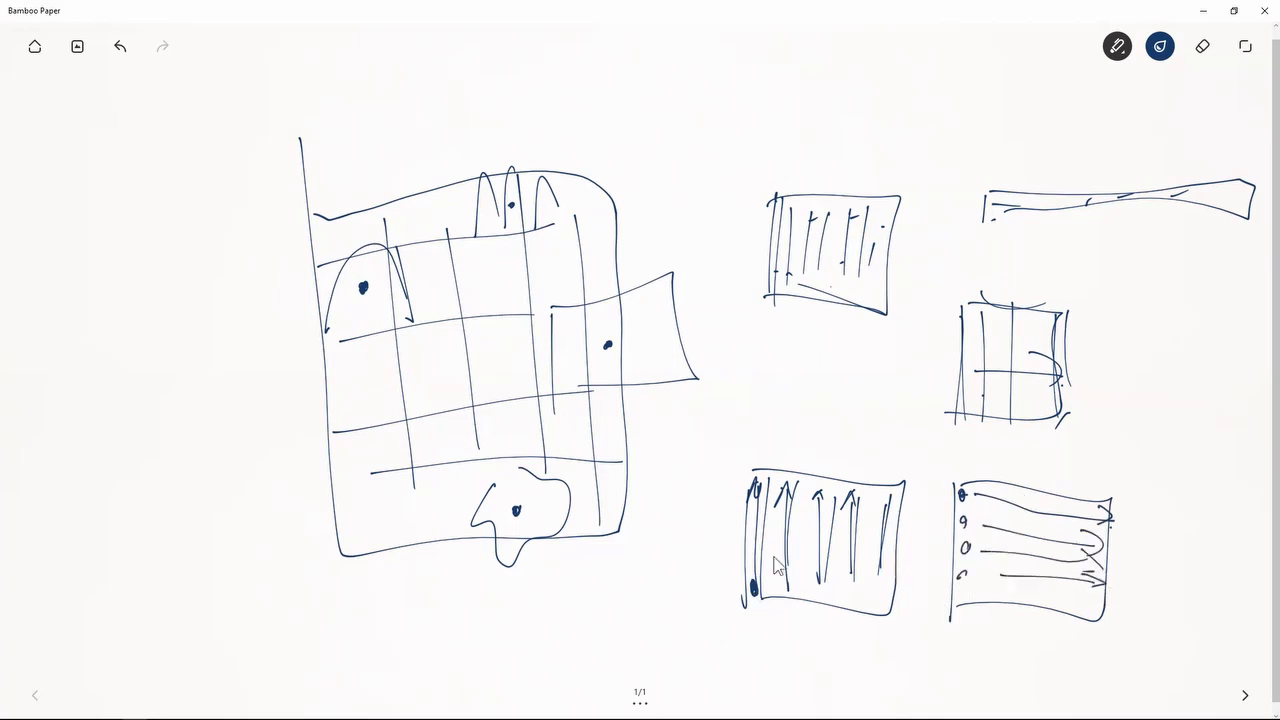
# - Darken the first column and add a rightward arrow across the column box, and darken the row box's left edge and top arrow
pyautogui.moveTo(761, 600)
pyautogui.mouseDown()
pyautogui.moveTo(758, 476)
pyautogui.moveTo(761, 578)
pyautogui.moveTo(754, 520)
pyautogui.moveTo(770, 536)
pyautogui.moveTo(756, 500)
pyautogui.moveTo(760, 596)
pyautogui.mouseUp()
pyautogui.moveTo(760, 542)
pyautogui.mouseDown()
pyautogui.moveTo(885, 532)
pyautogui.moveTo(865, 522)
pyautogui.moveTo(888, 552)
pyautogui.mouseUp()
pyautogui.moveTo(760, 500); pyautogui.dragTo(764, 574)
pyautogui.moveTo(783, 498); pyautogui.dragTo(783, 570)
pyautogui.moveTo(841, 502)
pyautogui.mouseDown()
pyautogui.moveTo(843, 559)
pyautogui.moveTo(902, 546)
pyautogui.mouseUp()
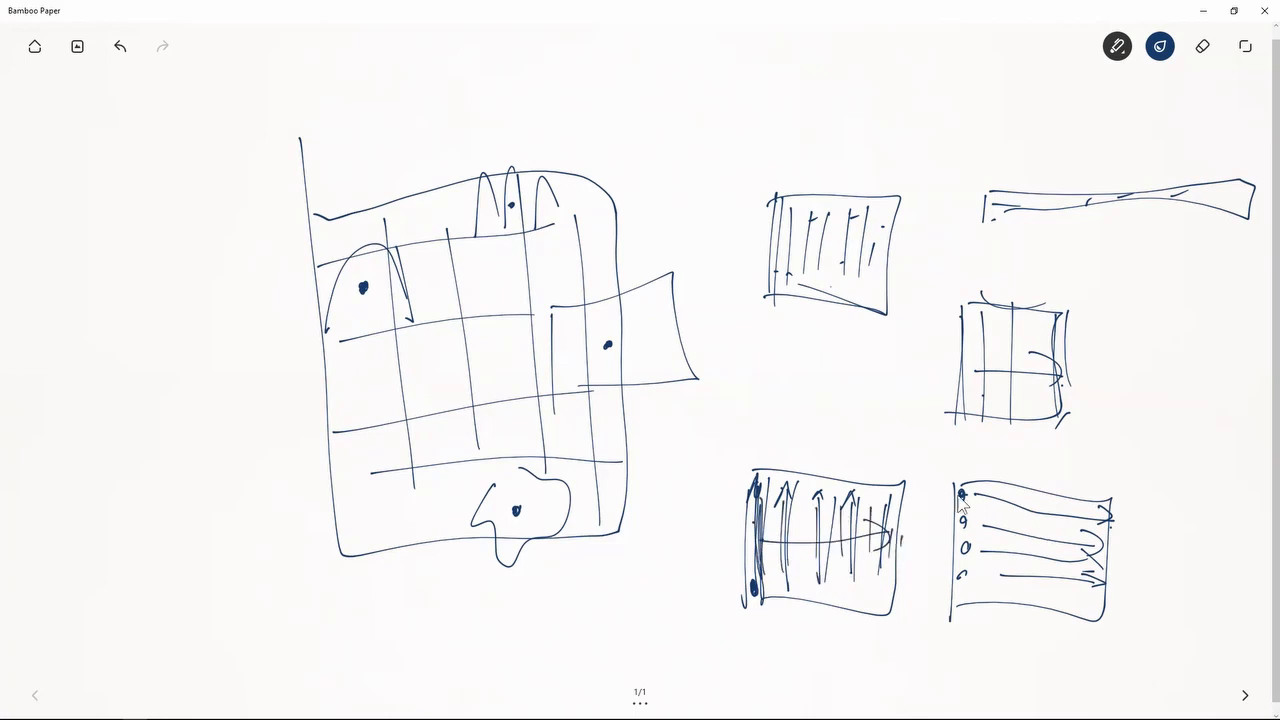
pyautogui.moveTo(970, 497)
pyautogui.mouseDown()
pyautogui.moveTo(966, 600)
pyautogui.moveTo(972, 515)
pyautogui.moveTo(1020, 505)
pyautogui.moveTo(1123, 517)
pyautogui.moveTo(1094, 506)
pyautogui.moveTo(1112, 512)
pyautogui.mouseUp()
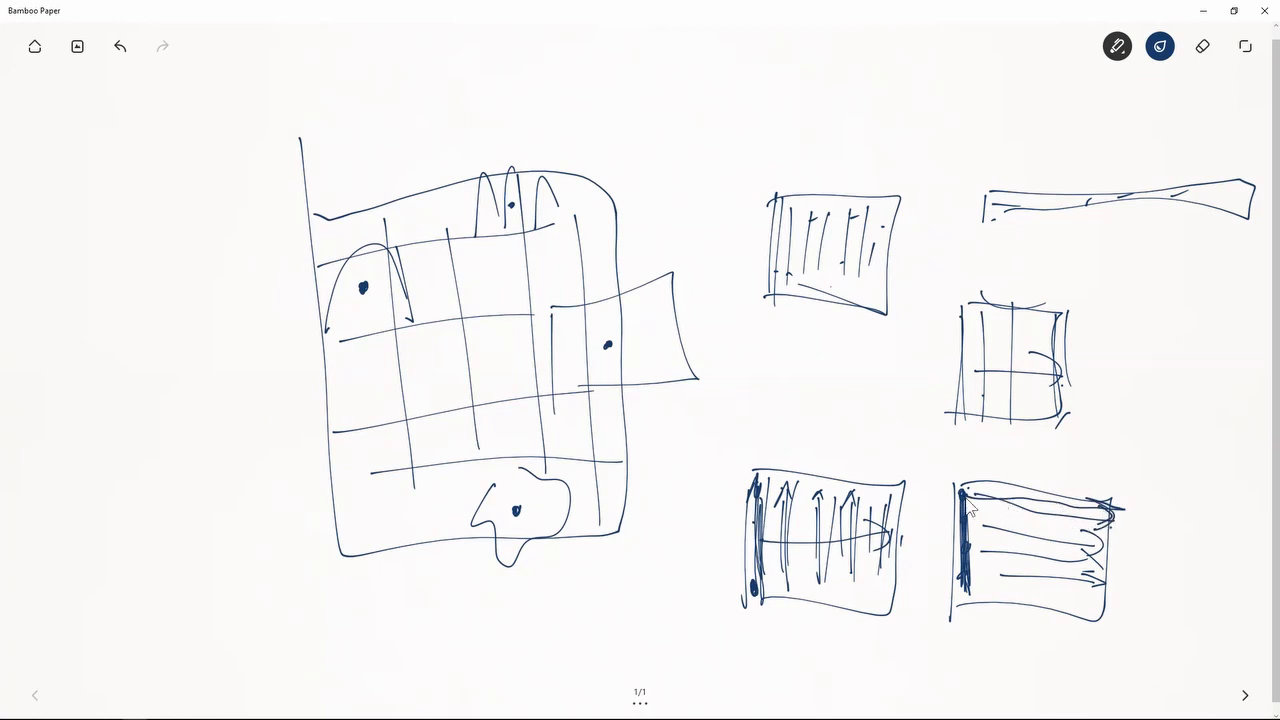
# - Draw another box directly above the column box, with a dot in its lower-right corner and a stroke along its bottom edge
pyautogui.moveTo(766, 350)
pyautogui.mouseDown()
pyautogui.moveTo(762, 440)
pyautogui.moveTo(854, 363)
pyautogui.moveTo(878, 427)
pyautogui.moveTo(764, 444)
pyautogui.mouseUp()
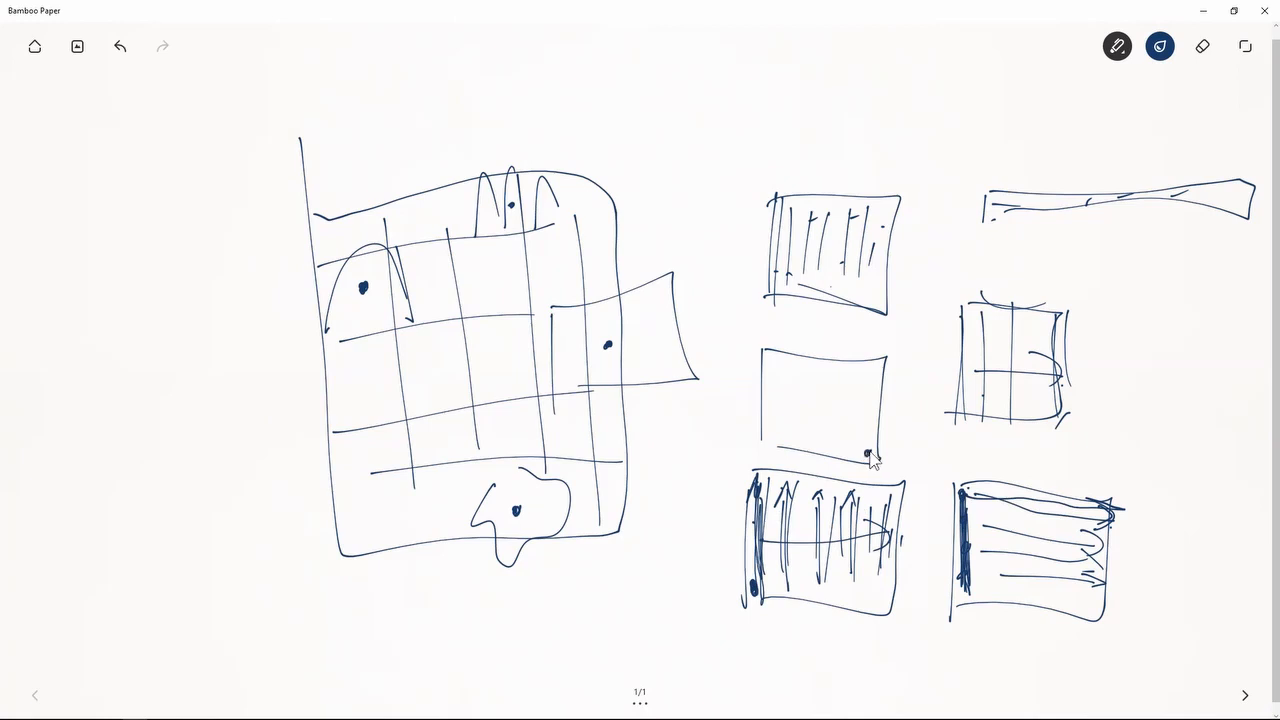
pyautogui.moveTo(873, 455); pyautogui.dragTo(867, 462)
pyautogui.moveTo(782, 437); pyautogui.dragTo(856, 446)
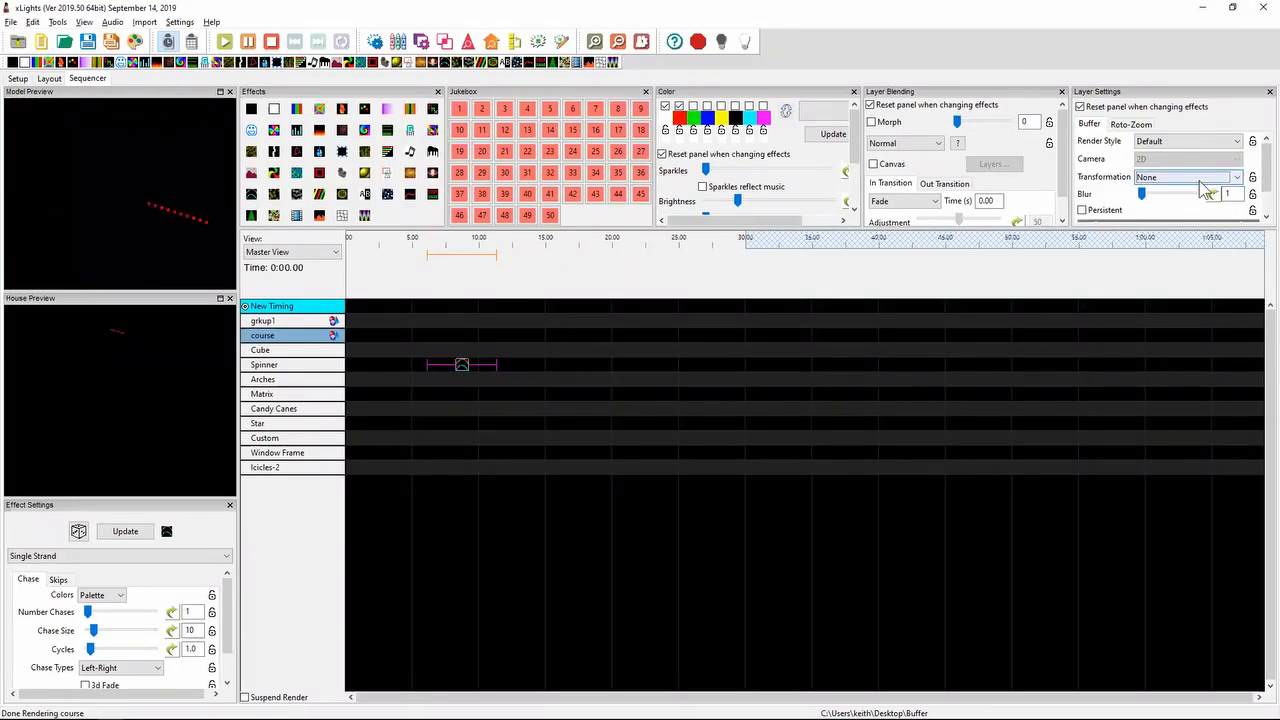
# - Return to xLights and open the render style choices for the Spinner effect
pyautogui.click(1188, 143)
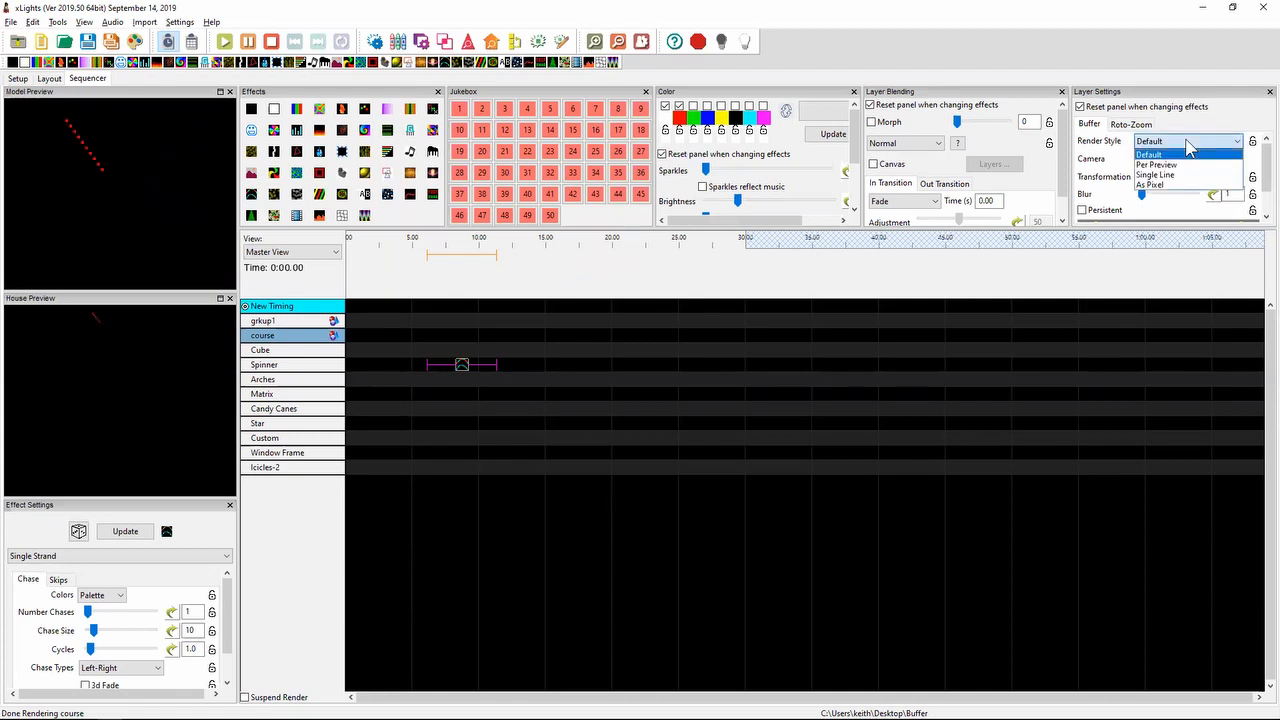
# - Try the Rotate CC 90 transformation on the Single Strand effect, and settle on Rotate CW 90
pyautogui.click(1188, 147)
pyautogui.click(1172, 178)
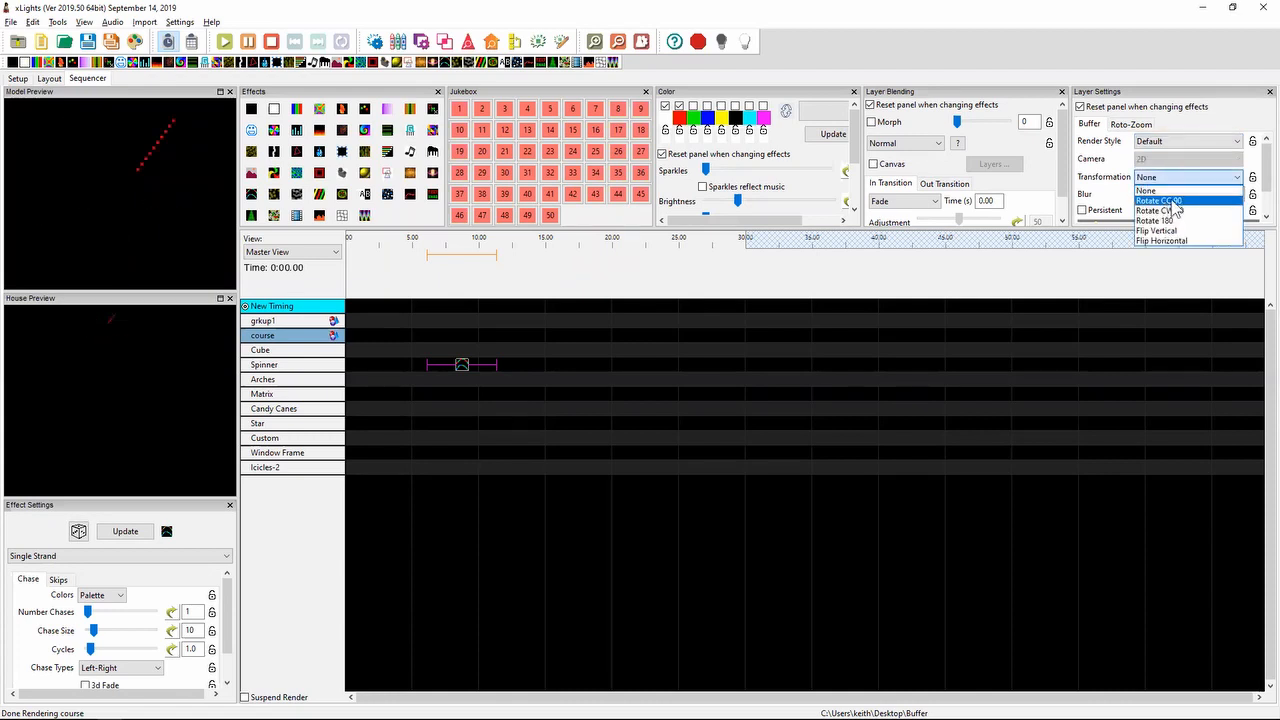
pyautogui.click(1160, 201)
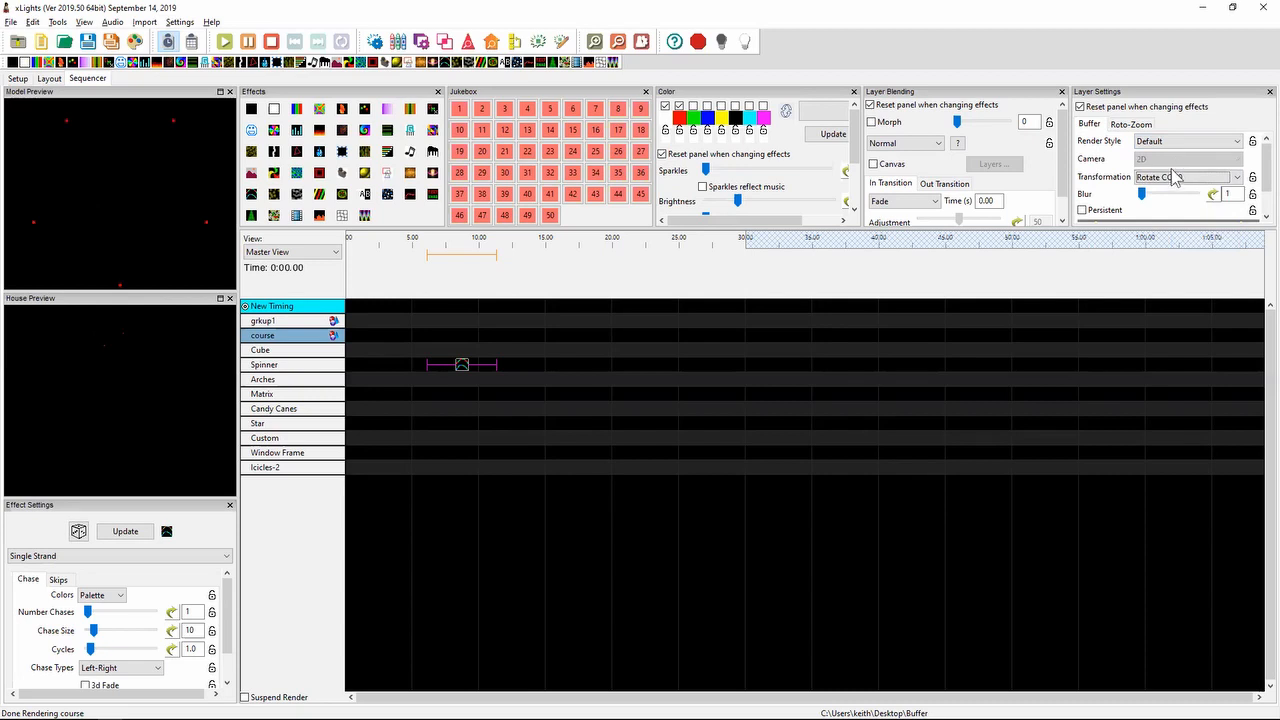
pyautogui.click(1174, 178)
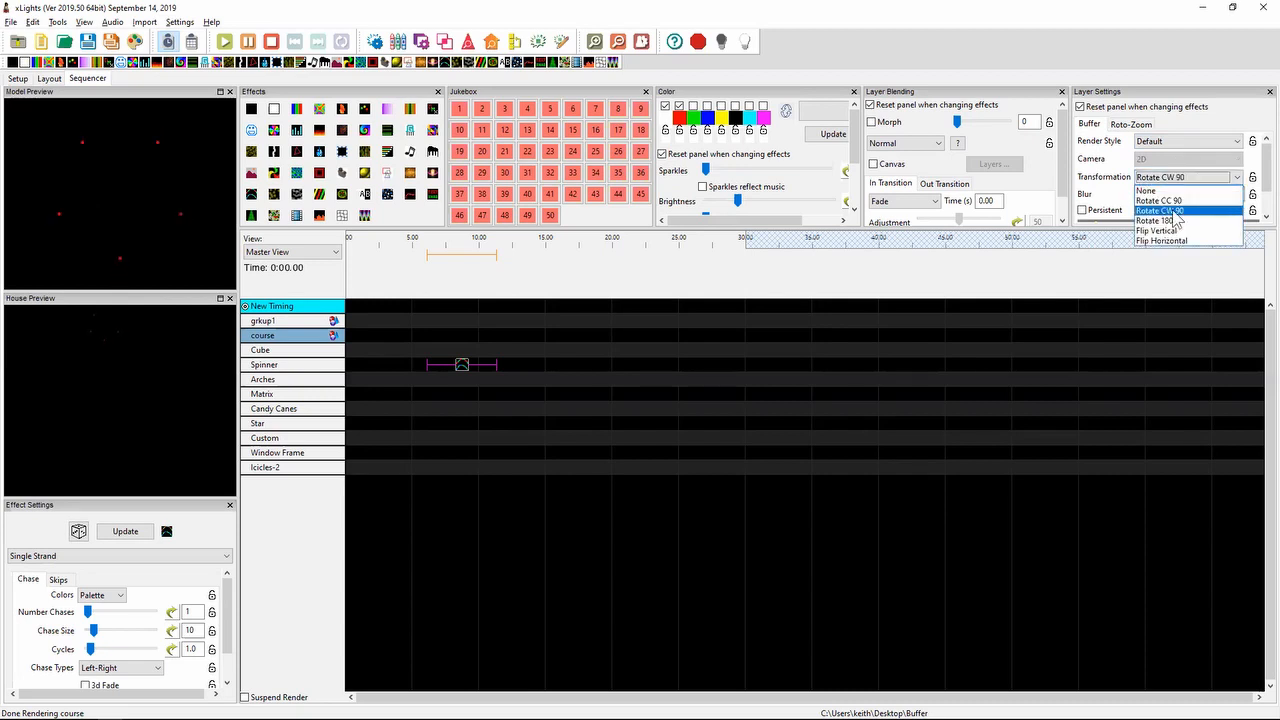
pyautogui.click(1166, 211)
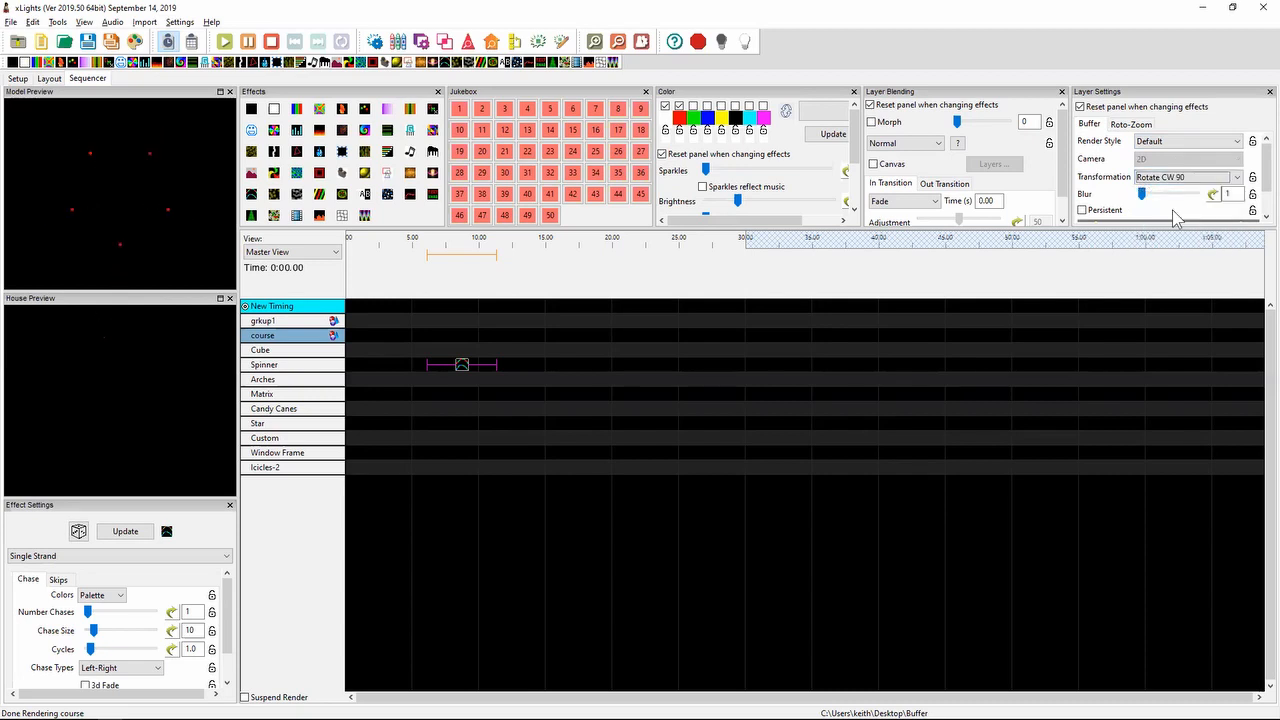
# - Switch to Bamboo Paper and add a curved rotation stroke to the lower-right box sketch and marks in the empty middle box
pyautogui.hotkey('alt', 'Tab')
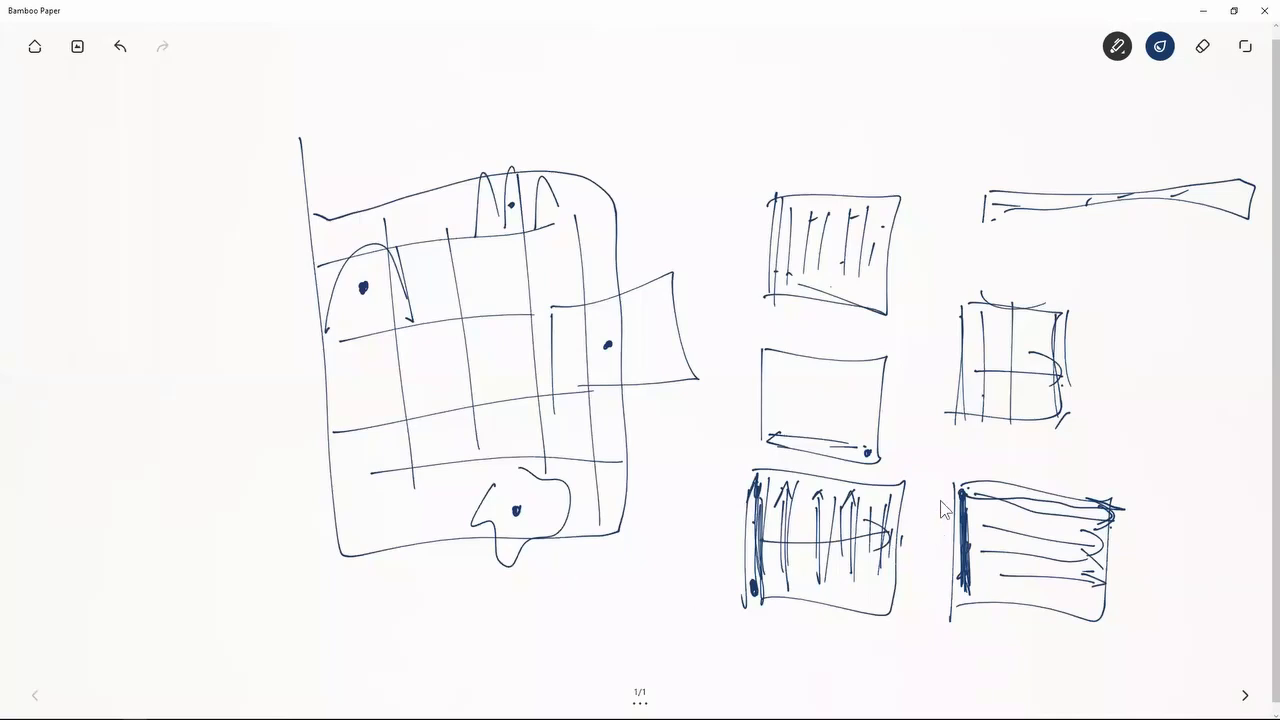
pyautogui.moveTo(934, 505)
pyautogui.mouseDown()
pyautogui.moveTo(933, 472)
pyautogui.moveTo(968, 469)
pyautogui.moveTo(963, 491)
pyautogui.moveTo(987, 498)
pyautogui.moveTo(966, 498)
pyautogui.moveTo(1094, 524)
pyautogui.mouseUp()
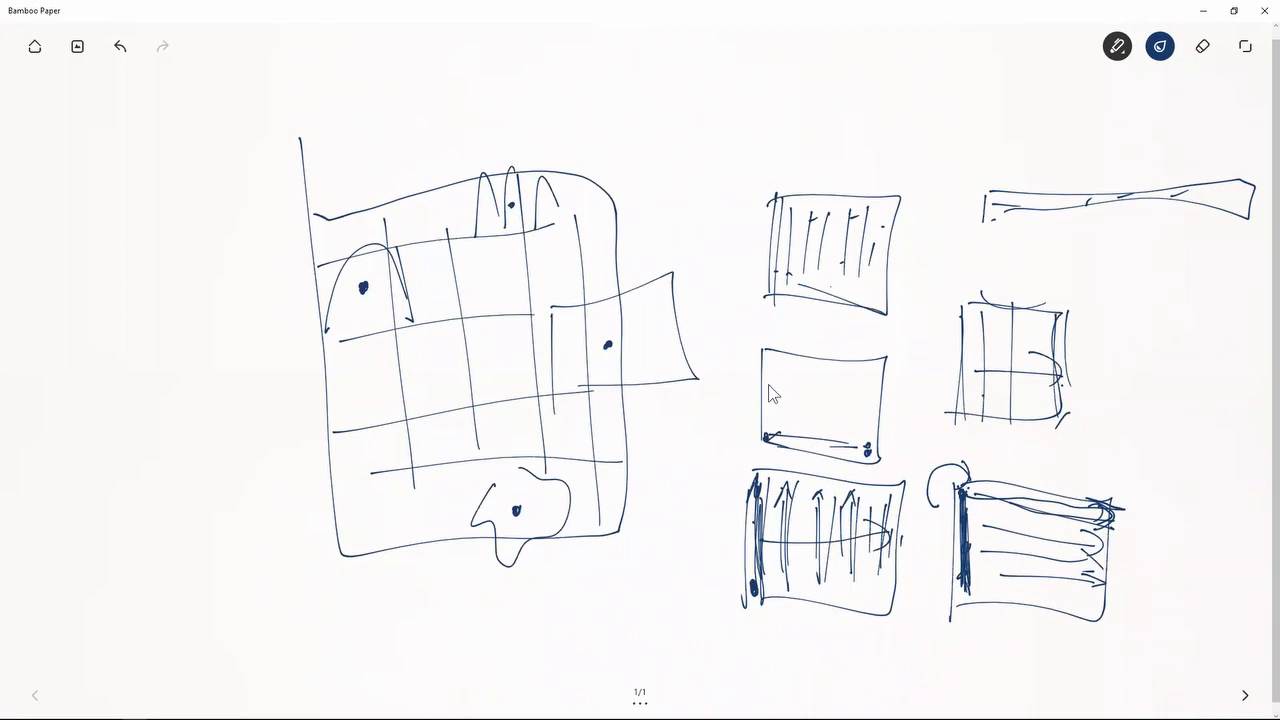
pyautogui.moveTo(767, 385)
pyautogui.mouseDown()
pyautogui.moveTo(866, 400)
pyautogui.moveTo(860, 410)
pyautogui.mouseUp()
pyautogui.moveTo(769, 440); pyautogui.dragTo(866, 458)
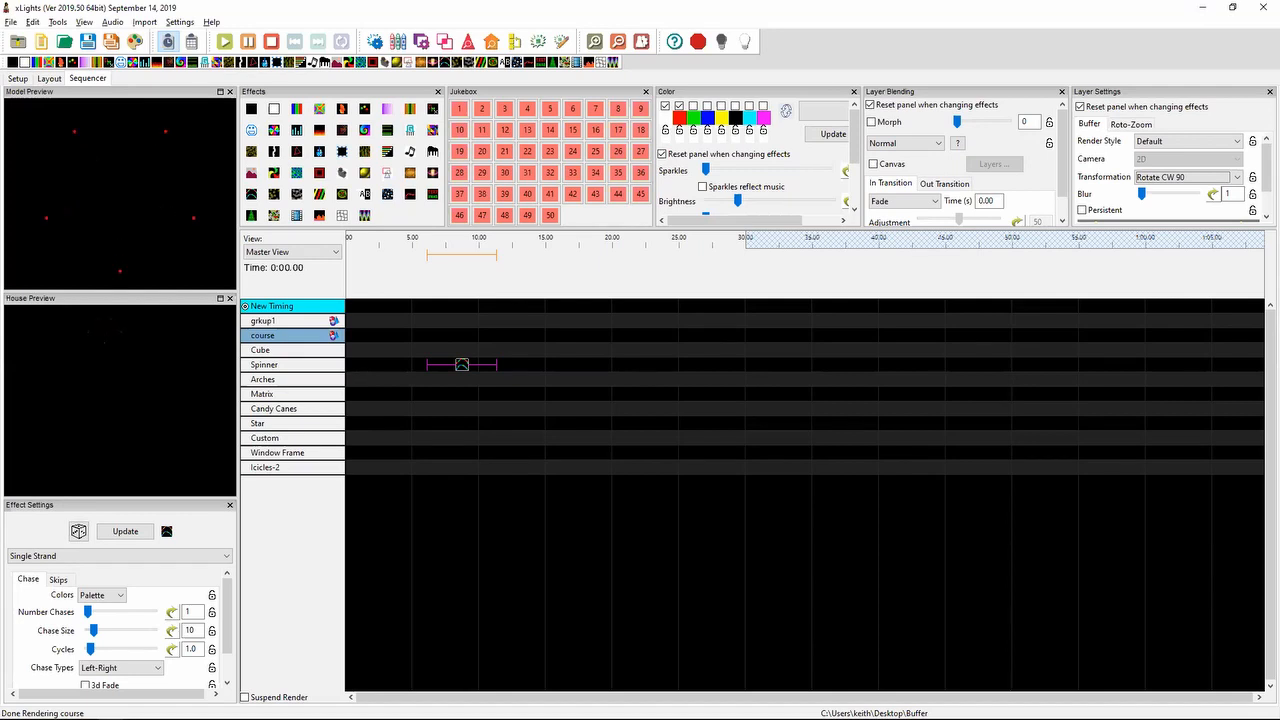
# - Back in xLights, create random effects from 16.3 to 22.4 s on all rows from course to Icicles-2
pyautogui.moveTo(563, 277); pyautogui.dragTo(647, 288)
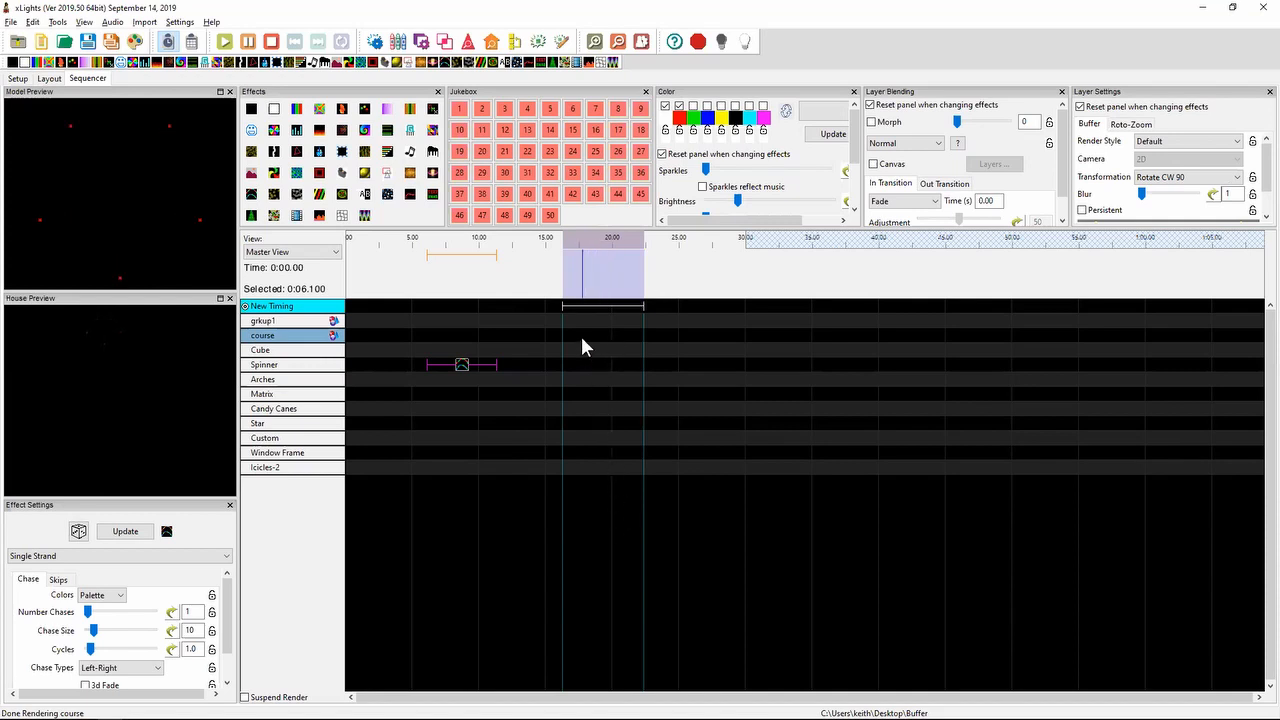
pyautogui.moveTo(584, 344); pyautogui.dragTo(608, 537)
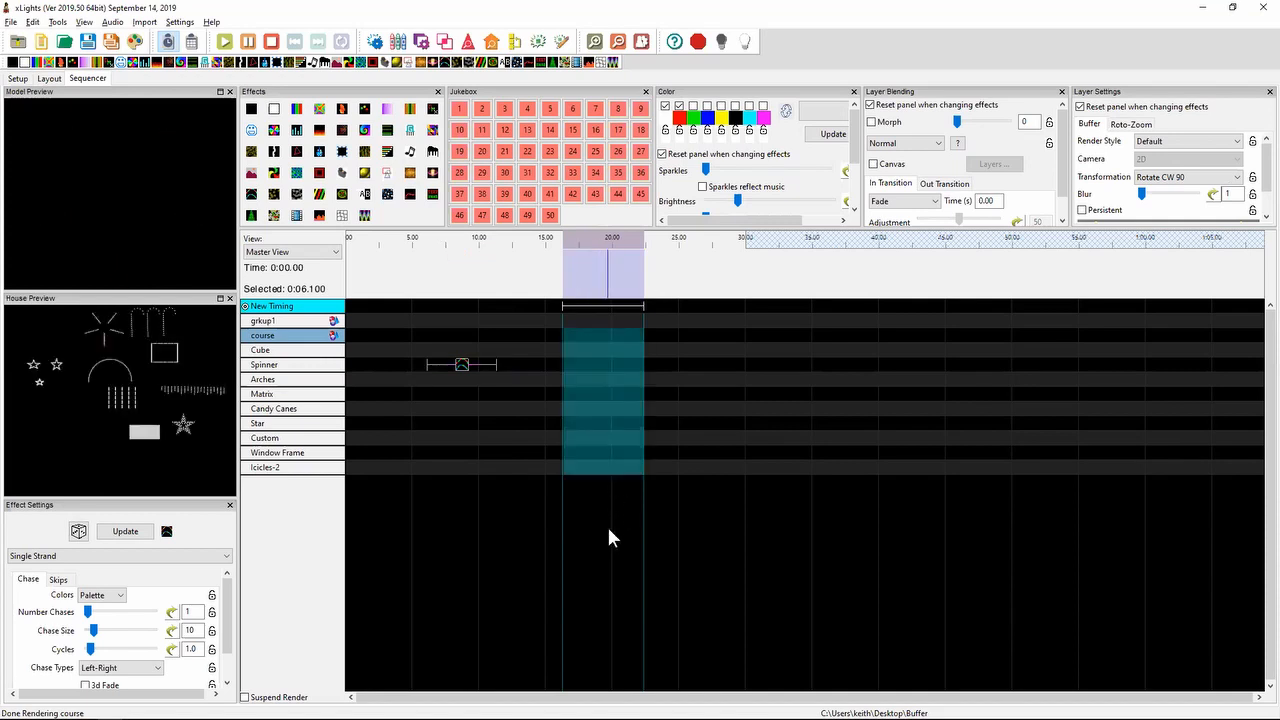
pyautogui.moveTo(603, 478); pyautogui.dragTo(600, 474)
pyautogui.rightClick(600, 474)
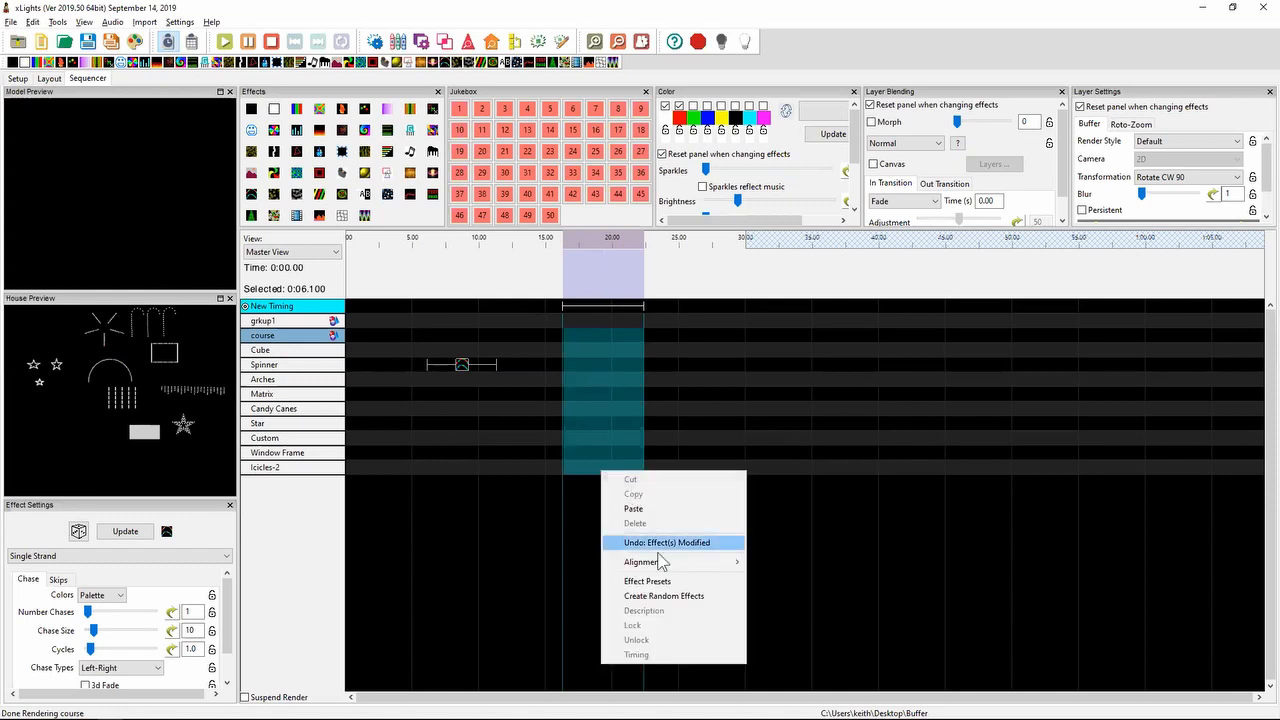
pyautogui.click(660, 595)
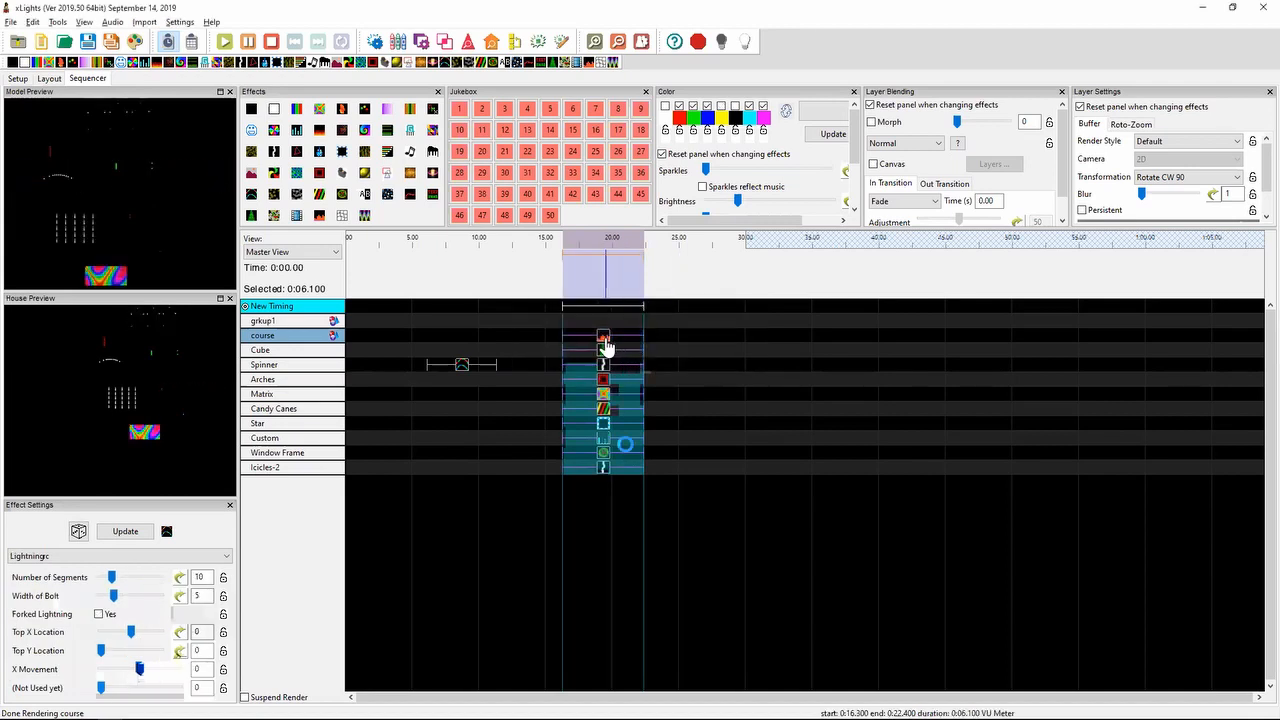
# - Examine the random effect on each row in turn, from course down to Icicles-2, in the model preview
pyautogui.click(604, 350)
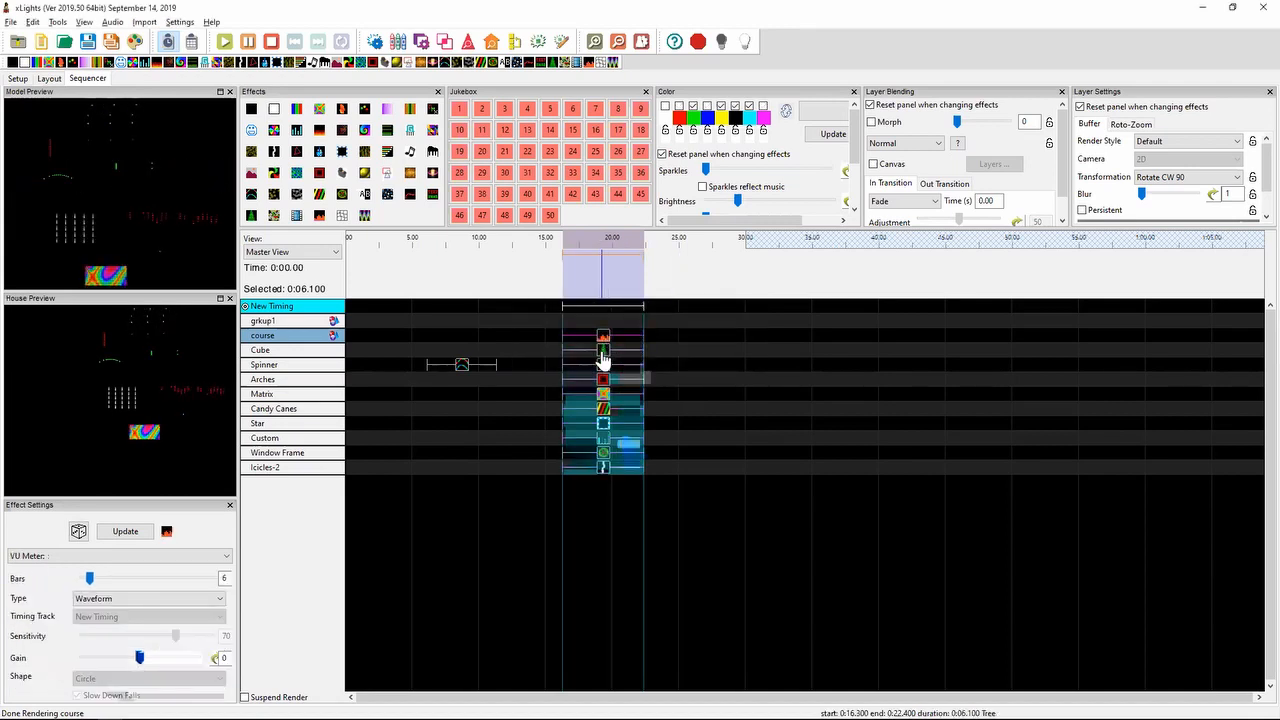
pyautogui.click(603, 352)
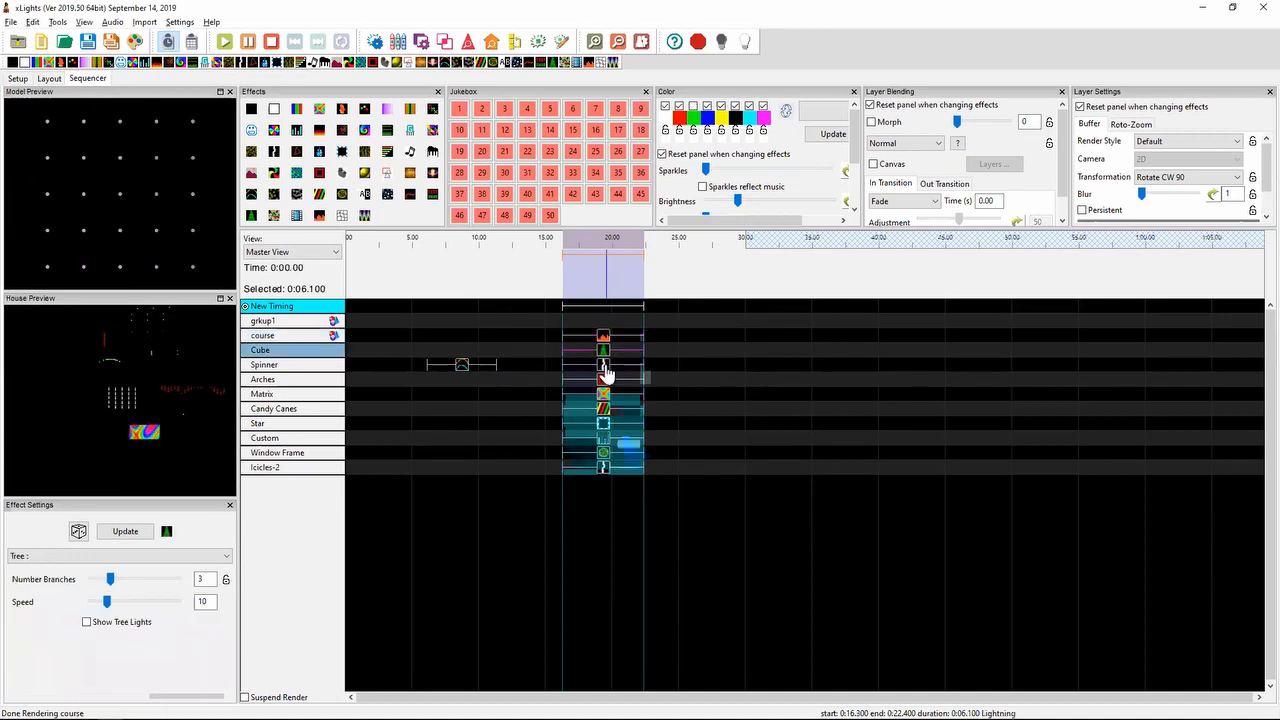
pyautogui.click(604, 366)
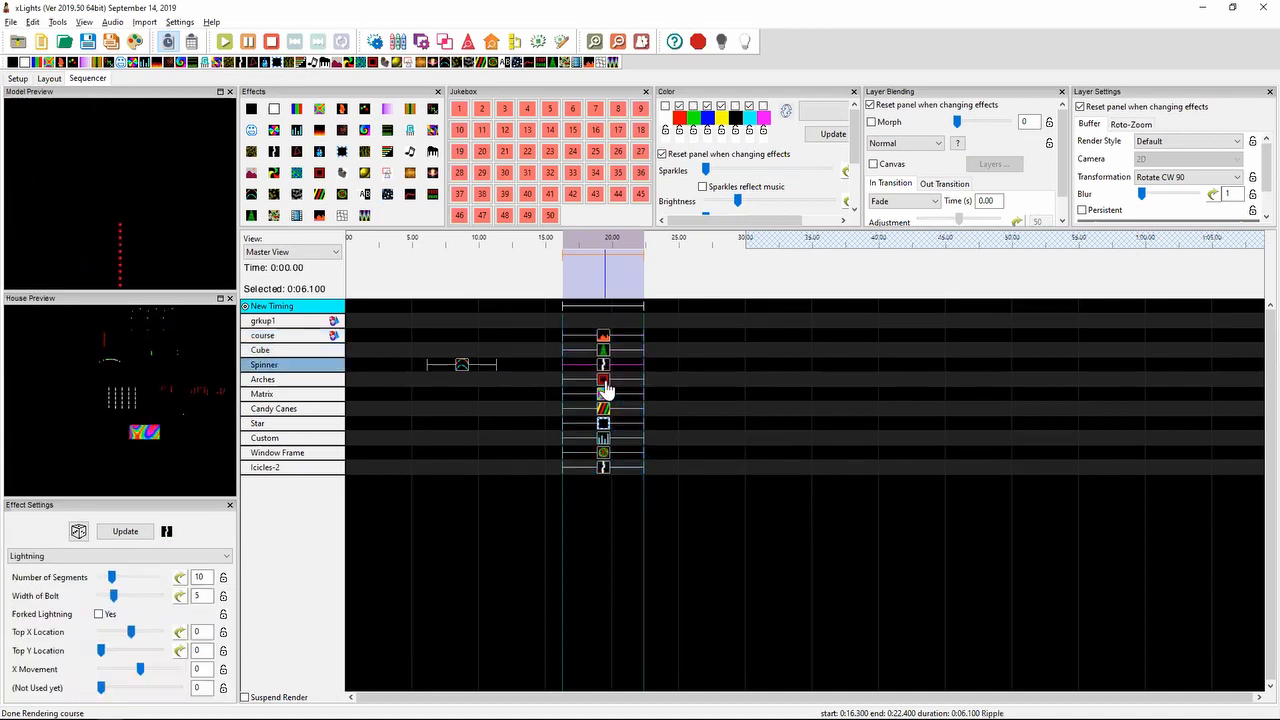
pyautogui.click(604, 381)
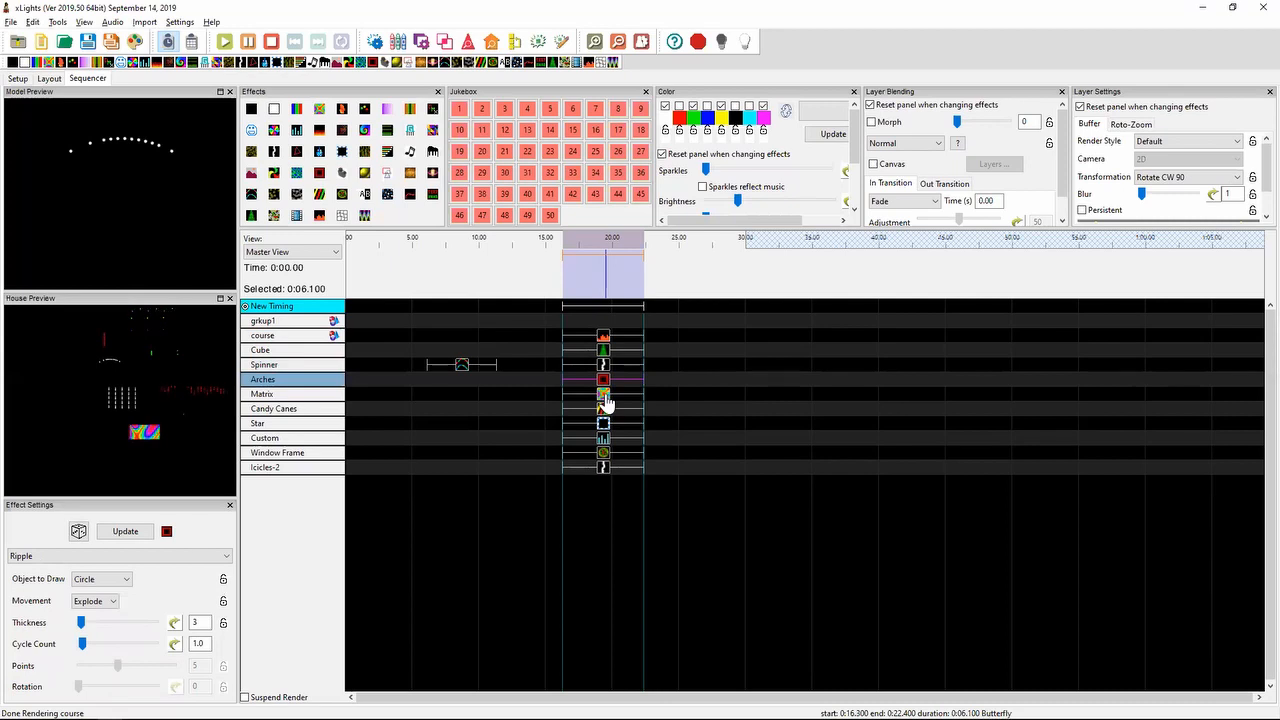
pyautogui.click(604, 397)
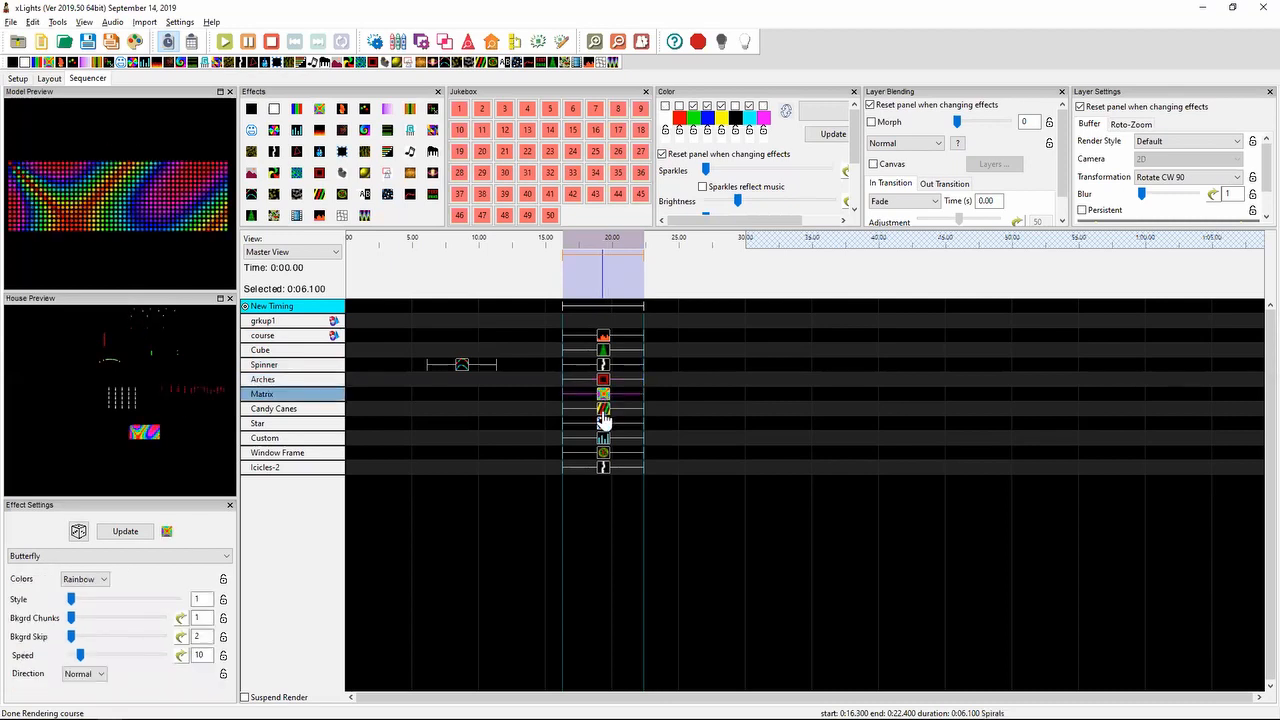
pyautogui.press('Down')
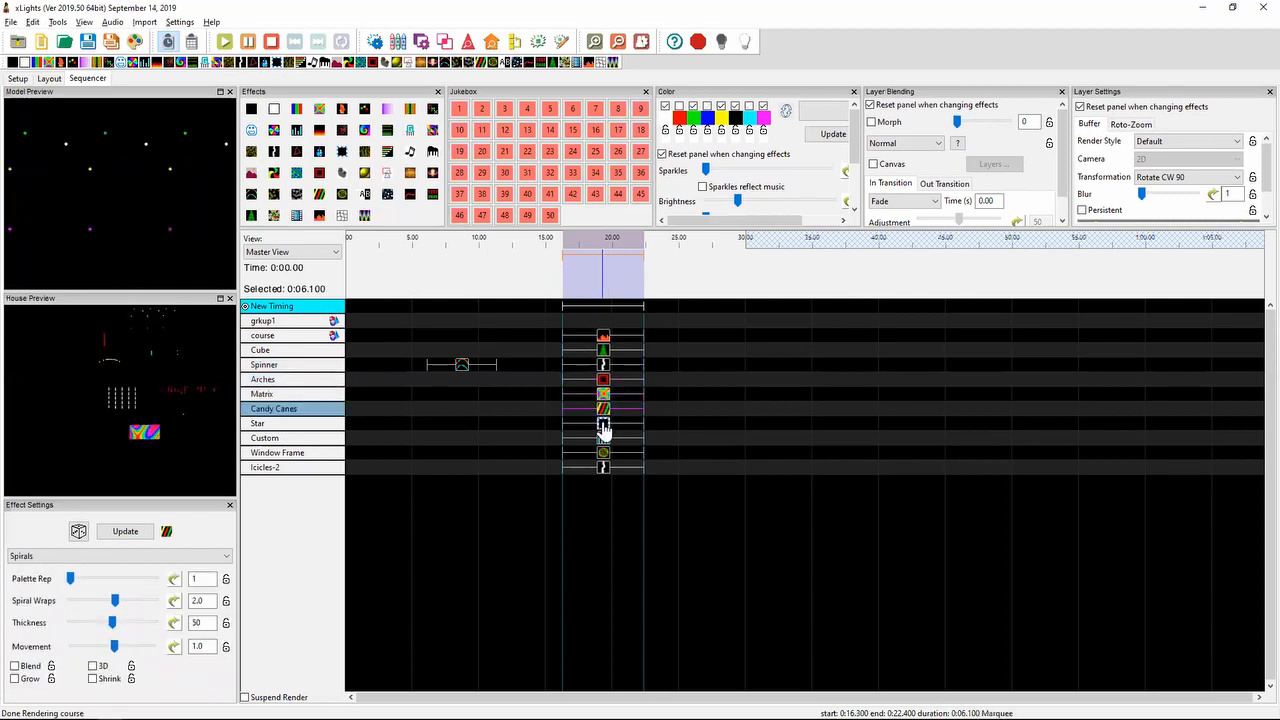
pyautogui.press('Down')
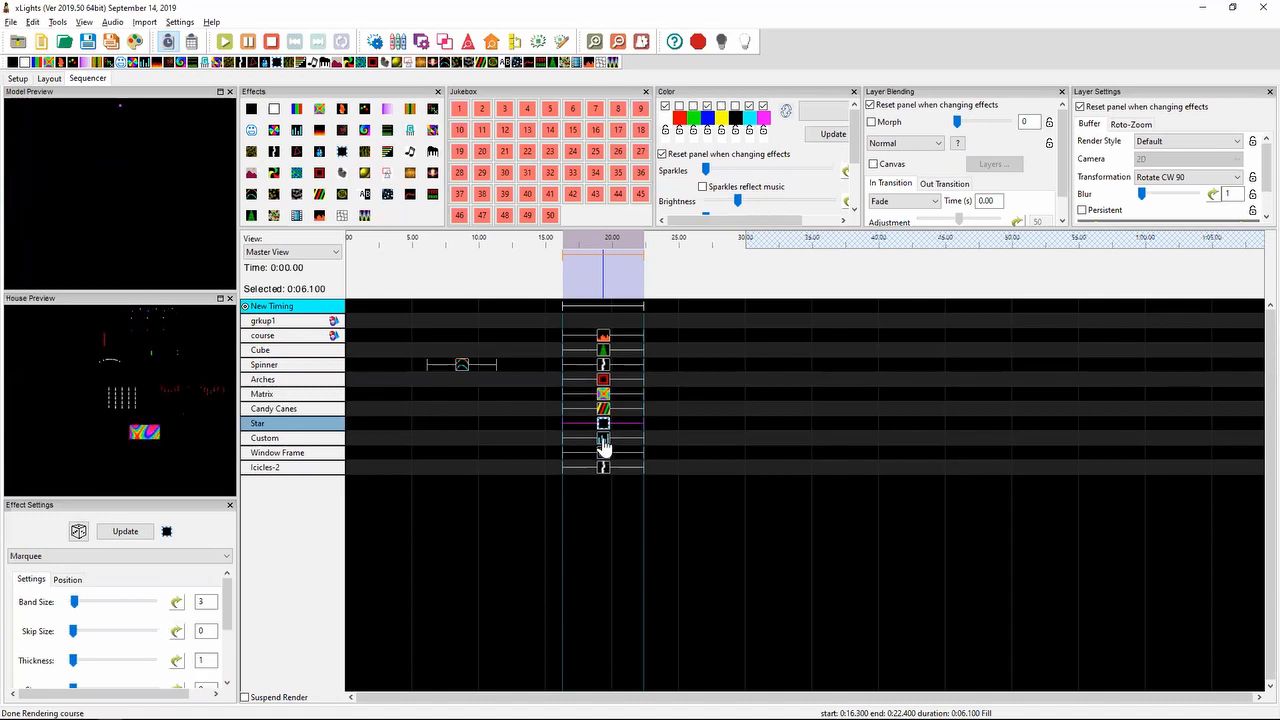
pyautogui.press('Down')
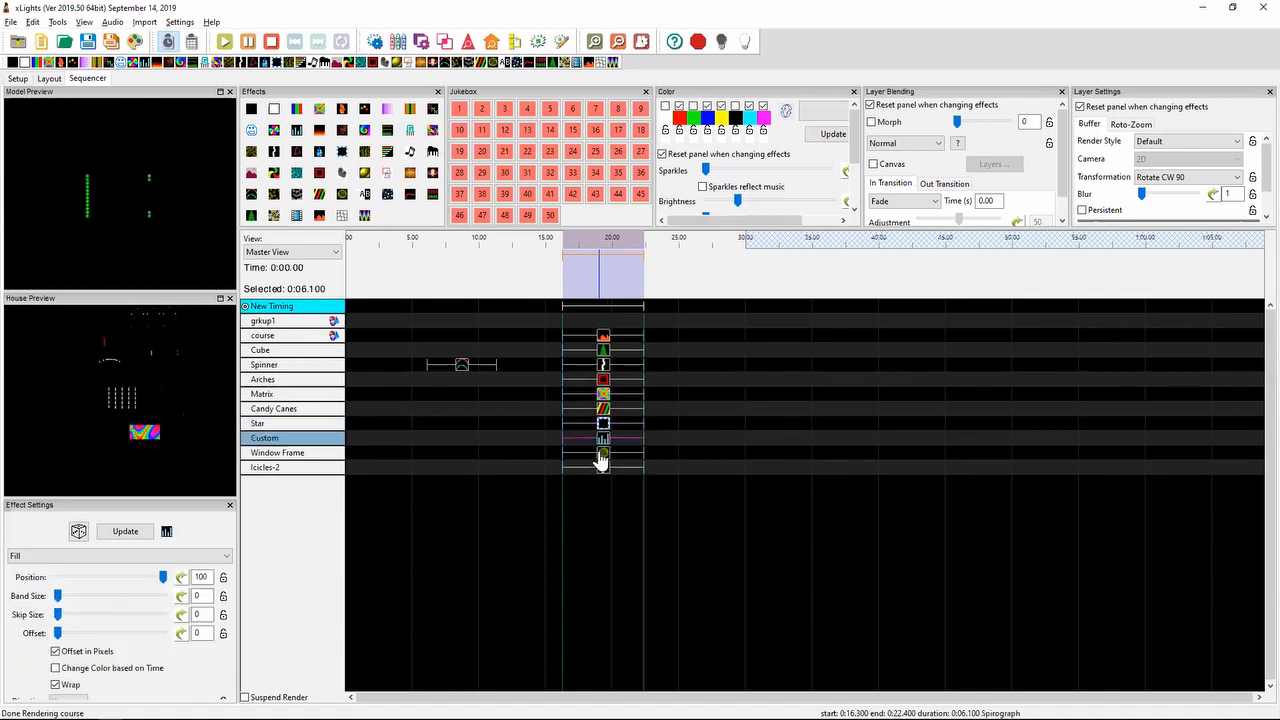
pyautogui.press('Down')
pyautogui.press('Down')
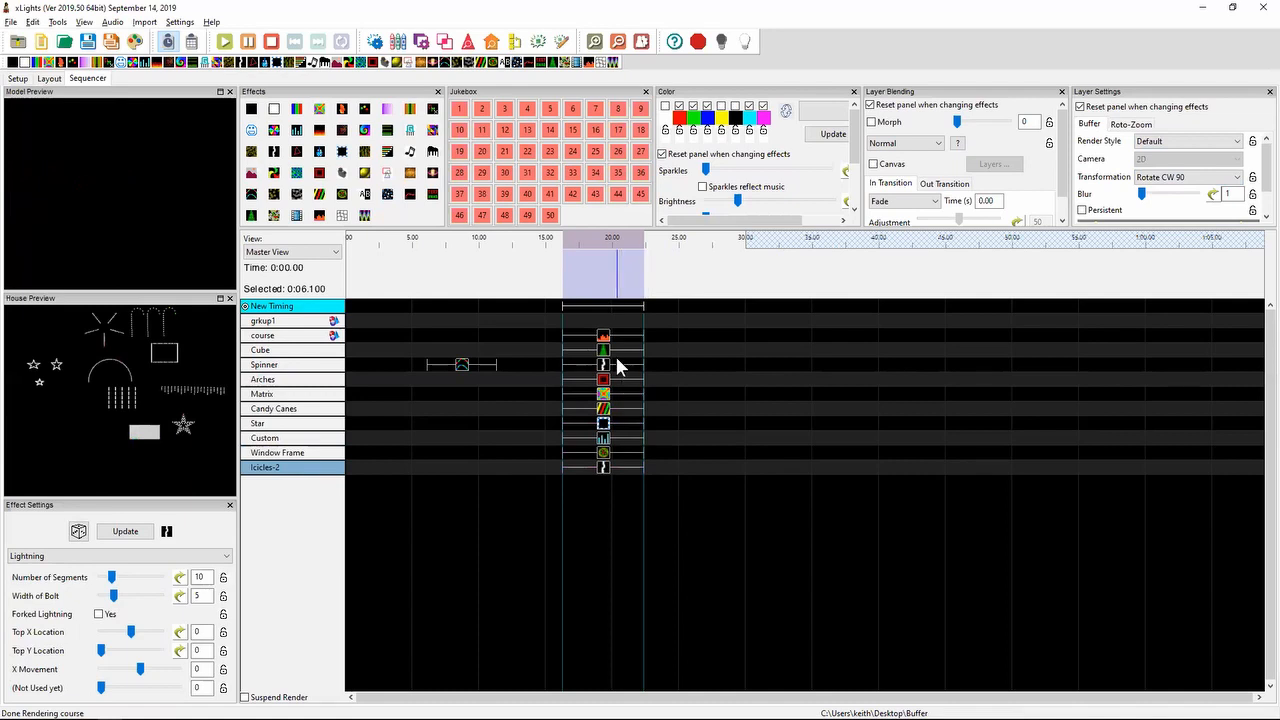
# - Deactivate the New Timing track and bulk edit the transformation of all the random effects to None
pyautogui.moveTo(617, 474); pyautogui.dragTo(612, 379)
pyautogui.click(248, 310)
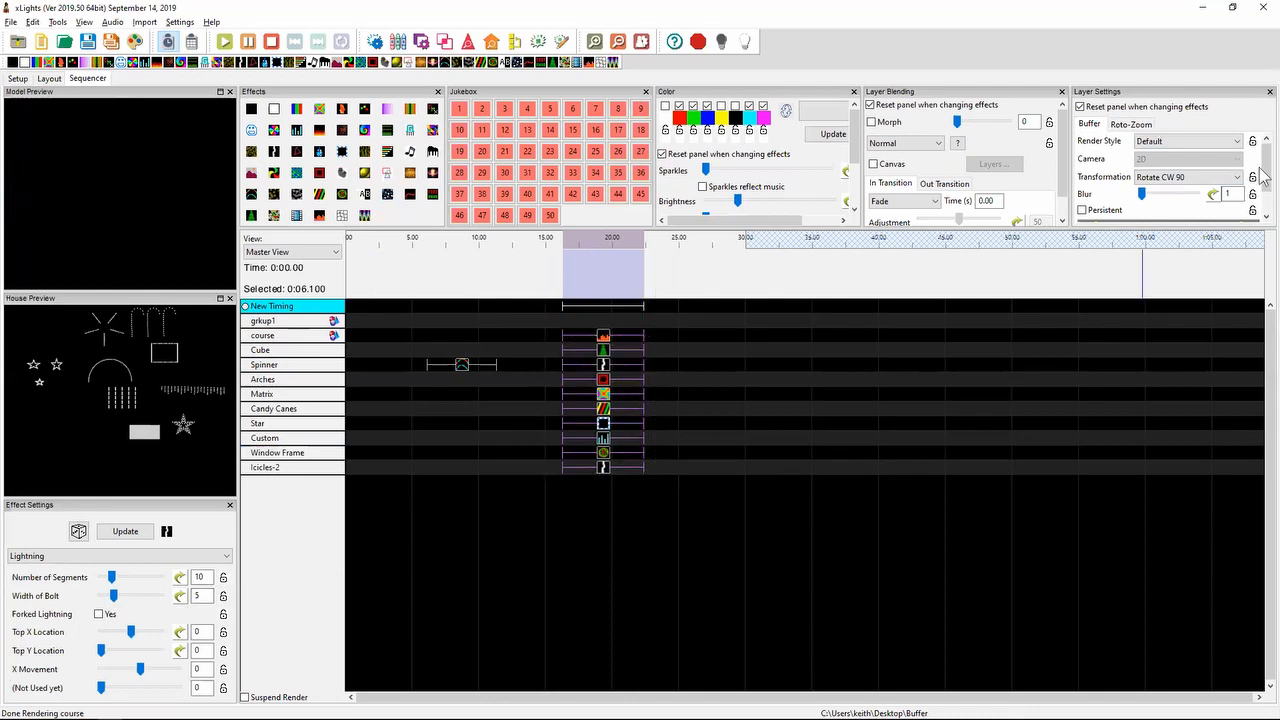
pyautogui.rightClick(1165, 177)
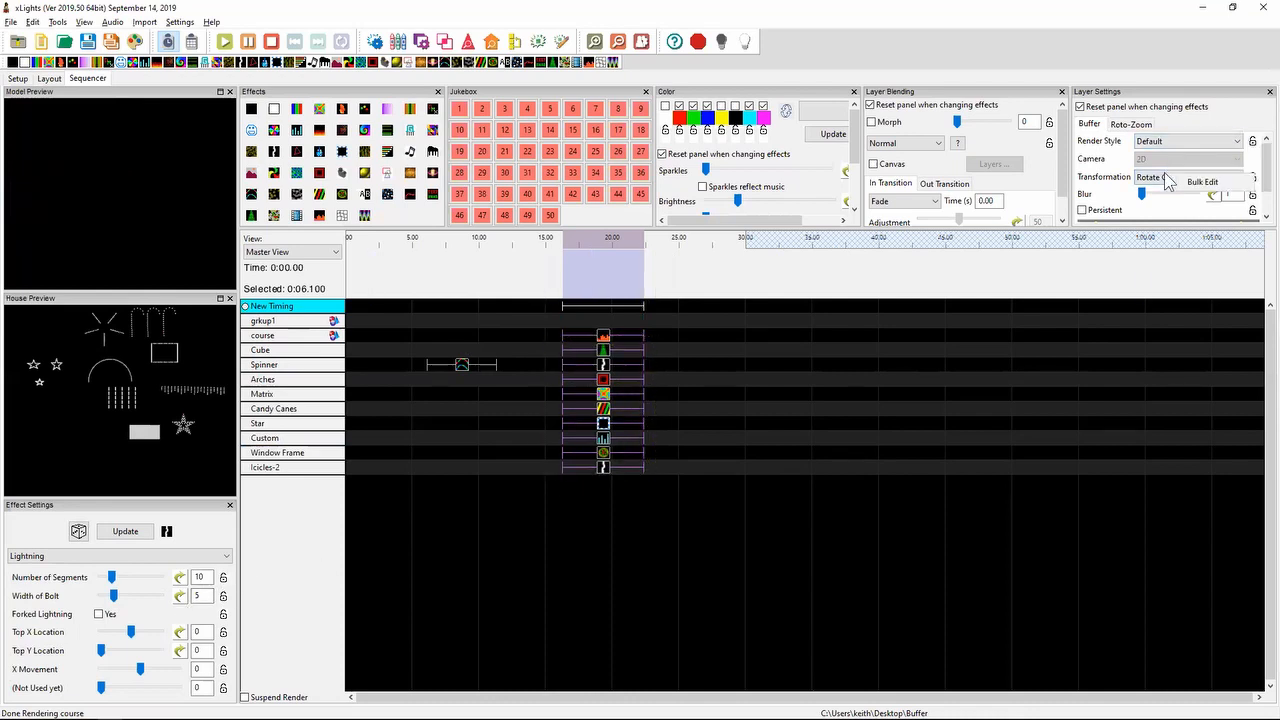
pyautogui.click(1182, 184)
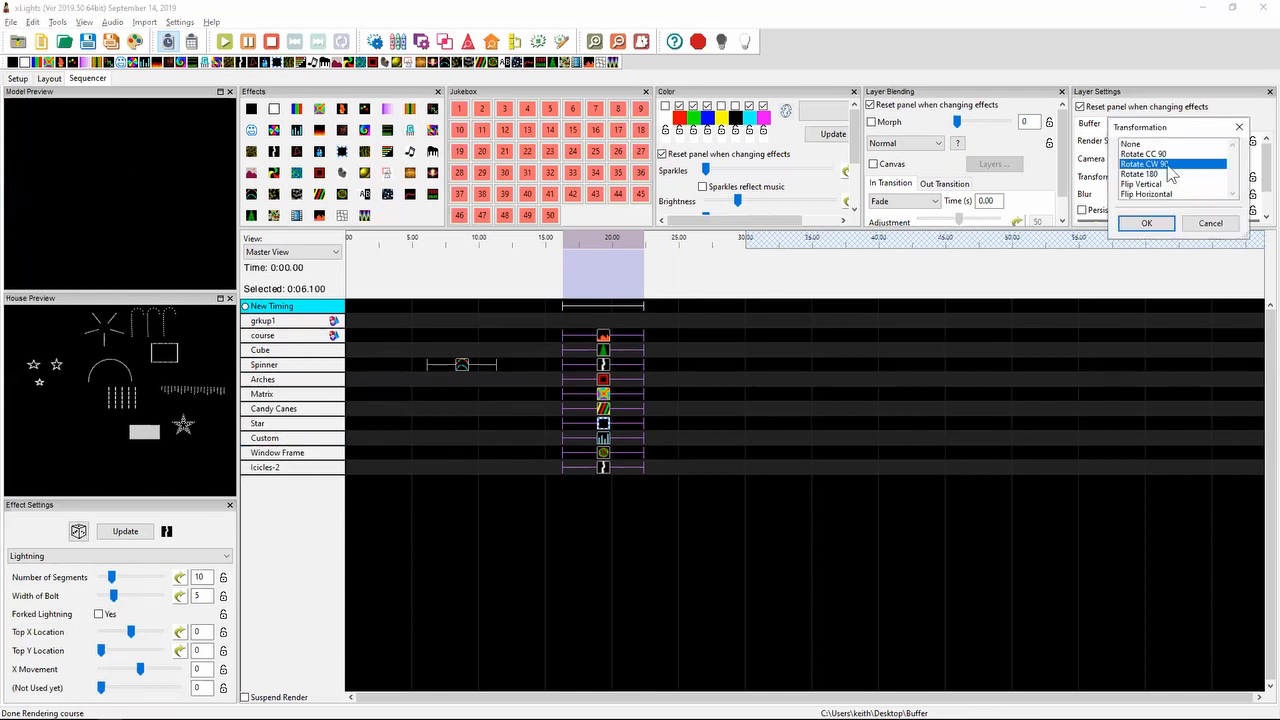
pyautogui.click(1156, 145)
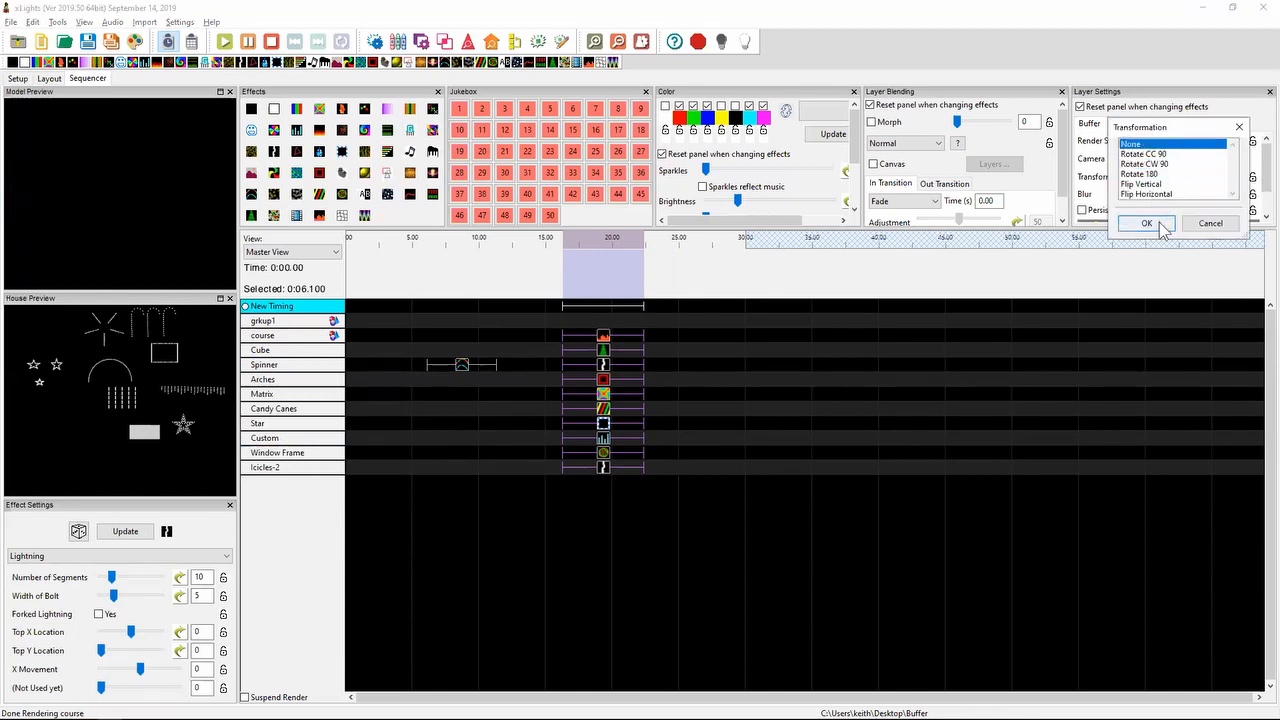
pyautogui.click(1147, 222)
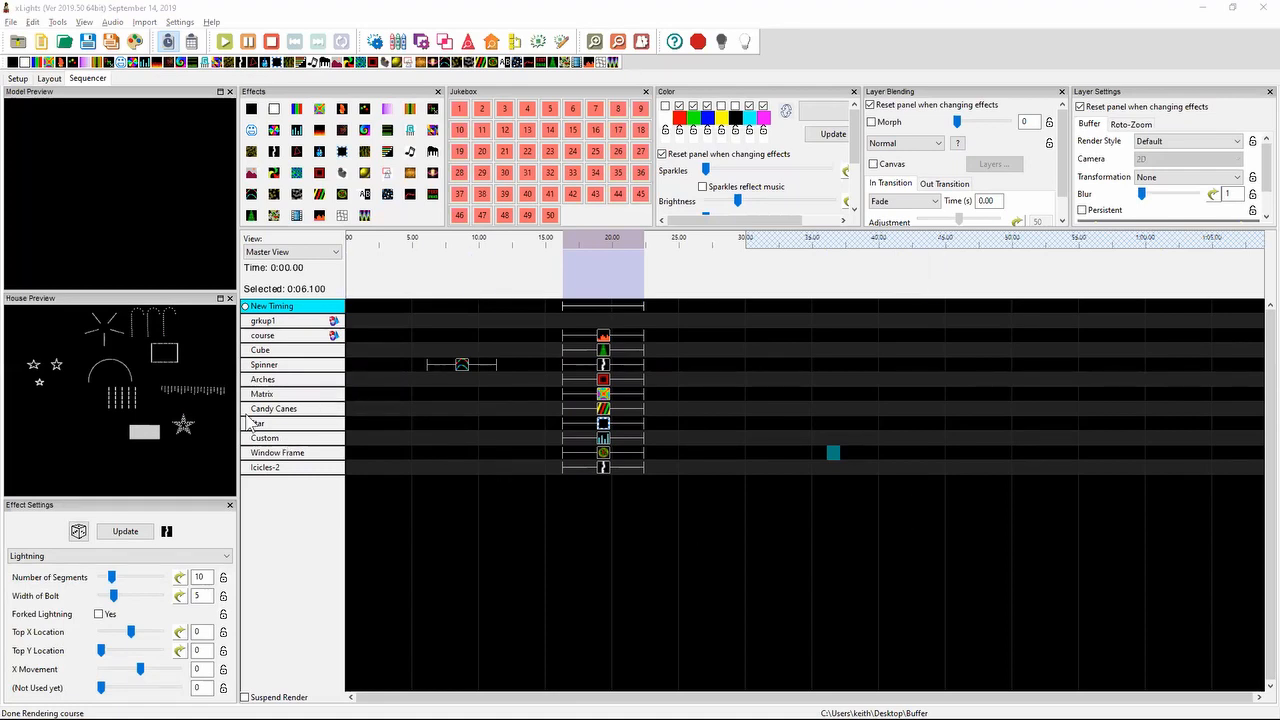
# - Insert a layer below the existing one on the Matrix model
pyautogui.click(281, 396)
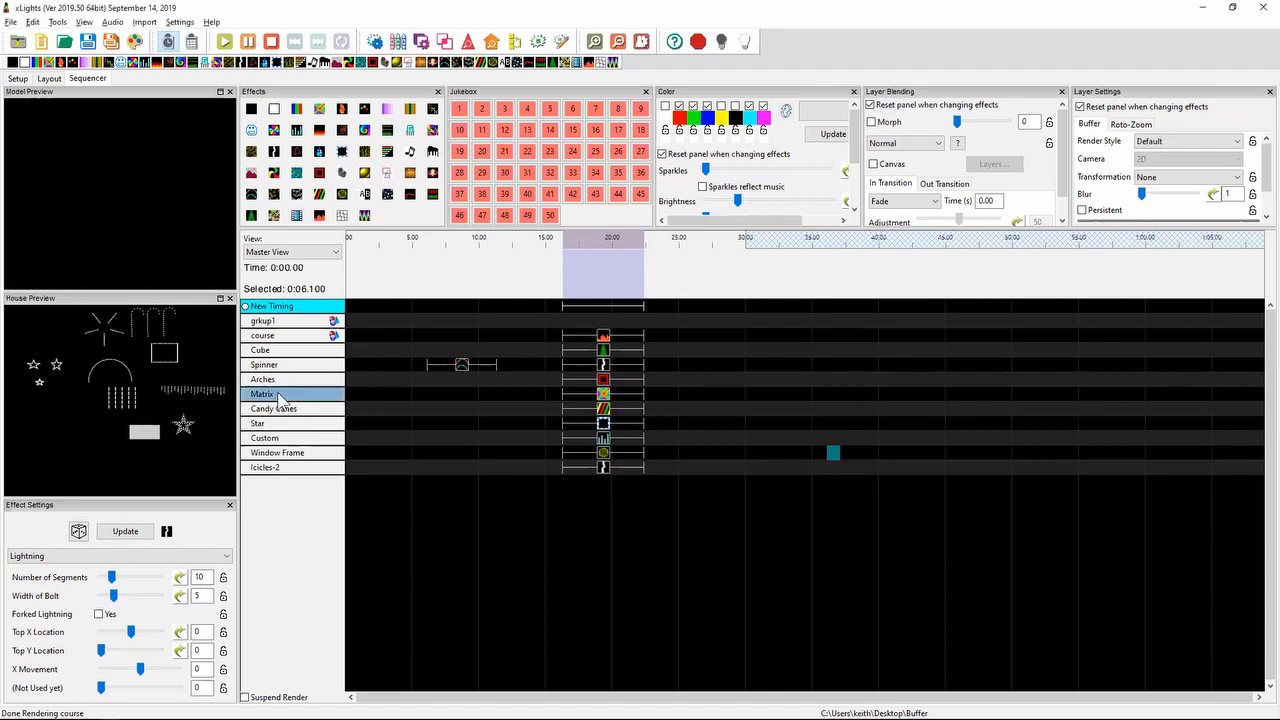
pyautogui.rightClick(281, 400)
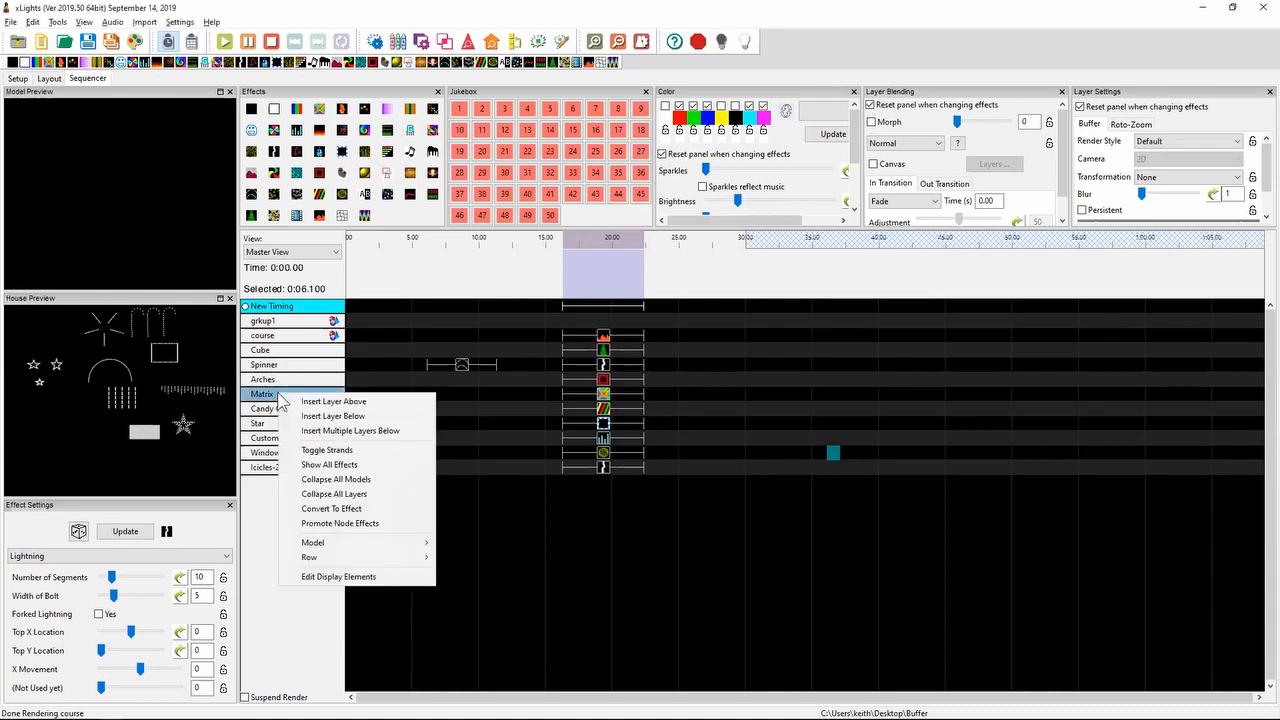
pyautogui.click(353, 415)
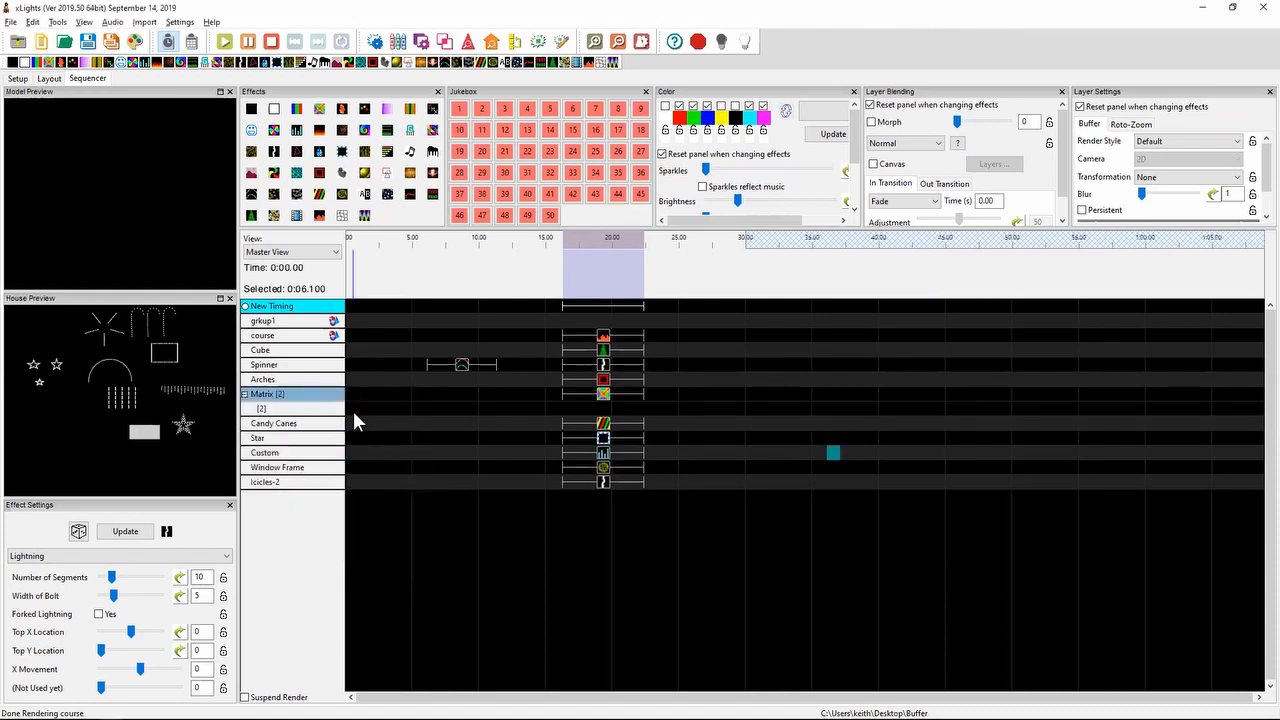
# - Place a Bars effect at about 0.95 s on Matrix's upper layer and lengthen it to about 2.15 s
pyautogui.click(375, 399)
pyautogui.moveTo(298, 115); pyautogui.dragTo(366, 392)
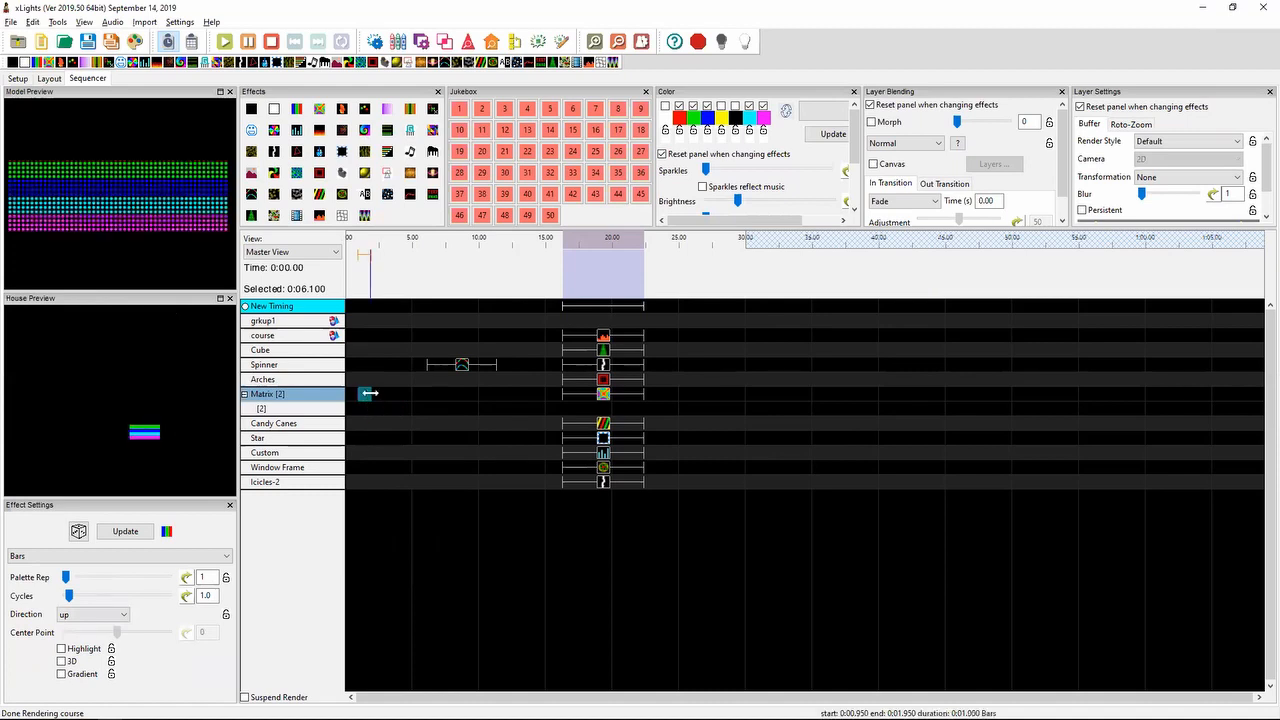
pyautogui.moveTo(369, 393); pyautogui.dragTo(386, 397)
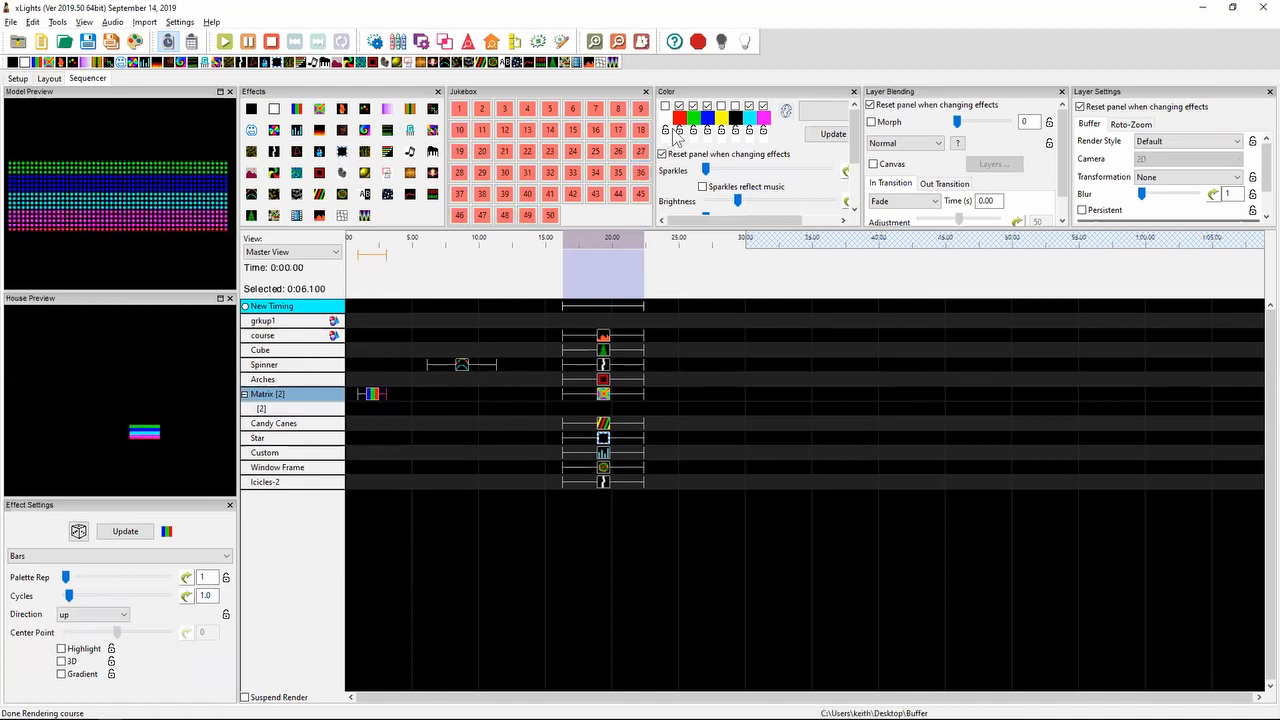
# - Limit the Bars effect's colours to white, red, green and blue, and extend its end to just before 5 s
pyautogui.click(749, 106)
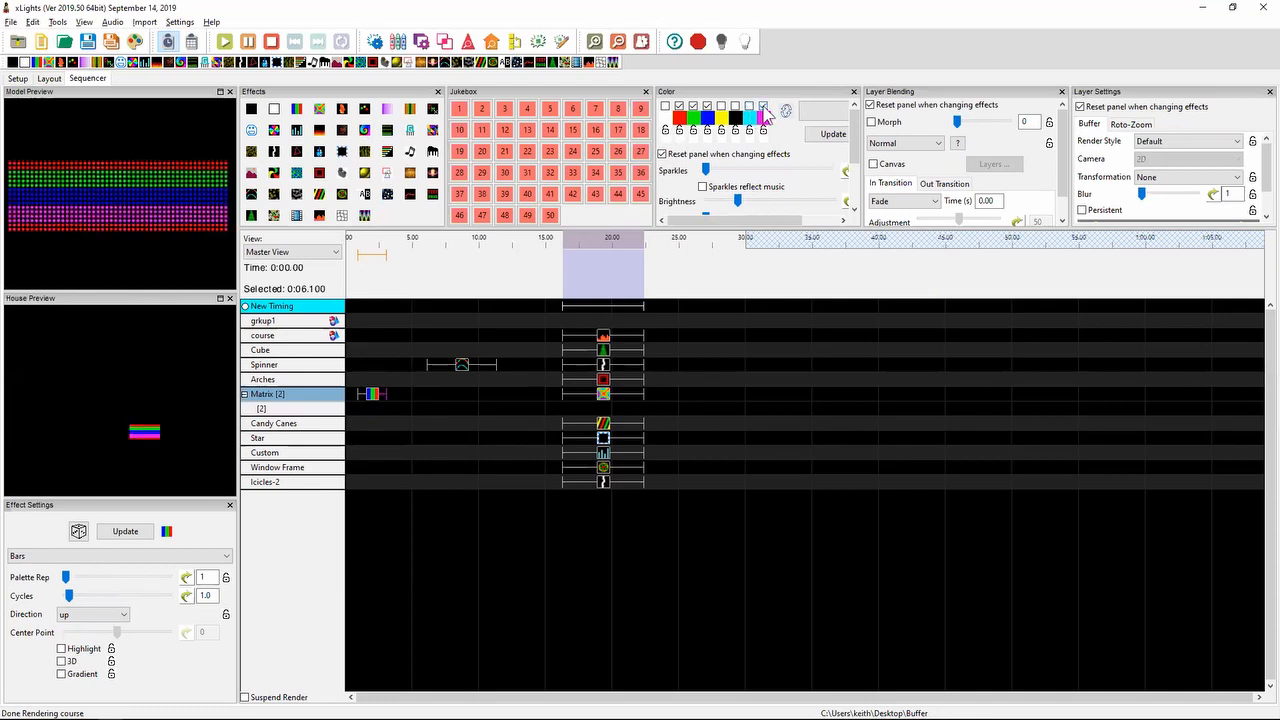
pyautogui.click(763, 106)
pyautogui.click(665, 106)
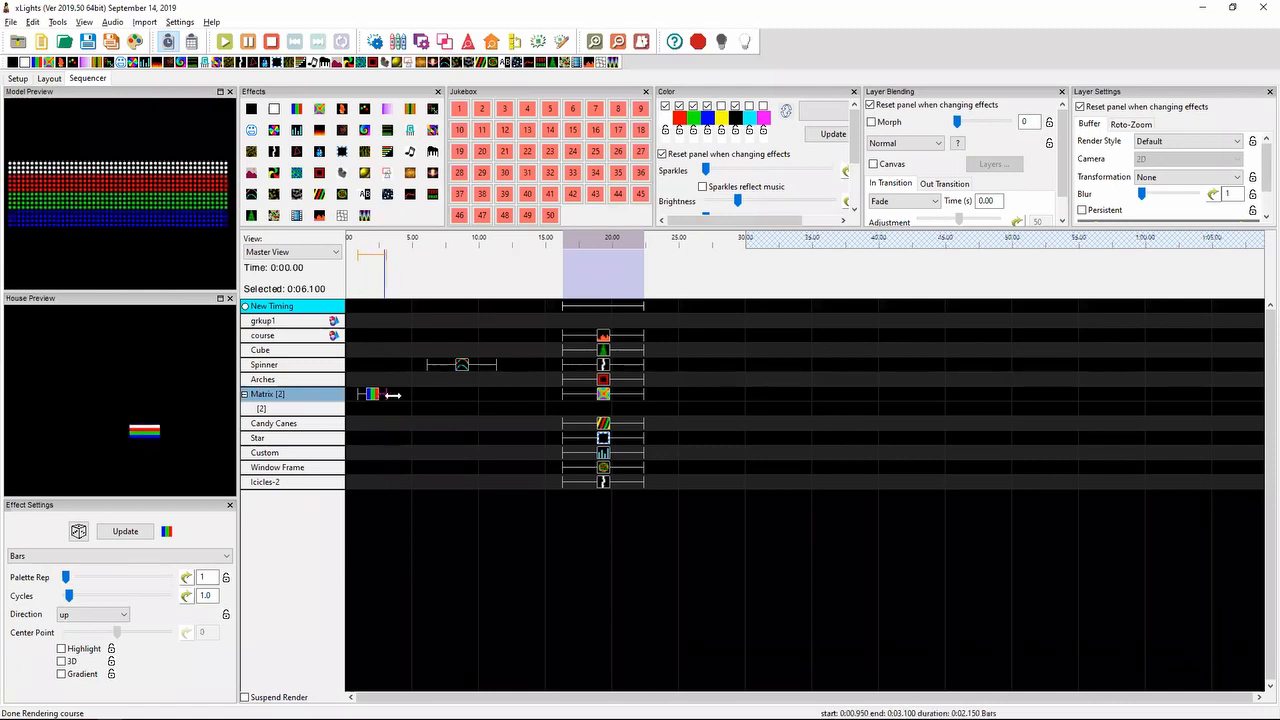
pyautogui.moveTo(386, 395); pyautogui.dragTo(407, 395)
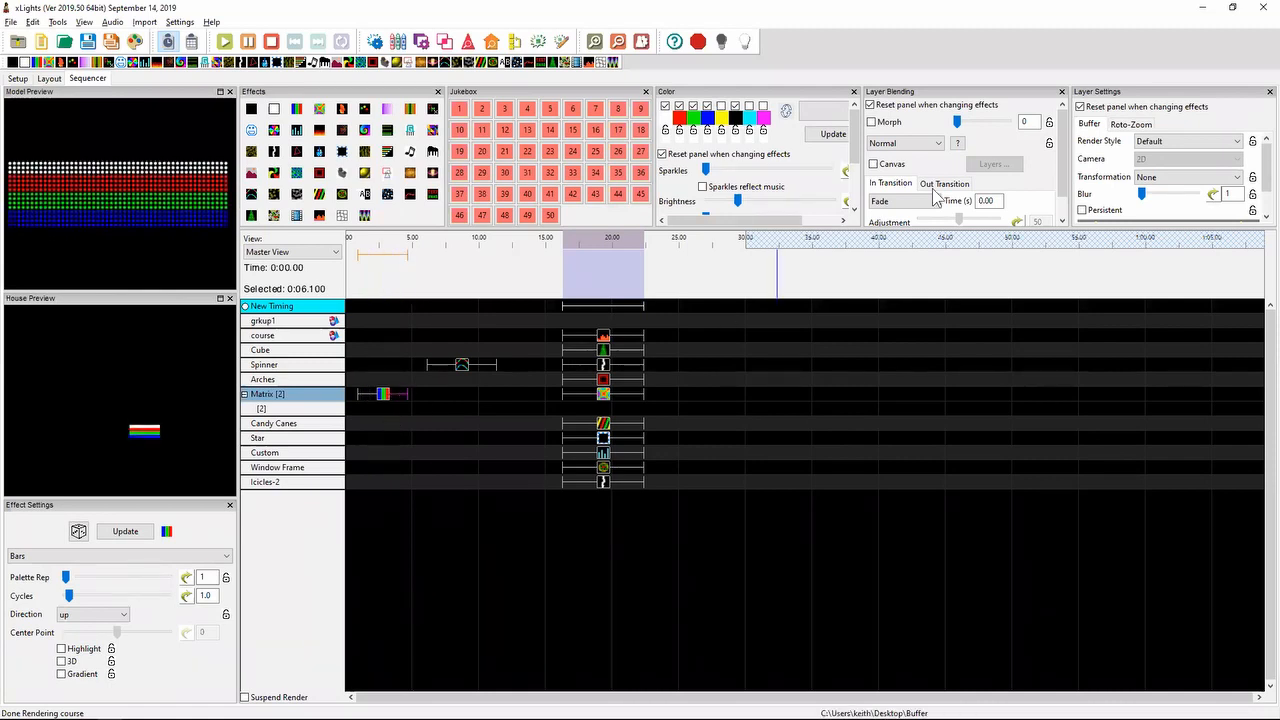
# - Examine the layer blending modes available for the Bars effect
pyautogui.click(897, 143)
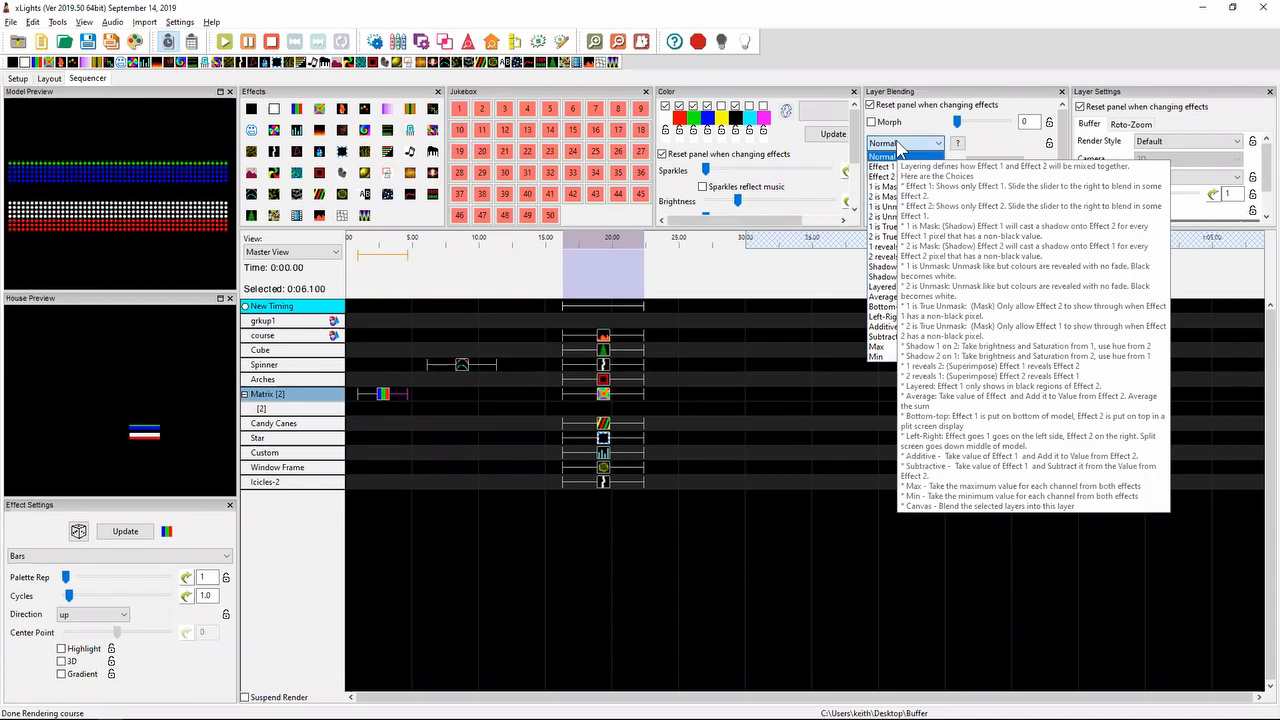
pyautogui.click(956, 147)
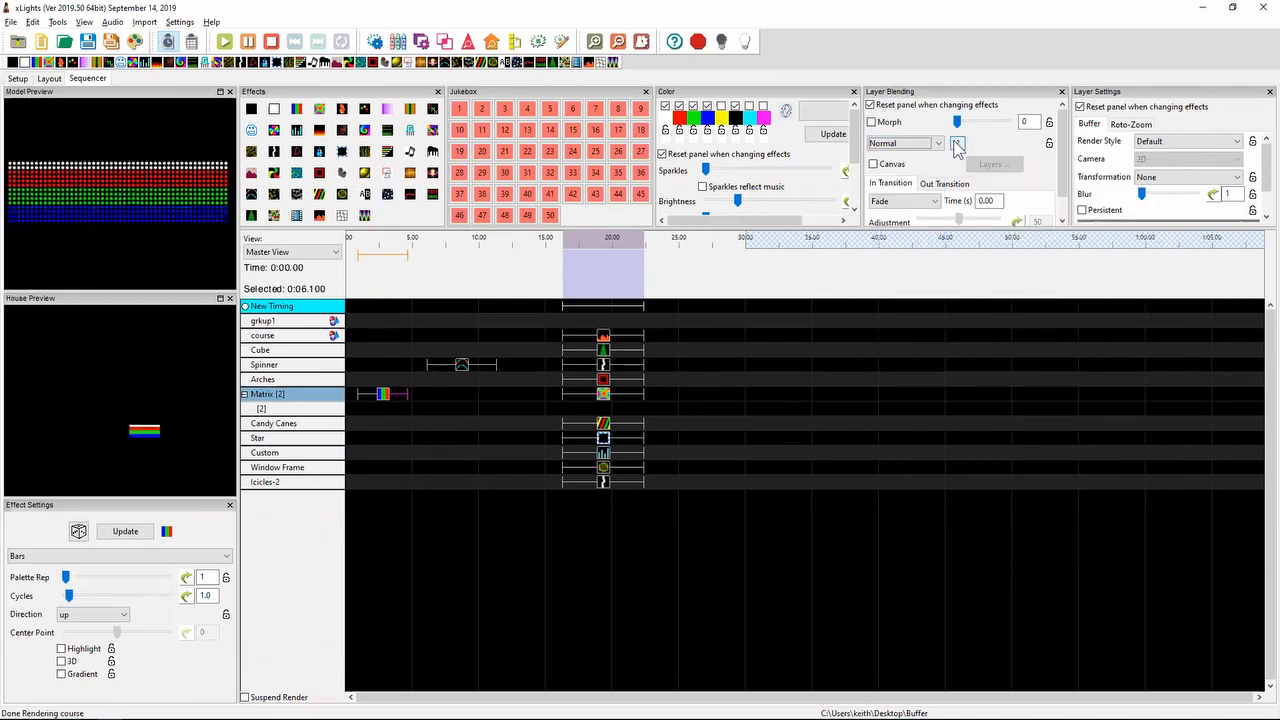
# - Open the layer blending help text in Notepad++ and read how each mode mixes Effect 1 and Effect 2
pyautogui.click(958, 147)
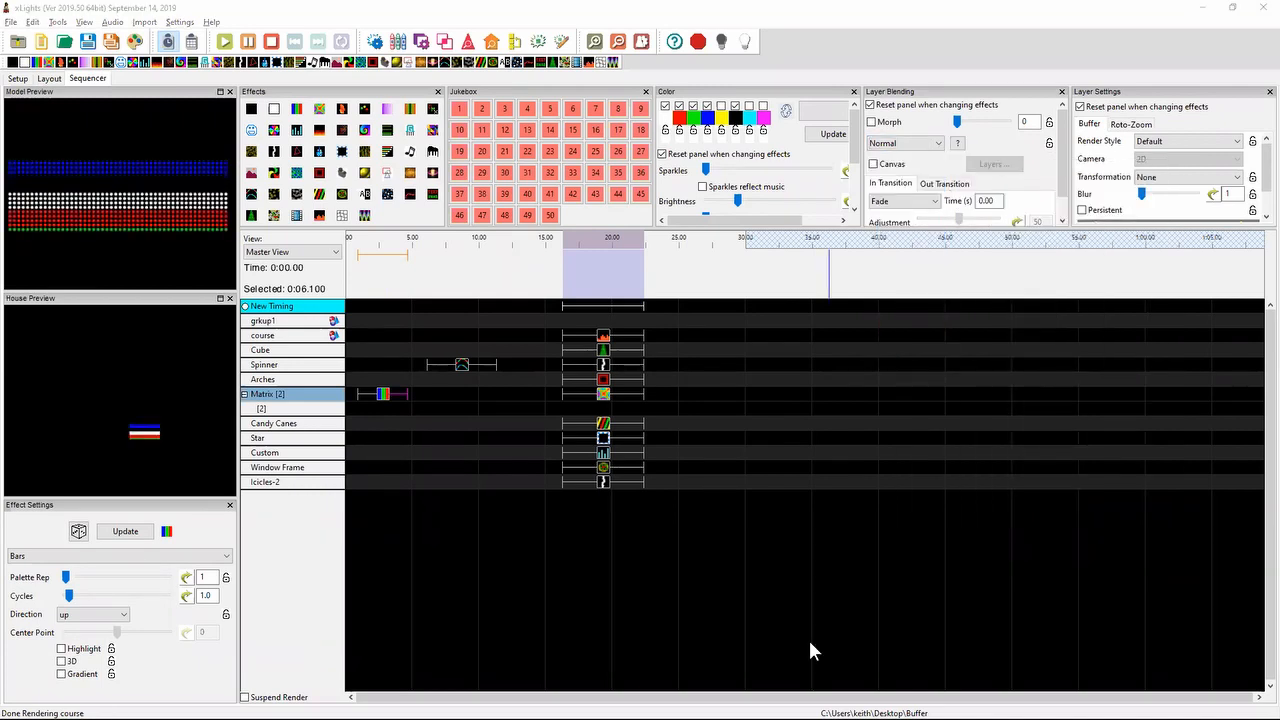
pyautogui.click(957, 144)
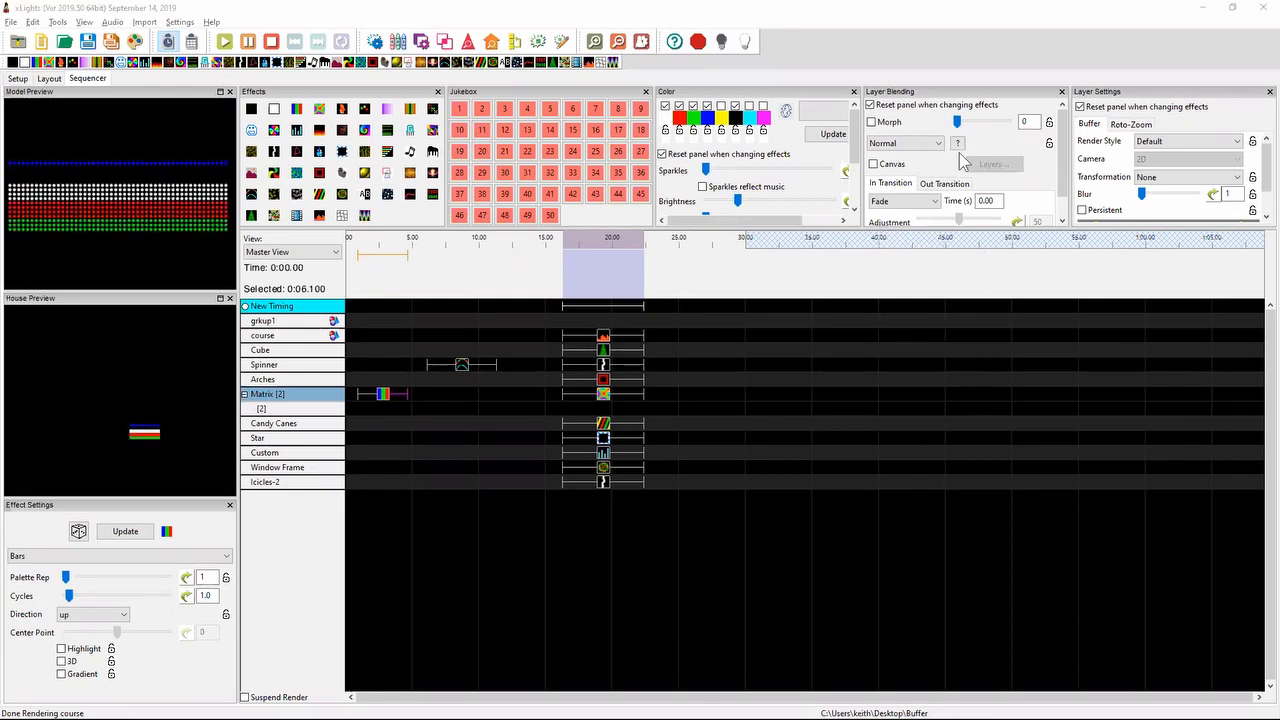
pyautogui.click(958, 147)
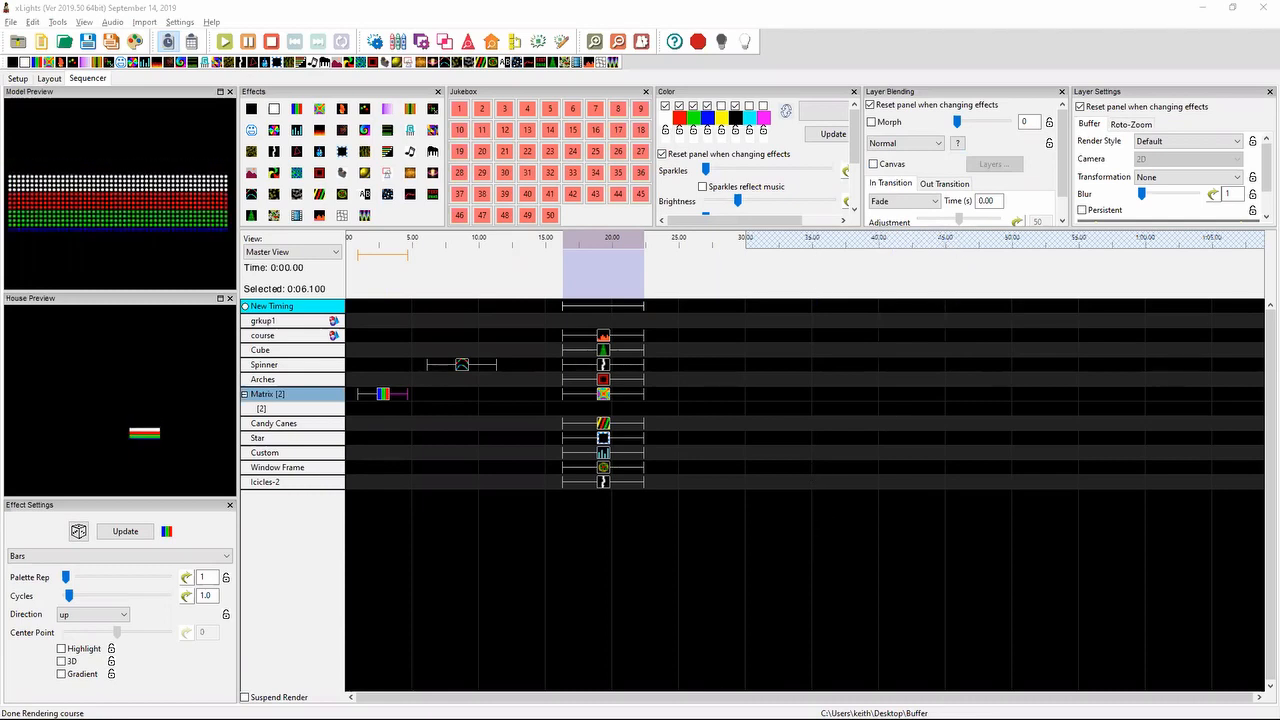
pyautogui.moveTo(1279, 42); pyautogui.dragTo(1020, 42)
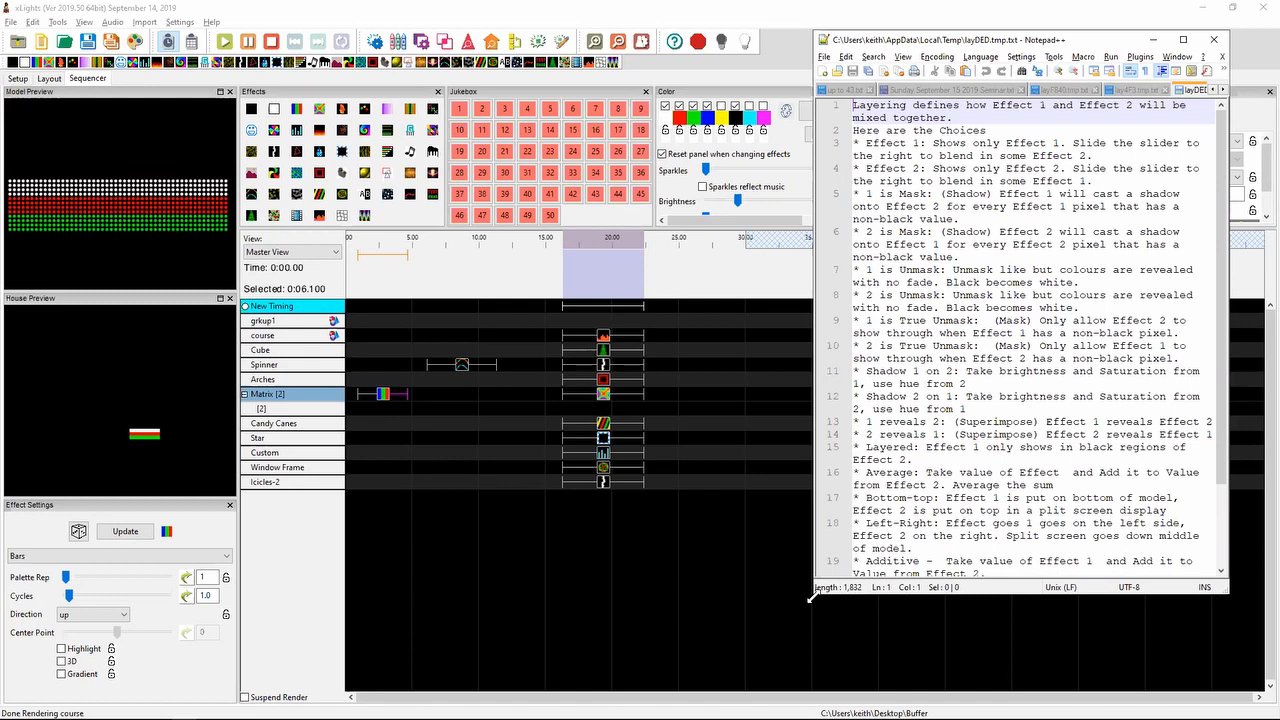
pyautogui.moveTo(580, 619); pyautogui.dragTo(581, 617)
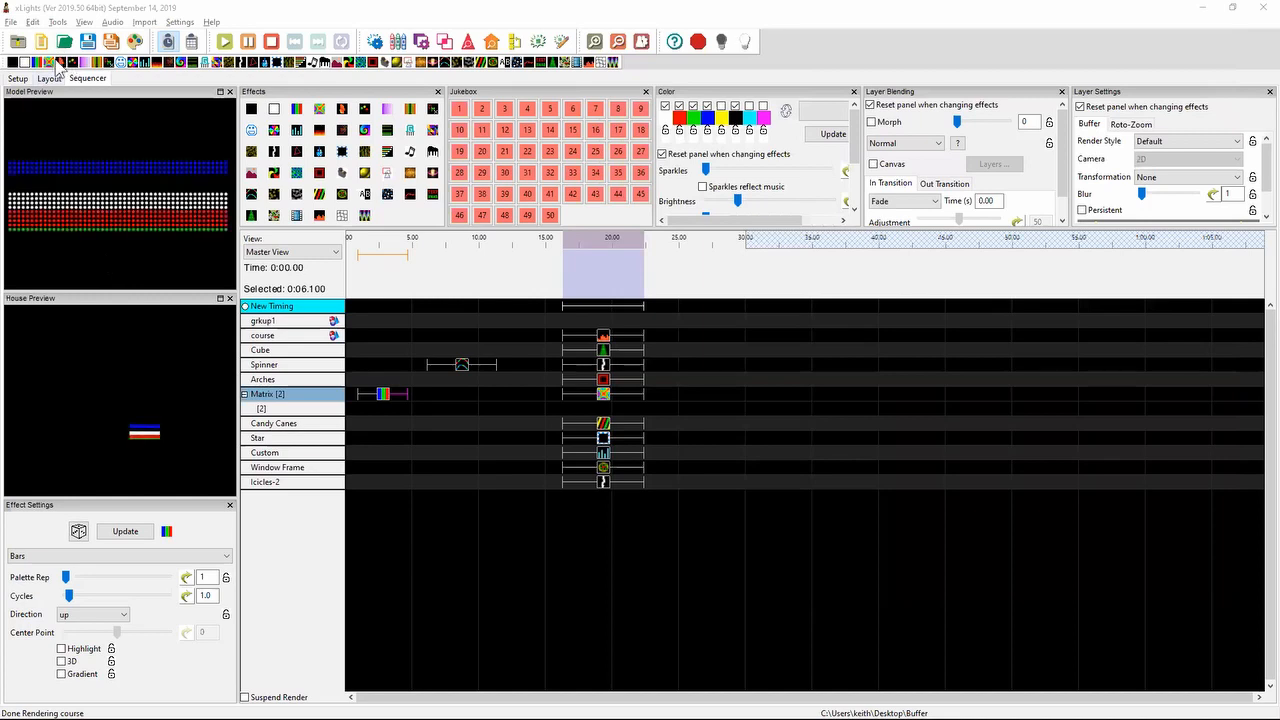
# - Add a Bars effect from about 0.95 s to 4.6 s on Matrix's lower layer and set its direction to Right
pyautogui.moveTo(48, 62); pyautogui.dragTo(108, 238)
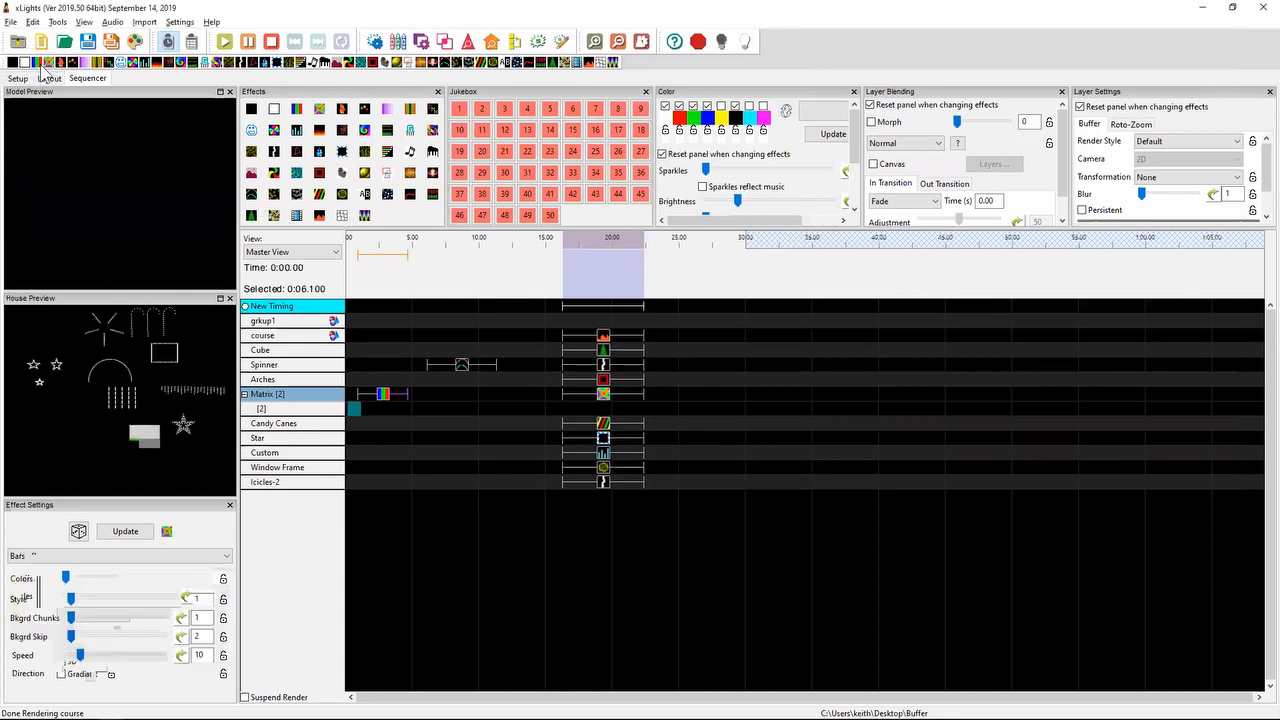
pyautogui.moveTo(44, 76); pyautogui.dragTo(406, 406)
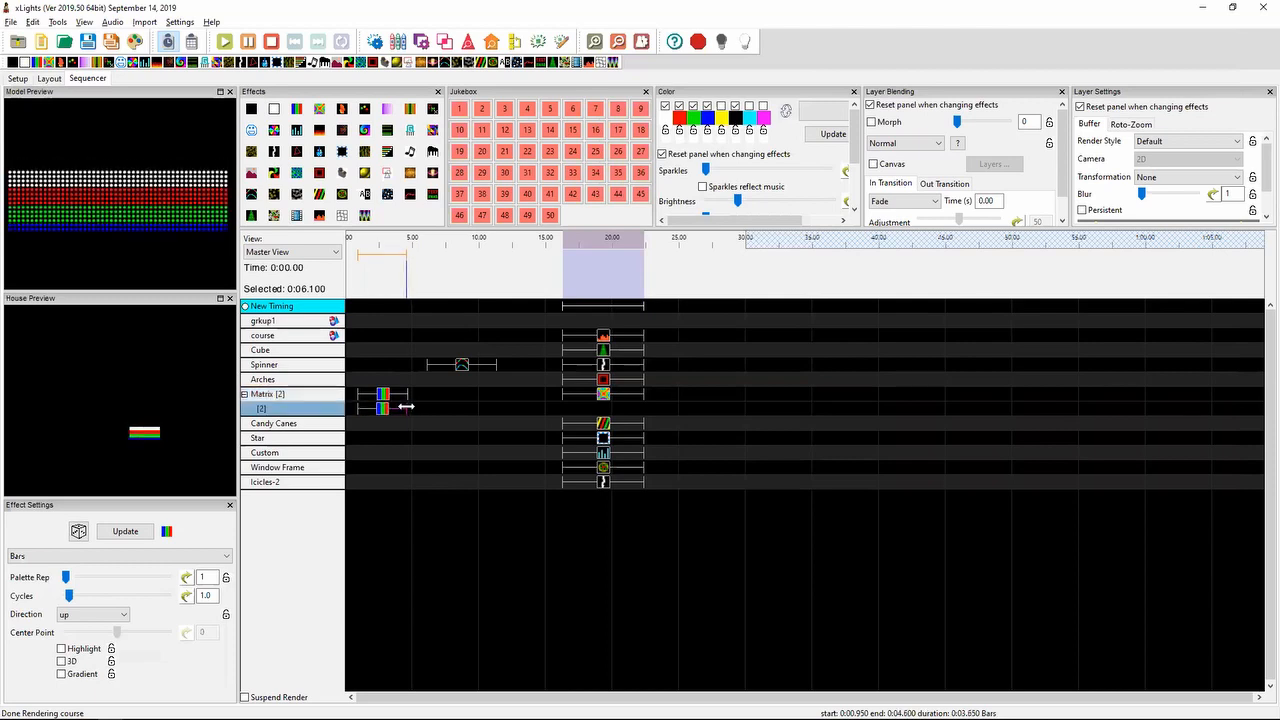
pyautogui.click(100, 614)
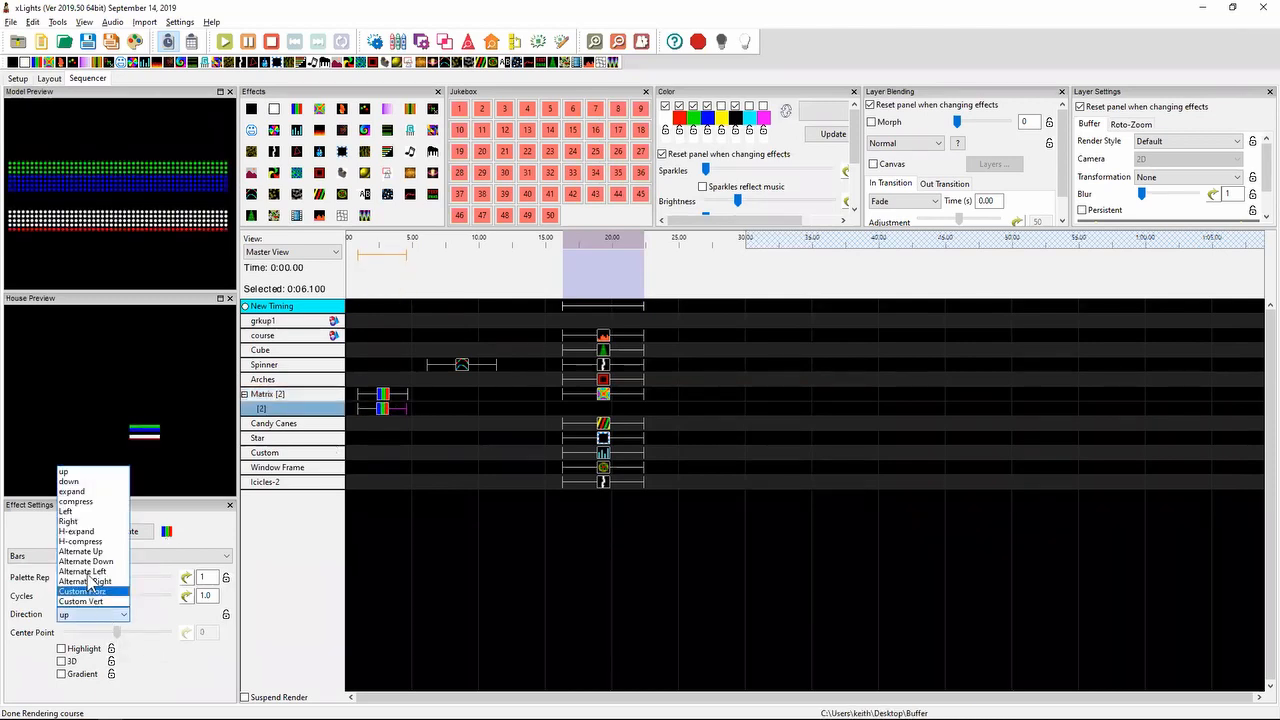
pyautogui.click(70, 521)
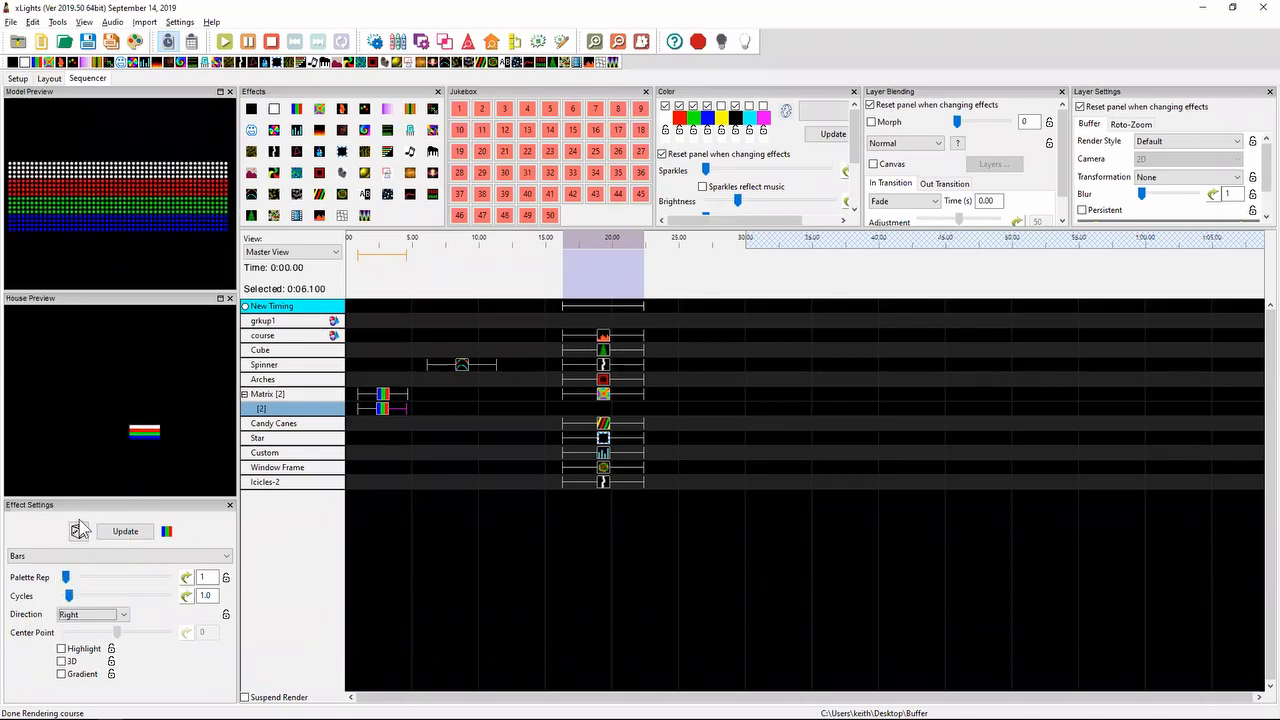
pyautogui.click(383, 409)
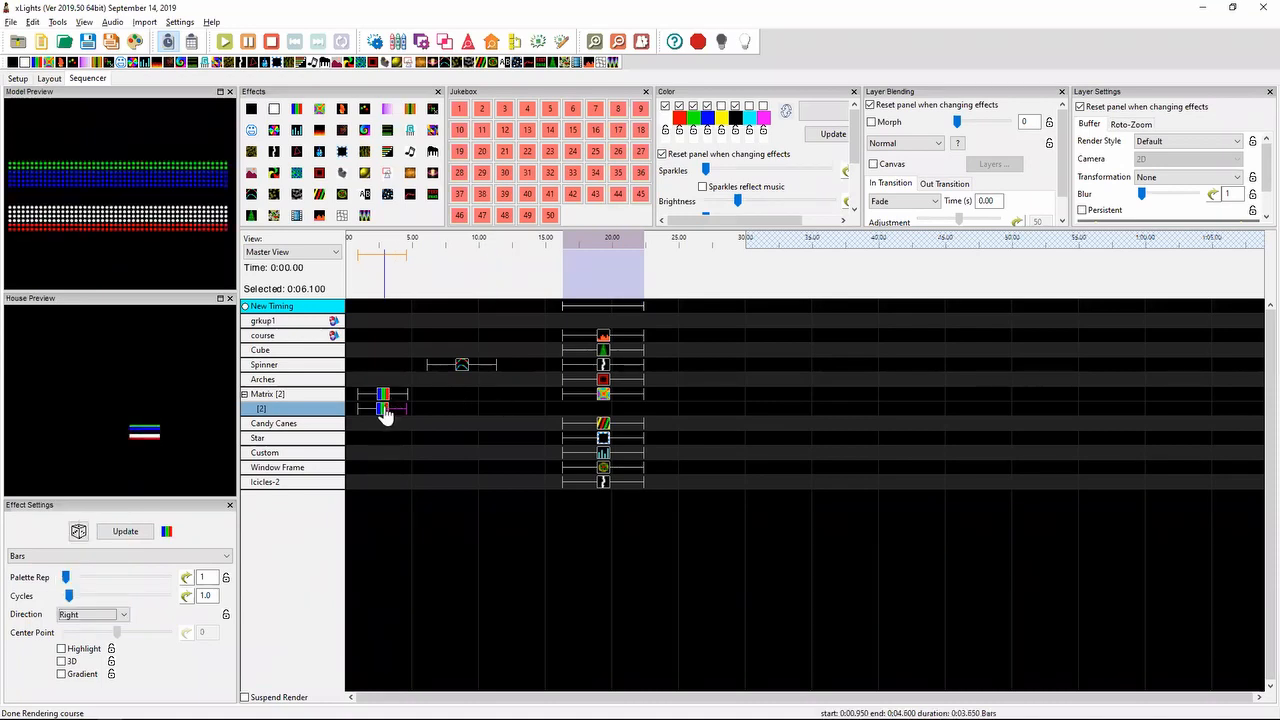
pyautogui.click(381, 410)
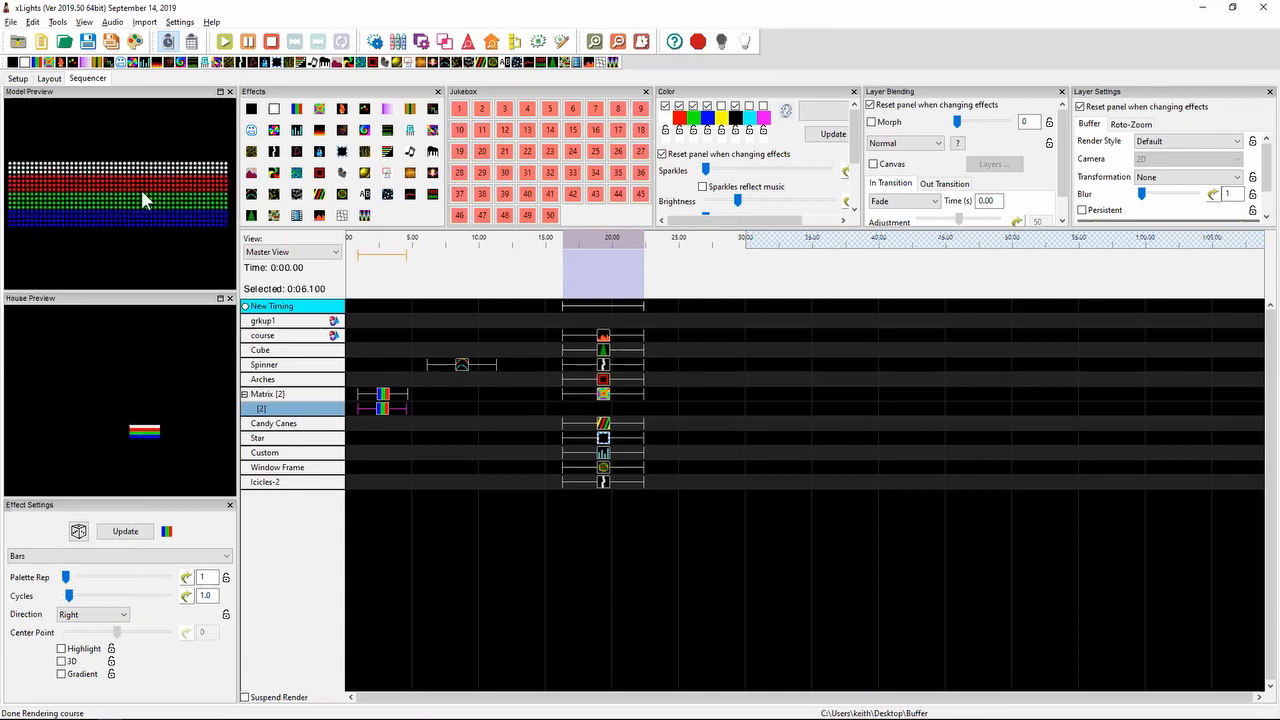
# - Try the Effect 1 and Effect 2 blending modes on the Bars effect on Matrix's lower layer
pyautogui.click(905, 143)
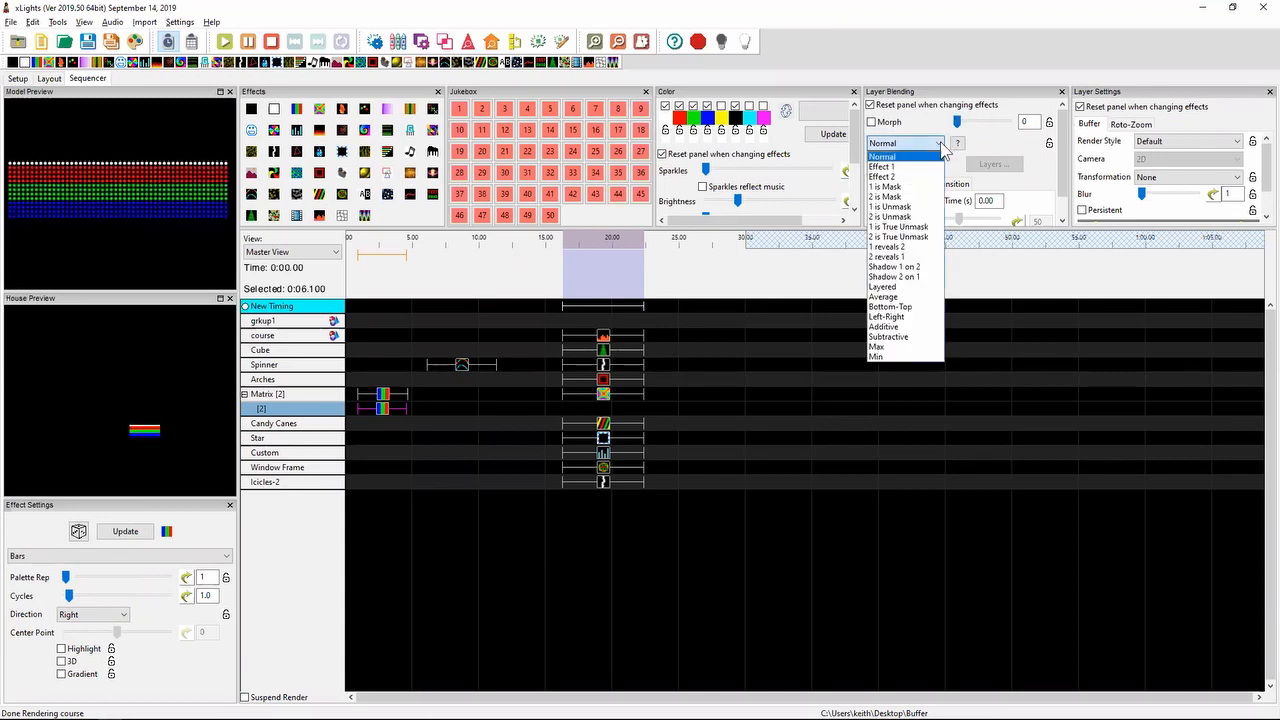
pyautogui.click(914, 166)
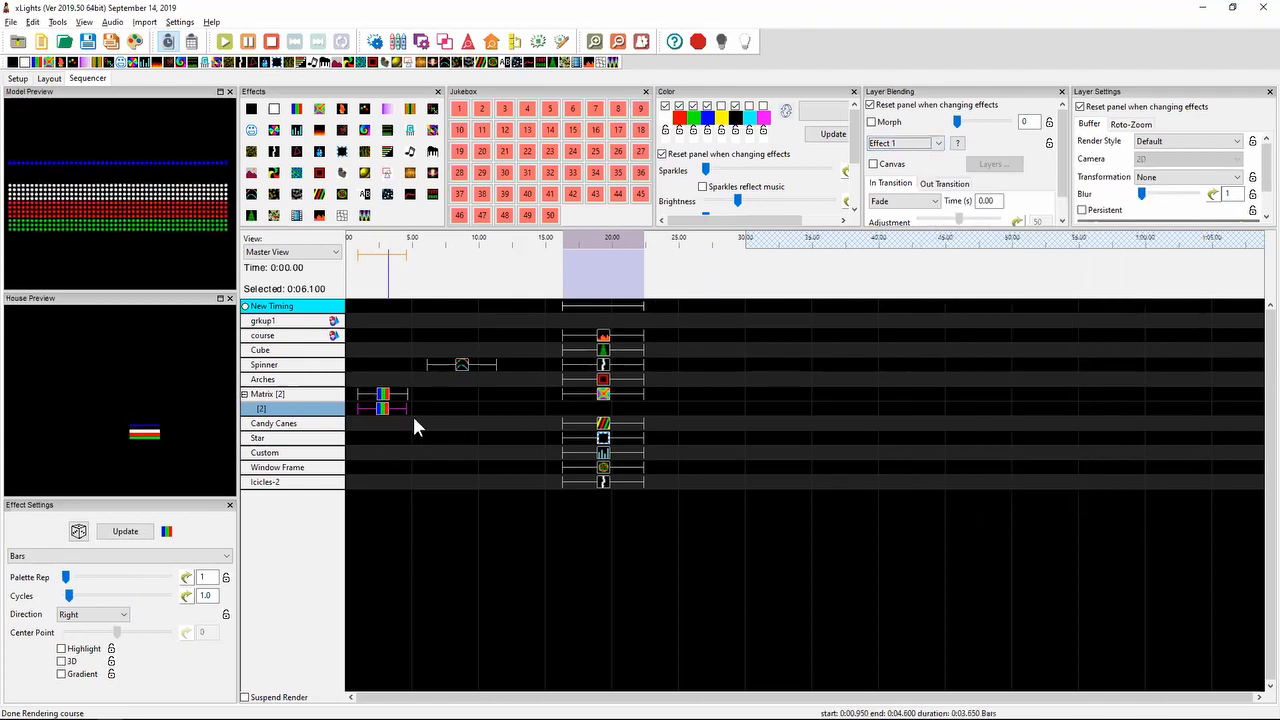
pyautogui.click(927, 145)
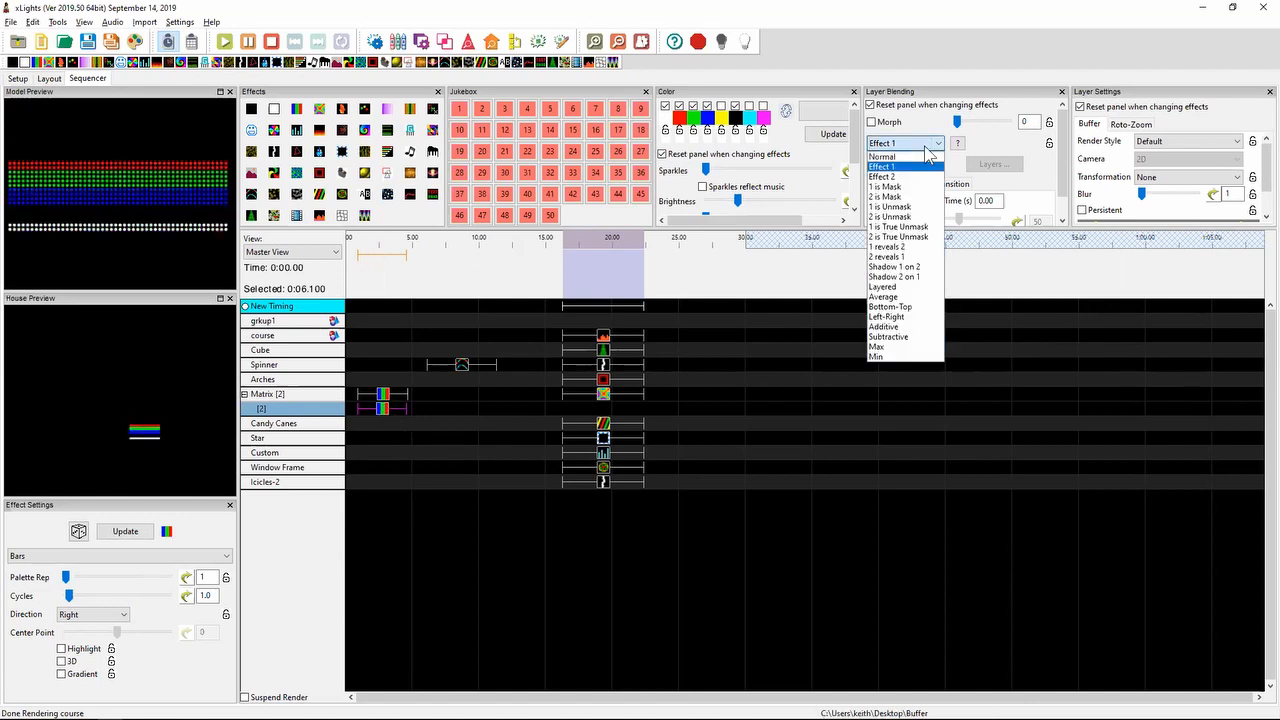
pyautogui.click(888, 176)
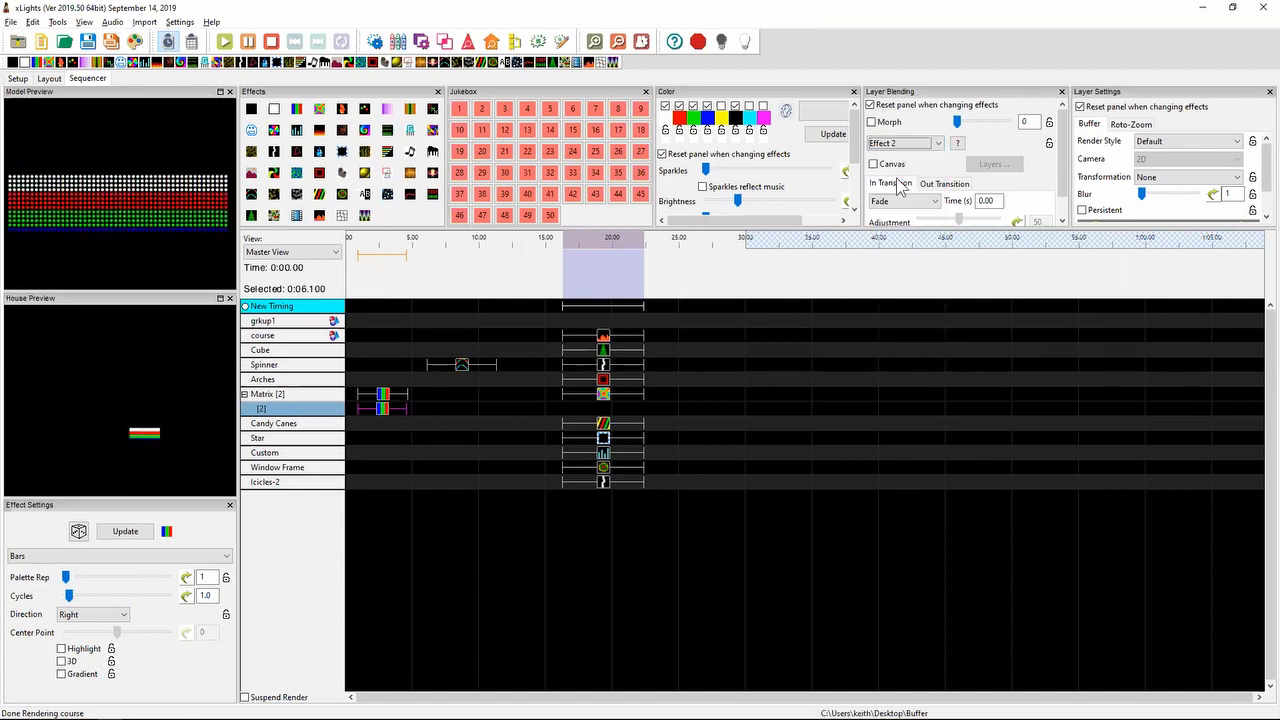
pyautogui.click(378, 406)
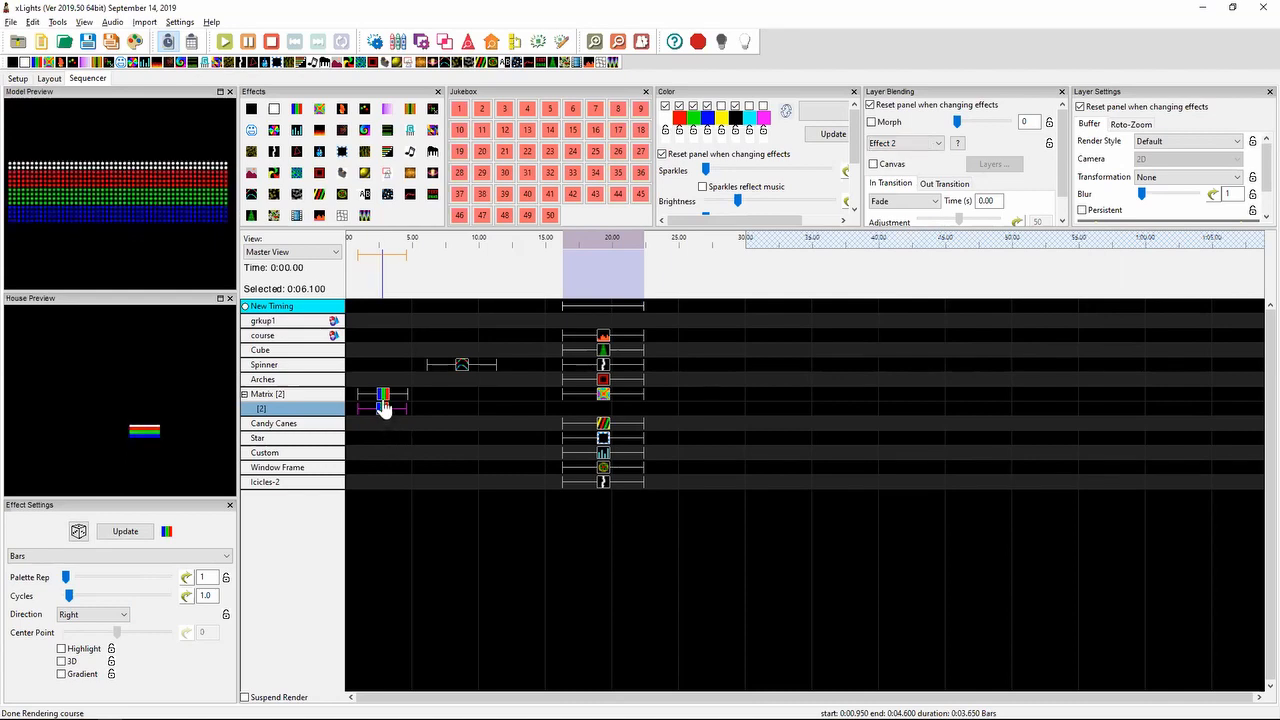
# - Try the Effect 1 and Effect 2 blending modes on the Bars effect on Matrix's upper layer
pyautogui.click(381, 396)
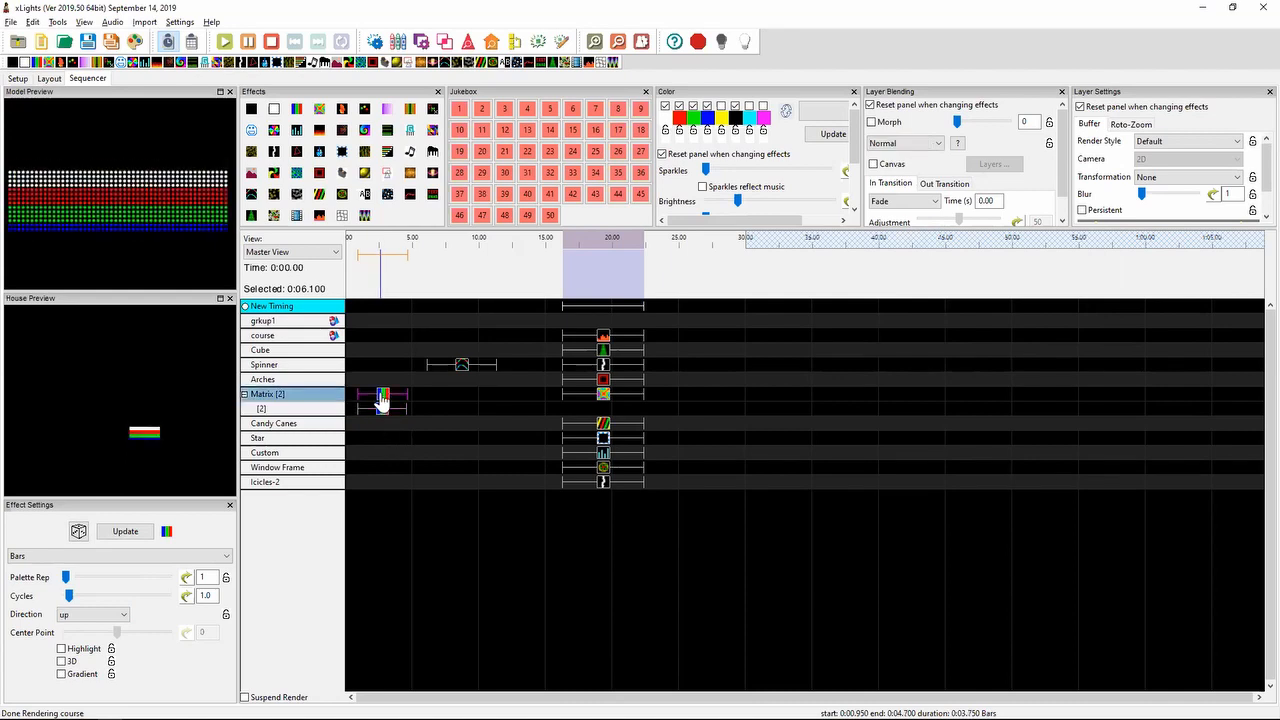
pyautogui.click(904, 140)
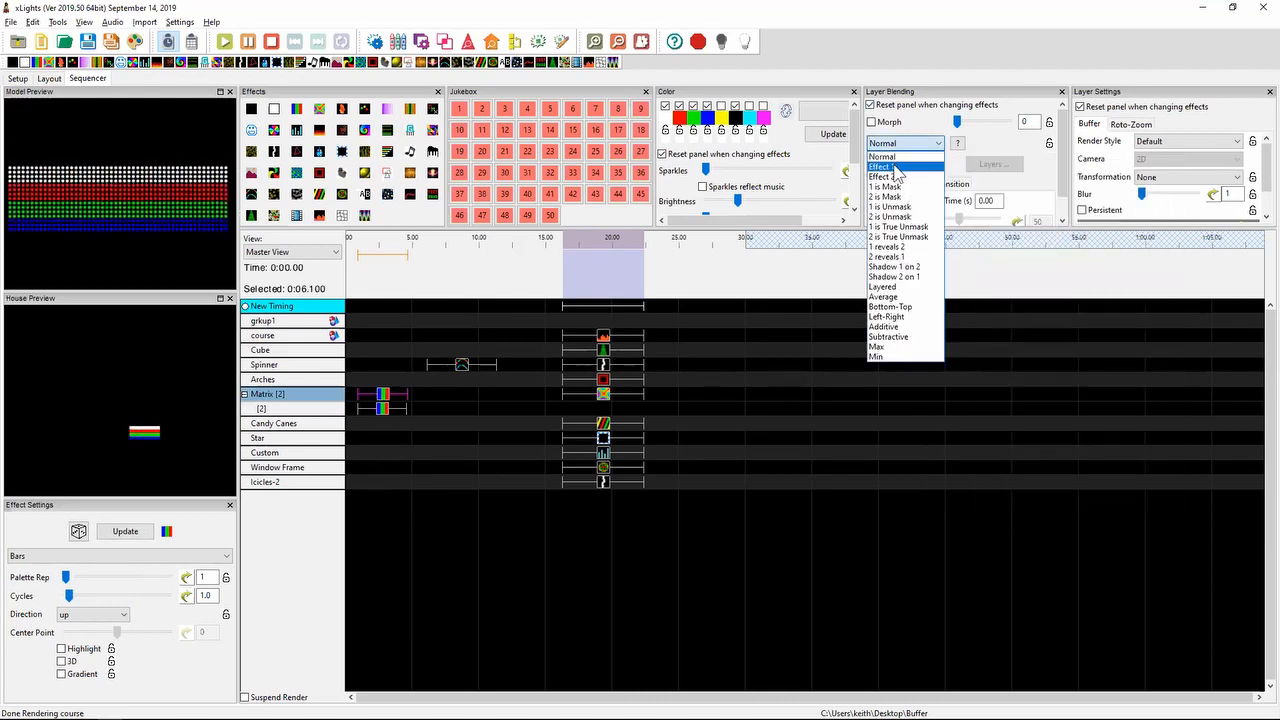
pyautogui.click(896, 167)
pyautogui.click(901, 143)
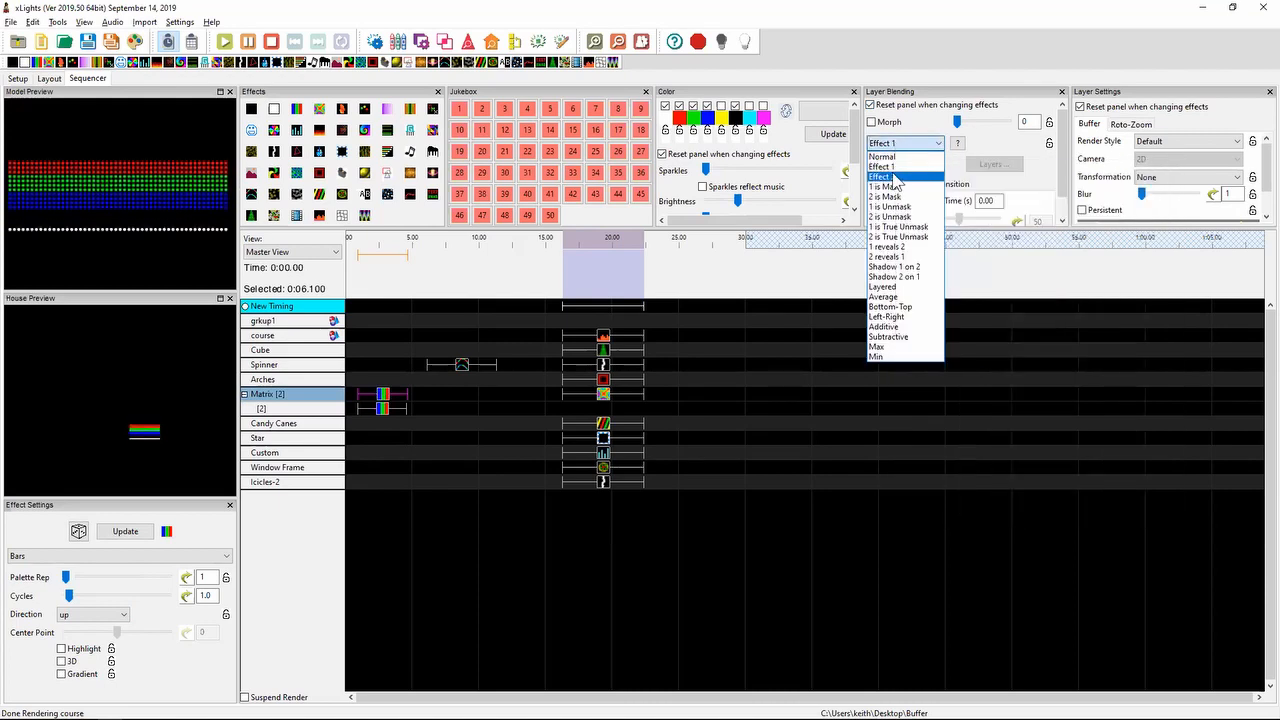
pyautogui.click(896, 177)
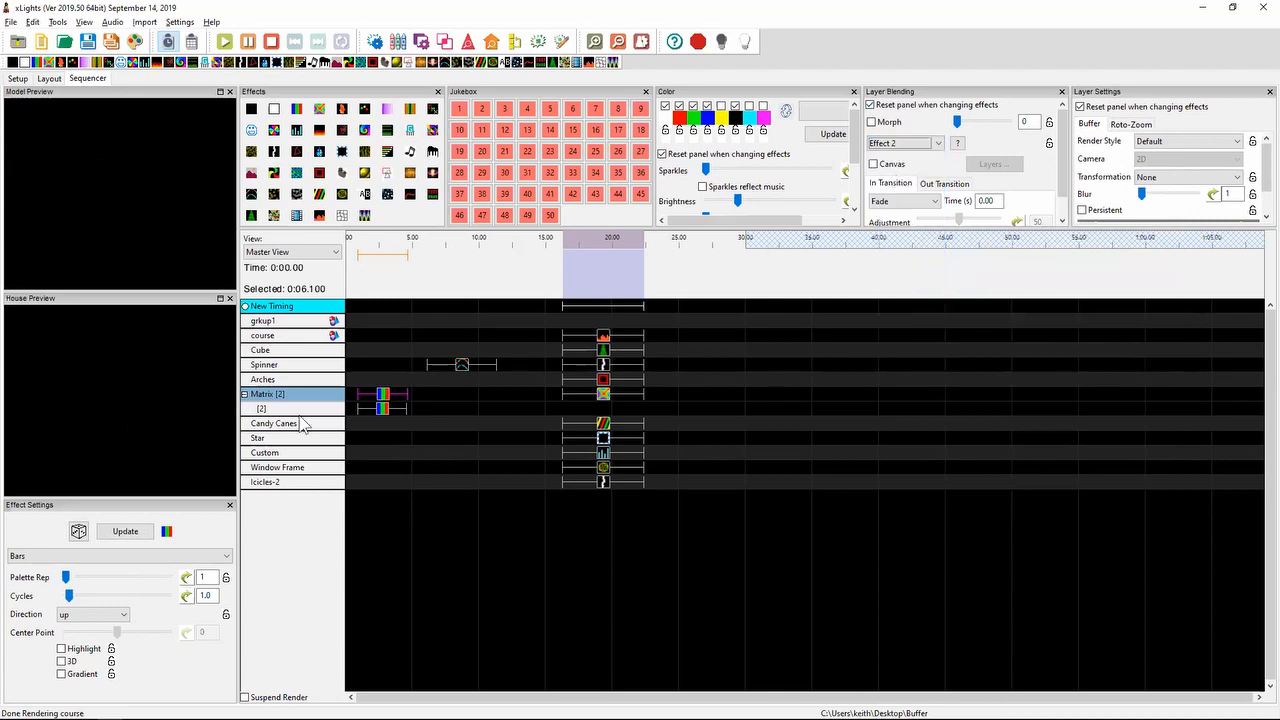
# - Shift the lower-layer Bars effect to start at about 1.15 s and set its blending mode back to Normal
pyautogui.click(385, 410)
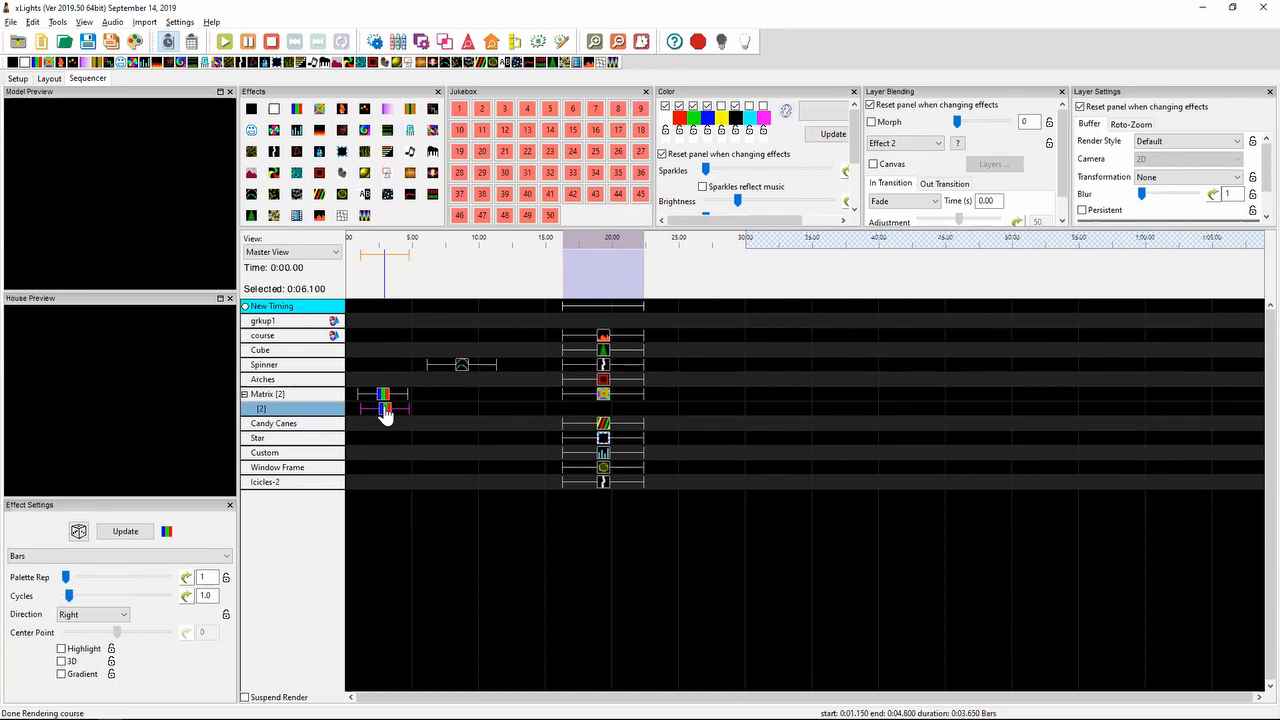
pyautogui.click(936, 146)
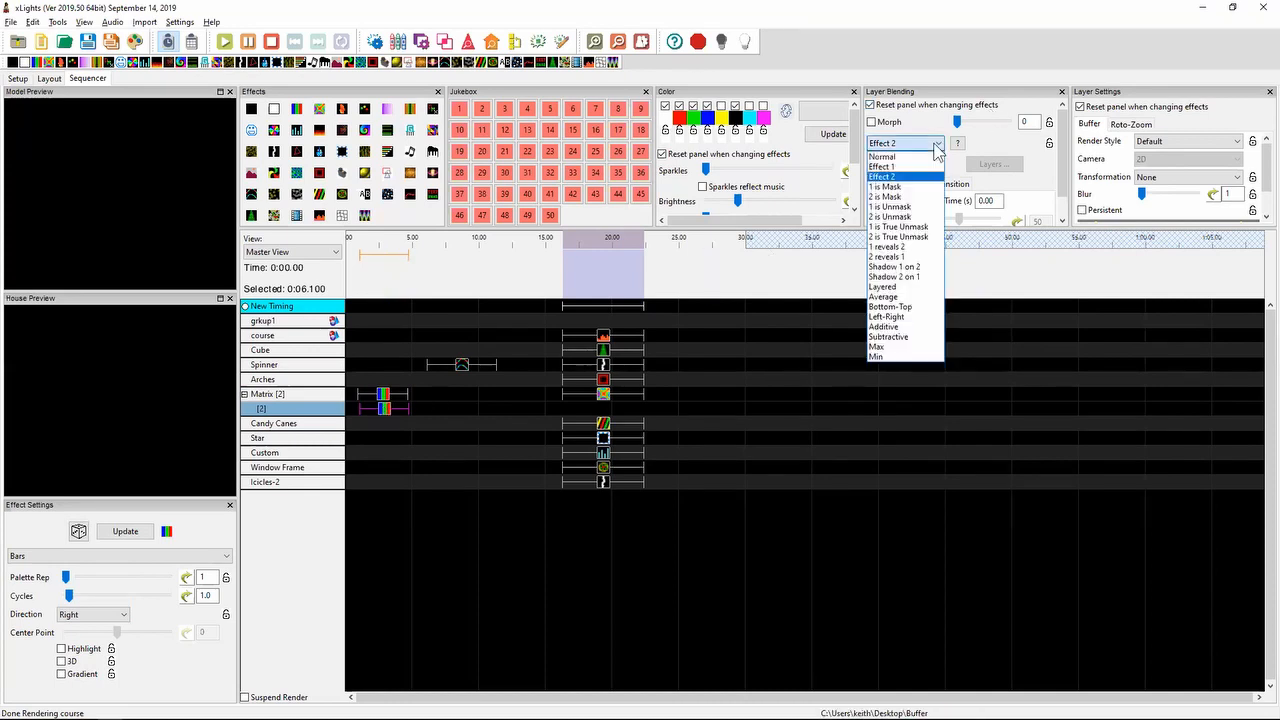
pyautogui.click(882, 157)
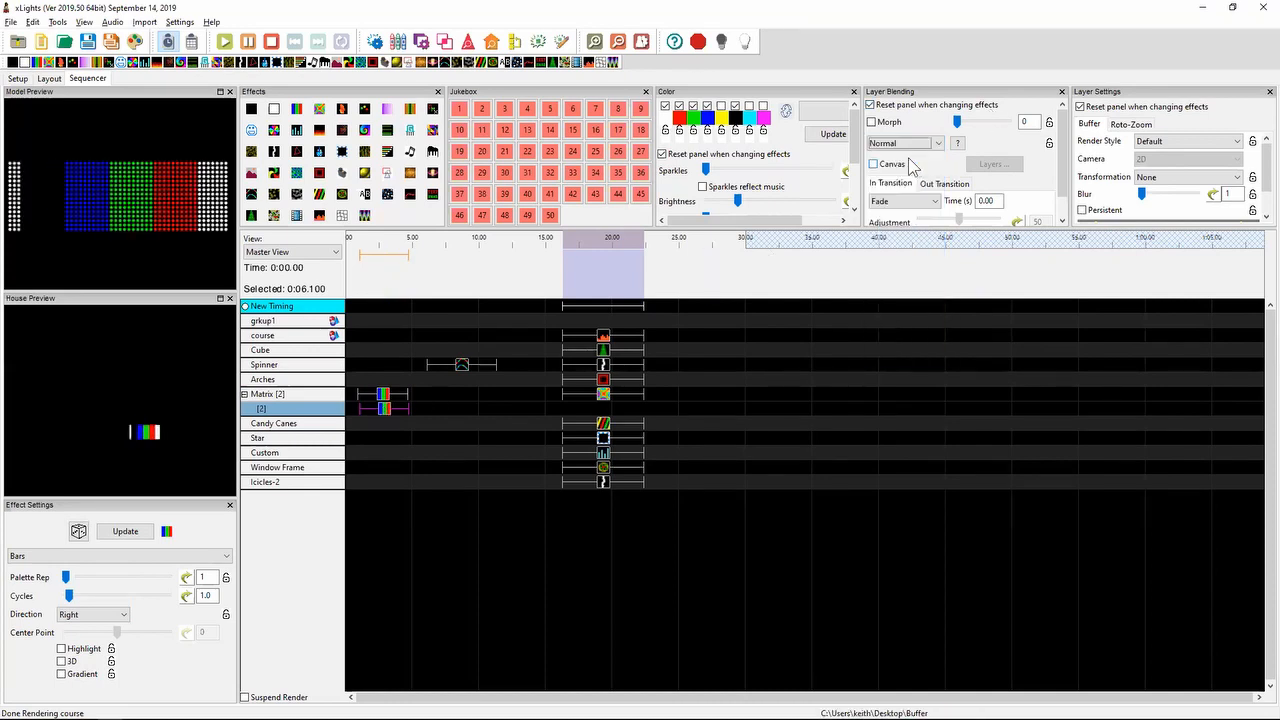
# - Shorten Matrix's upper Bars effect to about 3.15 s, starting near 1.25 s, and set its blending mode to 1 is Mask
pyautogui.click(381, 396)
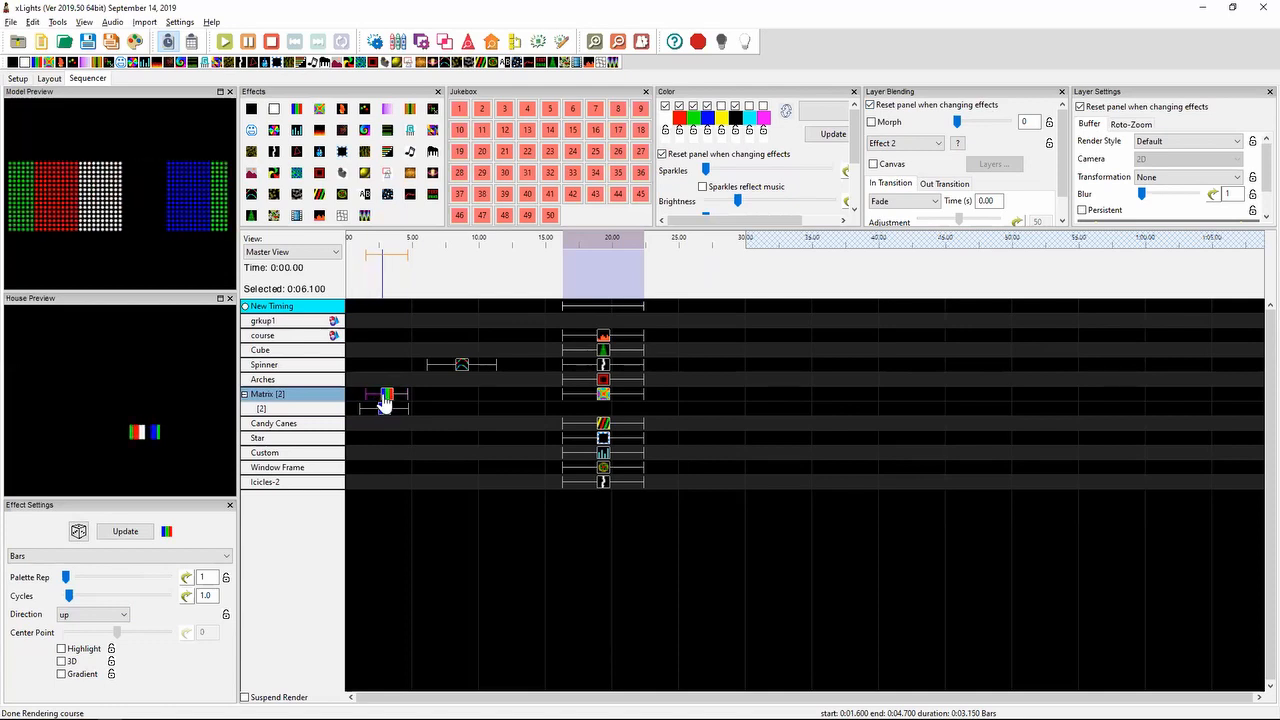
pyautogui.moveTo(385, 397); pyautogui.dragTo(382, 399)
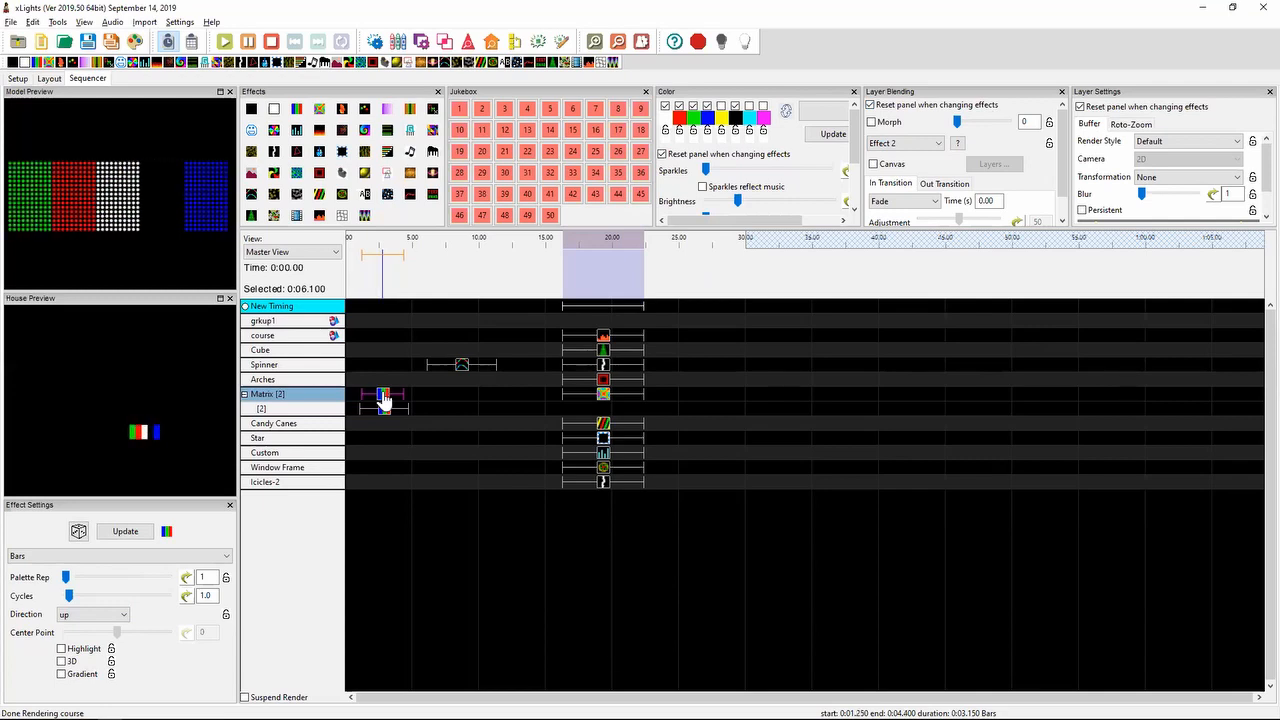
pyautogui.click(934, 146)
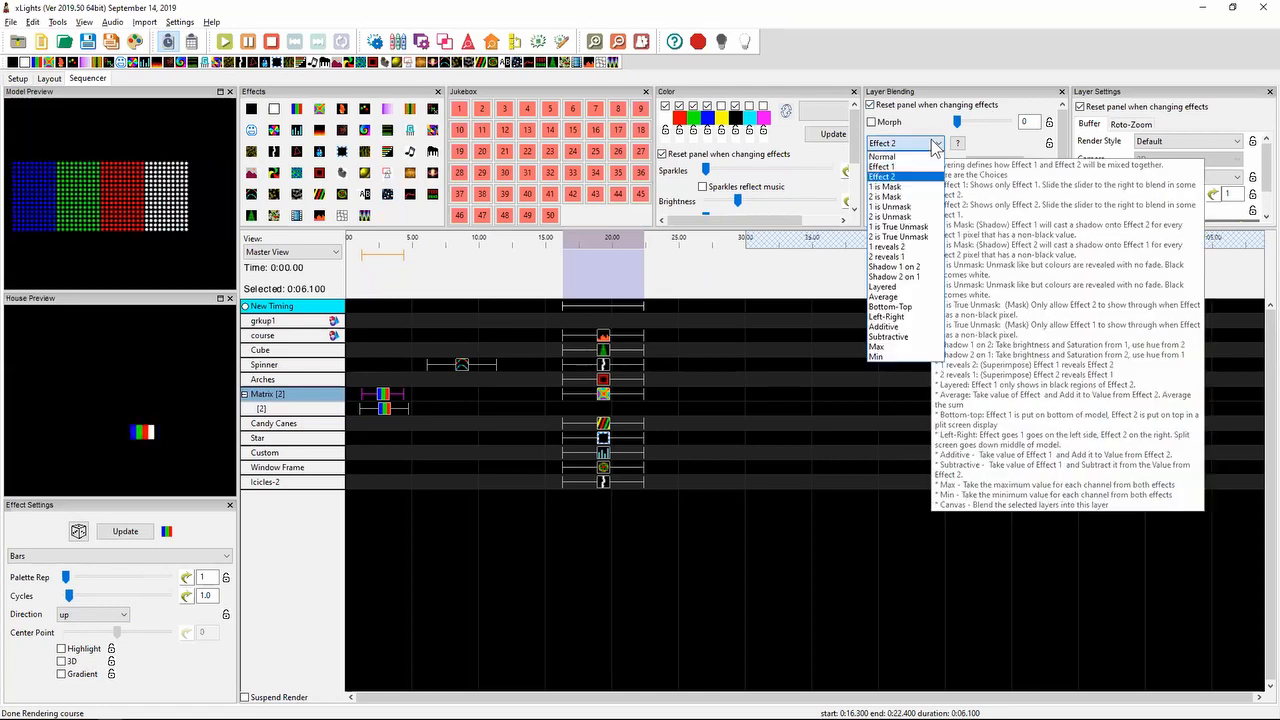
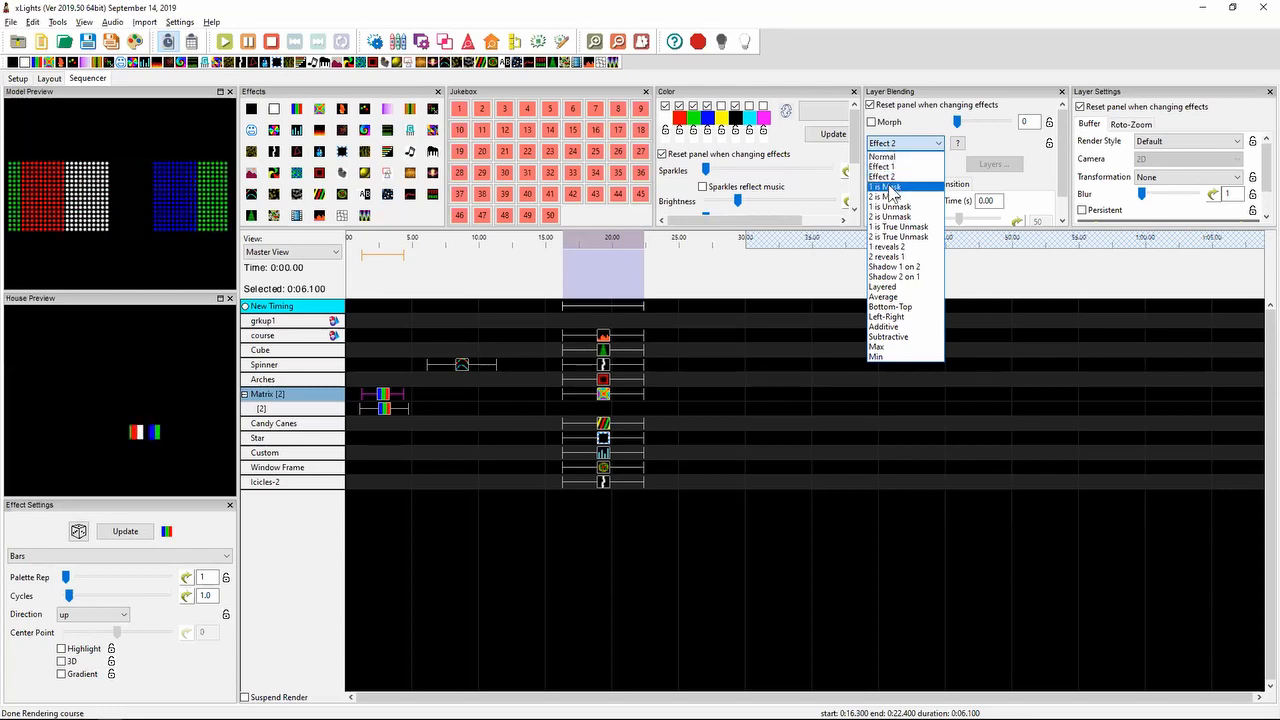
pyautogui.click(890, 187)
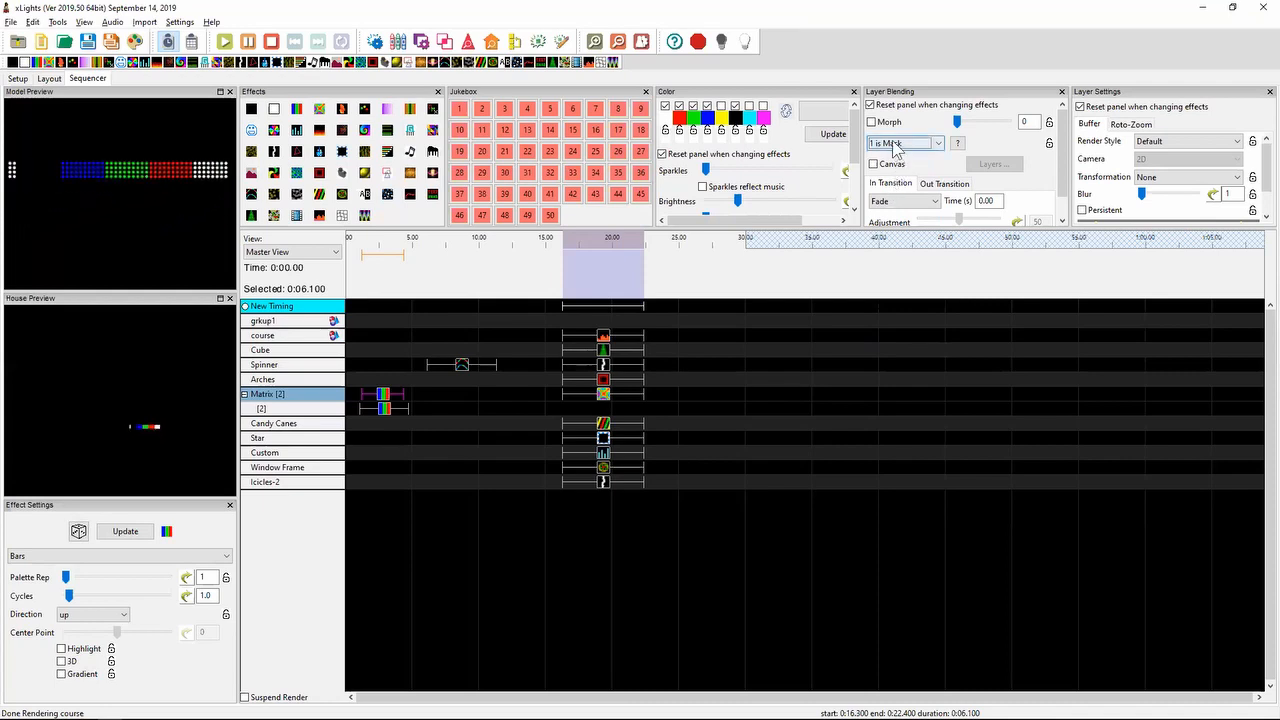
pyautogui.moveTo(893, 145)
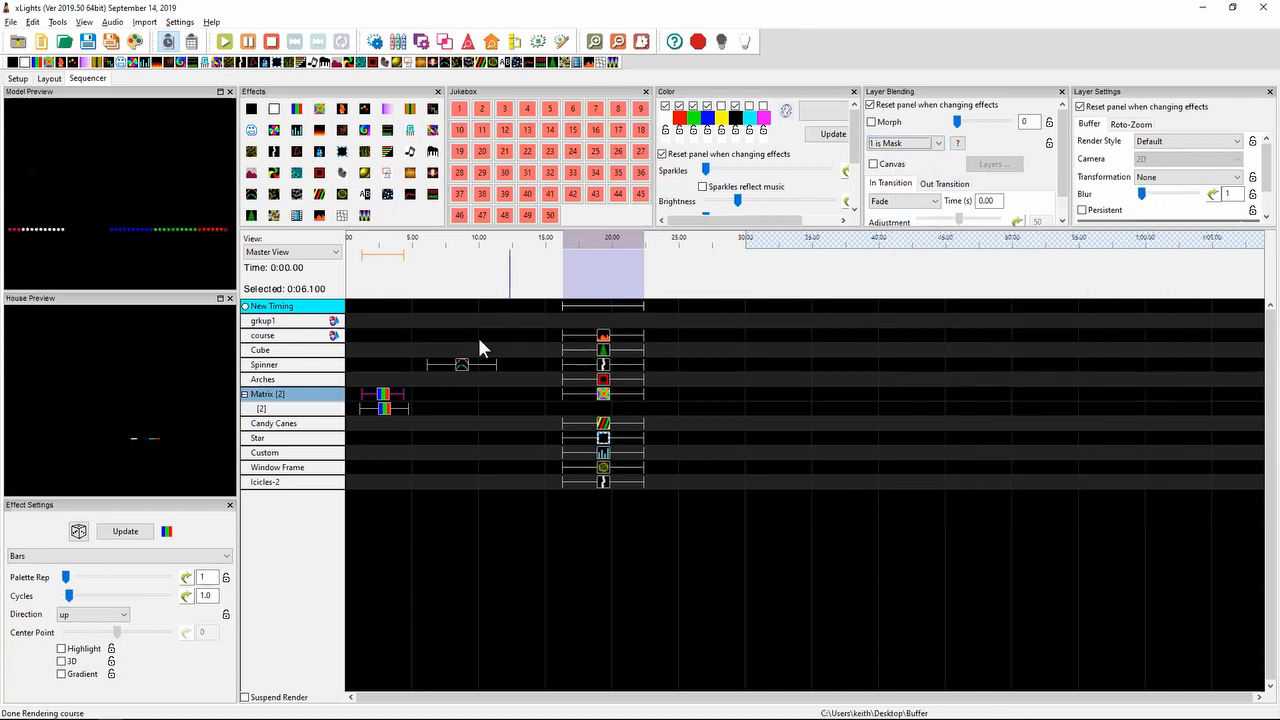
# - Move Spinner's Single Strand effect to about 11 s, and shift Matrix's upper Bars effect to about 5.4 s and back above the lower one
pyautogui.click(387, 397)
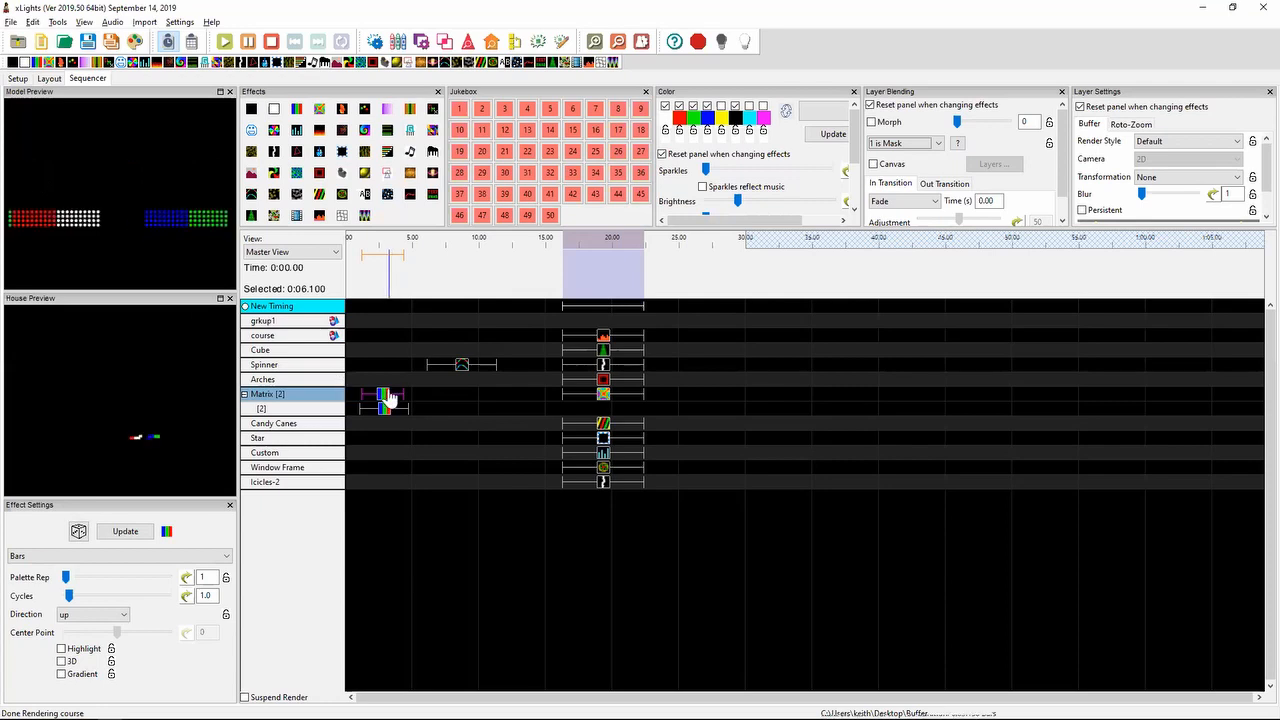
pyautogui.moveTo(415, 400); pyautogui.dragTo(590, 367)
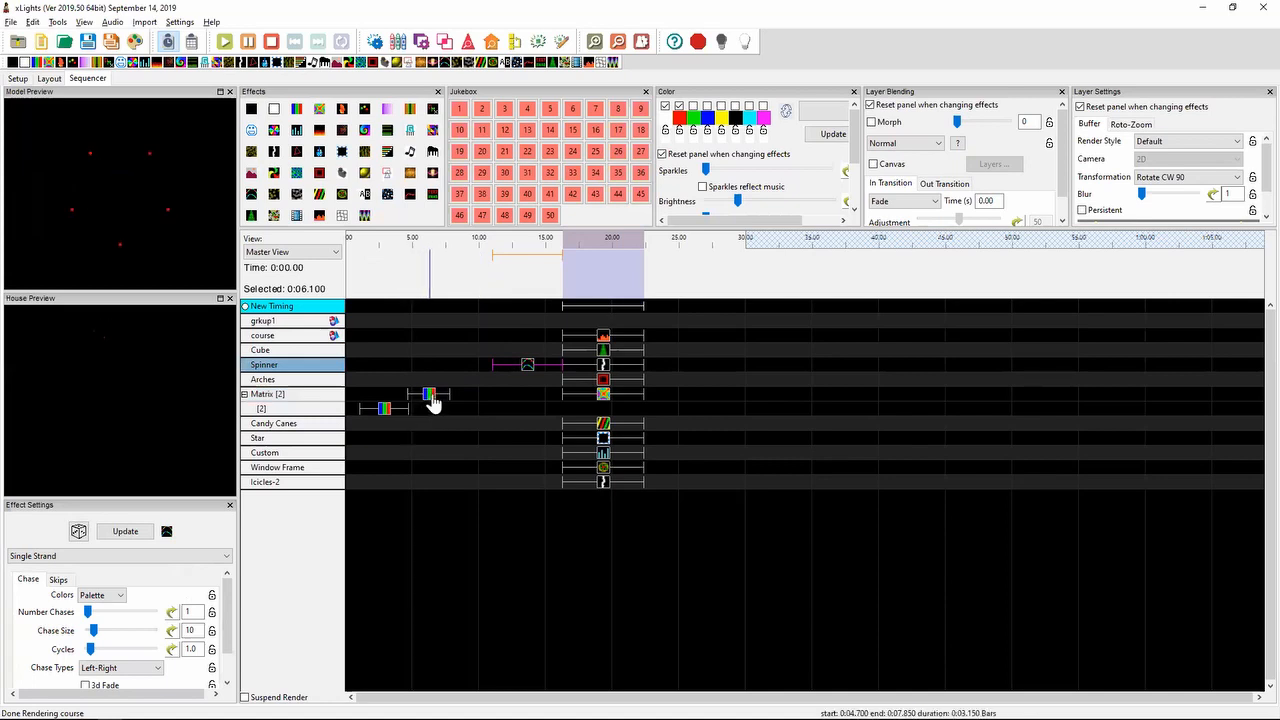
pyautogui.moveTo(432, 400); pyautogui.dragTo(440, 400)
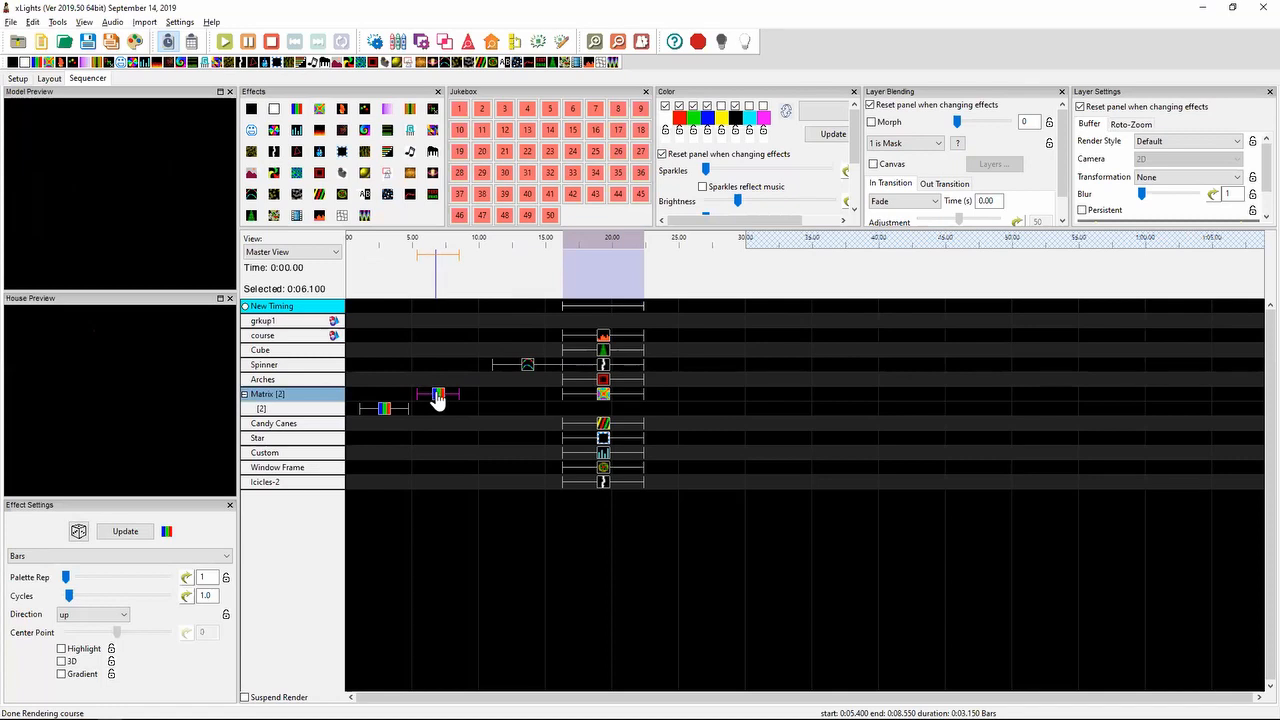
pyautogui.moveTo(437, 396); pyautogui.dragTo(384, 396)
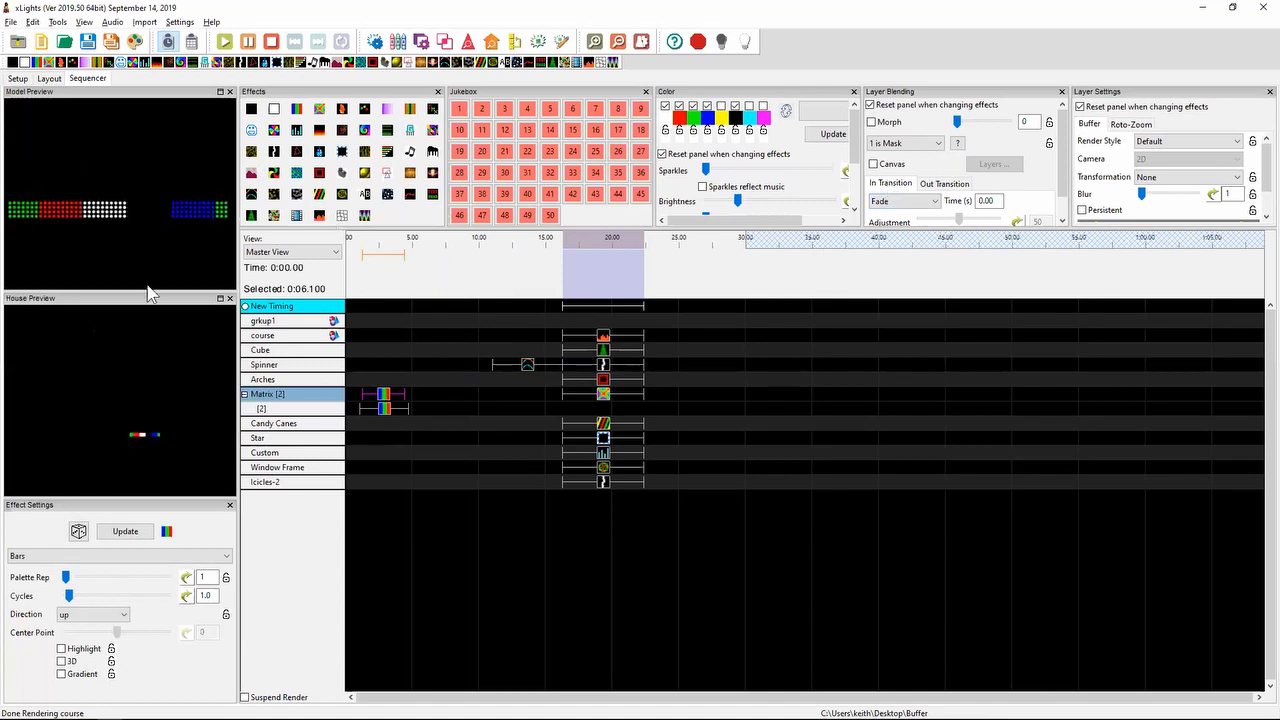
# - Set the blending mode of Matrix's upper-layer Bars effect to 1 is Unmask
pyautogui.click(383, 408)
pyautogui.click(920, 150)
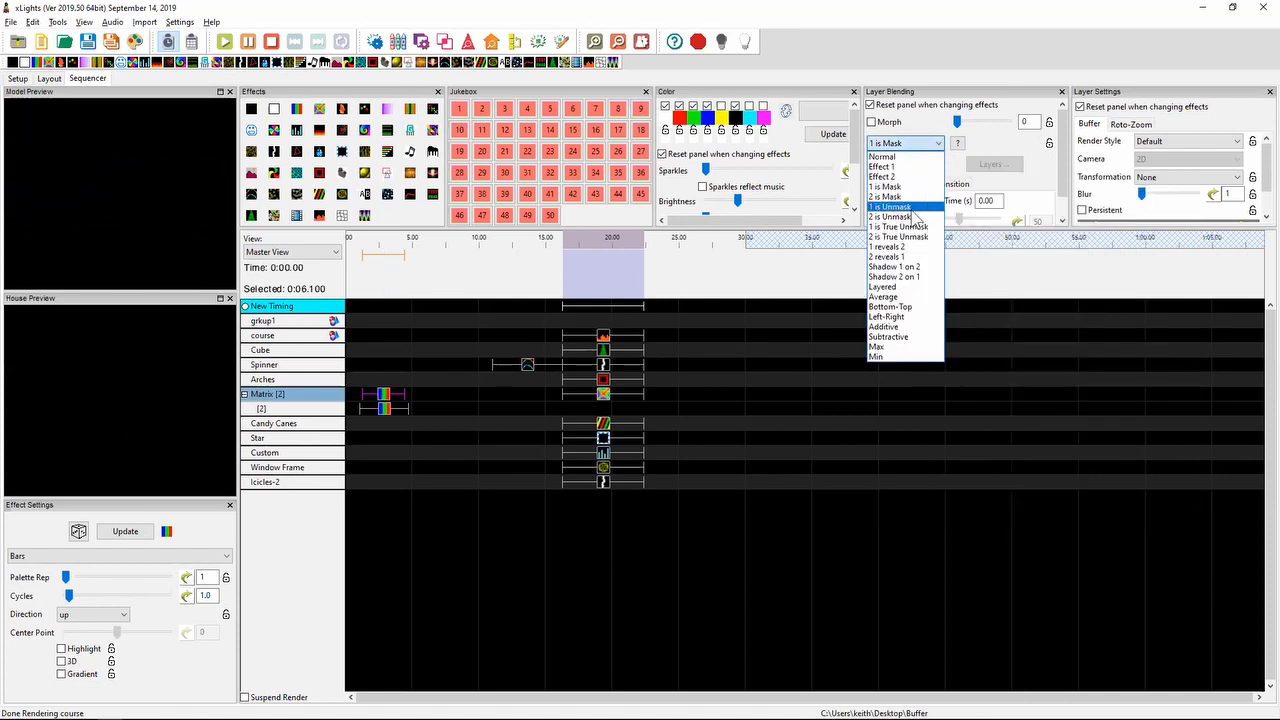
pyautogui.click(913, 212)
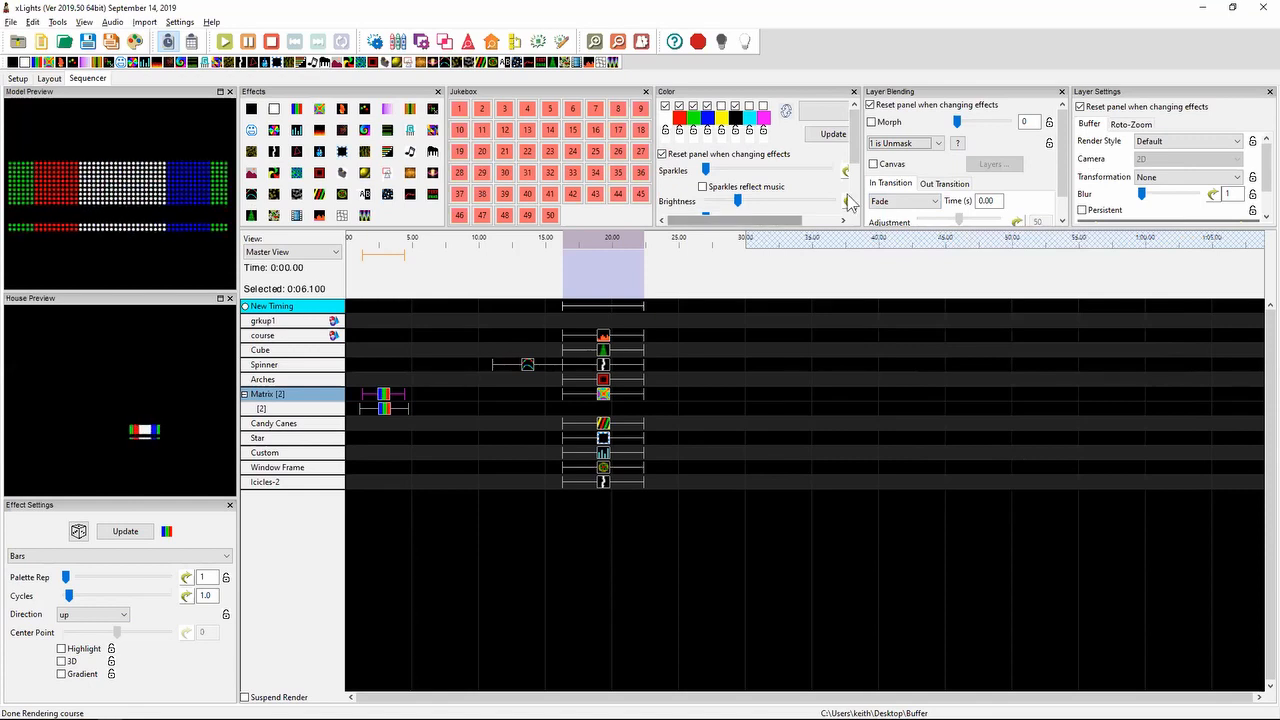
# - Set the blending mode of Matrix's upper-layer Bars effect to 1 is True Unmask
pyautogui.click(912, 145)
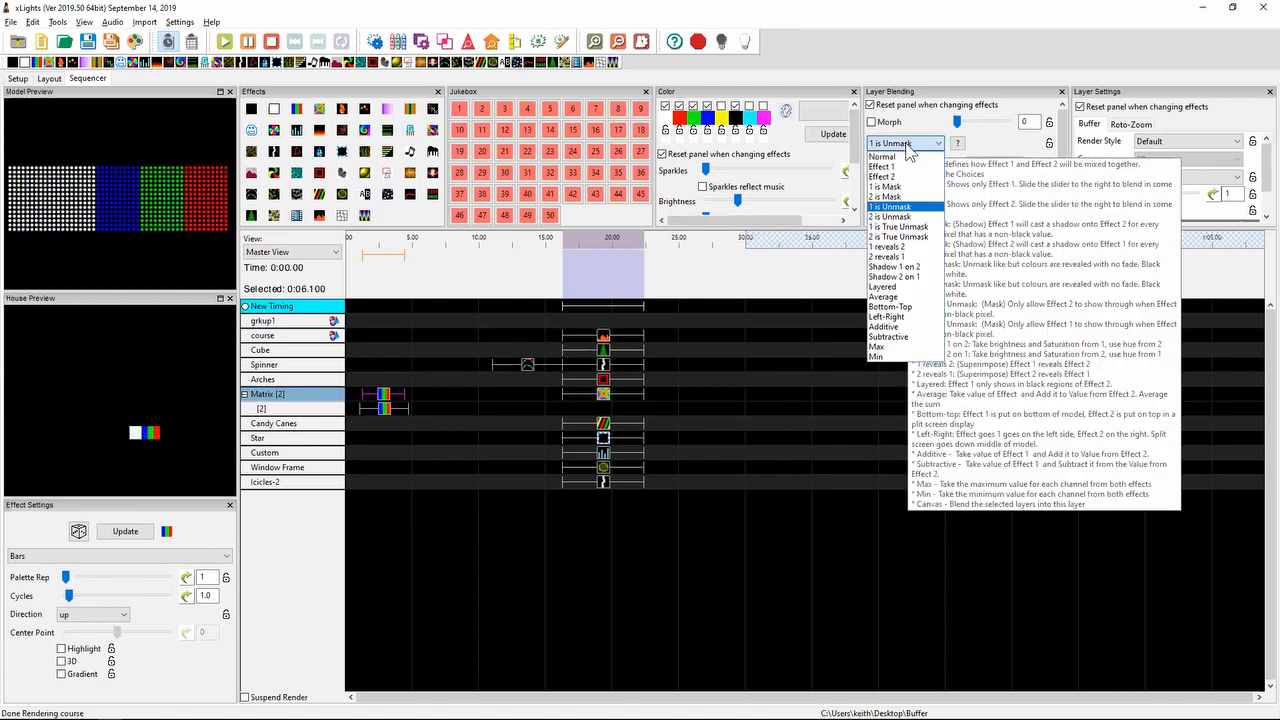
pyautogui.click(912, 228)
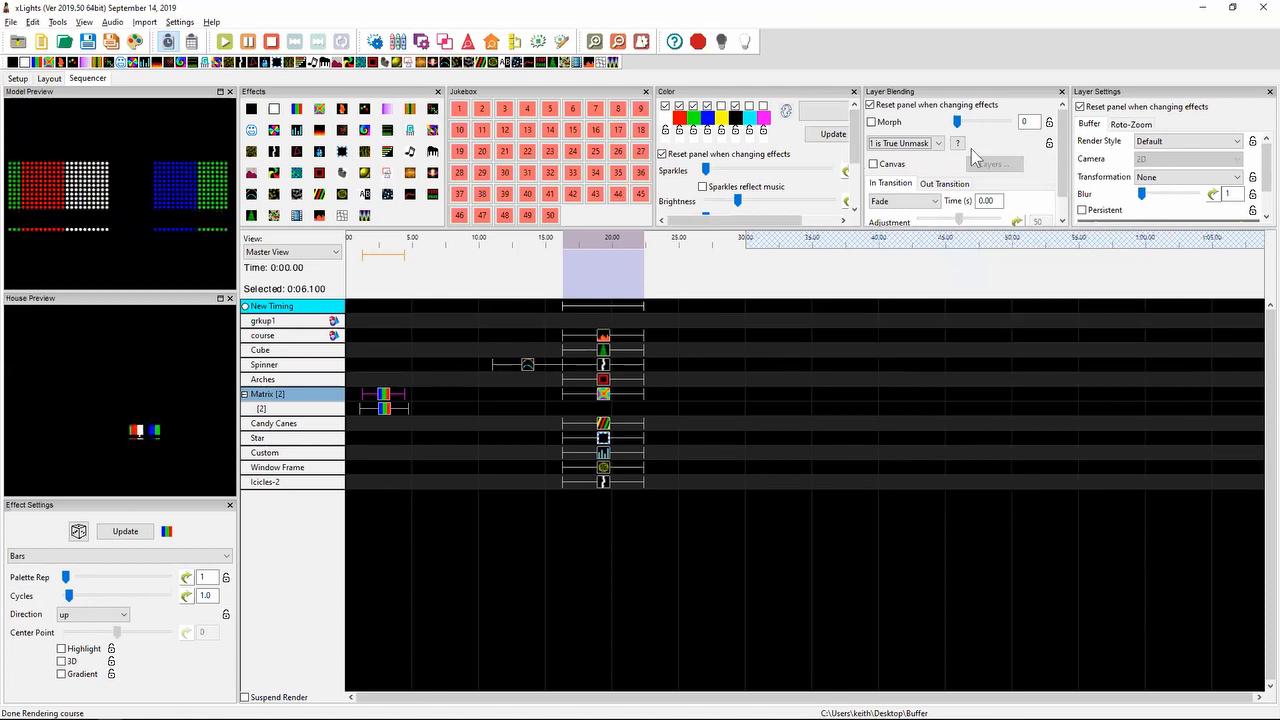
pyautogui.click(912, 151)
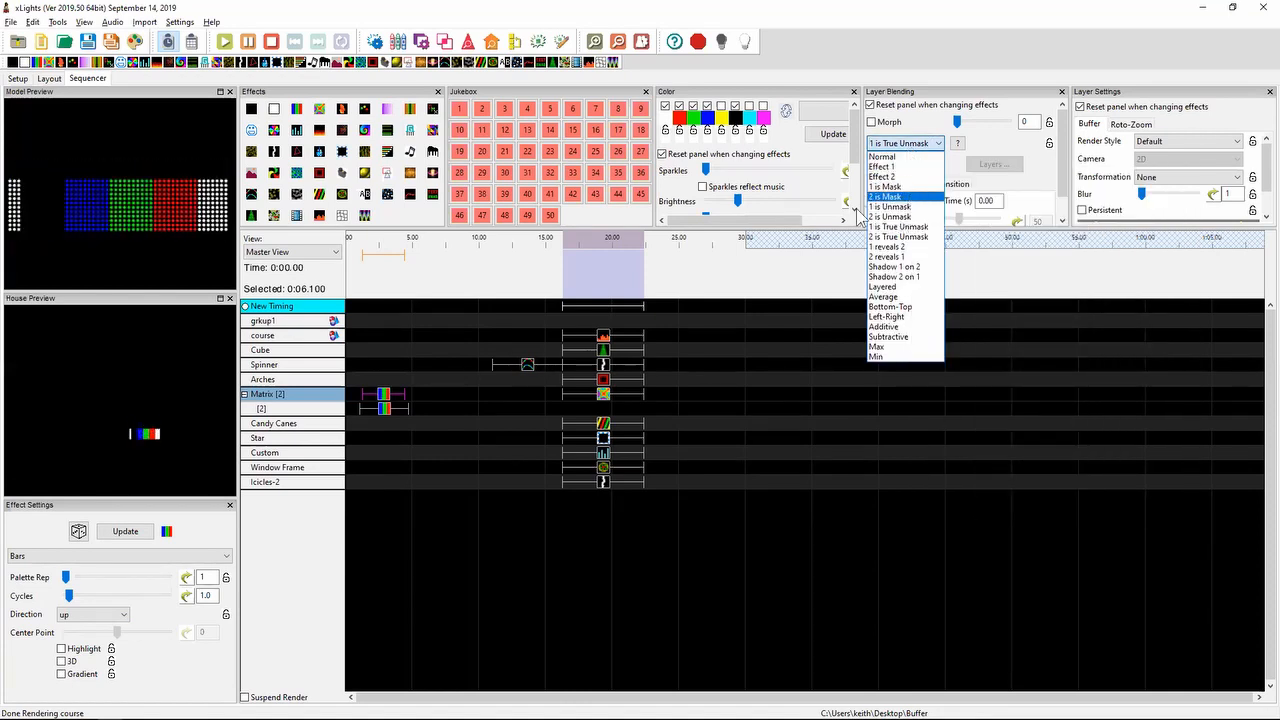
pyautogui.click(386, 417)
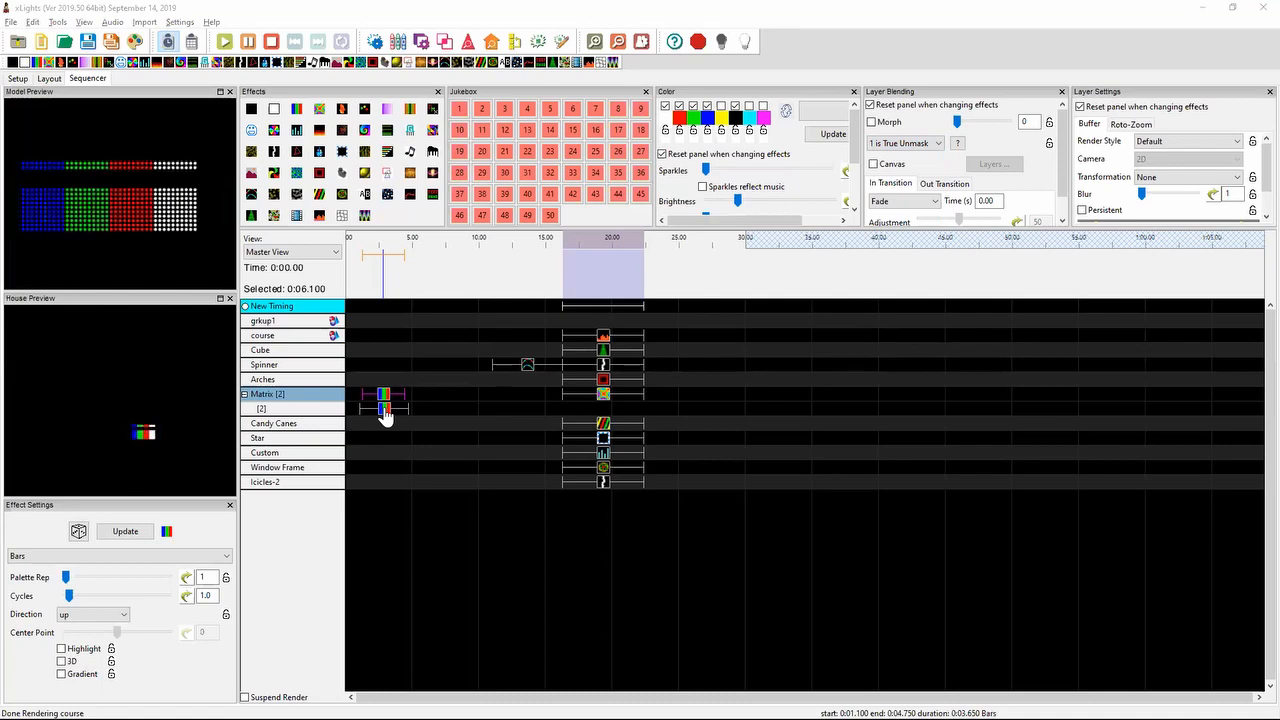
# - Switch to Bamboo Paper, clear the page, and sketch a stack of four wide layer boxes with an arrow into each
pyautogui.hotkey('alt', 'Tab')
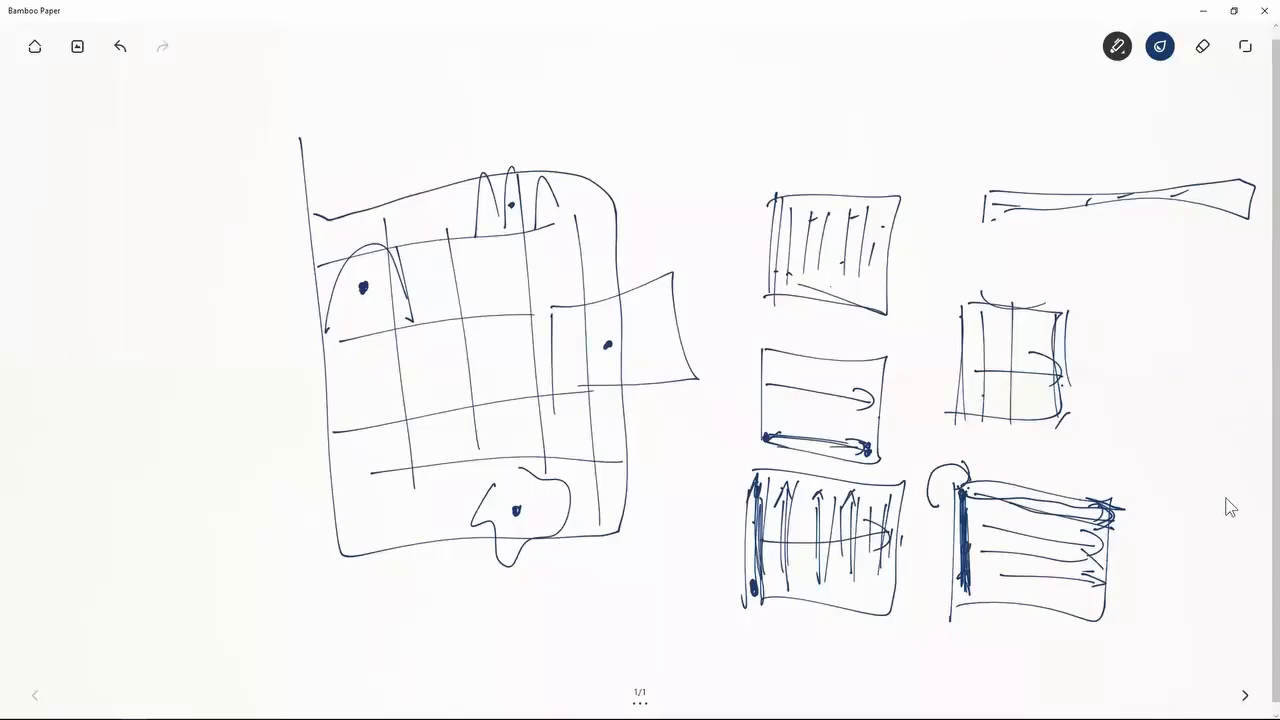
pyautogui.click(1205, 50)
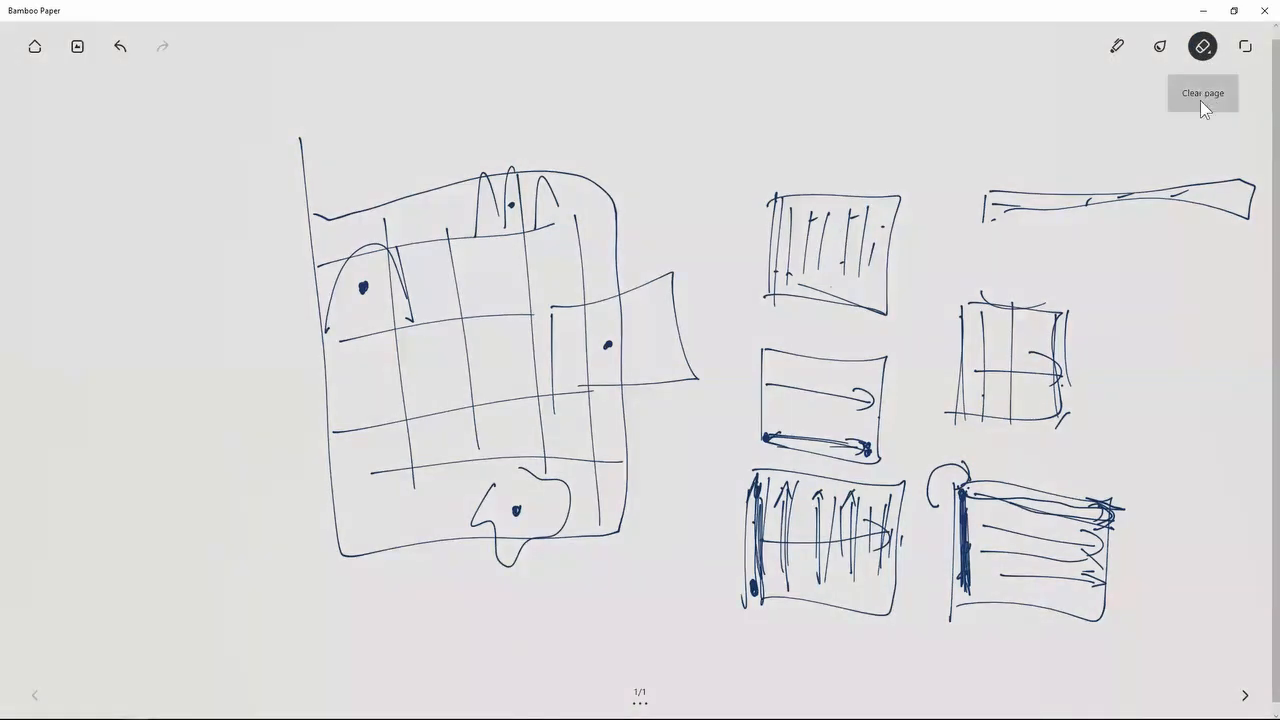
pyautogui.click(1203, 96)
pyautogui.moveTo(337, 459)
pyautogui.mouseDown()
pyautogui.moveTo(639, 454)
pyautogui.moveTo(728, 502)
pyautogui.moveTo(296, 514)
pyautogui.mouseUp()
pyautogui.moveTo(340, 375); pyautogui.dragTo(626, 372)
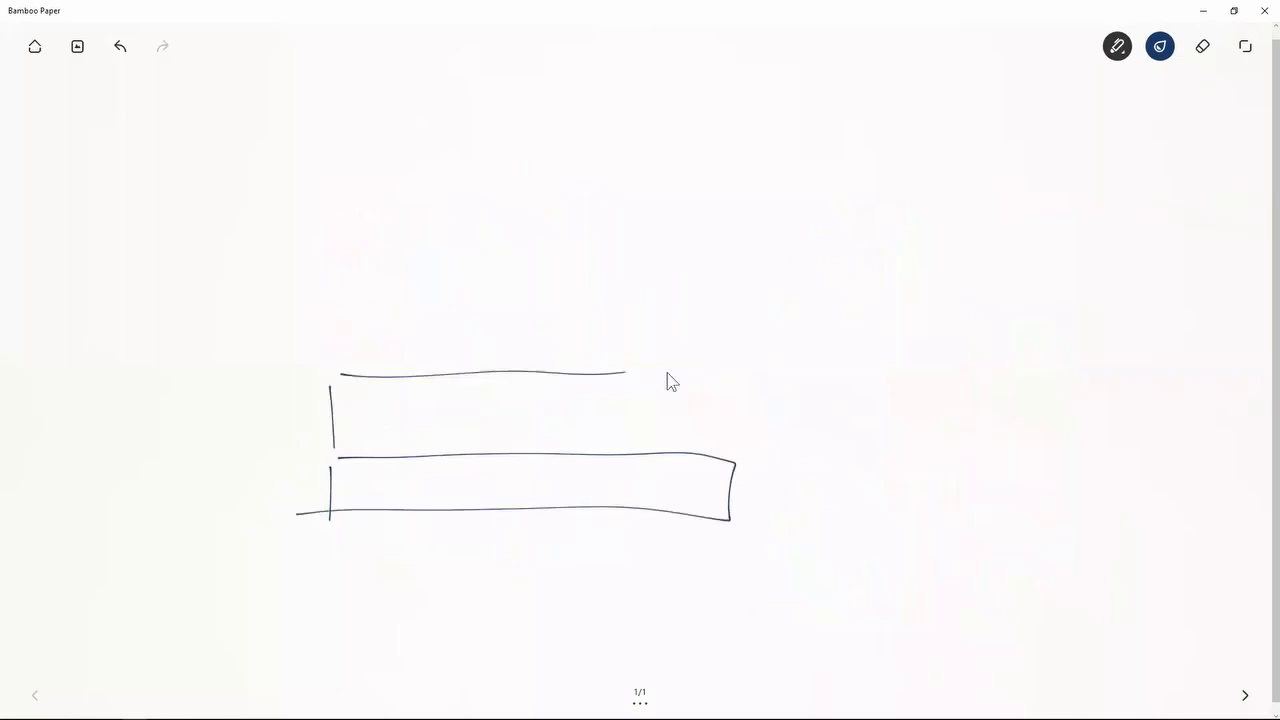
pyautogui.moveTo(584, 297)
pyautogui.mouseDown()
pyautogui.moveTo(689, 290)
pyautogui.moveTo(740, 373)
pyautogui.mouseUp()
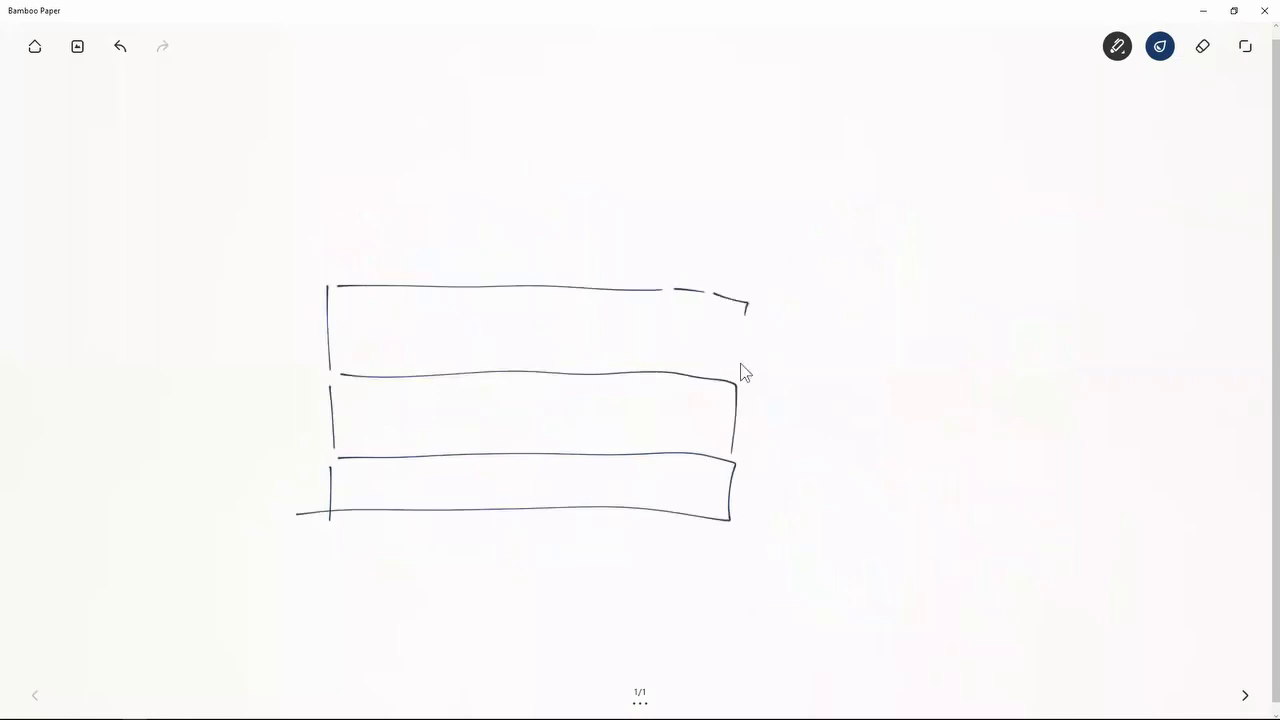
pyautogui.moveTo(613, 190); pyautogui.dragTo(688, 190)
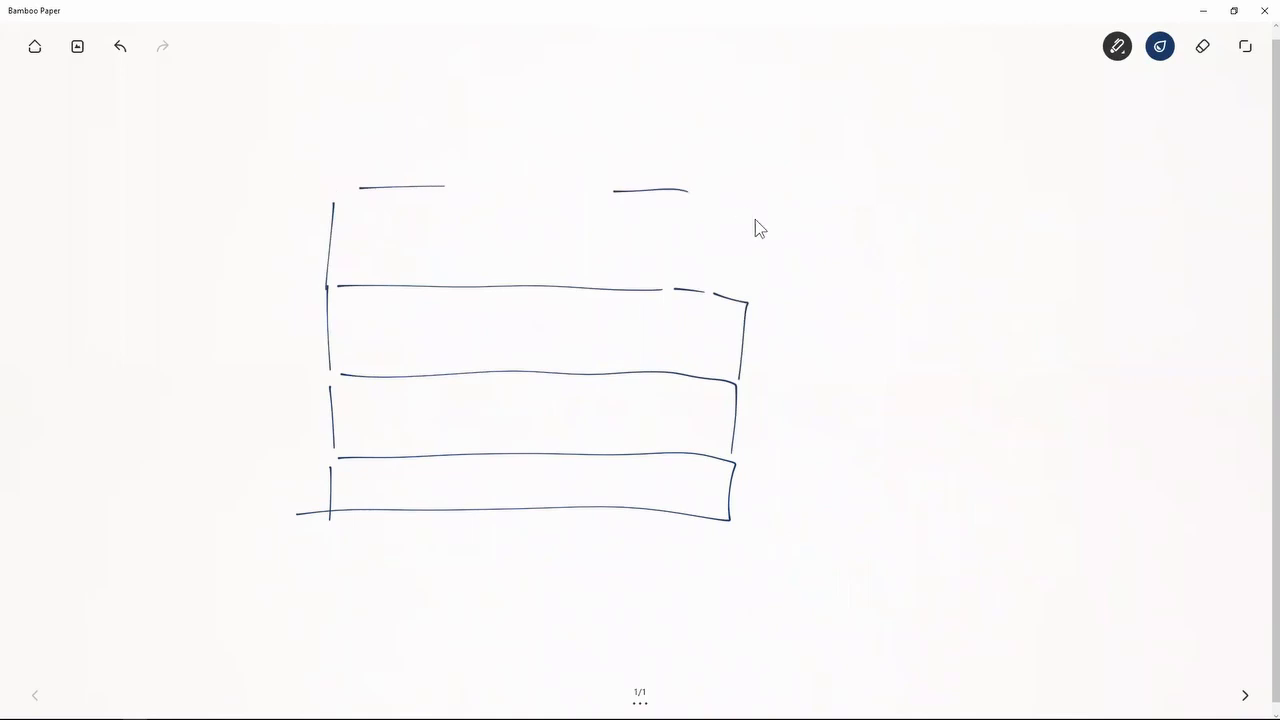
pyautogui.moveTo(401, 189); pyautogui.dragTo(700, 204)
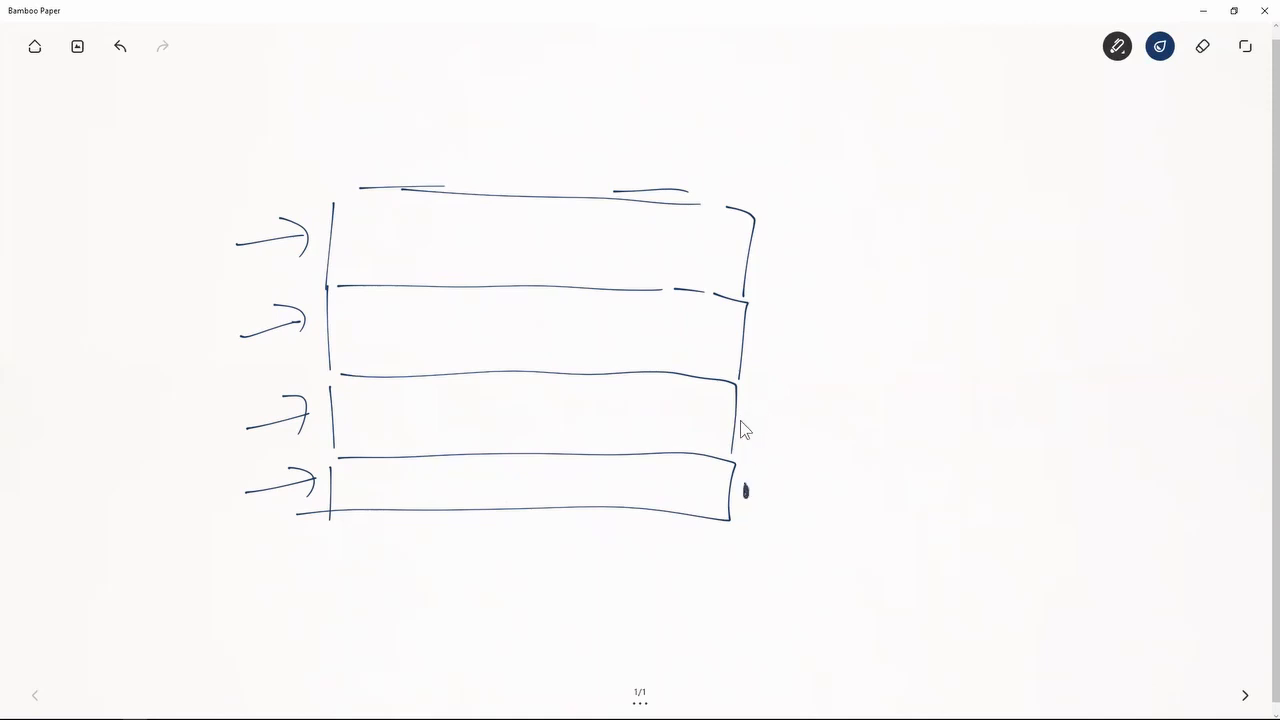
# - Sketch a result box beside the two lowest layers and link it to a line from the third layer up
pyautogui.click(823, 439)
pyautogui.moveTo(826, 428); pyautogui.dragTo(834, 466)
pyautogui.moveTo(826, 421)
pyautogui.mouseDown()
pyautogui.moveTo(1023, 401)
pyautogui.moveTo(1025, 456)
pyautogui.mouseUp()
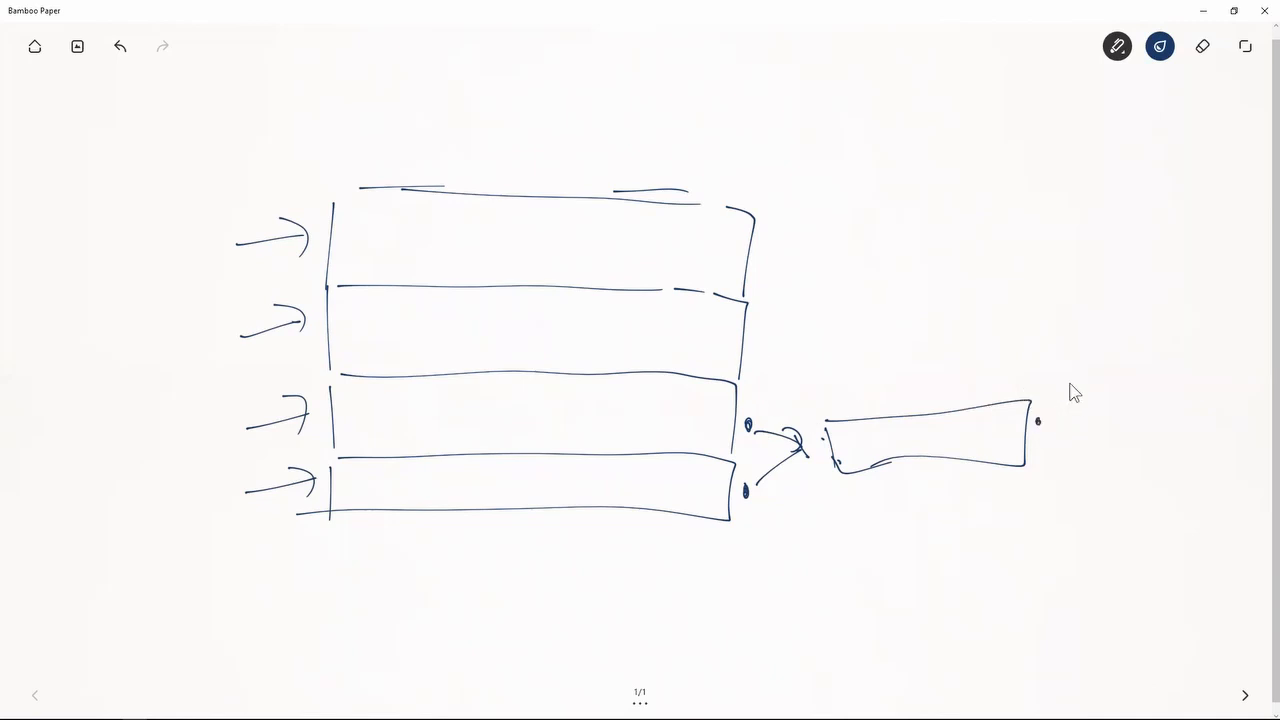
pyautogui.moveTo(1074, 379); pyautogui.dragTo(1038, 421)
pyautogui.moveTo(767, 345); pyautogui.dragTo(1072, 341)
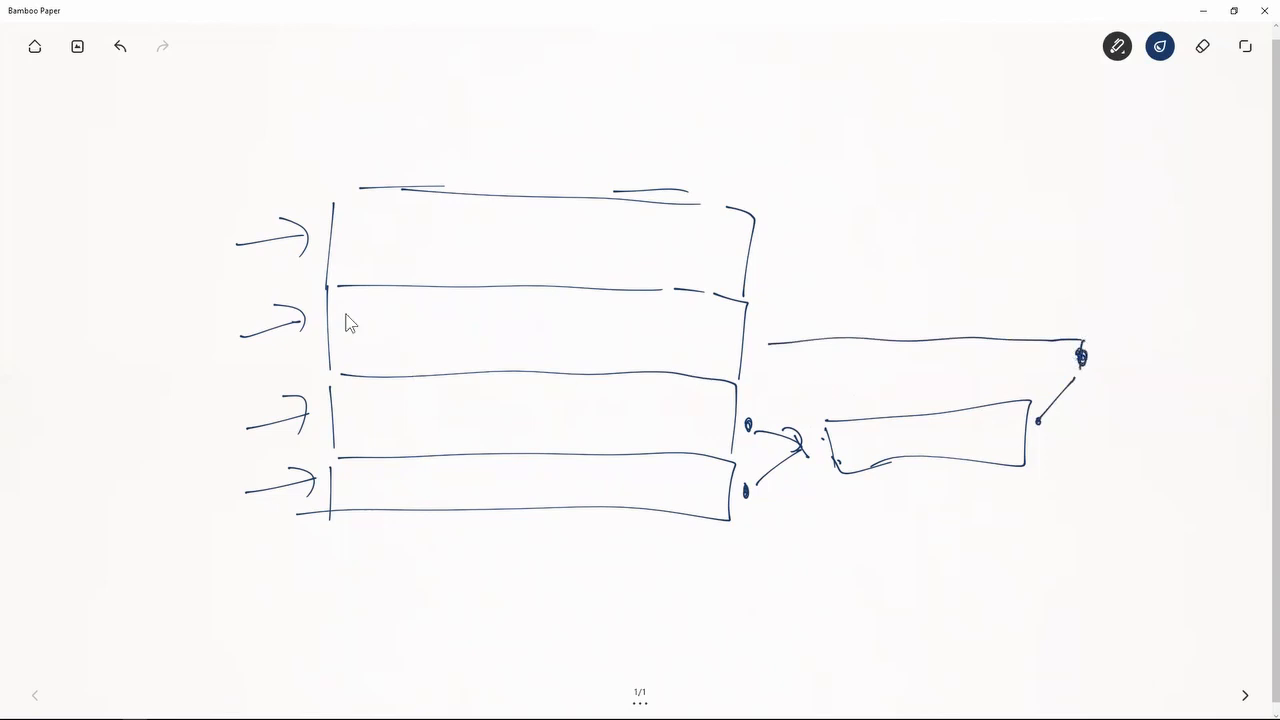
# - Label the two middle layers "BS" and sketch a dotted layer marked "BLACK" beneath the stack
pyautogui.moveTo(350, 306); pyautogui.dragTo(352, 318)
pyautogui.moveTo(358, 422); pyautogui.dragTo(378, 430)
pyautogui.click(612, 545)
pyautogui.moveTo(641, 548); pyautogui.dragTo(677, 551)
pyautogui.moveTo(502, 521)
pyautogui.mouseDown()
pyautogui.moveTo(494, 546)
pyautogui.moveTo(537, 537)
pyautogui.mouseUp()
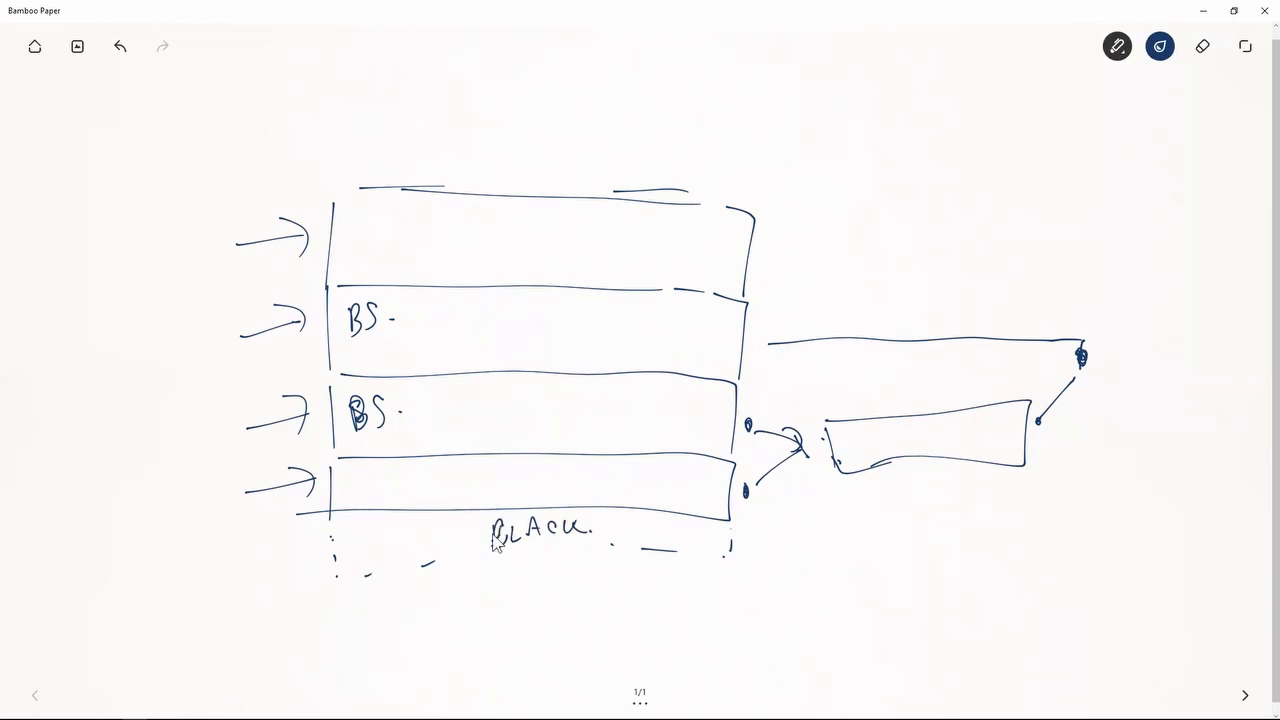
# - Box the blend points in the layer diagram and extend the chain with a second result box linked to the top layer's line
pyautogui.moveTo(496, 522)
pyautogui.mouseDown()
pyautogui.moveTo(510, 546)
pyautogui.moveTo(499, 522)
pyautogui.mouseUp()
pyautogui.moveTo(1060, 332); pyautogui.dragTo(1068, 397)
pyautogui.moveTo(356, 378)
pyautogui.mouseDown()
pyautogui.moveTo(352, 438)
pyautogui.moveTo(360, 376)
pyautogui.mouseUp()
pyautogui.moveTo(788, 468)
pyautogui.mouseDown()
pyautogui.moveTo(788, 415)
pyautogui.moveTo(790, 468)
pyautogui.mouseUp()
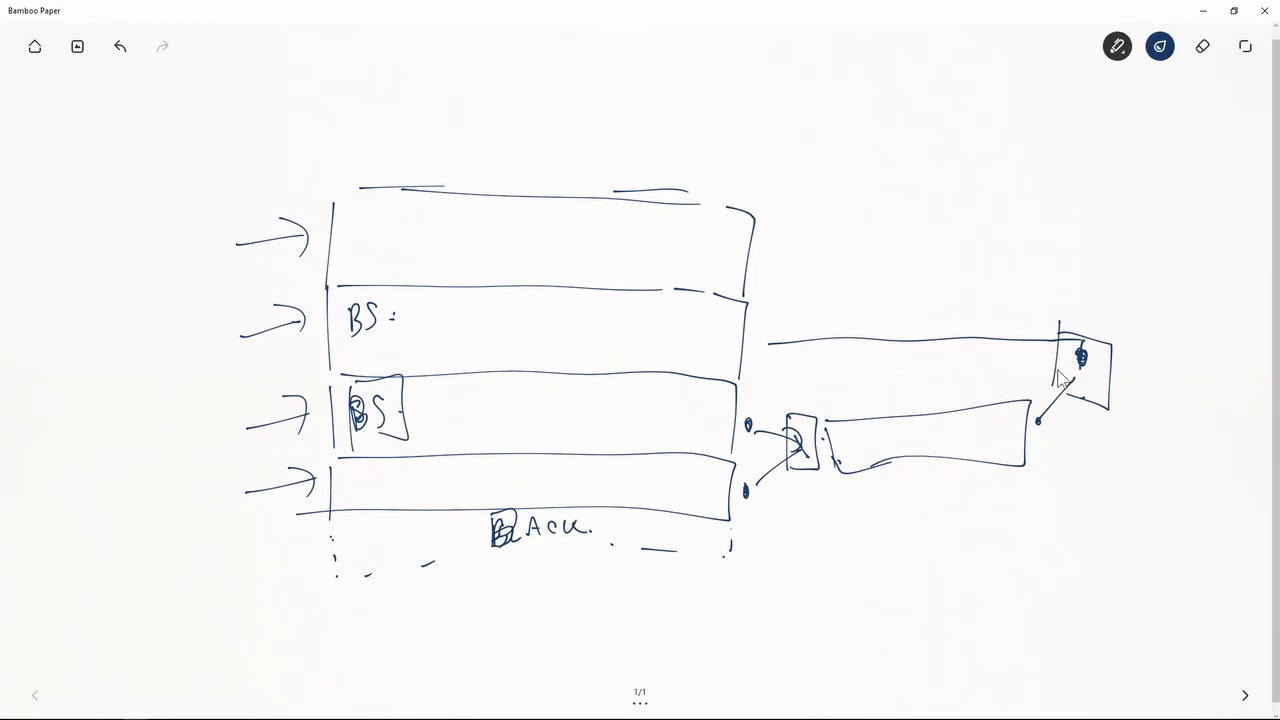
pyautogui.moveTo(1106, 341)
pyautogui.mouseDown()
pyautogui.moveTo(1257, 398)
pyautogui.moveTo(1128, 366)
pyautogui.mouseUp()
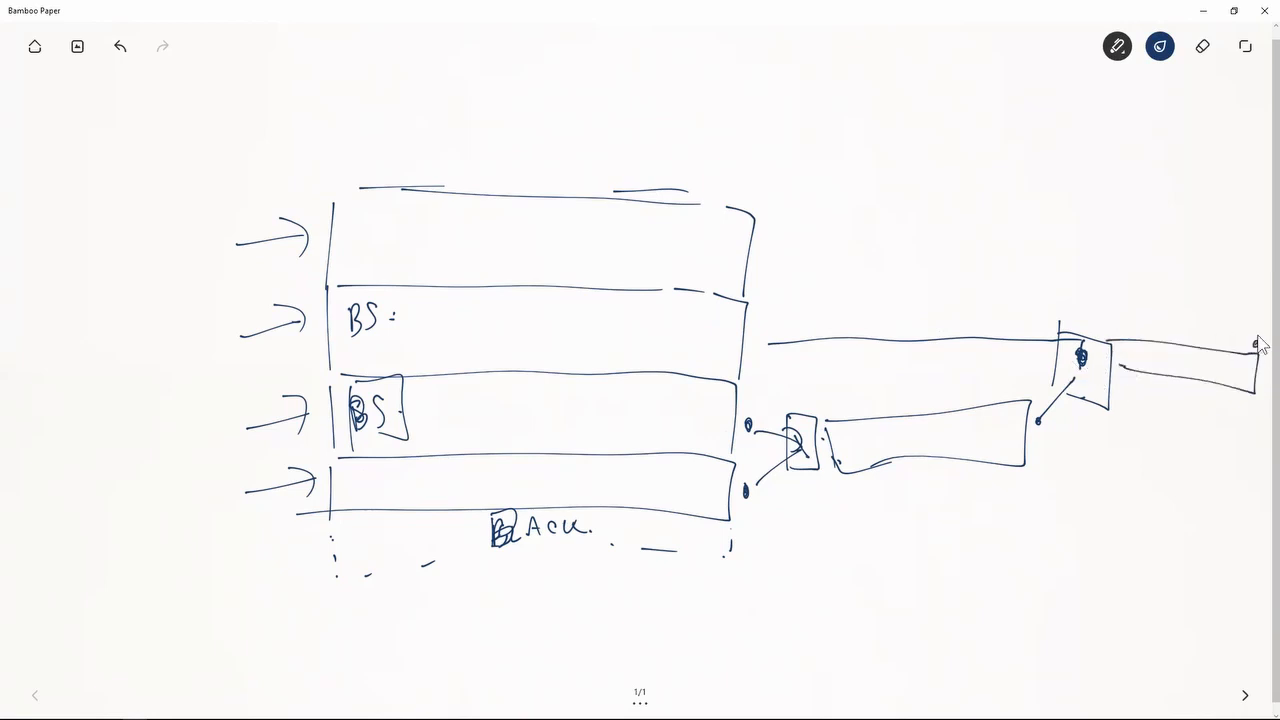
pyautogui.moveTo(774, 241)
pyautogui.mouseDown()
pyautogui.moveTo(1132, 306)
pyautogui.moveTo(1215, 285)
pyautogui.moveTo(1265, 312)
pyautogui.mouseUp()
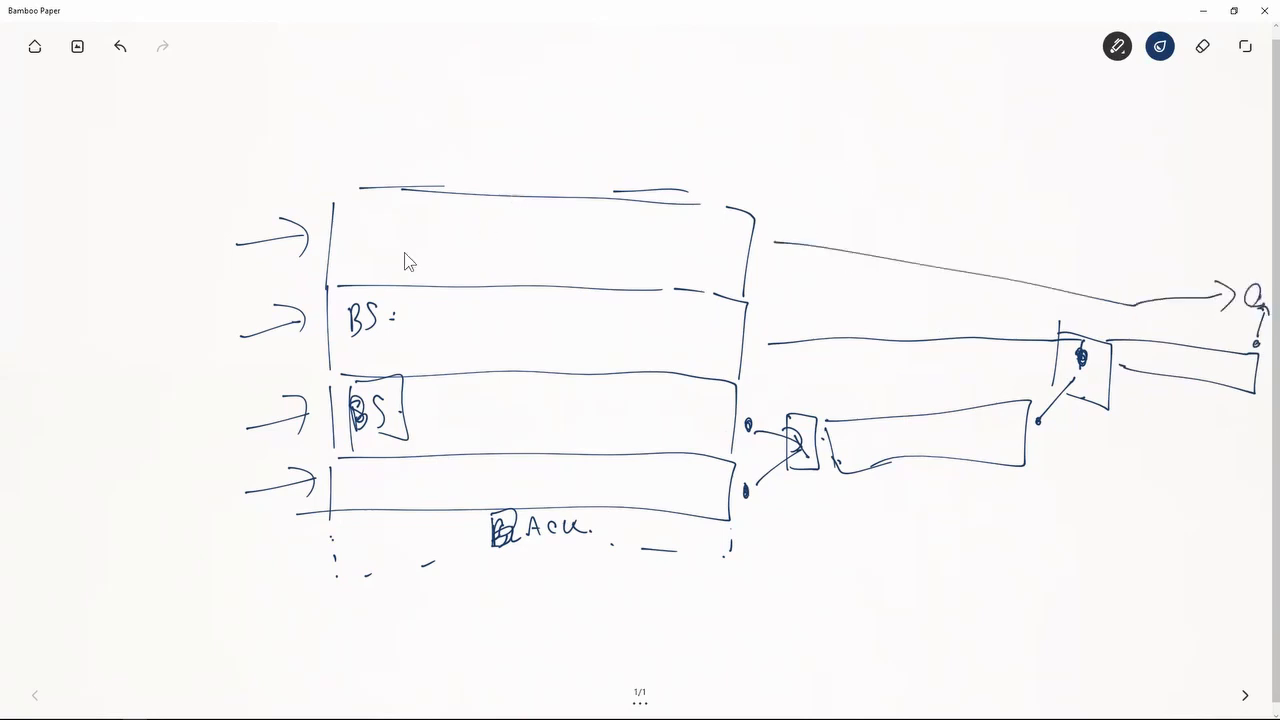
# - Label the top layer "BS" and sketch an arrow from the last blend point to a final output box above
pyautogui.moveTo(390, 222); pyautogui.dragTo(392, 256)
pyautogui.moveTo(422, 224); pyautogui.dragTo(420, 232)
pyautogui.moveTo(1230, 266)
pyautogui.mouseDown()
pyautogui.moveTo(1245, 227)
pyautogui.moveTo(1231, 200)
pyautogui.mouseUp()
pyautogui.moveTo(832, 90); pyautogui.dragTo(834, 156)
pyautogui.moveTo(842, 96)
pyautogui.mouseDown()
pyautogui.moveTo(1146, 131)
pyautogui.moveTo(1160, 182)
pyautogui.moveTo(962, 141)
pyautogui.moveTo(849, 143)
pyautogui.moveTo(905, 121)
pyautogui.moveTo(798, 134)
pyautogui.moveTo(834, 130)
pyautogui.mouseUp()
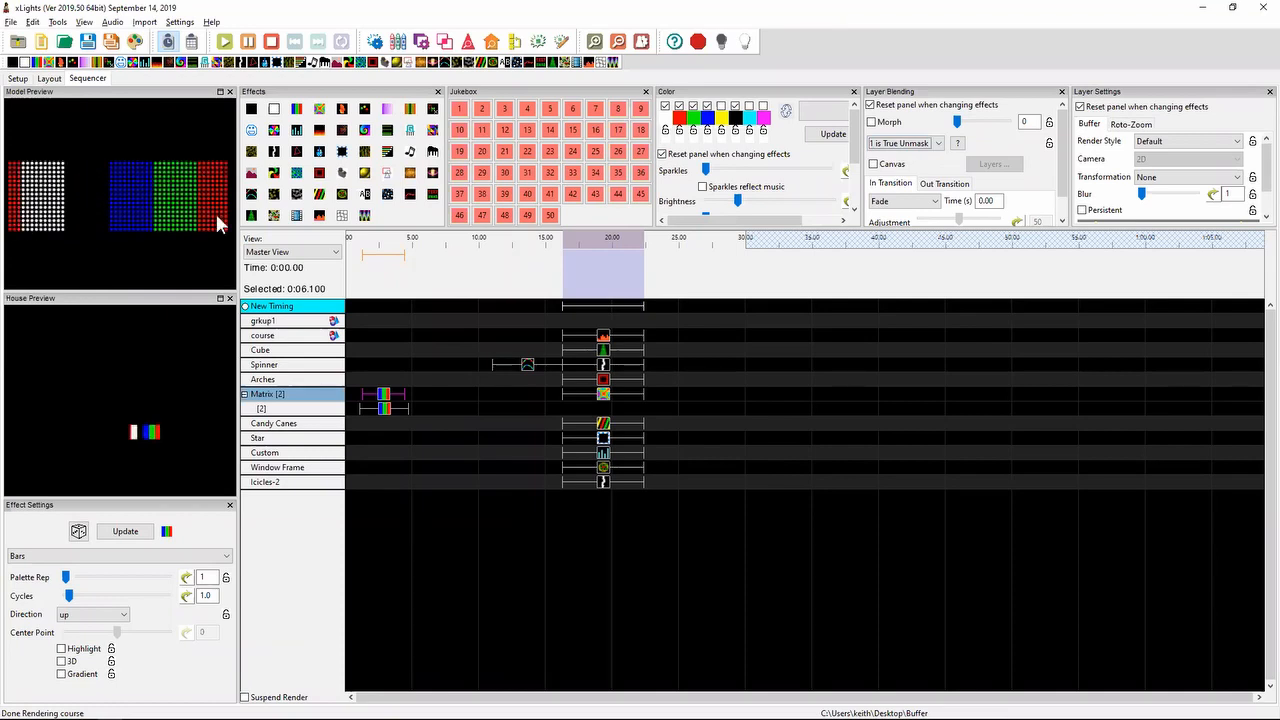
# - In xLights, set the blending mode of Matrix's upper-layer Bars effect to 2 is Mask
pyautogui.click(390, 400)
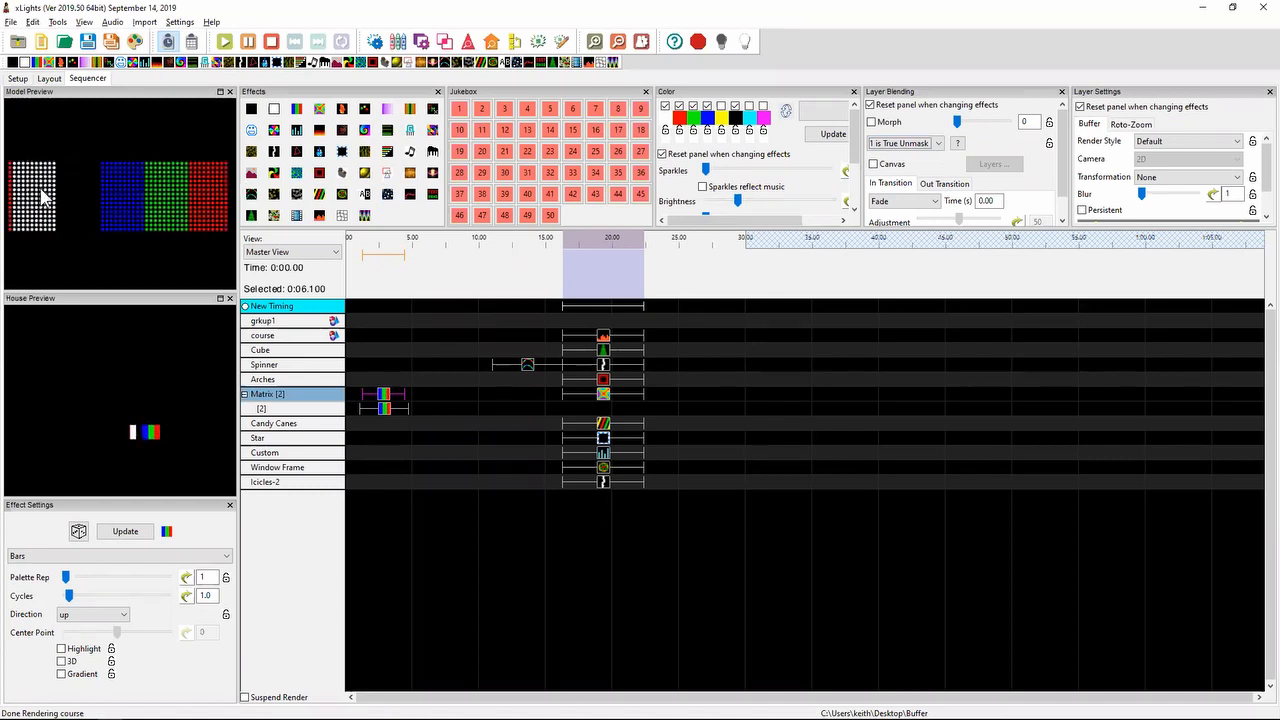
pyautogui.click(905, 143)
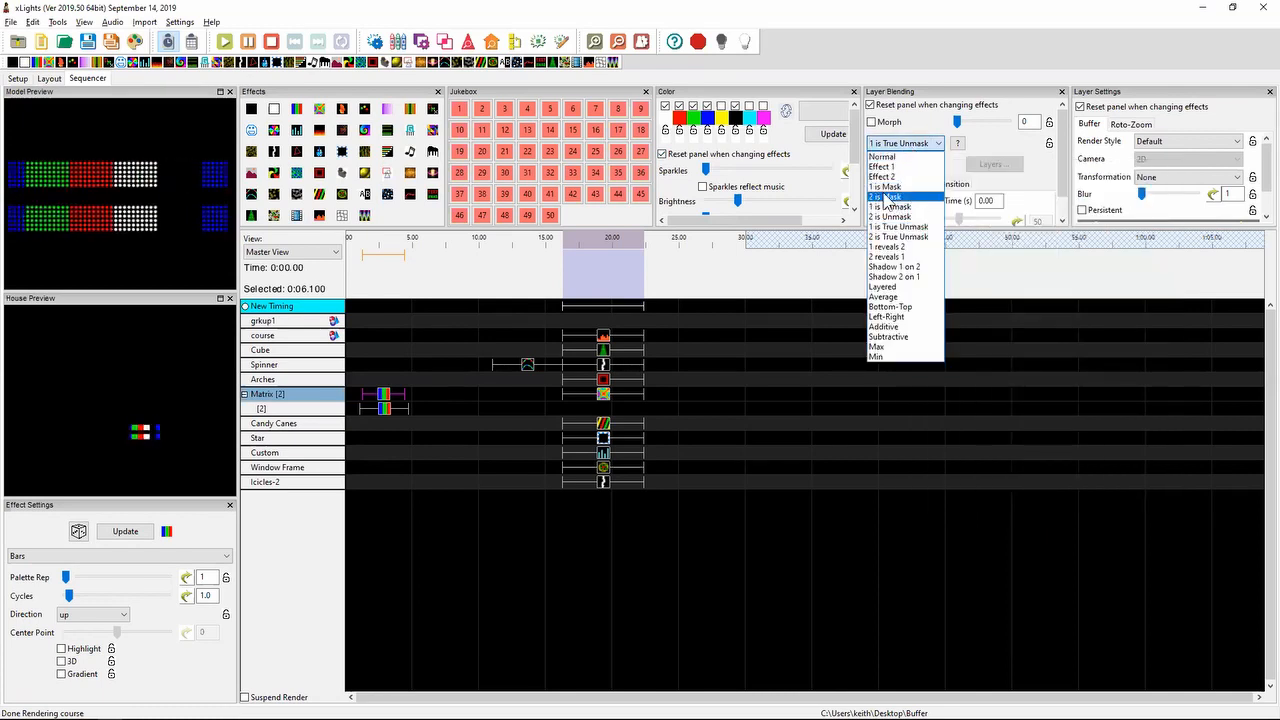
pyautogui.click(885, 198)
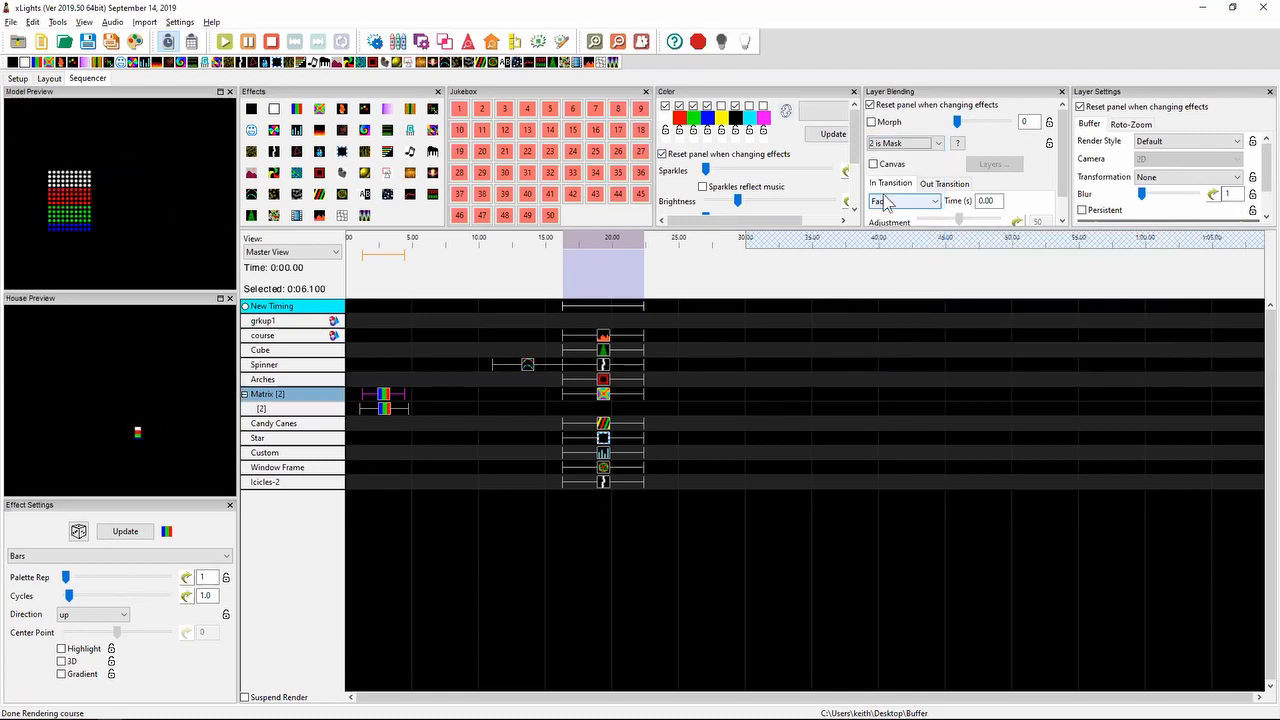
pyautogui.click(381, 410)
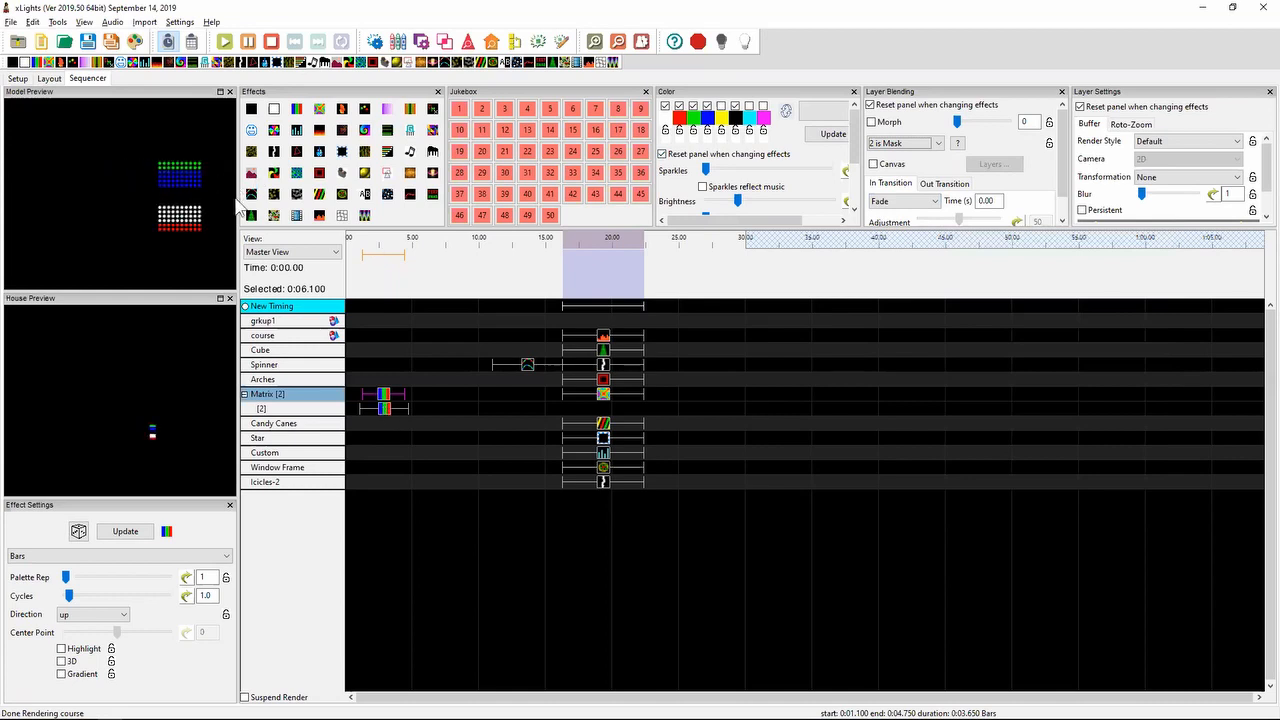
pyautogui.click(386, 396)
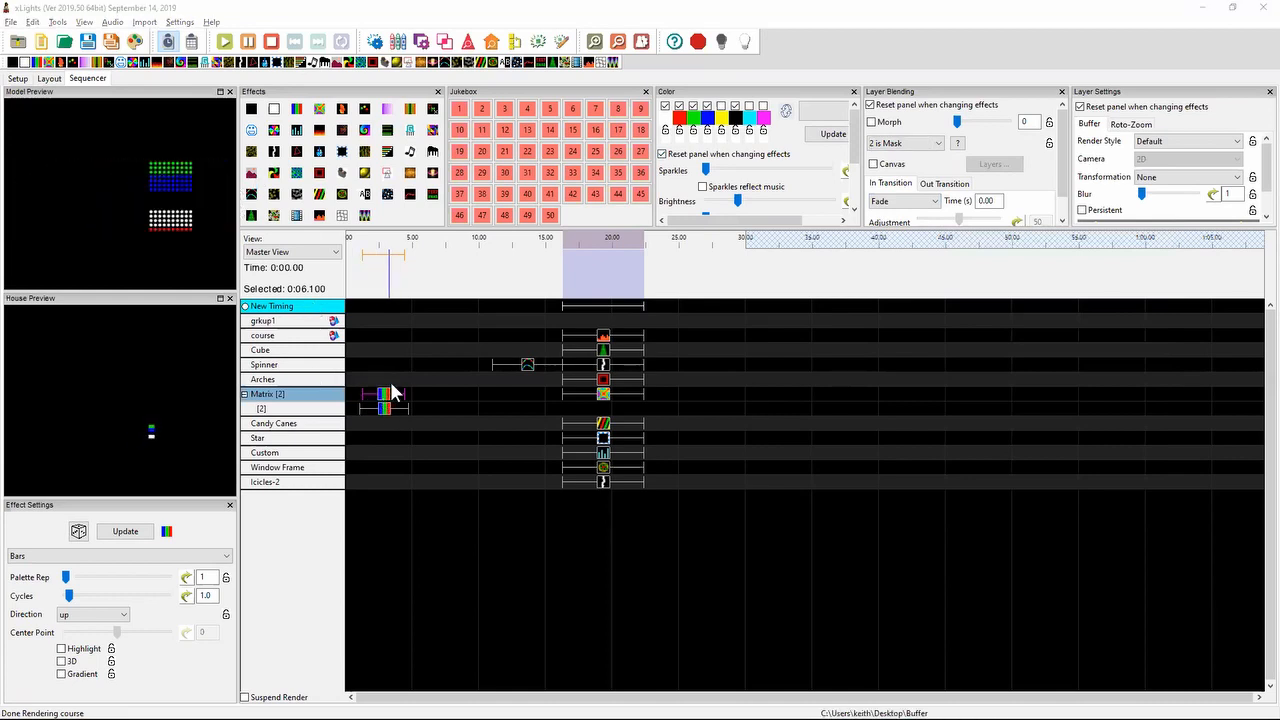
# - Switch to Bamboo Paper, clear the page, and sketch two stacked layer boxes labelled "1 is Mas"
pyautogui.hotkey('alt', 'Tab')
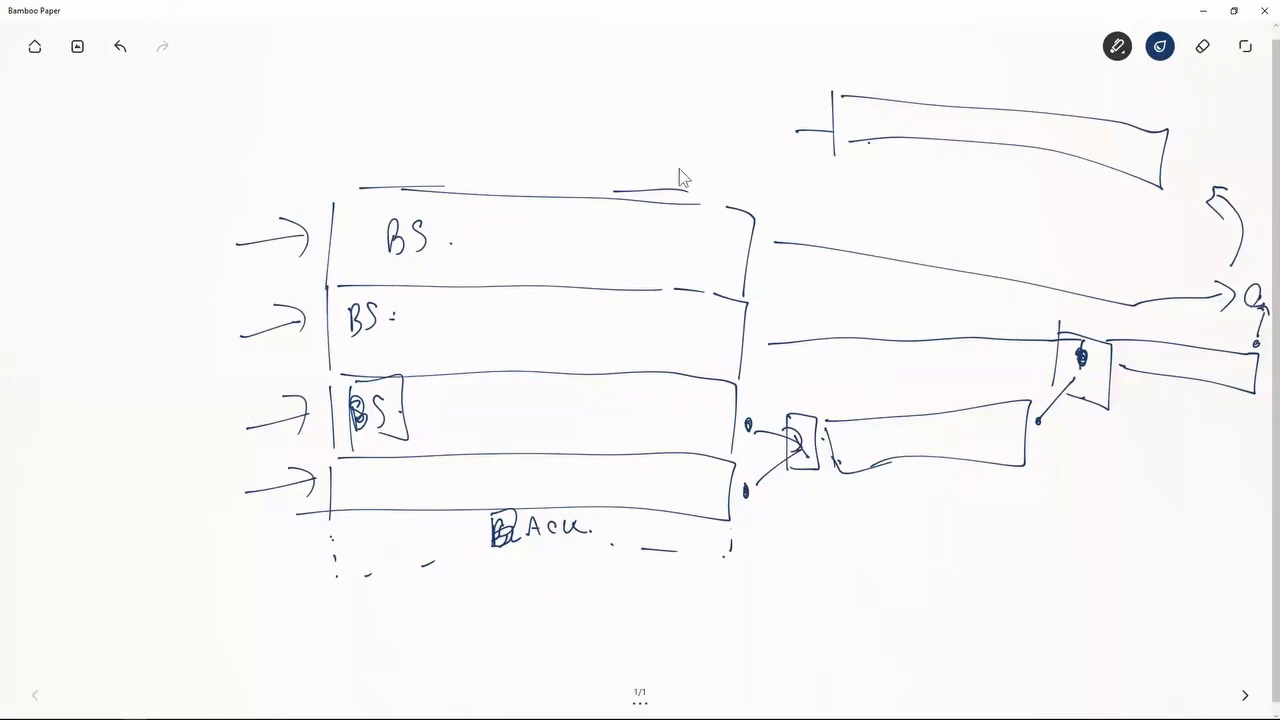
pyautogui.click(1202, 48)
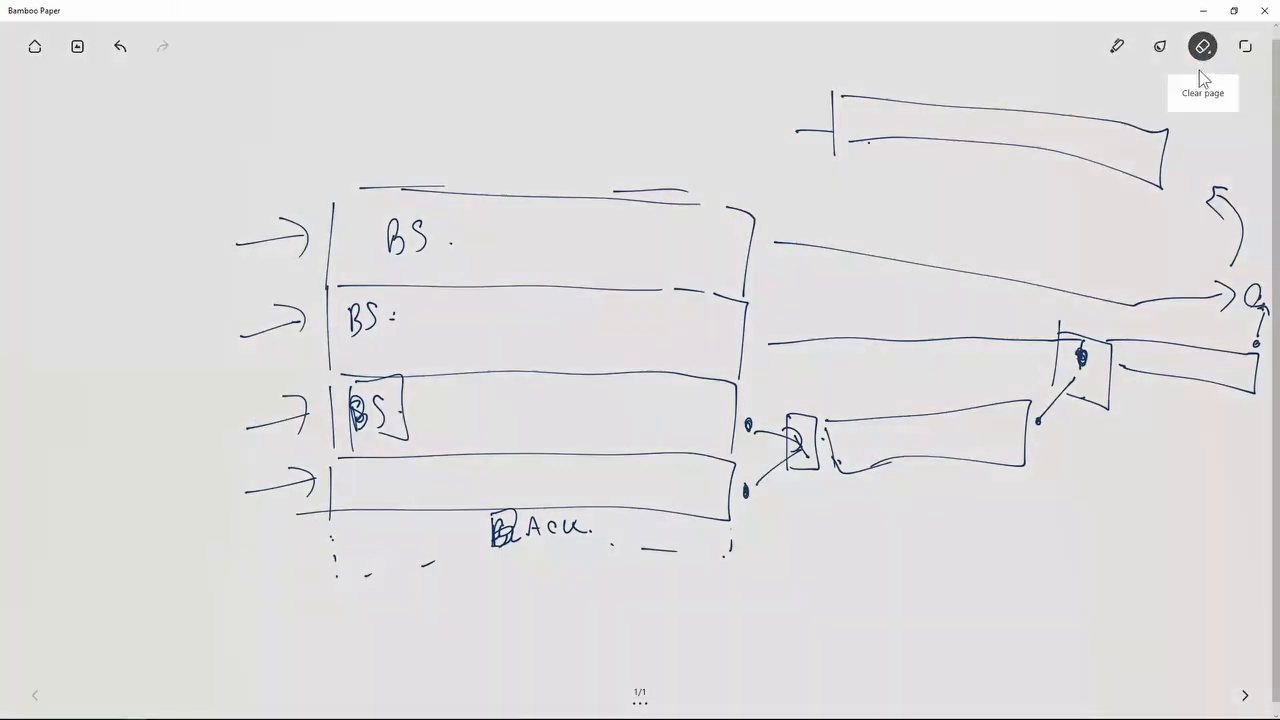
pyautogui.click(1205, 94)
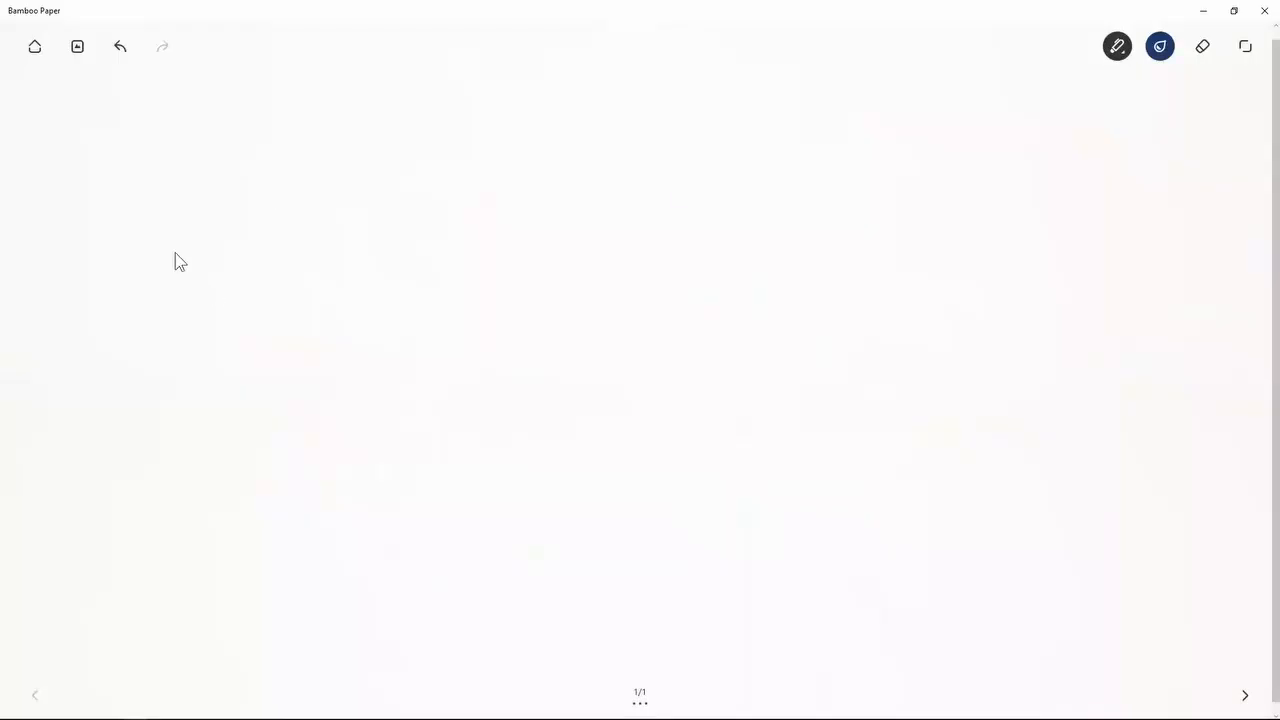
pyautogui.moveTo(176, 252); pyautogui.dragTo(400, 266)
pyautogui.moveTo(389, 293); pyautogui.dragTo(222, 310)
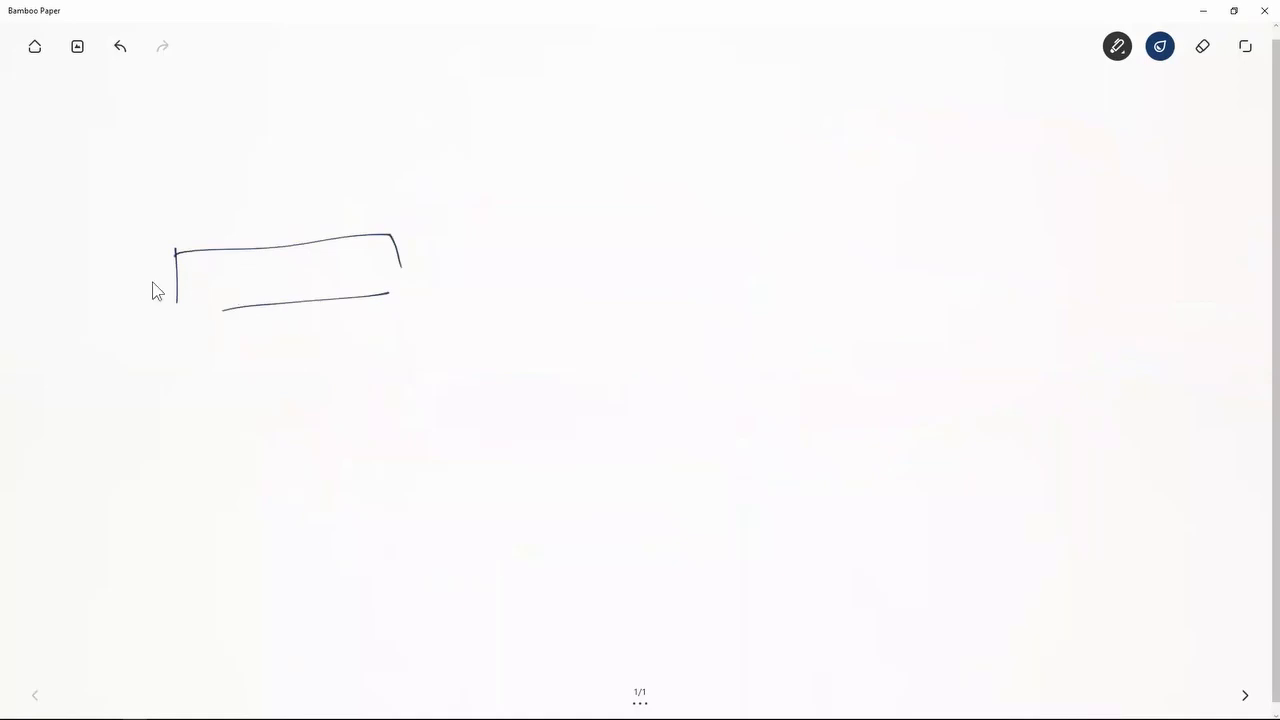
pyautogui.moveTo(103, 285); pyautogui.dragTo(118, 295)
pyautogui.moveTo(105, 305); pyautogui.dragTo(122, 298)
pyautogui.moveTo(206, 263); pyautogui.dragTo(198, 282)
pyautogui.moveTo(188, 362); pyautogui.dragTo(190, 428)
pyautogui.moveTo(187, 355)
pyautogui.mouseDown()
pyautogui.moveTo(356, 304)
pyautogui.moveTo(210, 432)
pyautogui.mouseUp()
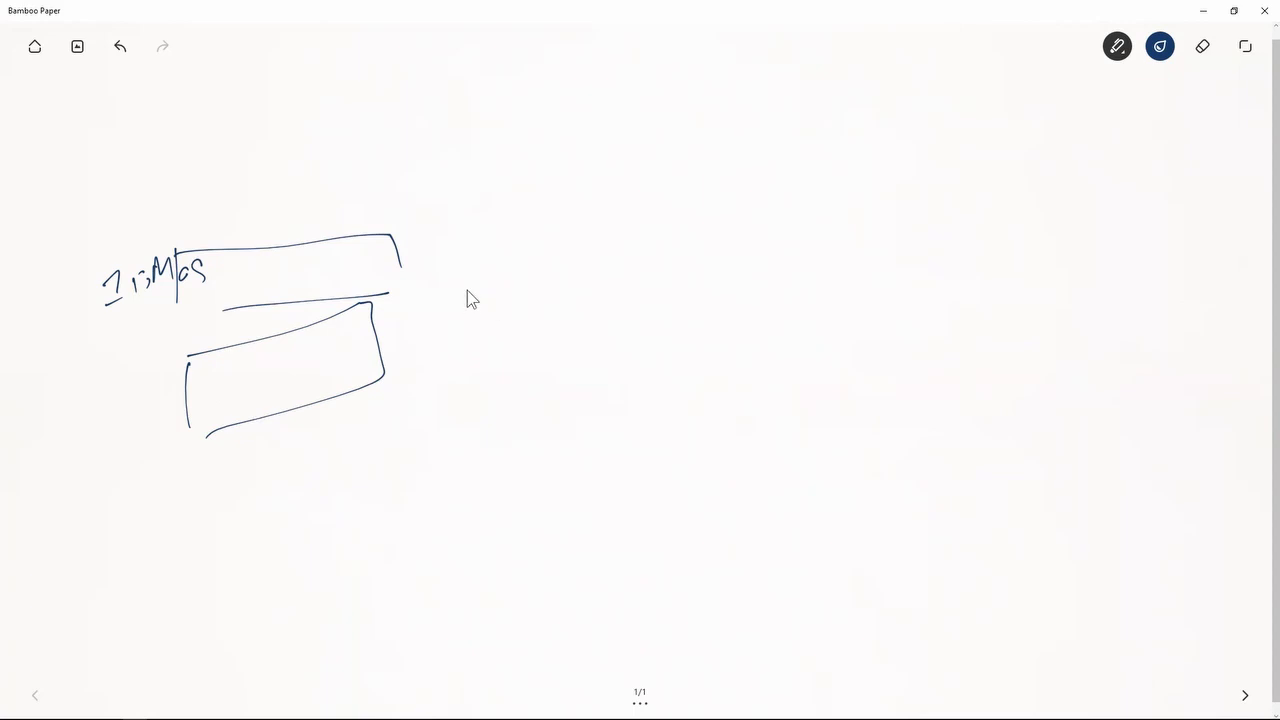
# - Sketch a second pair of stacked boxes labelled "2 is mask" and link the two pairs with crossing arrows
pyautogui.moveTo(467, 288); pyautogui.dragTo(481, 314)
pyautogui.moveTo(576, 276)
pyautogui.mouseDown()
pyautogui.moveTo(581, 306)
pyautogui.moveTo(769, 220)
pyautogui.moveTo(846, 222)
pyautogui.moveTo(717, 284)
pyautogui.moveTo(640, 387)
pyautogui.mouseUp()
pyautogui.moveTo(638, 321); pyautogui.dragTo(763, 375)
pyautogui.moveTo(641, 382); pyautogui.dragTo(763, 375)
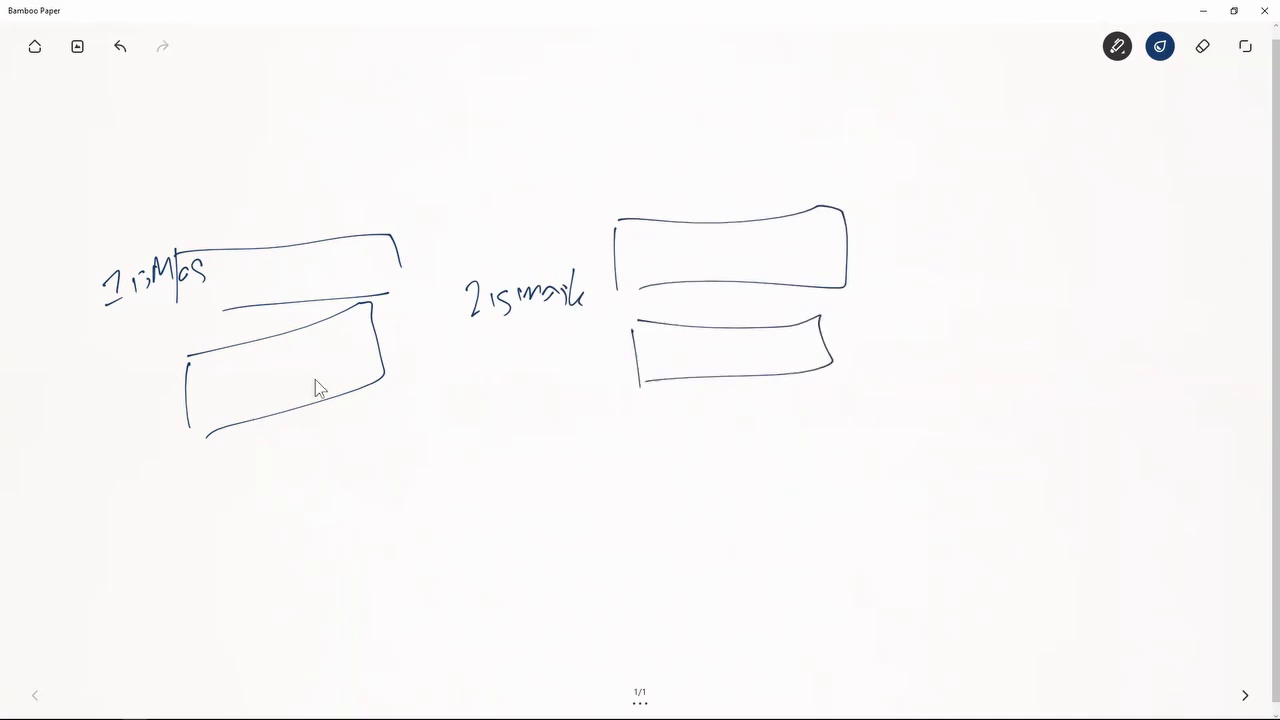
pyautogui.moveTo(386, 352); pyautogui.dragTo(565, 228)
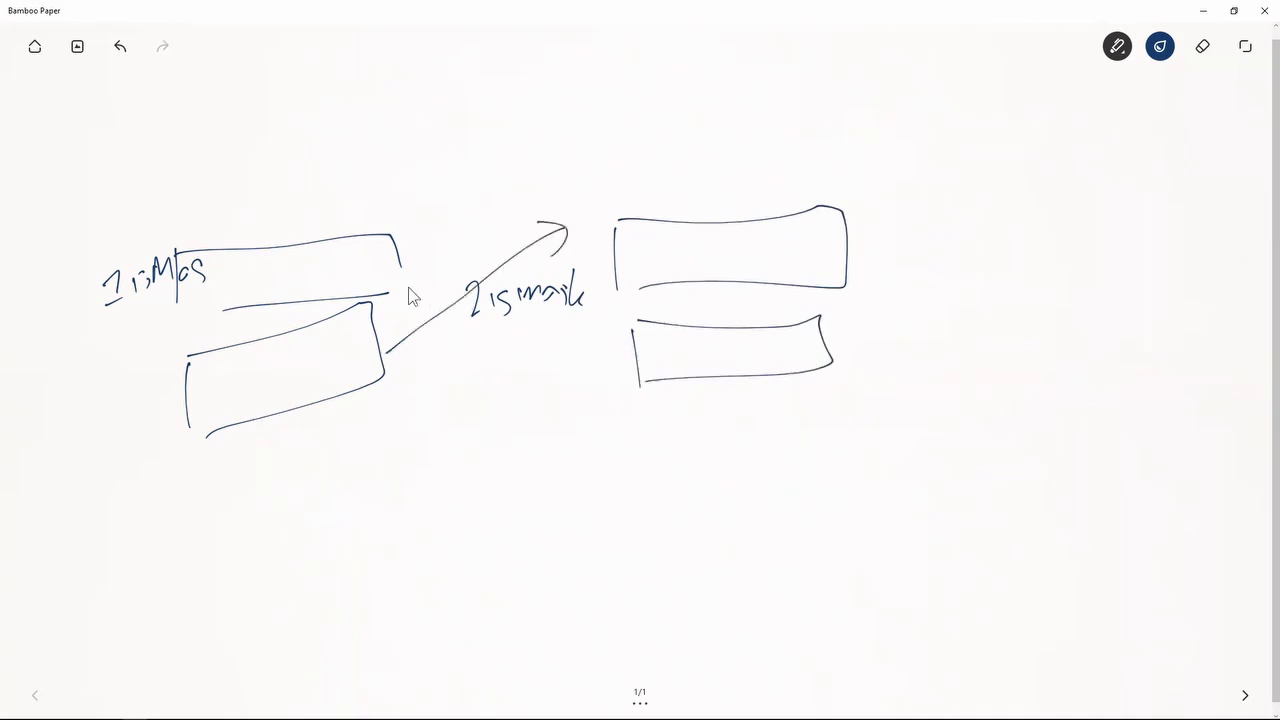
pyautogui.moveTo(408, 287)
pyautogui.mouseDown()
pyautogui.moveTo(635, 368)
pyautogui.moveTo(590, 345)
pyautogui.moveTo(594, 377)
pyautogui.mouseUp()
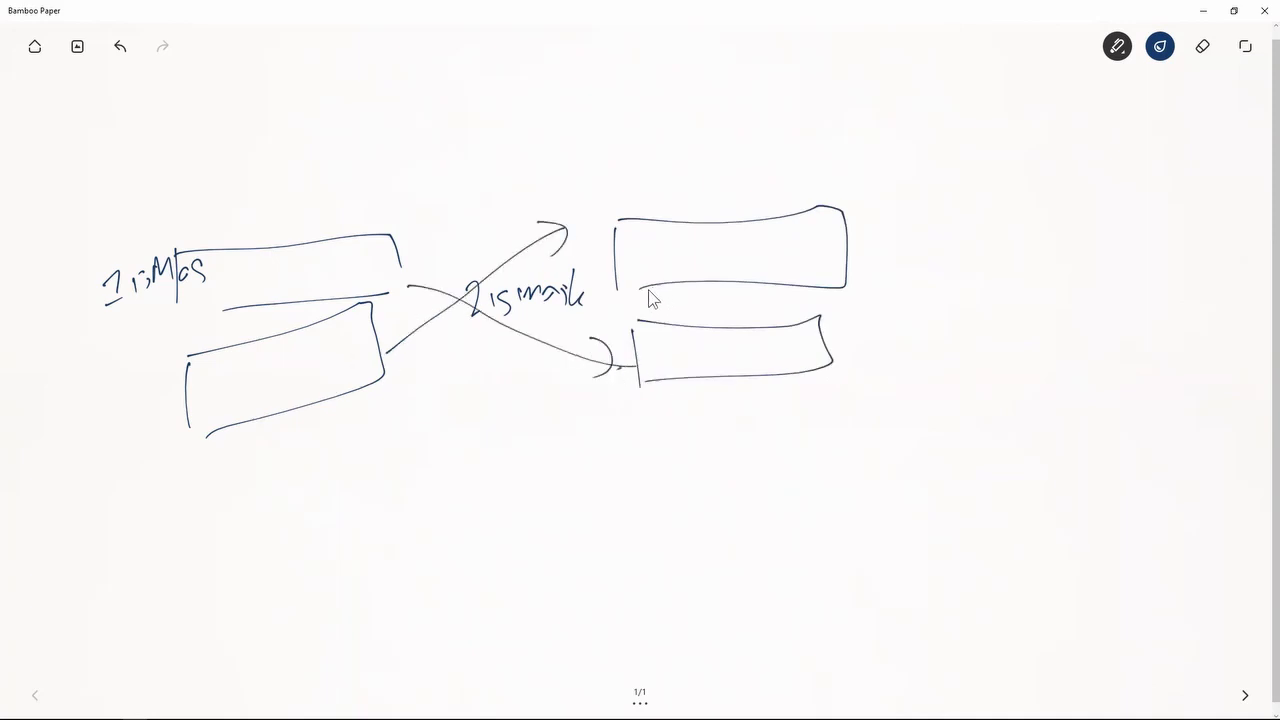
# - Mark the layer boxes with arrows and a shaded patch, outline the second pair's upper box, and return to xLights
pyautogui.moveTo(652, 368)
pyautogui.mouseDown()
pyautogui.moveTo(695, 350)
pyautogui.moveTo(672, 358)
pyautogui.mouseUp()
pyautogui.moveTo(692, 255)
pyautogui.mouseDown()
pyautogui.moveTo(760, 250)
pyautogui.moveTo(748, 252)
pyautogui.mouseUp()
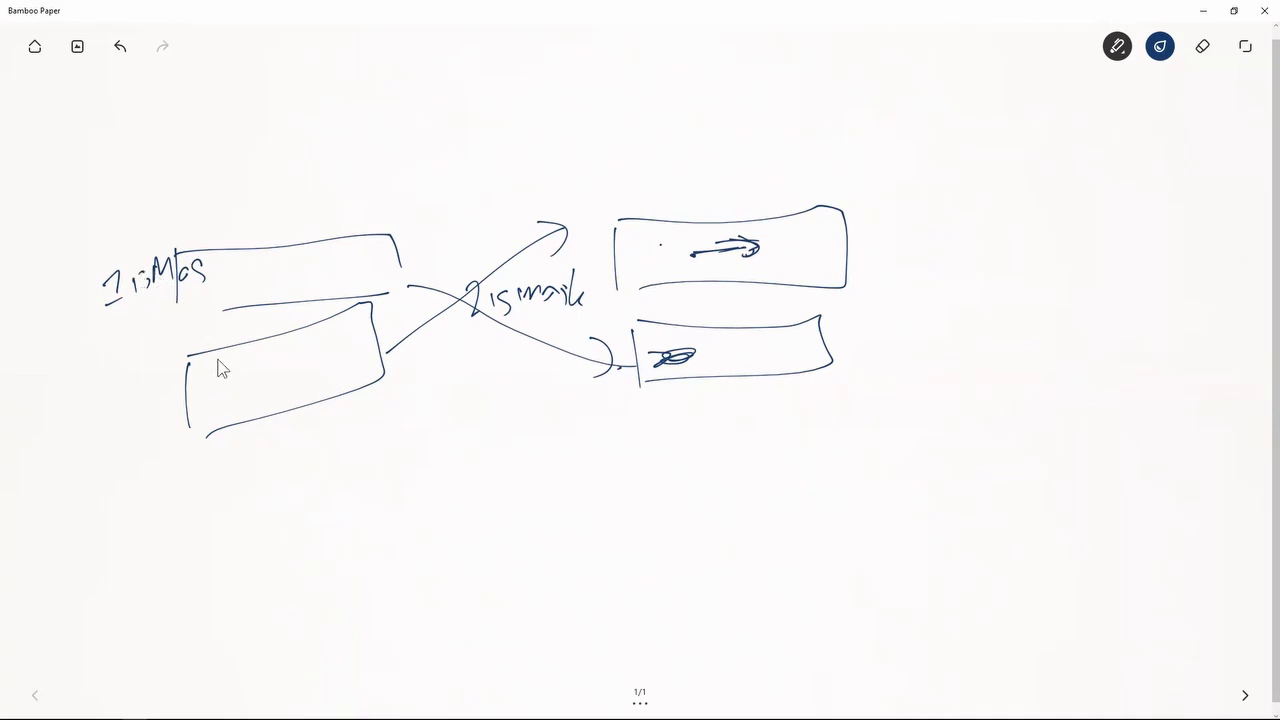
pyautogui.moveTo(212, 385); pyautogui.dragTo(342, 341)
pyautogui.moveTo(698, 360)
pyautogui.mouseDown()
pyautogui.moveTo(663, 374)
pyautogui.moveTo(680, 355)
pyautogui.mouseUp()
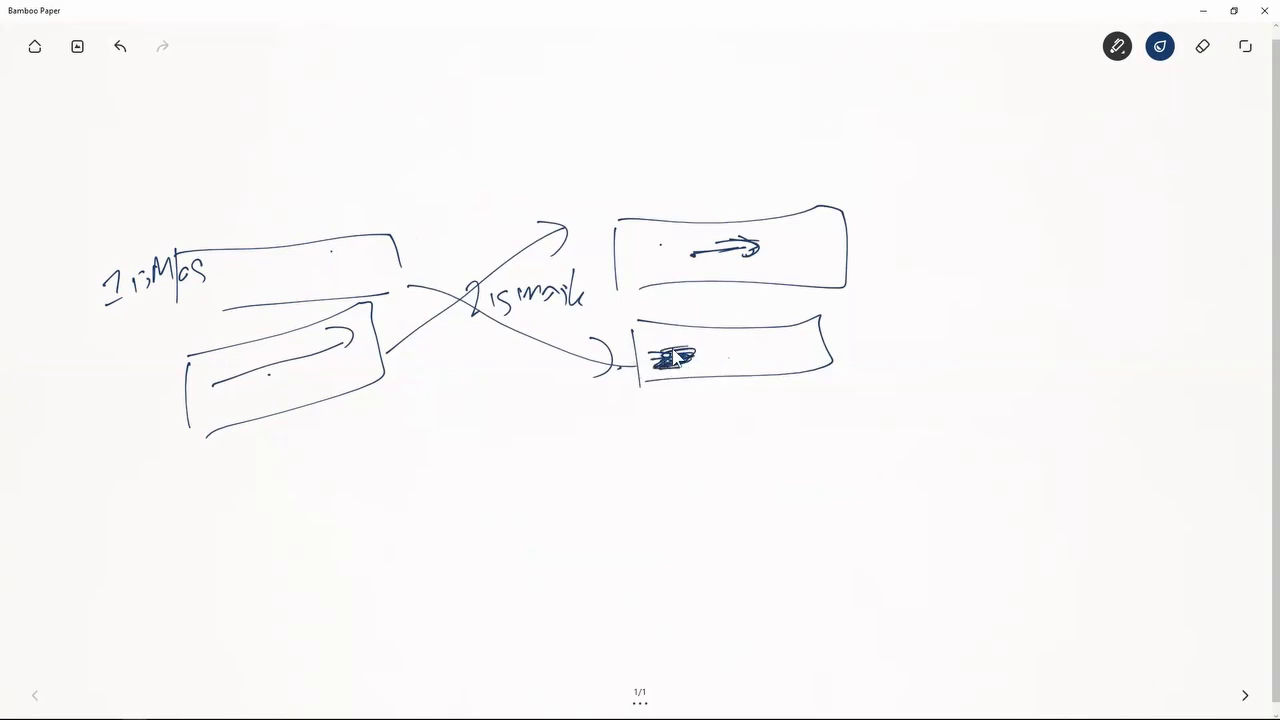
pyautogui.moveTo(716, 253)
pyautogui.mouseDown()
pyautogui.moveTo(760, 240)
pyautogui.moveTo(781, 272)
pyautogui.mouseUp()
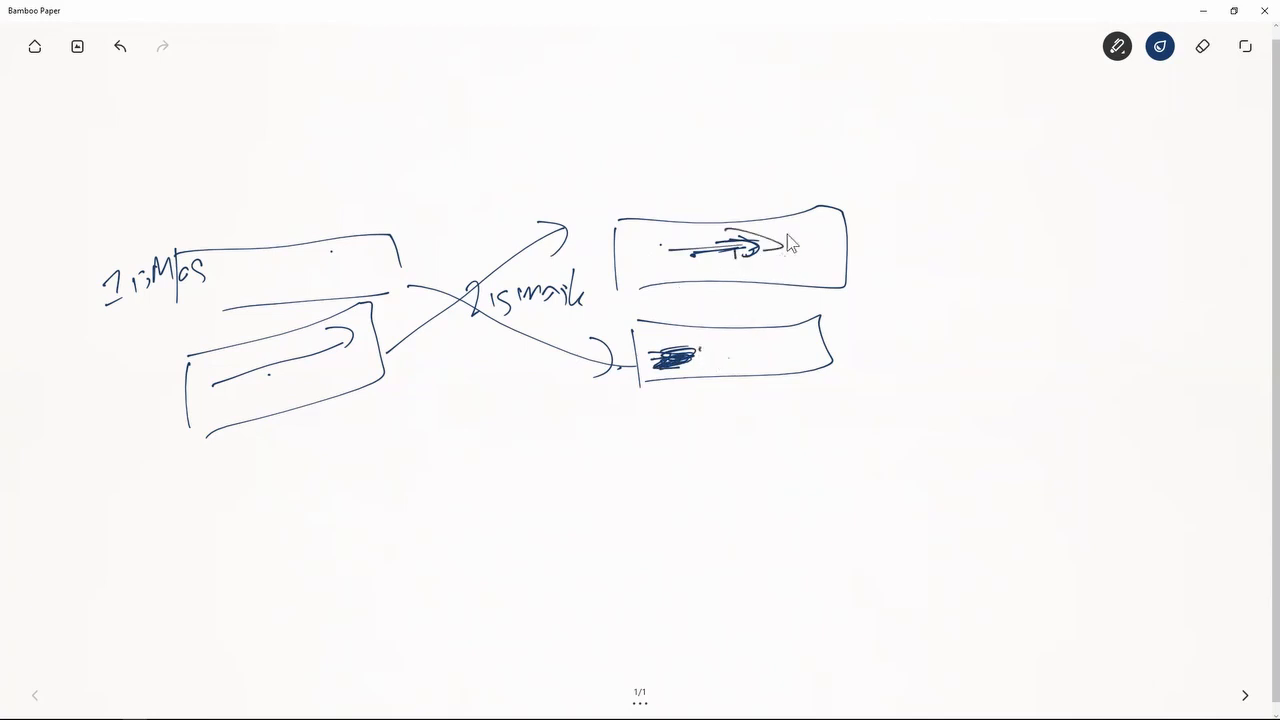
pyautogui.moveTo(622, 248)
pyautogui.mouseDown()
pyautogui.moveTo(704, 290)
pyautogui.moveTo(831, 284)
pyautogui.moveTo(833, 202)
pyautogui.moveTo(627, 226)
pyautogui.moveTo(634, 286)
pyautogui.moveTo(813, 282)
pyautogui.moveTo(828, 203)
pyautogui.moveTo(798, 211)
pyautogui.mouseUp()
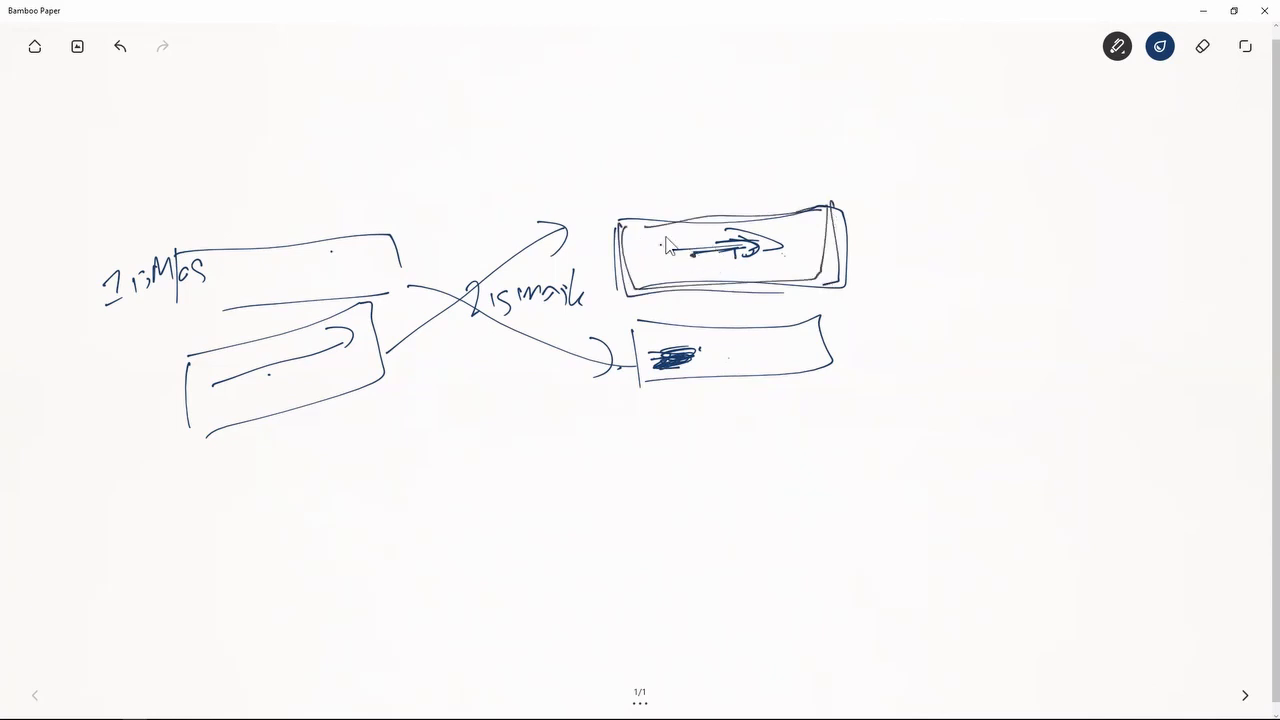
pyautogui.hotkey('alt', 'Tab')
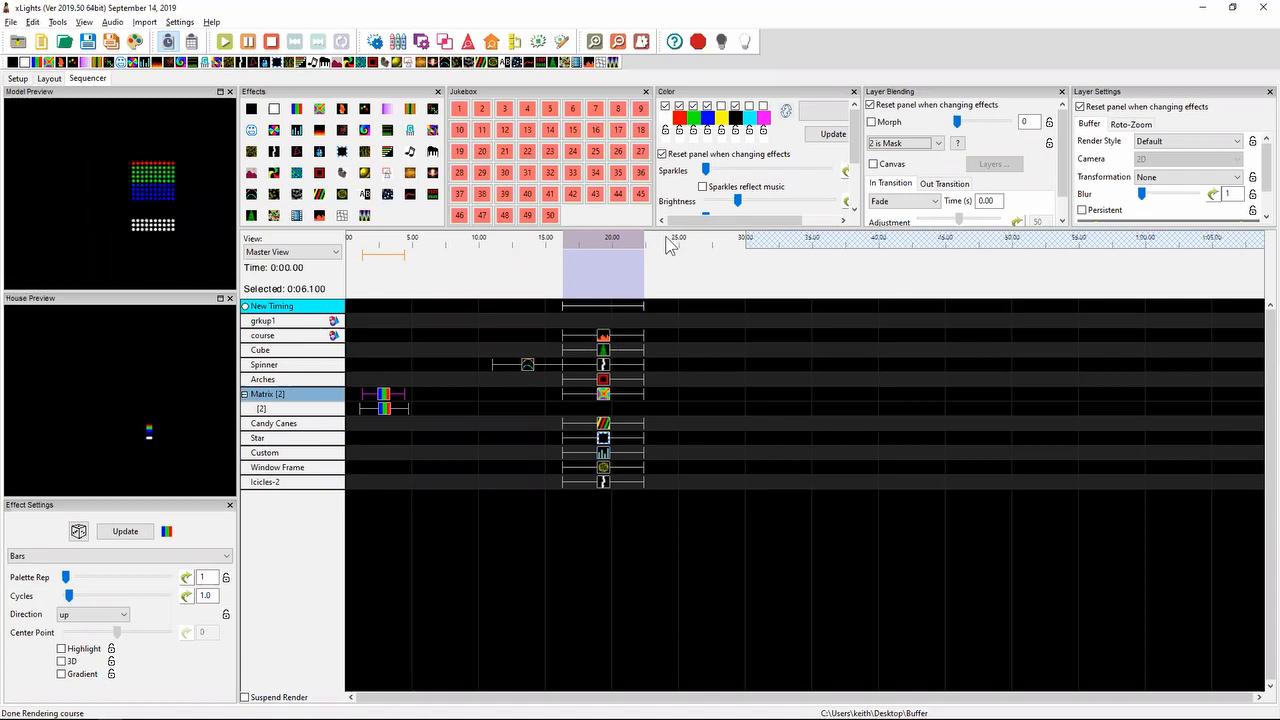
# - Try the 1 is Mask and 1 is Unmask blending modes on Matrix's upper-layer Bars effect
pyautogui.click(926, 143)
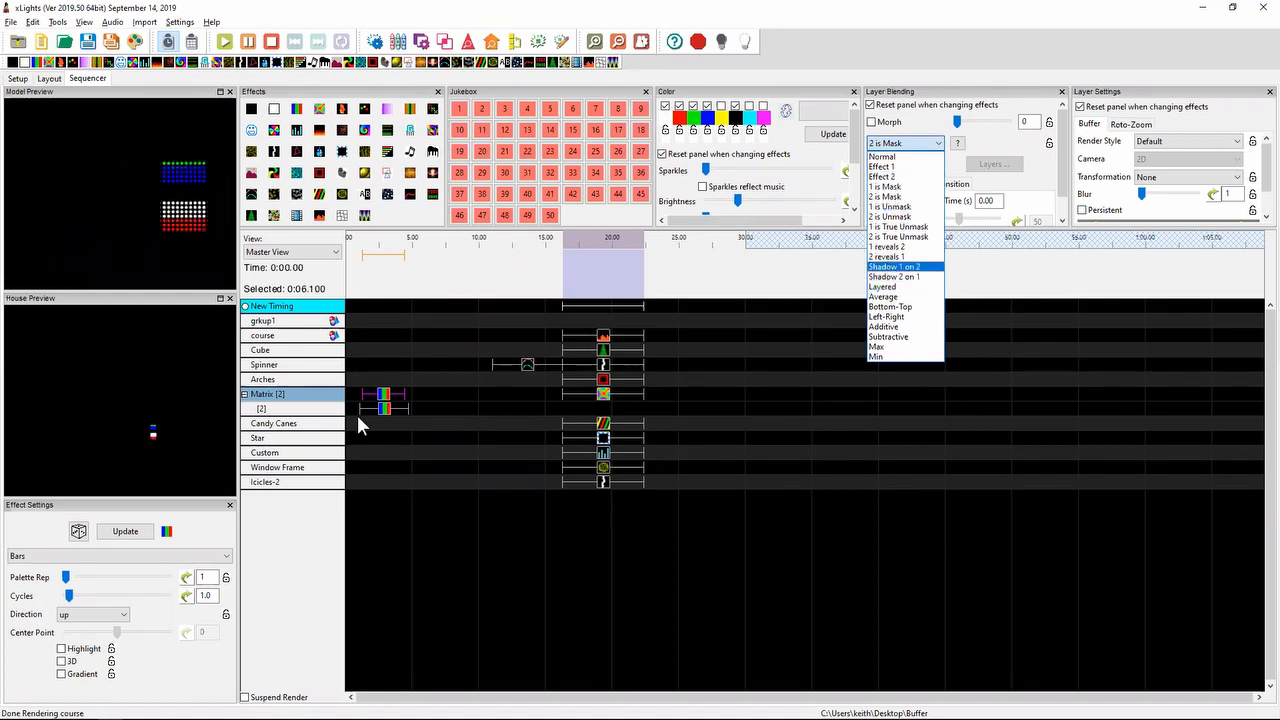
pyautogui.click(884, 187)
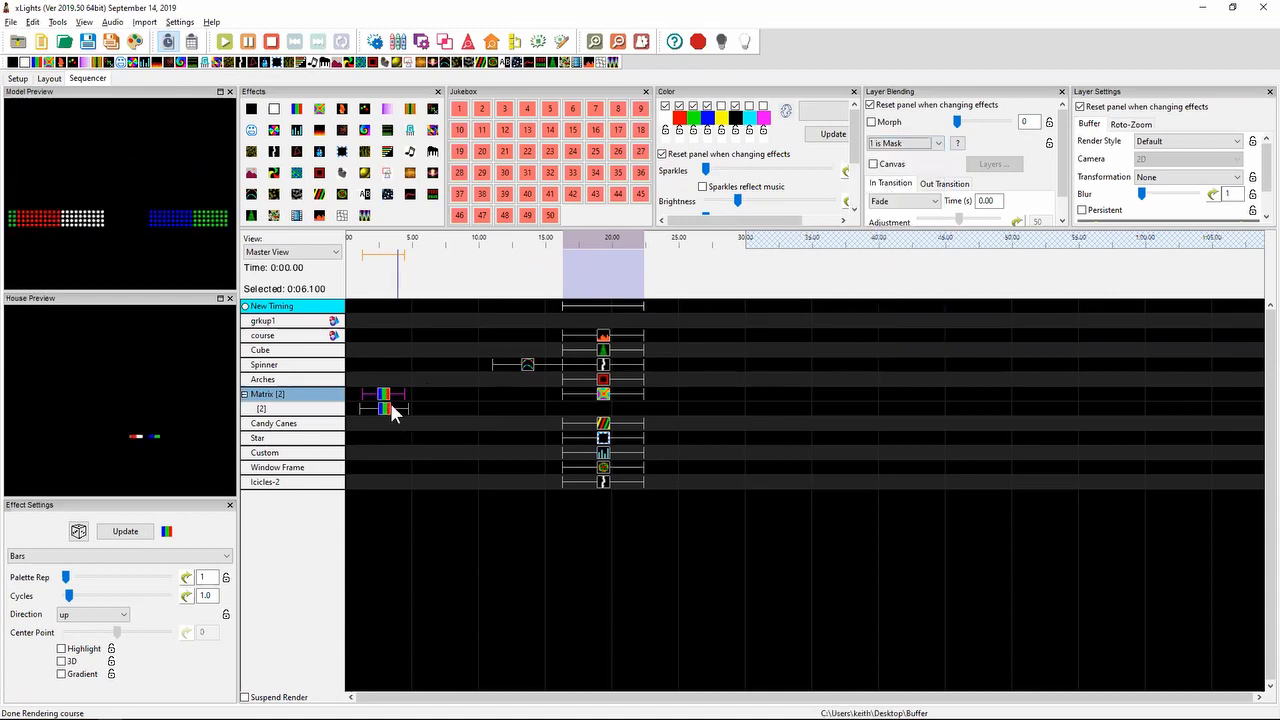
pyautogui.moveTo(899, 150)
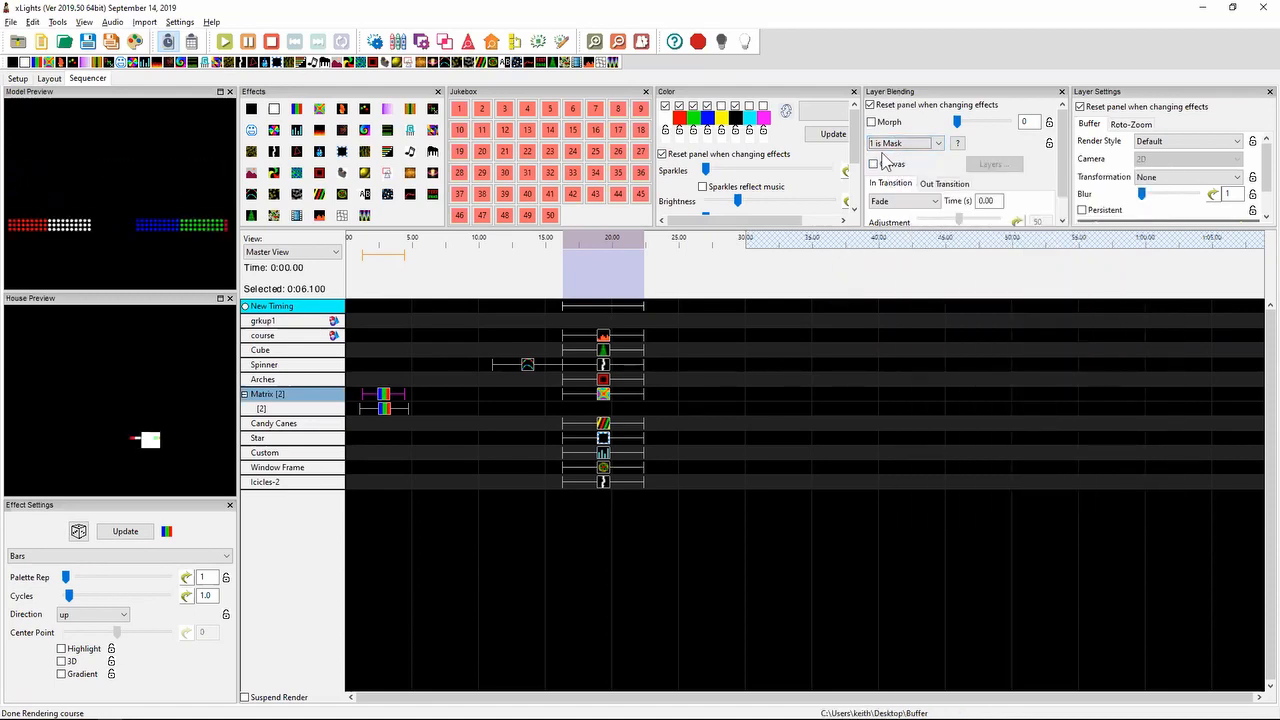
pyautogui.click(905, 144)
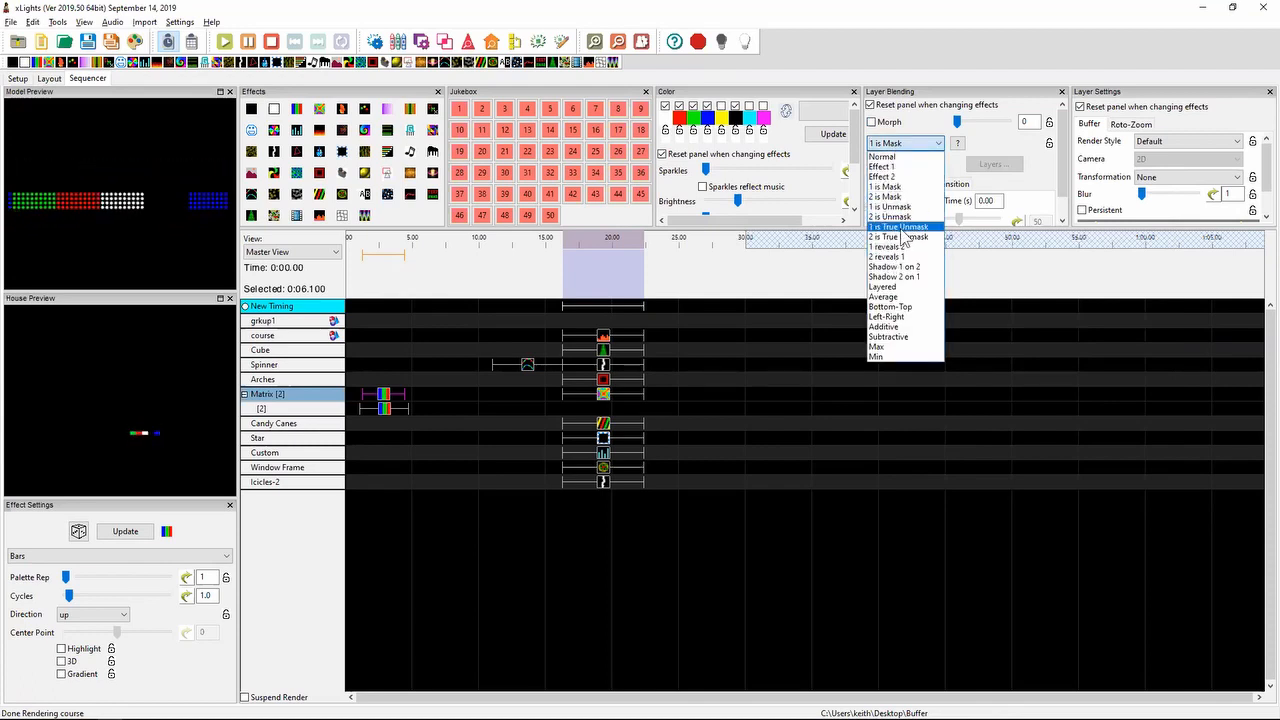
pyautogui.click(892, 206)
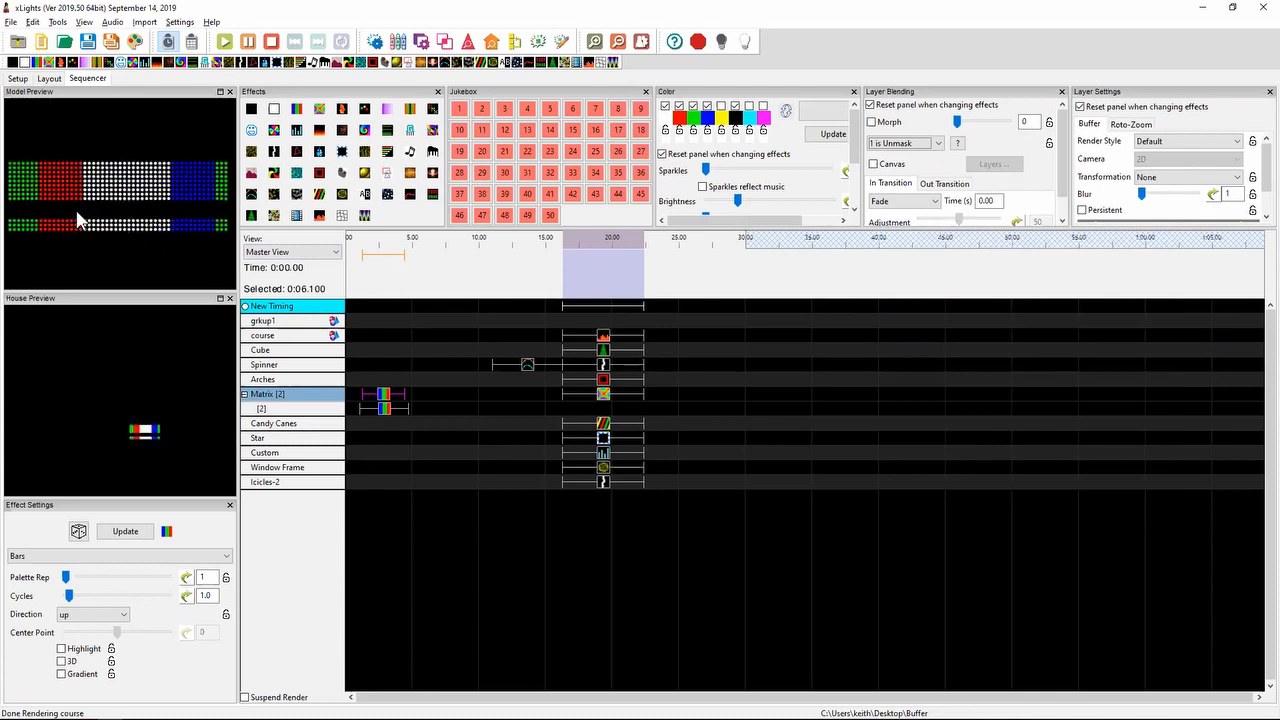
# - Alternate the upper-layer Bars effect twice between the 1 reveals 2 and Normal blending modes, ending on Normal
pyautogui.click(925, 144)
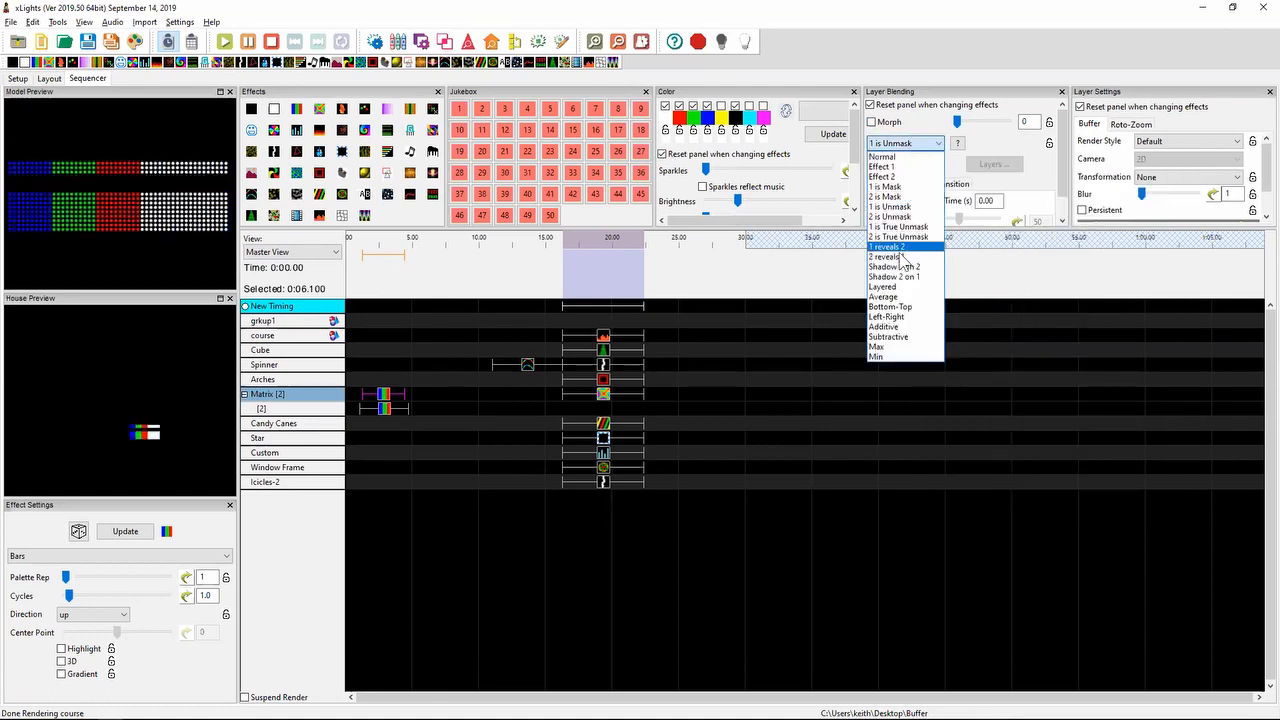
pyautogui.click(895, 248)
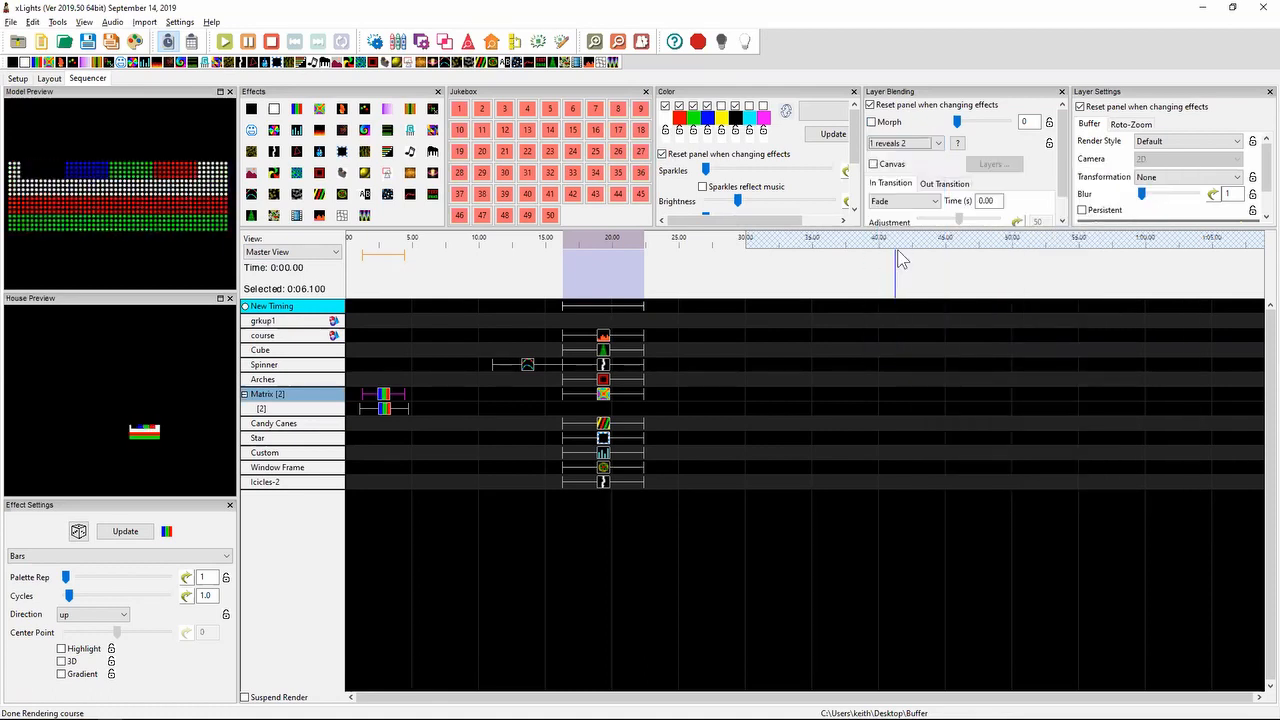
pyautogui.click(888, 143)
pyautogui.click(892, 163)
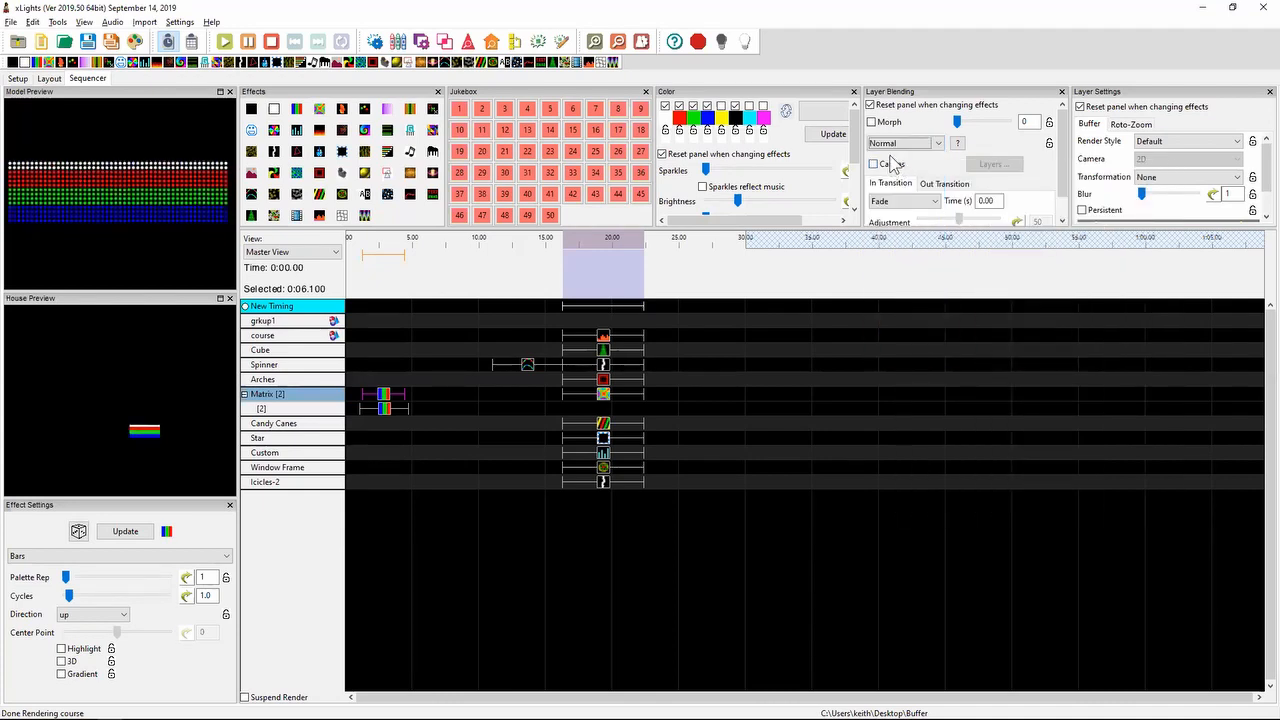
pyautogui.click(888, 143)
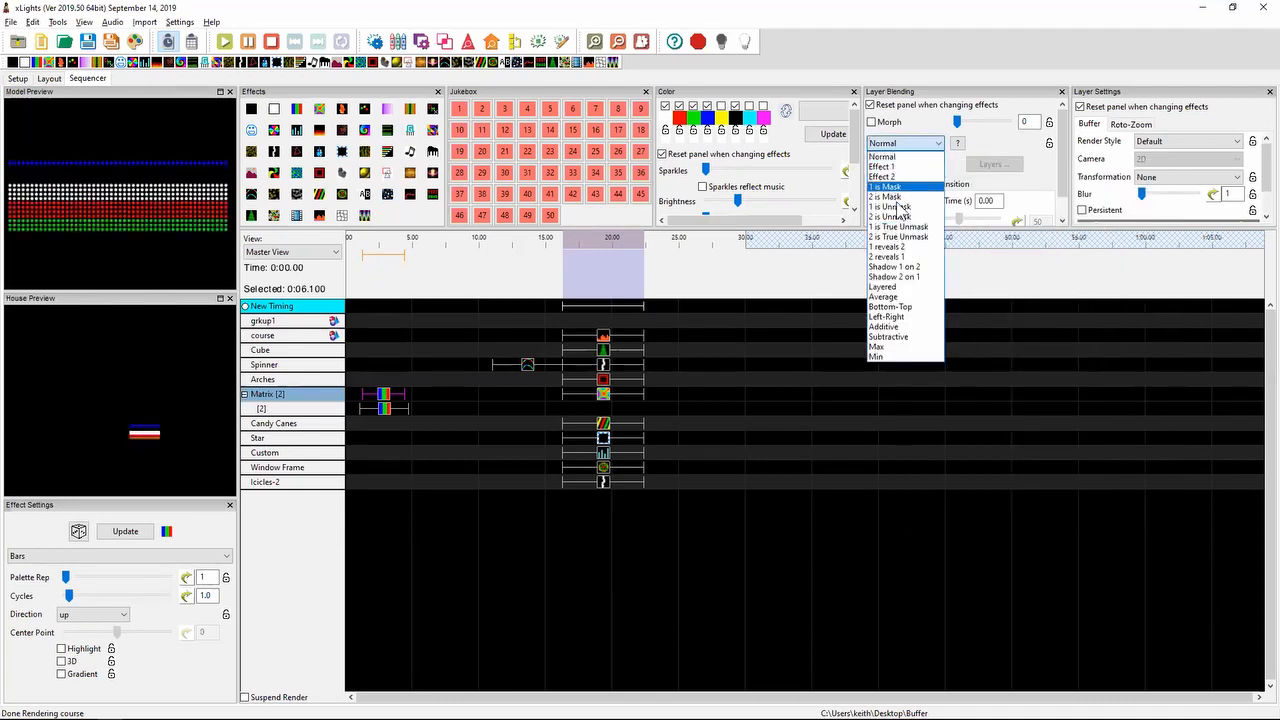
pyautogui.click(900, 247)
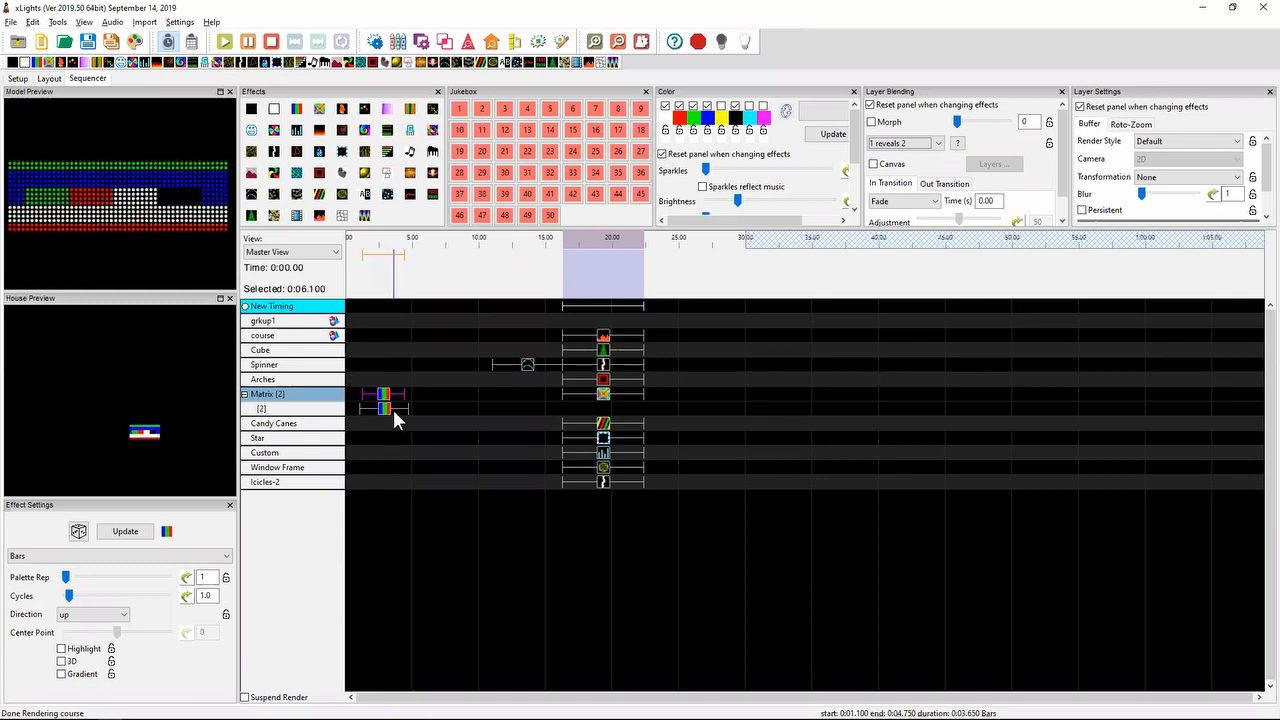
pyautogui.click(900, 143)
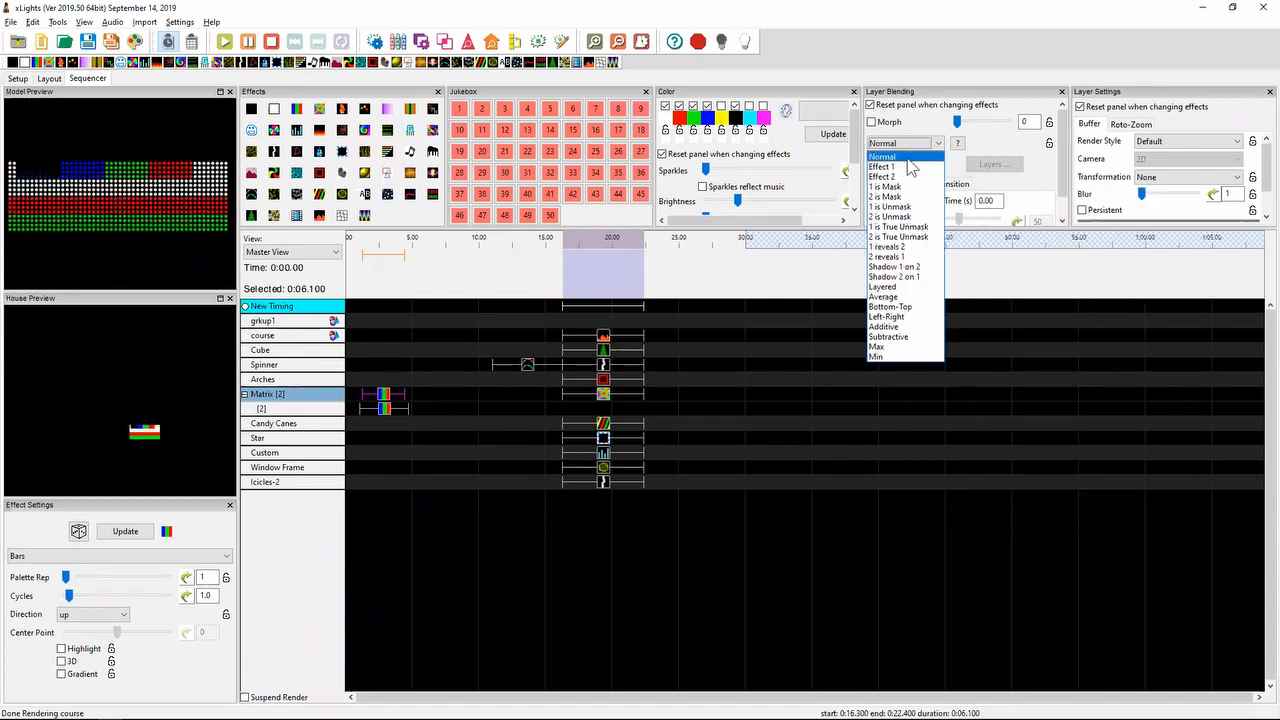
pyautogui.click(895, 157)
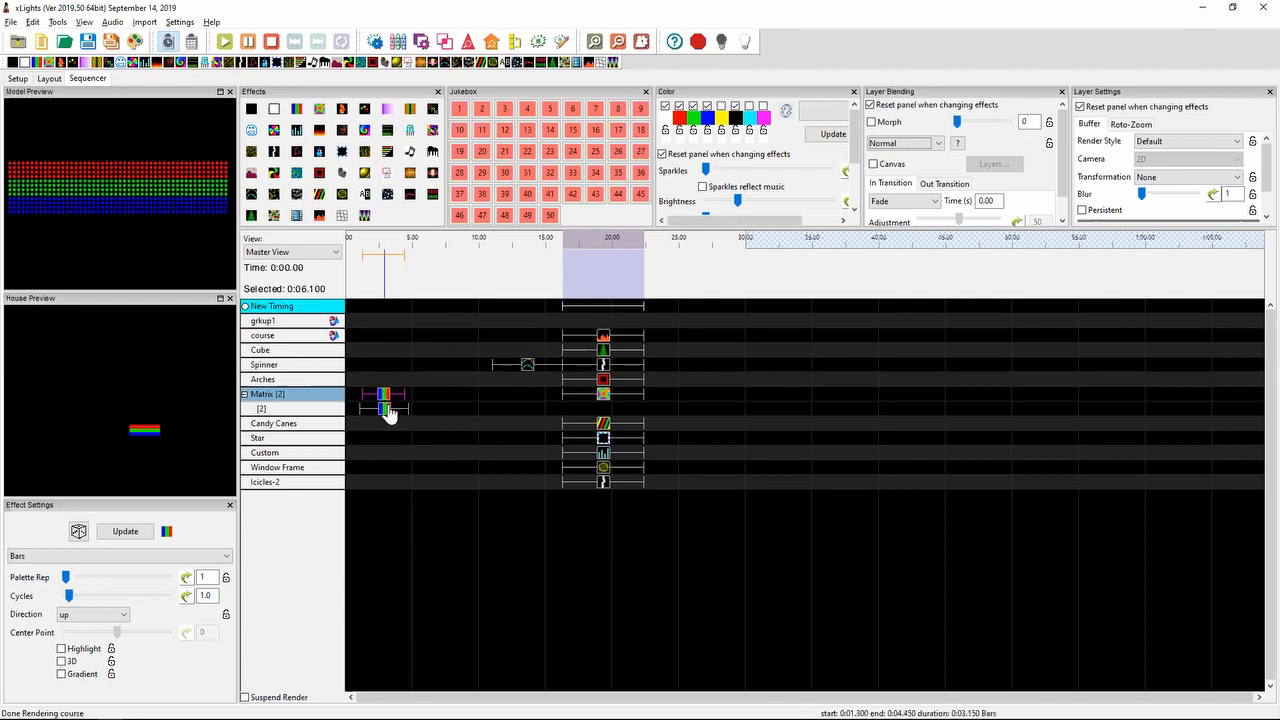
# - Try the Shadow 1 on 2 and Layered blending modes on Matrix's upper-layer Bars effect
pyautogui.click(891, 145)
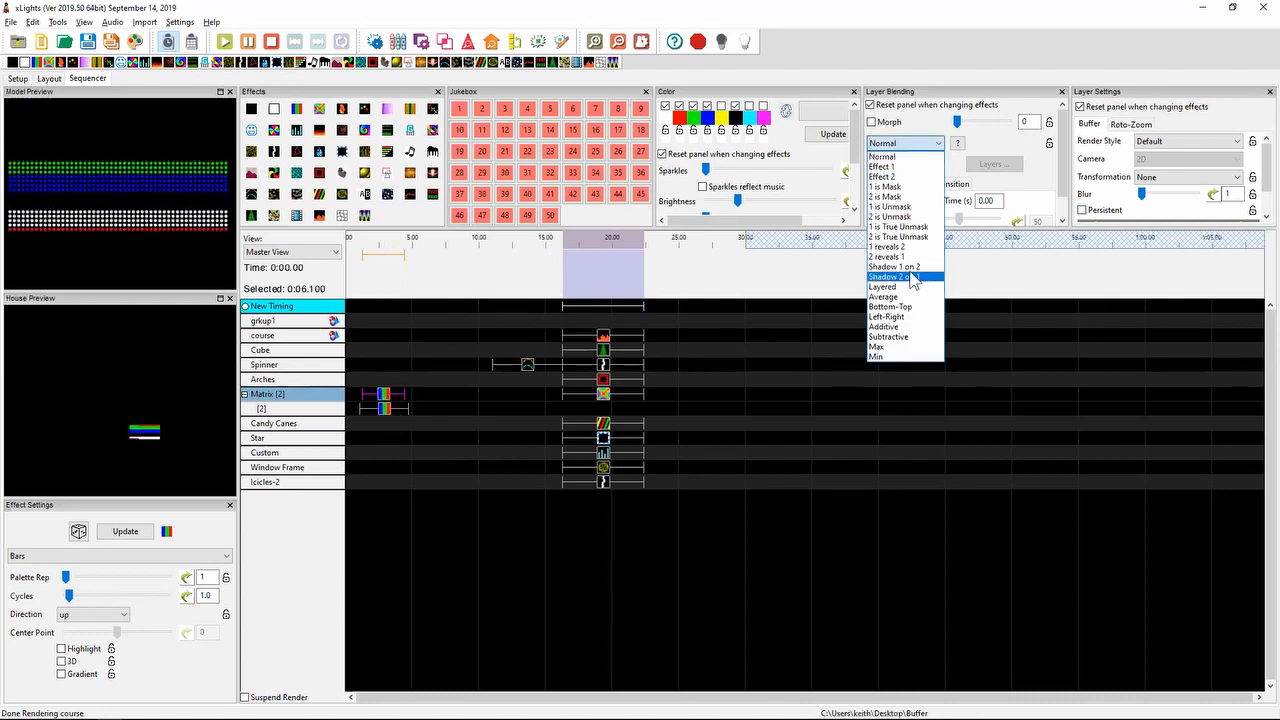
pyautogui.click(916, 268)
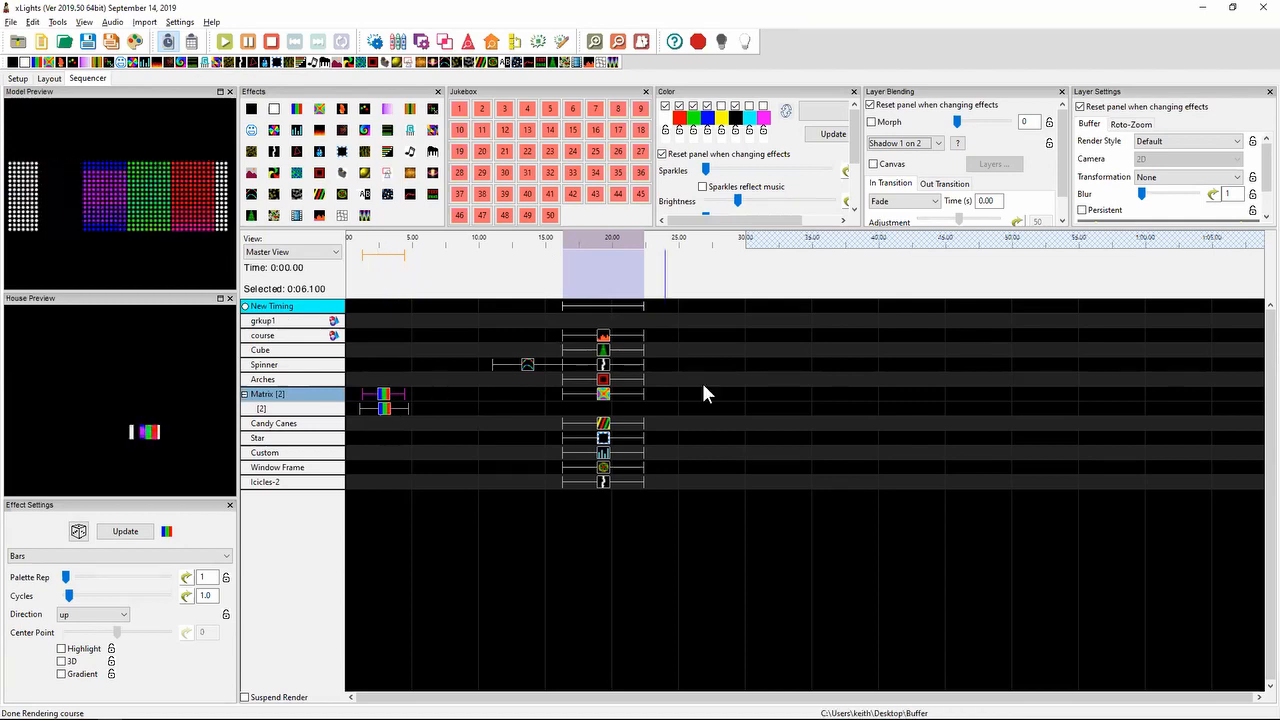
pyautogui.click(915, 145)
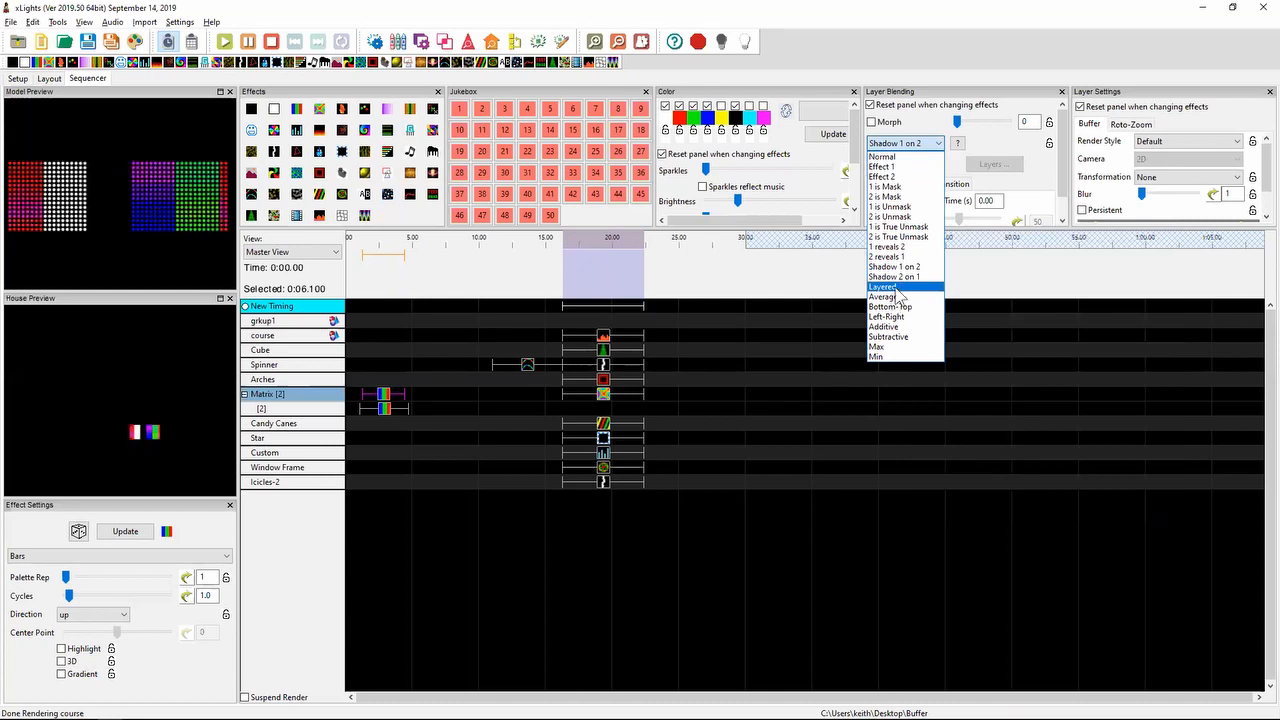
pyautogui.click(884, 287)
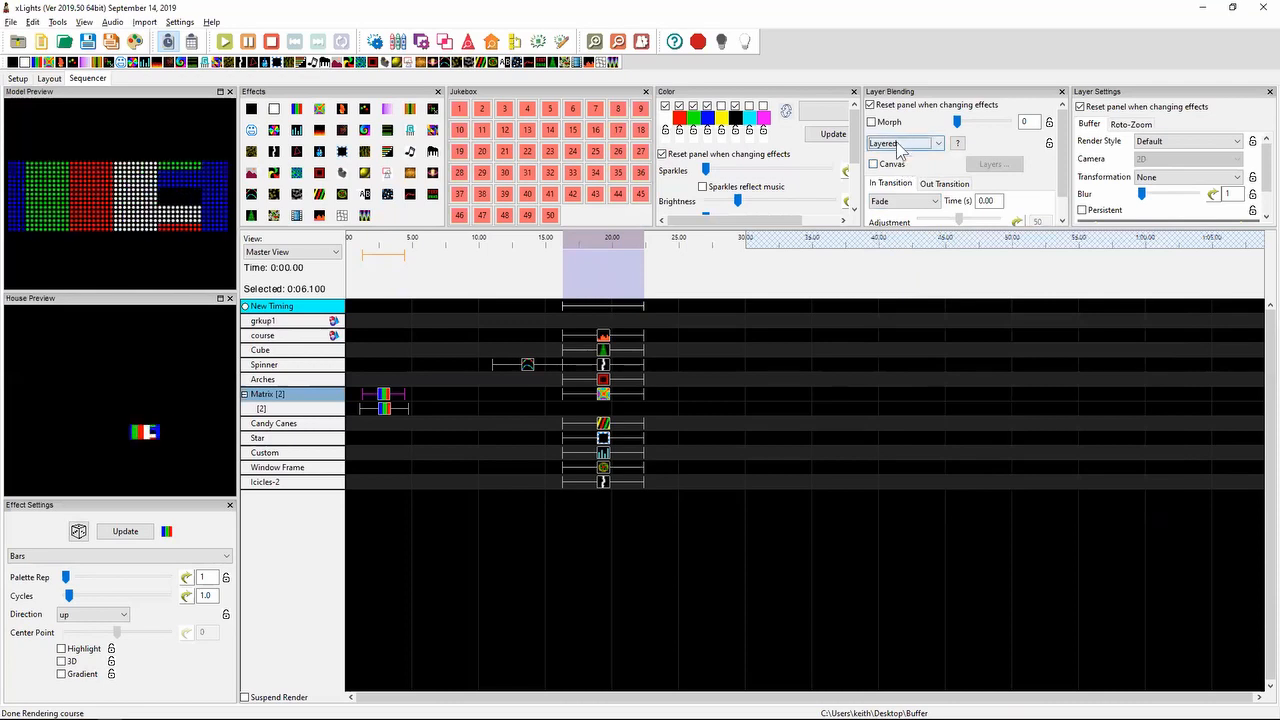
# - Compare the 1 reveals 2 and 2 reveals 1 blending modes on Matrix's upper-layer Bars effect
pyautogui.moveTo(904, 149)
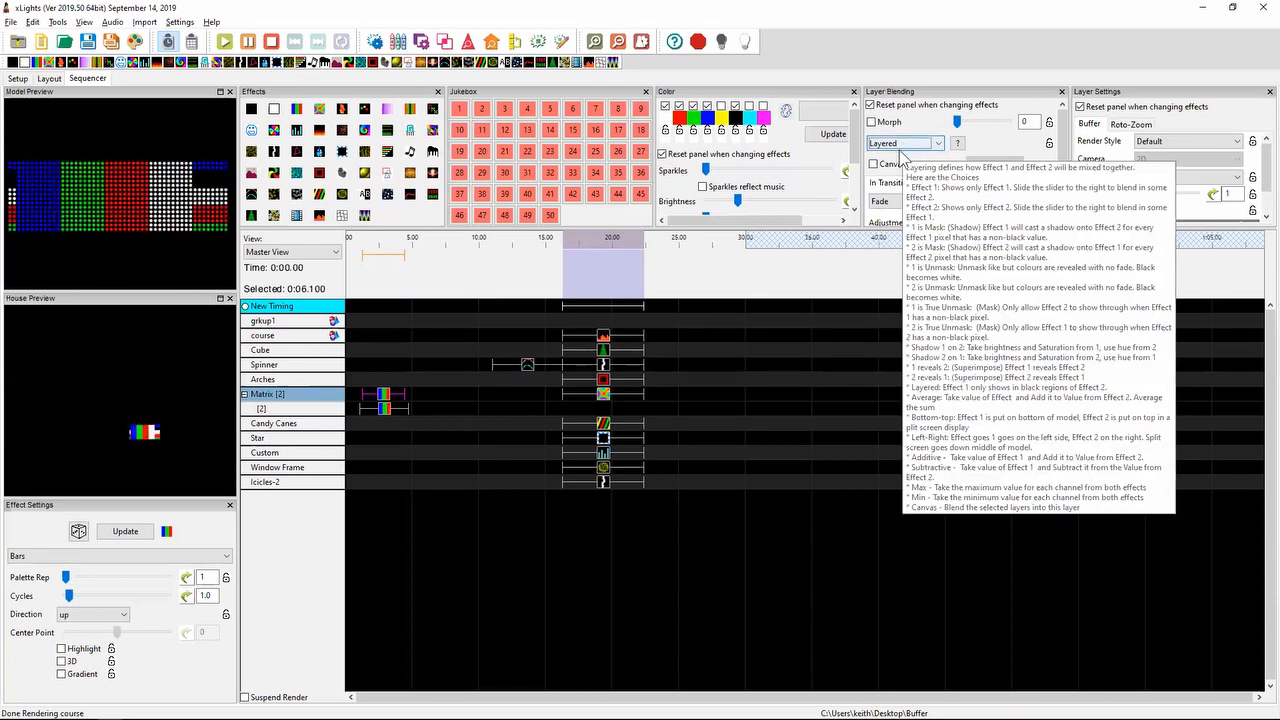
pyautogui.click(902, 150)
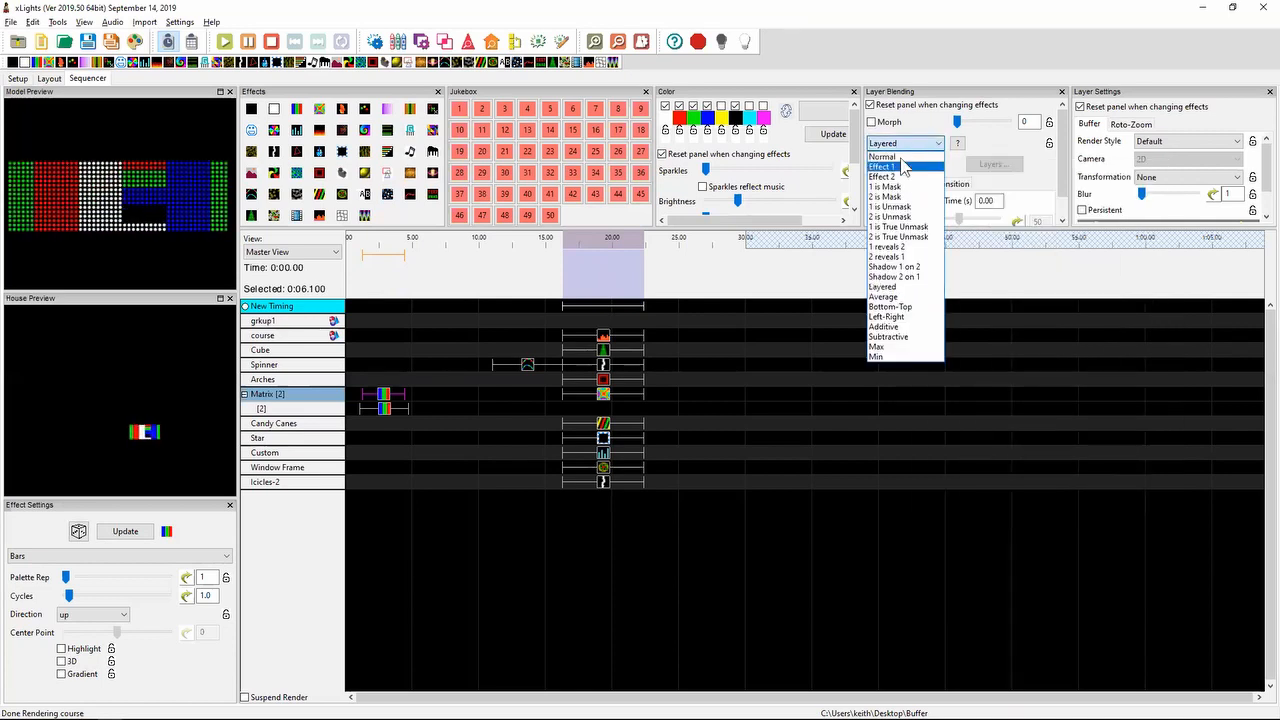
pyautogui.click(903, 250)
pyautogui.click(889, 146)
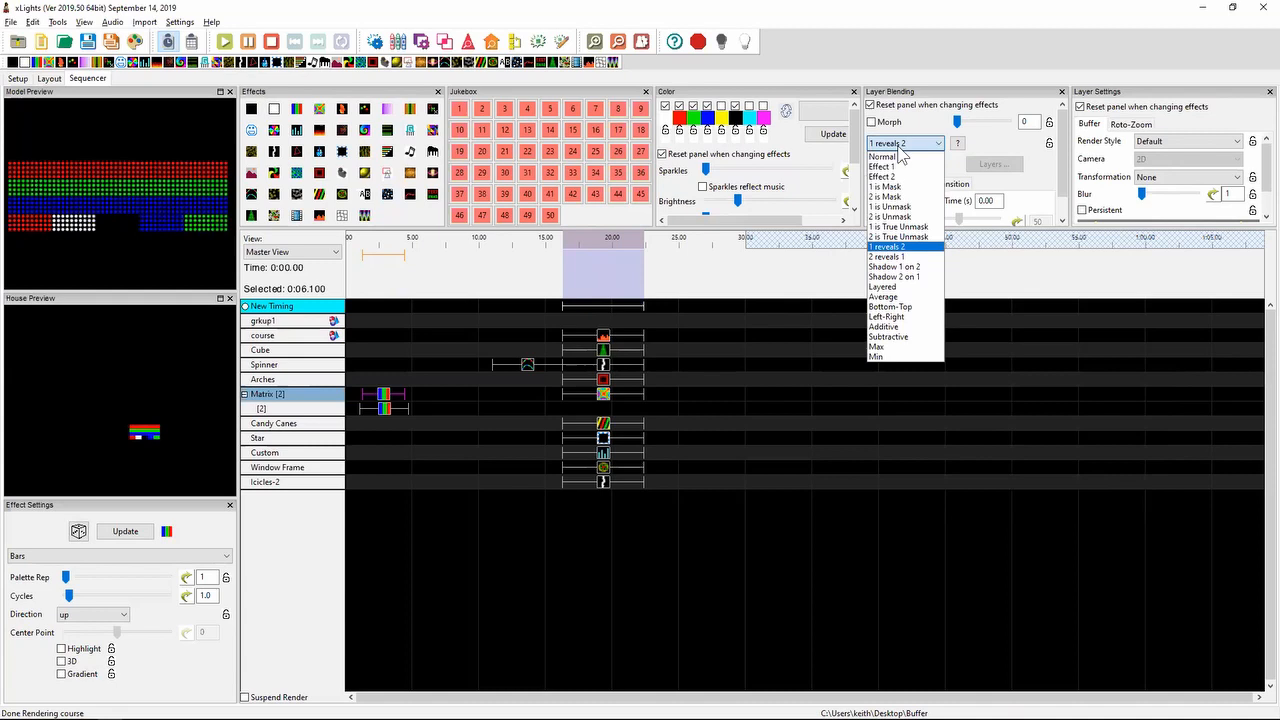
pyautogui.click(898, 257)
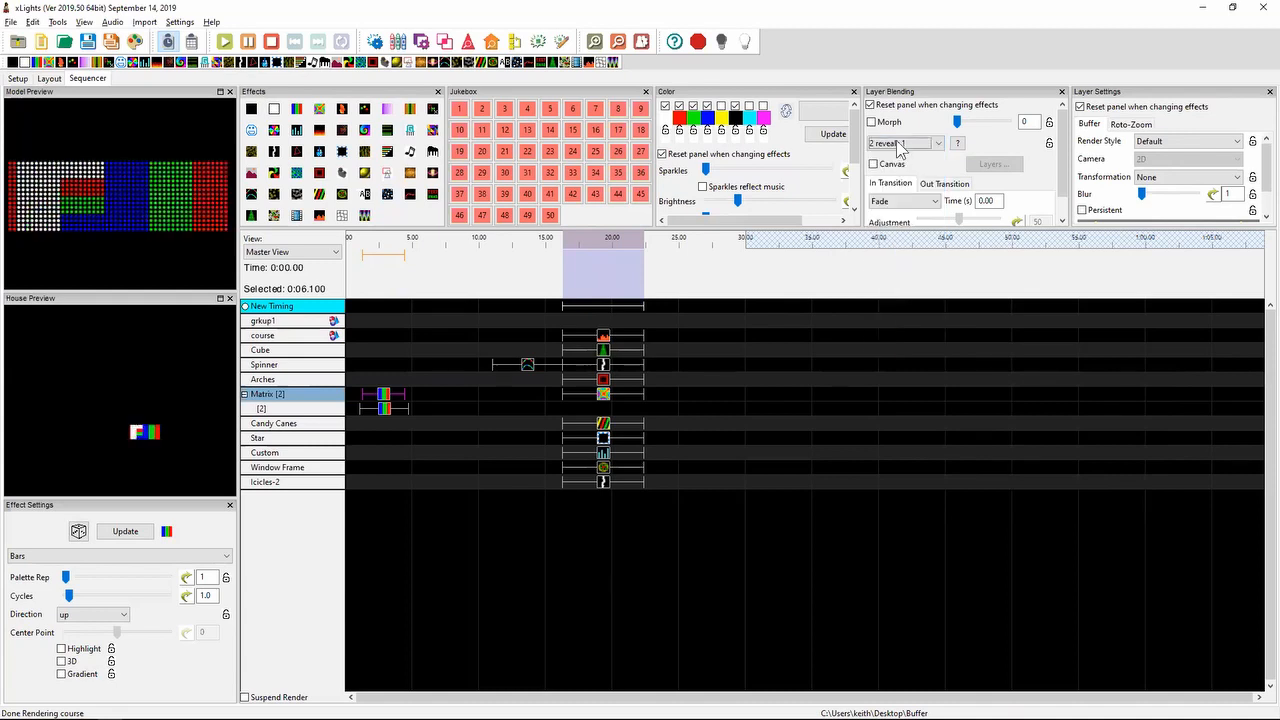
# - Cycle the upper-layer Bars effect through the Shadow 2 on 1 and Layered blending modes, ending on Average
pyautogui.click(896, 142)
pyautogui.click(898, 280)
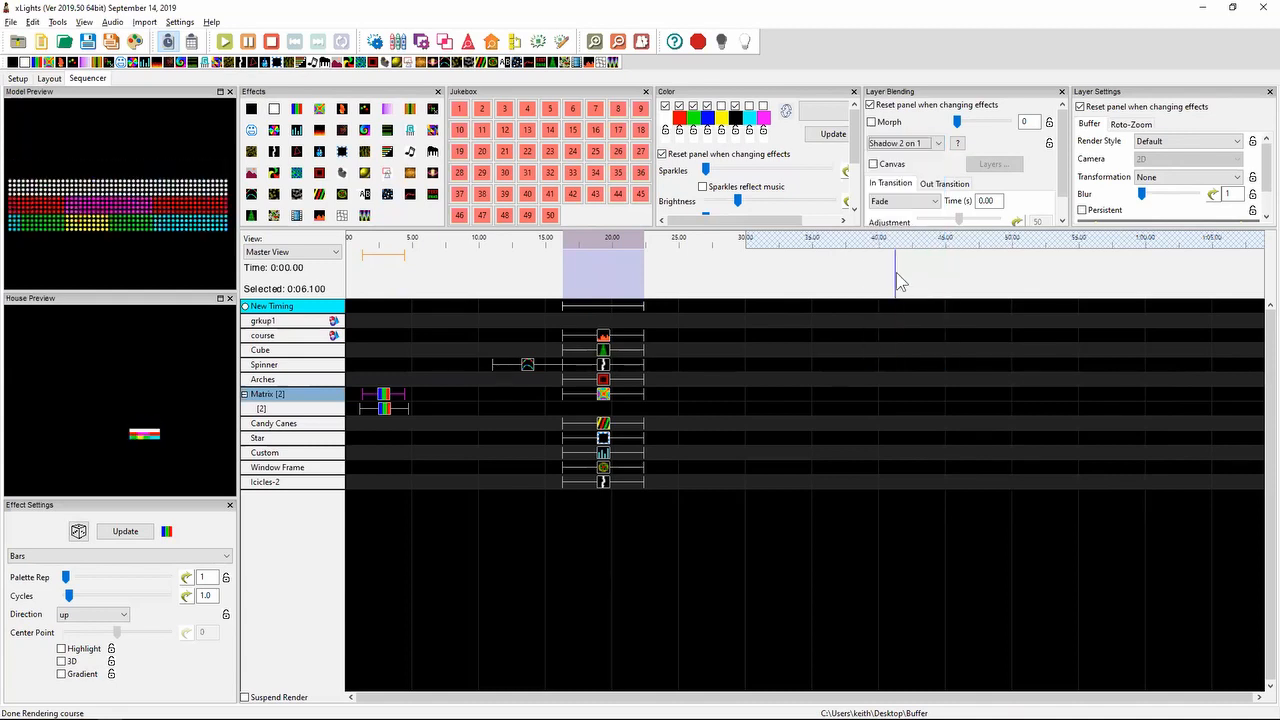
pyautogui.click(899, 143)
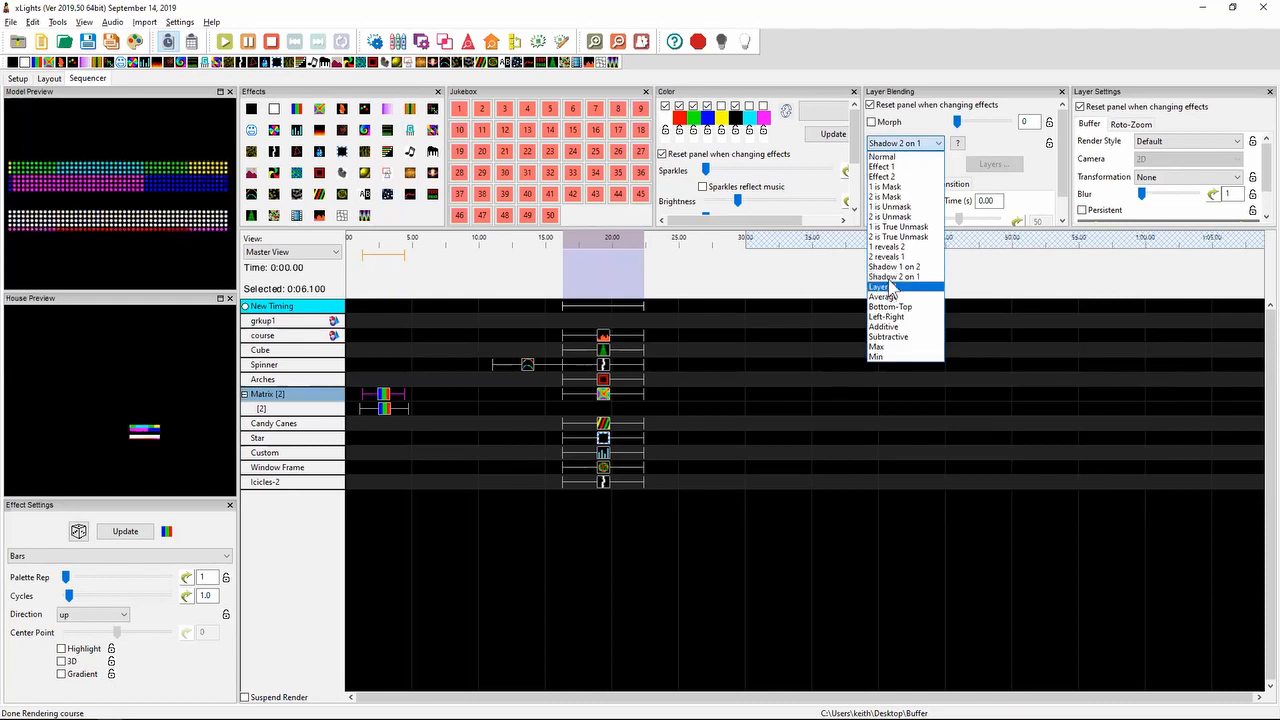
pyautogui.click(891, 287)
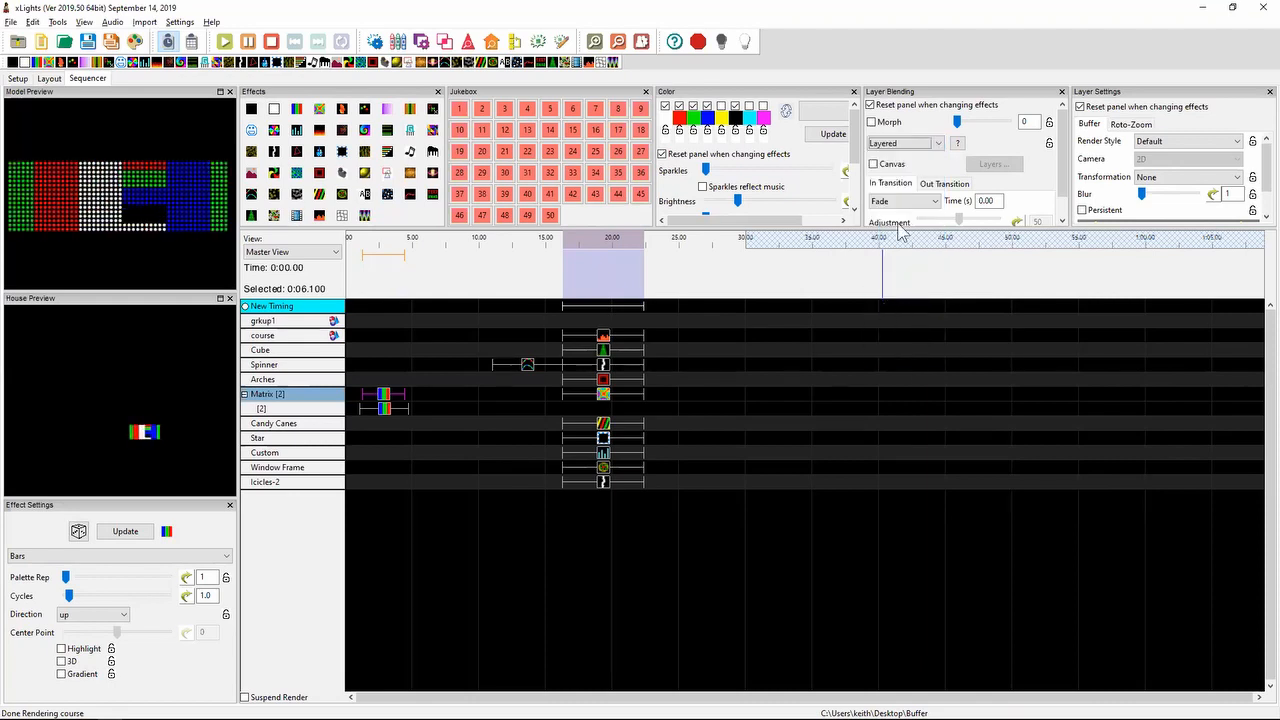
pyautogui.click(898, 150)
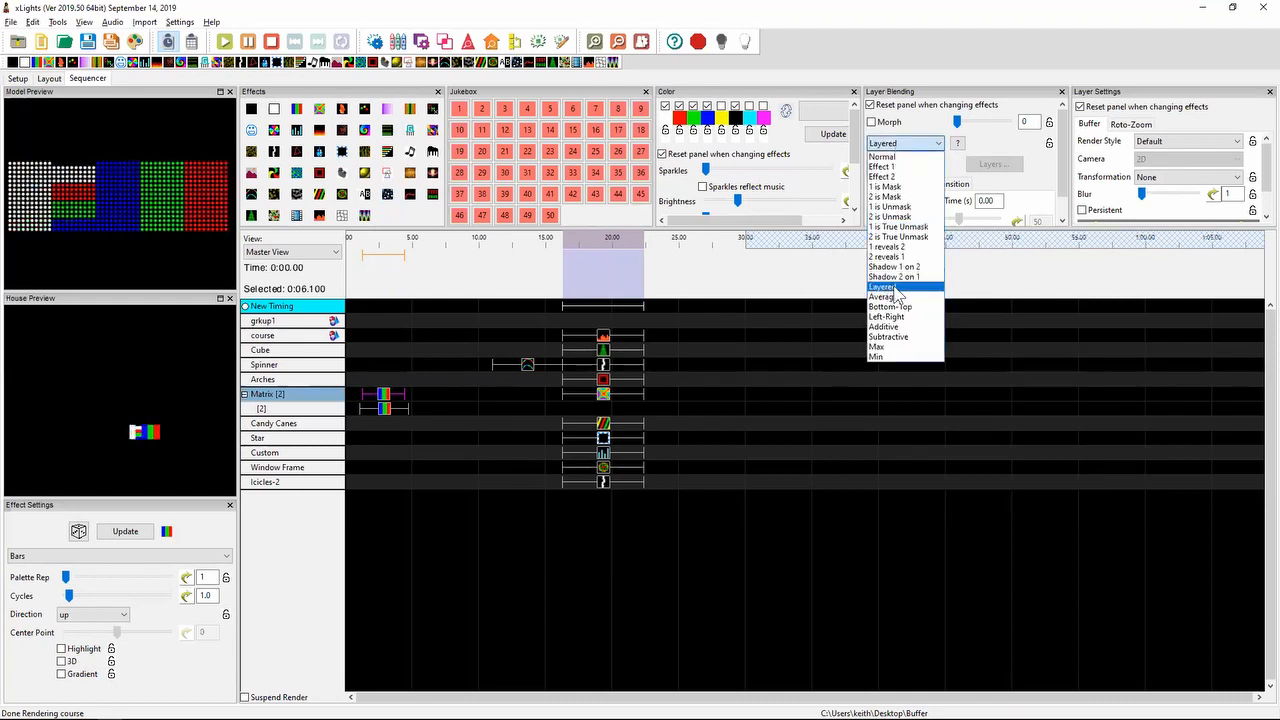
pyautogui.click(897, 297)
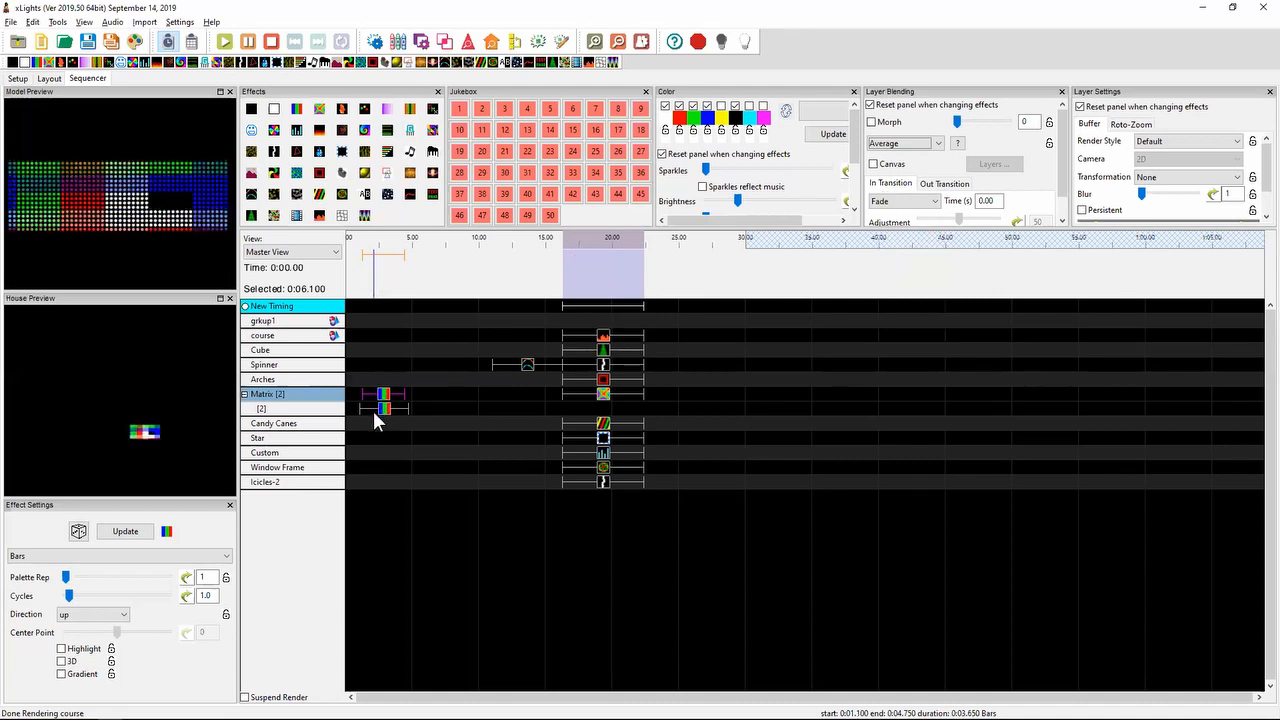
# - Switch to Bamboo Paper and draw two converging arrows from the second pair to two new stacked boxes, each lettered R G B
pyautogui.hotkey('alt', 'Tab')
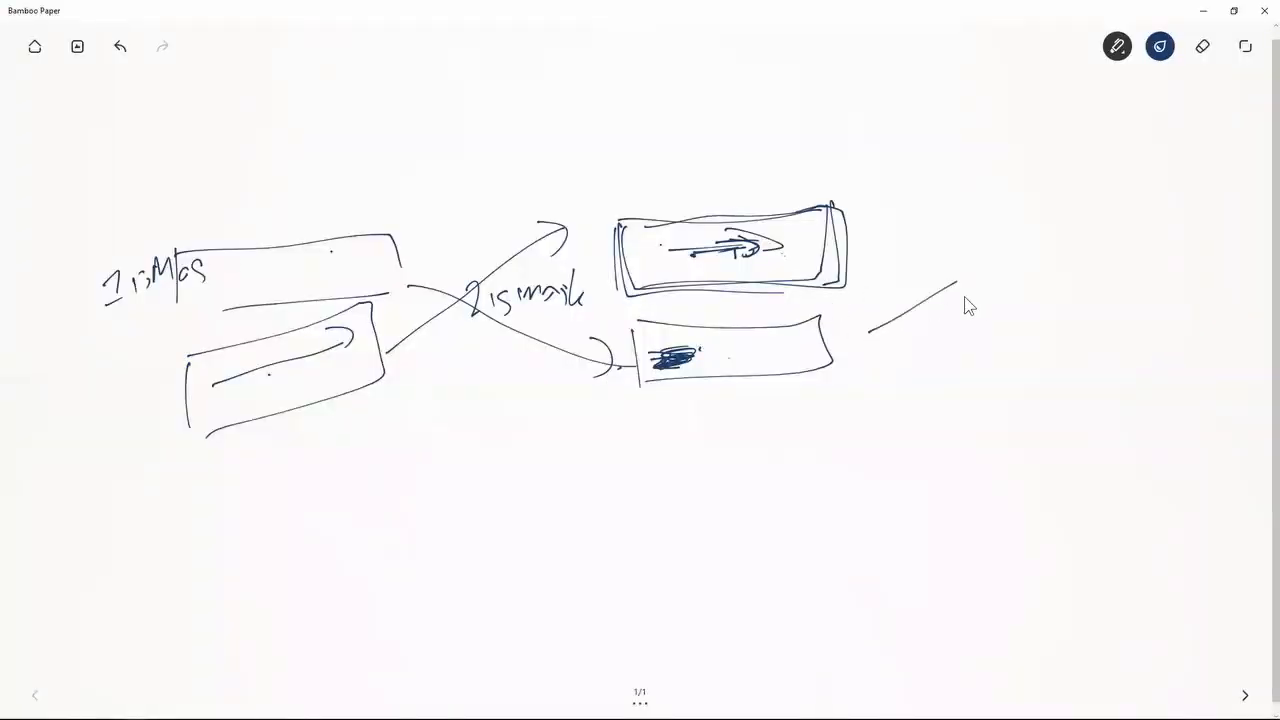
pyautogui.moveTo(866, 247); pyautogui.dragTo(950, 287)
pyautogui.moveTo(926, 260); pyautogui.dragTo(952, 285)
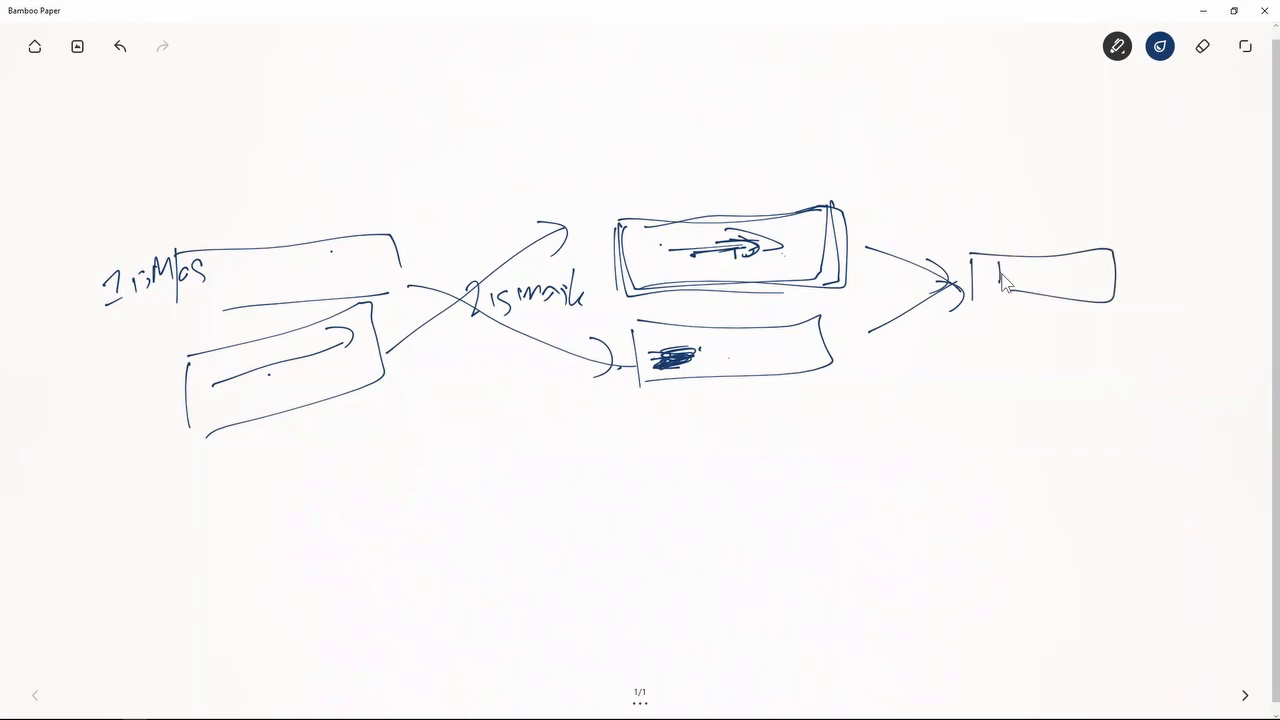
pyautogui.moveTo(1046, 270); pyautogui.dragTo(1042, 280)
pyautogui.moveTo(1083, 258); pyautogui.dragTo(1085, 285)
pyautogui.moveTo(986, 306)
pyautogui.mouseDown()
pyautogui.moveTo(1114, 370)
pyautogui.moveTo(1024, 364)
pyautogui.mouseUp()
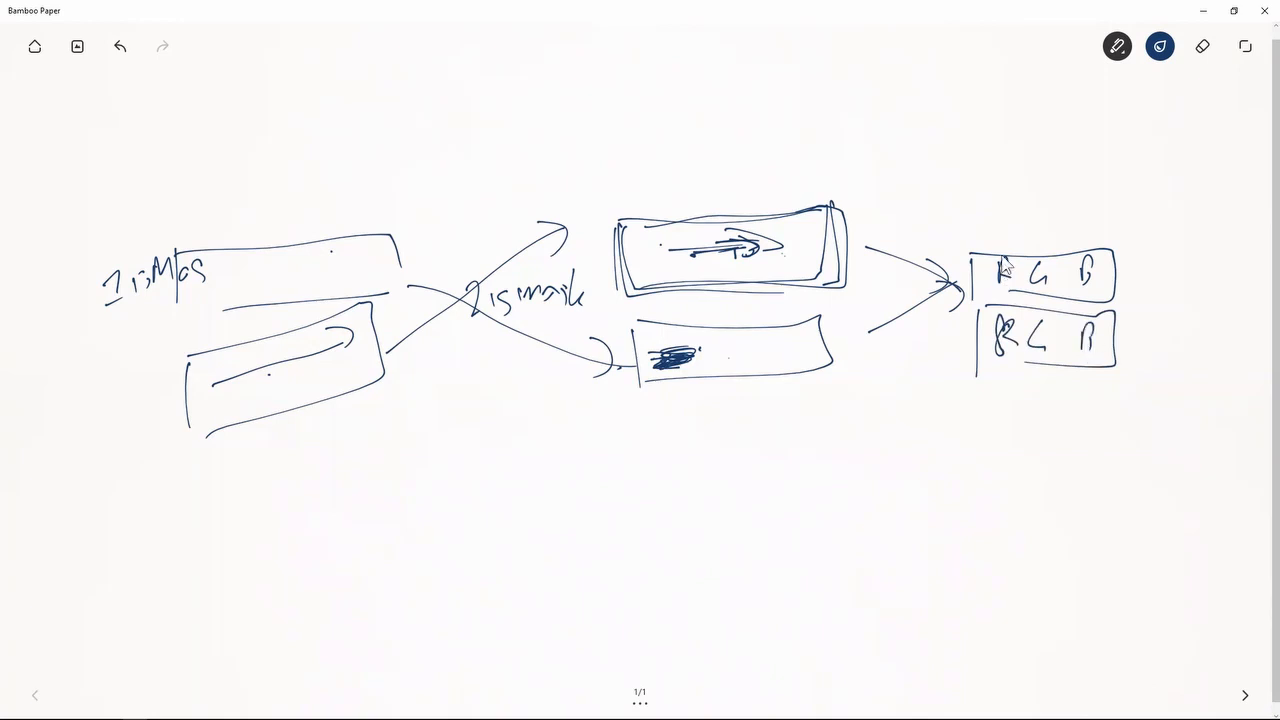
# - Join and circle the two R letters in the new boxes and write the averaging formula "A+B / 2" above them
pyautogui.moveTo(1003, 262); pyautogui.dragTo(1004, 336)
pyautogui.moveTo(955, 160); pyautogui.dragTo(962, 182)
pyautogui.moveTo(973, 159); pyautogui.dragTo(974, 168)
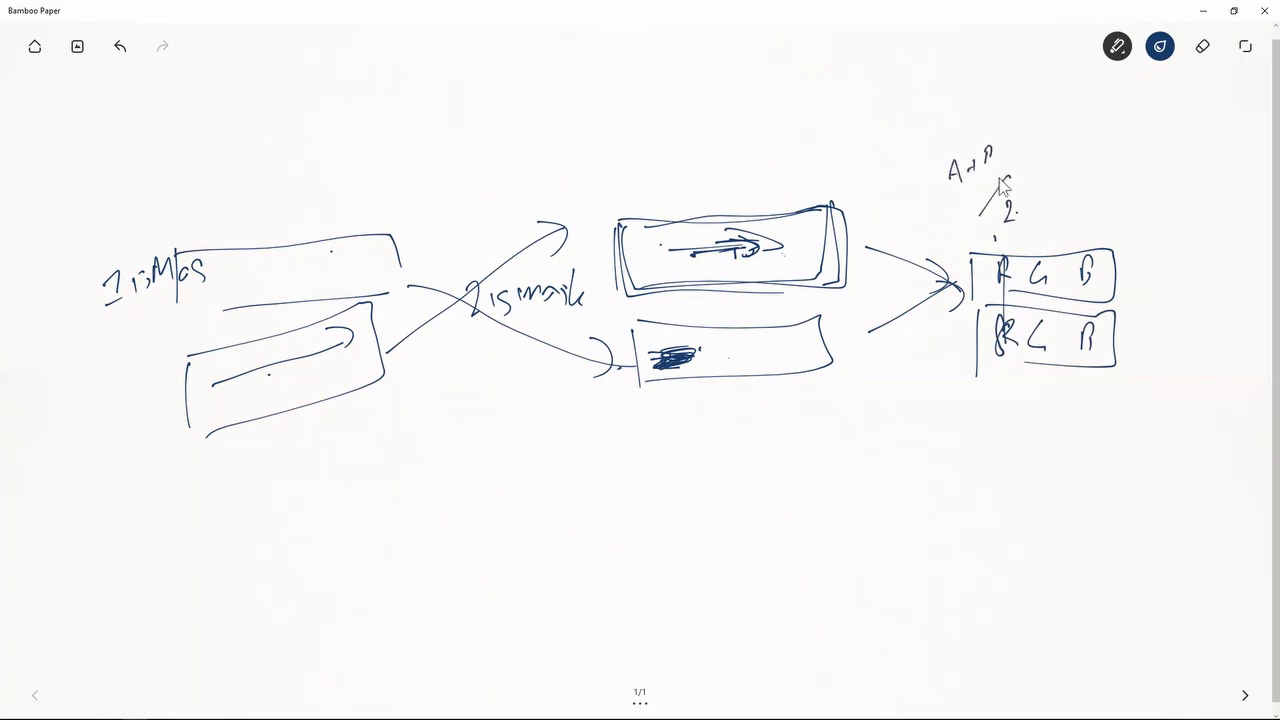
pyautogui.moveTo(1013, 292)
pyautogui.mouseDown()
pyautogui.moveTo(983, 272)
pyautogui.moveTo(1016, 298)
pyautogui.moveTo(985, 342)
pyautogui.moveTo(1008, 362)
pyautogui.mouseUp()
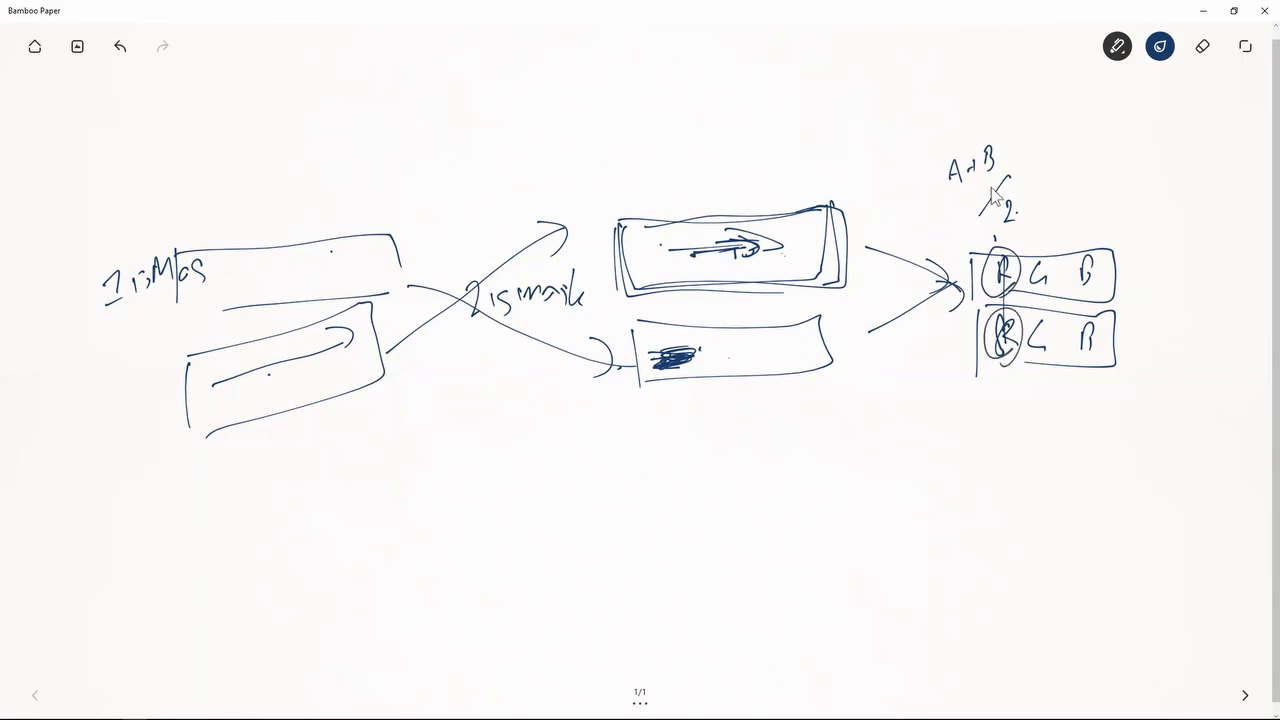
# - Draw an averaged result mark below the R column, circle both G letters, and add a matching mark below them
pyautogui.moveTo(1005, 413); pyautogui.dragTo(1003, 425)
pyautogui.moveTo(1048, 296)
pyautogui.mouseDown()
pyautogui.moveTo(1028, 268)
pyautogui.moveTo(1046, 298)
pyautogui.mouseUp()
pyautogui.moveTo(1046, 318)
pyautogui.mouseDown()
pyautogui.moveTo(1032, 372)
pyautogui.moveTo(1043, 340)
pyautogui.mouseUp()
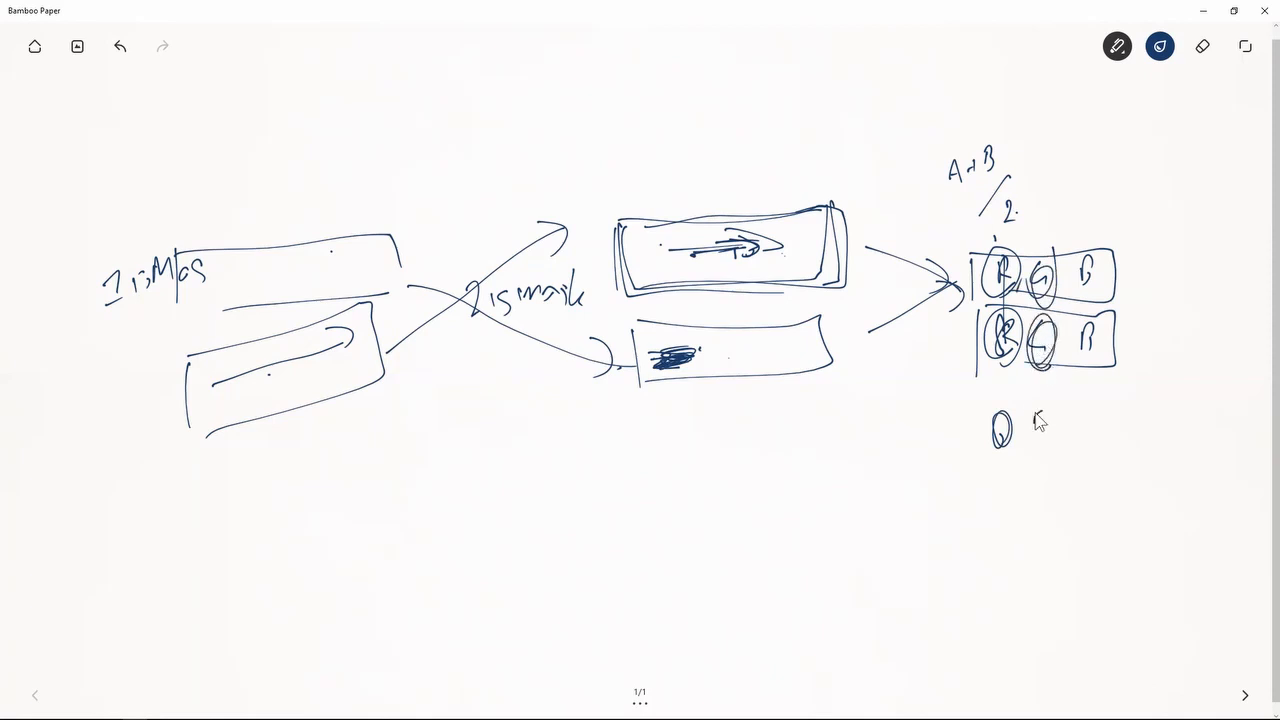
pyautogui.moveTo(1040, 422); pyautogui.dragTo(1062, 418)
# - Return to xLights, set the upper-layer Bars effect's blending mode to Bottom-Top, and select that effect on the Matrix row
pyautogui.hotkey('alt', 'Tab')
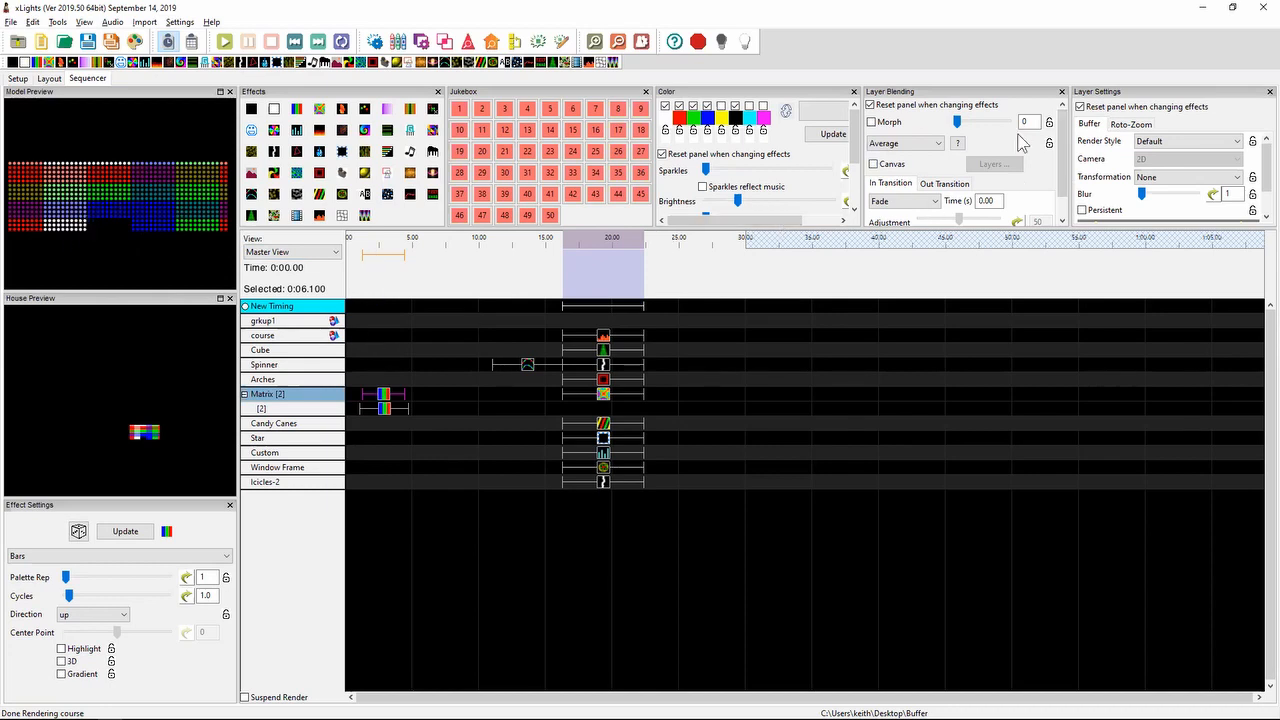
pyautogui.click(914, 144)
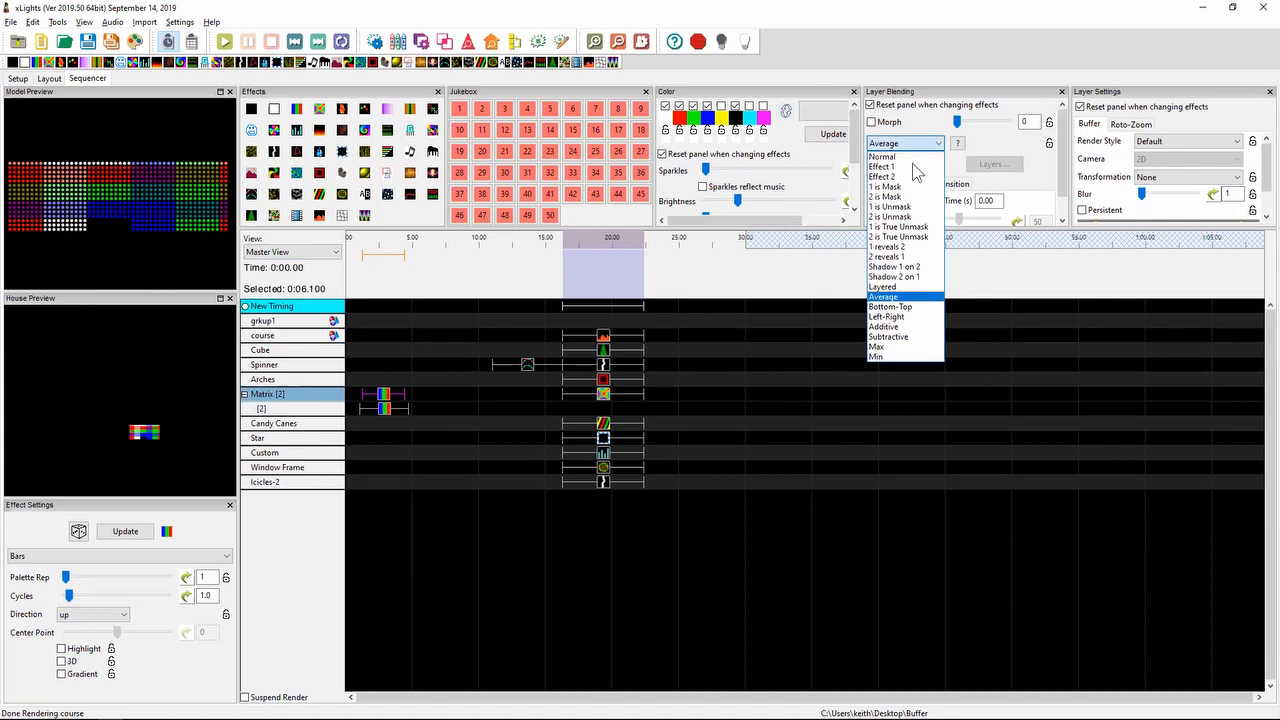
pyautogui.click(911, 308)
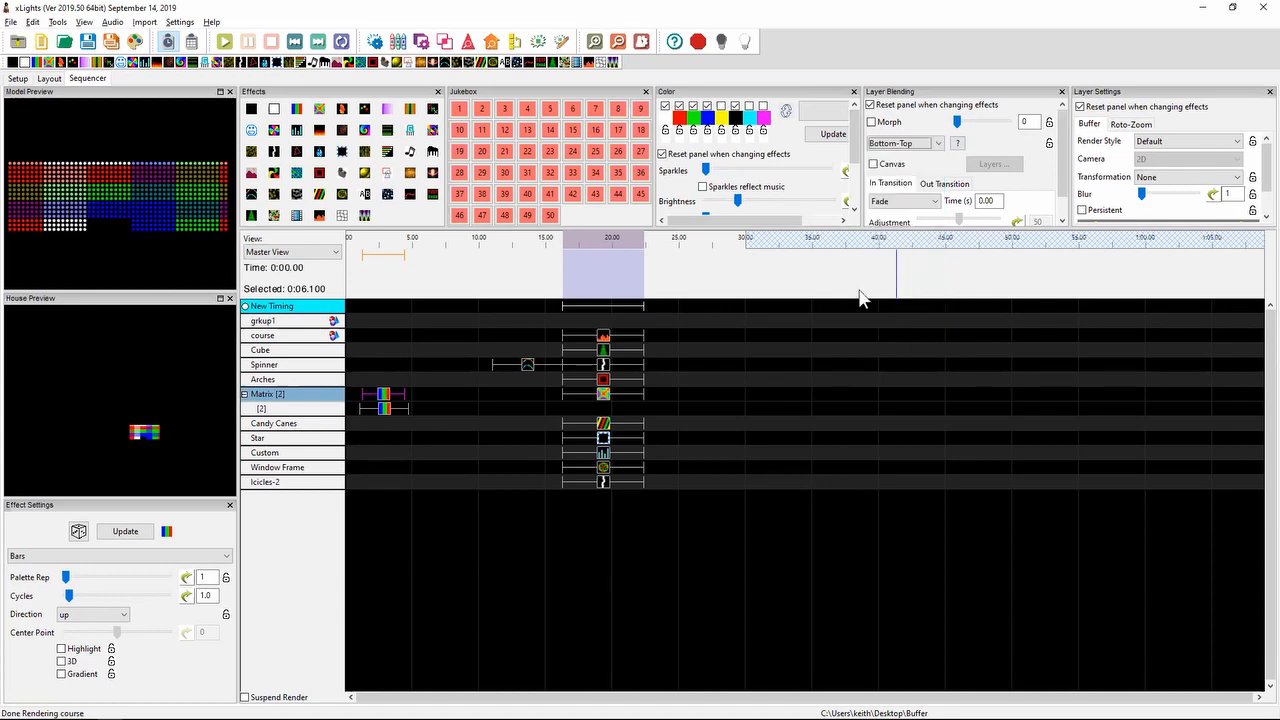
pyautogui.click(382, 395)
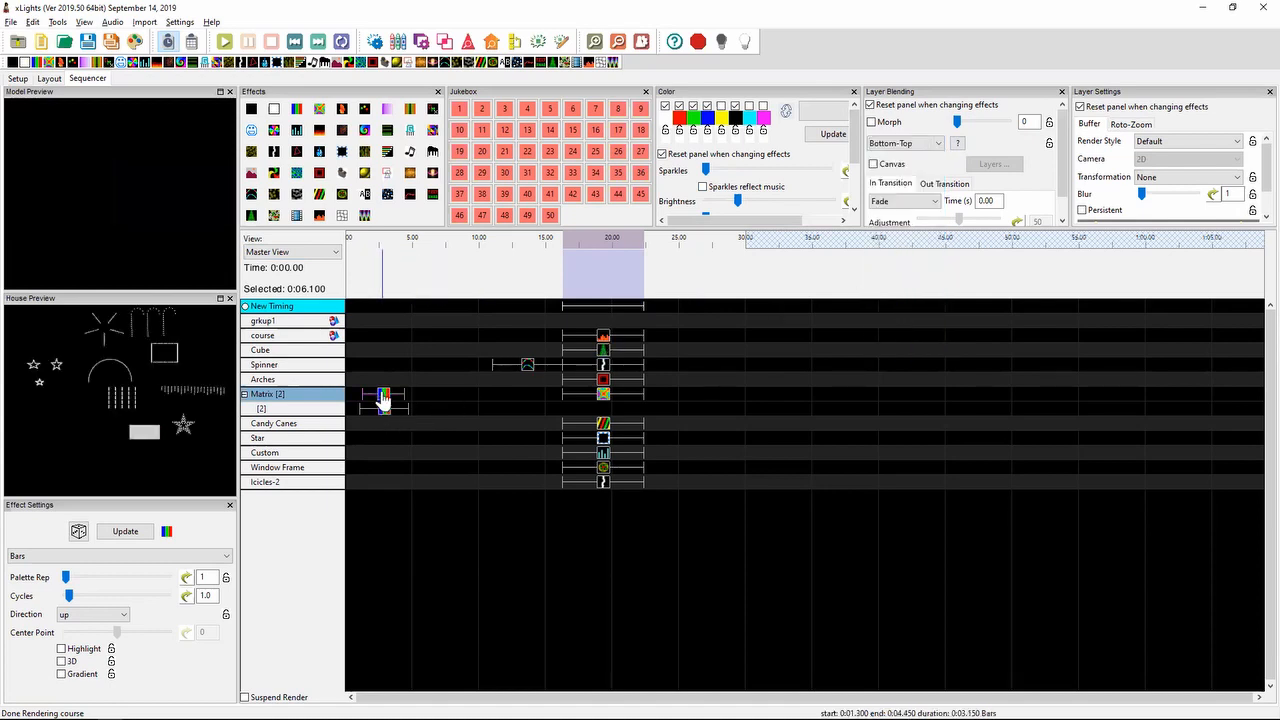
# - Set the lower-layer Bars effect's blending mode on Matrix to Bottom-Top and the upper-layer one's to Normal
pyautogui.click(384, 407)
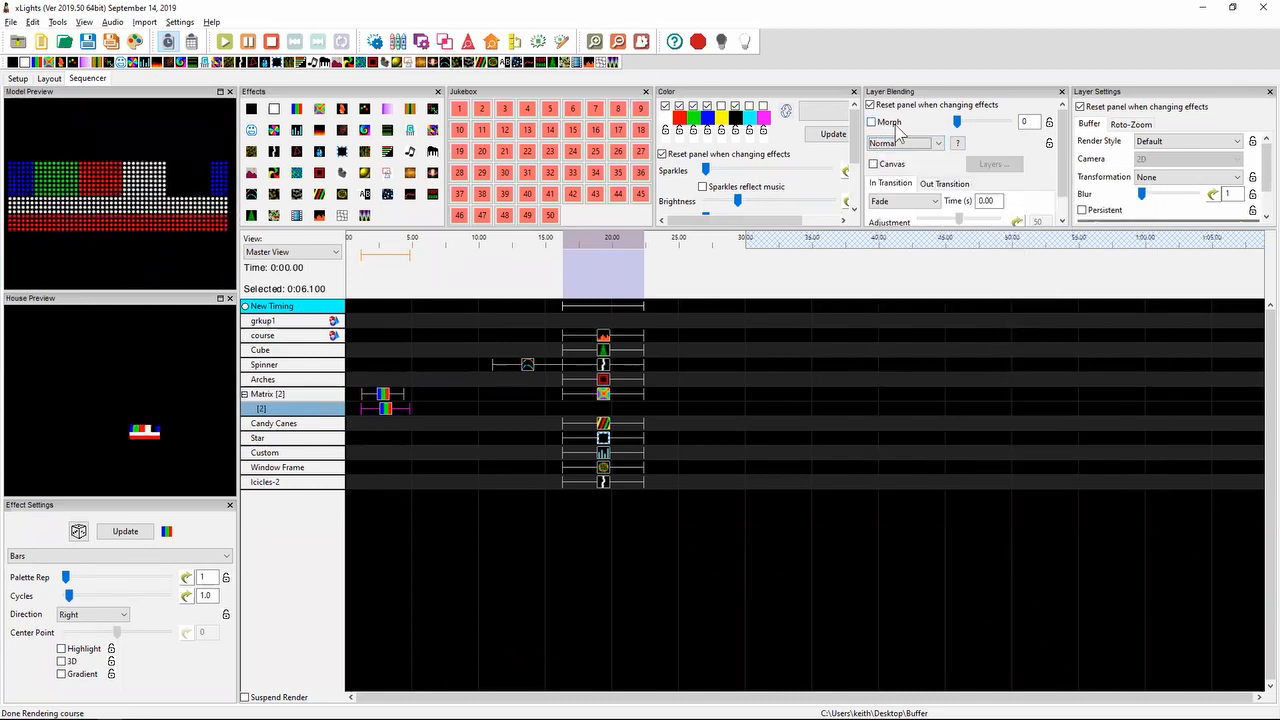
pyautogui.click(876, 146)
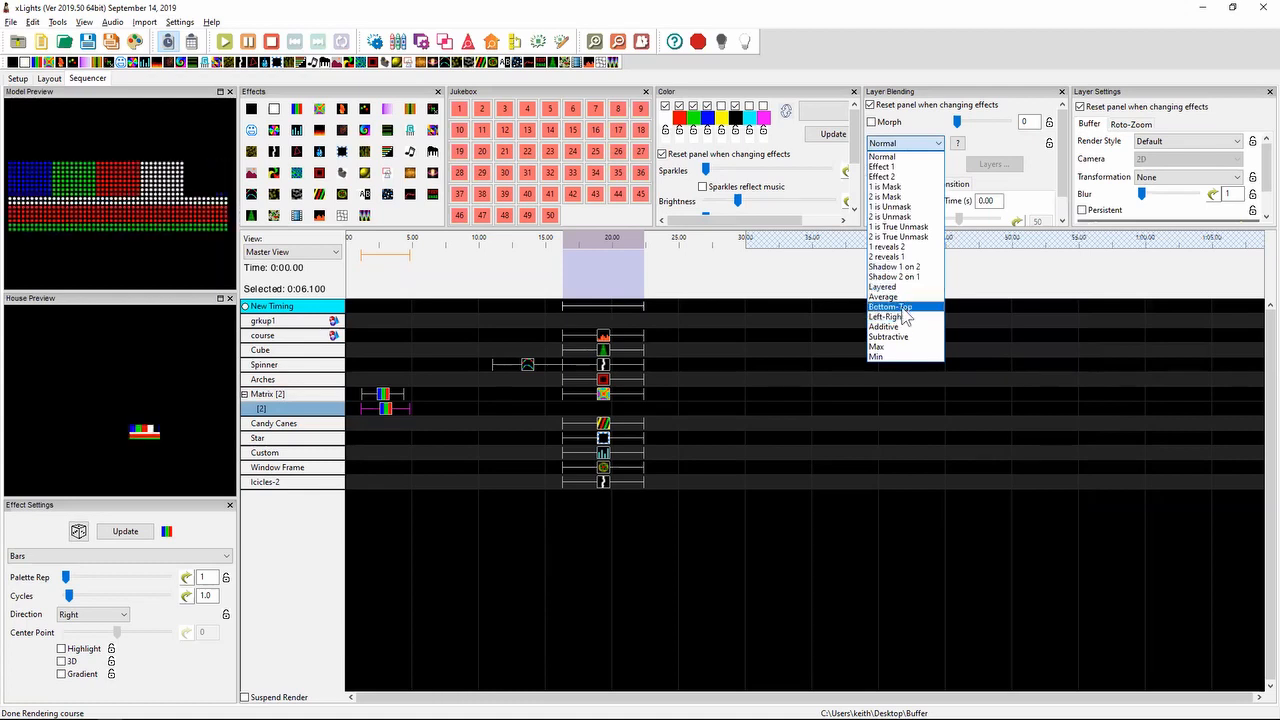
pyautogui.click(905, 307)
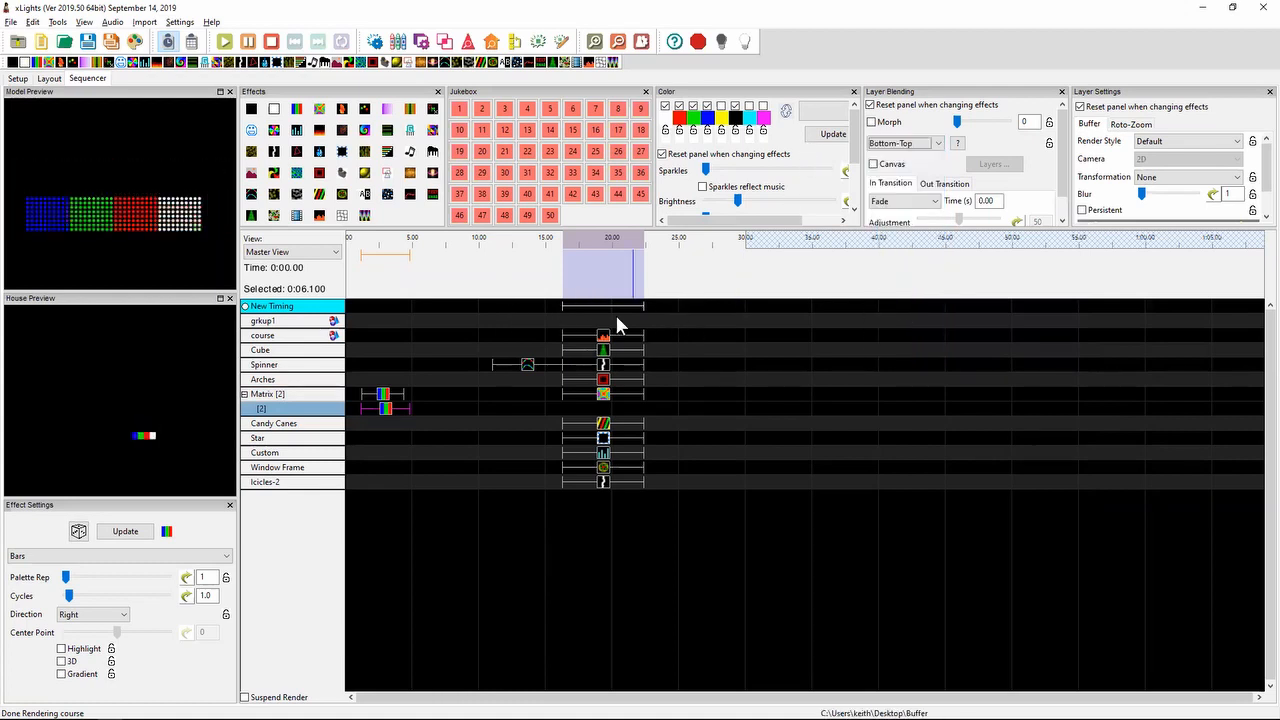
pyautogui.click(385, 394)
pyautogui.click(903, 143)
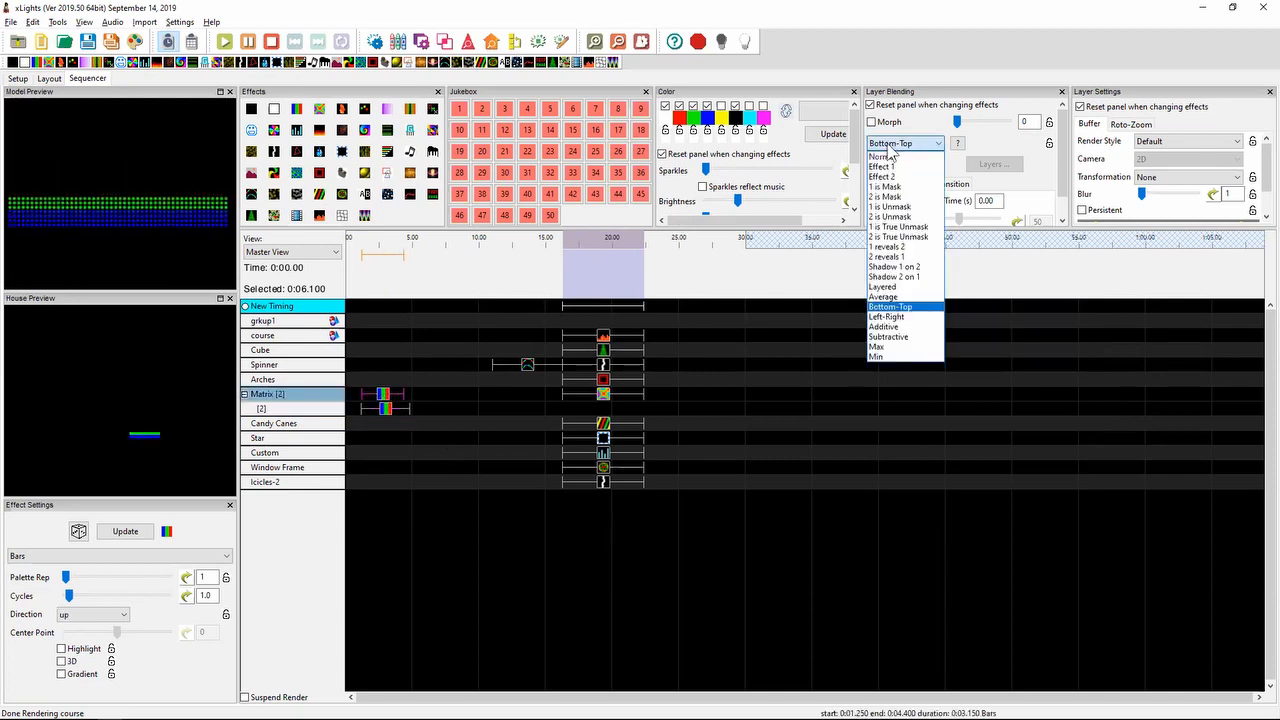
pyautogui.click(884, 158)
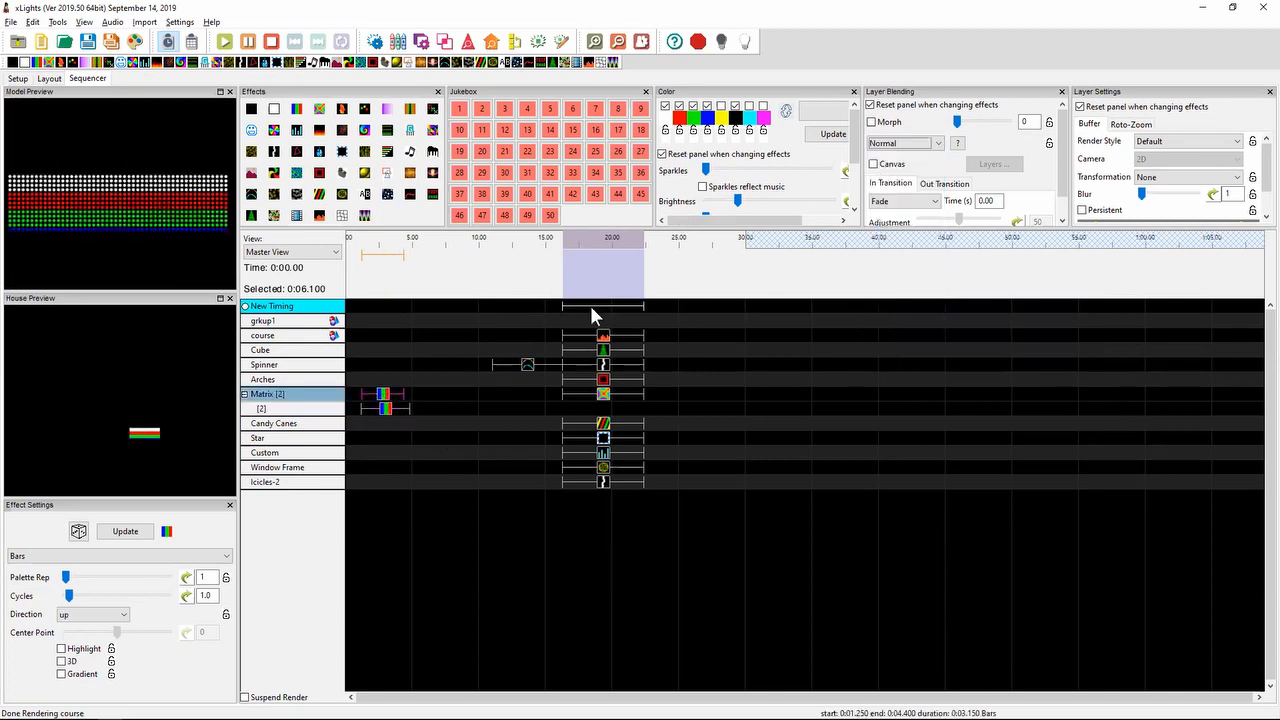
# - Preview the lower and upper Bars effects on Matrix, and reset the lower-layer effect's blending mode to Normal
pyautogui.click(386, 412)
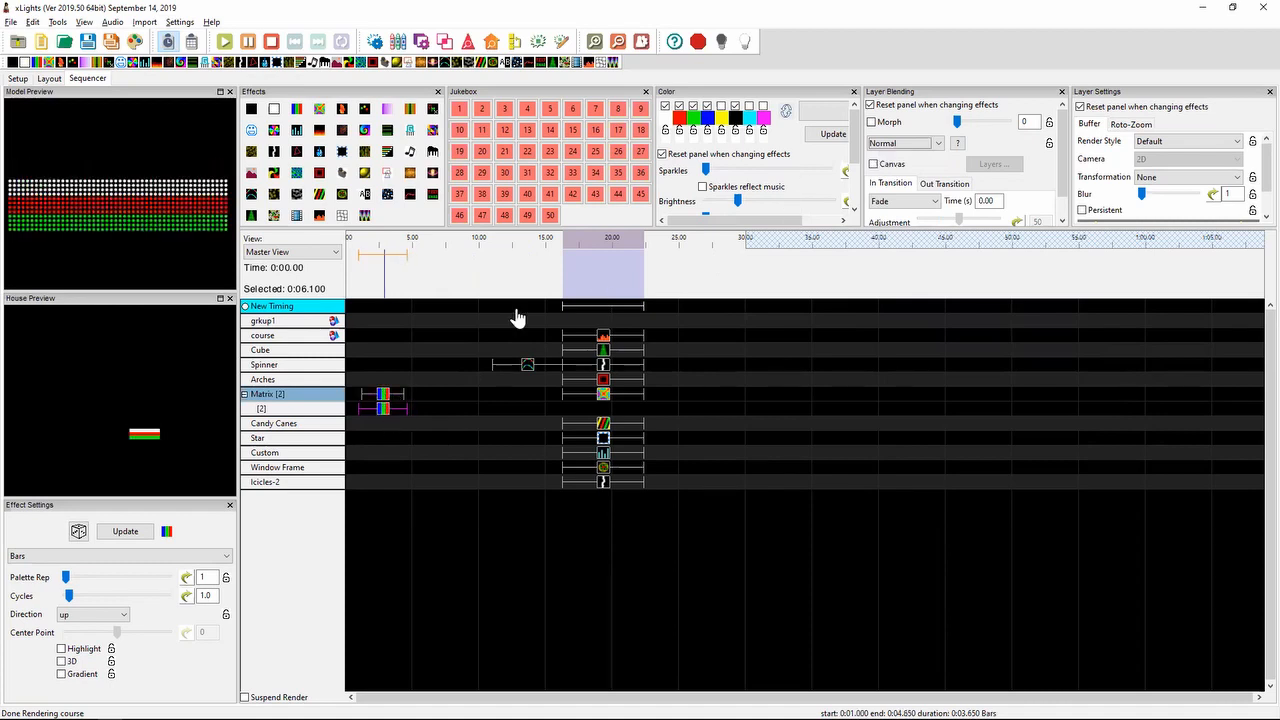
pyautogui.click(388, 404)
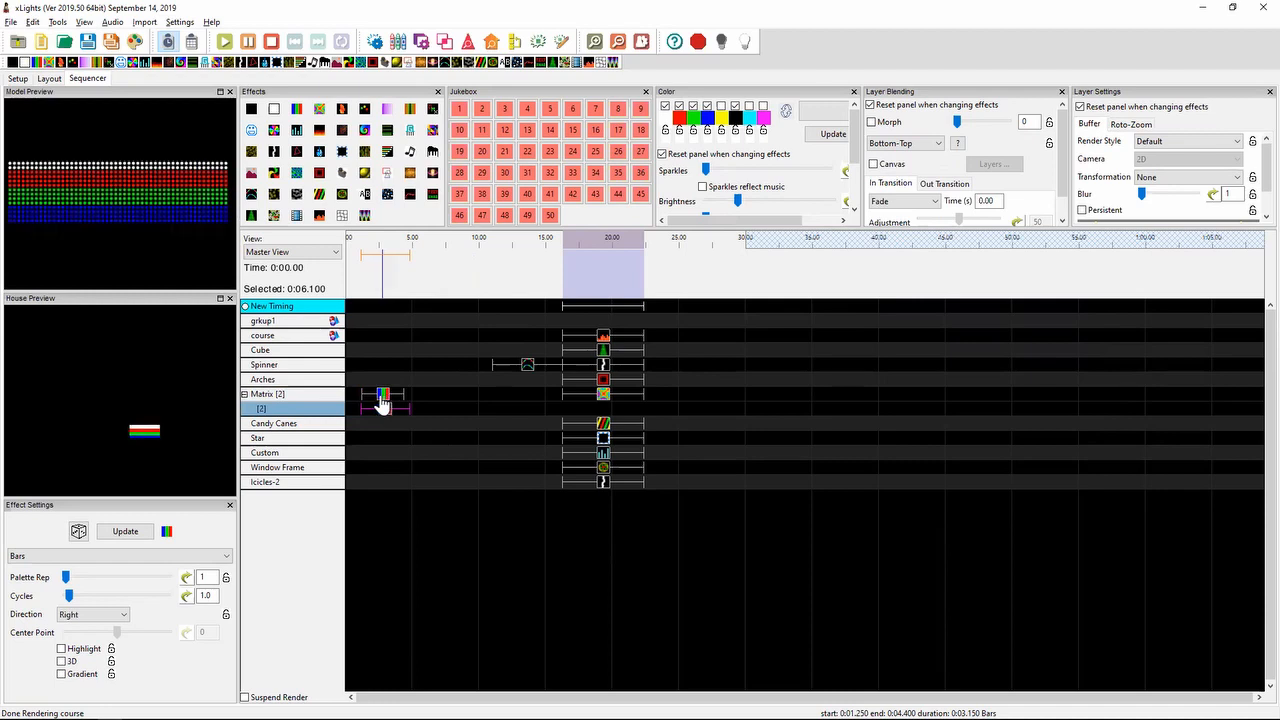
pyautogui.click(384, 395)
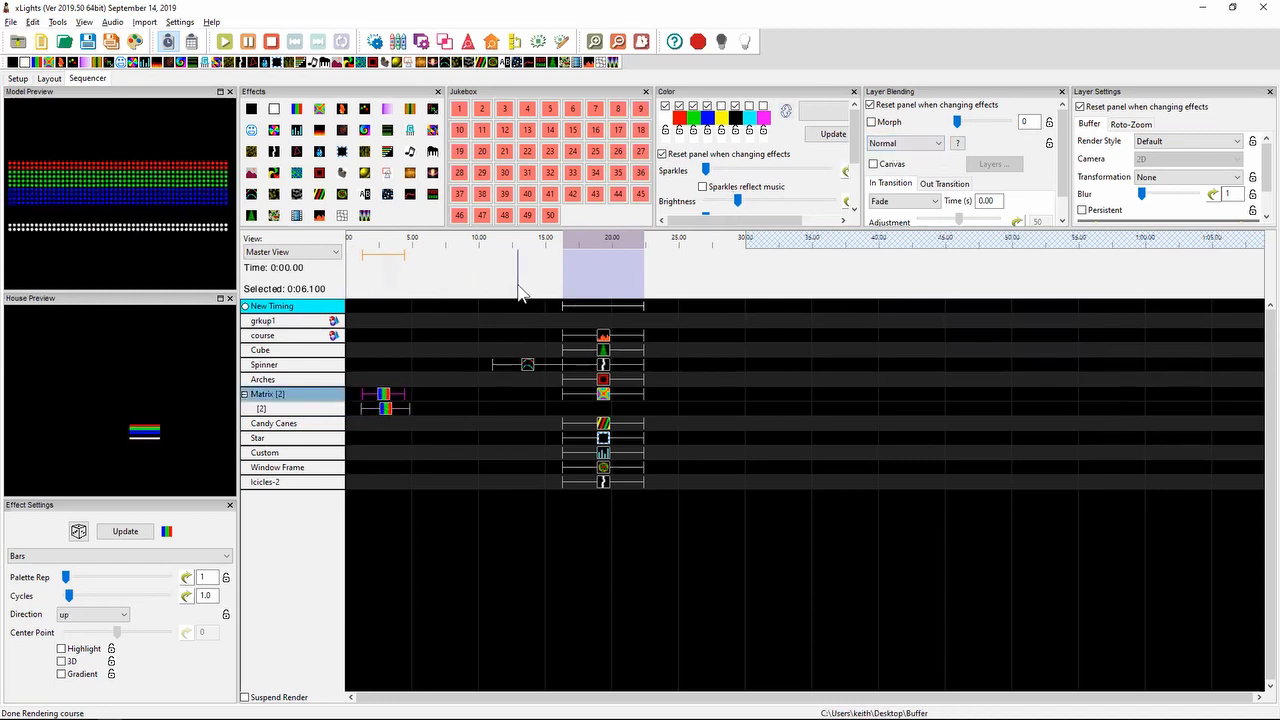
pyautogui.click(384, 410)
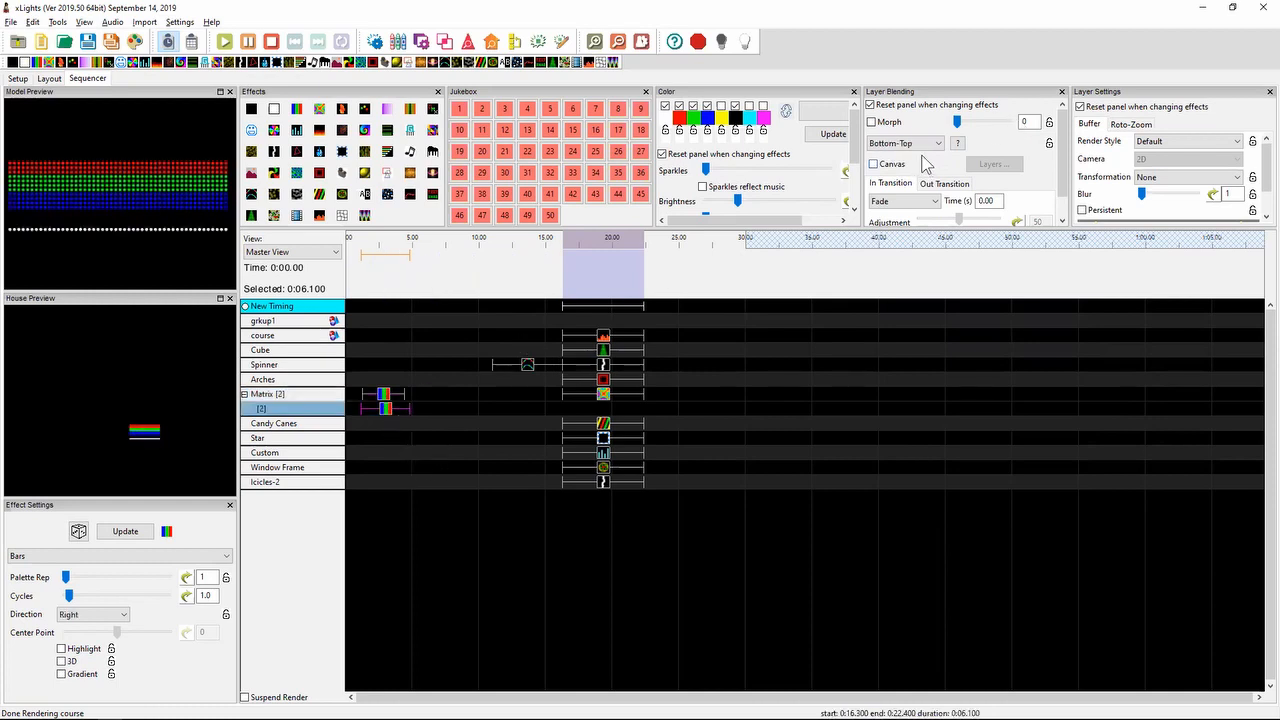
pyautogui.click(912, 143)
pyautogui.click(895, 157)
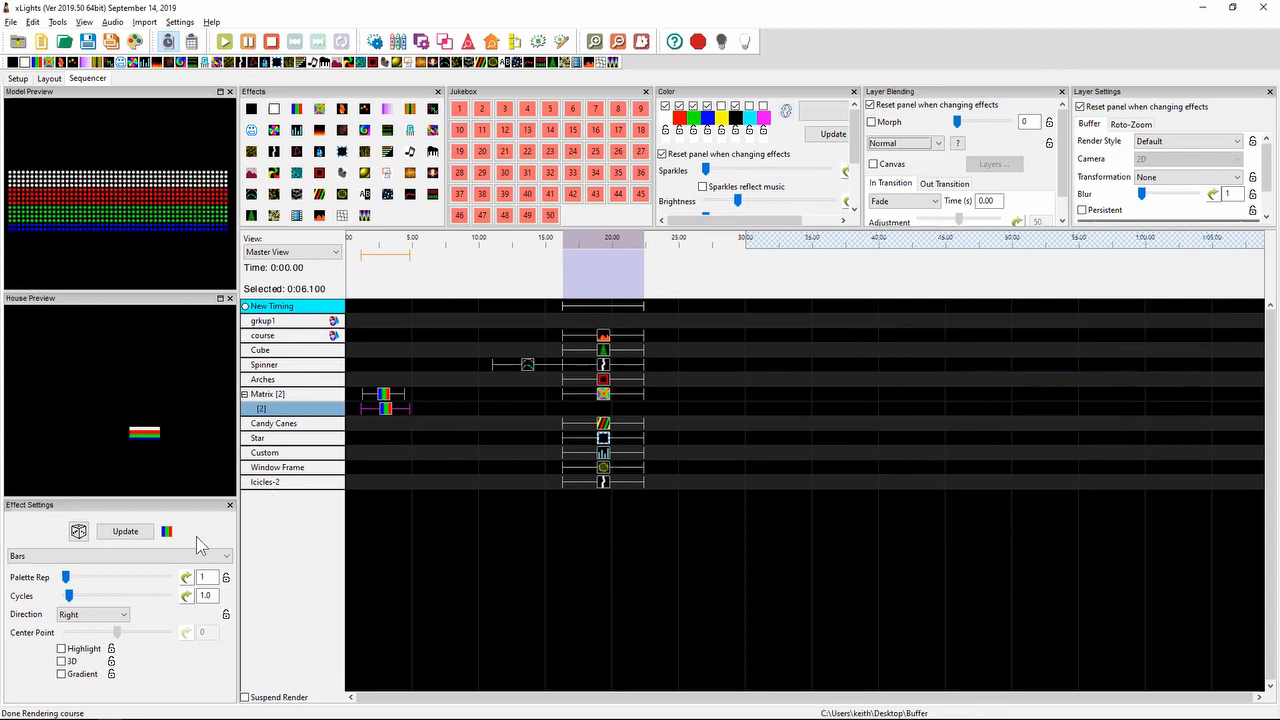
# - Set the upper-layer Bars effect's blending mode on Matrix to Bottom-Top
pyautogui.click(383, 396)
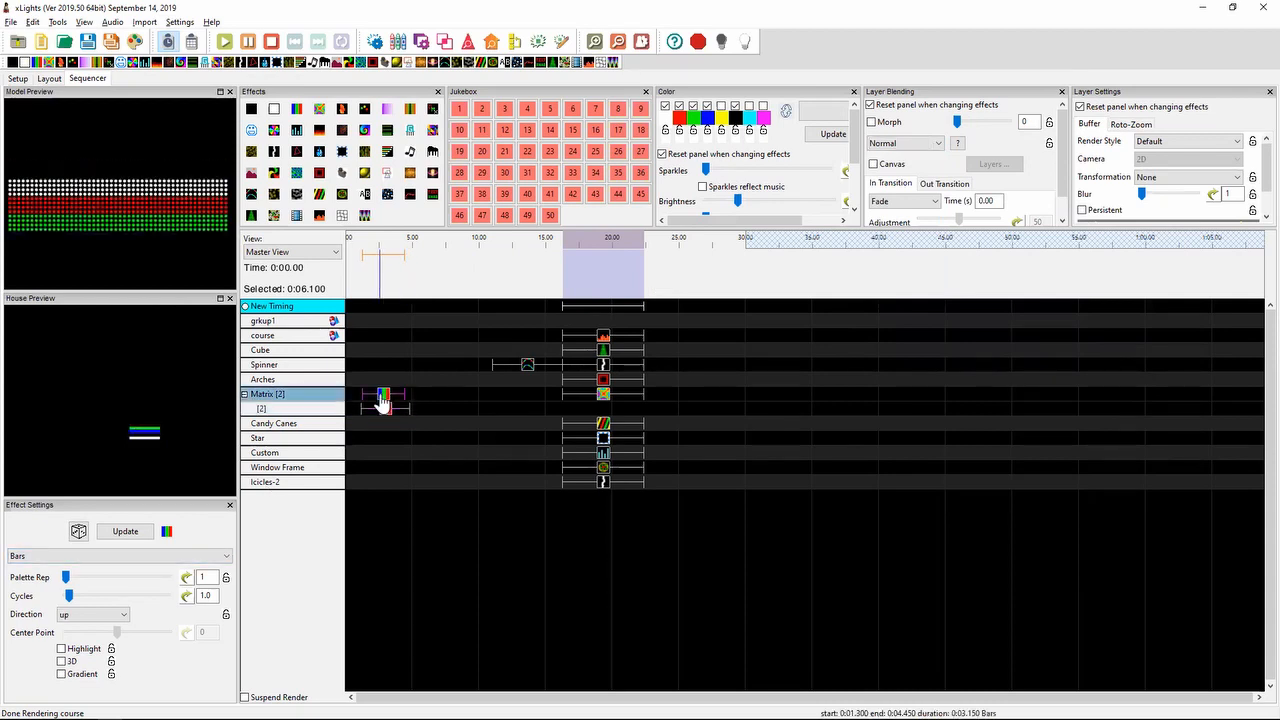
pyautogui.click(895, 146)
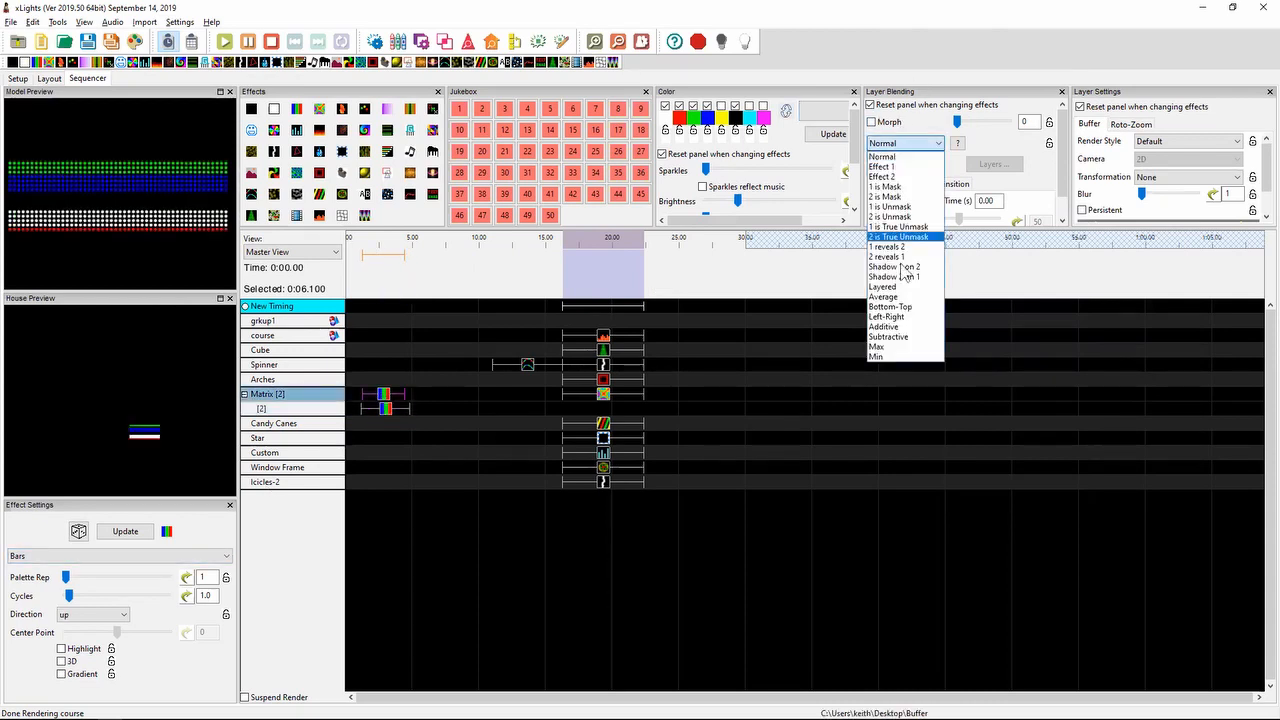
pyautogui.click(891, 307)
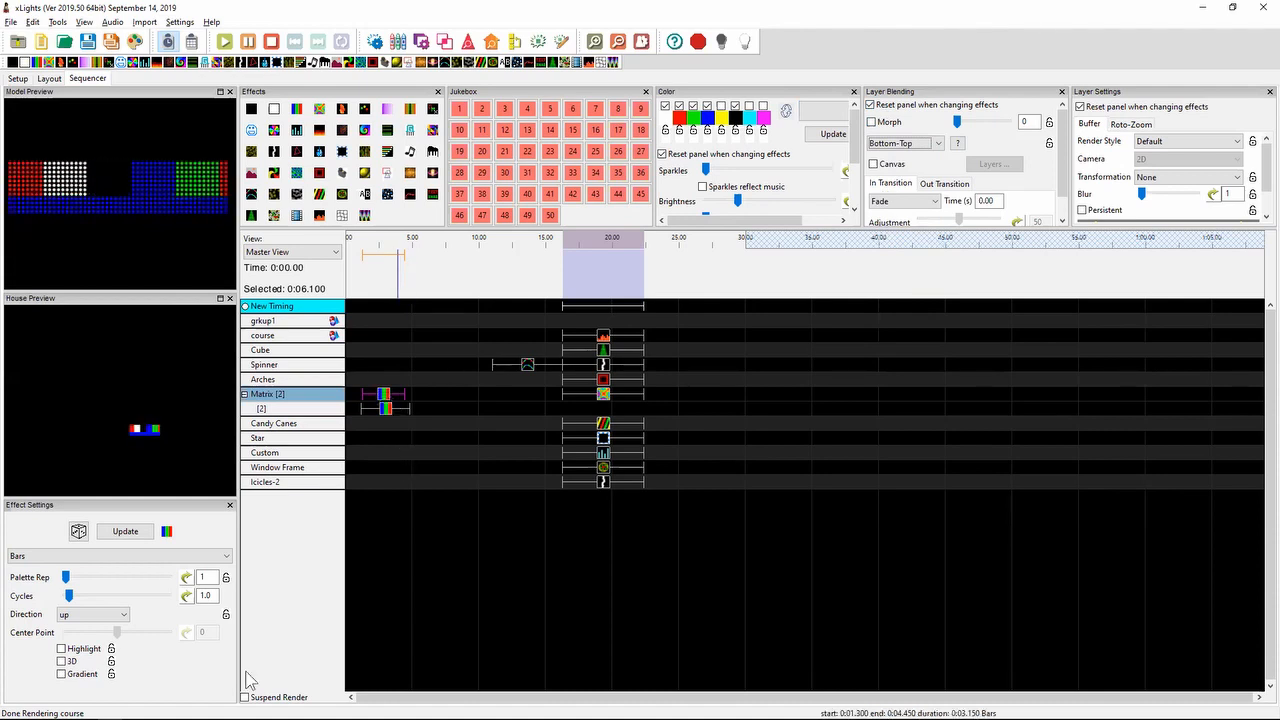
pyautogui.click(385, 409)
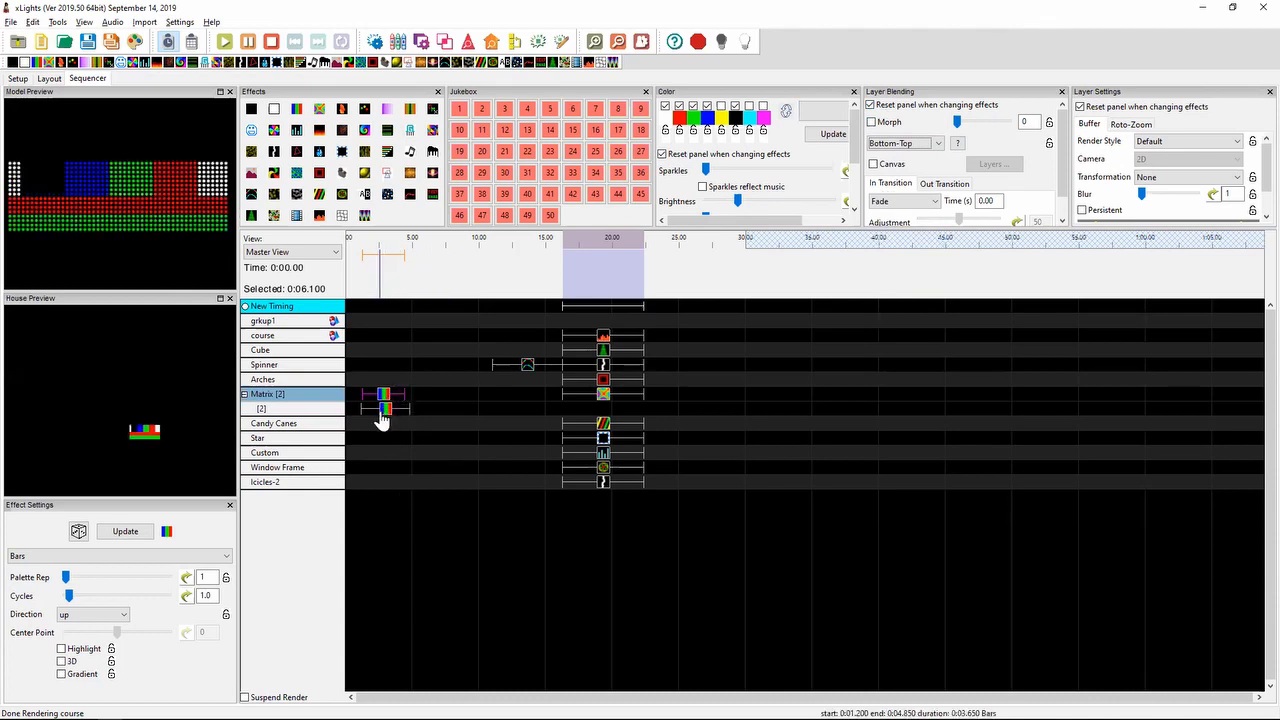
pyautogui.click(904, 144)
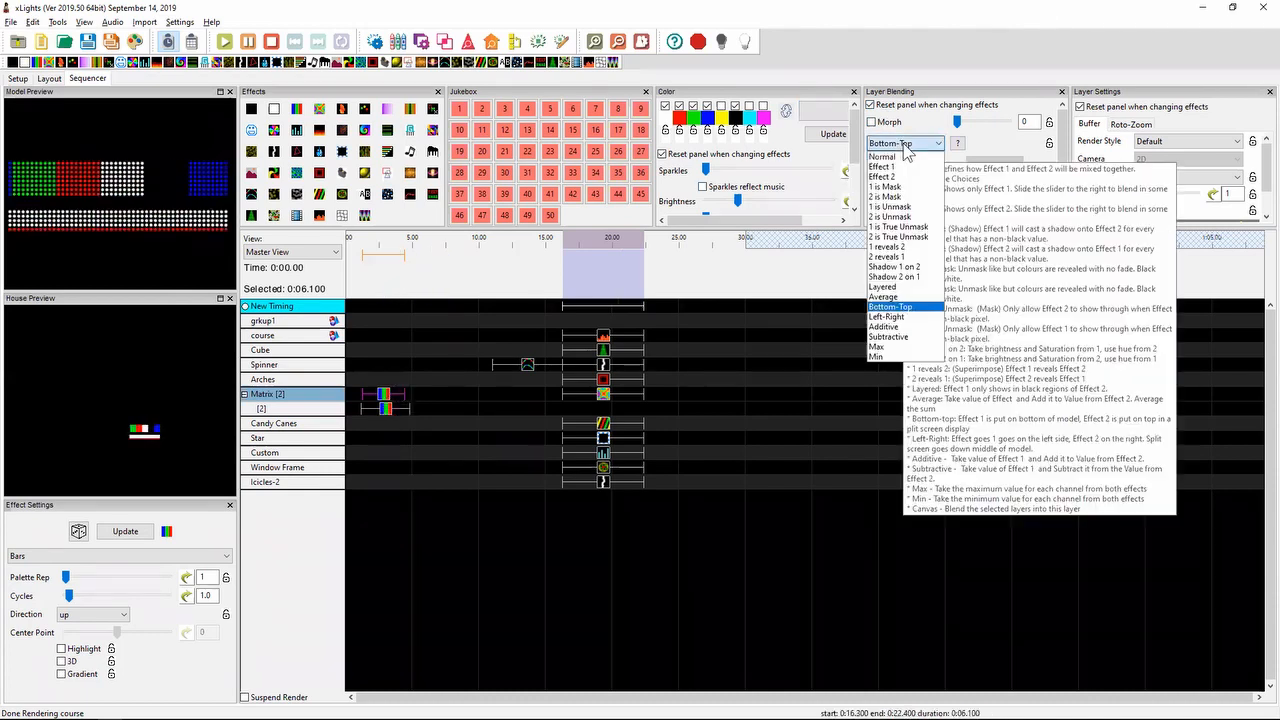
pyautogui.click(893, 307)
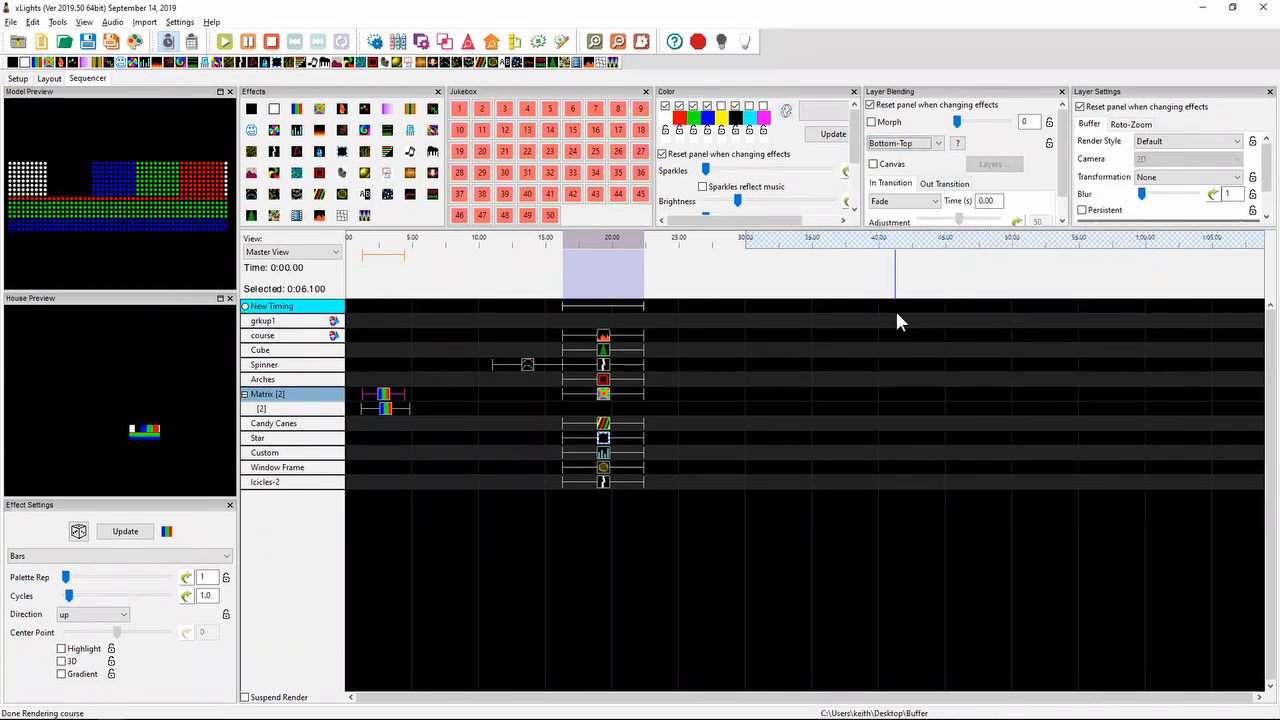
# - Switch the upper-layer Bars effect's blending mode to Left-Right, followed by Additive
pyautogui.click(904, 143)
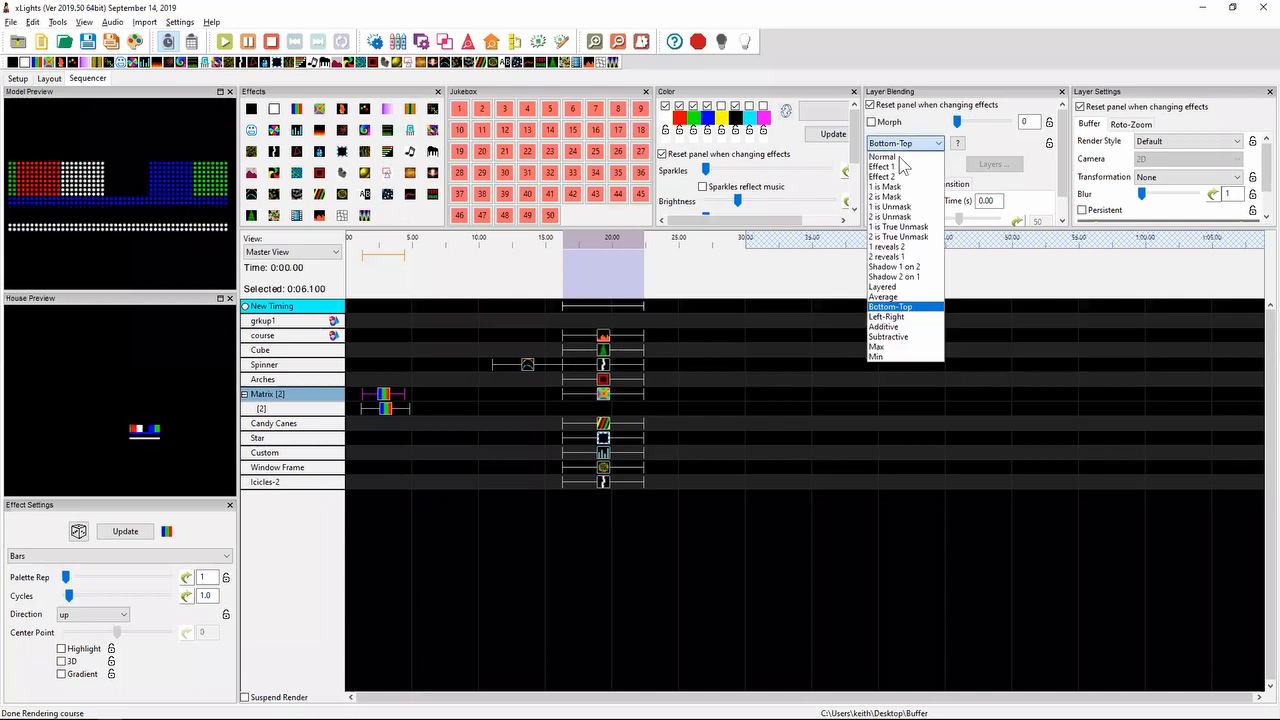
pyautogui.click(886, 317)
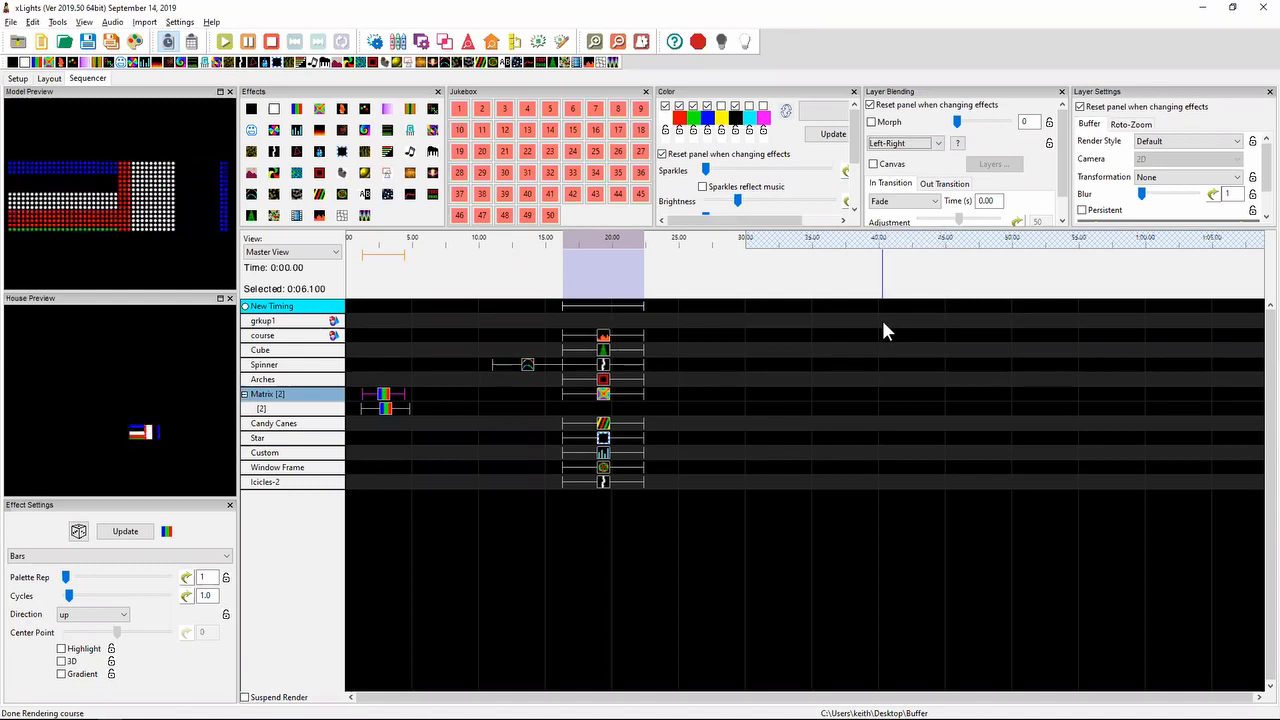
pyautogui.click(905, 143)
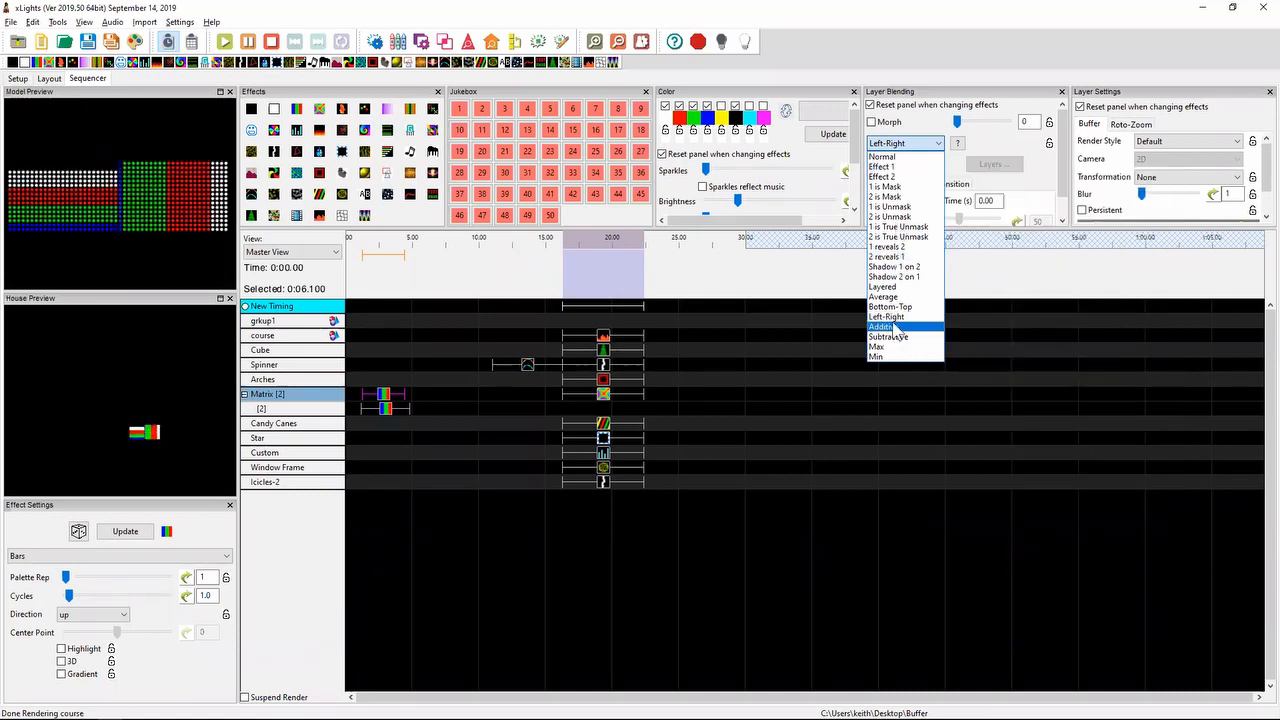
pyautogui.click(890, 326)
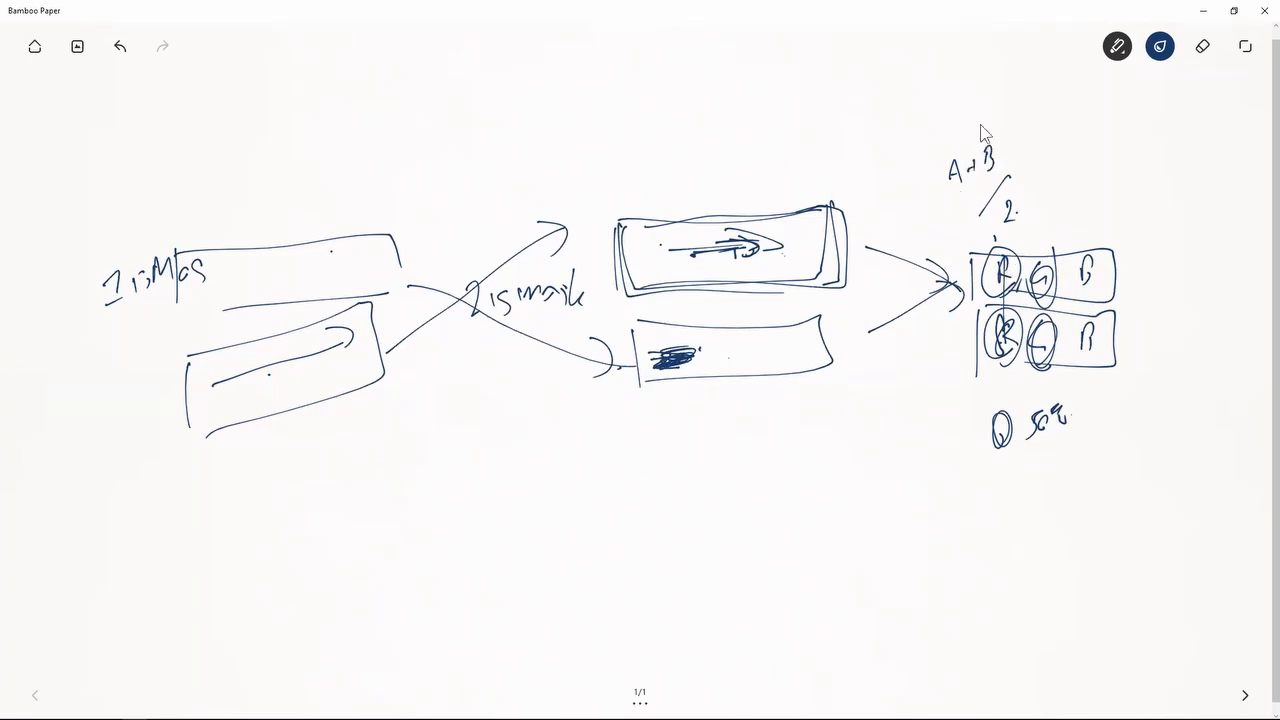
# - Switch to Bamboo Paper, scribble out the divisor 2 in the A+B formula, and write 127 at both circled G letters
pyautogui.moveTo(1007, 206); pyautogui.dragTo(1016, 228)
pyautogui.moveTo(1050, 274); pyautogui.dragTo(1042, 290)
pyautogui.moveTo(1038, 232); pyautogui.dragTo(1056, 250)
pyautogui.moveTo(1051, 318); pyautogui.dragTo(1057, 325)
pyautogui.moveTo(1052, 305); pyautogui.dragTo(1058, 325)
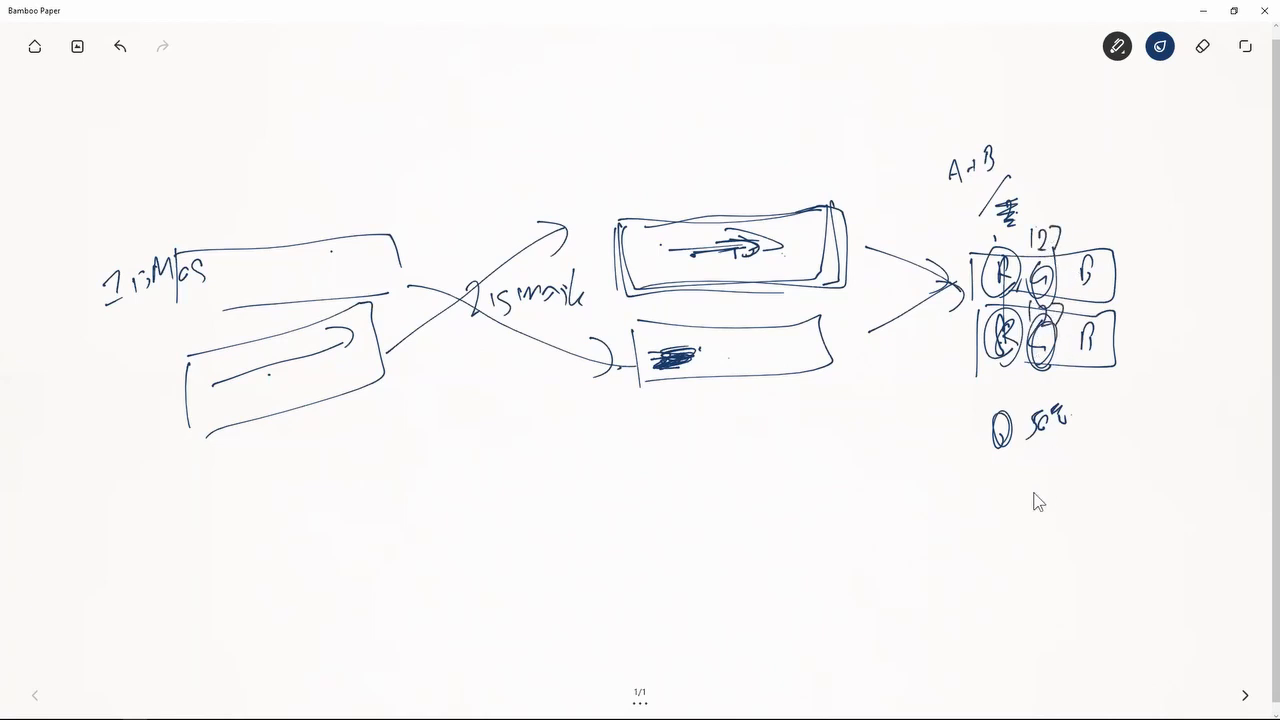
# - Write the additive results 10% and 100% below the existing result marks of the R and G columns
pyautogui.moveTo(1034, 465); pyautogui.dragTo(1035, 482)
pyautogui.moveTo(994, 466); pyautogui.dragTo(992, 484)
pyautogui.moveTo(1005, 459); pyautogui.dragTo(1012, 466)
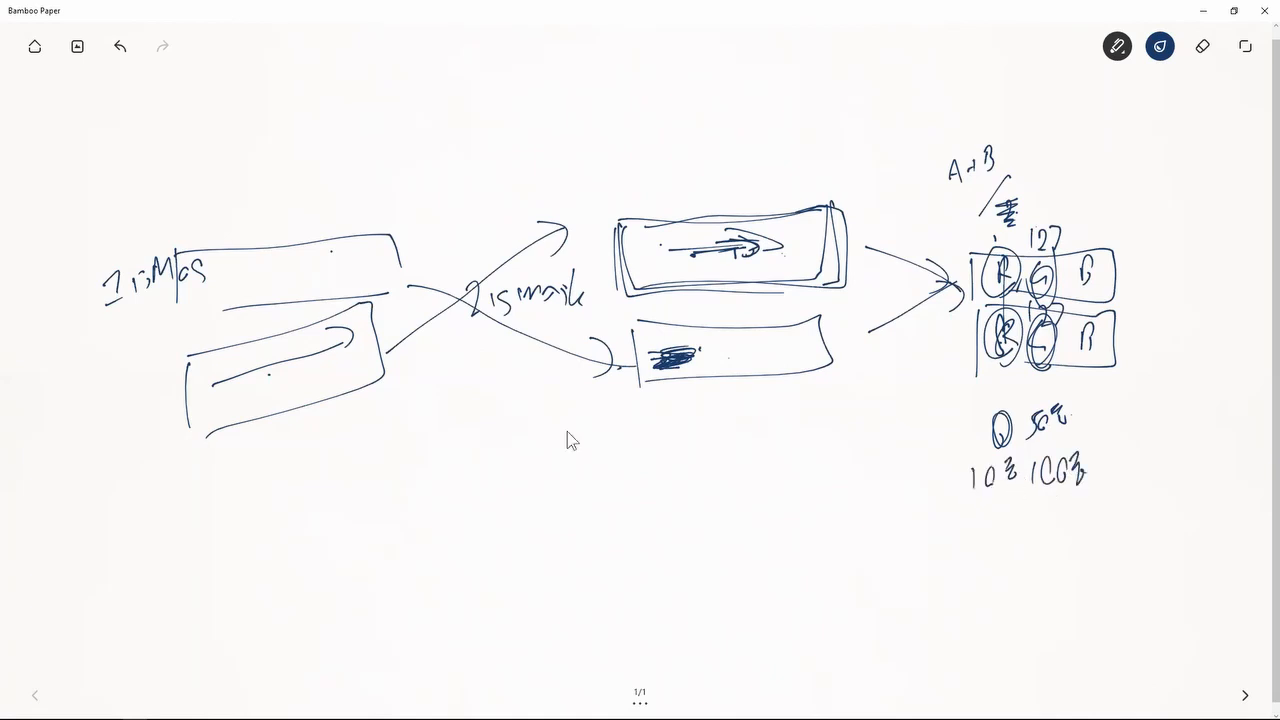
# - Return to xLights and set the upper-layer Bars effect's blending mode to Subtractive
pyautogui.hotkey('alt', 'Tab')
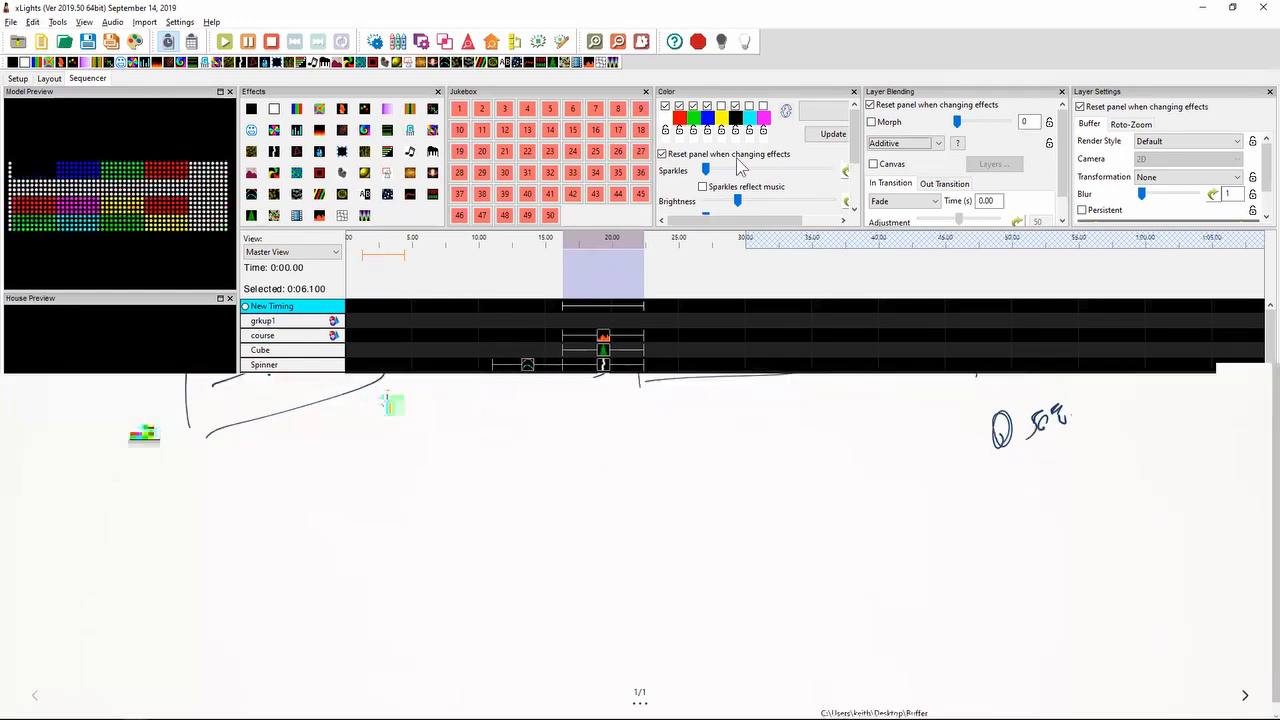
pyautogui.click(887, 147)
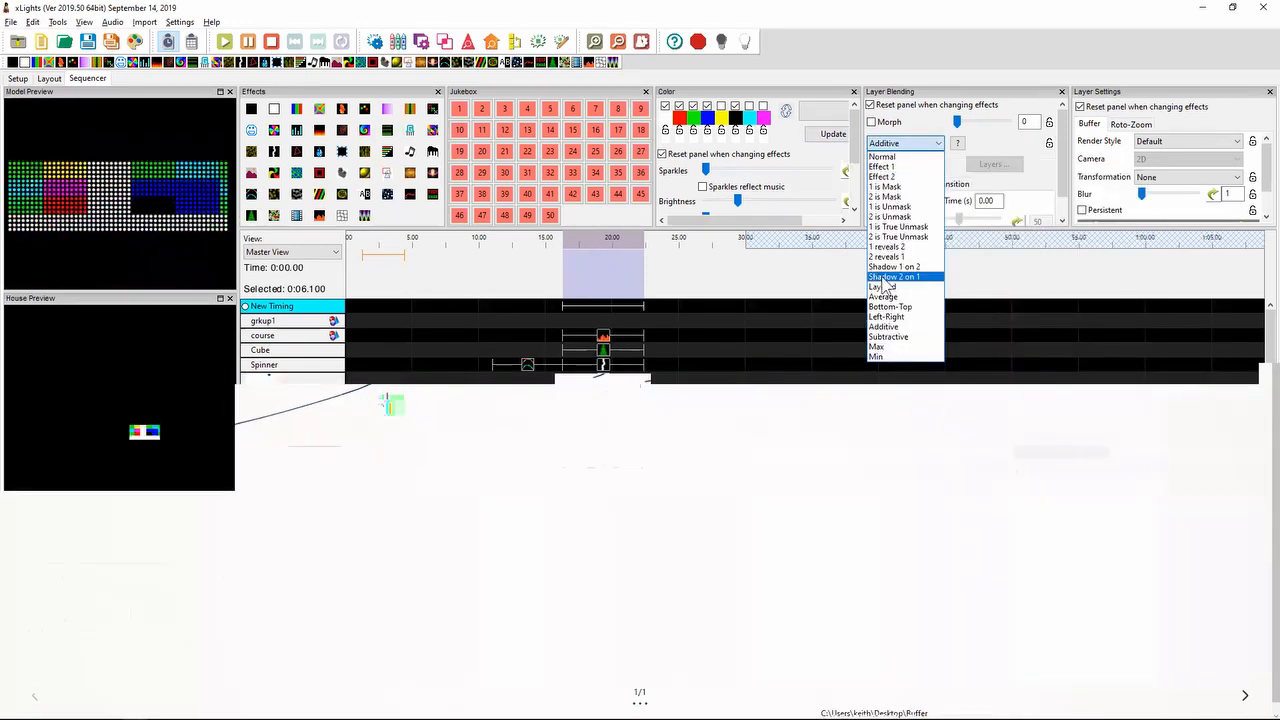
pyautogui.click(890, 337)
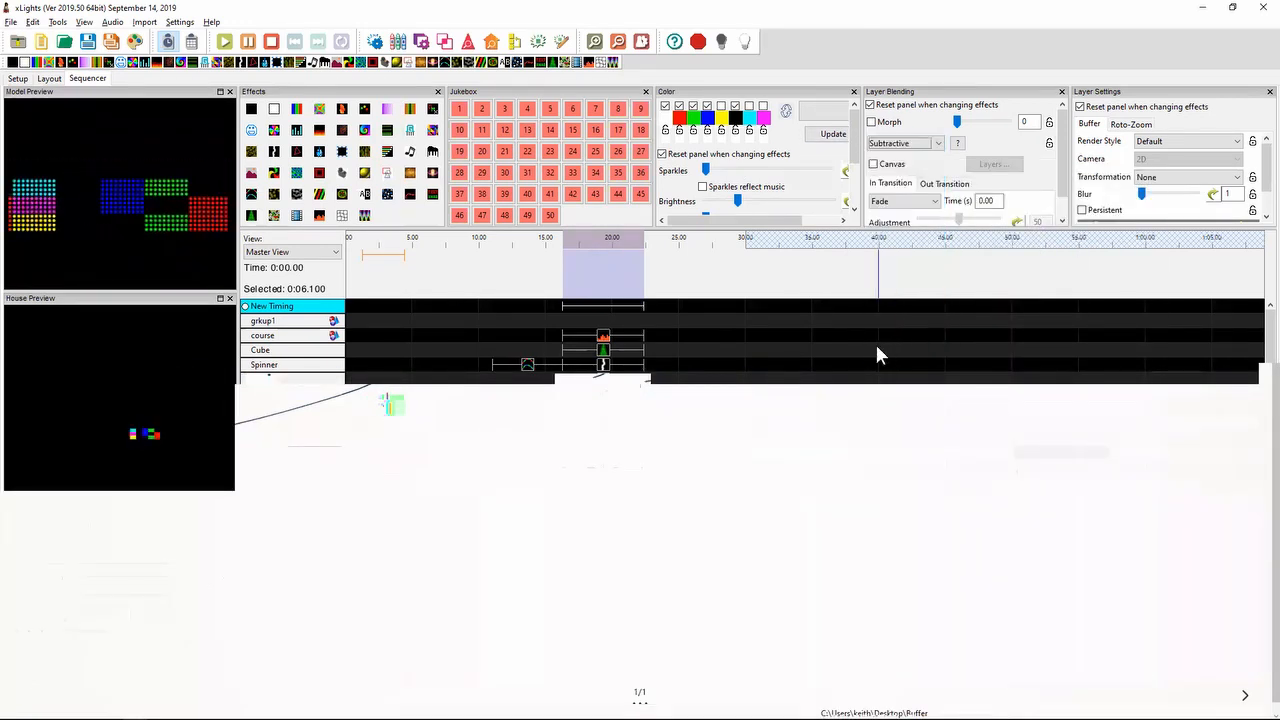
# - Switch to Bamboo Paper, draw a down arrow below the R column, and overwrite the G column's 50% result with 0
pyautogui.hotkey('alt', 'Tab')
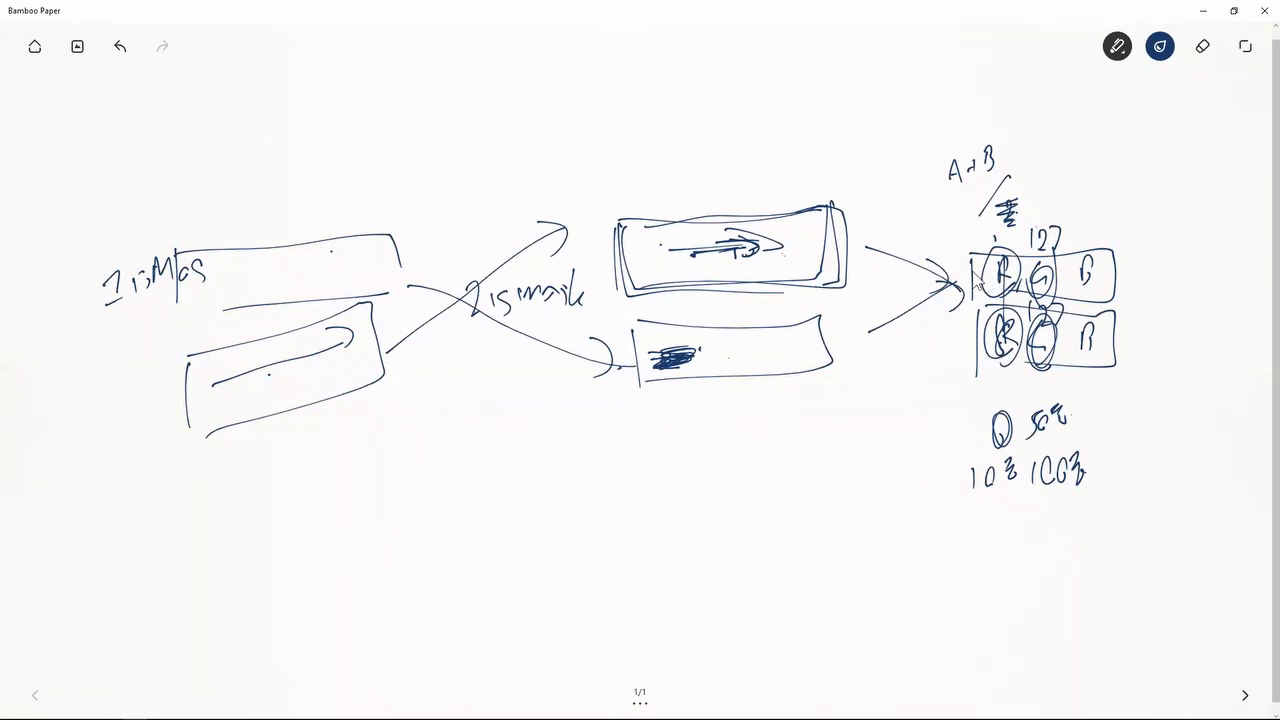
pyautogui.moveTo(999, 379)
pyautogui.mouseDown()
pyautogui.moveTo(1000, 404)
pyautogui.moveTo(1007, 393)
pyautogui.mouseUp()
pyautogui.moveTo(1048, 408); pyautogui.dragTo(1036, 414)
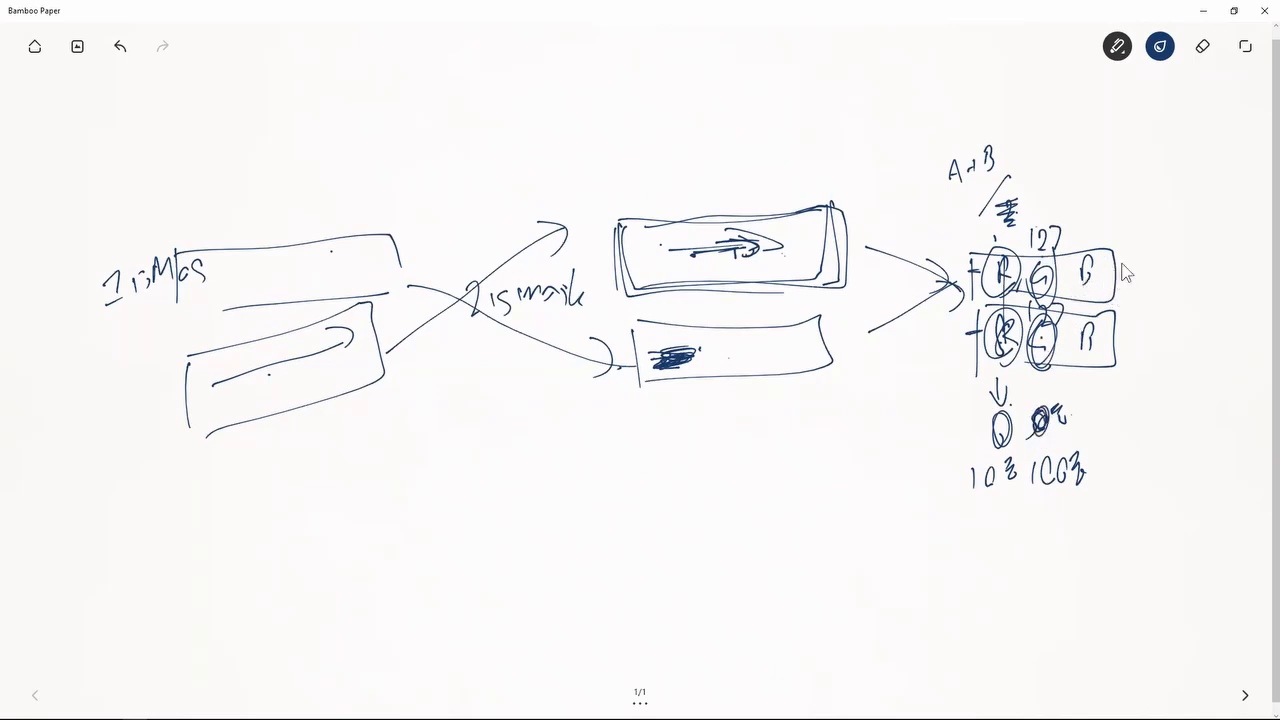
# - Write a subtraction example for the B column: 200 beside the upper box, another value beside the lower one, and 100 below
pyautogui.moveTo(1112, 265)
pyautogui.mouseDown()
pyautogui.moveTo(1123, 285)
pyautogui.moveTo(1140, 270)
pyautogui.mouseUp()
pyautogui.moveTo(1108, 403); pyautogui.dragTo(1109, 419)
pyautogui.moveTo(1130, 406); pyautogui.dragTo(1148, 409)
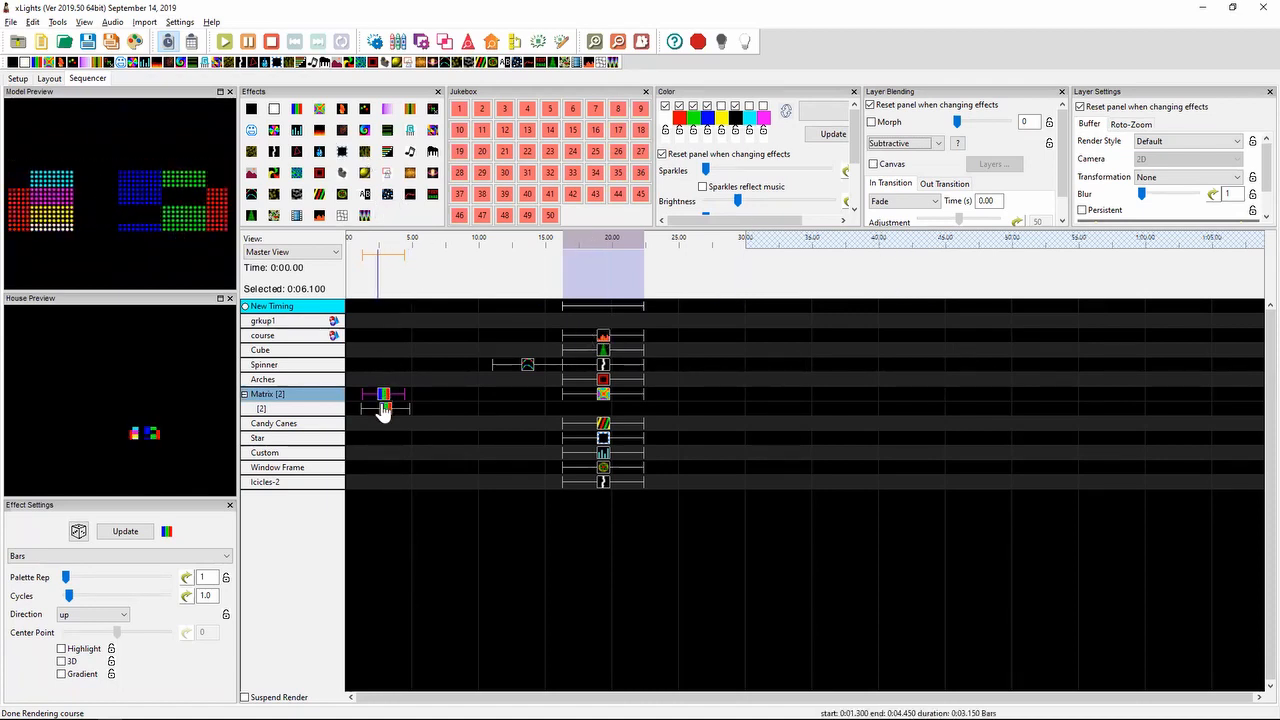
# - Return to xLights and set the upper-layer Bars effect's blending mode to Max
pyautogui.click(902, 145)
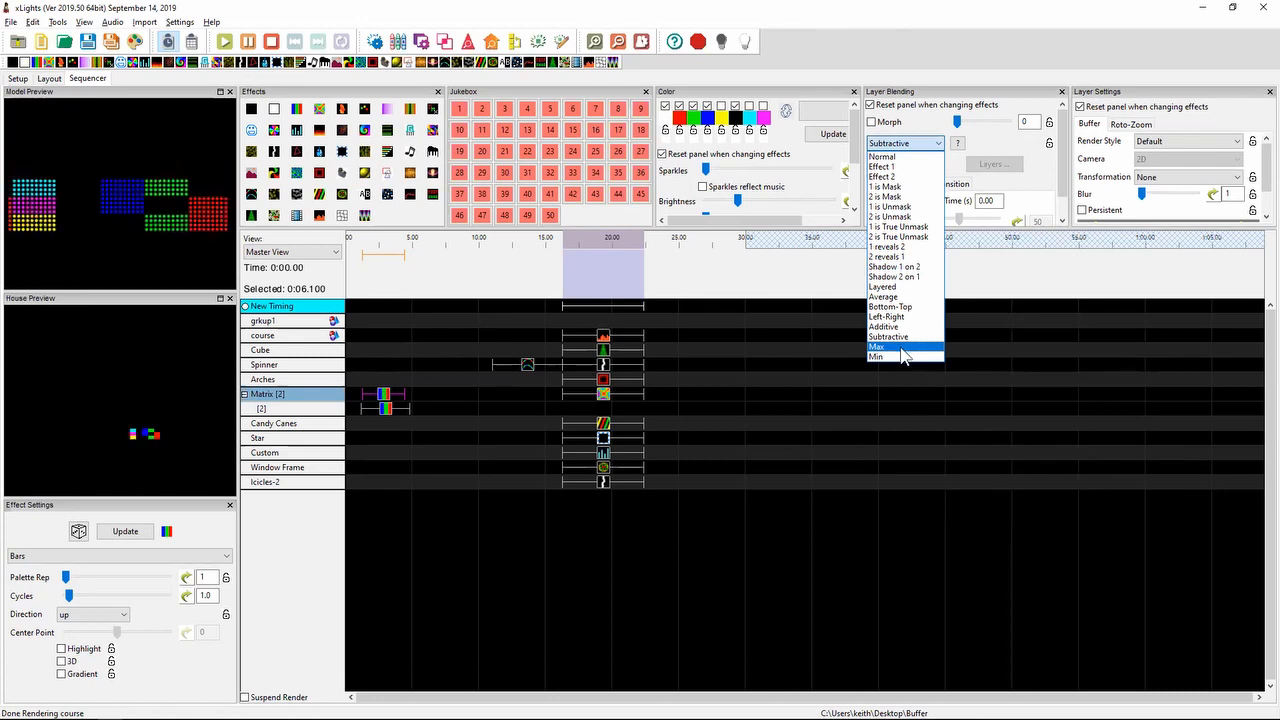
pyautogui.click(878, 347)
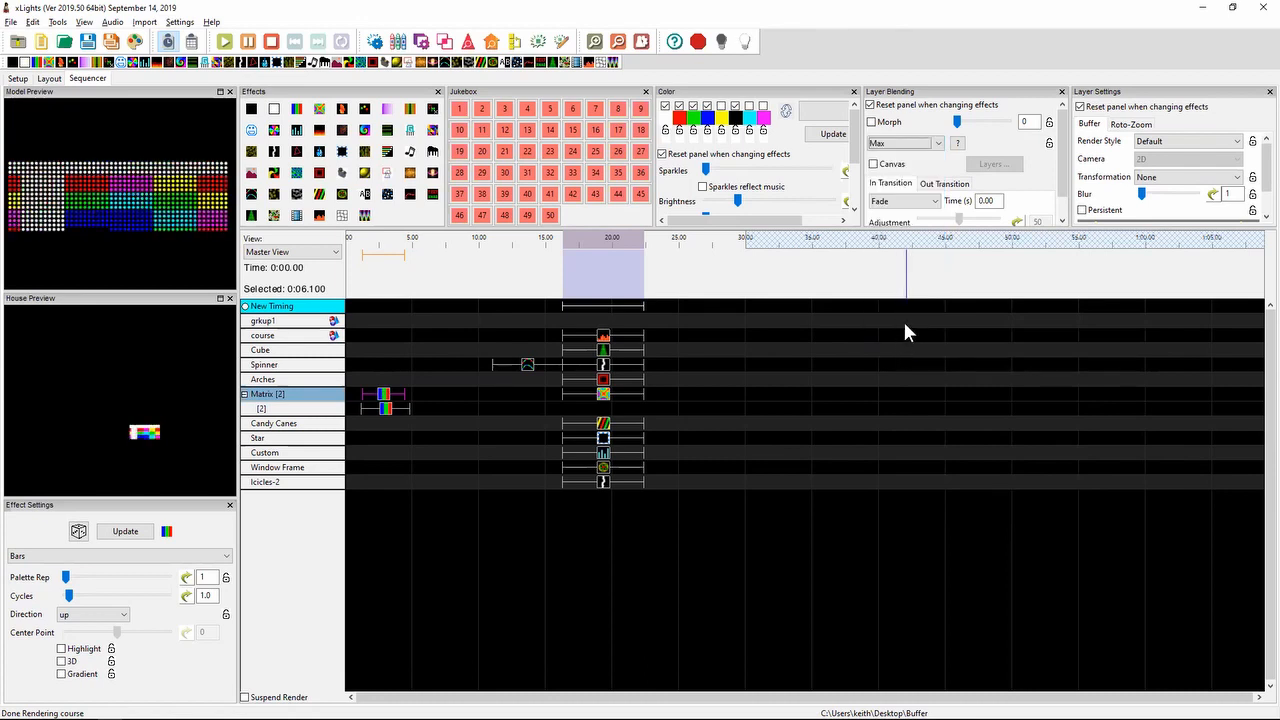
# - Switch to Bamboo Paper and write a row of example channel values below the sketches: 0, 10, 127, 200, 255
pyautogui.hotkey('alt', 'Tab')
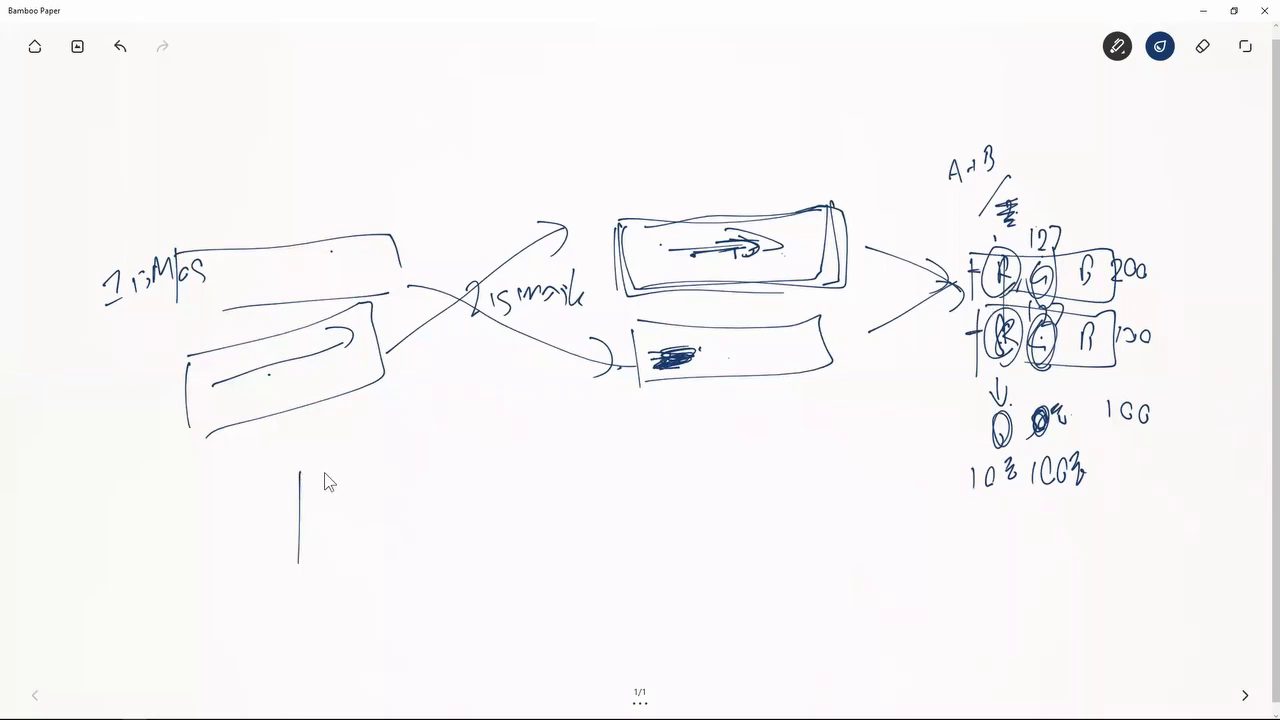
pyautogui.moveTo(346, 482); pyautogui.dragTo(343, 481)
pyautogui.moveTo(317, 483); pyautogui.dragTo(316, 494)
pyautogui.moveTo(455, 466); pyautogui.dragTo(449, 478)
pyautogui.moveTo(604, 453); pyautogui.dragTo(616, 479)
pyautogui.moveTo(735, 453)
pyautogui.mouseDown()
pyautogui.moveTo(752, 477)
pyautogui.moveTo(768, 451)
pyautogui.mouseUp()
pyautogui.moveTo(792, 450); pyautogui.dragTo(790, 452)
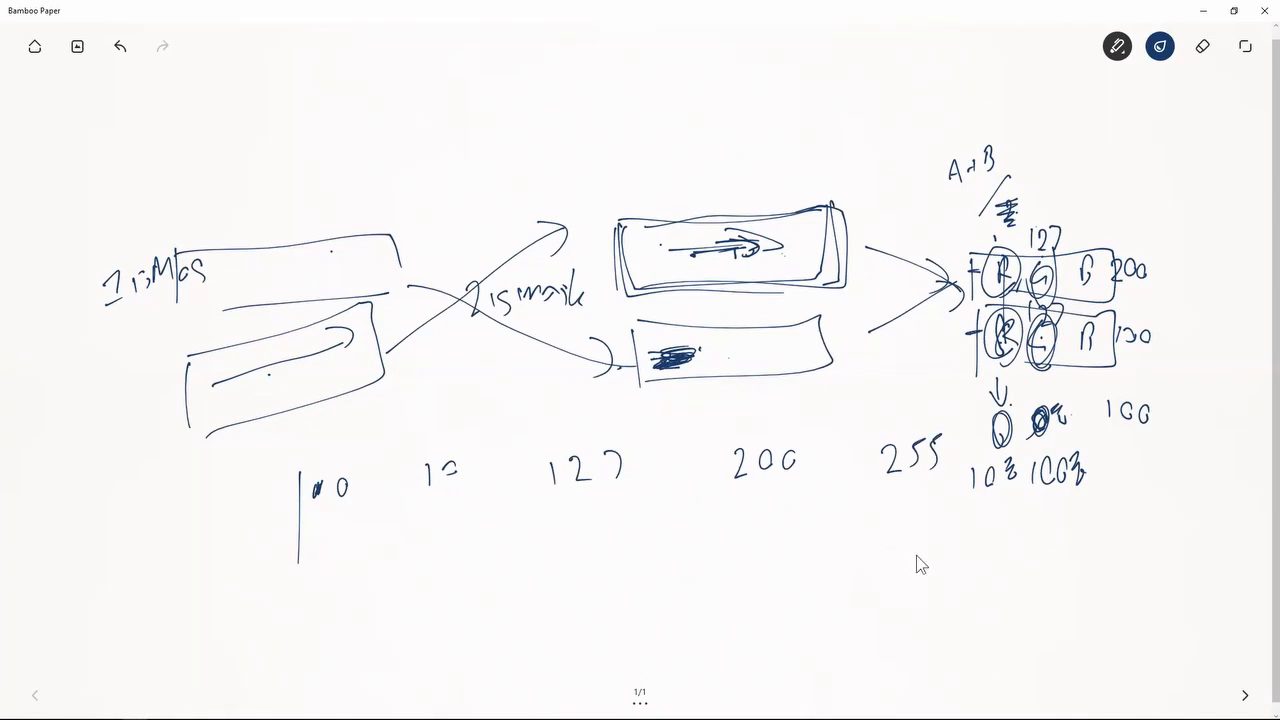
# - Write a second row of channel values beneath the first, reading 255, 200, 127, 10, 0 across the columns
pyautogui.moveTo(920, 518); pyautogui.dragTo(917, 520)
pyautogui.moveTo(563, 509); pyautogui.dragTo(563, 547)
pyautogui.moveTo(578, 512); pyautogui.dragTo(612, 546)
pyautogui.moveTo(428, 516)
pyautogui.mouseDown()
pyautogui.moveTo(450, 550)
pyautogui.moveTo(463, 524)
pyautogui.mouseUp()
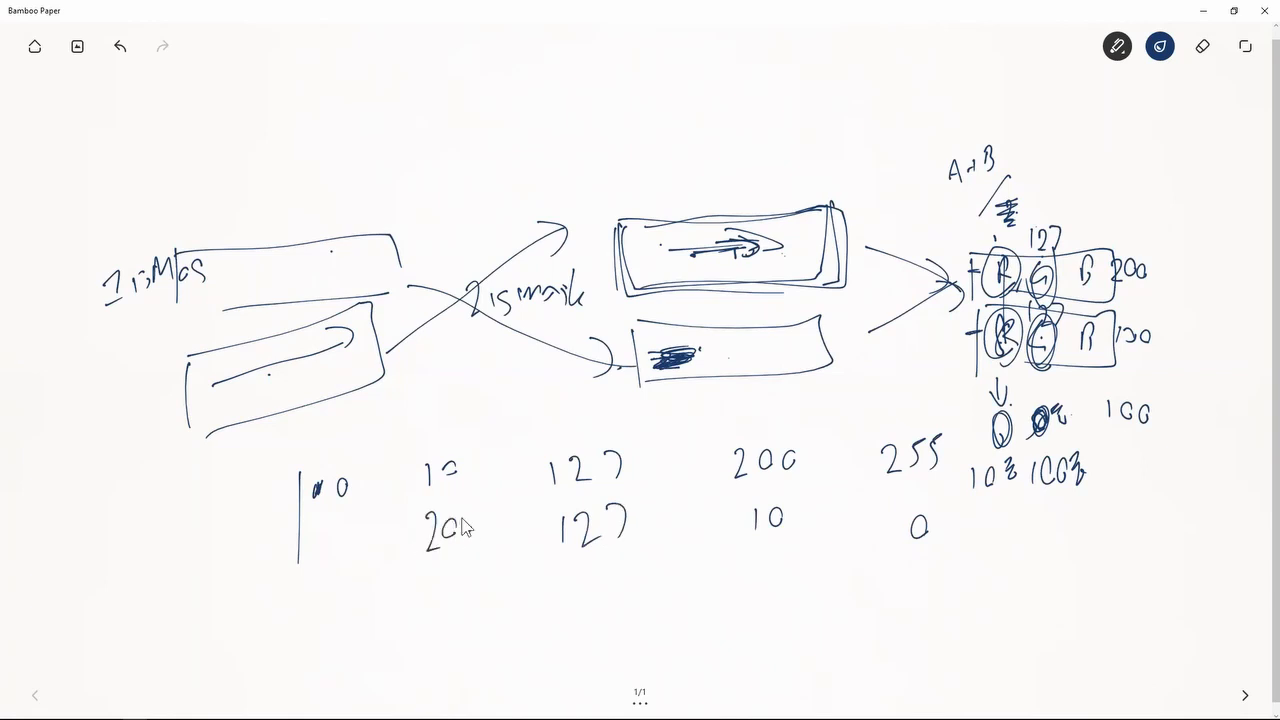
pyautogui.moveTo(341, 532); pyautogui.dragTo(338, 560)
pyautogui.moveTo(357, 527); pyautogui.dragTo(355, 562)
pyautogui.moveTo(378, 541); pyautogui.dragTo(383, 540)
# - Write the Max result row beneath the two value rows as 255, 200, 127, 200, 255, marking off several results with vertical strokes
pyautogui.moveTo(338, 652); pyautogui.dragTo(341, 648)
pyautogui.moveTo(356, 611)
pyautogui.mouseDown()
pyautogui.moveTo(346, 642)
pyautogui.moveTo(368, 622)
pyautogui.mouseUp()
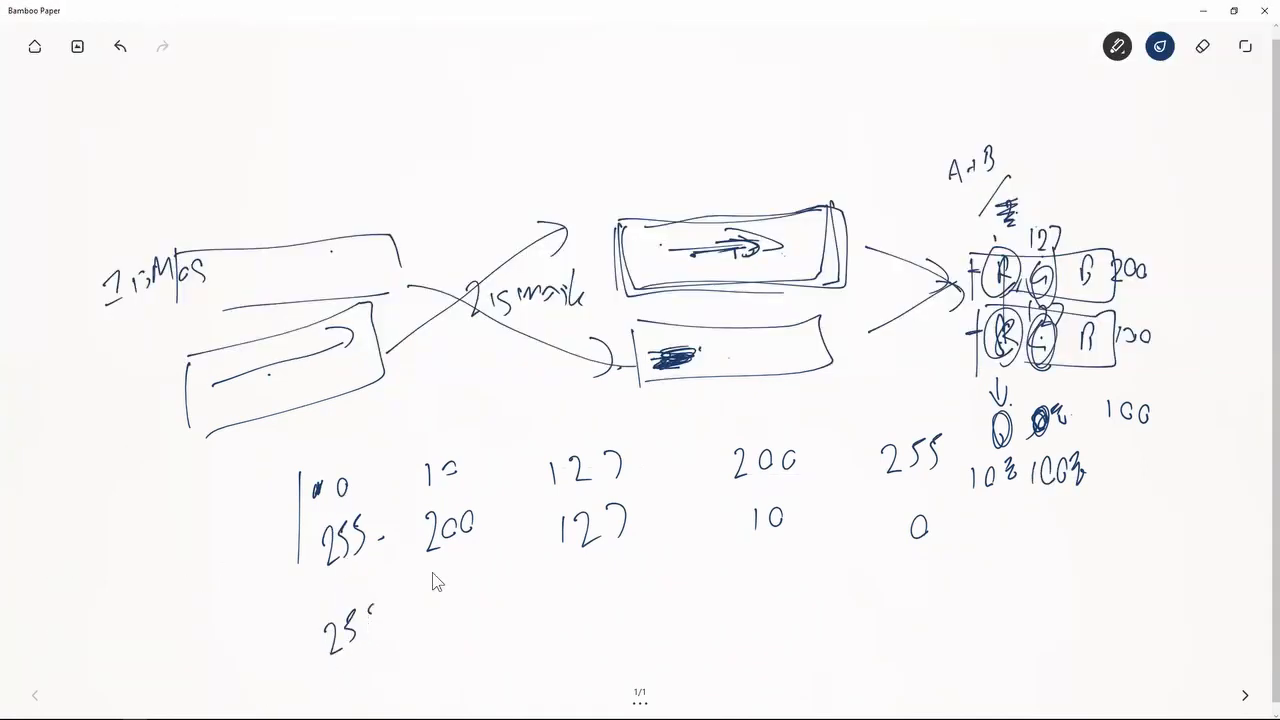
pyautogui.moveTo(444, 608); pyautogui.dragTo(460, 644)
pyautogui.moveTo(476, 600)
pyautogui.mouseDown()
pyautogui.moveTo(468, 632)
pyautogui.moveTo(478, 600)
pyautogui.mouseUp()
pyautogui.moveTo(506, 600); pyautogui.dragTo(506, 632)
pyautogui.moveTo(658, 576); pyautogui.dragTo(651, 601)
pyautogui.moveTo(786, 582); pyautogui.dragTo(784, 584)
pyautogui.moveTo(801, 580); pyautogui.dragTo(799, 582)
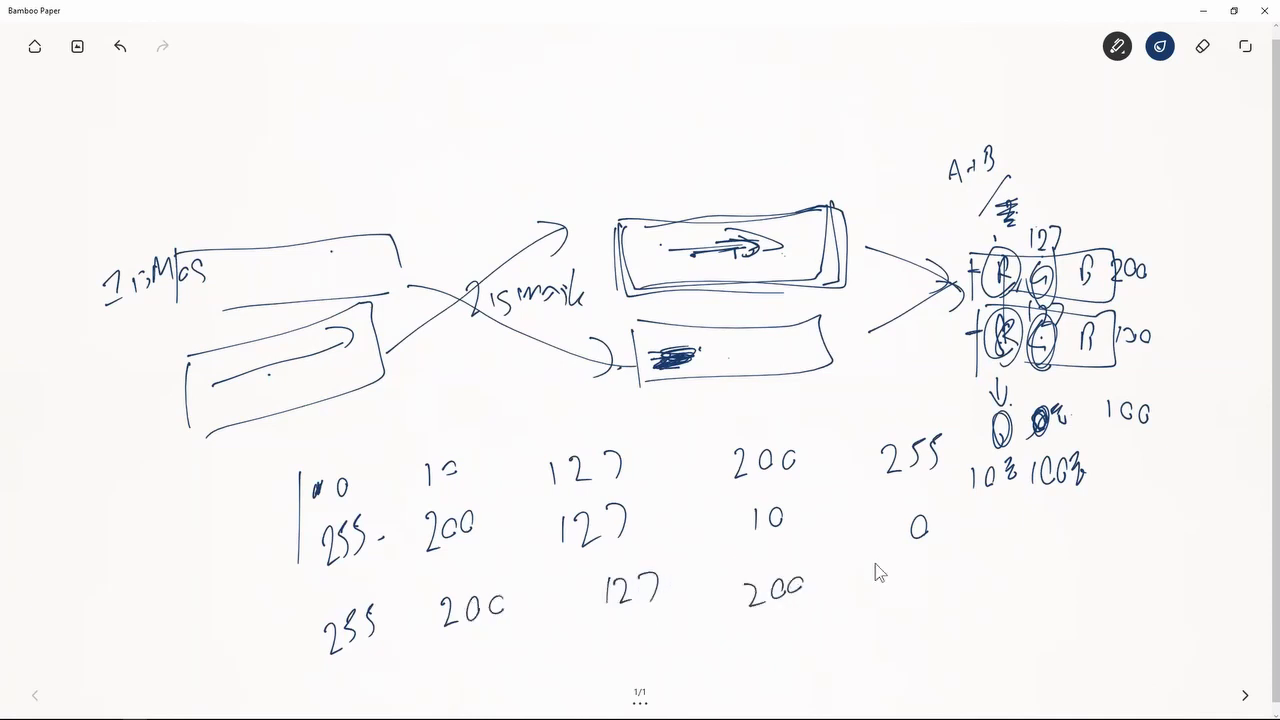
pyautogui.moveTo(892, 582); pyautogui.dragTo(914, 601)
pyautogui.moveTo(940, 572)
pyautogui.mouseDown()
pyautogui.moveTo(929, 580)
pyautogui.moveTo(953, 597)
pyautogui.mouseUp()
pyautogui.moveTo(318, 600); pyautogui.dragTo(320, 666)
pyautogui.moveTo(502, 551); pyautogui.dragTo(505, 611)
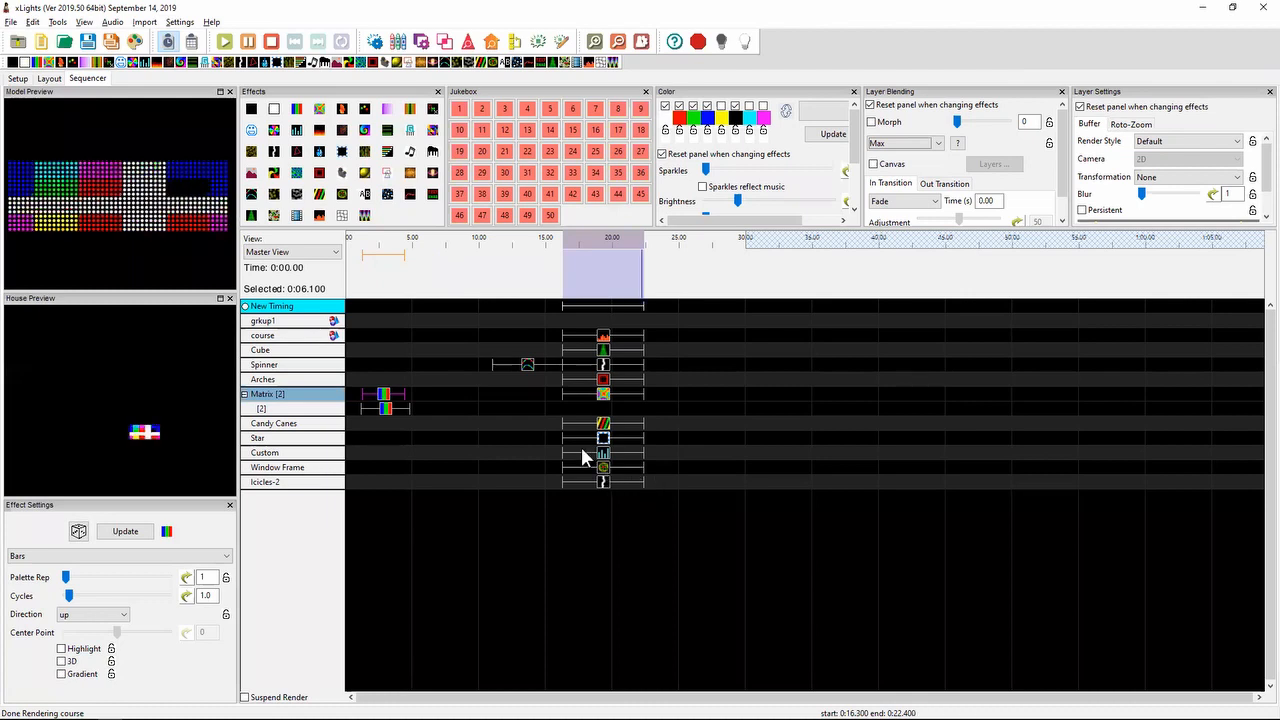
# - Return to xLights and set the blending mode of Matrix's upper-layer Bars effect to Min
pyautogui.click(381, 396)
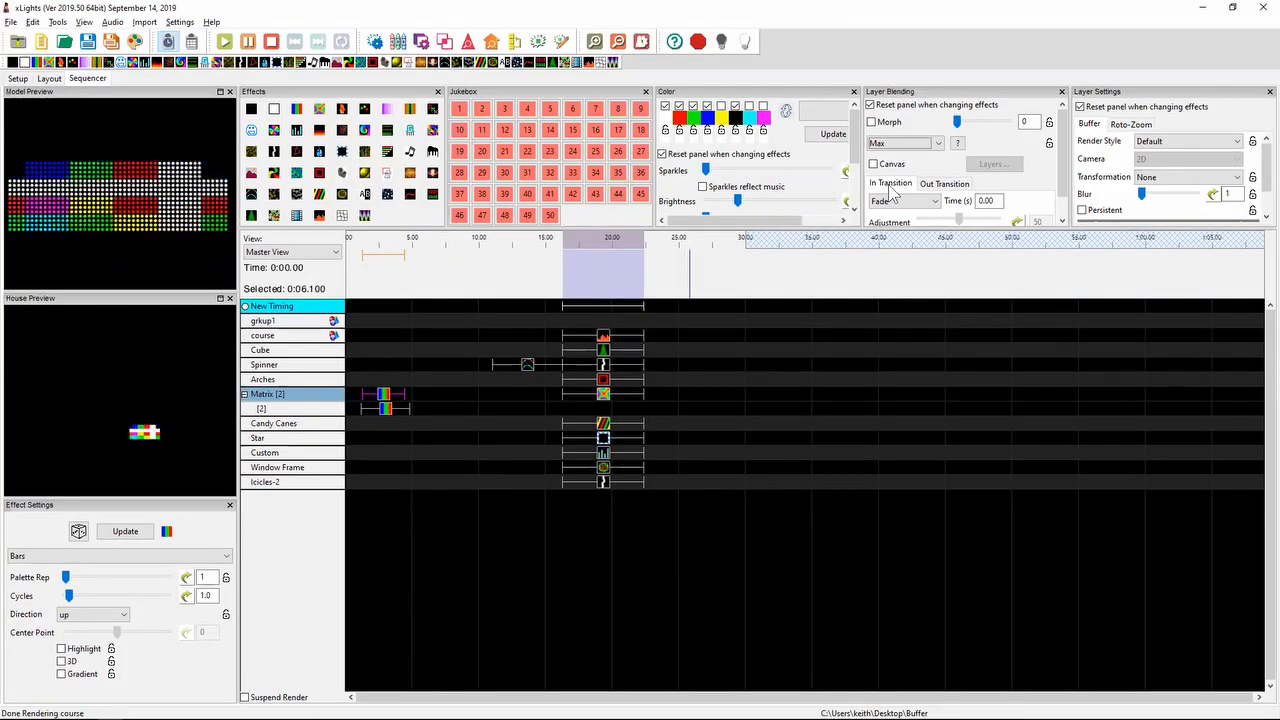
pyautogui.click(902, 143)
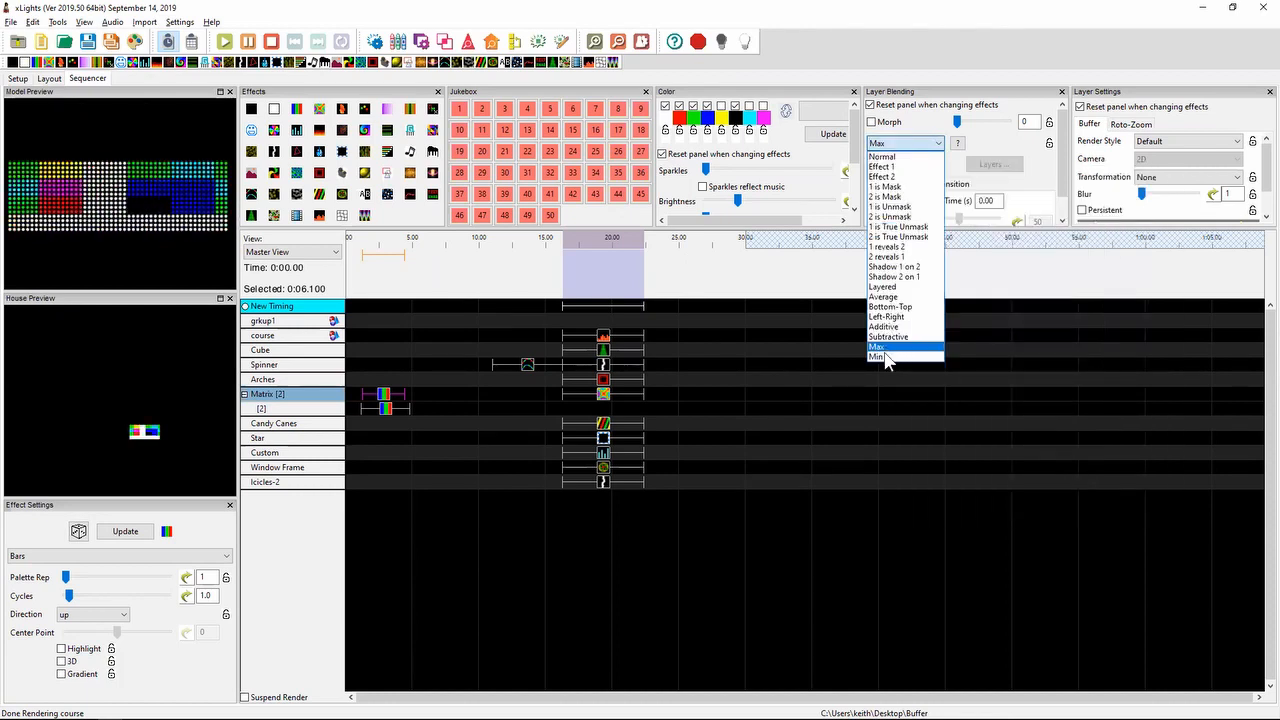
pyautogui.click(884, 356)
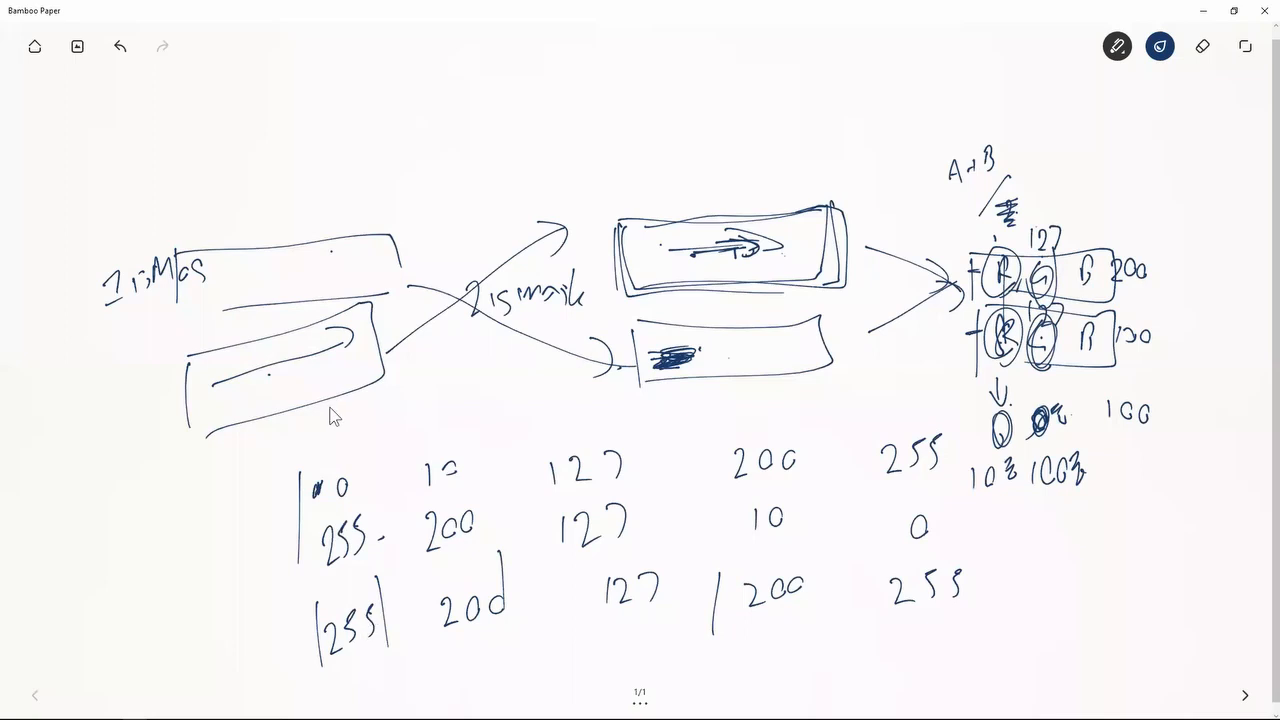
# - Switch to Bamboo Paper, write the Min results above the value rows as 0, 10, 127, 10, 0, and return to xLights
pyautogui.moveTo(342, 416); pyautogui.dragTo(338, 438)
pyautogui.moveTo(586, 390)
pyautogui.mouseDown()
pyautogui.moveTo(582, 418)
pyautogui.moveTo(606, 418)
pyautogui.mouseUp()
pyautogui.moveTo(608, 392); pyautogui.dragTo(618, 420)
pyautogui.moveTo(910, 374); pyautogui.dragTo(920, 398)
pyautogui.hotkey('alt', 'Tab')
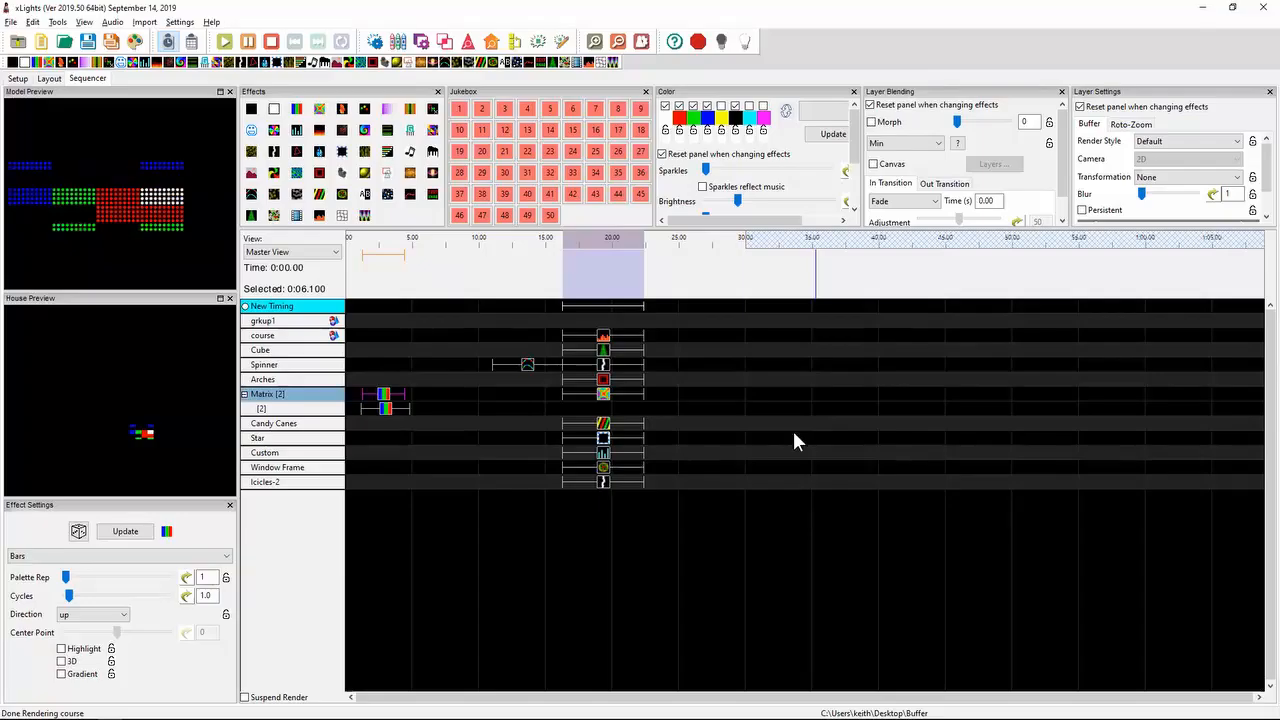
# - Switch to Bamboo Paper and clear the whole sketch page
pyautogui.click(910, 143)
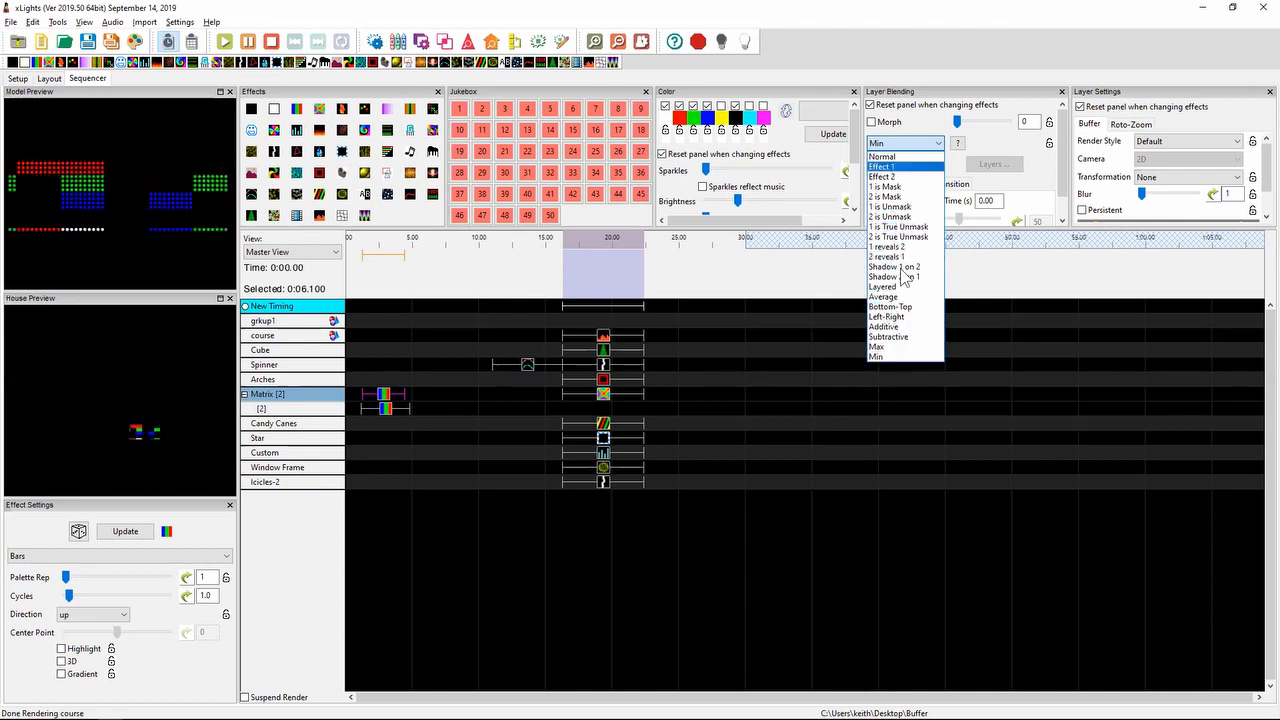
pyautogui.hotkey('alt', 'Tab')
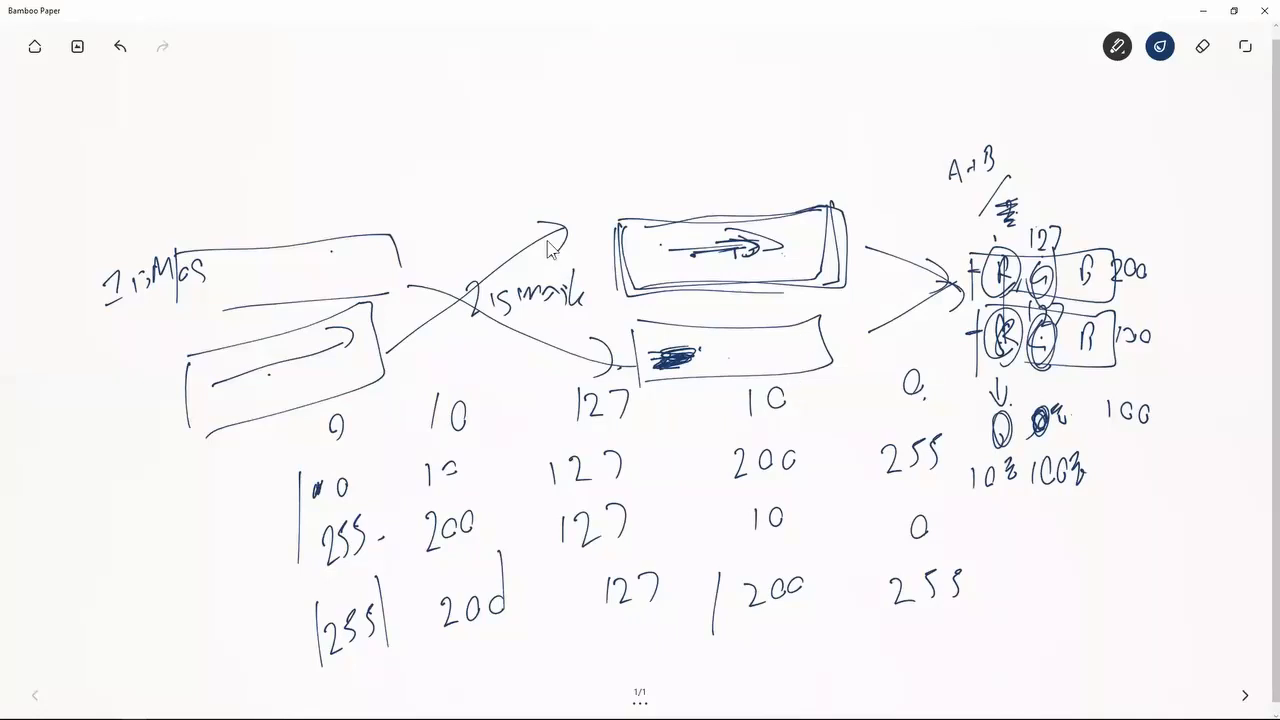
pyautogui.click(1200, 58)
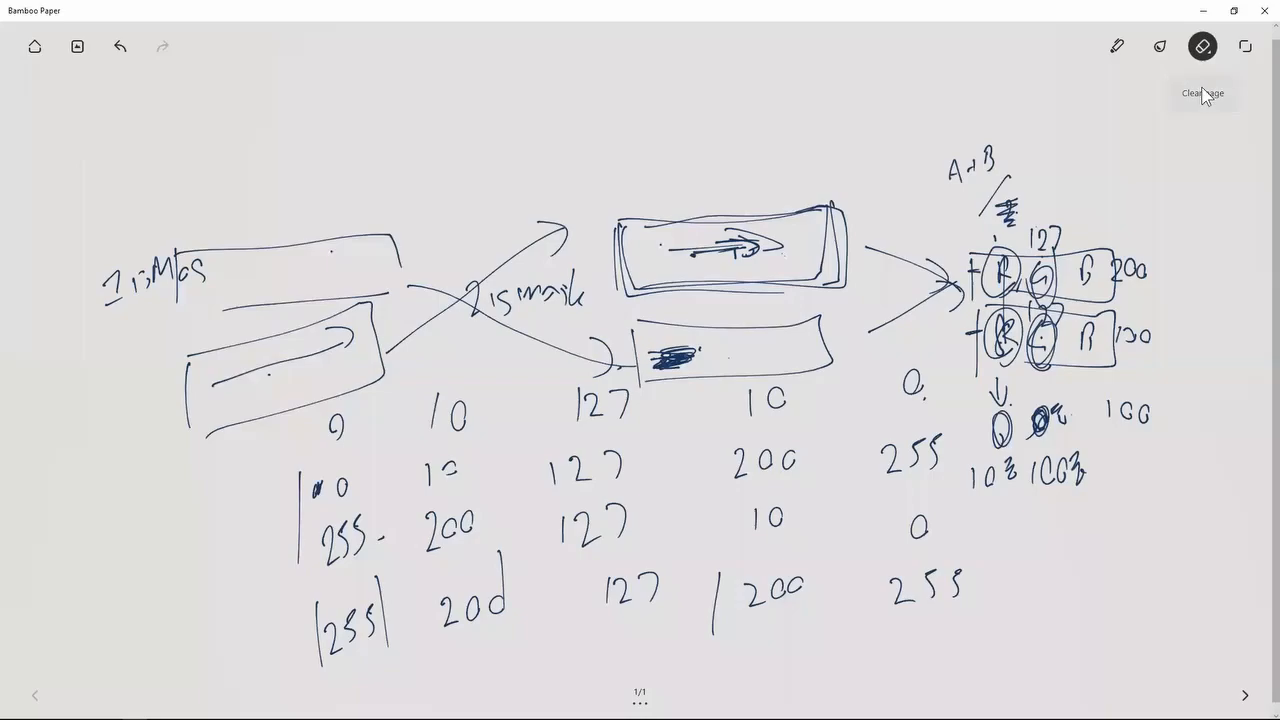
pyautogui.click(1203, 93)
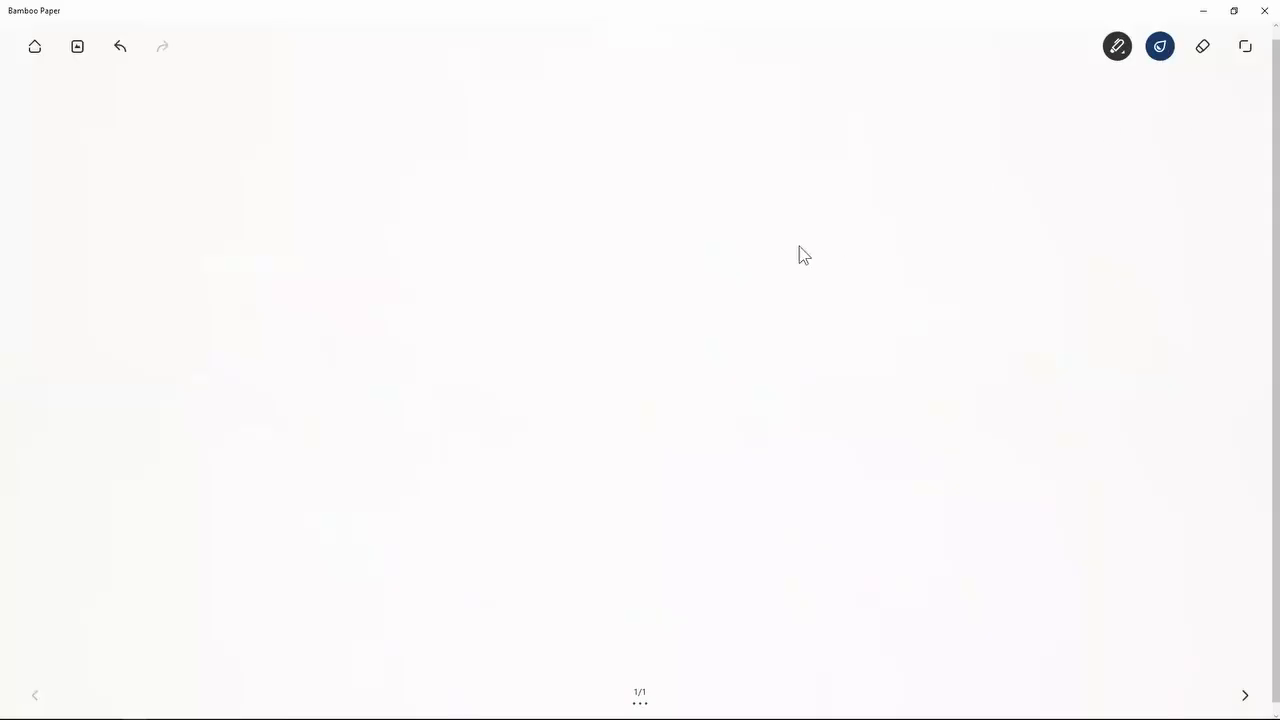
# - Sketch two long boxes, one above the other, on the blank Bamboo Paper page to represent two layers
pyautogui.hotkey('alt', 'Tab')
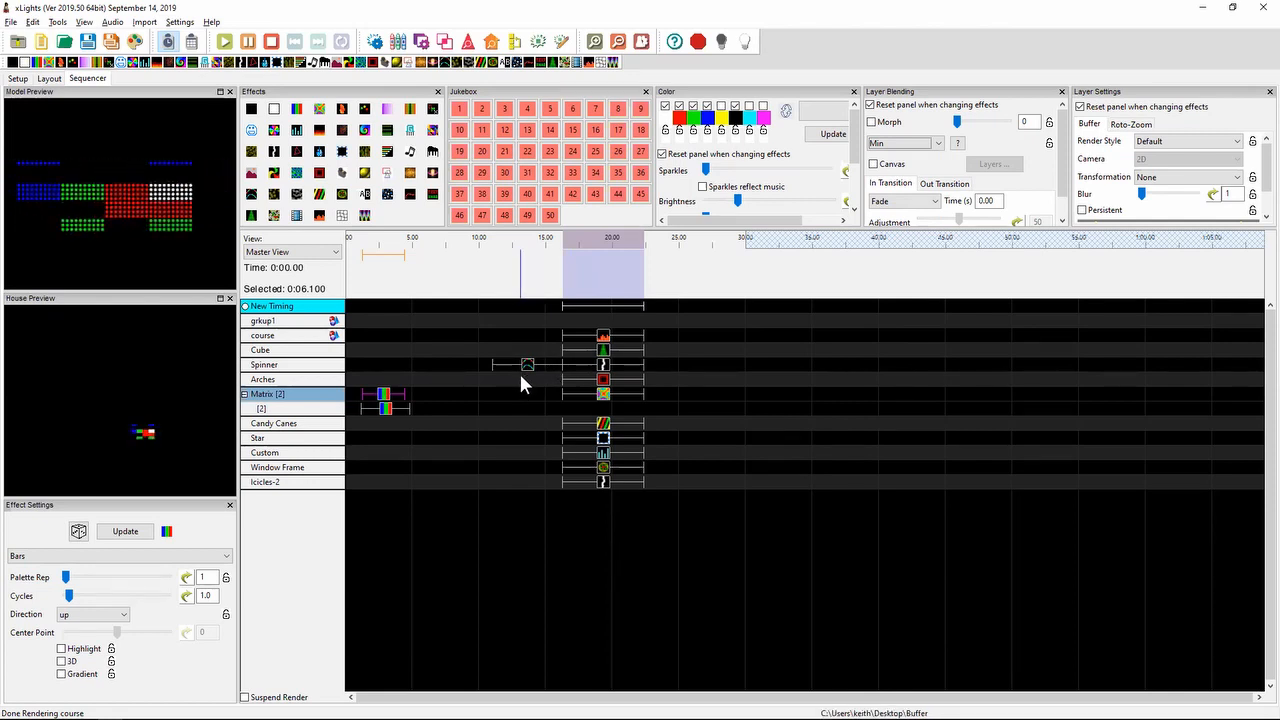
pyautogui.click(905, 148)
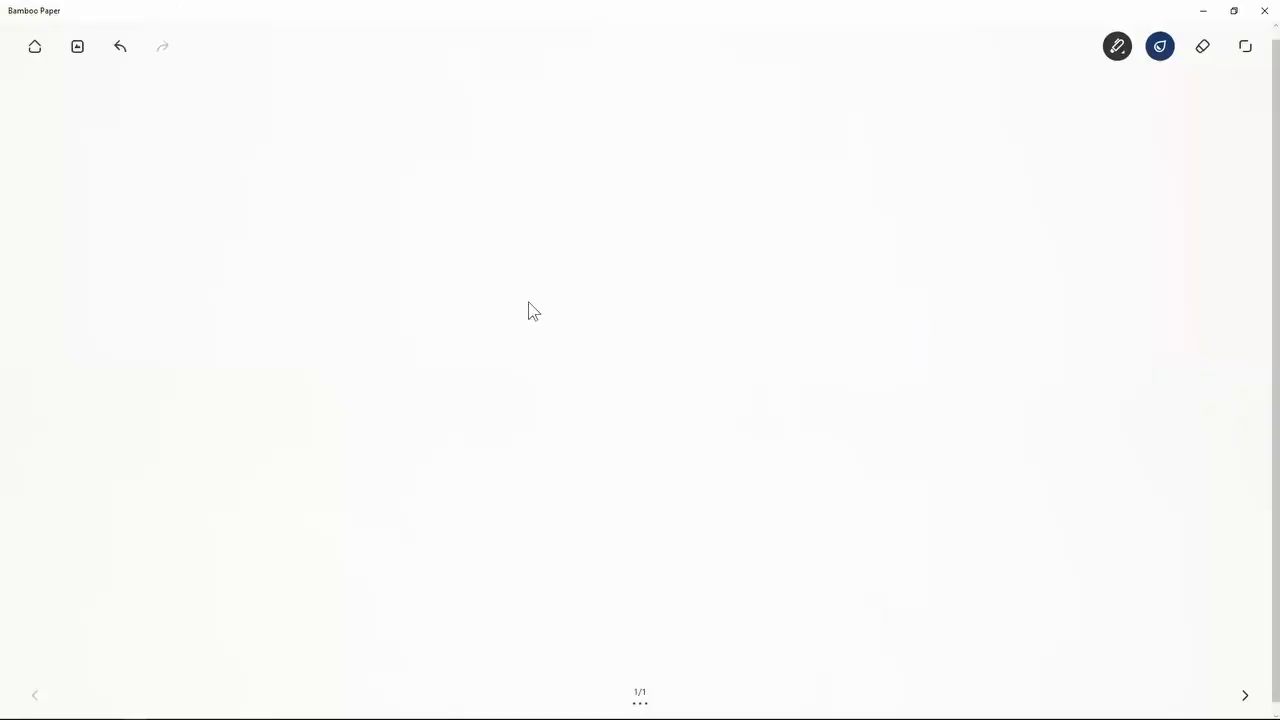
pyautogui.moveTo(132, 364)
pyautogui.mouseDown()
pyautogui.moveTo(132, 404)
pyautogui.moveTo(352, 352)
pyautogui.mouseUp()
pyautogui.moveTo(374, 356); pyautogui.dragTo(371, 416)
pyautogui.moveTo(147, 447); pyautogui.dragTo(148, 494)
pyautogui.moveTo(154, 452); pyautogui.dragTo(310, 430)
pyautogui.moveTo(318, 425); pyautogui.dragTo(346, 491)
pyautogui.moveTo(175, 506); pyautogui.dragTo(345, 491)
# - Label the lower box "Buffer" with an arrow pointing to it, and add short vertical tick marks inside the box
pyautogui.moveTo(93, 485)
pyautogui.mouseDown()
pyautogui.moveTo(119, 466)
pyautogui.moveTo(76, 467)
pyautogui.mouseUp()
pyautogui.moveTo(78, 436); pyautogui.dragTo(78, 465)
pyautogui.moveTo(95, 452)
pyautogui.mouseDown()
pyautogui.moveTo(129, 440)
pyautogui.moveTo(158, 478)
pyautogui.mouseUp()
pyautogui.moveTo(166, 450)
pyautogui.mouseDown()
pyautogui.moveTo(166, 476)
pyautogui.moveTo(181, 475)
pyautogui.mouseUp()
pyautogui.moveTo(216, 450)
pyautogui.mouseDown()
pyautogui.moveTo(216, 472)
pyautogui.moveTo(256, 465)
pyautogui.mouseUp()
pyautogui.moveTo(278, 442)
pyautogui.mouseDown()
pyautogui.moveTo(334, 442)
pyautogui.moveTo(305, 458)
pyautogui.mouseUp()
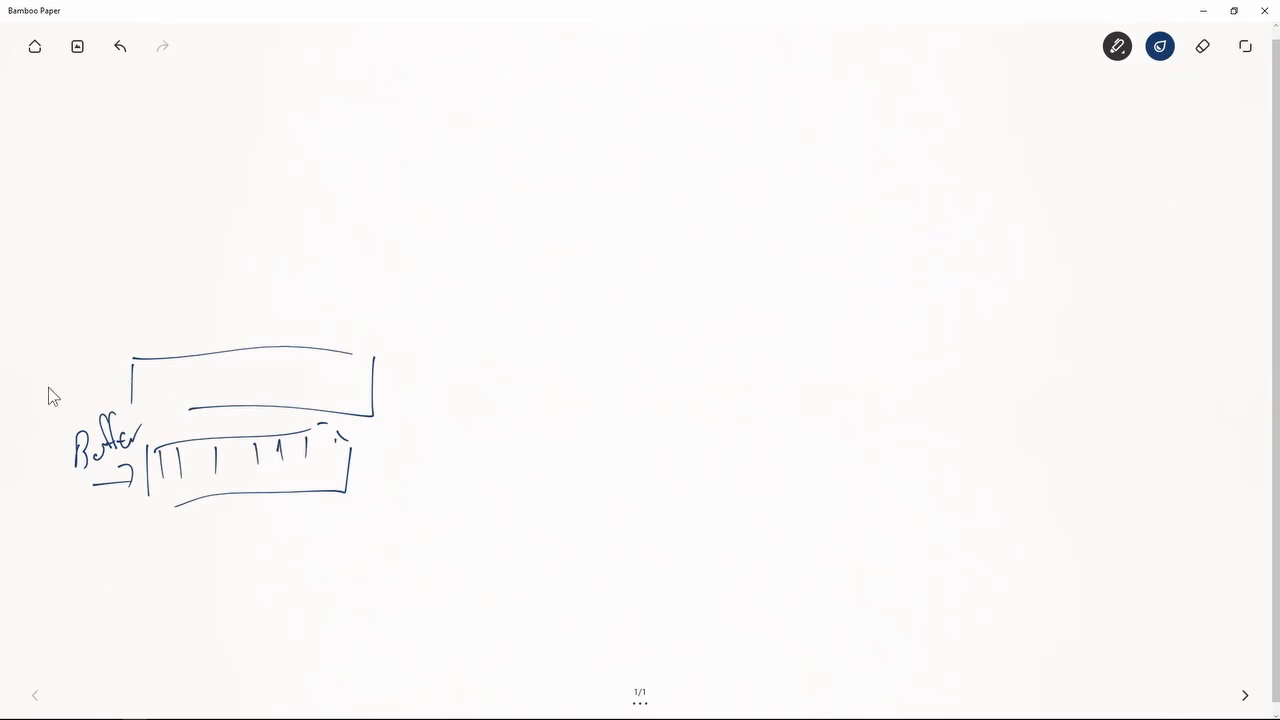
# - Label the upper box "Buff." and add short vertical tick marks inside it
pyautogui.moveTo(55, 398); pyautogui.dragTo(88, 390)
pyautogui.moveTo(104, 346); pyautogui.dragTo(96, 398)
pyautogui.click(116, 386)
pyautogui.moveTo(92, 378); pyautogui.dragTo(161, 388)
pyautogui.moveTo(182, 362); pyautogui.dragTo(182, 378)
pyautogui.moveTo(209, 365)
pyautogui.mouseDown()
pyautogui.moveTo(210, 379)
pyautogui.moveTo(246, 368)
pyautogui.mouseUp()
# - Draw lines from both buffers converging on a point, followed by a small box and a long output box with tick marks
pyautogui.moveTo(392, 392); pyautogui.dragTo(447, 412)
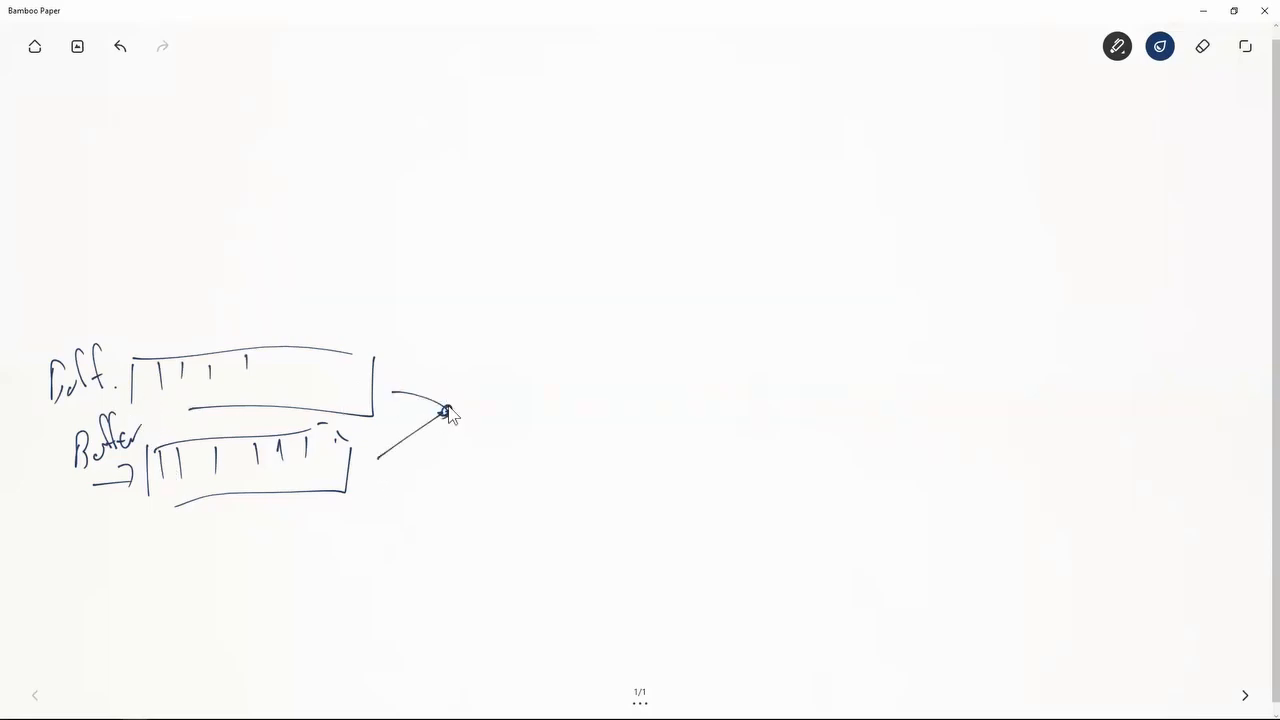
pyautogui.moveTo(464, 392)
pyautogui.mouseDown()
pyautogui.moveTo(489, 443)
pyautogui.moveTo(463, 430)
pyautogui.mouseUp()
pyautogui.moveTo(516, 356)
pyautogui.mouseDown()
pyautogui.moveTo(719, 371)
pyautogui.moveTo(742, 431)
pyautogui.moveTo(564, 402)
pyautogui.mouseUp()
pyautogui.moveTo(584, 386); pyautogui.dragTo(615, 398)
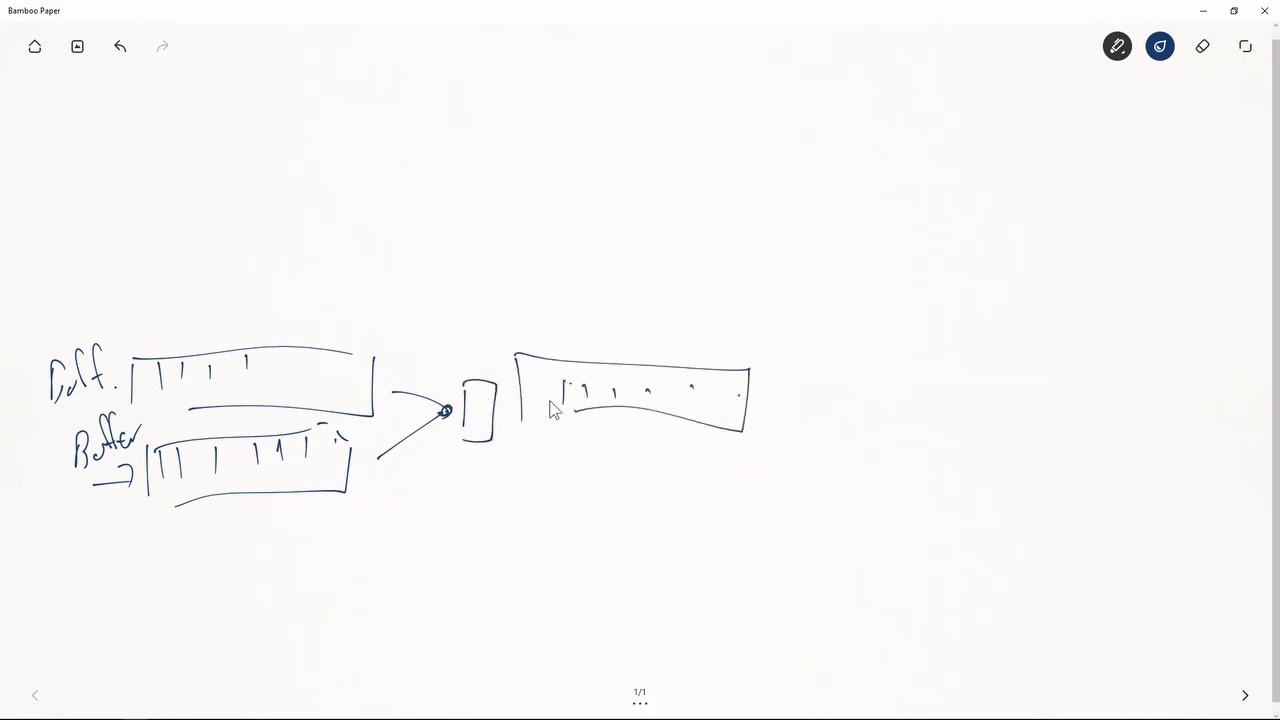
# - Return to xLights, set the upper-layer Bars effect's blending mode to Normal, and enable Canvas for it
pyautogui.hotkey('alt', 'Tab')
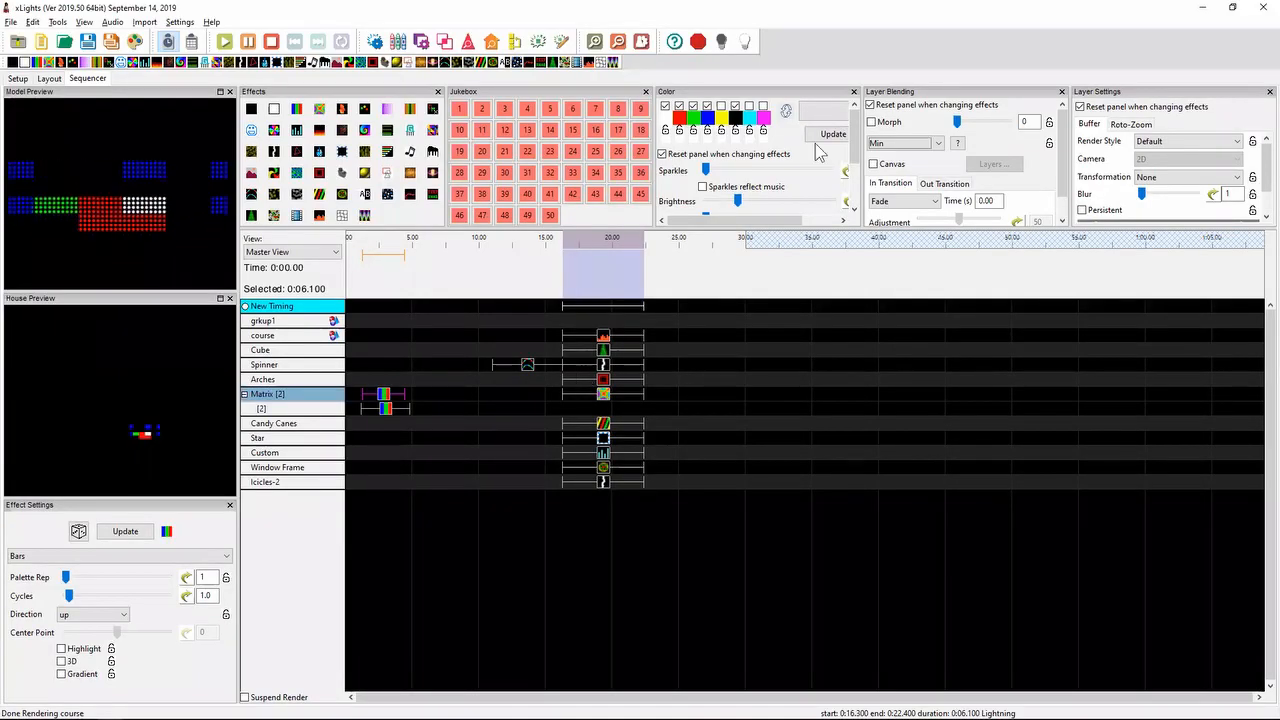
pyautogui.click(905, 143)
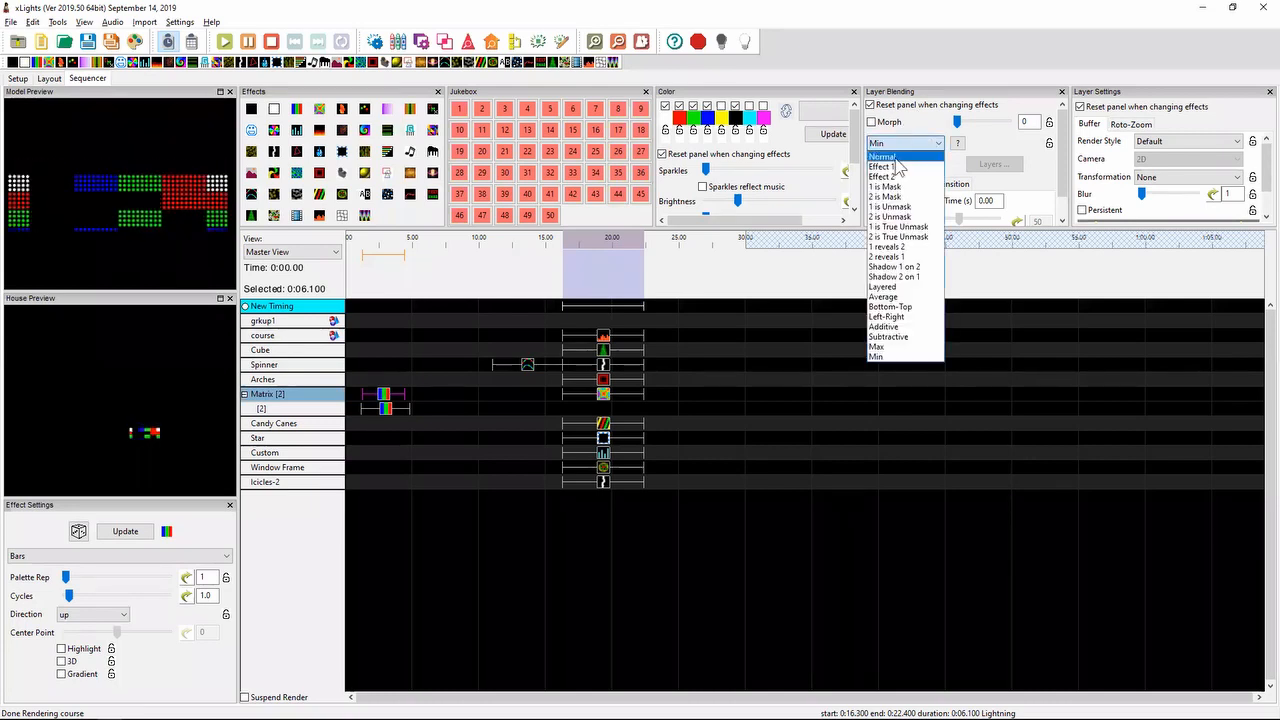
pyautogui.click(890, 170)
pyautogui.click(874, 165)
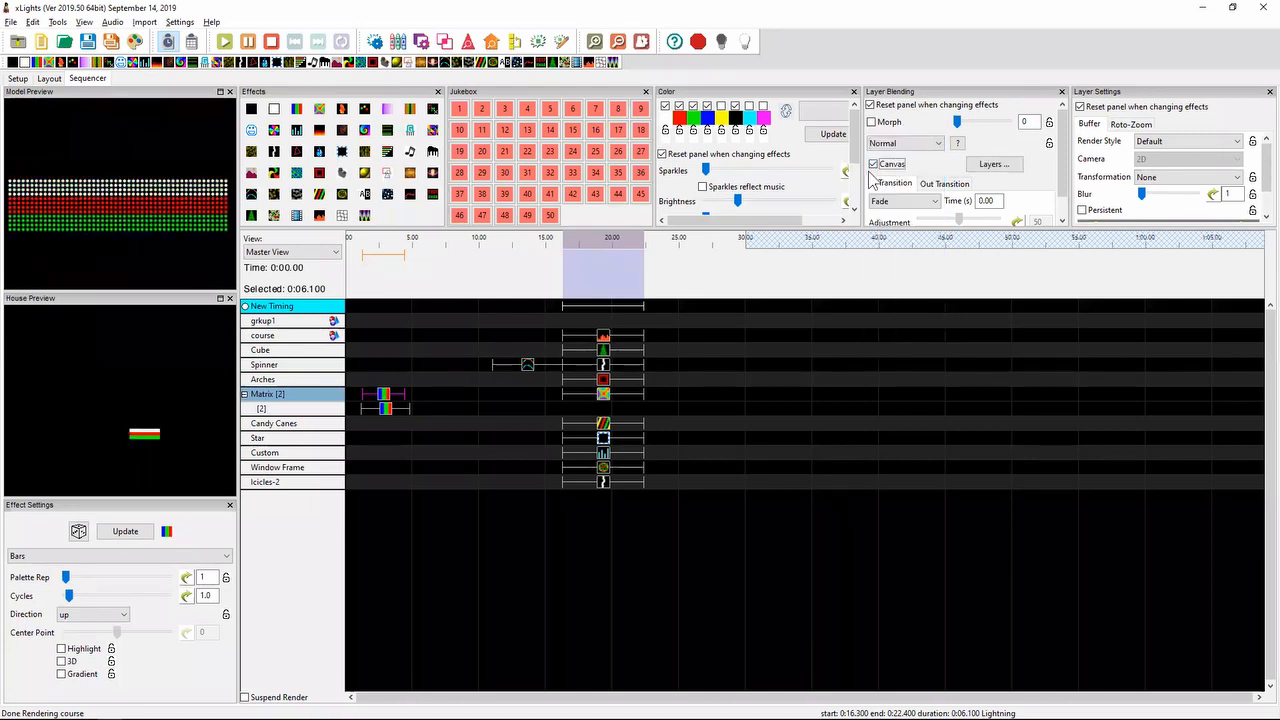
# - Switch to Bamboo Paper and clear the buffer-blending sketch from the page
pyautogui.hotkey('alt', 'Tab')
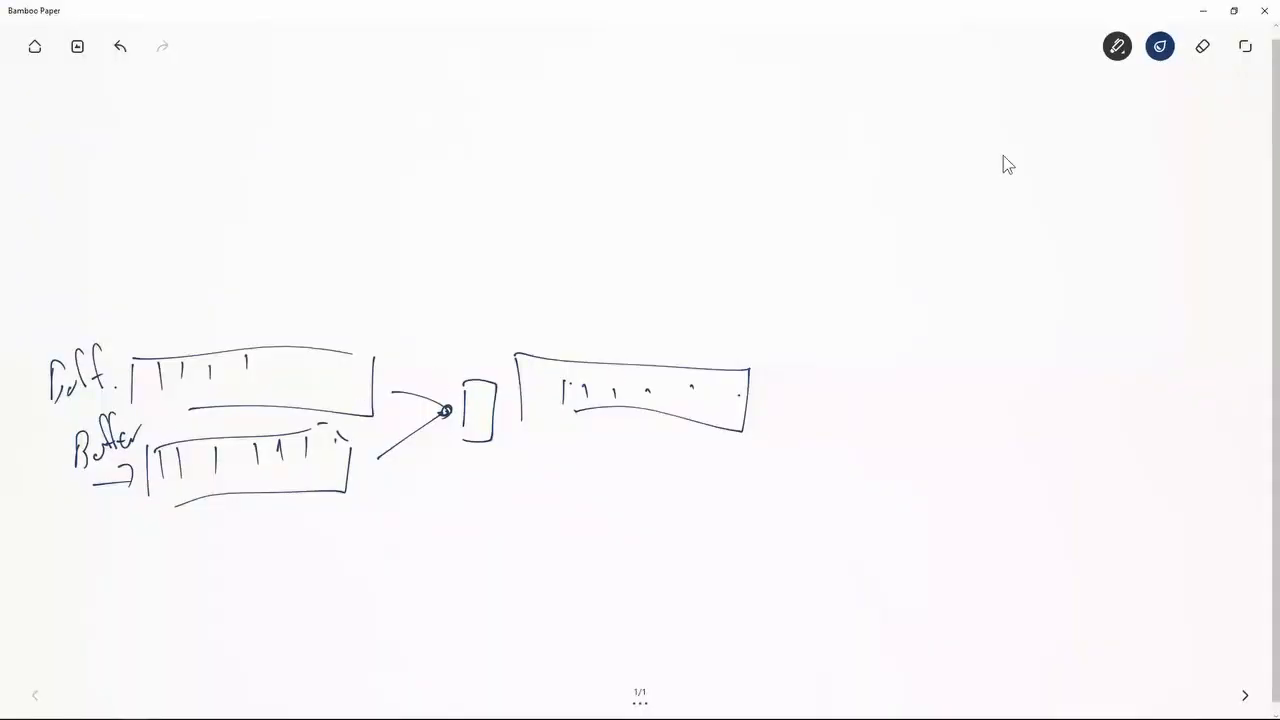
pyautogui.click(1202, 46)
pyautogui.click(1202, 46)
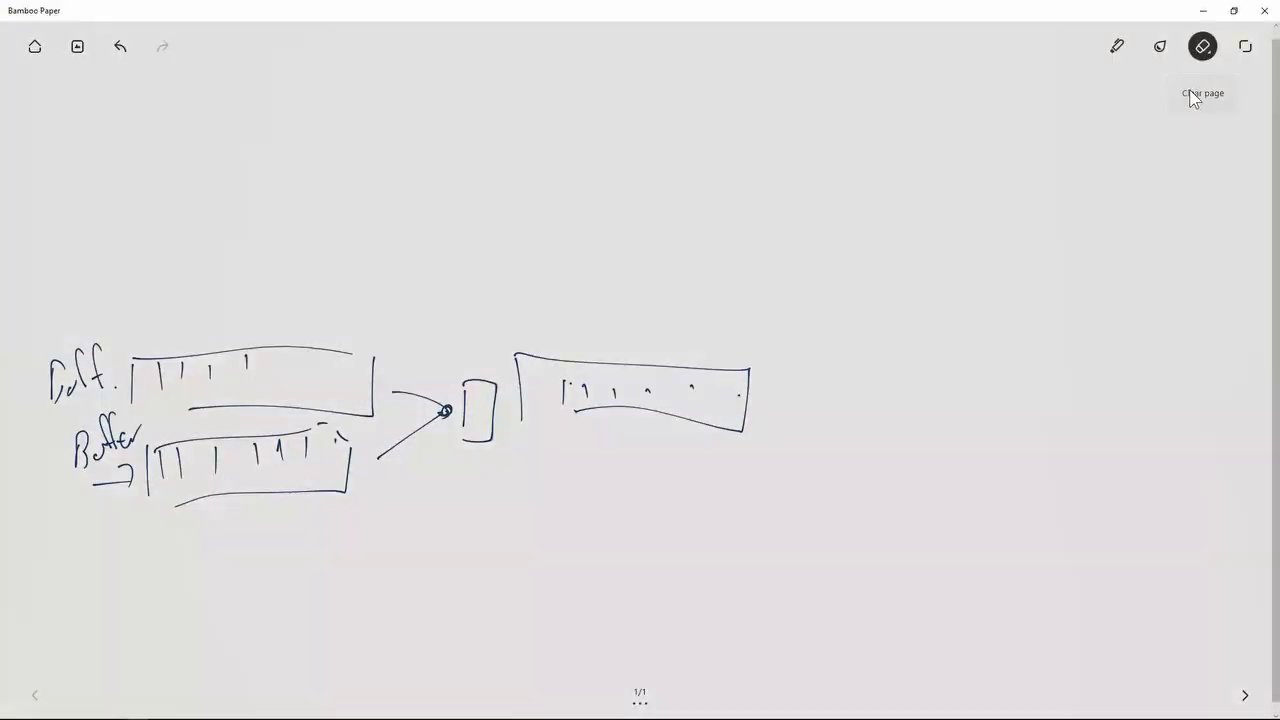
pyautogui.click(1192, 92)
# - Sketch three long stacked boxes and draw lines from the lower two converging on a point beside them
pyautogui.moveTo(312, 438); pyautogui.dragTo(312, 384)
pyautogui.moveTo(314, 393)
pyautogui.mouseDown()
pyautogui.moveTo(747, 432)
pyautogui.moveTo(342, 434)
pyautogui.mouseUp()
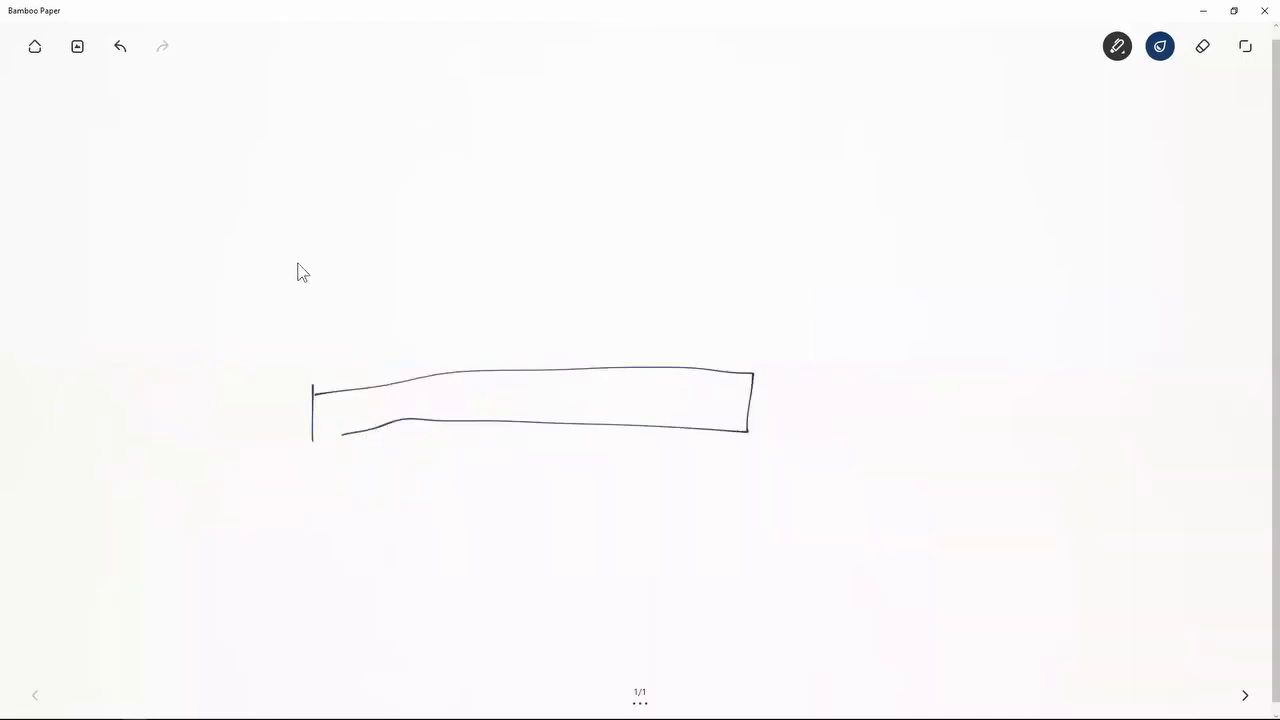
pyautogui.moveTo(297, 268); pyautogui.dragTo(295, 209)
pyautogui.moveTo(295, 211)
pyautogui.mouseDown()
pyautogui.moveTo(417, 211)
pyautogui.moveTo(766, 251)
pyautogui.moveTo(383, 260)
pyautogui.moveTo(316, 278)
pyautogui.mouseUp()
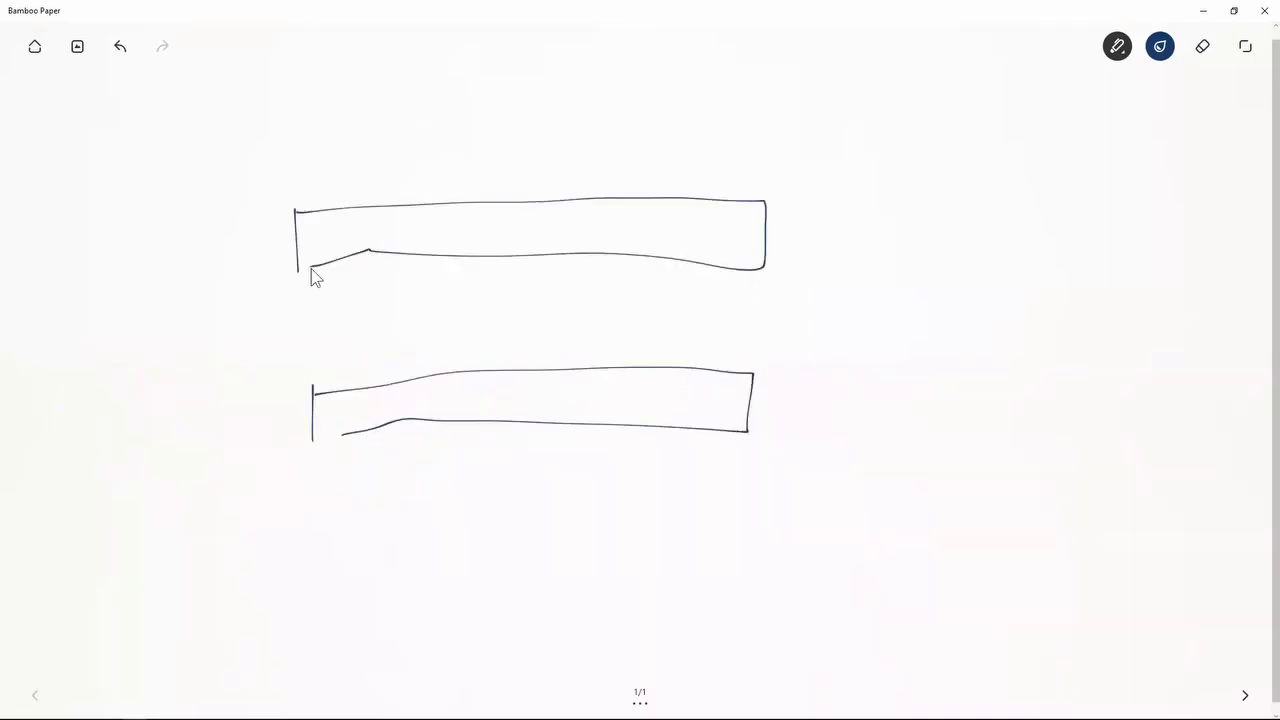
pyautogui.moveTo(317, 539)
pyautogui.mouseDown()
pyautogui.moveTo(680, 508)
pyautogui.moveTo(697, 580)
pyautogui.moveTo(337, 586)
pyautogui.mouseUp()
pyautogui.moveTo(773, 516); pyautogui.dragTo(815, 478)
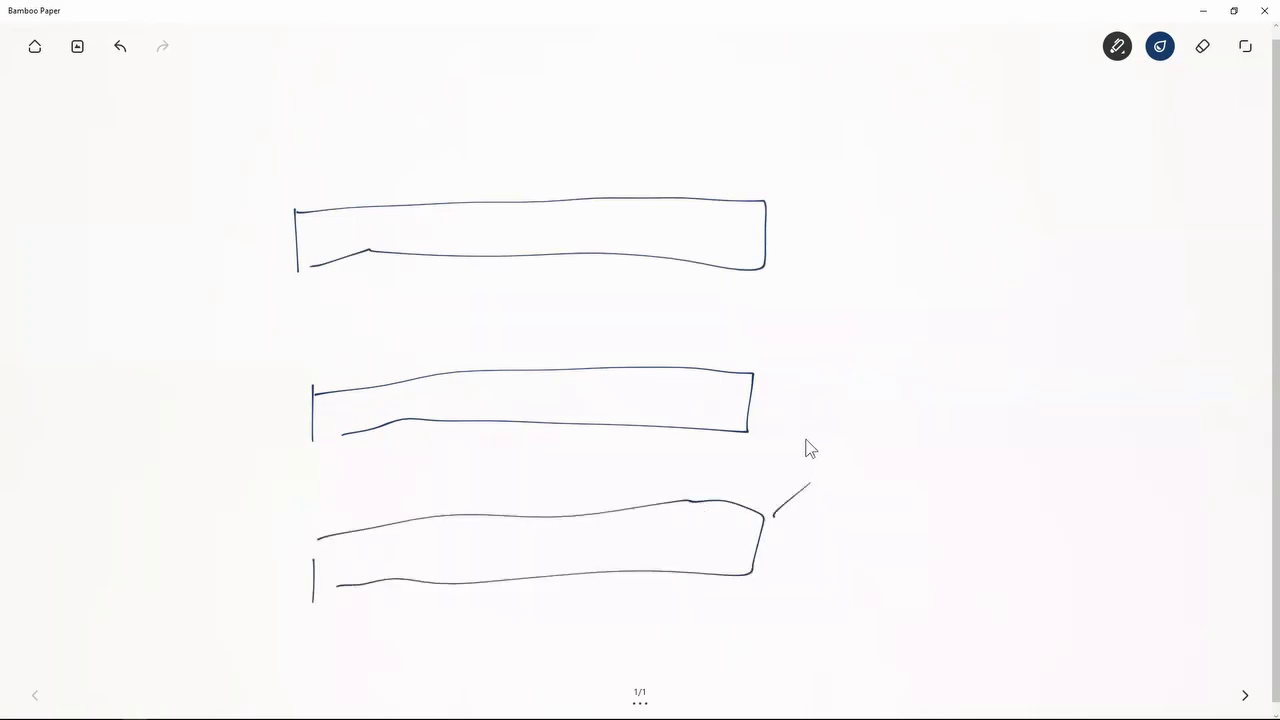
pyautogui.moveTo(774, 403); pyautogui.dragTo(823, 466)
# - Label the uppermost box "canvas" with an underline and an arrow, mark the convergence point, and draw an extra outline around that box
pyautogui.moveTo(243, 180)
pyautogui.mouseDown()
pyautogui.moveTo(243, 202)
pyautogui.moveTo(268, 185)
pyautogui.moveTo(331, 189)
pyautogui.mouseUp()
pyautogui.moveTo(316, 180); pyautogui.dragTo(326, 173)
pyautogui.click(349, 177)
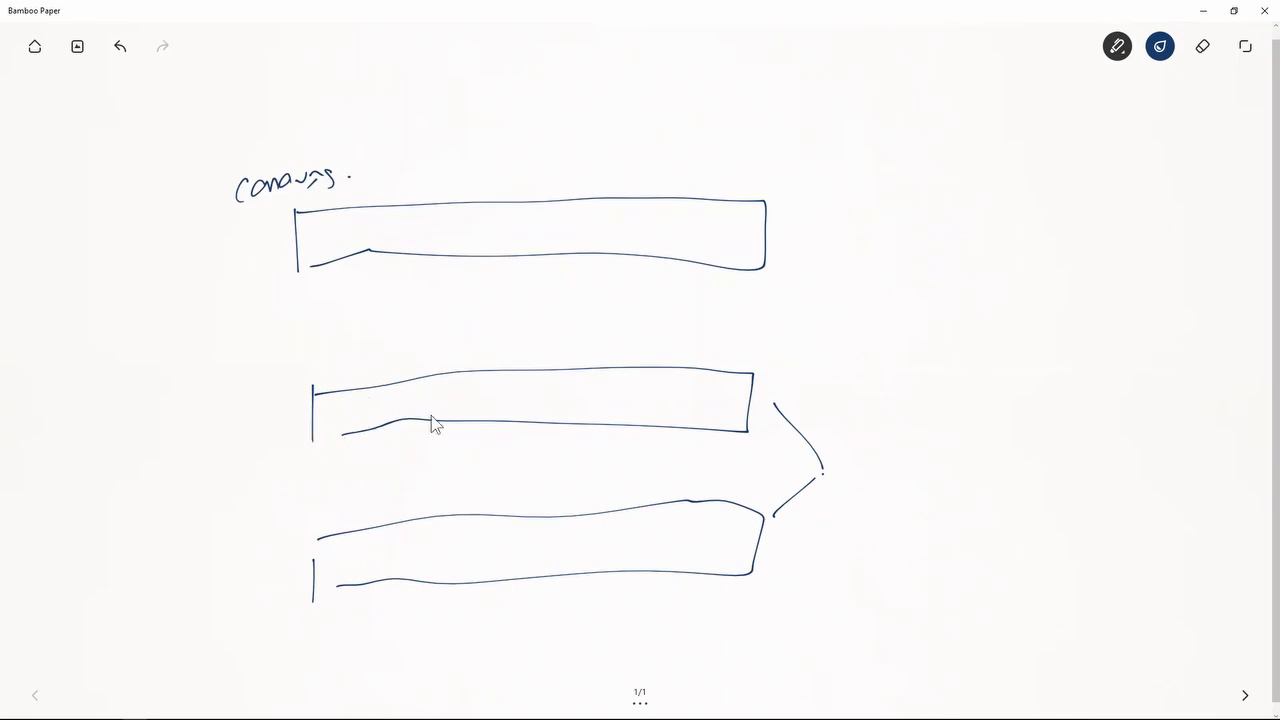
pyautogui.moveTo(831, 458); pyautogui.dragTo(840, 463)
pyautogui.moveTo(257, 214); pyautogui.dragTo(318, 186)
pyautogui.moveTo(269, 235)
pyautogui.mouseDown()
pyautogui.moveTo(277, 250)
pyautogui.moveTo(374, 280)
pyautogui.moveTo(743, 314)
pyautogui.moveTo(762, 210)
pyautogui.mouseUp()
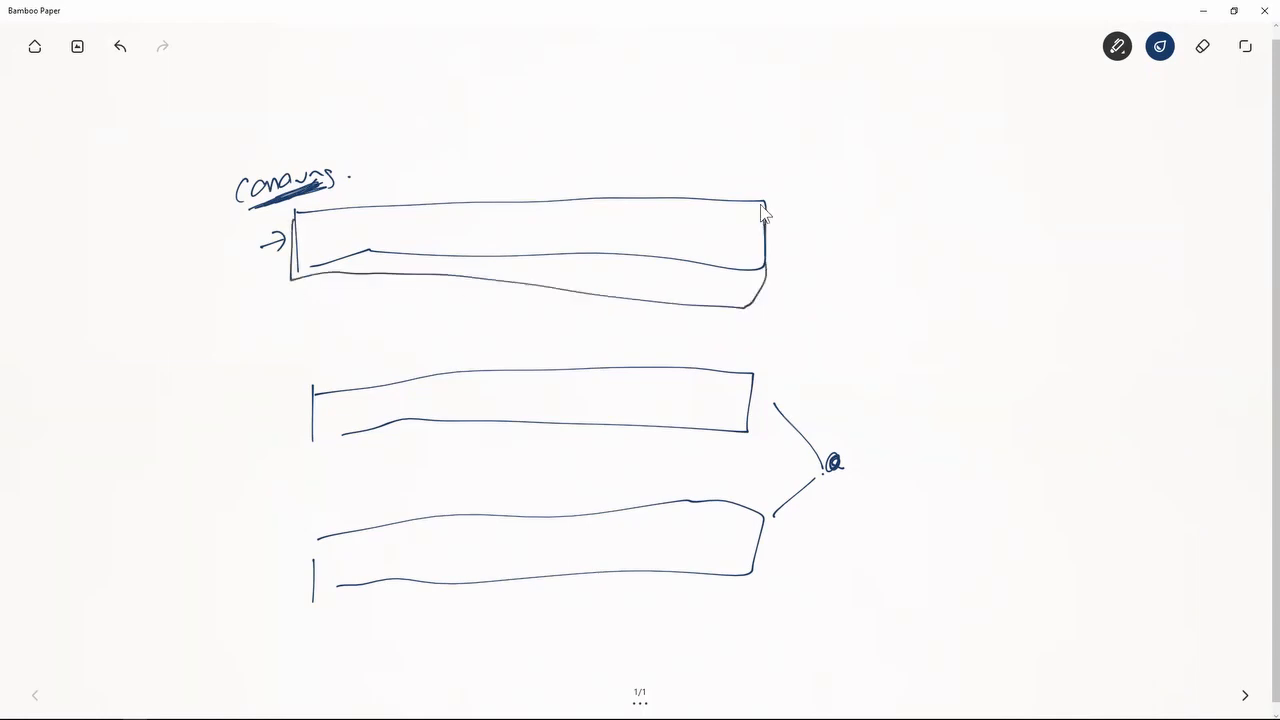
# - Add tick marks inside the canvas box, draw an arrow up to it from the middle box, and underline its lower edge
pyautogui.moveTo(341, 232); pyautogui.dragTo(342, 254)
pyautogui.moveTo(365, 229)
pyautogui.mouseDown()
pyautogui.moveTo(367, 249)
pyautogui.moveTo(396, 247)
pyautogui.mouseUp()
pyautogui.moveTo(453, 240); pyautogui.dragTo(463, 266)
pyautogui.moveTo(554, 242); pyautogui.dragTo(562, 258)
pyautogui.moveTo(656, 245)
pyautogui.mouseDown()
pyautogui.moveTo(657, 258)
pyautogui.moveTo(700, 252)
pyautogui.mouseUp()
pyautogui.moveTo(535, 358)
pyautogui.mouseDown()
pyautogui.moveTo(536, 305)
pyautogui.moveTo(546, 318)
pyautogui.mouseUp()
pyautogui.moveTo(307, 279); pyautogui.dragTo(665, 276)
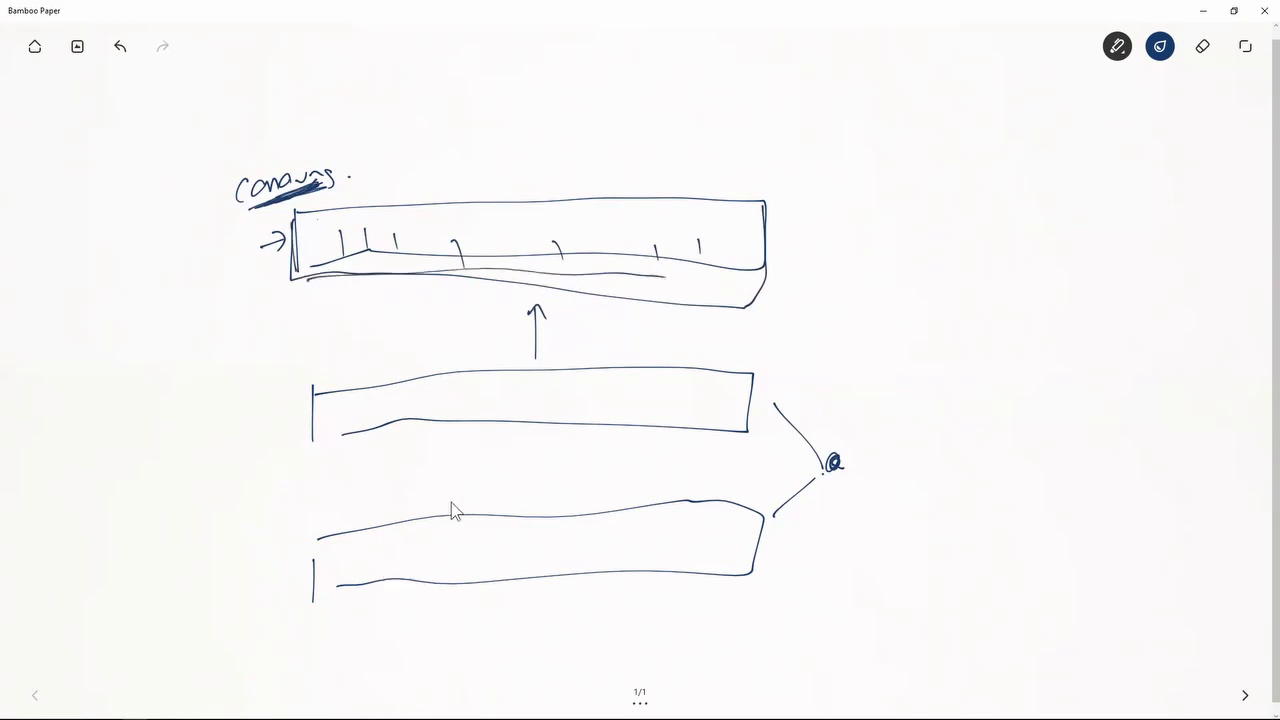
# - Retrace the canvas box's outline and add several longer vertical strokes inside it
pyautogui.moveTo(295, 212)
pyautogui.mouseDown()
pyautogui.moveTo(292, 280)
pyautogui.moveTo(768, 274)
pyautogui.moveTo(709, 201)
pyautogui.mouseUp()
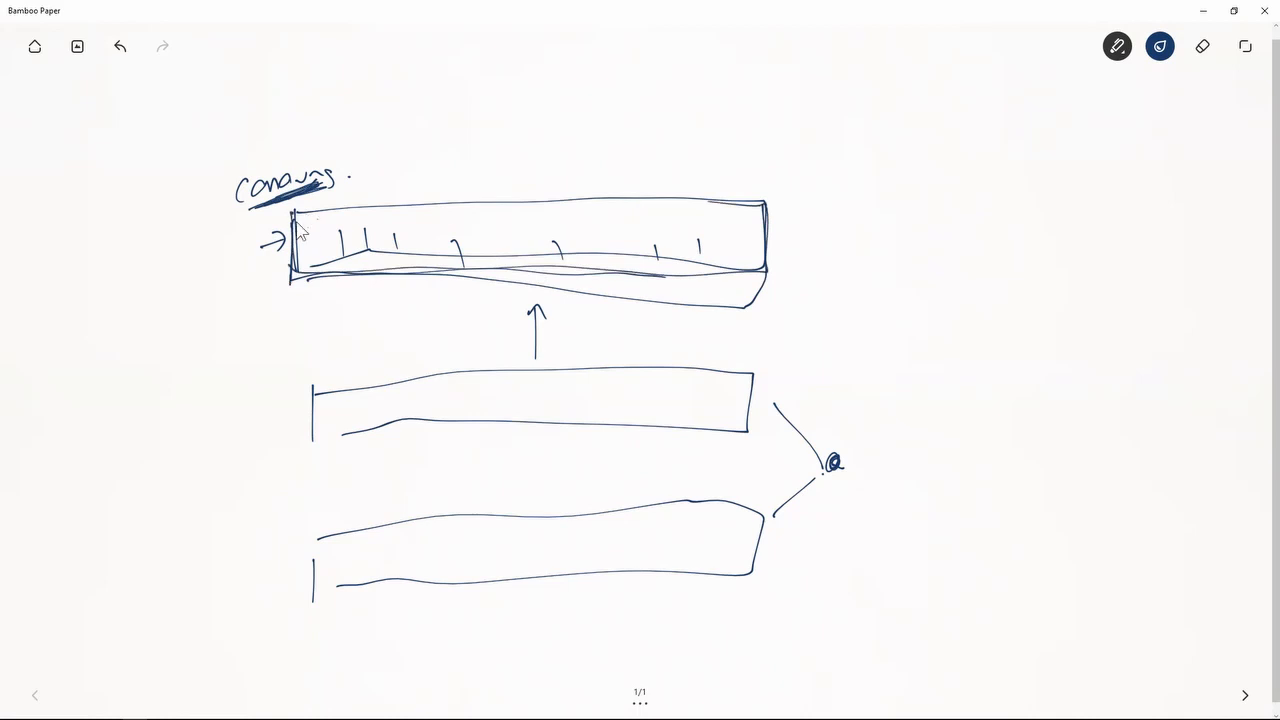
pyautogui.moveTo(320, 228); pyautogui.dragTo(324, 271)
pyautogui.moveTo(428, 219); pyautogui.dragTo(428, 250)
pyautogui.moveTo(504, 222); pyautogui.dragTo(504, 256)
pyautogui.moveTo(590, 212); pyautogui.dragTo(590, 255)
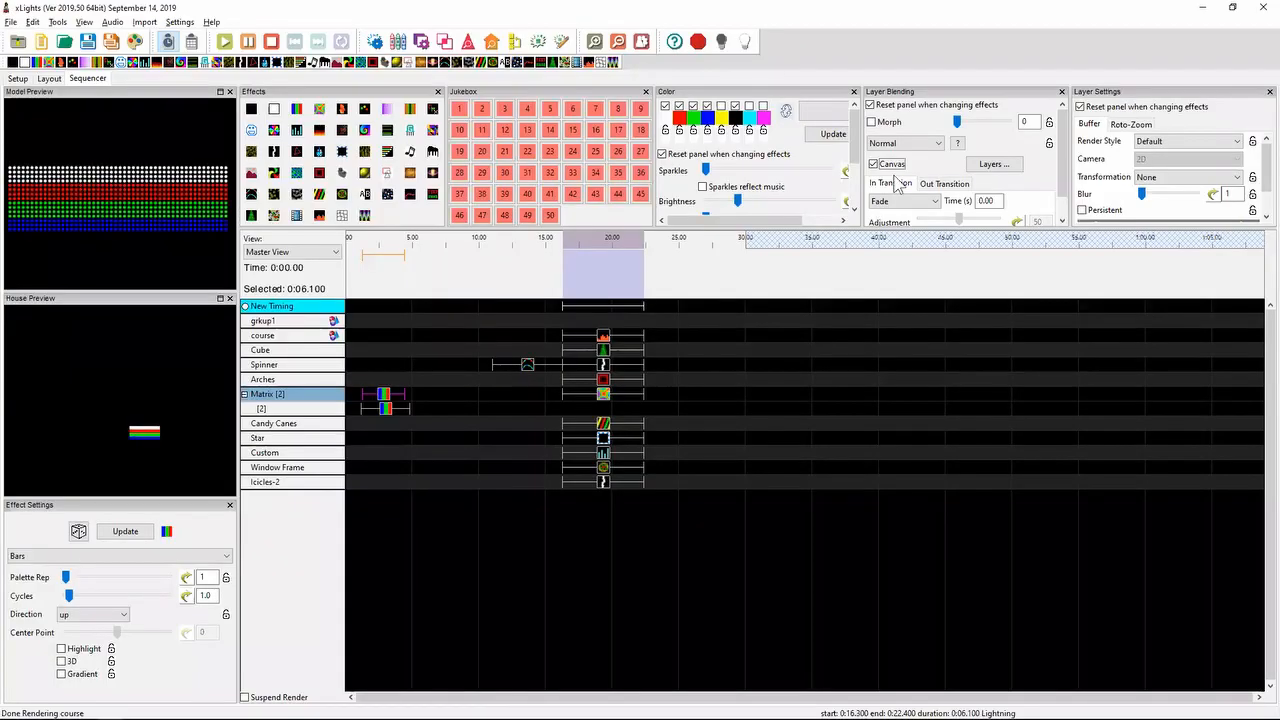
# - In xLights, open the upper-layer effect's canvas layer selection, then close it without changes
pyautogui.click(912, 163)
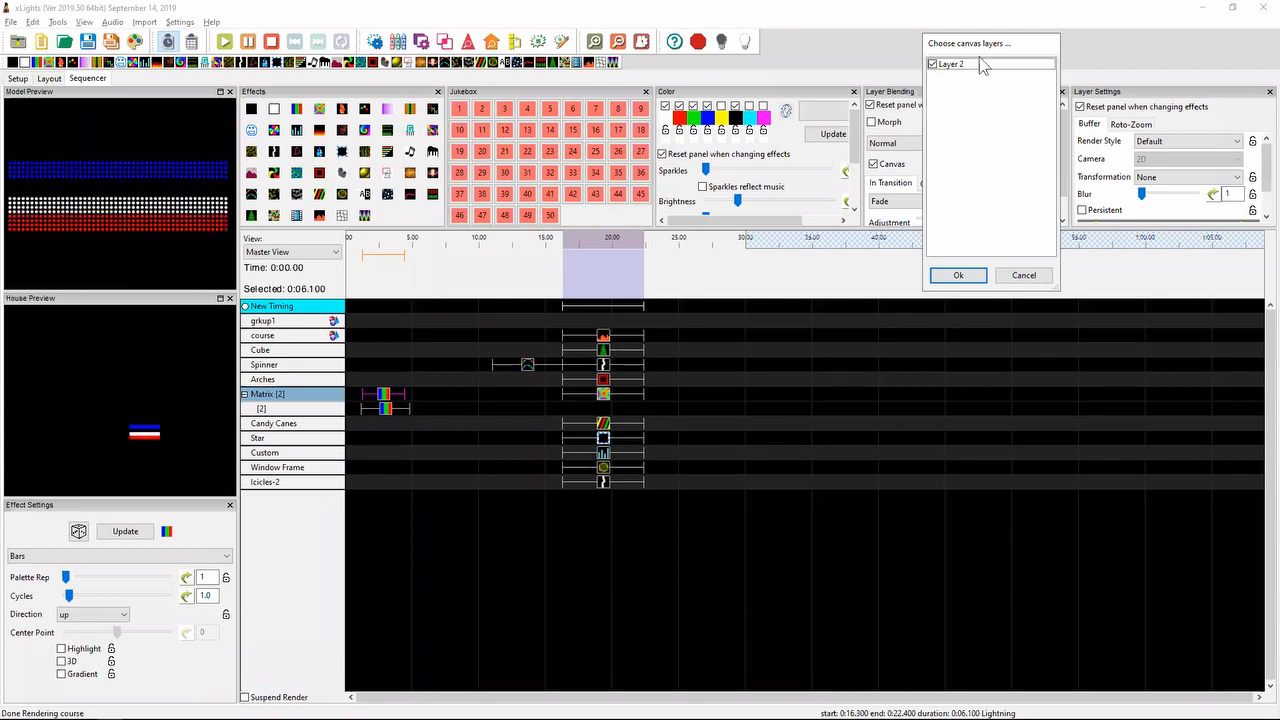
pyautogui.click(1022, 277)
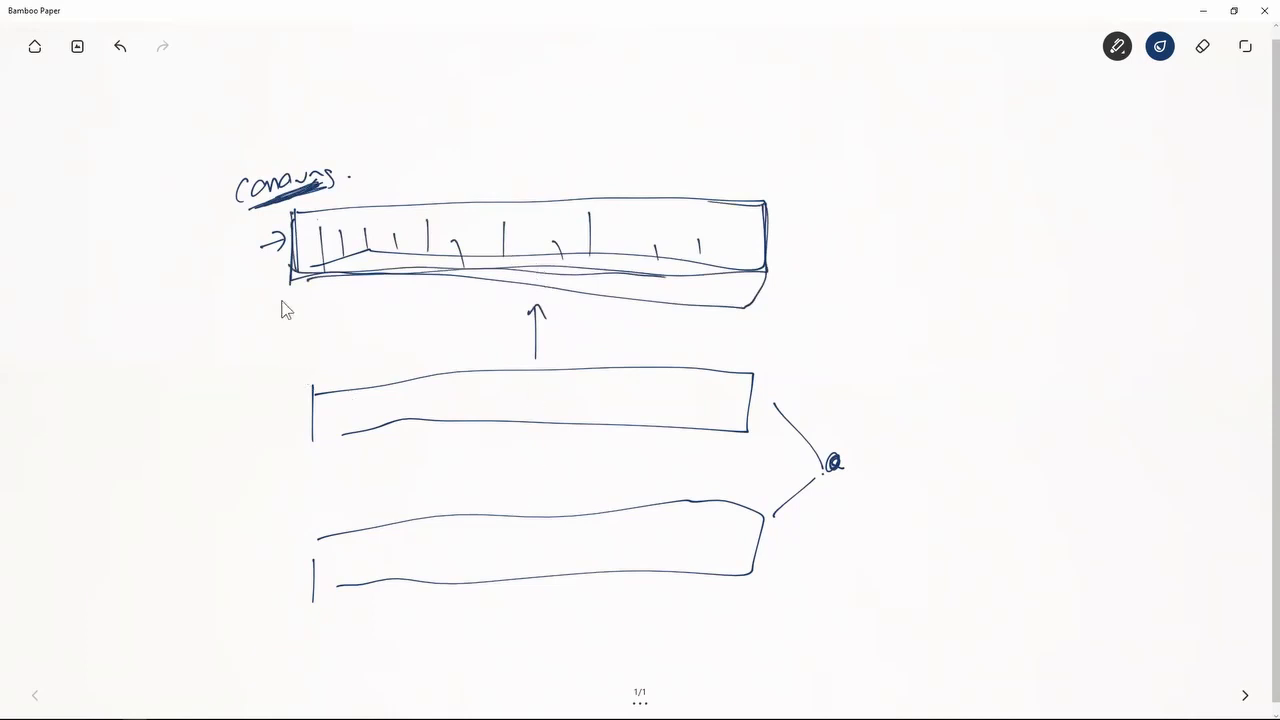
# - In Bamboo Paper, cross out the middle box with an X and draw a line from the lowest box up to the canvas box
pyautogui.moveTo(278, 389); pyautogui.dragTo(298, 426)
pyautogui.moveTo(295, 386); pyautogui.dragTo(275, 429)
pyautogui.moveTo(530, 305)
pyautogui.mouseDown()
pyautogui.moveTo(551, 362)
pyautogui.moveTo(540, 340)
pyautogui.mouseUp()
pyautogui.moveTo(436, 507)
pyautogui.mouseDown()
pyautogui.moveTo(288, 499)
pyautogui.moveTo(256, 441)
pyautogui.moveTo(290, 345)
pyautogui.moveTo(390, 307)
pyautogui.moveTo(397, 268)
pyautogui.moveTo(418, 296)
pyautogui.mouseUp()
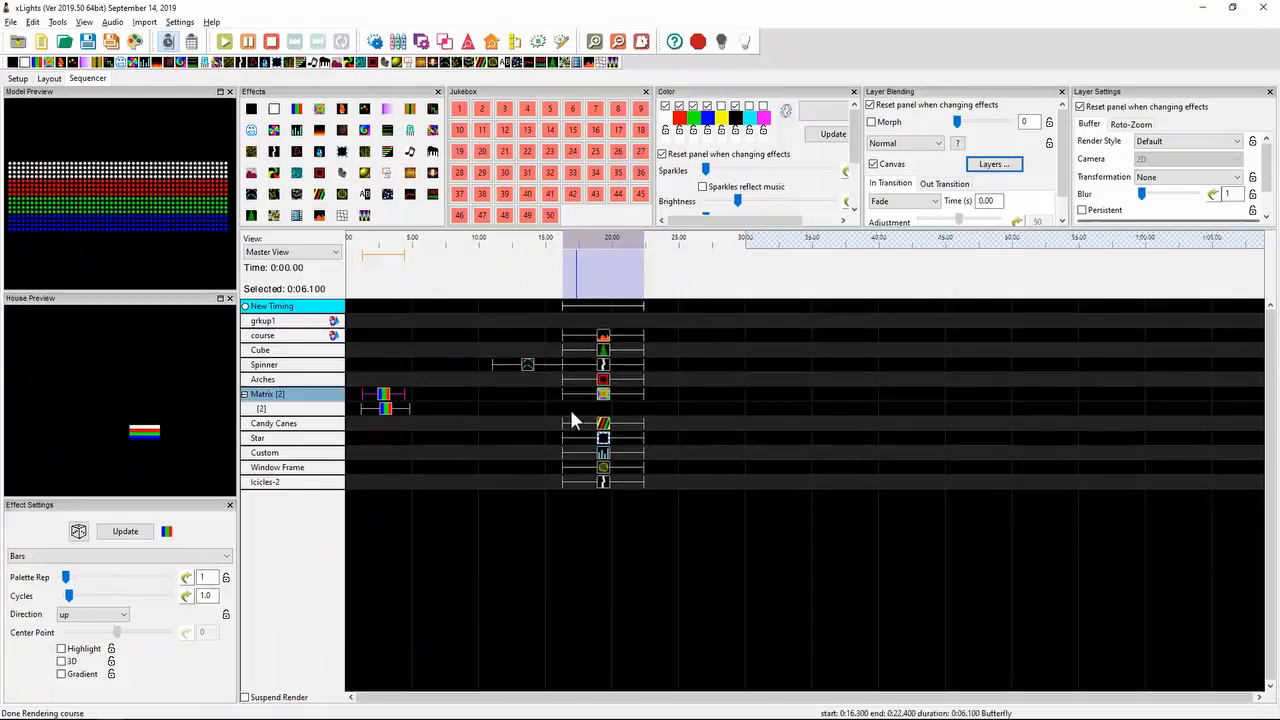
# - In xLights, insert a layer below Matrix layer 2 and place a Fire effect on the new layer beneath the Bars effects
pyautogui.rightClick(313, 410)
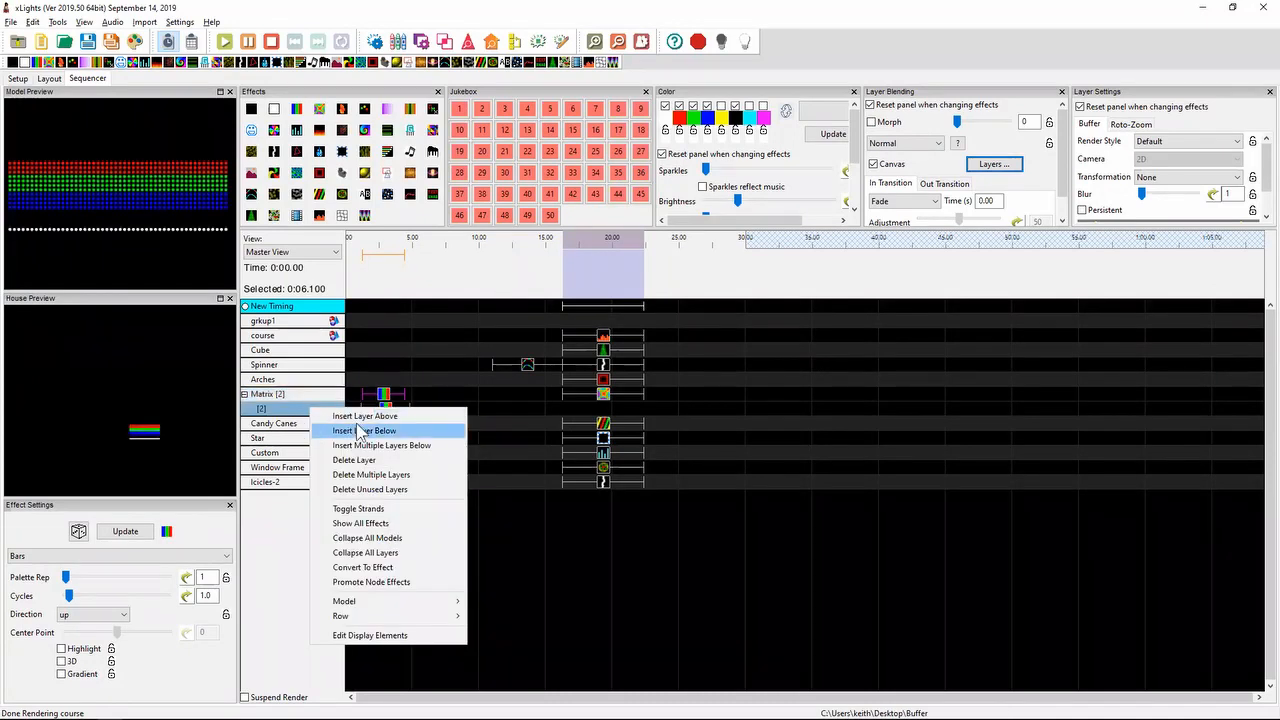
pyautogui.click(360, 430)
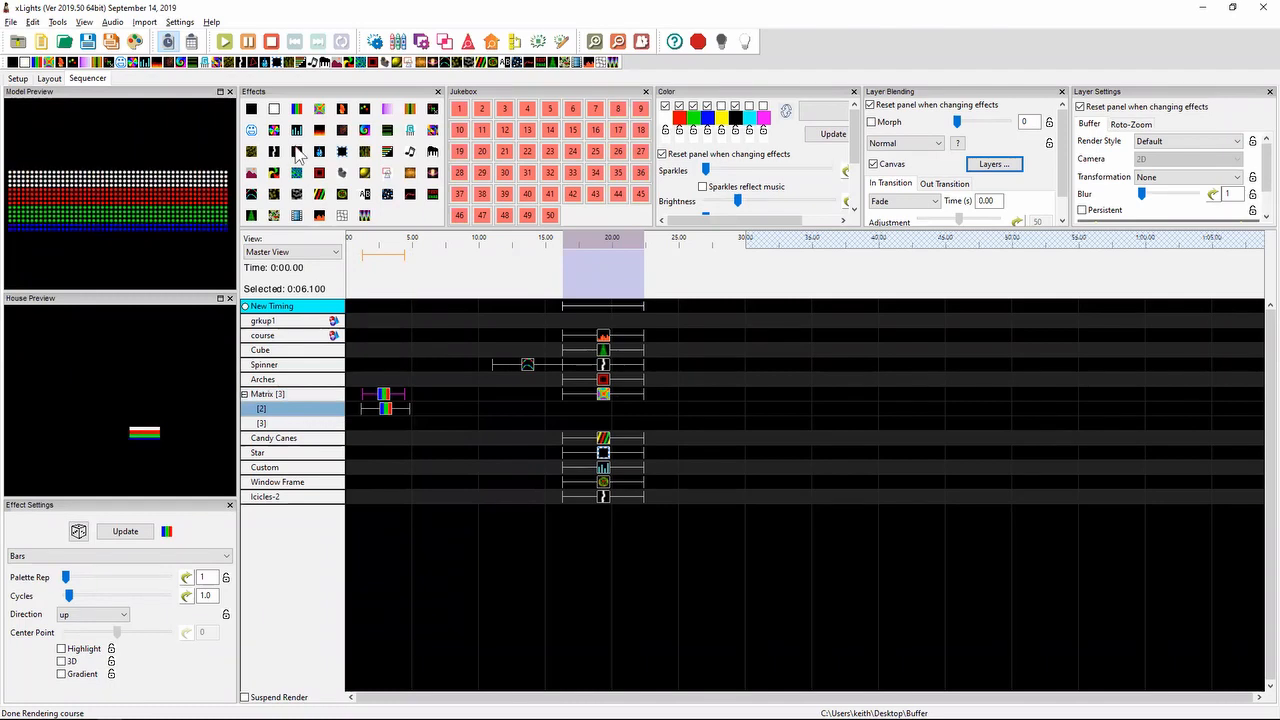
pyautogui.moveTo(321, 131); pyautogui.dragTo(392, 423)
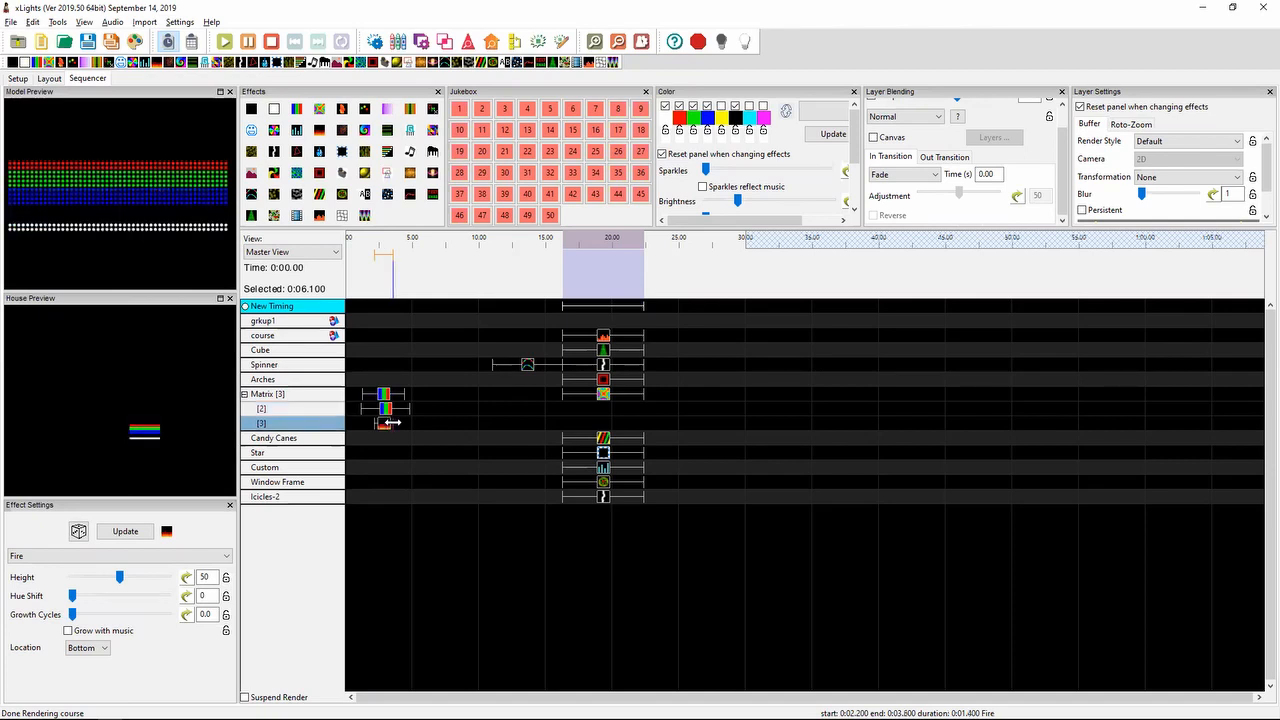
# - Exclude Layer 2 from the canvas layers of the upper Bars effect on Matrix, keeping only Layer 3
pyautogui.click(386, 396)
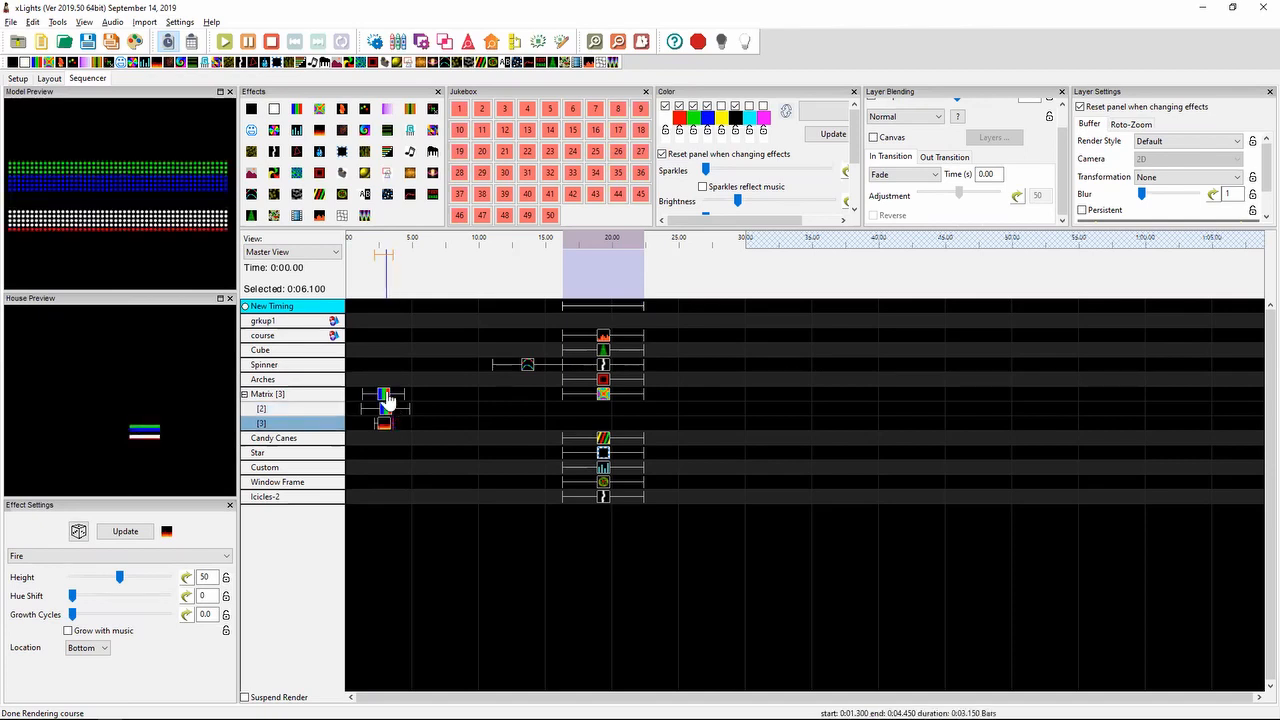
pyautogui.click(386, 396)
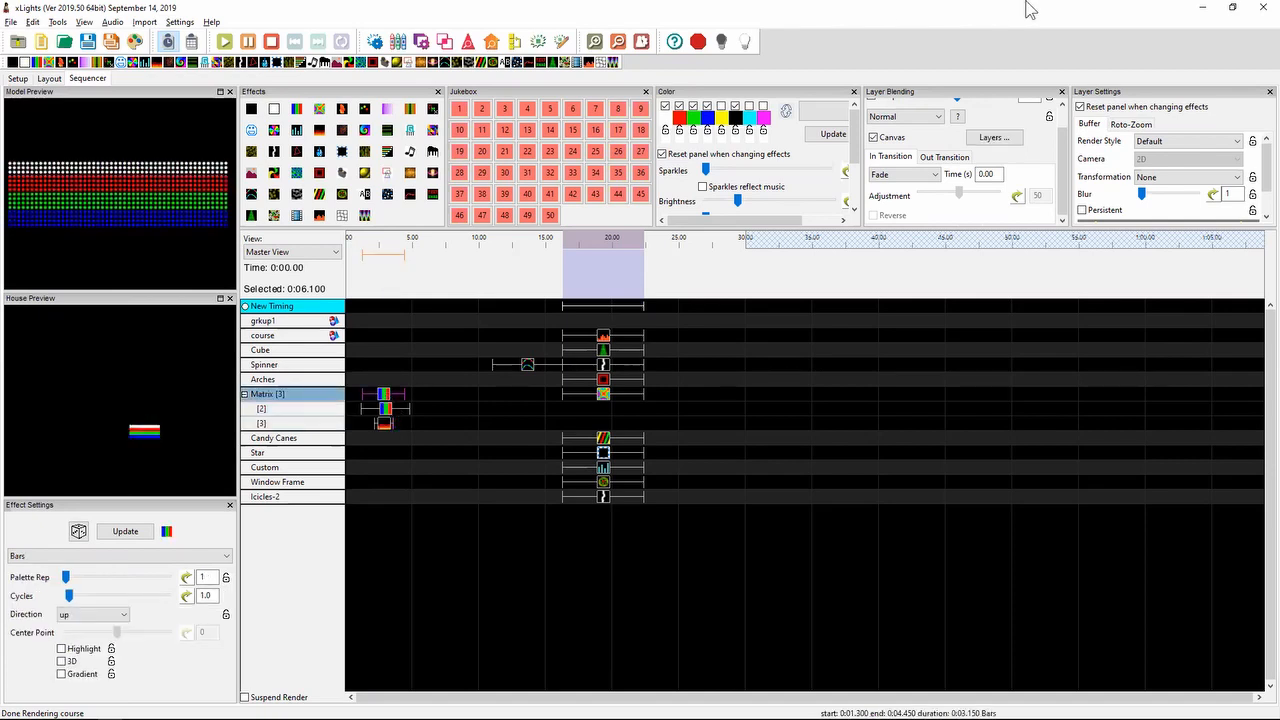
pyautogui.click(993, 137)
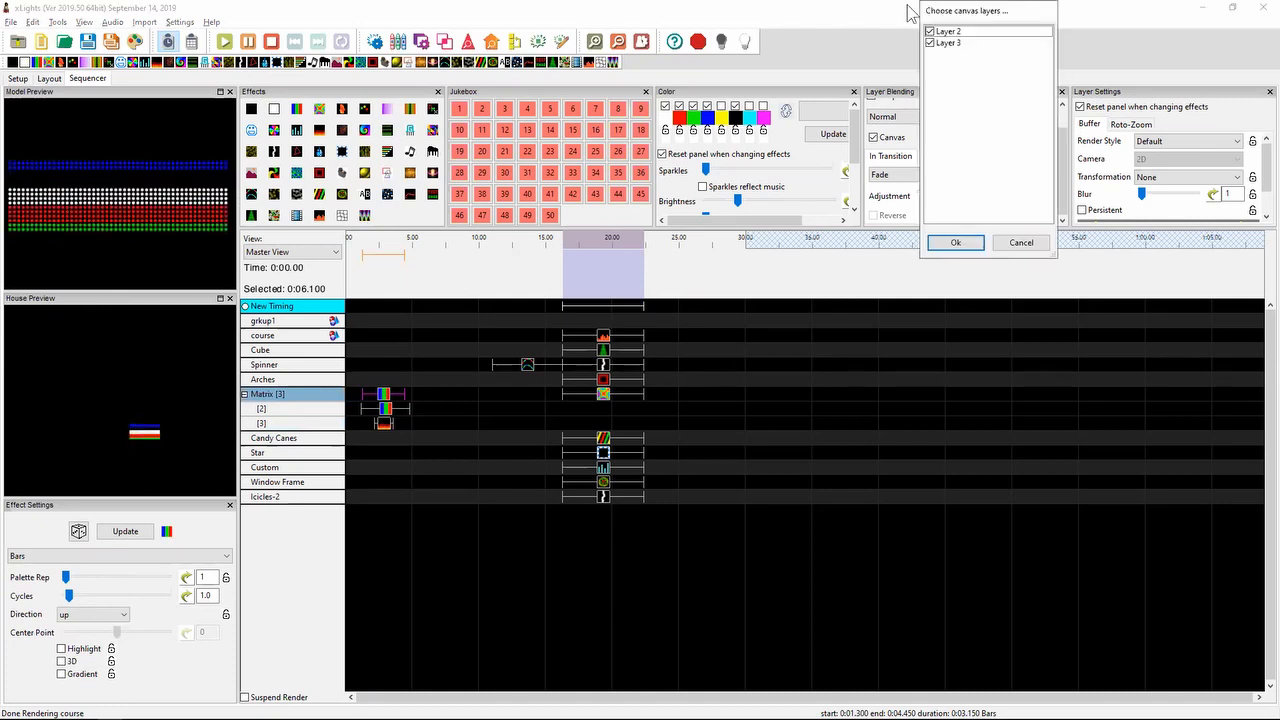
pyautogui.click(930, 31)
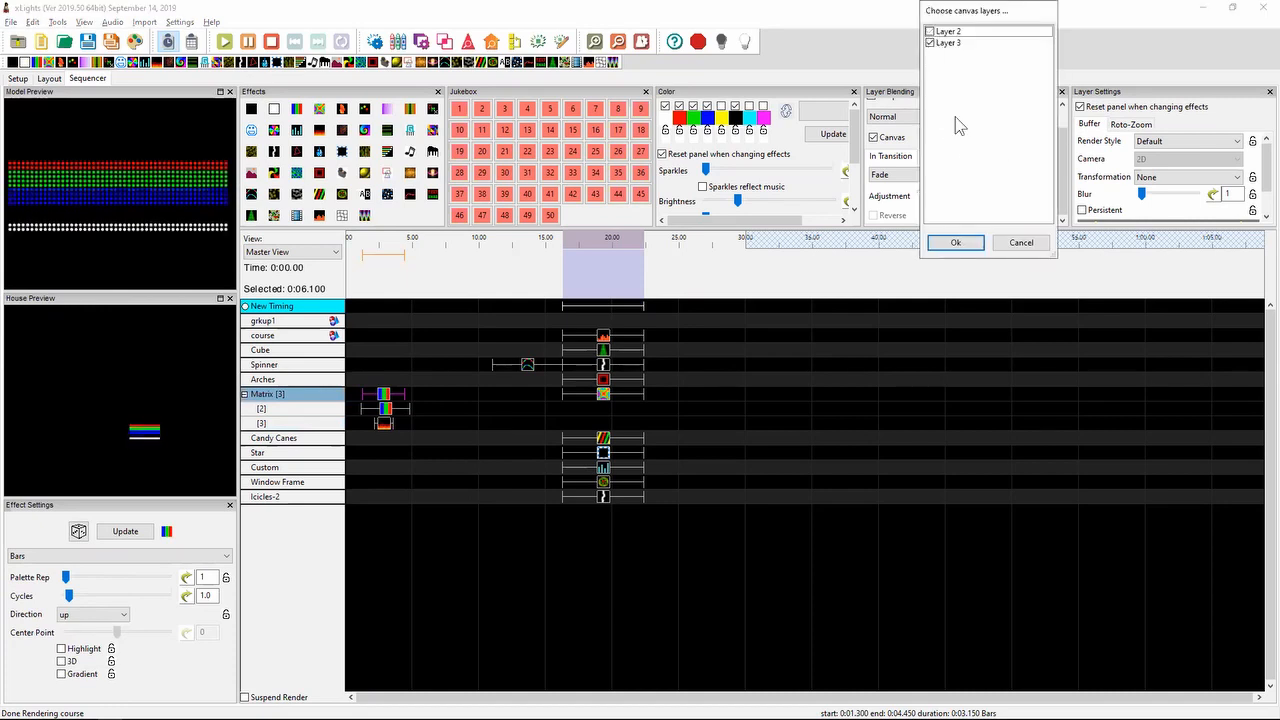
pyautogui.click(957, 242)
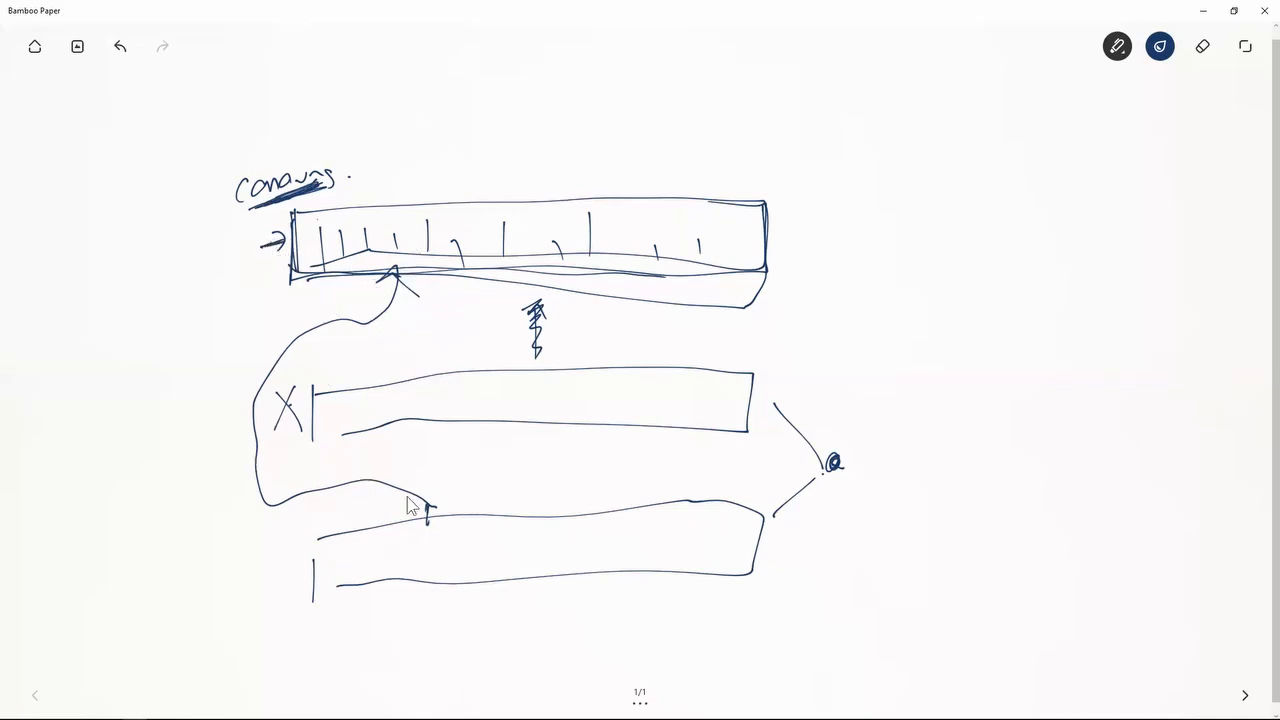
# - In Bamboo Paper, retrace the line from the lowest box to the canvas box and draw another box above the canvas box
pyautogui.moveTo(428, 500)
pyautogui.mouseDown()
pyautogui.moveTo(261, 487)
pyautogui.moveTo(272, 348)
pyautogui.moveTo(365, 320)
pyautogui.moveTo(374, 266)
pyautogui.moveTo(403, 290)
pyautogui.mouseUp()
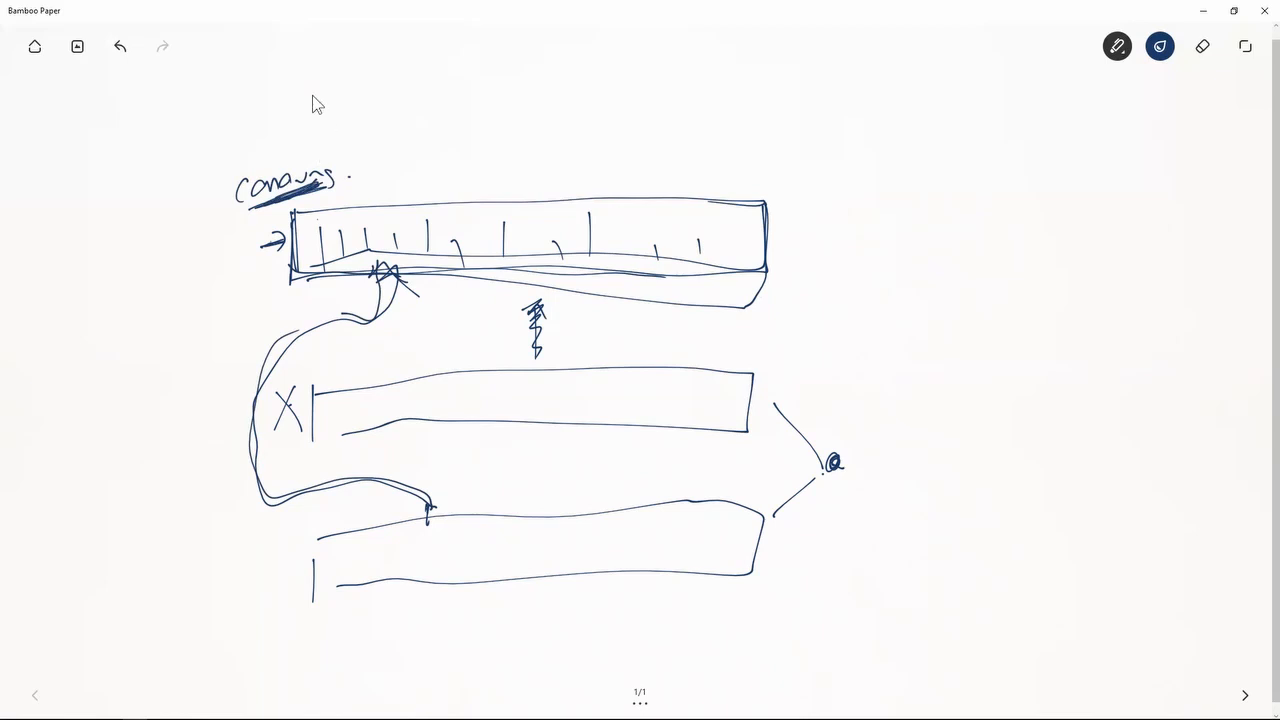
pyautogui.moveTo(307, 138); pyautogui.dragTo(608, 100)
pyautogui.moveTo(633, 98)
pyautogui.mouseDown()
pyautogui.moveTo(675, 110)
pyautogui.moveTo(336, 119)
pyautogui.mouseUp()
pyautogui.click(370, 101)
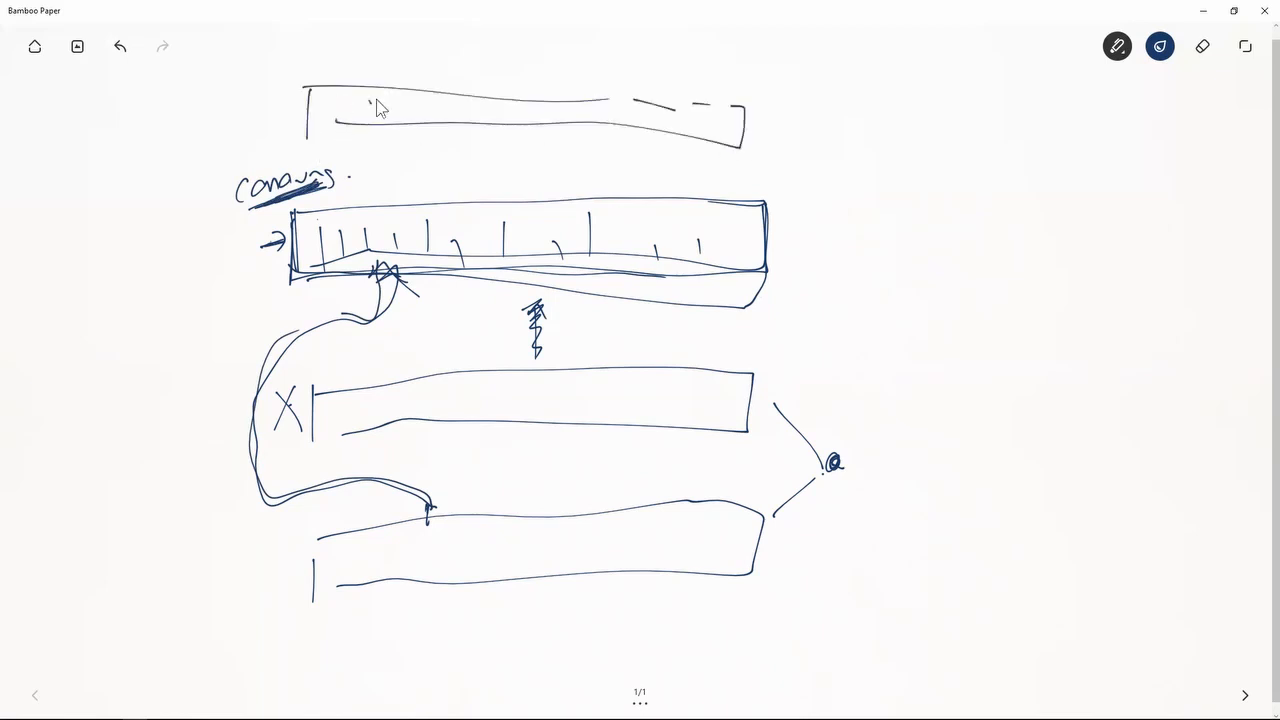
# - Link the middle box to the new top box with a curved line and outline a thin strip along the top box's upper edge
pyautogui.moveTo(760, 388)
pyautogui.mouseDown()
pyautogui.moveTo(880, 268)
pyautogui.moveTo(730, 147)
pyautogui.mouseUp()
pyautogui.moveTo(301, 57); pyautogui.dragTo(302, 79)
pyautogui.moveTo(303, 59)
pyautogui.mouseDown()
pyautogui.moveTo(740, 106)
pyautogui.moveTo(687, 104)
pyautogui.mouseUp()
pyautogui.moveTo(542, 84); pyautogui.dragTo(490, 80)
pyautogui.moveTo(362, 84); pyautogui.dragTo(305, 85)
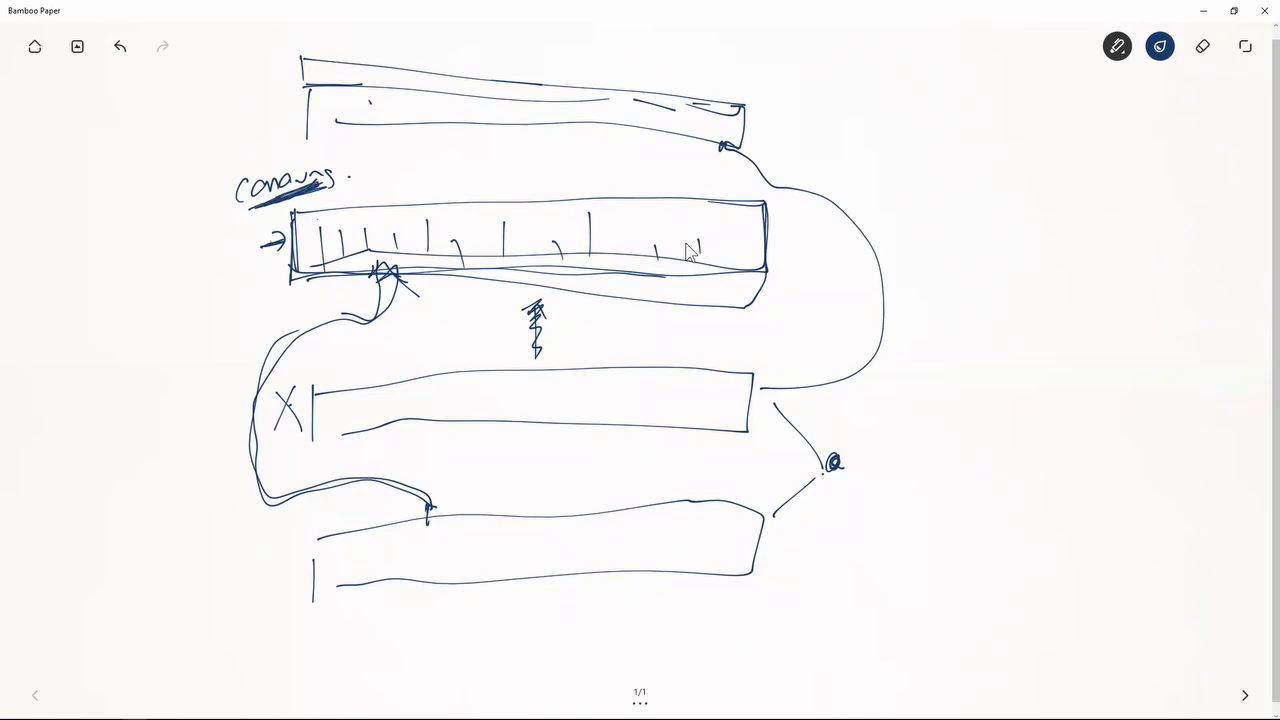
# - In xLights, turn off the Canvas option for the upper Bars effect on Matrix
pyautogui.hotkey('alt', 'Tab')
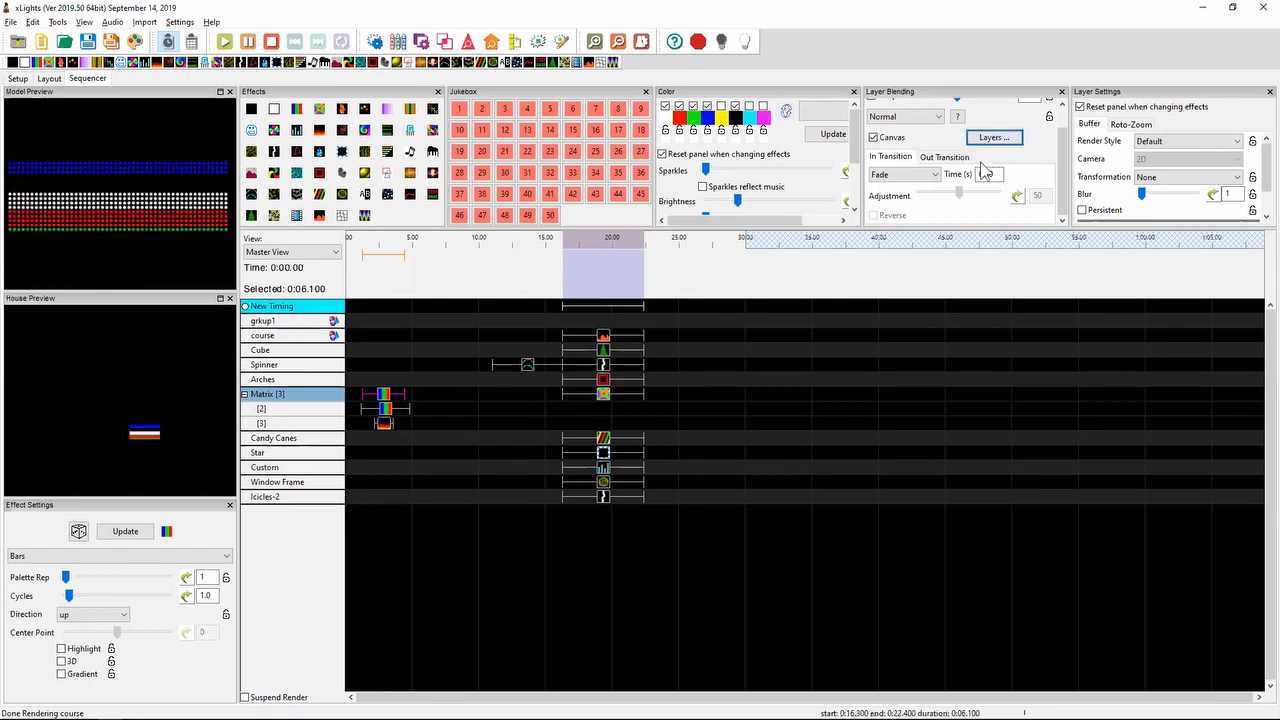
pyautogui.click(874, 138)
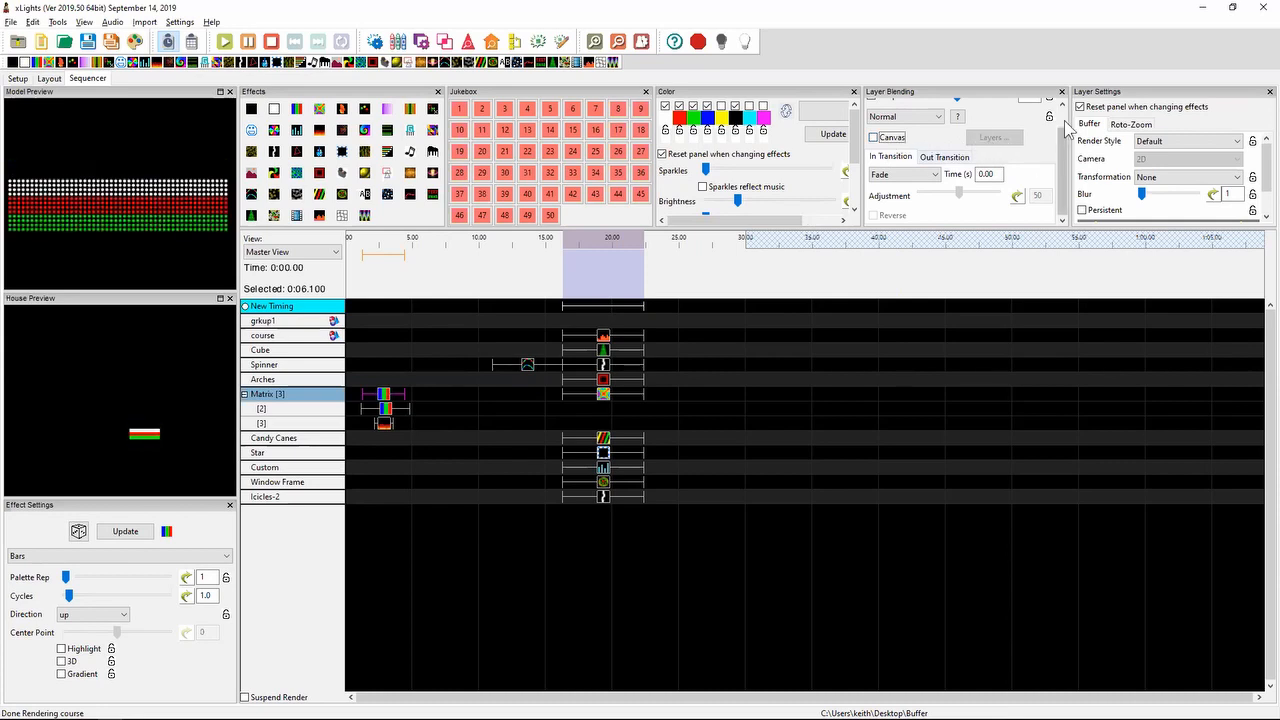
pyautogui.scroll(2, 1062, 119)
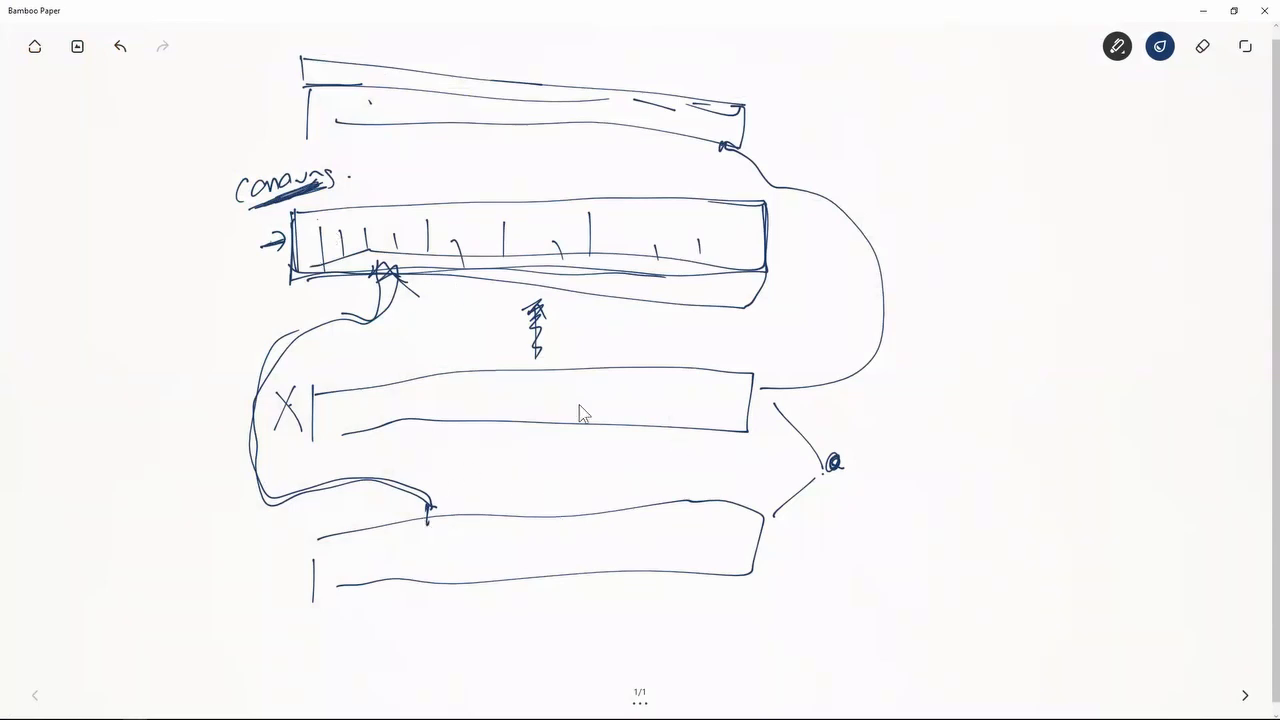
# - In Bamboo Paper, circle the area between the two lower boxes and draw another arrow up to the canvas box
pyautogui.moveTo(567, 400)
pyautogui.mouseDown()
pyautogui.moveTo(564, 553)
pyautogui.moveTo(560, 507)
pyautogui.moveTo(574, 483)
pyautogui.moveTo(560, 510)
pyautogui.mouseUp()
pyautogui.moveTo(535, 425)
pyautogui.mouseDown()
pyautogui.moveTo(531, 471)
pyautogui.moveTo(575, 525)
pyautogui.moveTo(534, 521)
pyautogui.moveTo(531, 455)
pyautogui.moveTo(525, 485)
pyautogui.mouseUp()
pyautogui.moveTo(278, 478)
pyautogui.mouseDown()
pyautogui.moveTo(367, 338)
pyautogui.moveTo(385, 278)
pyautogui.moveTo(367, 296)
pyautogui.moveTo(400, 295)
pyautogui.moveTo(369, 283)
pyautogui.moveTo(410, 293)
pyautogui.moveTo(363, 292)
pyautogui.moveTo(409, 293)
pyautogui.moveTo(381, 316)
pyautogui.moveTo(410, 294)
pyautogui.mouseUp()
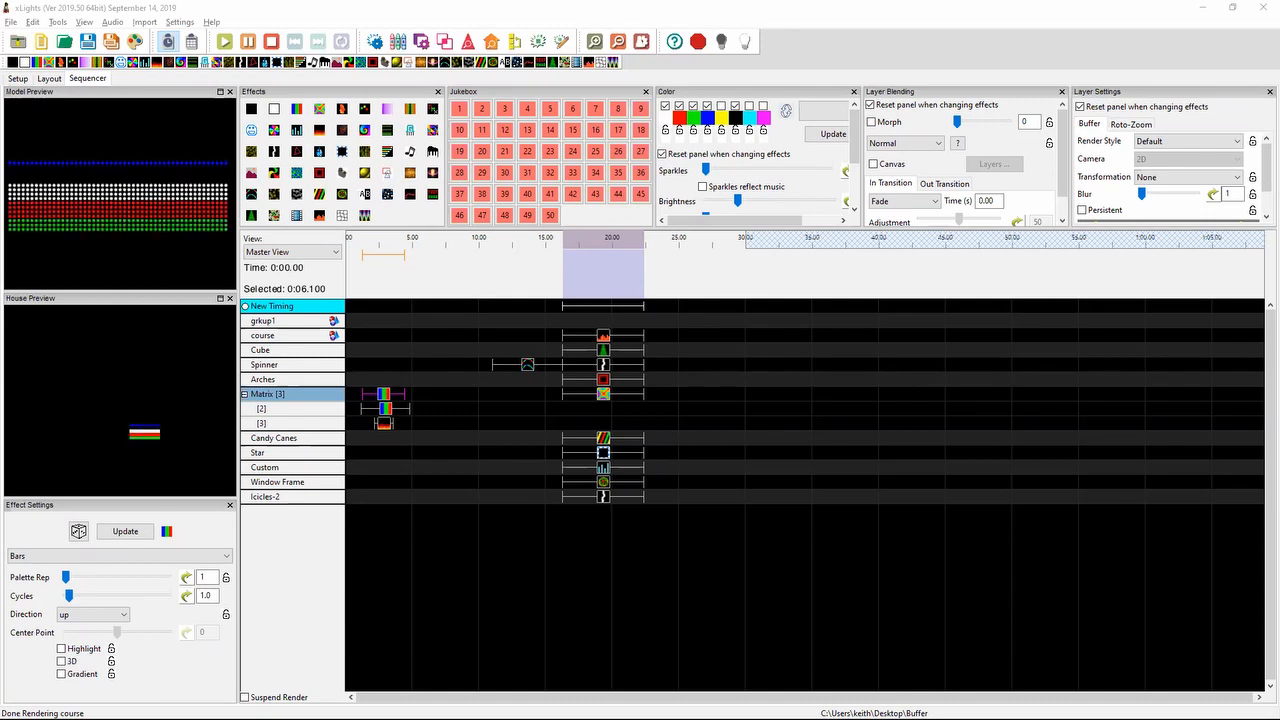
# - In xLights, set the upper Bars effect's layer blending mode to 1 is True Unmask
pyautogui.click(940, 145)
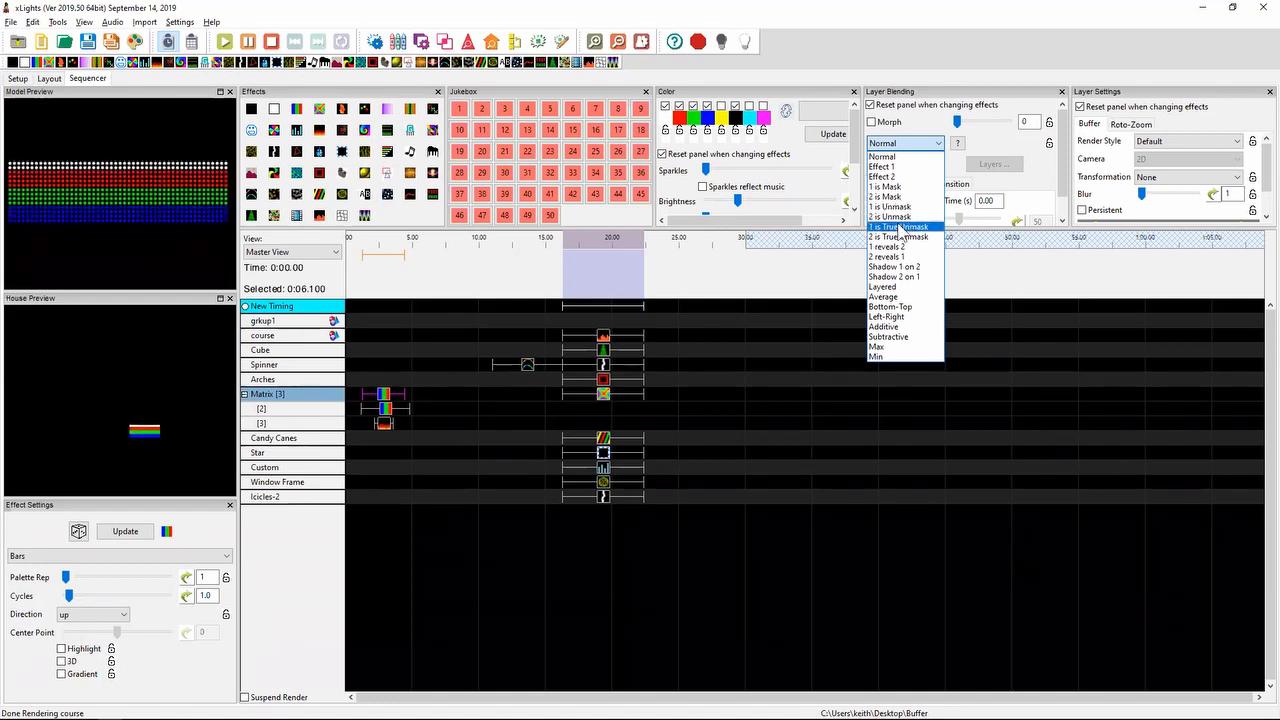
pyautogui.click(900, 227)
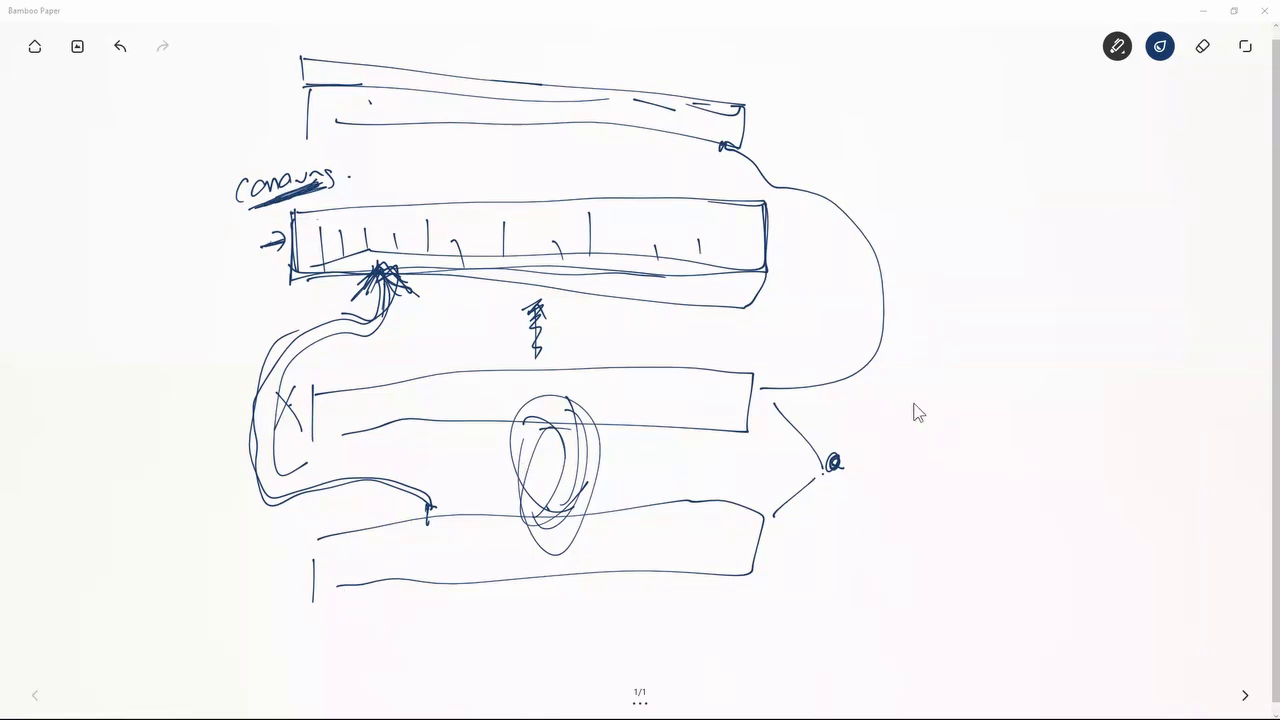
# - In Bamboo Paper, draw a separate long box beside the existing sketch and run a wavy line along its inside
pyautogui.moveTo(911, 403)
pyautogui.mouseDown()
pyautogui.moveTo(908, 474)
pyautogui.moveTo(1228, 426)
pyautogui.moveTo(1166, 470)
pyautogui.mouseUp()
pyautogui.moveTo(935, 452); pyautogui.dragTo(1186, 470)
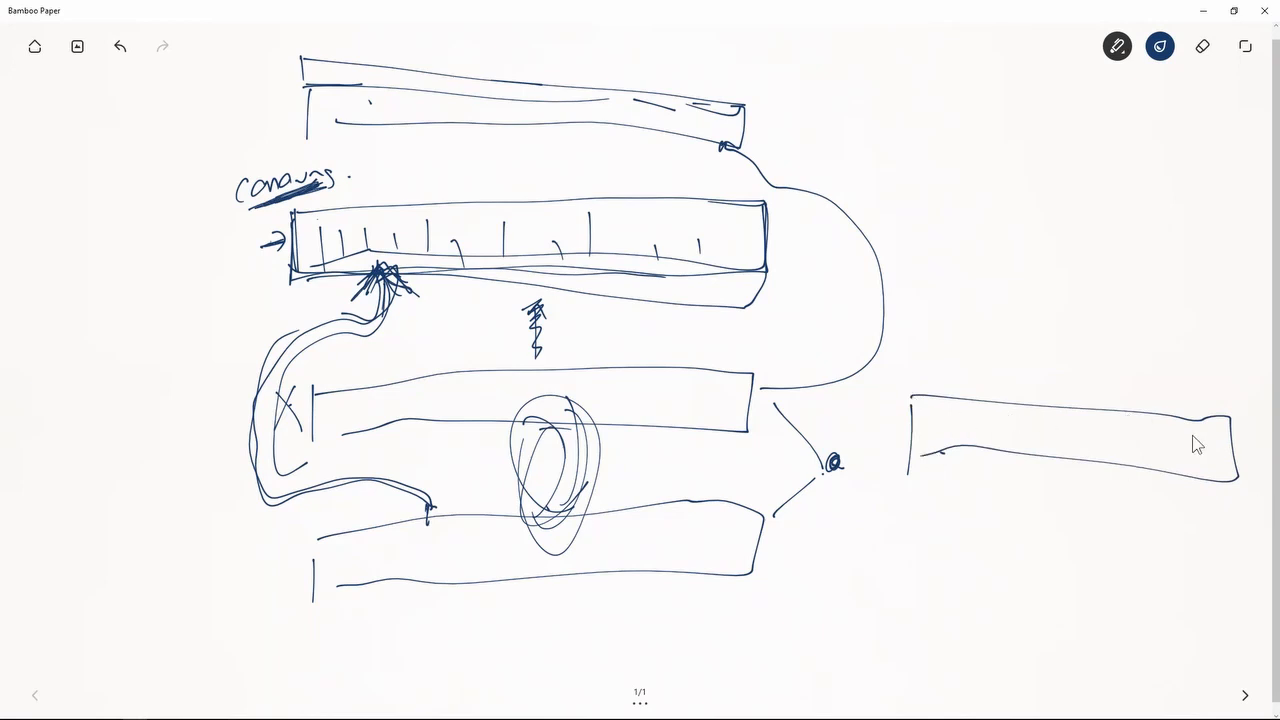
pyautogui.moveTo(910, 473)
pyautogui.mouseDown()
pyautogui.moveTo(973, 416)
pyautogui.moveTo(1252, 475)
pyautogui.mouseUp()
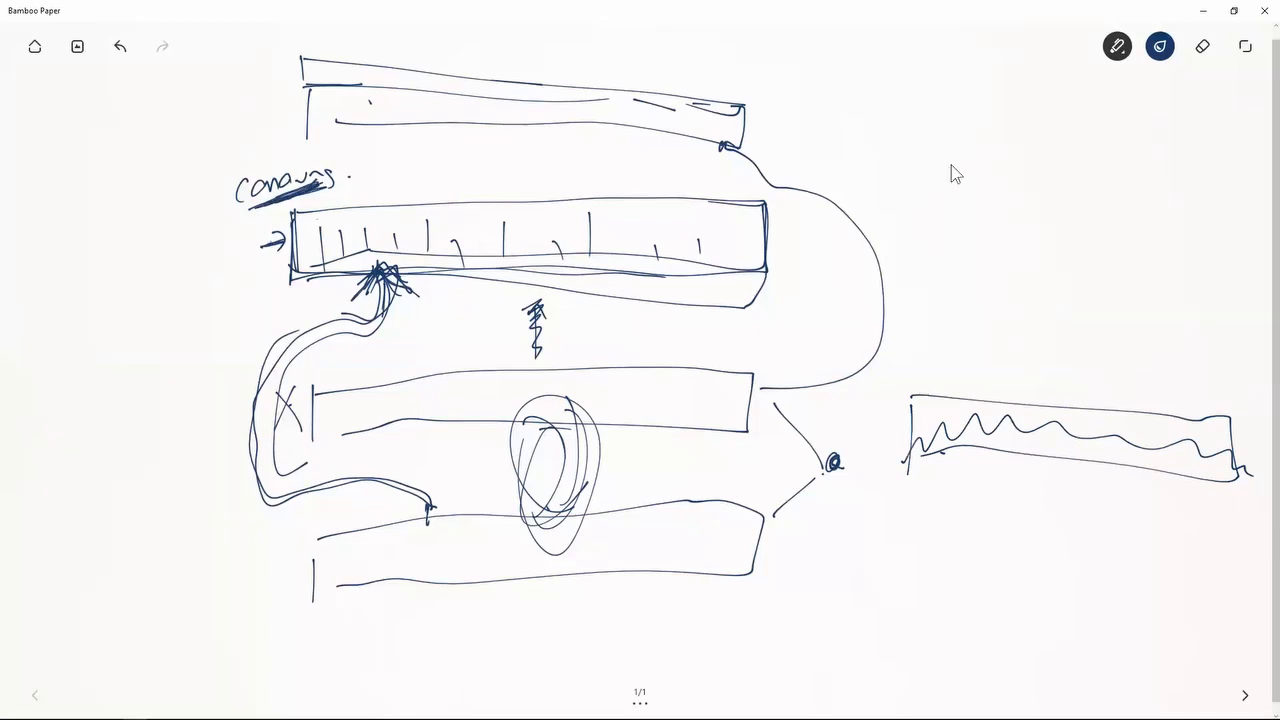
# - Draw a second box above the wavy one, with an arrow into its start, a hatched section near its end and a straighter lower edge
pyautogui.moveTo(931, 198)
pyautogui.mouseDown()
pyautogui.moveTo(950, 136)
pyautogui.moveTo(1163, 141)
pyautogui.moveTo(1214, 162)
pyautogui.moveTo(1204, 222)
pyautogui.moveTo(932, 157)
pyautogui.mouseUp()
pyautogui.moveTo(922, 149); pyautogui.dragTo(927, 163)
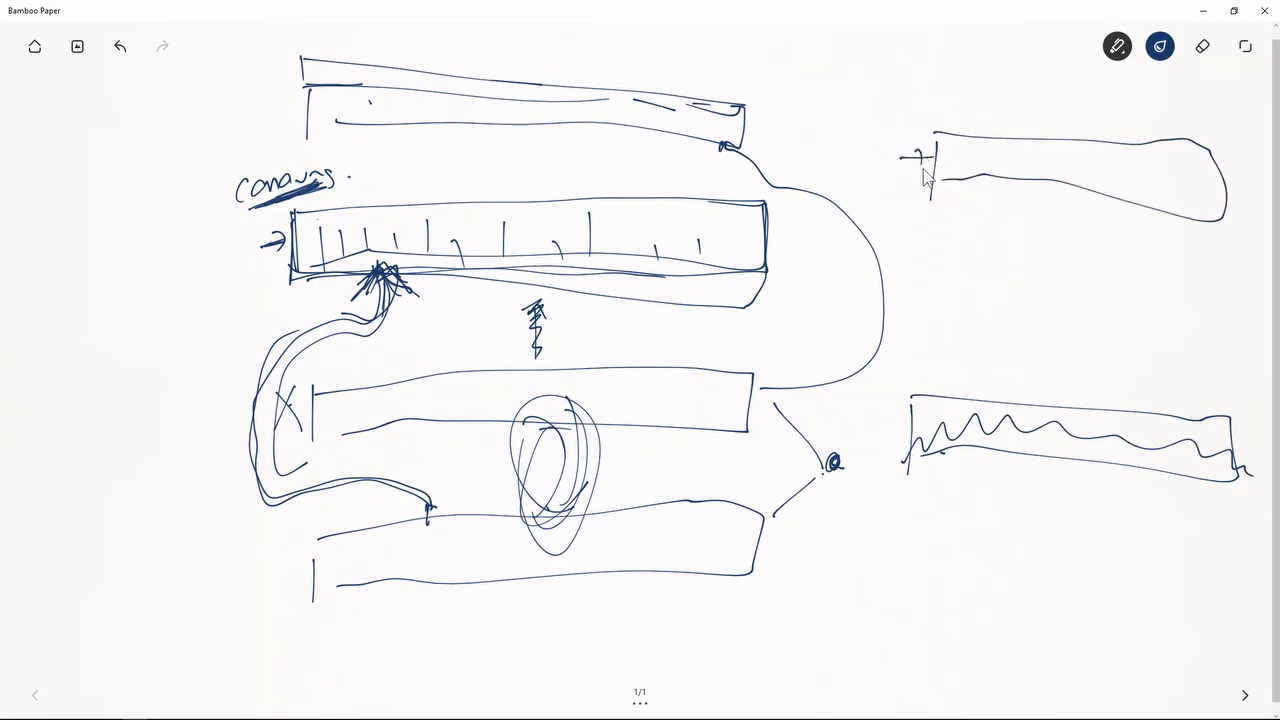
pyautogui.click(962, 159)
pyautogui.moveTo(1135, 162); pyautogui.dragTo(1139, 179)
pyautogui.moveTo(890, 158); pyautogui.dragTo(936, 165)
pyautogui.moveTo(1095, 148); pyautogui.dragTo(1095, 205)
pyautogui.moveTo(1172, 148); pyautogui.dragTo(1172, 214)
pyautogui.moveTo(1117, 150)
pyautogui.mouseDown()
pyautogui.moveTo(1110, 184)
pyautogui.moveTo(1150, 155)
pyautogui.moveTo(1146, 198)
pyautogui.mouseUp()
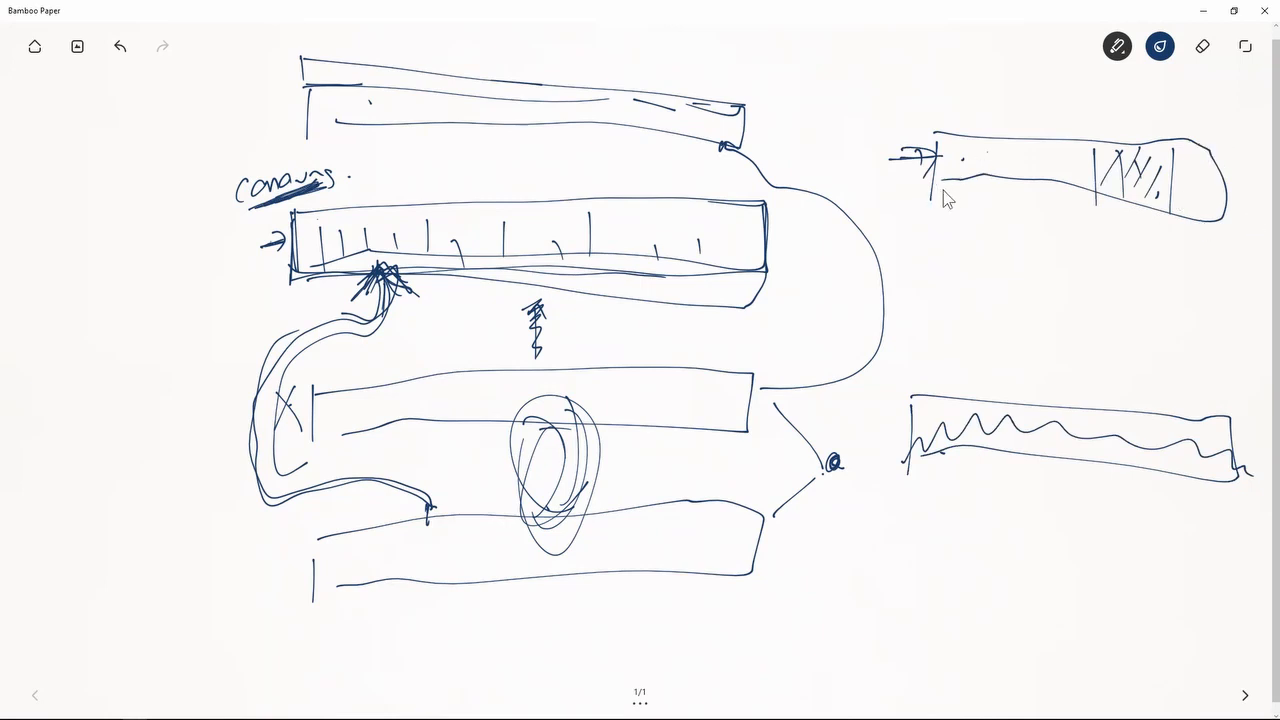
pyautogui.moveTo(936, 196); pyautogui.dragTo(1222, 215)
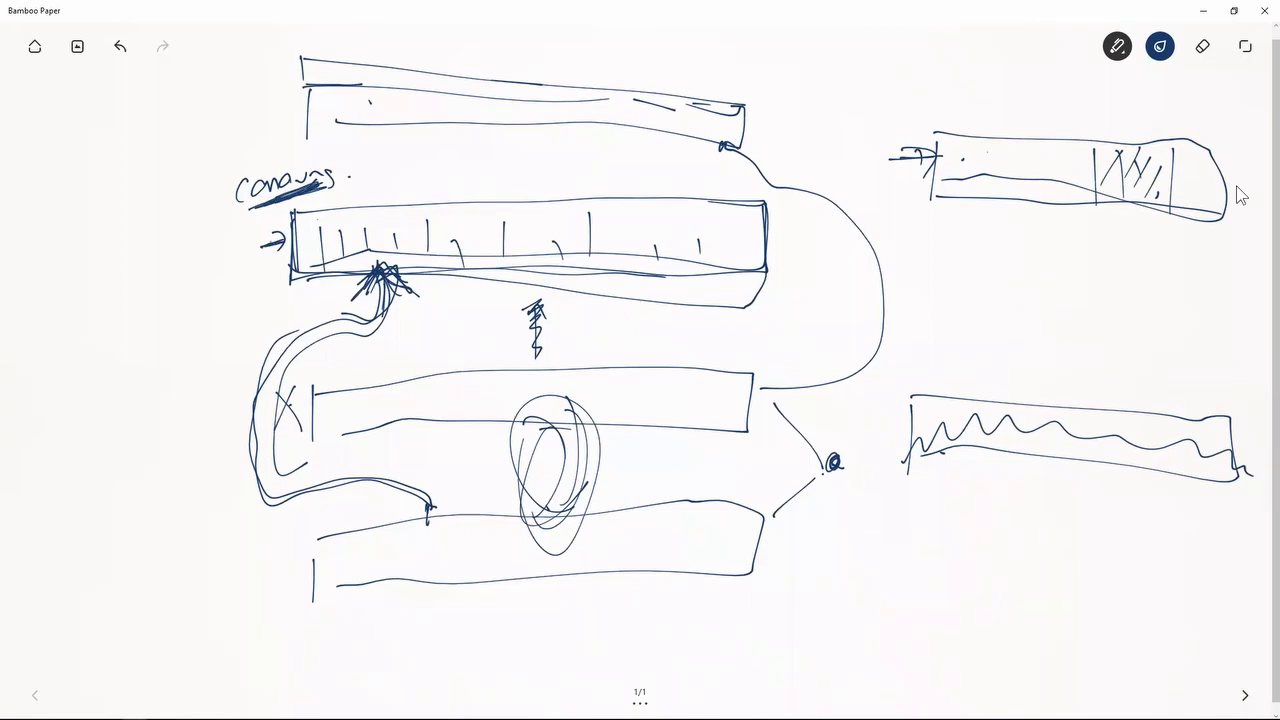
# - In xLights, add a Video effect to the Arches row and show its crop and Transparent Black settings
pyautogui.hotkey('alt', 'Tab')
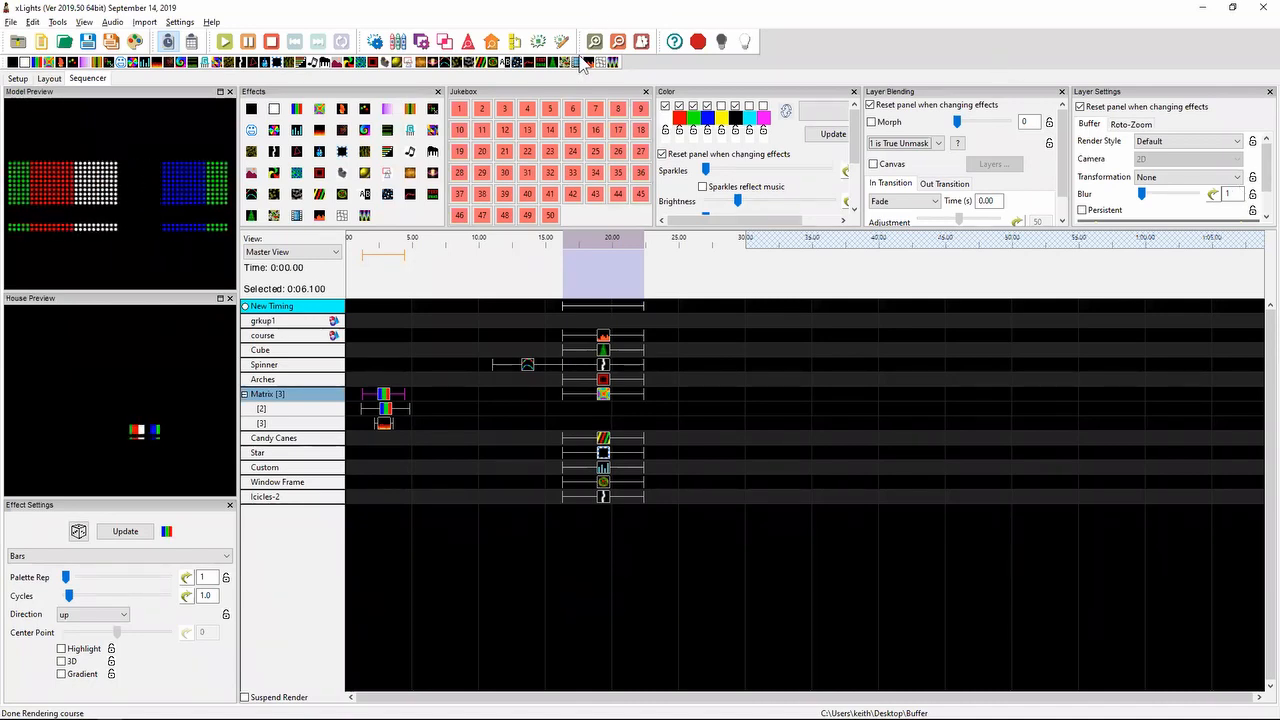
pyautogui.moveTo(585, 63); pyautogui.dragTo(708, 380)
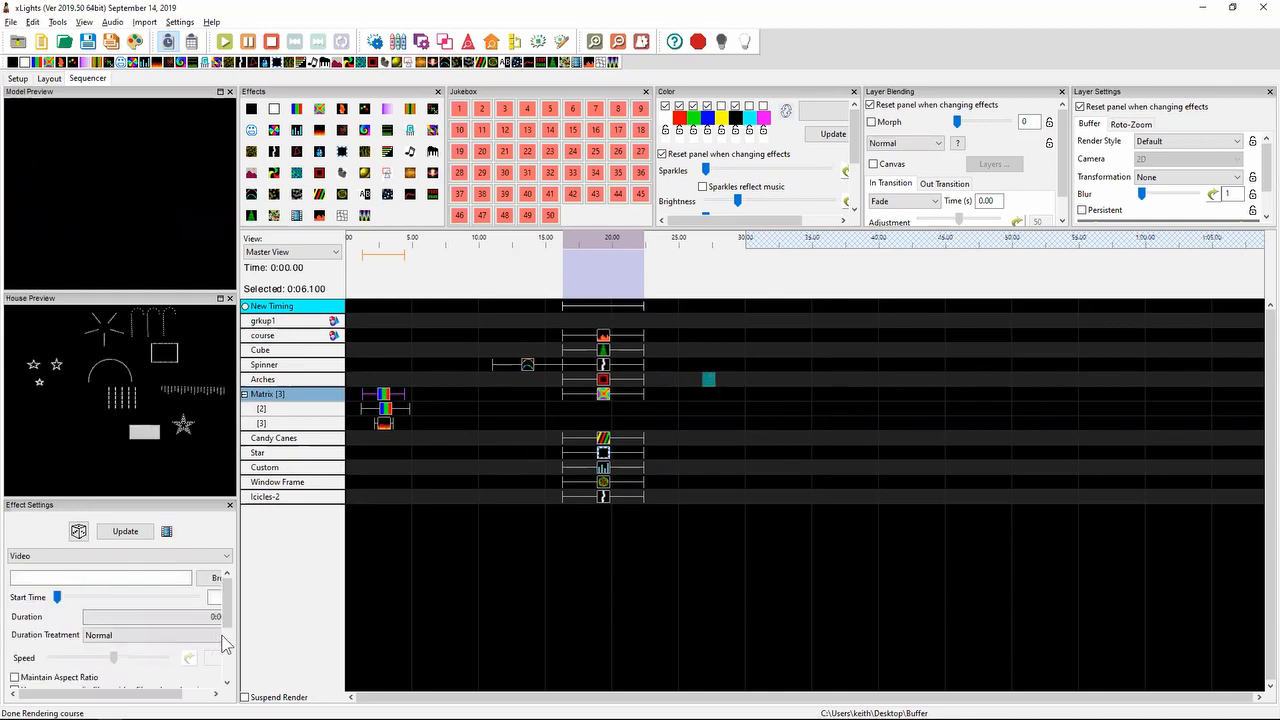
pyautogui.scroll(-5, 226, 650)
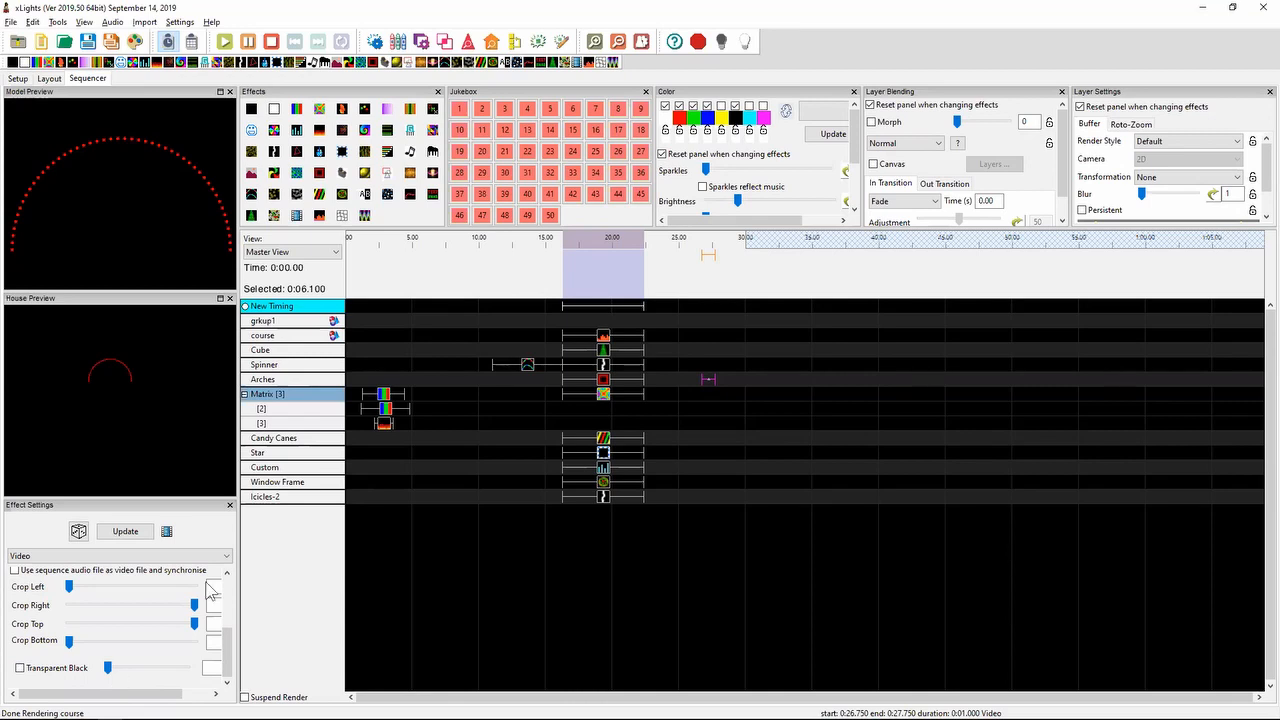
# - Delete every effect from the sequence grid
pyautogui.hotkey('alt', 'Tab')
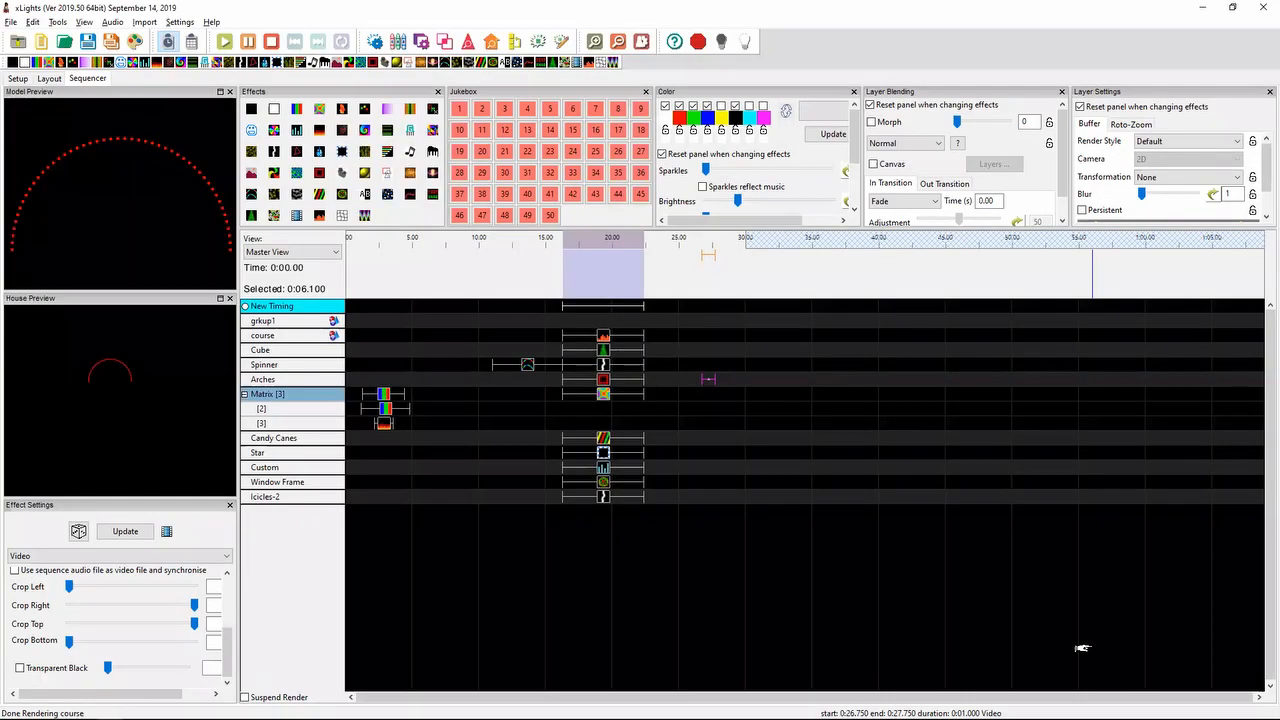
pyautogui.click(745, 492)
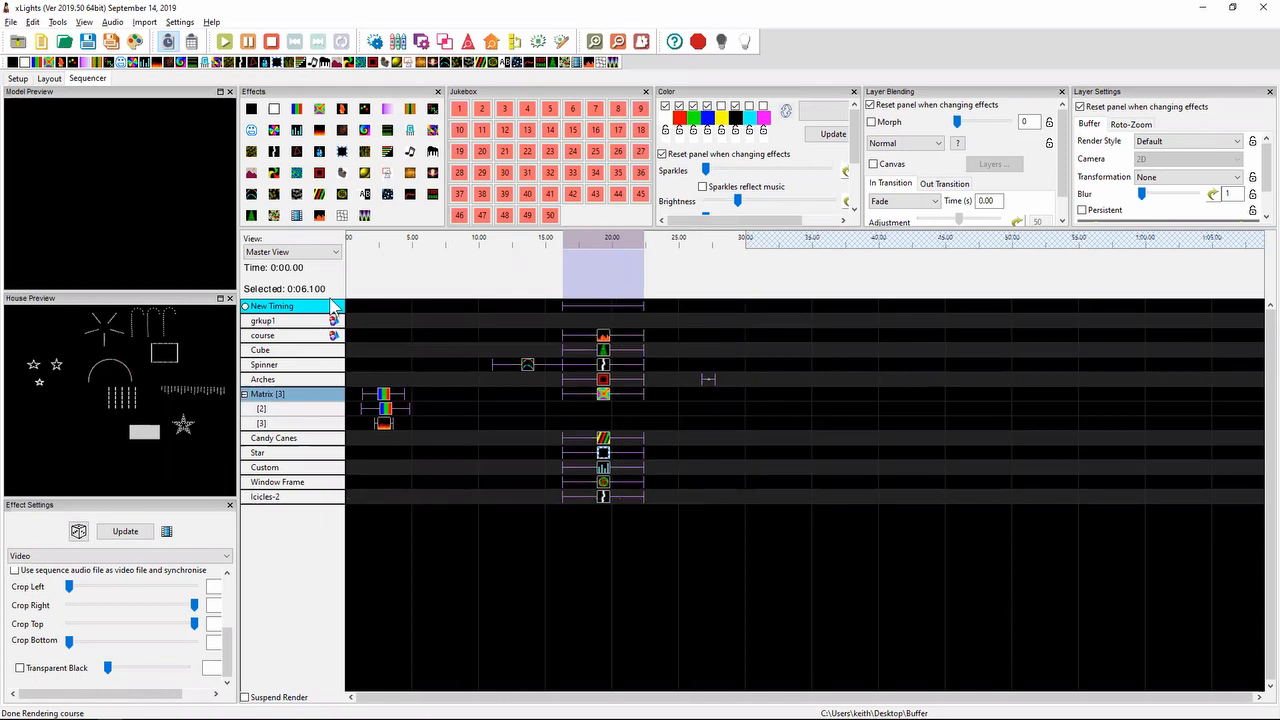
pyautogui.press('Delete')
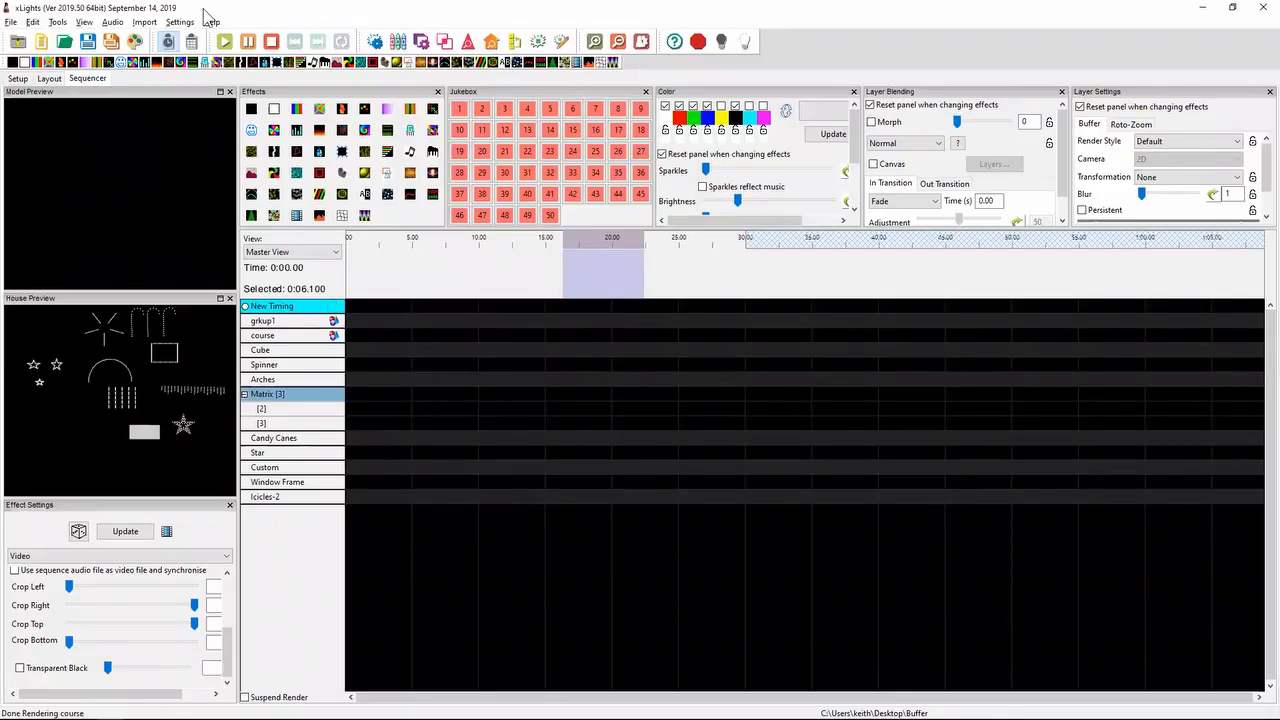
# - Check the Allow Blending Between Models option in the sequence settings, then close them
pyautogui.click(180, 22)
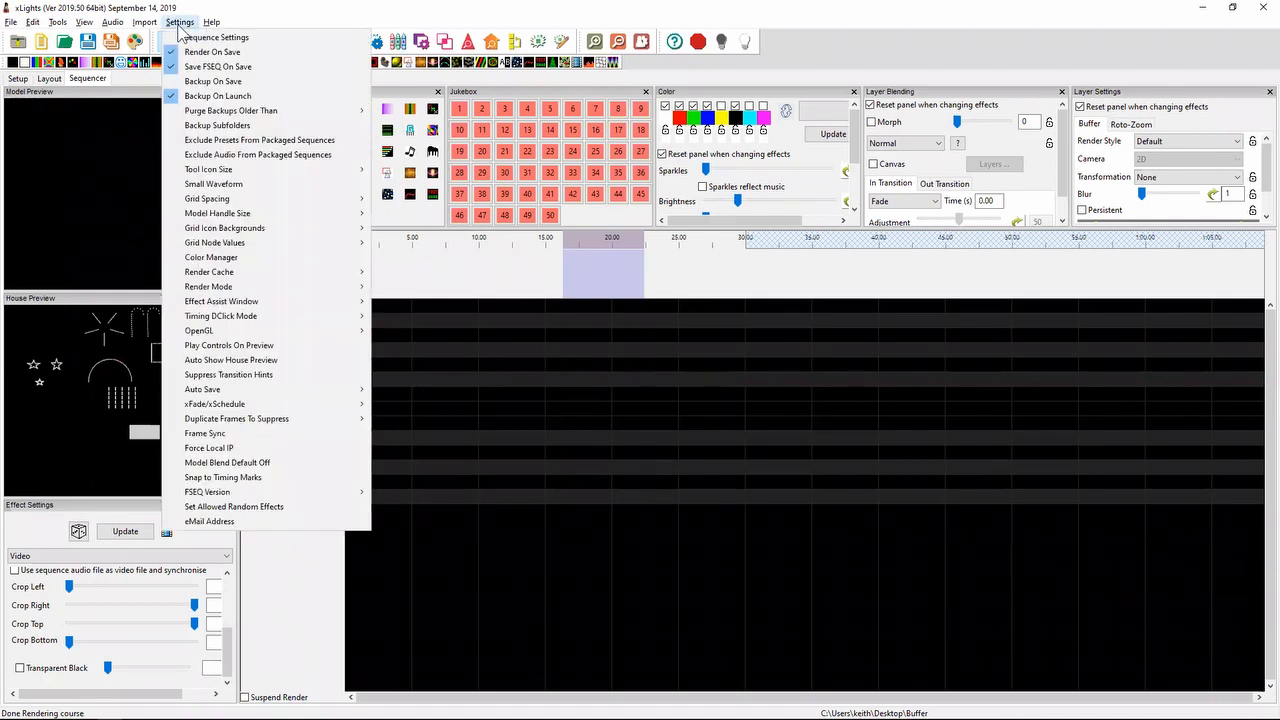
pyautogui.click(238, 37)
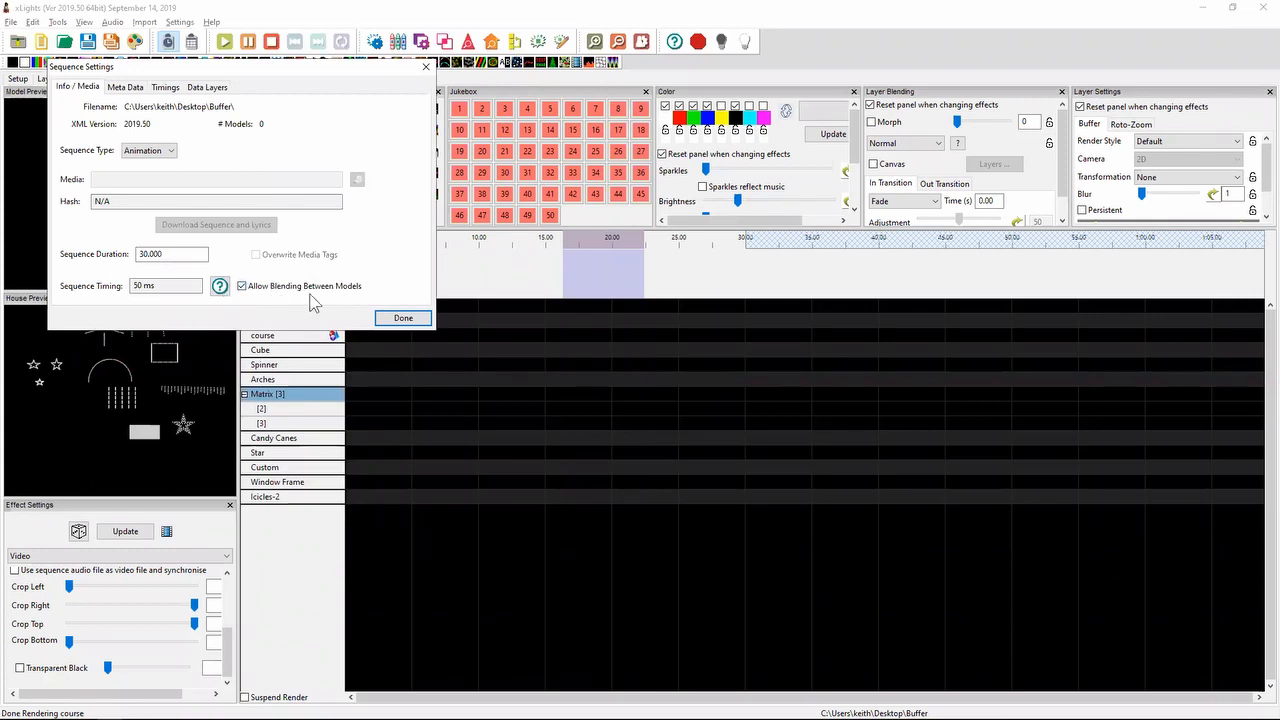
pyautogui.click(427, 68)
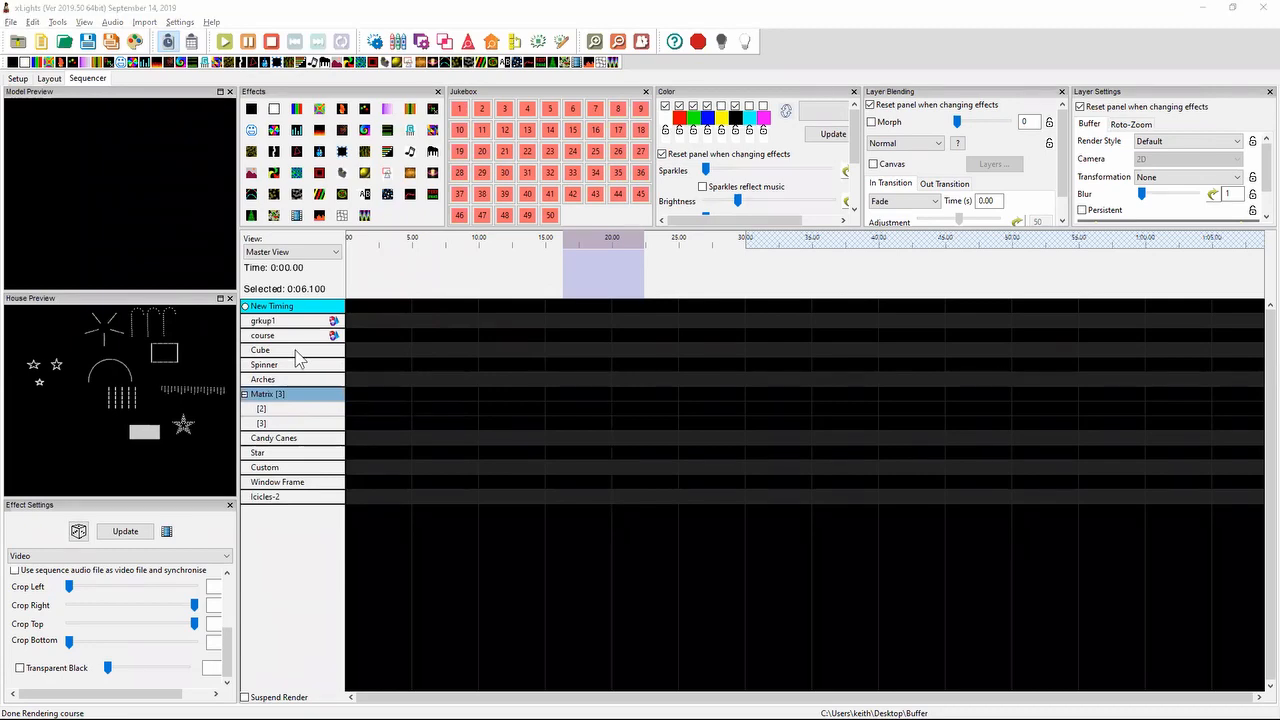
# - In Bamboo Paper, clear the whole page of its sketches
pyautogui.hotkey('alt', 'Tab')
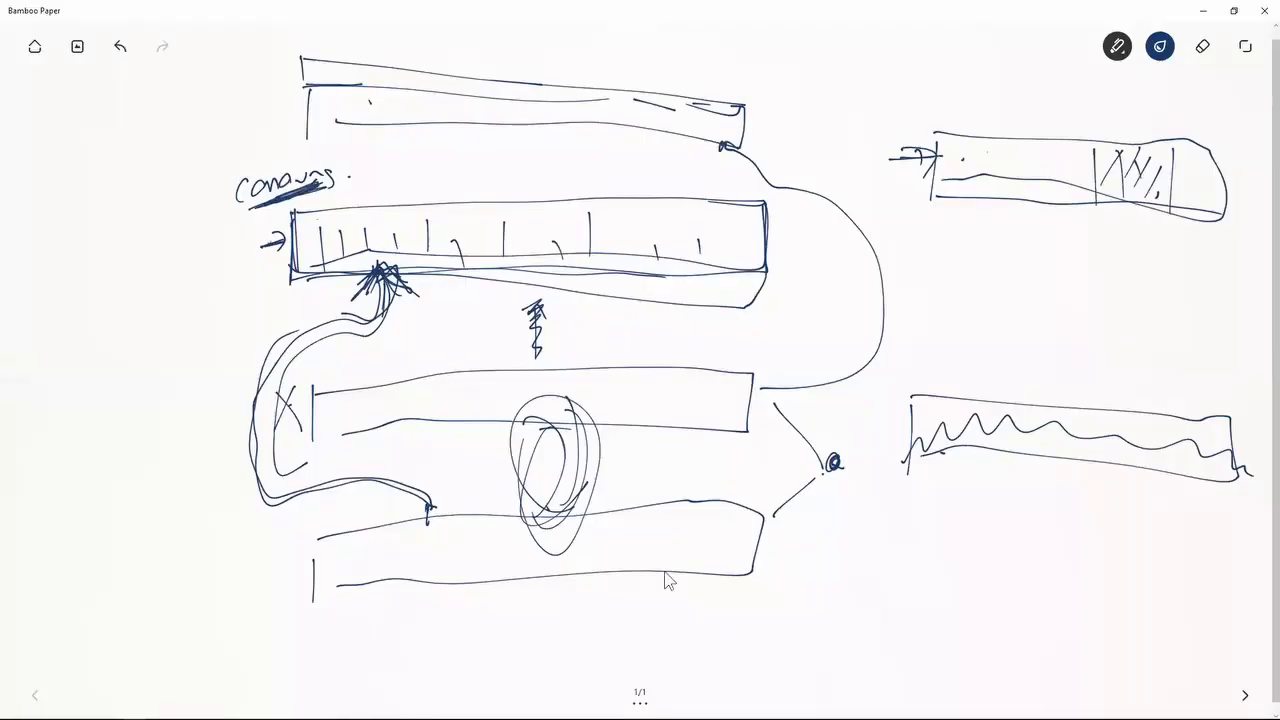
pyautogui.click(1202, 47)
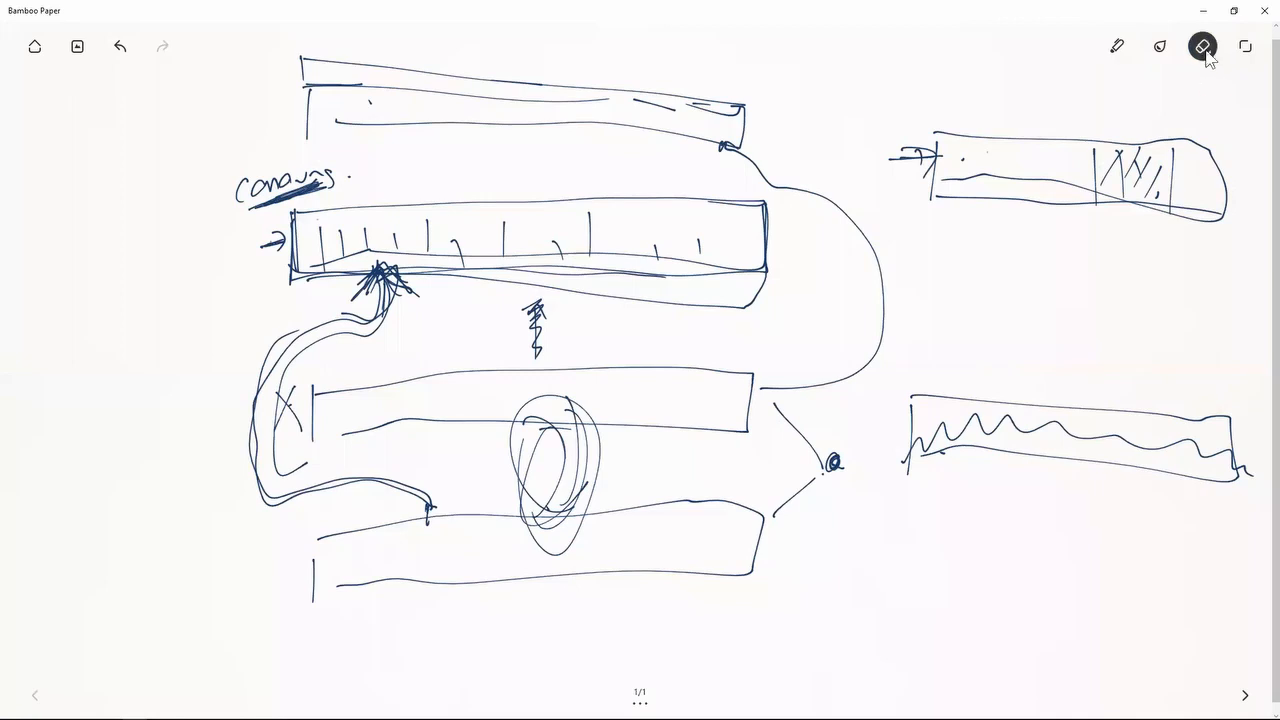
pyautogui.click(1202, 47)
pyautogui.click(1202, 93)
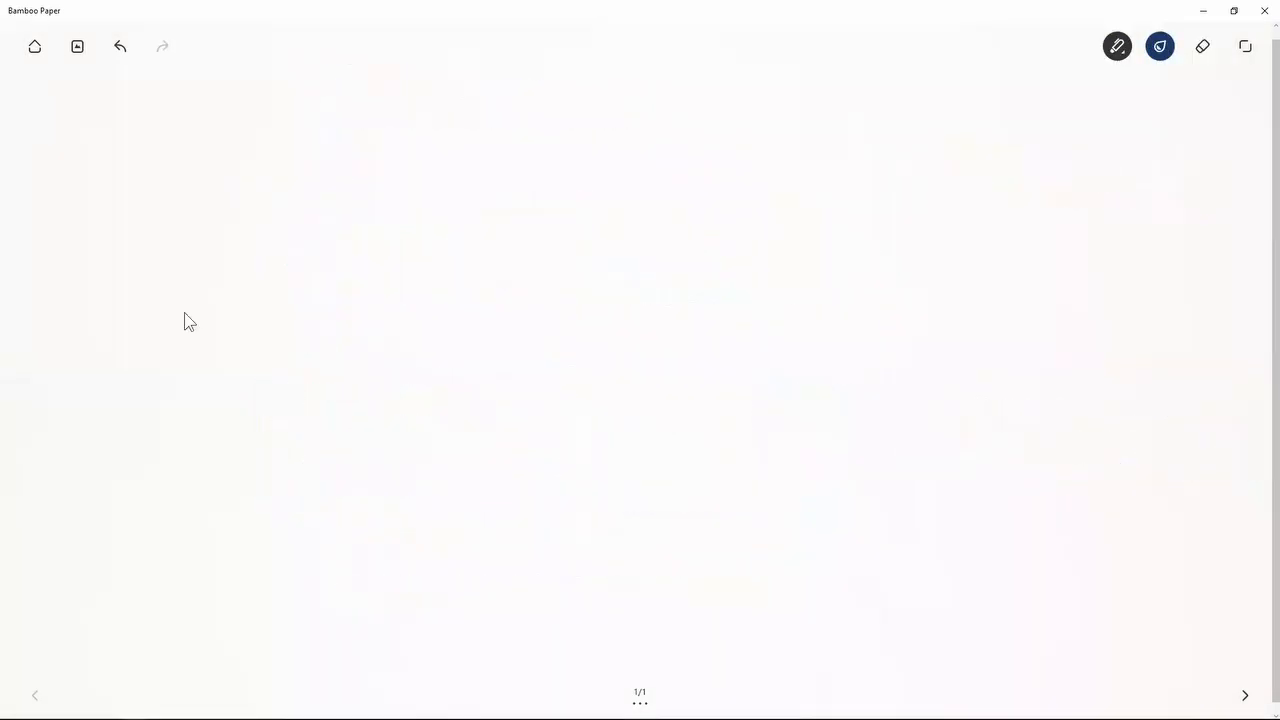
# - Draw a long vertical line with a downward arrowhead and short horizontal tick marks along it
pyautogui.moveTo(48, 164); pyautogui.dragTo(90, 161)
pyautogui.moveTo(43, 205); pyautogui.dragTo(74, 193)
pyautogui.moveTo(46, 252); pyautogui.dragTo(61, 248)
pyautogui.moveTo(41, 310); pyautogui.dragTo(44, 315)
pyautogui.click(41, 163)
pyautogui.moveTo(50, 270); pyautogui.dragTo(47, 473)
pyautogui.moveTo(47, 473); pyautogui.dragTo(51, 441)
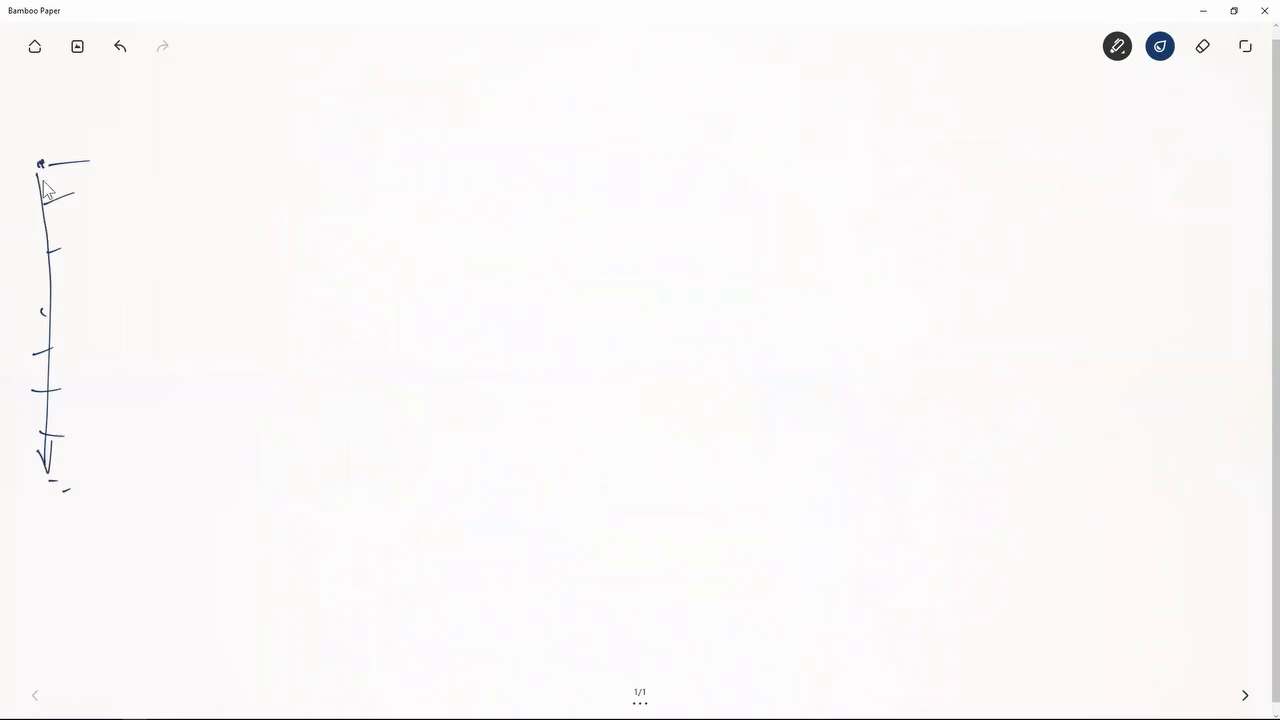
# - Beside the vertical line, sketch a stack of short horizontal strokes with an upward arrow pointing to a line above them
pyautogui.moveTo(41, 163); pyautogui.dragTo(46, 172)
pyautogui.moveTo(39, 227); pyautogui.dragTo(50, 225)
pyautogui.moveTo(78, 280); pyautogui.dragTo(78, 313)
pyautogui.moveTo(92, 258); pyautogui.dragTo(192, 246)
pyautogui.moveTo(142, 325)
pyautogui.mouseDown()
pyautogui.moveTo(87, 326)
pyautogui.moveTo(134, 311)
pyautogui.mouseUp()
pyautogui.moveTo(98, 298); pyautogui.dragTo(130, 294)
pyautogui.moveTo(100, 284)
pyautogui.mouseDown()
pyautogui.moveTo(128, 279)
pyautogui.moveTo(104, 266)
pyautogui.moveTo(150, 267)
pyautogui.moveTo(143, 283)
pyautogui.mouseUp()
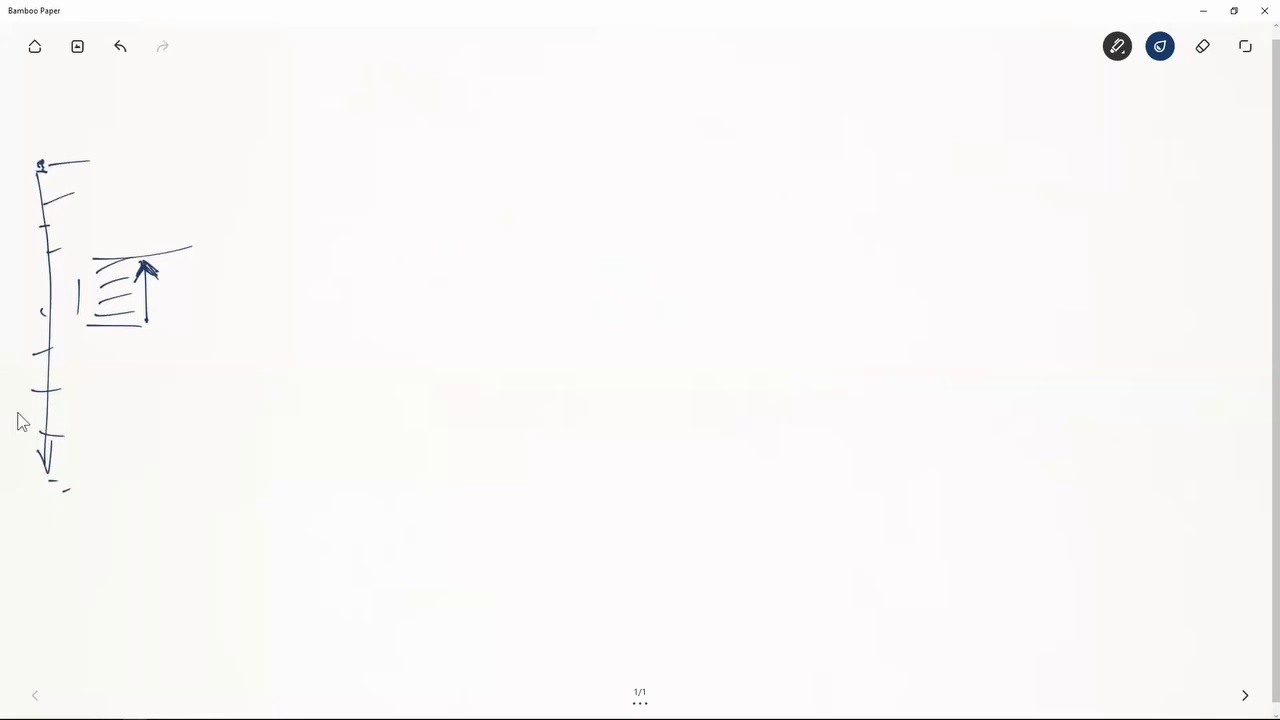
# - Label the lower part of the vertical line as a model and its upper part as a group, drawing a box beside each
pyautogui.moveTo(17, 413); pyautogui.dragTo(66, 417)
pyautogui.moveTo(71, 396); pyautogui.dragTo(80, 420)
pyautogui.moveTo(18, 186)
pyautogui.mouseDown()
pyautogui.moveTo(12, 222)
pyautogui.moveTo(36, 186)
pyautogui.moveTo(46, 206)
pyautogui.moveTo(117, 194)
pyautogui.moveTo(62, 204)
pyautogui.mouseUp()
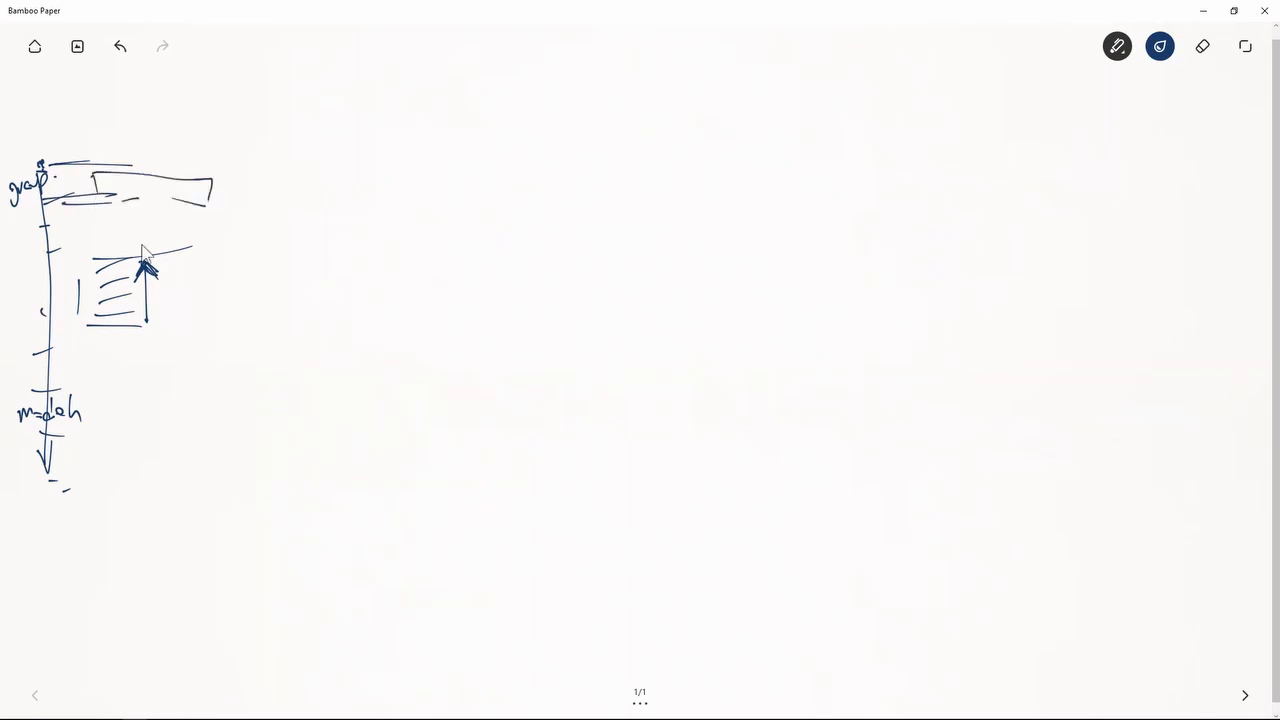
pyautogui.moveTo(88, 399)
pyautogui.mouseDown()
pyautogui.moveTo(217, 396)
pyautogui.moveTo(215, 434)
pyautogui.moveTo(100, 433)
pyautogui.mouseUp()
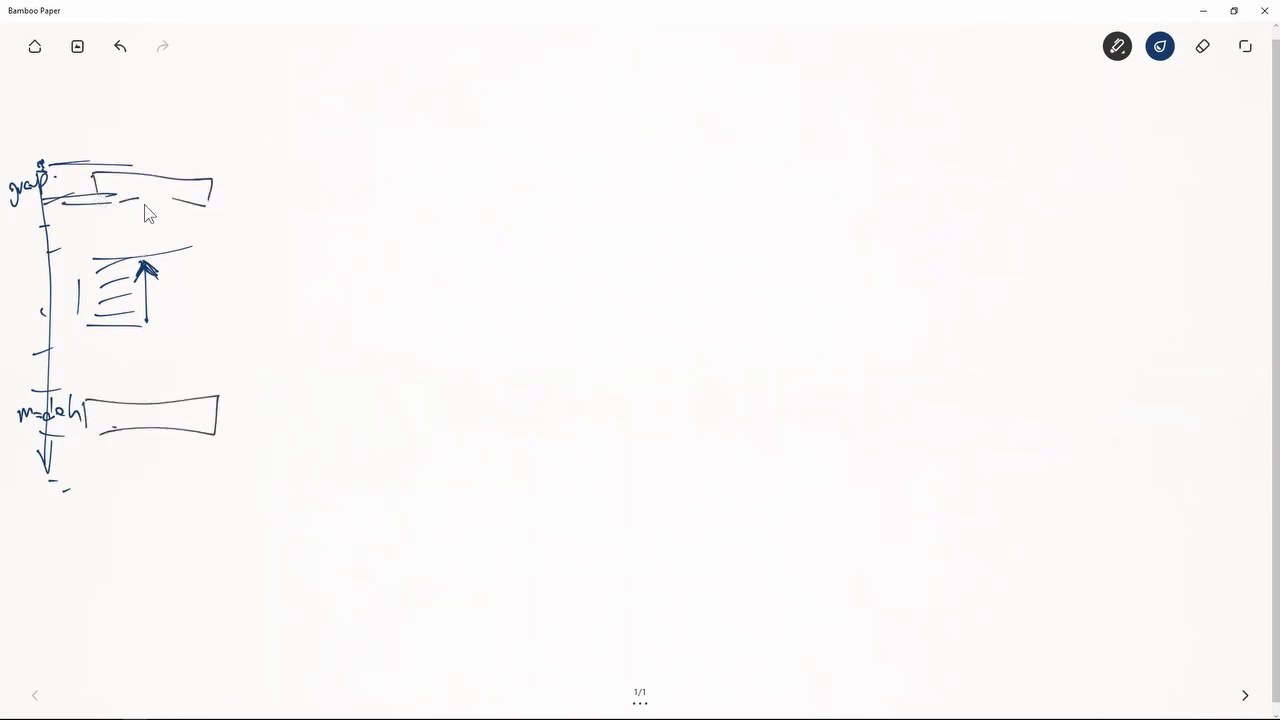
# - Finish the outline of the group box and trace over the model box, adding a downward arrow into it
pyautogui.moveTo(97, 180); pyautogui.dragTo(115, 198)
pyautogui.moveTo(86, 401)
pyautogui.mouseDown()
pyautogui.moveTo(88, 438)
pyautogui.moveTo(200, 437)
pyautogui.moveTo(214, 392)
pyautogui.moveTo(86, 402)
pyautogui.moveTo(153, 408)
pyautogui.moveTo(166, 377)
pyautogui.moveTo(147, 421)
pyautogui.mouseUp()
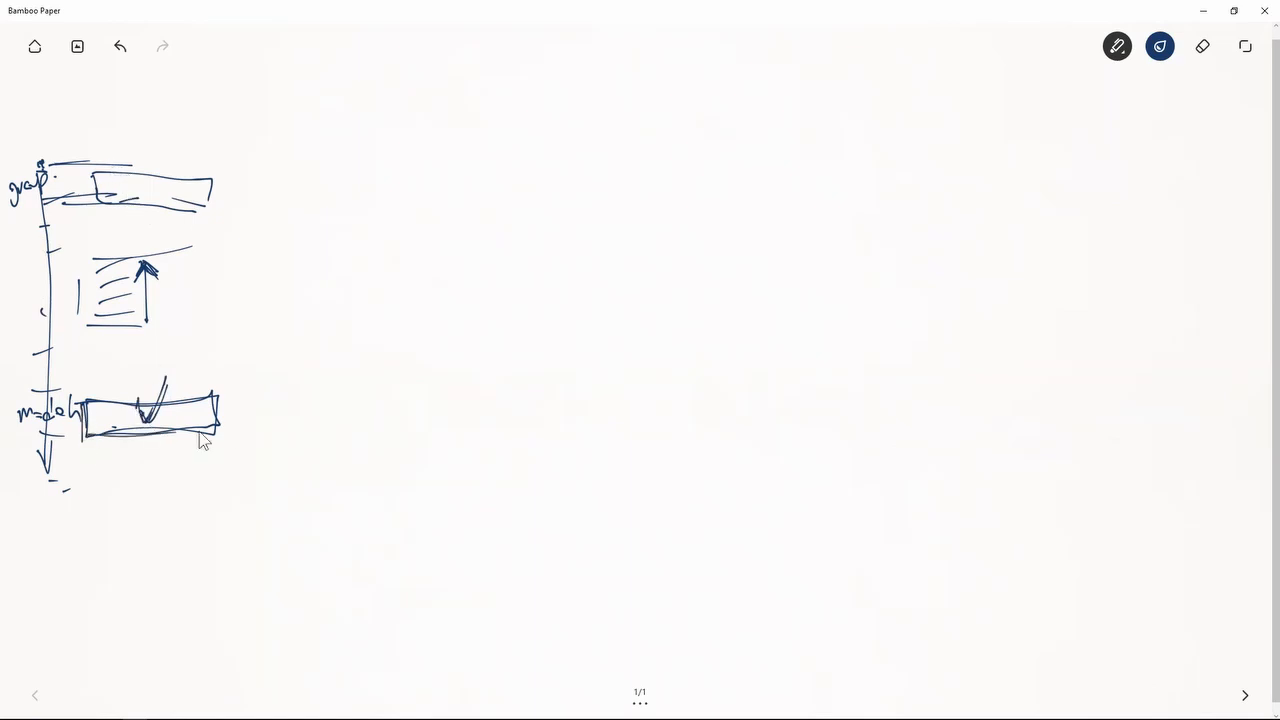
pyautogui.moveTo(220, 405)
pyautogui.mouseDown()
pyautogui.moveTo(87, 411)
pyautogui.moveTo(96, 439)
pyautogui.moveTo(212, 433)
pyautogui.moveTo(222, 395)
pyautogui.mouseUp()
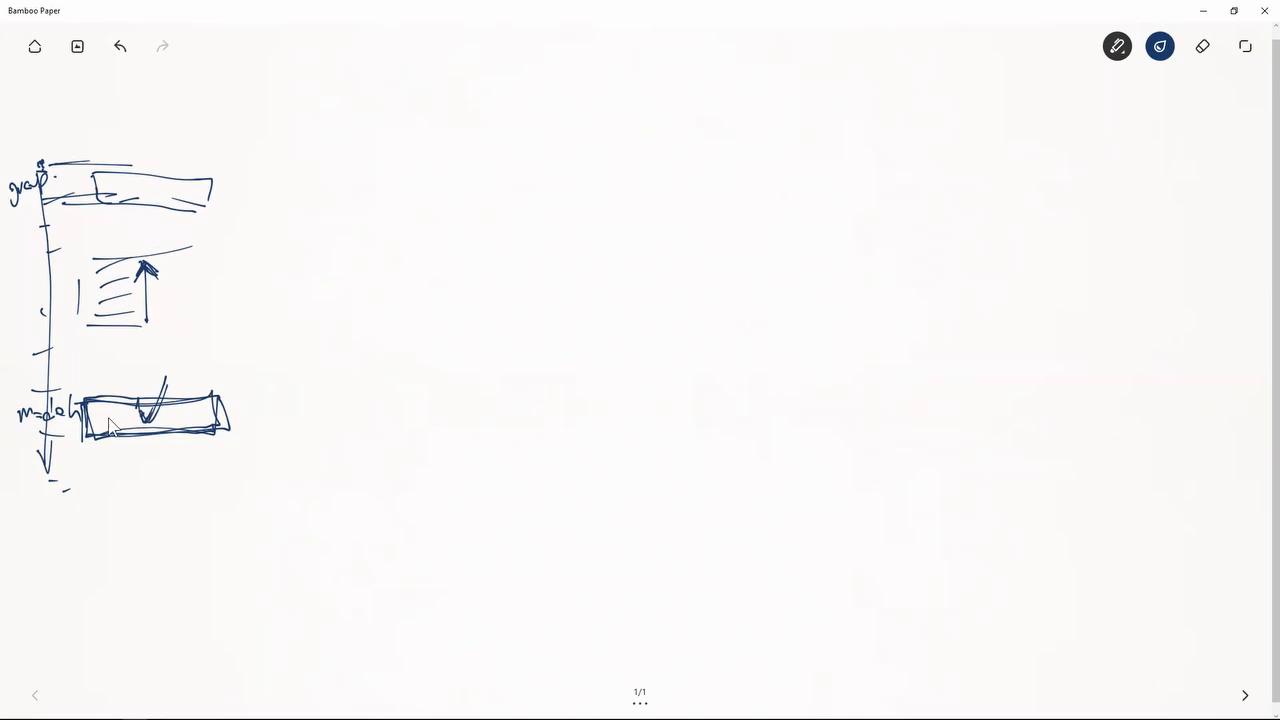
# - Mark two layers beside each box, labelled B and A for the model and Ω and γ for the group
pyautogui.moveTo(237, 405)
pyautogui.mouseDown()
pyautogui.moveTo(260, 401)
pyautogui.moveTo(258, 421)
pyautogui.moveTo(260, 402)
pyautogui.moveTo(276, 431)
pyautogui.mouseUp()
pyautogui.moveTo(266, 426); pyautogui.dragTo(269, 407)
pyautogui.moveTo(245, 197)
pyautogui.mouseDown()
pyautogui.moveTo(266, 195)
pyautogui.moveTo(268, 173)
pyautogui.mouseUp()
pyautogui.moveTo(246, 178)
pyautogui.mouseDown()
pyautogui.moveTo(268, 177)
pyautogui.moveTo(284, 213)
pyautogui.moveTo(286, 174)
pyautogui.moveTo(306, 166)
pyautogui.mouseUp()
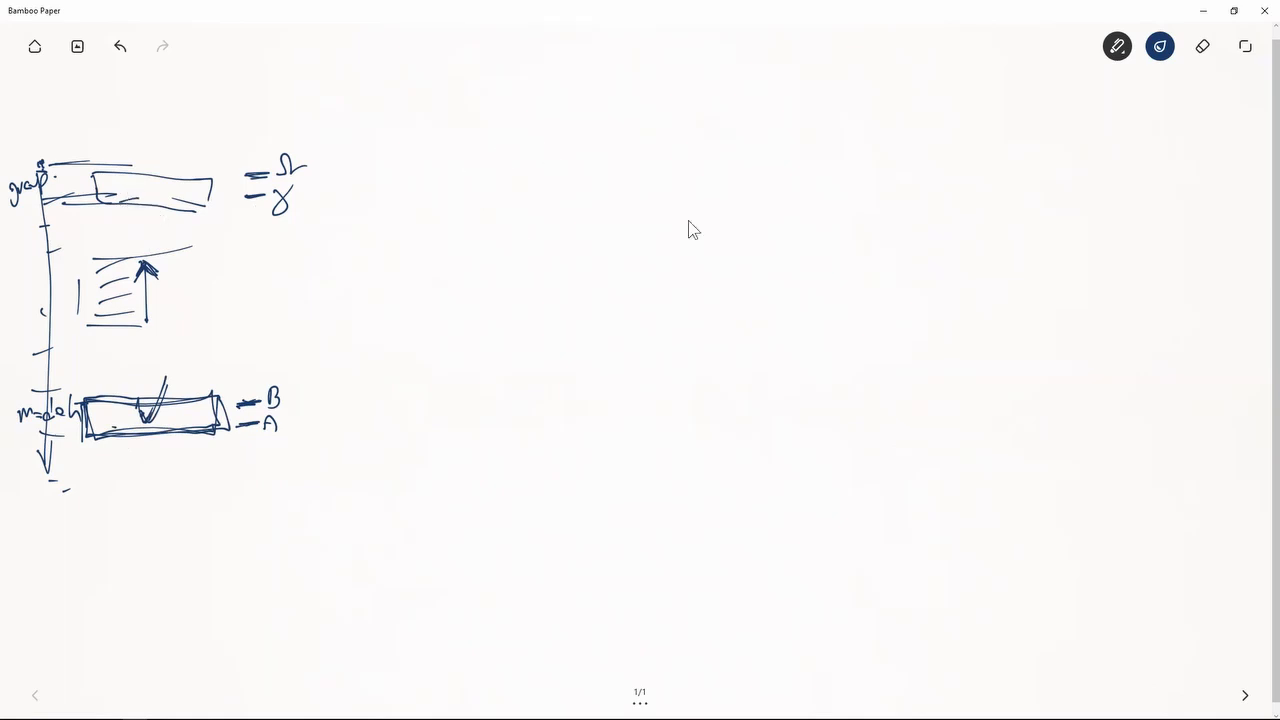
# - Write the row γ, Ω, A, B on the blank part of the page, with carets between the letters and an arrow after B
pyautogui.moveTo(449, 160)
pyautogui.mouseDown()
pyautogui.moveTo(466, 166)
pyautogui.moveTo(476, 148)
pyautogui.mouseUp()
pyautogui.moveTo(491, 199); pyautogui.dragTo(576, 200)
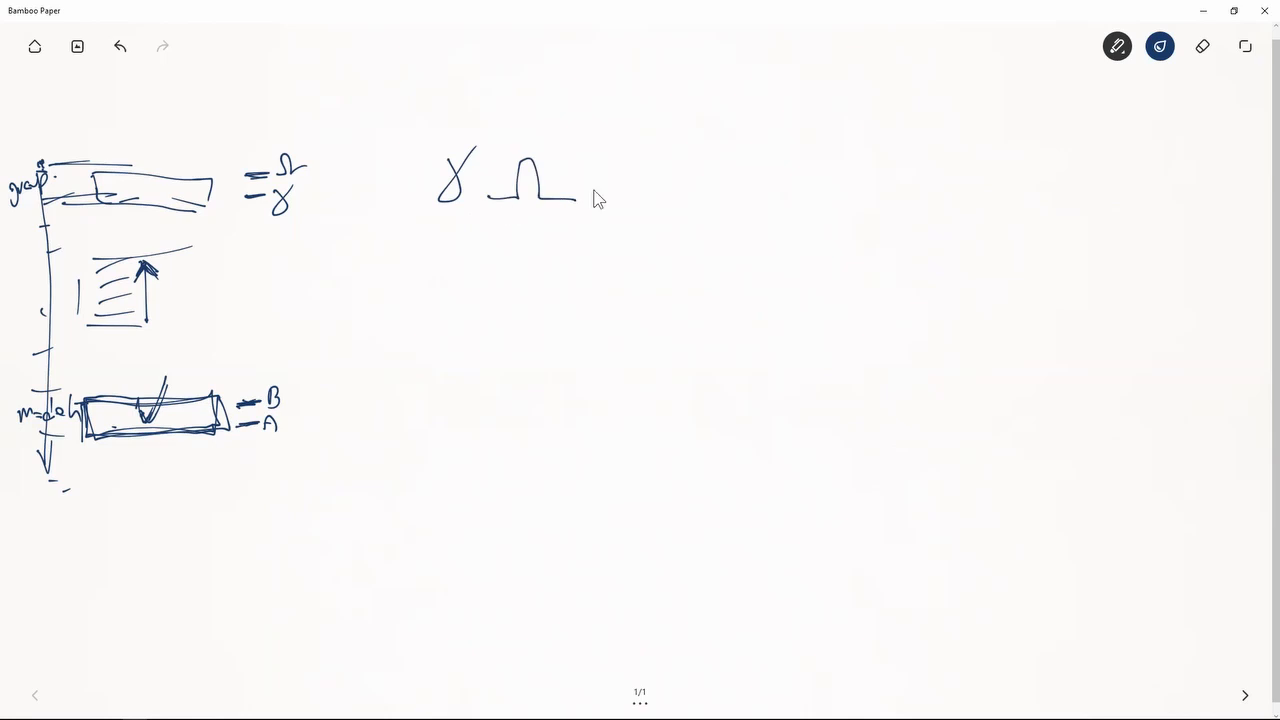
pyautogui.moveTo(594, 198)
pyautogui.mouseDown()
pyautogui.moveTo(612, 196)
pyautogui.moveTo(612, 180)
pyautogui.mouseUp()
pyautogui.moveTo(659, 190); pyautogui.dragTo(660, 170)
pyautogui.moveTo(471, 224); pyautogui.dragTo(569, 210)
pyautogui.moveTo(704, 179)
pyautogui.mouseDown()
pyautogui.moveTo(748, 181)
pyautogui.moveTo(742, 200)
pyautogui.mouseUp()
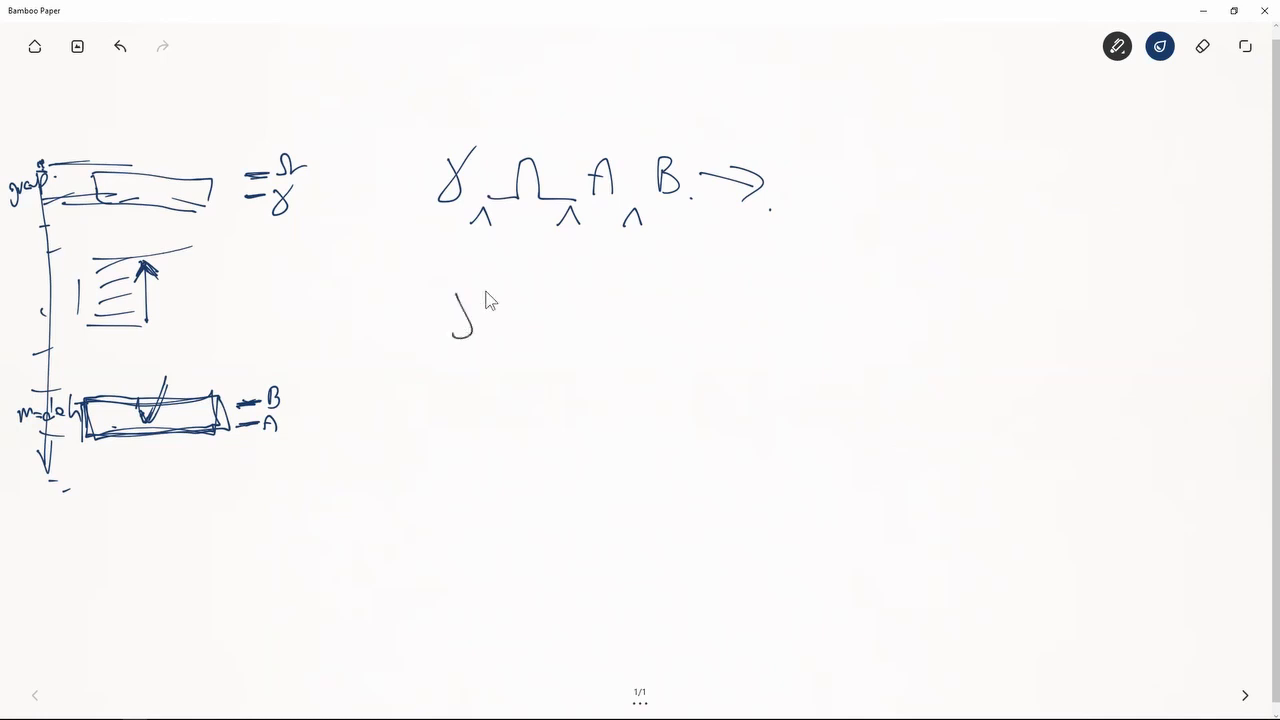
# - Write a second row γ, Ω, A, B ending in an arrow, with a heavy underlined divider between Ω and A
pyautogui.moveTo(487, 290); pyautogui.dragTo(455, 333)
pyautogui.moveTo(537, 333); pyautogui.dragTo(570, 328)
pyautogui.moveTo(578, 285)
pyautogui.mouseDown()
pyautogui.moveTo(604, 325)
pyautogui.moveTo(578, 328)
pyautogui.mouseUp()
pyautogui.moveTo(644, 288); pyautogui.dragTo(656, 323)
pyautogui.moveTo(640, 307); pyautogui.dragTo(684, 327)
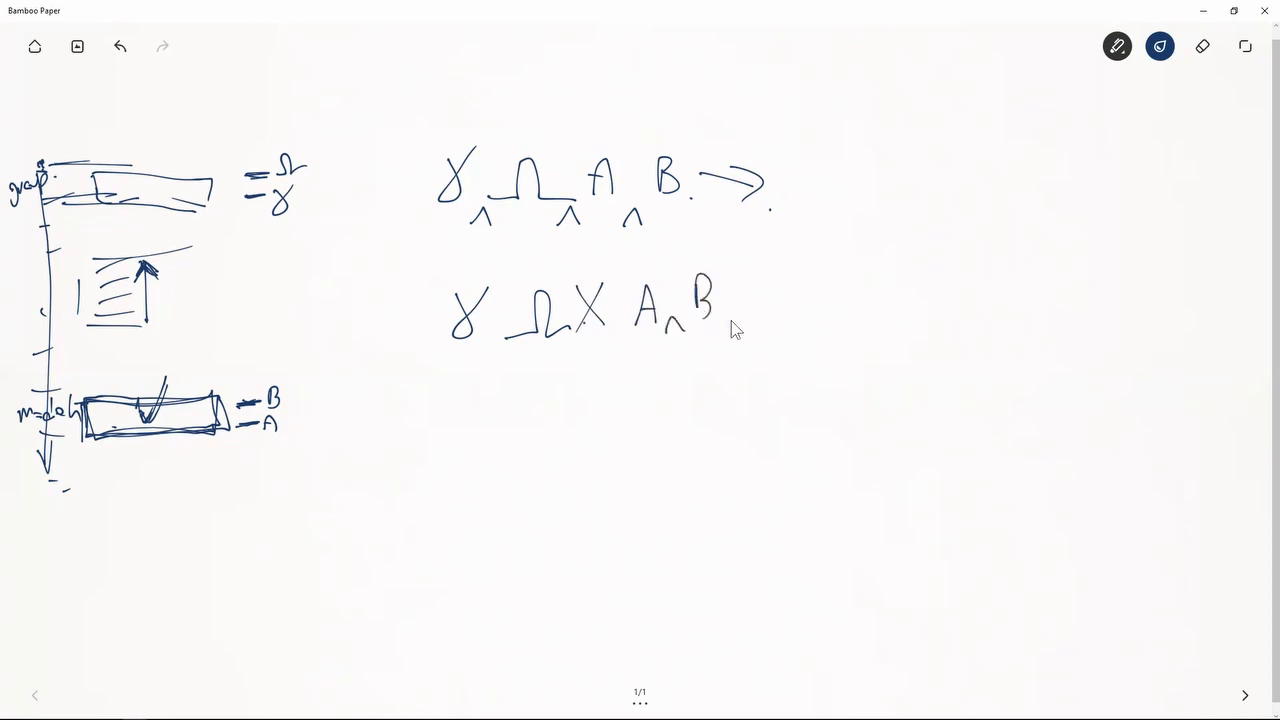
pyautogui.moveTo(741, 297); pyautogui.dragTo(788, 311)
pyautogui.moveTo(595, 270); pyautogui.dragTo(596, 354)
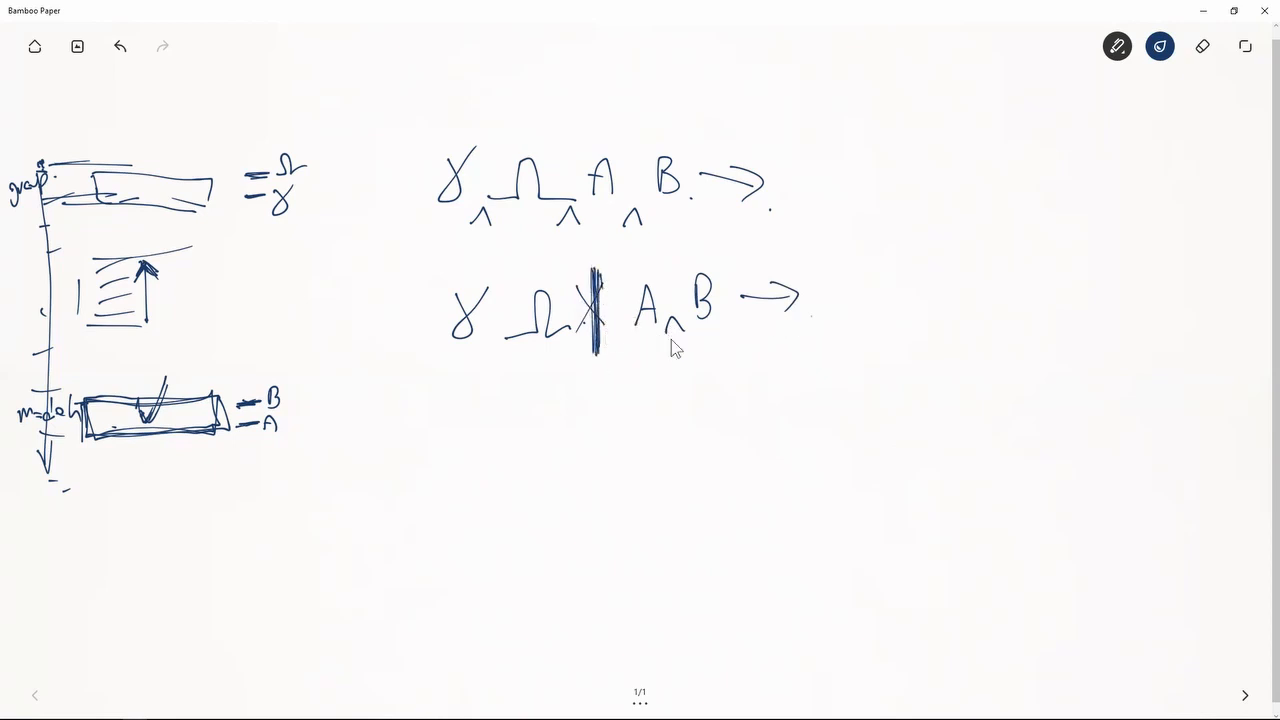
pyautogui.moveTo(560, 373); pyautogui.dragTo(620, 376)
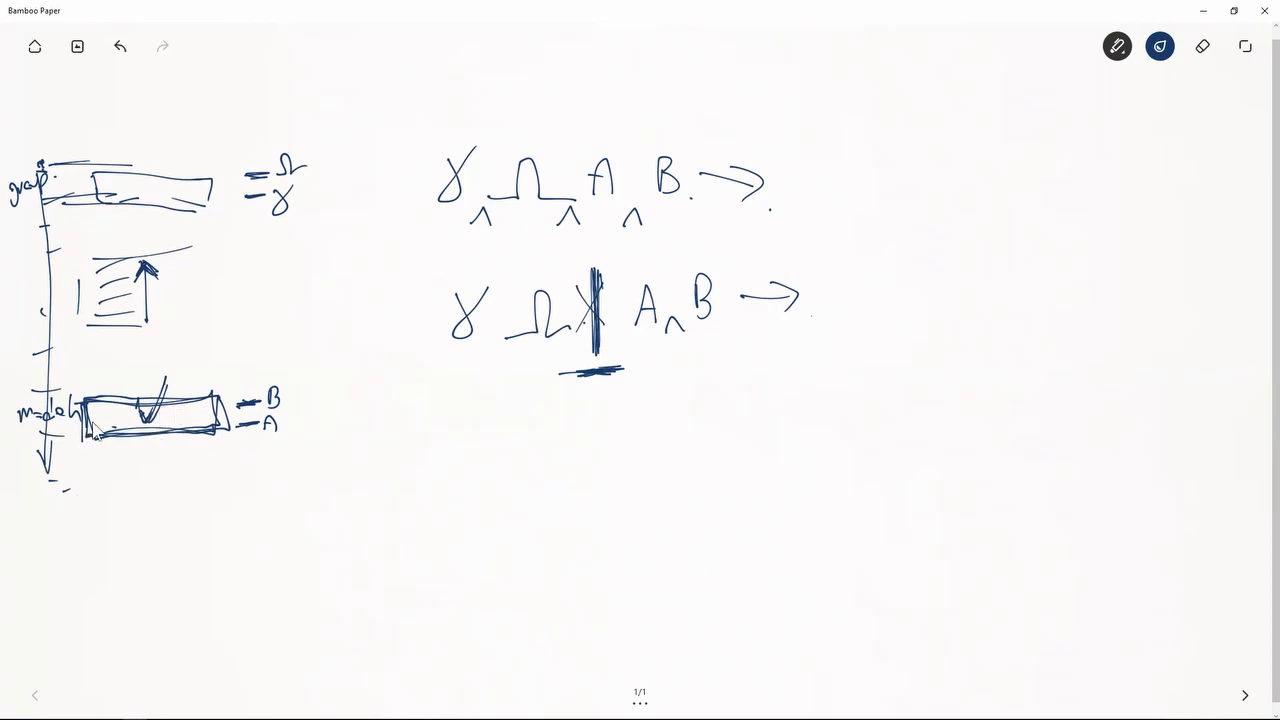
# - Retrace the model box with extra strokes and add a small mark beneath it
pyautogui.moveTo(88, 414)
pyautogui.mouseDown()
pyautogui.moveTo(160, 430)
pyautogui.moveTo(223, 376)
pyautogui.moveTo(97, 406)
pyautogui.moveTo(184, 390)
pyautogui.moveTo(223, 430)
pyautogui.moveTo(176, 440)
pyautogui.moveTo(212, 432)
pyautogui.moveTo(115, 400)
pyautogui.mouseUp()
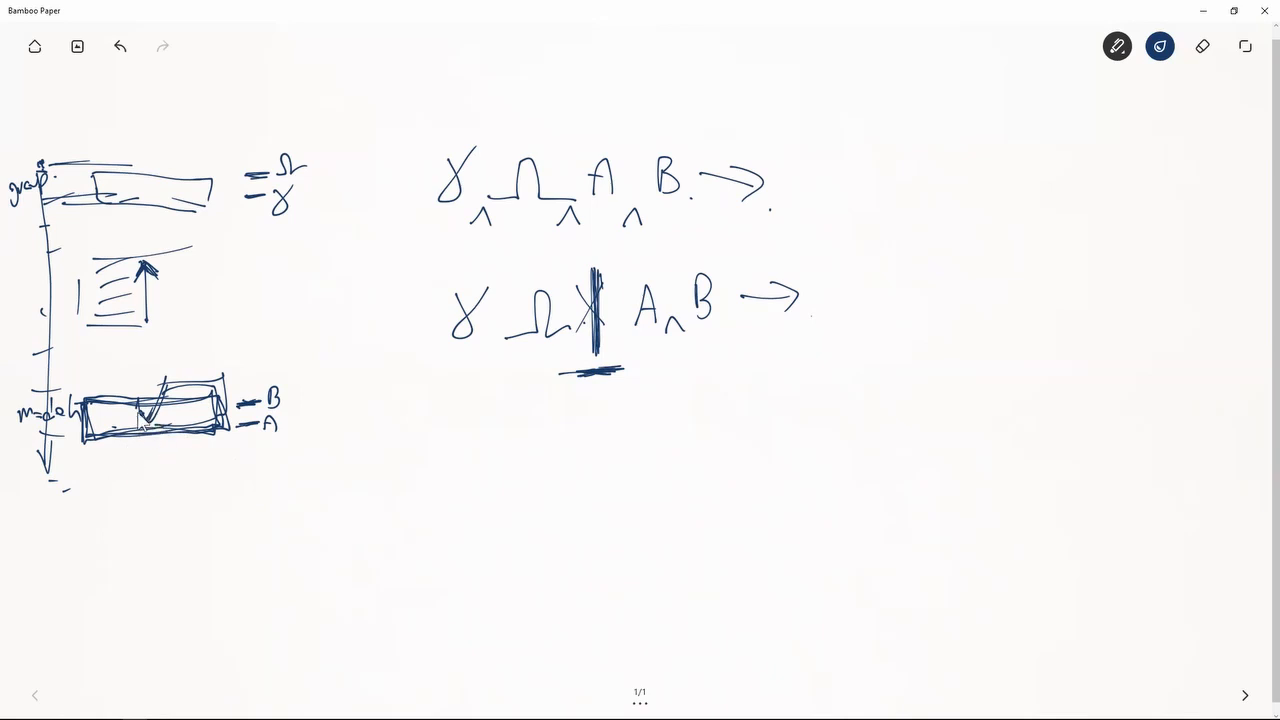
pyautogui.moveTo(140, 447); pyautogui.dragTo(163, 442)
pyautogui.moveTo(86, 440)
pyautogui.mouseDown()
pyautogui.moveTo(209, 423)
pyautogui.moveTo(116, 410)
pyautogui.mouseUp()
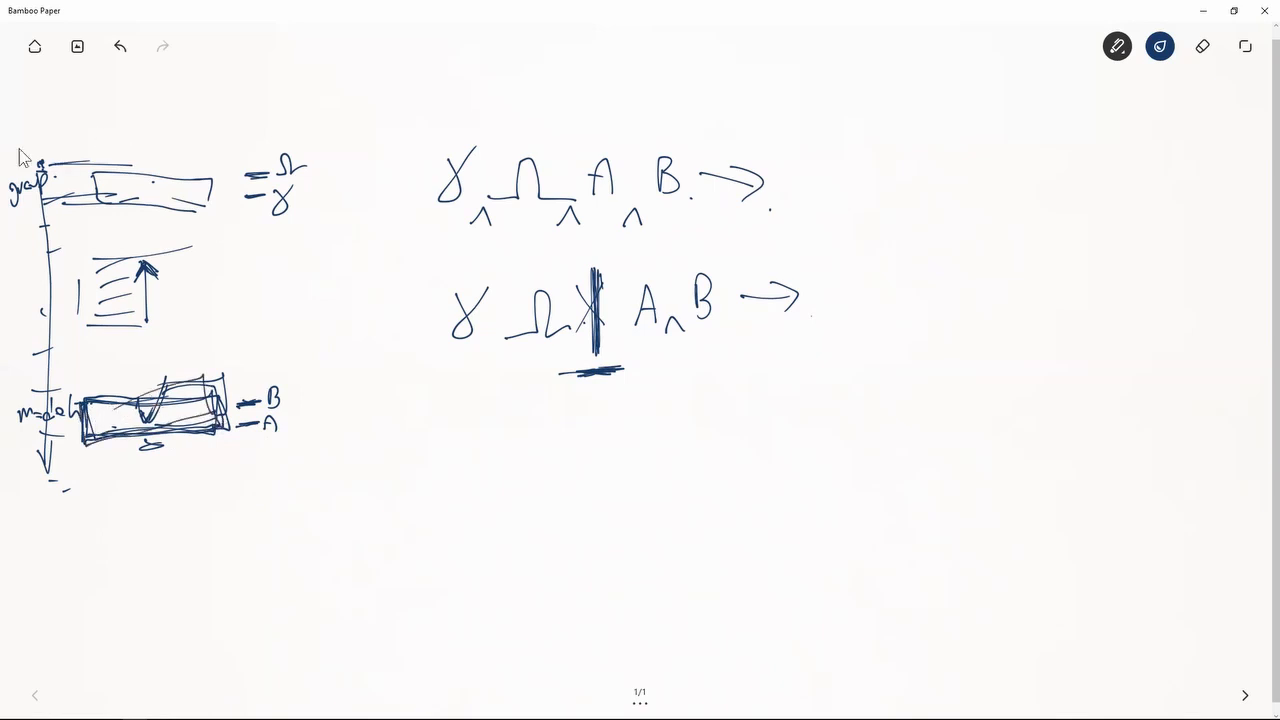
# - Draw small arrows above the group label and at the model label, and underline the A in the second row
pyautogui.moveTo(43, 126); pyautogui.dragTo(36, 138)
pyautogui.moveTo(2, 408); pyautogui.dragTo(26, 412)
pyautogui.moveTo(648, 343)
pyautogui.mouseDown()
pyautogui.moveTo(660, 340)
pyautogui.moveTo(650, 348)
pyautogui.moveTo(649, 335)
pyautogui.mouseUp()
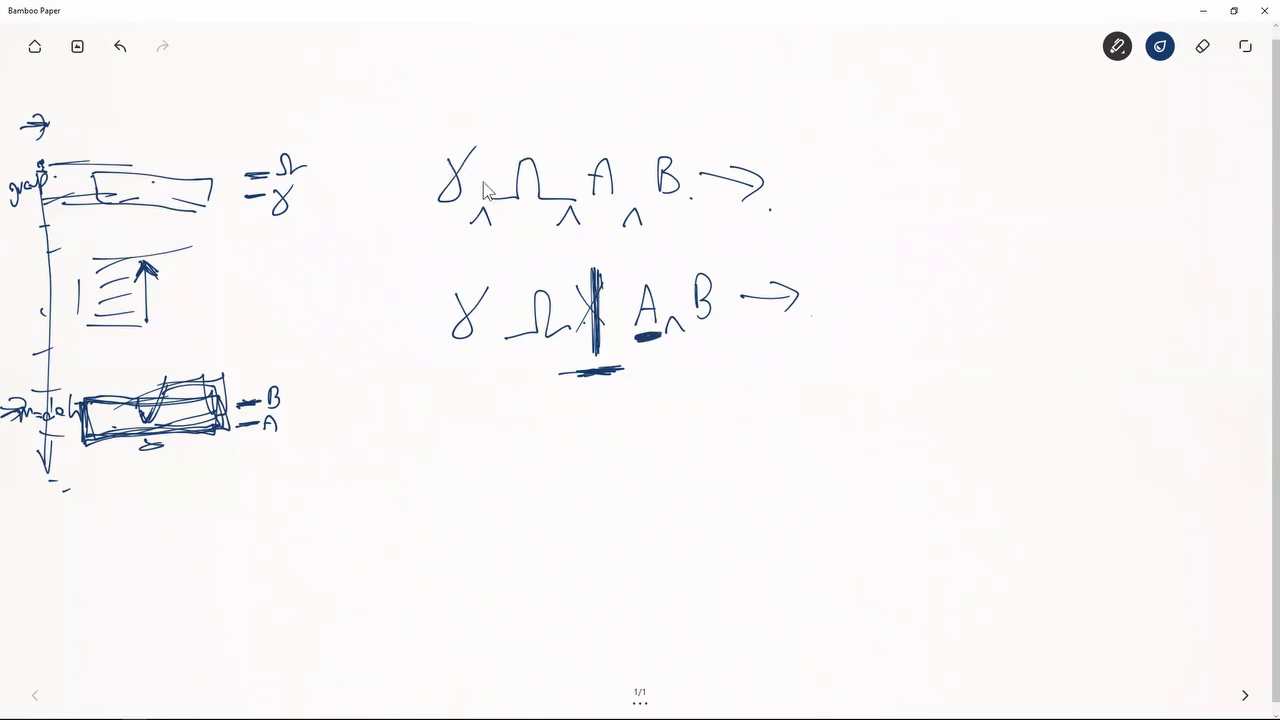
# - Circle the three carets in the first row and write BS above each of its letters
pyautogui.moveTo(484, 202)
pyautogui.mouseDown()
pyautogui.moveTo(470, 222)
pyautogui.moveTo(484, 242)
pyautogui.moveTo(496, 216)
pyautogui.mouseUp()
pyautogui.moveTo(510, 118)
pyautogui.mouseDown()
pyautogui.moveTo(508, 142)
pyautogui.moveTo(536, 148)
pyautogui.mouseUp()
pyautogui.moveTo(562, 228)
pyautogui.mouseDown()
pyautogui.moveTo(572, 232)
pyautogui.moveTo(576, 206)
pyautogui.mouseUp()
pyautogui.moveTo(596, 116); pyautogui.dragTo(606, 138)
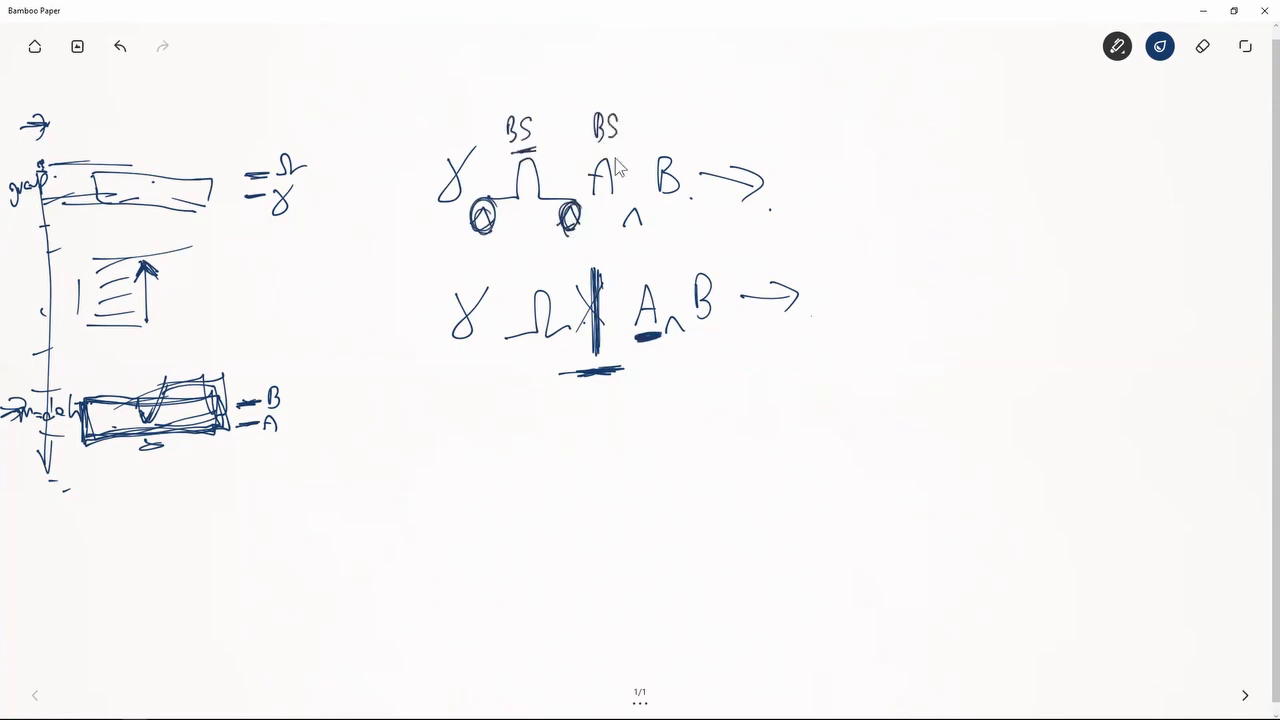
pyautogui.moveTo(648, 214)
pyautogui.mouseDown()
pyautogui.moveTo(640, 236)
pyautogui.moveTo(626, 212)
pyautogui.moveTo(652, 208)
pyautogui.mouseUp()
pyautogui.moveTo(659, 118); pyautogui.dragTo(662, 136)
pyautogui.moveTo(444, 114); pyautogui.dragTo(445, 138)
pyautogui.moveTo(445, 114)
pyautogui.mouseDown()
pyautogui.moveTo(446, 137)
pyautogui.moveTo(461, 136)
pyautogui.mouseUp()
pyautogui.click(472, 132)
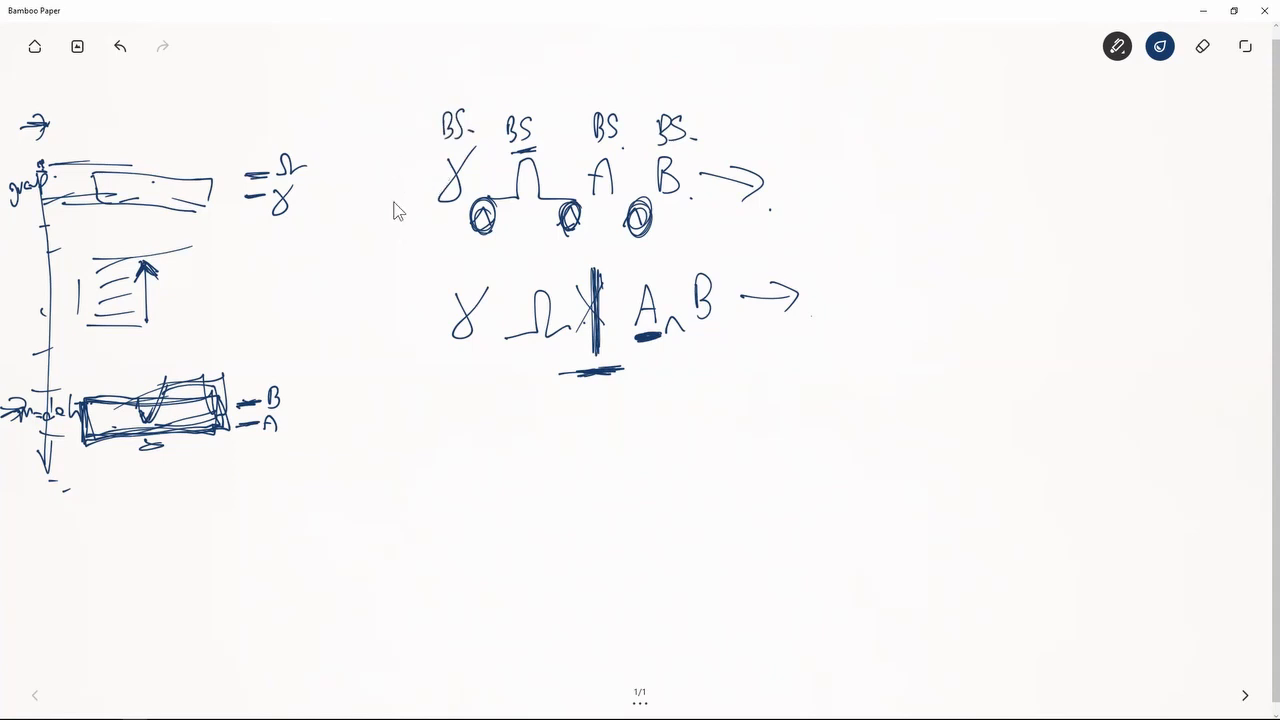
# - Add a box with vertical lettering and an arrow before the first row's γ, and write "effects" above the row
pyautogui.moveTo(394, 208); pyautogui.dragTo(425, 150)
pyautogui.moveTo(406, 166); pyautogui.dragTo(408, 239)
pyautogui.moveTo(420, 229); pyautogui.dragTo(418, 235)
pyautogui.moveTo(432, 238)
pyautogui.mouseDown()
pyautogui.moveTo(445, 212)
pyautogui.moveTo(452, 236)
pyautogui.moveTo(440, 226)
pyautogui.mouseUp()
pyautogui.moveTo(436, 84)
pyautogui.mouseDown()
pyautogui.moveTo(455, 62)
pyautogui.moveTo(462, 95)
pyautogui.moveTo(470, 75)
pyautogui.moveTo(488, 100)
pyautogui.mouseUp()
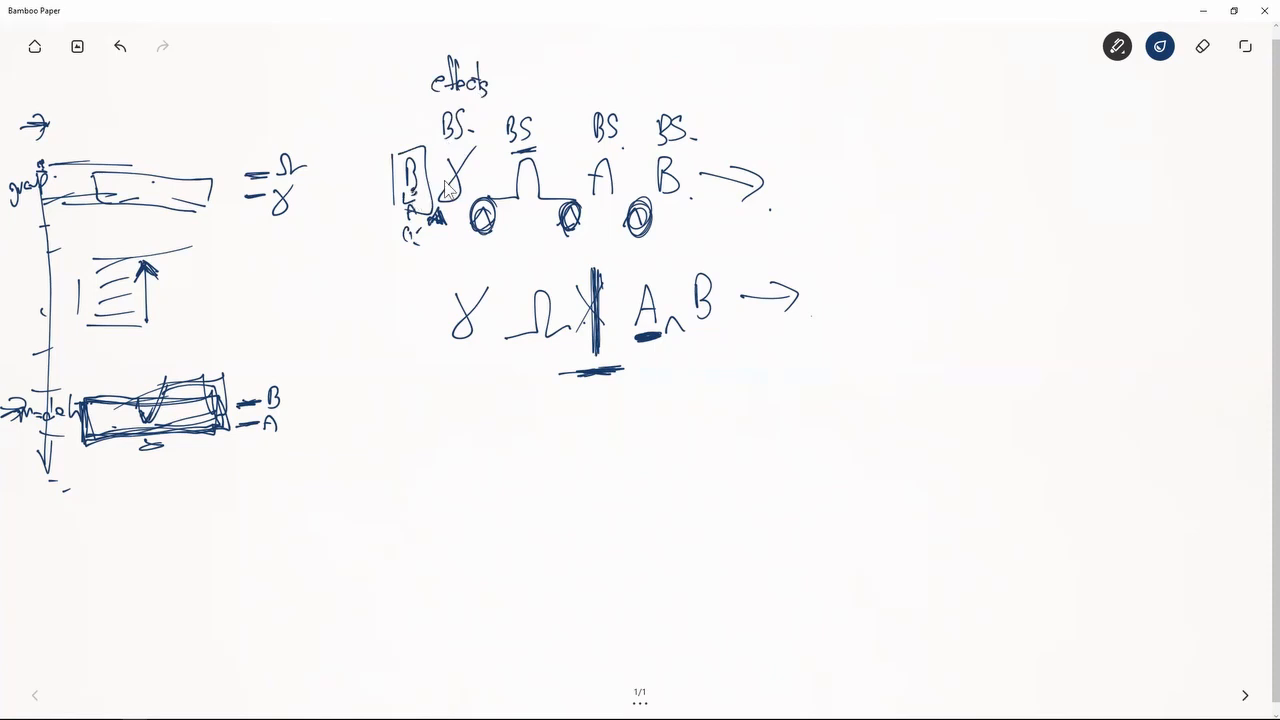
pyautogui.moveTo(428, 176); pyautogui.dragTo(450, 210)
# - Write BS above the A in the second row and draw bracket lines between the divider and the A
pyautogui.moveTo(633, 262); pyautogui.dragTo(640, 274)
pyautogui.moveTo(645, 262)
pyautogui.mouseDown()
pyautogui.moveTo(606, 292)
pyautogui.moveTo(626, 302)
pyautogui.moveTo(612, 344)
pyautogui.mouseUp()
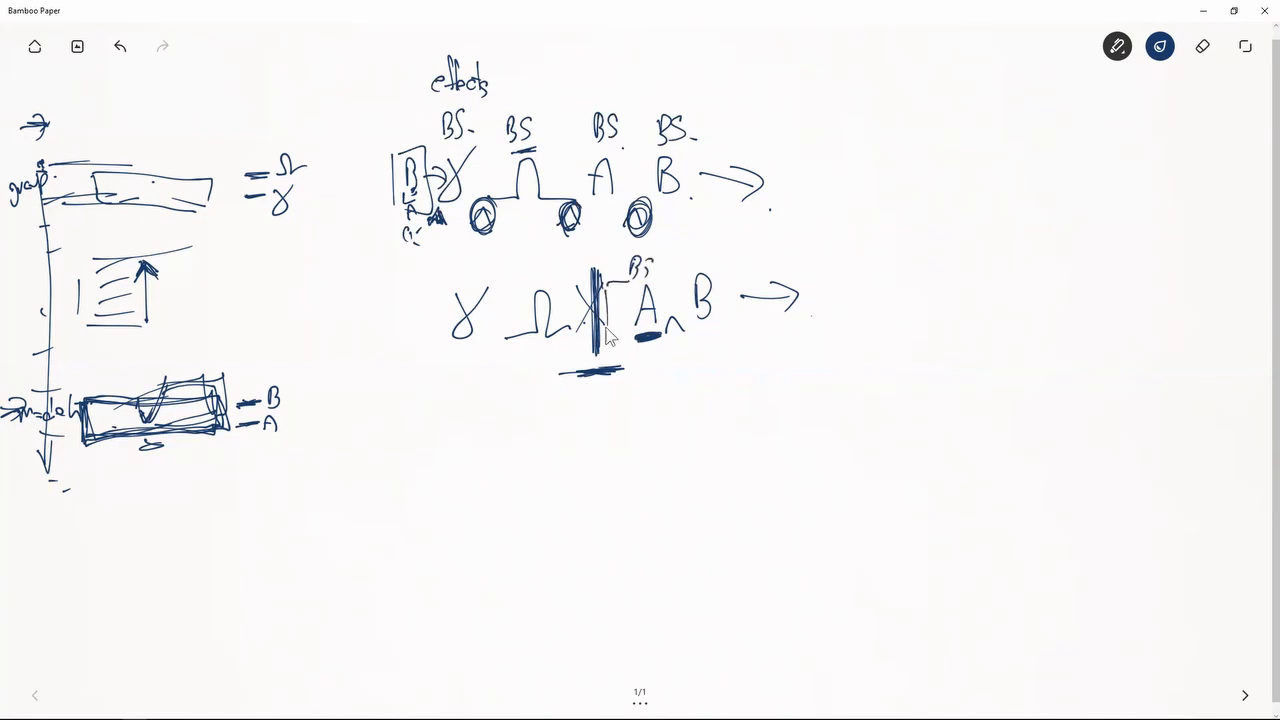
pyautogui.moveTo(624, 284); pyautogui.dragTo(623, 346)
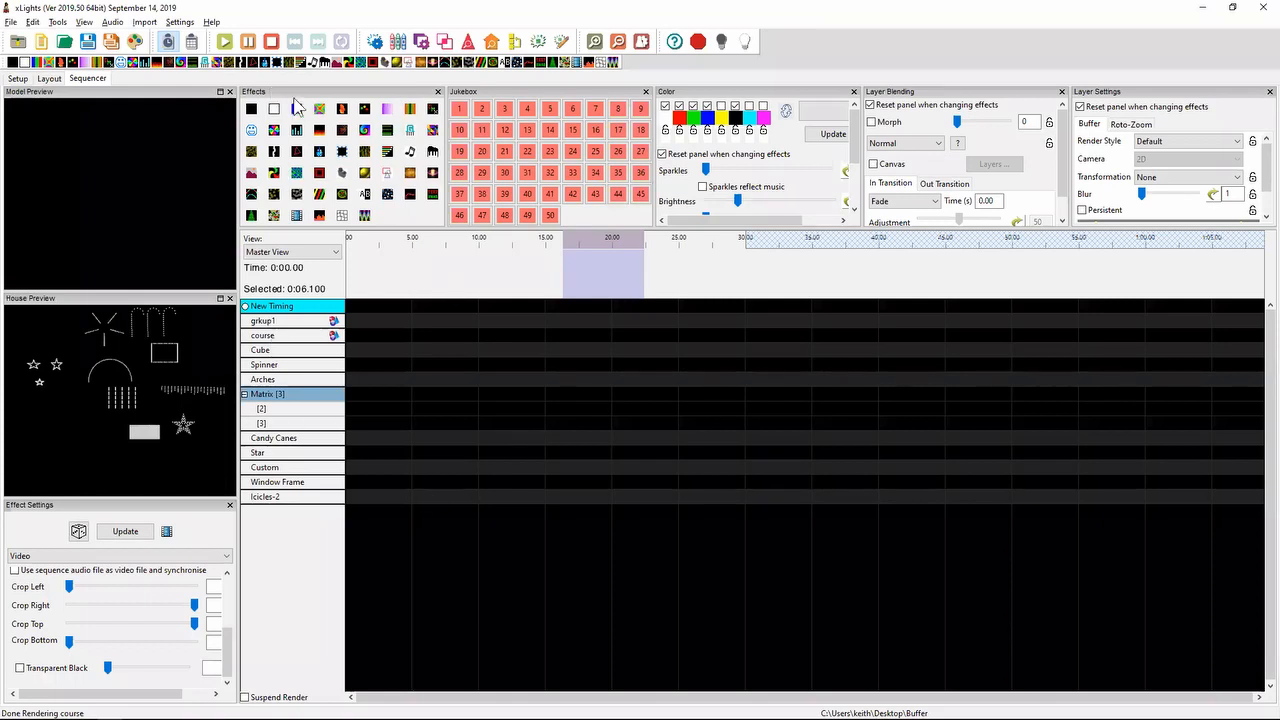
# - In xLights, place a Bars effect on the Matrix's first layer from about 7 s to 11 s, with Average blending
pyautogui.moveTo(298, 112); pyautogui.dragTo(450, 393)
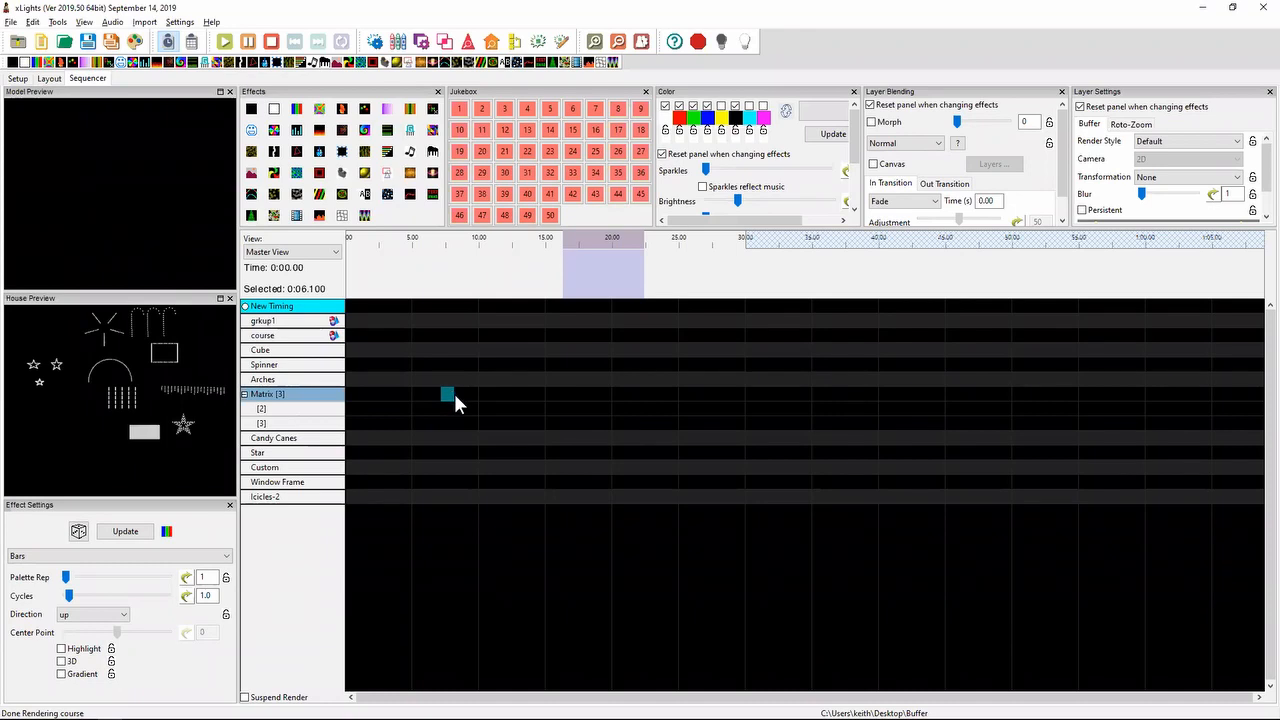
pyautogui.click(905, 143)
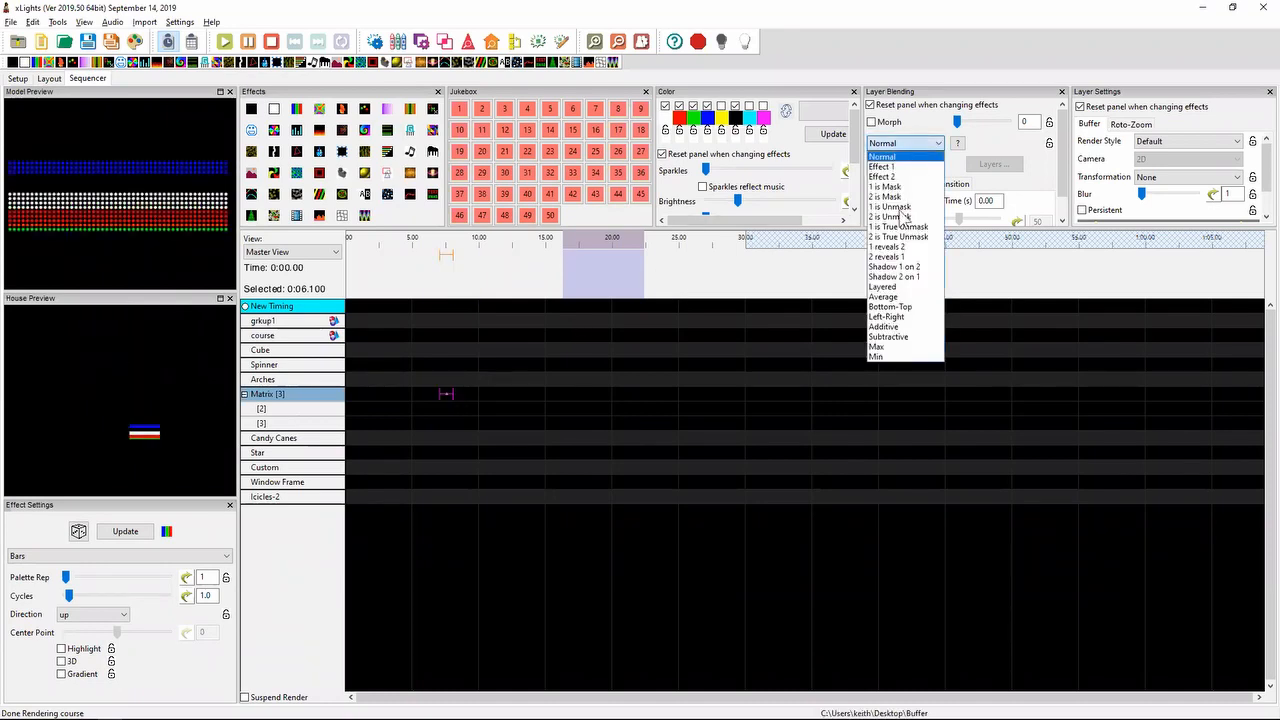
pyautogui.click(892, 297)
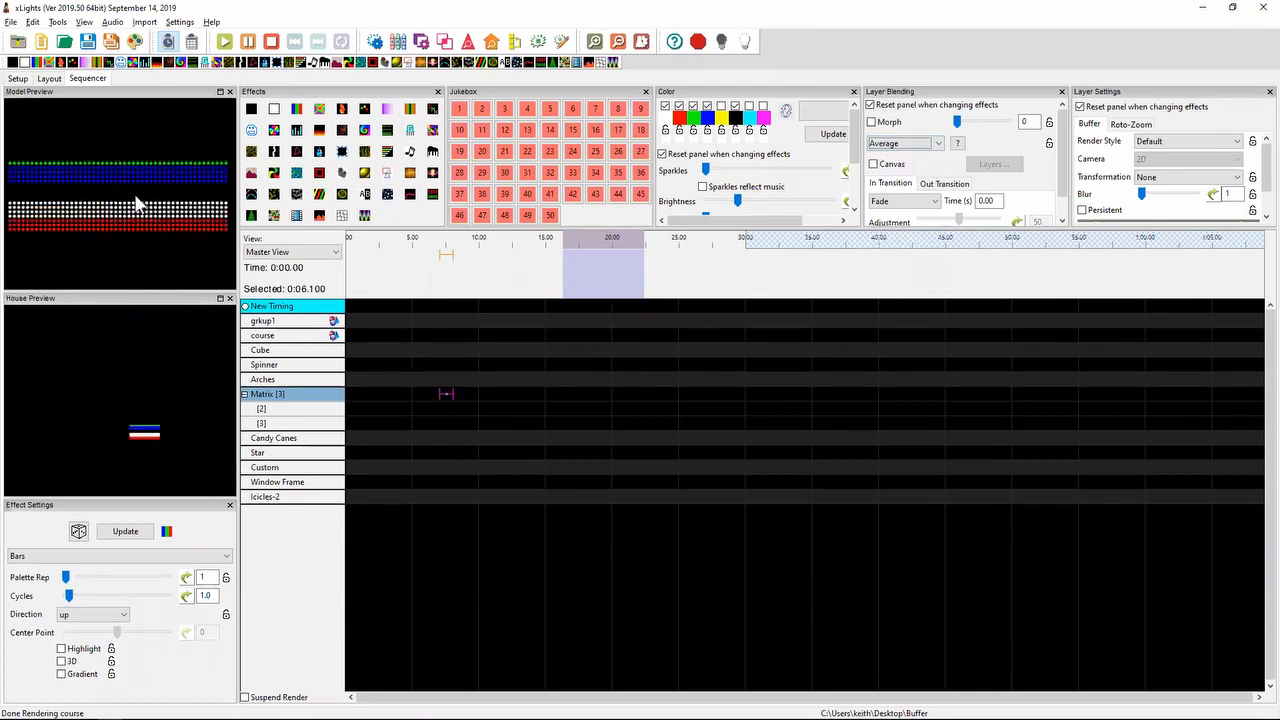
pyautogui.click(448, 394)
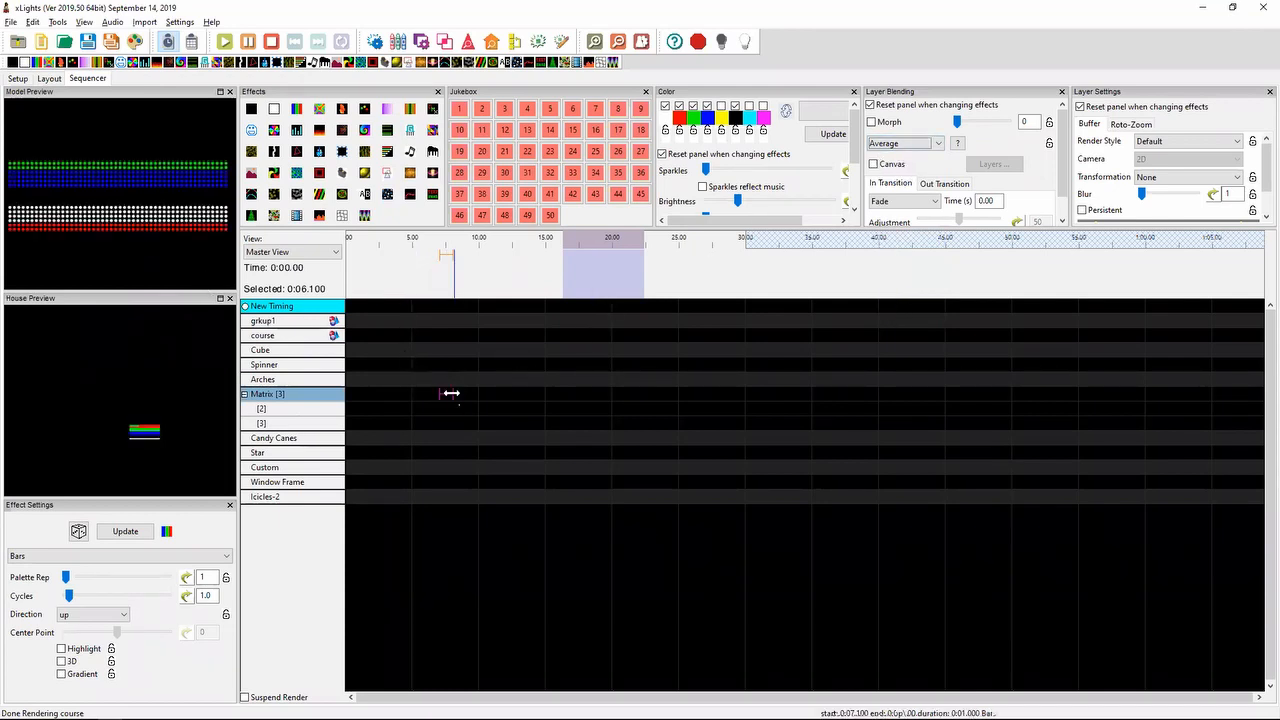
pyautogui.moveTo(475, 393); pyautogui.dragTo(492, 393)
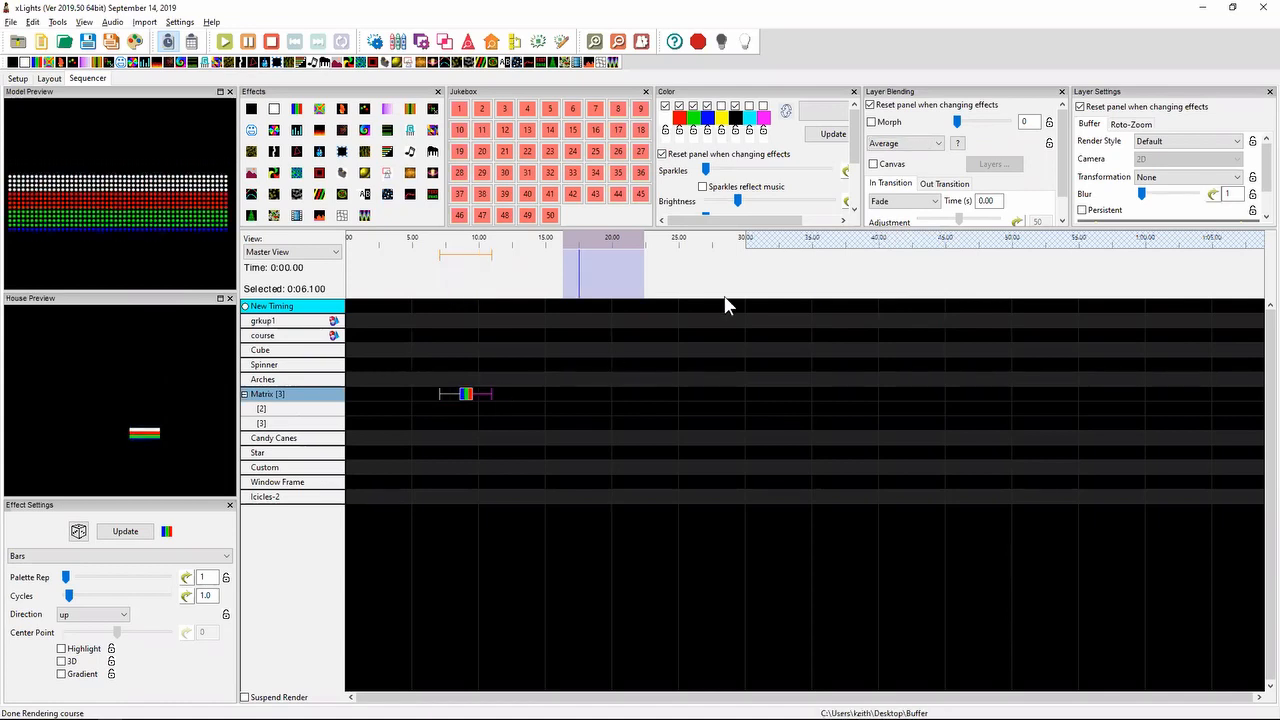
# - Try the 2 is Mask, Effect 2 and Subtractive blending modes on the Matrix's Bars effect
pyautogui.click(903, 143)
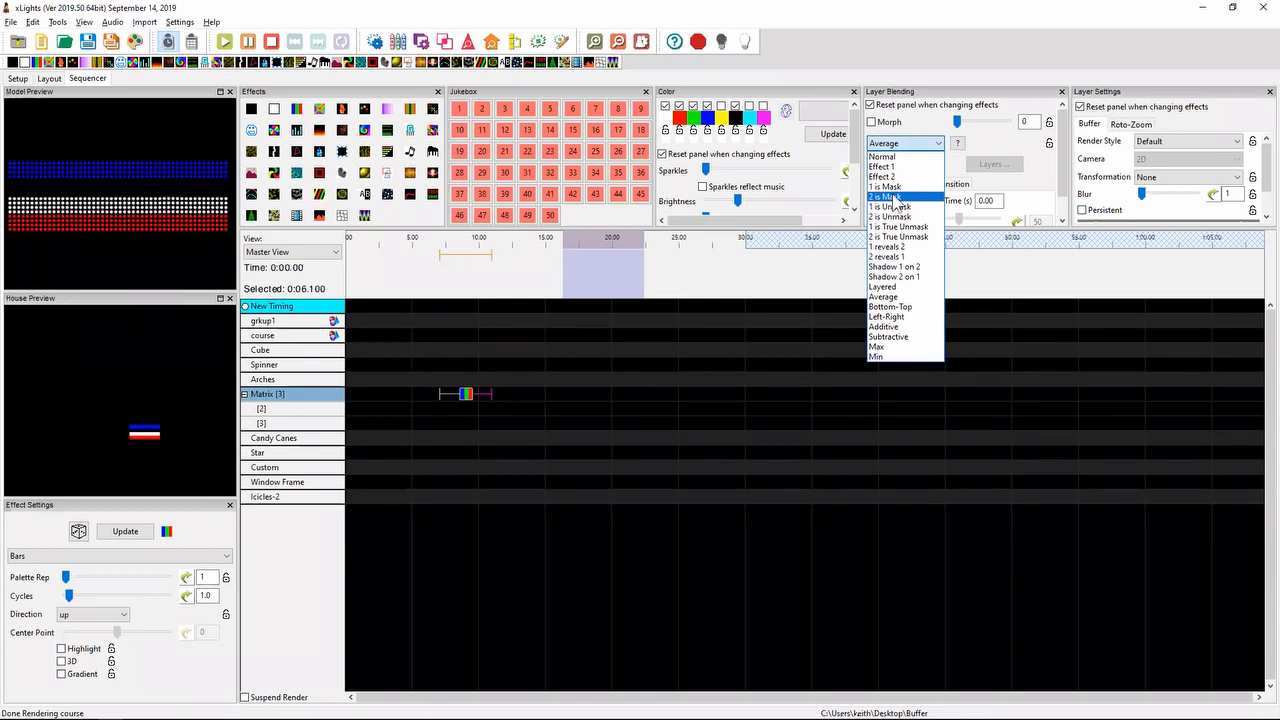
pyautogui.click(888, 196)
pyautogui.click(903, 143)
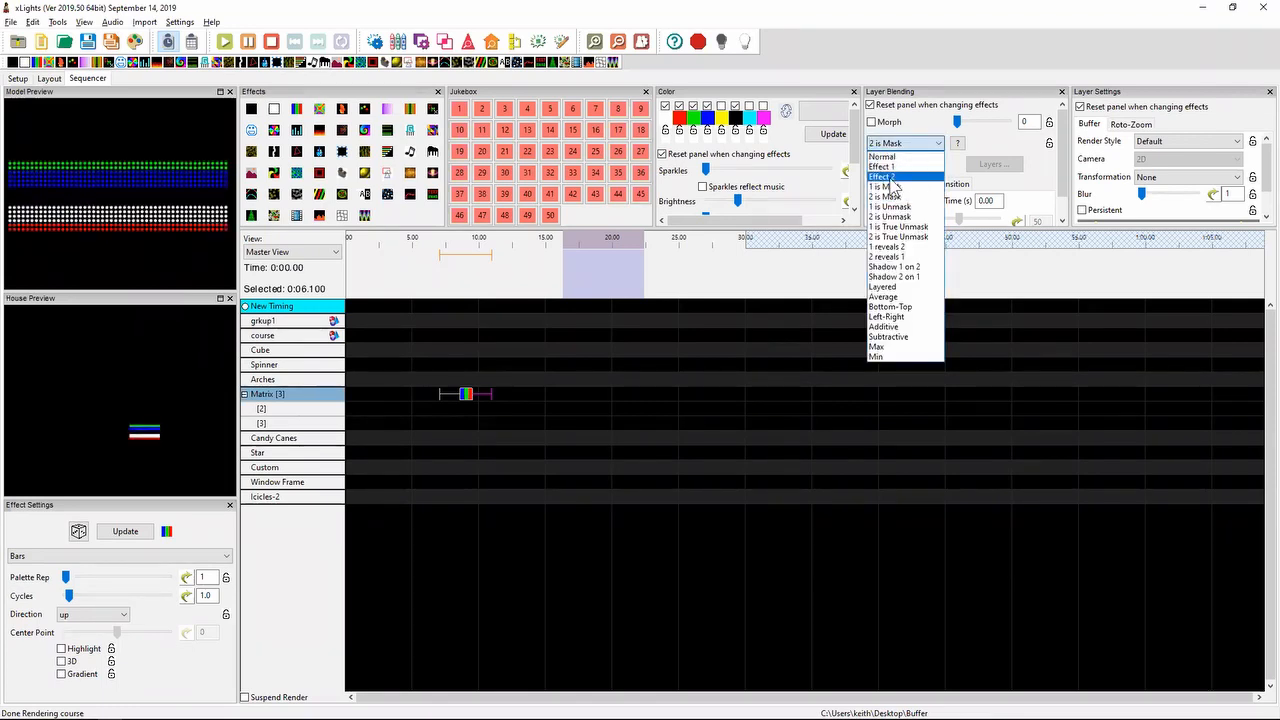
pyautogui.click(891, 177)
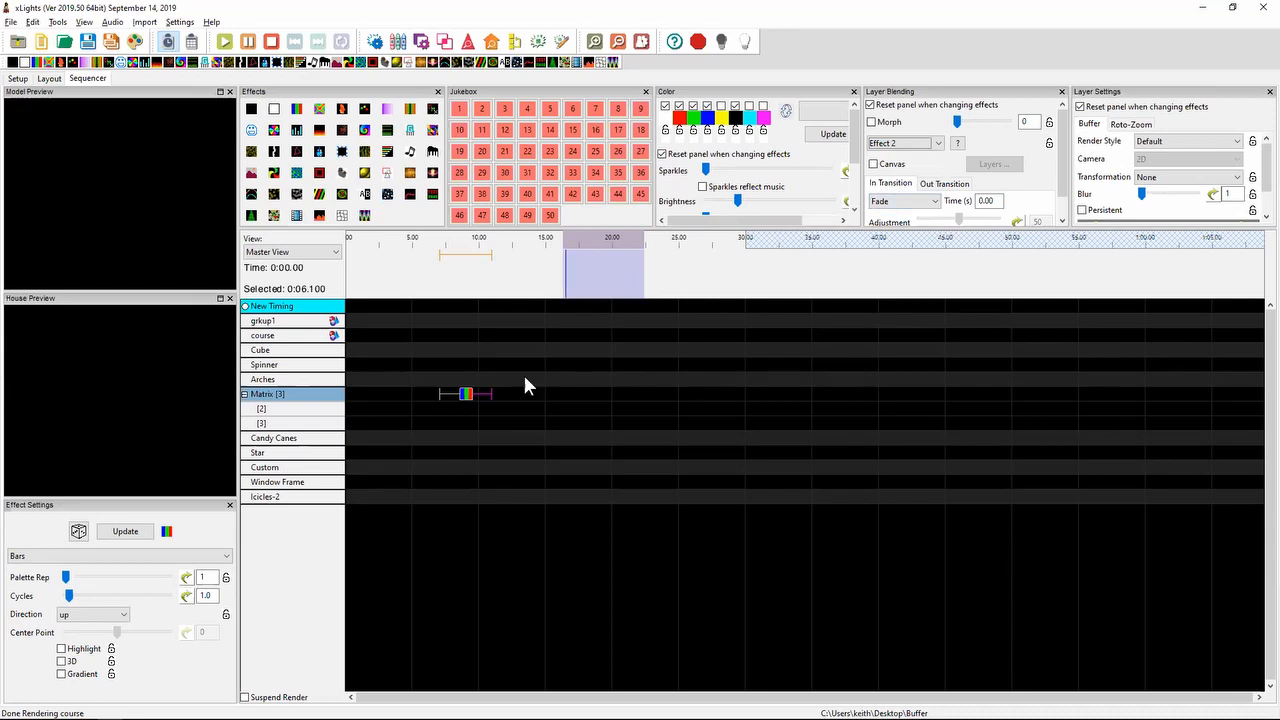
pyautogui.click(900, 143)
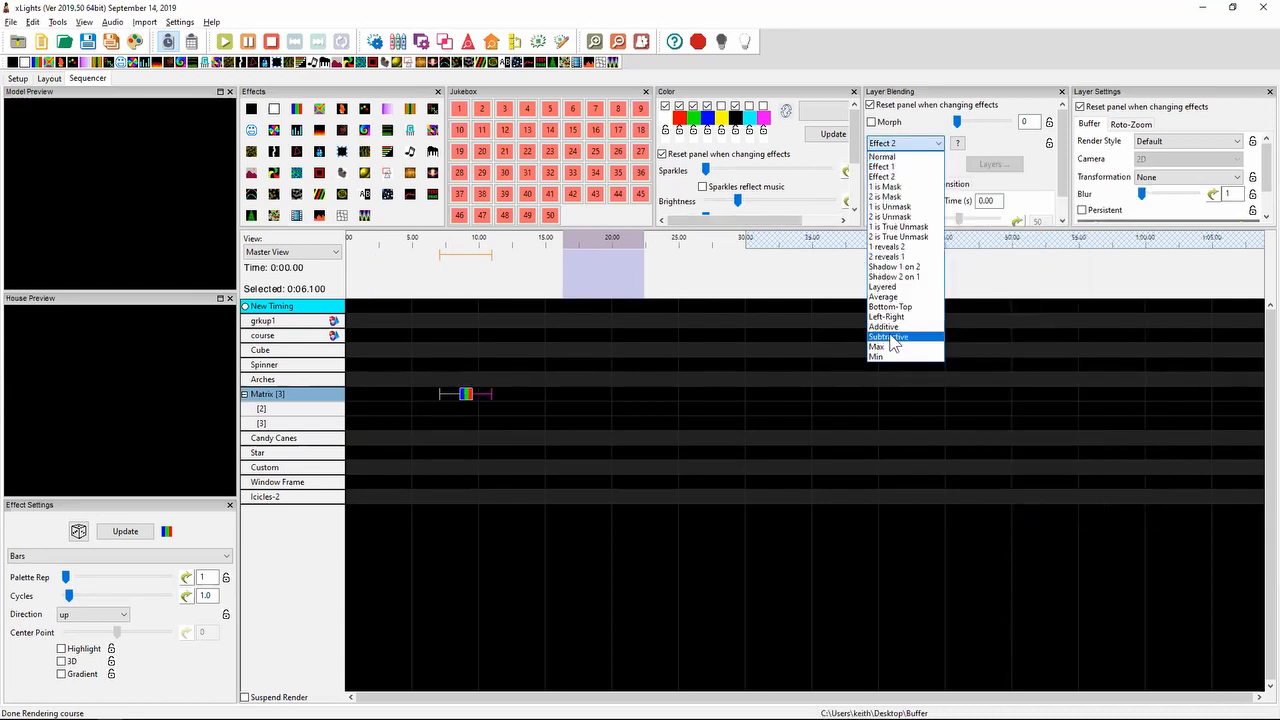
pyautogui.click(893, 337)
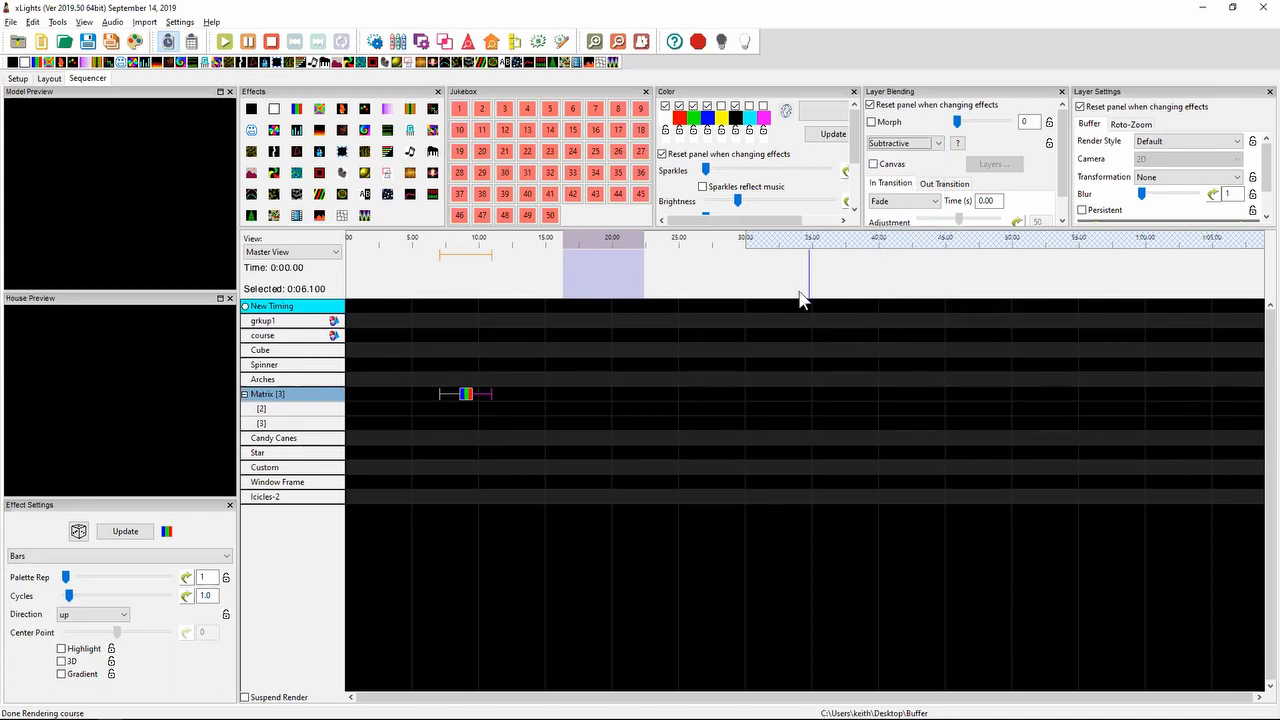
# - Try the Min, Max and Additive blending modes on the Matrix's Bars effect
pyautogui.click(466, 395)
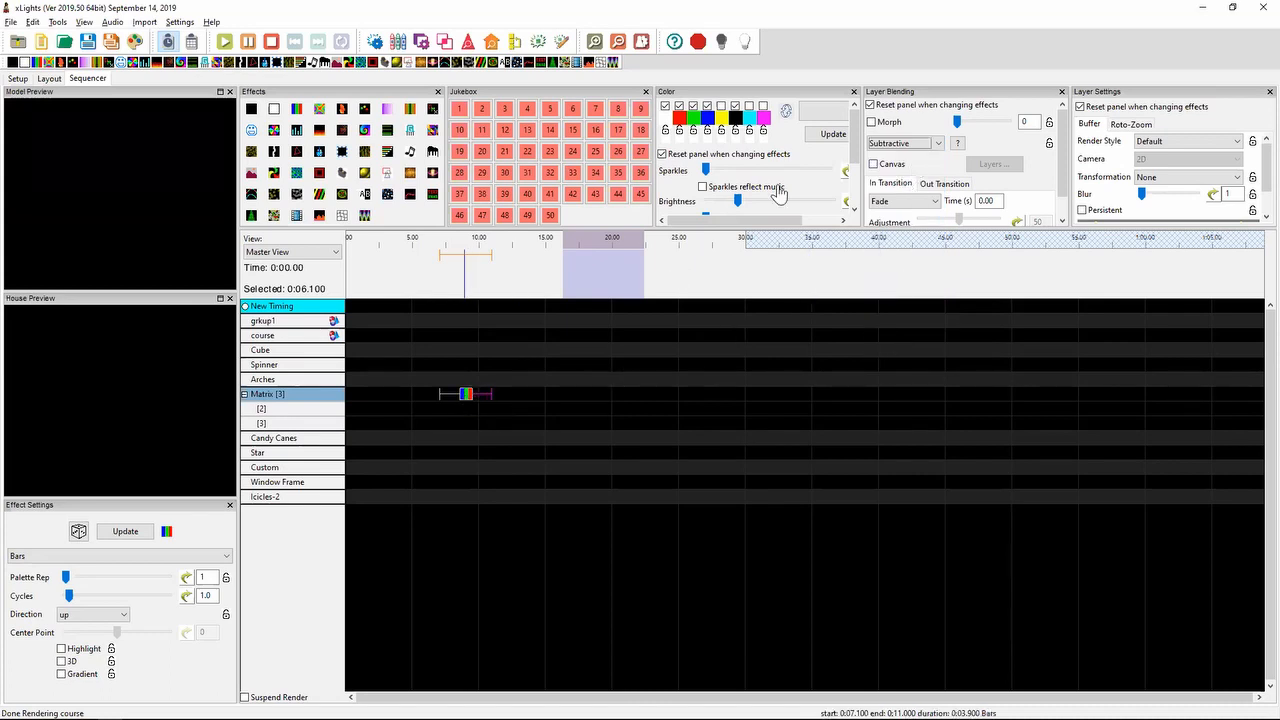
pyautogui.click(893, 148)
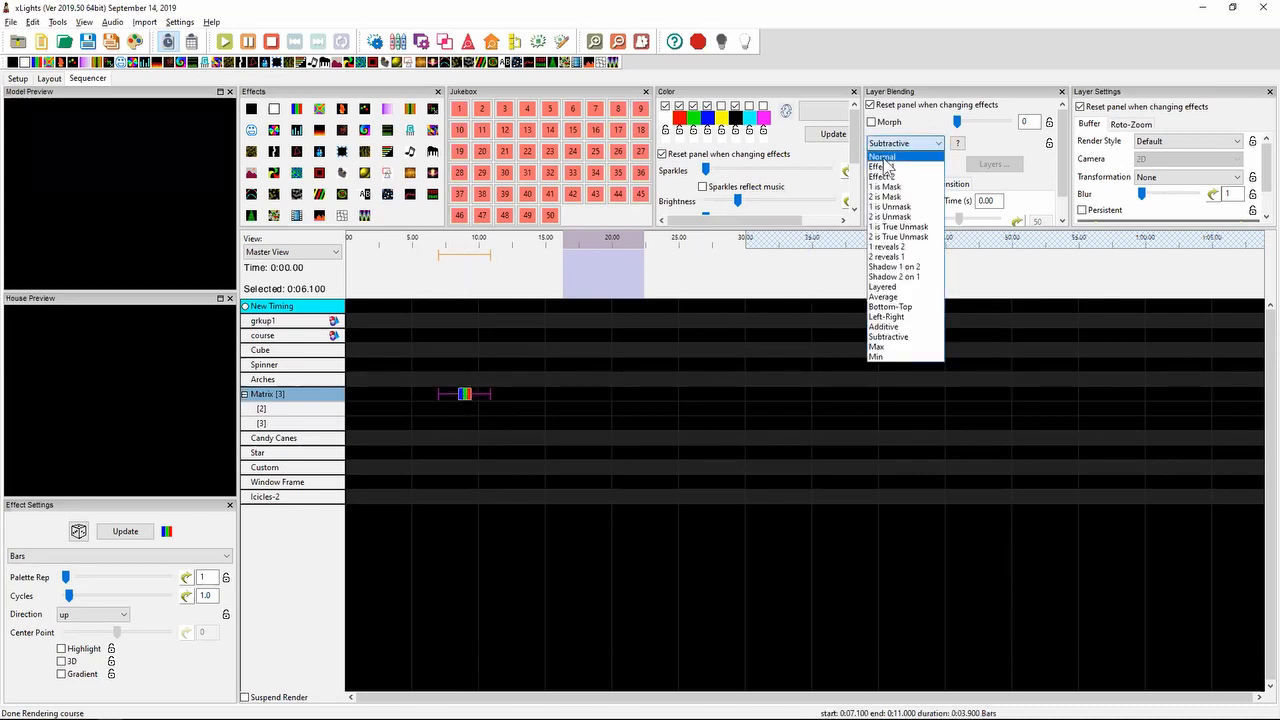
pyautogui.click(881, 357)
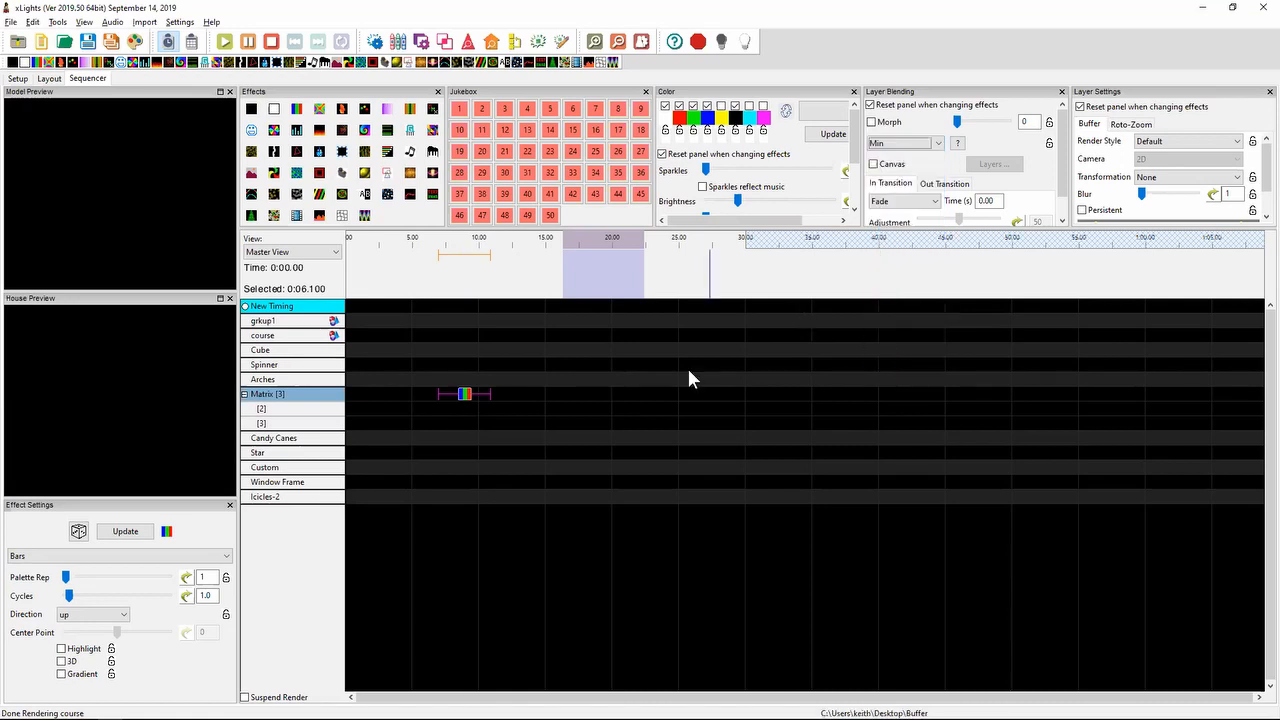
pyautogui.click(897, 143)
pyautogui.click(876, 346)
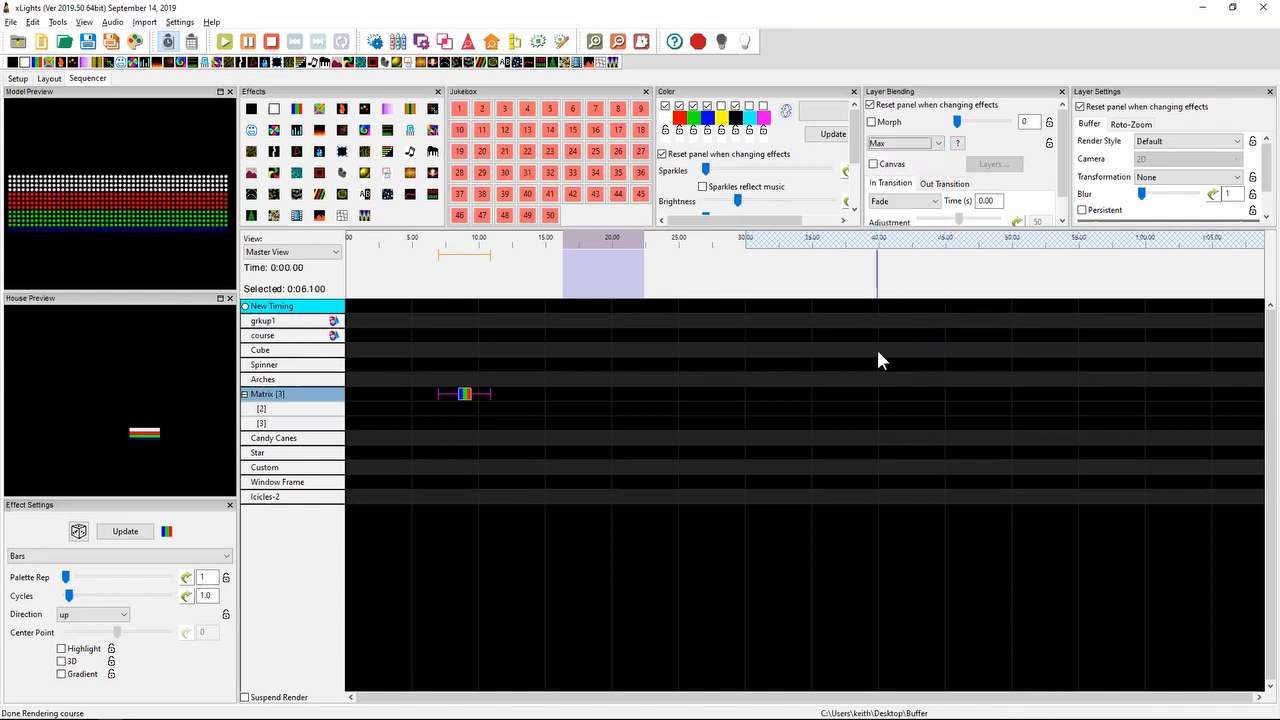
pyautogui.click(899, 145)
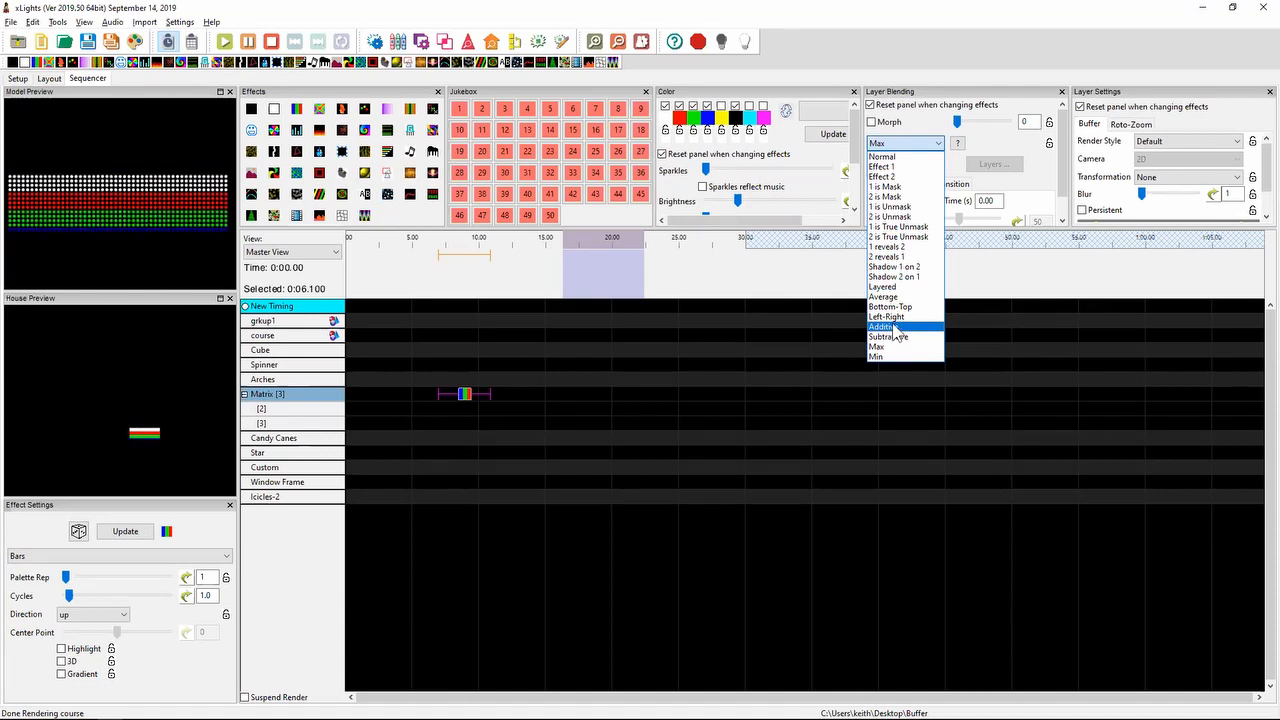
pyautogui.click(890, 326)
# - Set the Bars effect's layer blending to Average and deselect the effect
pyautogui.click(900, 145)
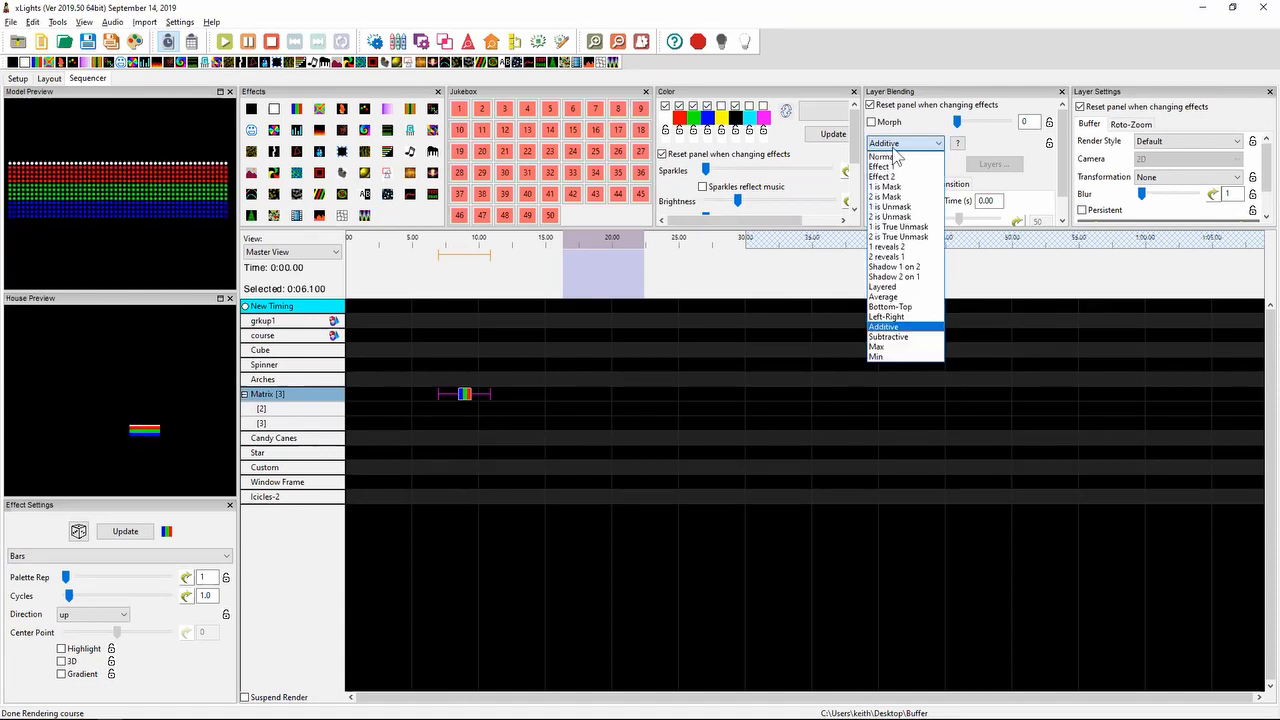
pyautogui.click(893, 297)
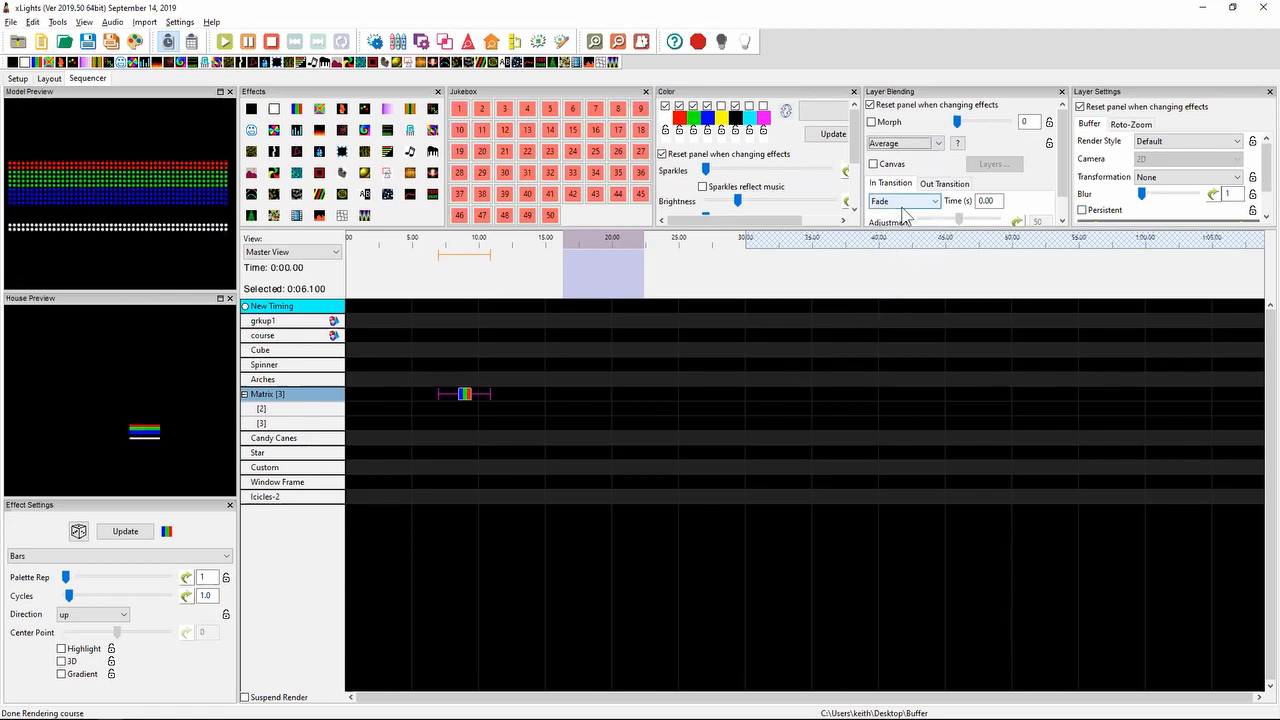
pyautogui.click(910, 150)
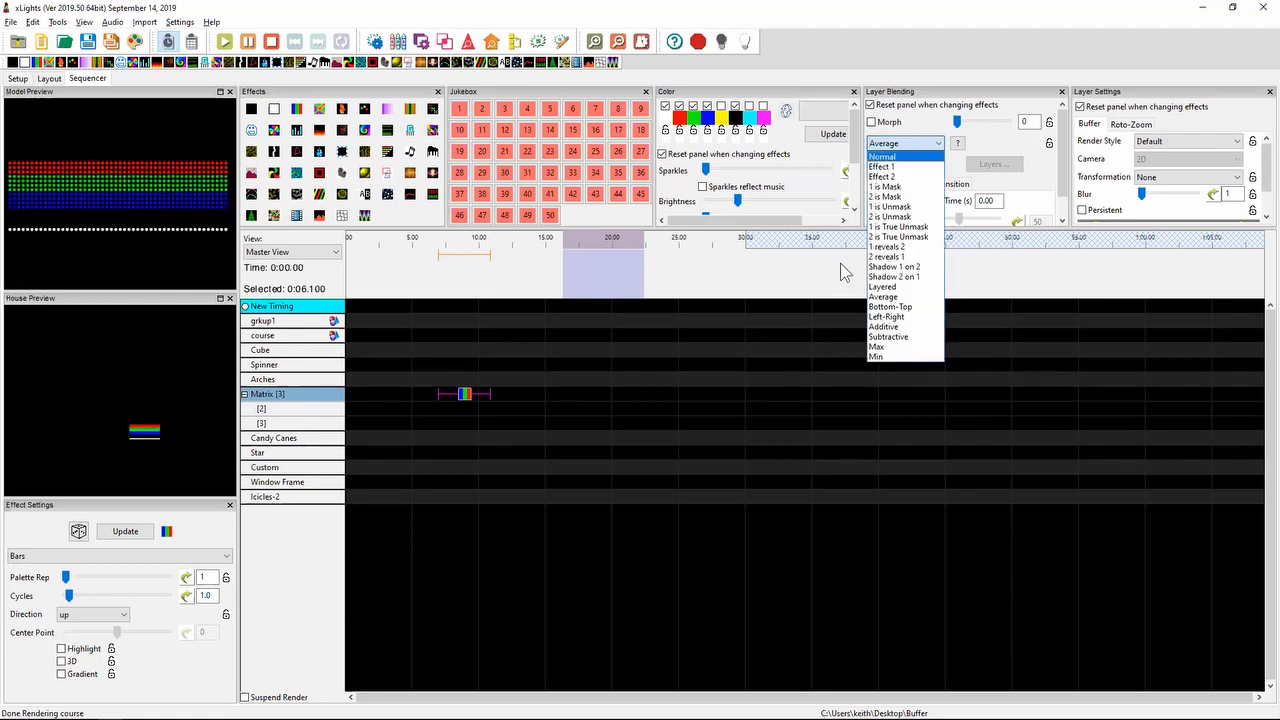
pyautogui.click(805, 335)
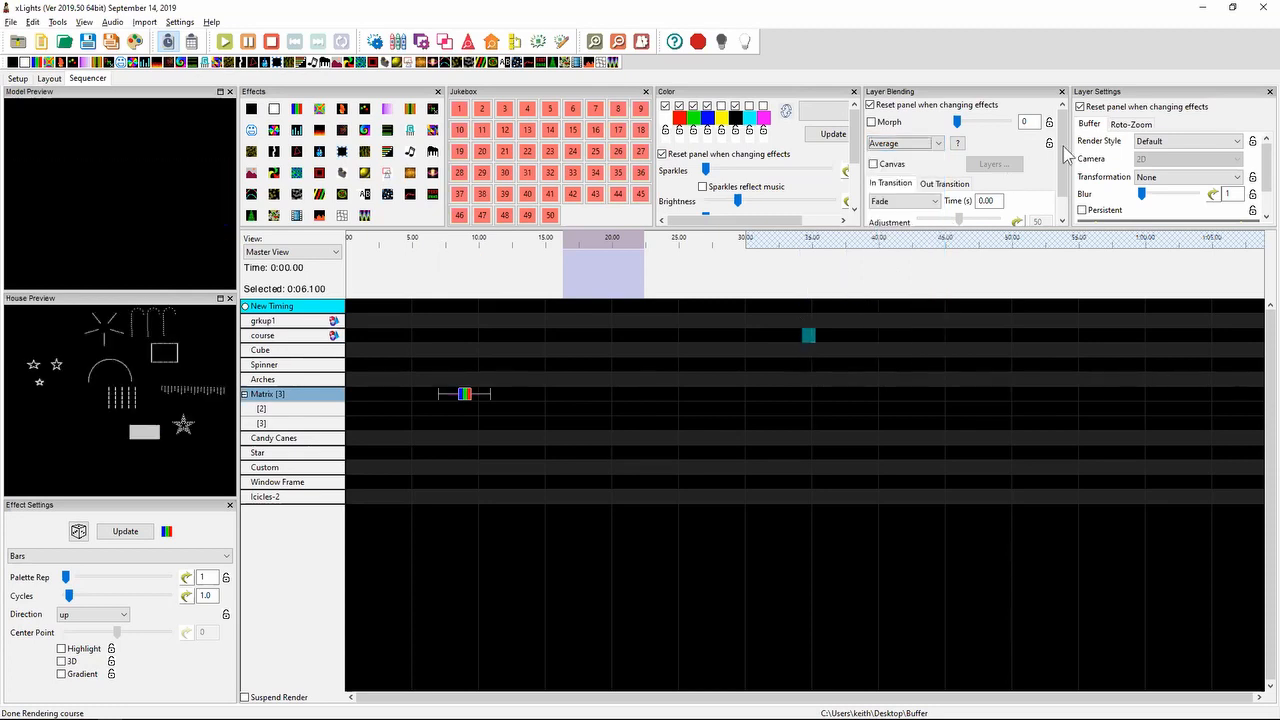
# - Switch to the Bamboo Paper sketch and back to xLights, and examine the list of available sequencer views
pyautogui.click(1199, 9)
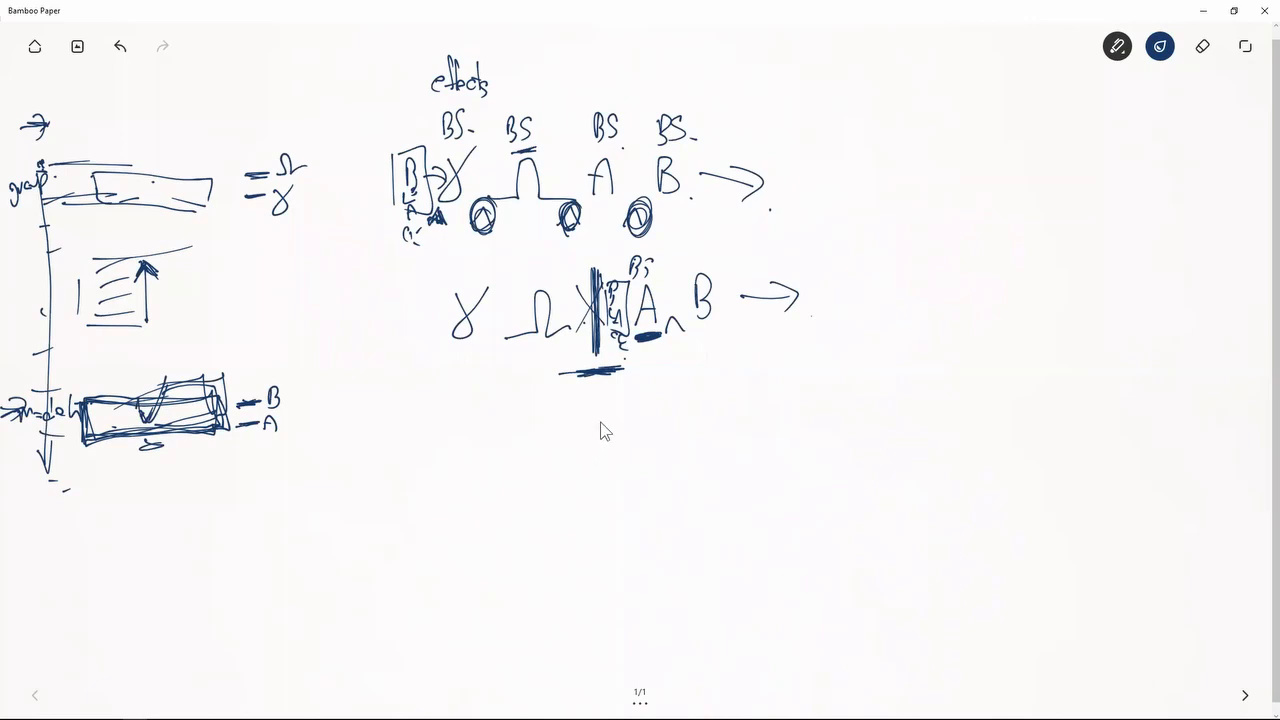
pyautogui.hotkey('alt', 'Tab')
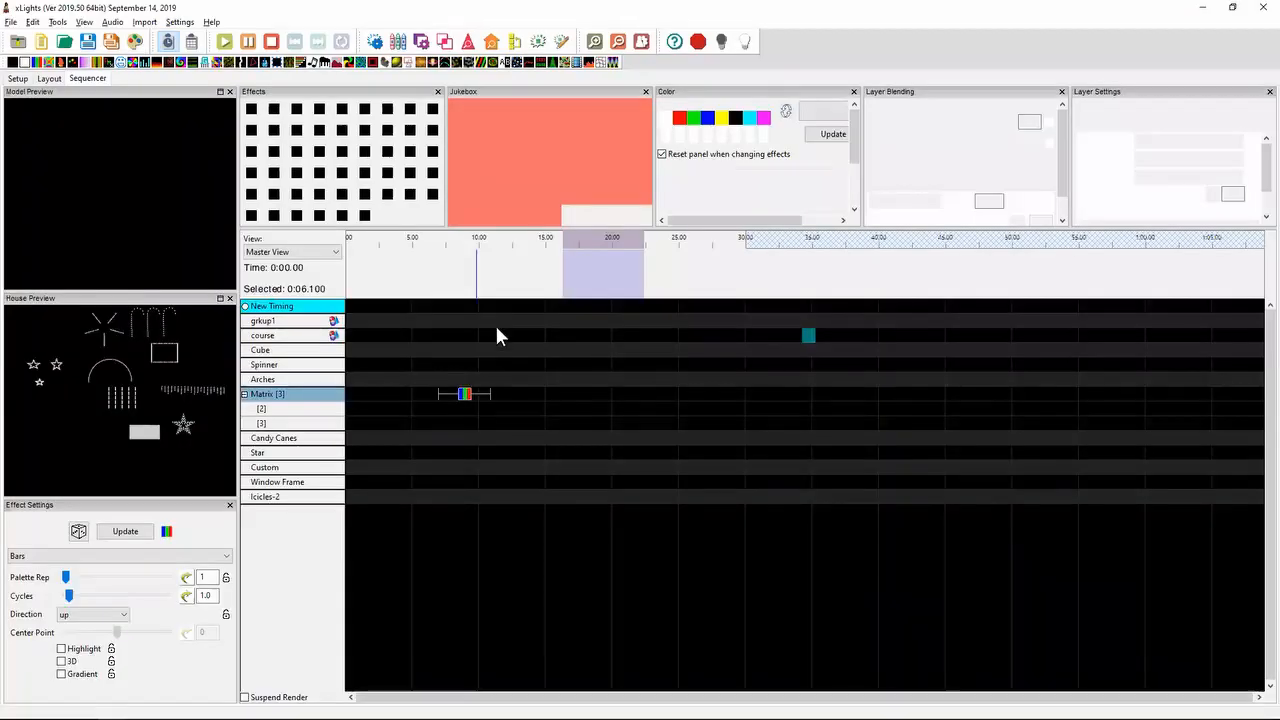
pyautogui.click(303, 254)
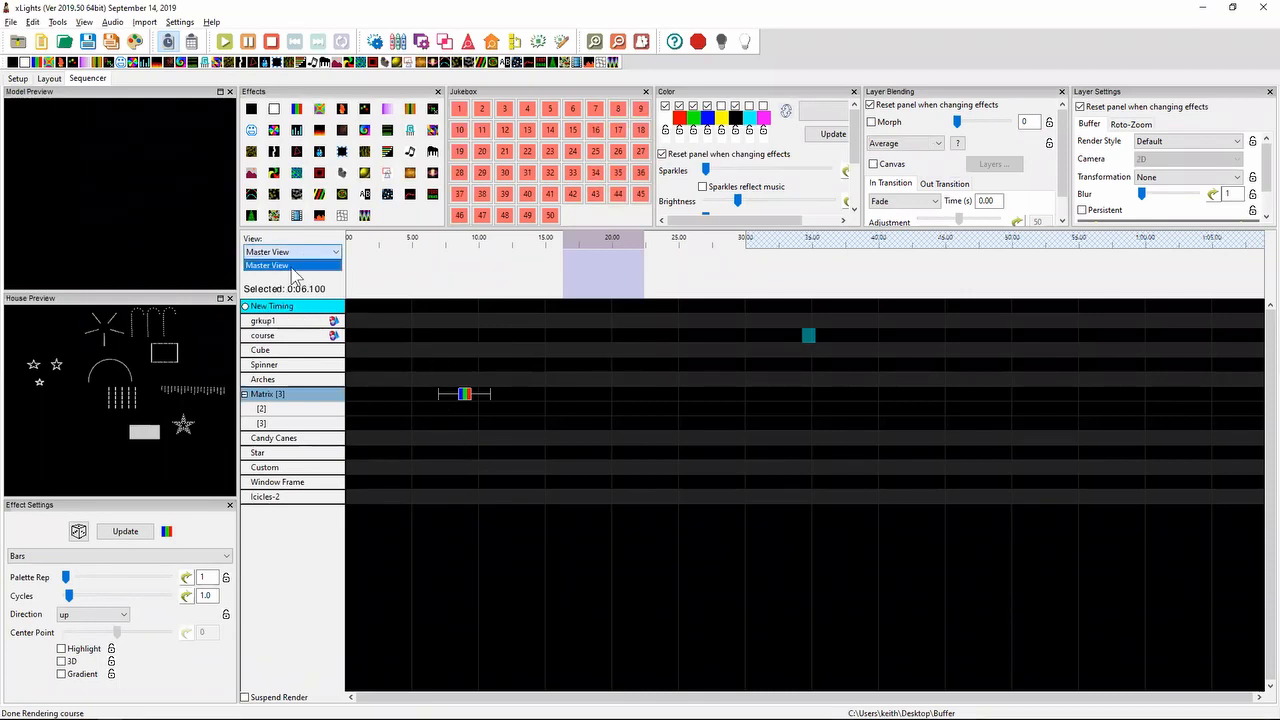
pyautogui.click(301, 255)
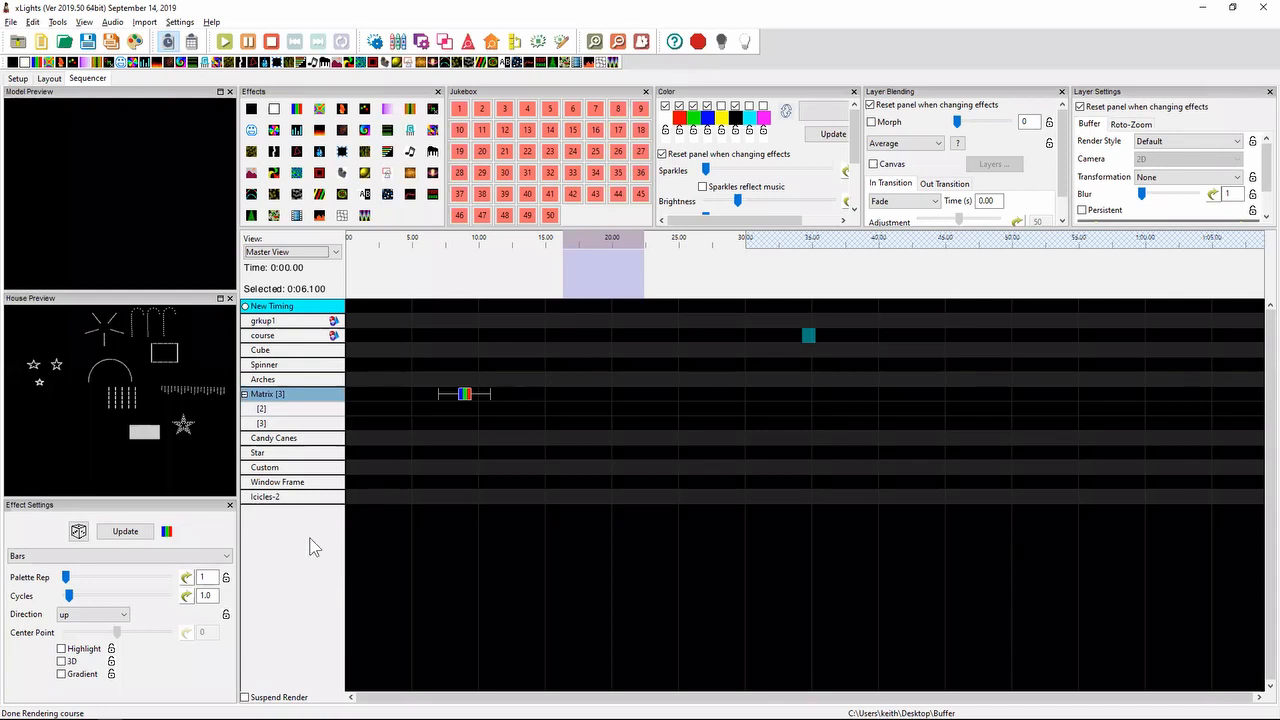
# - Open the Display Elements window for editing, undock it so its lists show in full, and select the Master View
pyautogui.rightClick(288, 481)
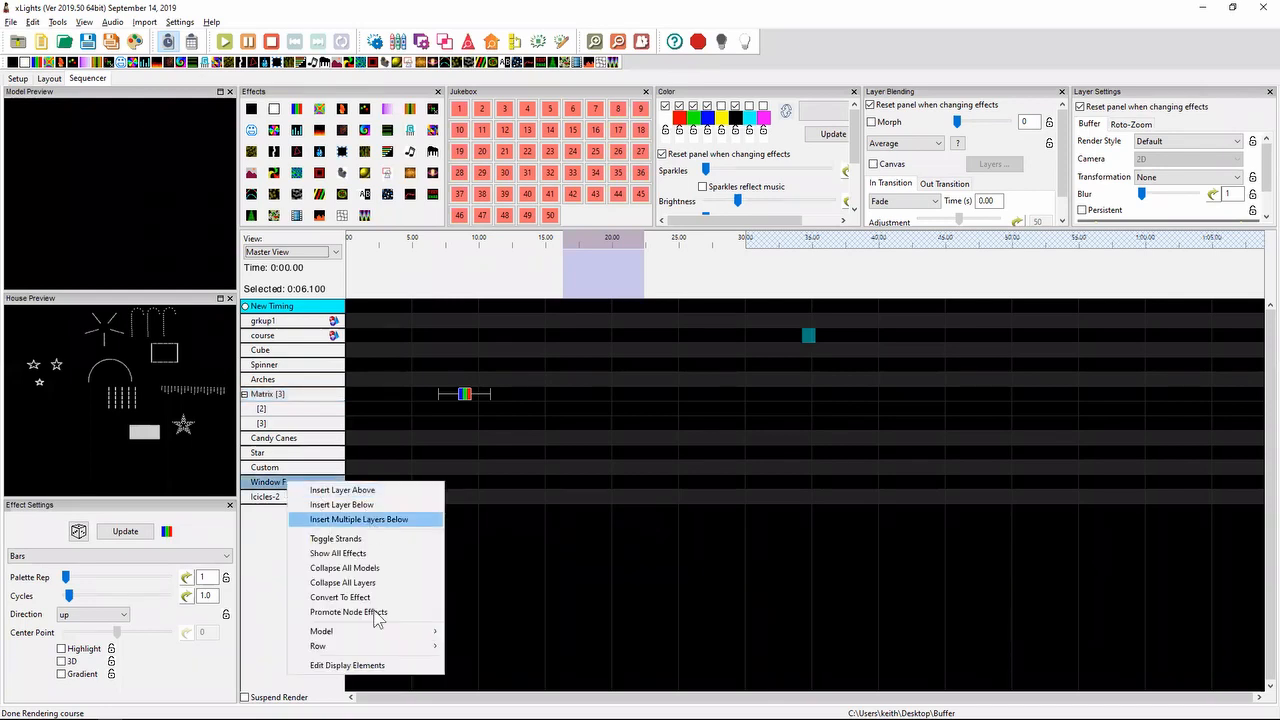
pyautogui.click(351, 665)
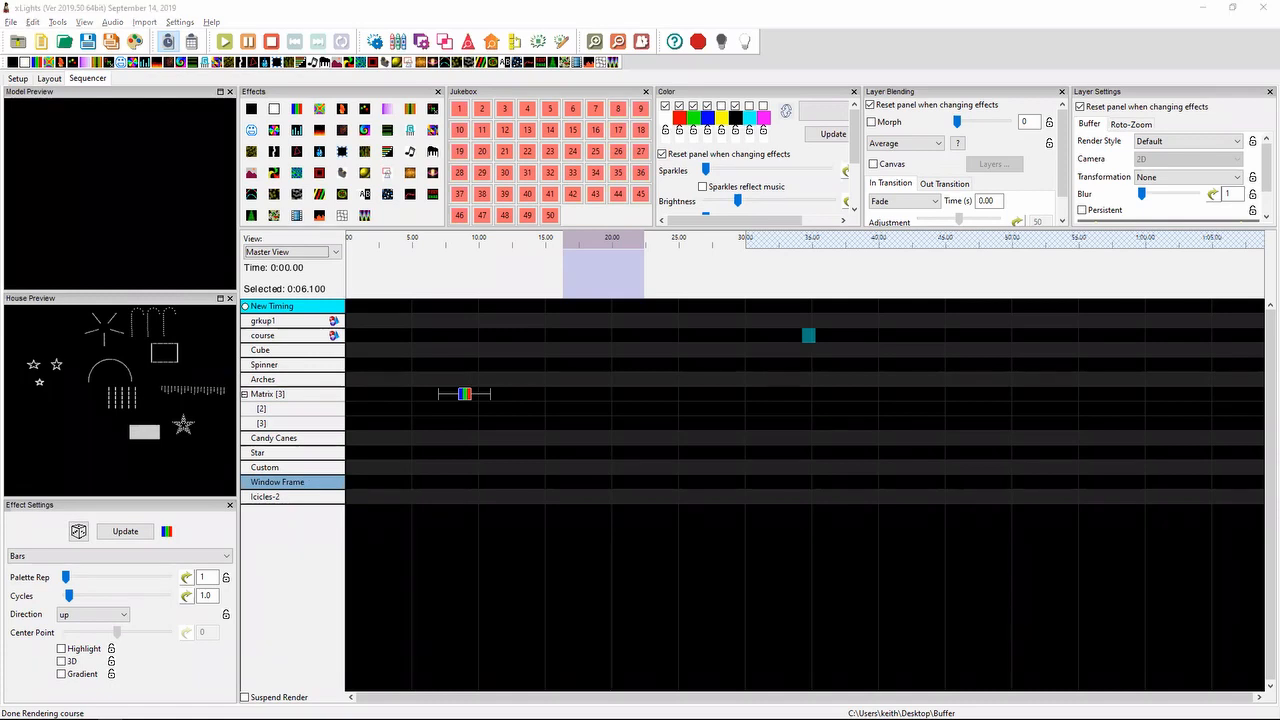
pyautogui.click(514, 41)
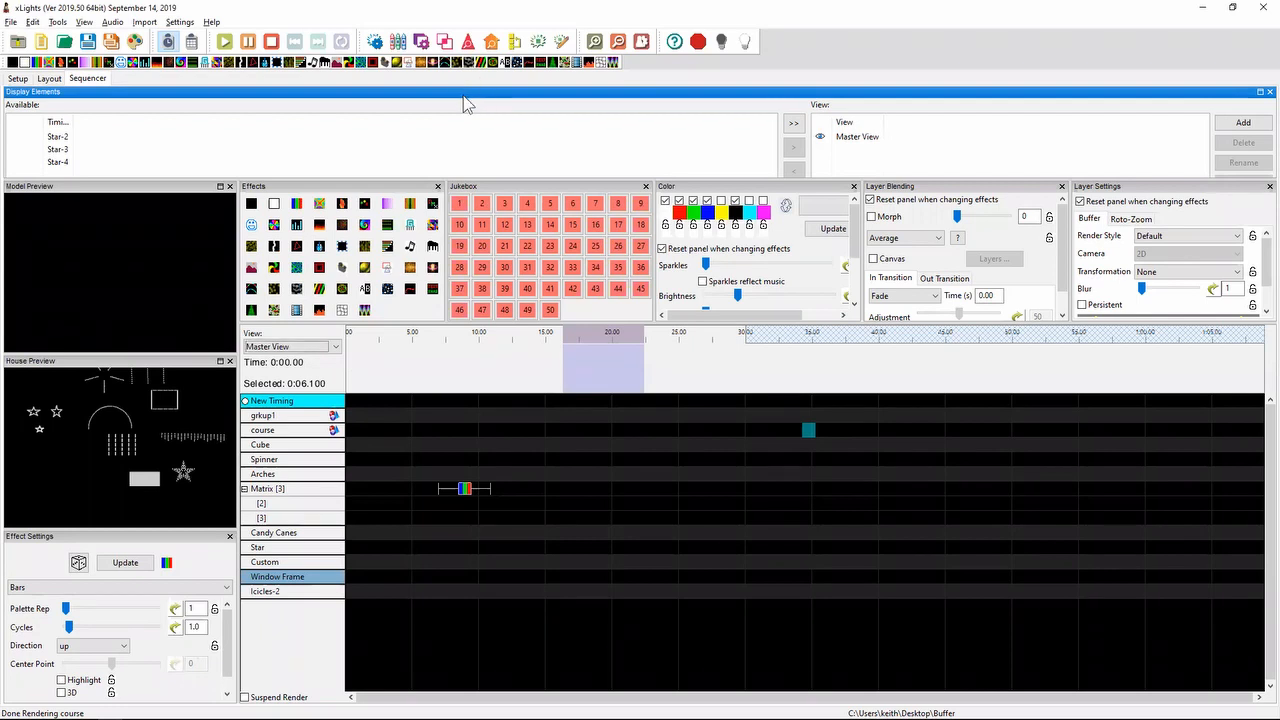
pyautogui.moveTo(465, 104); pyautogui.dragTo(472, 28)
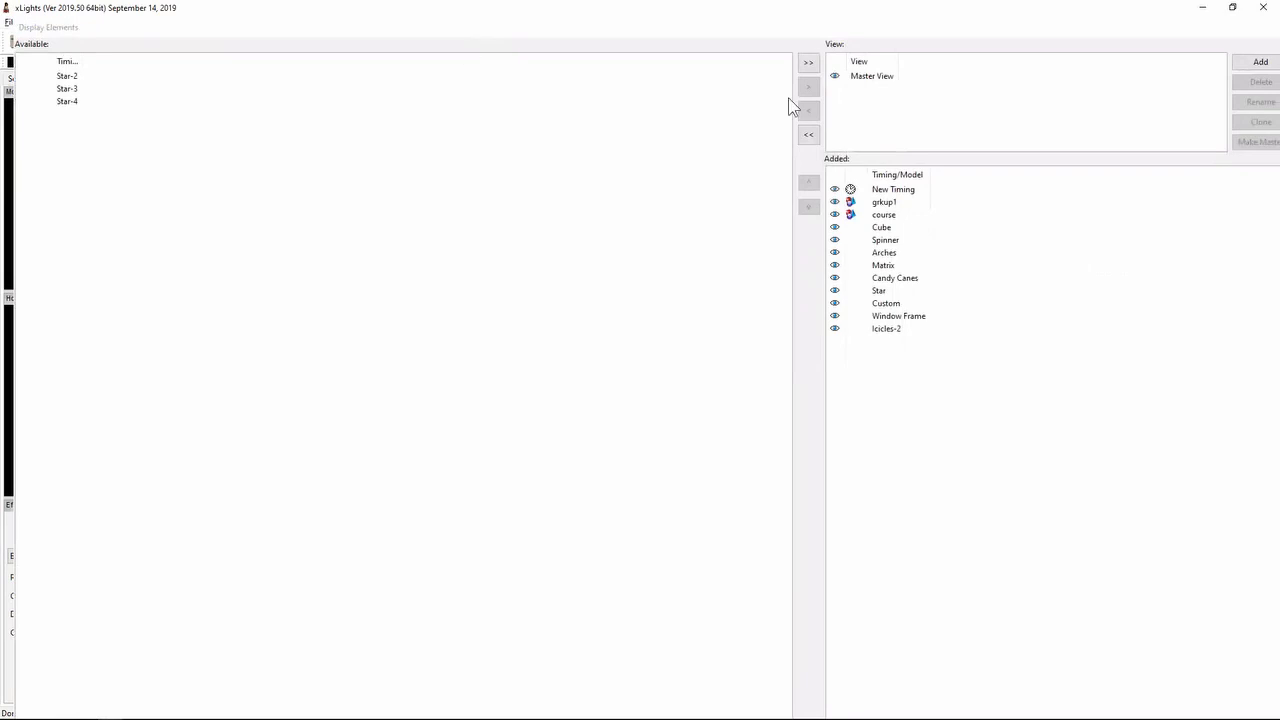
pyautogui.click(855, 80)
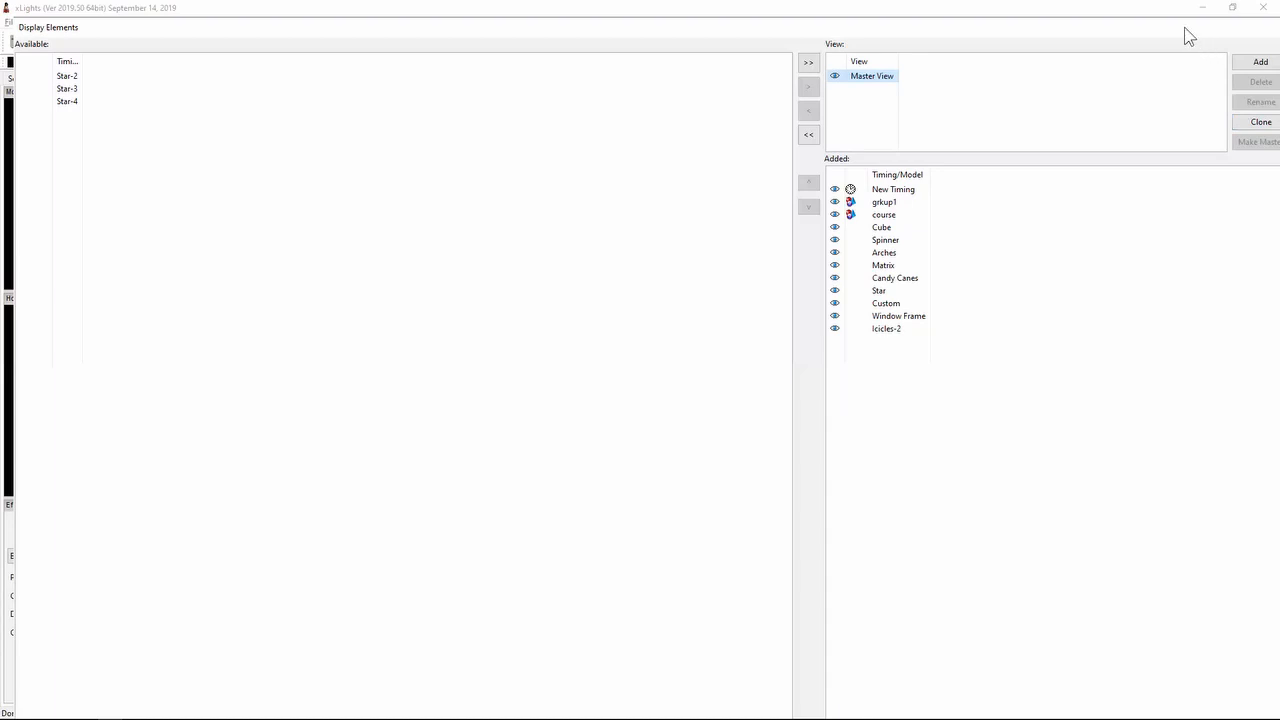
pyautogui.moveTo(1151, 36); pyautogui.dragTo(1110, 37)
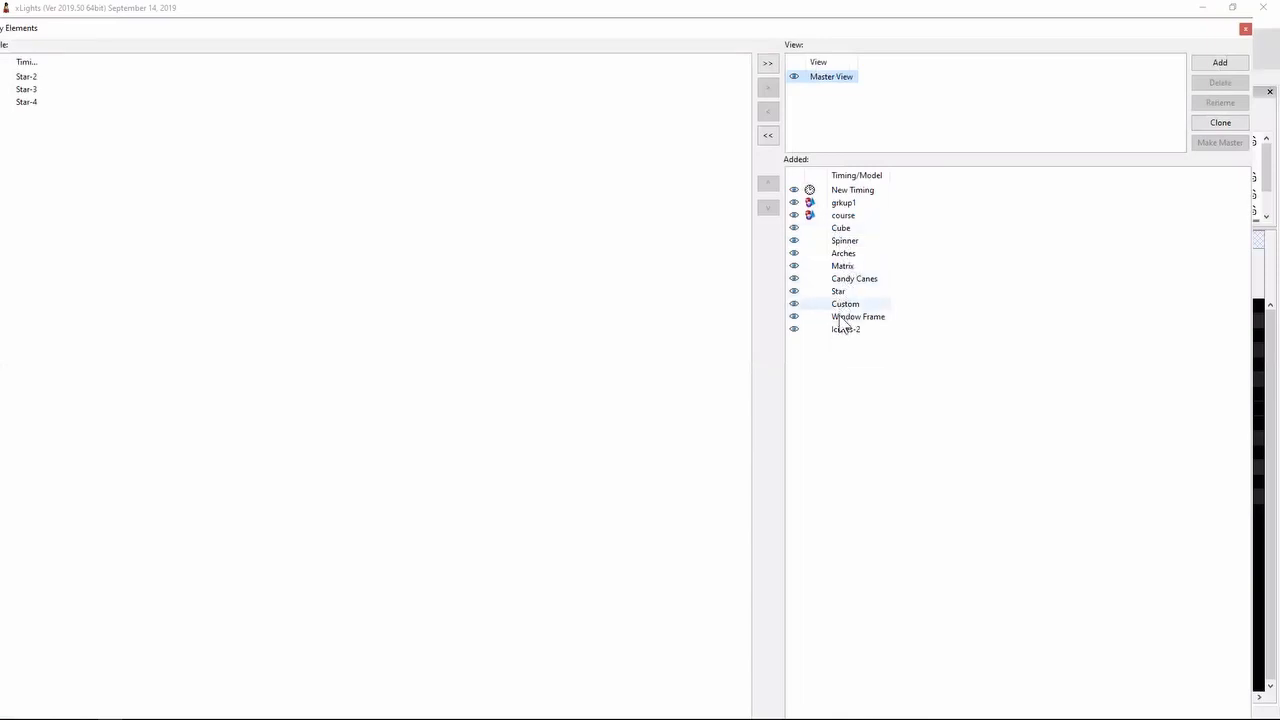
# - Hide Spinner, Arches, Matrix and Candy Canes in the Master View and close the Display Elements window
pyautogui.click(794, 241)
pyautogui.click(794, 253)
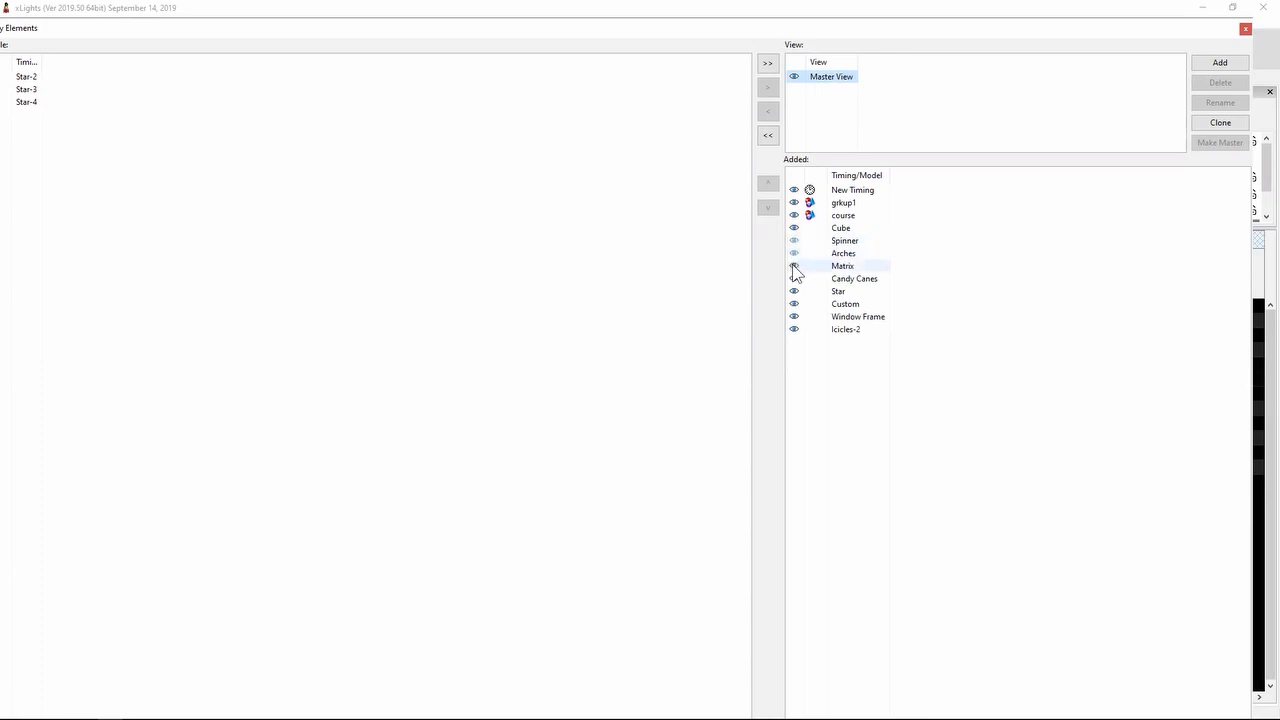
pyautogui.click(794, 266)
pyautogui.click(794, 278)
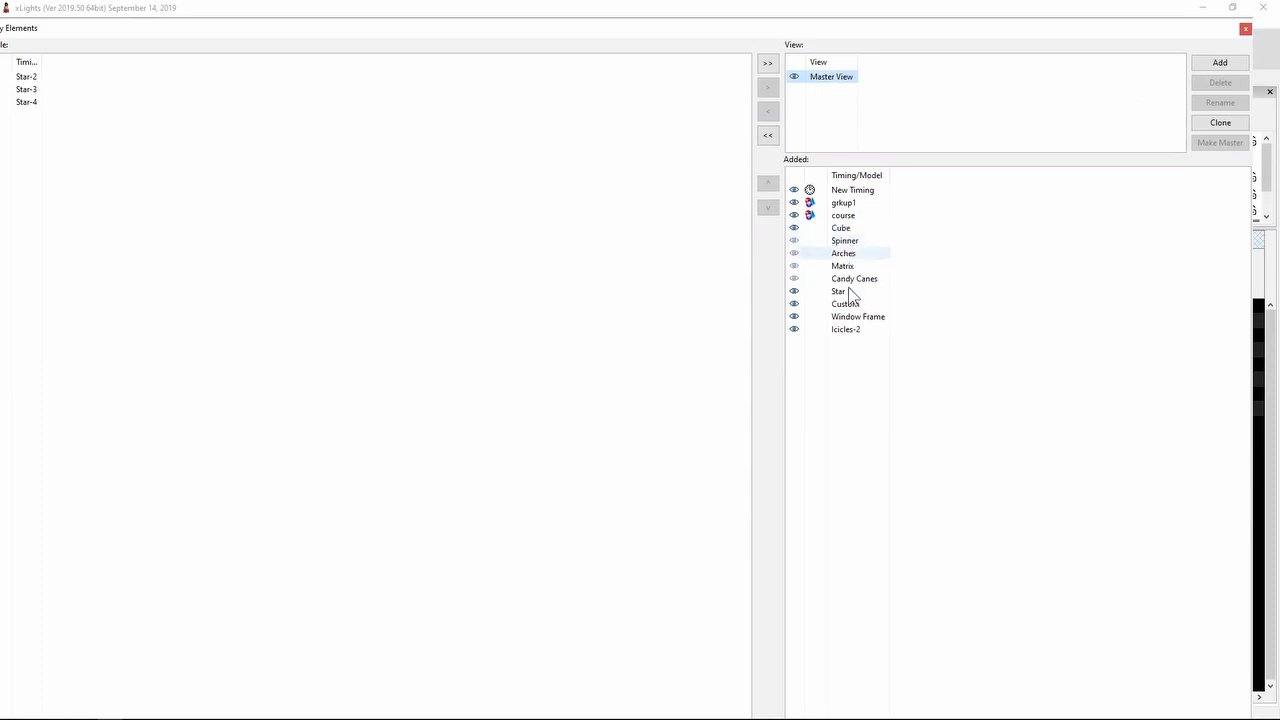
pyautogui.click(1245, 28)
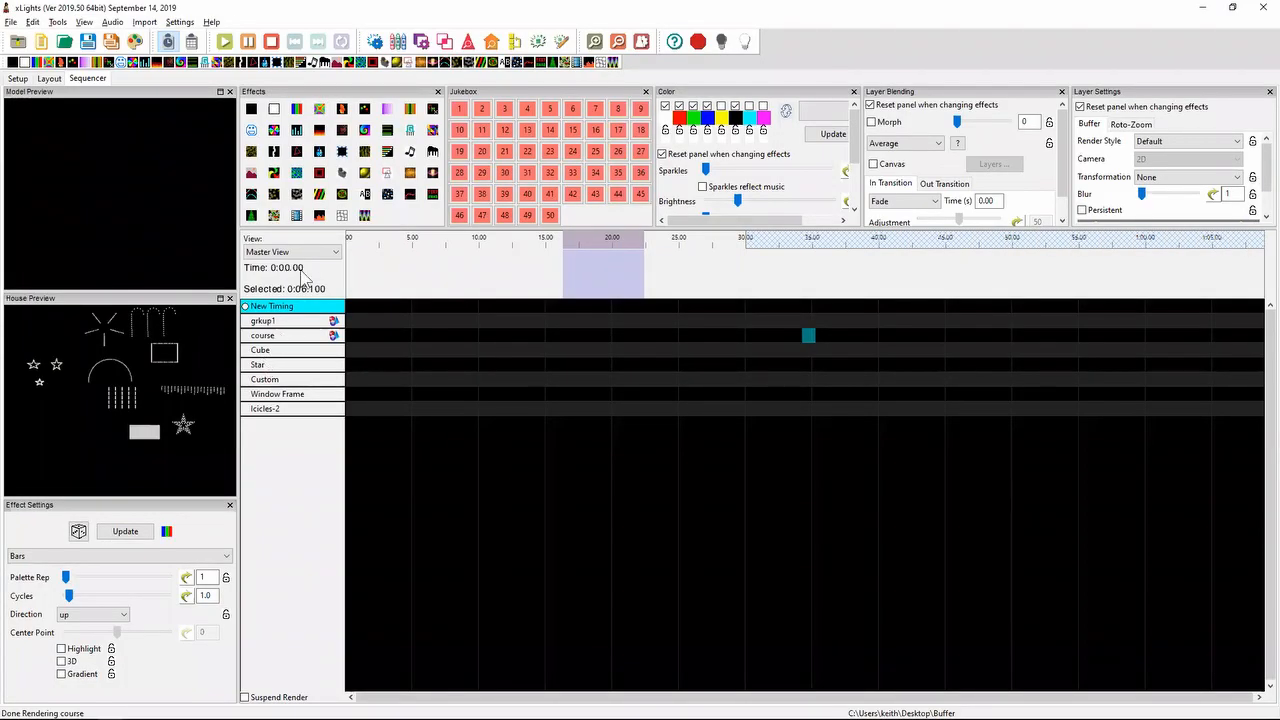
# - Reopen Display Elements, make Candy Canes, Matrix, Arches and Spinner visible again in the Master View, and close the window
pyautogui.rightClick(297, 325)
pyautogui.click(366, 480)
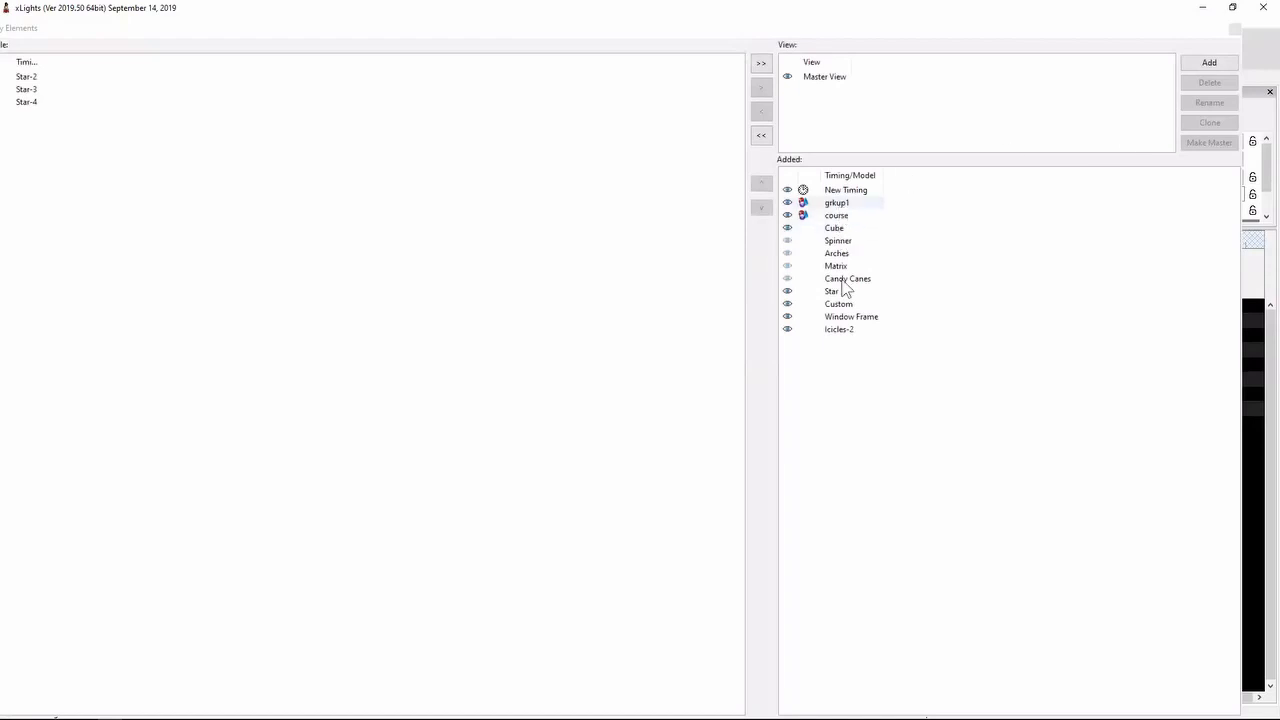
pyautogui.click(788, 279)
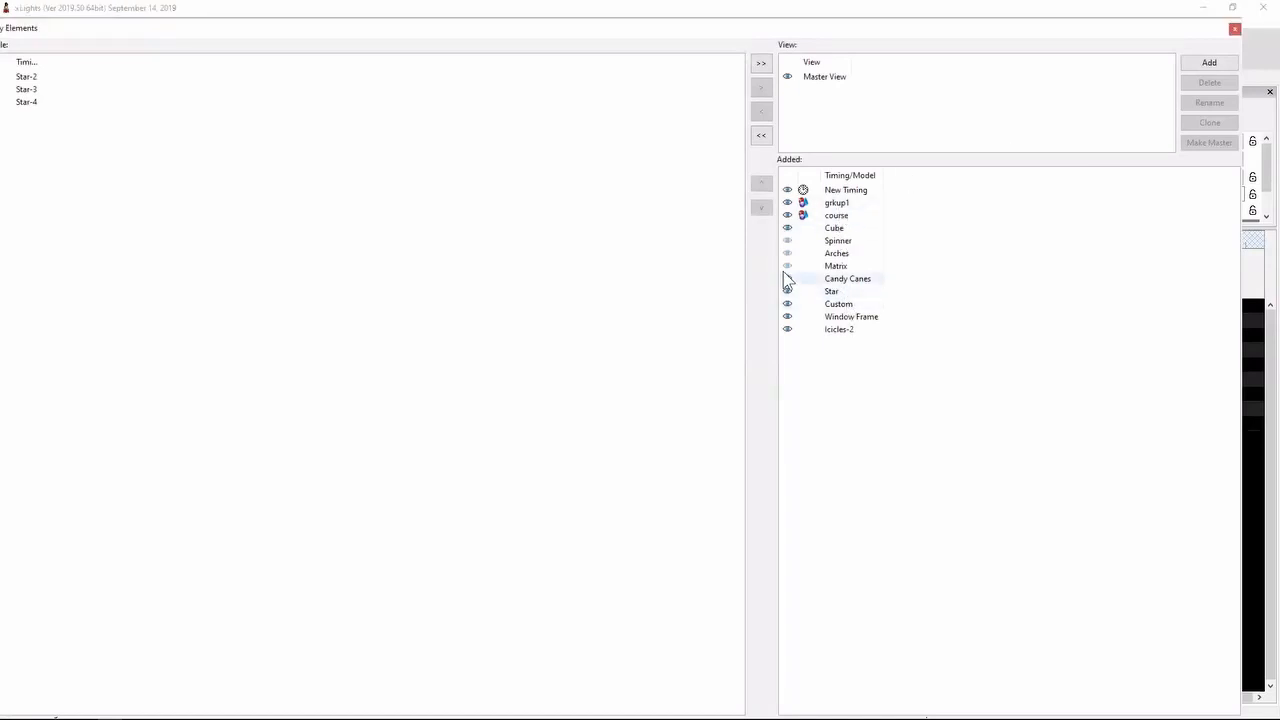
pyautogui.click(787, 266)
pyautogui.click(787, 253)
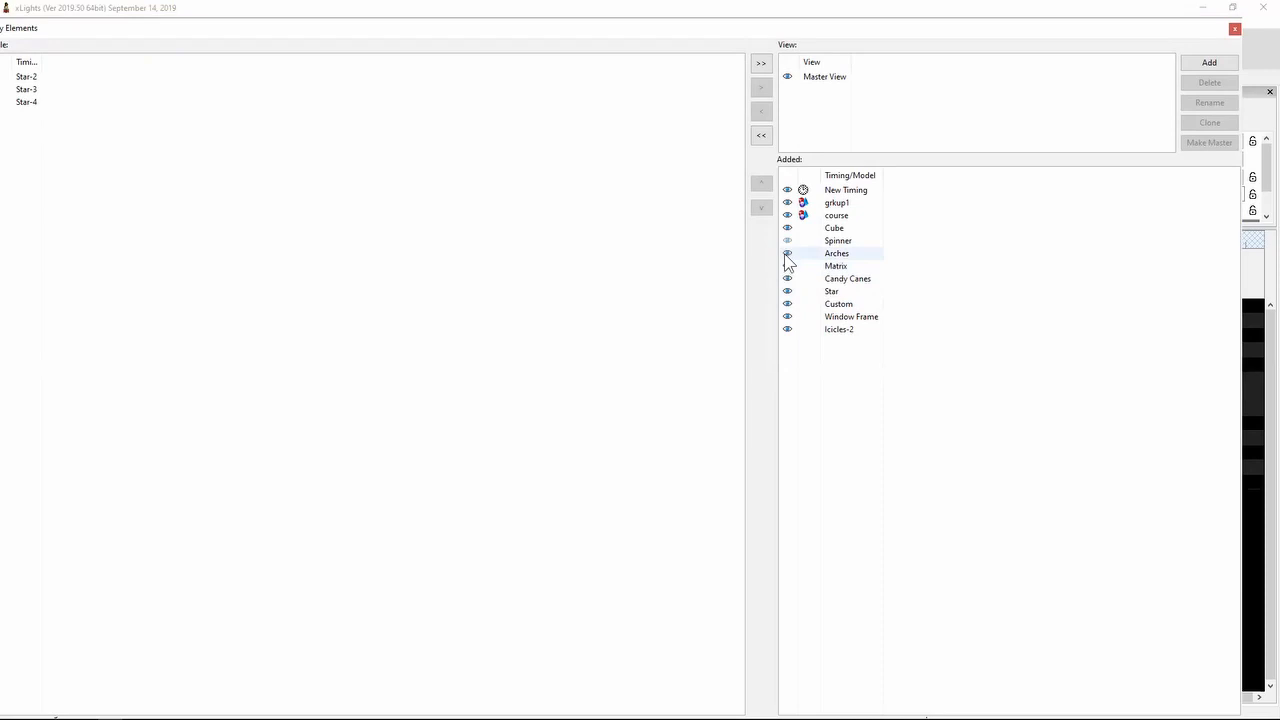
pyautogui.click(787, 241)
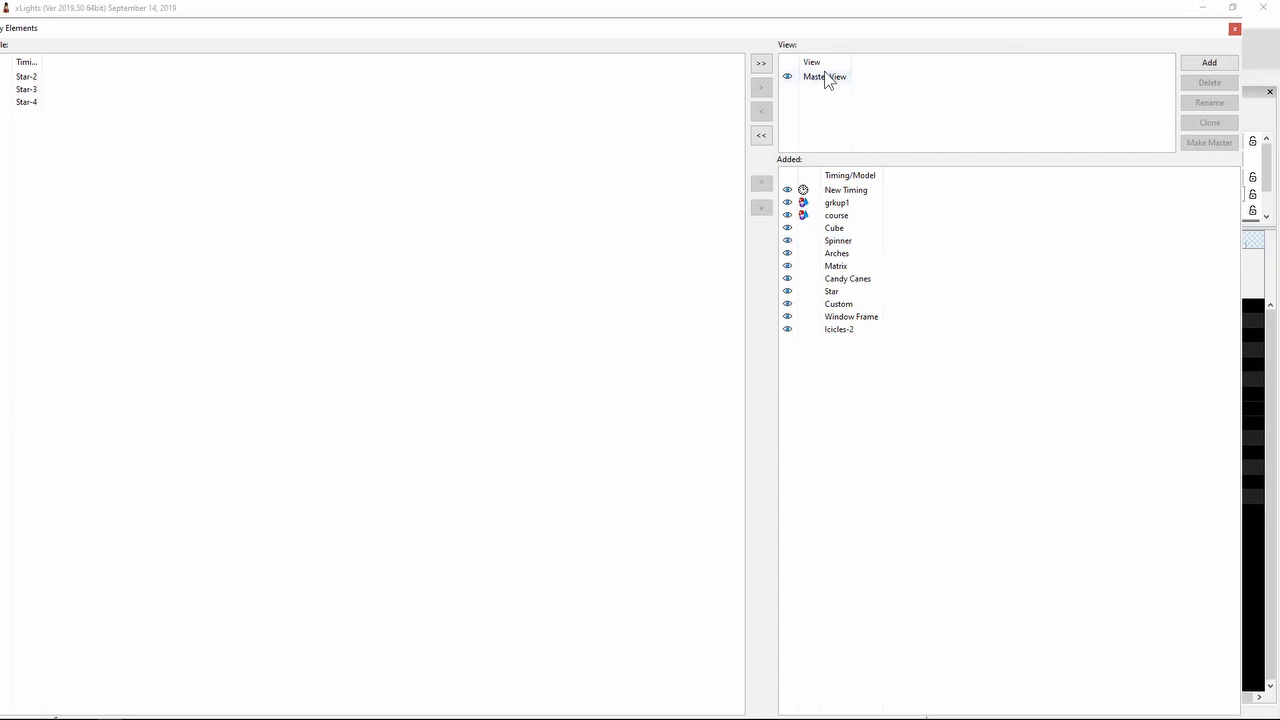
pyautogui.click(1236, 30)
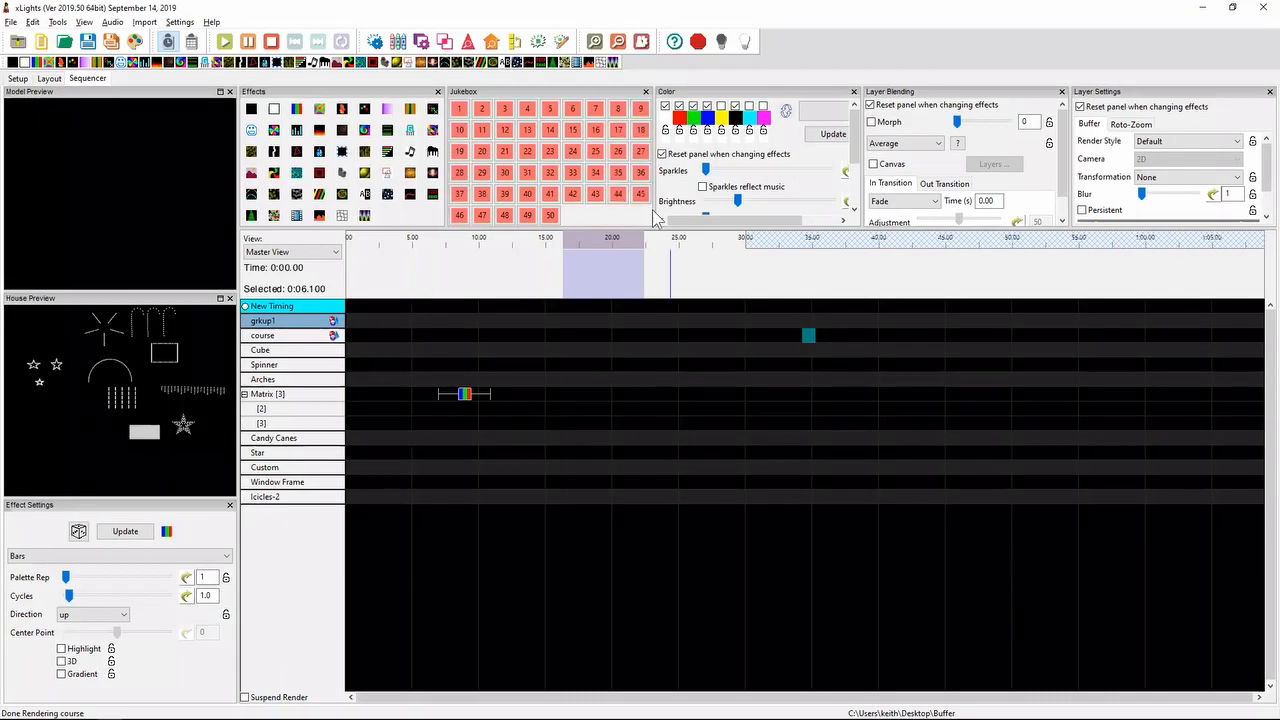
# - Remove the Jukebox and Effects windows from the sequencer layout and switch to the Bamboo Paper sketch
pyautogui.click(646, 92)
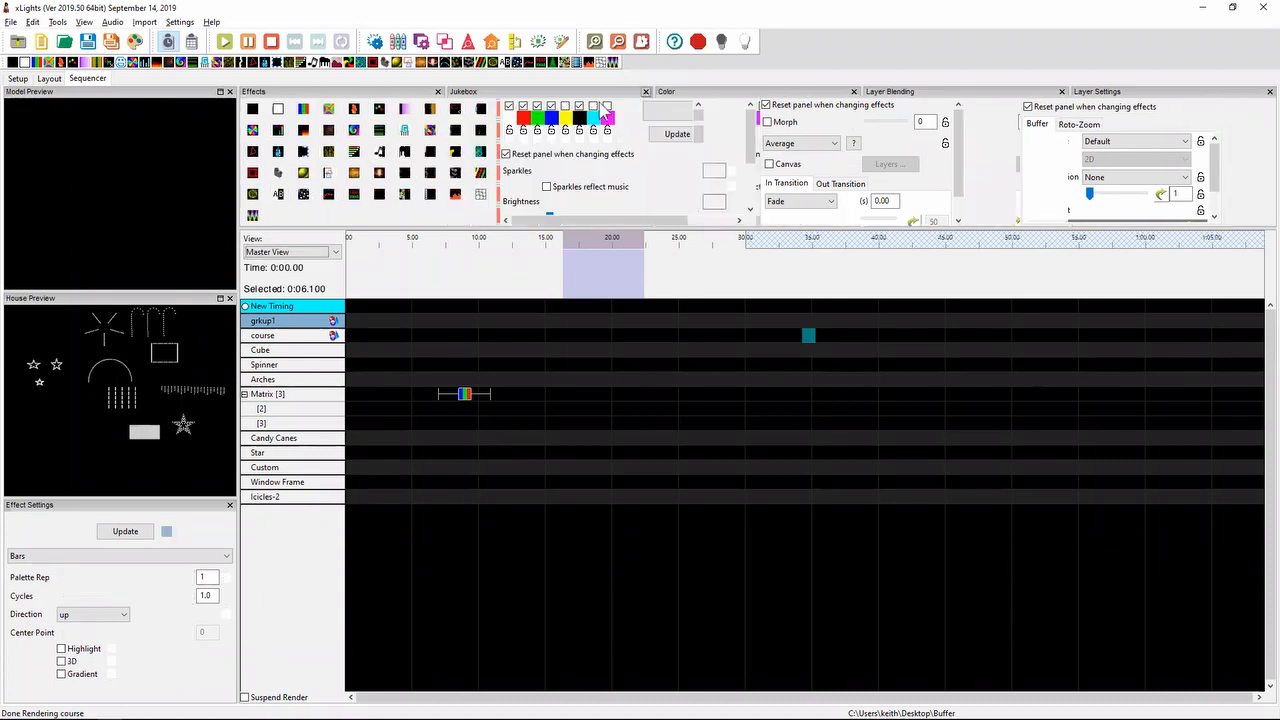
pyautogui.click(489, 92)
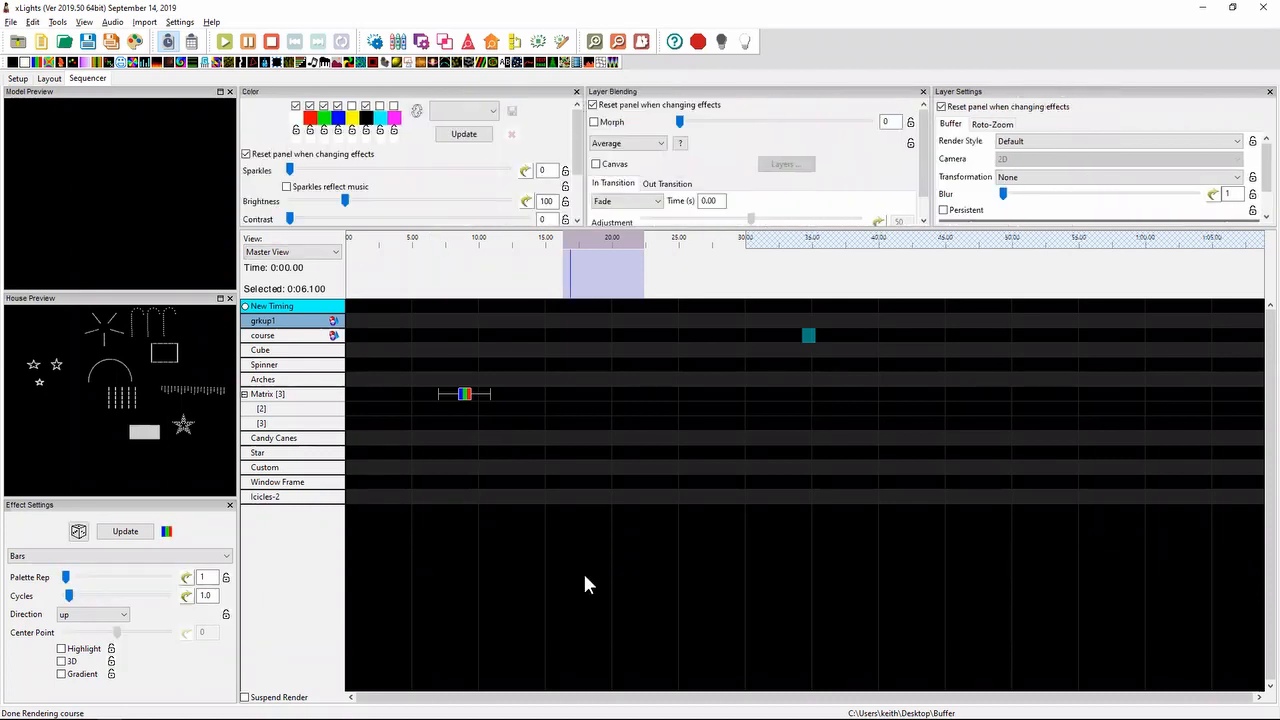
pyautogui.hotkey('alt', 'Tab')
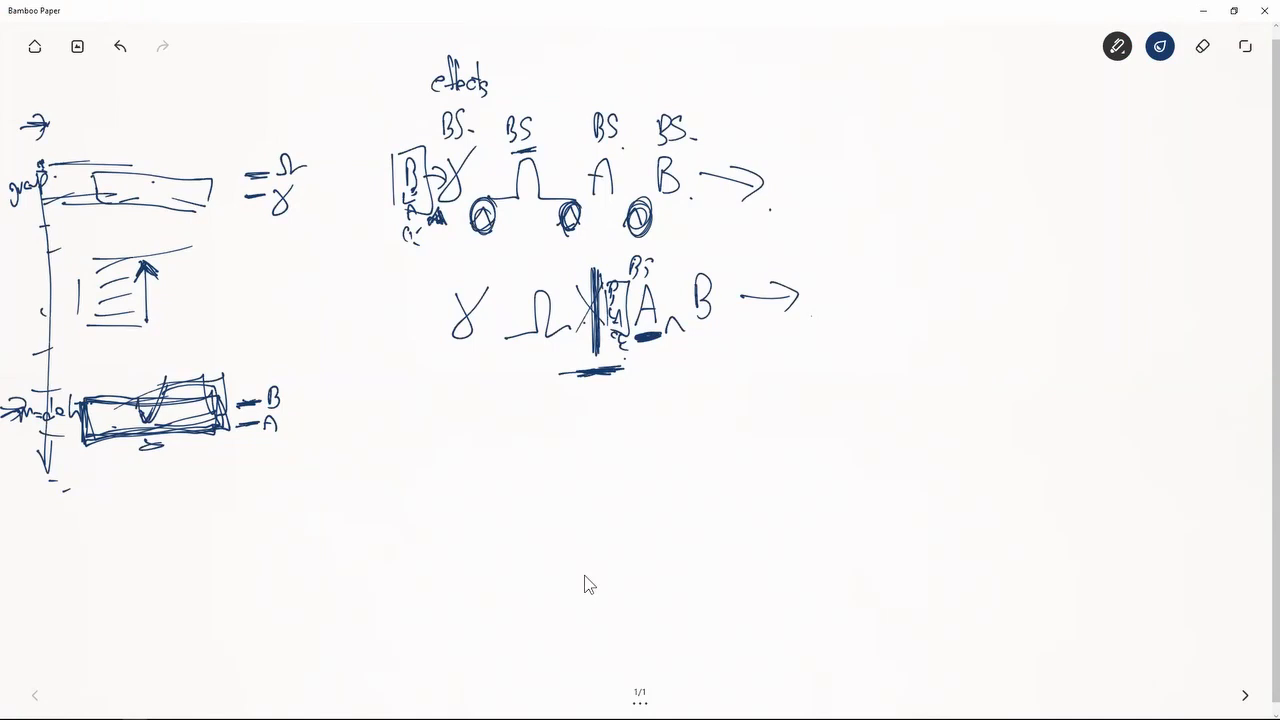